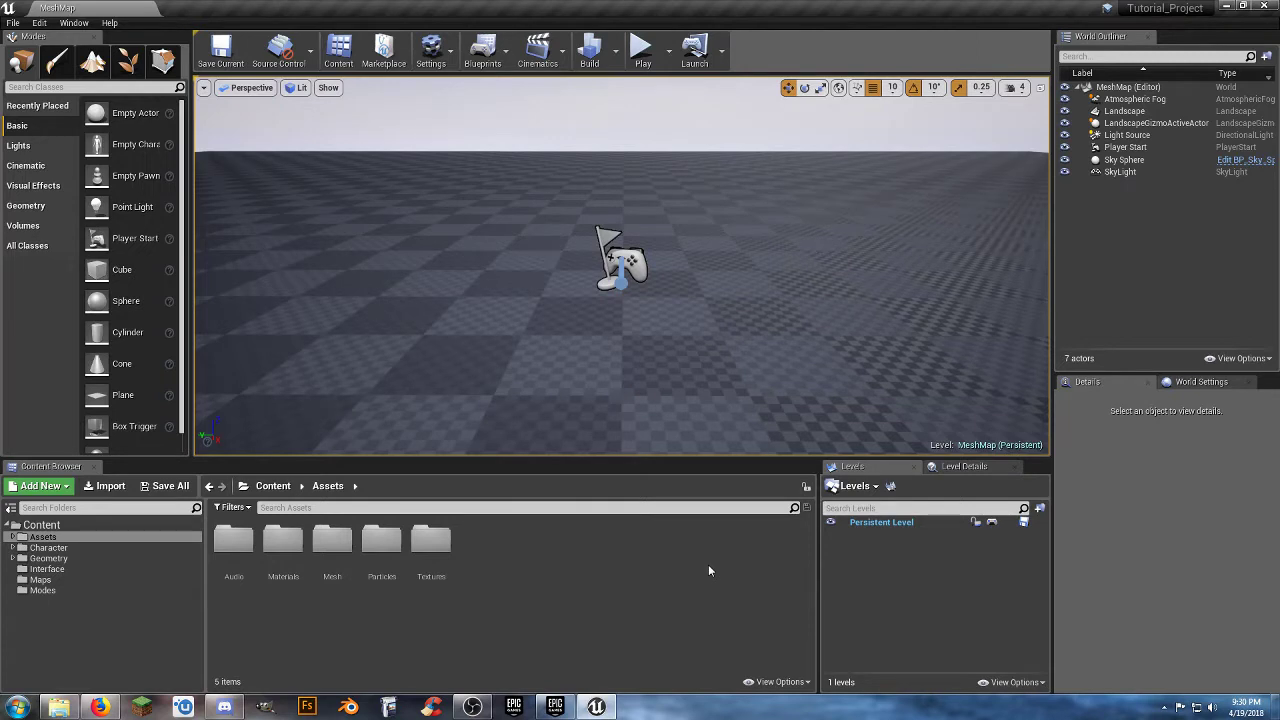
Open the MainMenu_Map level from the project's Maps folder.
left_click(48, 580)
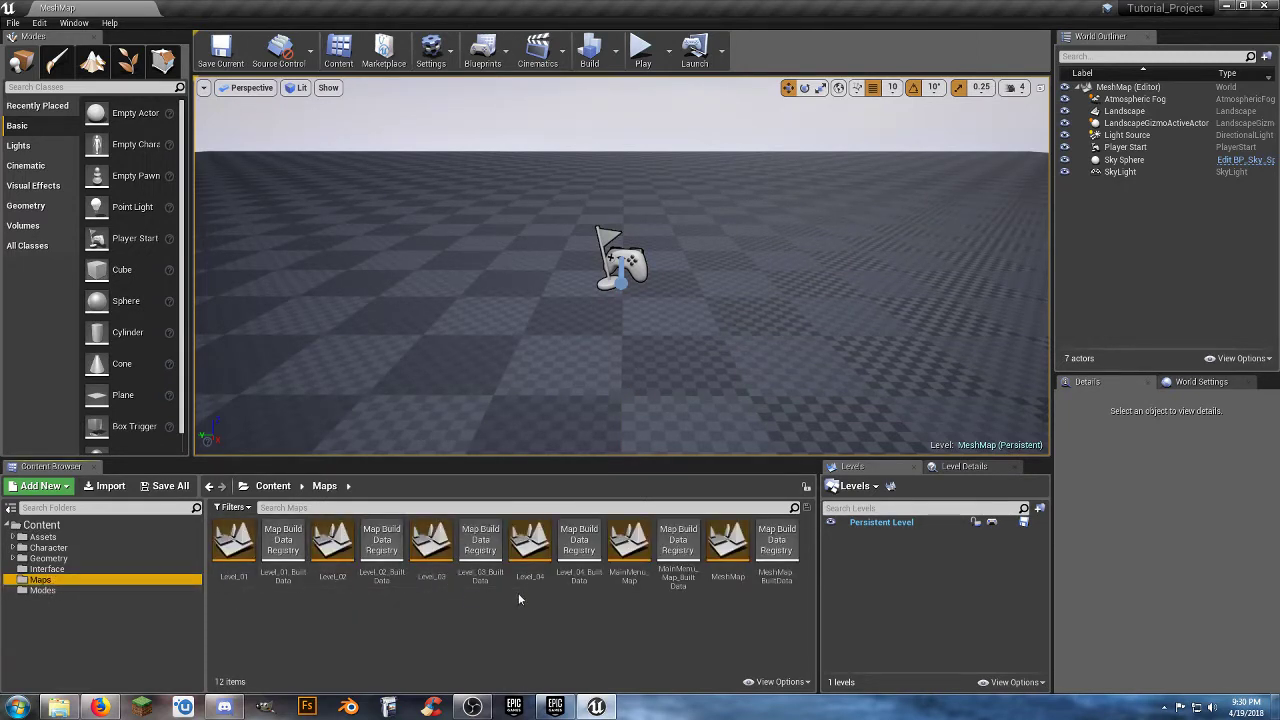
left_click(674, 619)
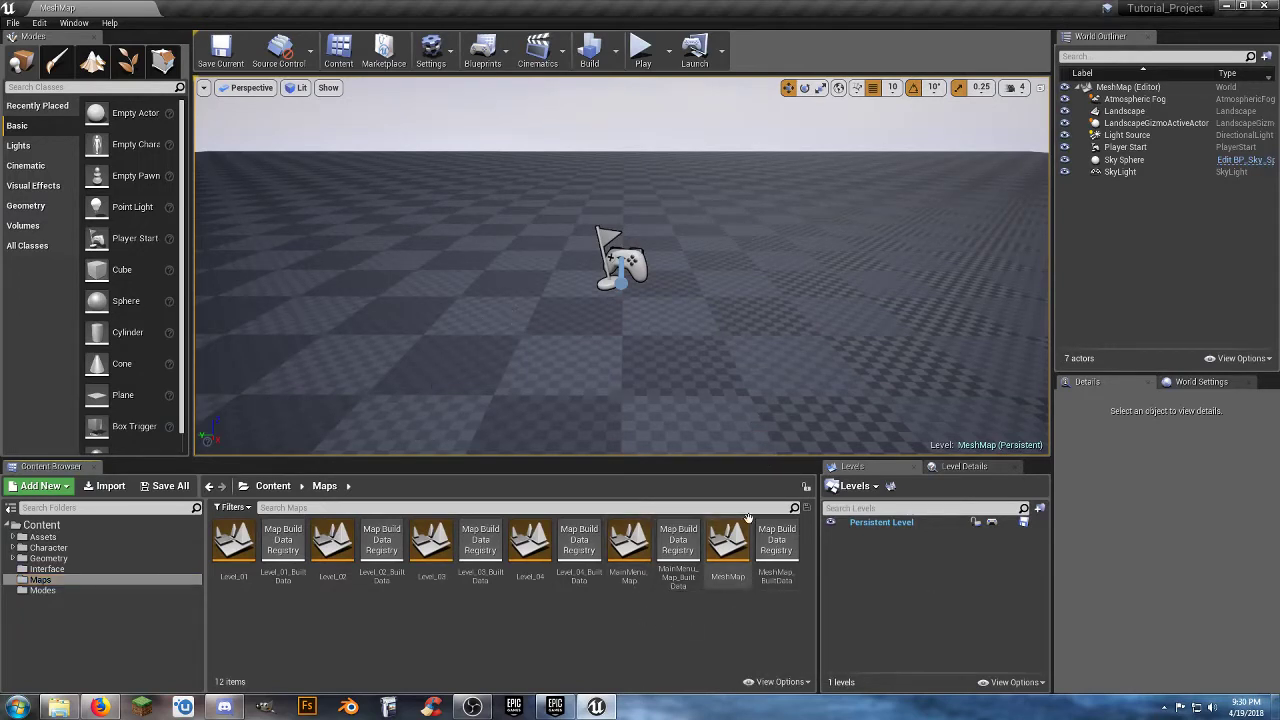
double_click(629, 586)
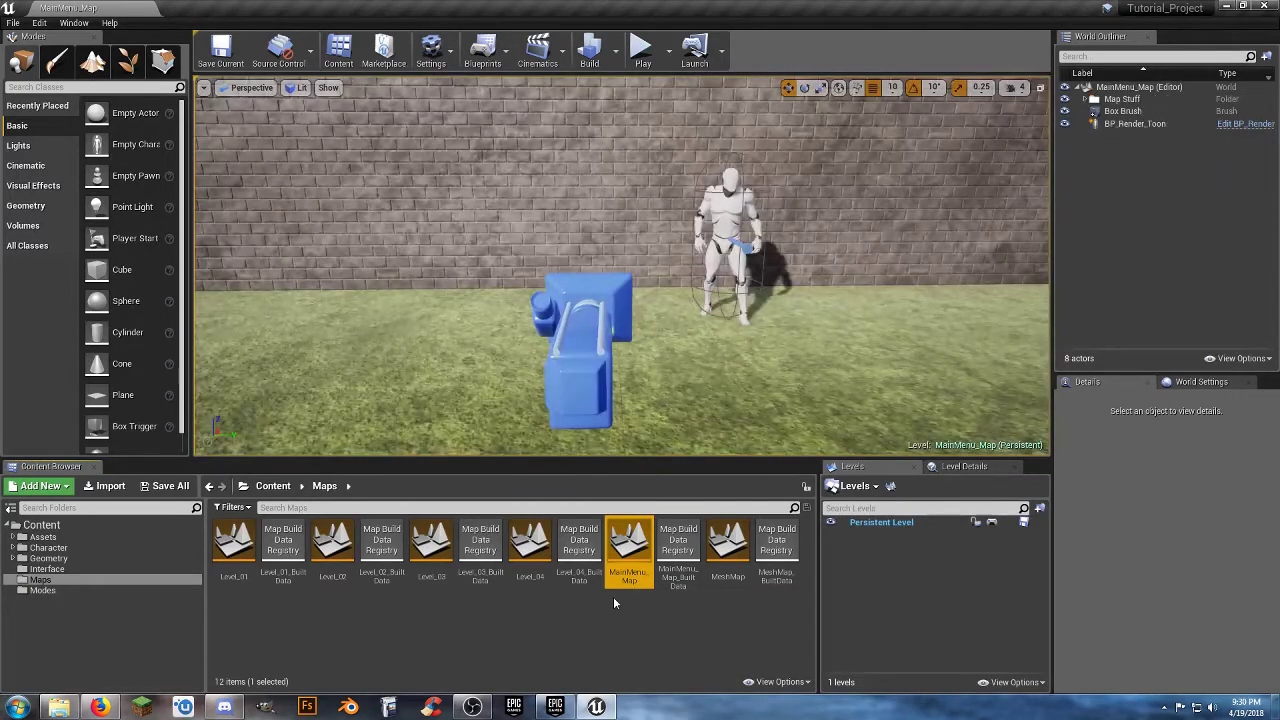
In the project's Maps & Modes settings, set both Editor Startup Map and Game Default Map to MainMenu_Map.
left_click(39, 23)
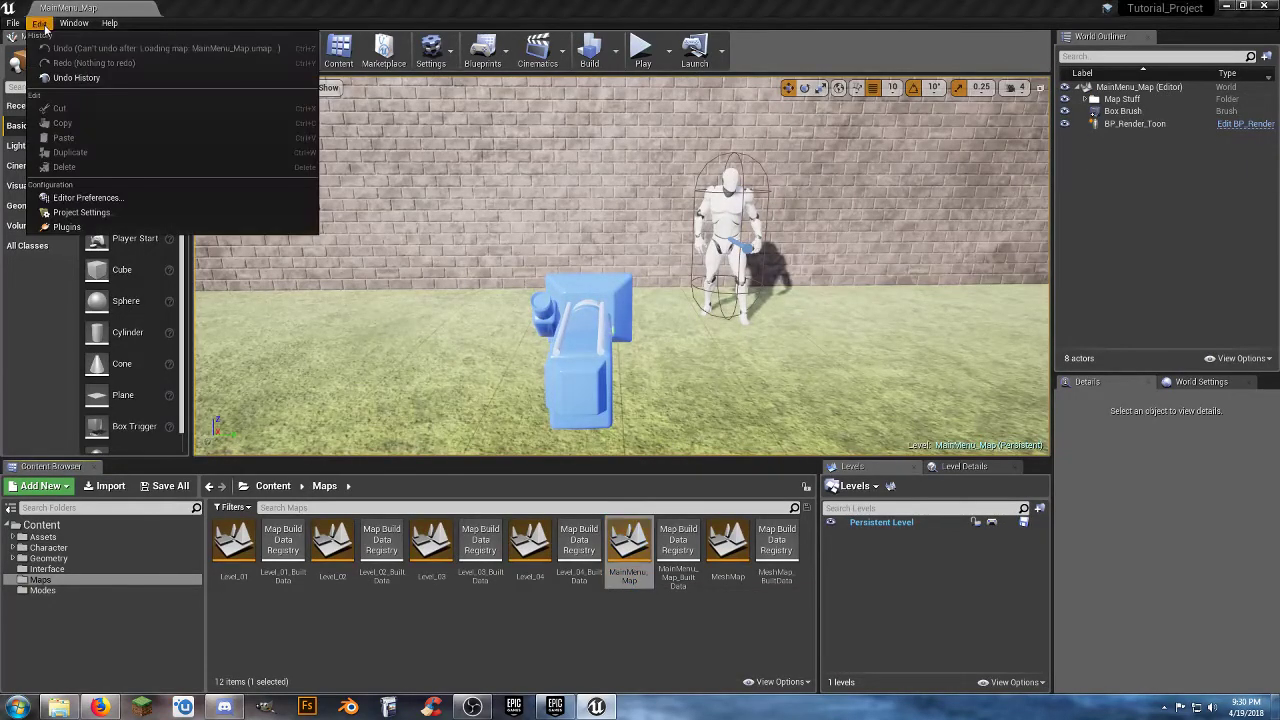
left_click(113, 214)
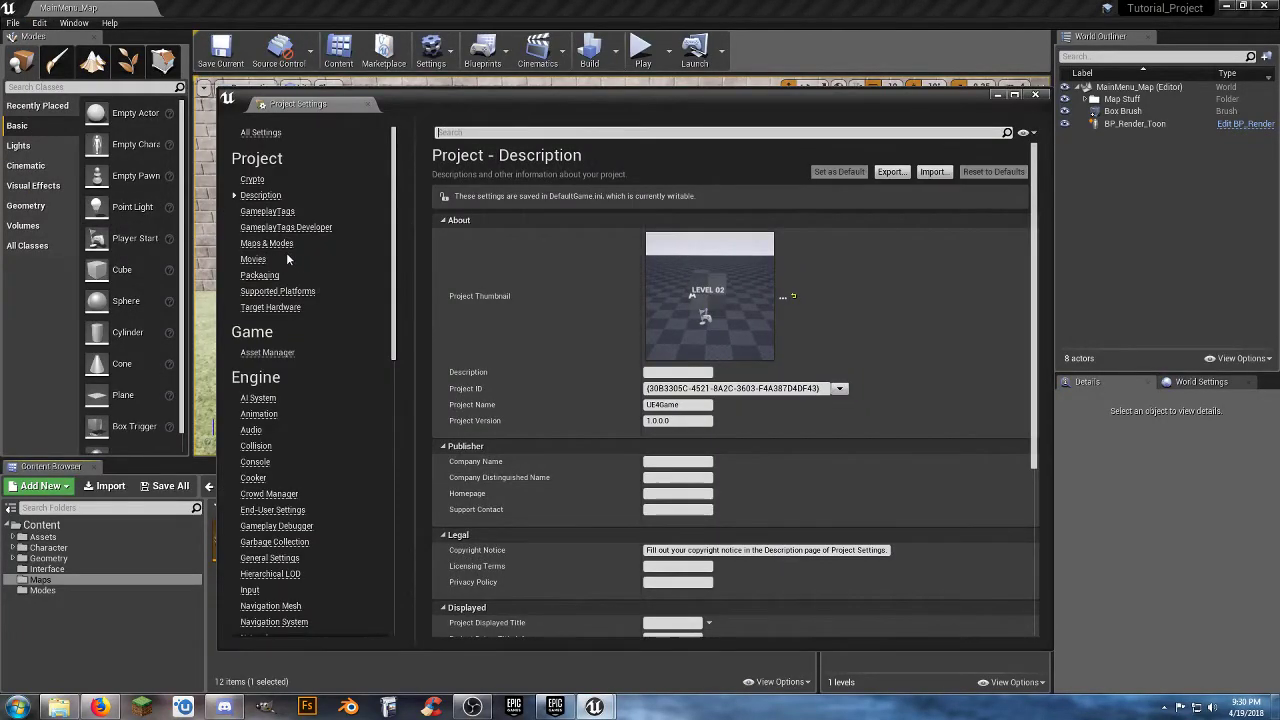
left_click(275, 243)
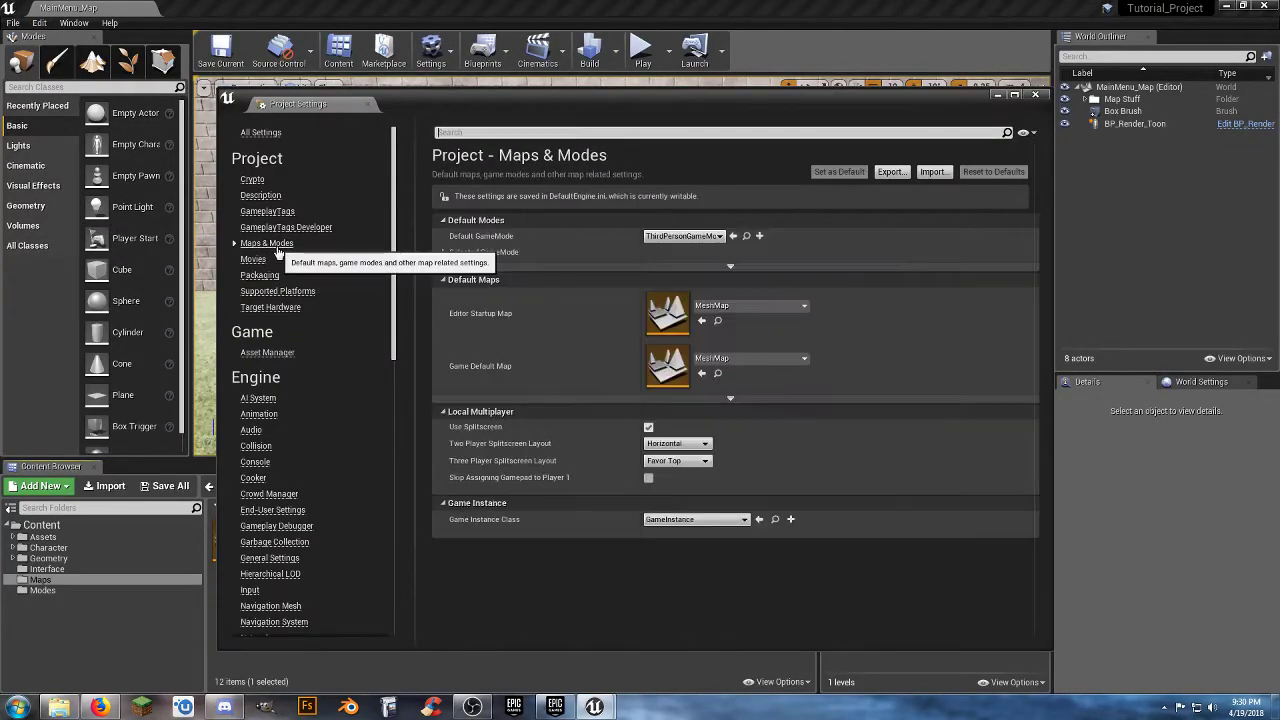
left_click(773, 313)
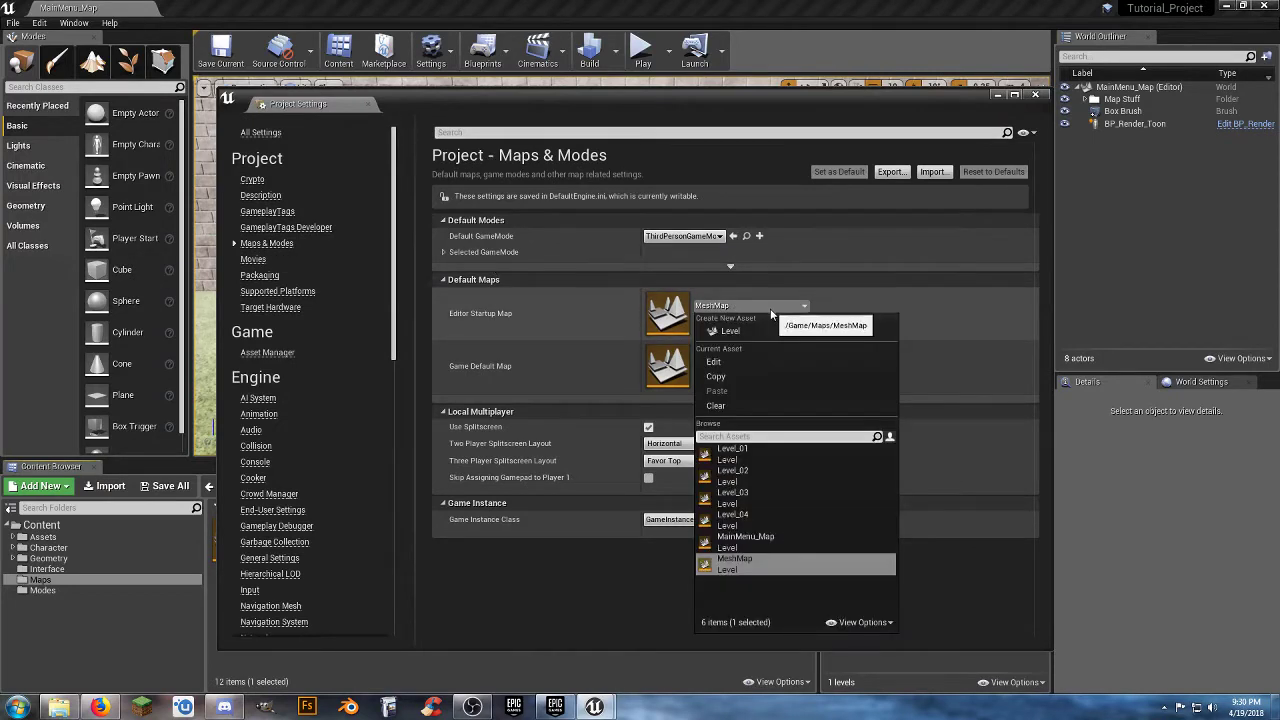
left_click(757, 533)
left_click(767, 361)
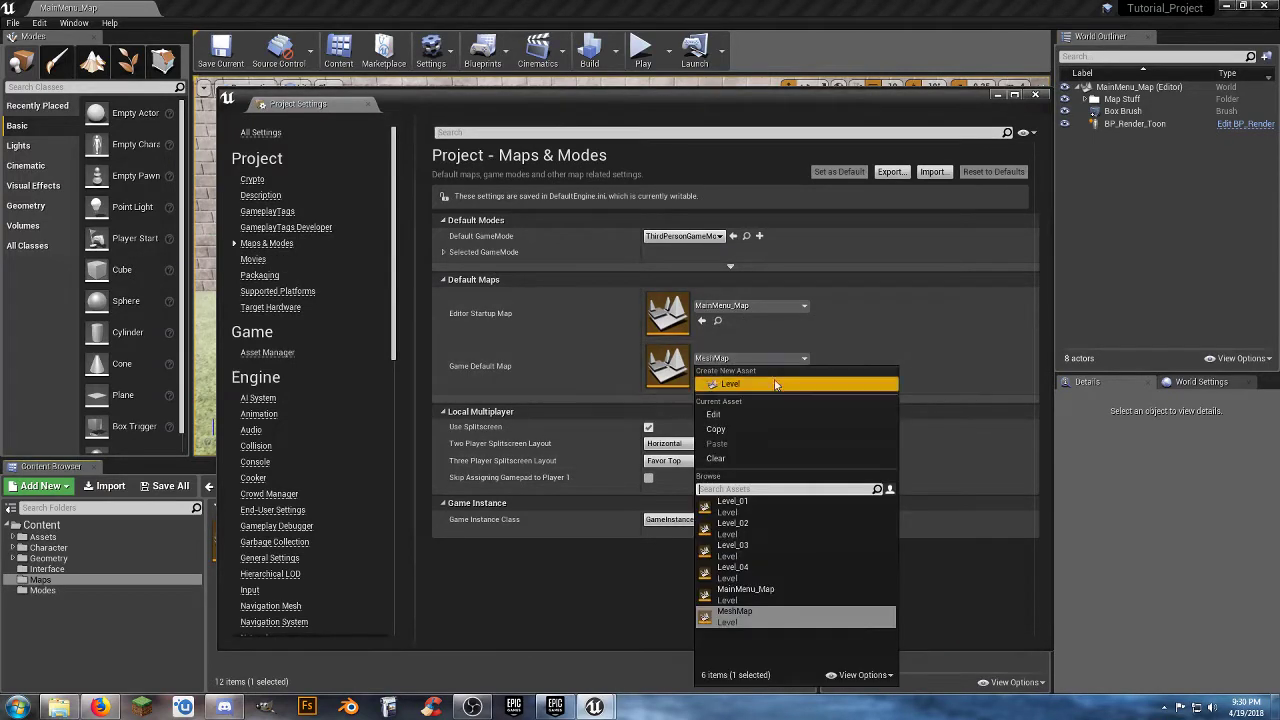
left_click(777, 584)
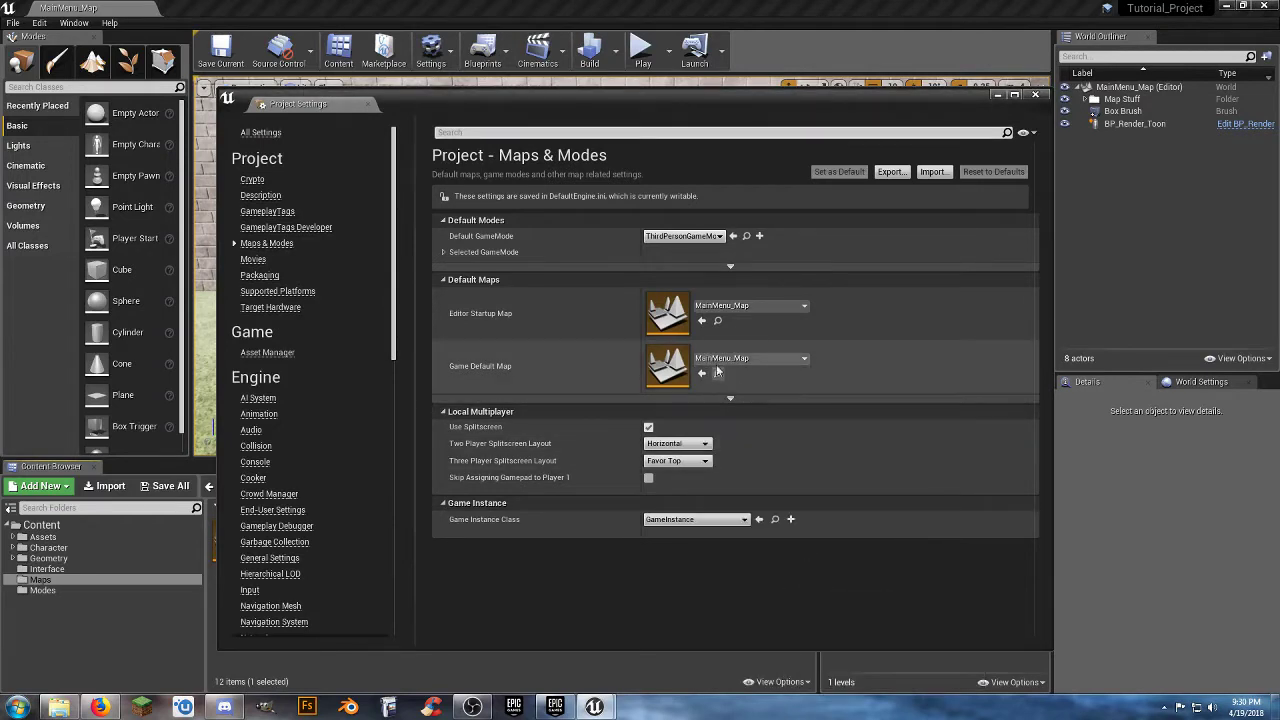
Set the project's Default GameMode to MainMenu_GM and close the project settings.
left_click(706, 236)
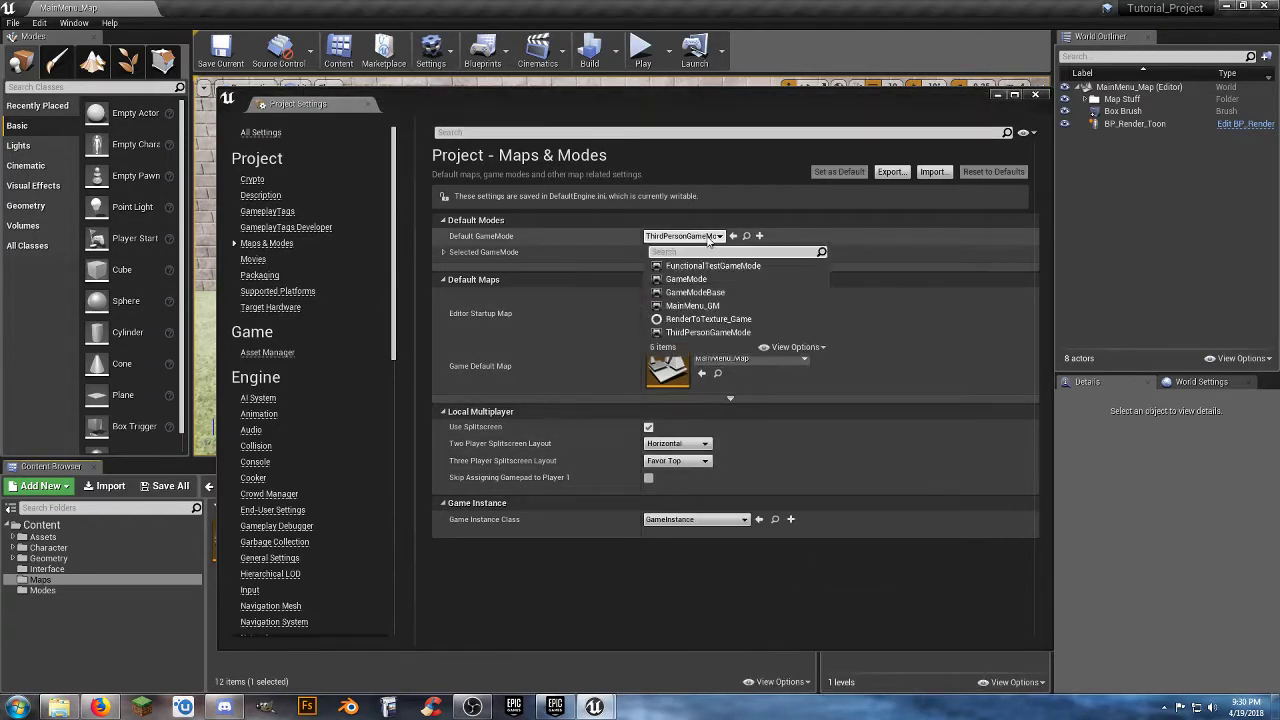
left_click(698, 308)
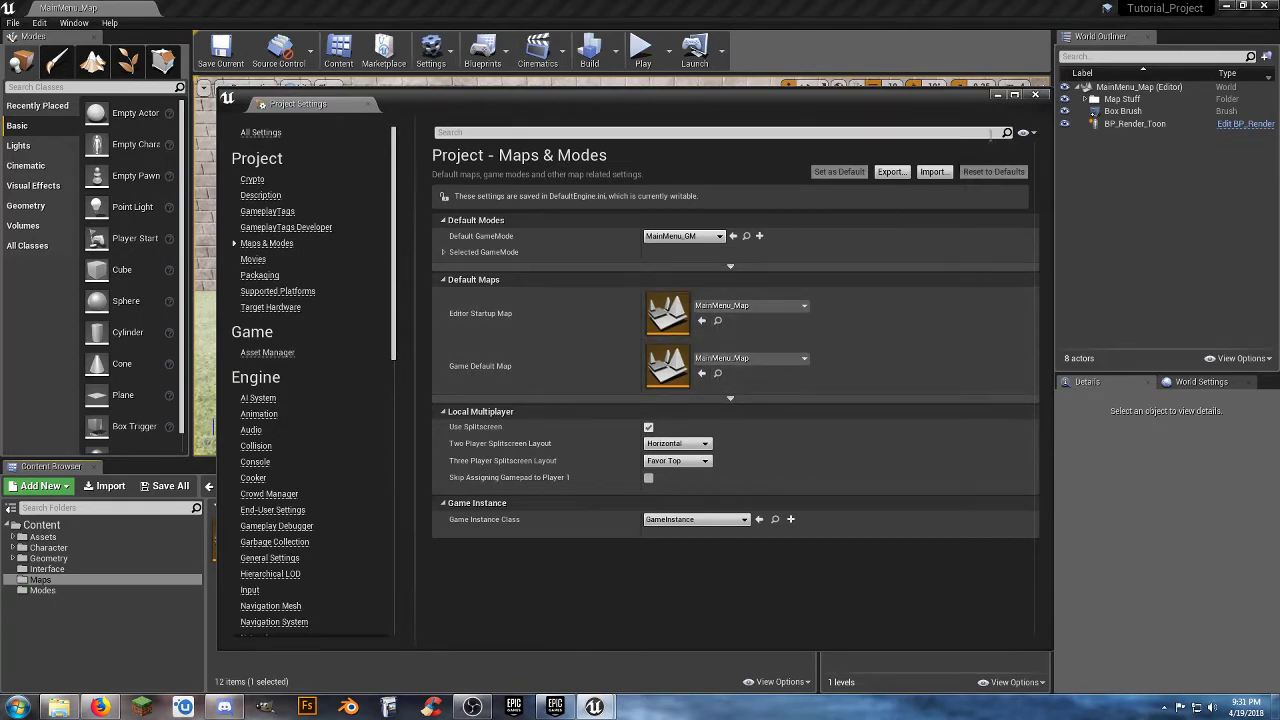
left_click(1035, 95)
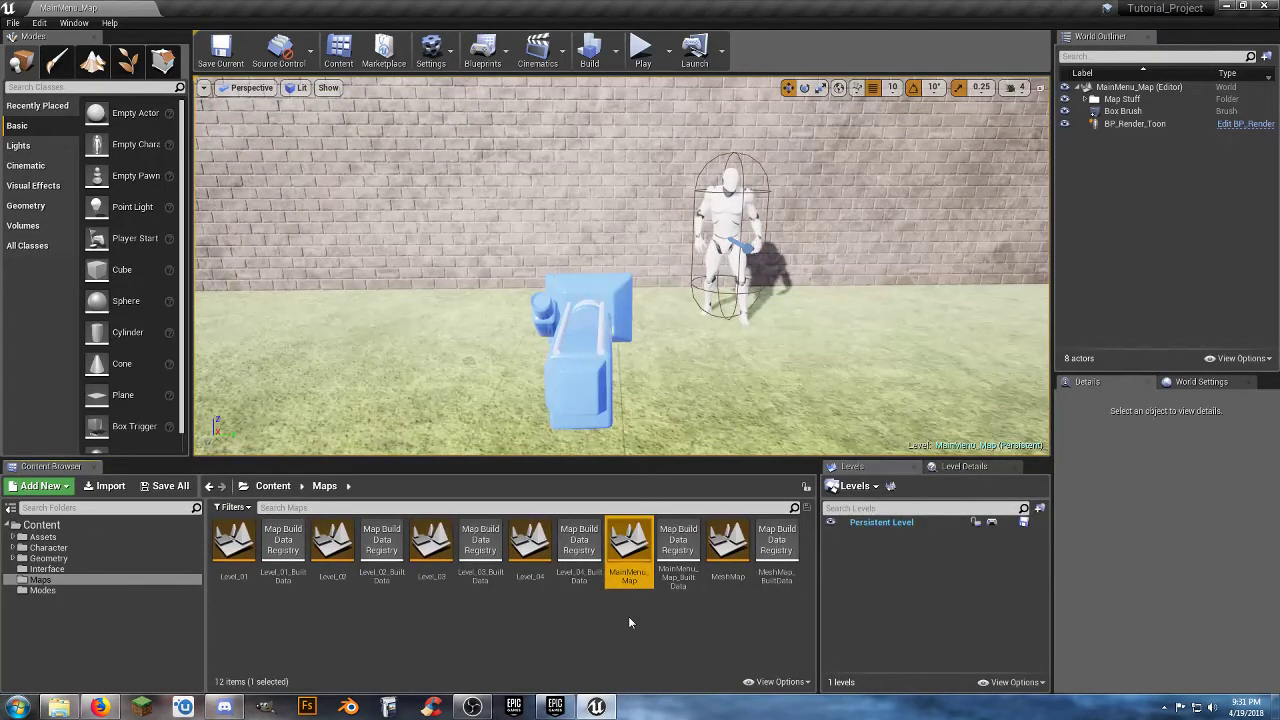
Run the project as a standalone game and start Level 01 through the Play Game menu.
left_click(668, 50)
left_click(722, 147)
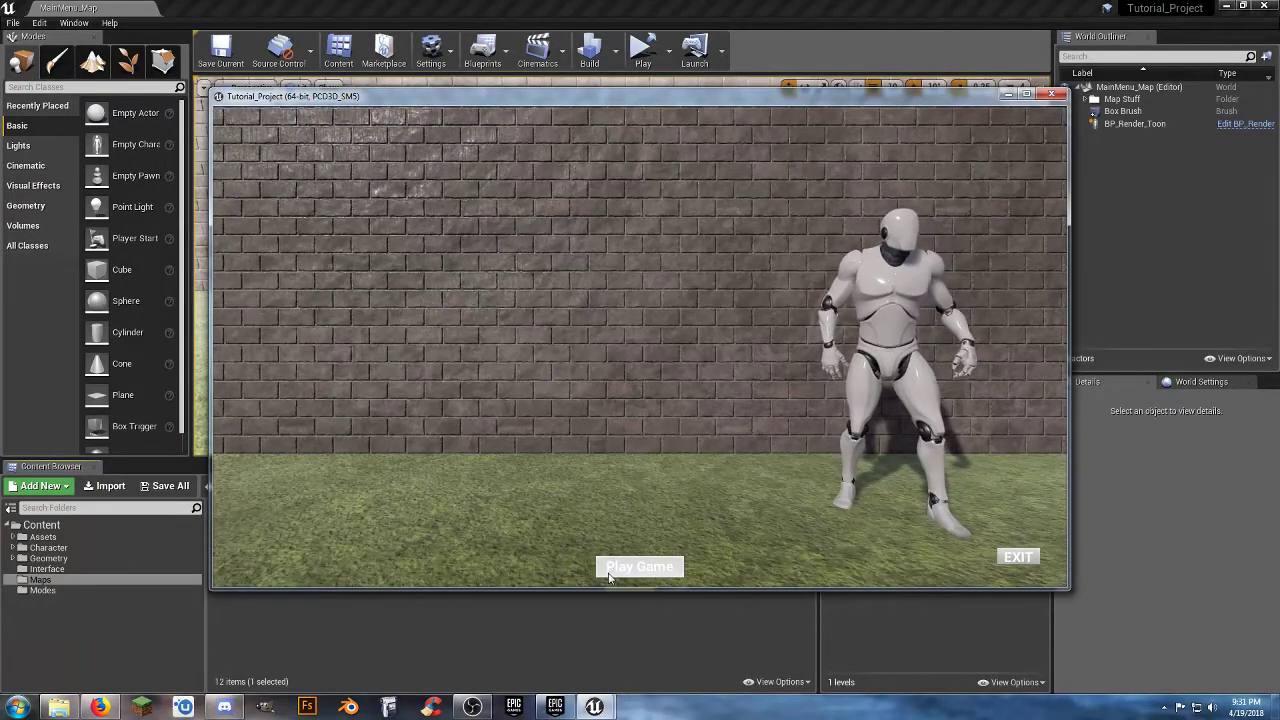
left_click(648, 571)
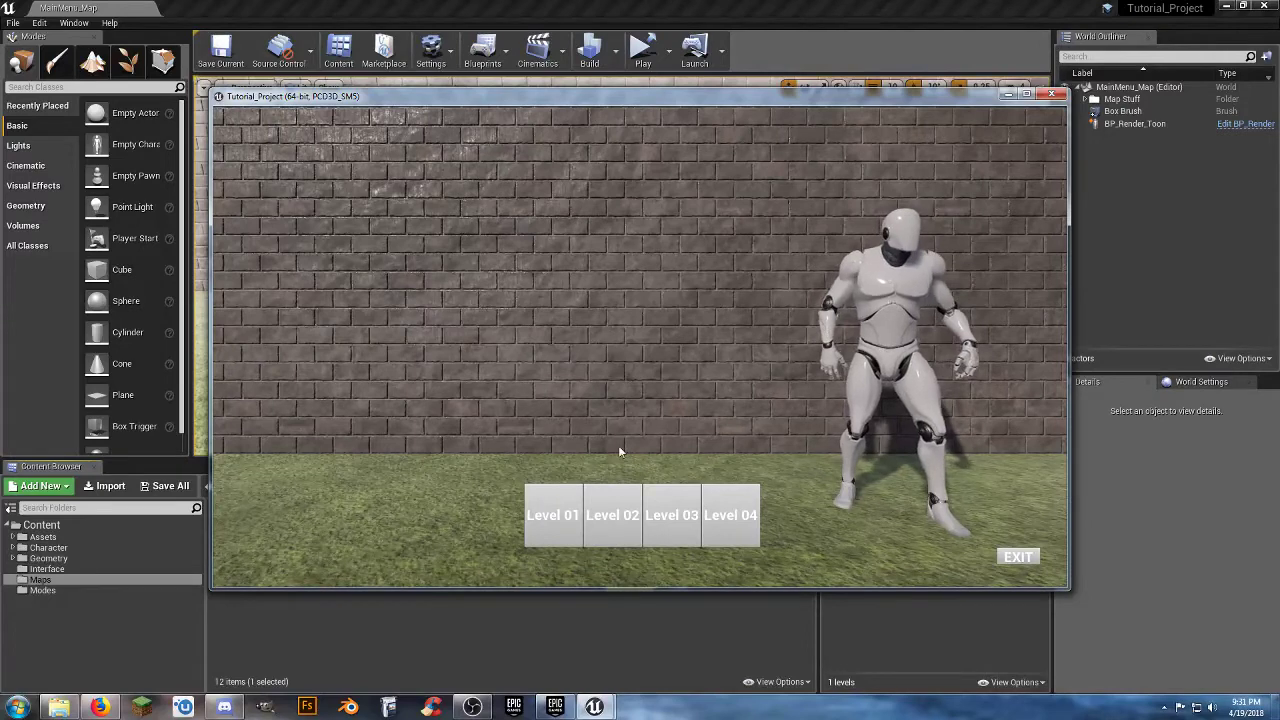
left_click(558, 500)
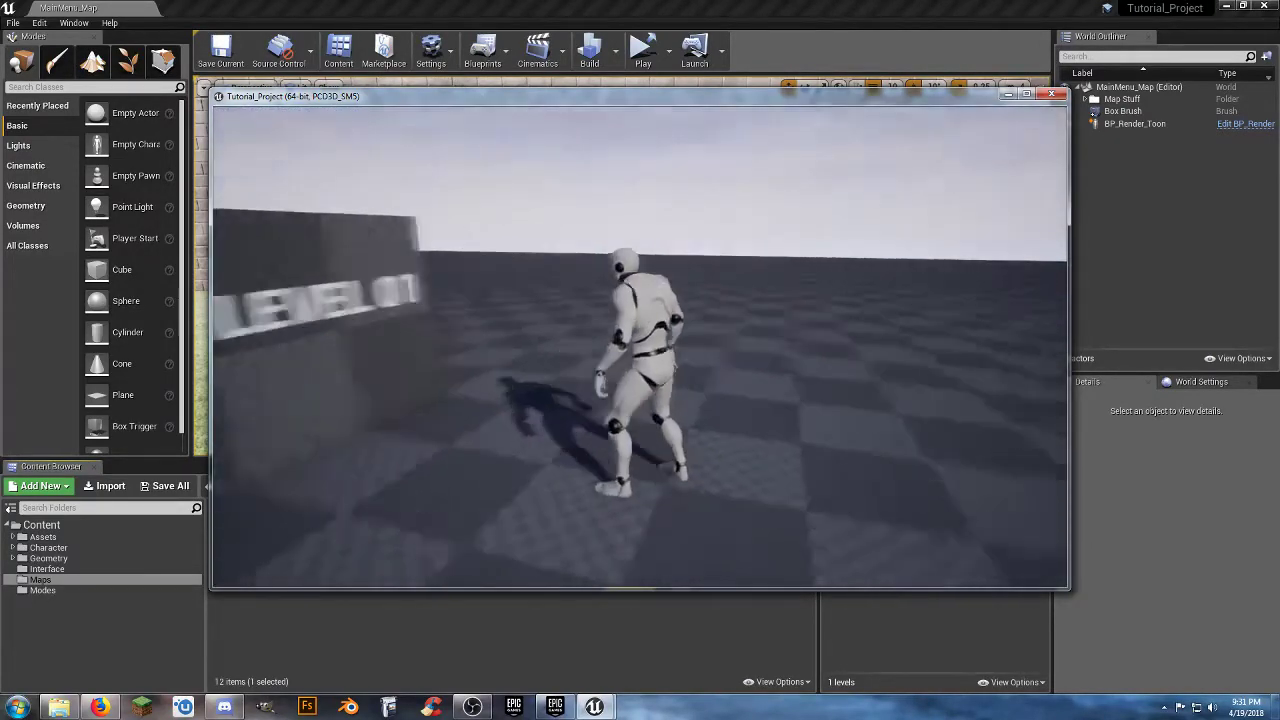
Test running and jumping around Level 01 out to the floor's edge, and return to the main menu from the pause menu.
key("w")
key("space")
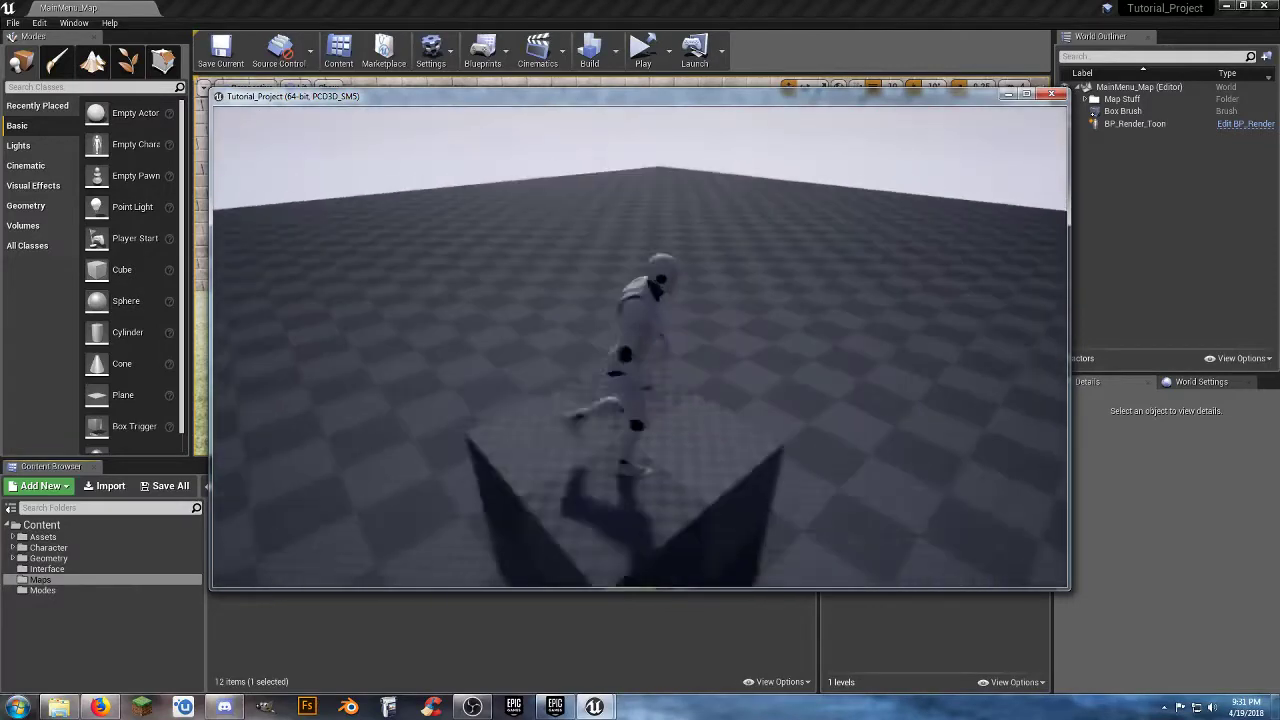
key("w")
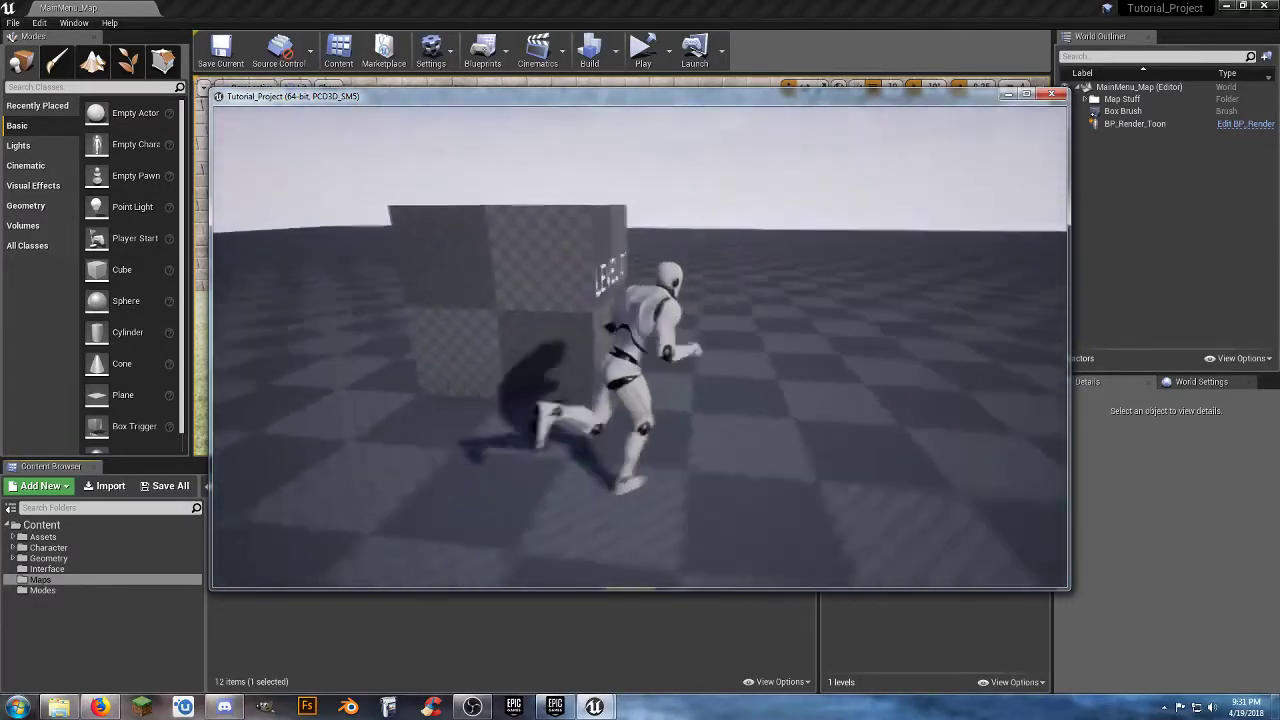
key("w")
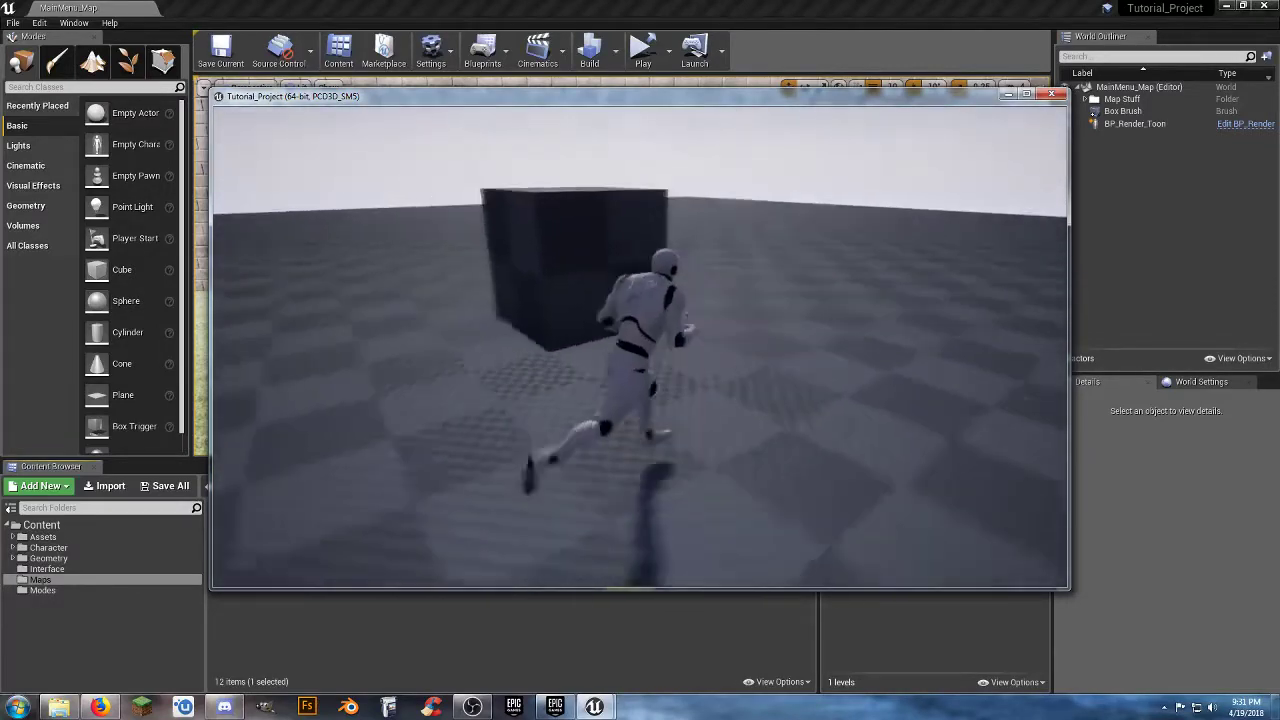
key("w")
key("d")
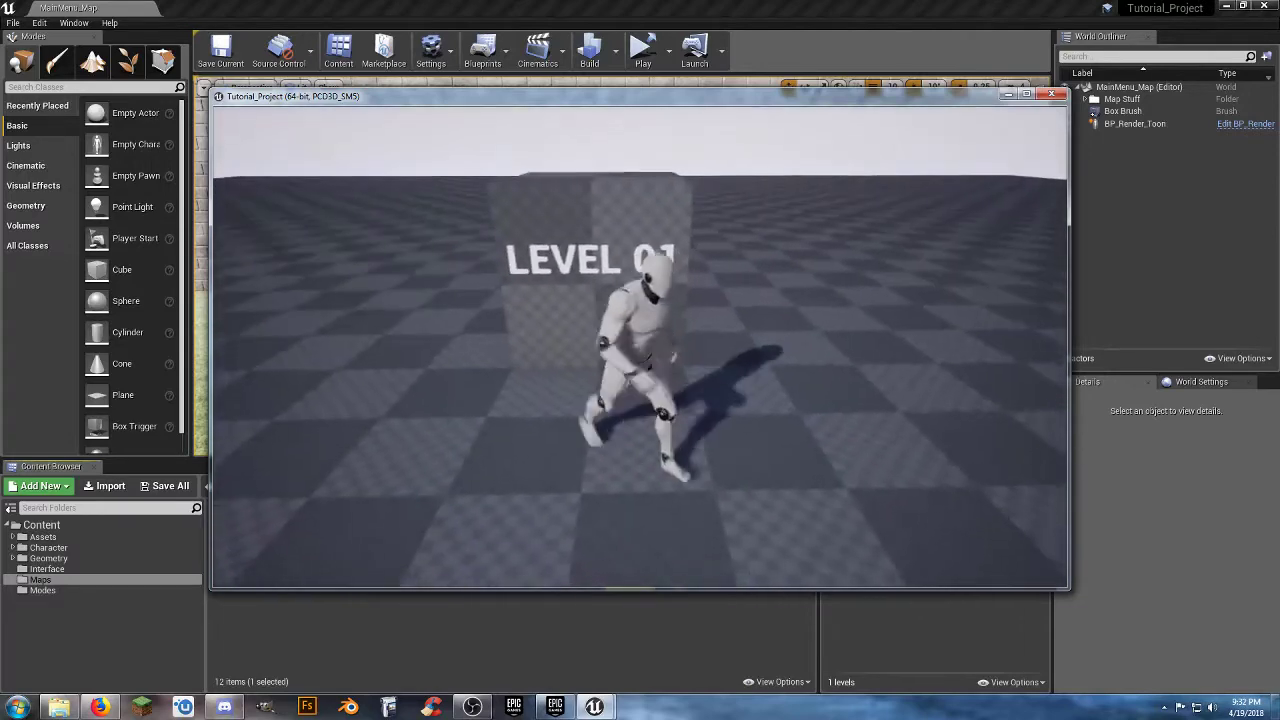
key("s")
key("w")
key("space")
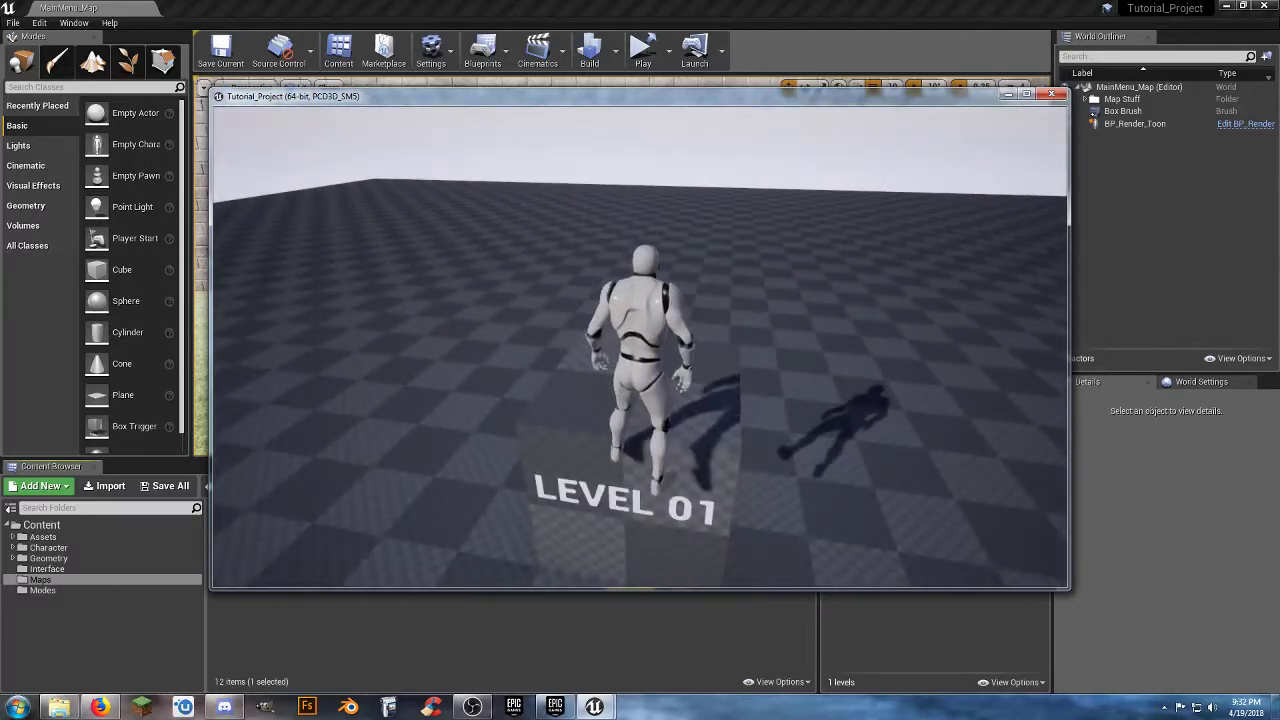
key("s")
key("w")
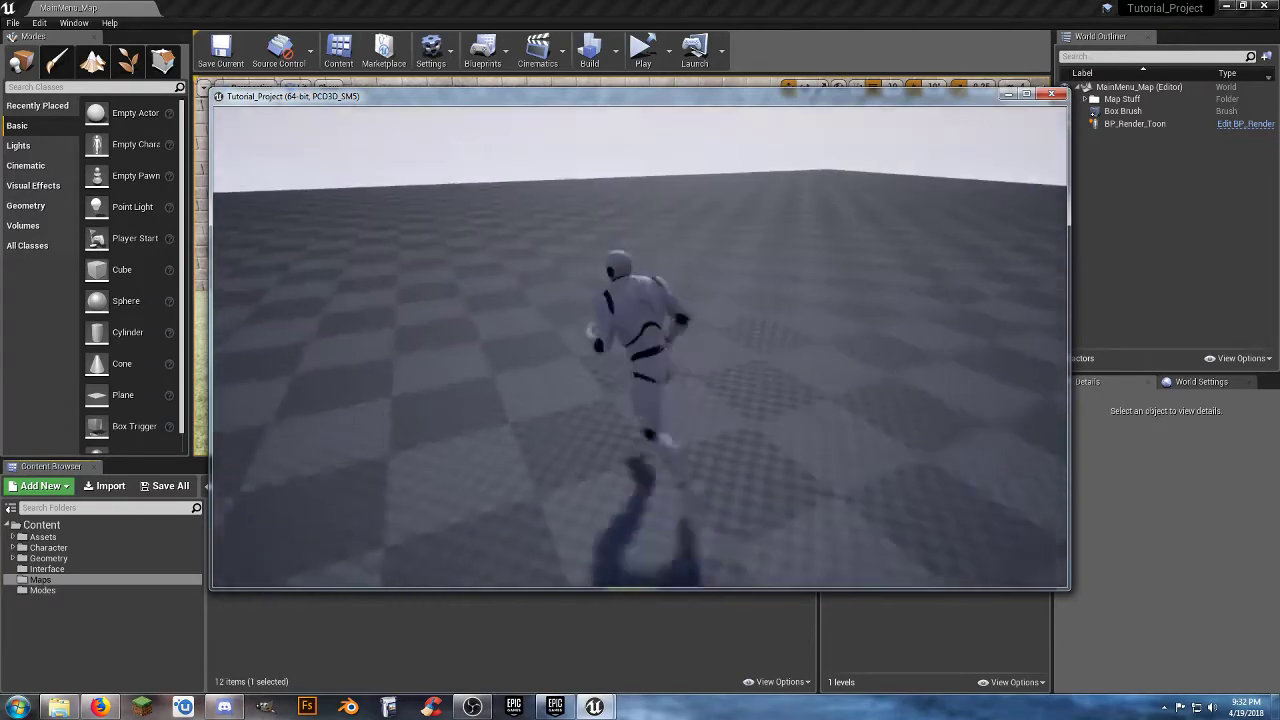
key("w")
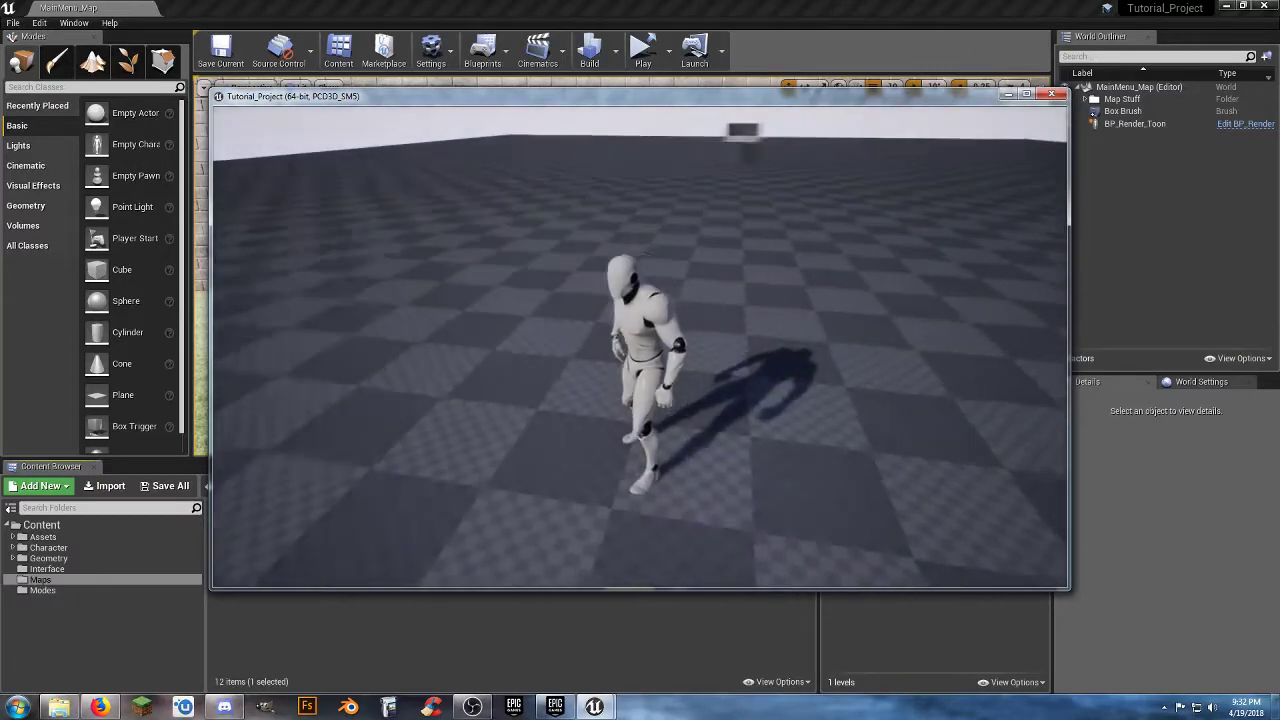
key("w")
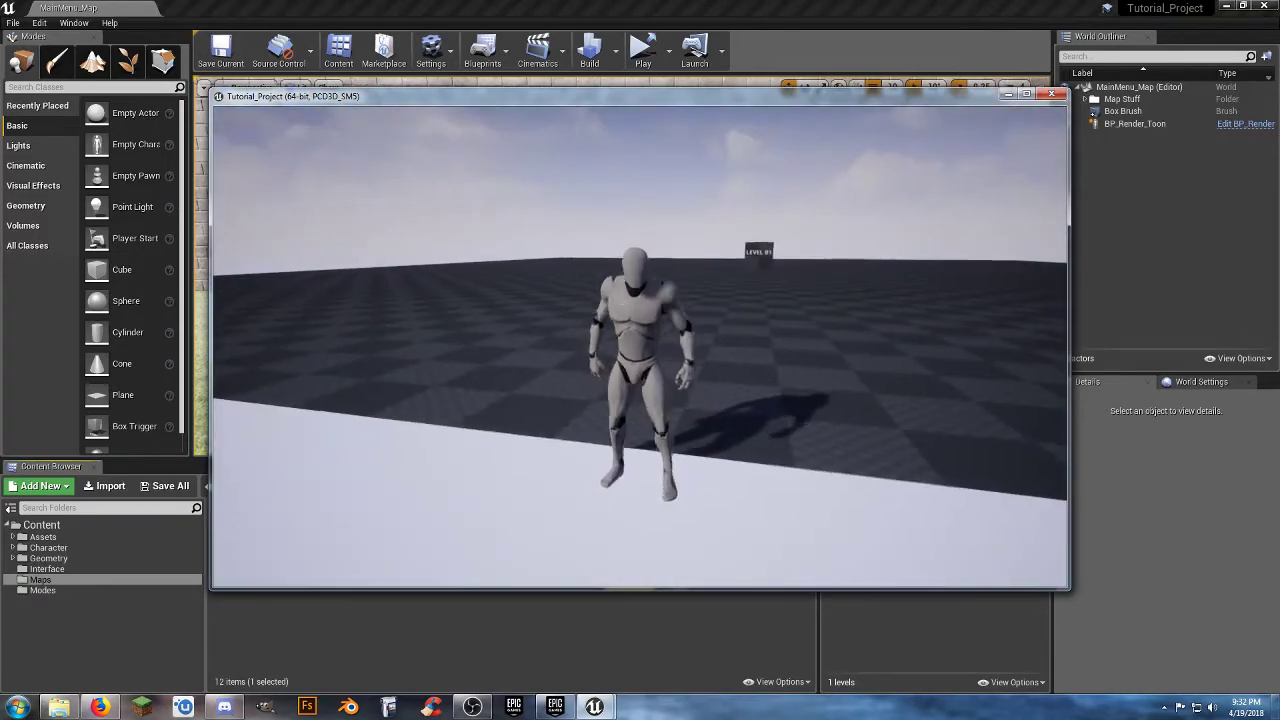
key("Escape")
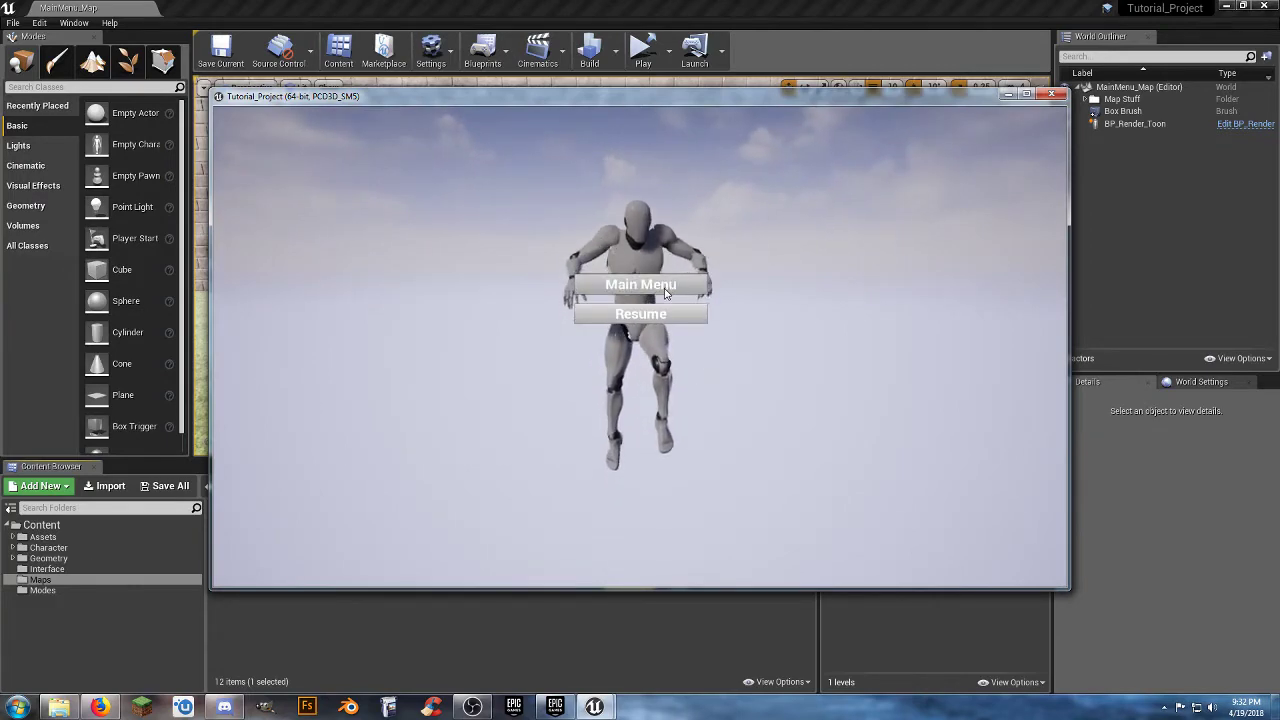
left_click(666, 292)
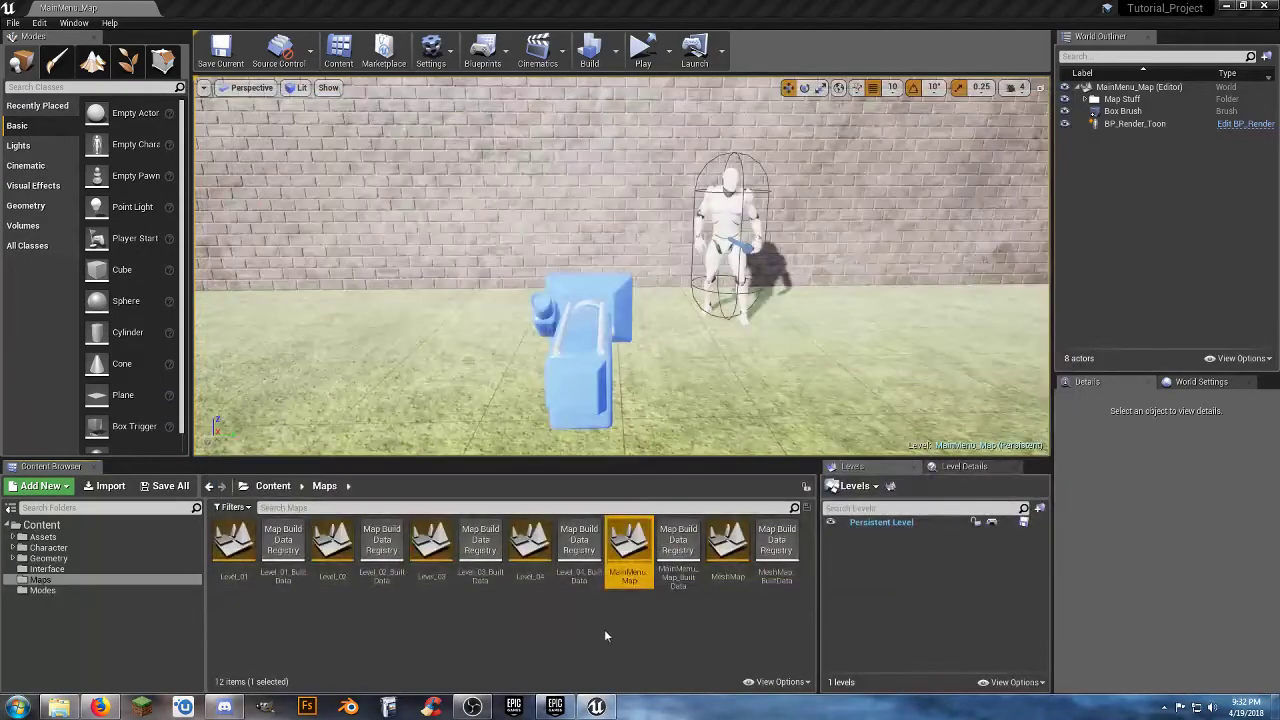
Open the Level_01 map from the Maps folder for editing.
left_click(604, 634)
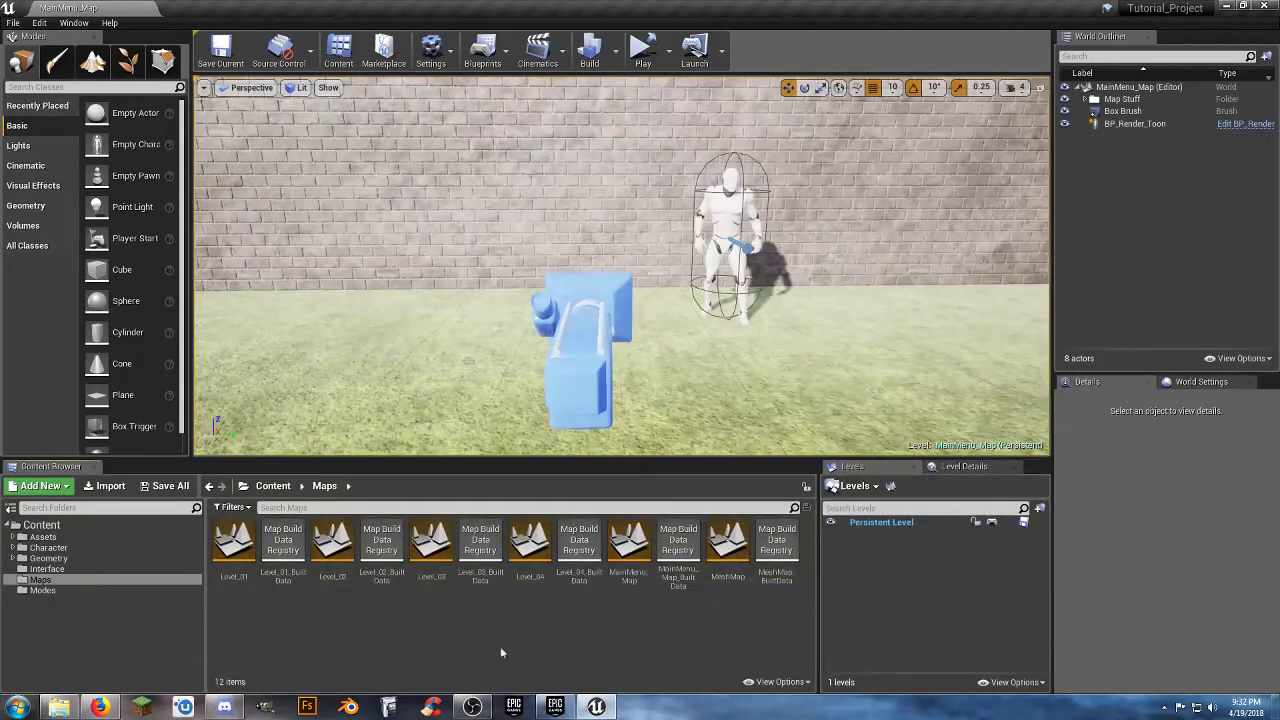
double_click(226, 550)
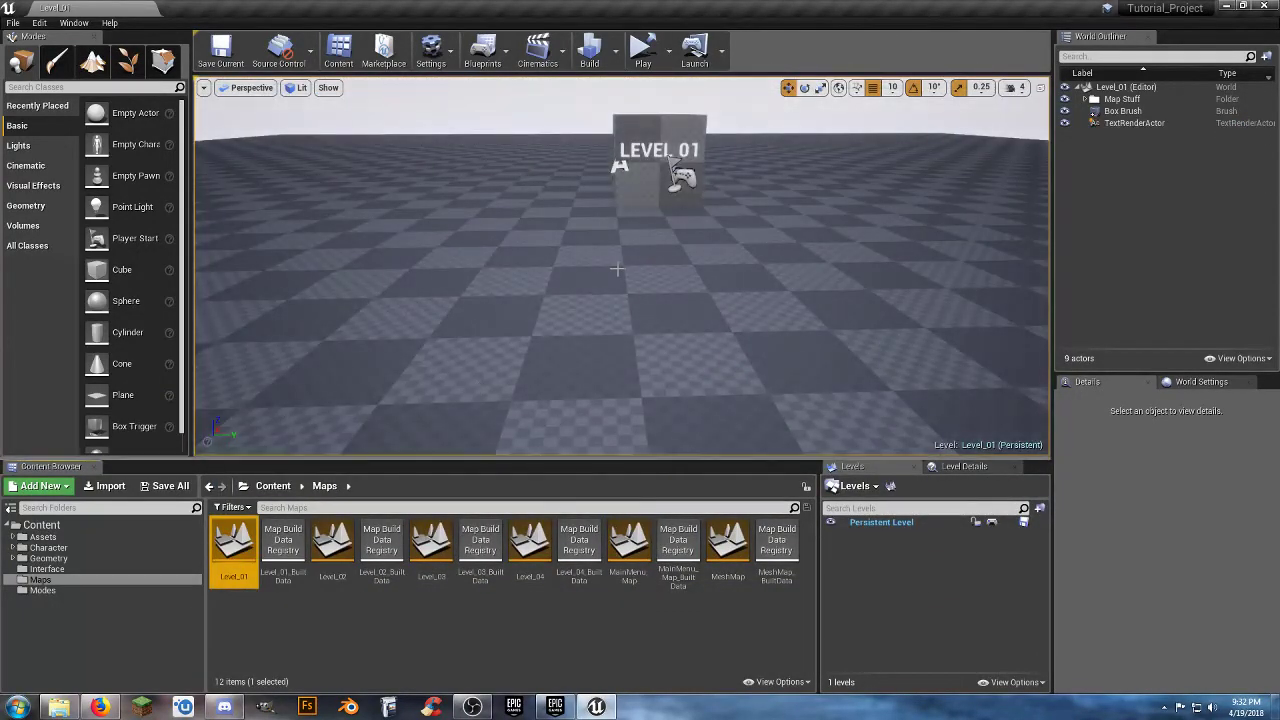
right_click_drag(616, 268, 603, 266)
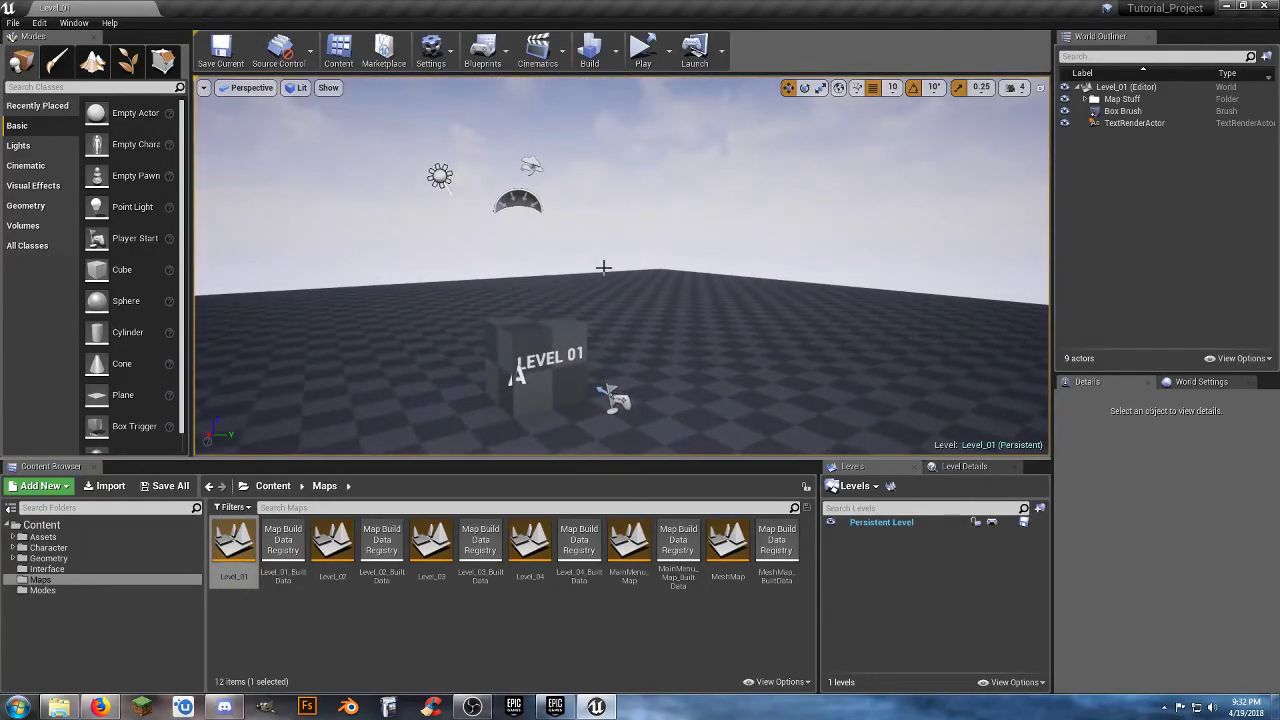
Select the Box Brush, TextRenderActor and Player Start together and move them toward the edge of the landscape.
left_click(1128, 112)
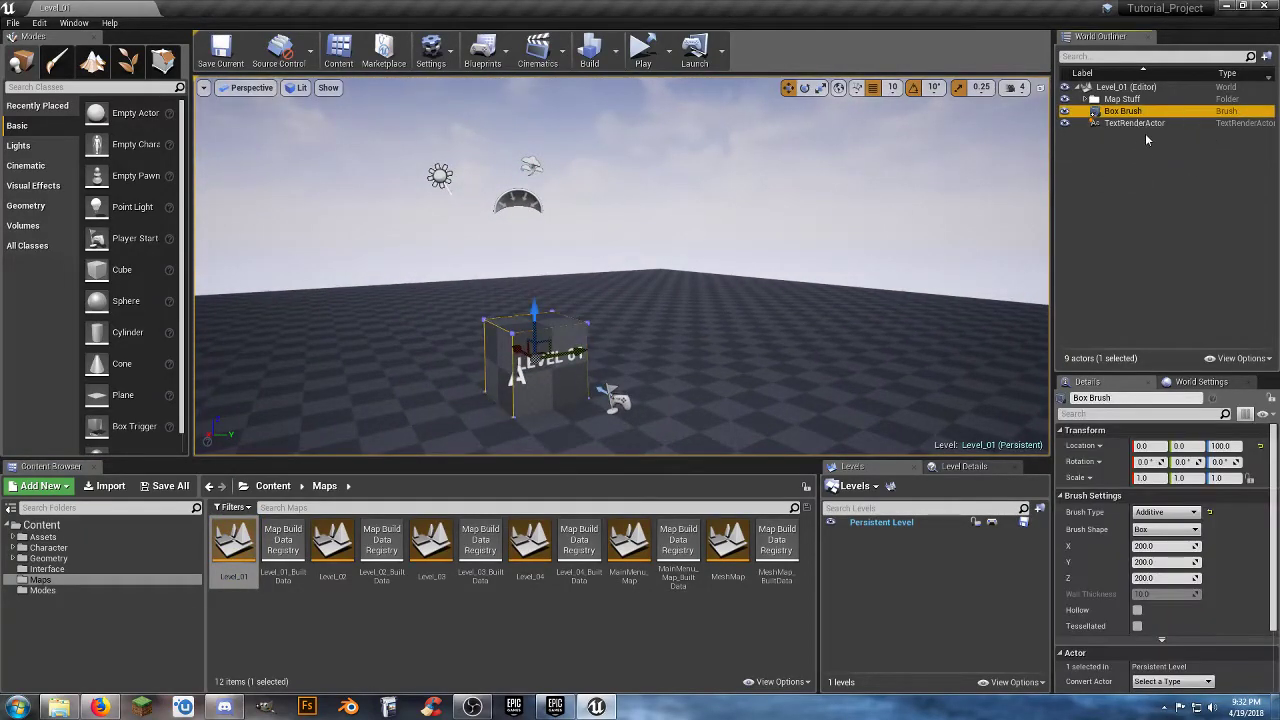
left_click(1134, 123, "ctrl")
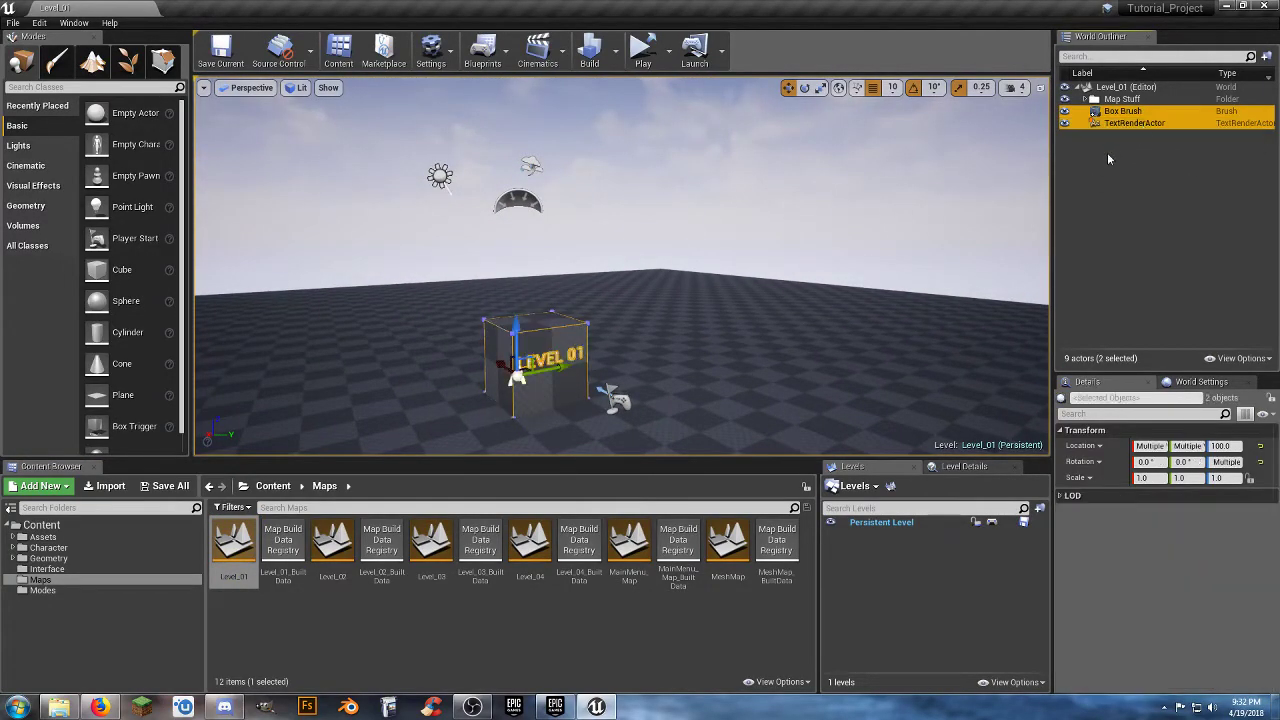
left_click(1086, 99)
left_click(1134, 161, "ctrl")
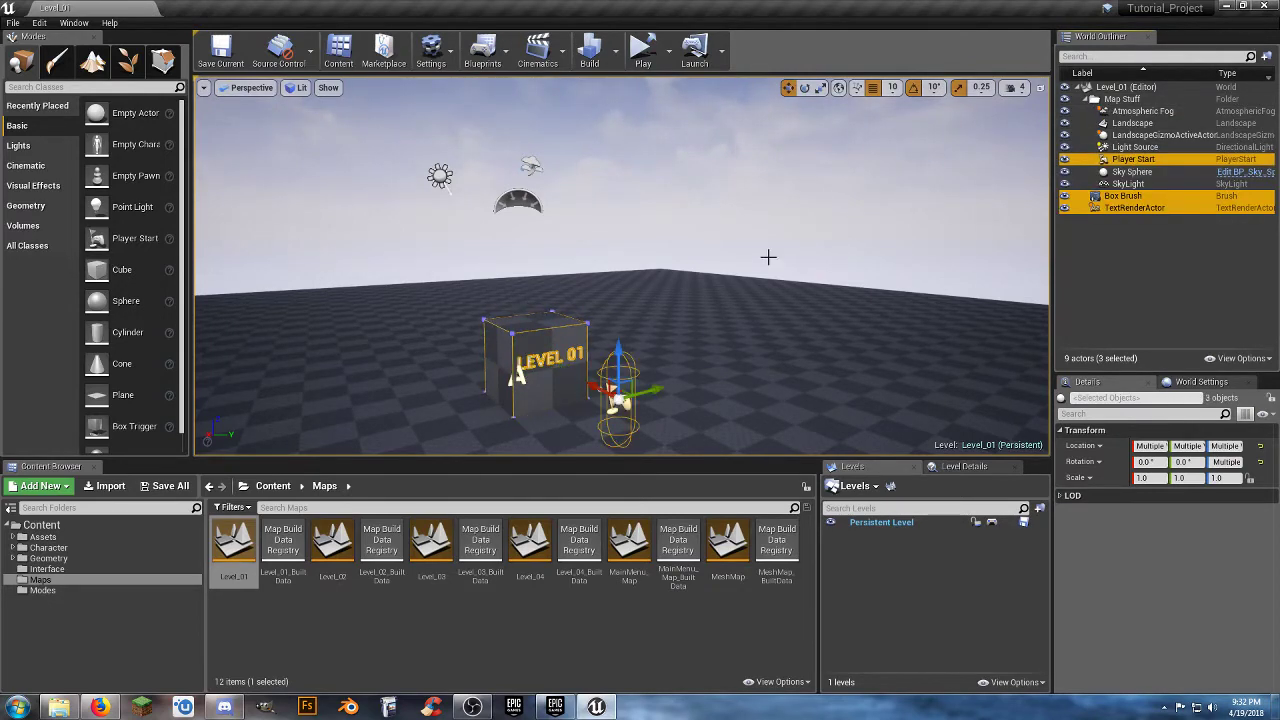
right_click_drag(664, 303, 678, 357)
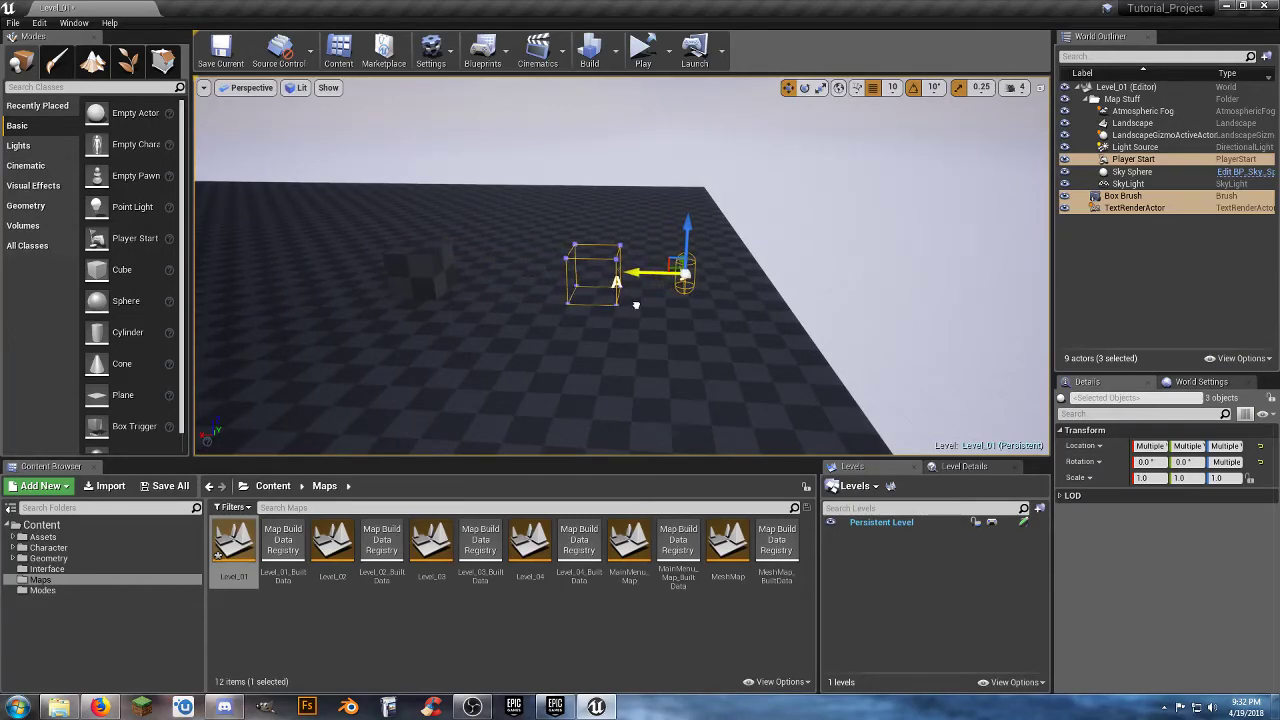
mouse_move(662, 310)
right_mouse_down()
mouse_move(558, 312)
mouse_move(662, 310)
right_mouse_up()
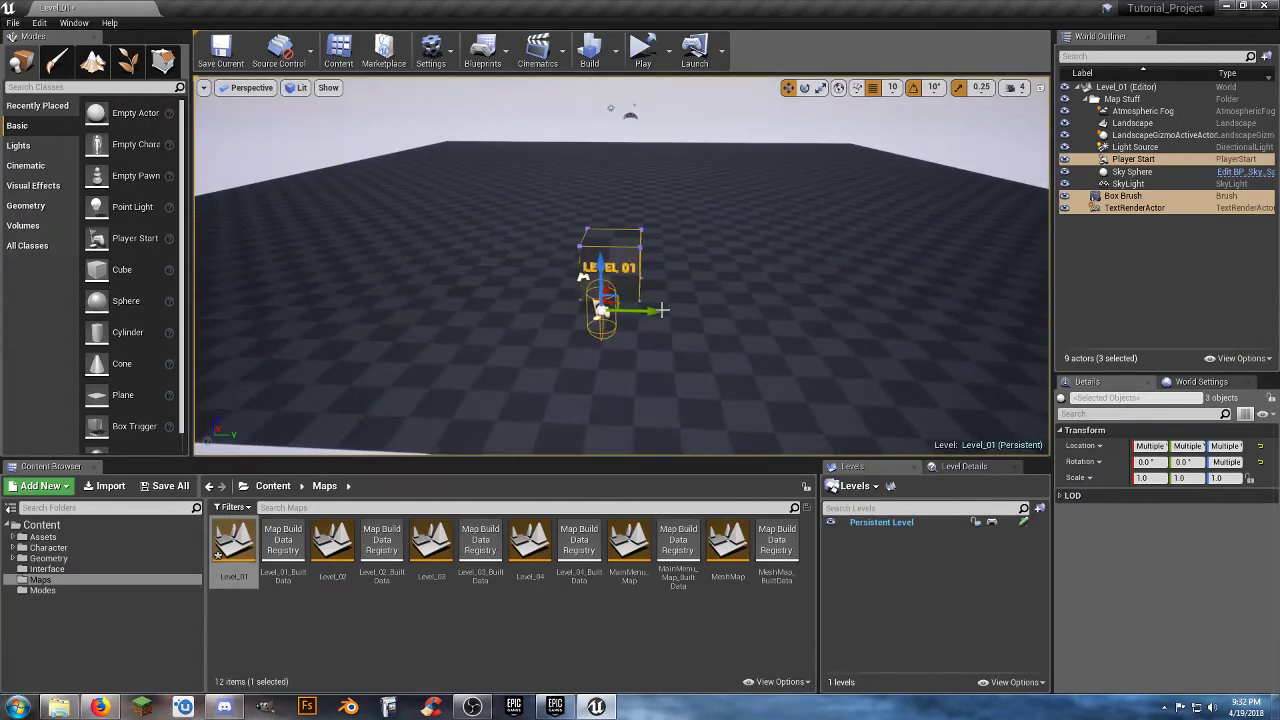
Play-test Level_01 in the editor viewport, running past the block and around the landscape, and stop the session.
left_click(669, 50)
left_click(702, 92)
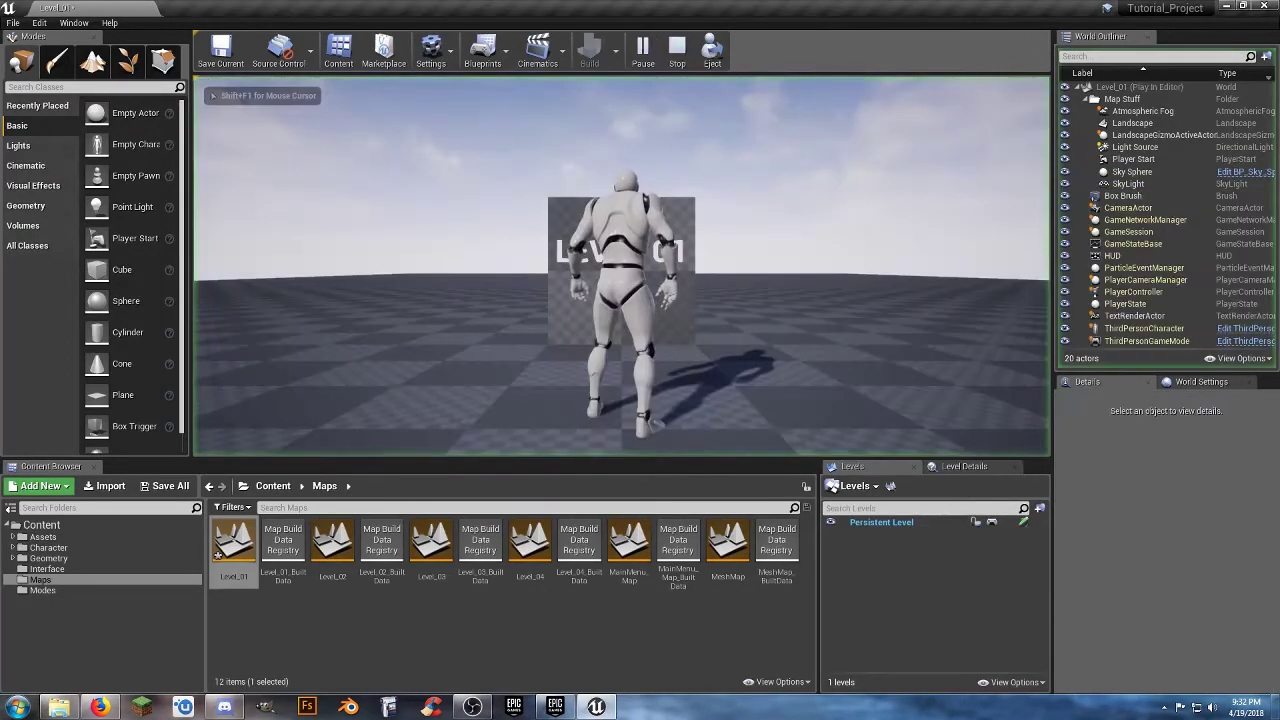
key("w")
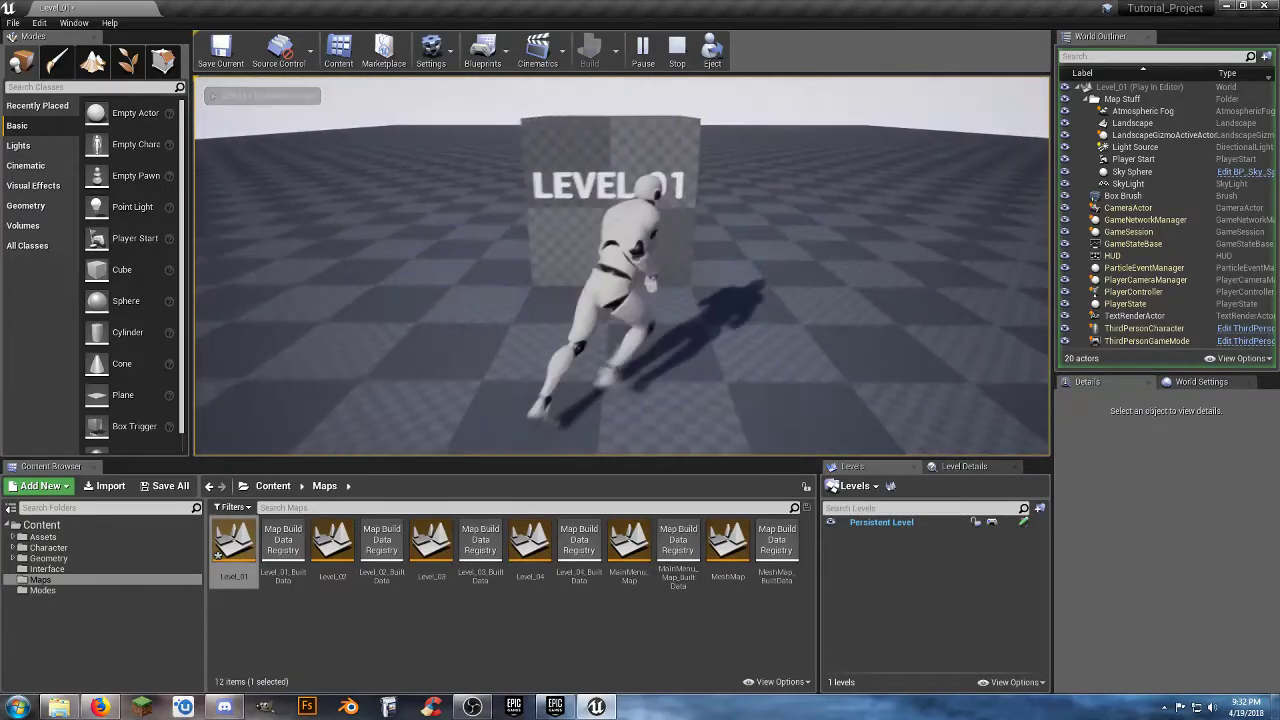
key("a")
key("w")
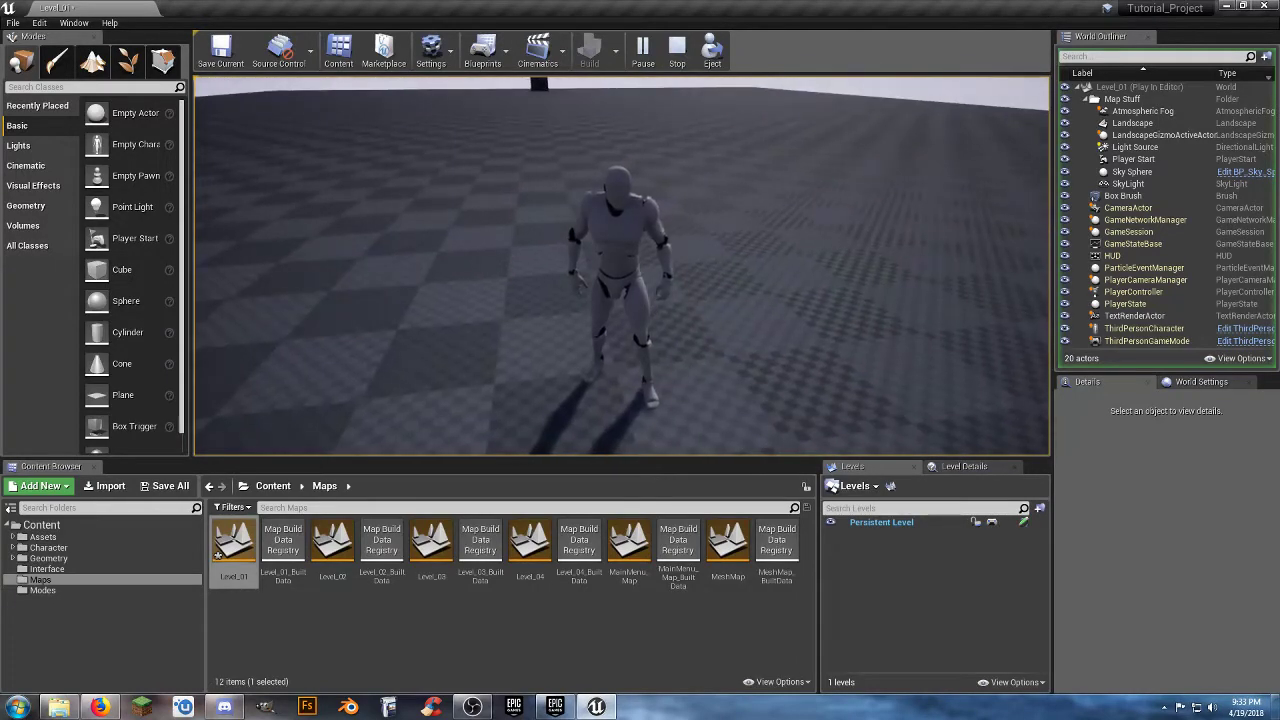
key("w")
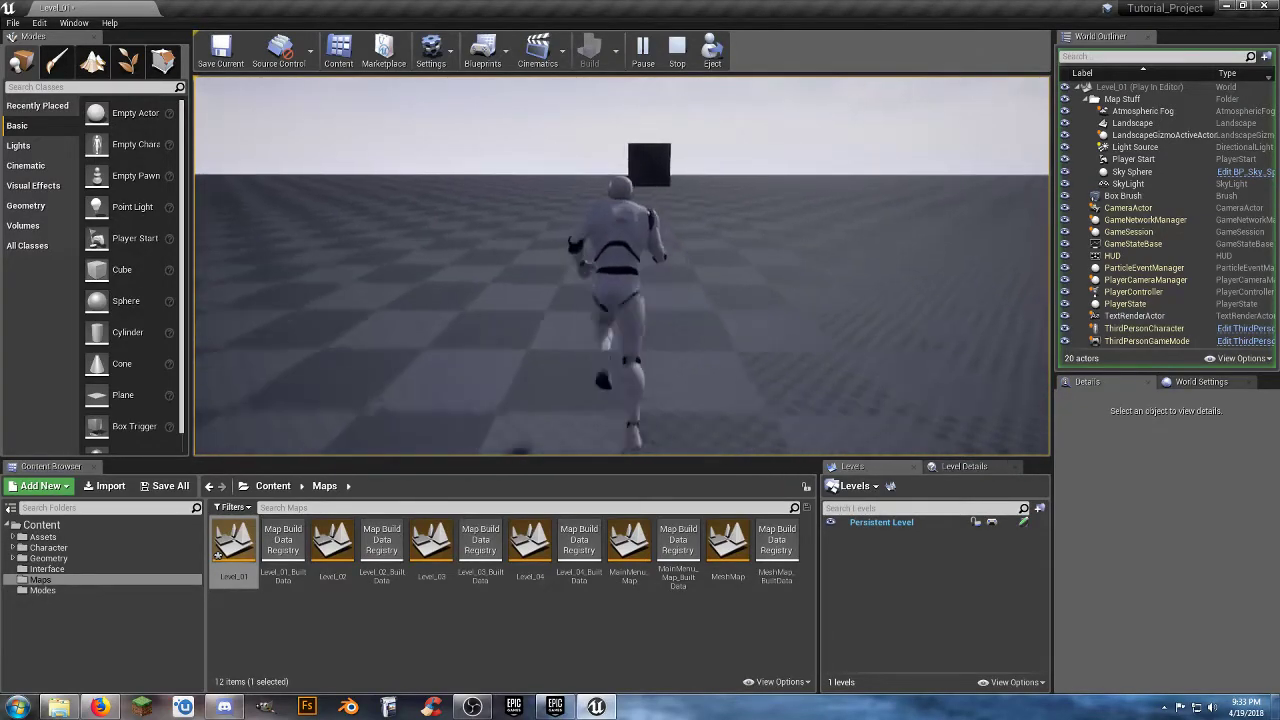
key("w")
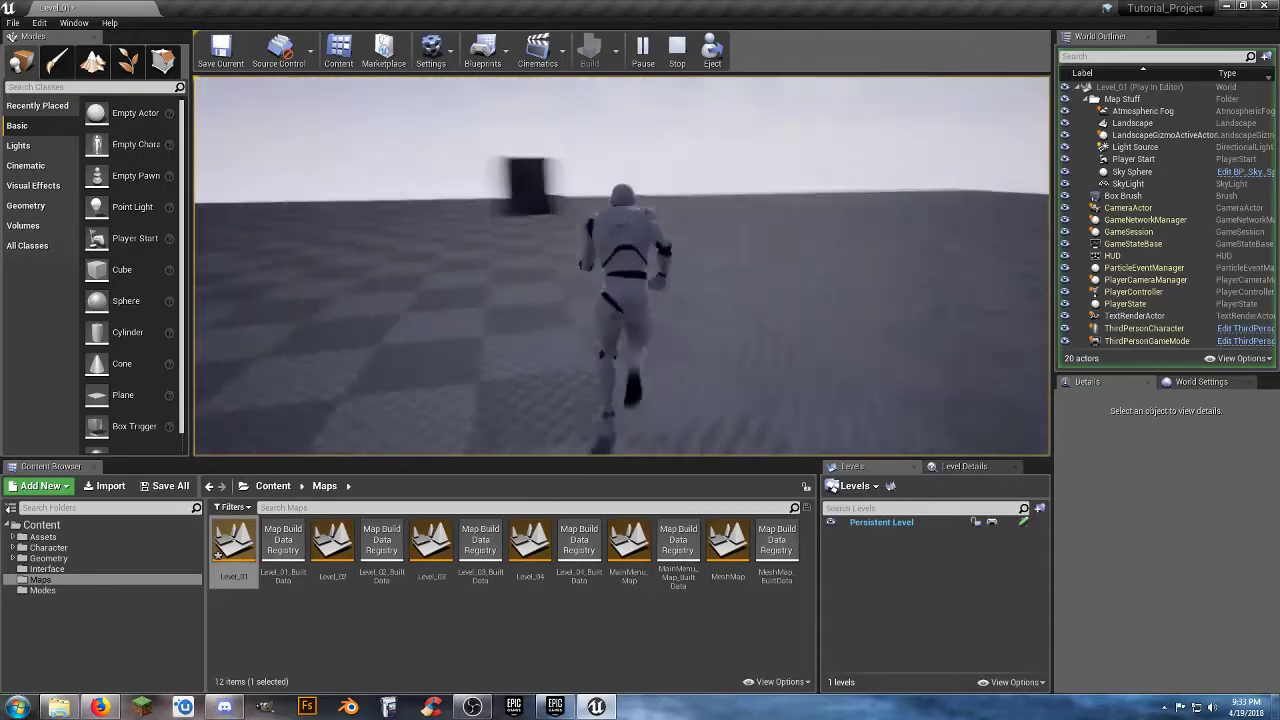
key("d")
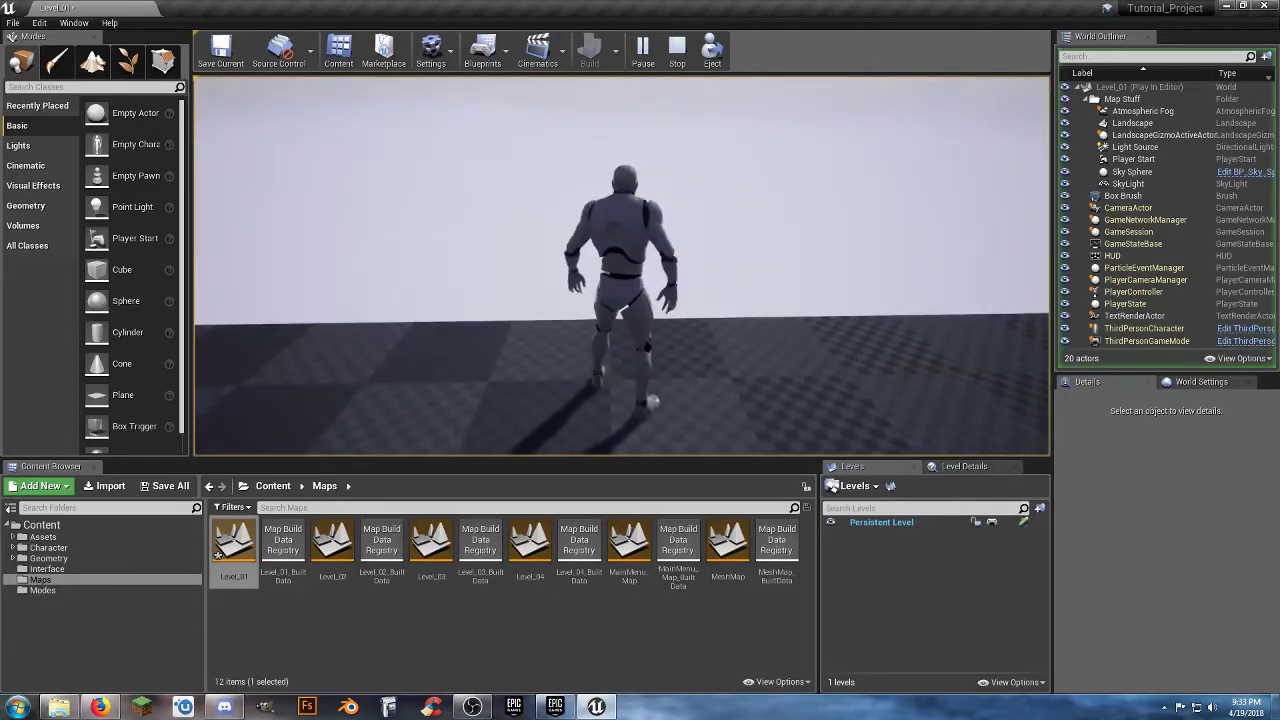
key("w")
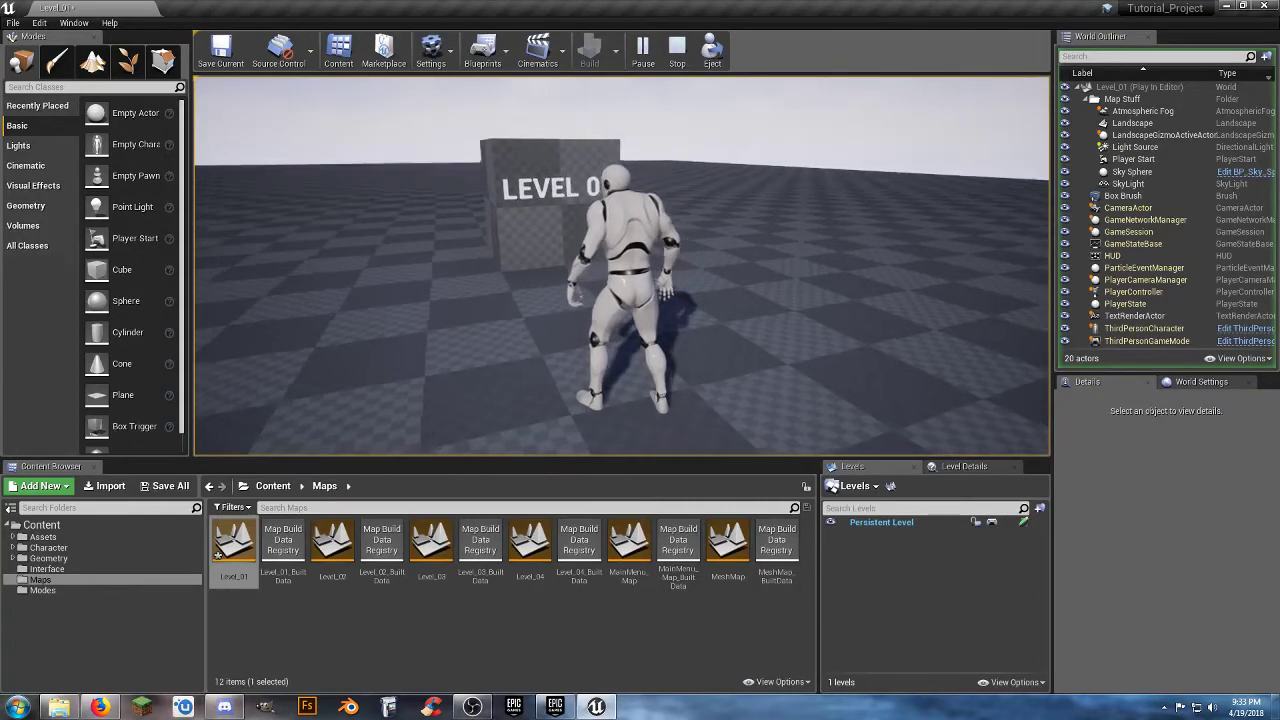
key("w")
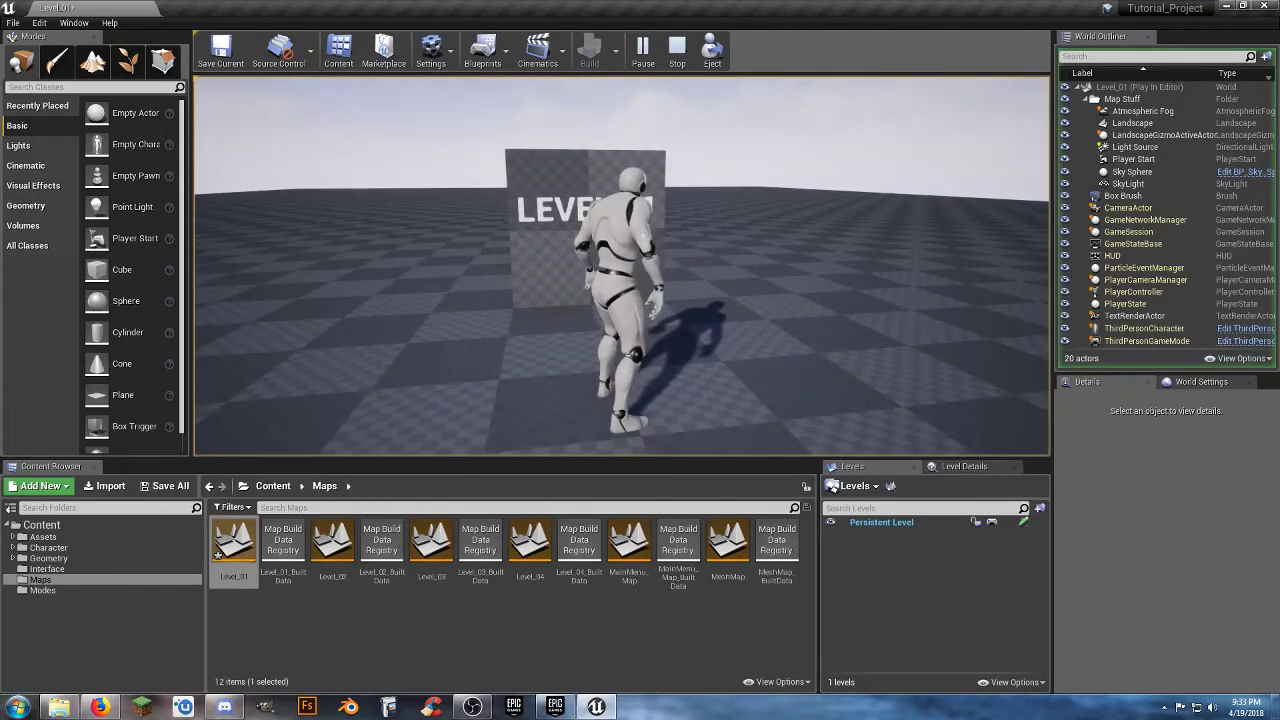
key("Escape")
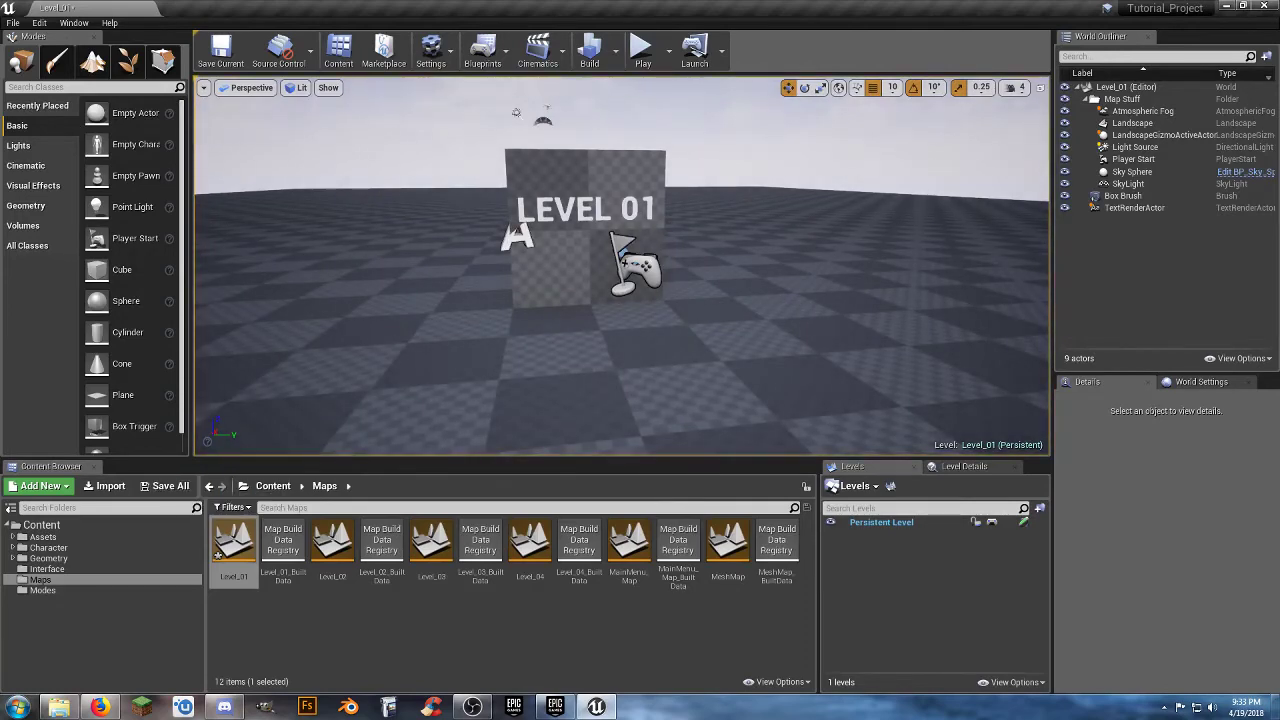
Check the Box Brush placement, save the Level_01 map, and open Level_02 from the Maps folder.
left_click(556, 277)
key("a")
right_click_drag(545, 327, 580, 331)
key("s")
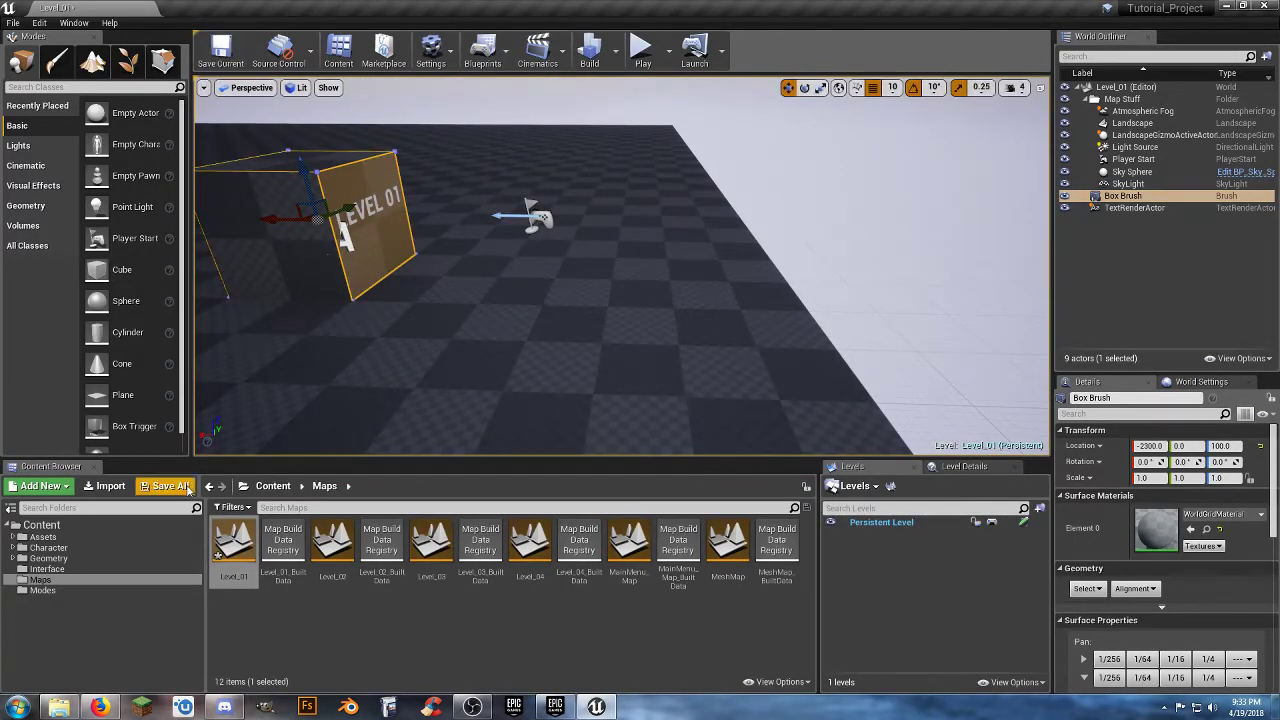
left_click(157, 488)
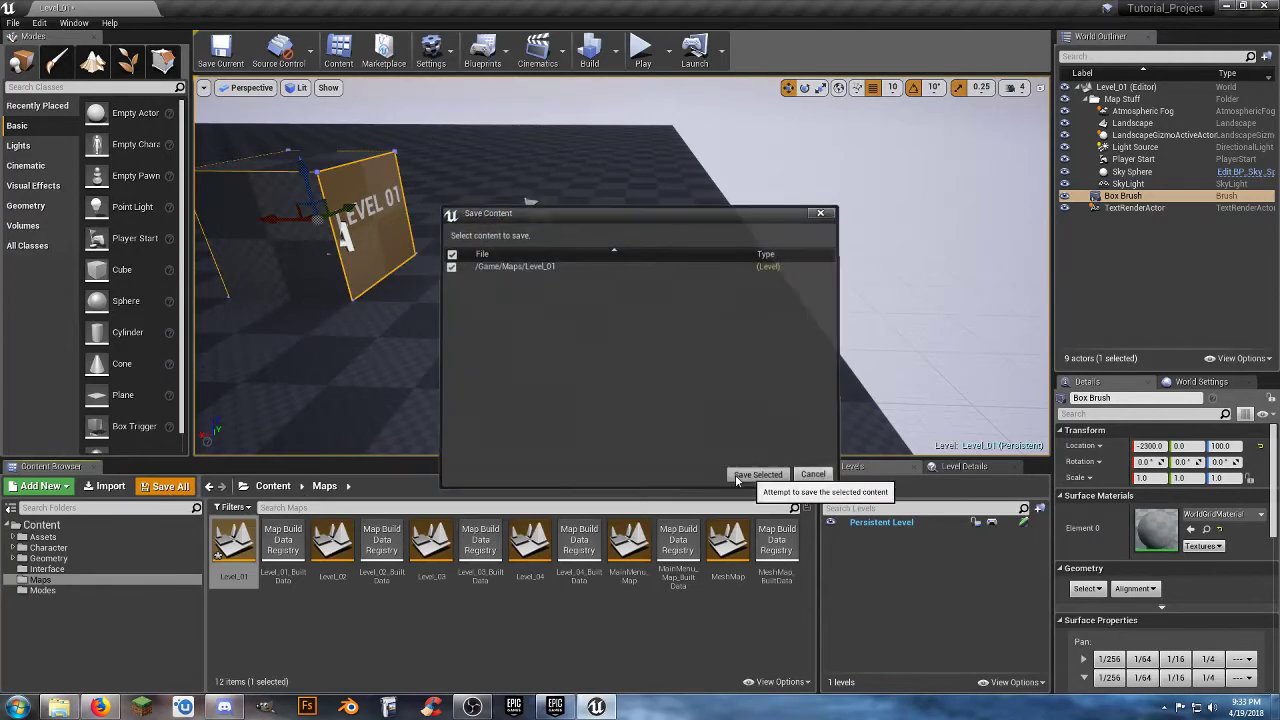
left_click(758, 479)
double_click(335, 543)
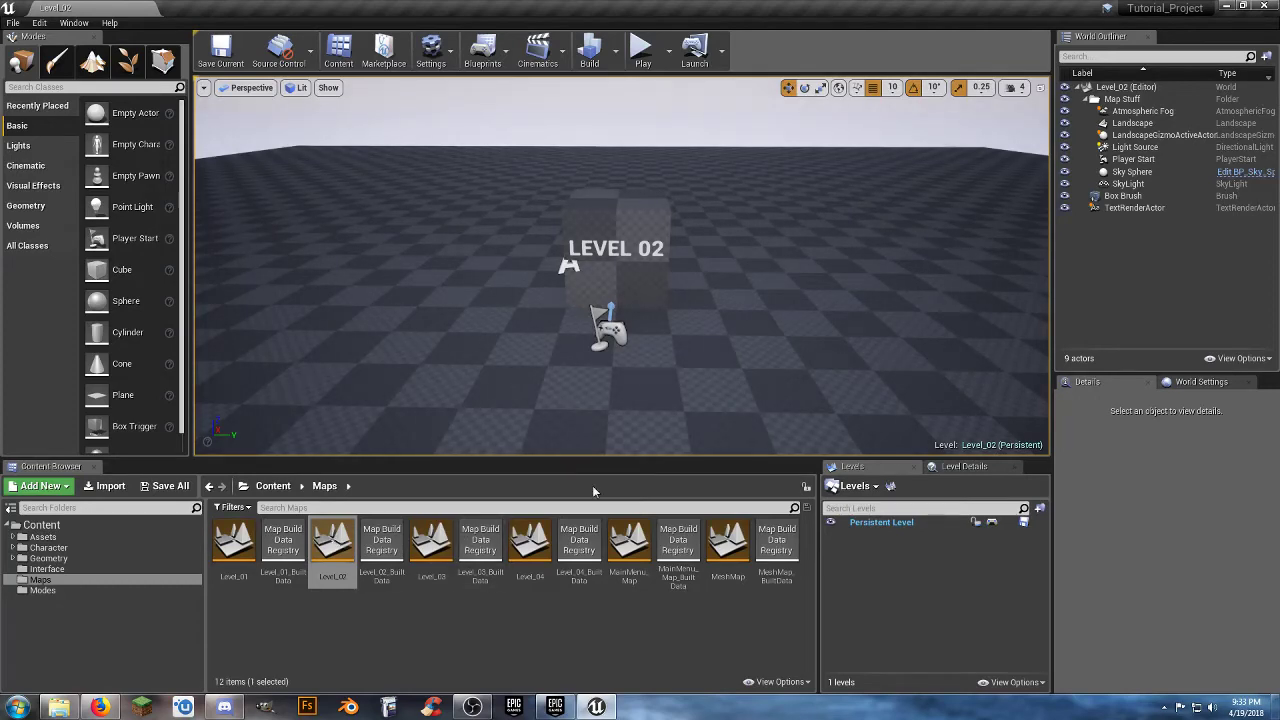
Select Level_02's Player Start, Box Brush and TextRenderActor together and move them along X toward the landscape's edge.
right_click_drag(706, 370, 737, 354)
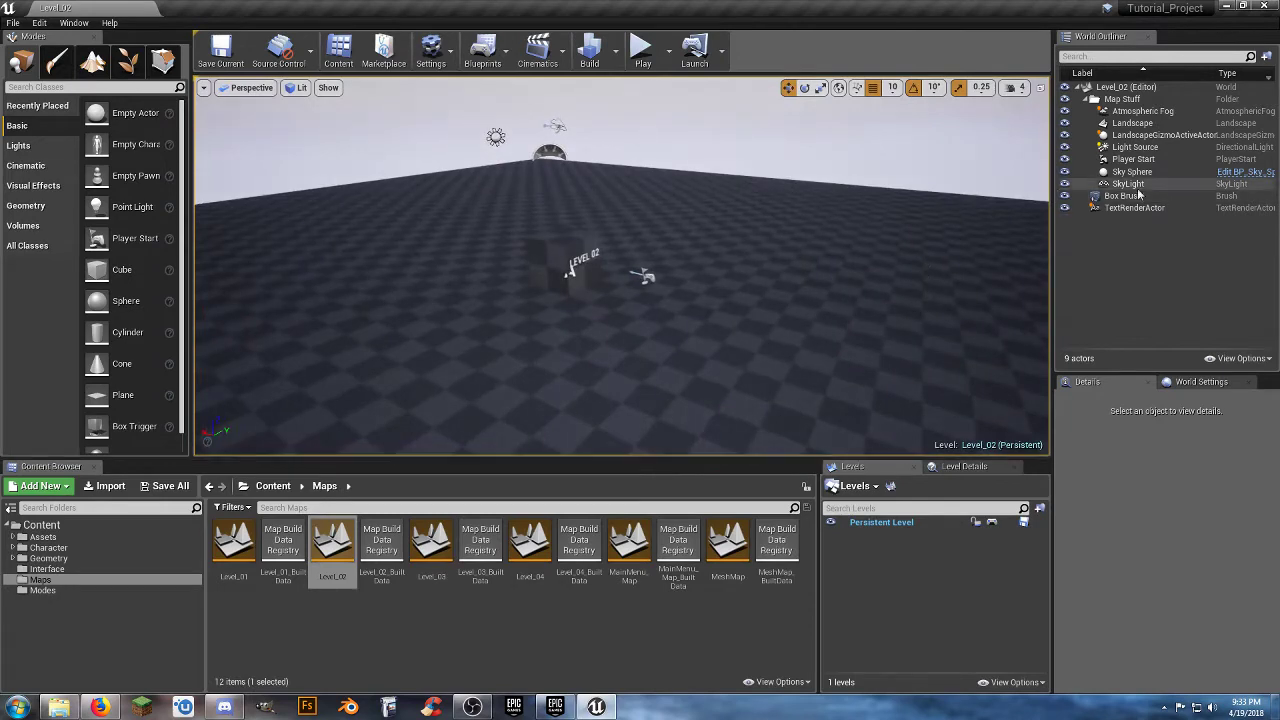
left_click(1133, 159)
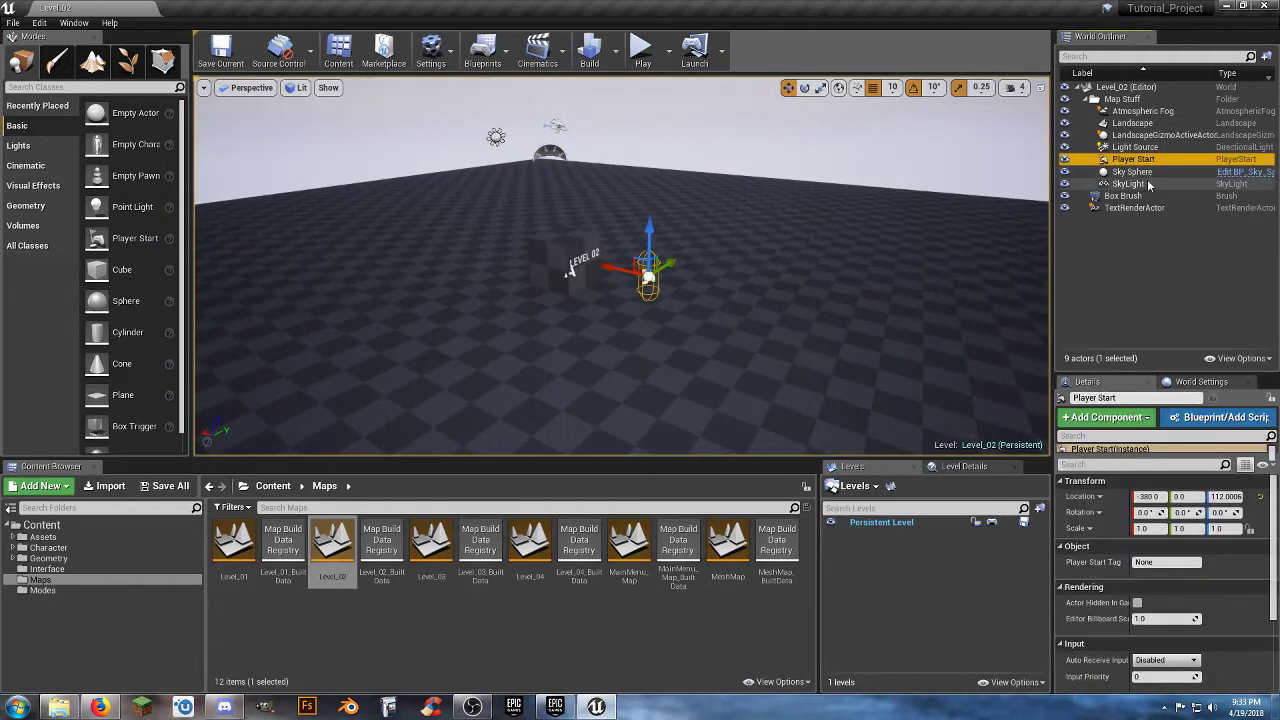
left_click(1123, 196, "ctrl")
left_click(1140, 208, "ctrl")
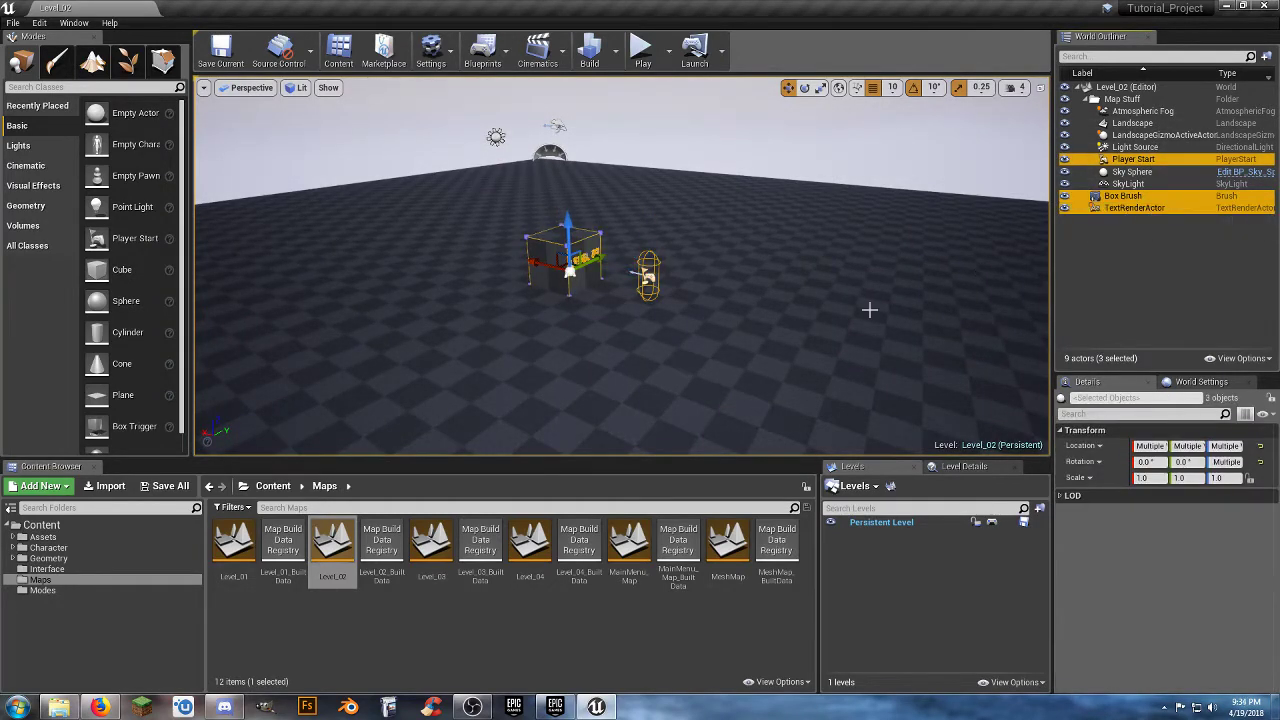
right_click_drag(709, 353, 775, 340)
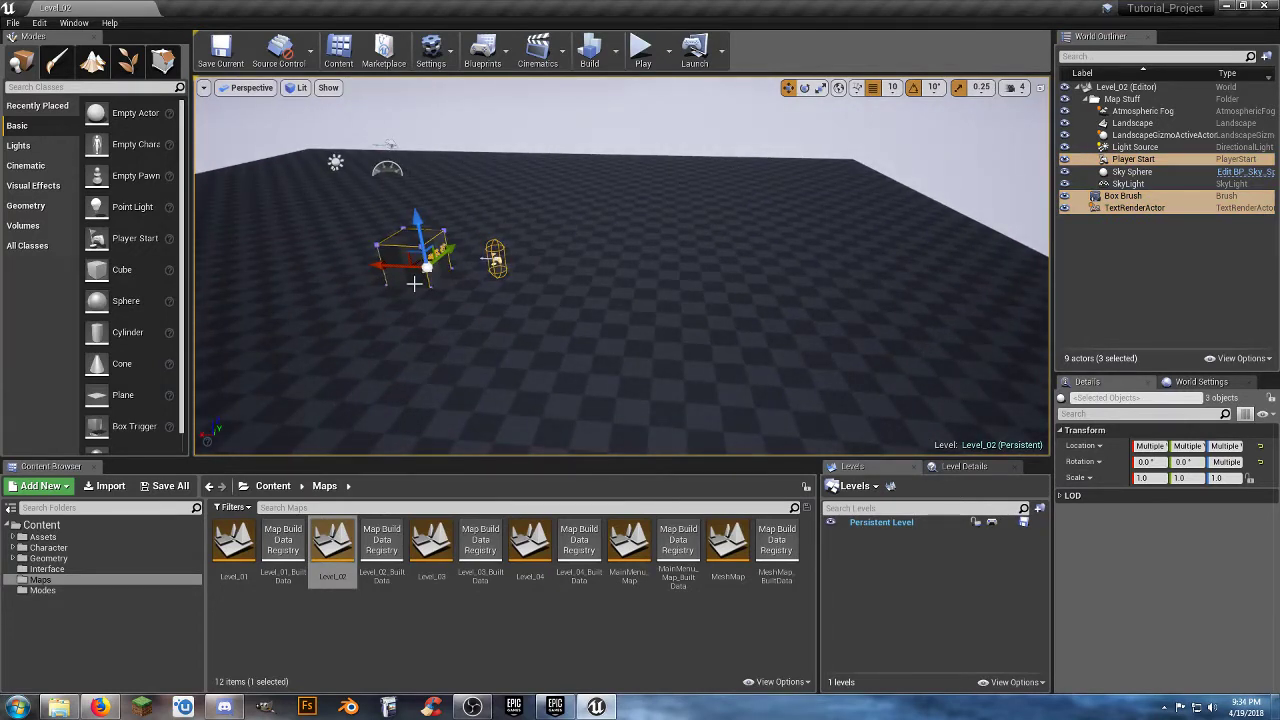
left_click_drag(377, 262, 835, 300)
right_click_drag(835, 300, 920, 300)
key("w")
mouse_move(806, 350)
right_mouse_down()
mouse_move(850, 350)
mouse_move(806, 350)
right_mouse_up()
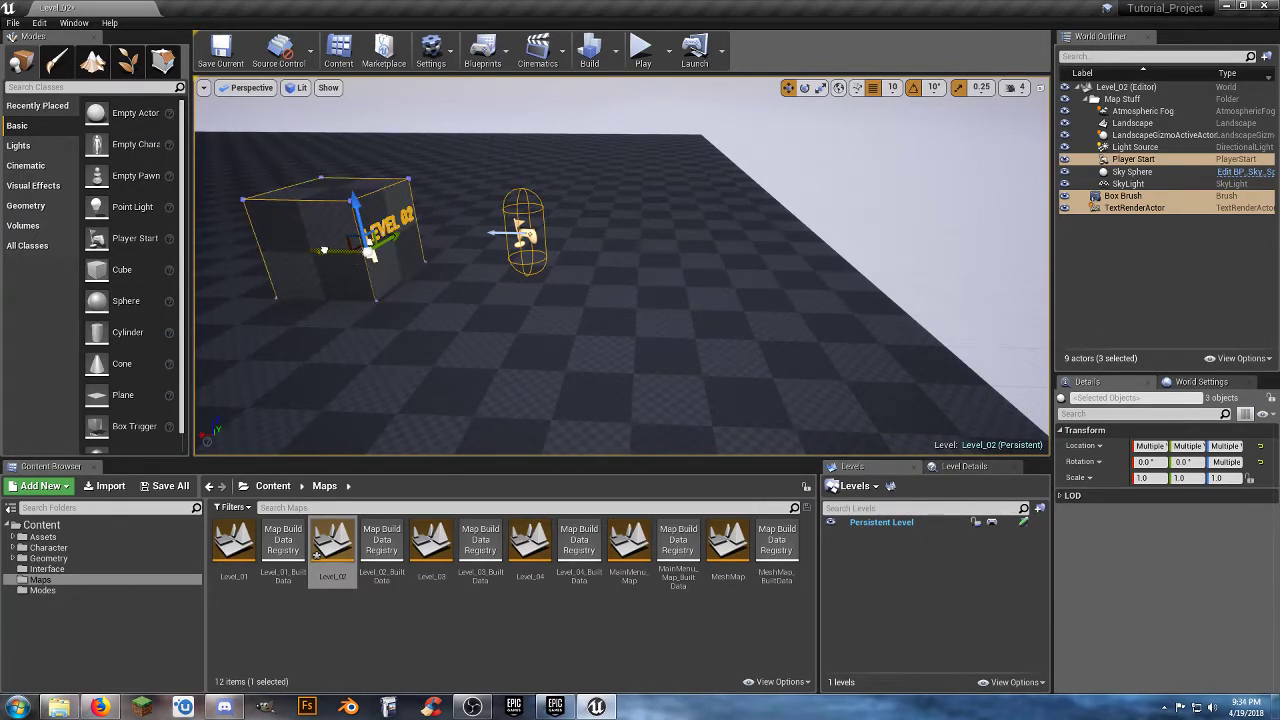
left_click_drag(323, 250, 430, 259)
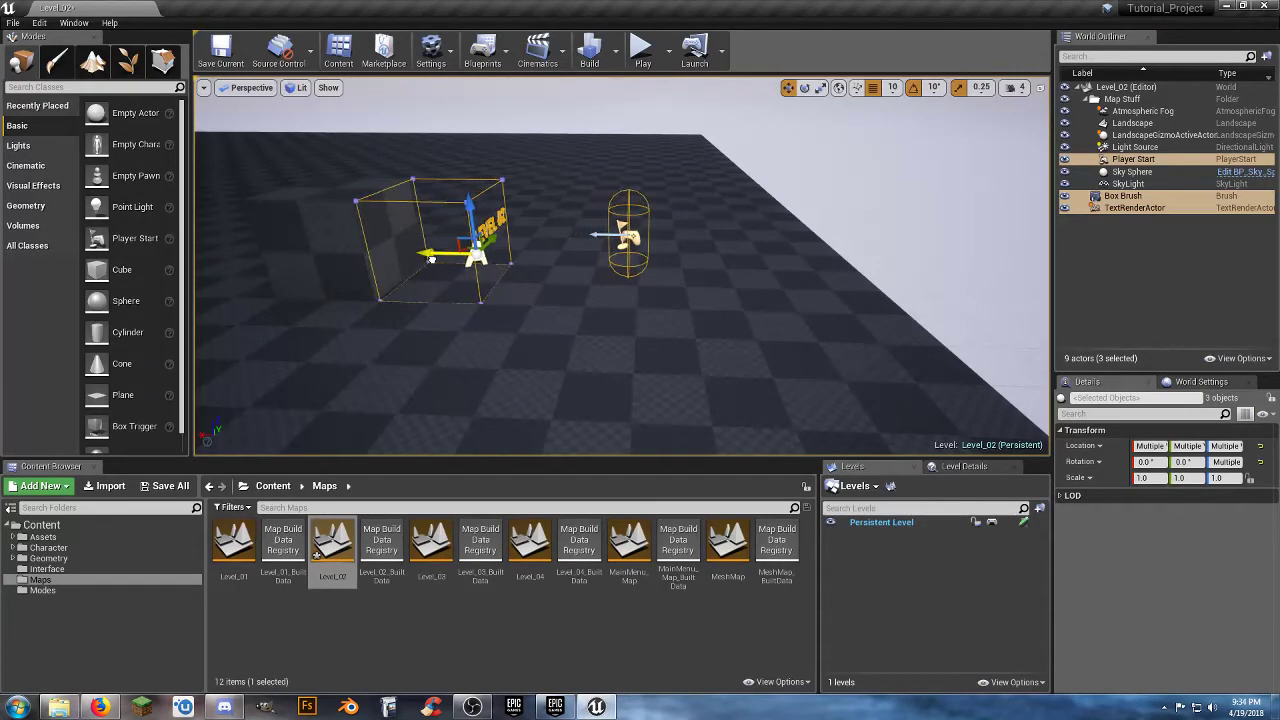
key("f")
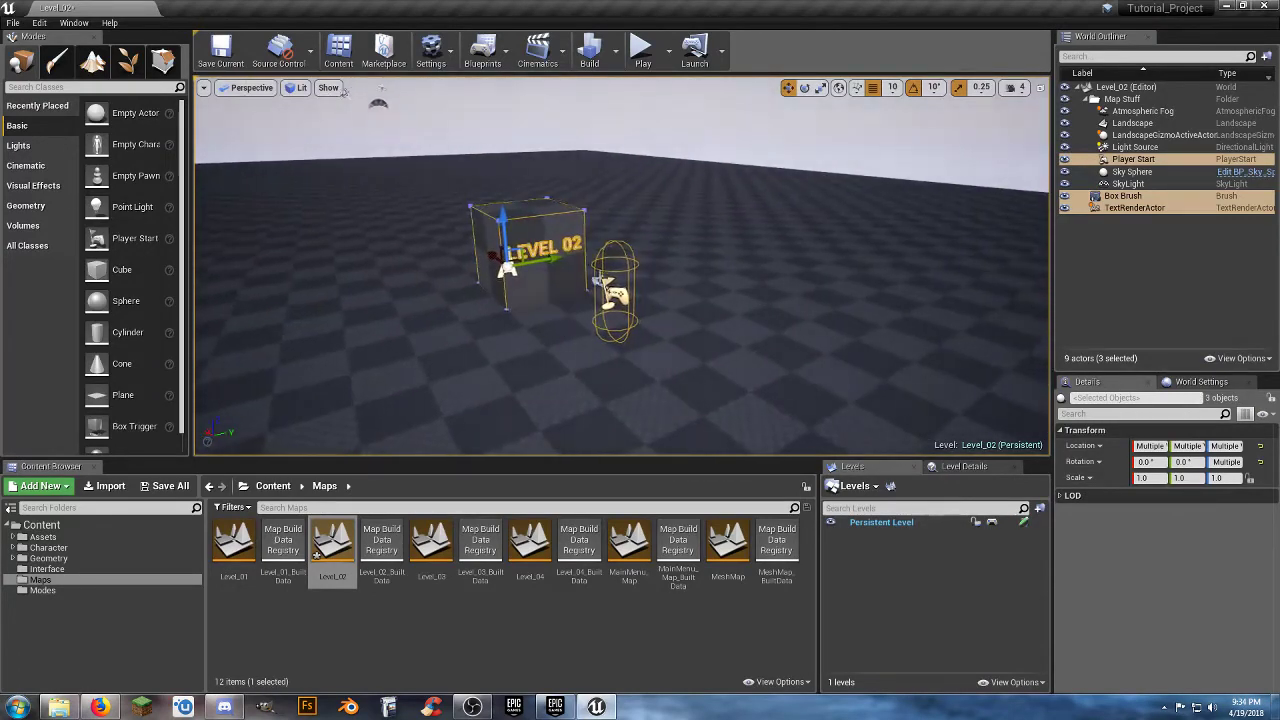
Save the Level_02 map and open Level_03 from the Maps folder.
left_click(170, 486)
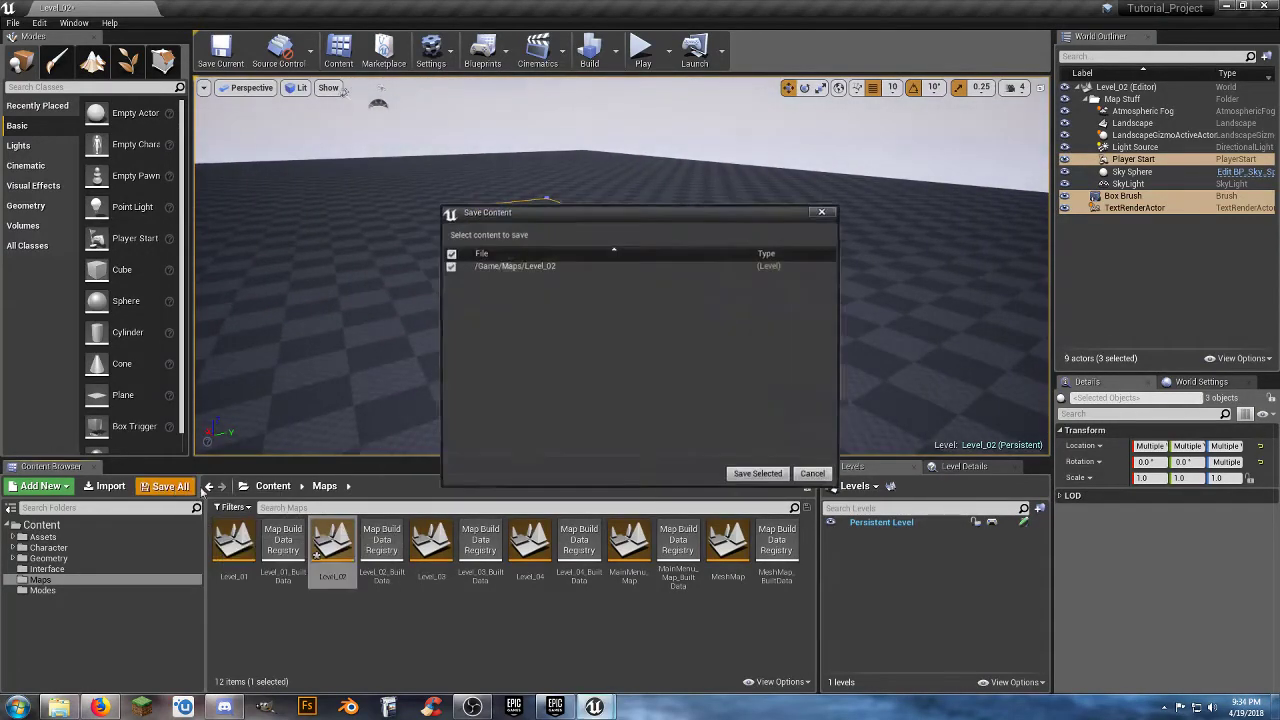
left_click(758, 472)
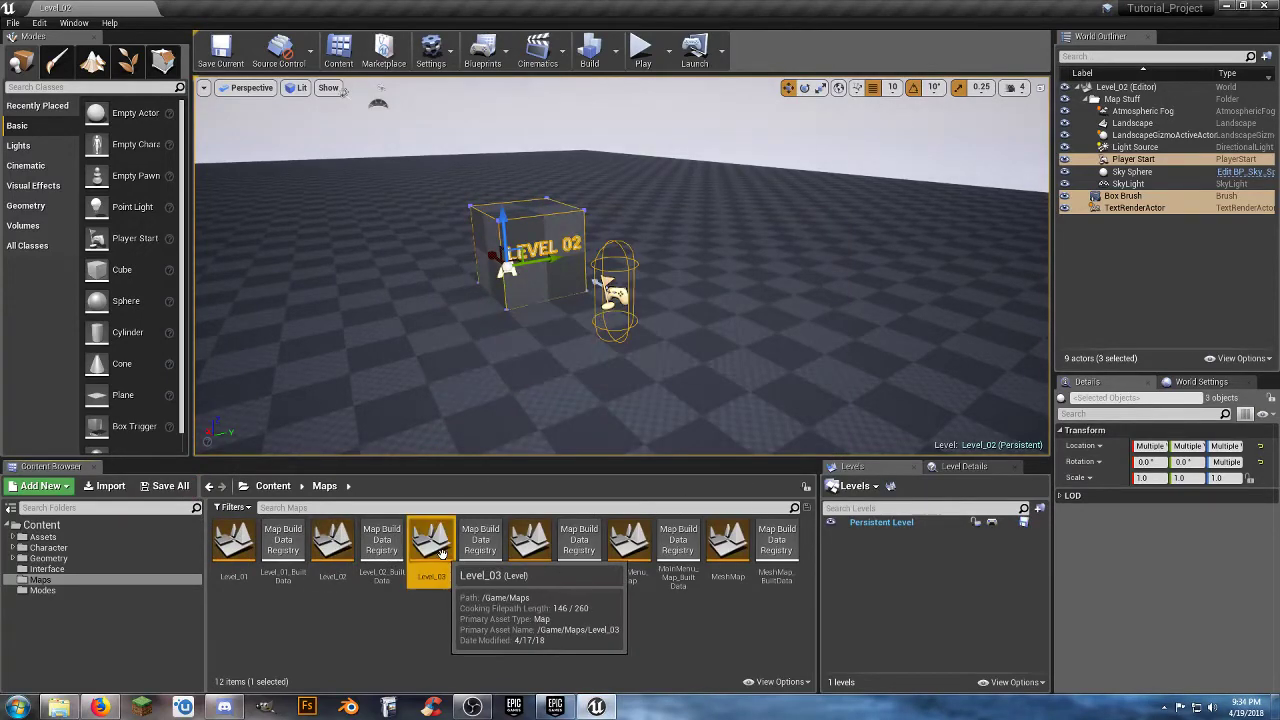
double_click(431, 545)
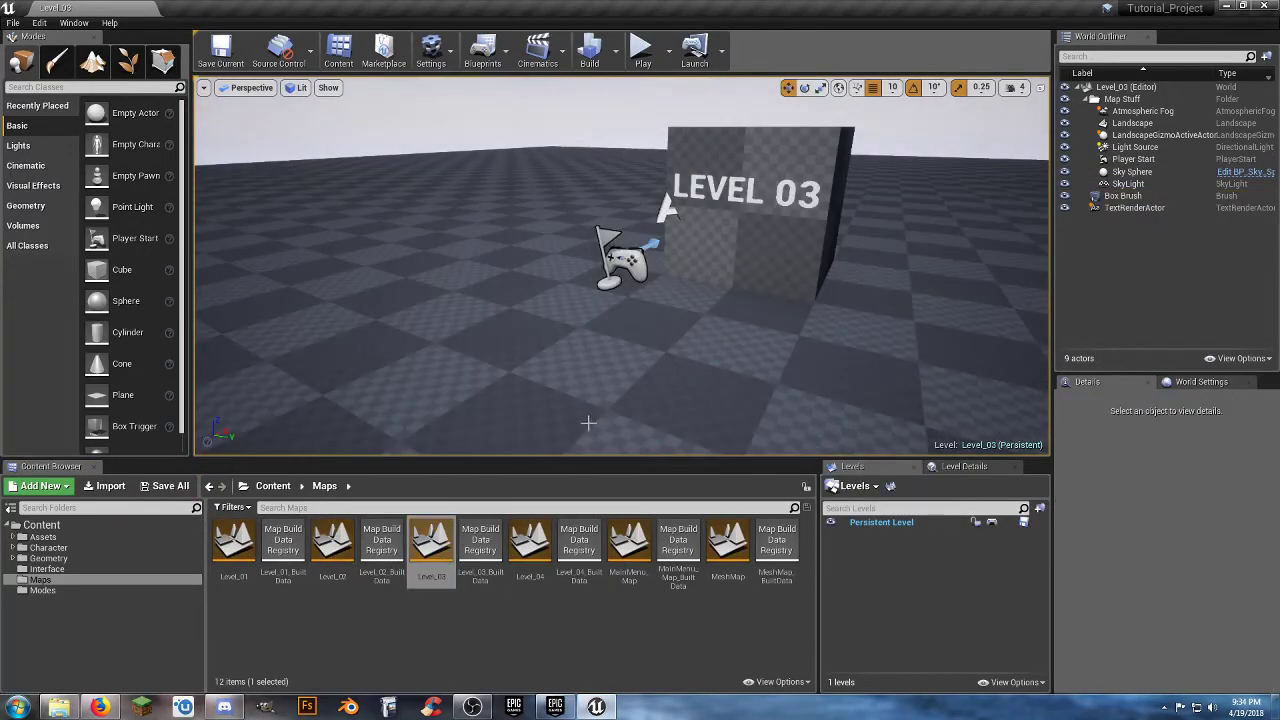
Select Level_03's Player Start, Box Brush and TextRenderActor together and move them along X toward the landscape's edge.
scroll(615, 333, "down", 10)
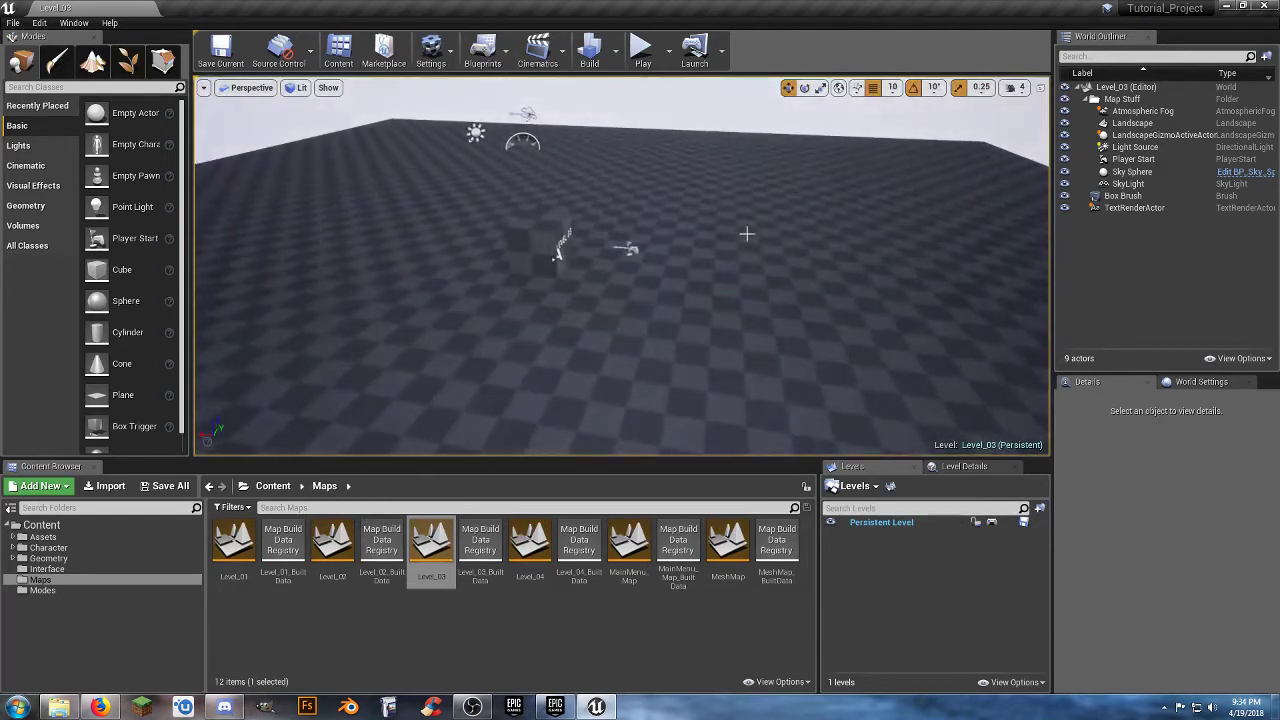
left_click(1158, 160)
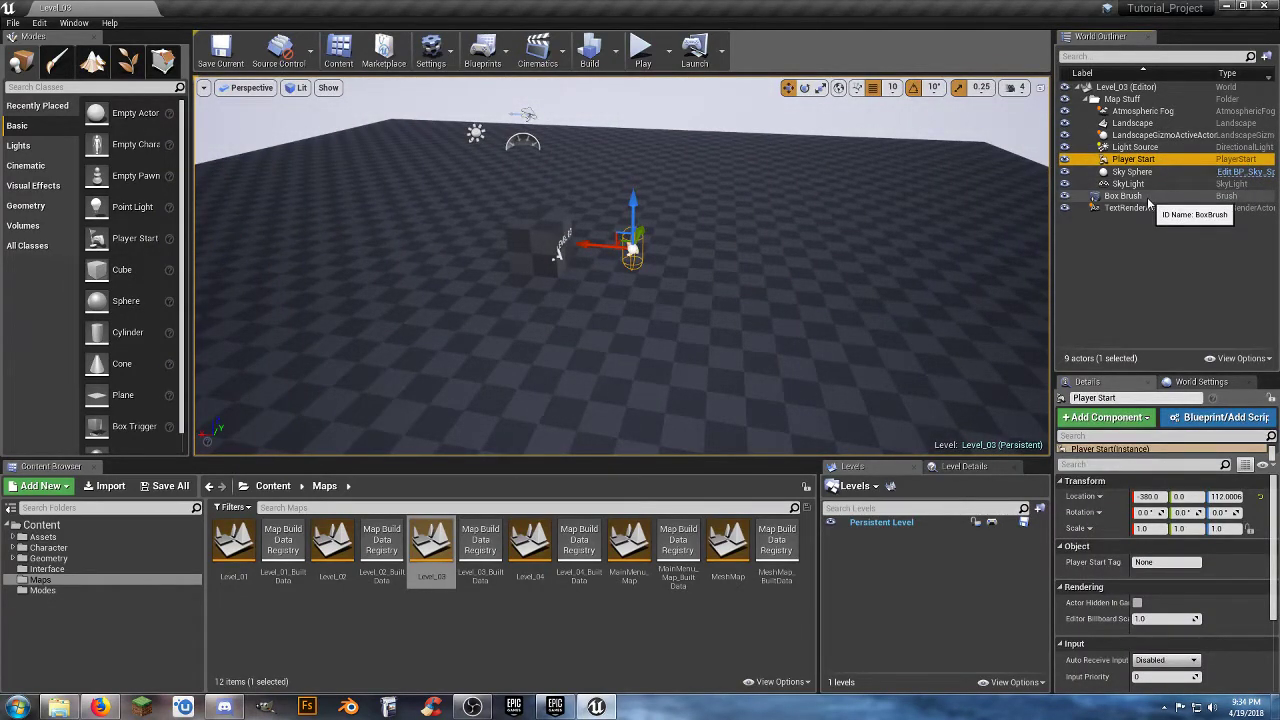
left_click(1150, 199, "ctrl")
left_click(1150, 209, "ctrl")
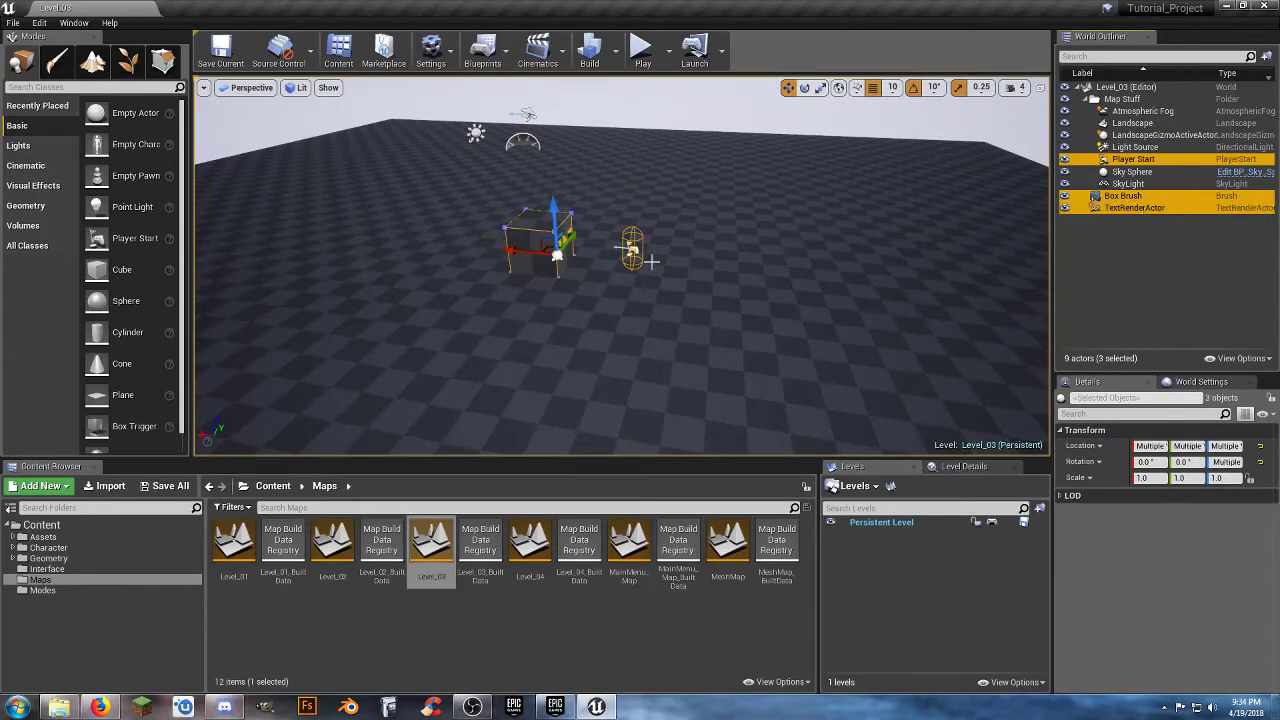
left_click_drag(512, 258, 915, 298)
right_click_drag(915, 298, 1080, 270)
right_click_drag(718, 359, 743, 334)
key("w")
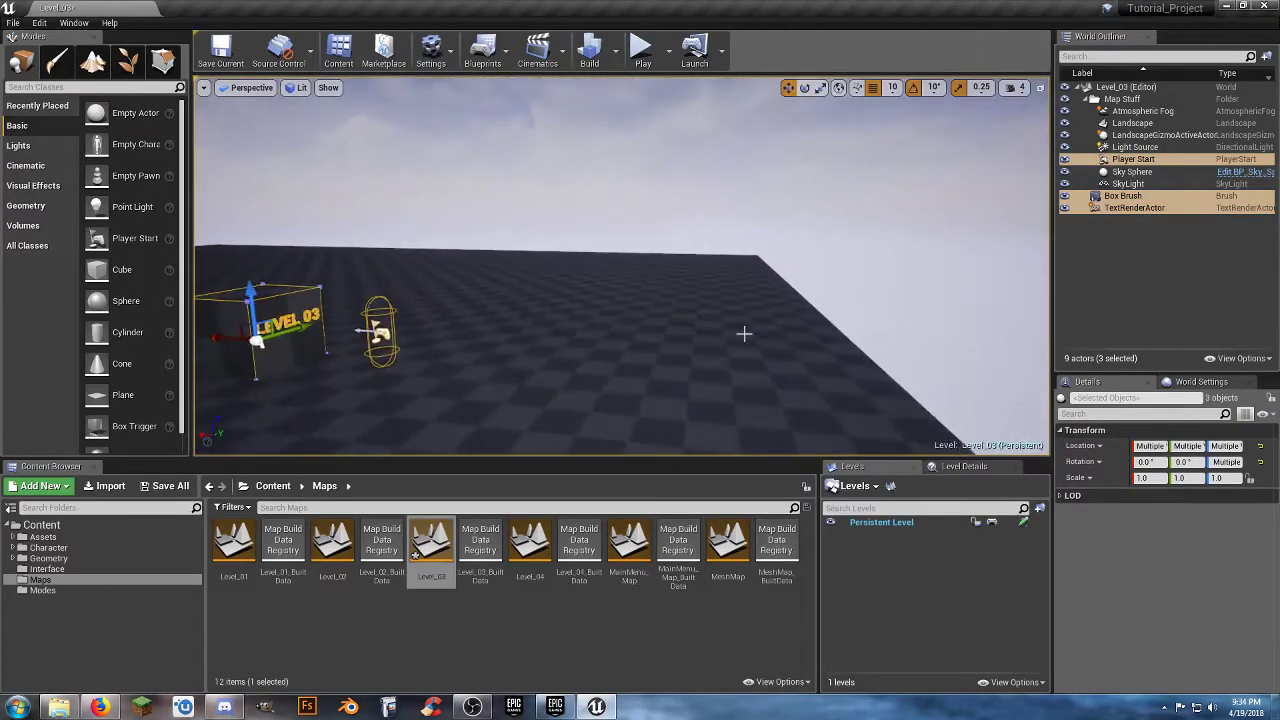
Fine-tune the three selected Level_03 actors along X so they sit a short distance inside the landscape's edge.
mouse_move(214, 335)
left_mouse_down()
mouse_move(457, 366)
mouse_move(537, 394)
left_mouse_up()
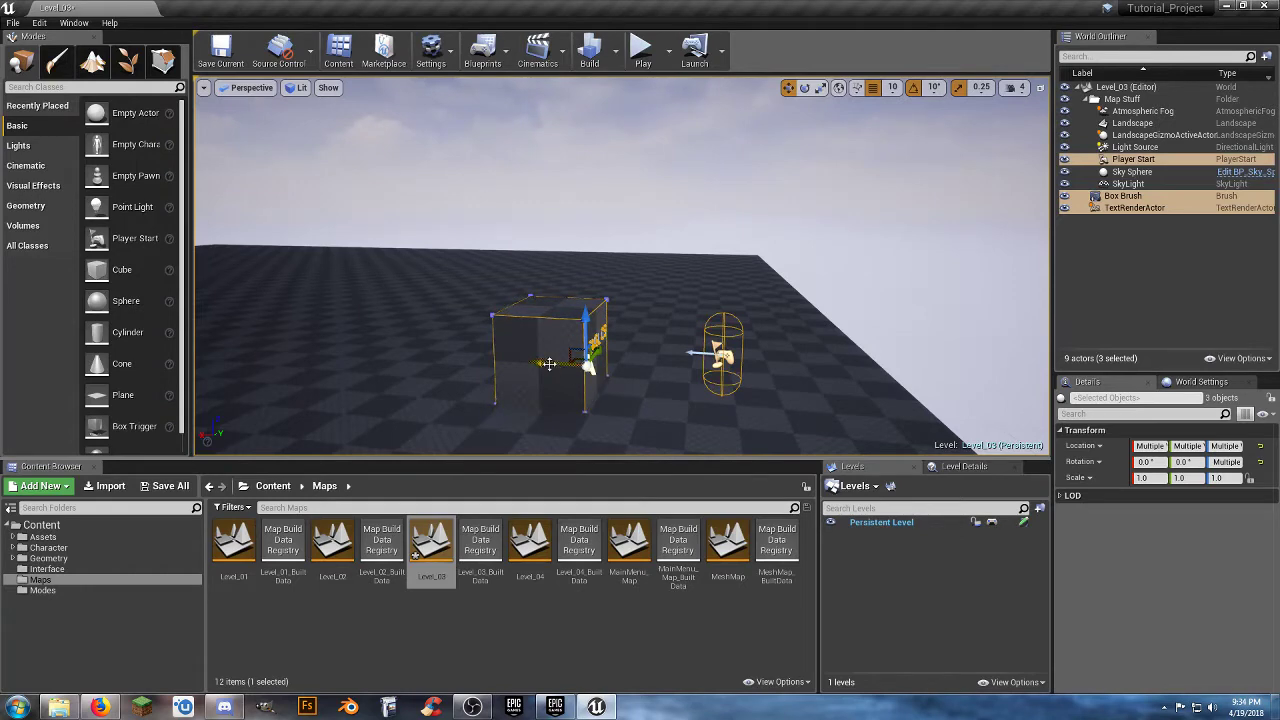
left_click_drag(548, 363, 510, 360)
right_click_drag(667, 380, 667, 380)
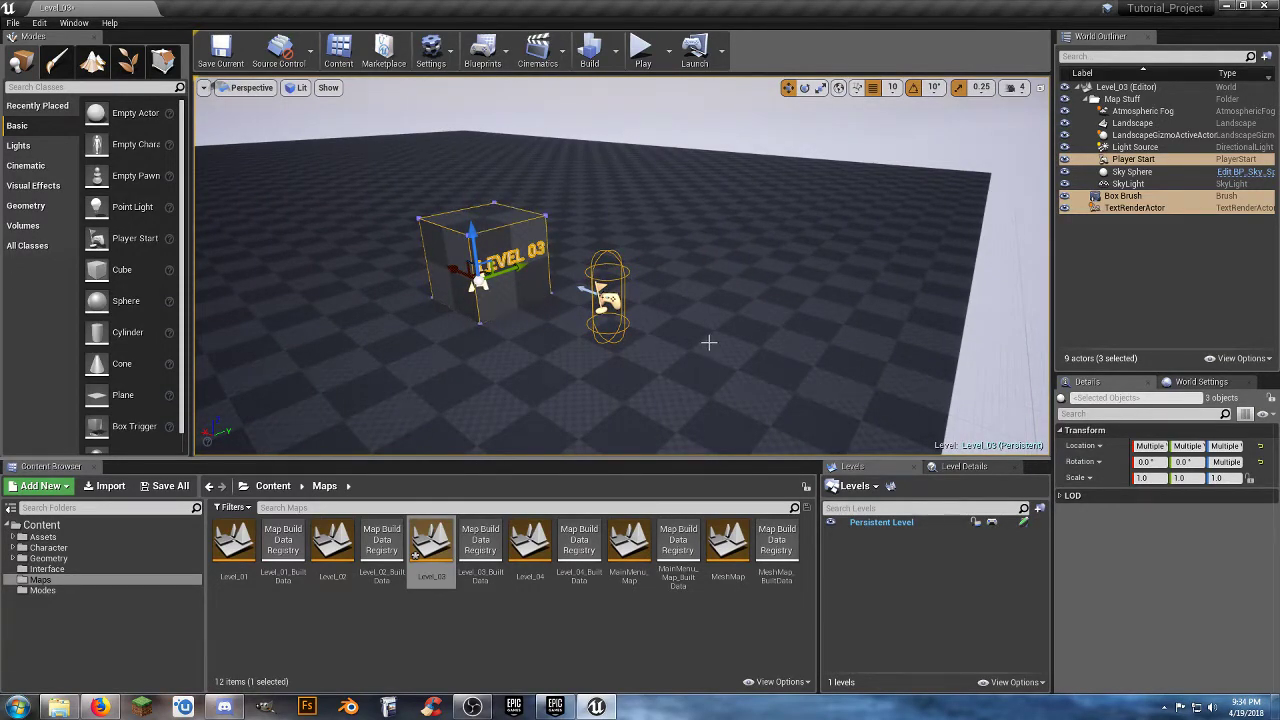
right_click_drag(708, 343, 711, 343)
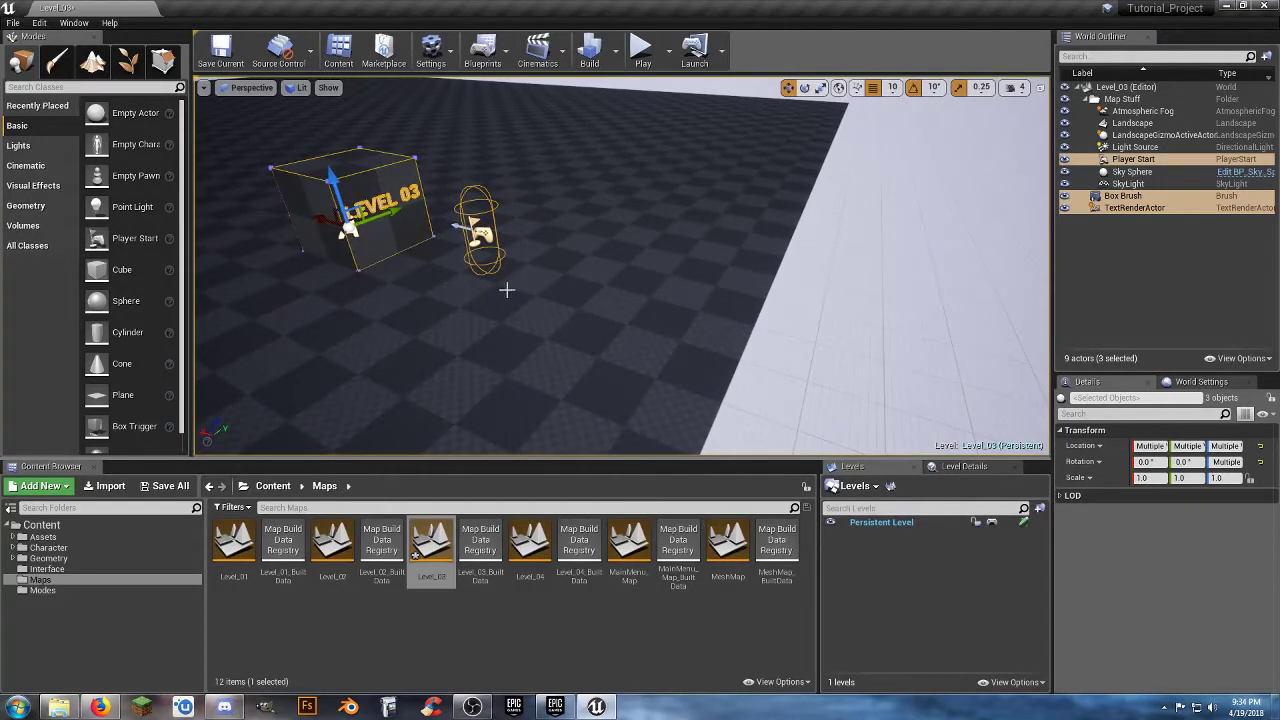
right_click_drag(437, 340, 437, 340)
scroll(535, 318, "down", 10)
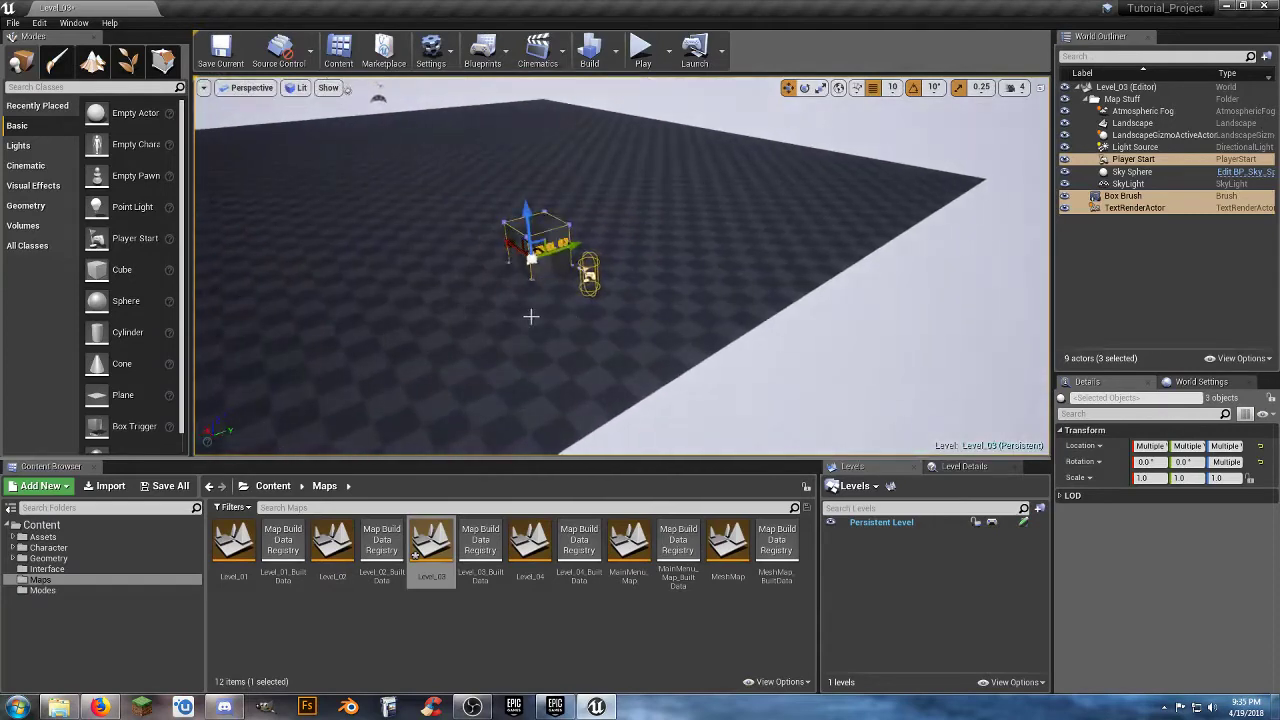
Save the Level_03 map and open Level_04 from the Maps folder.
left_click(165, 486)
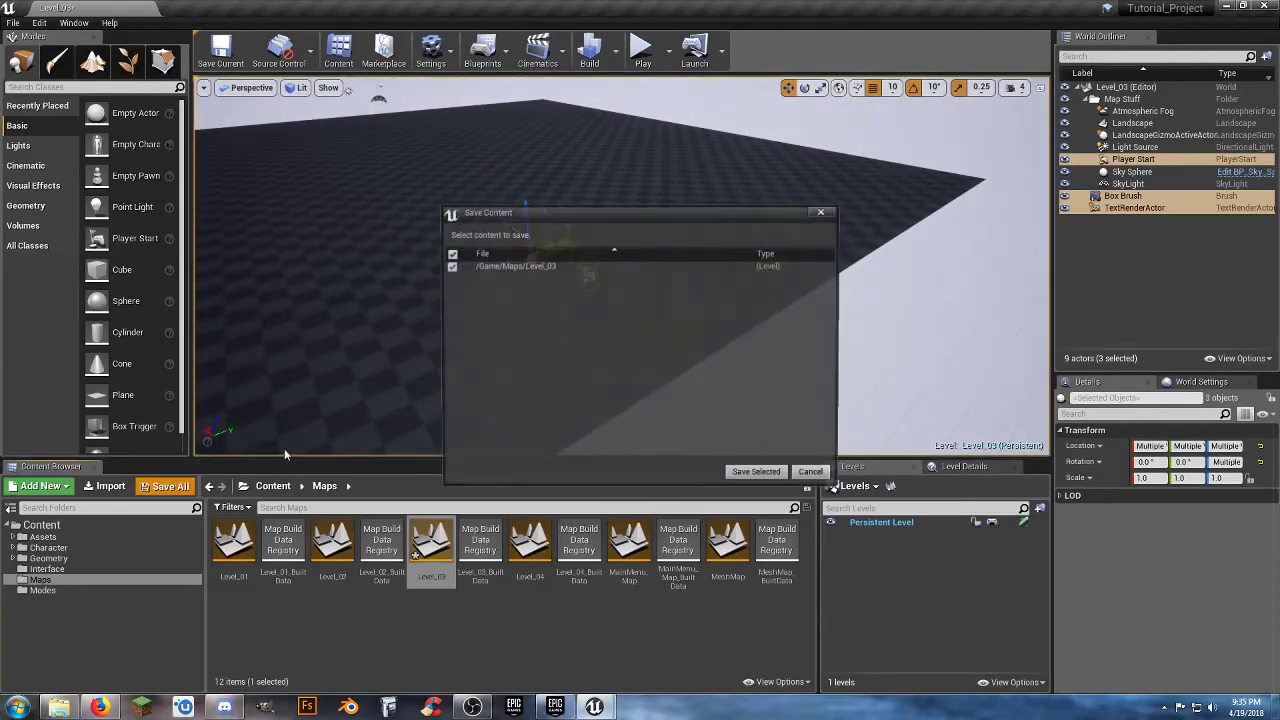
left_click(759, 476)
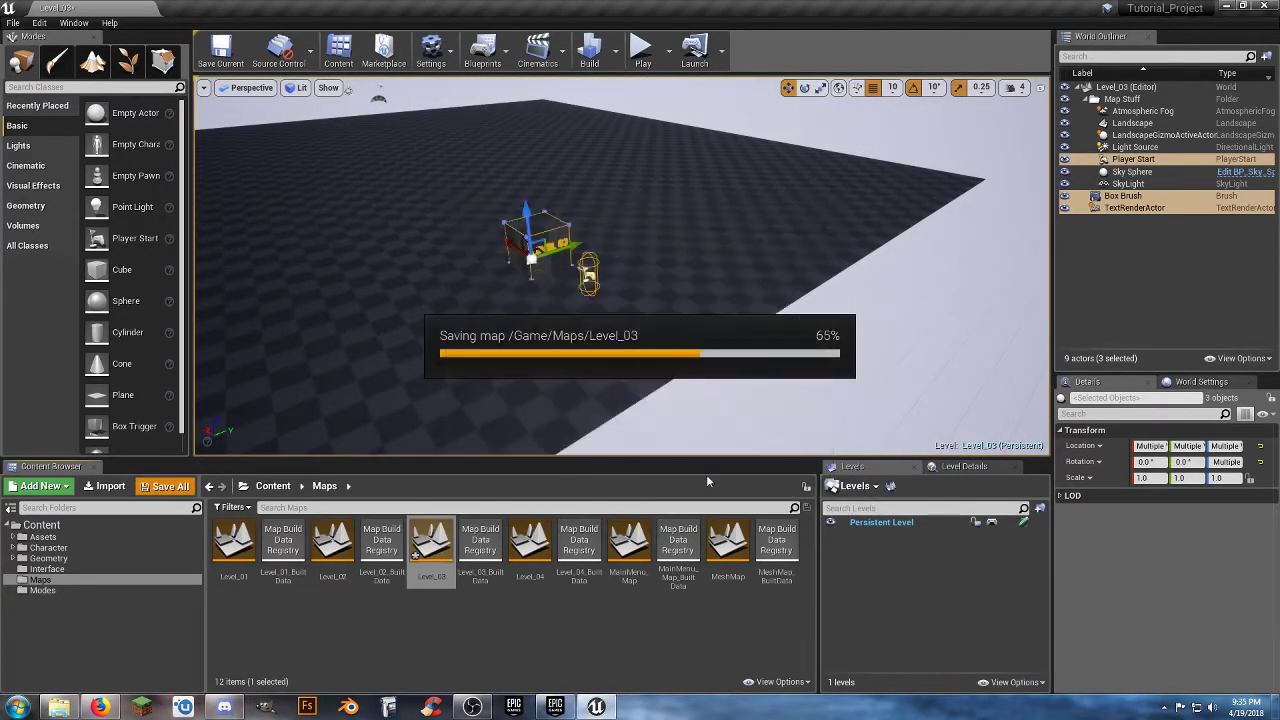
double_click(530, 550)
Select Level_04's Player Start, Box Brush and TextRenderActor together and move them along X toward the landscape's edge.
left_click(1133, 159)
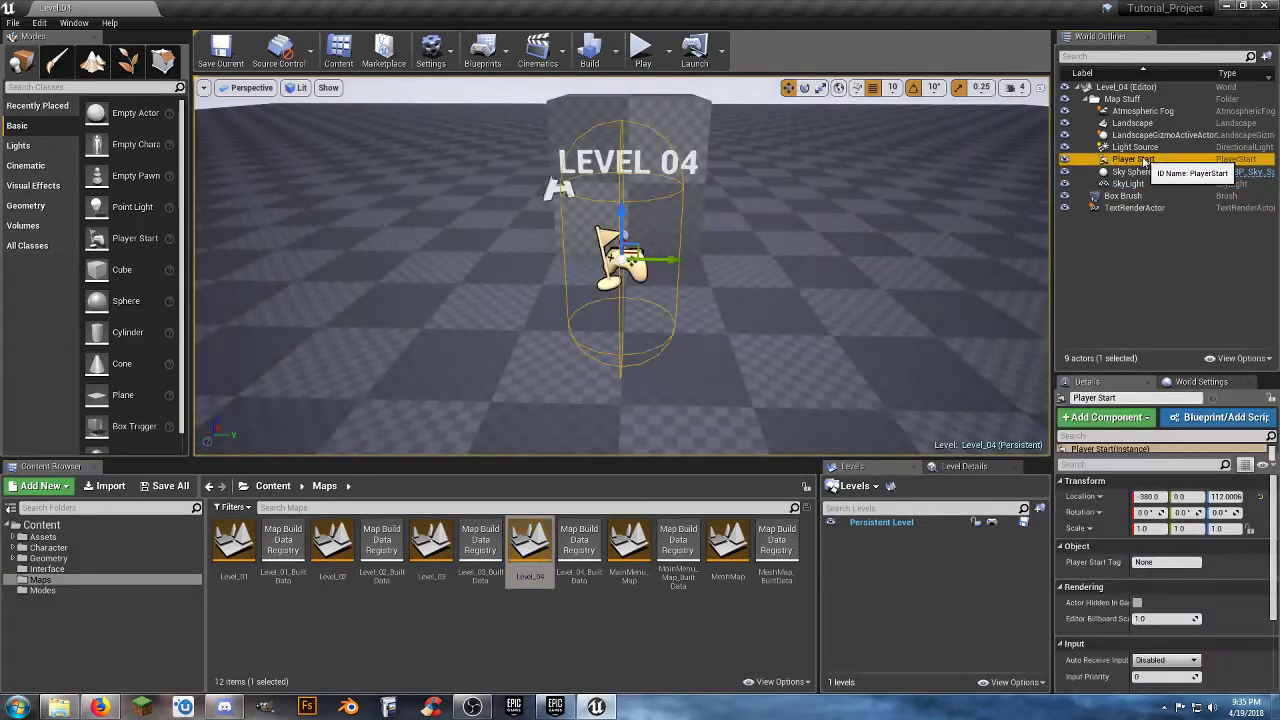
left_click(1123, 196, "ctrl")
left_click(1141, 209, "ctrl")
right_click_drag(830, 240, 945, 285)
right_click_drag(578, 199, 574, 197)
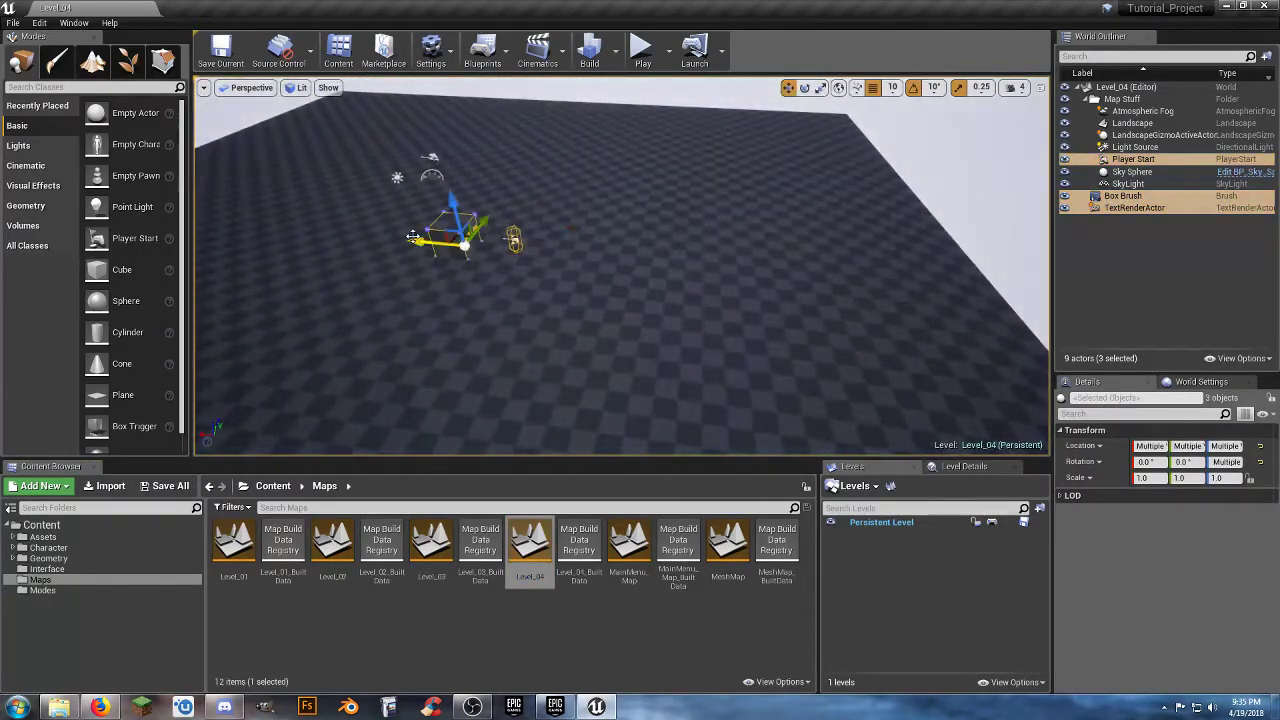
left_click_drag(413, 239, 815, 277)
key("f")
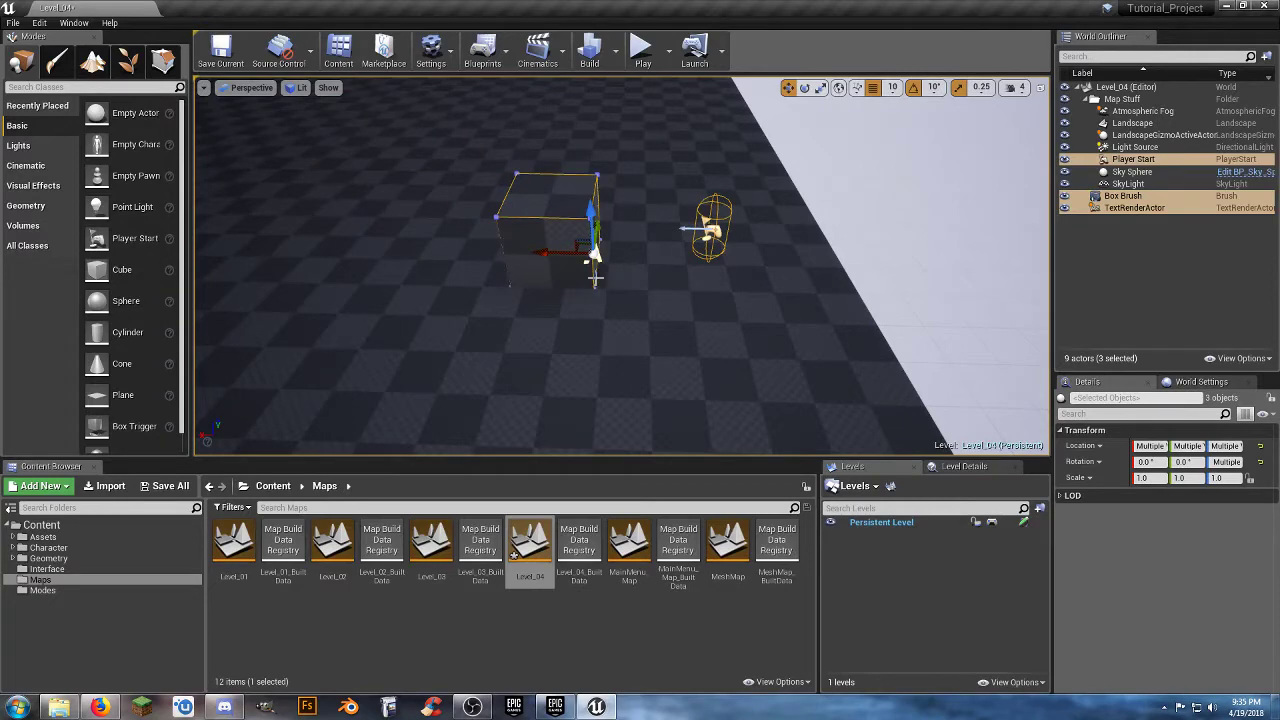
Save the modified Level_04 map.
left_click_drag(572, 264, 470, 245)
mouse_move(562, 245)
right_mouse_down()
mouse_move(490, 215)
mouse_move(562, 245)
right_mouse_up()
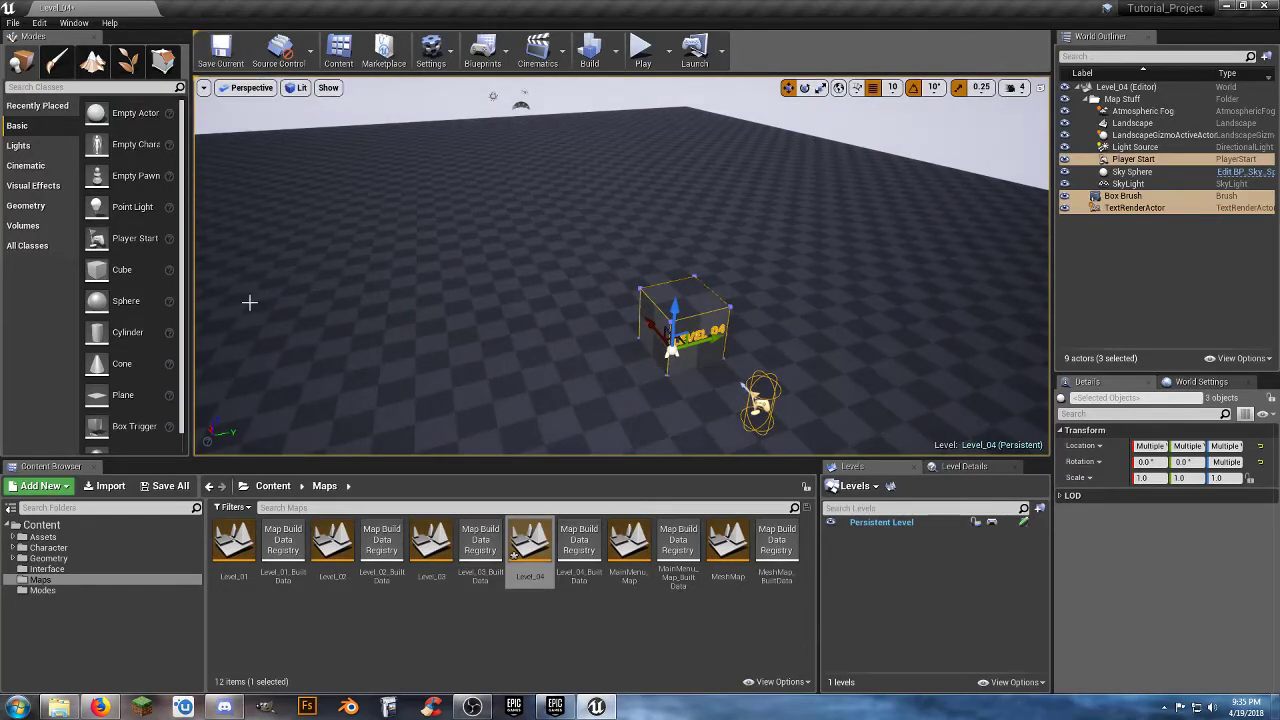
left_click(166, 486)
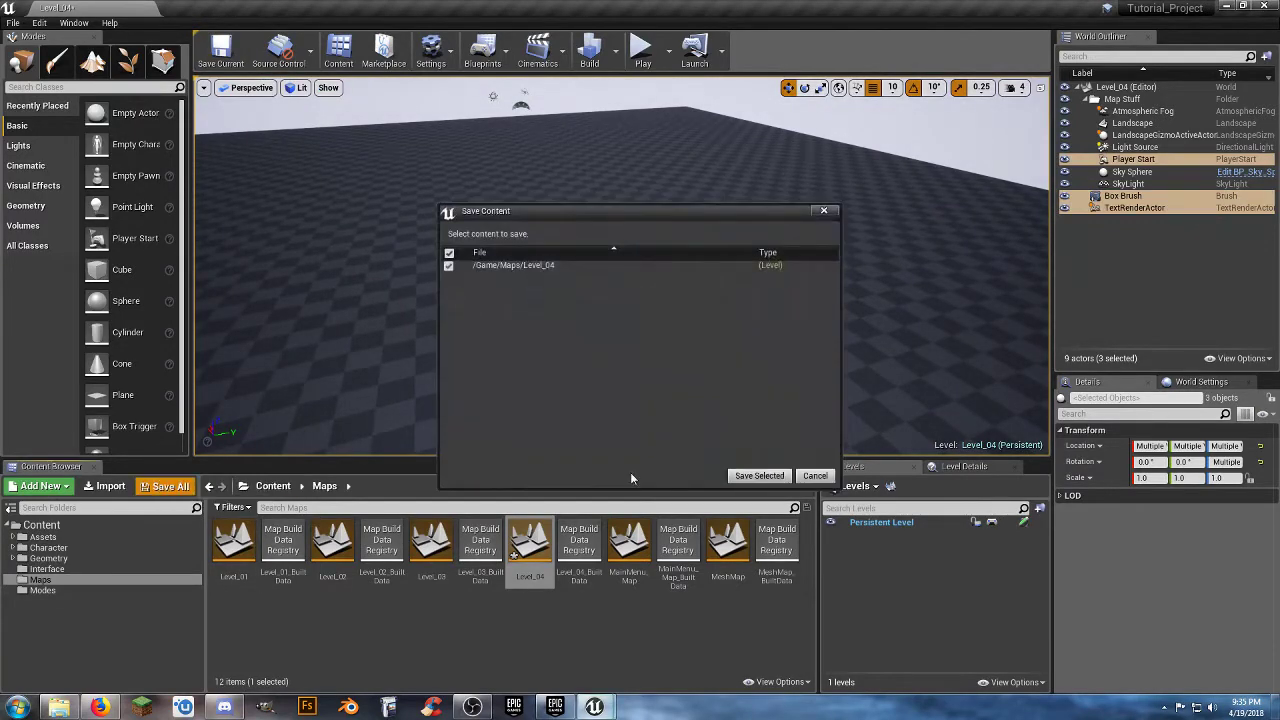
left_click(740, 476)
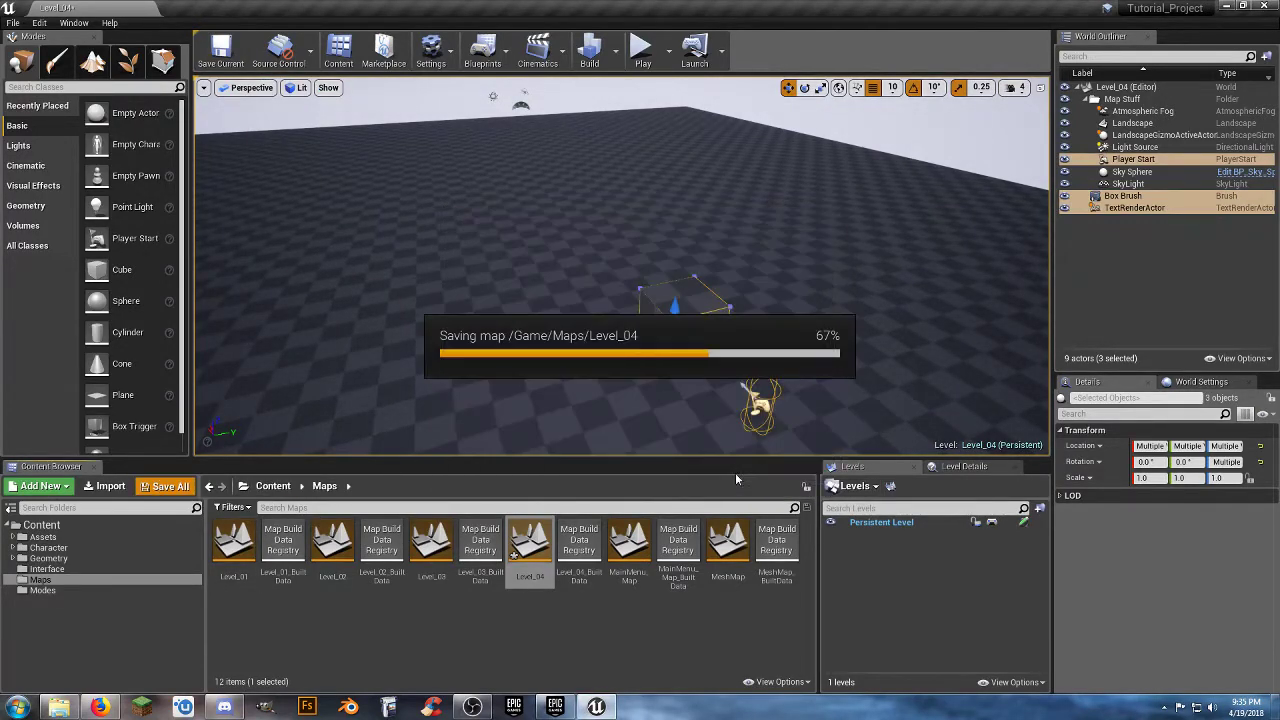
Open Level_01 from the Maps folder and clear the actor selection, viewing its start area near the landscape's edge.
double_click(233, 550)
key("s")
right_click_drag(641, 331, 580, 278)
left_click(1155, 89)
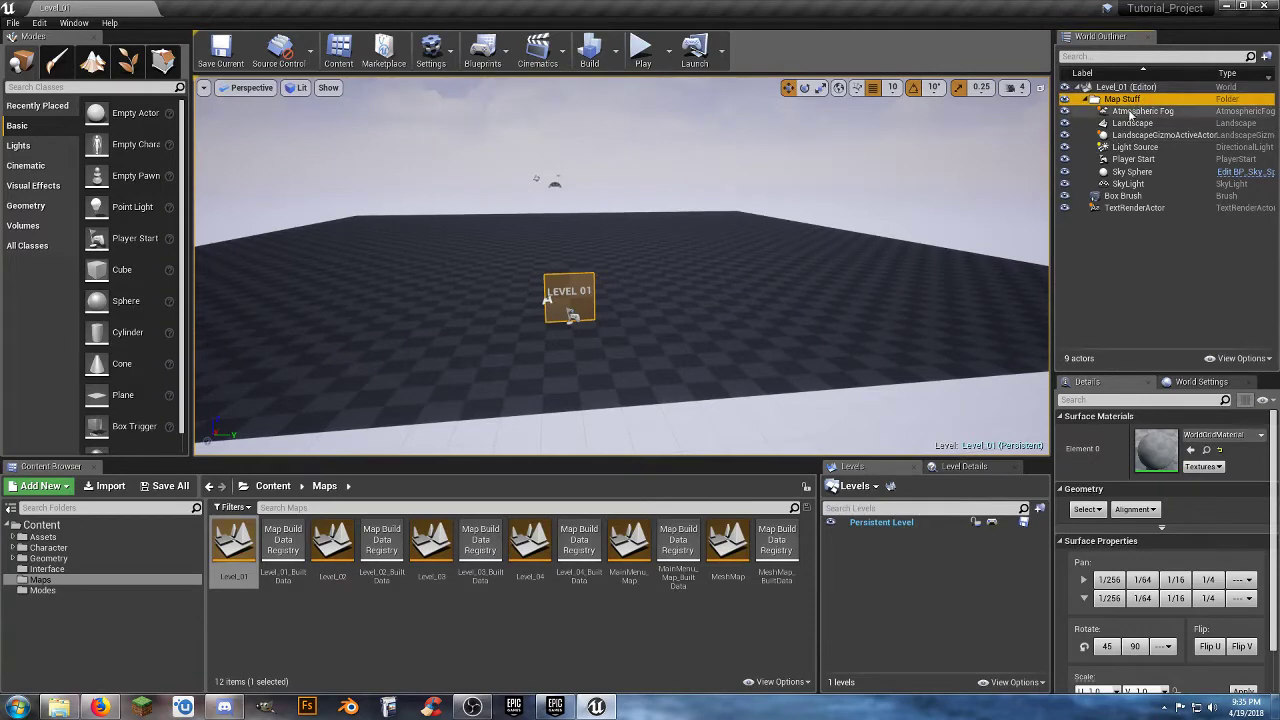
left_click(1132, 110)
left_click(1128, 89)
right_click_drag(800, 314, 768, 370)
key("w")
key("s")
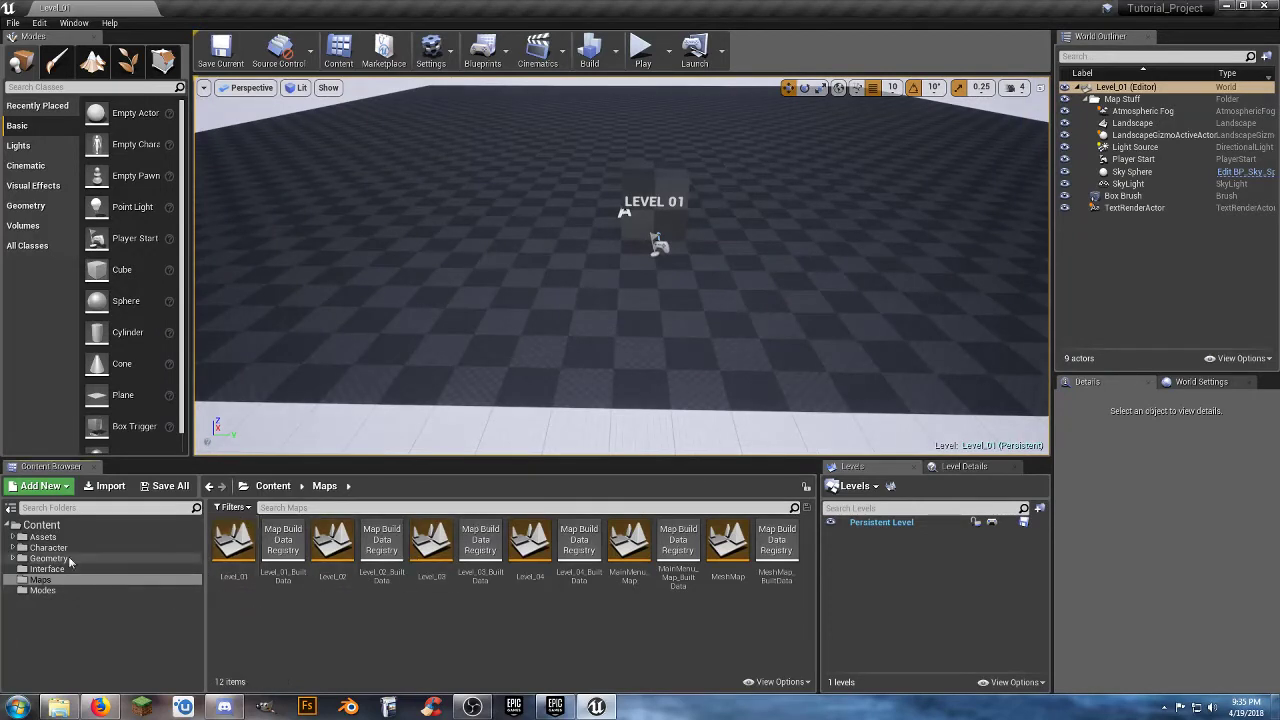
Create a folder named Blueprints inside the Assets folder and open it.
left_click(13, 537)
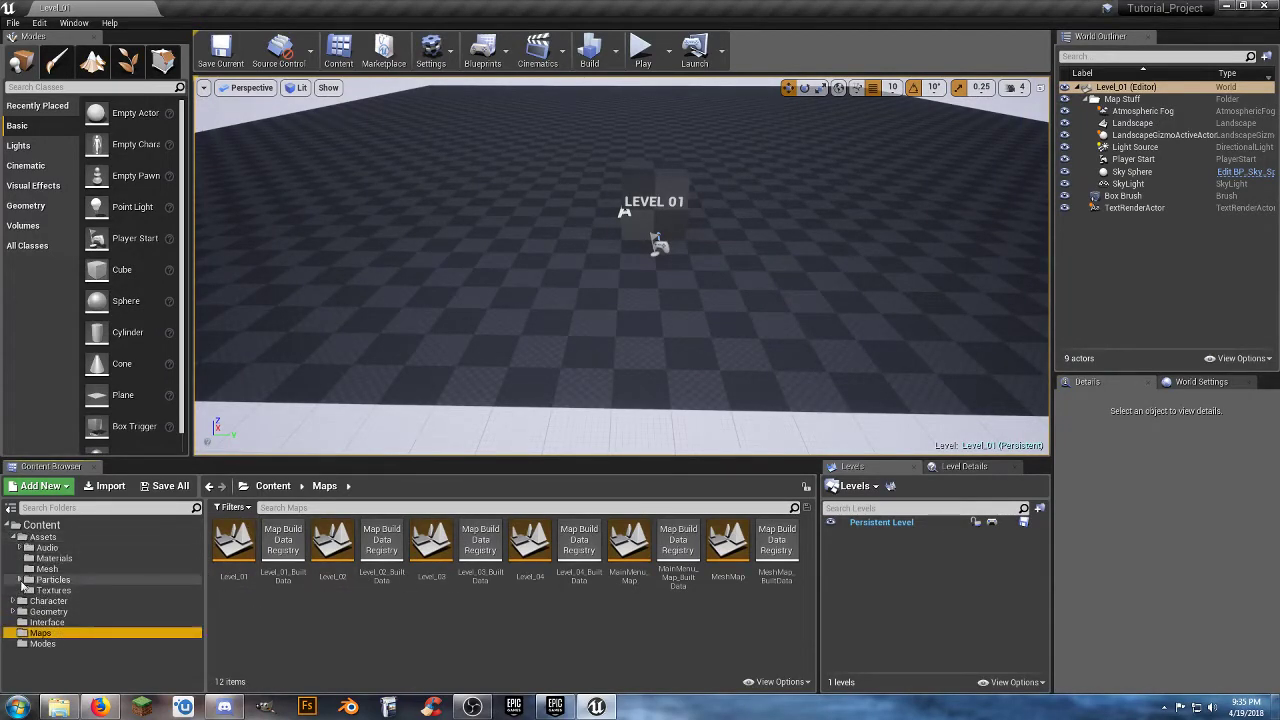
left_click(38, 537)
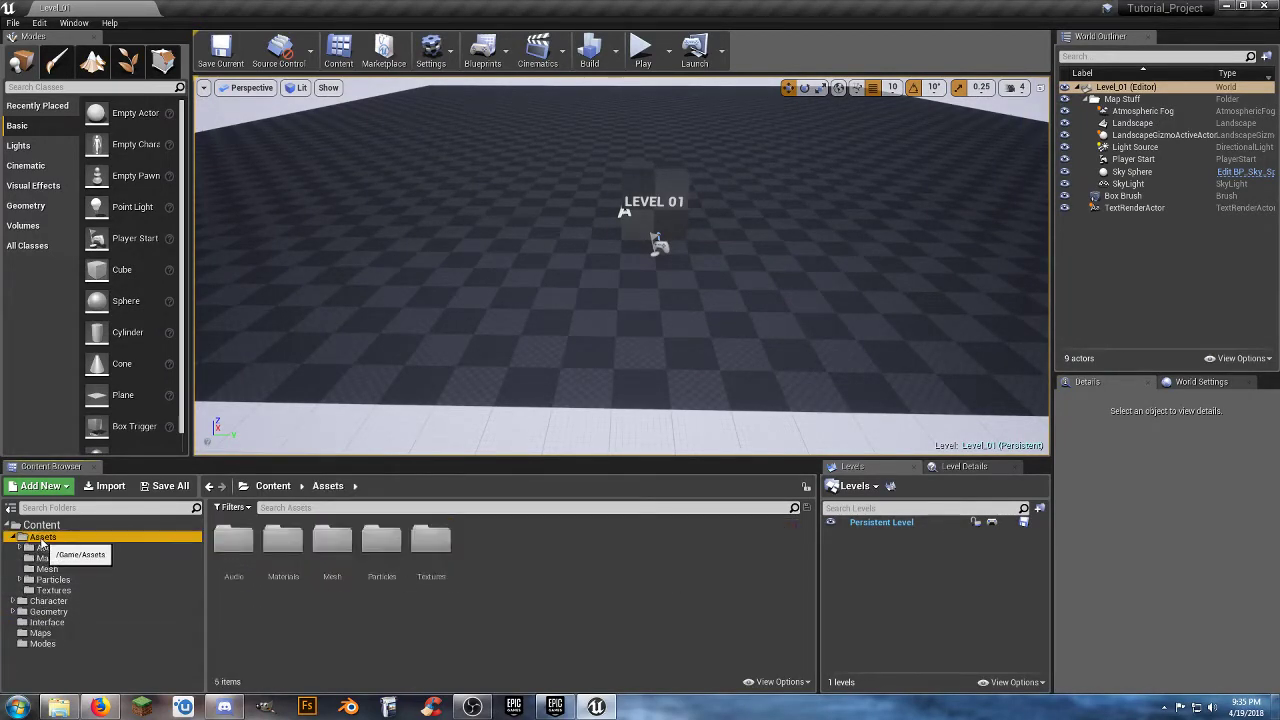
right_click(470, 554)
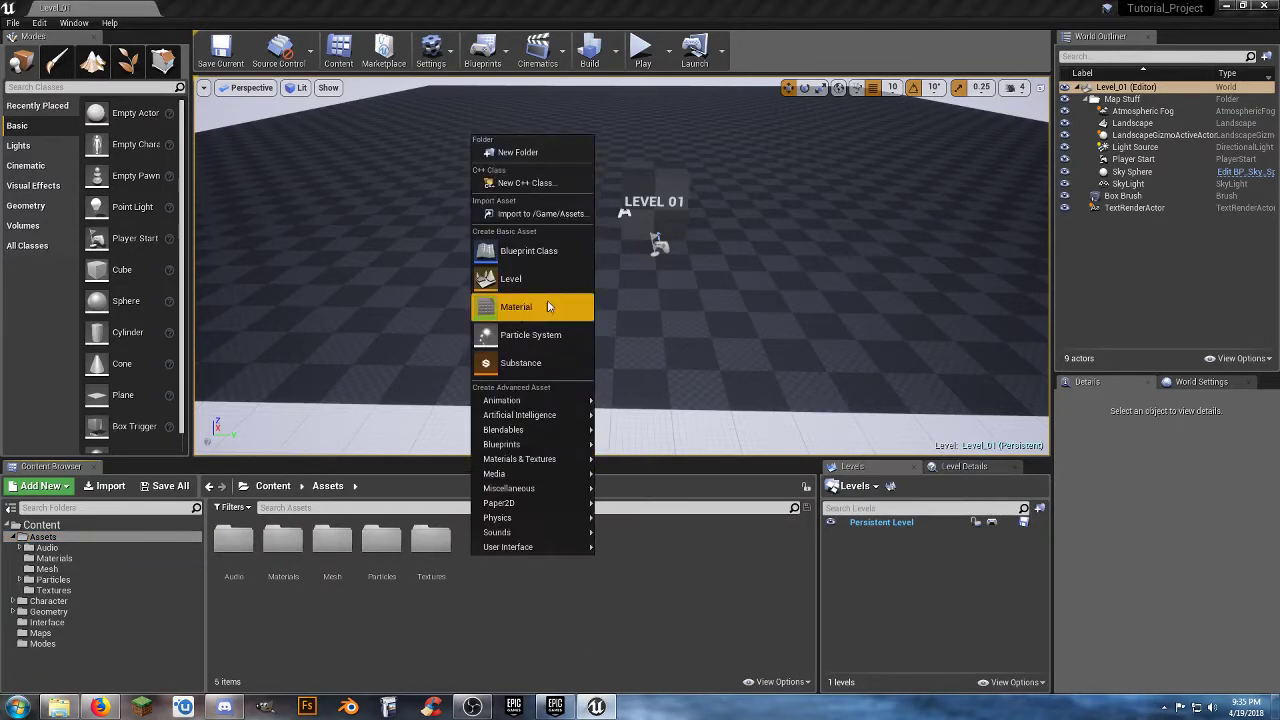
left_click(546, 164)
type("B")
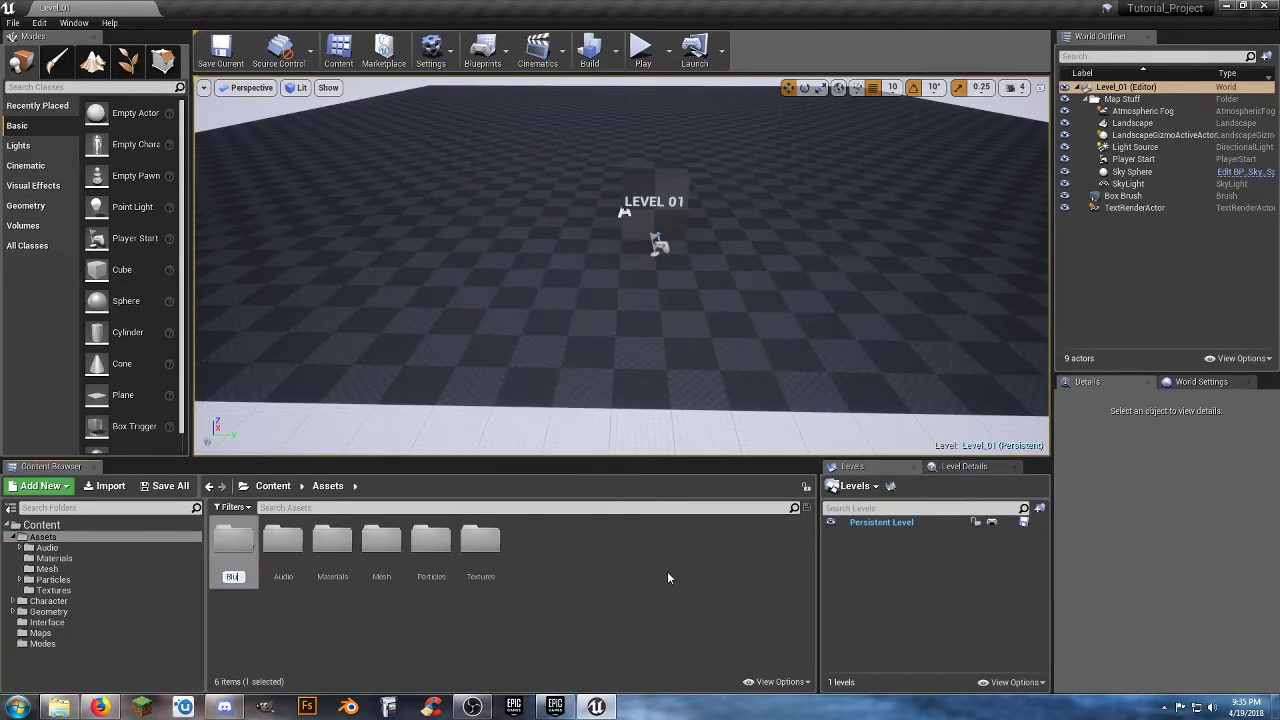
type("lueprints")
key("Return")
key("Return")
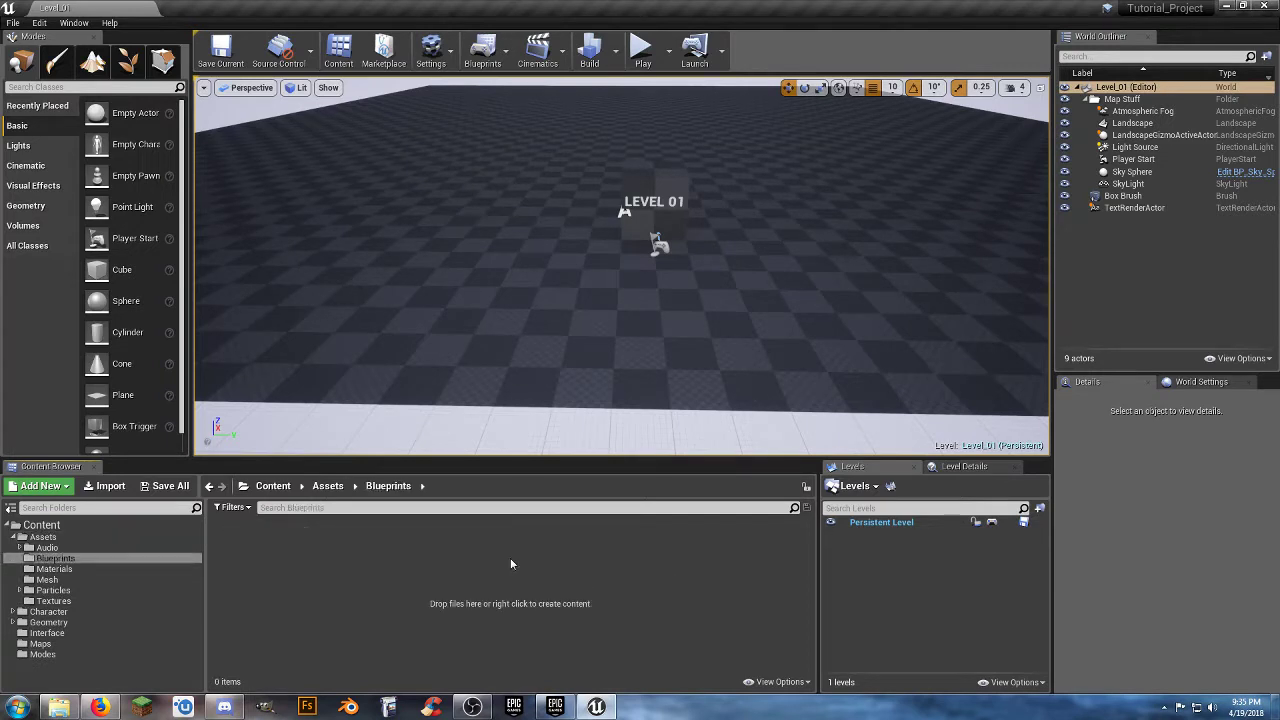
Create an Actor Blueprint class named Teleport_To_1 in the Blueprints folder.
right_click(336, 558)
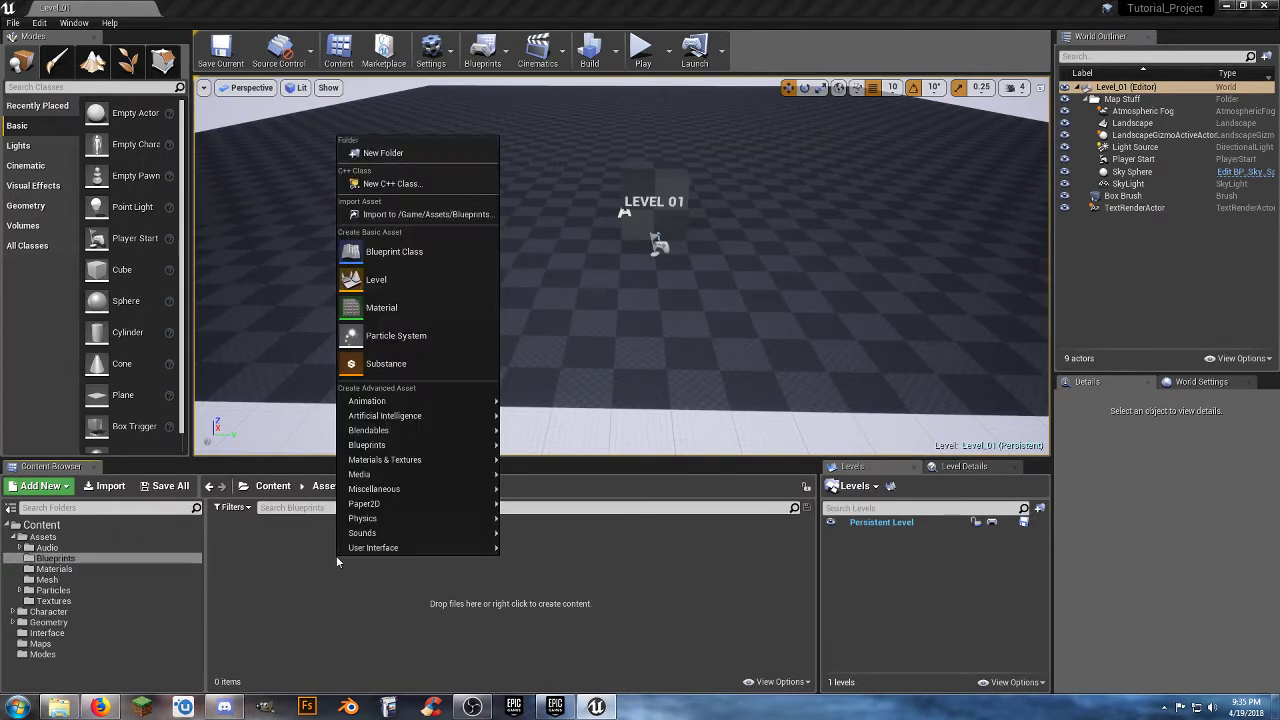
left_click(394, 252)
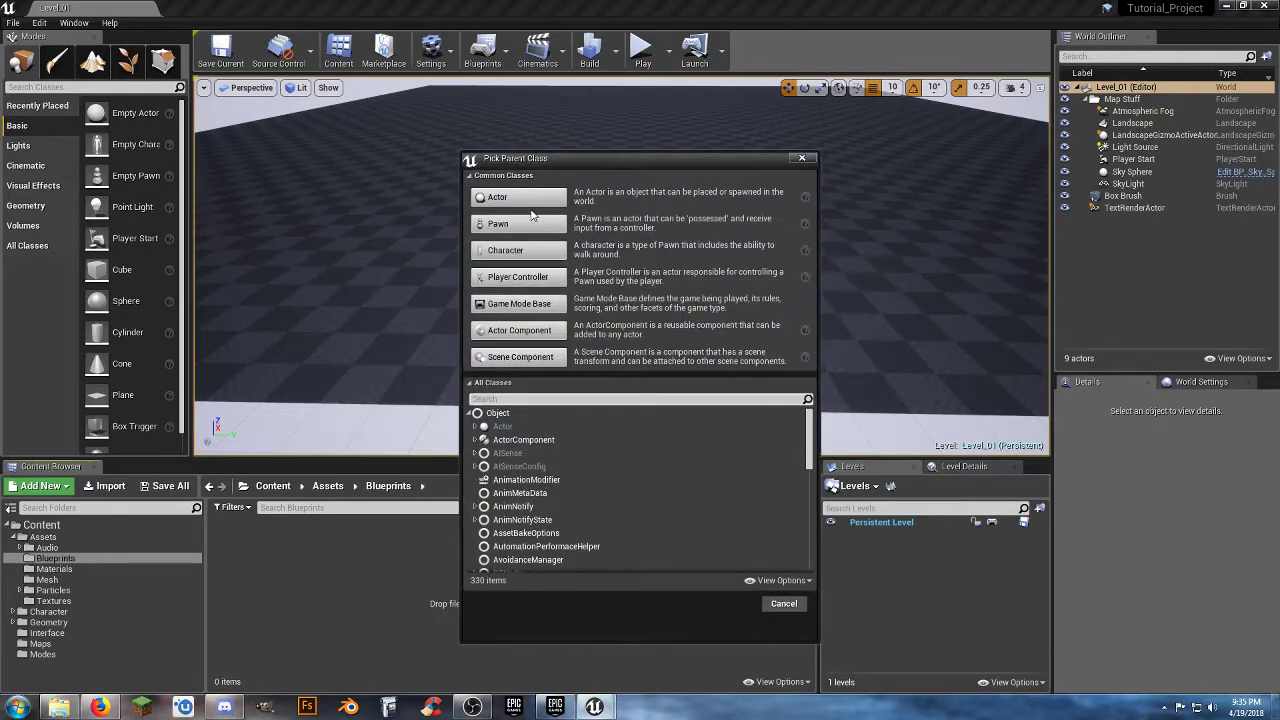
left_click(520, 199)
type("To_1")
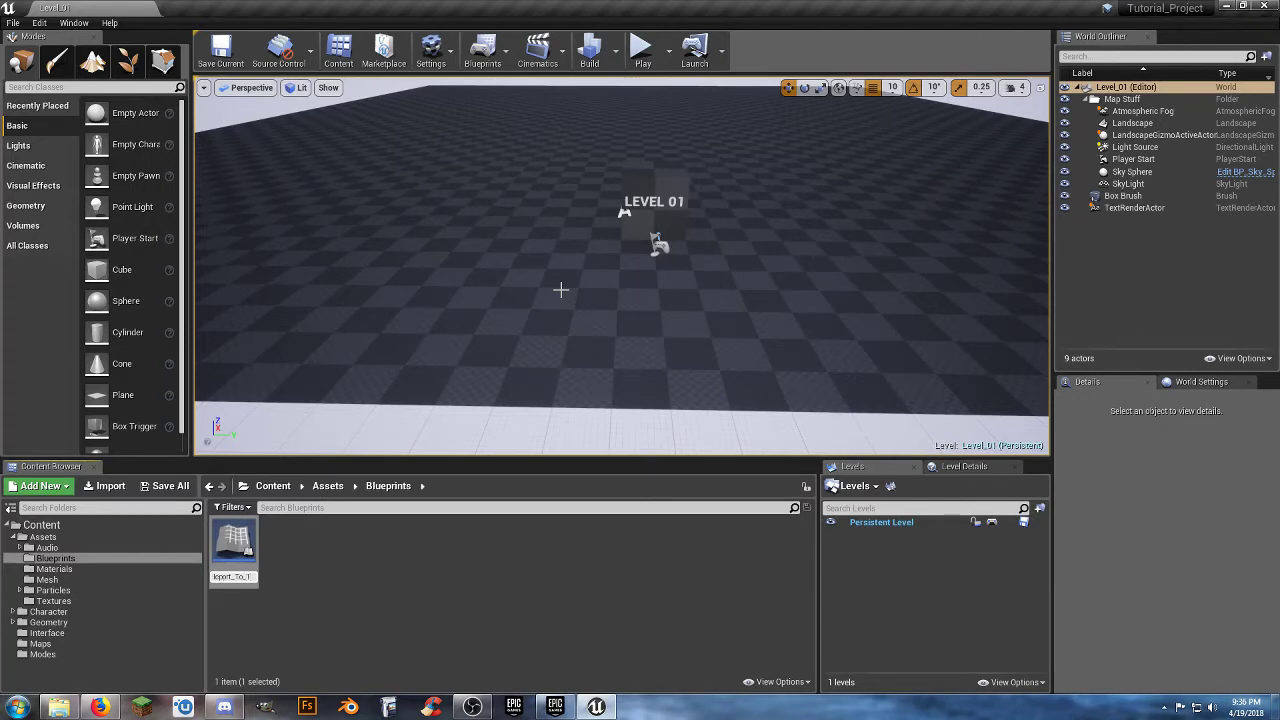
key("Return")
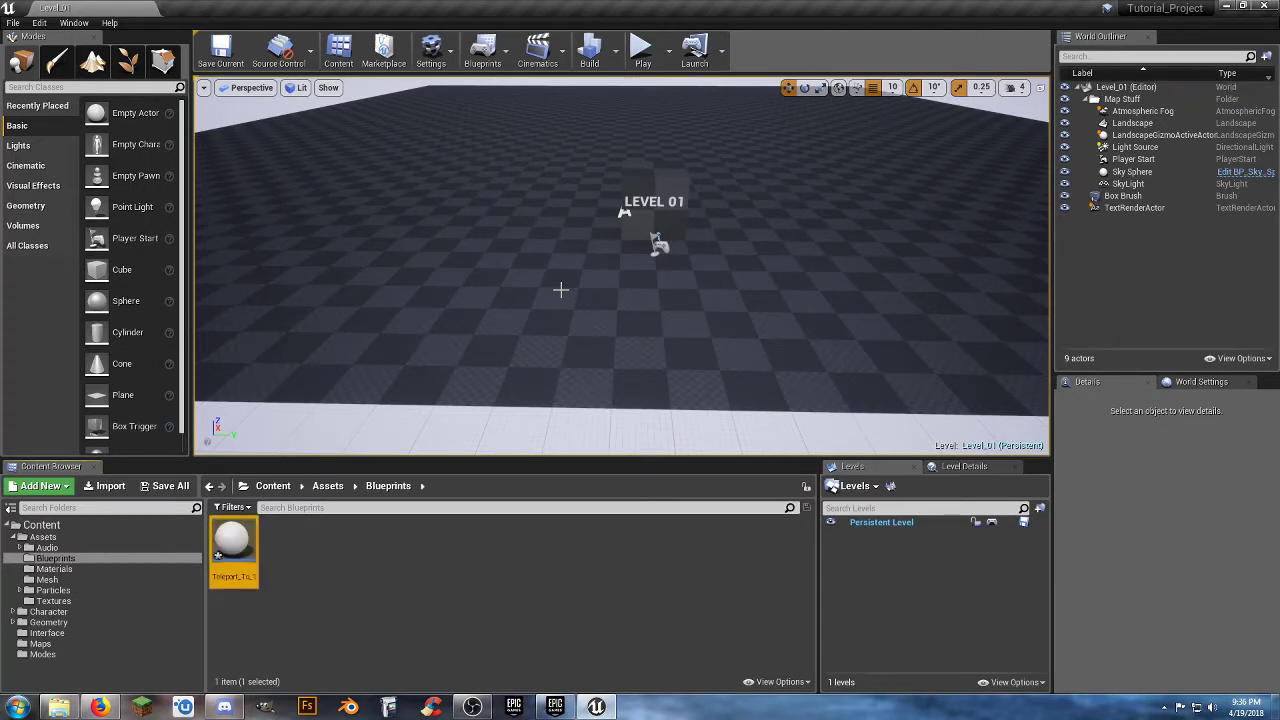
Open the Teleport_To_1 blueprint for editing and add a Cube component to it.
double_click(239, 550)
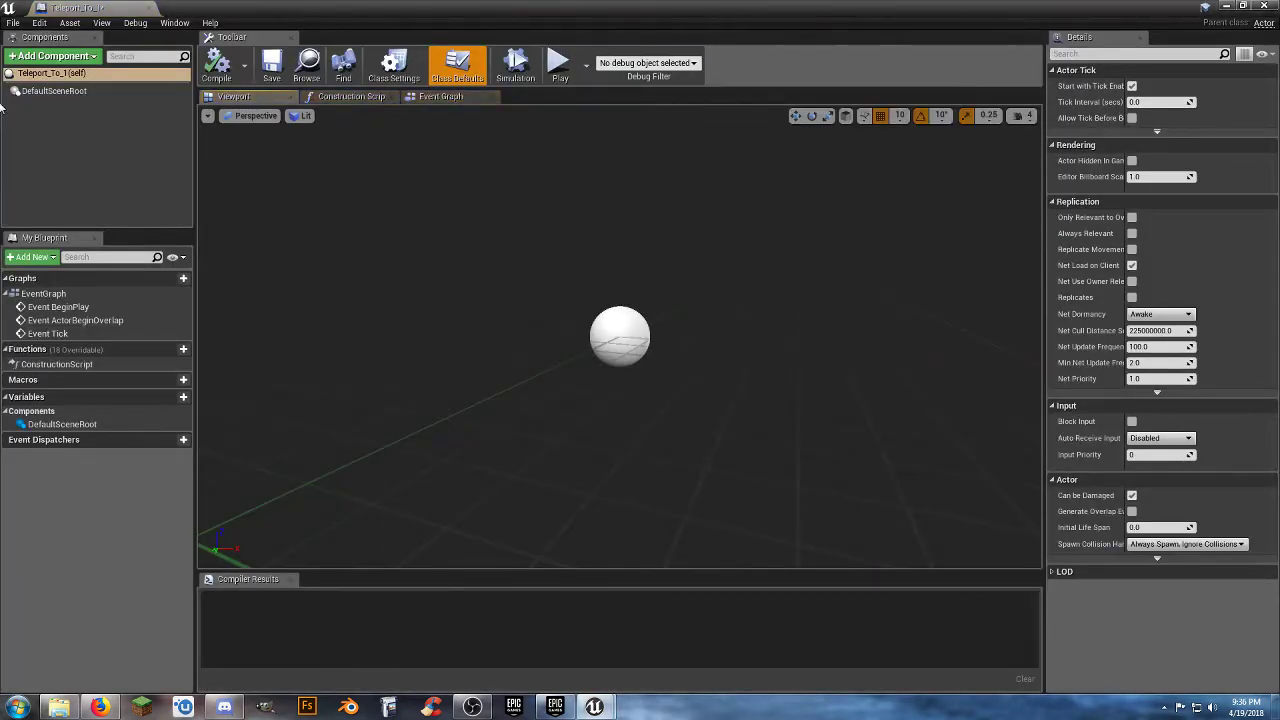
left_click(52, 56)
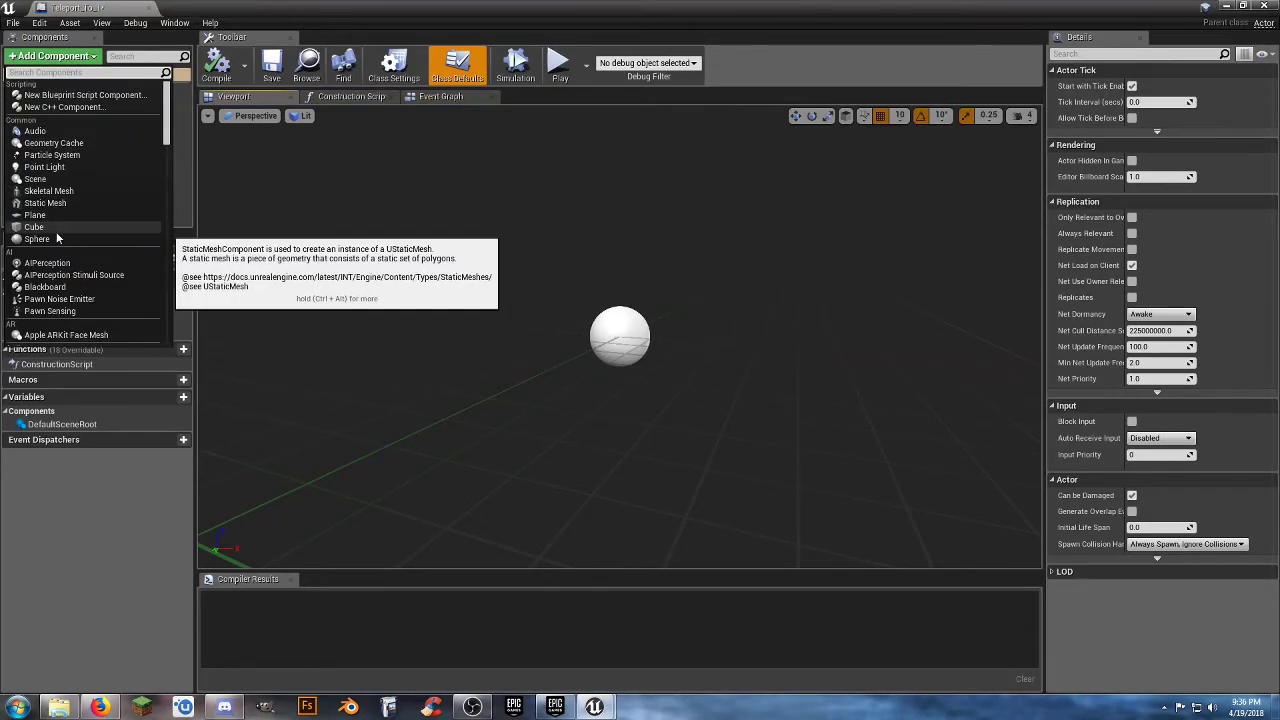
left_click(57, 227)
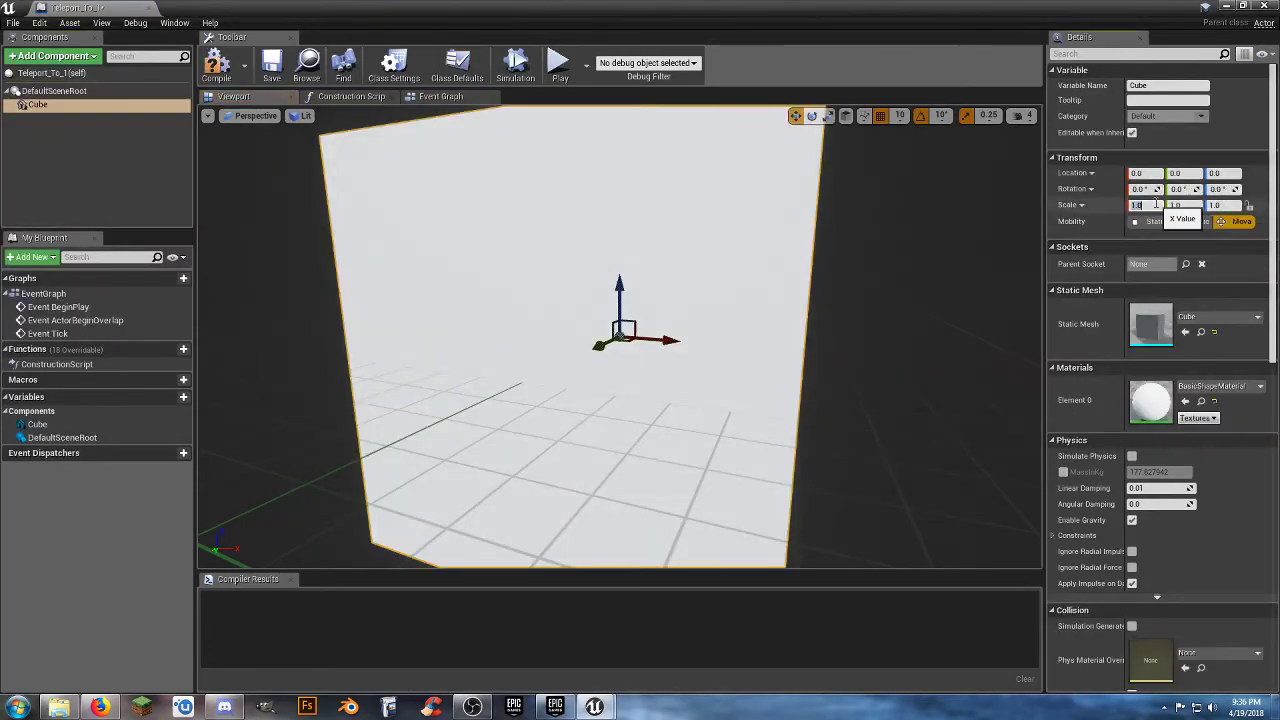
Flatten the Cube component into a platform by setting its scale to 2.0, 2.0, 0.1.
key("Tab")
type("2")
key("Tab")
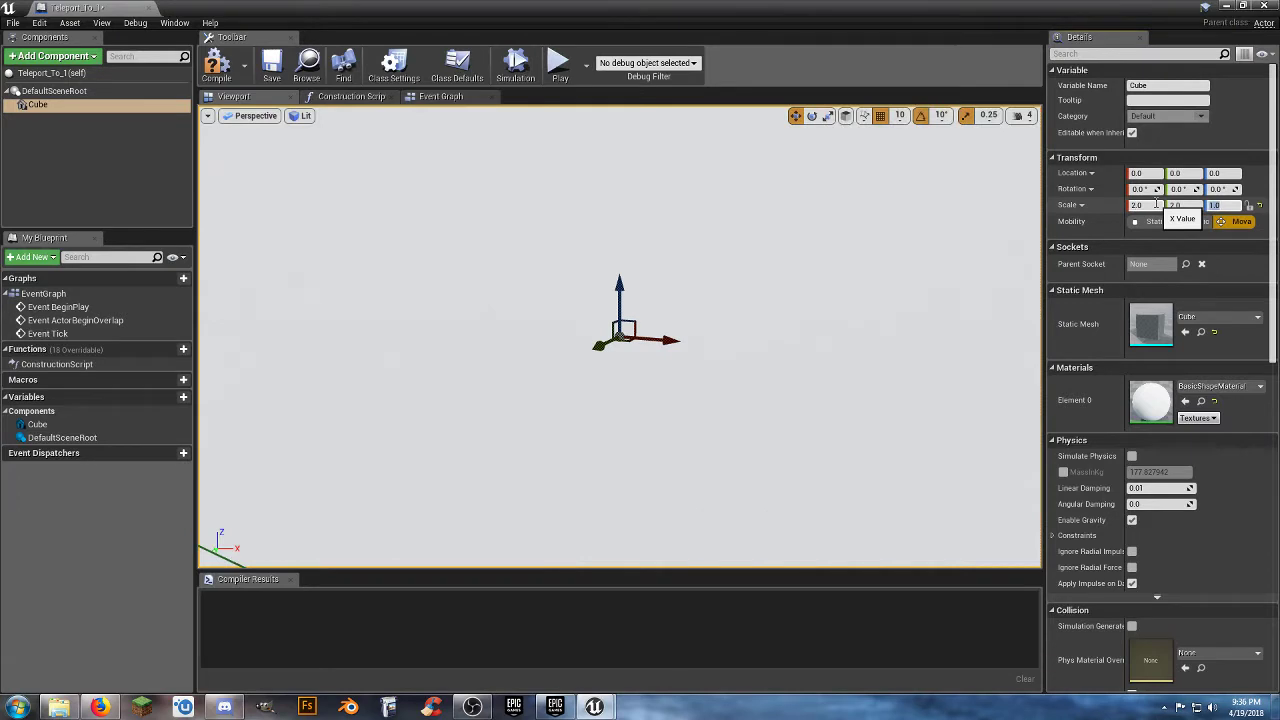
type("0.1")
key("Return")
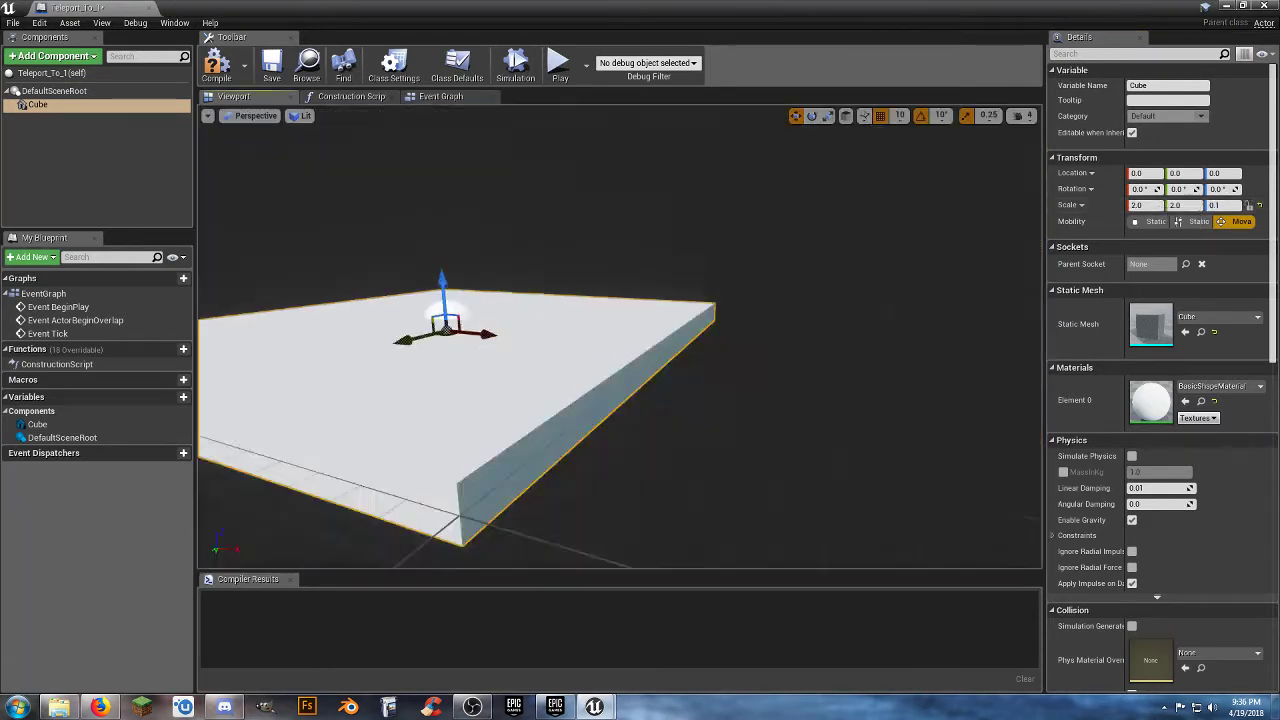
key("w")
right_click_drag(620, 400, 550, 360)
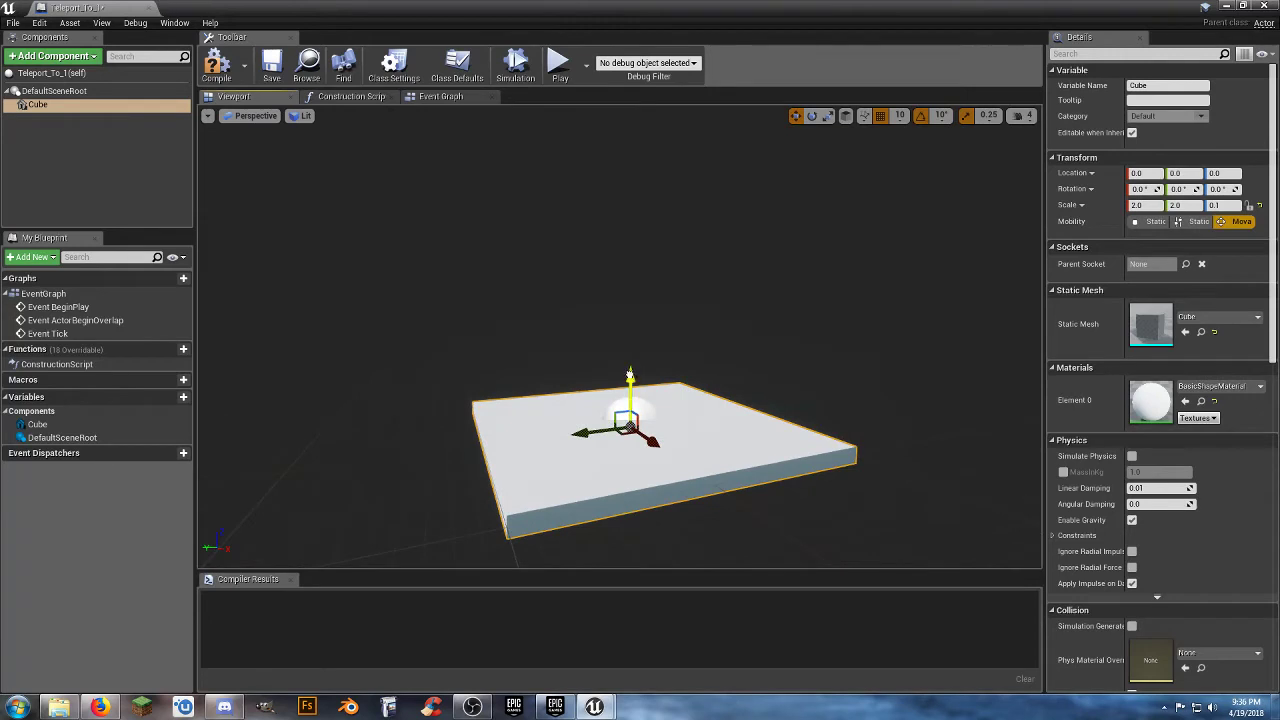
Raise the Cube component along Z and set its Z location to 5.0.
left_click_drag(629, 374, 630, 360)
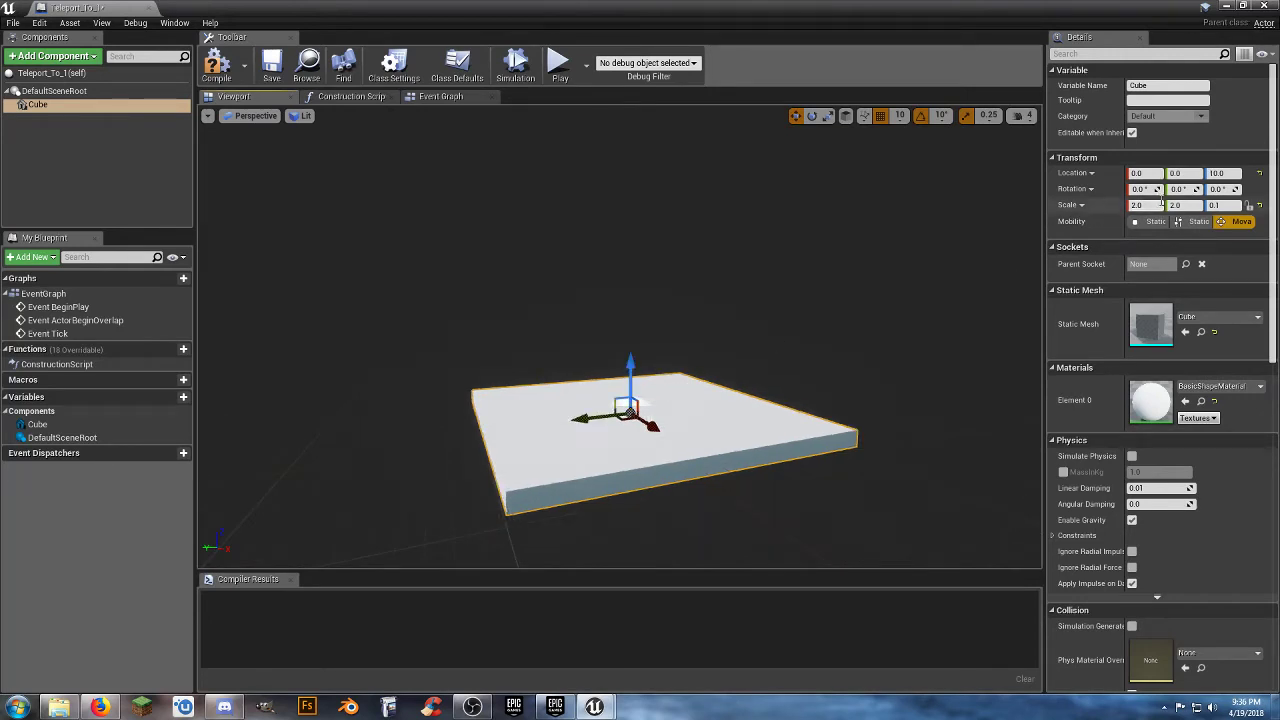
left_click(1234, 174)
type("5")
key("Return")
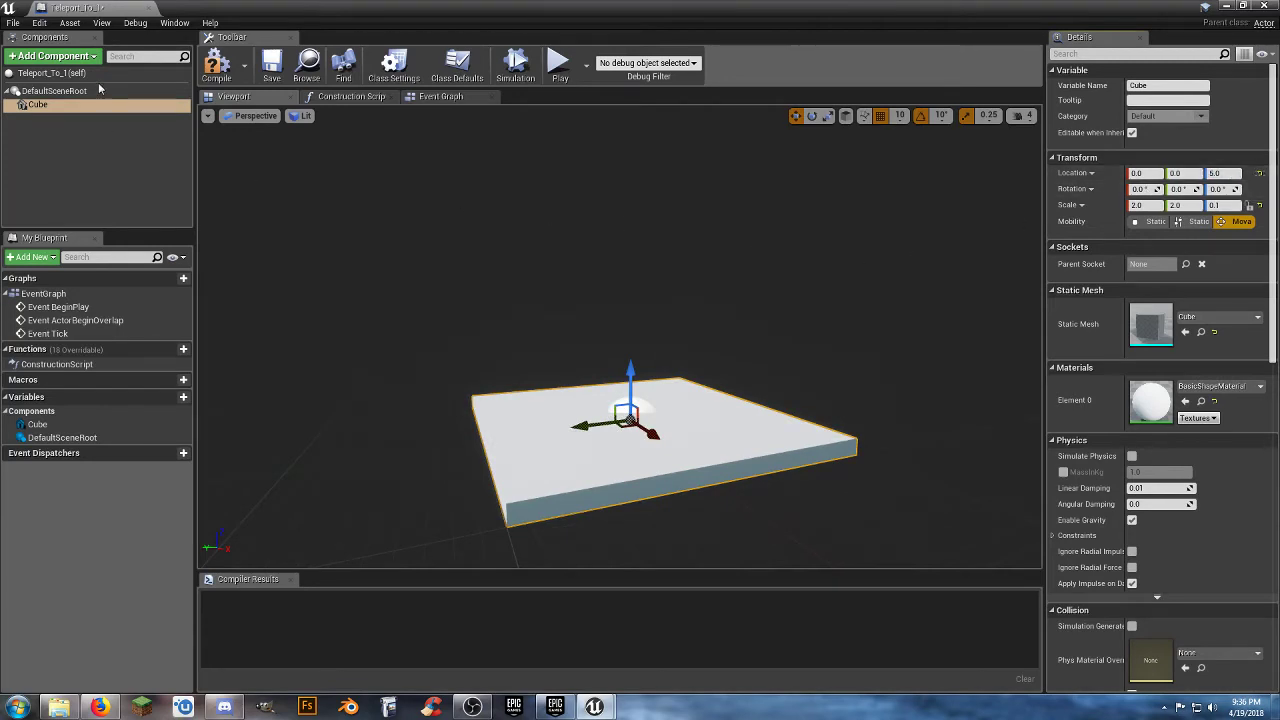
Add a Box Collision component directly under Teleport_To_1's default scene root.
left_click(50, 74)
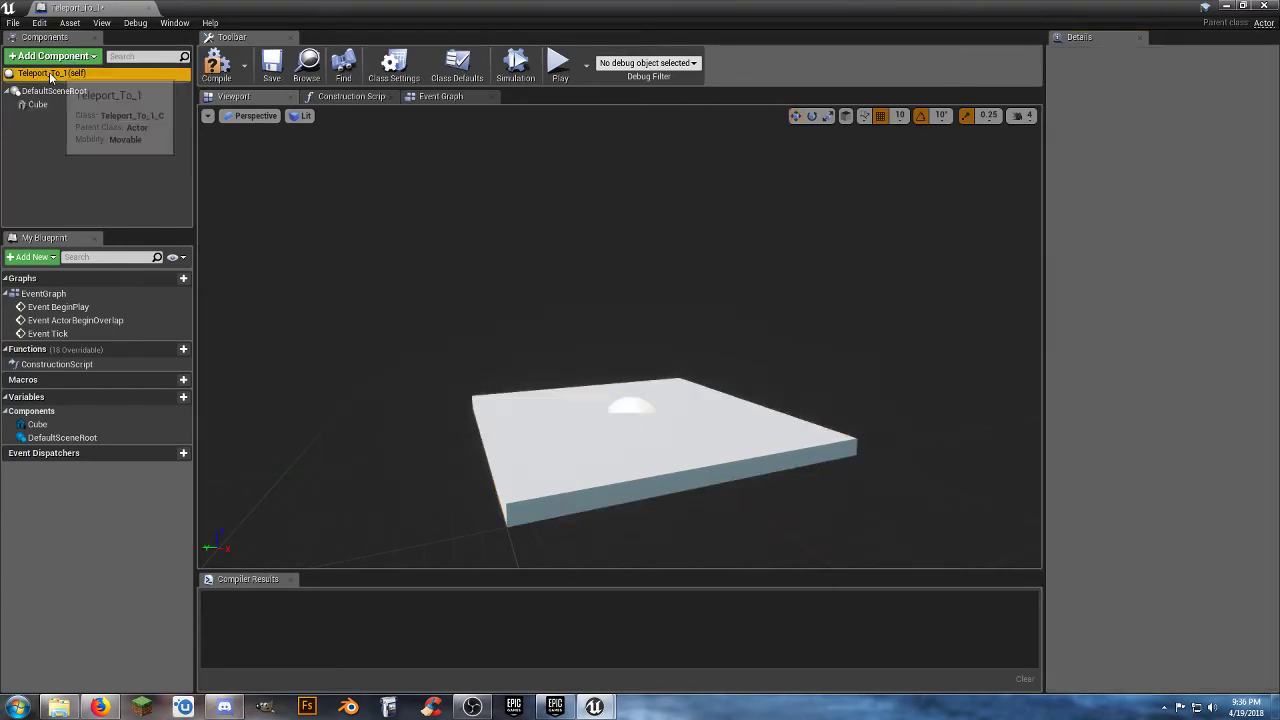
left_click(52, 56)
type("b")
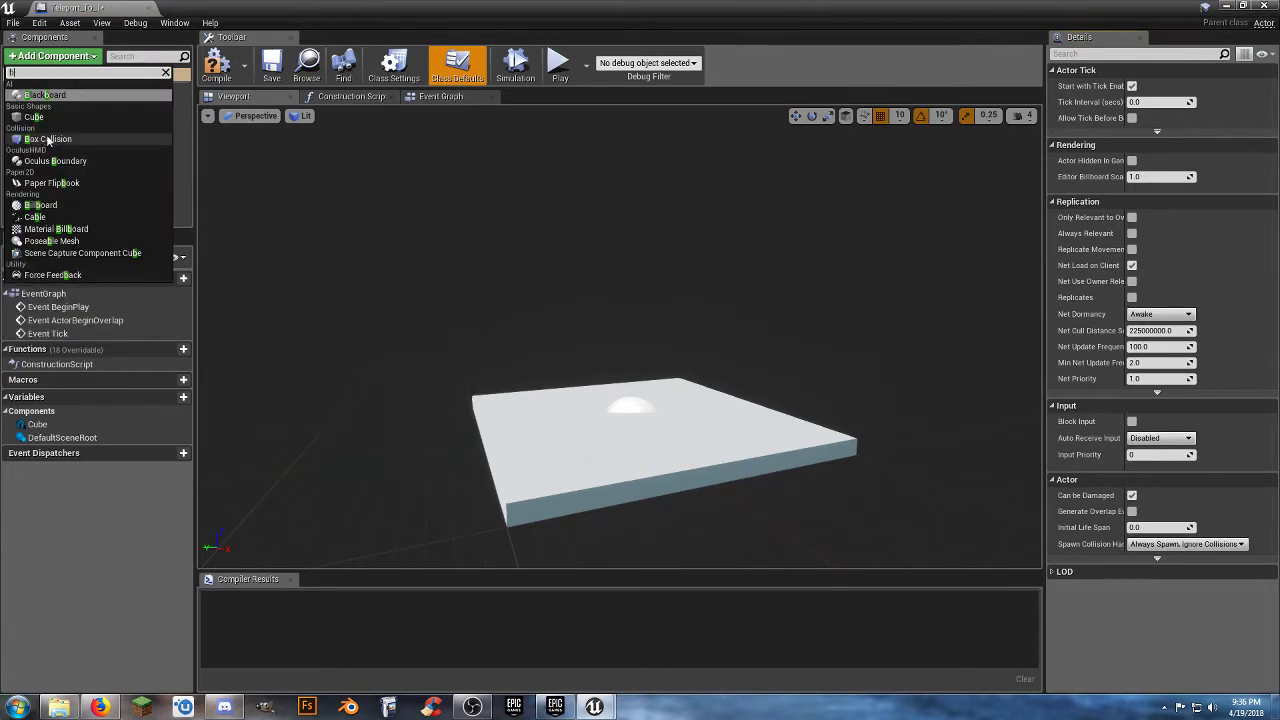
type("b")
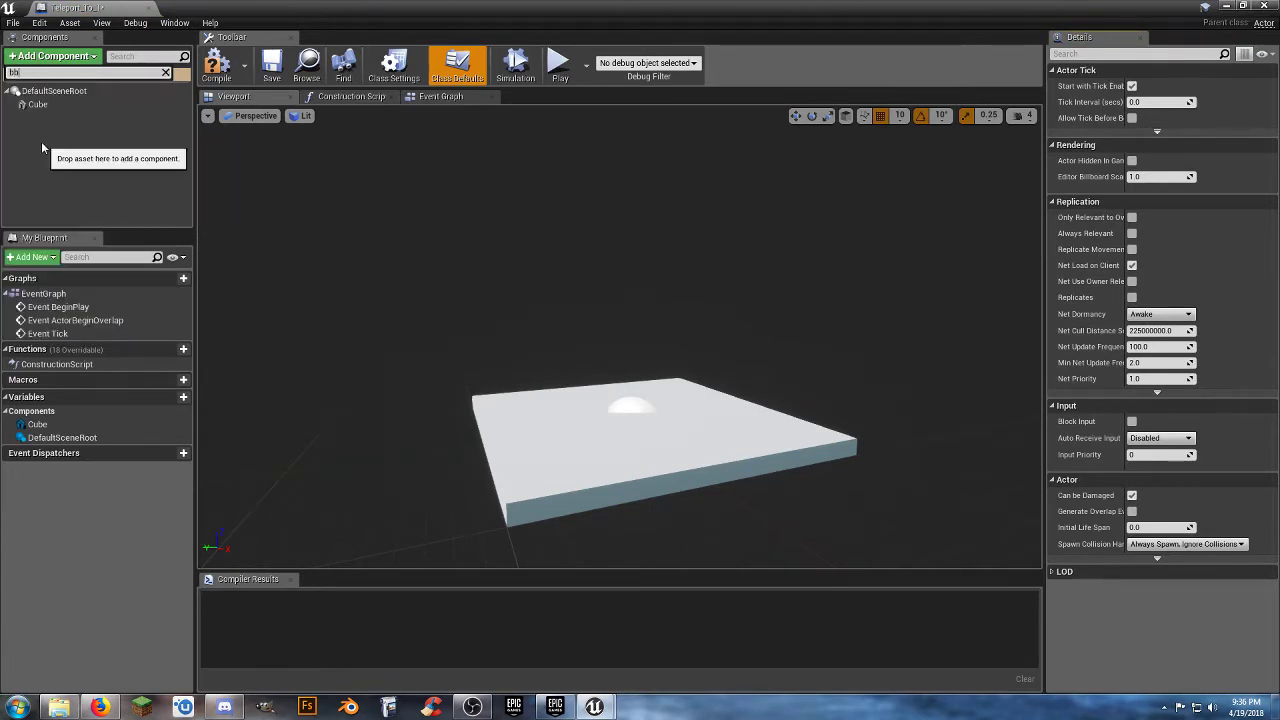
key("BackSpace")
left_click(54, 140)
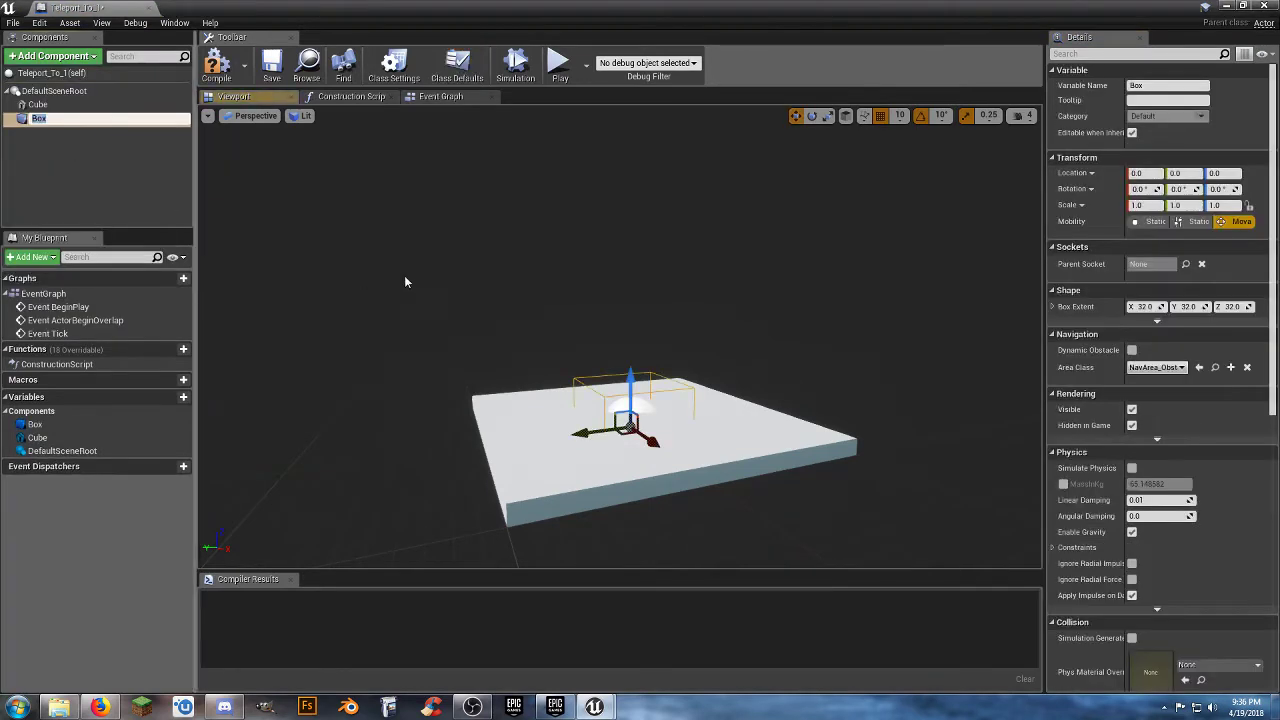
Set the Box collision component's scale to 1.5, 1.5, 2.0.
left_click(1155, 205)
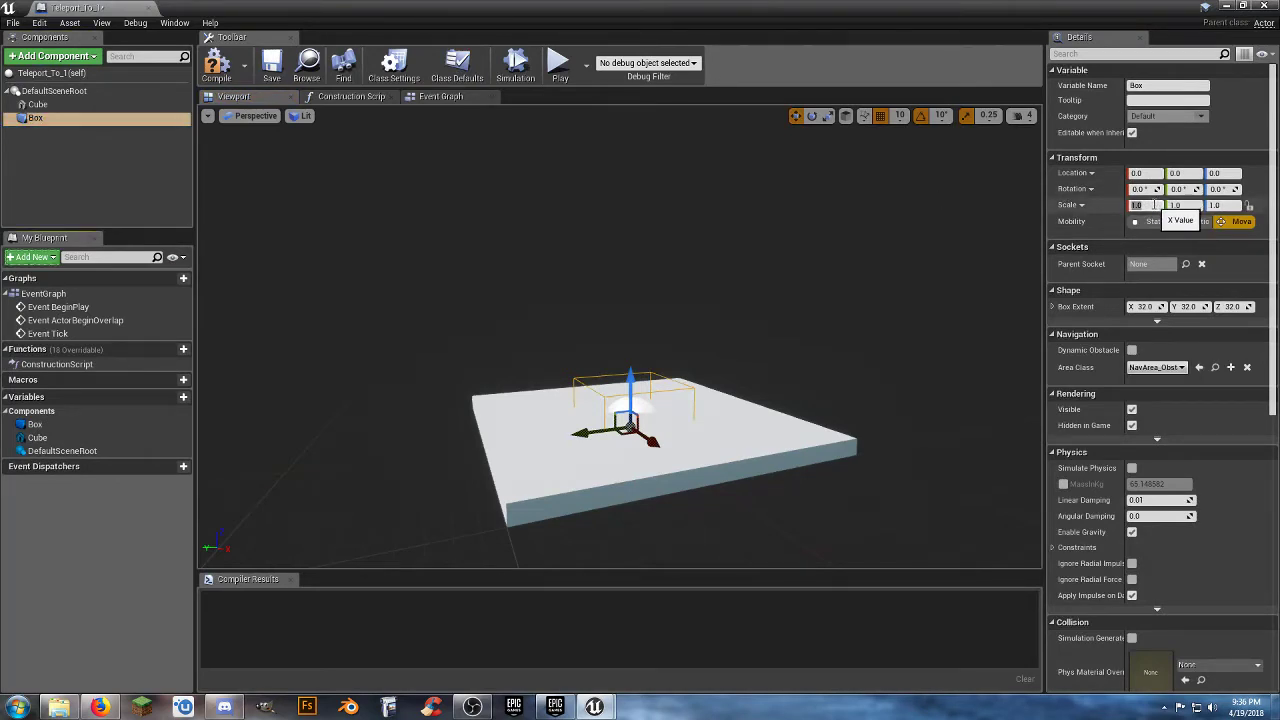
key("Tab")
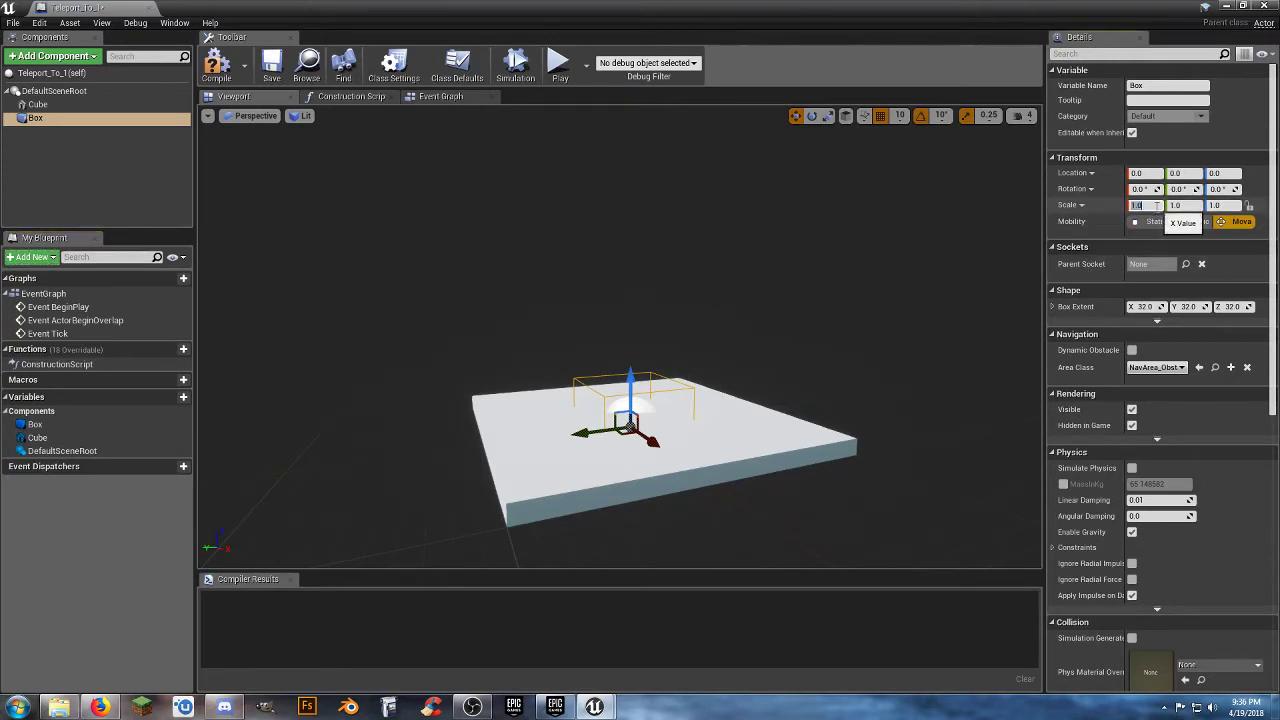
left_click(1156, 205)
type("1.5")
key("Tab")
type("1")
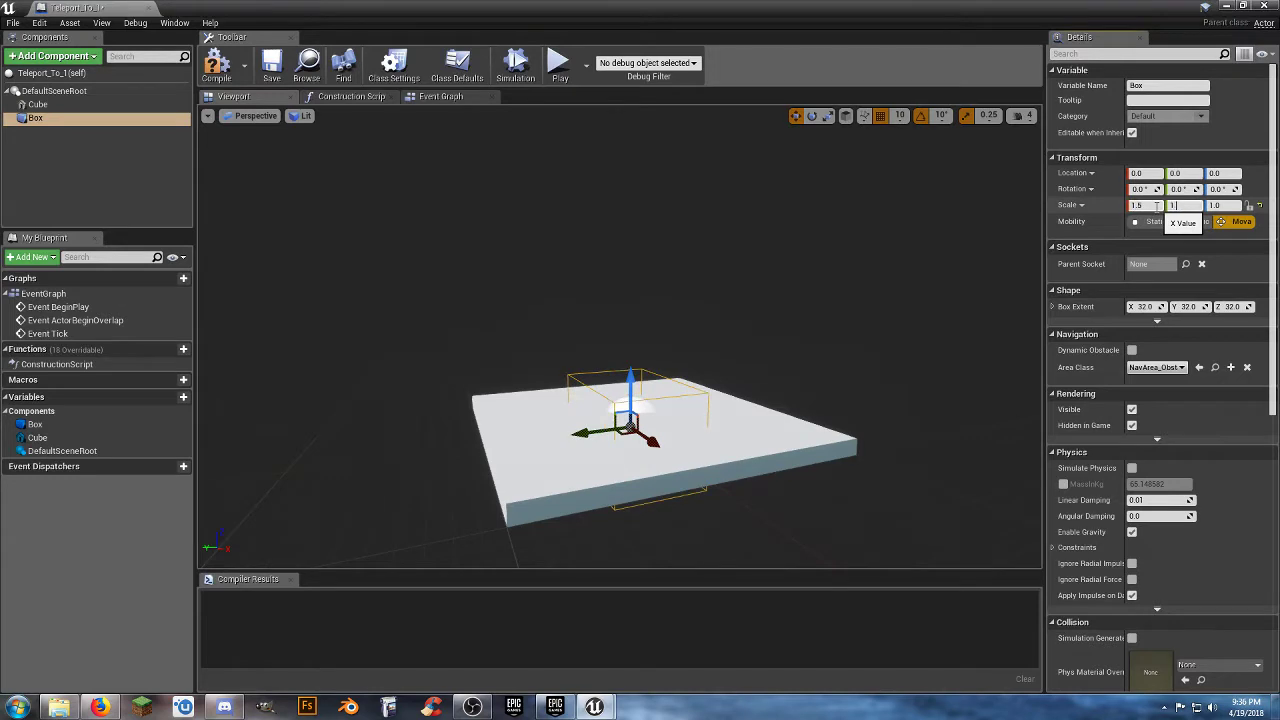
type(".5")
key("Tab")
key("Return")
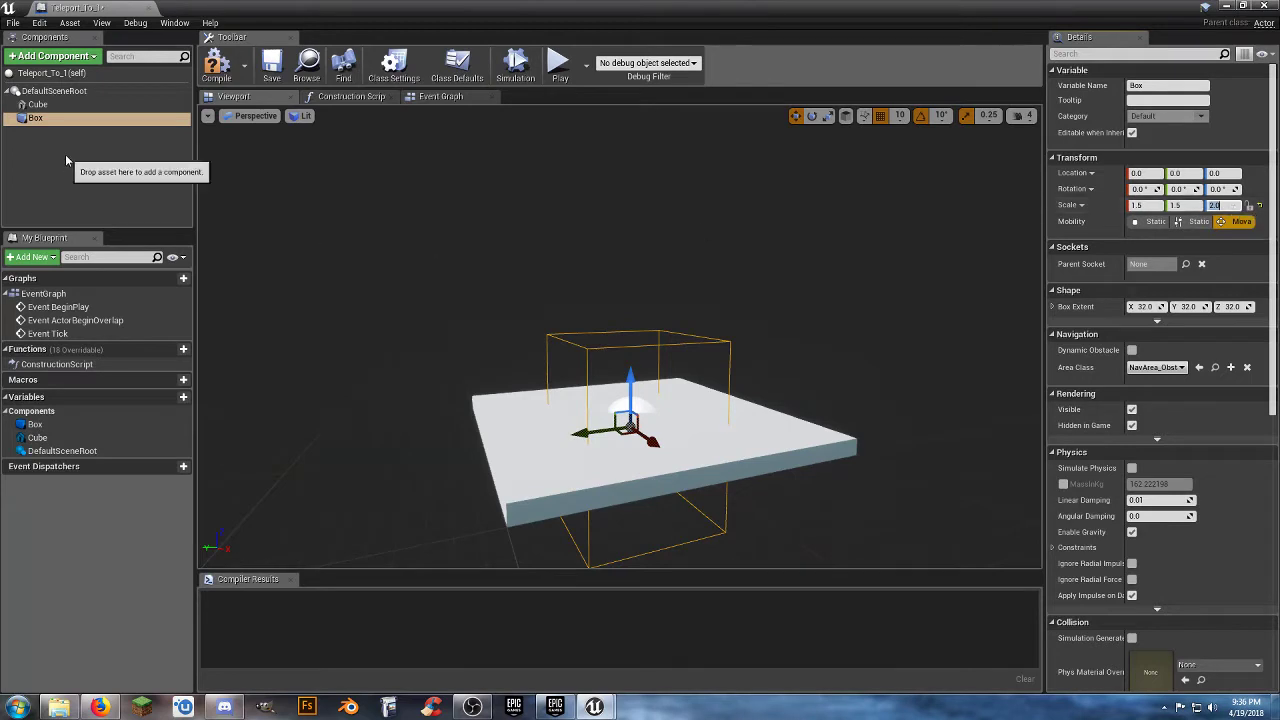
Replace the Box collision under the scene root with a new Box Collision component attached to the Cube.
left_click(44, 120)
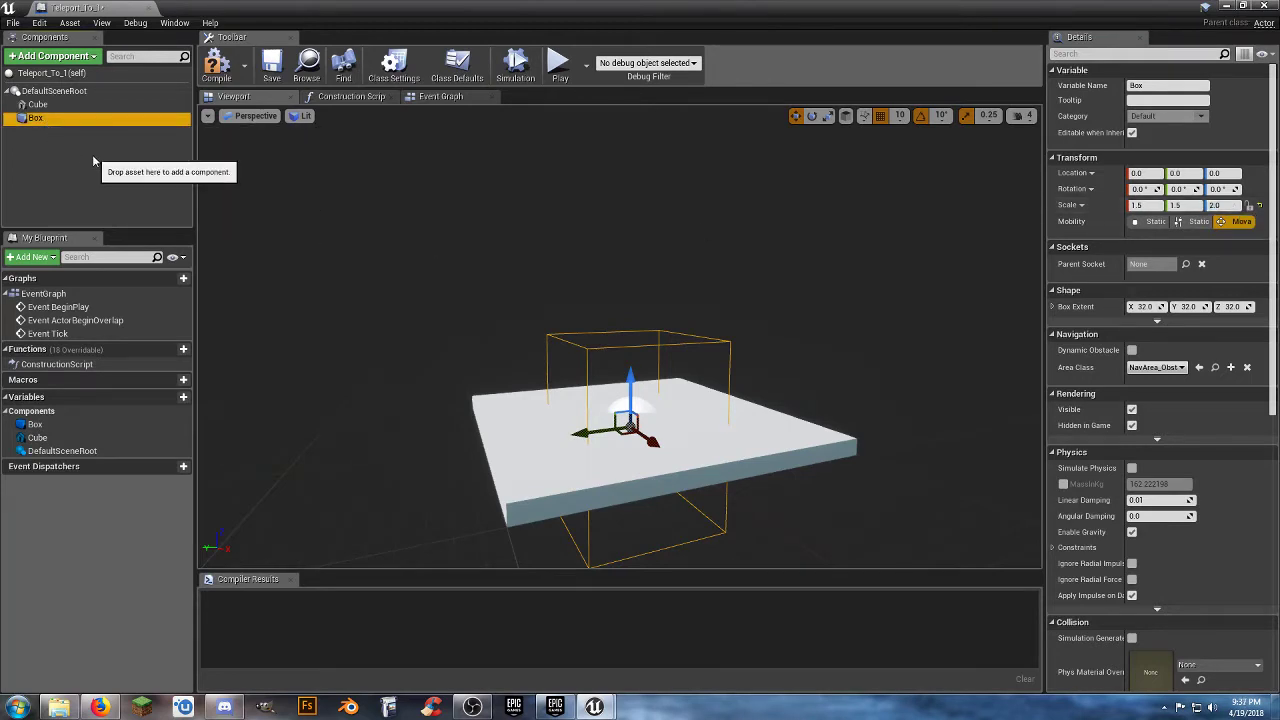
key("Delete")
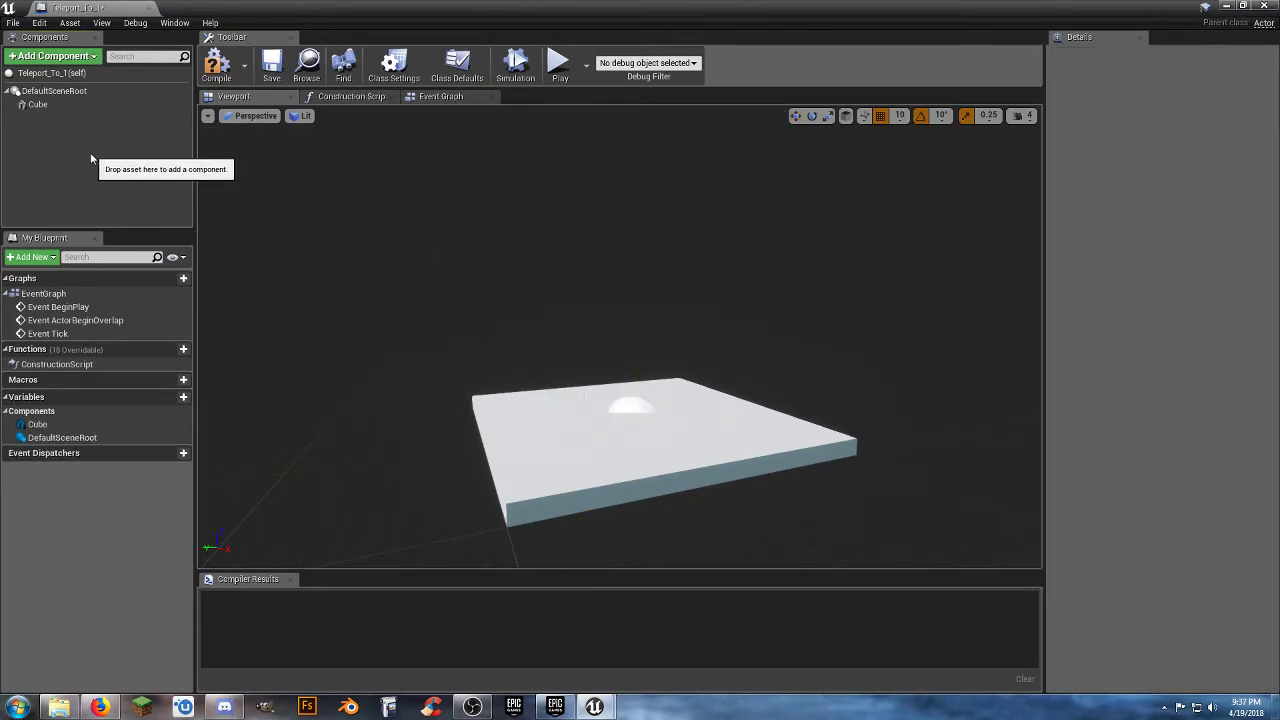
left_click(50, 105)
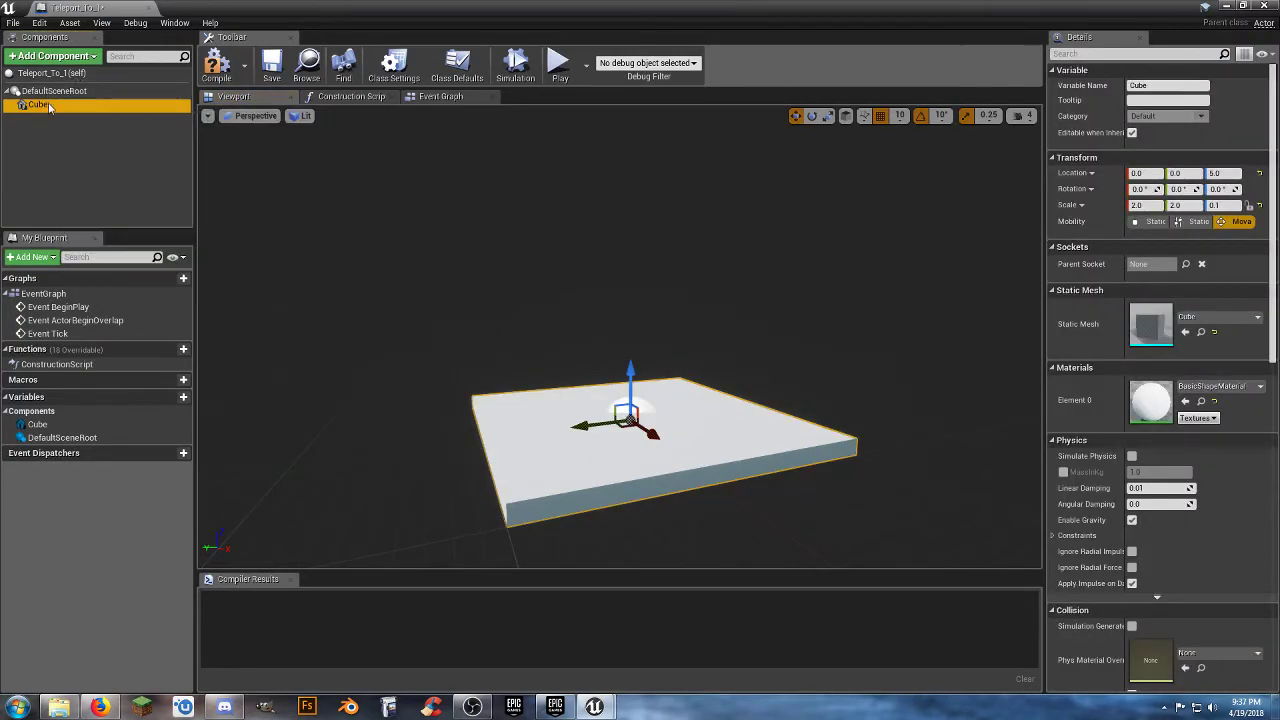
left_click(66, 57)
type("box")
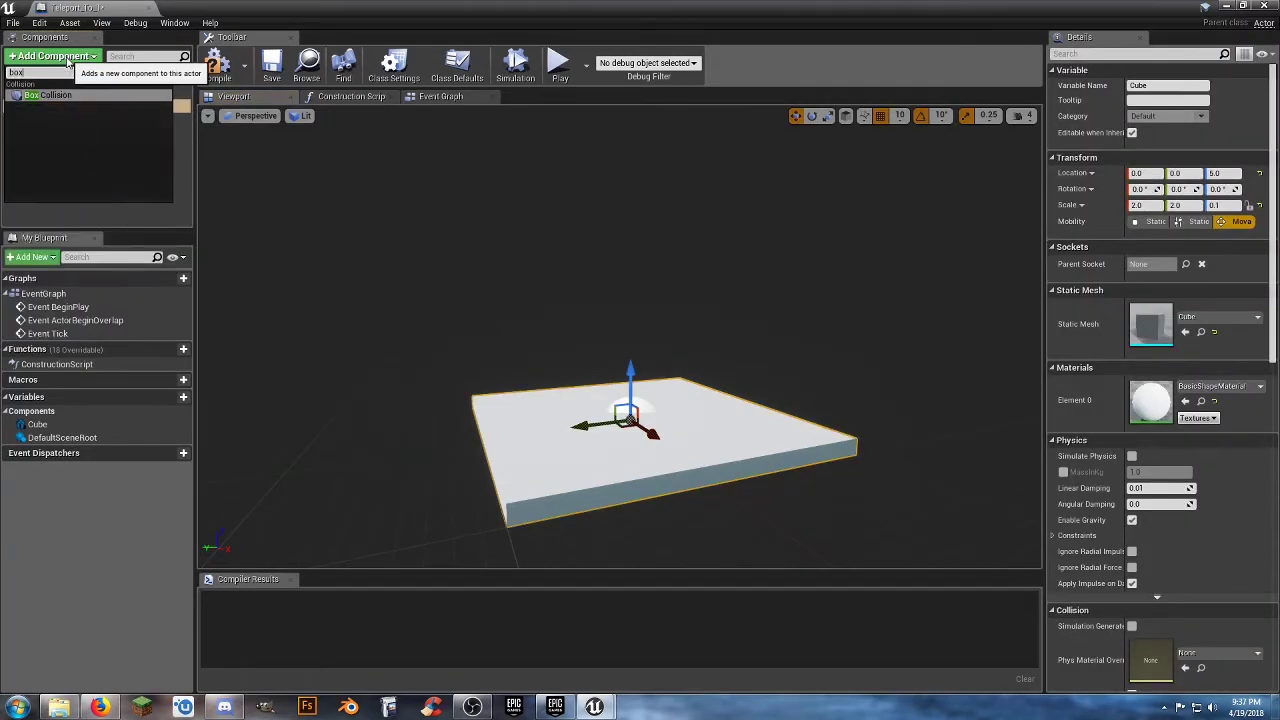
left_click(50, 97)
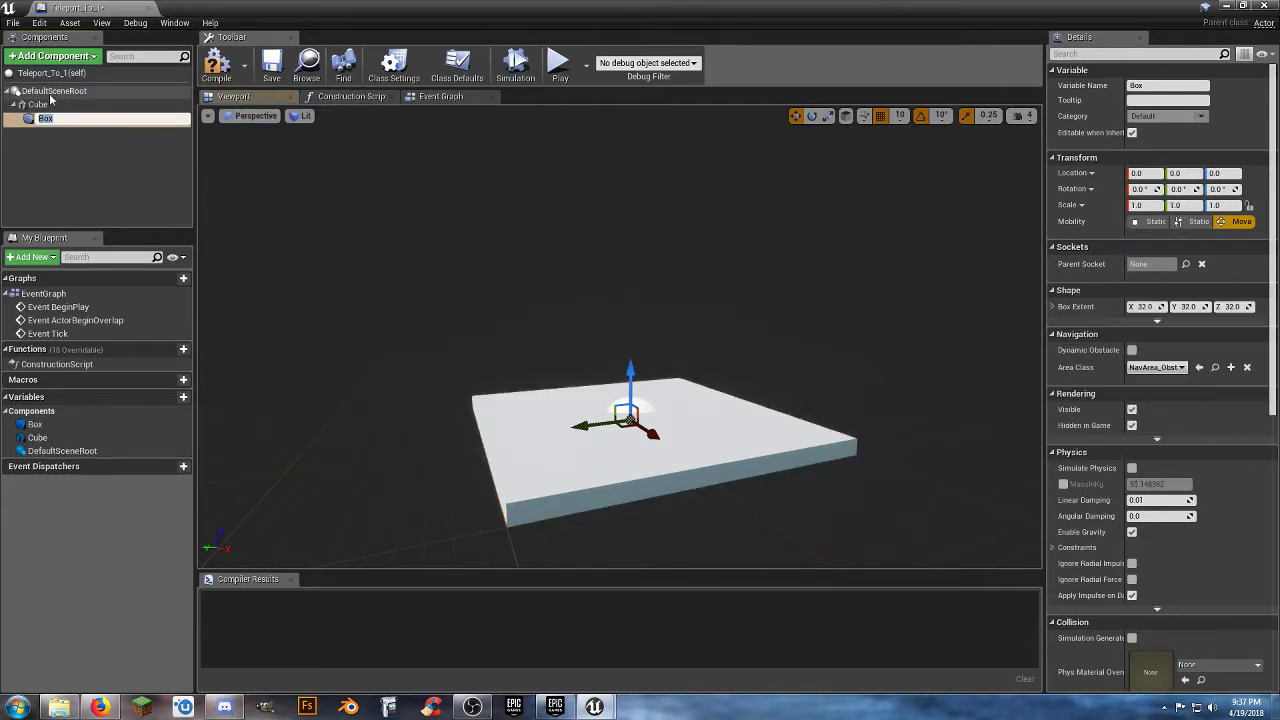
Set the Box collision component's scale to 1.5, 1.5, 5.0.
left_click(66, 135)
left_click(62, 119)
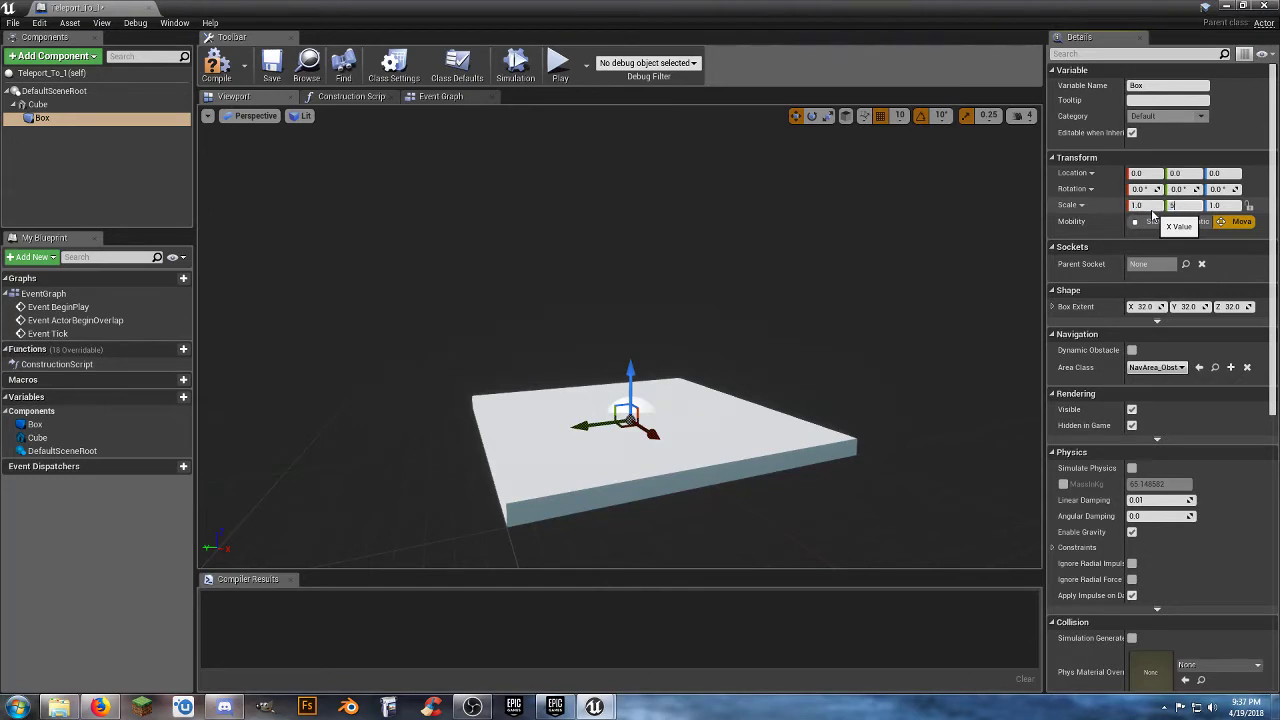
type("5")
key("Tab")
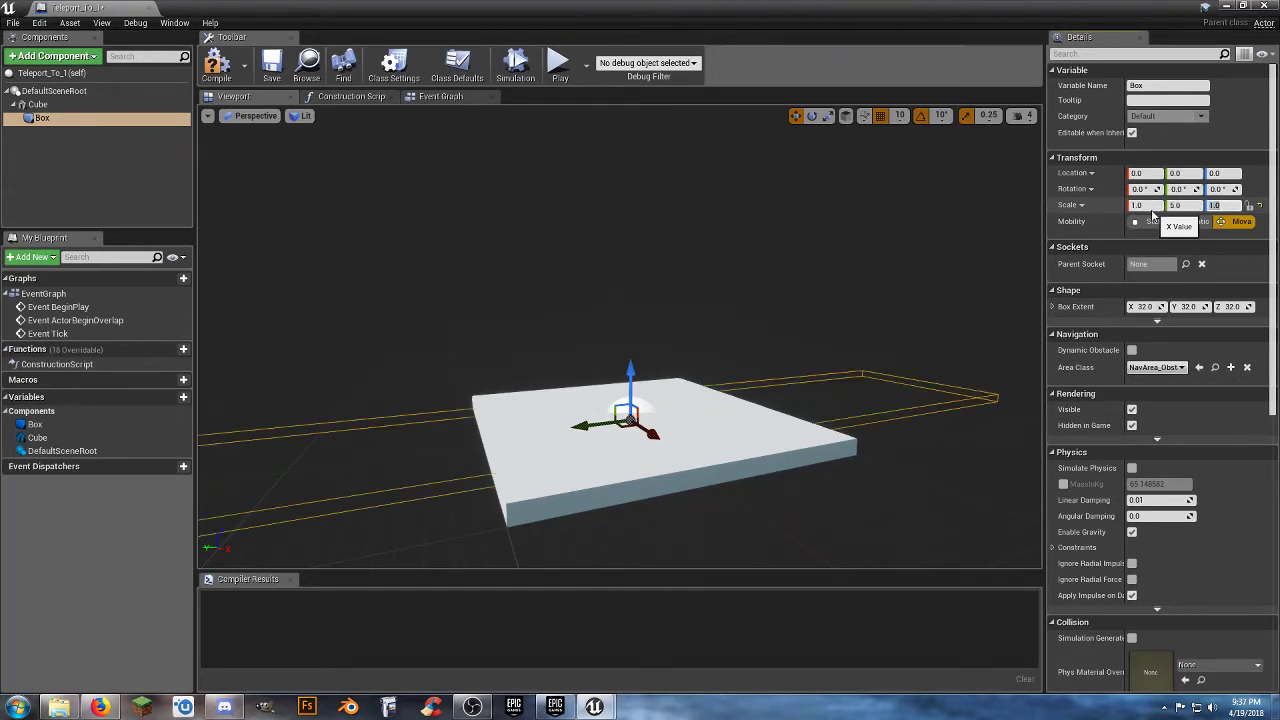
left_click(1178, 205)
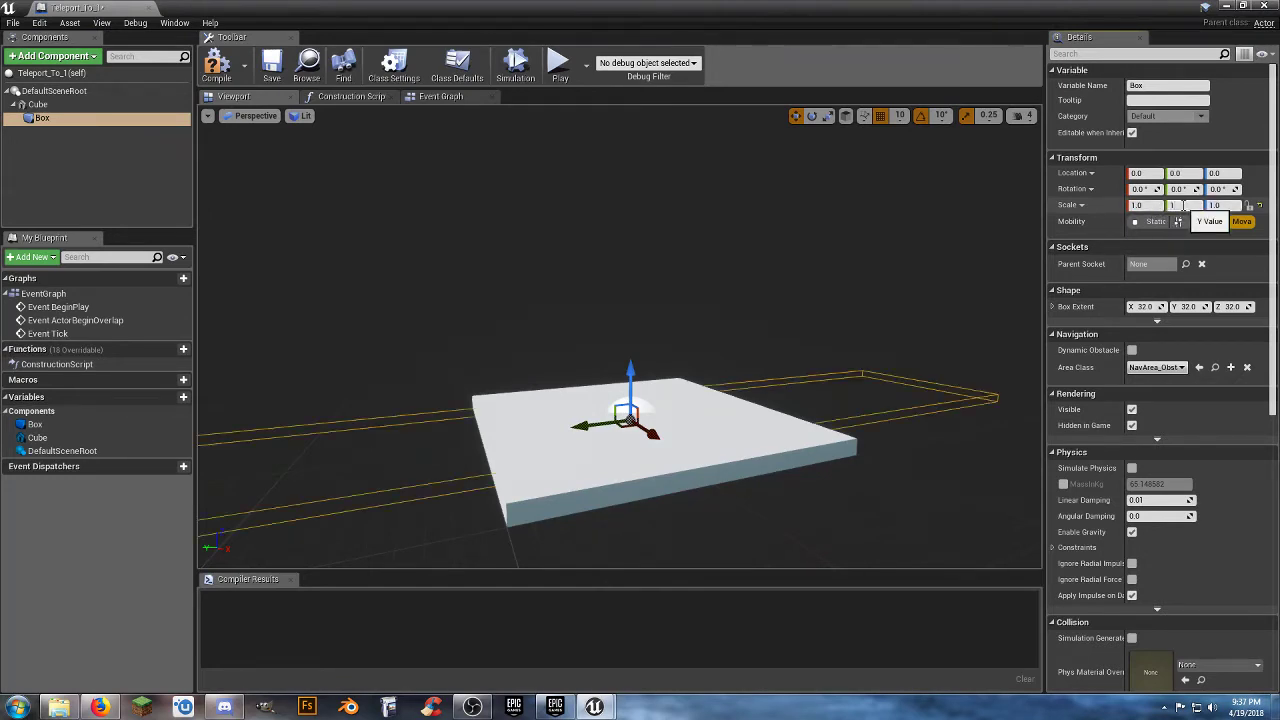
type("1")
key("Tab")
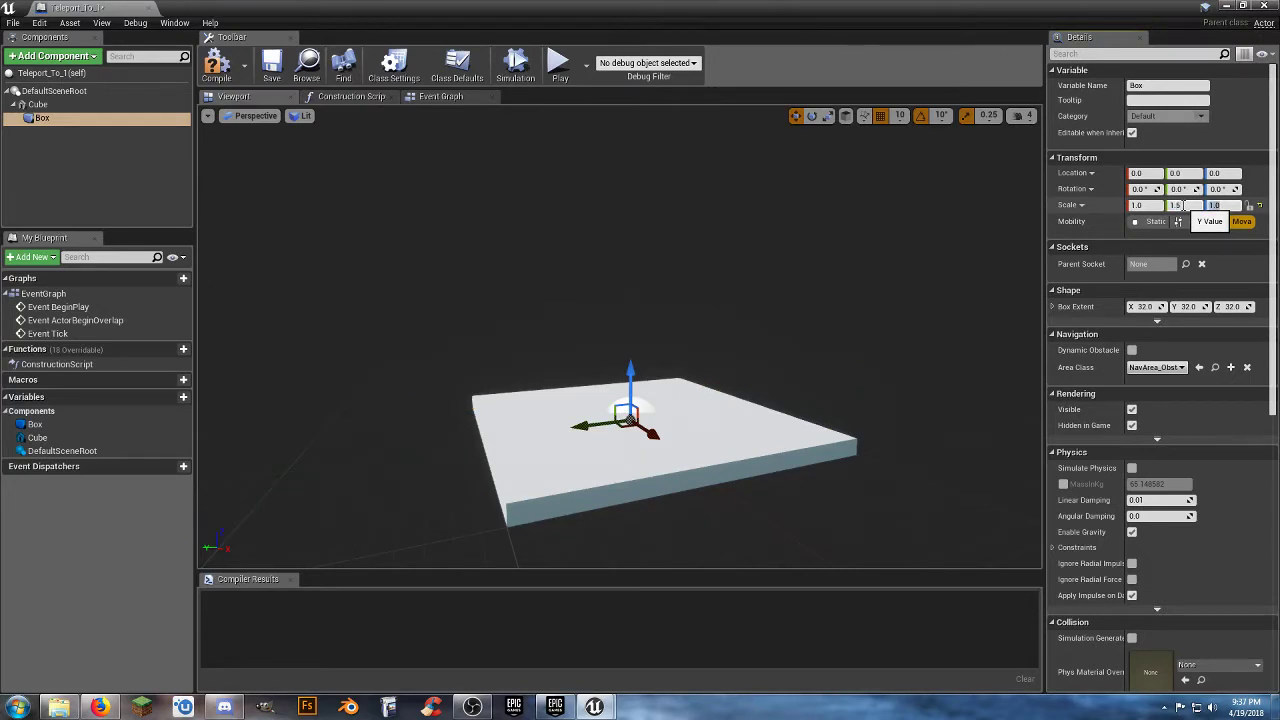
type("5")
key("Return")
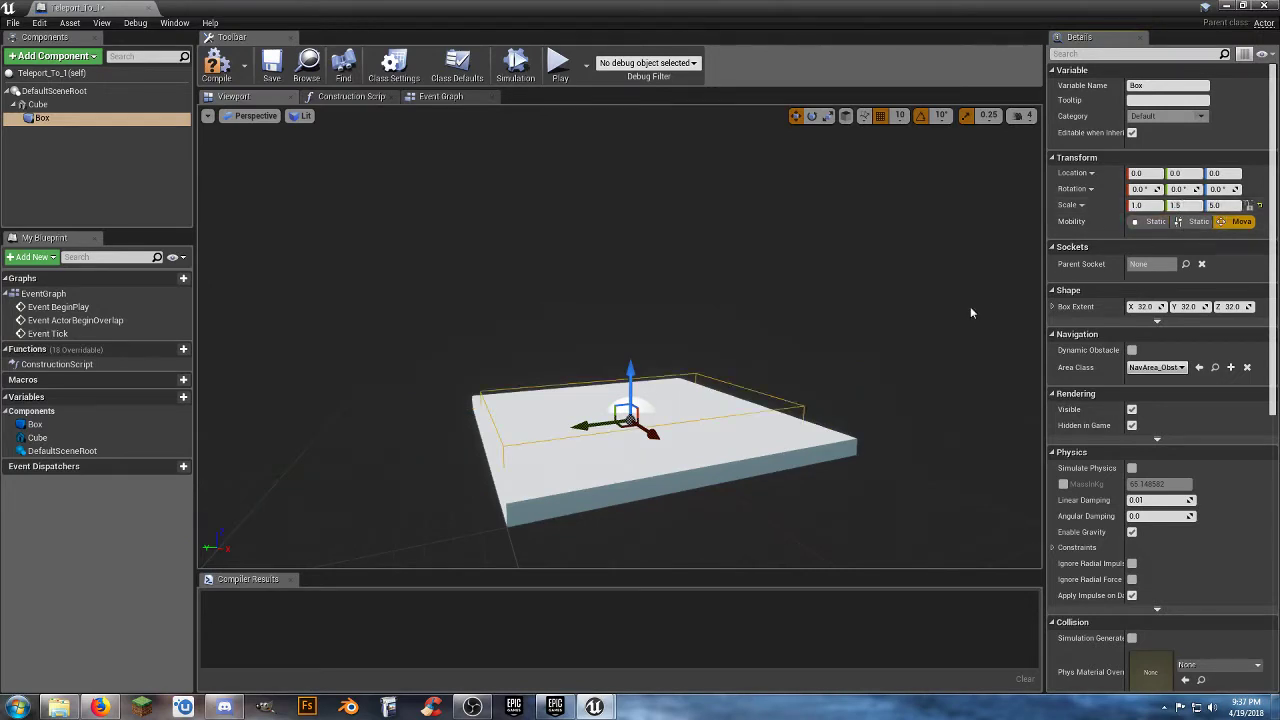
right_click_drag(925, 330, 1032, 320)
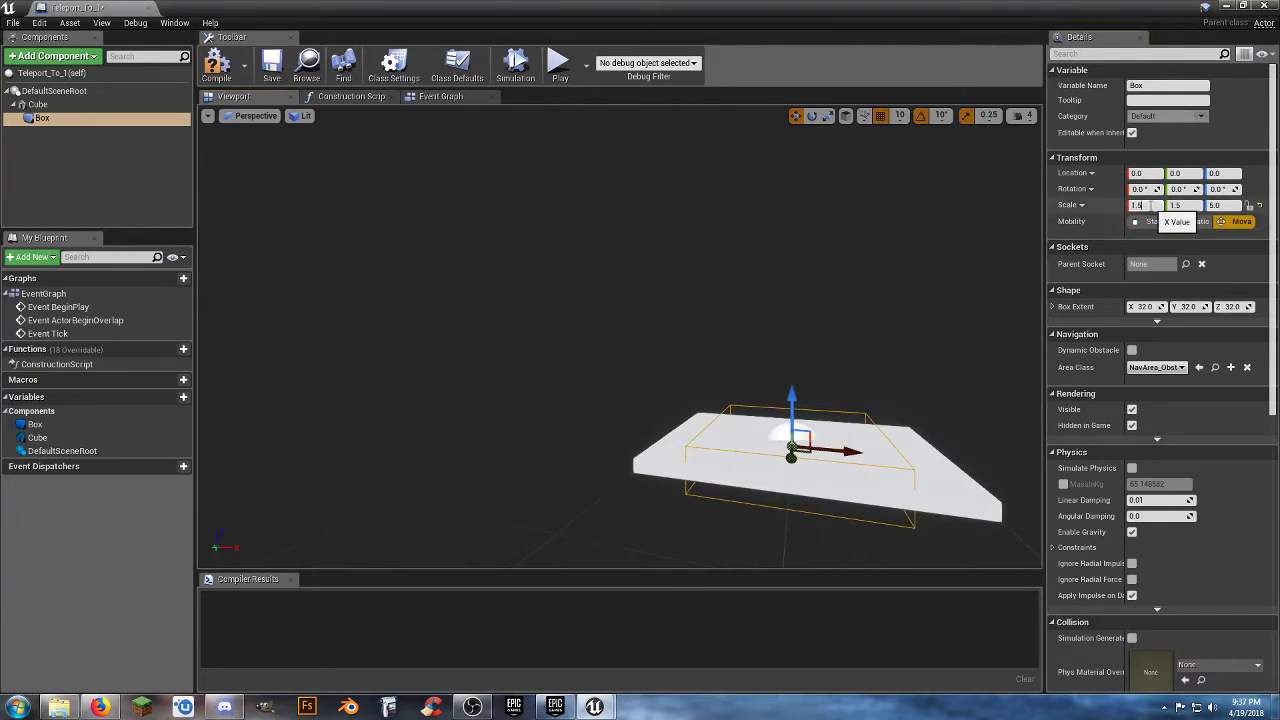
key("Tab")
Raise the Box collision along Z to a Z location of 100.0, and compile and save the blueprint.
right_click_drag(871, 300, 985, 292)
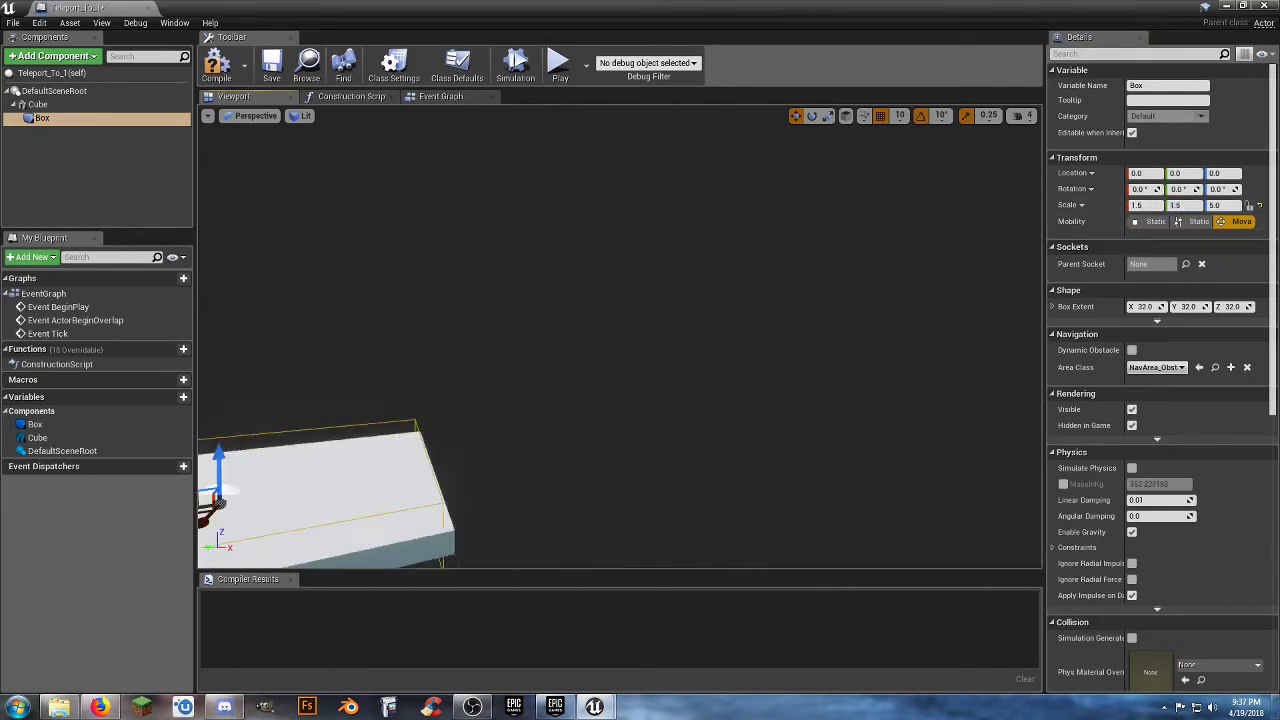
key("f")
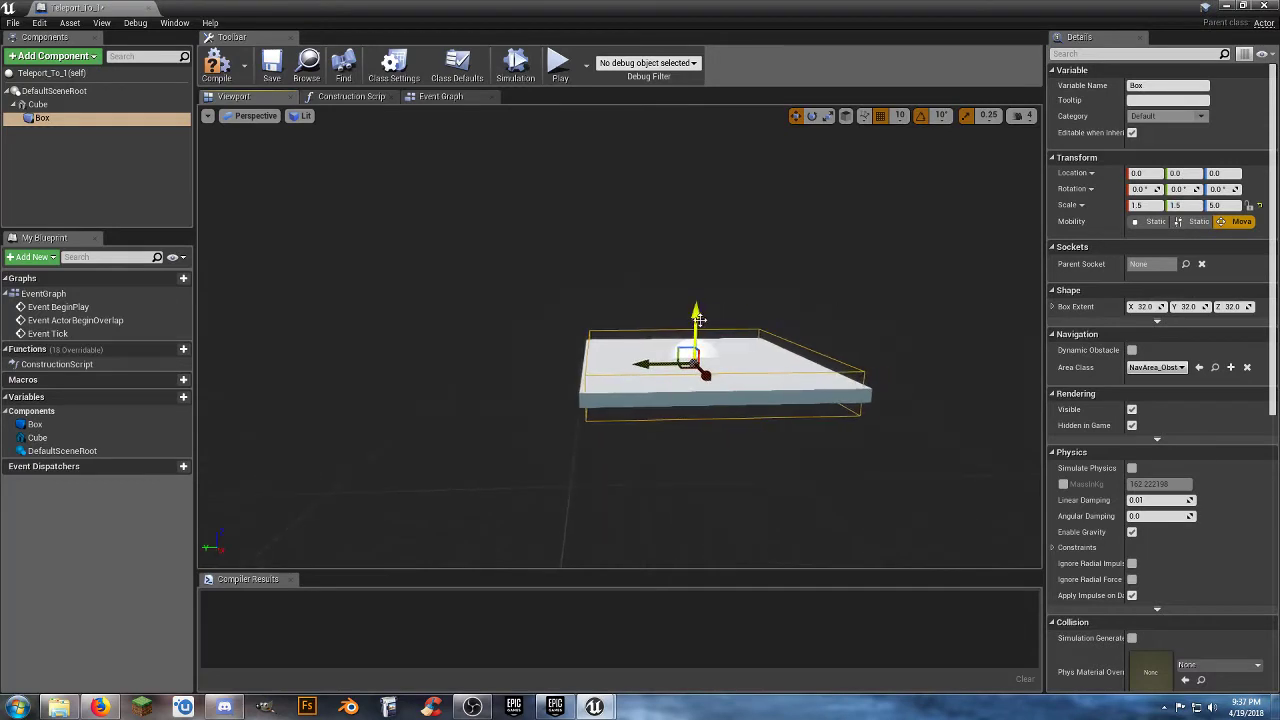
left_click_drag(697, 313, 698, 303)
right_click_drag(715, 412, 840, 465)
key("s")
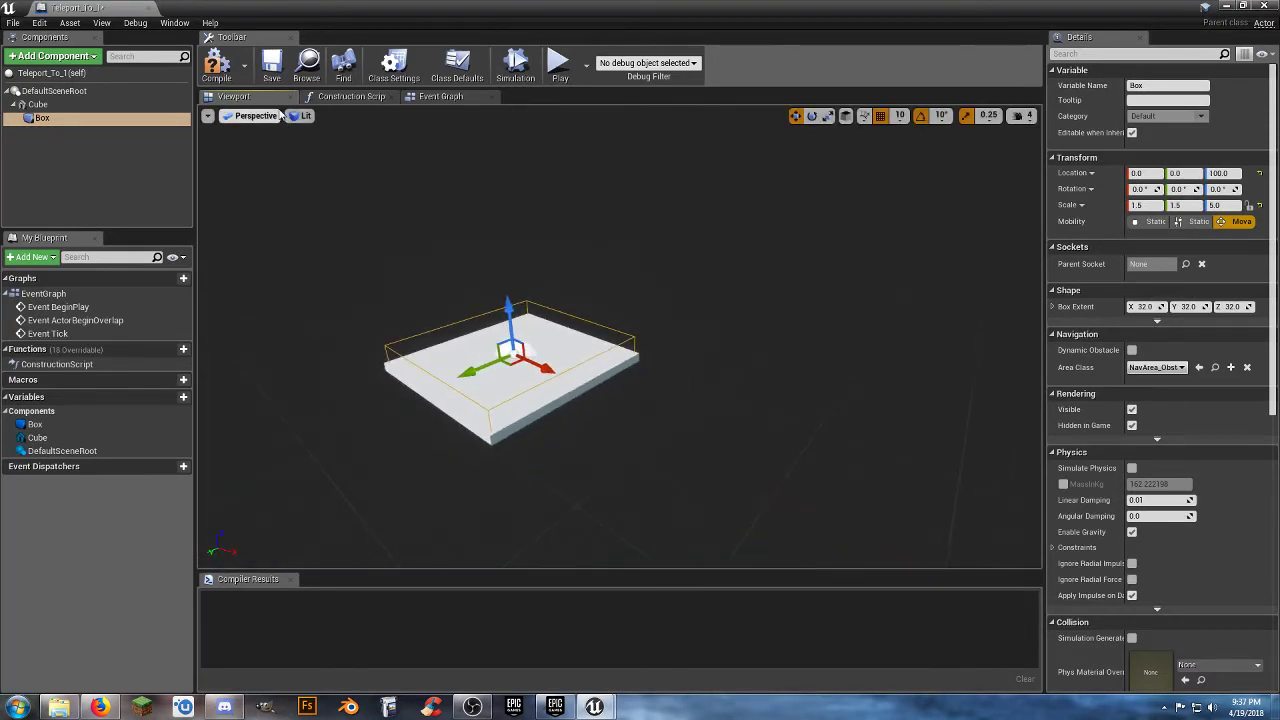
left_click(217, 64)
left_click(271, 70)
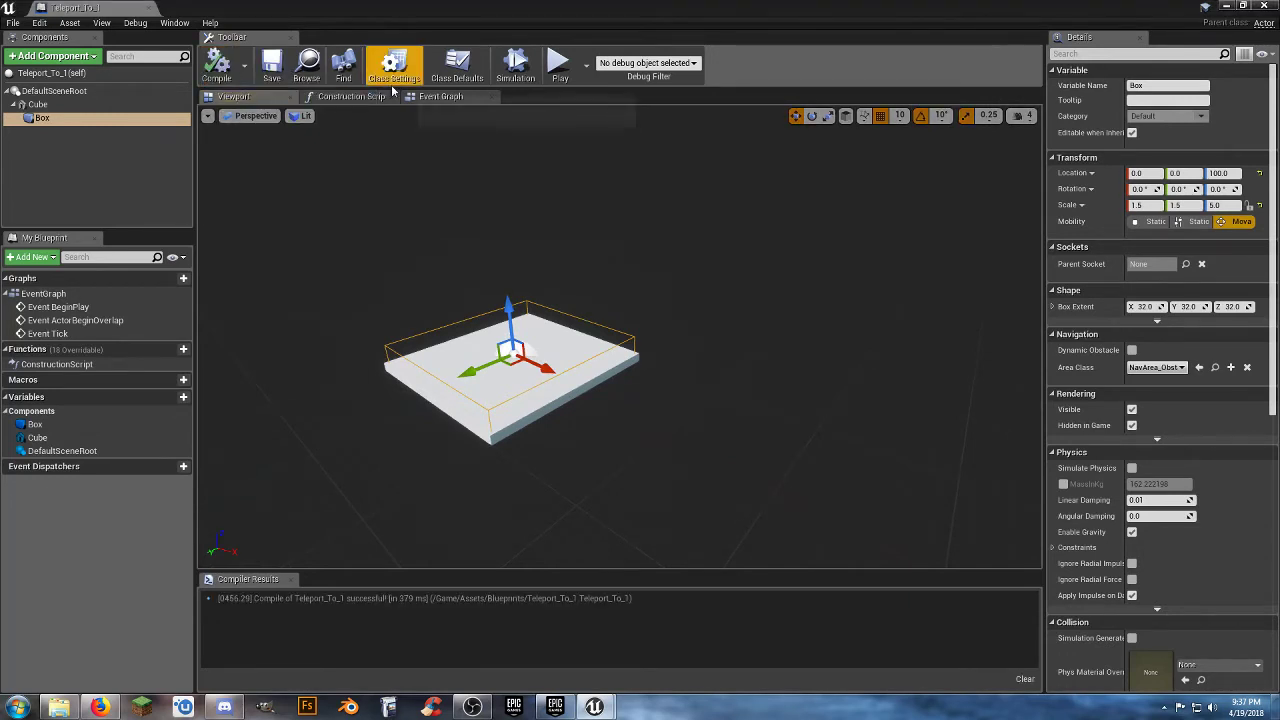
Delete the default BeginPlay, ActorBeginOverlap and Tick event nodes from the Event Graph.
left_click(441, 96)
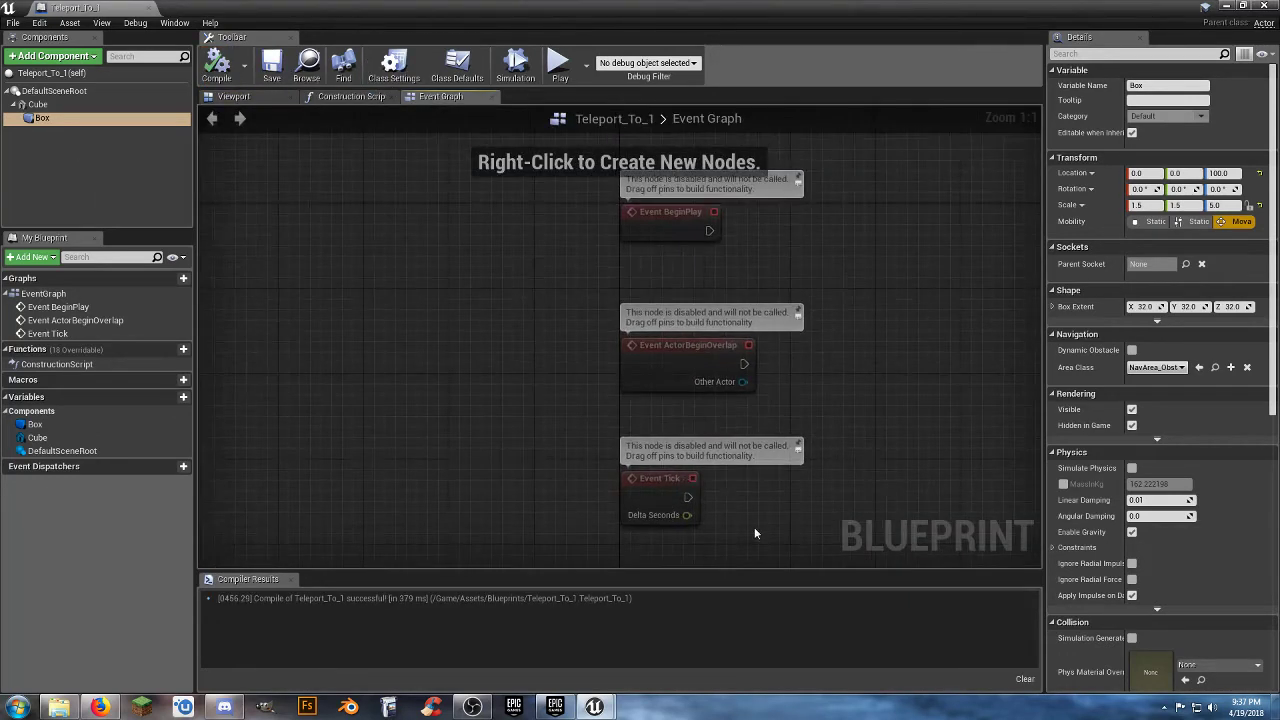
left_click_drag(755, 533, 577, 184)
key("Delete")
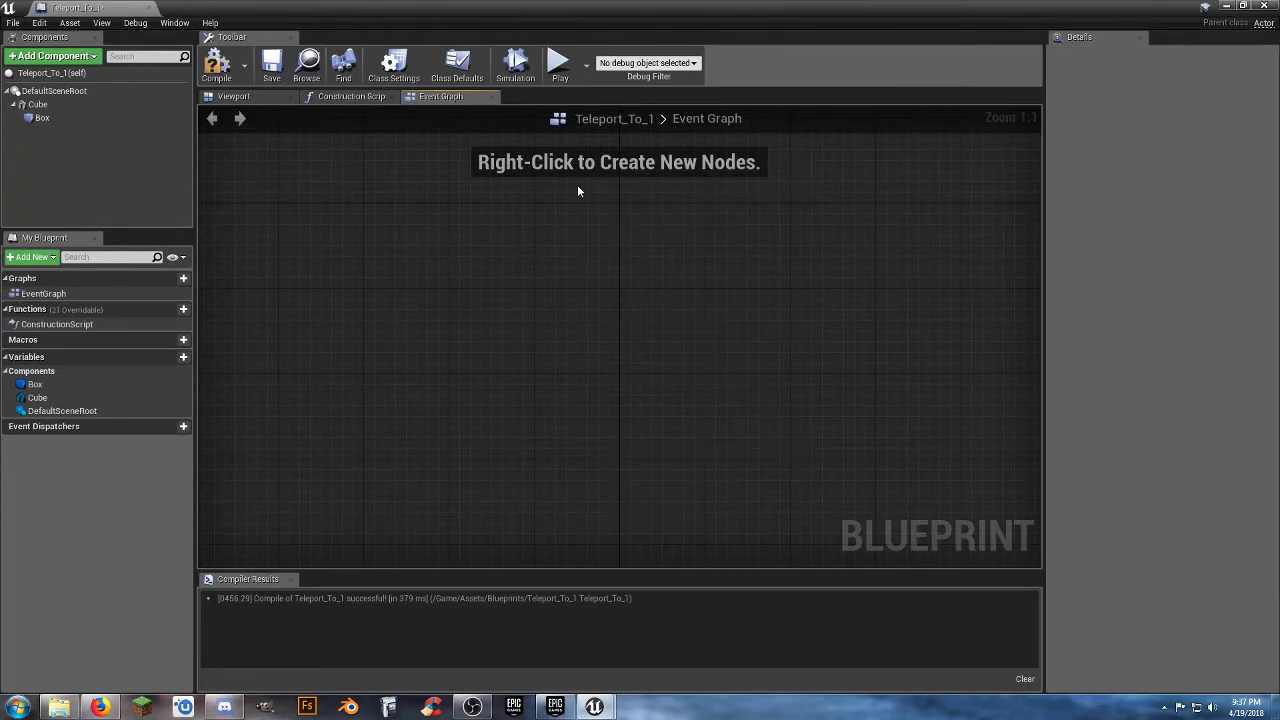
Add an OnComponentBeginOverlap event for the Box collision component.
left_click(42, 118)
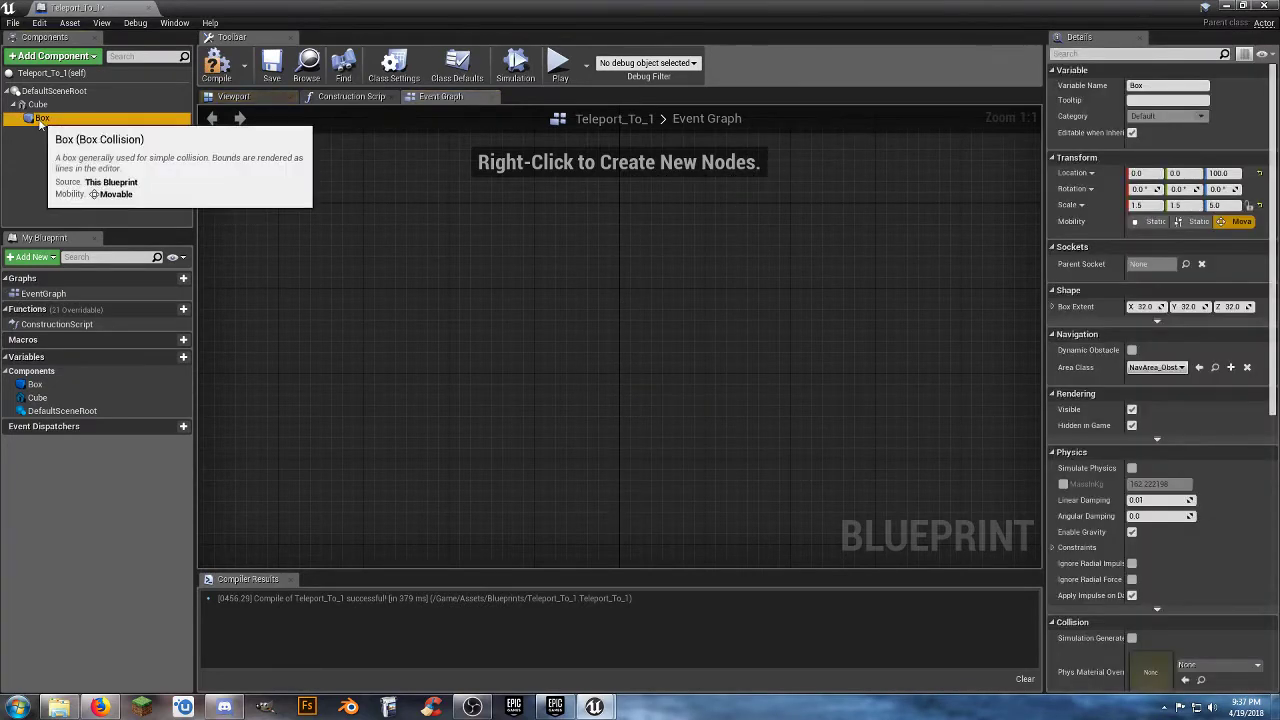
right_click(44, 120)
mouse_move(100, 140)
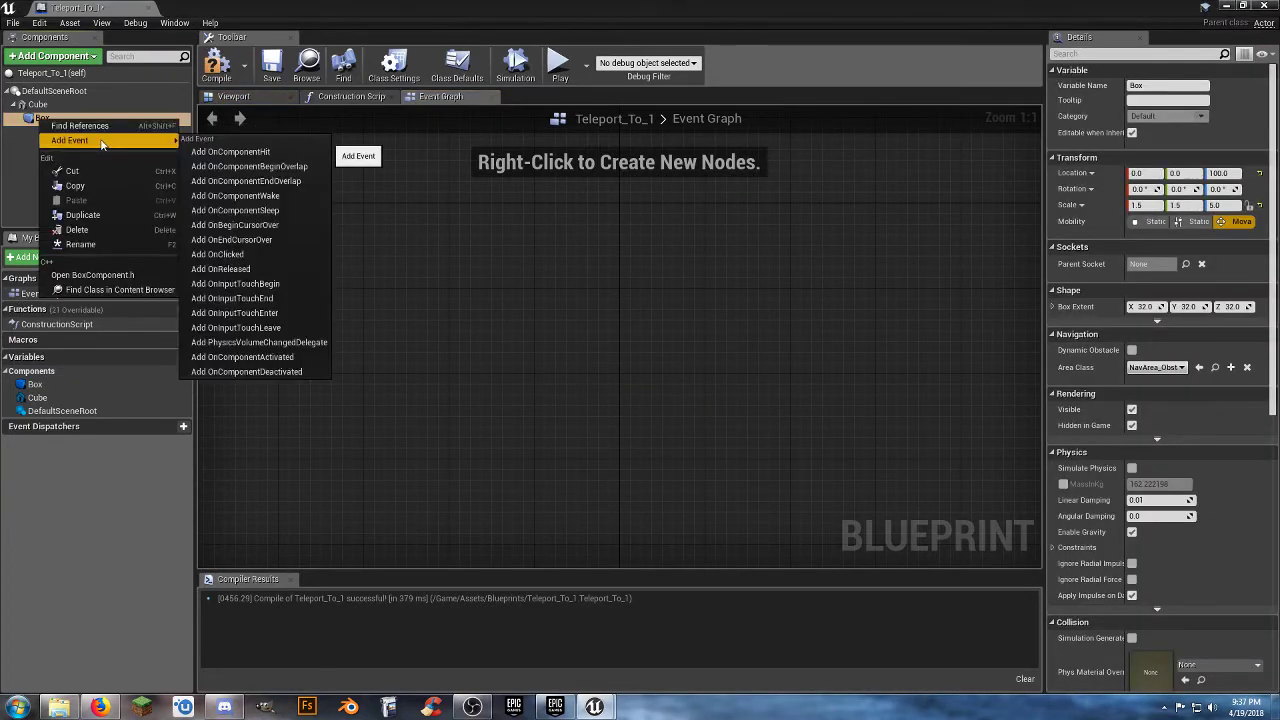
left_click(273, 170)
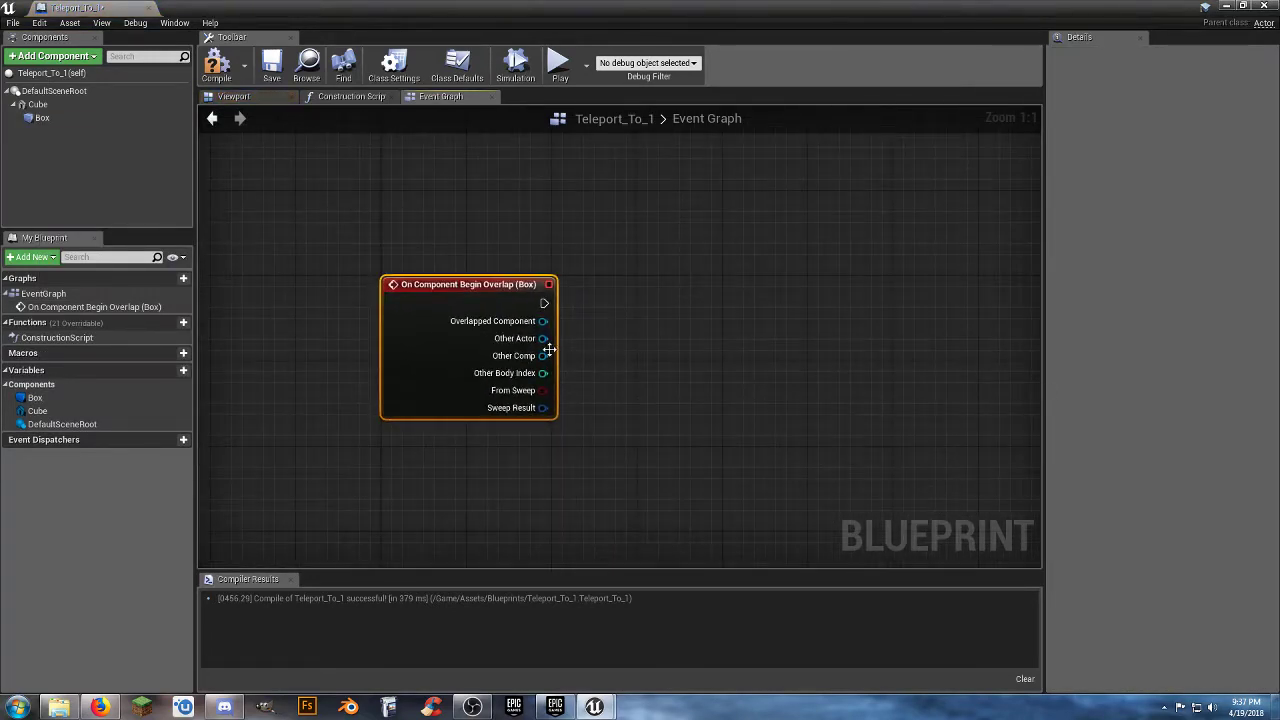
Add a Cast To ThirdPersonCharacter node from the overlap event's Other Actor output and align it beside the event.
left_click_drag(542, 338, 675, 345)
type("casttothird")
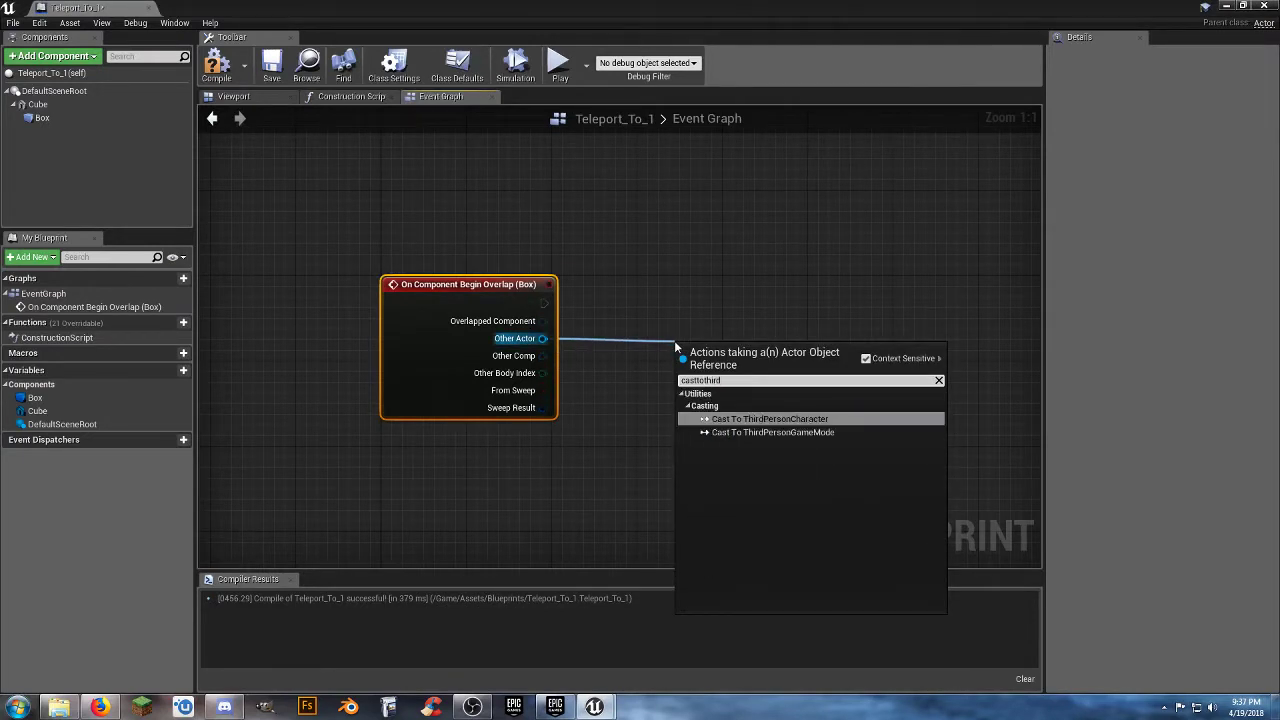
key("Return")
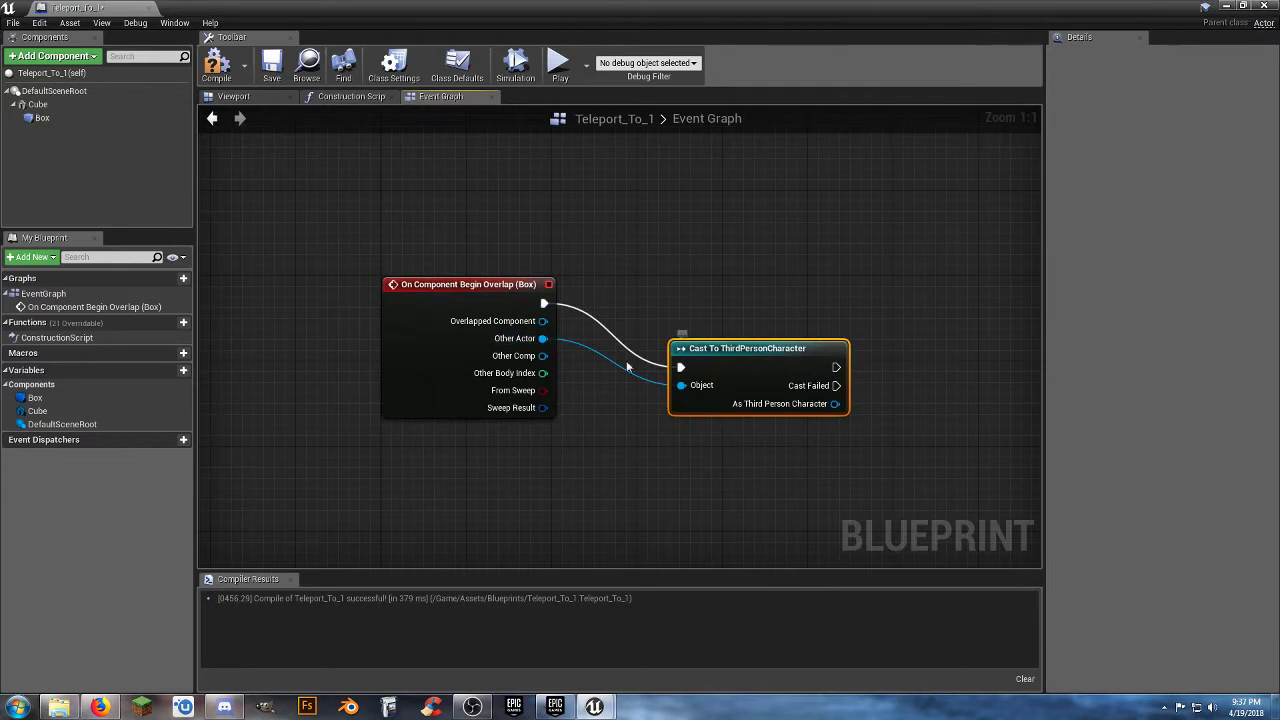
left_click_drag(714, 345, 686, 289)
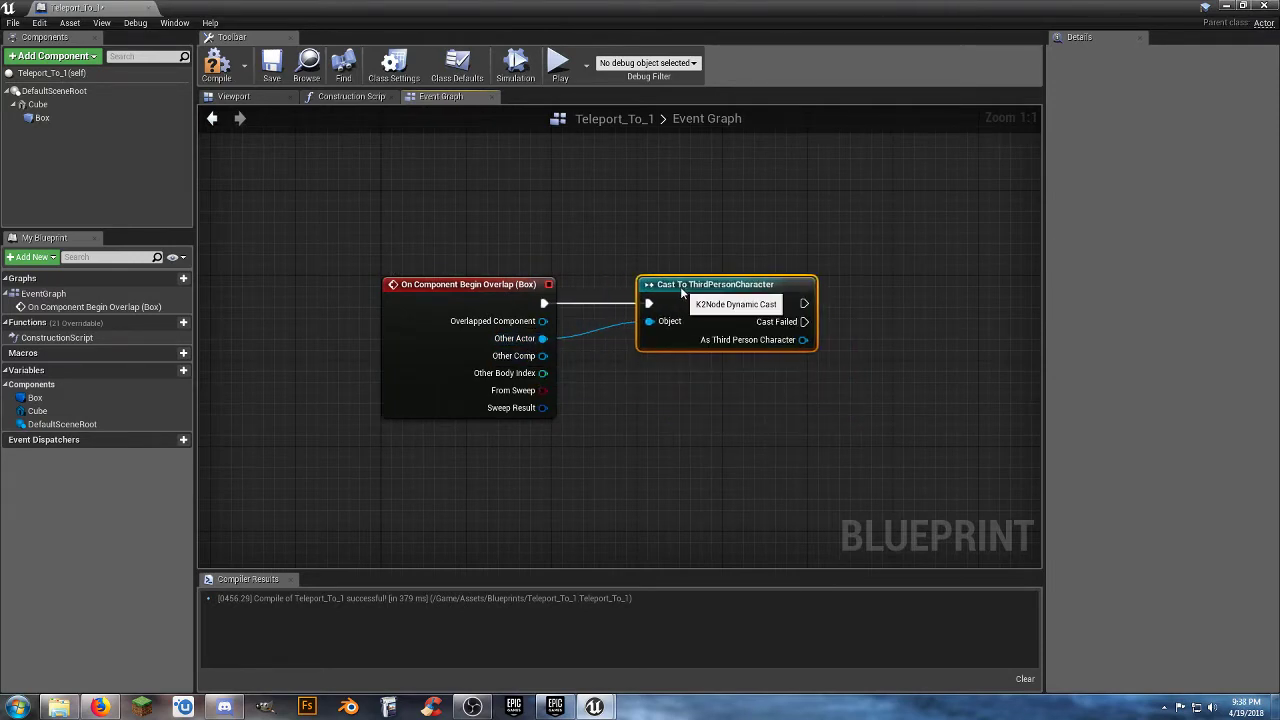
Add an Open Level node connected to the cast's success execution output.
right_click_drag(750, 416, 601, 431)
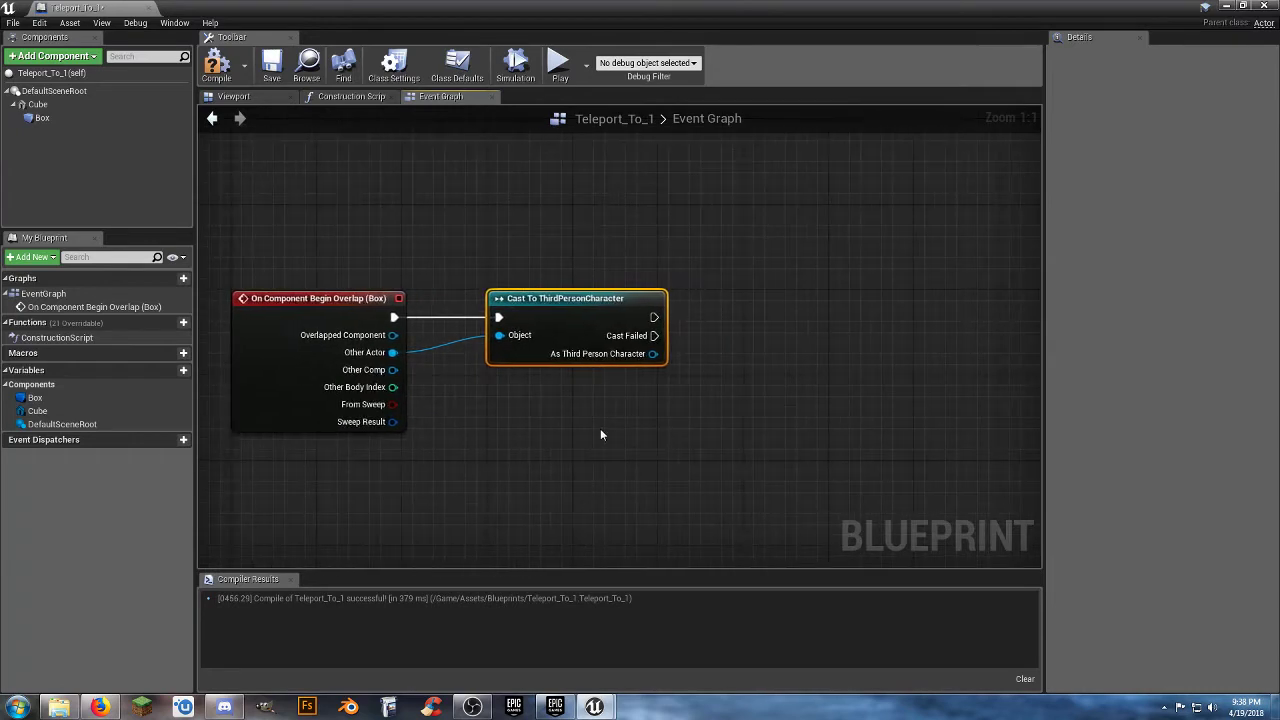
right_click_drag(622, 390, 600, 383)
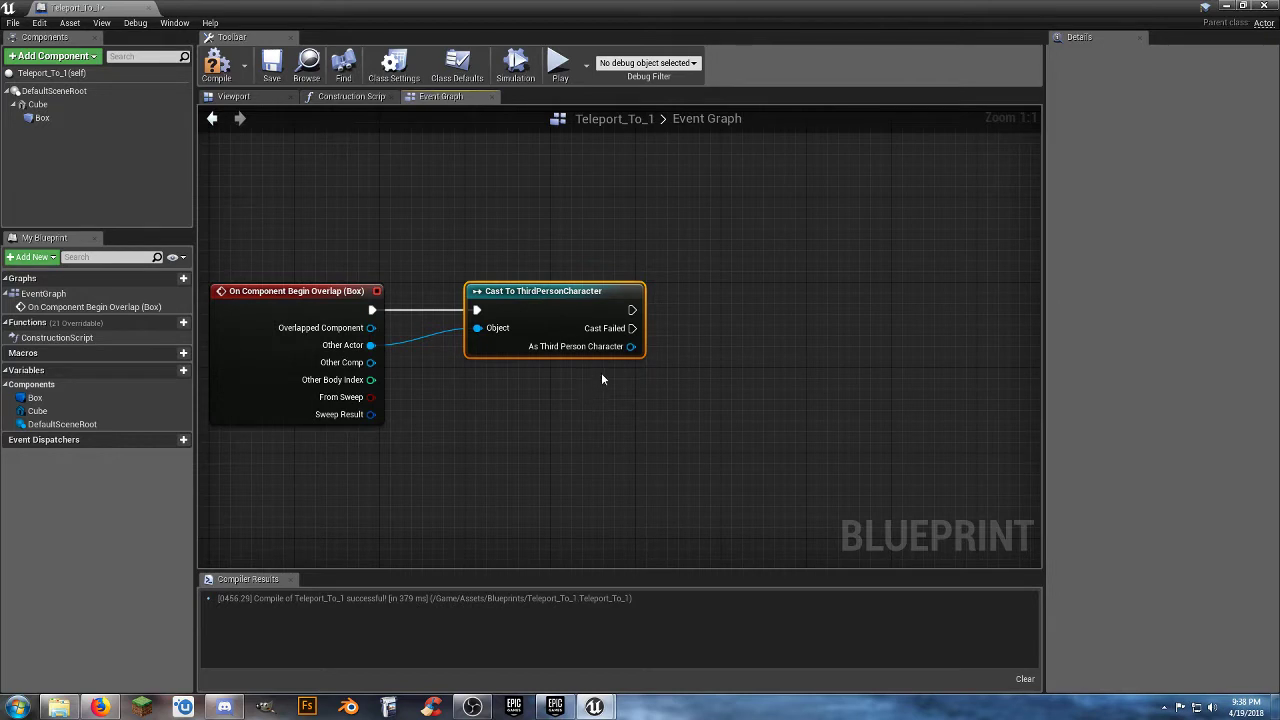
left_click_drag(630, 310, 737, 316)
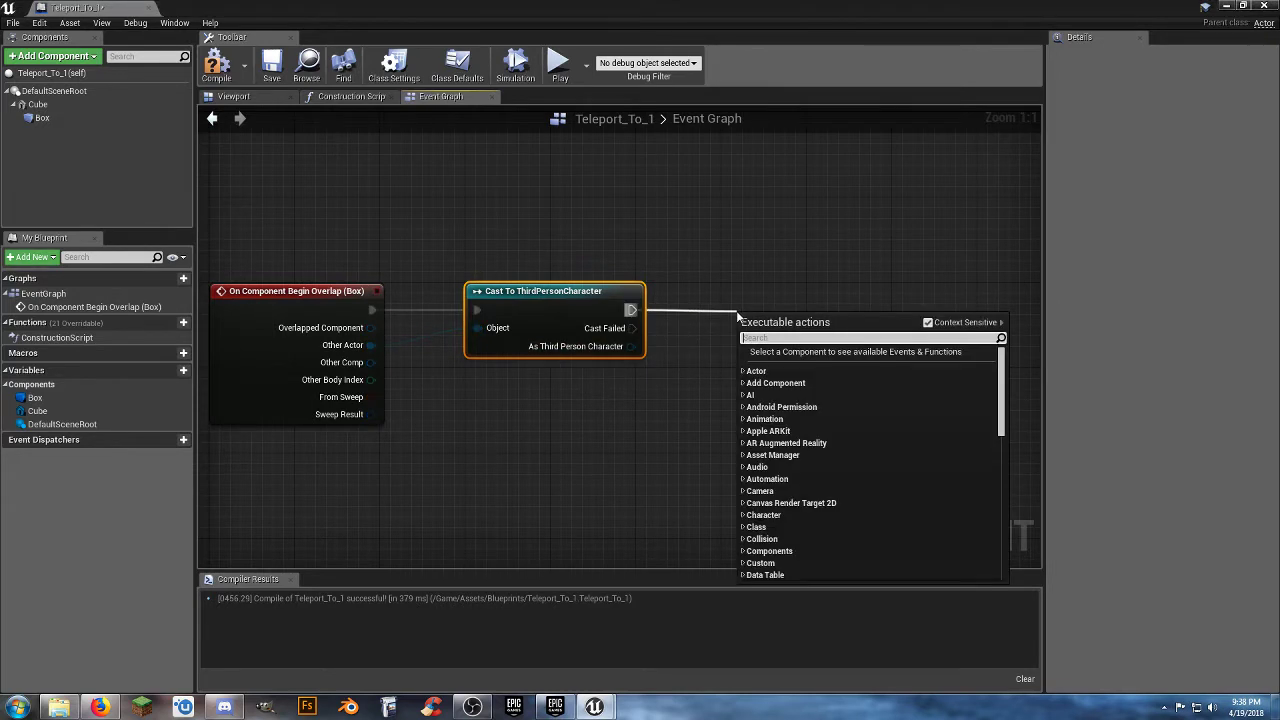
type("open")
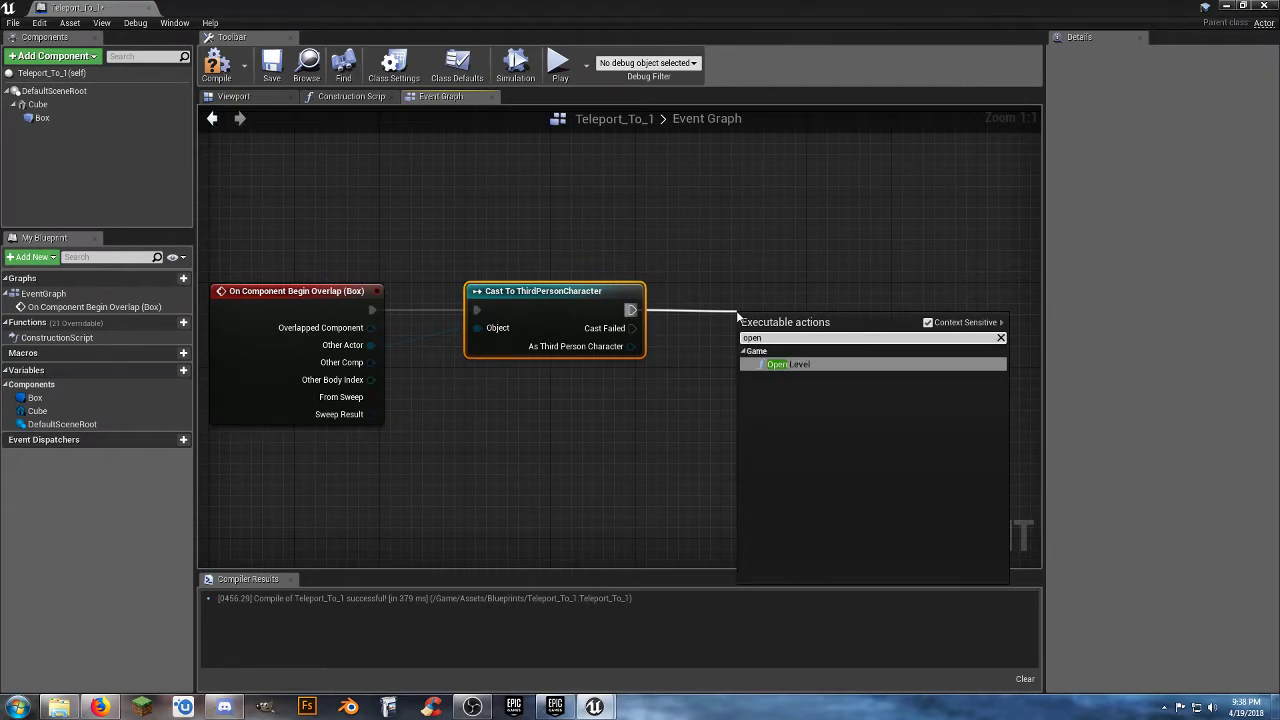
left_click(778, 364)
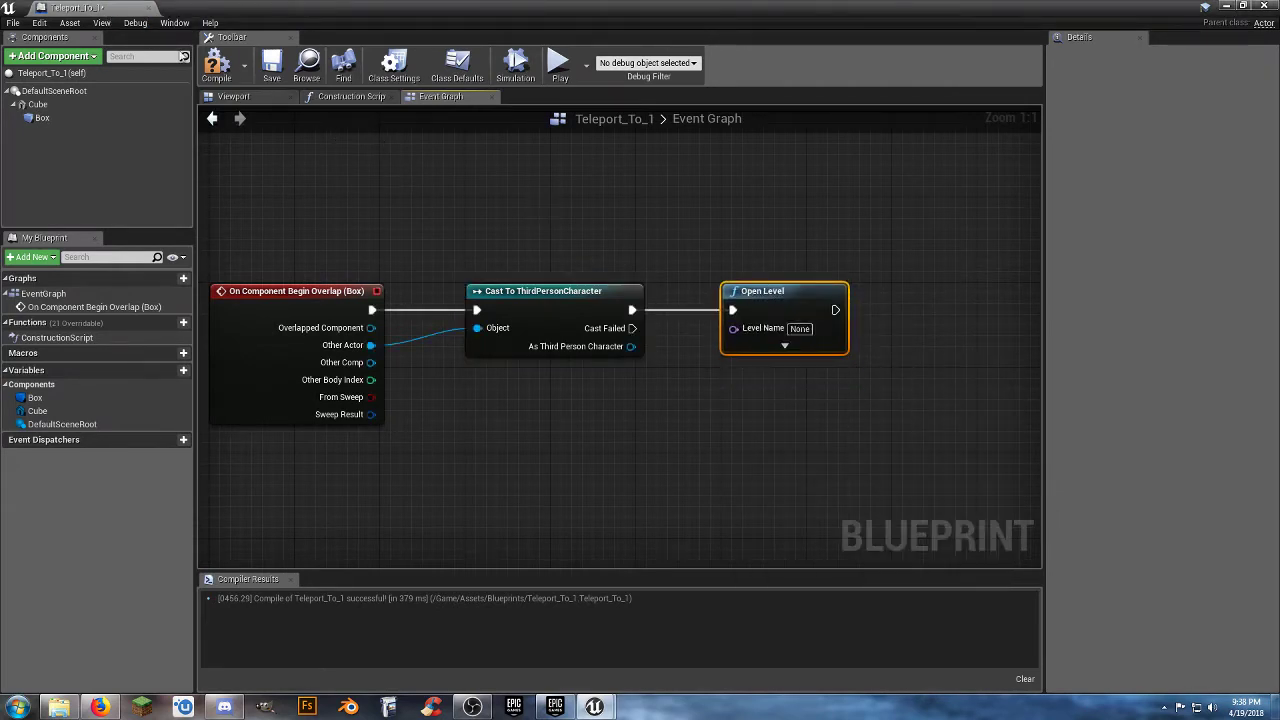
Copy the exact name of the Level_01 map from the Maps folder in the level editor.
left_click_drag(110, 11, 246, 12)
left_click(133, 10)
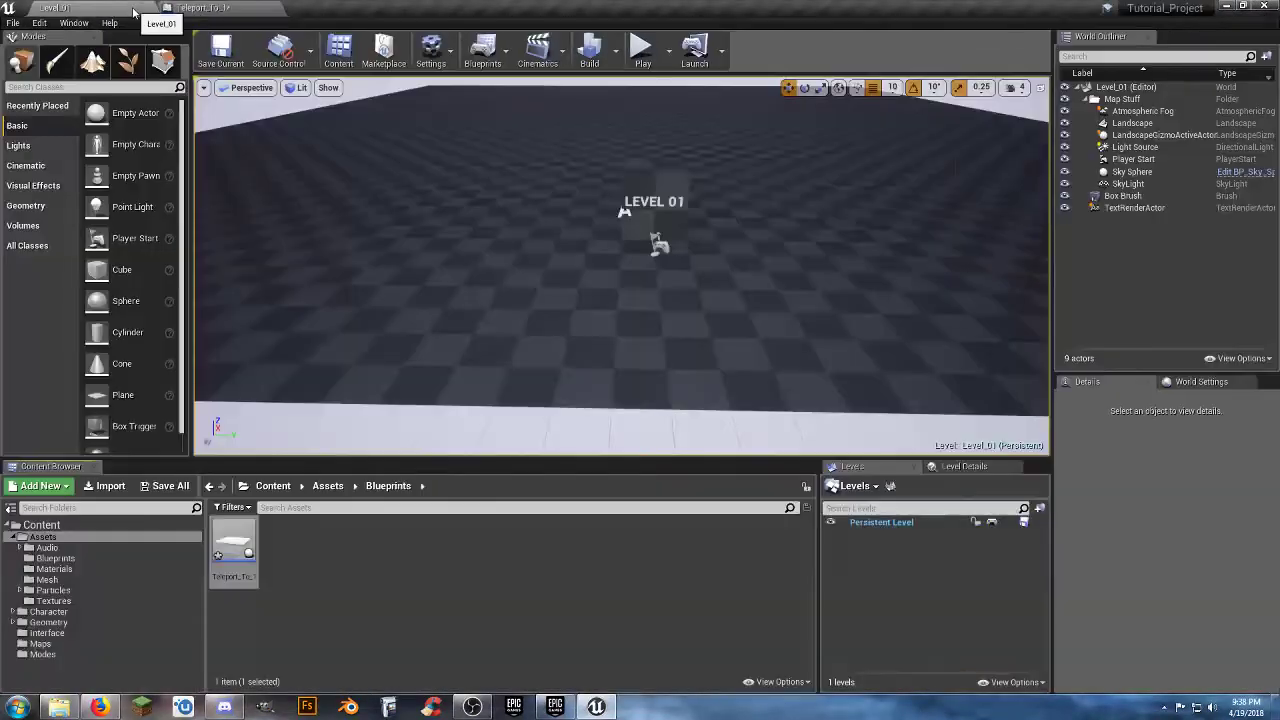
left_click(97, 645)
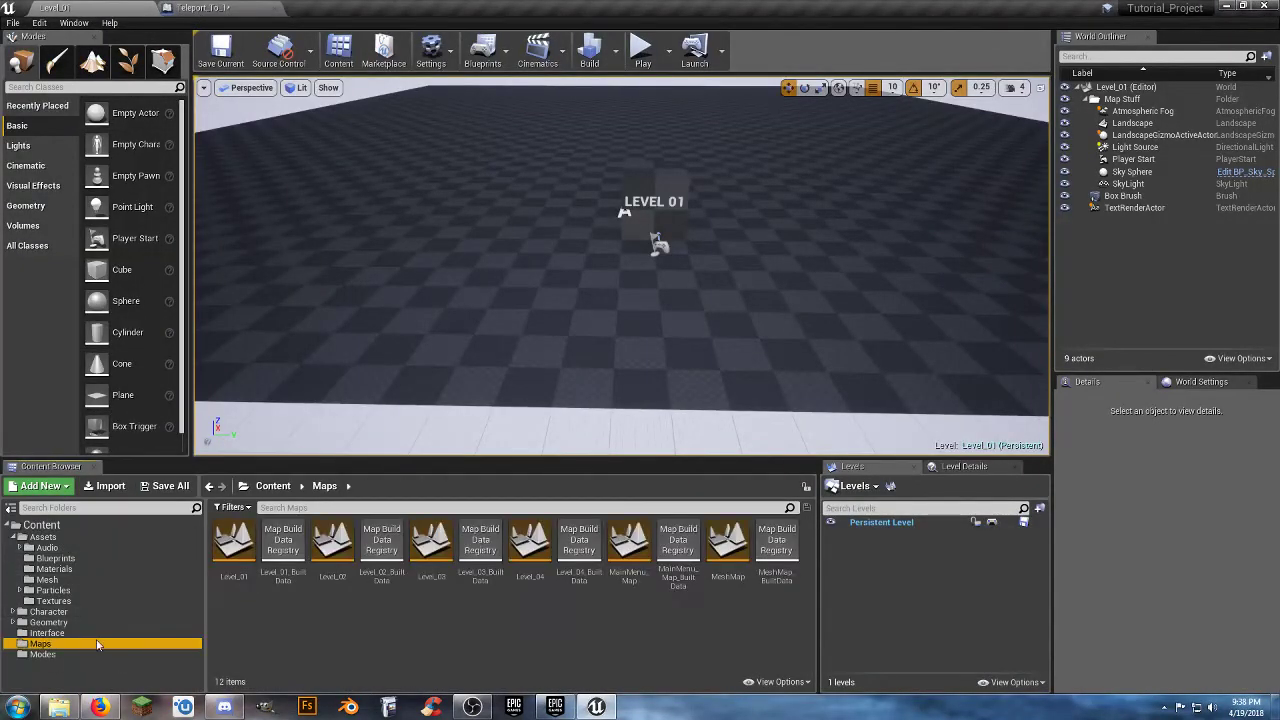
left_click(243, 618)
left_click(236, 578)
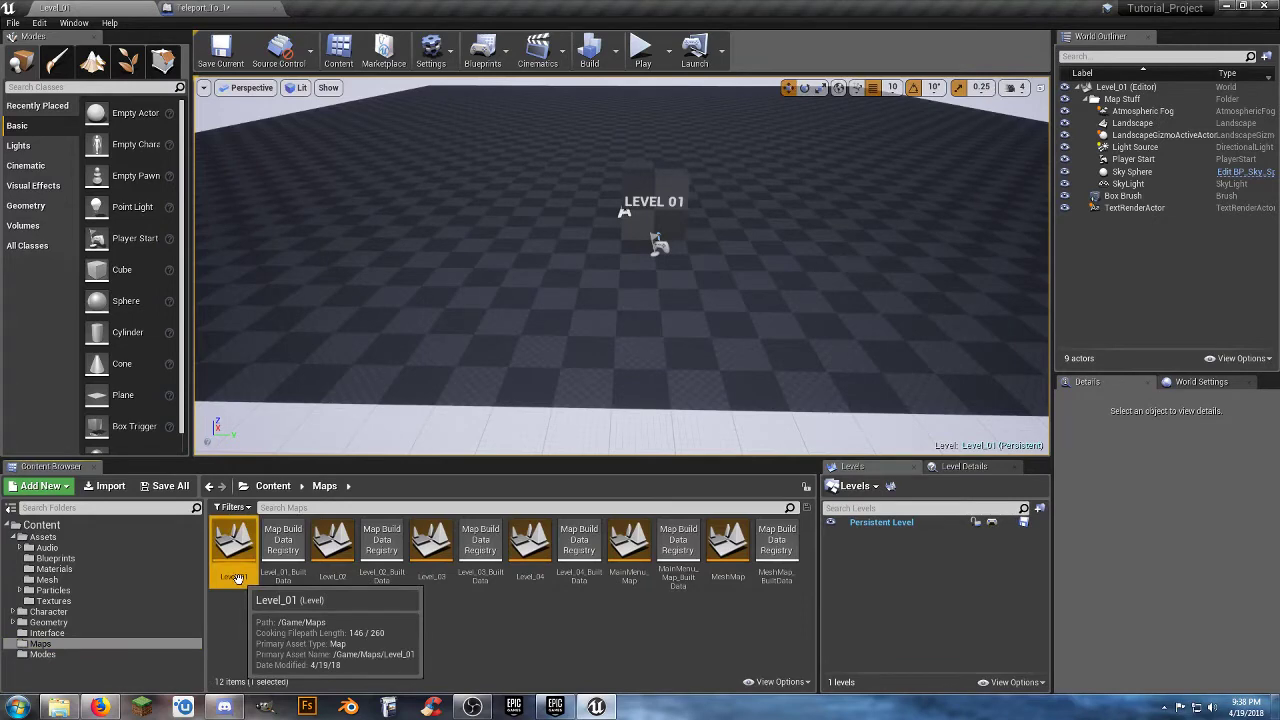
left_click(236, 578)
key("ctrl+c")
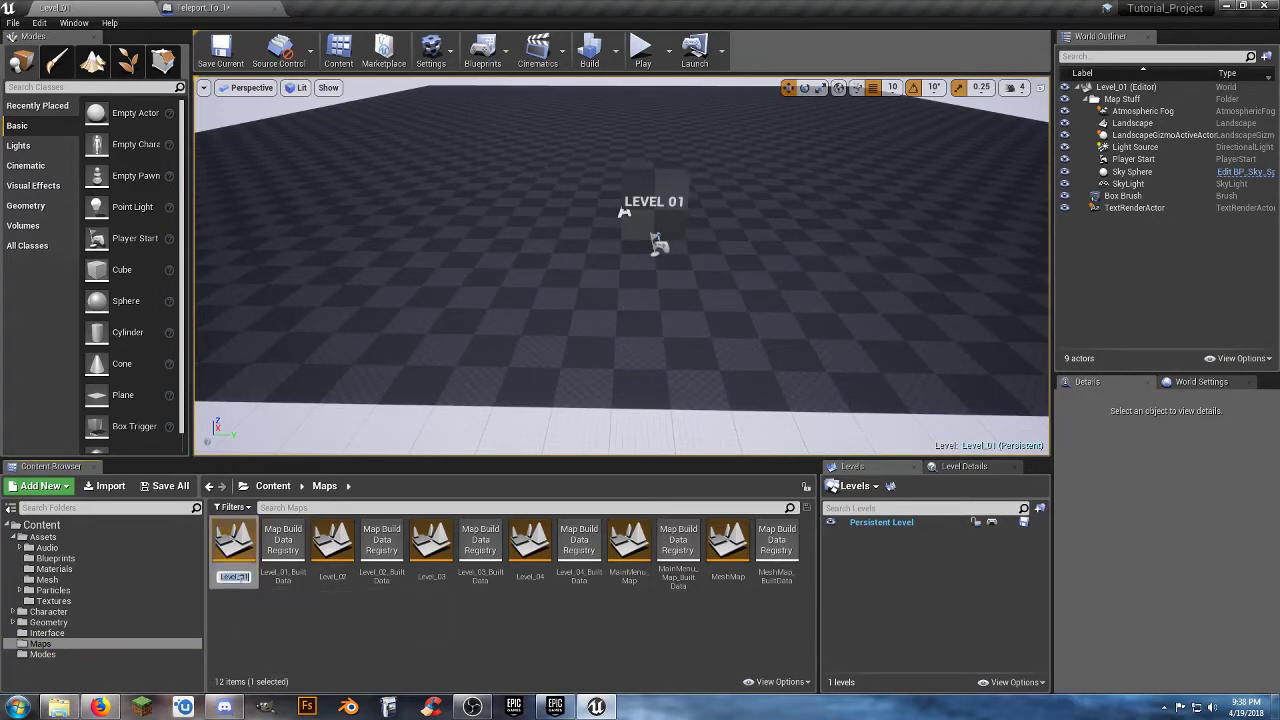
left_click(266, 611)
Set the Open Level node's Level Name in Teleport_To_1 to Level_01.
left_click(205, 7)
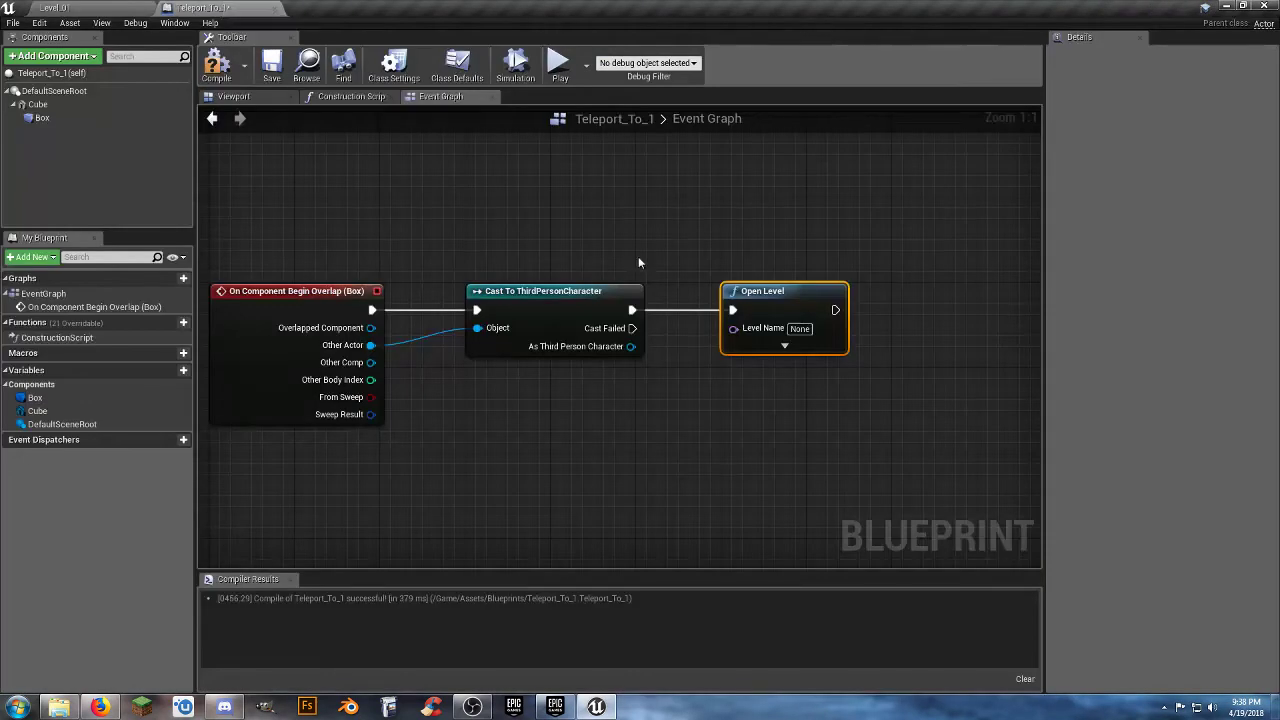
left_click(801, 328)
key("ctrl+v")
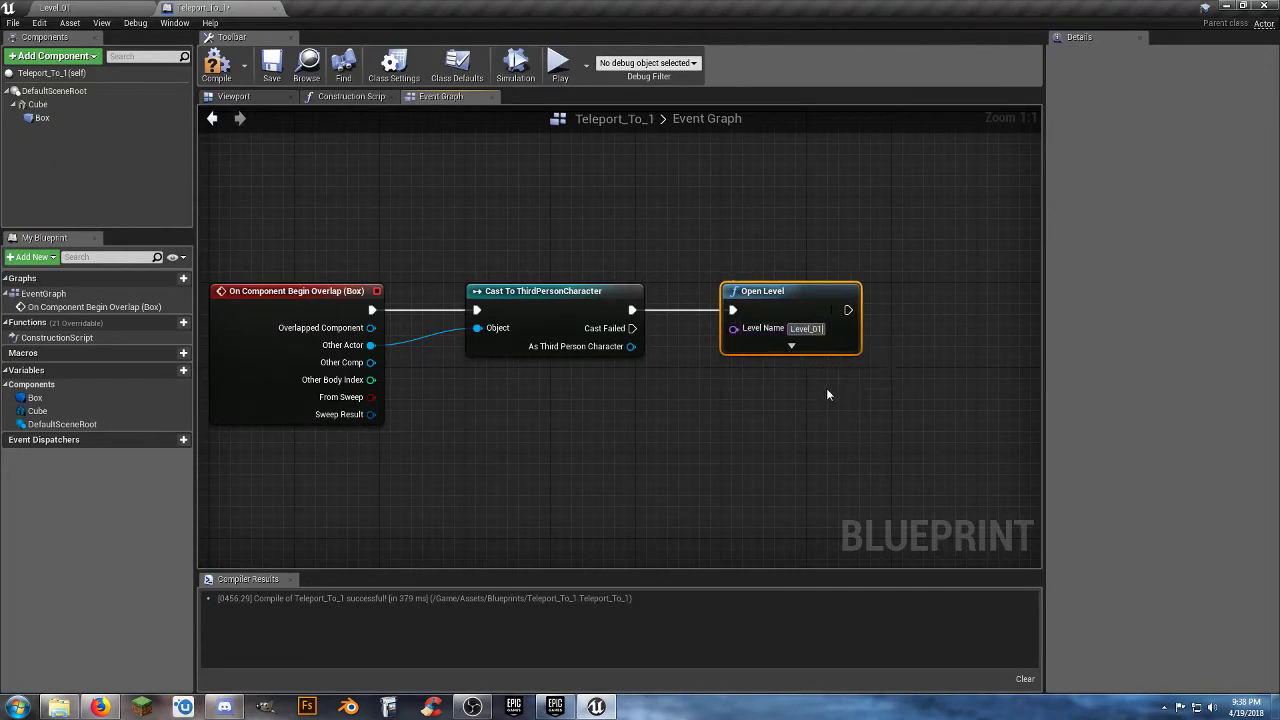
left_click(799, 404)
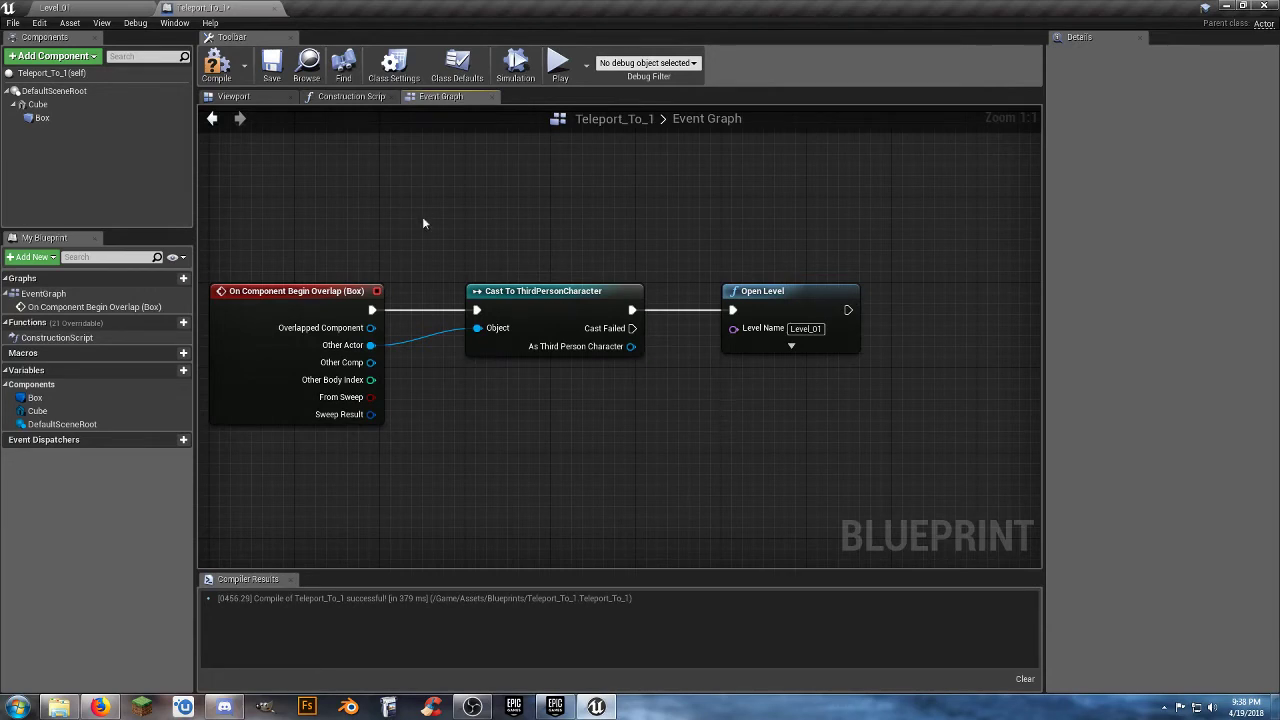
Compile and save the Teleport_To_1 blueprint and close its editor.
left_click(231, 77)
left_click(271, 62)
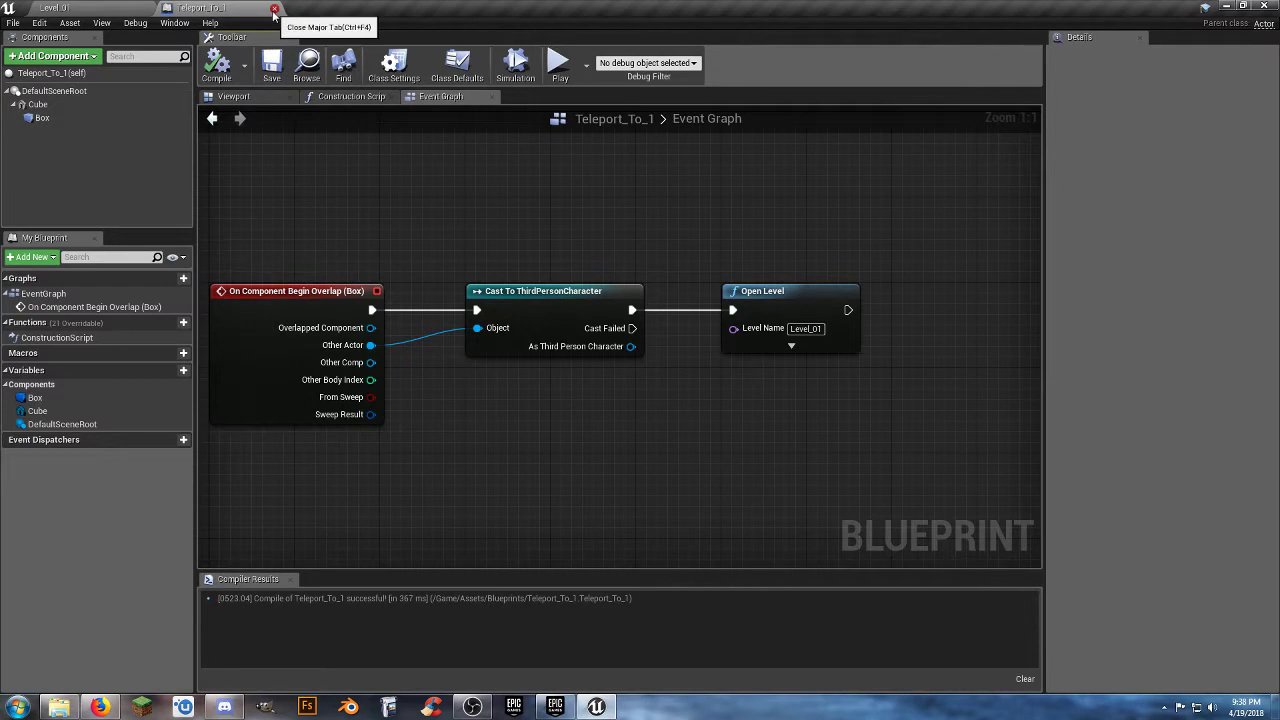
left_click(274, 9)
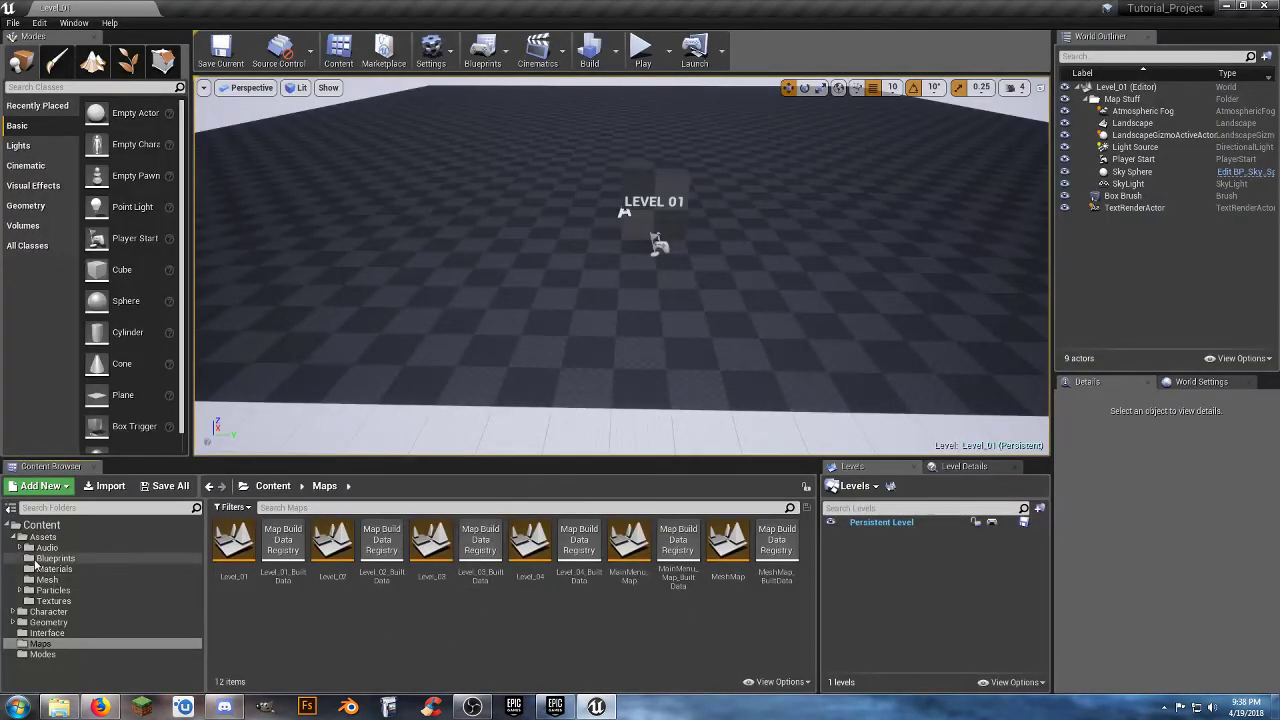
Duplicate the Teleport_To_1 blueprint in the Assets Blueprints folder.
left_click(45, 558)
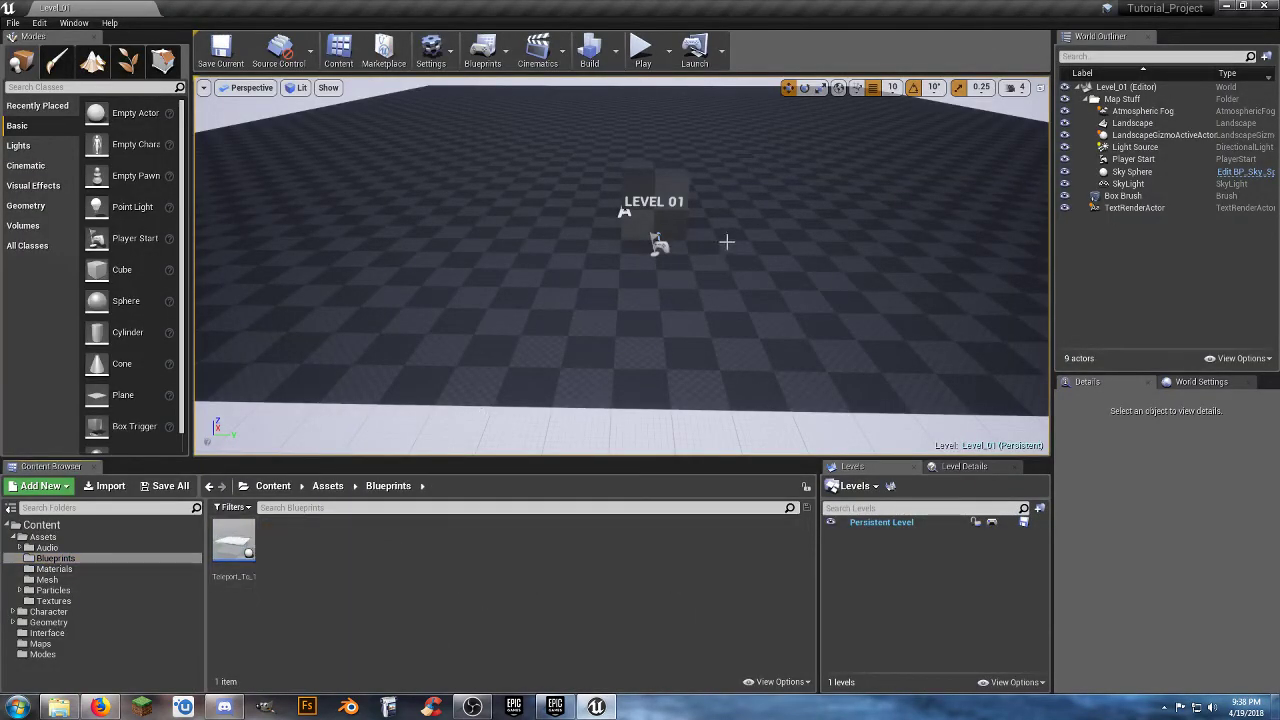
right_click(223, 545)
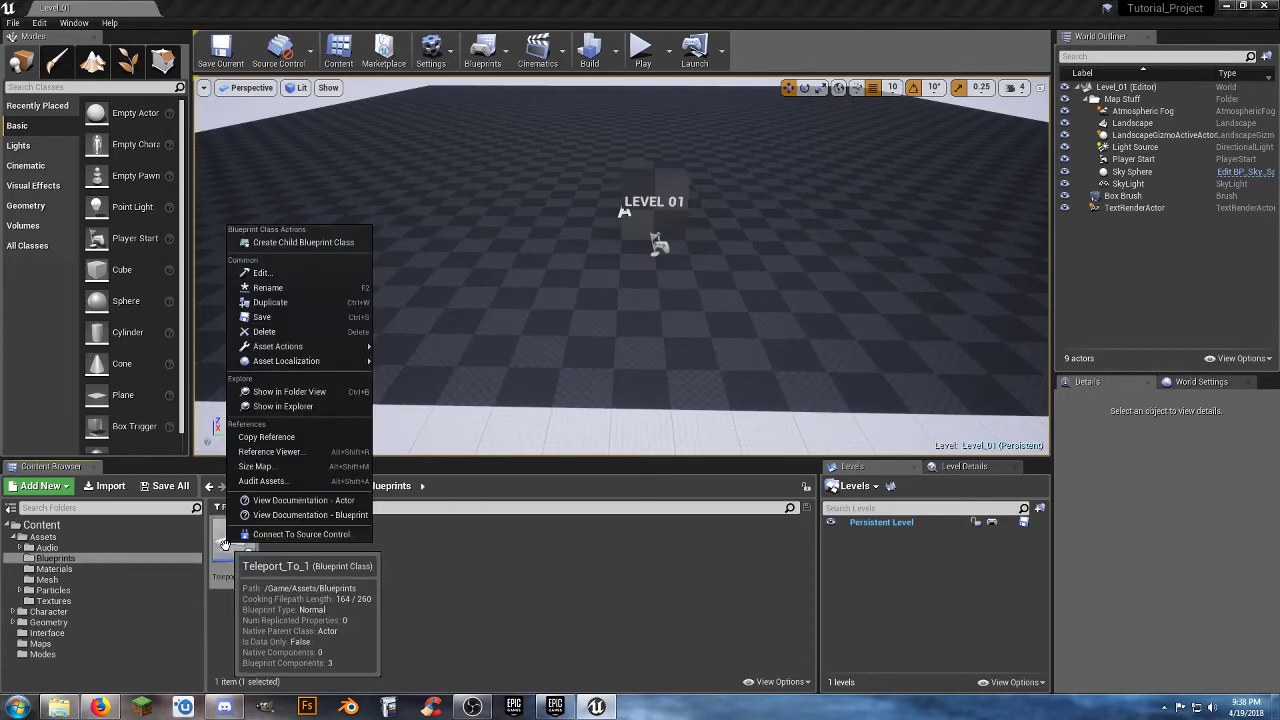
left_click(314, 302)
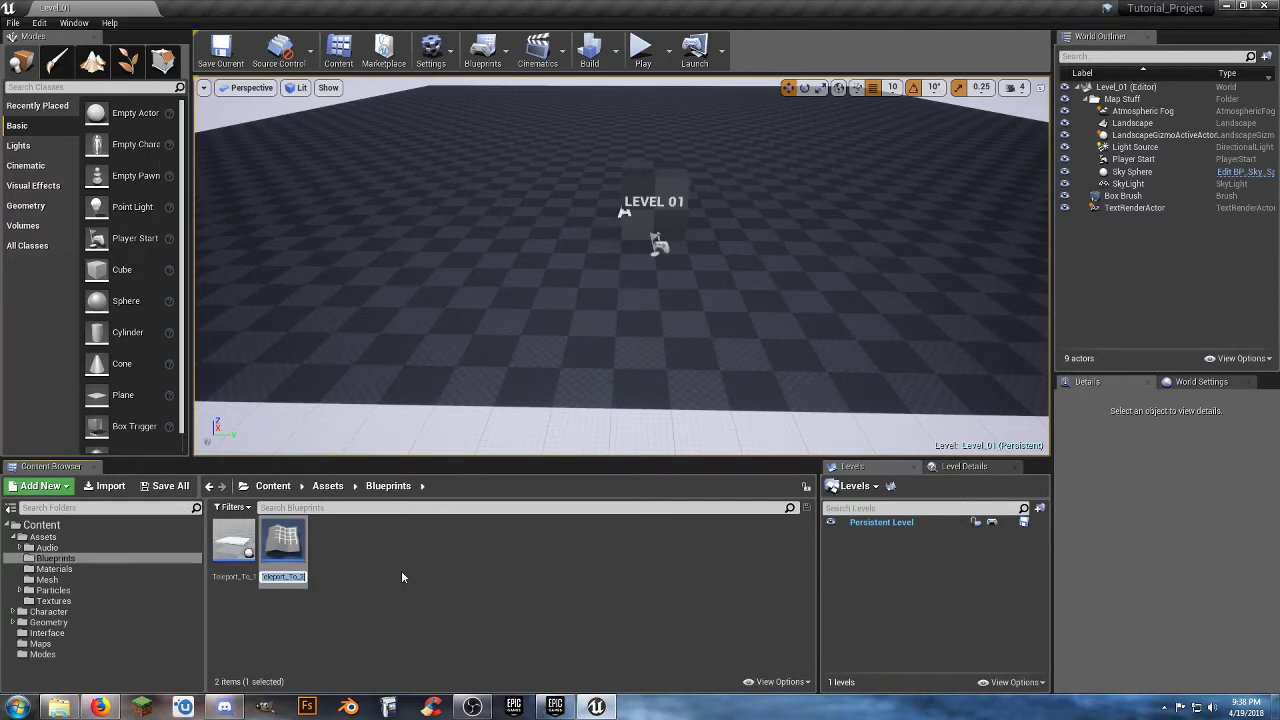
Name the duplicated blueprint Teleport_To_2 and set its Open Level node's Level Name to Level_02.
key("Return")
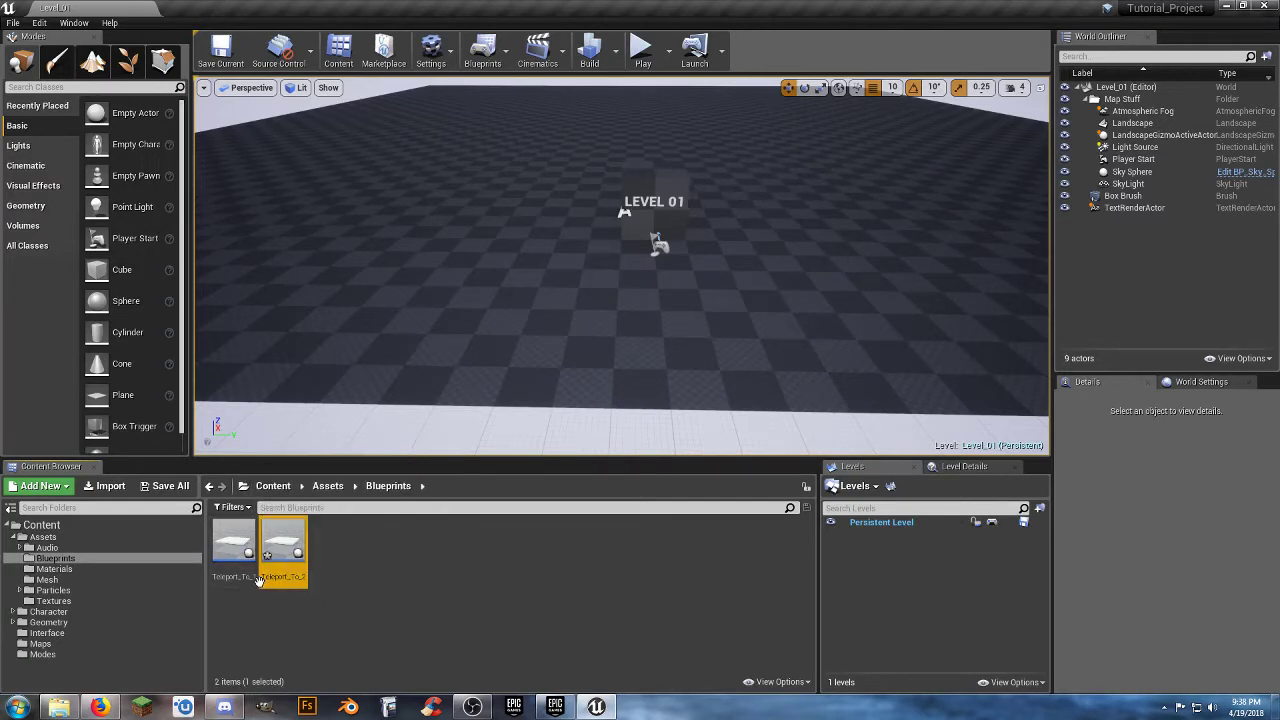
left_click(361, 588)
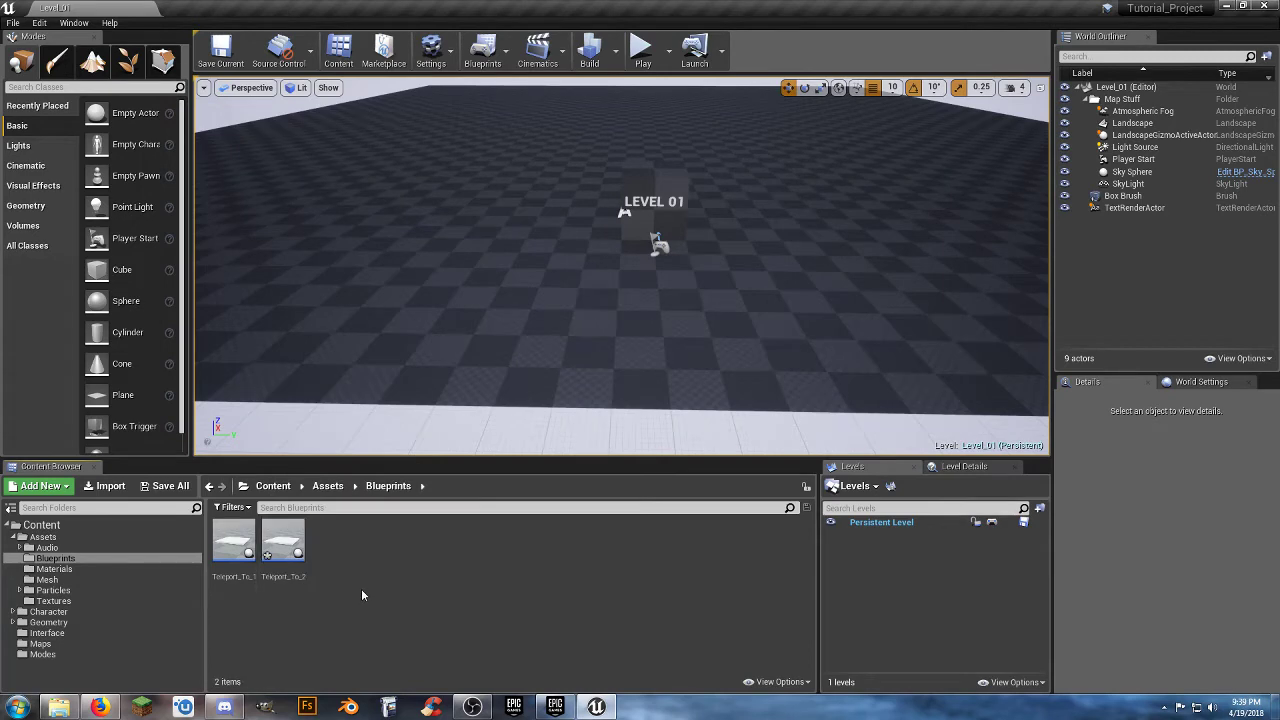
double_click(283, 545)
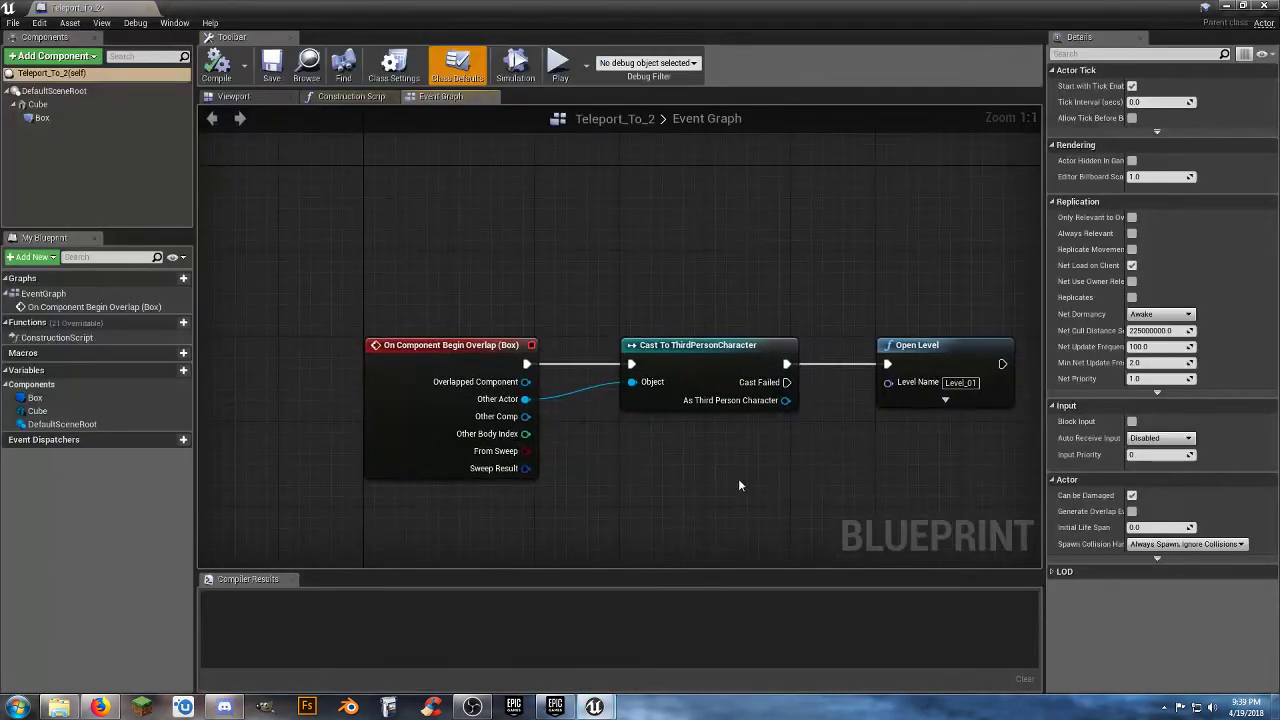
left_click(960, 382)
key("BackSpace")
type("2")
key("Return")
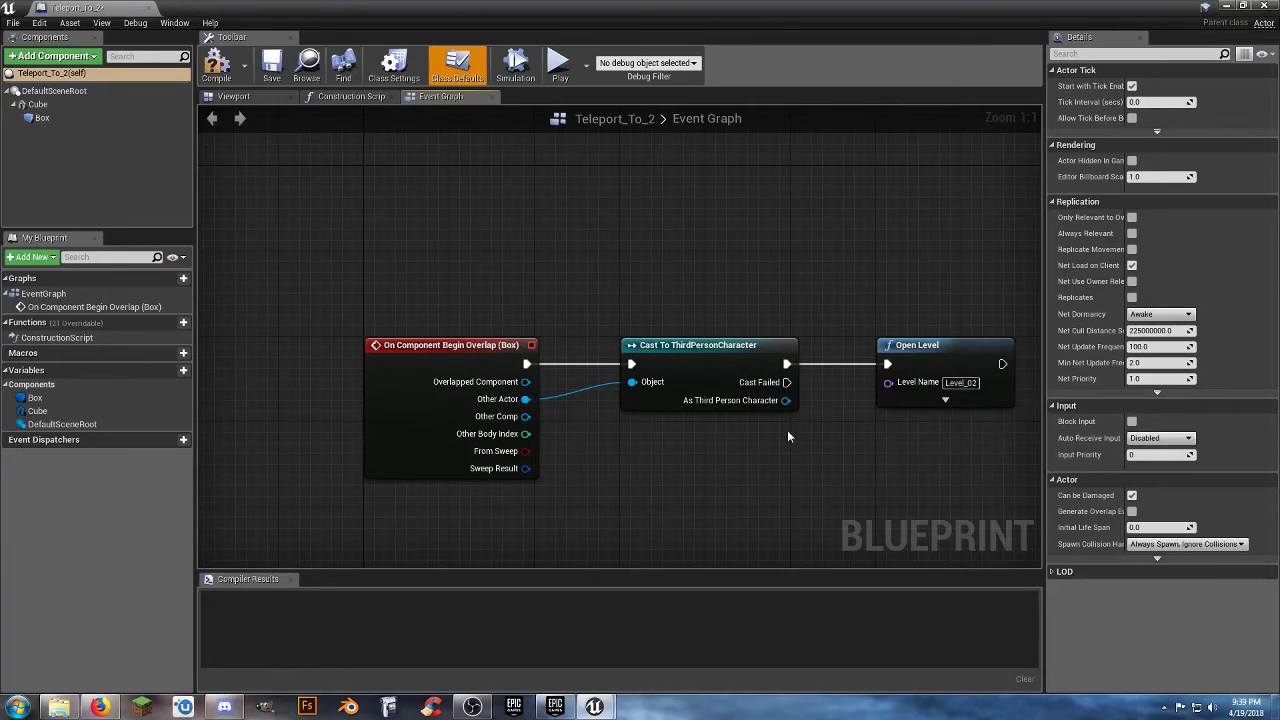
Compile the Teleport_To_2 blueprint and close its editor.
left_click(217, 64)
left_click(148, 8)
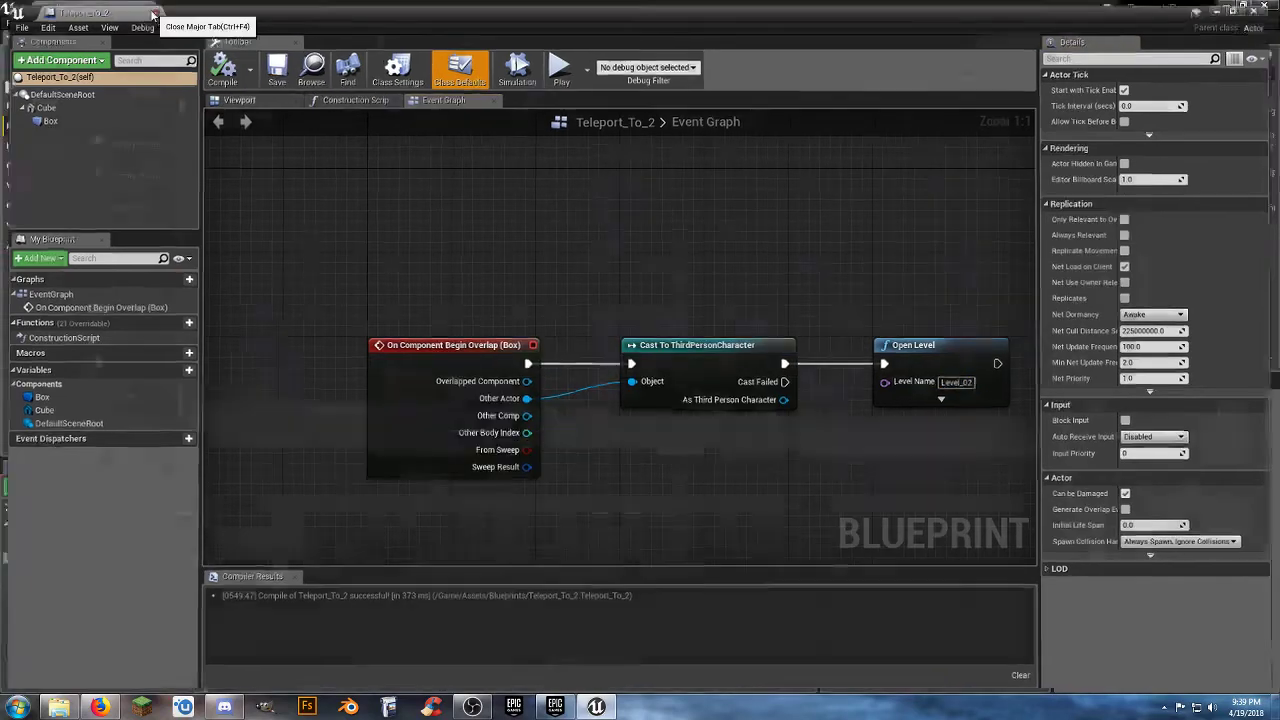
left_click(365, 563)
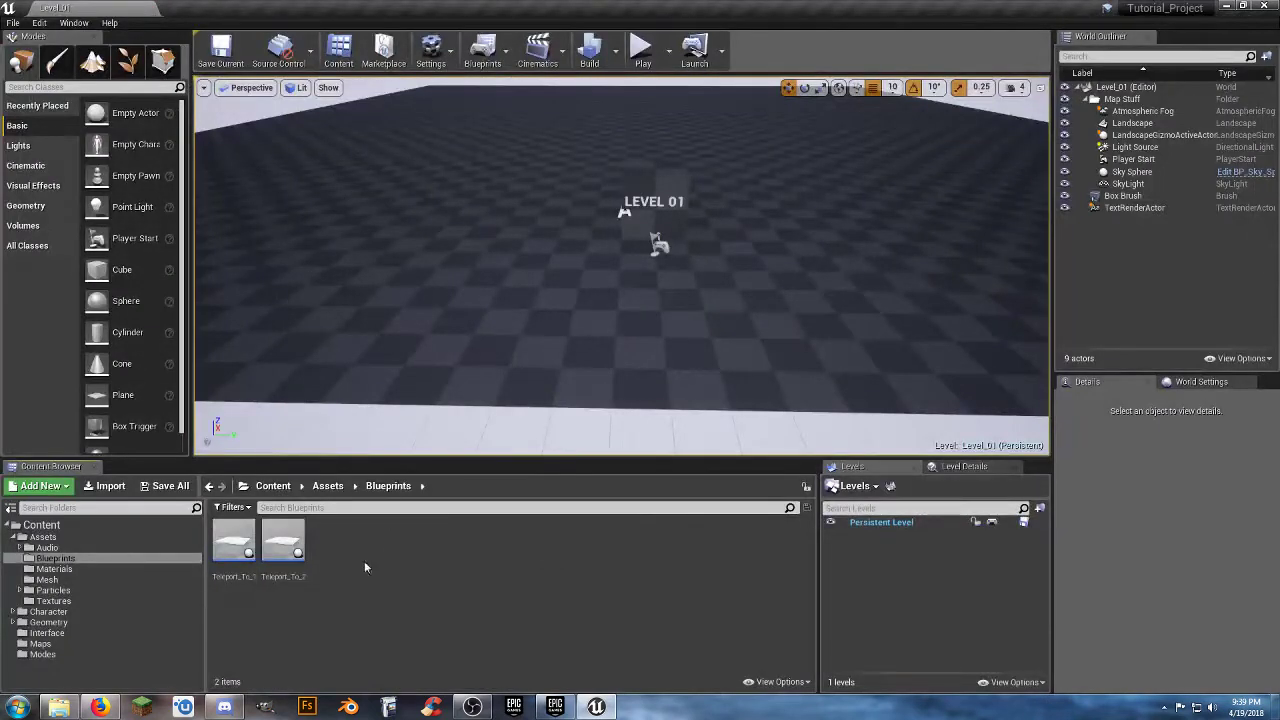
Duplicate the Teleport_To_2 blueprint as Teleport_To_3.
right_click(292, 543)
left_click(389, 302)
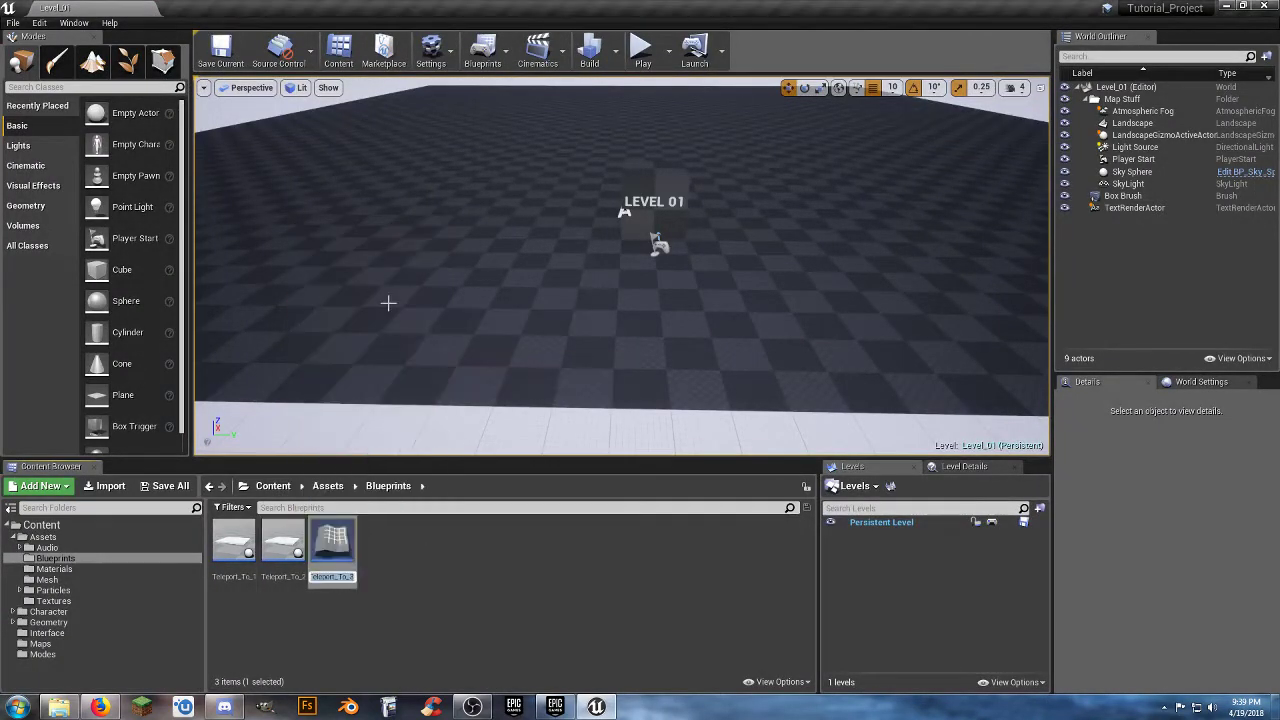
key("Return")
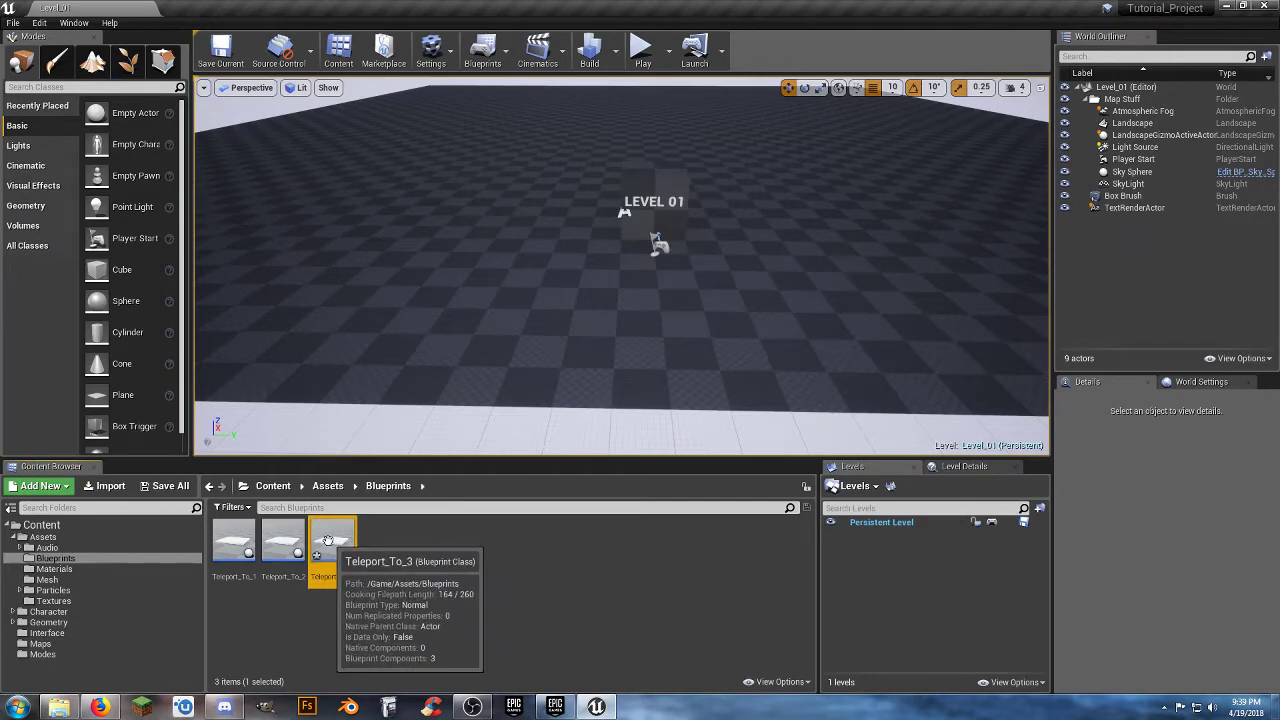
Set the Open Level node's Level Name in Teleport_To_3 to Level_03, compile the blueprint and close its editor.
double_click(333, 543)
left_click(962, 384)
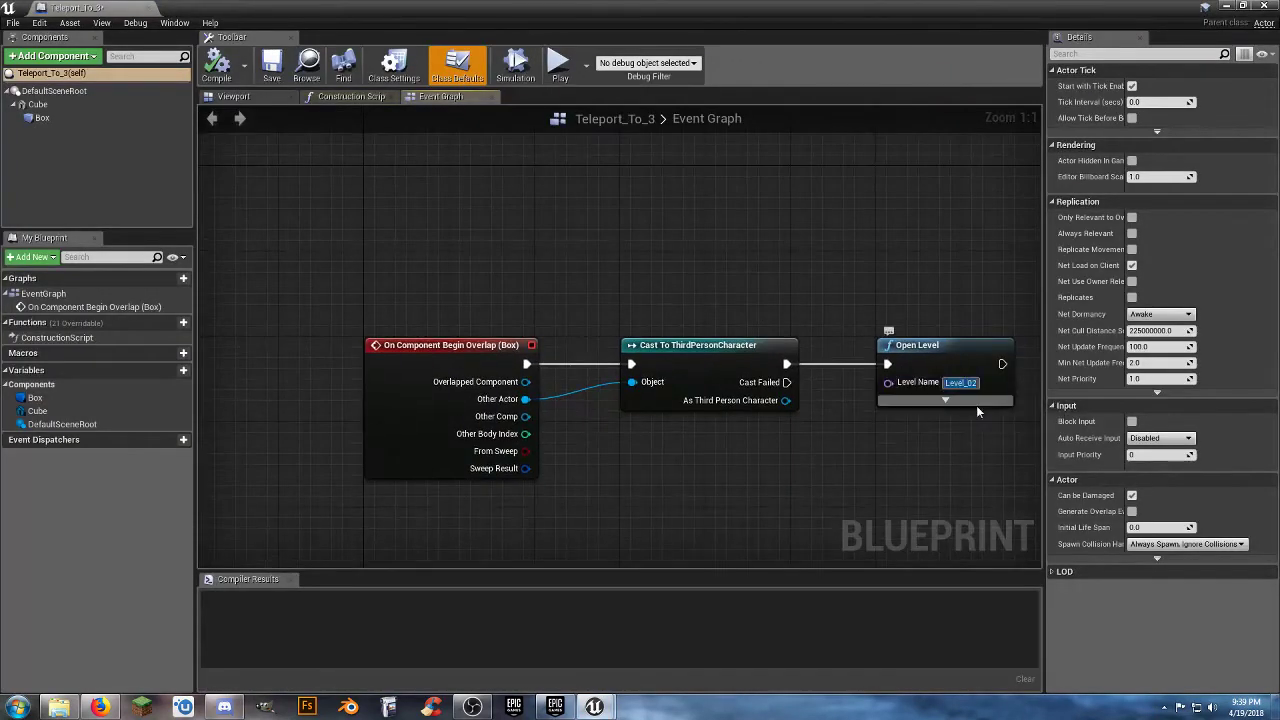
type("Level_03")
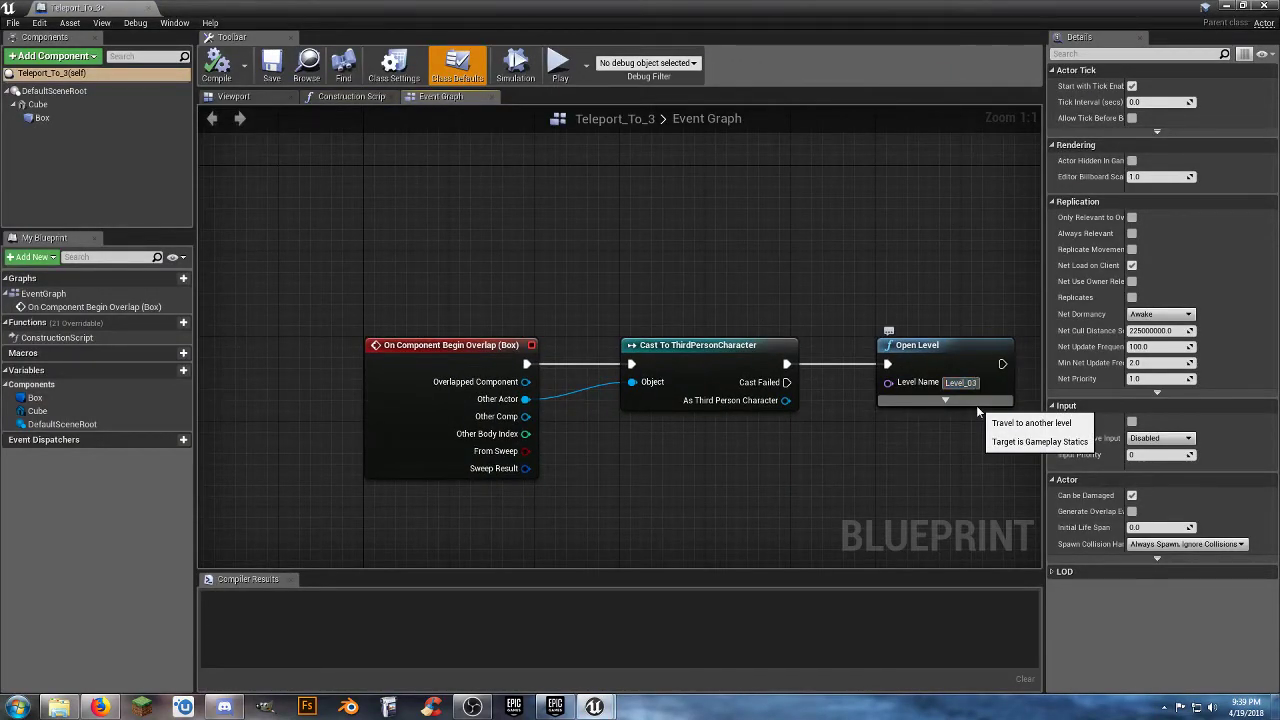
left_click(878, 475)
left_click(217, 66)
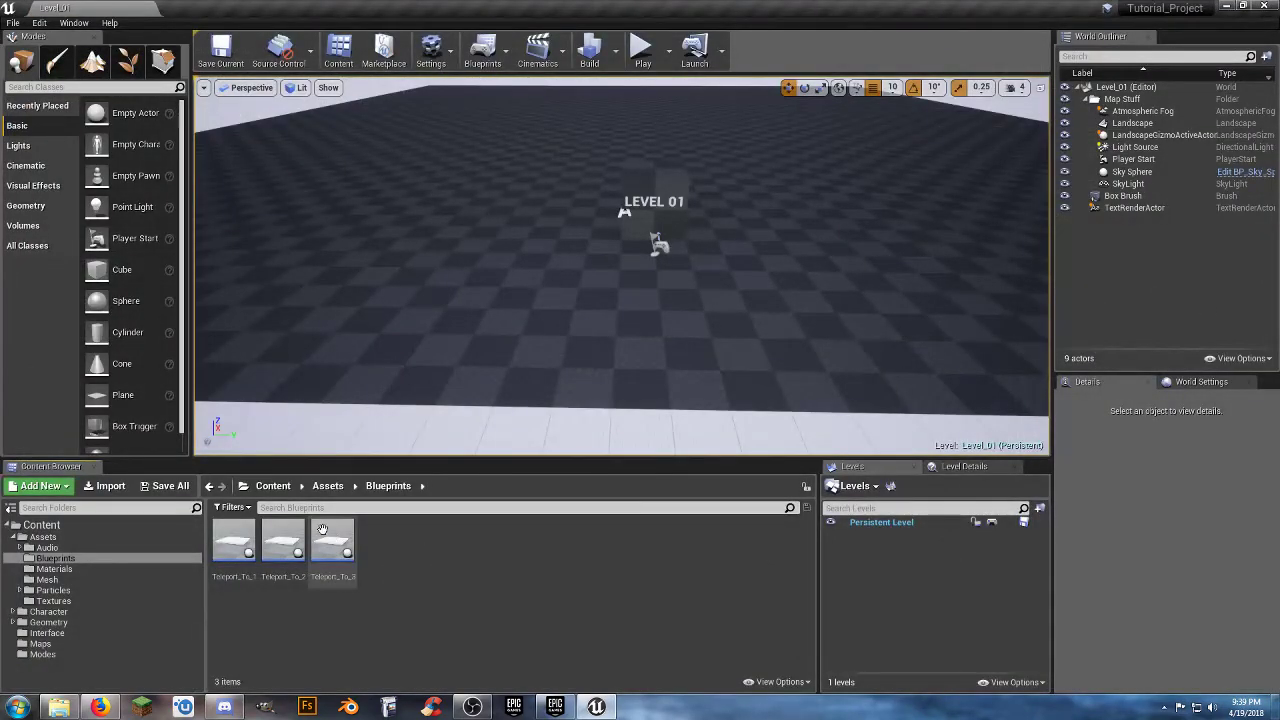
Duplicate the Teleport_To_3 blueprint as Teleport_To_4.
right_click(322, 529)
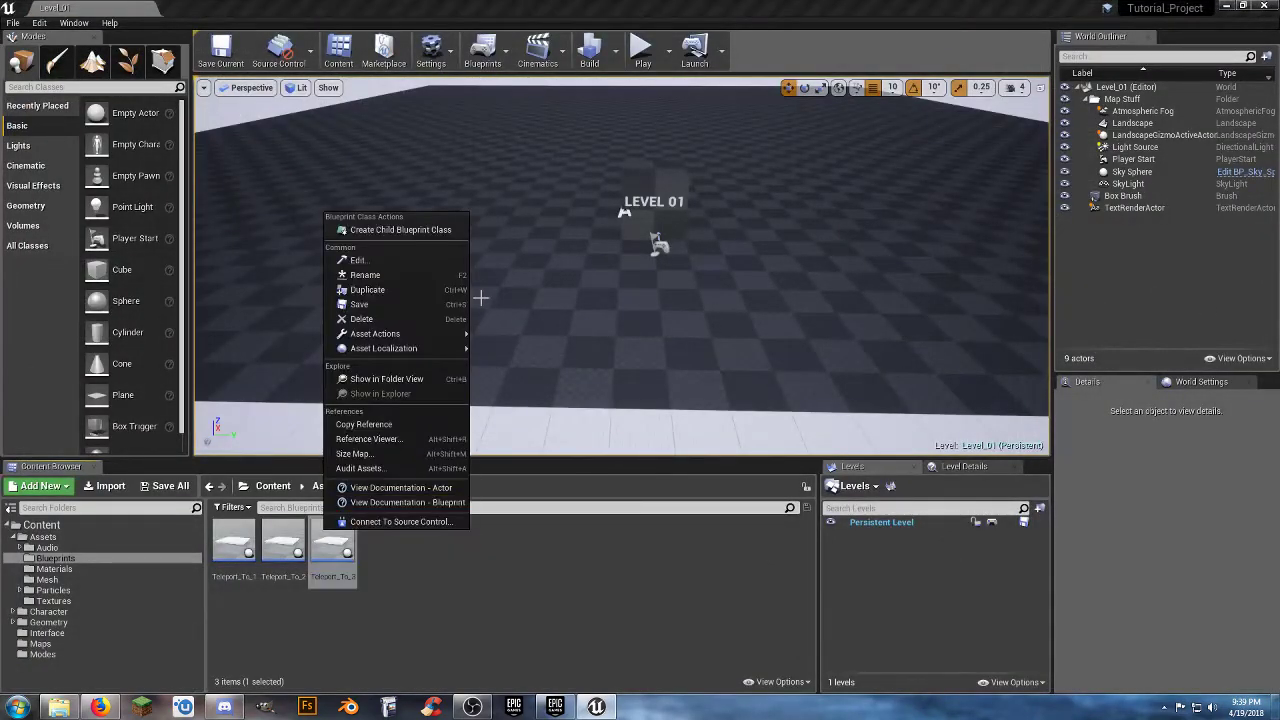
mouse_move(444, 340)
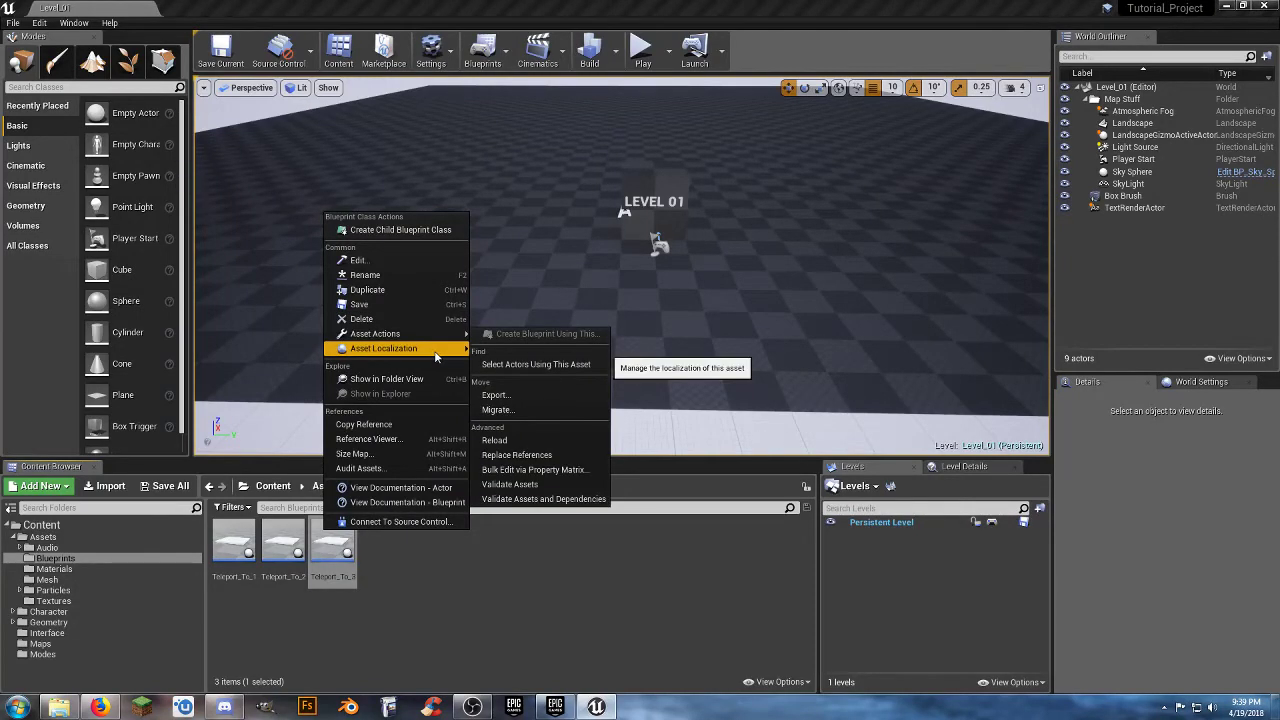
left_click(453, 290)
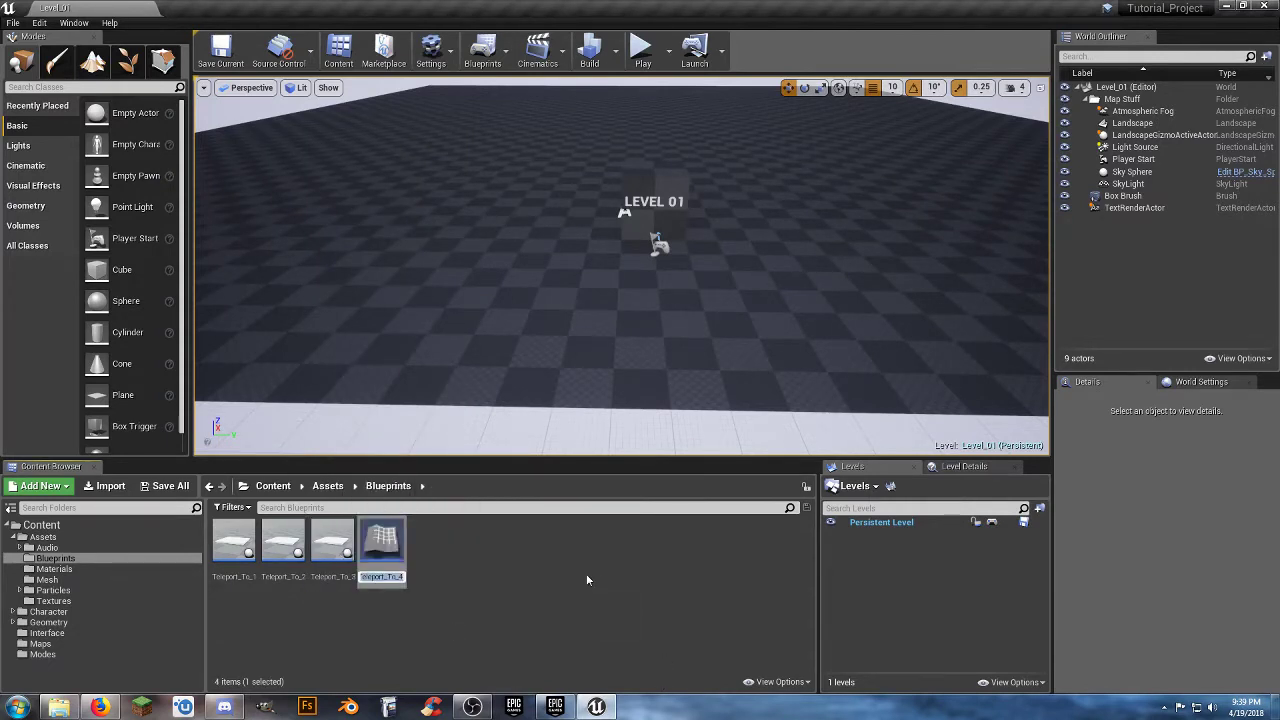
key("Return")
Set the Open Level node's Level Name in Teleport_To_4 to Level_04.
double_click(395, 547)
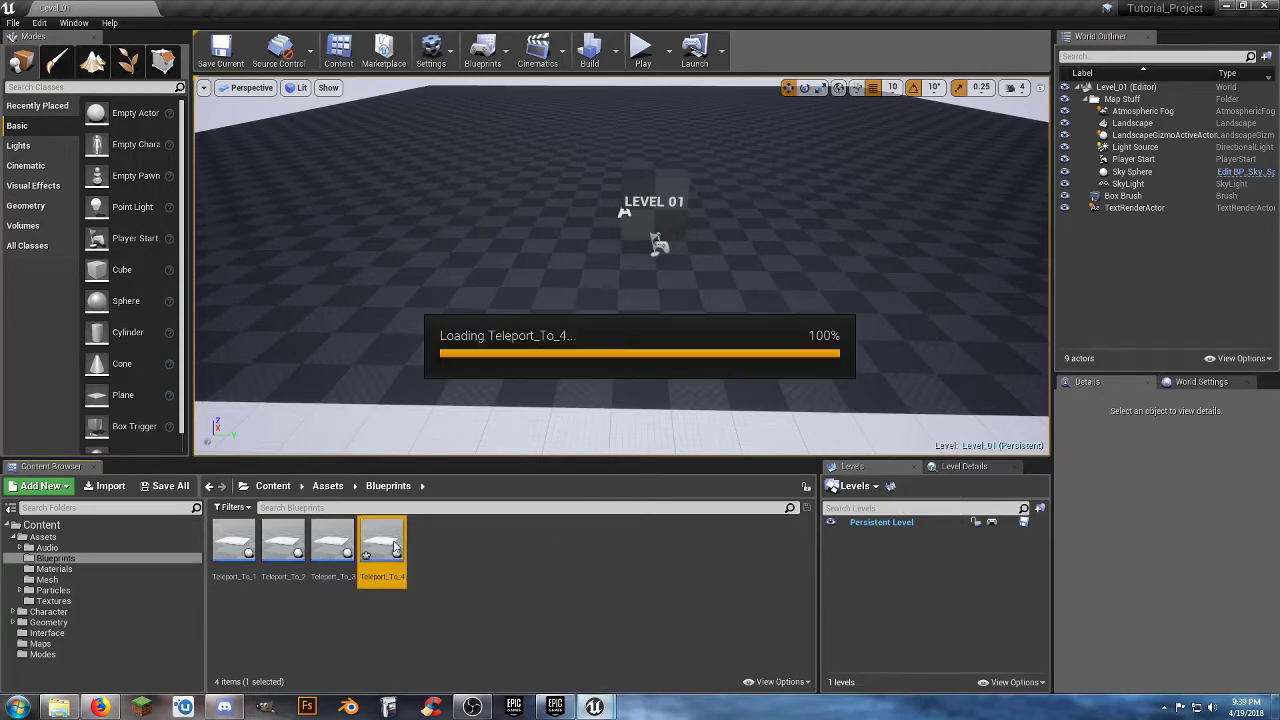
left_click(960, 382)
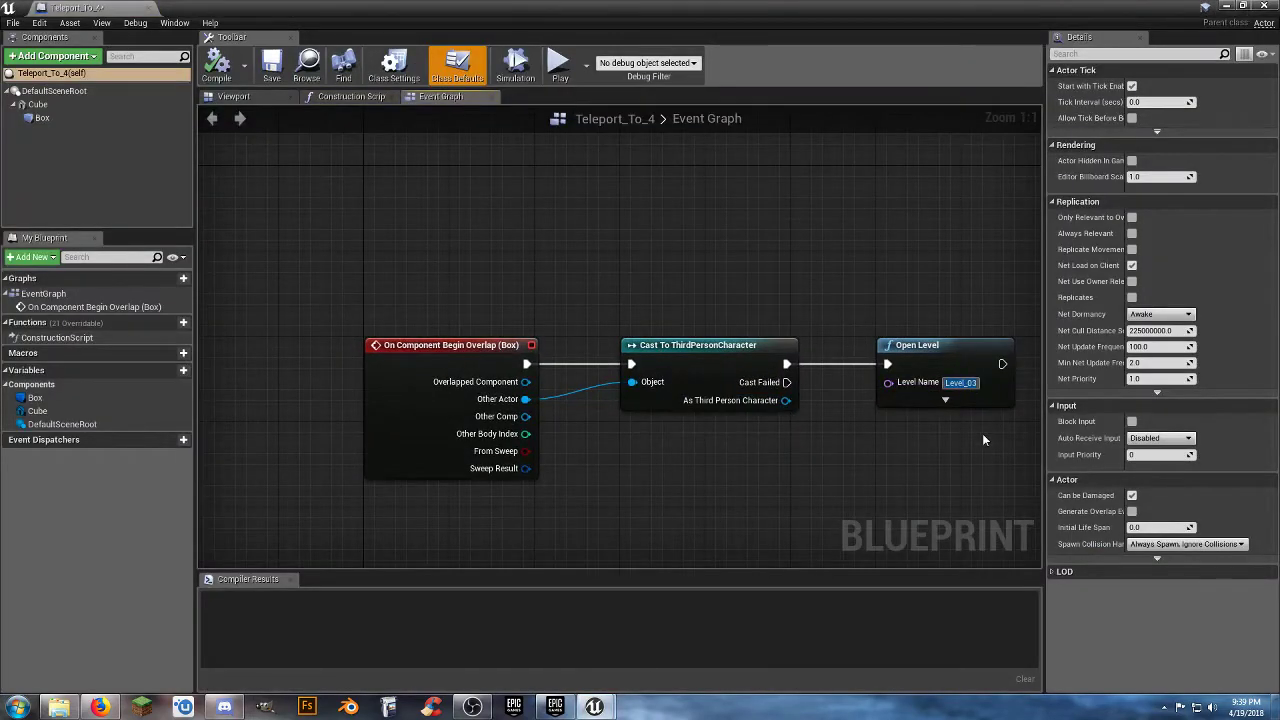
key("BackSpace")
type("4")
left_click(978, 438)
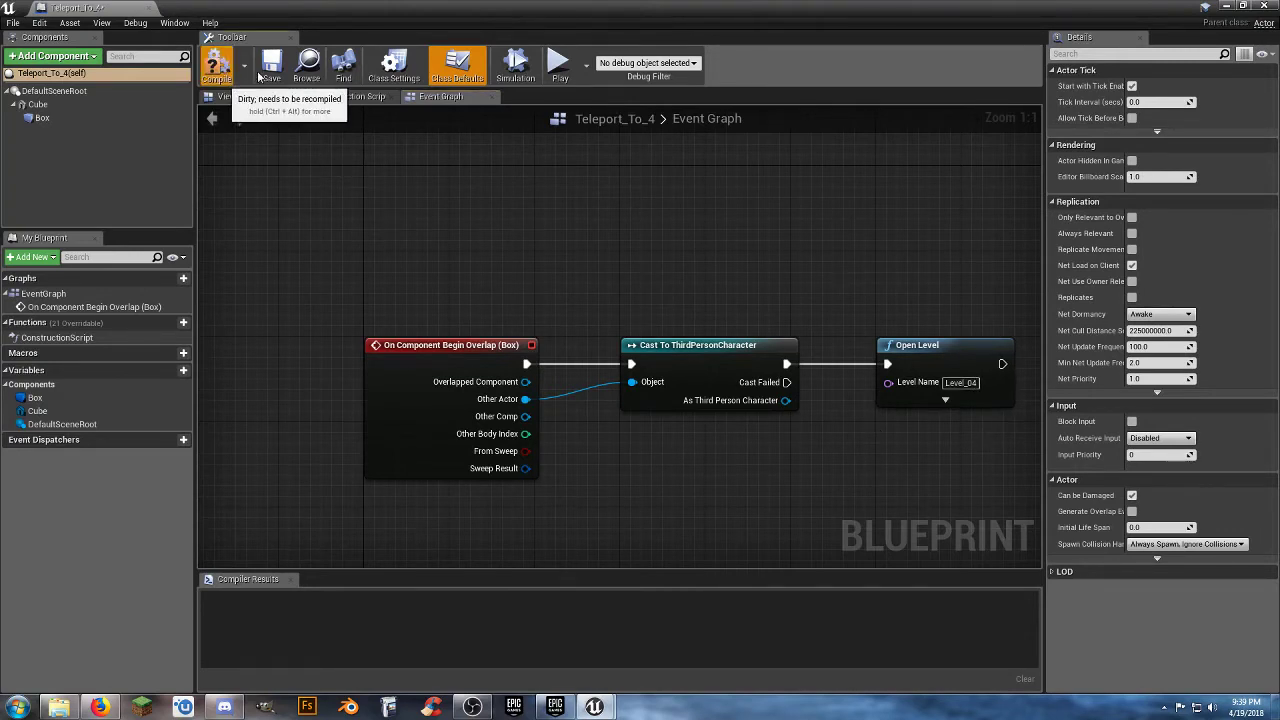
Compile and save the Teleport_To_4 blueprint and close its editor.
left_click(217, 66)
left_click(271, 66)
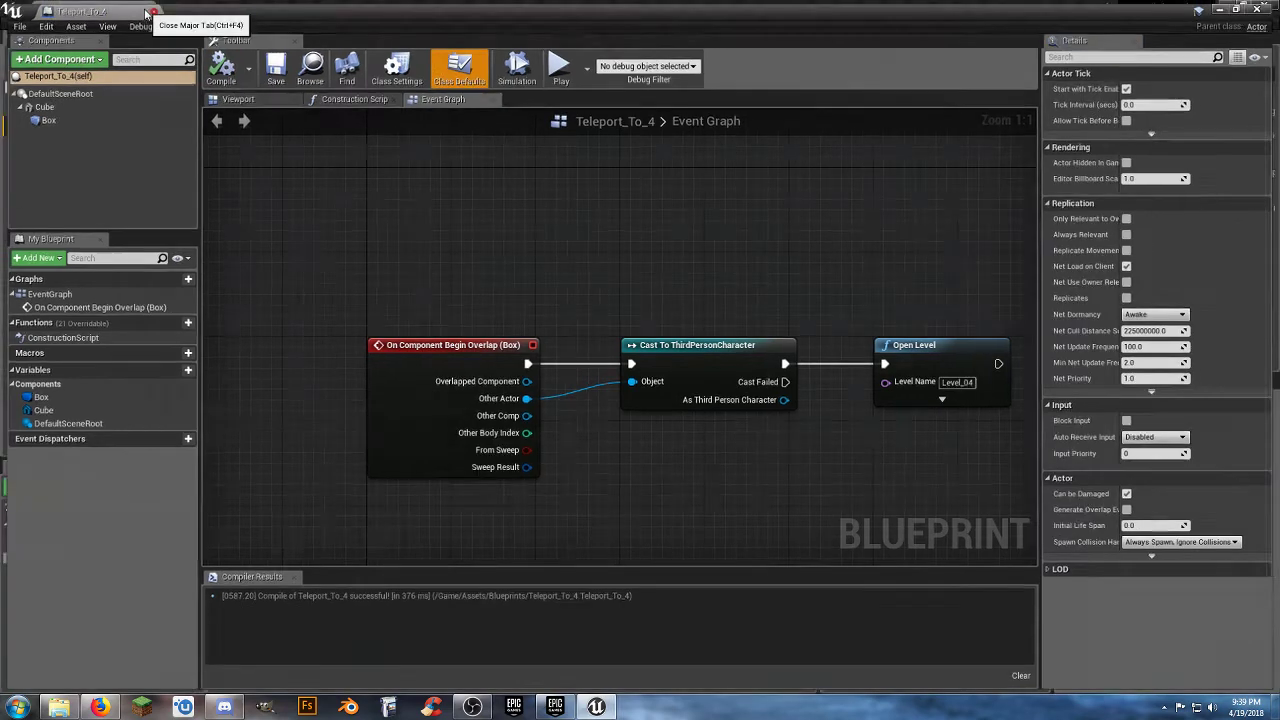
left_click(143, 9)
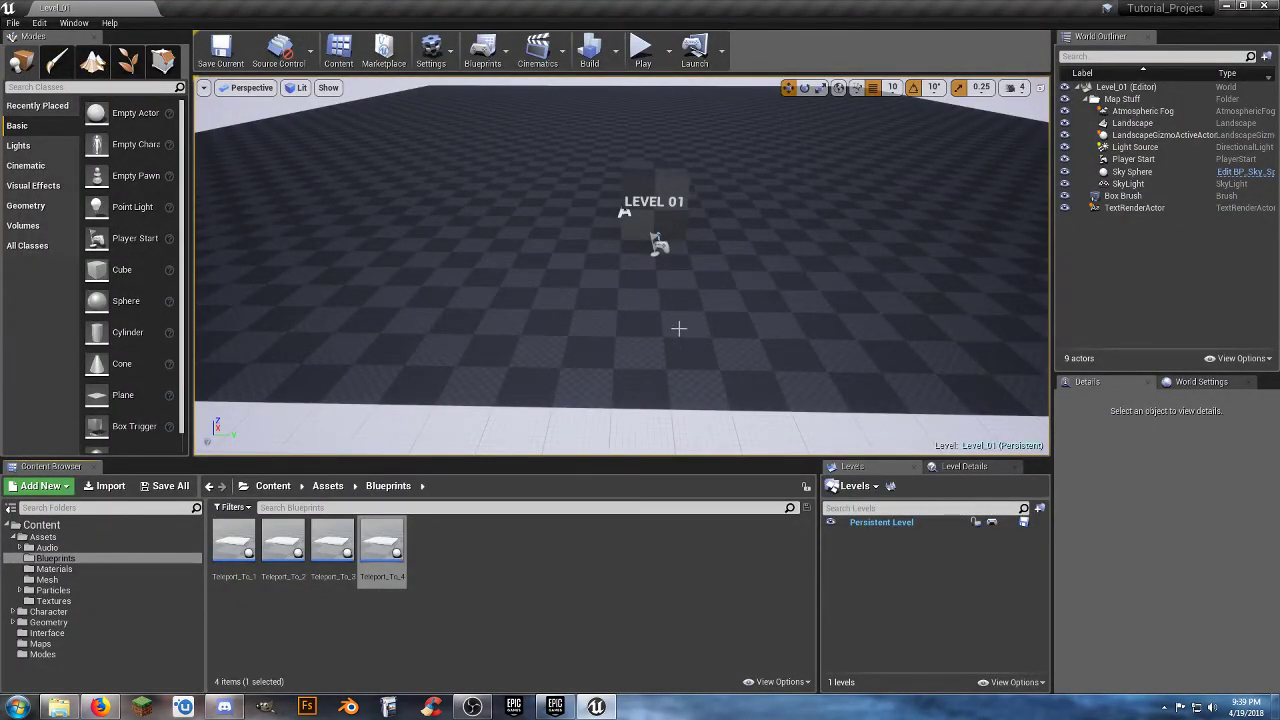
Place a Teleport_To_2 pad on the Level_01 floor, on the far side of the box from the Player Start.
key("w")
right_click_drag(663, 345, 606, 382)
key("s")
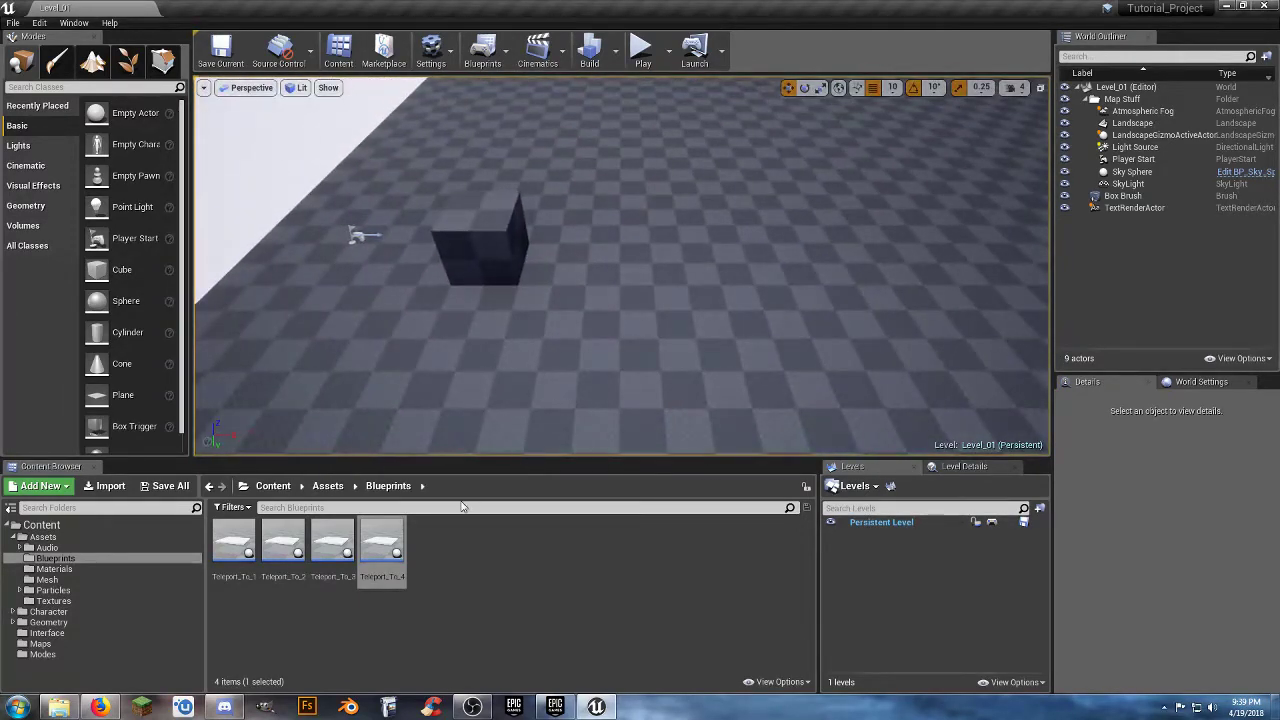
left_click_drag(283, 545, 625, 259)
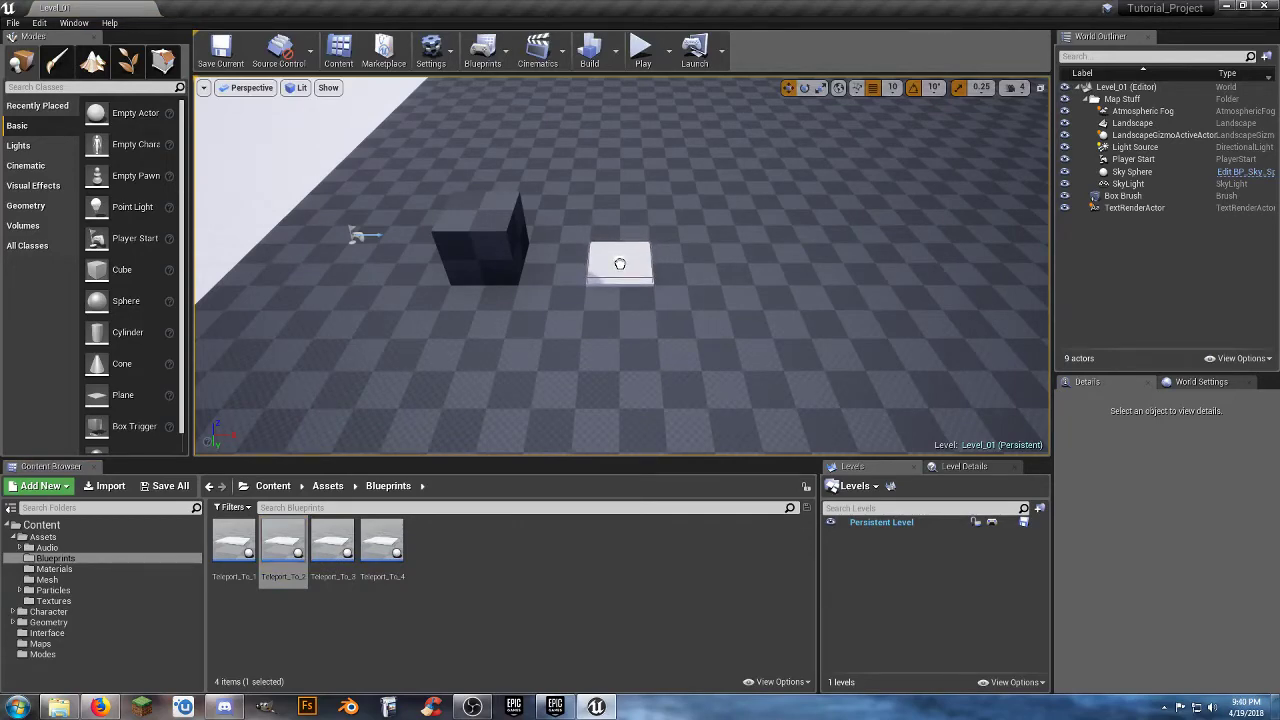
left_click_drag(620, 262, 620, 264)
Move the Teleport_To_2 pad along the X axis to the floor's far edge, at X 3100.
right_click_drag(620, 264, 529, 289)
key("s")
left_click_drag(510, 280, 1035, 285)
mouse_move(837, 394)
right_mouse_down()
mouse_move(880, 390)
mouse_move(842, 398)
right_mouse_up()
key("d")
left_click_drag(470, 321, 750, 327)
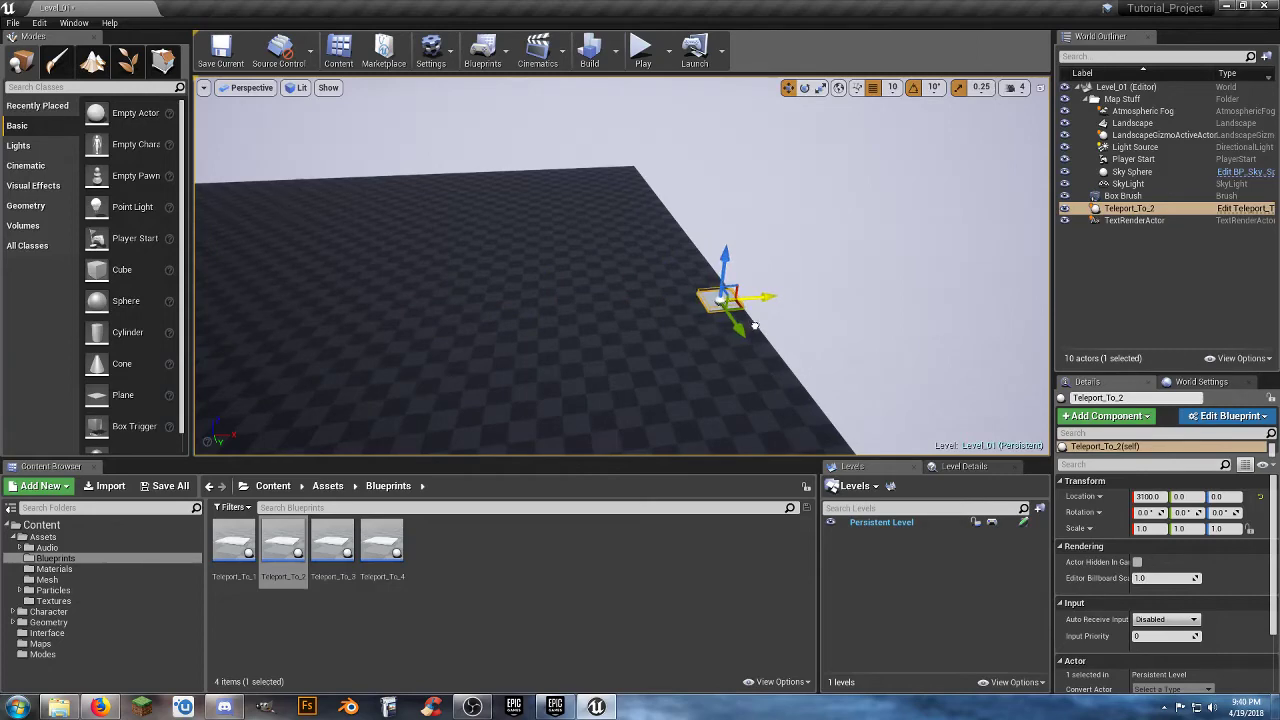
key("d")
right_click_drag(747, 365, 714, 390)
key("w")
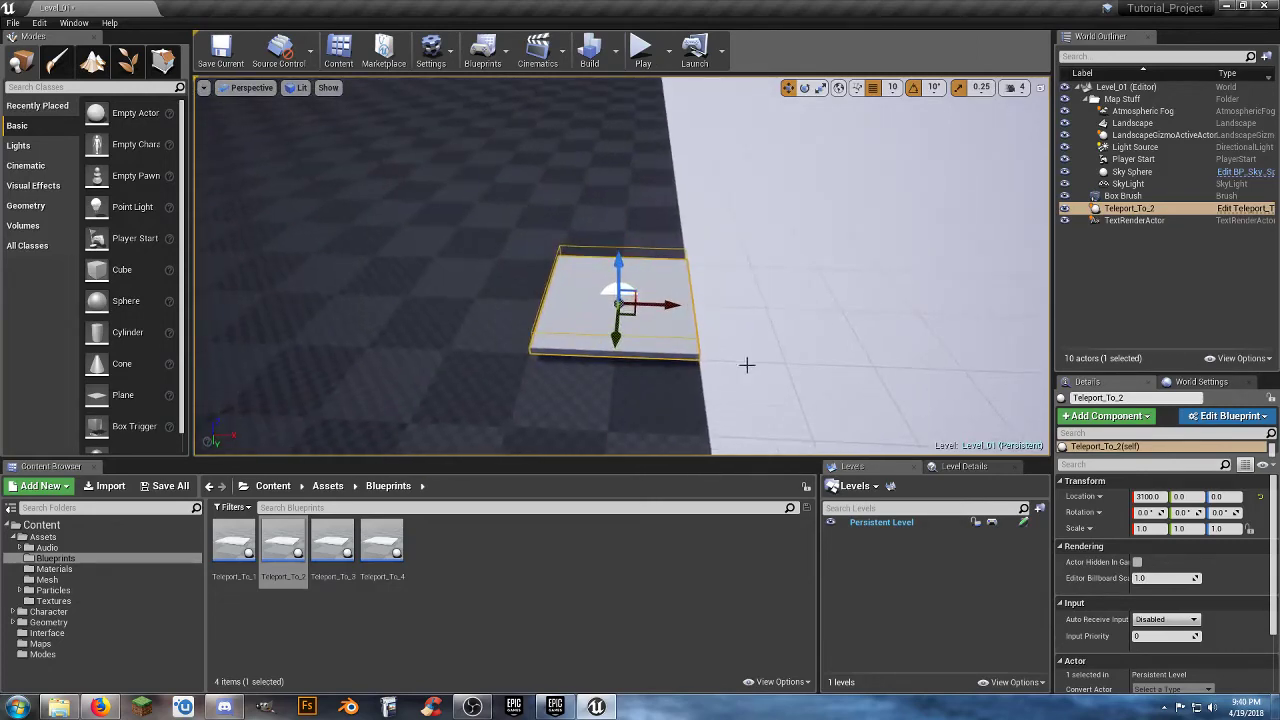
key("s")
mouse_move(607, 389)
right_mouse_down()
mouse_move(622, 379)
mouse_move(592, 386)
right_mouse_up()
key("a")
Save the modified Level_01 map and open the Level_02 map from the Maps folder.
left_click(185, 497)
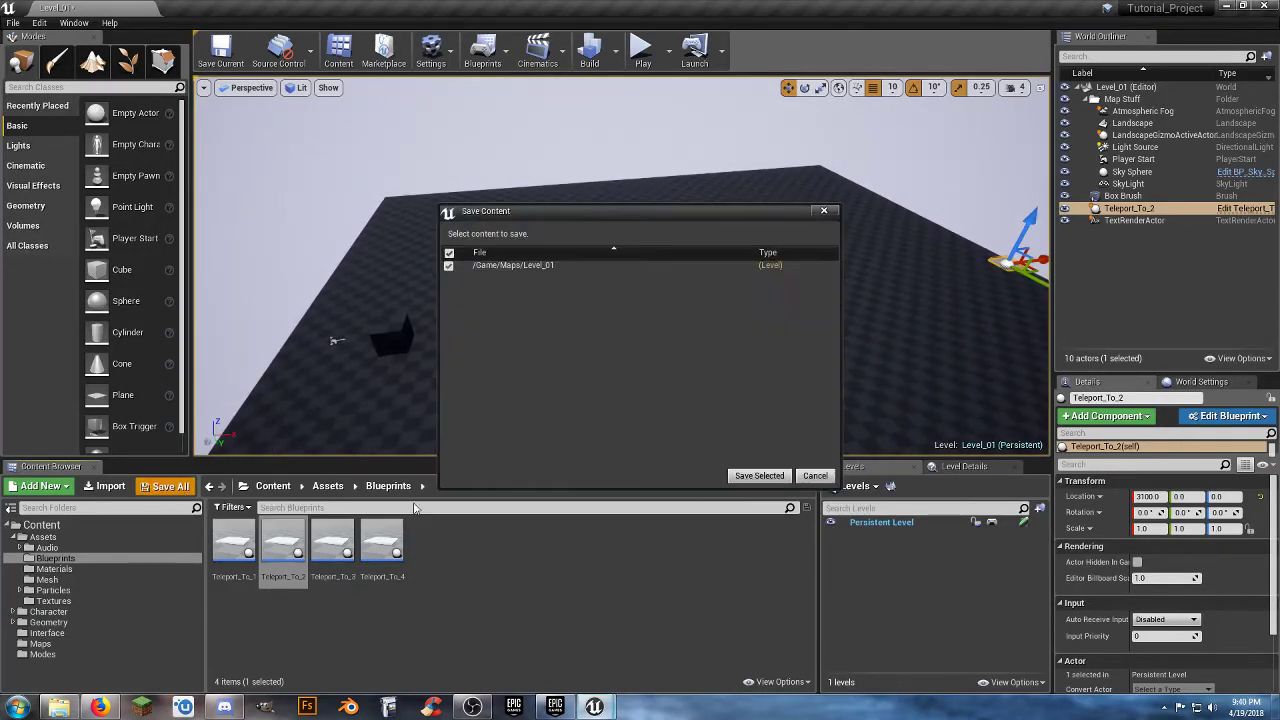
left_click(759, 476)
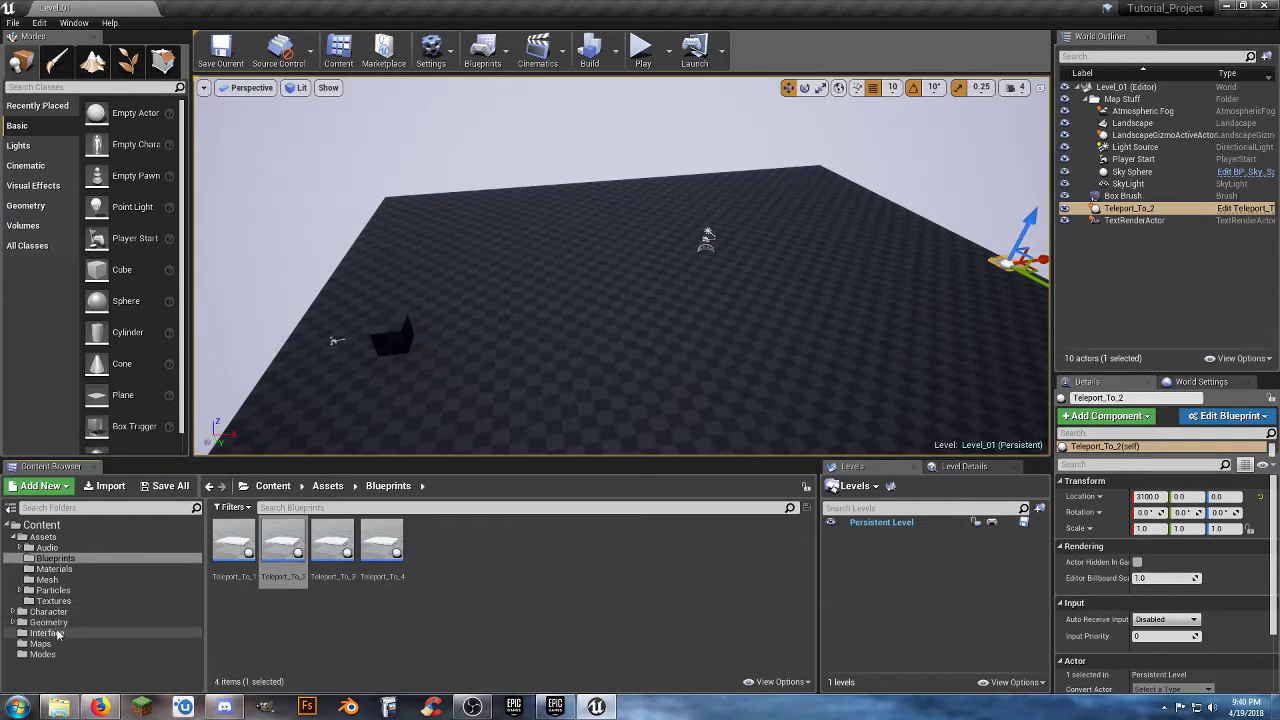
left_click(47, 633)
left_click(42, 644)
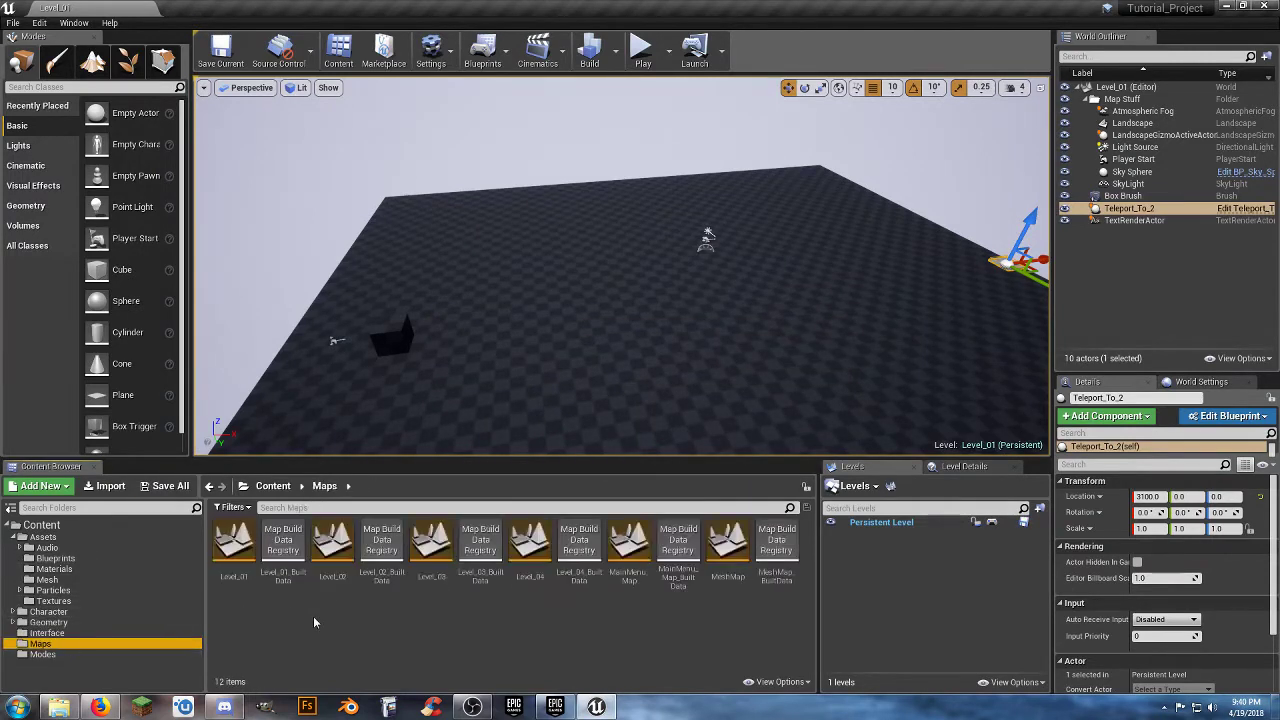
double_click(335, 552)
Place a Teleport_To_1 pad in Level_02 and move it to the floor edge behind the Player Start, at X -3000.
right_click_drag(424, 384, 472, 318)
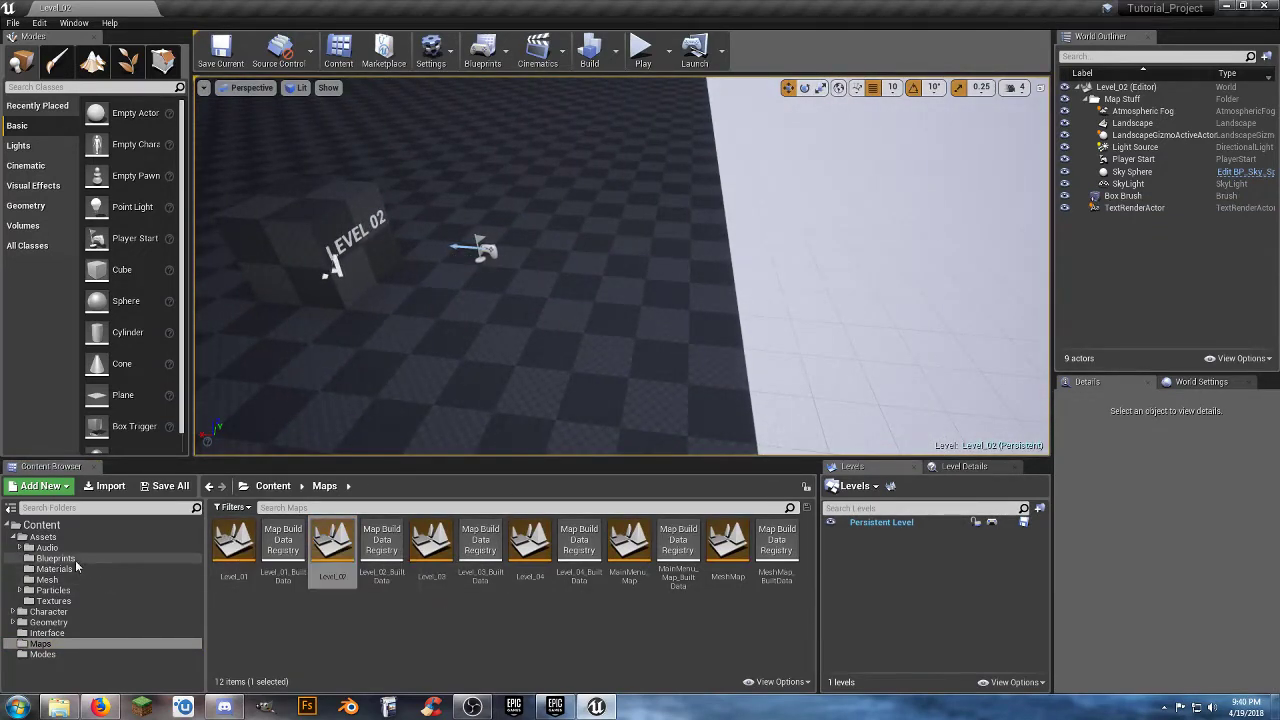
left_click(55, 558)
left_click_drag(233, 545, 640, 304)
right_click_drag(737, 308, 468, 312)
left_click_drag(779, 261, 731, 272)
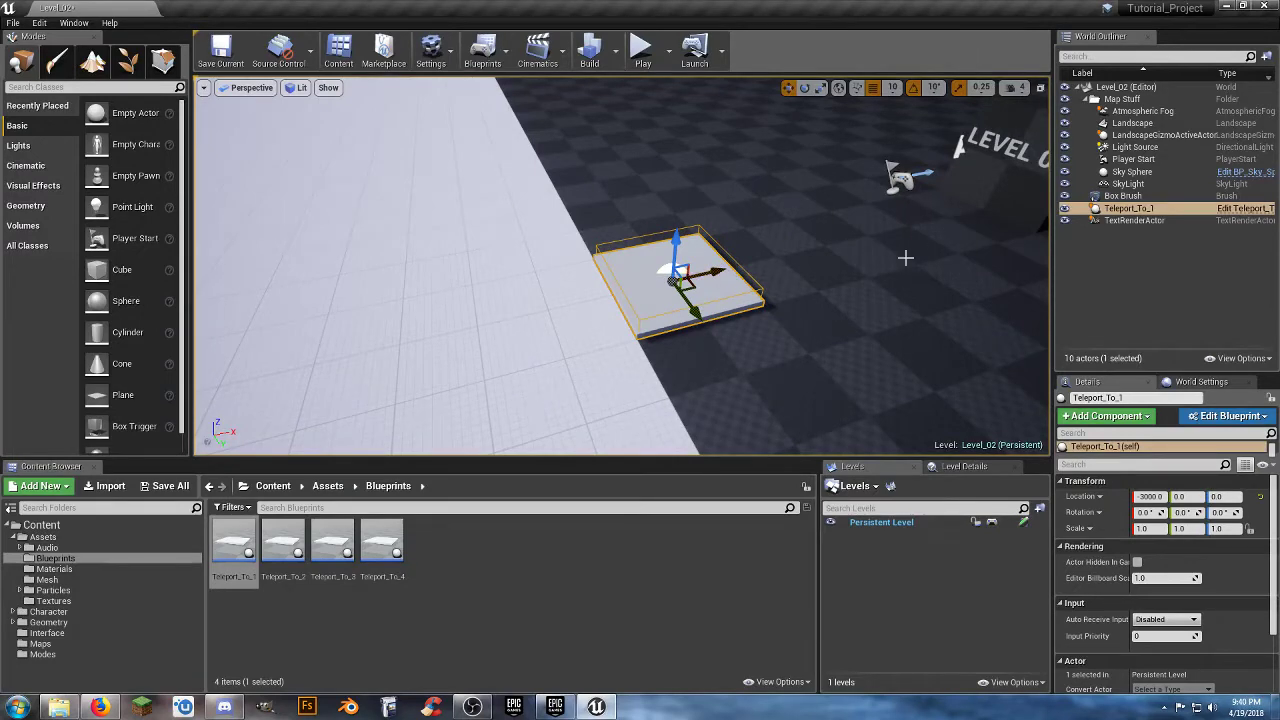
right_click_drag(905, 258, 725, 266)
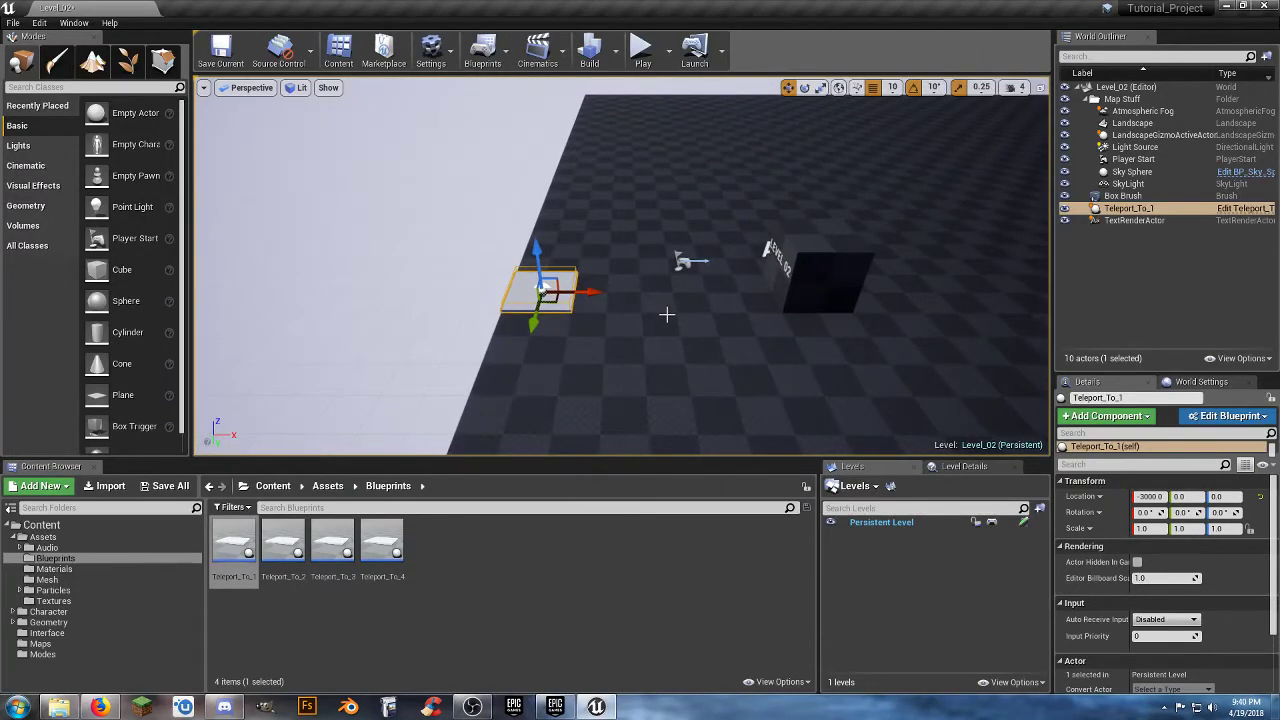
right_click_drag(666, 314, 630, 300)
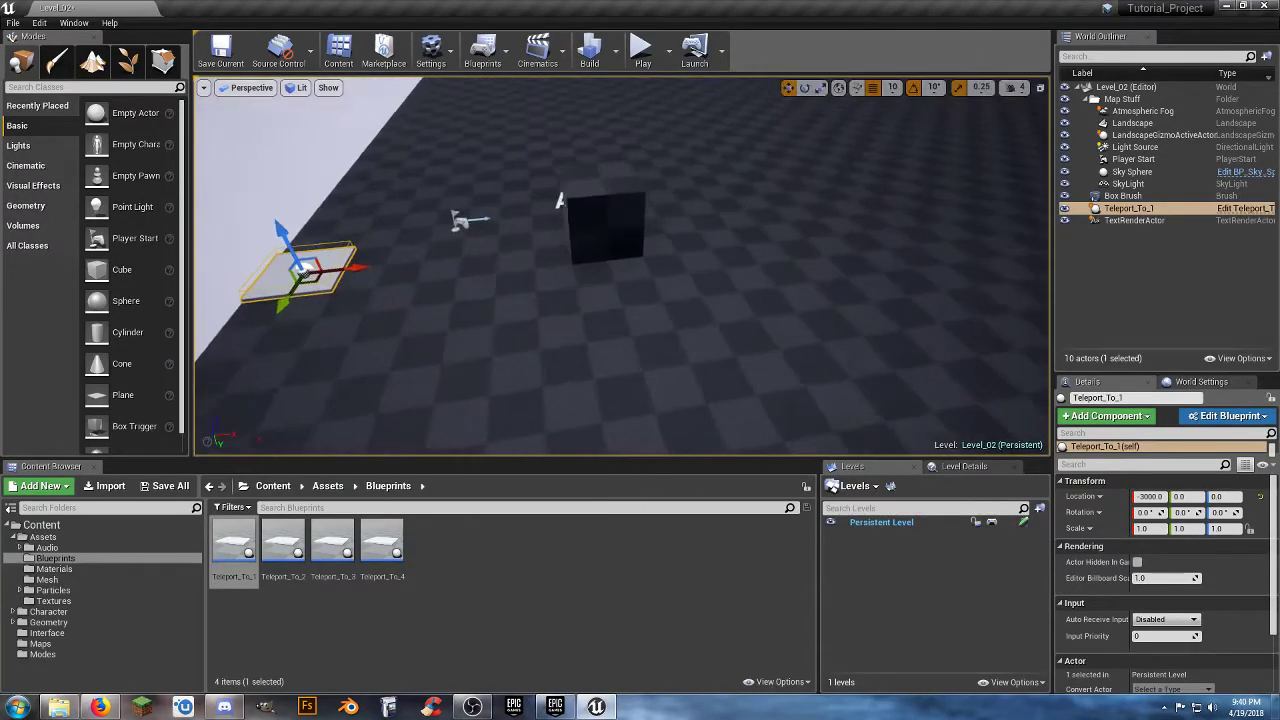
mouse_move(638, 346)
right_mouse_down()
mouse_move(628, 310)
mouse_move(638, 346)
right_mouse_up()
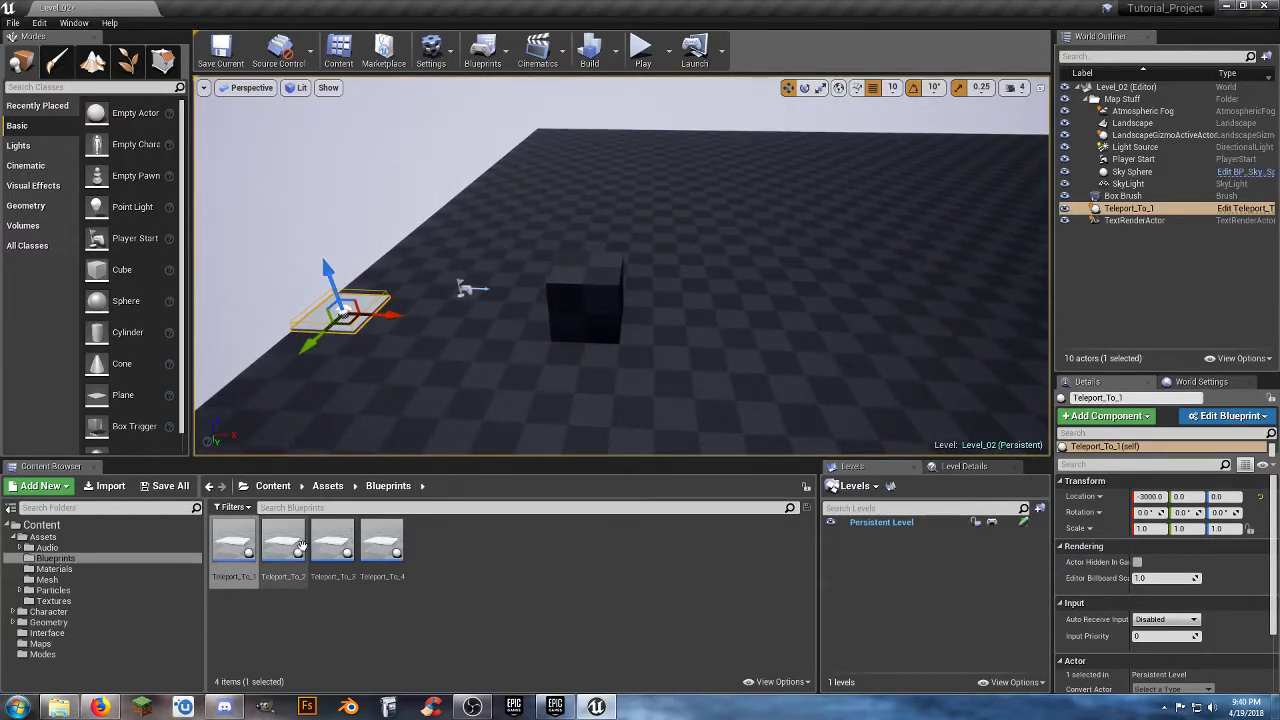
Place a Teleport_To_3 pad on the Level_02 floor beyond the box and shift it to Y 0.
left_click_drag(332, 542, 720, 328)
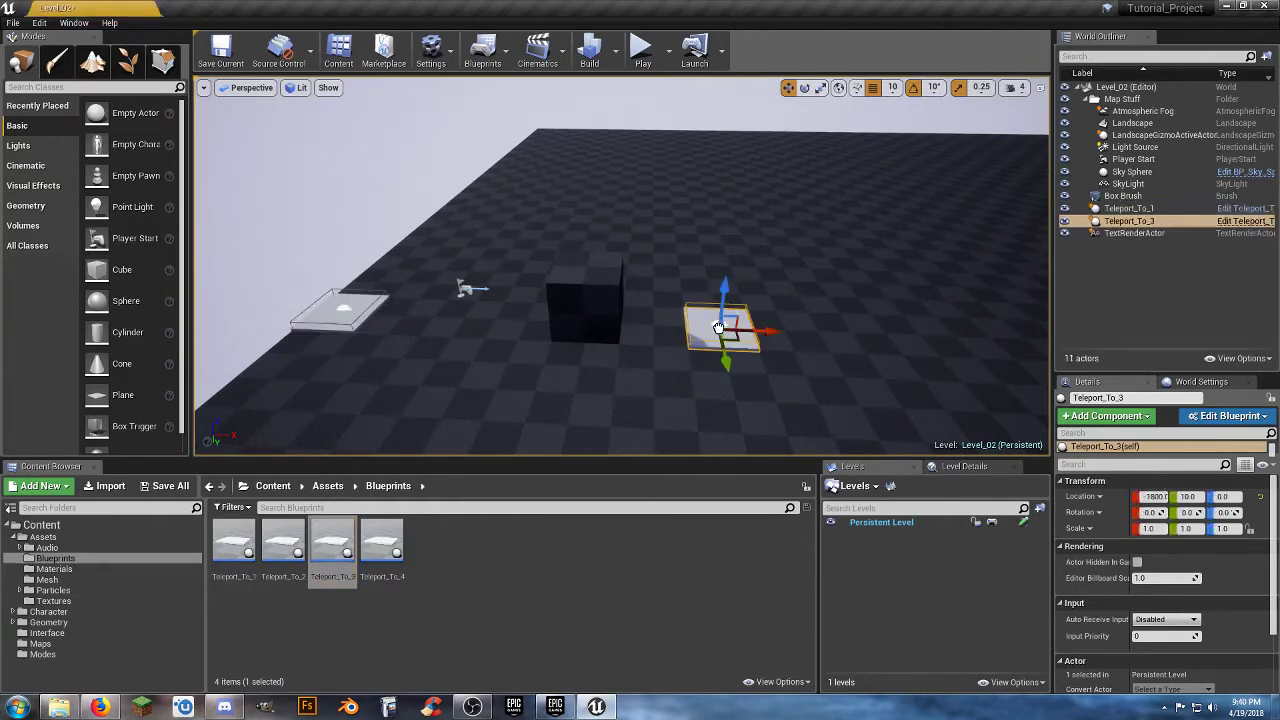
right_click_drag(720, 328, 600, 375)
right_click_drag(676, 354, 680, 354)
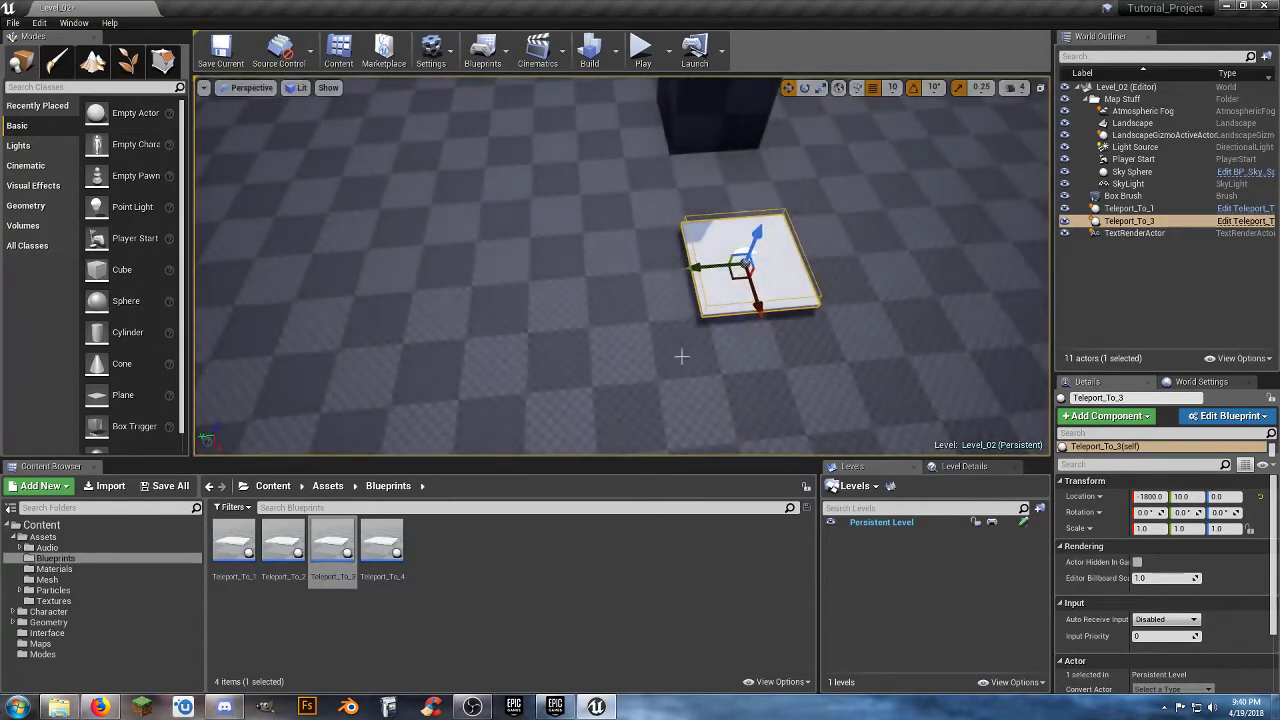
left_click_drag(706, 268, 714, 267)
Move the Teleport_To_3 pad along the X axis to the far edge of the Level_02 floor, at X 3100.
right_click_drag(671, 349, 780, 338)
left_click_drag(710, 304, 1022, 316)
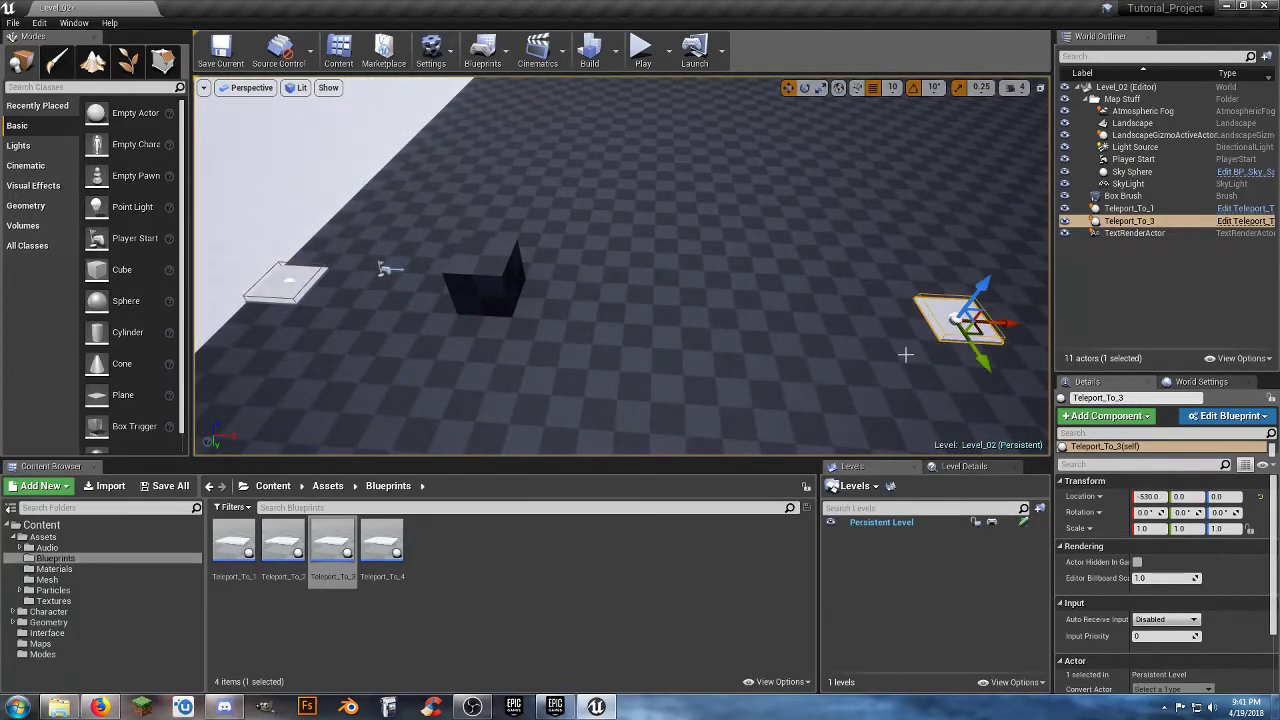
right_click_drag(906, 354, 591, 357)
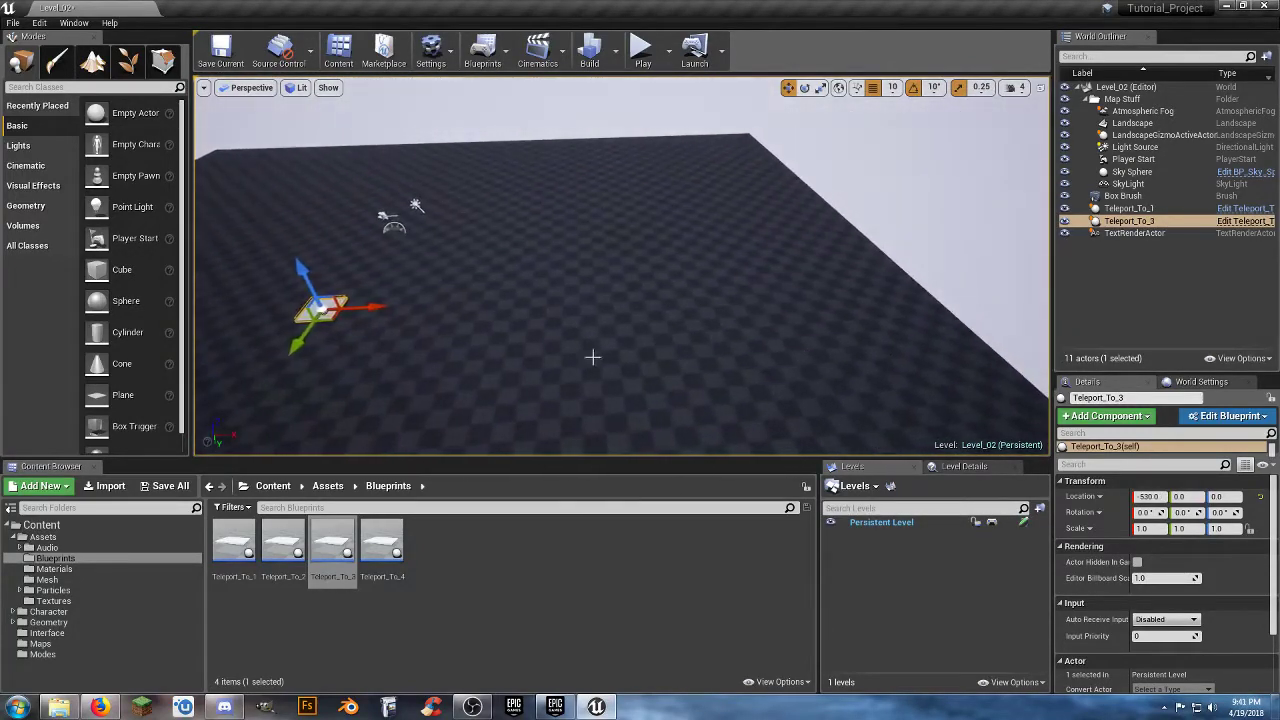
left_click_drag(391, 309, 922, 299)
right_click_drag(907, 331, 670, 262)
key("w")
left_click_drag(613, 225, 682, 232)
key("s")
right_click_drag(682, 243, 345, 197)
key("w")
right_click_drag(690, 335, 540, 410)
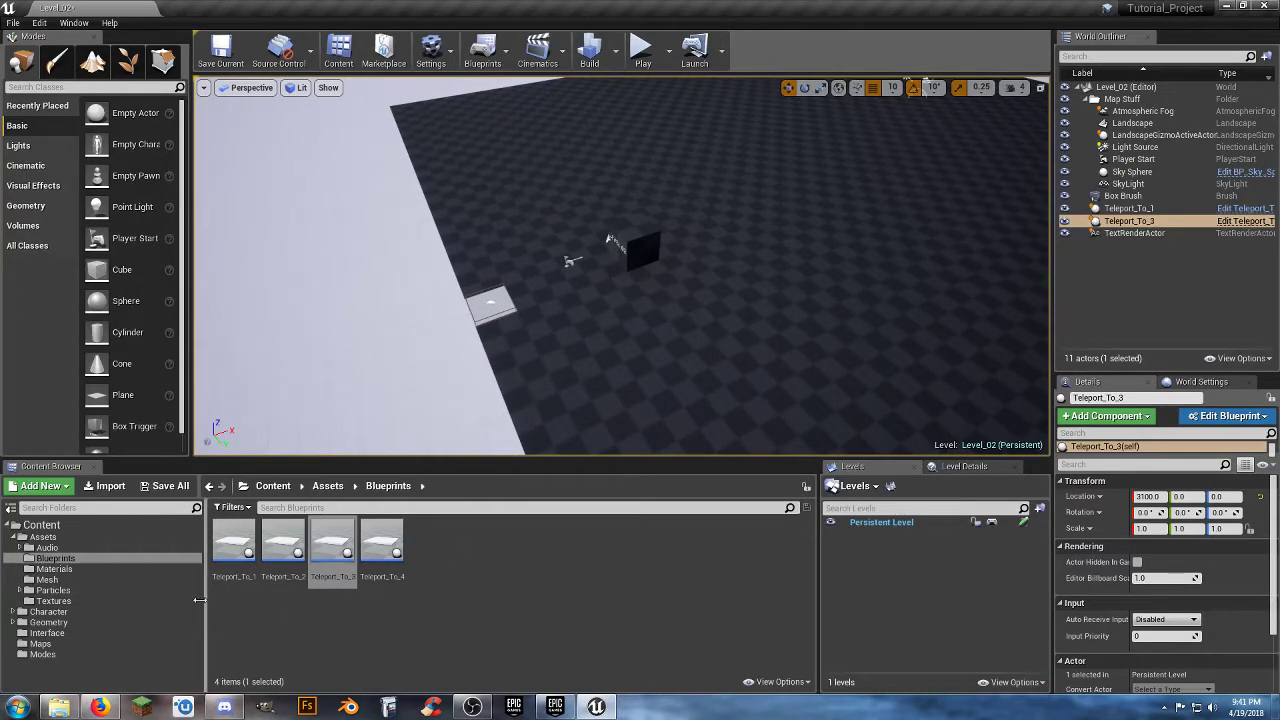
Save the modified Level_02 map and open the Level_03 map from the Maps folder.
left_click(166, 486)
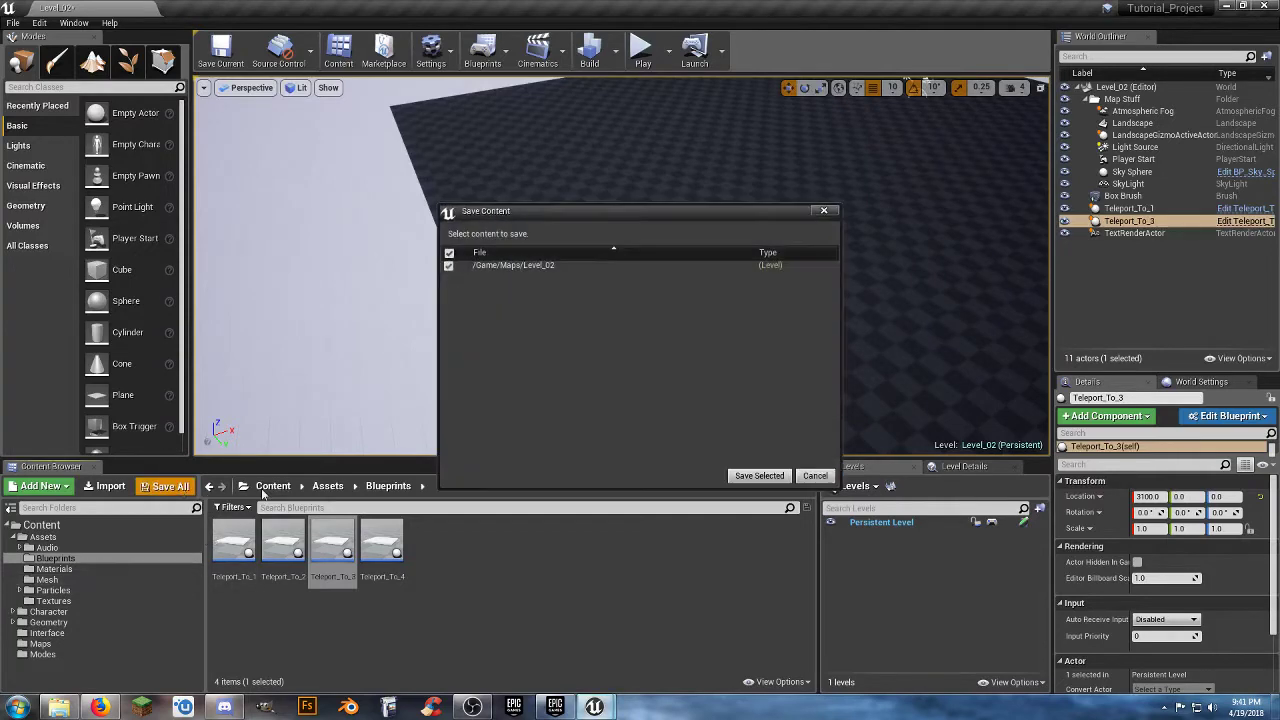
left_click(756, 477)
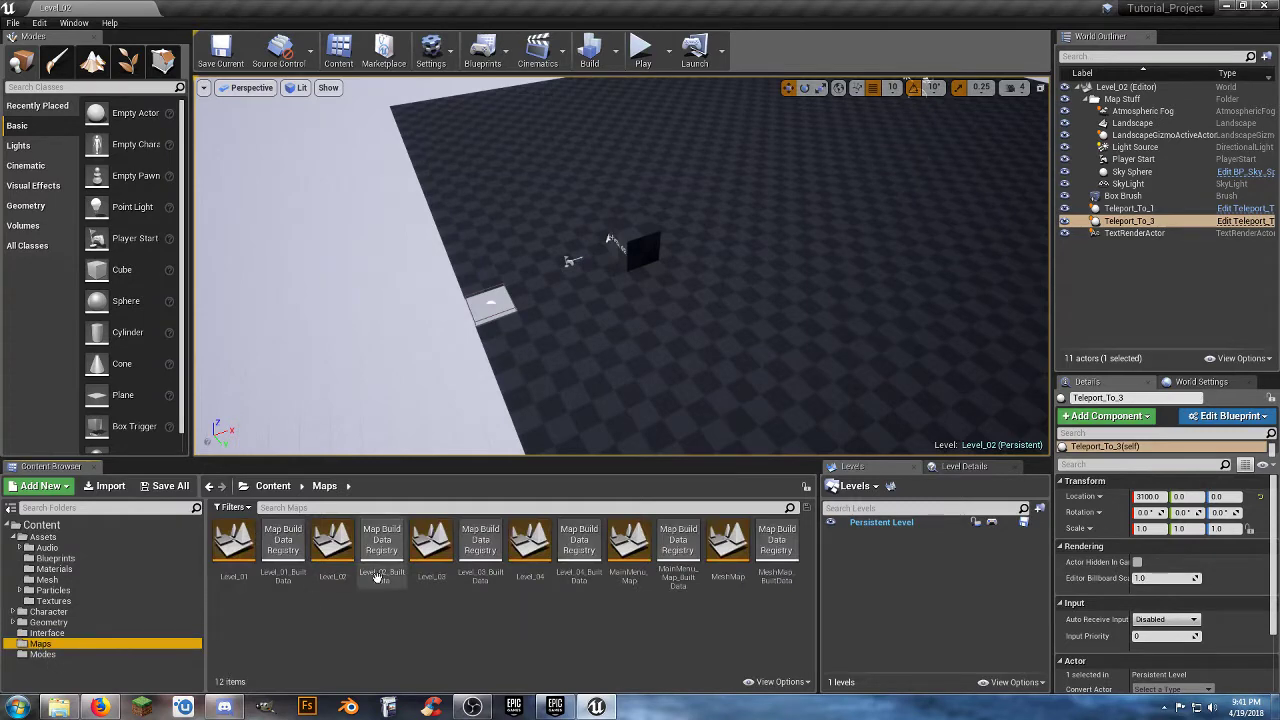
double_click(440, 548)
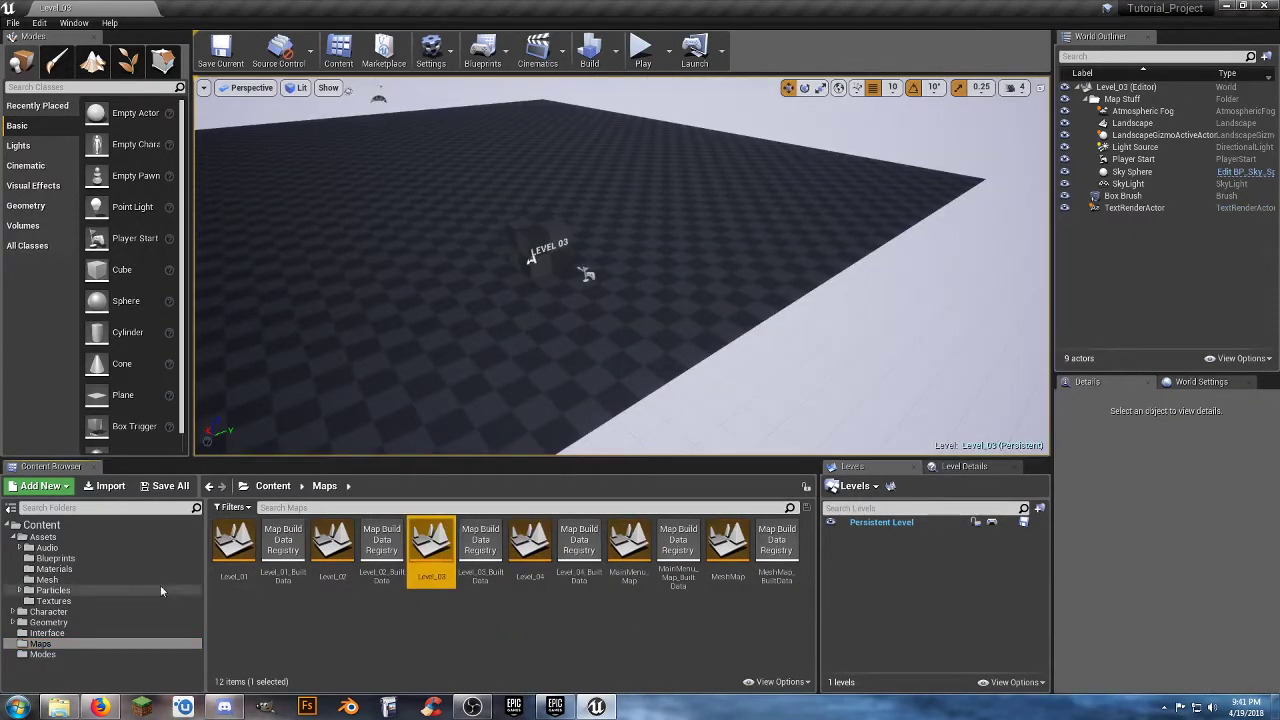
Place a Teleport_To_2 pad in Level_03 at the floor edge behind the Player Start, at X -3000 and Y 0.
left_click(86, 557)
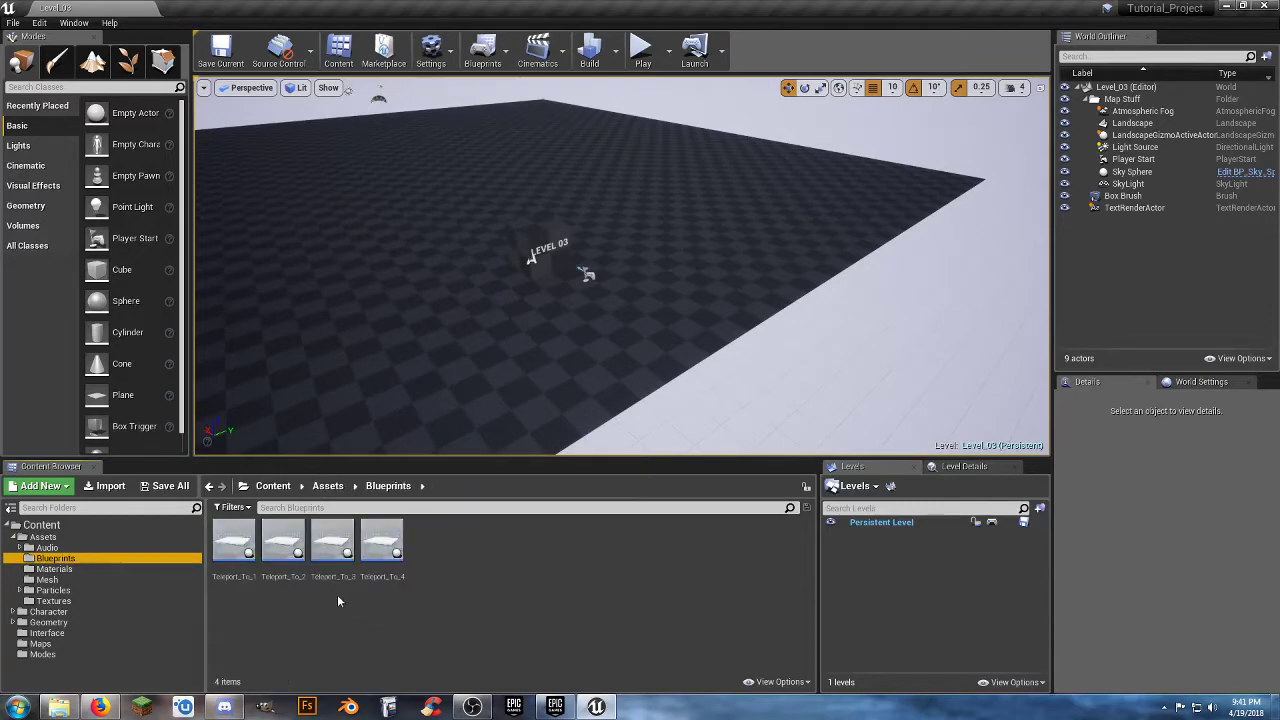
left_click_drag(283, 543, 652, 341)
key("w")
right_click_drag(632, 380, 820, 405)
right_click_drag(527, 346, 526, 348)
left_click_drag(417, 296, 469, 297)
key("s")
mouse_move(494, 399)
right_mouse_down()
mouse_move(470, 360)
mouse_move(445, 390)
mouse_move(447, 372)
mouse_move(494, 399)
right_mouse_up()
Place a Teleport_To_4 pad on the Level_03 floor beyond the box.
left_click_drag(383, 546, 564, 362)
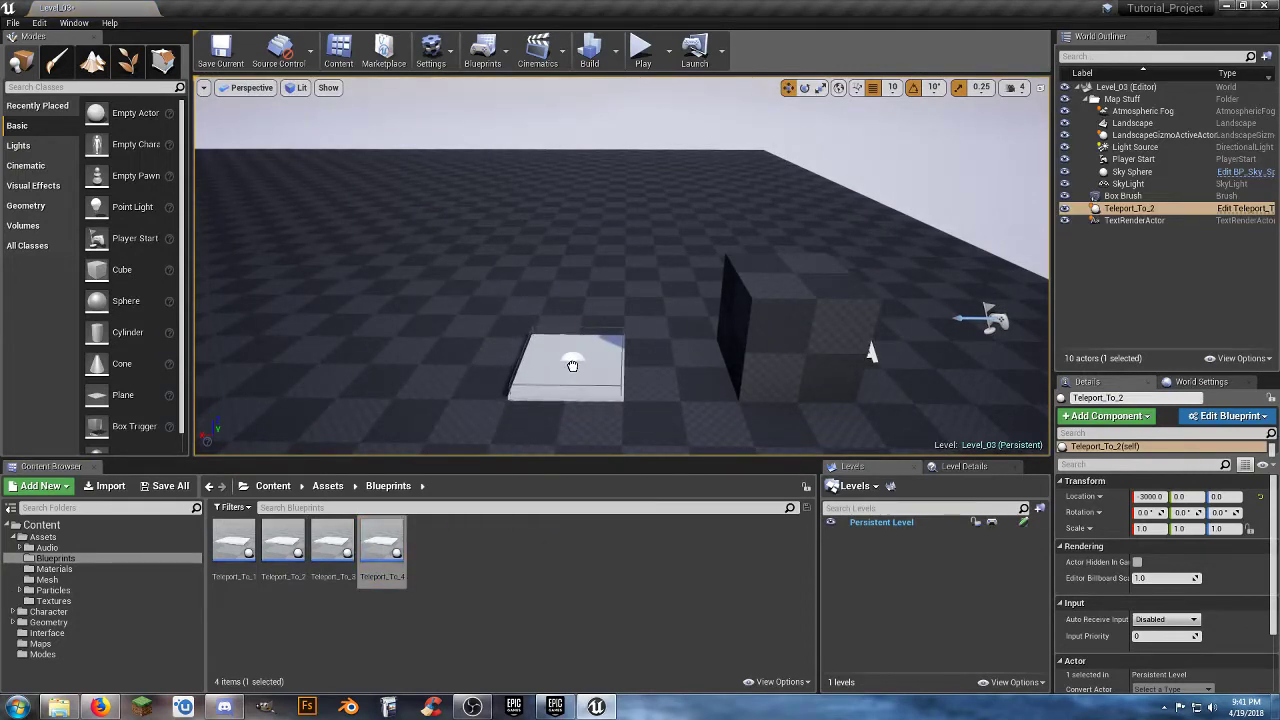
left_click_drag(572, 365, 296, 362)
right_click_drag(487, 417, 472, 394)
key("s")
key("a")
Move the Teleport_To_4 pad along the X axis to the far edge of the Level_03 floor, at X 3100.
right_click_drag(742, 325, 703, 333)
left_click_drag(784, 285, 163, 278)
right_click_drag(858, 321, 760, 314)
key("w")
right_click_drag(682, 292, 688, 294)
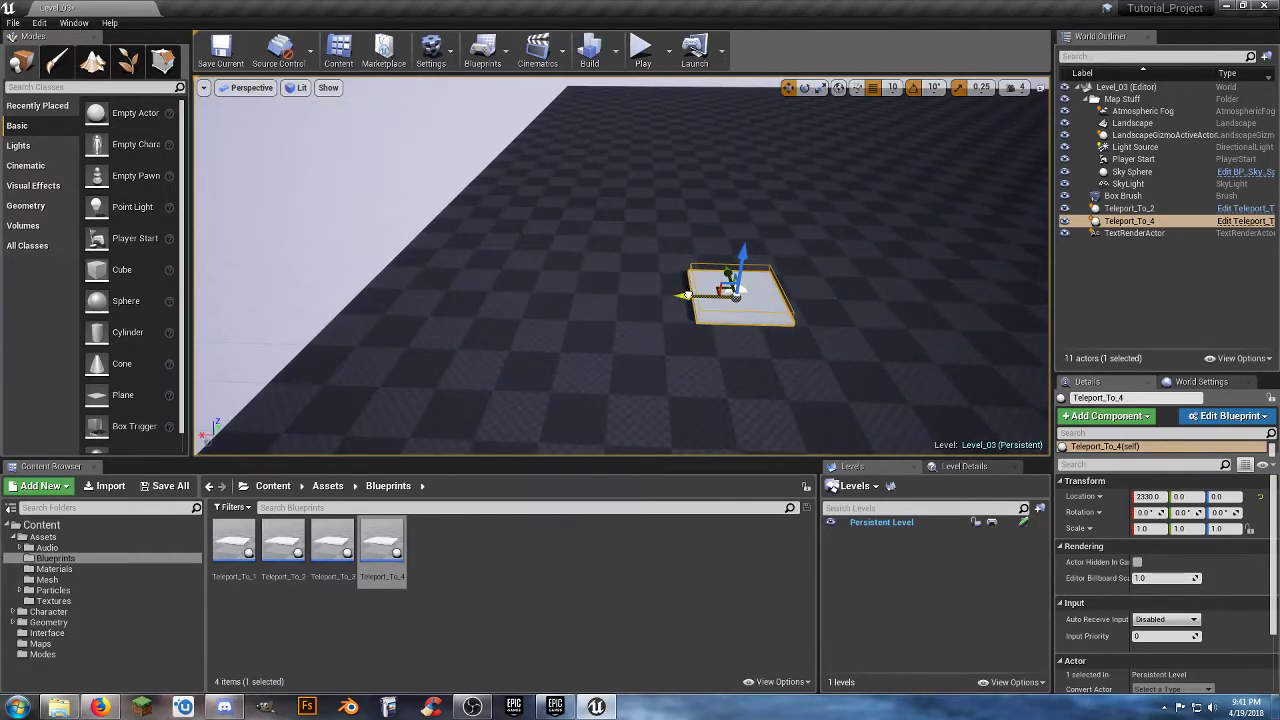
left_click_drag(686, 295, 355, 277)
right_click_drag(355, 277, 466, 310)
key("s")
key("w")
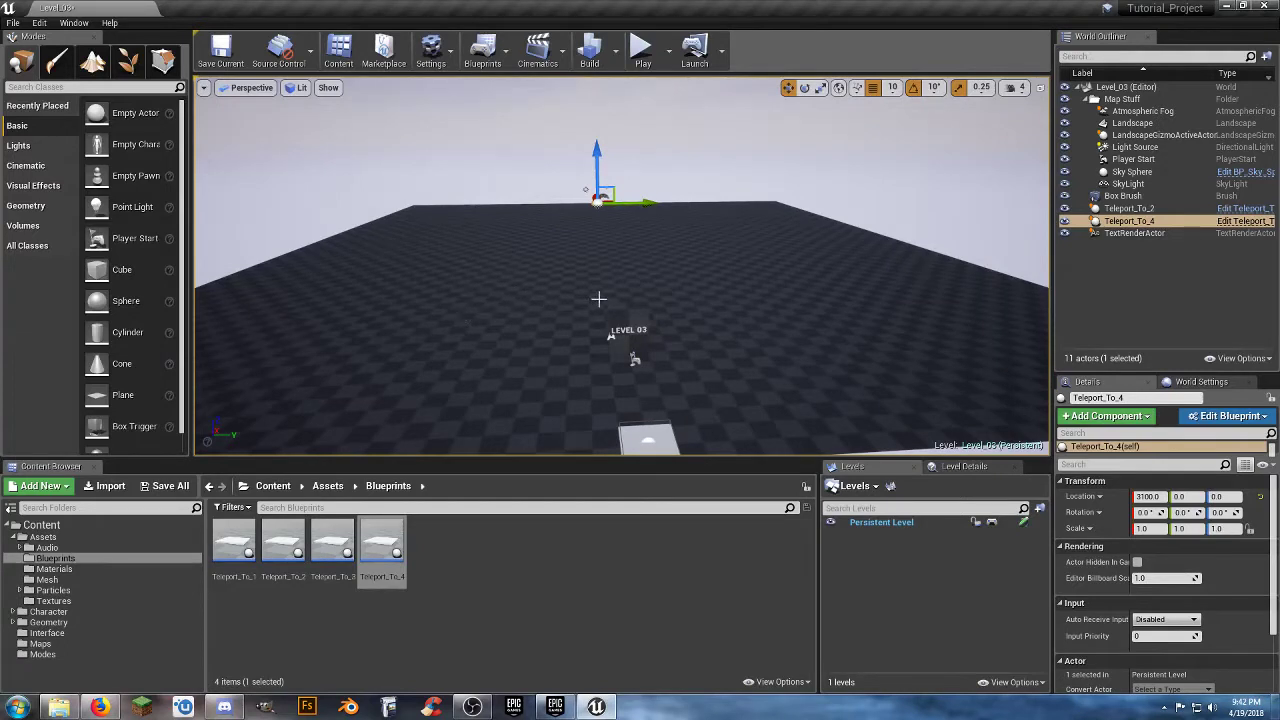
scroll(598, 299, "down", 4)
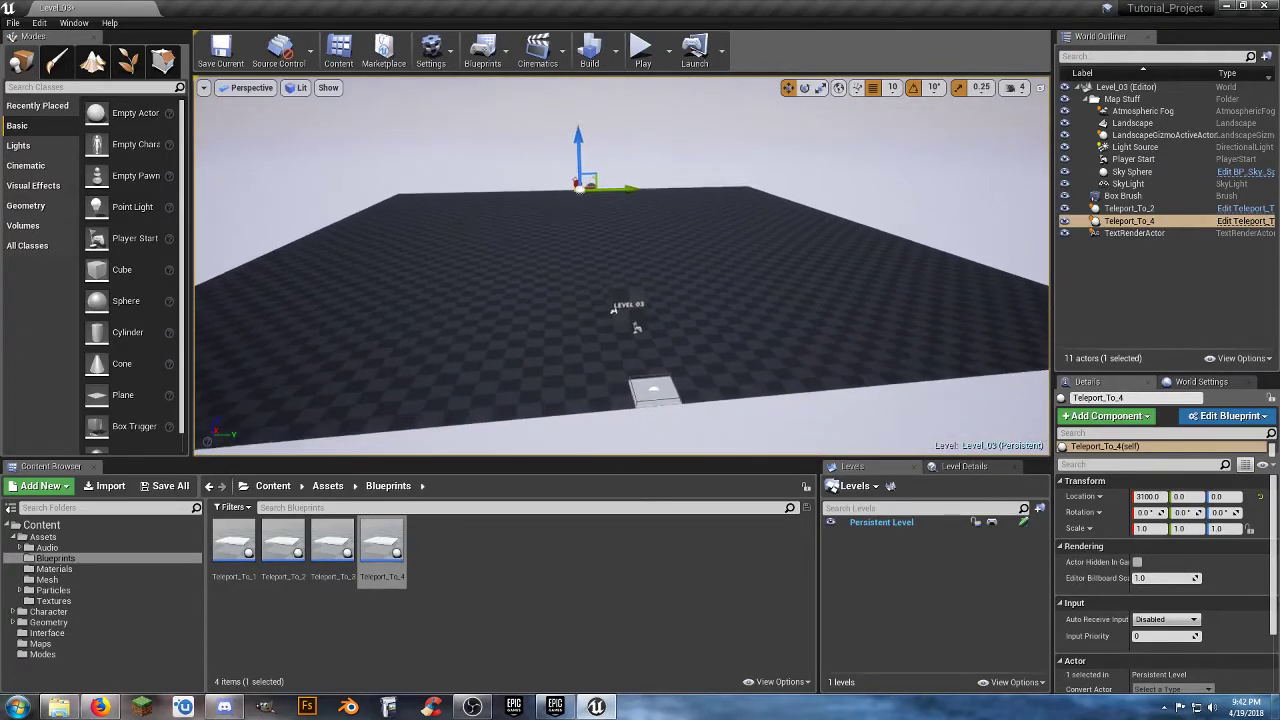
Save the modified Level_03 map and open the Level_04 map from the Maps folder.
left_click(166, 487)
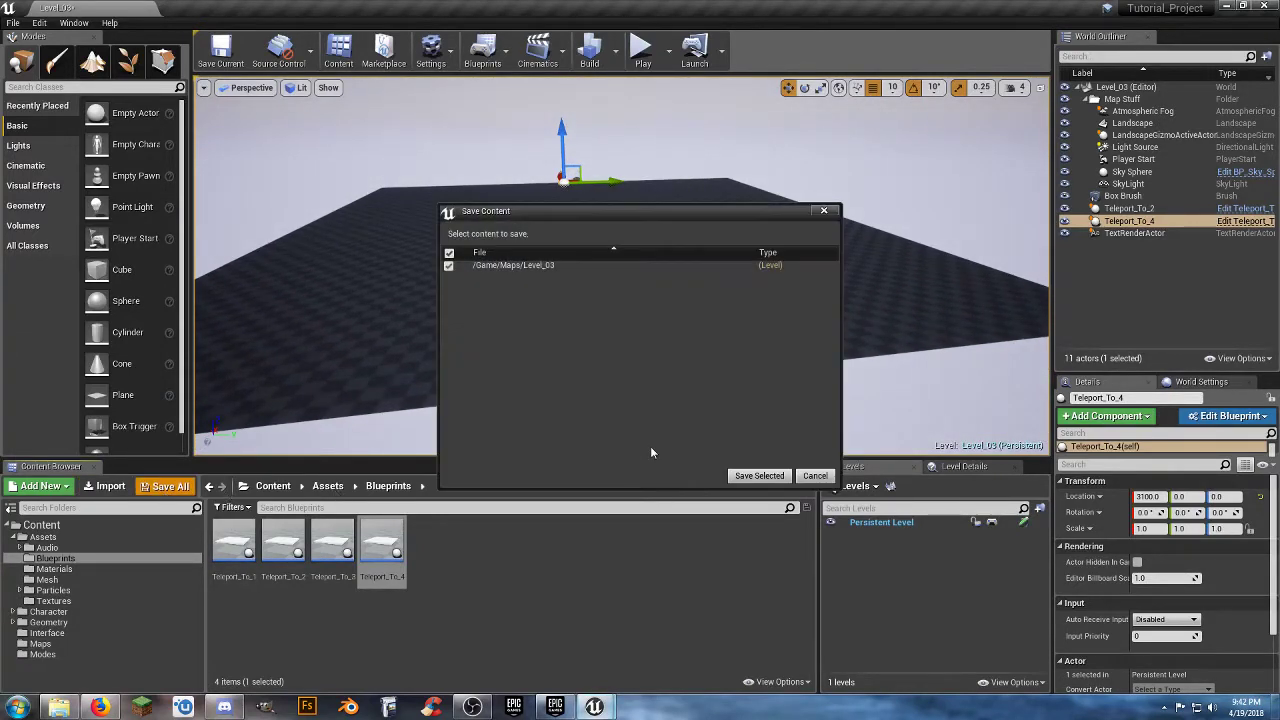
left_click(759, 476)
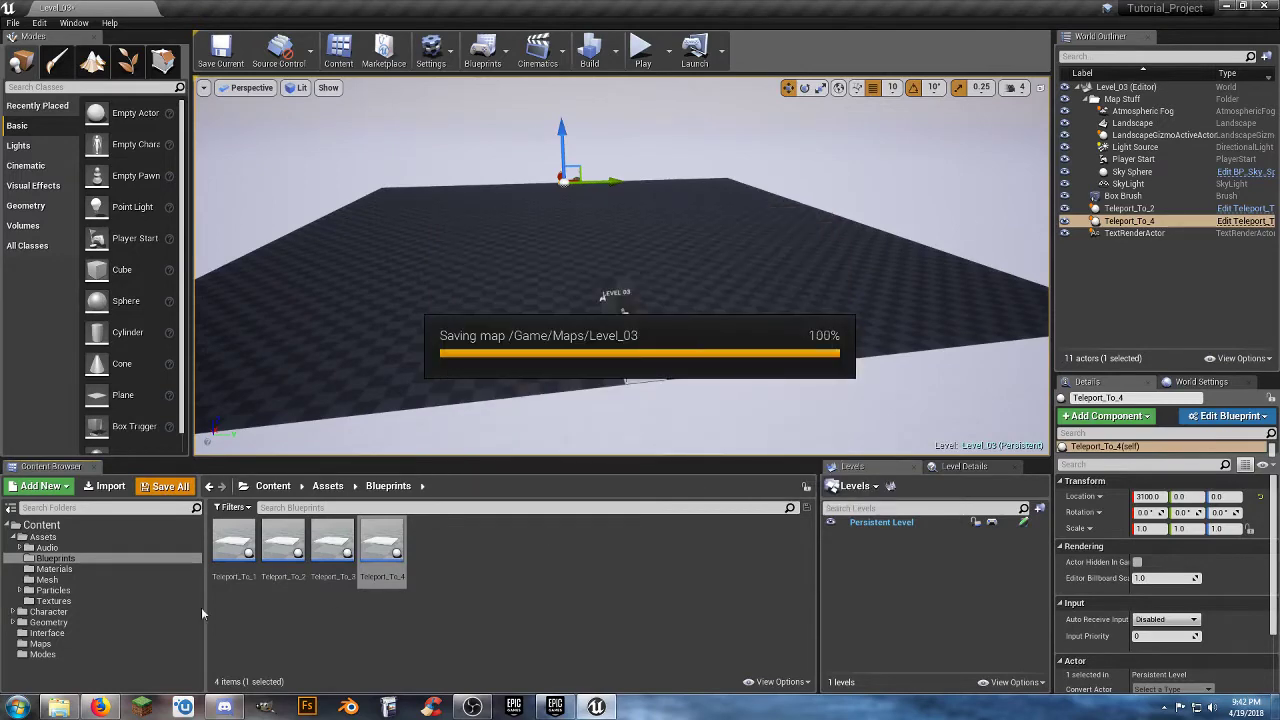
left_click(41, 643)
double_click(530, 550)
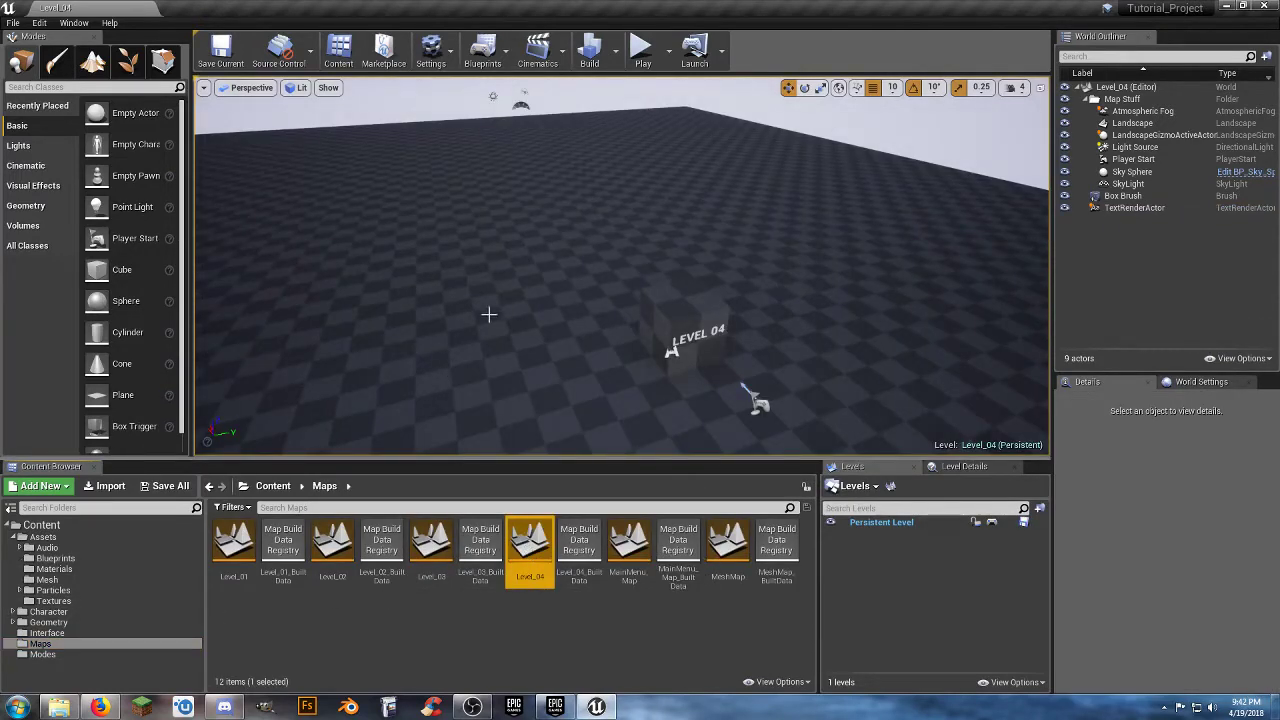
Place a Teleport_To_3 pad in Level_04 at the floor edge behind the Player Start, at X -3000 and Y 0.
right_click_drag(489, 315, 715, 398)
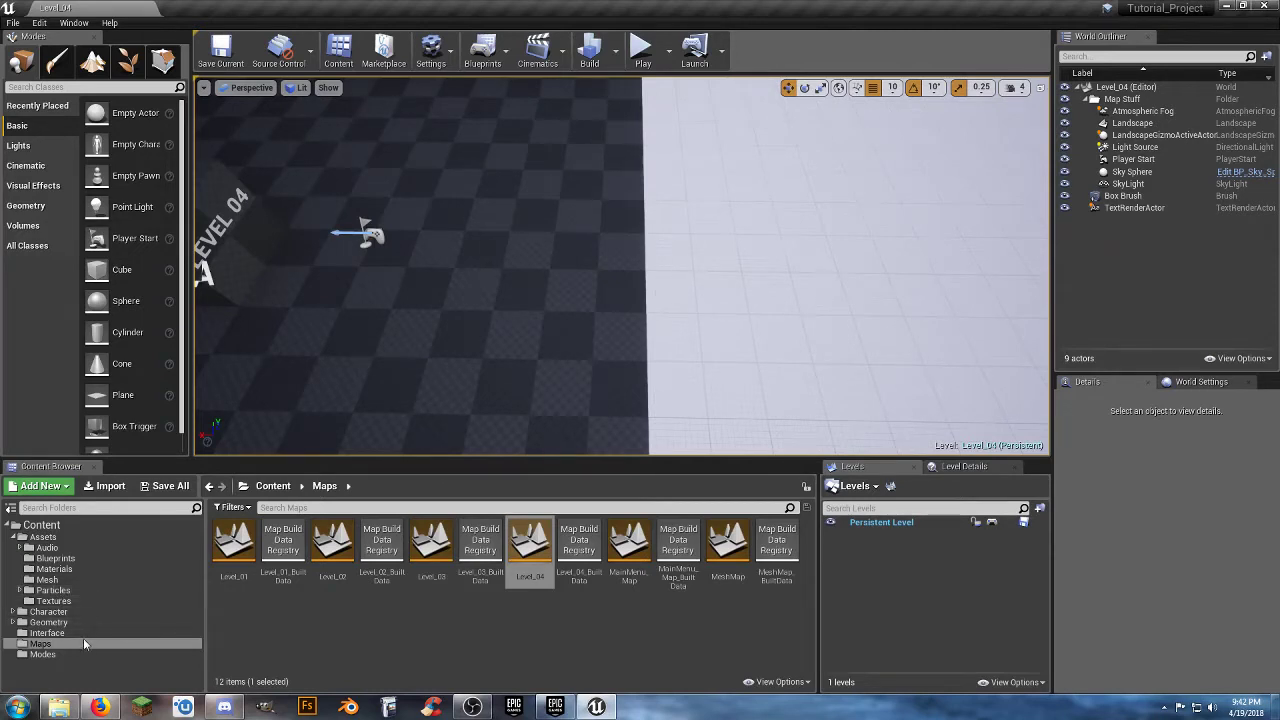
left_click(55, 558)
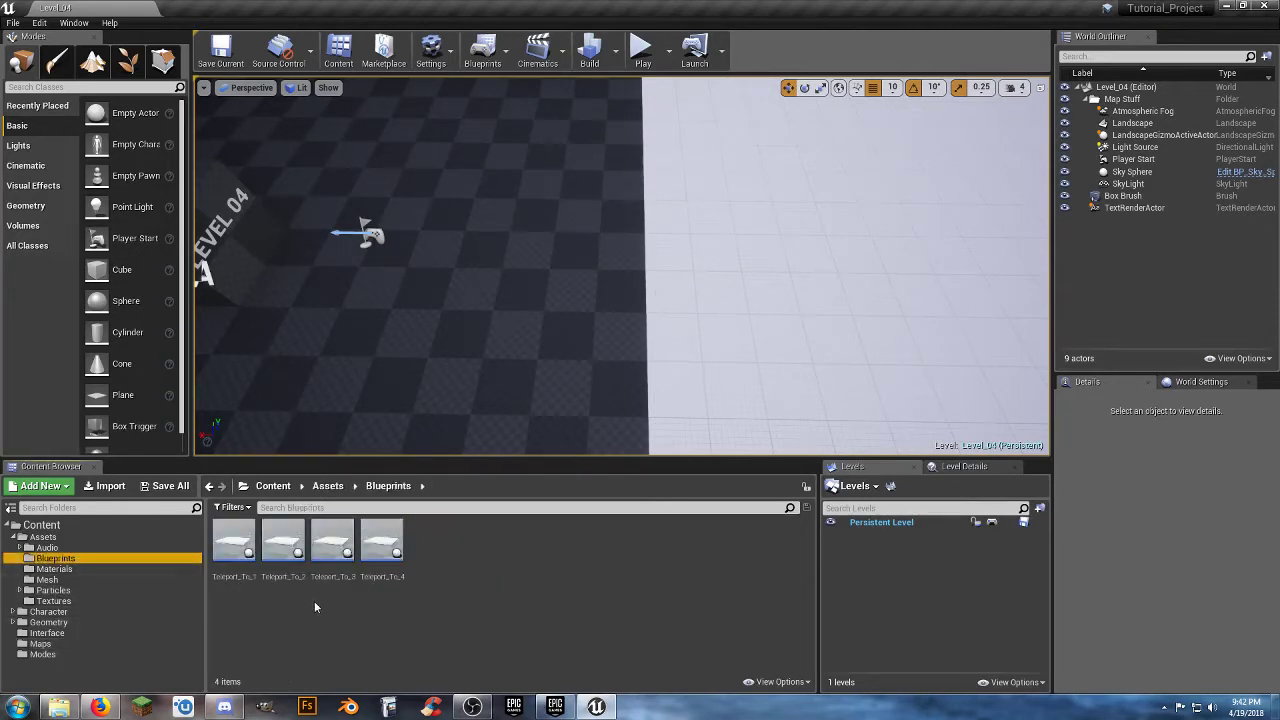
left_click_drag(336, 545, 595, 267)
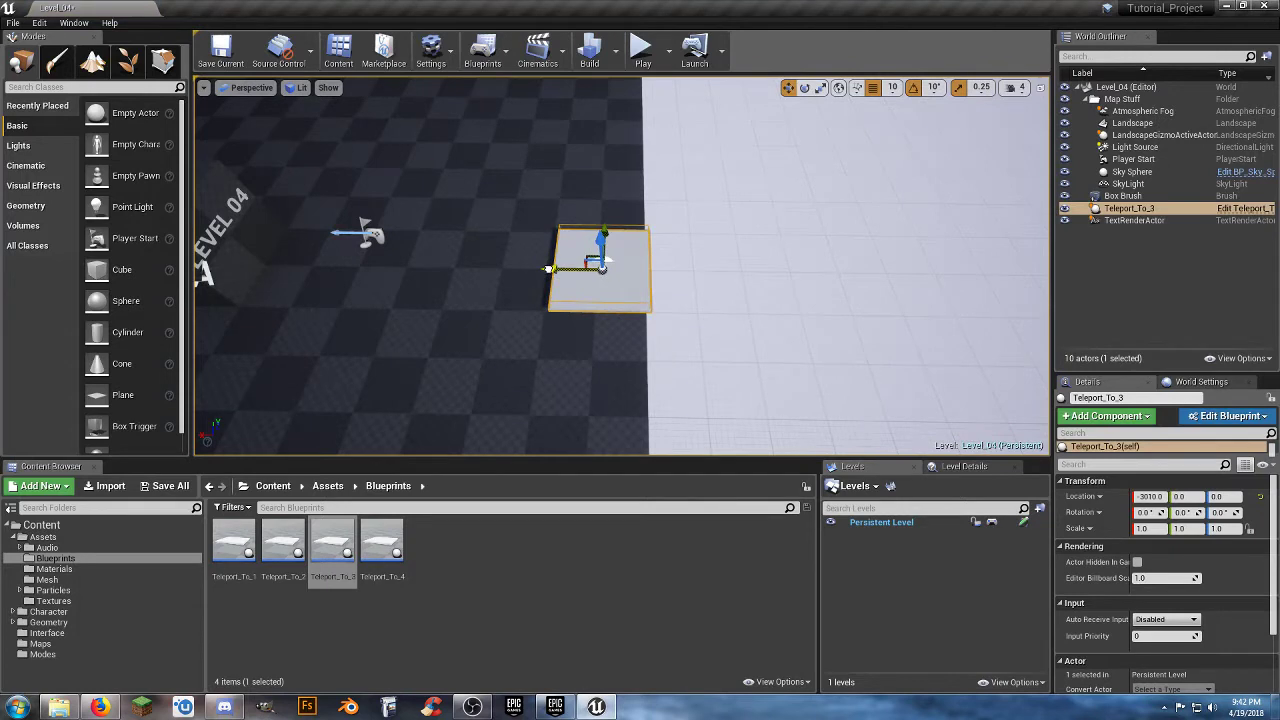
left_click_drag(600, 264, 595, 264)
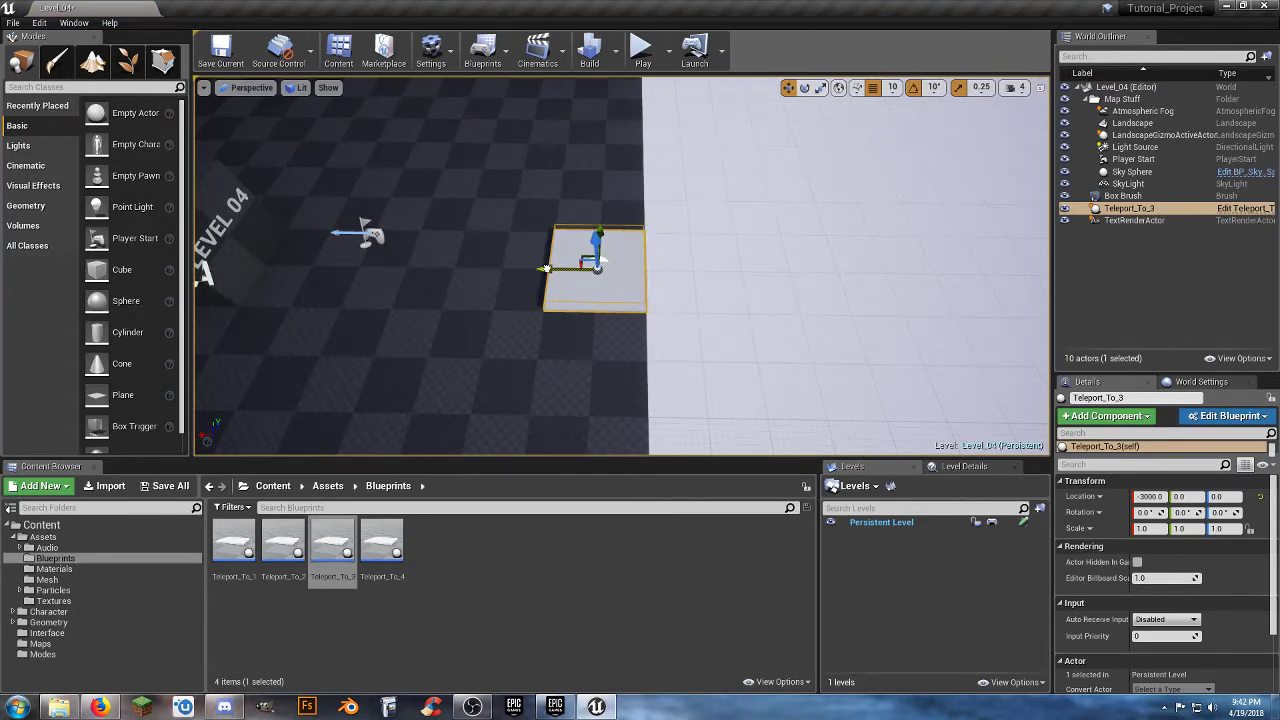
left_click(477, 609)
Save the modified Level_04 map and reopen the Level_01 map from the Maps folder.
left_click(165, 486)
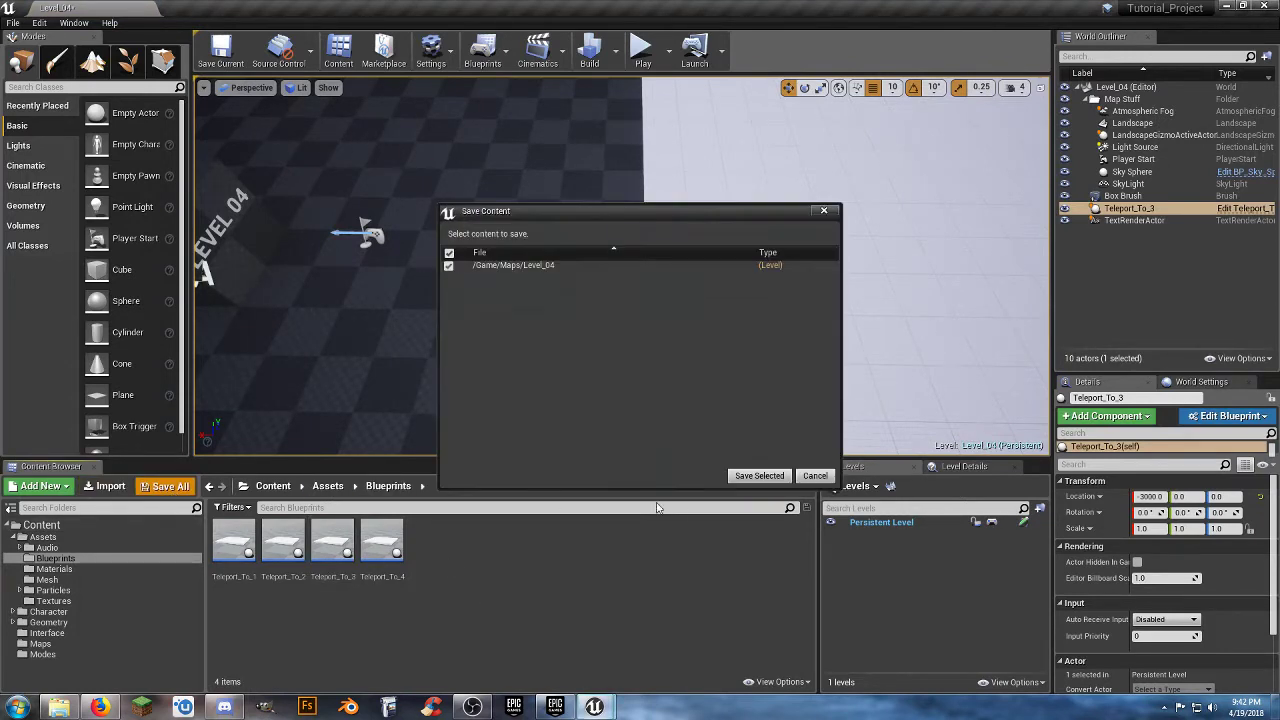
left_click(759, 477)
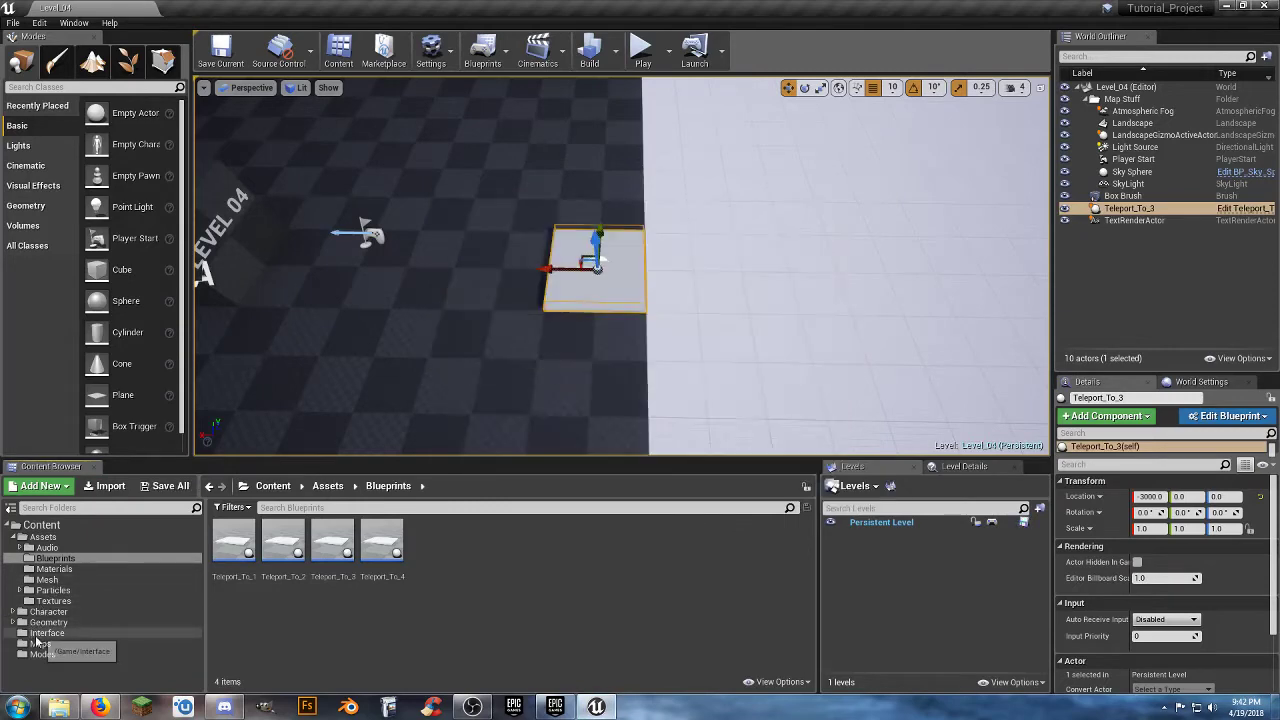
left_click(40, 644)
left_click(236, 543)
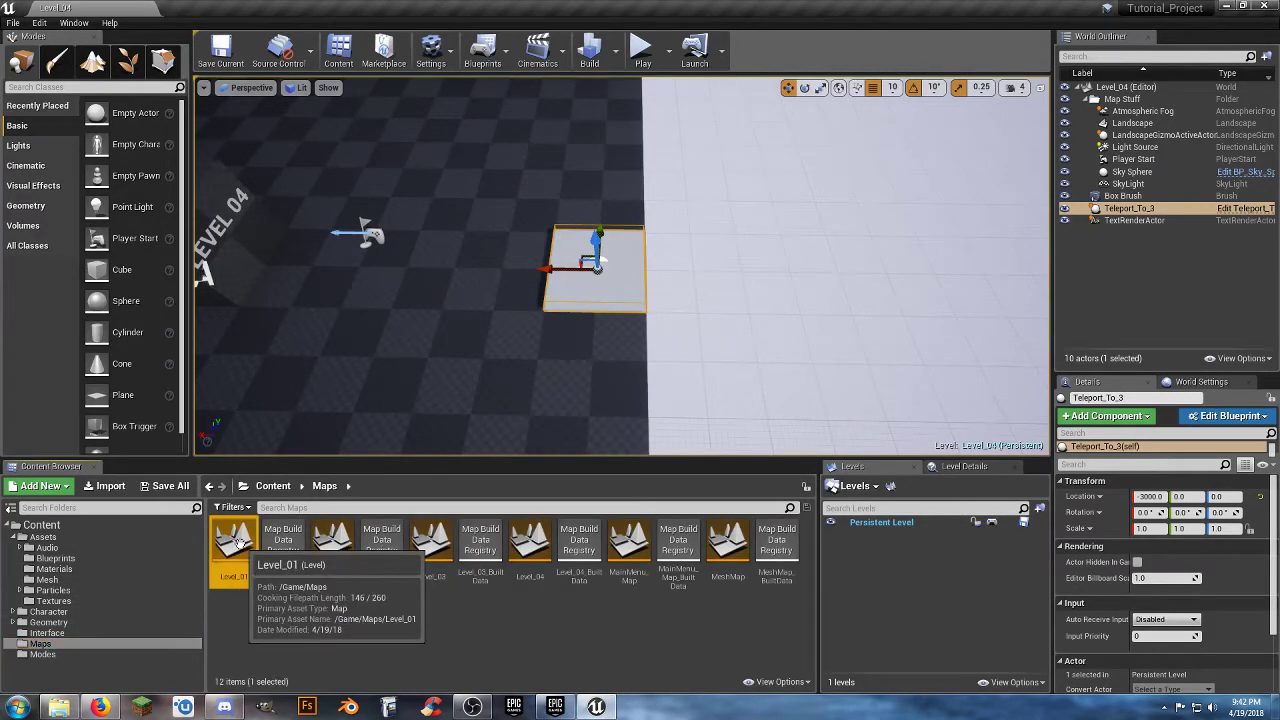
double_click(238, 545)
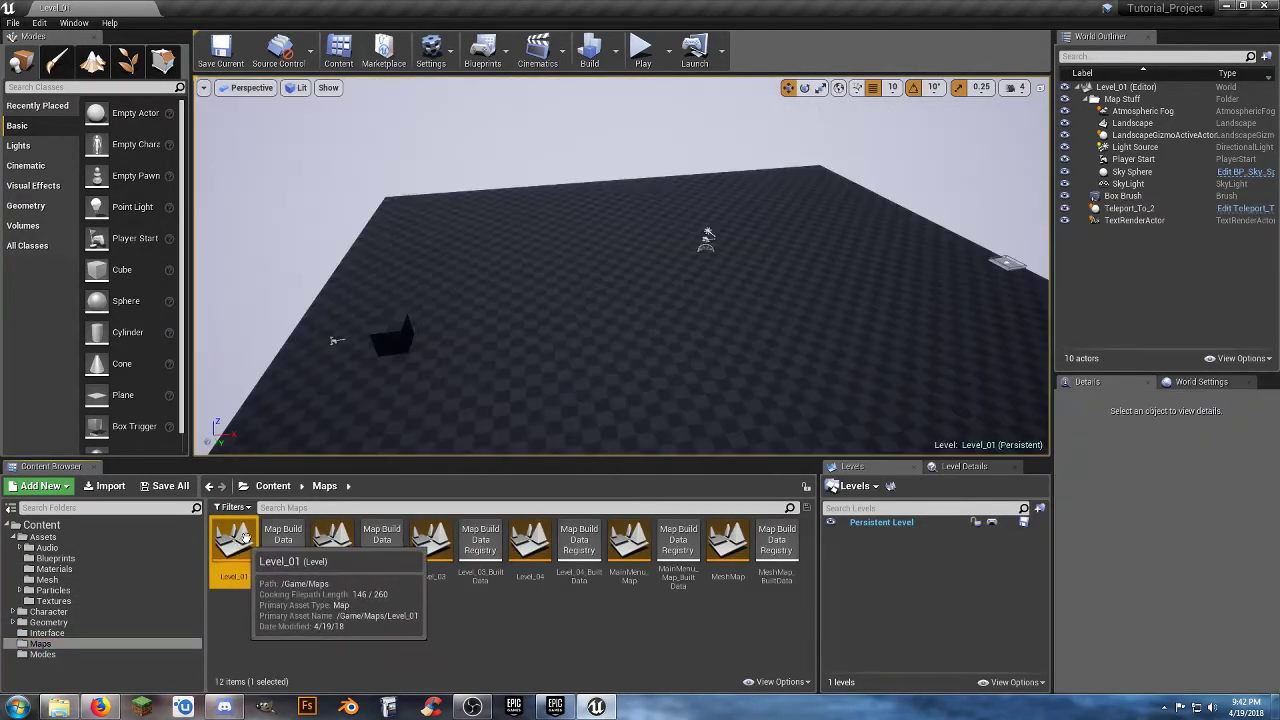
right_click_drag(480, 330, 680, 270)
right_click_drag(639, 310, 740, 340)
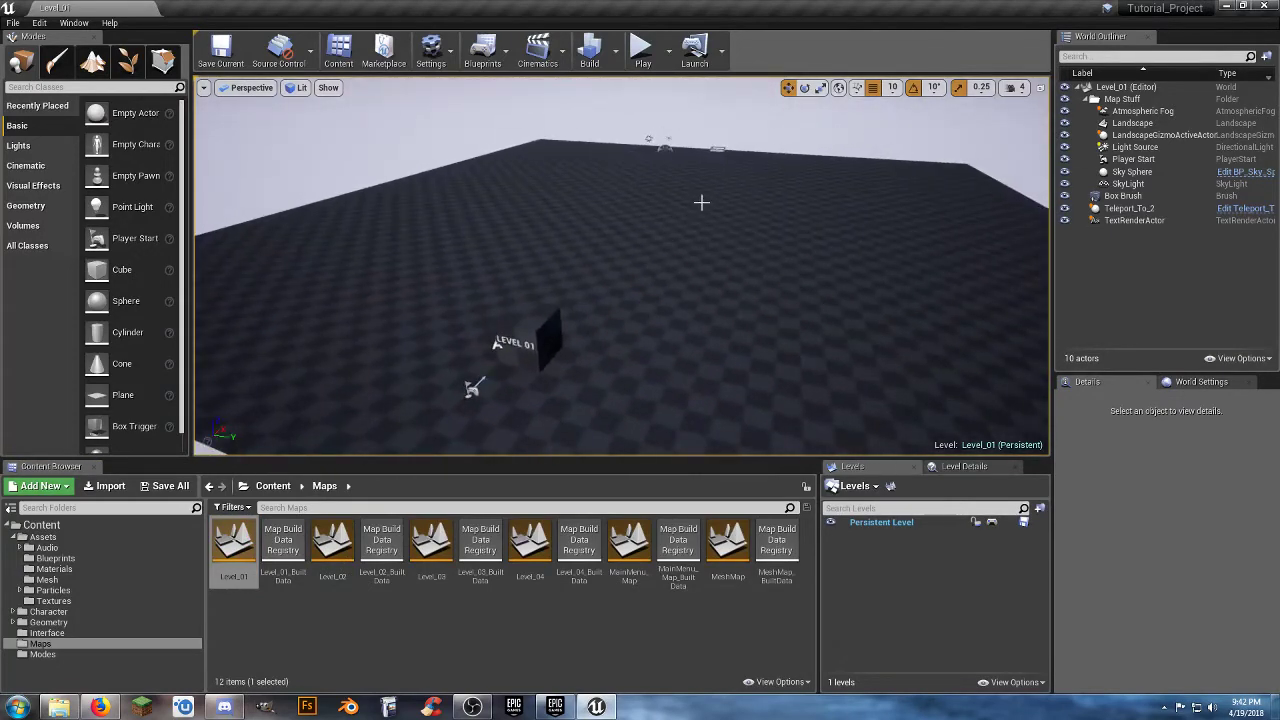
right_click_drag(497, 402, 528, 440)
key("w")
Open the Teleport_To_1 blueprint from the Blueprints folder and show its pad in the 3D preview.
left_click(110, 560)
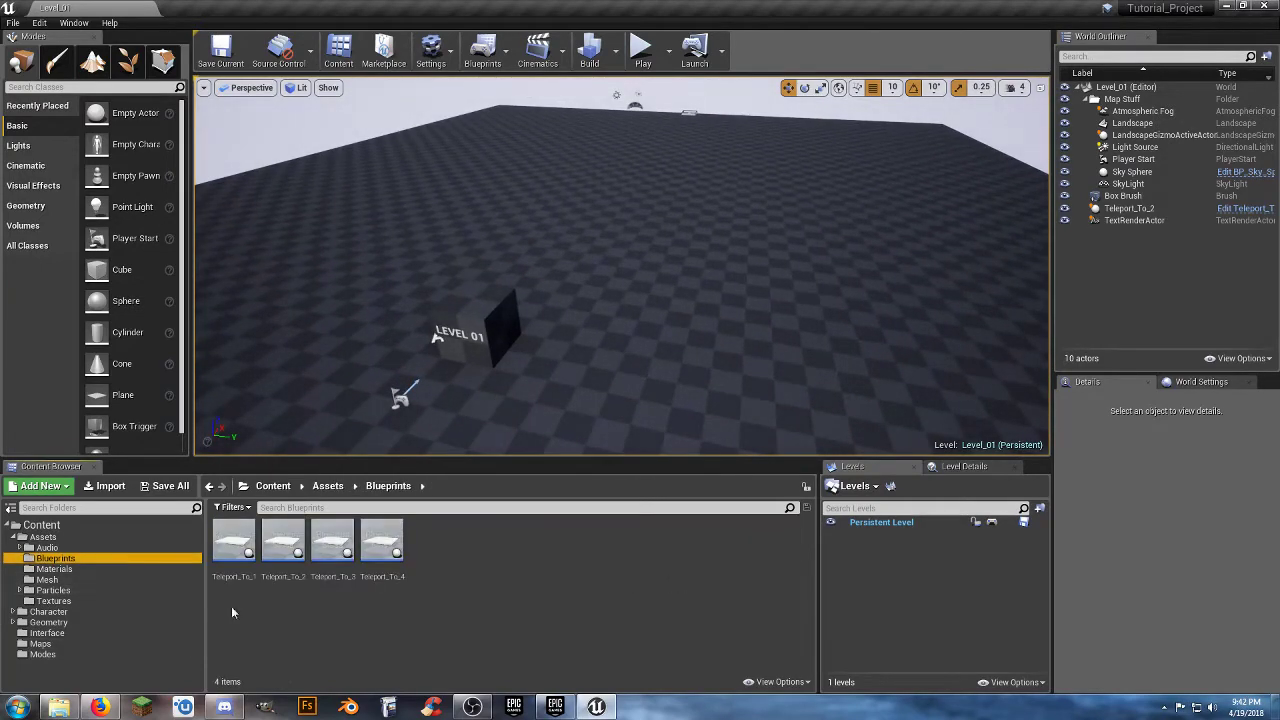
double_click(232, 575)
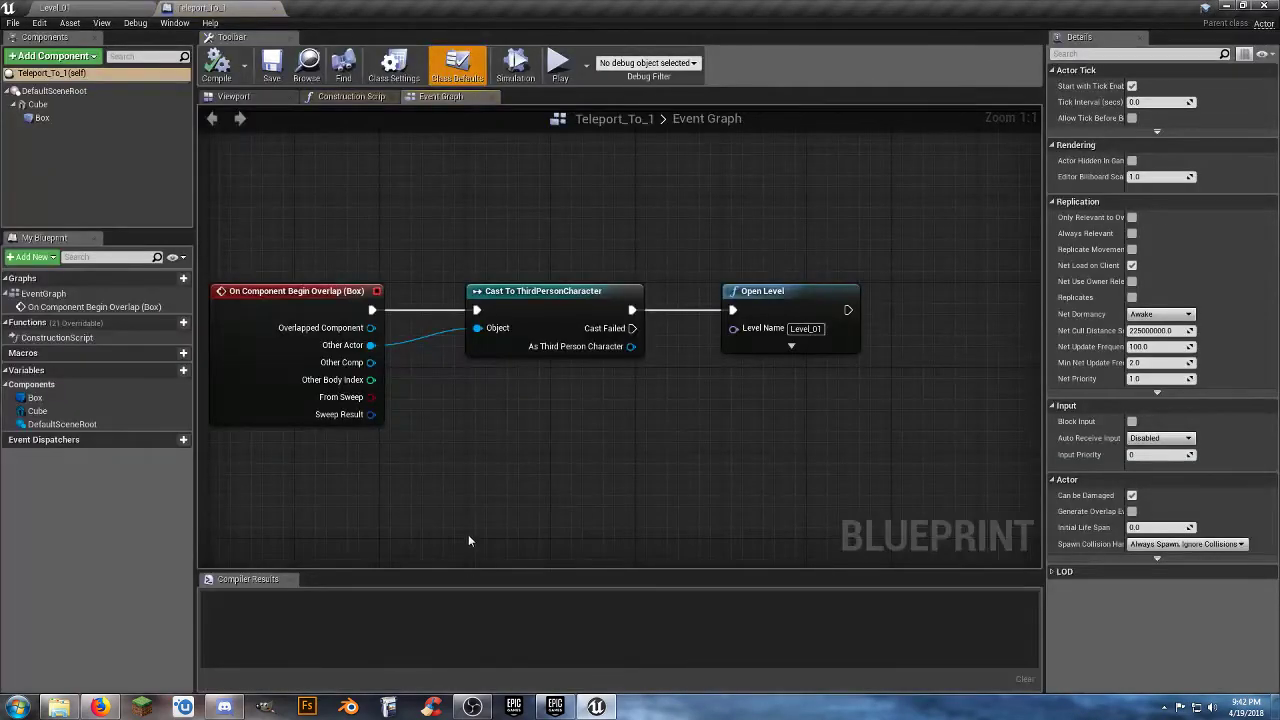
right_click_drag(456, 492, 485, 414)
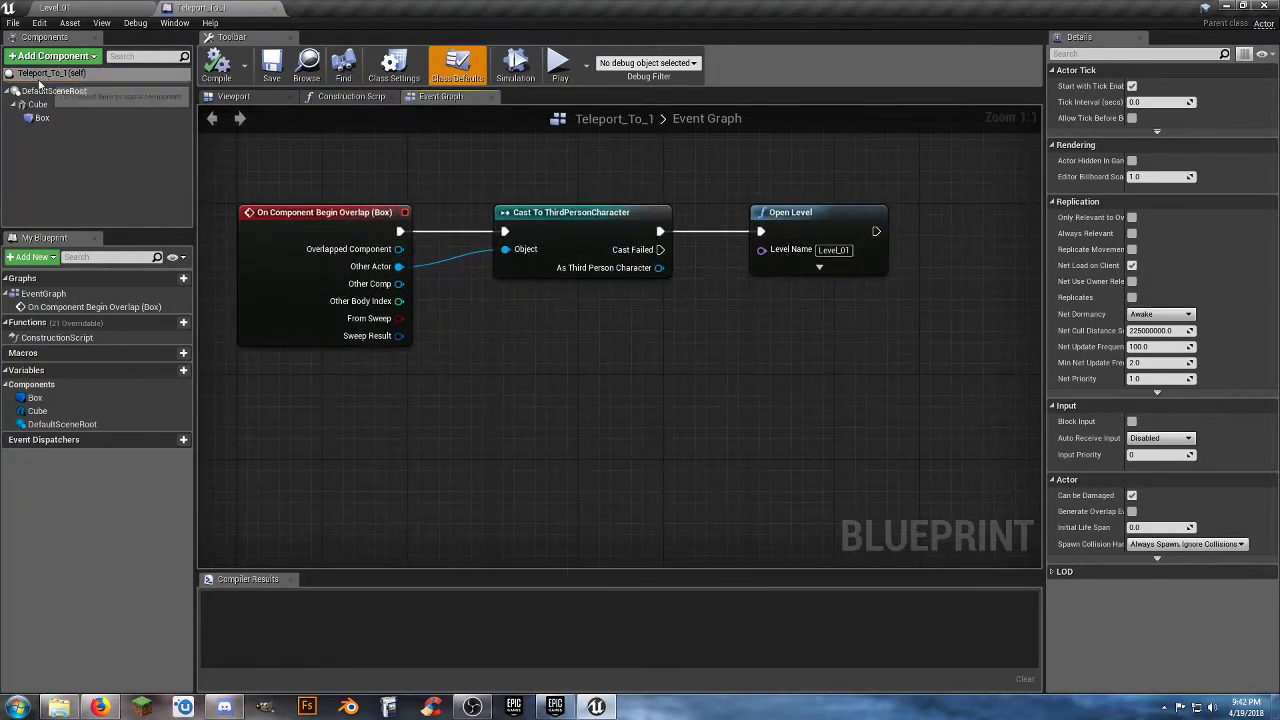
left_click(234, 97)
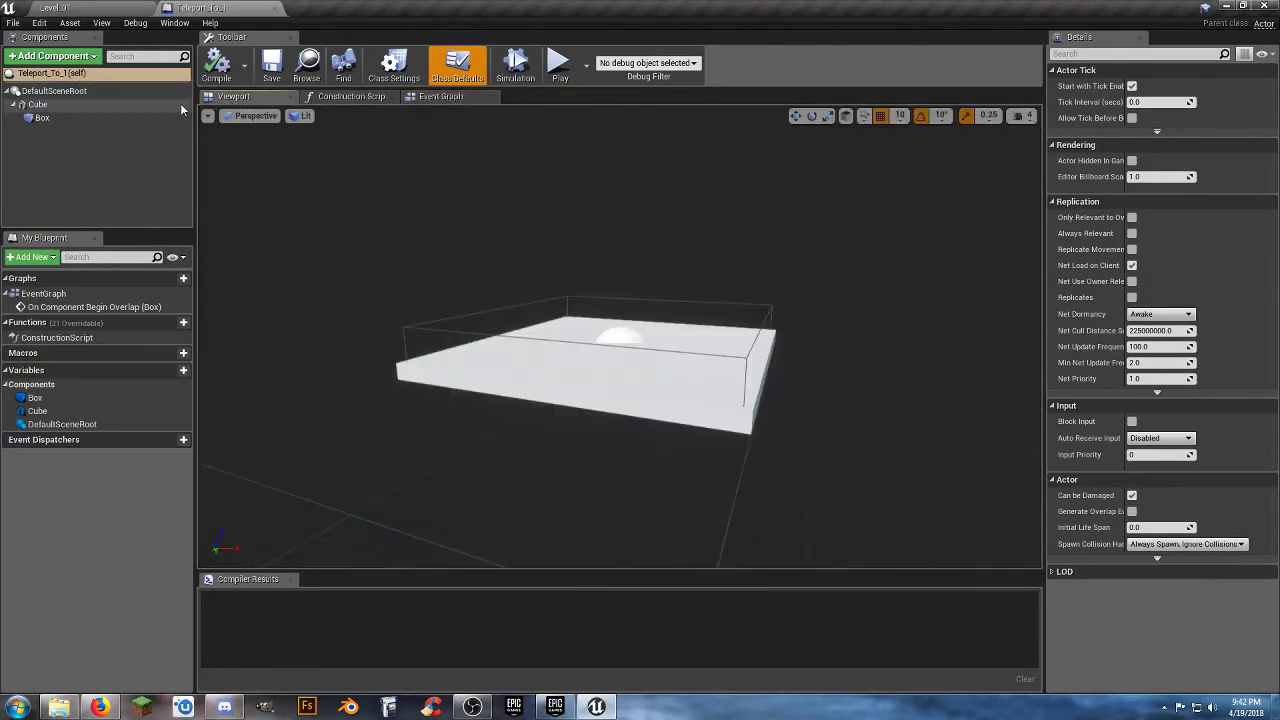
Add a Text Render component to the Teleport_To_1 blueprint, keeping the default name TextRender.
left_click(52, 56)
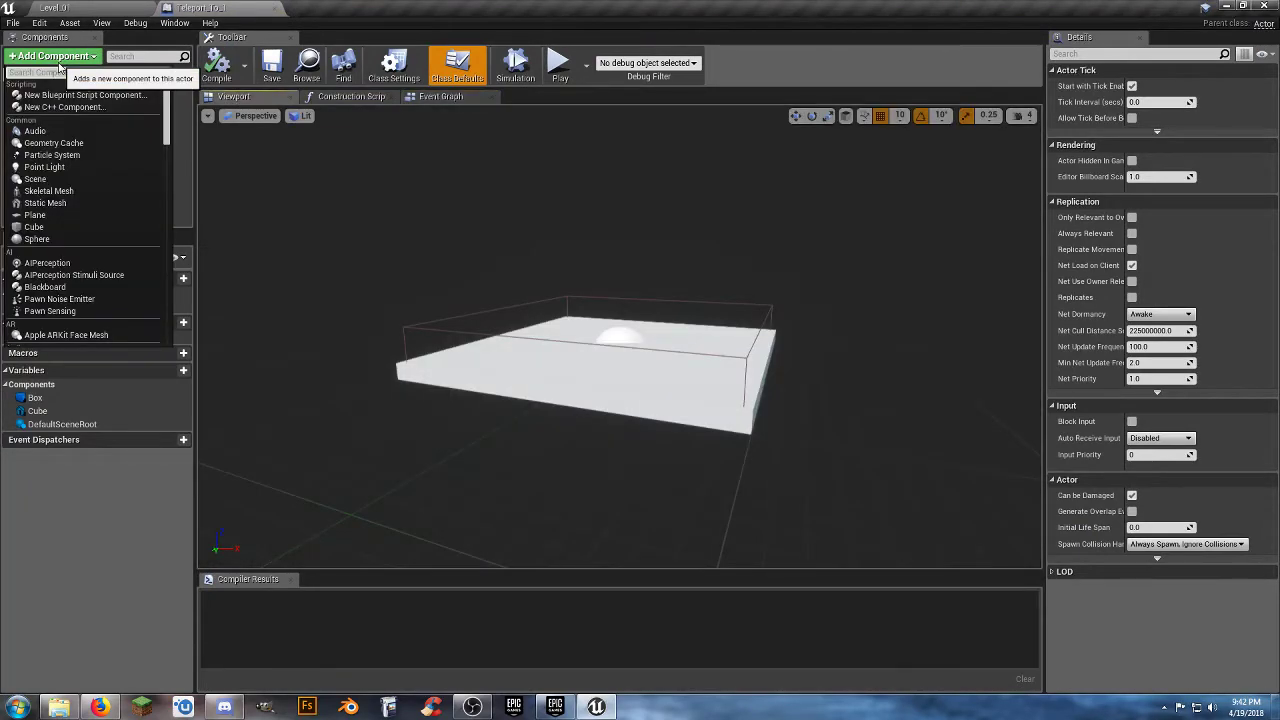
type("text")
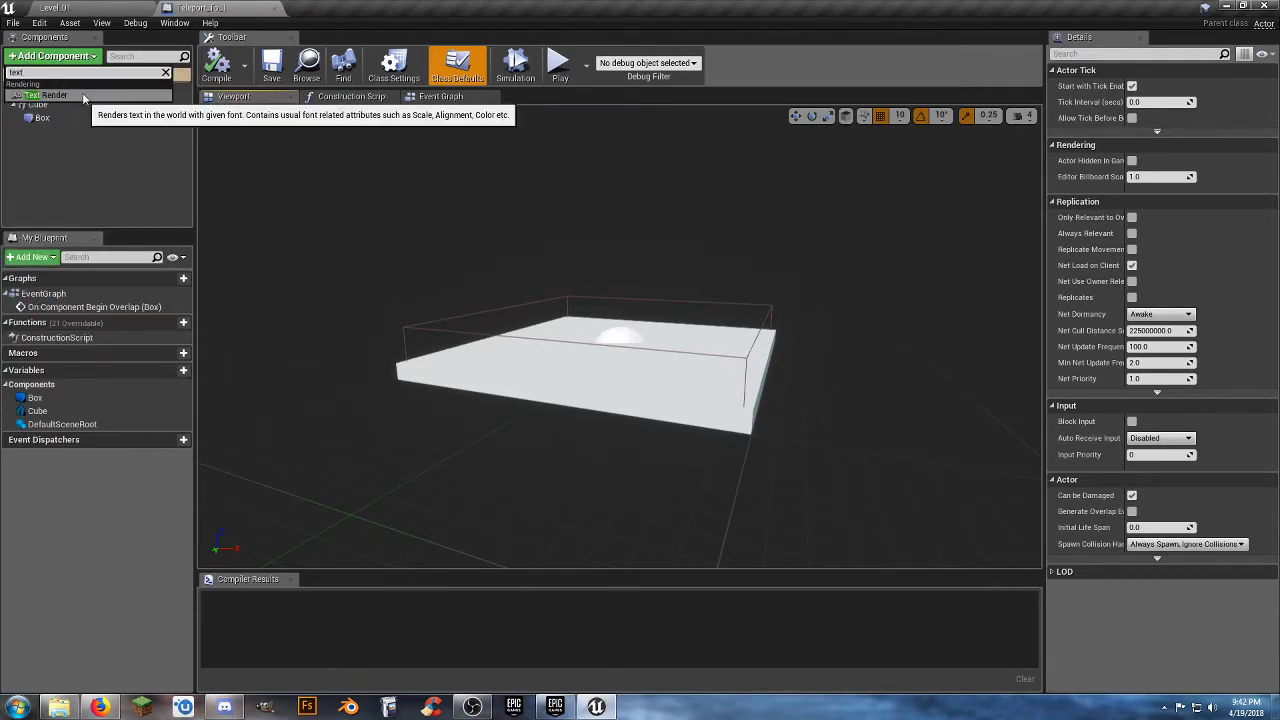
left_click(84, 95)
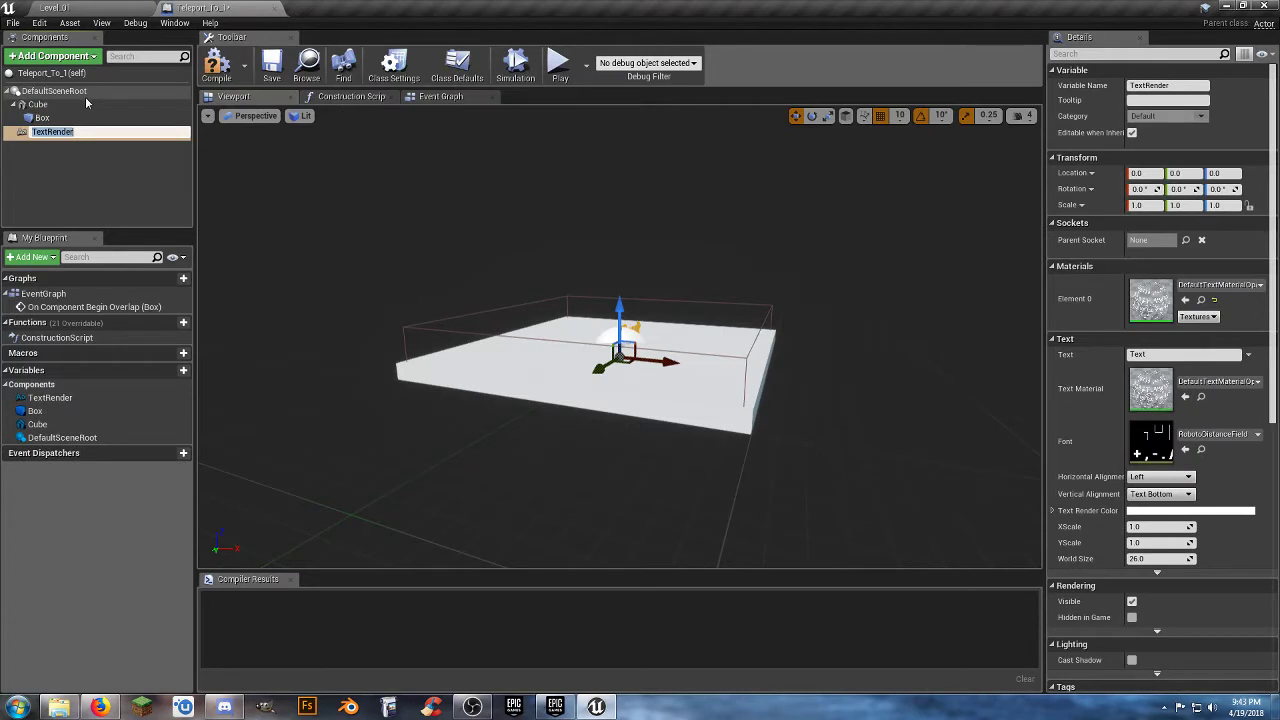
left_click(95, 187)
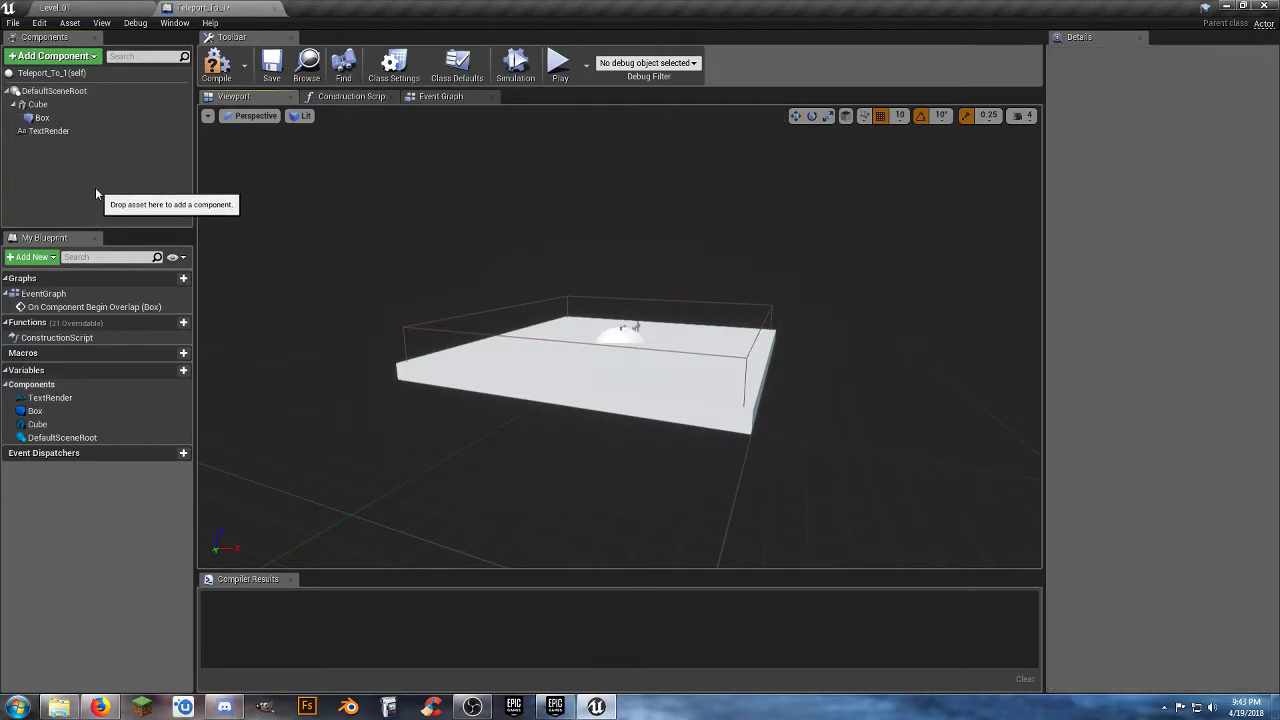
Set the TextRender component's text to 1 and raise it above the pad to Z 120.
left_click(73, 134)
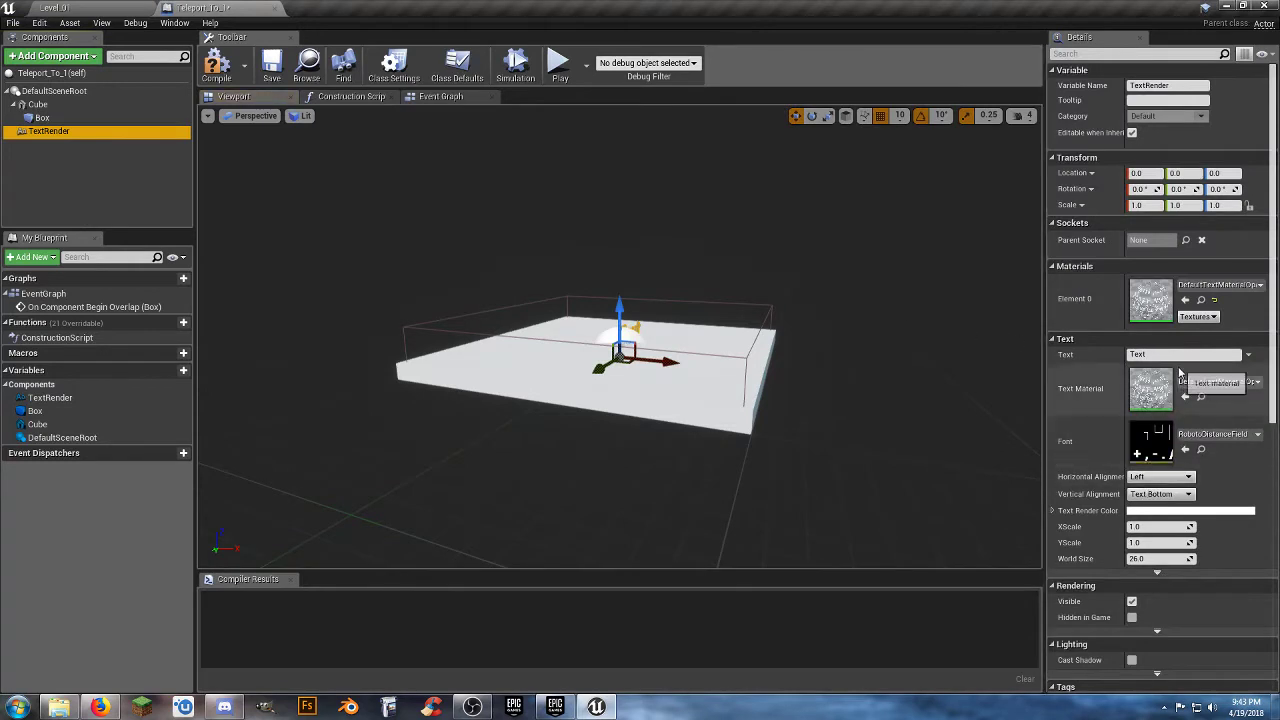
left_click(1167, 355)
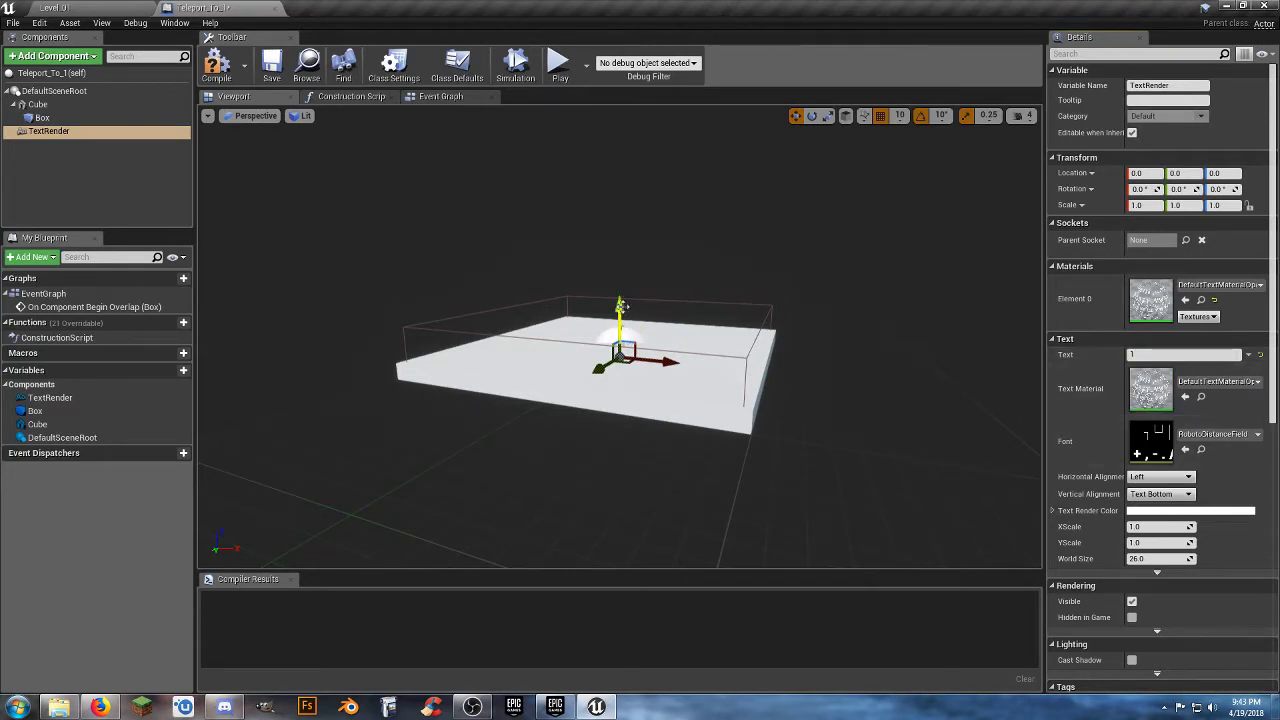
left_click_drag(621, 305, 621, 118)
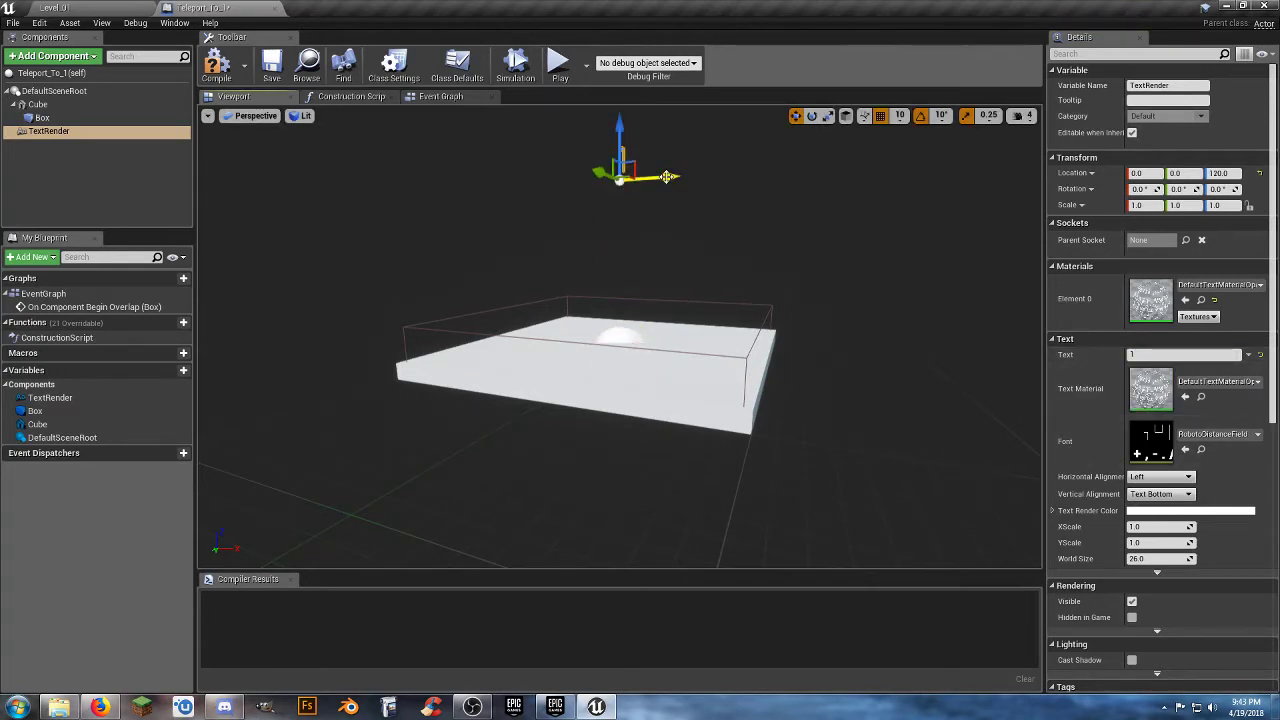
right_click_drag(668, 178, 677, 122)
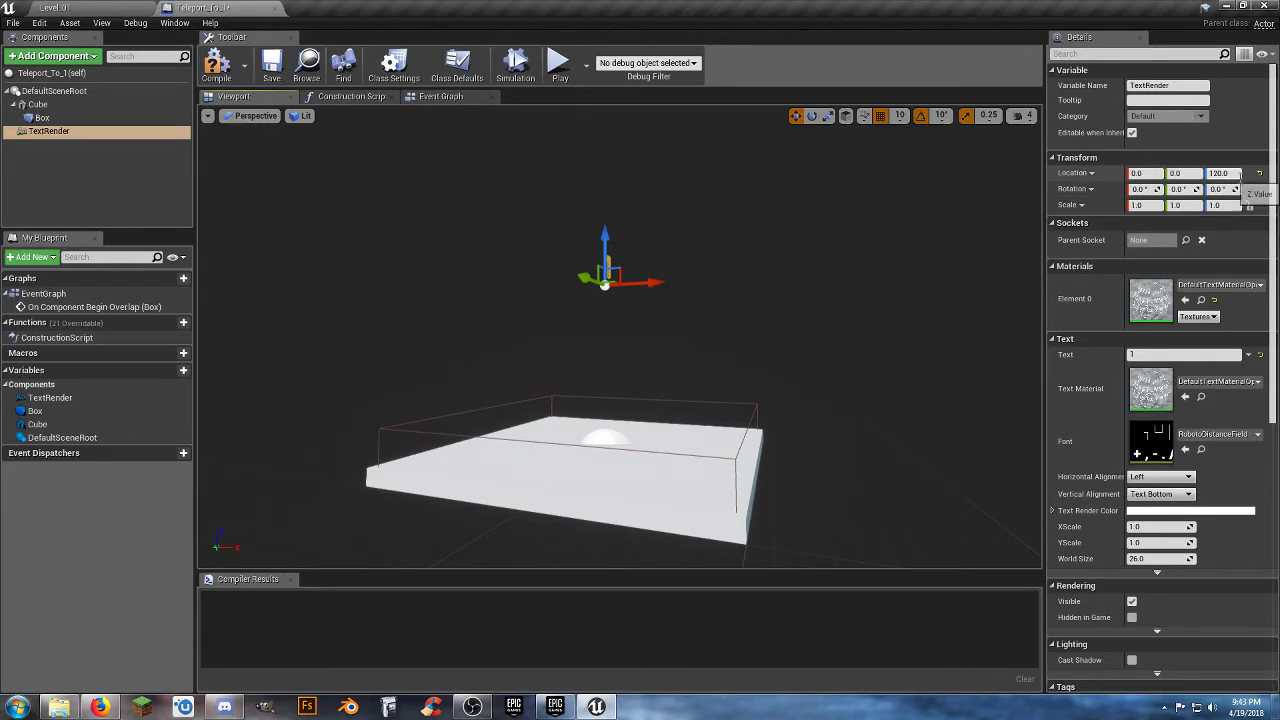
Set the TextRender component's Z location to 150 and its World Size to 100.
type("50")
key("Return")
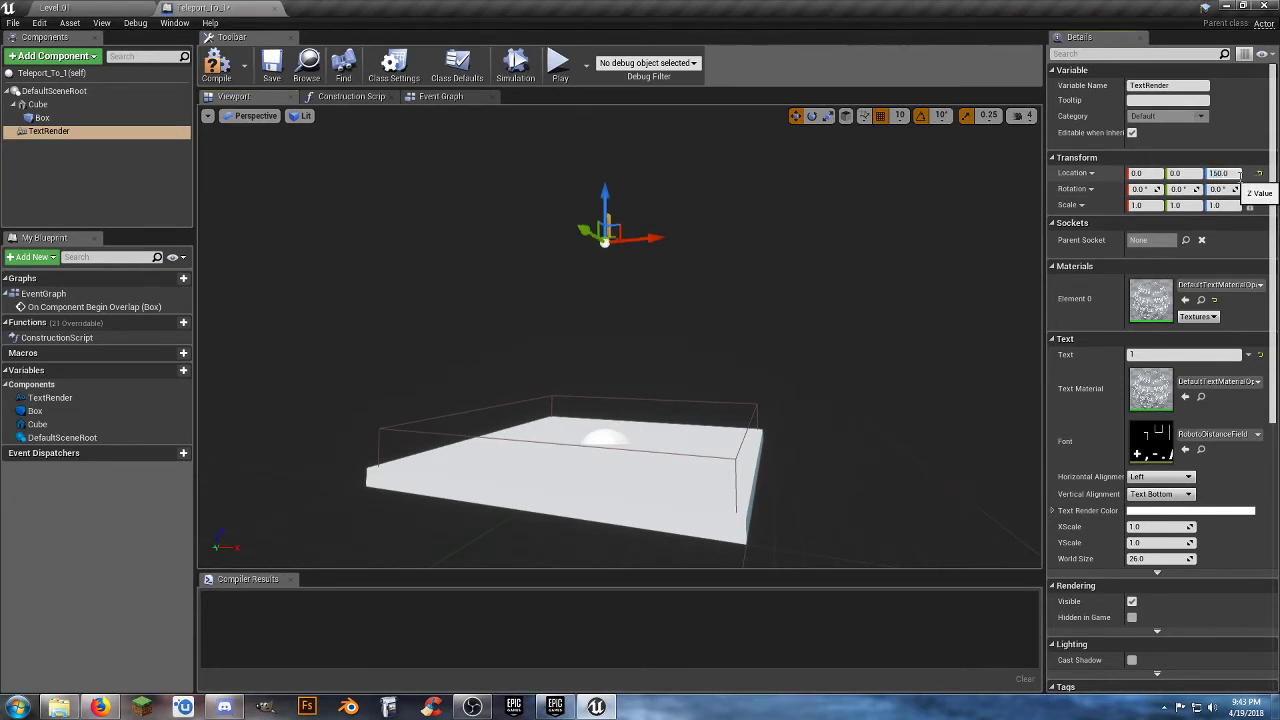
right_click_drag(829, 293, 738, 342)
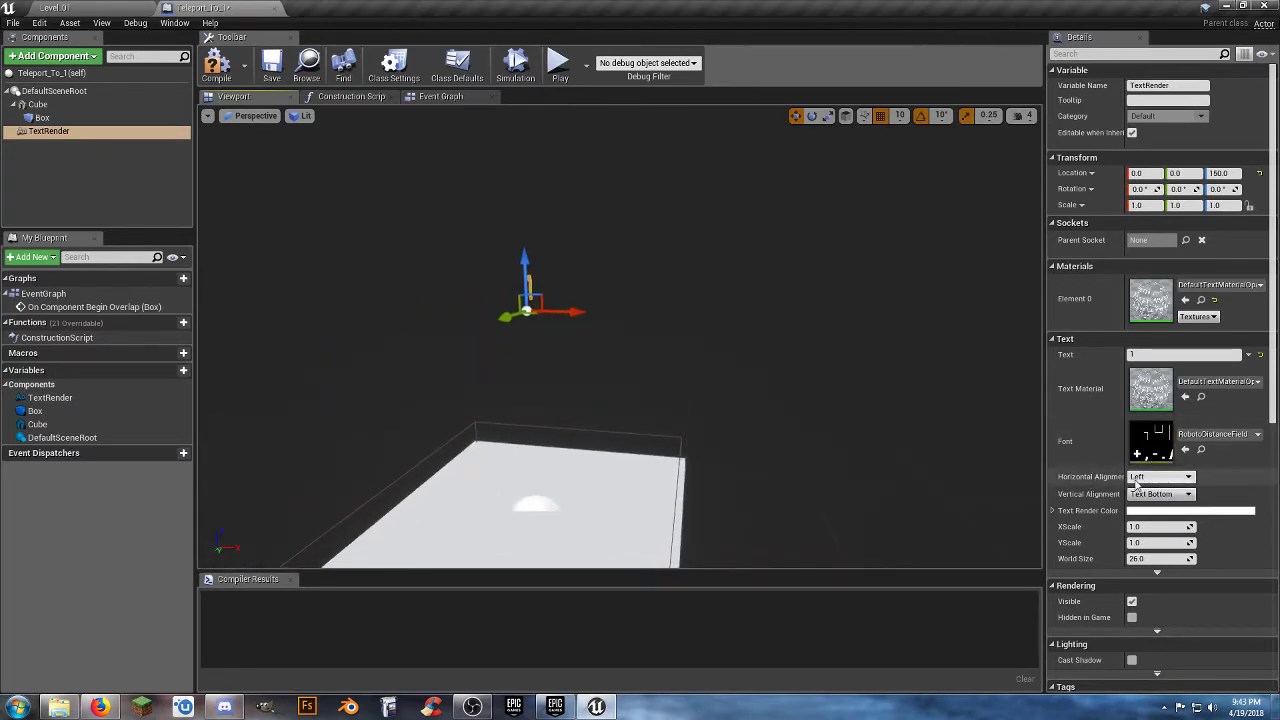
left_click(1153, 558)
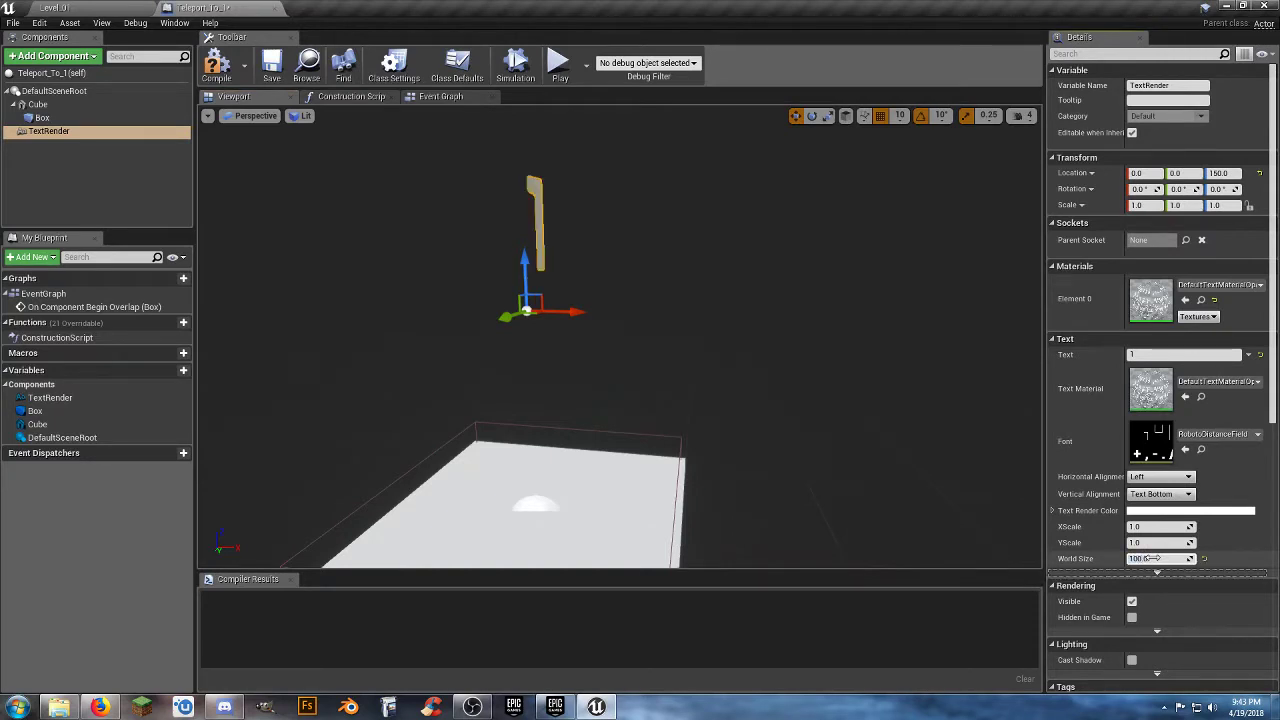
Move the number 1 text along the Y axis to 30 to center it above the pad.
right_click_drag(725, 404, 708, 383)
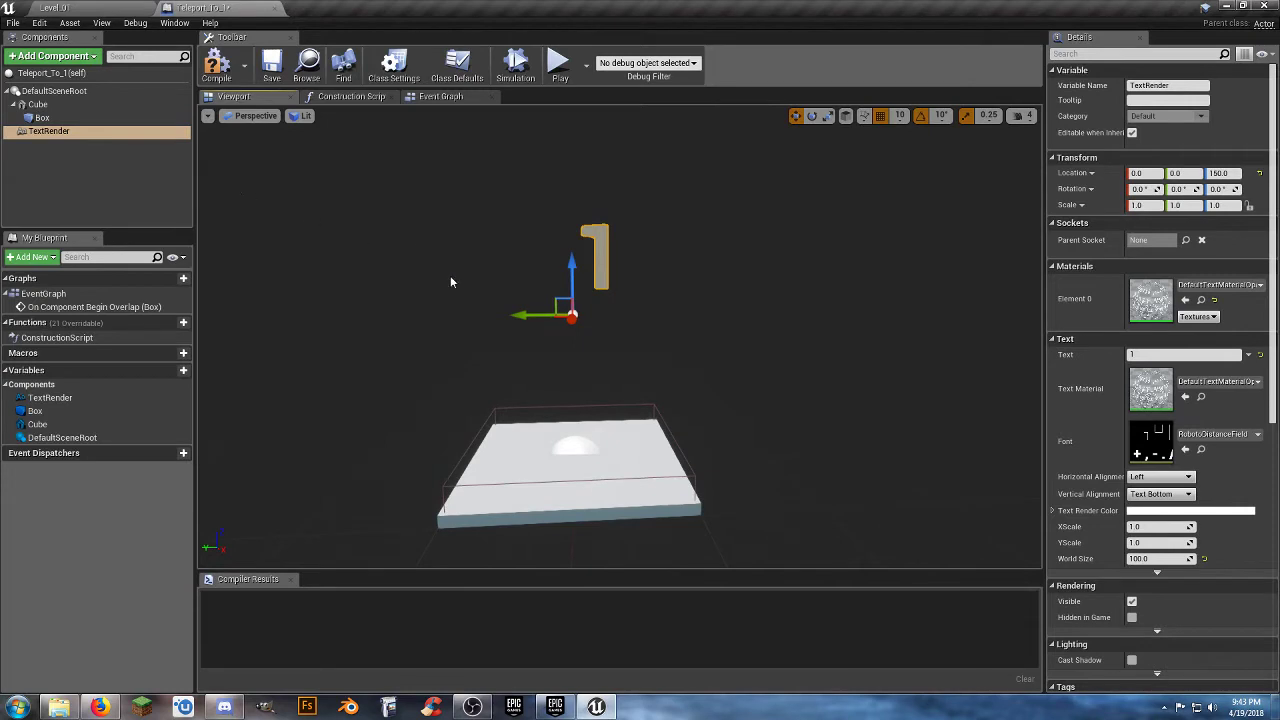
left_click_drag(525, 315, 497, 317)
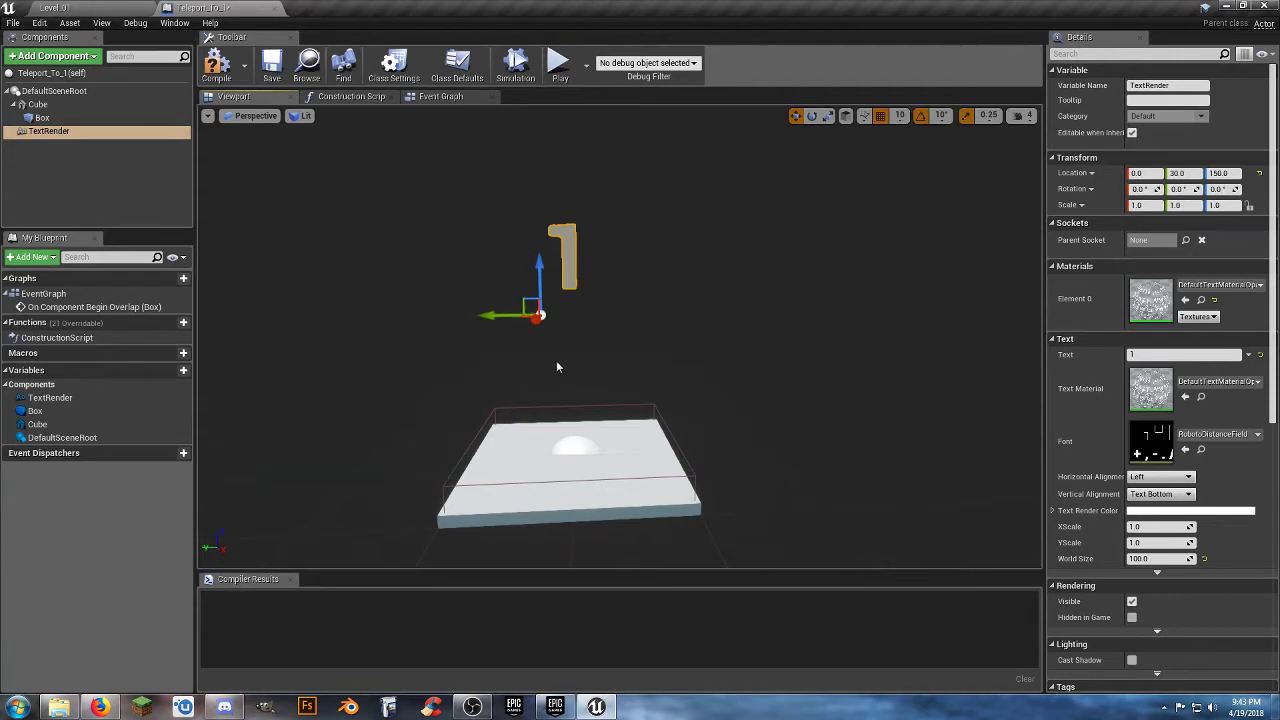
right_click_drag(558, 367, 610, 364)
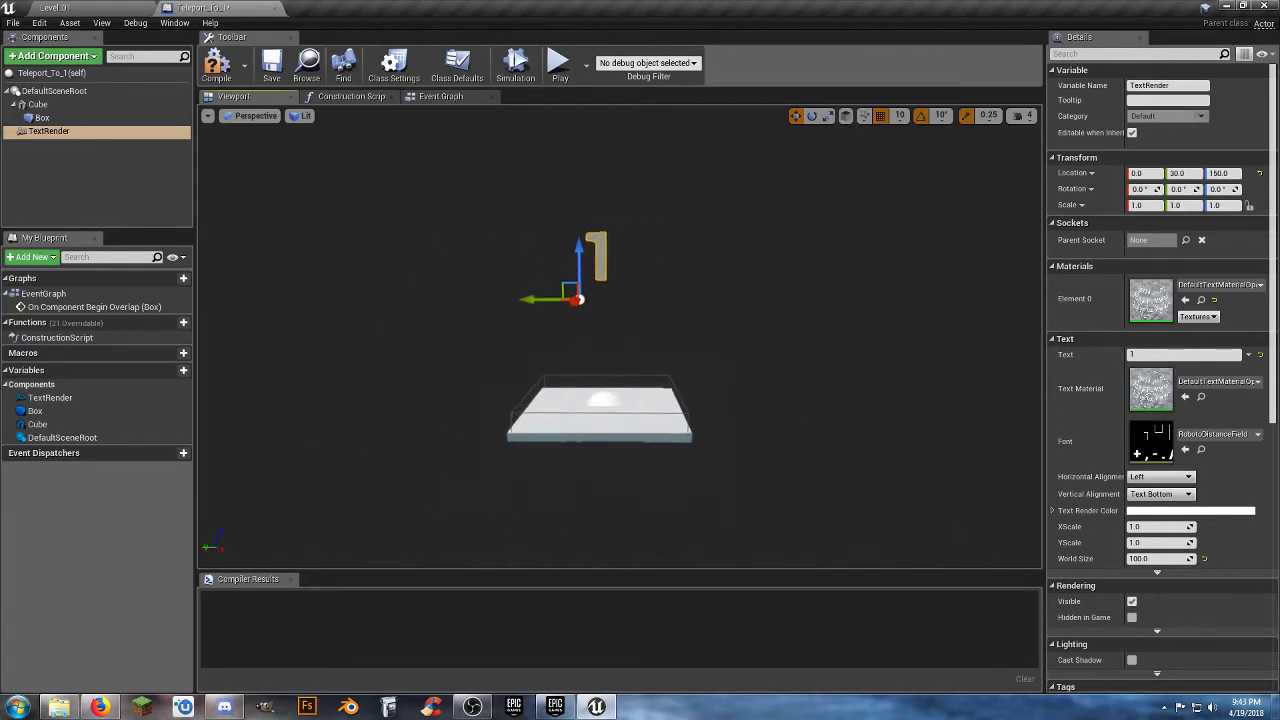
mouse_move(530, 409)
right_mouse_down()
mouse_move(570, 405)
mouse_move(530, 409)
right_mouse_up()
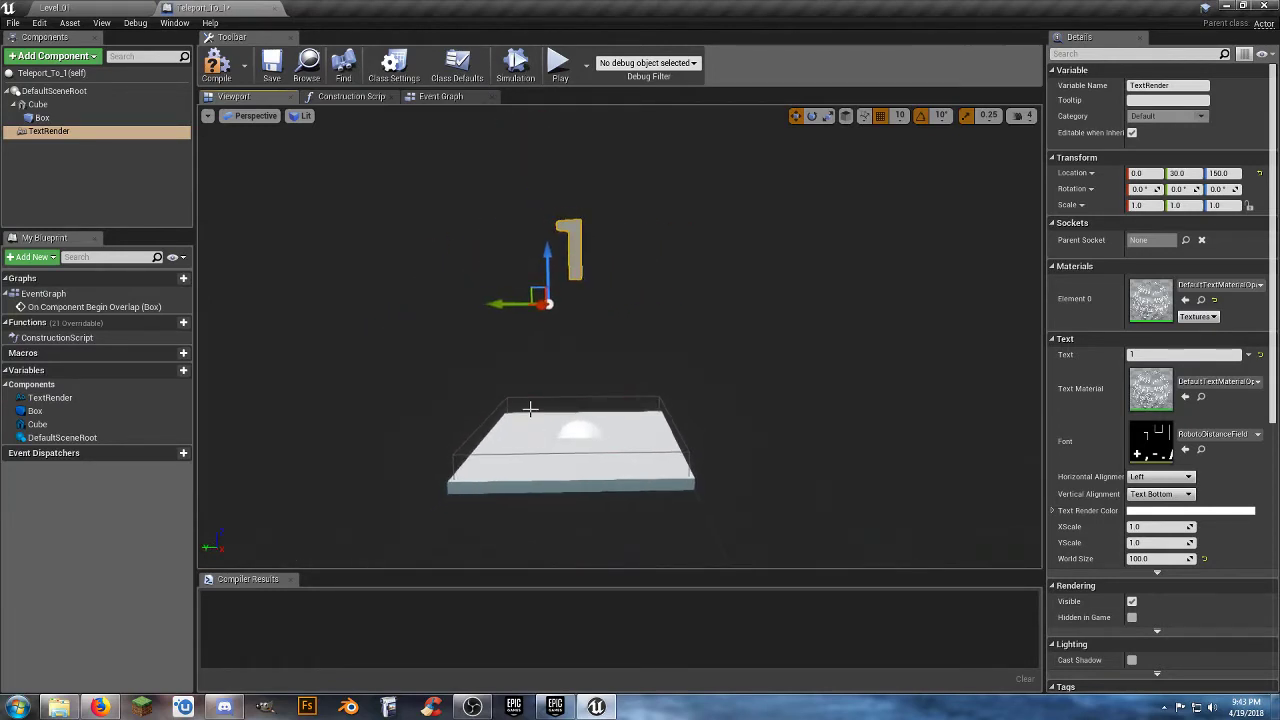
Add a Rotating Movement component to the Teleport_To_1 blueprint, keeping its Z rotation rate at 180.
left_click(55, 58)
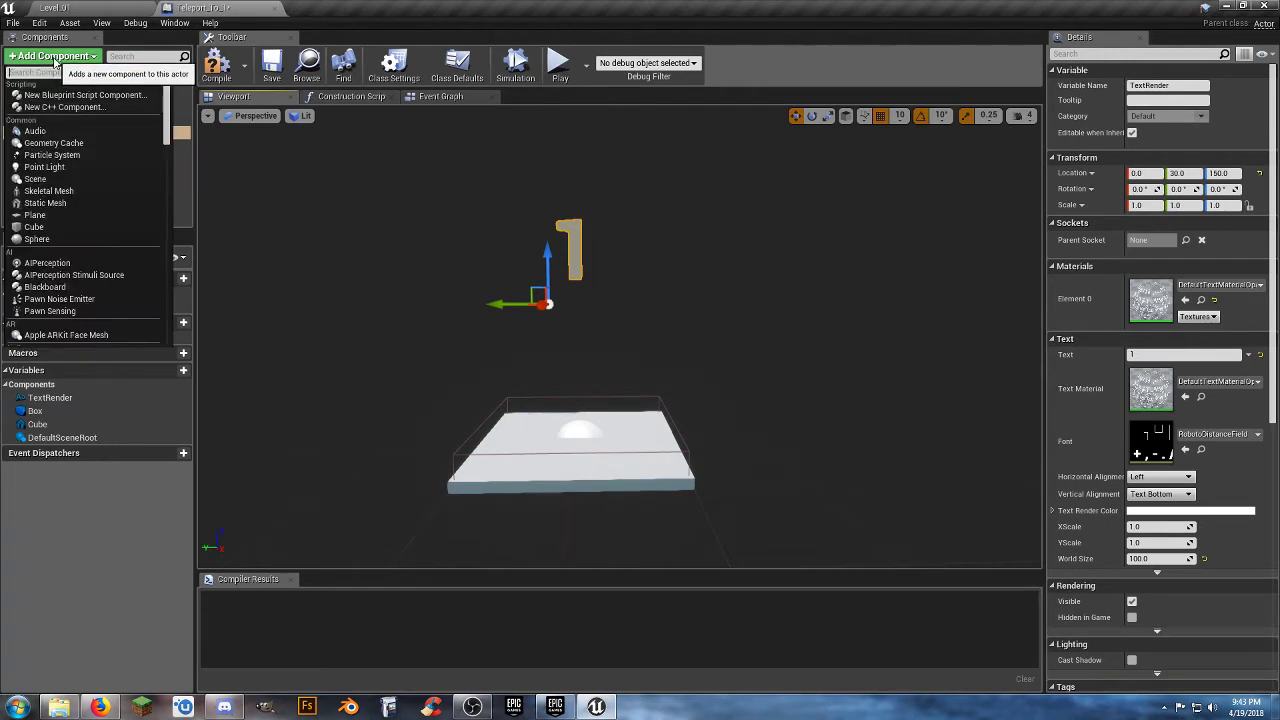
type("rota")
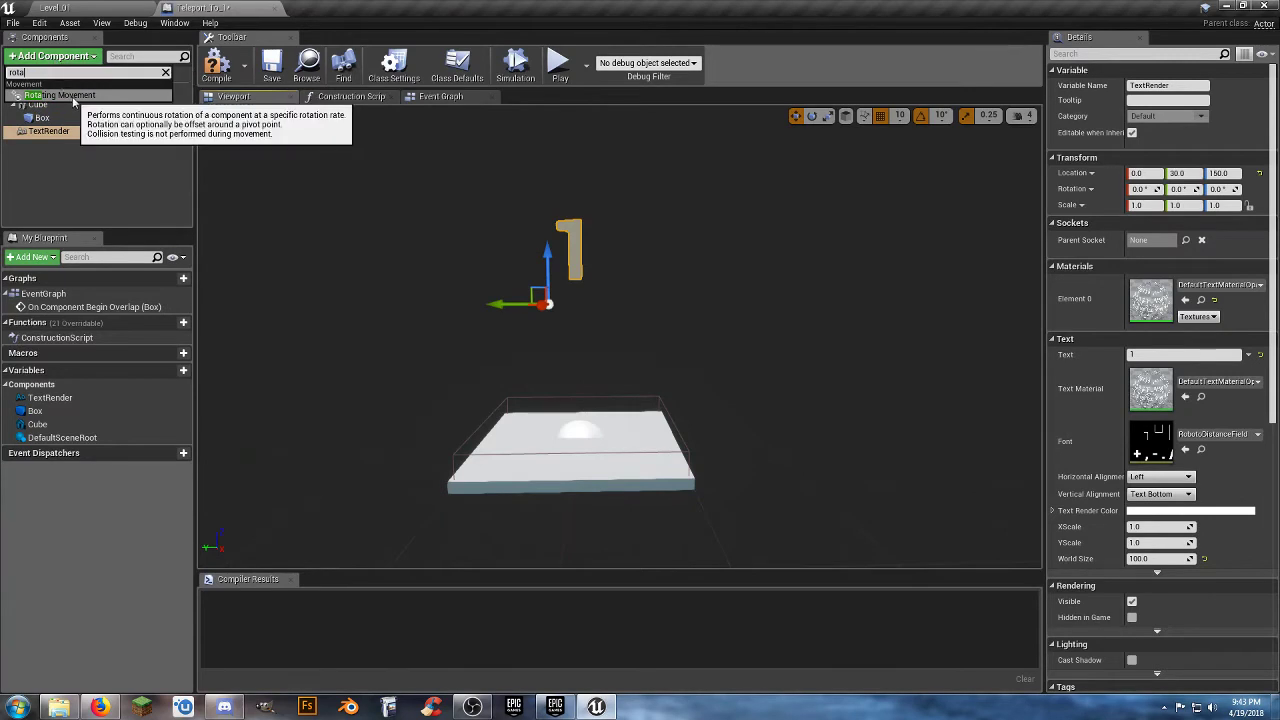
left_click(72, 96)
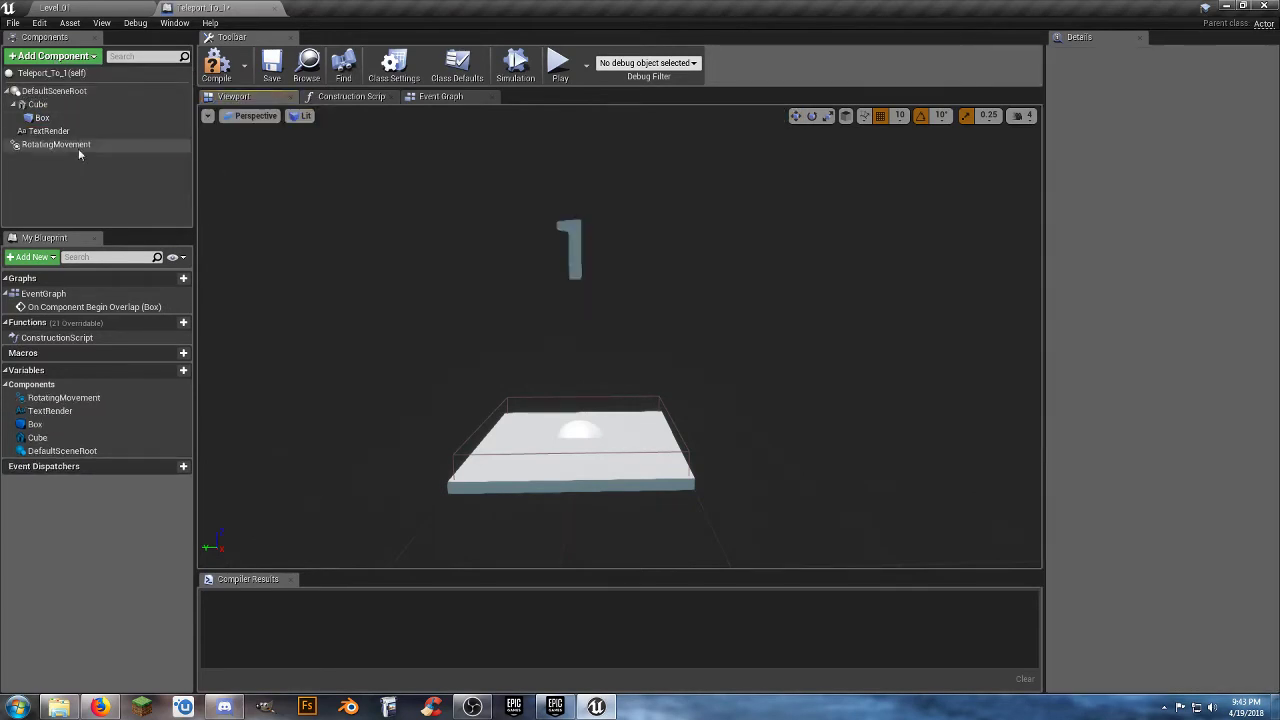
left_click(78, 146)
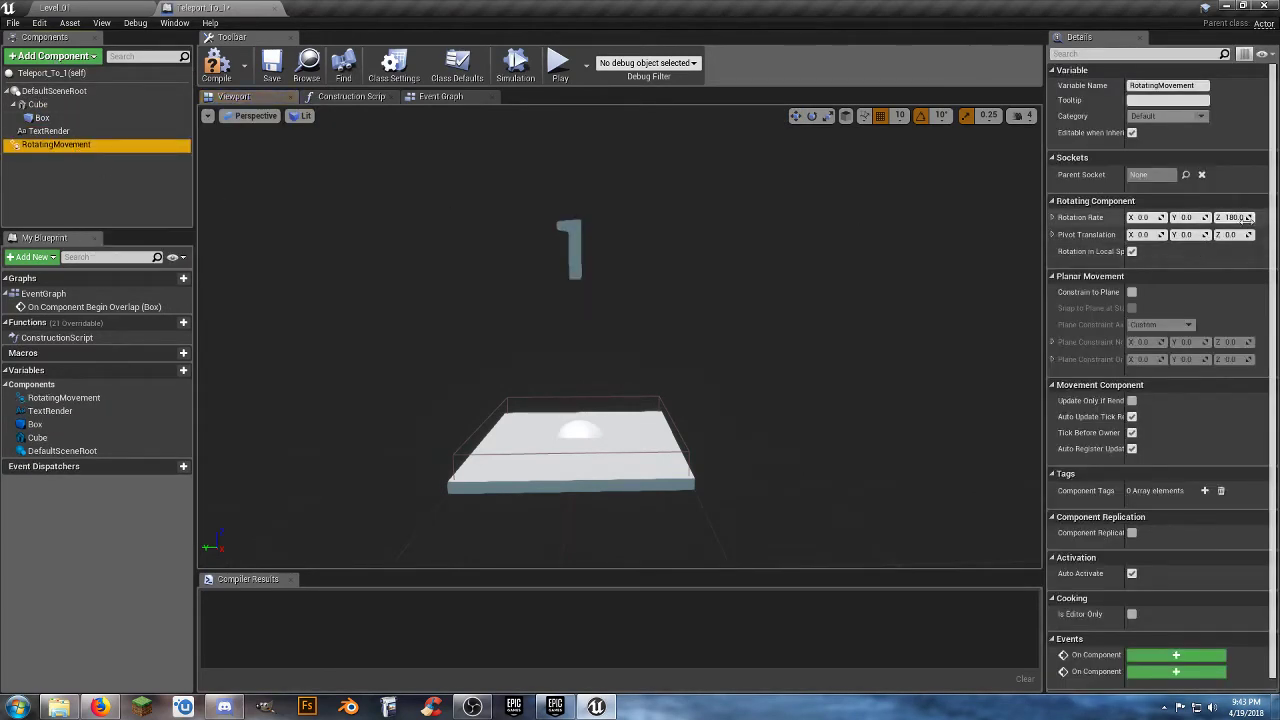
left_click_drag(1252, 217, 1238, 217)
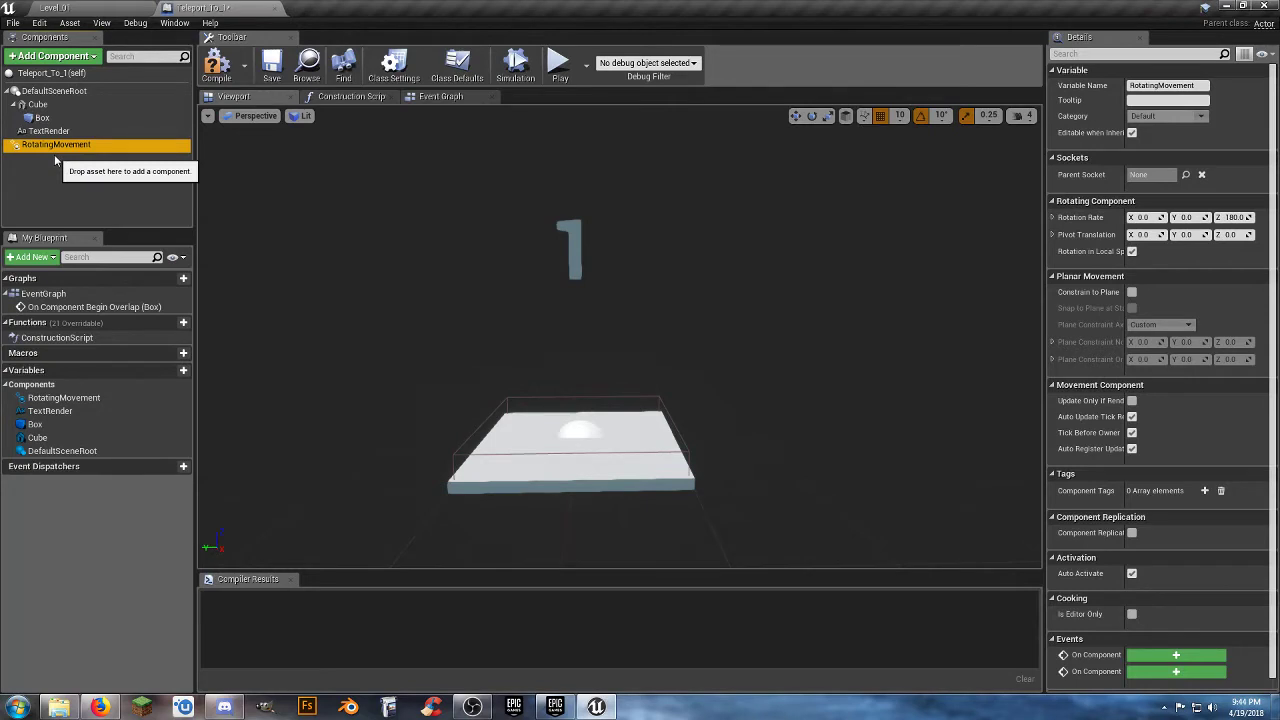
Compile and save the Teleport_To_1 blueprint and close its editor.
left_click(216, 66)
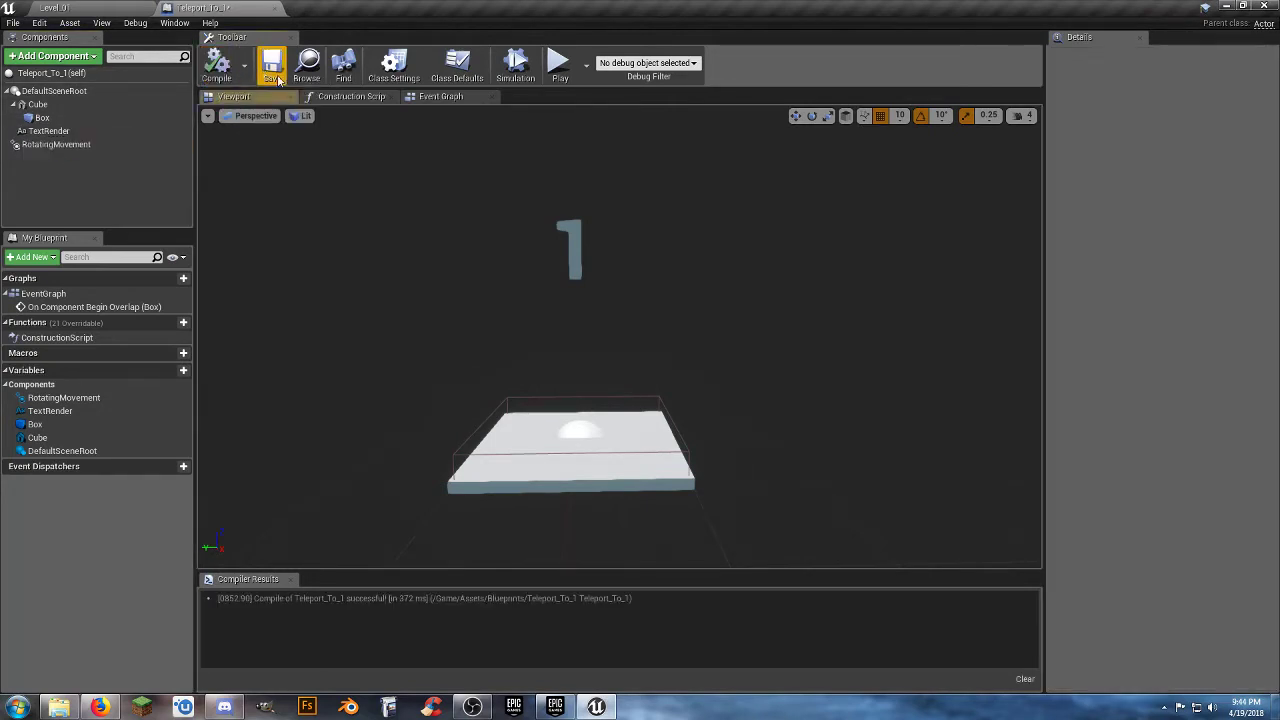
left_click(279, 80)
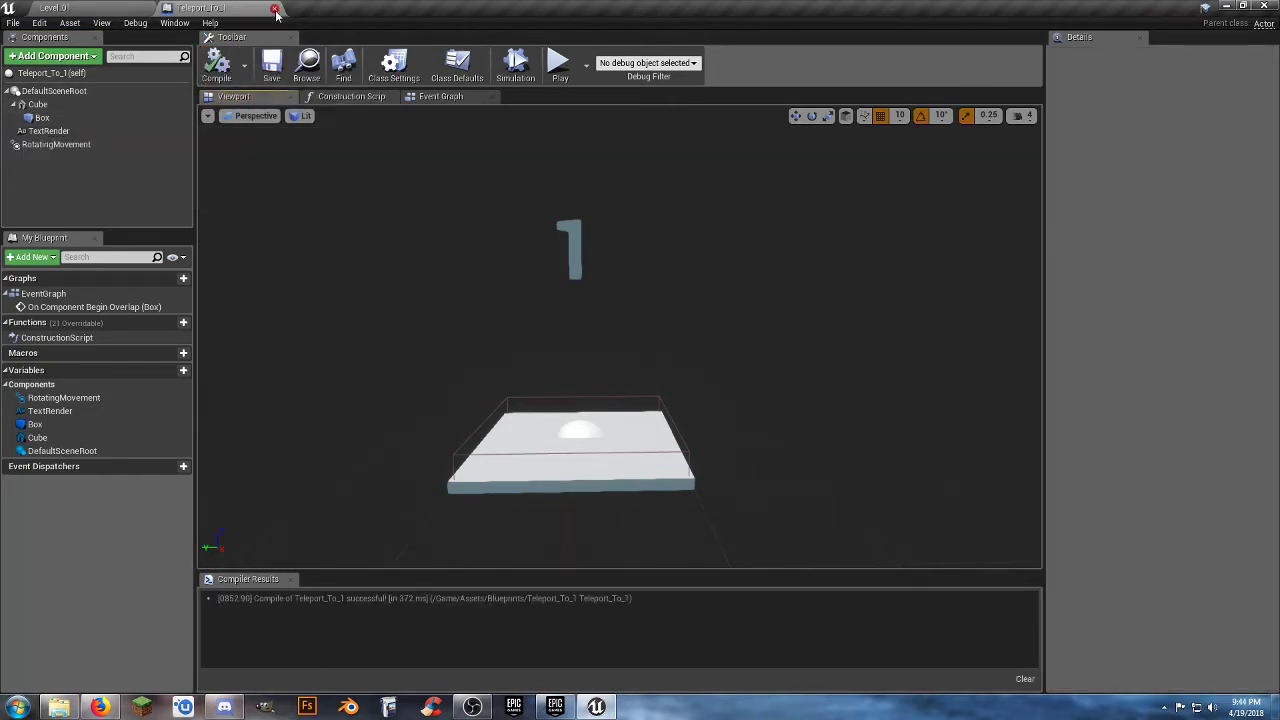
left_click(275, 9)
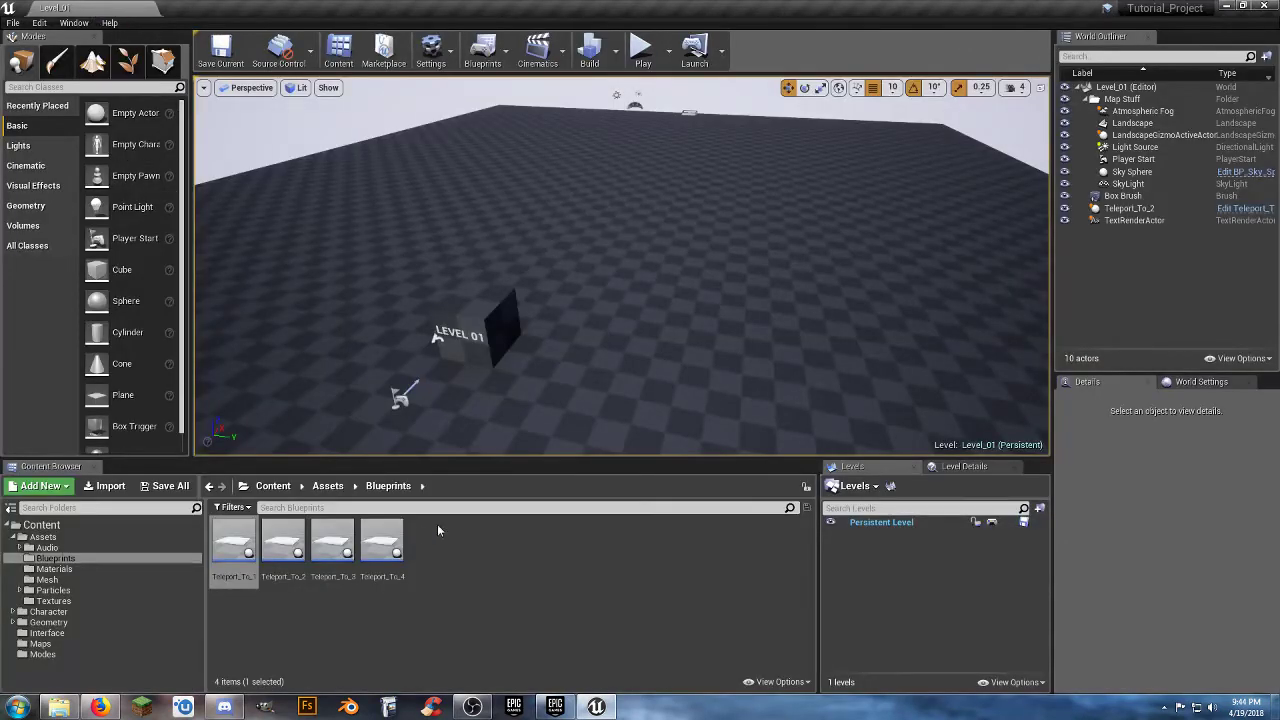
Open the Teleport_To_2 blueprint from the Blueprints folder and add a Text Render component to it.
left_click(288, 548)
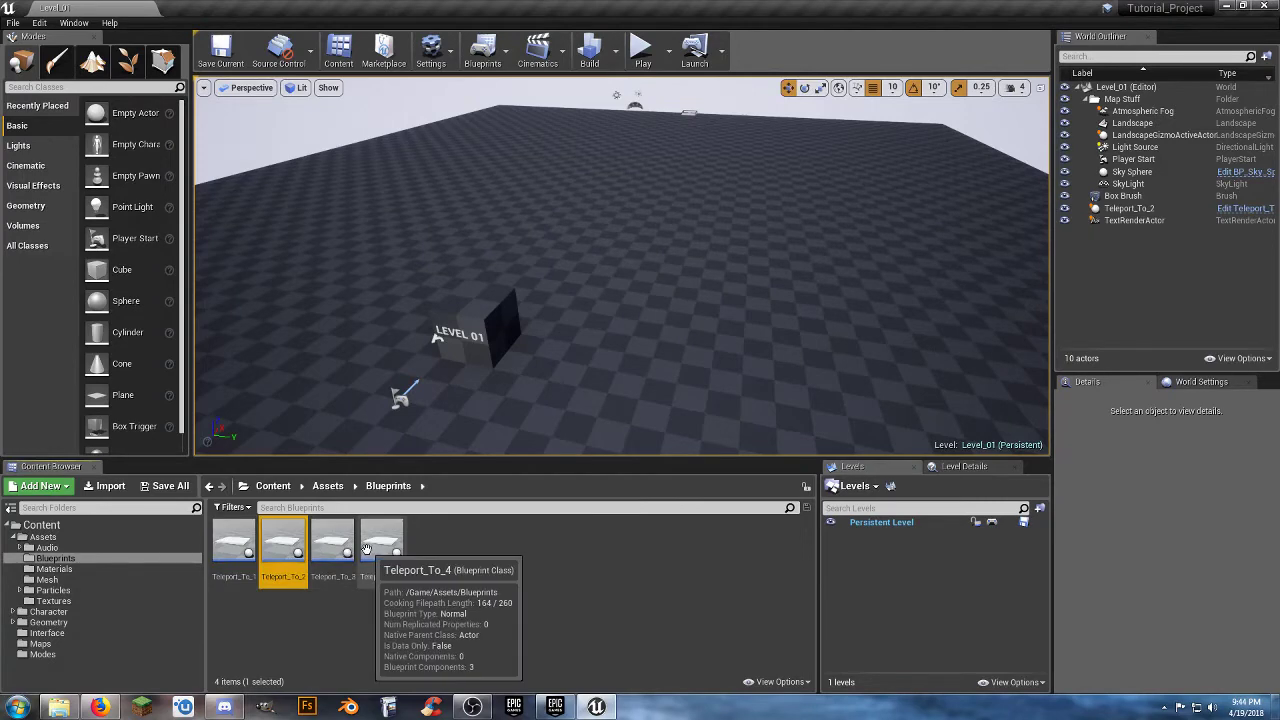
double_click(276, 551)
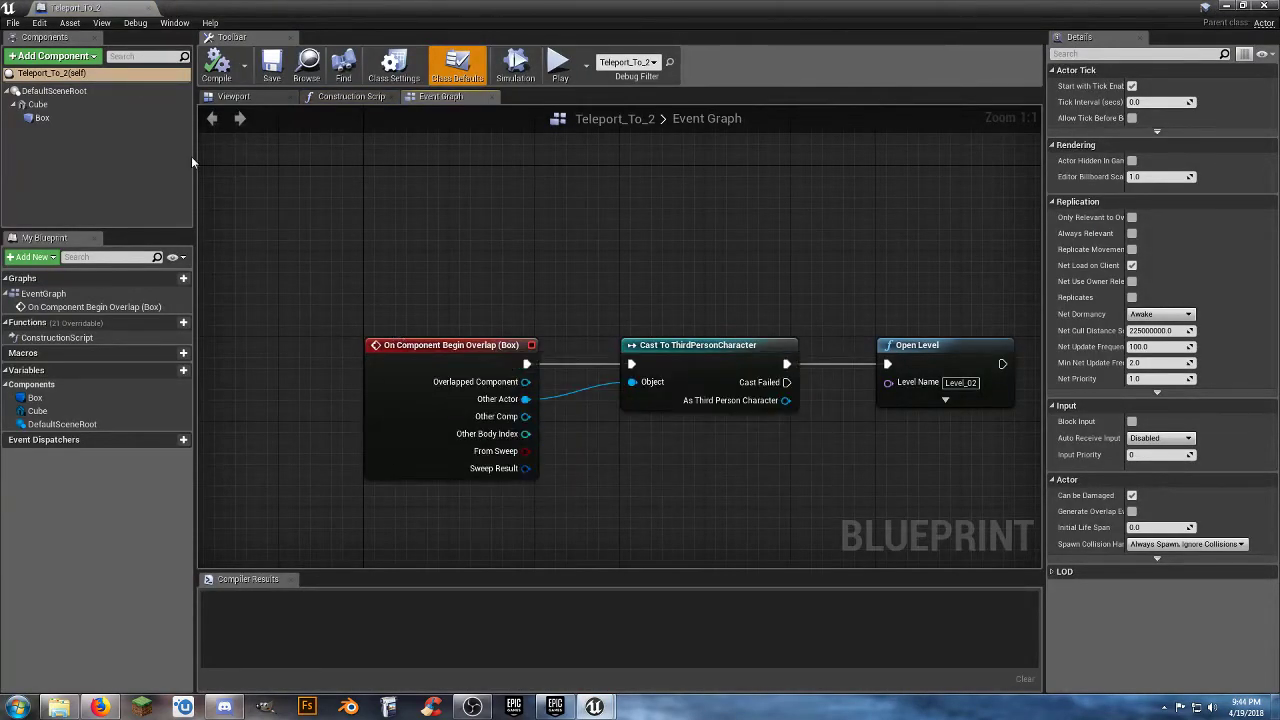
left_click(72, 58)
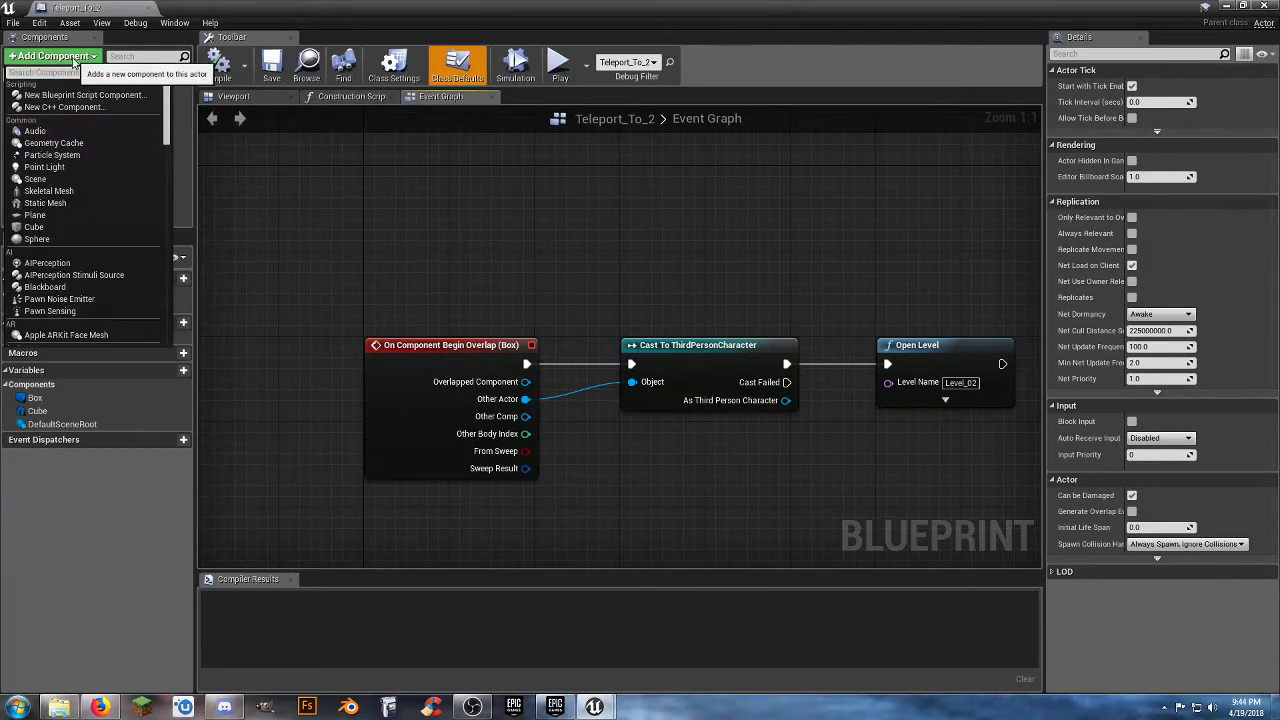
type("text")
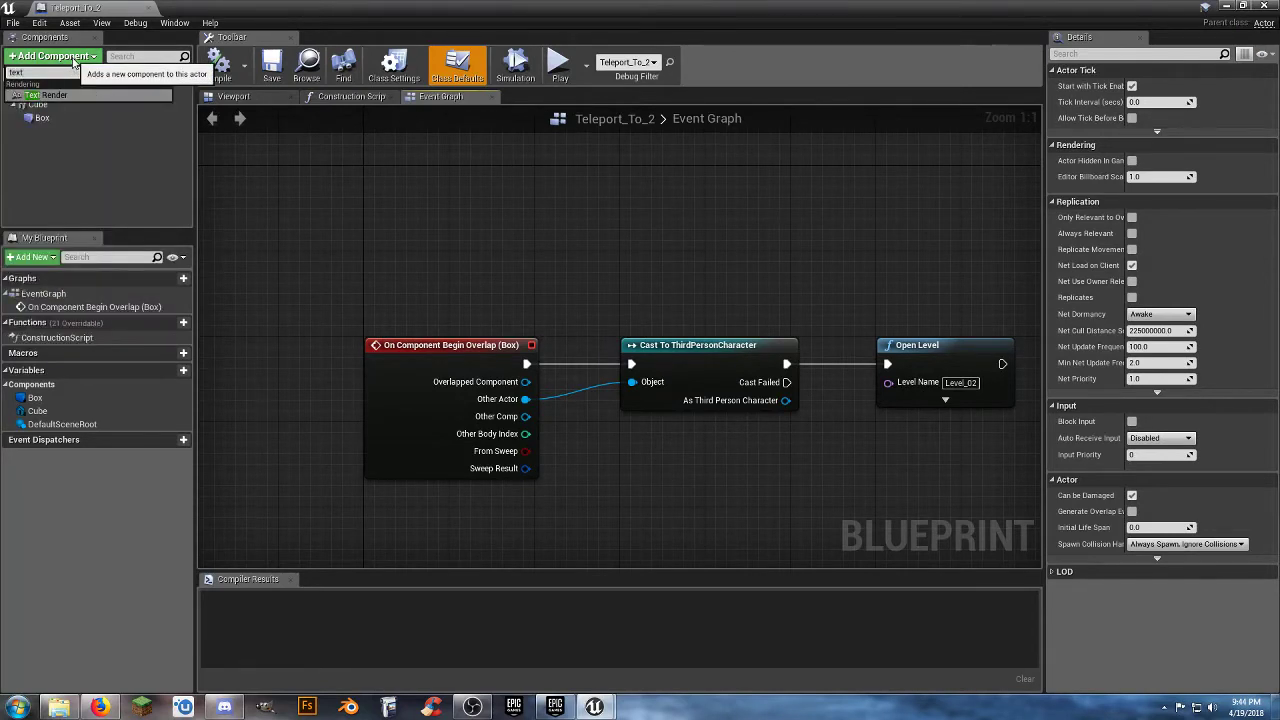
key("Return")
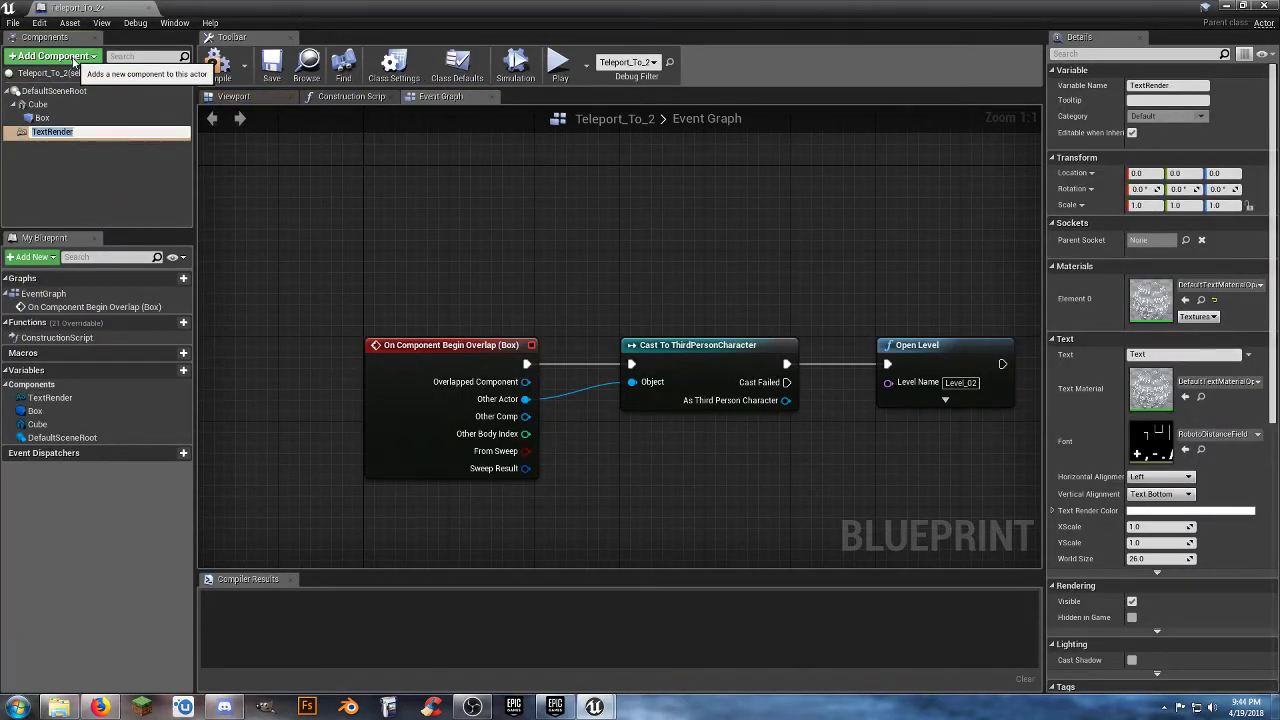
Add a Rotating Movement component to the Teleport_To_2 blueprint.
left_click(72, 58)
type("rot")
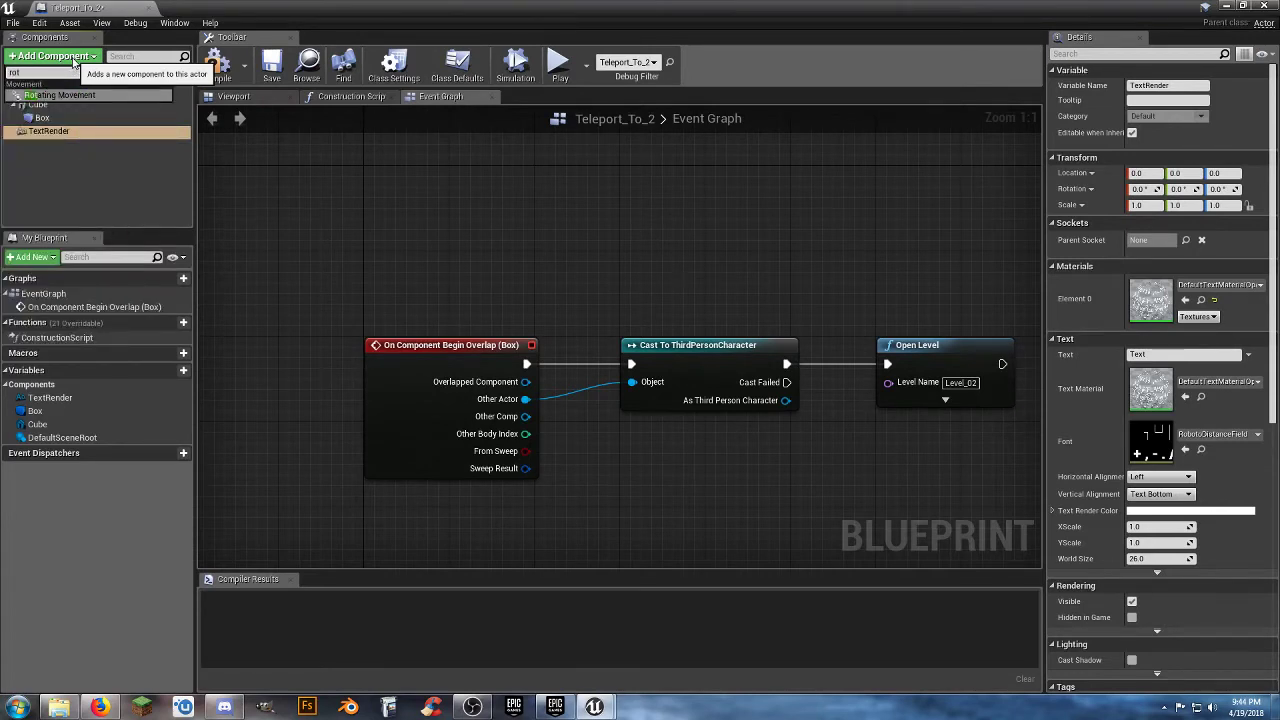
left_click(52, 94)
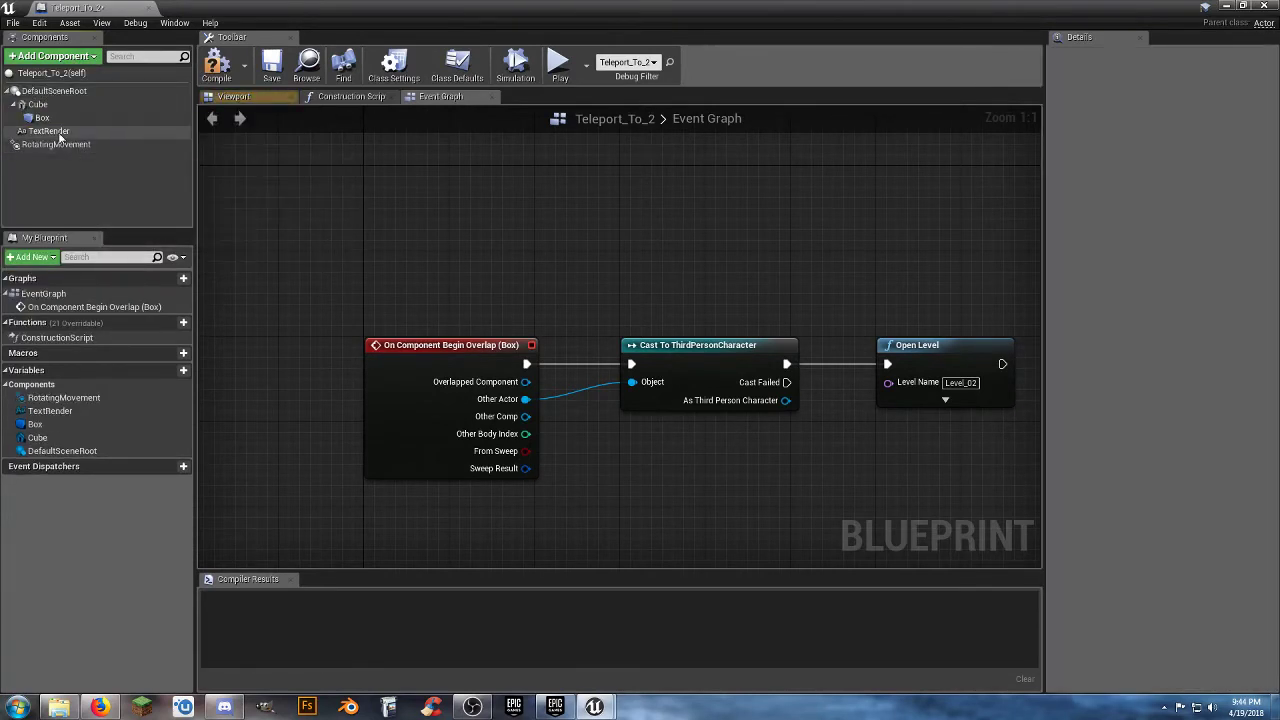
Show Teleport_To_2's TextRender component in the 3D preview and set its Z location to 150.
left_click(48, 131)
left_click(243, 97)
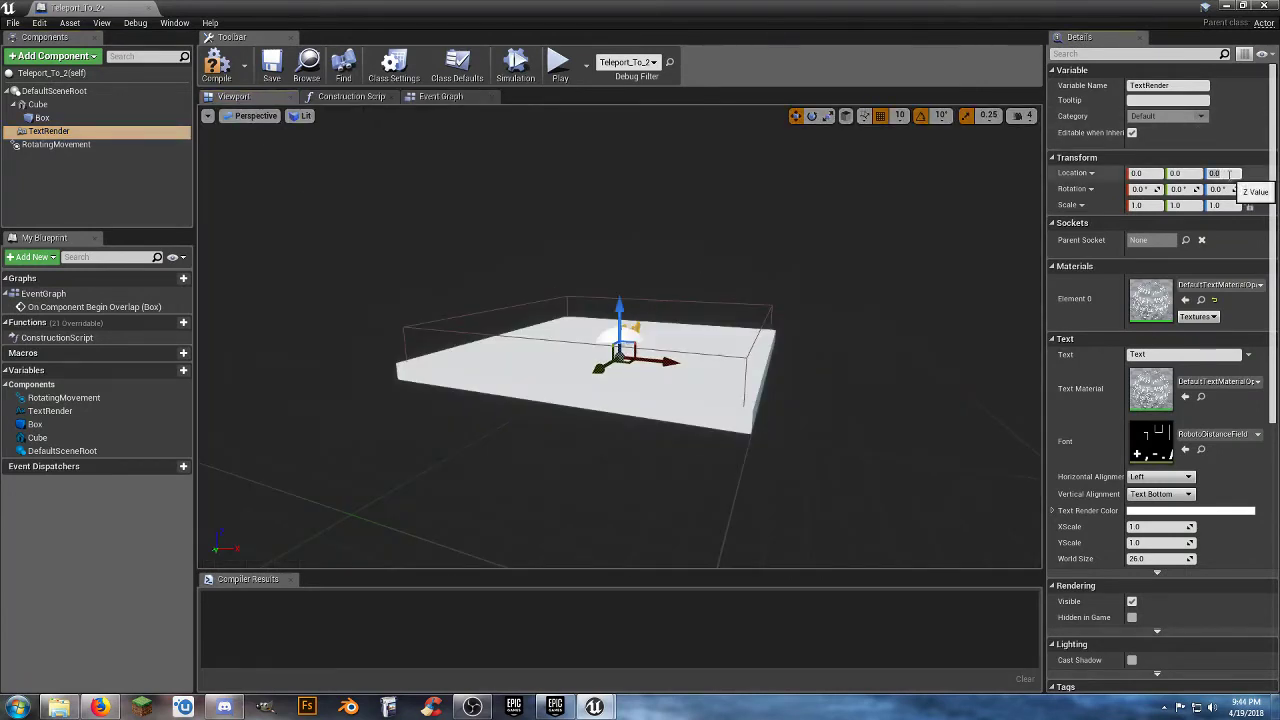
left_click(1230, 175)
type("150")
key("Return")
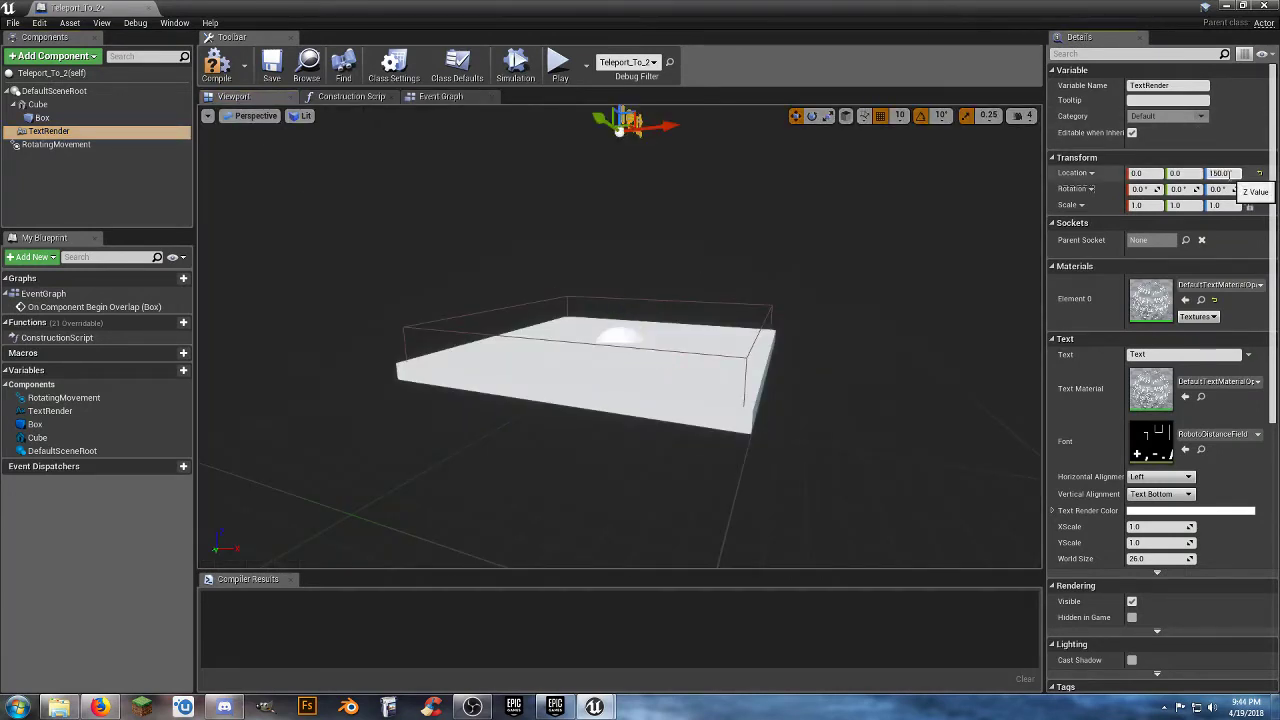
Set the TextRender component's text to 2 and its World Size to 100.
left_click_drag(1163, 355, 1066, 350)
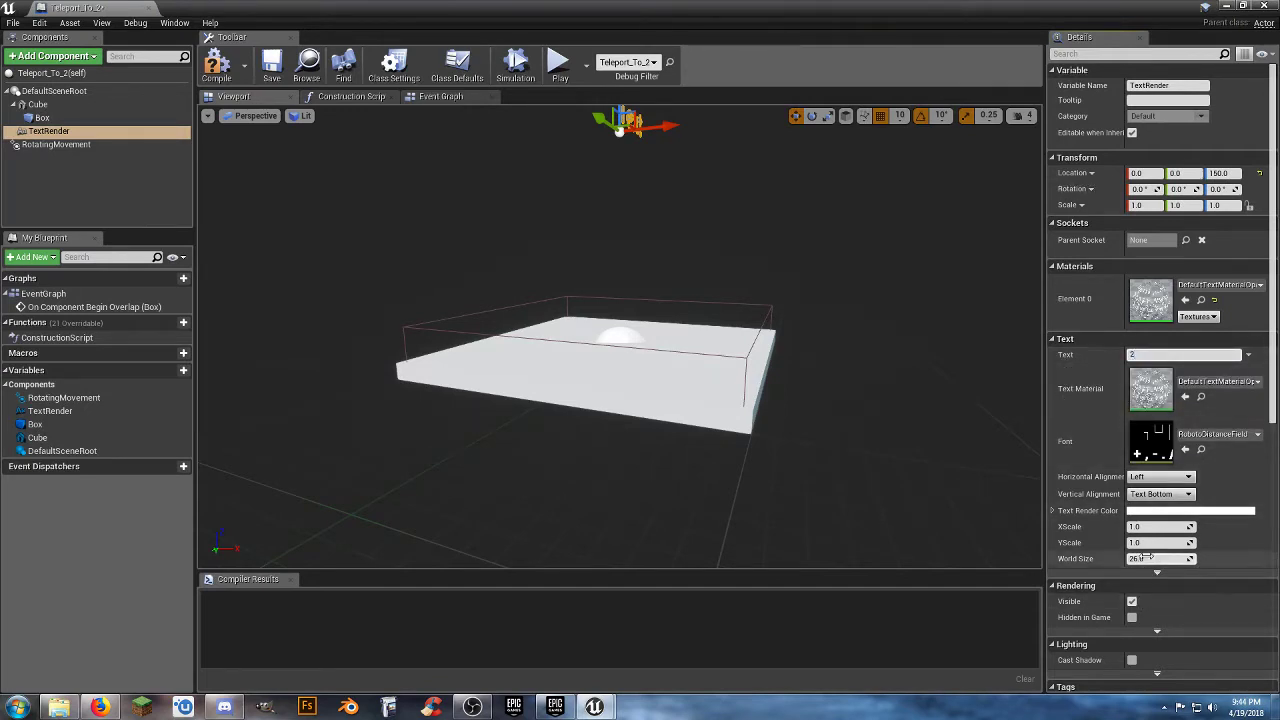
key("Return")
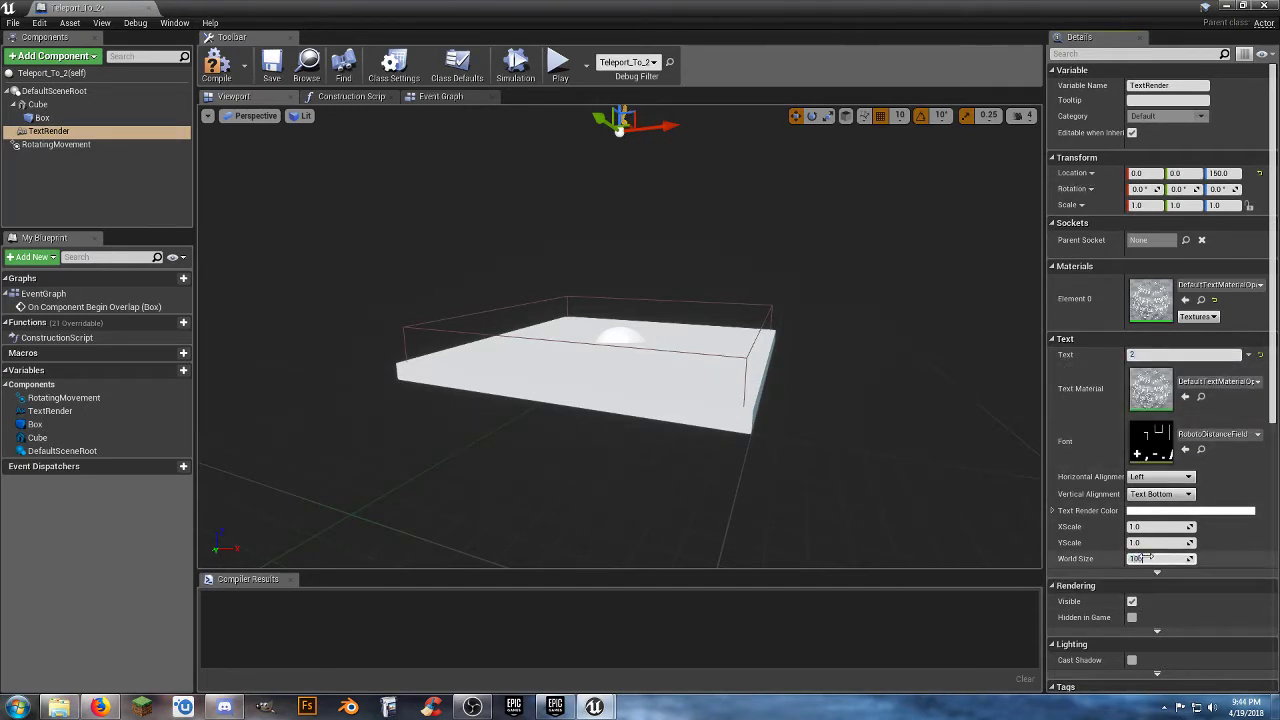
key("Return")
Move the number 2 text along the Y axis to 20 to center it above the pad.
right_click_drag(833, 311, 705, 238)
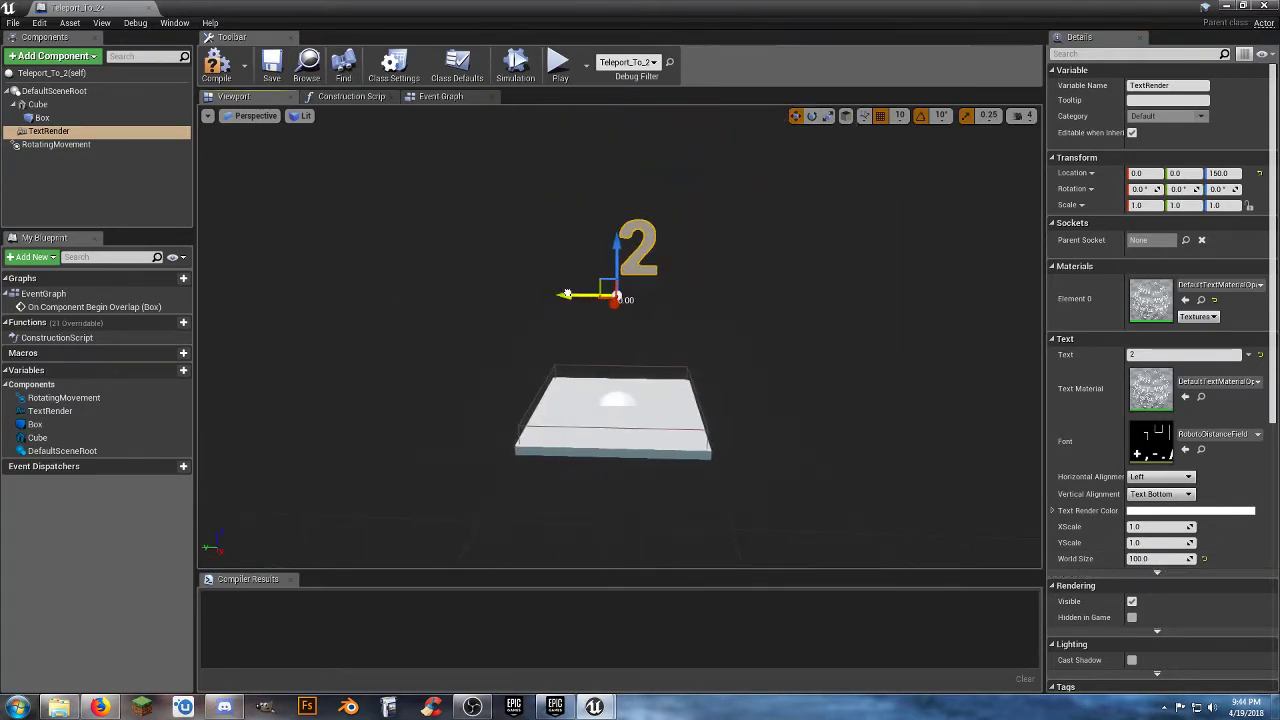
left_click_drag(567, 294, 549, 294)
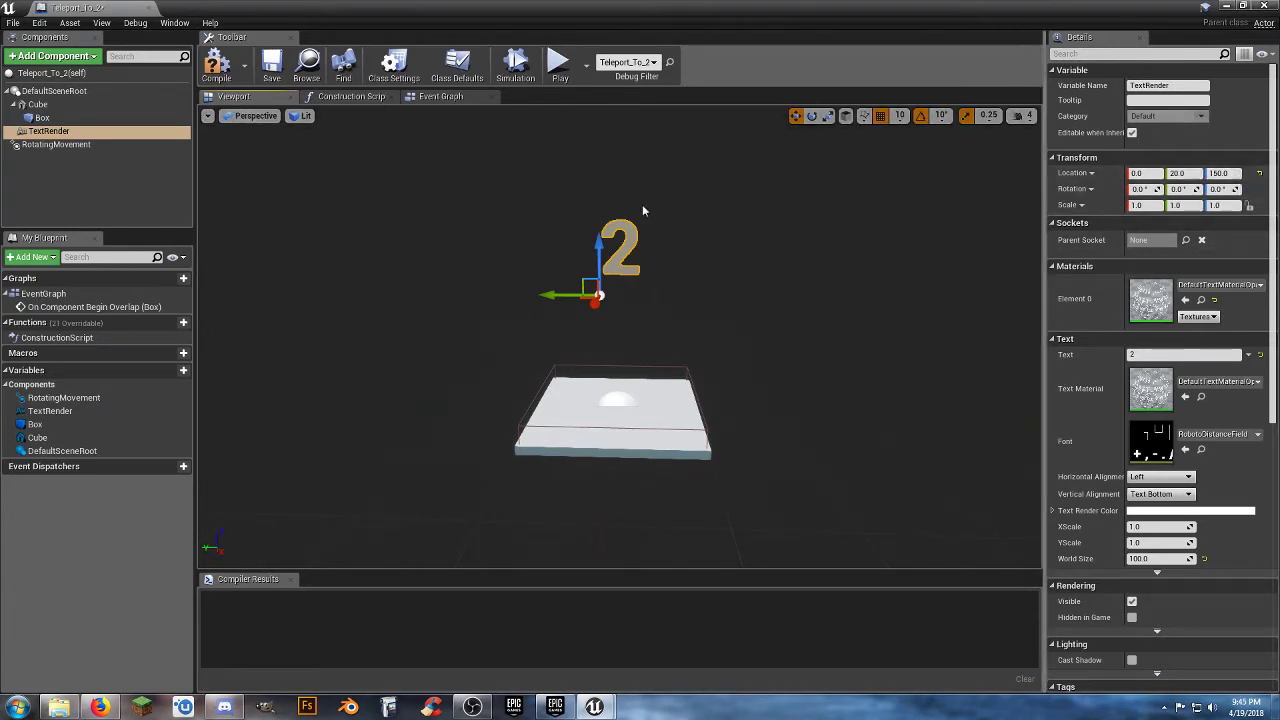
Compile and save the Teleport_To_2 blueprint and close its editor.
left_click(217, 65)
left_click(273, 76)
left_click(149, 8)
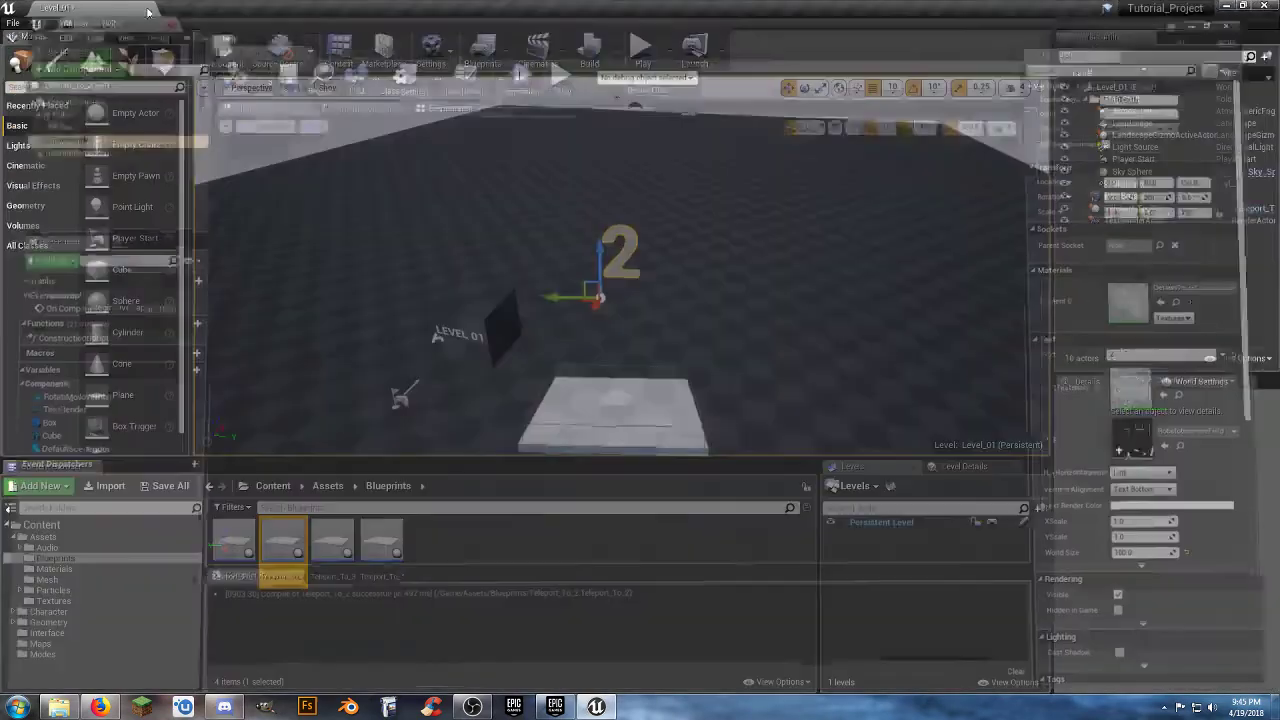
Open the Teleport_To_3 blueprint from the Blueprints folder and add a Text Render component to it.
double_click(332, 545)
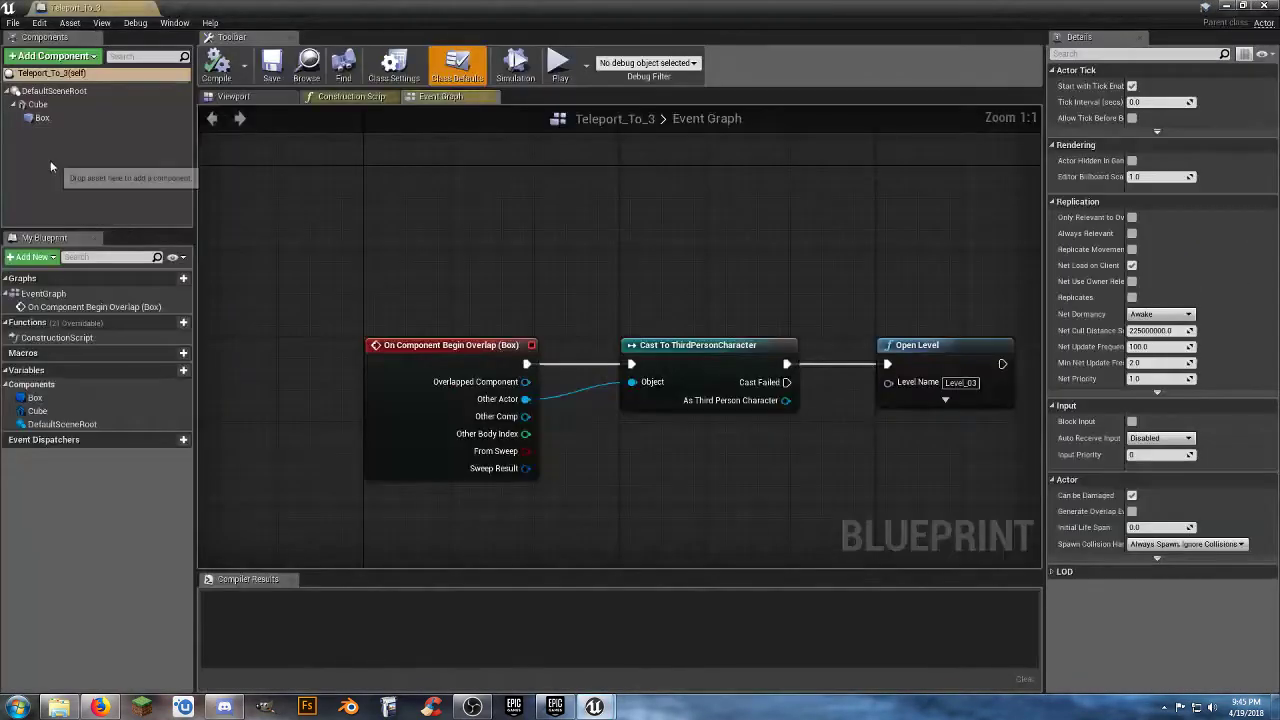
left_click(75, 57)
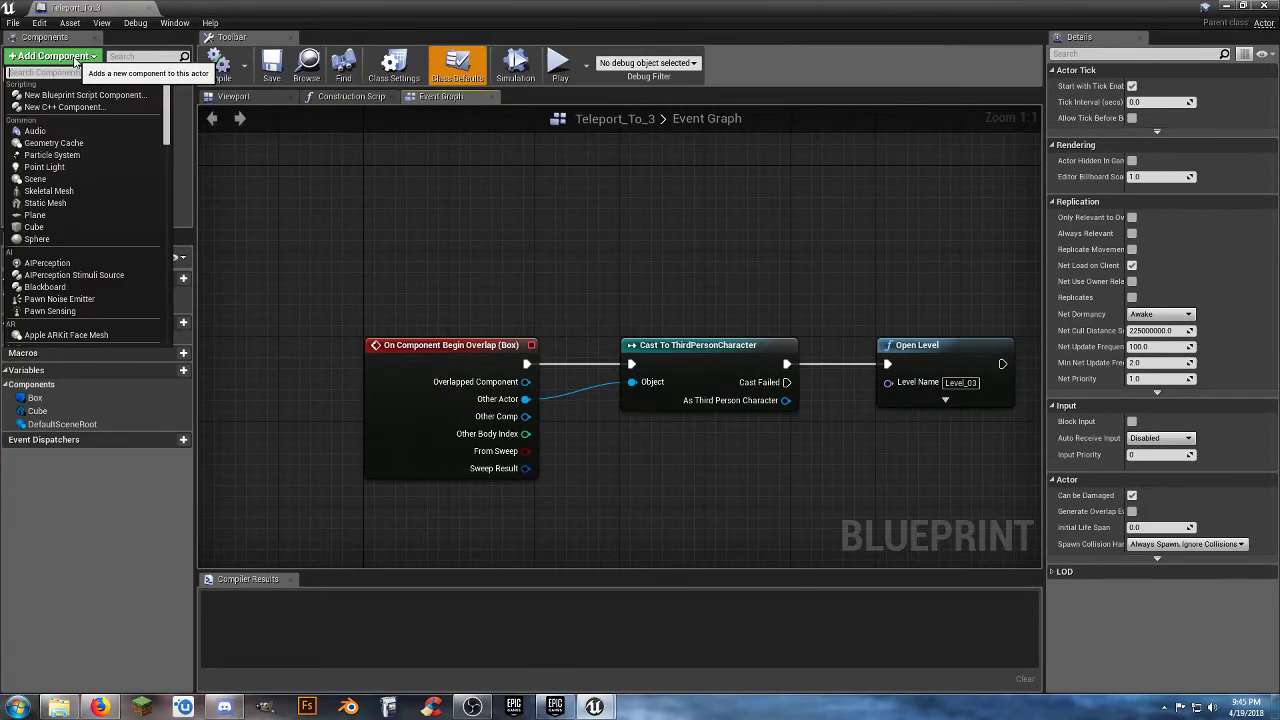
type("tes")
type("xt")
key("Return")
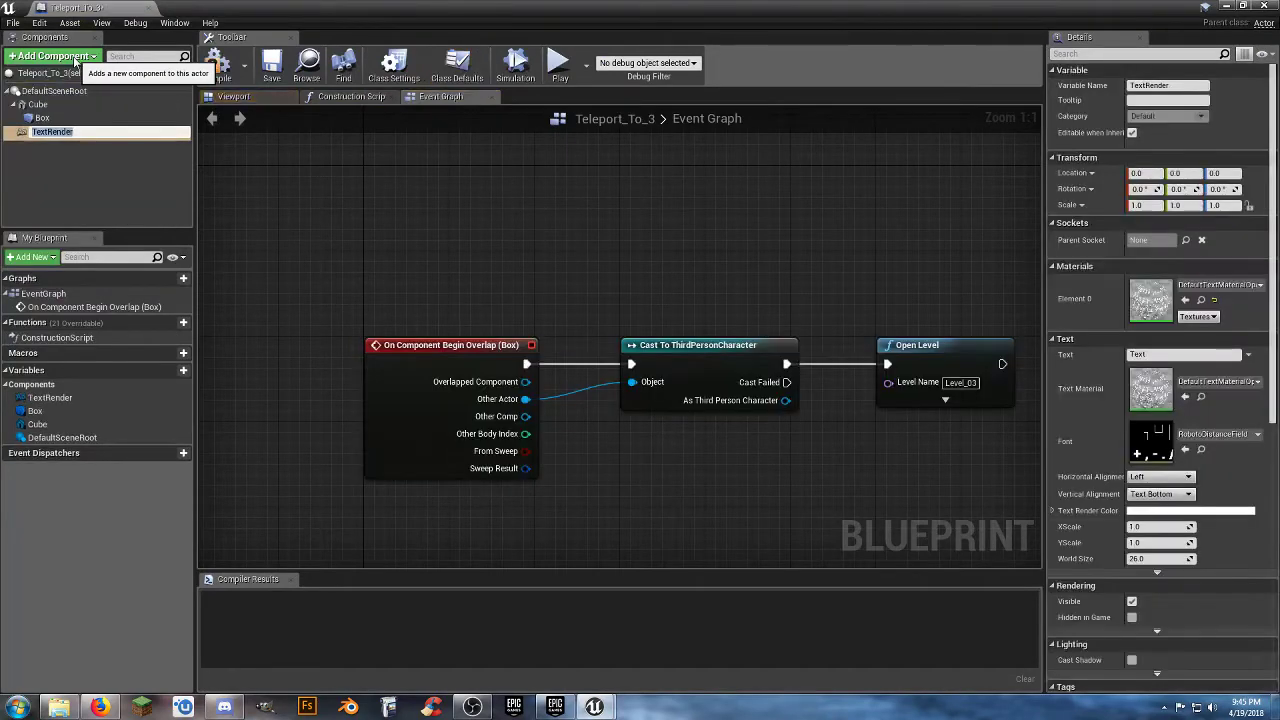
Add a Rotating Movement component to the Teleport_To_3 blueprint and select its TextRender component.
left_click(75, 62)
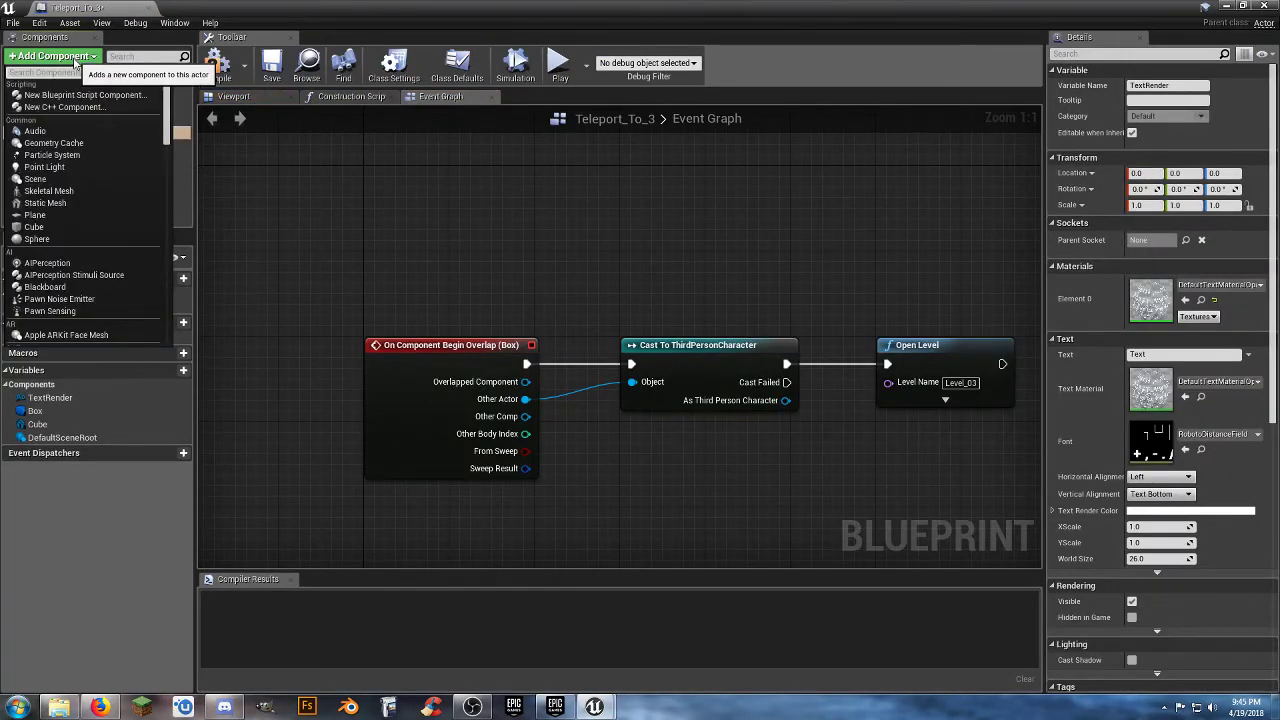
type("rot")
key("Return")
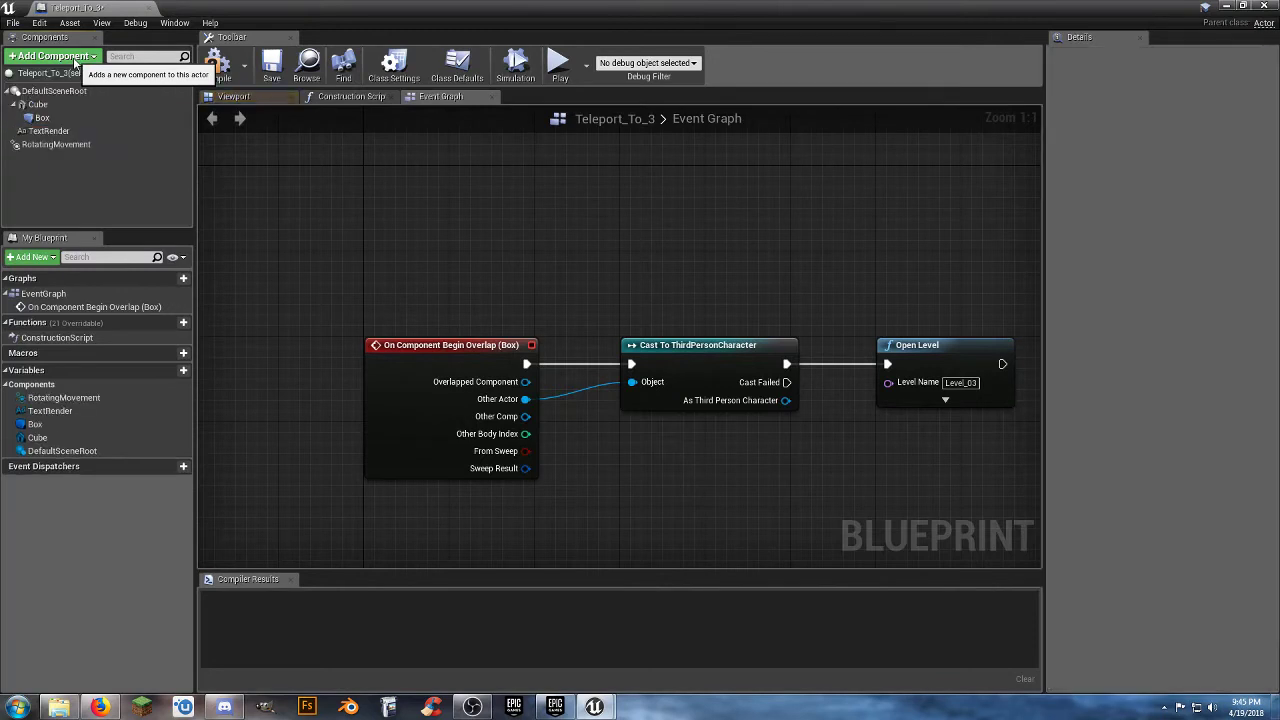
left_click(48, 131)
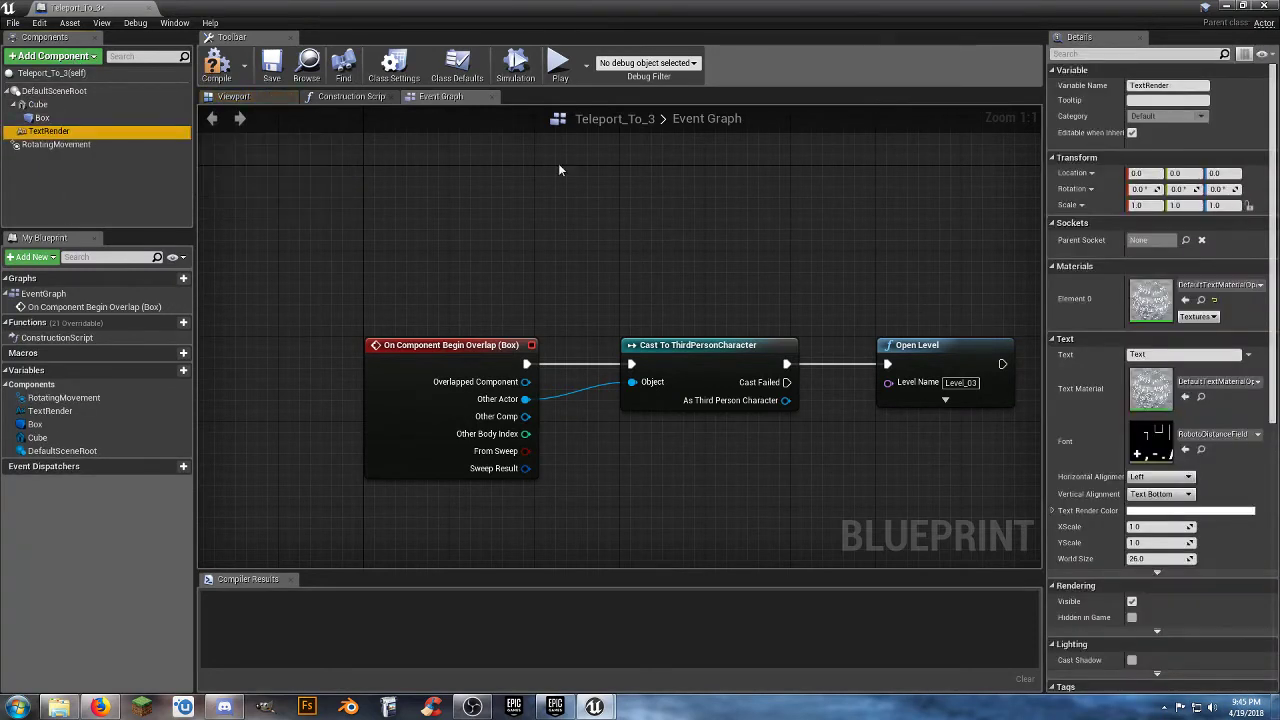
Set the Teleport_To_3 TextRender location to Y 20 and Z 150, its text to 3 and its world size to 100.
left_click(1183, 174)
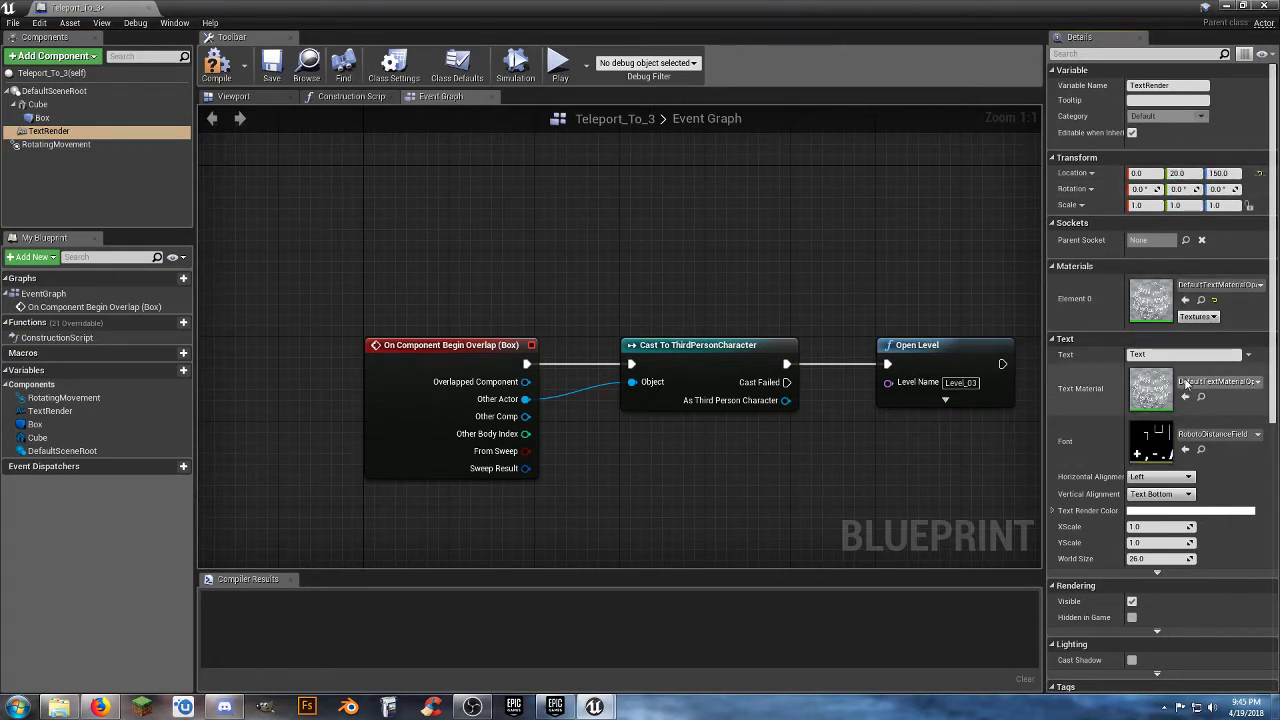
left_click_drag(1135, 355, 1151, 354)
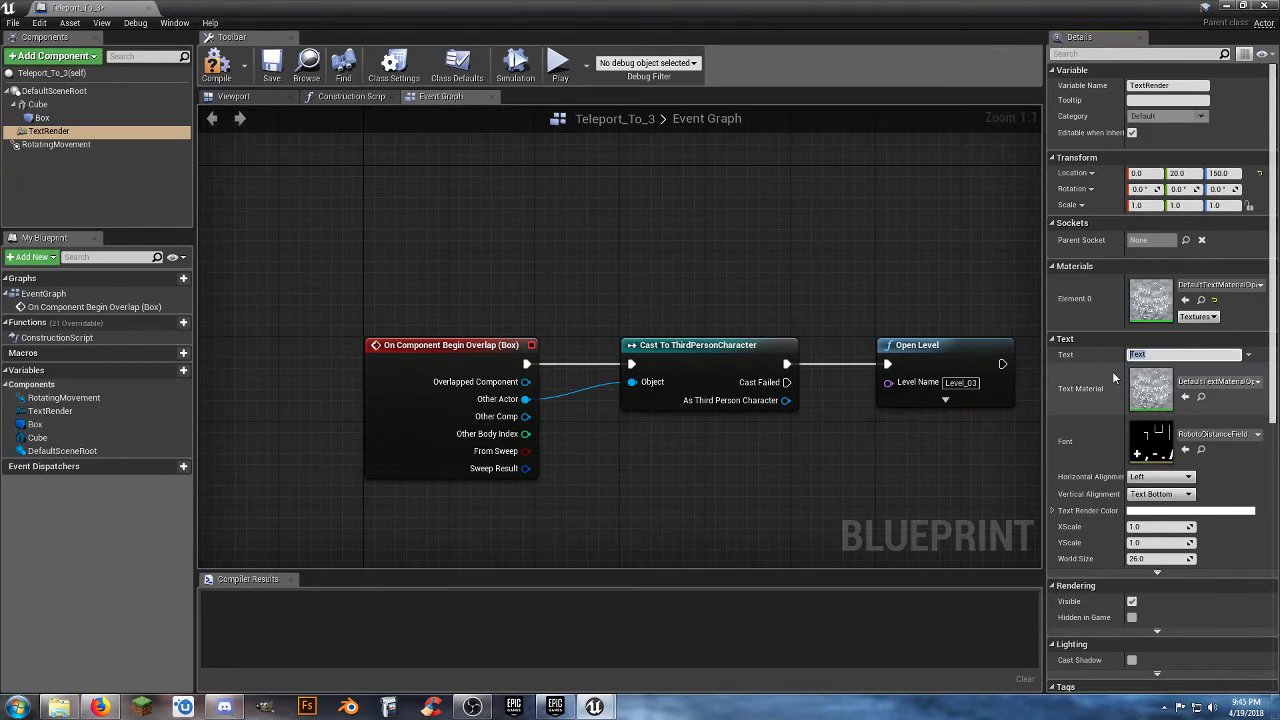
type("3")
key("Return")
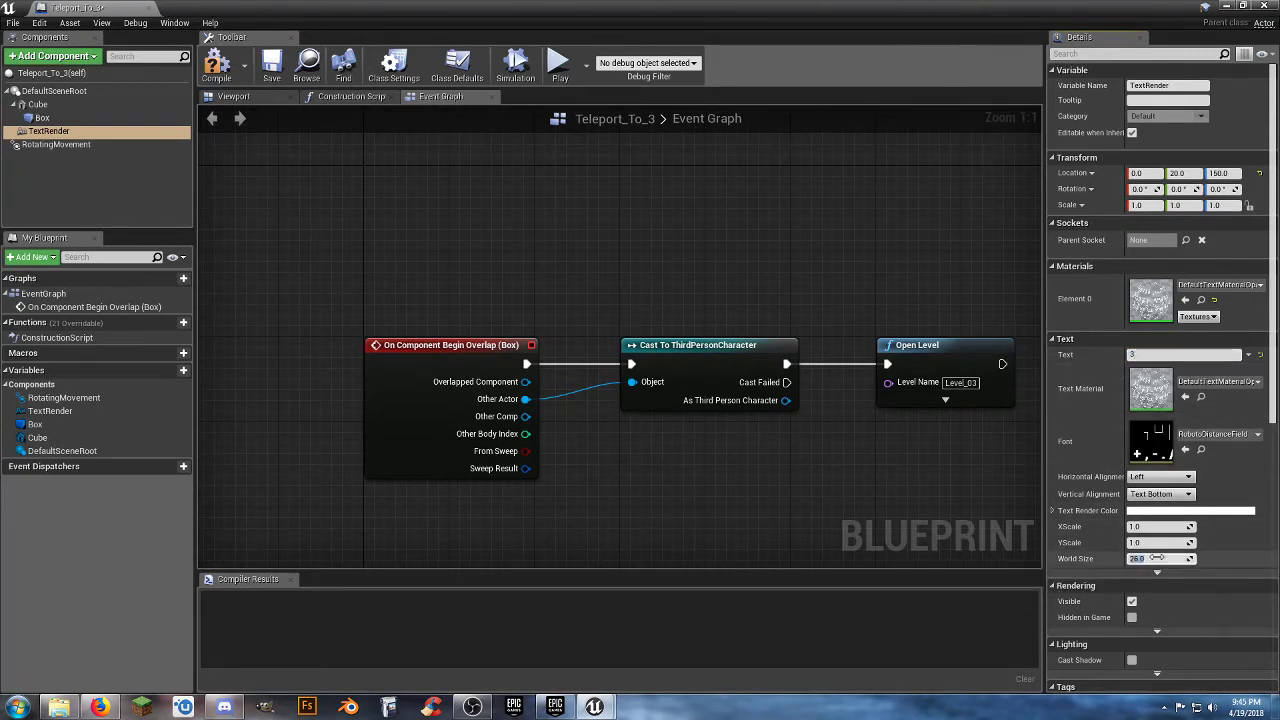
key("Return")
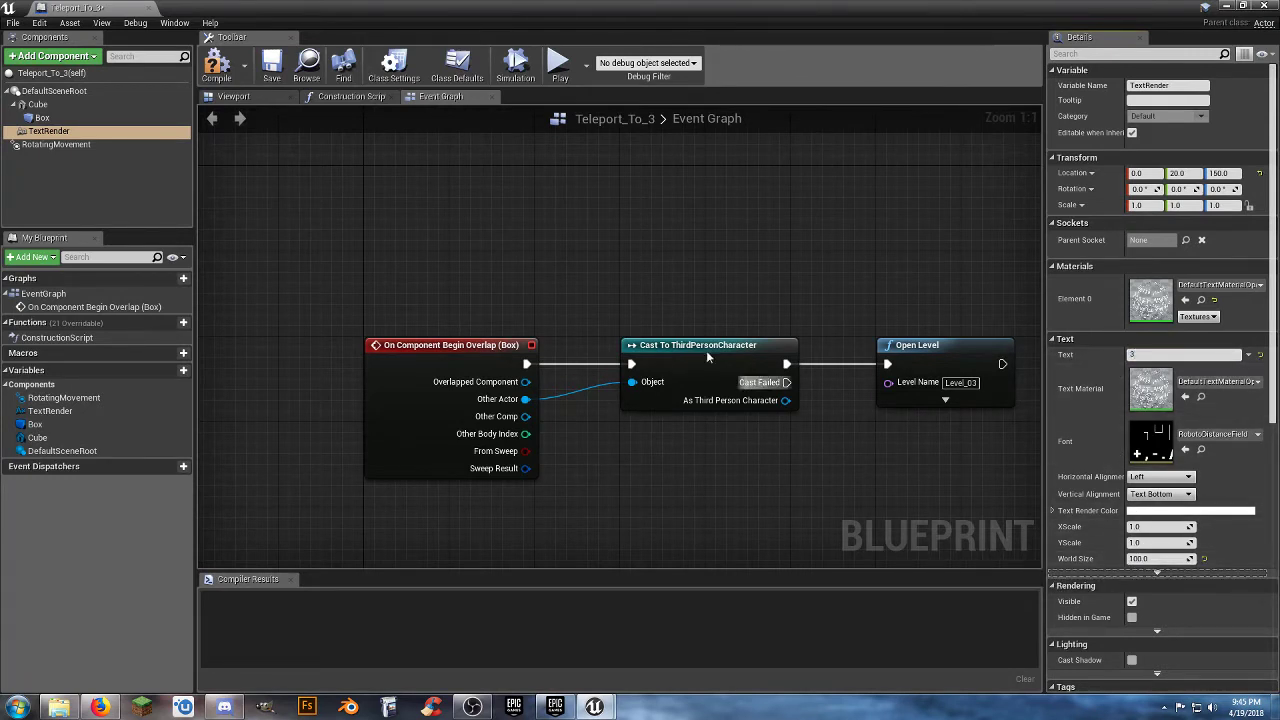
Check the number 3 above the pad in the blueprint's 3D preview, compile Teleport_To_3 and close its editor.
left_click(271, 97)
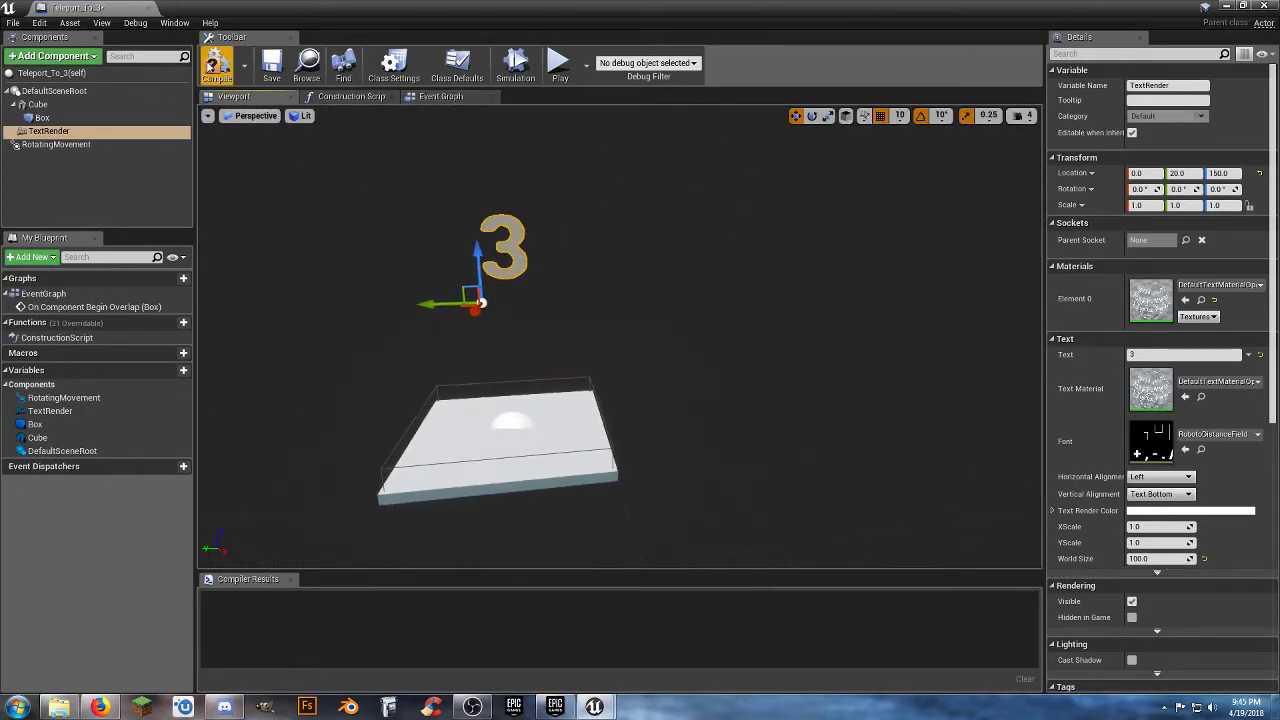
left_click(216, 64)
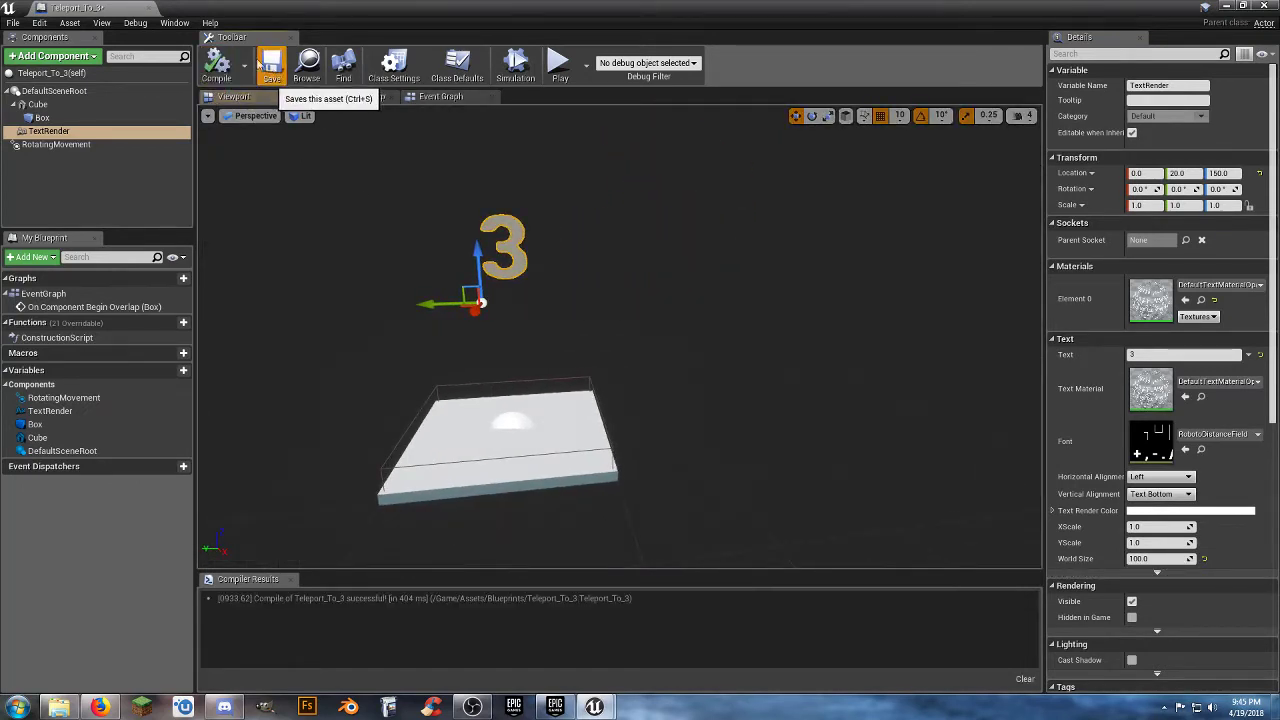
left_click(149, 8)
Open the Teleport_To_4 blueprint from the Blueprints folder and add a Text Render component to it.
double_click(384, 556)
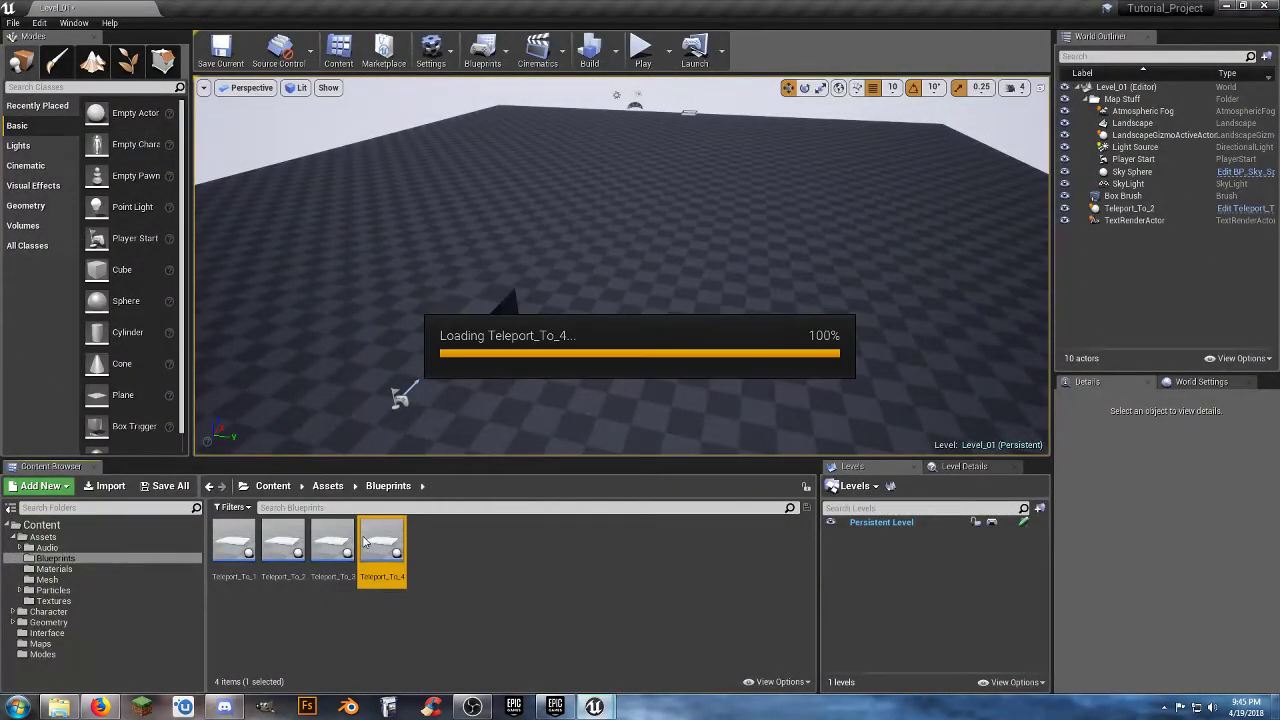
left_click(62, 58)
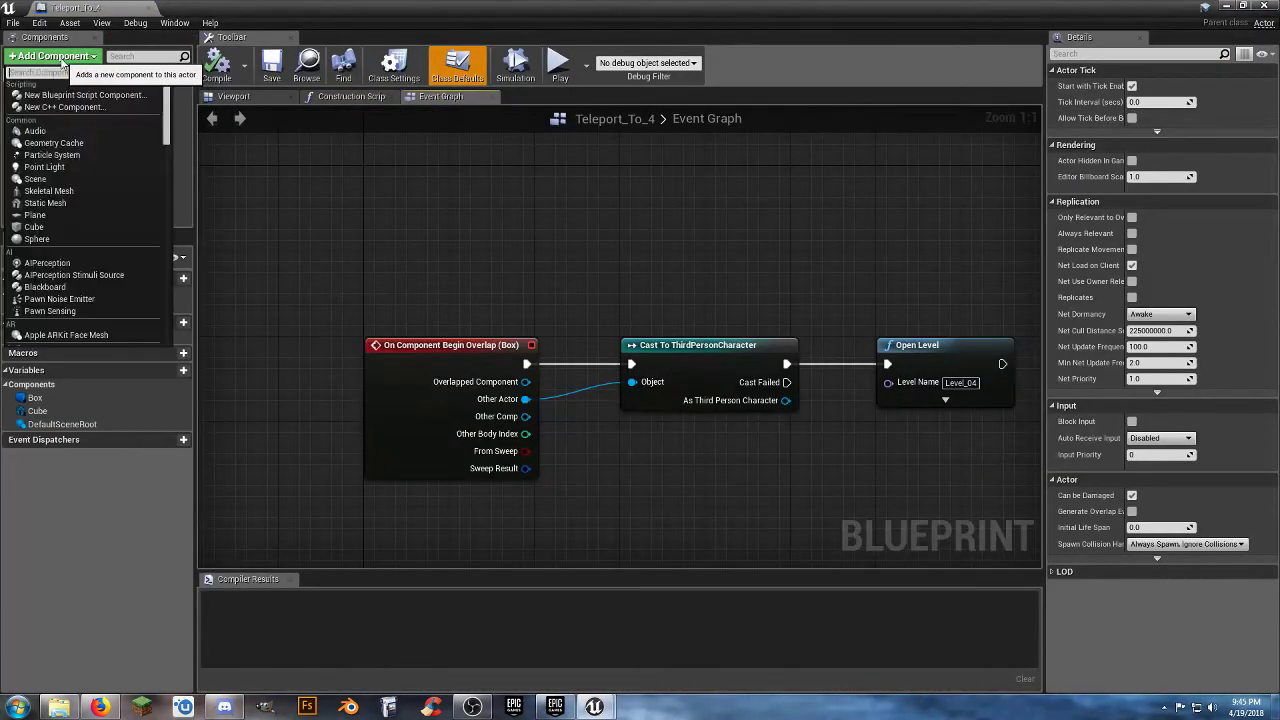
type("text")
key("Return")
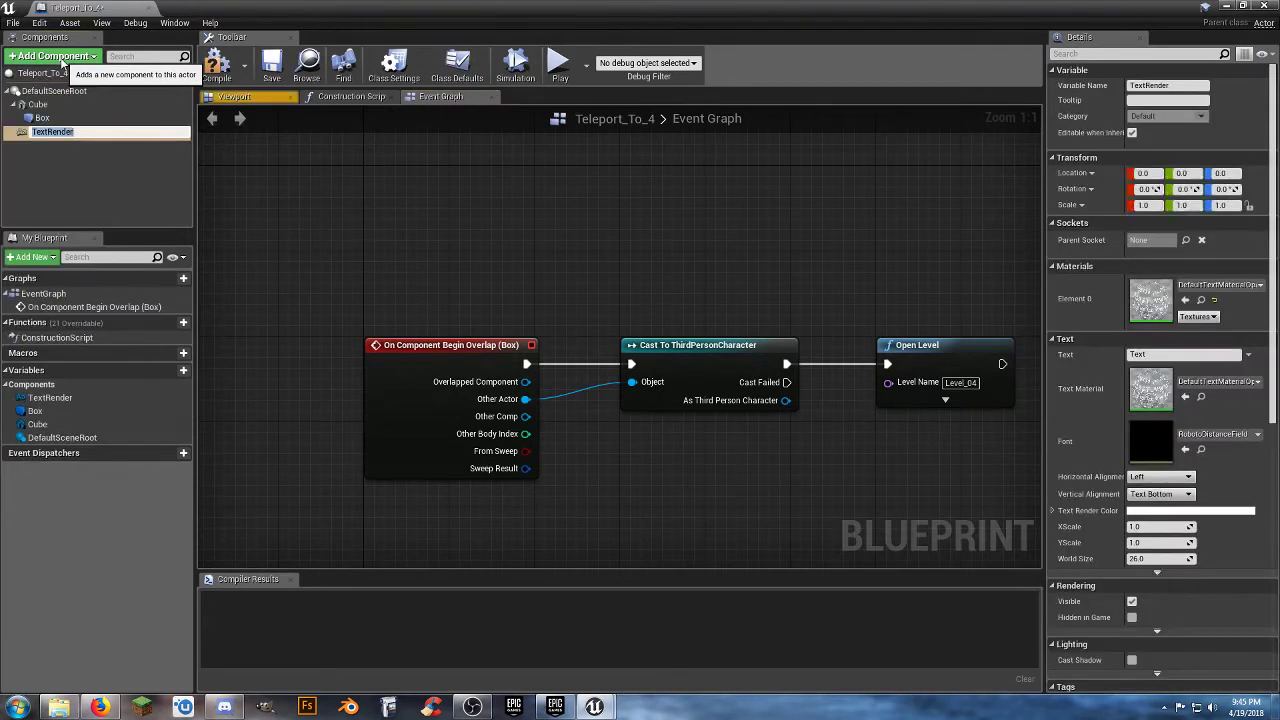
key("Return")
Add a Rotating Movement component to the Teleport_To_4 blueprint and select its TextRender component.
left_click(62, 58)
type("rot")
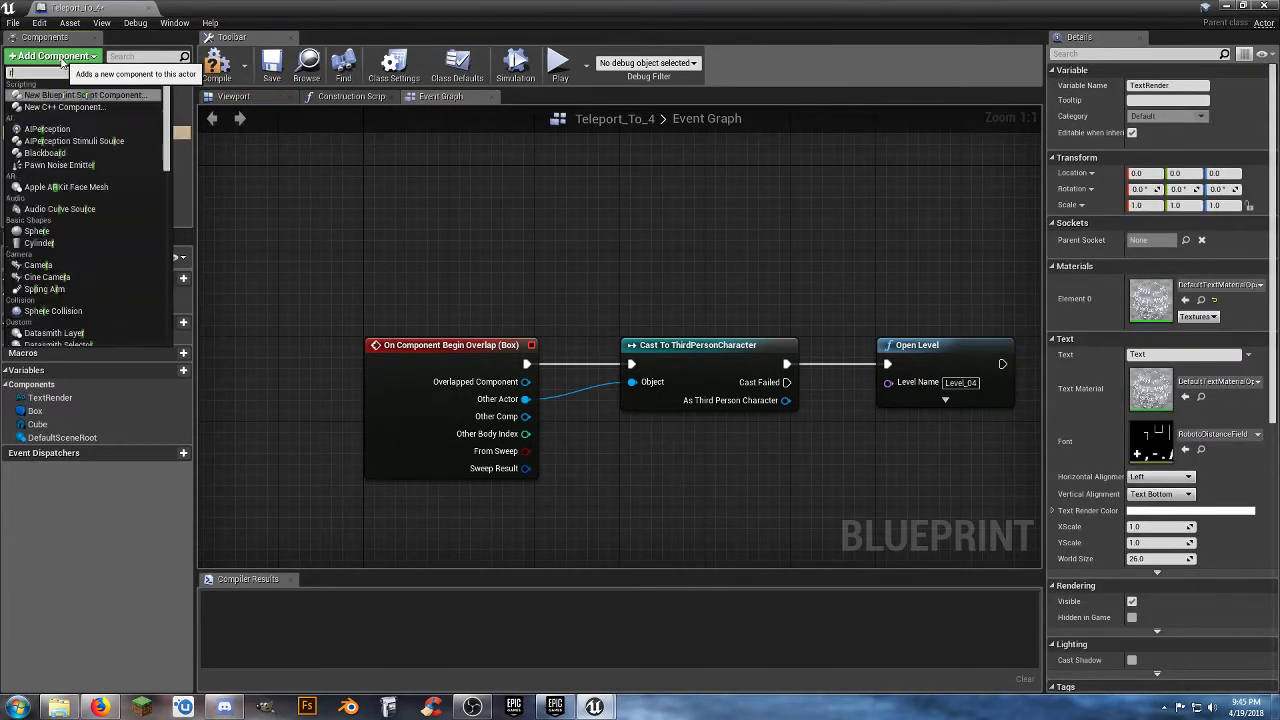
key("Return")
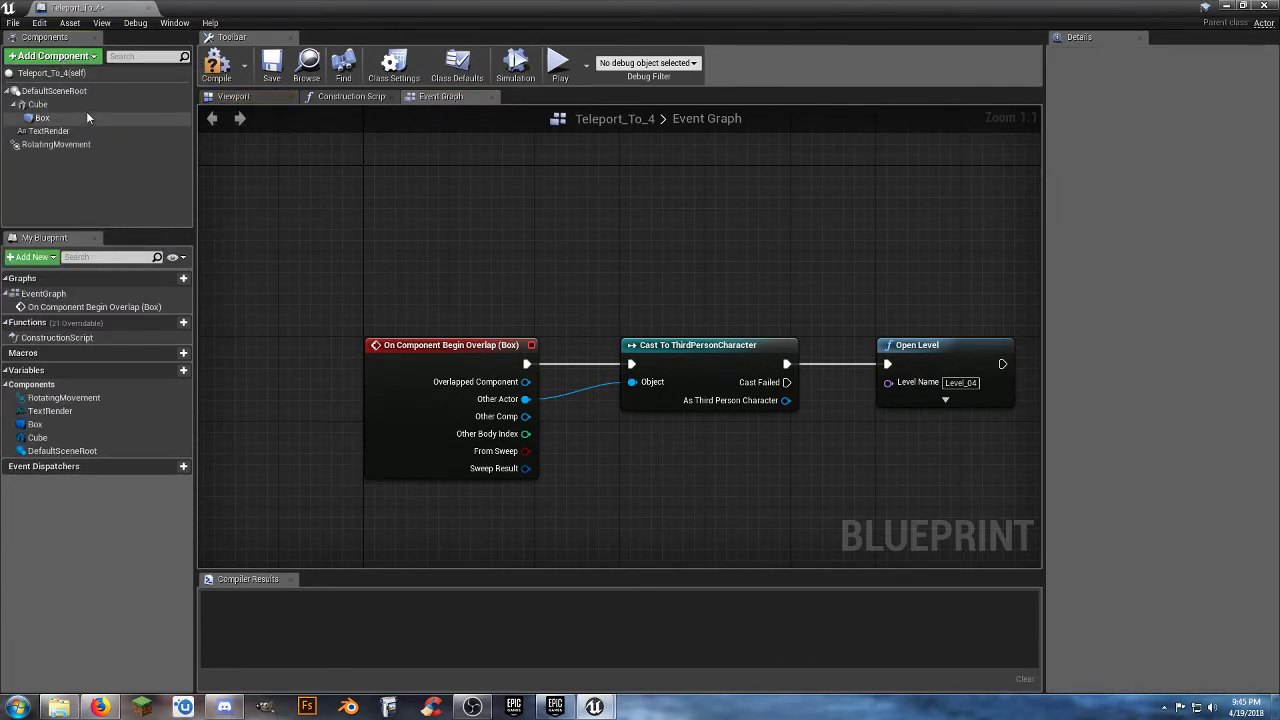
left_click(45, 131)
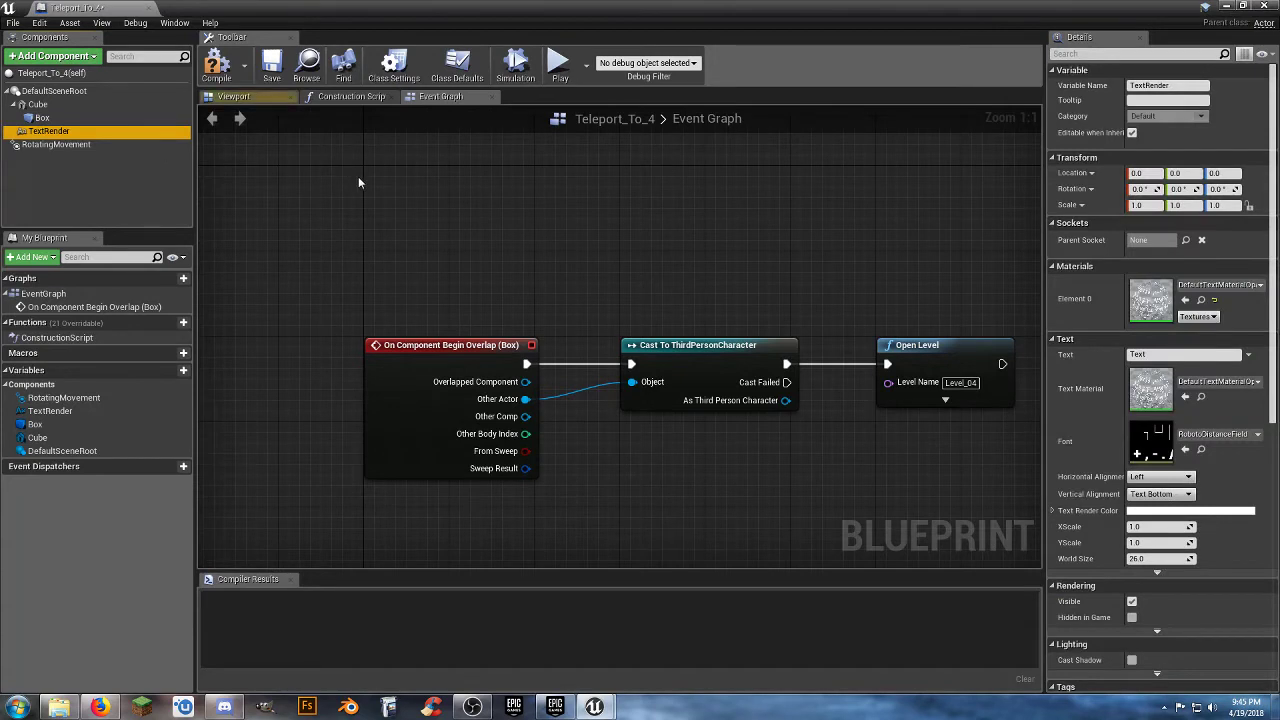
Set the Teleport_To_4 TextRender location to Y 20 and Z 150, its text to 4 and its world size to 100.
left_click(1186, 173)
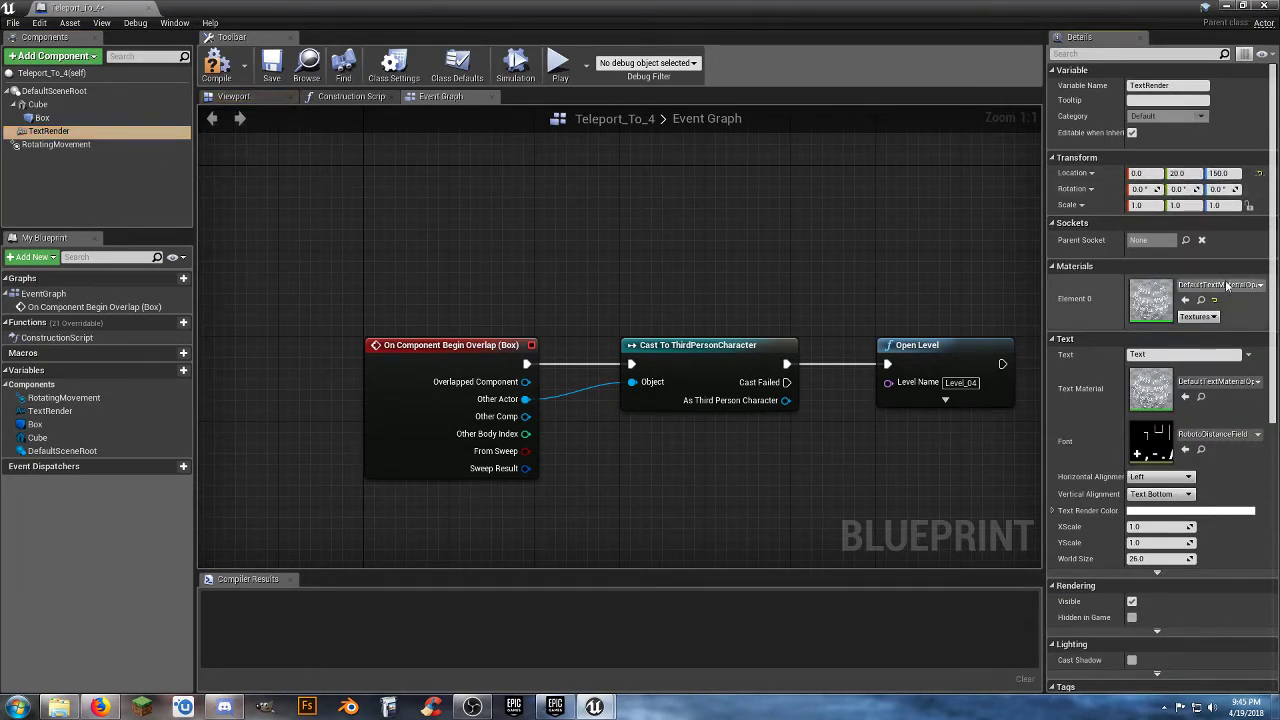
left_click(1172, 354)
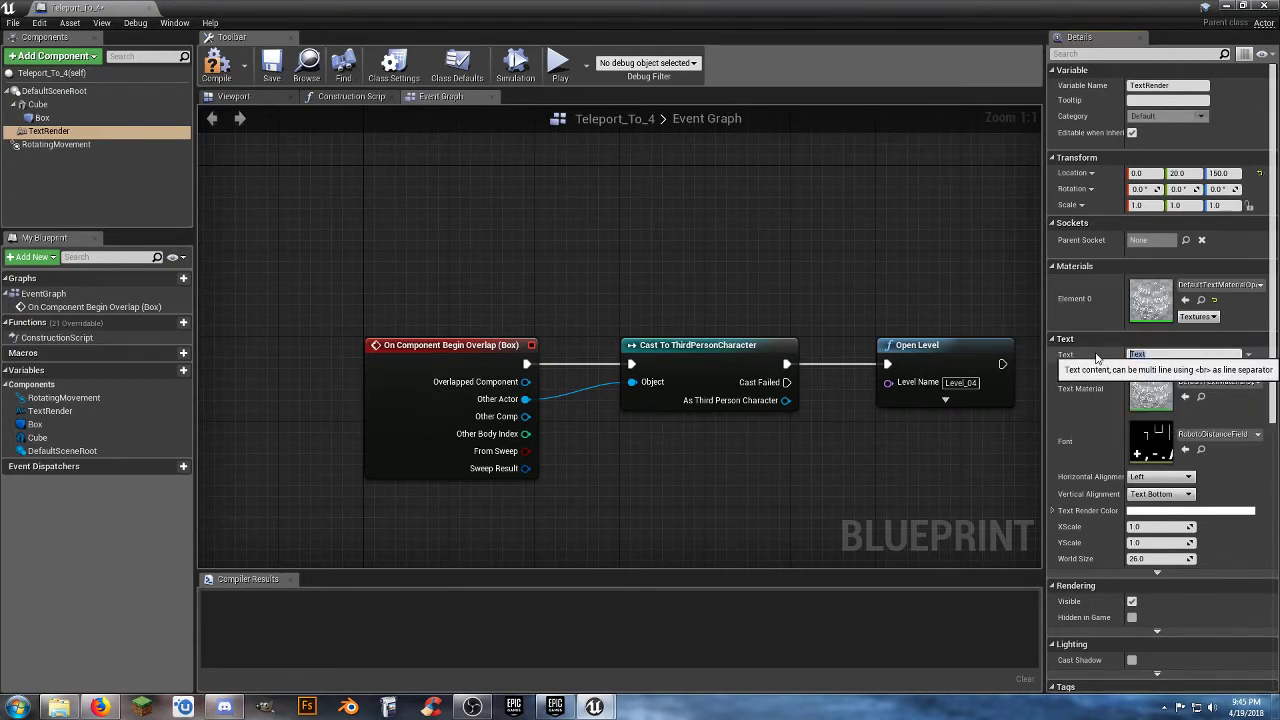
type("4")
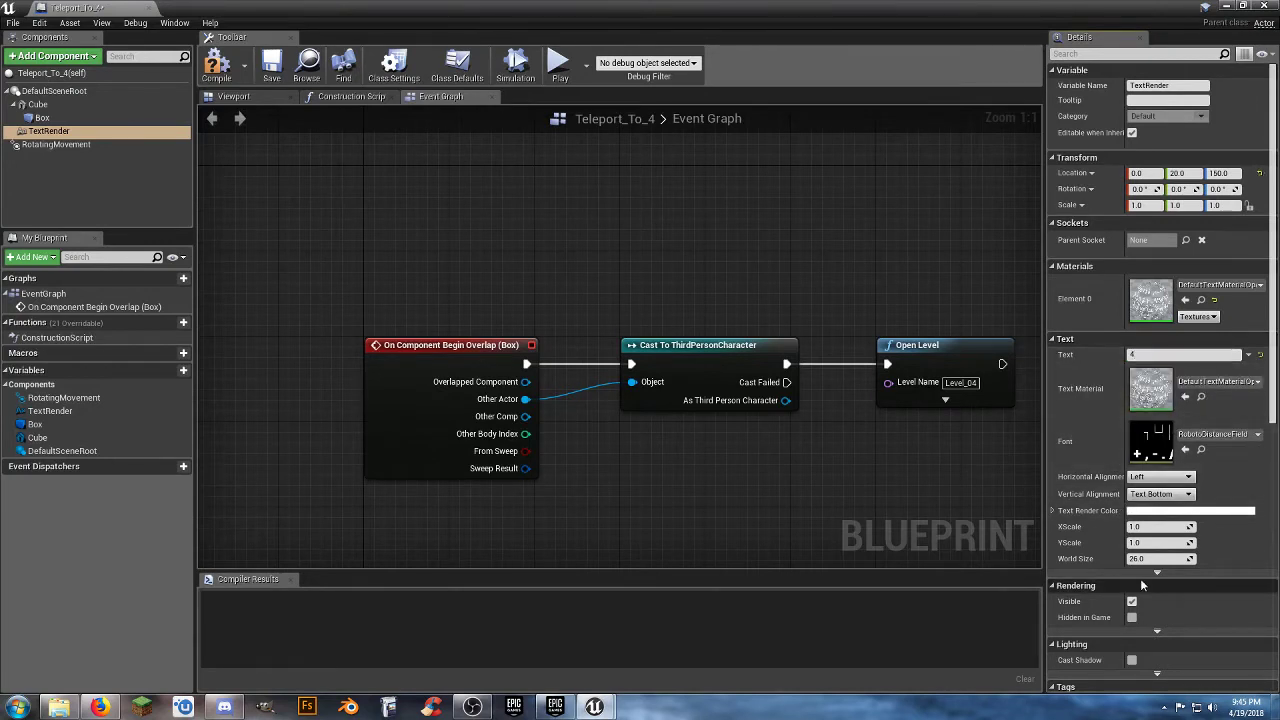
left_click(1187, 559)
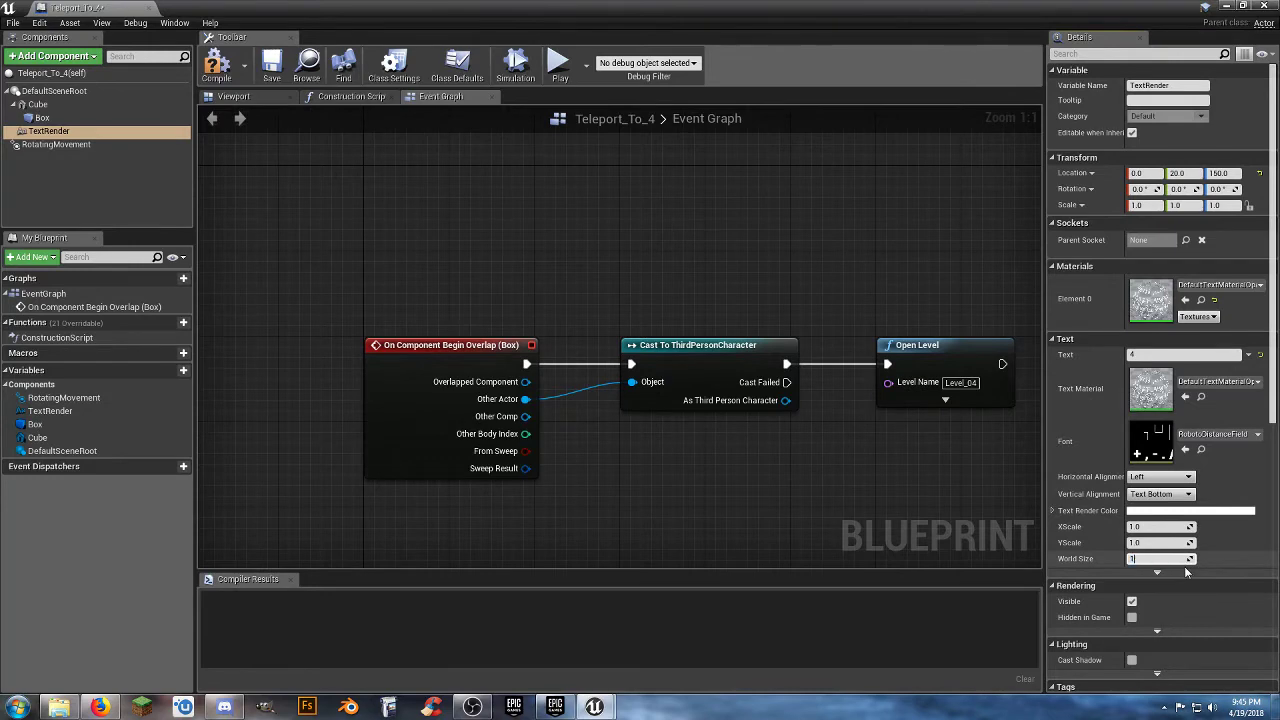
type("100")
key("Return")
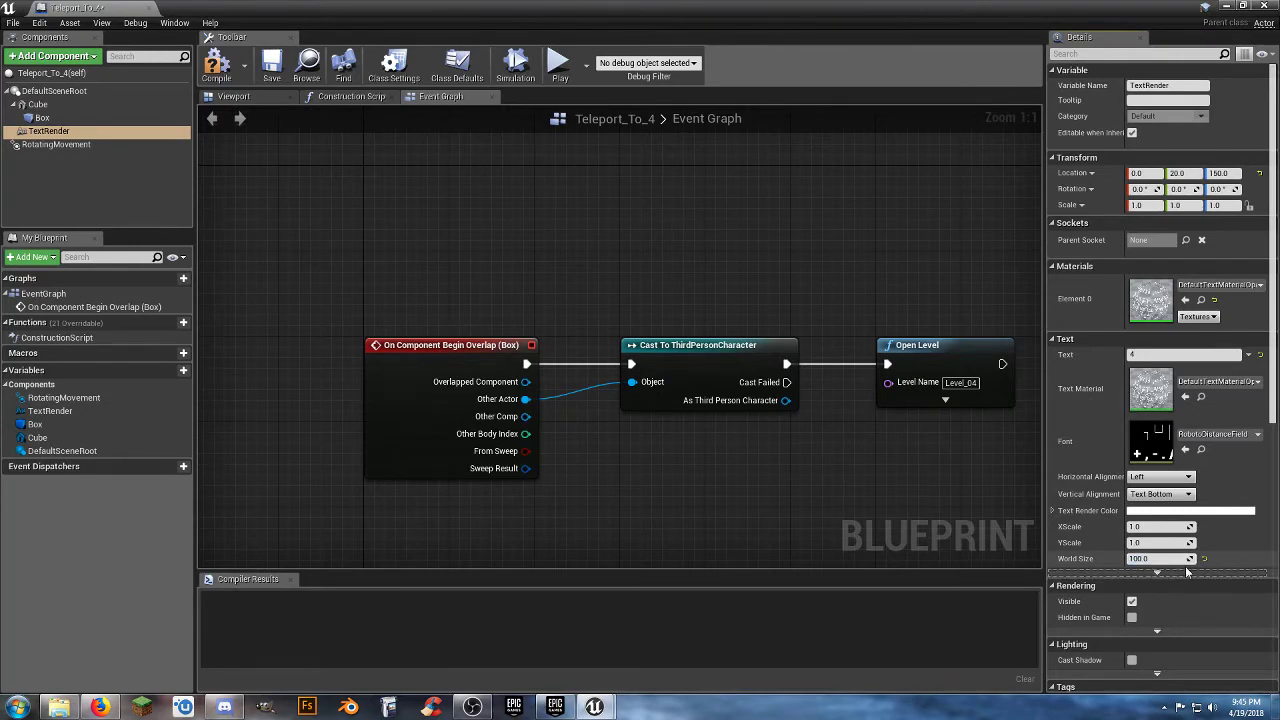
Compile the Teleport_To_4 blueprint and close its editor to return to the level.
left_click(222, 66)
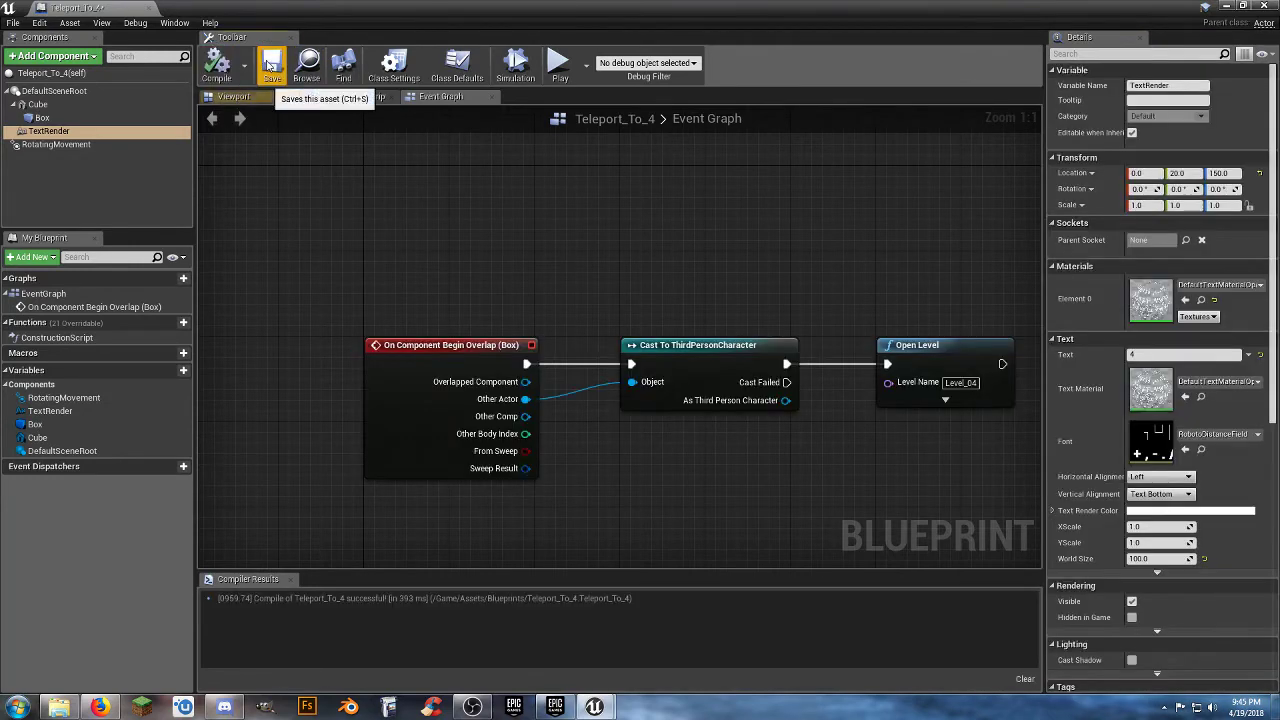
left_click(148, 8)
left_click(554, 592)
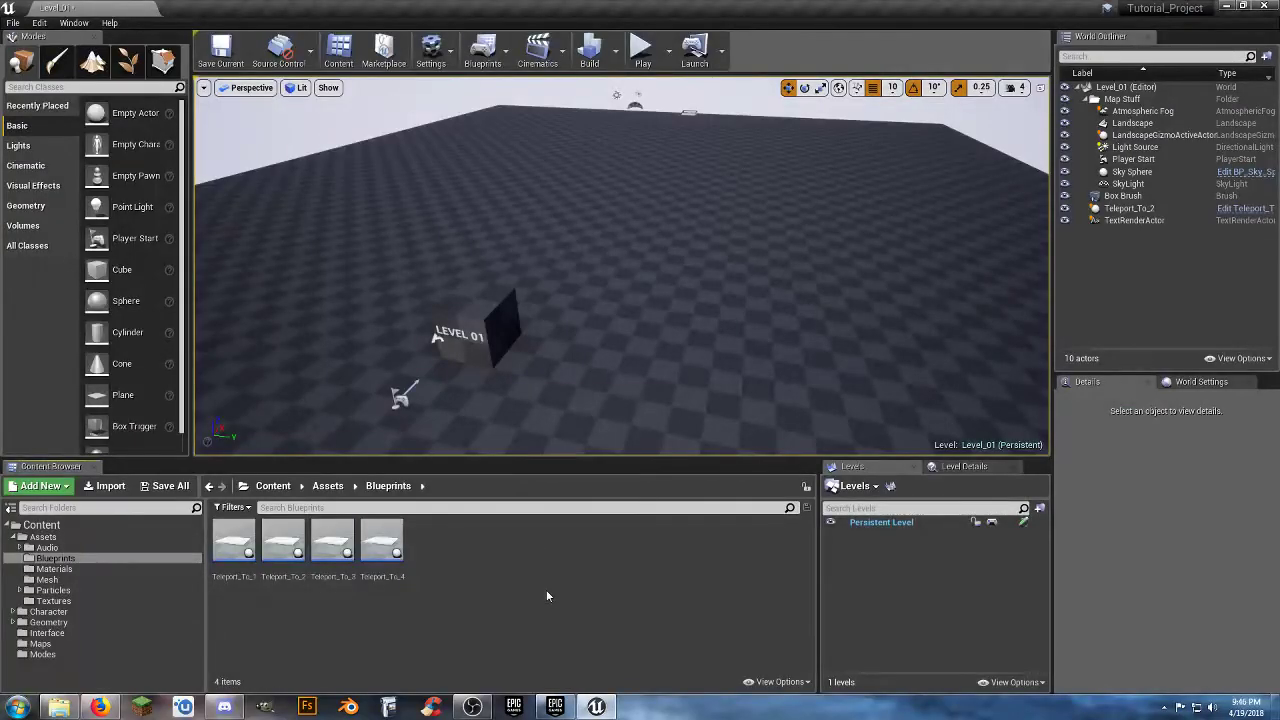
Play Level_01 and run the character around the Teleport_To_2 pad to examine its rotating number.
mouse_move(391, 237)
right_mouse_down()
mouse_move(320, 240)
mouse_move(391, 237)
right_mouse_up()
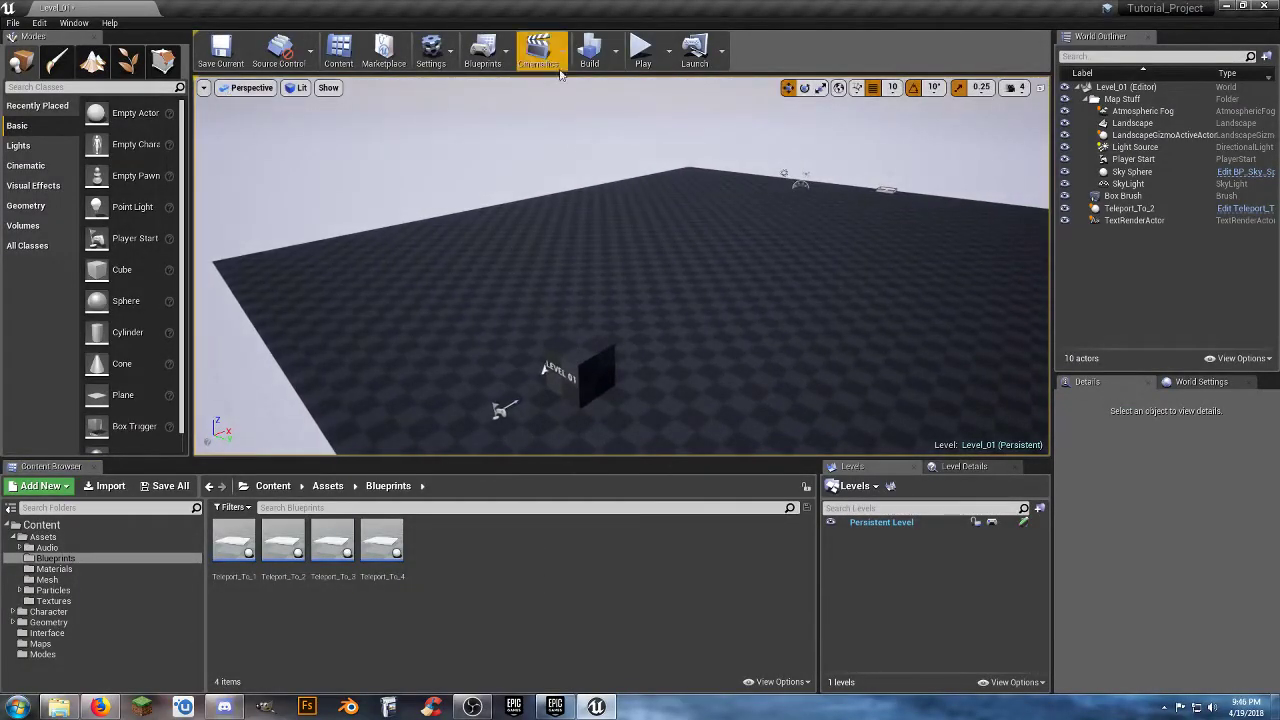
left_click(643, 50)
key("w")
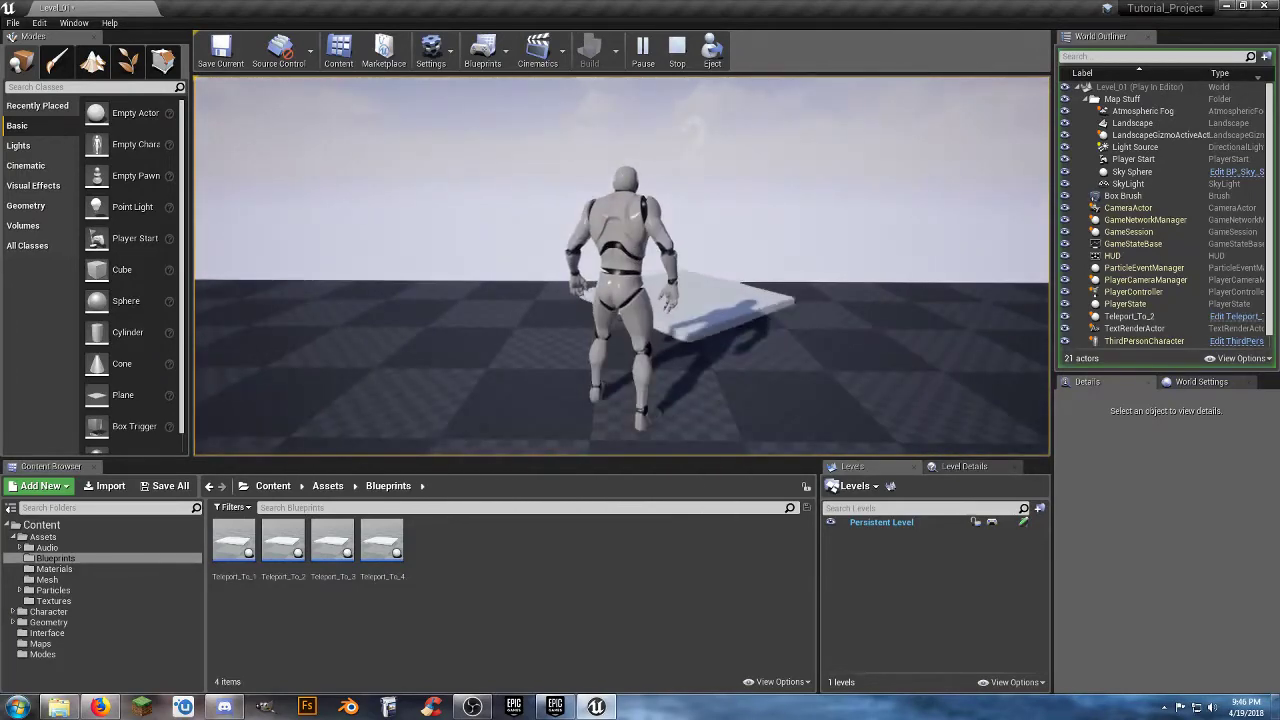
key("d")
key("s")
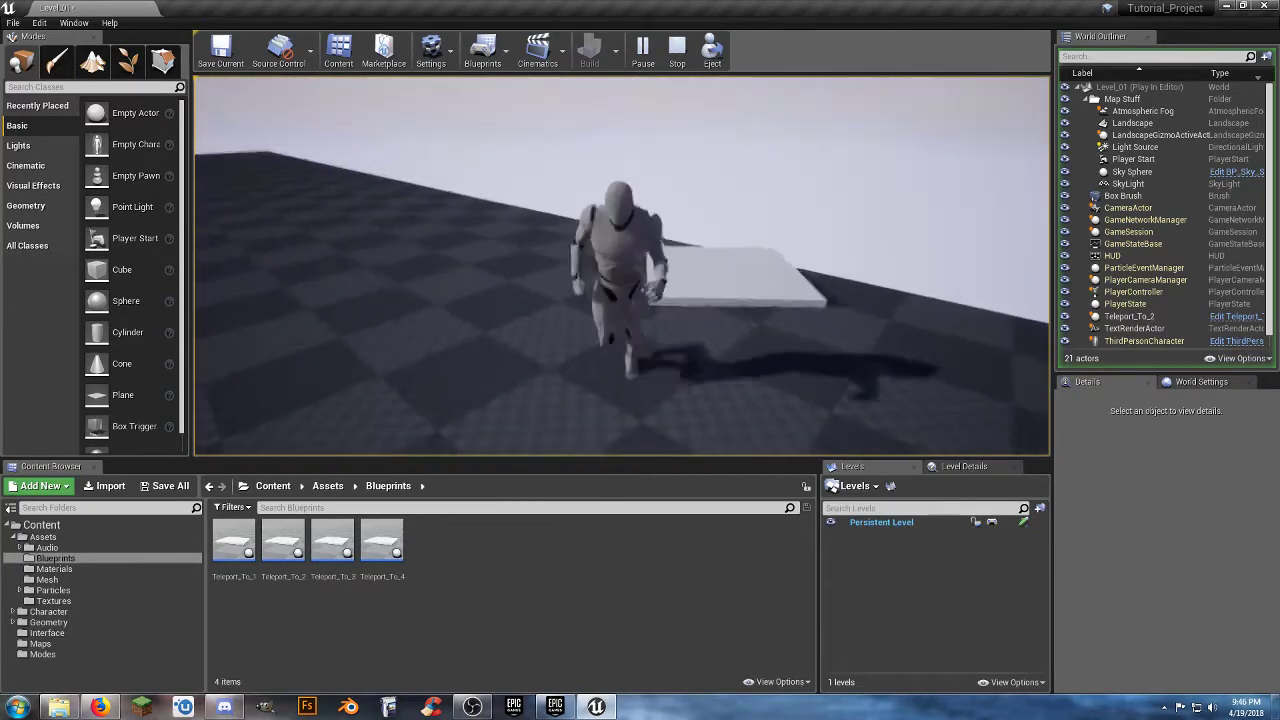
key("d")
key("a")
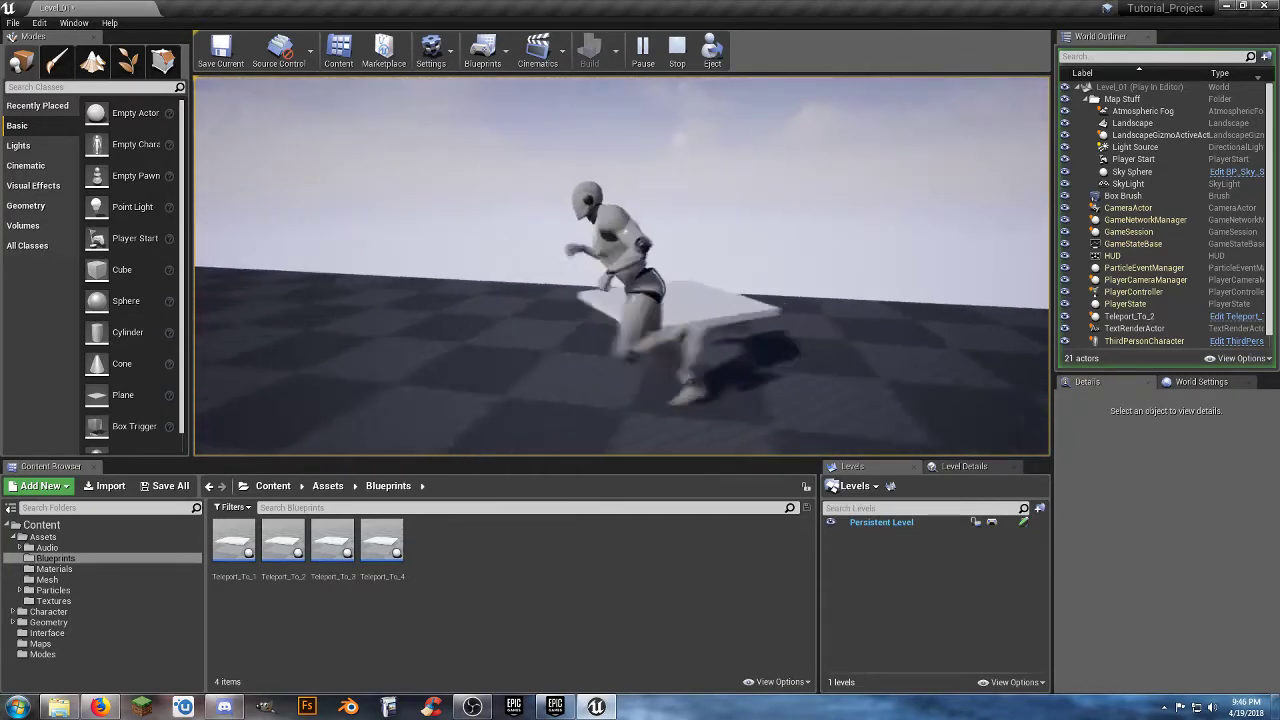
key("w")
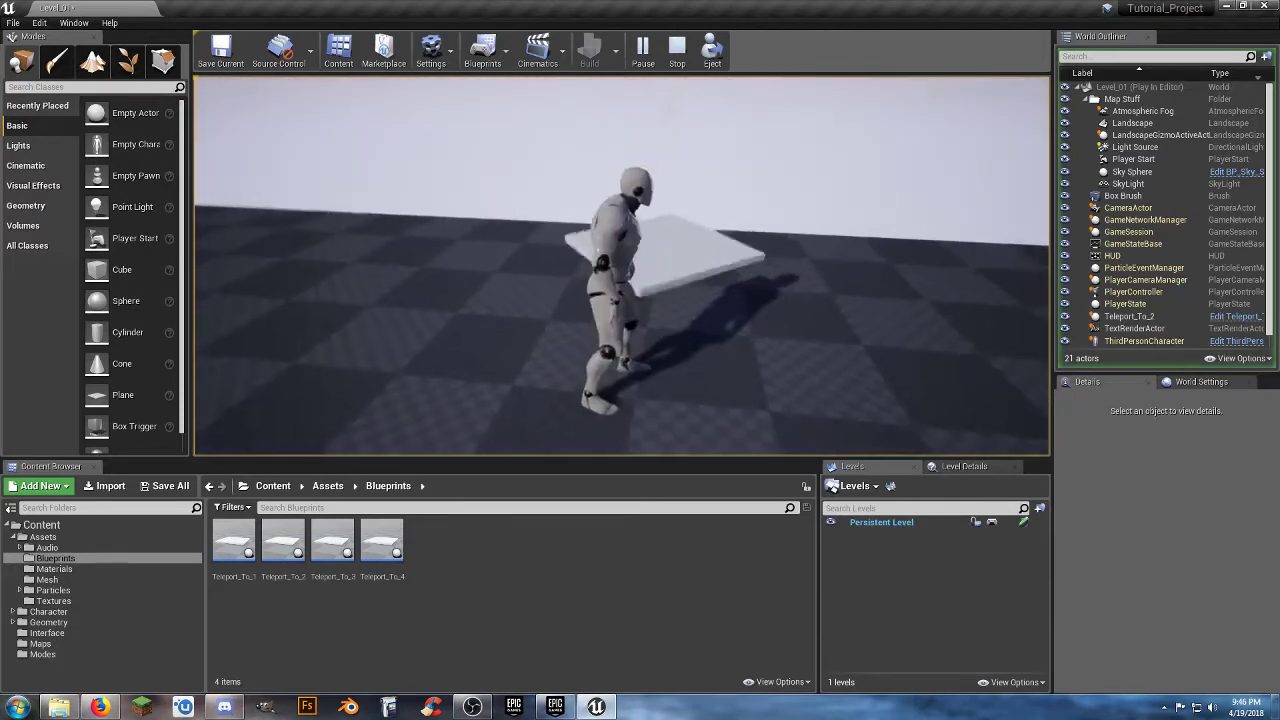
Run the character onto the numbered pads 2, 3 and 4 in turn to test teleporting from Level_01 up to Level_04.
key("w")
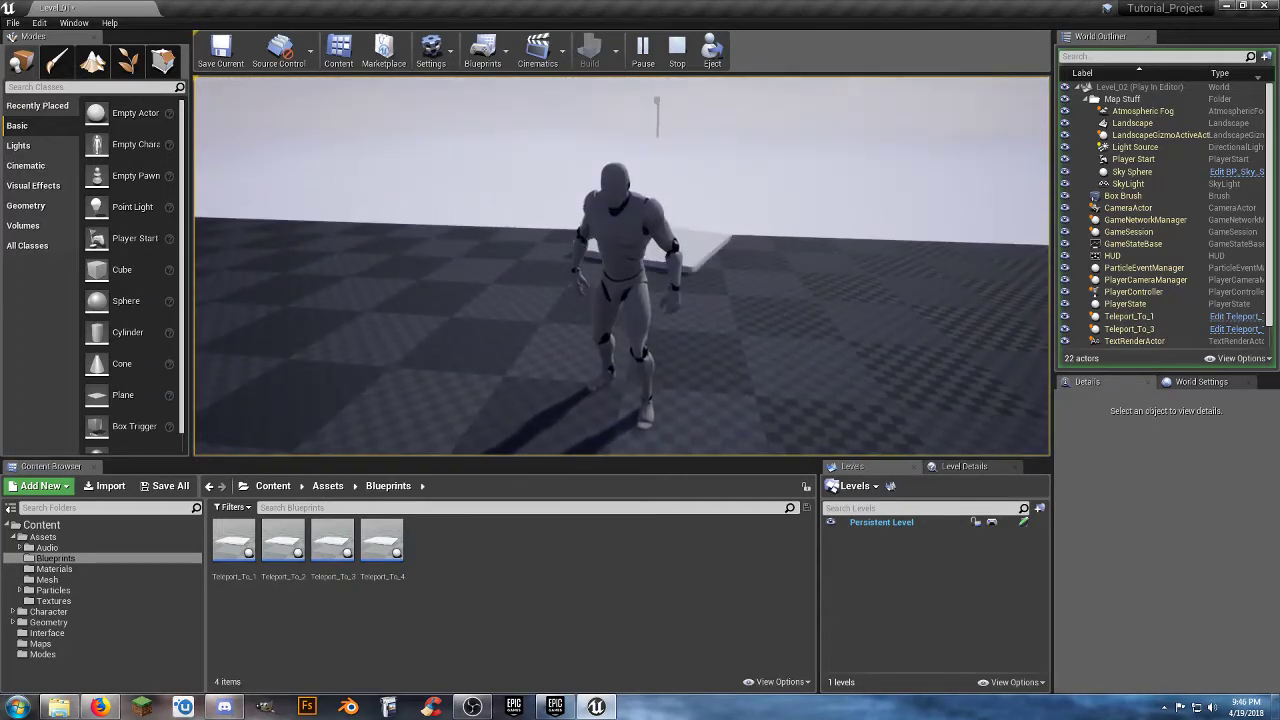
key("w")
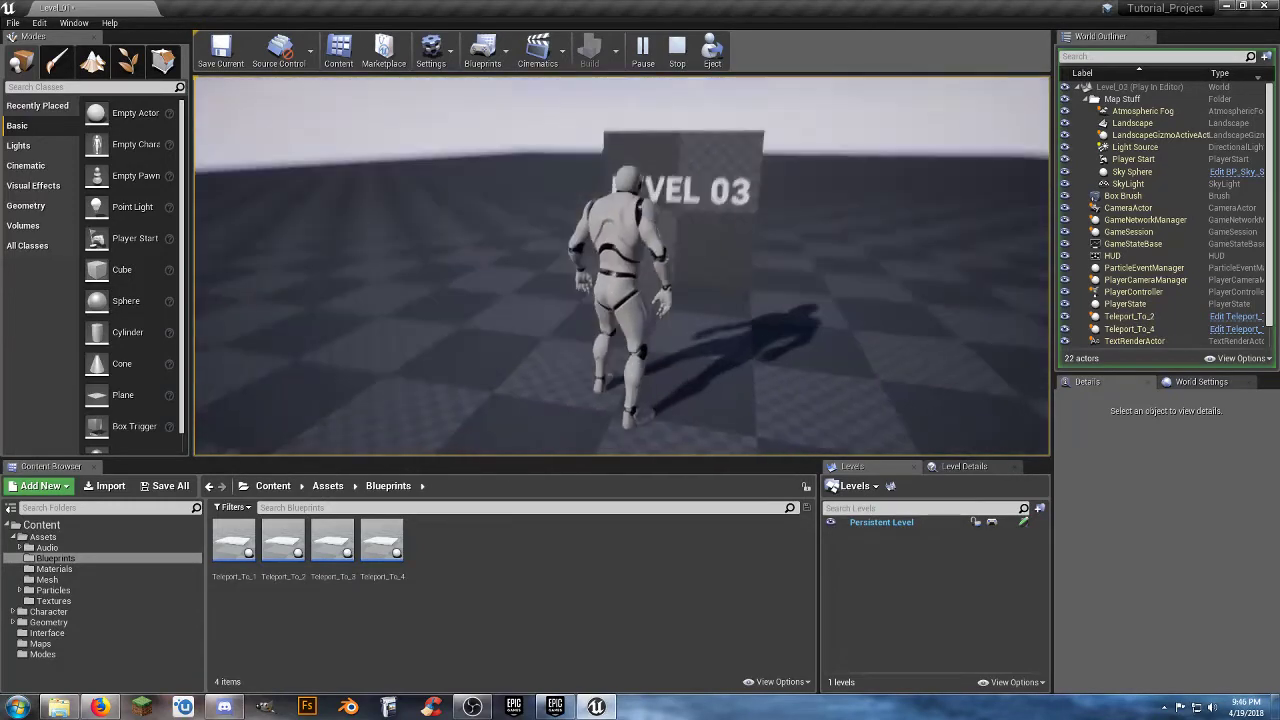
key("w")
key("d")
key("w")
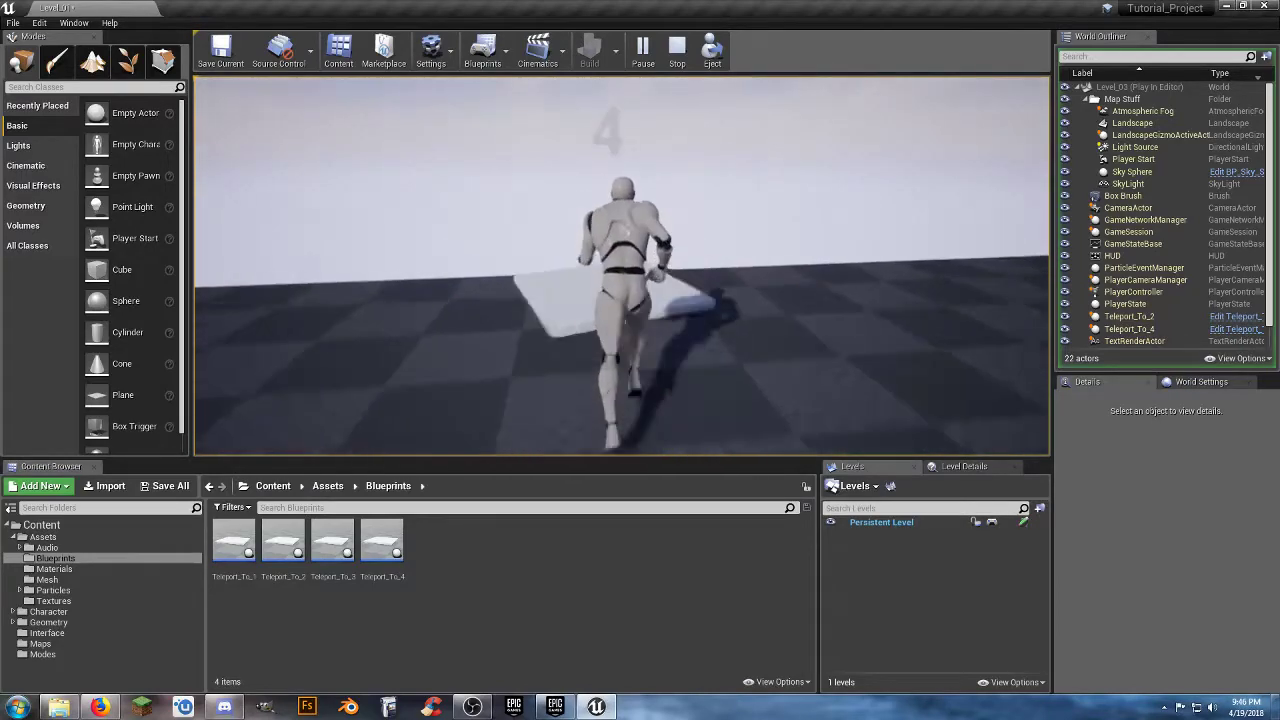
key("w")
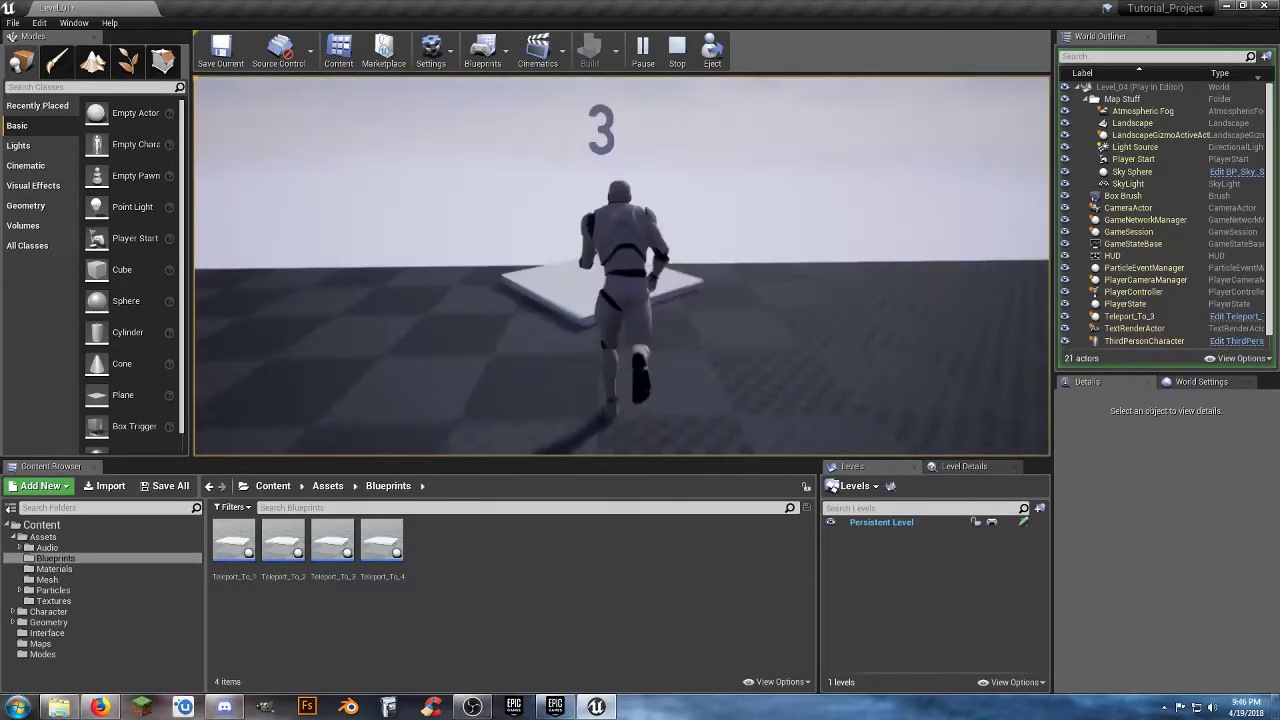
Run the character back through pads 3, 2 and 1 to test returning to Level_01, and stop the play session.
key("w")
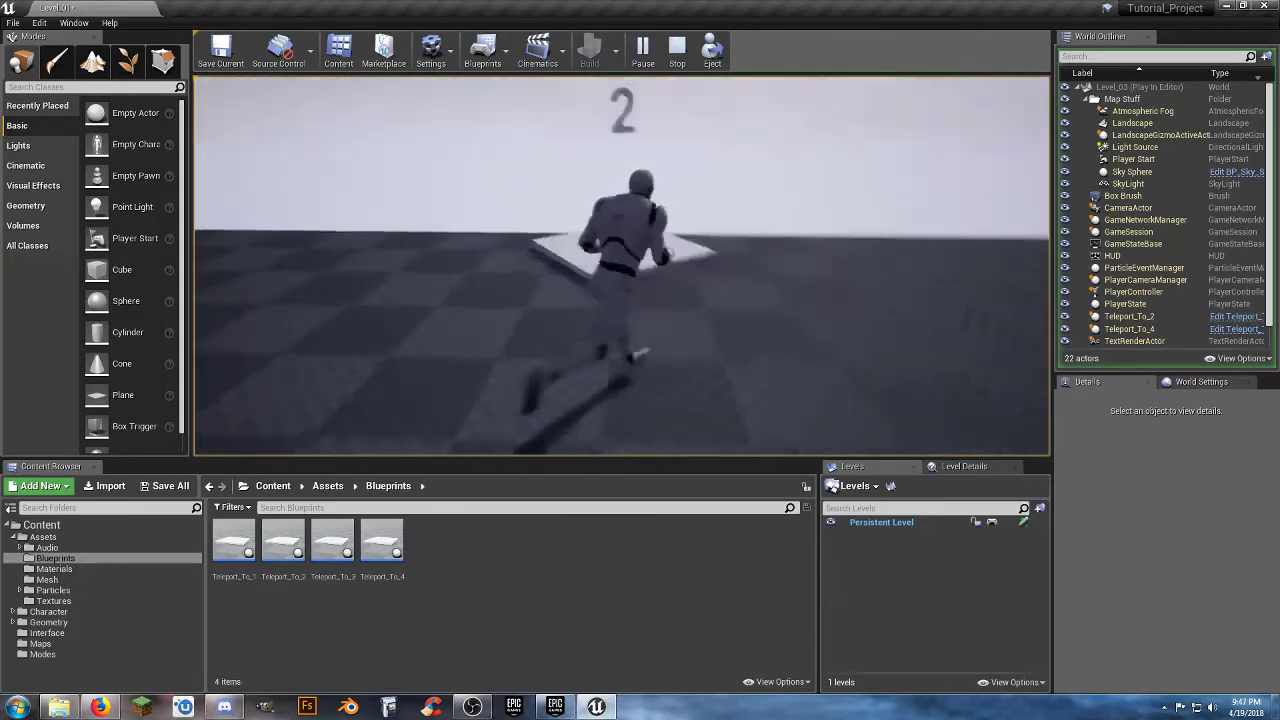
key("w")
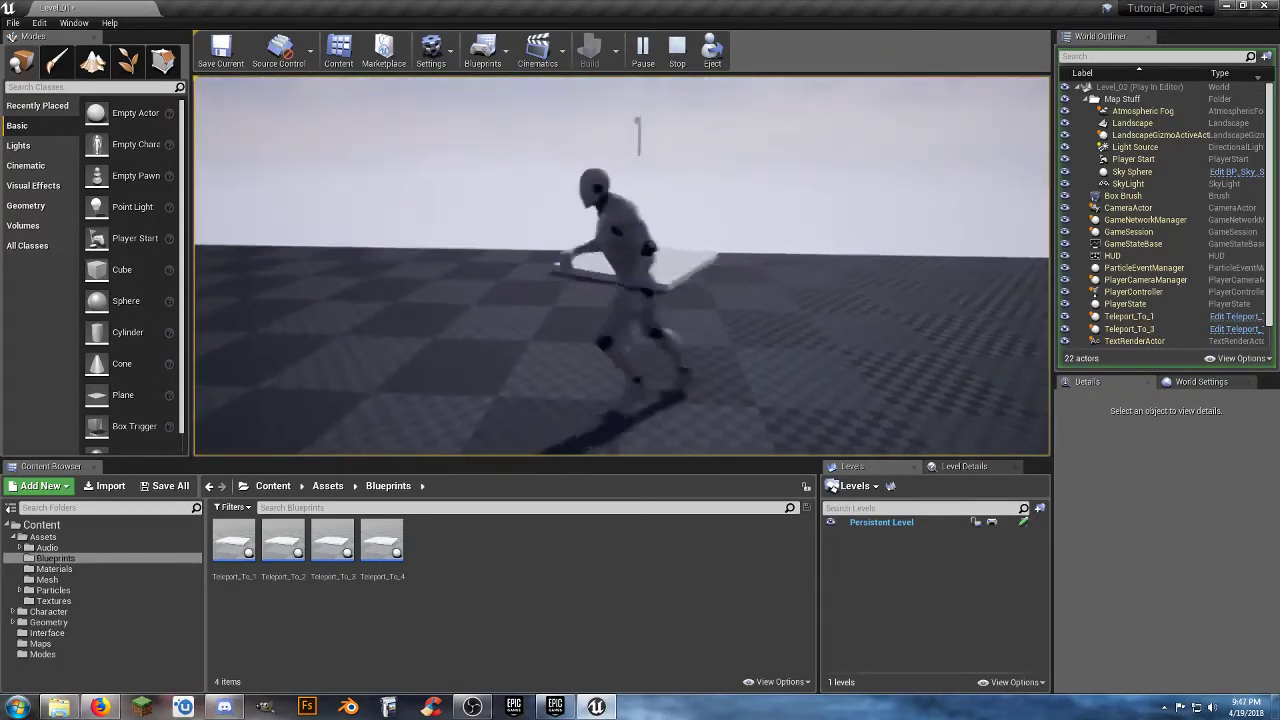
key("w")
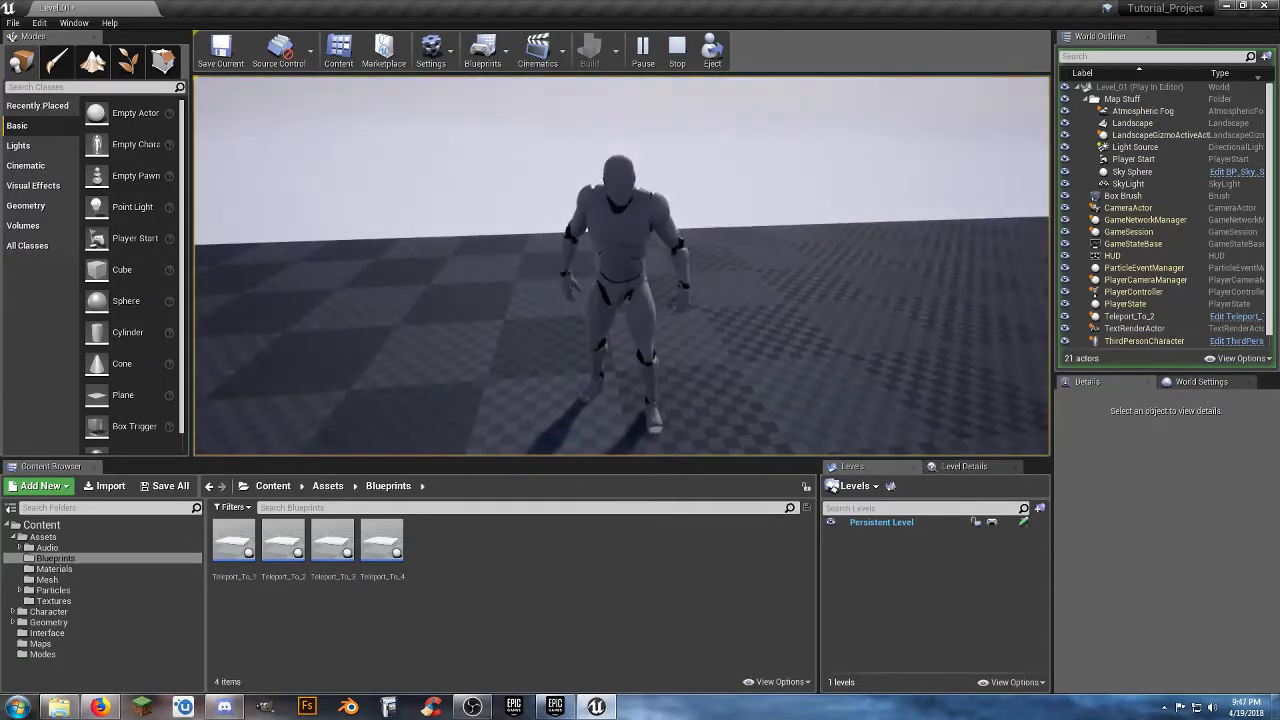
key("w")
key("w")
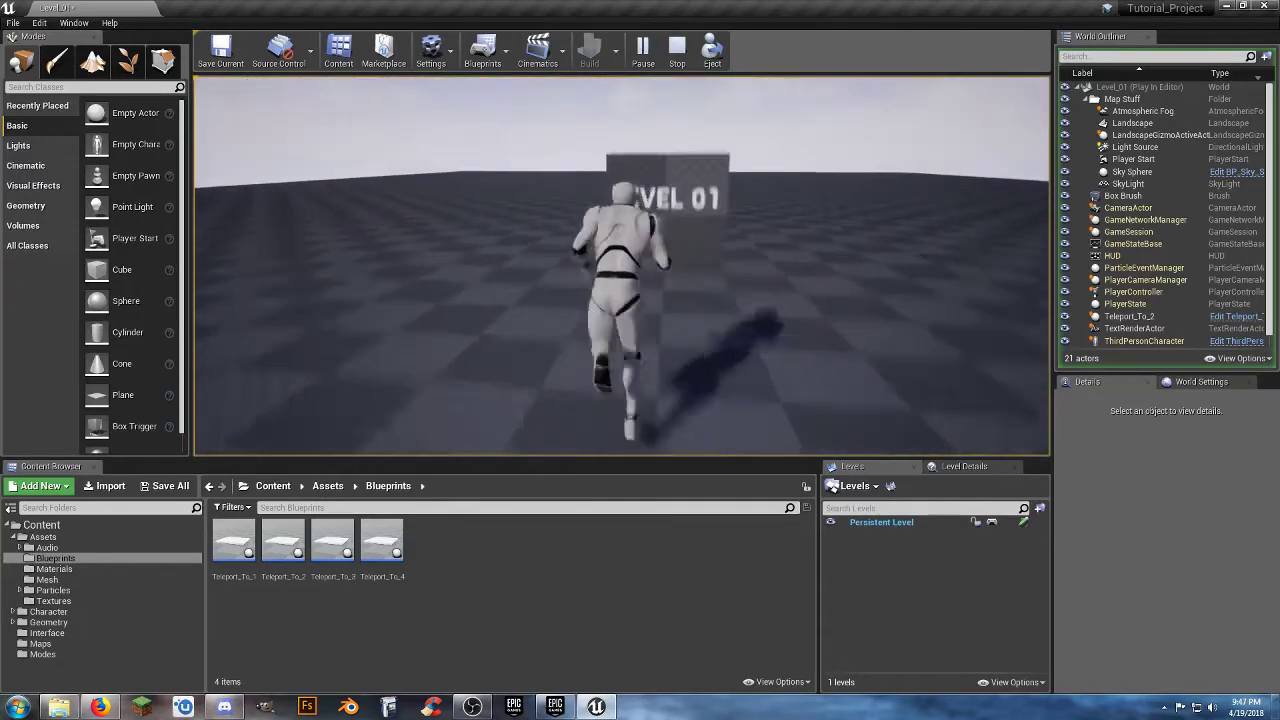
key("space")
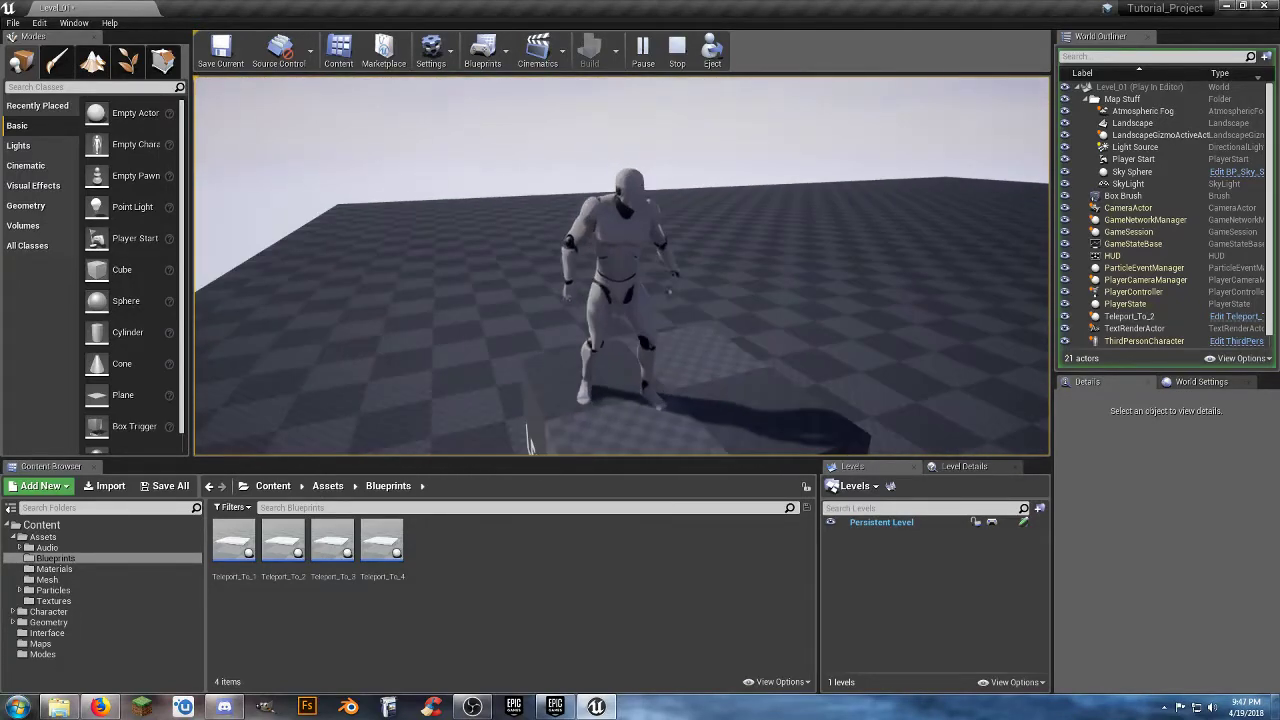
key("Escape")
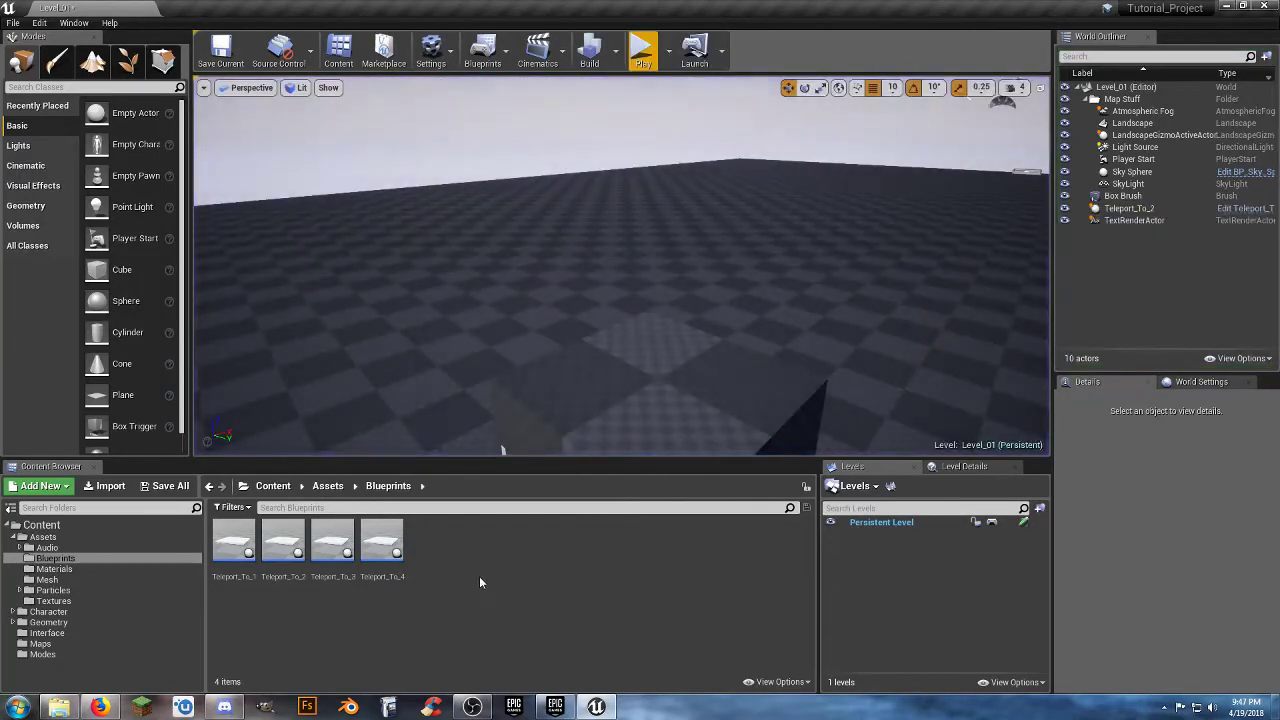
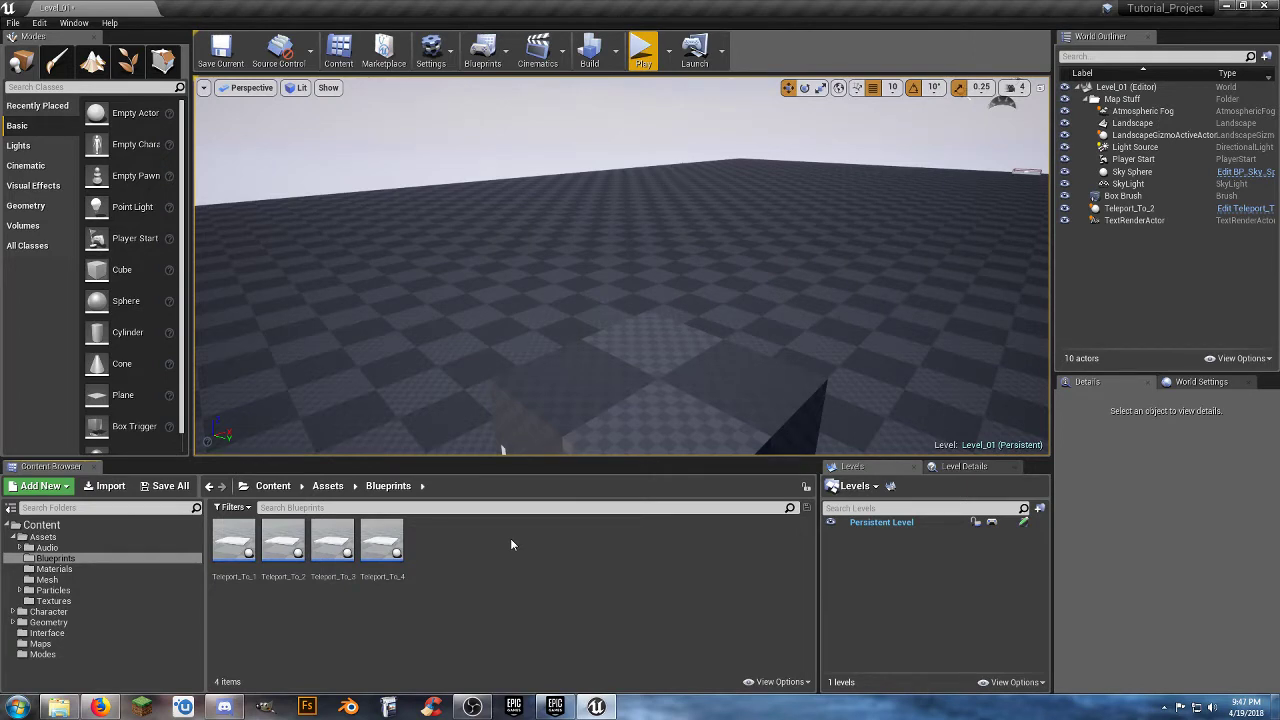
Show the Maps folder in the content library and save the modified Level_01.
left_click(42, 644)
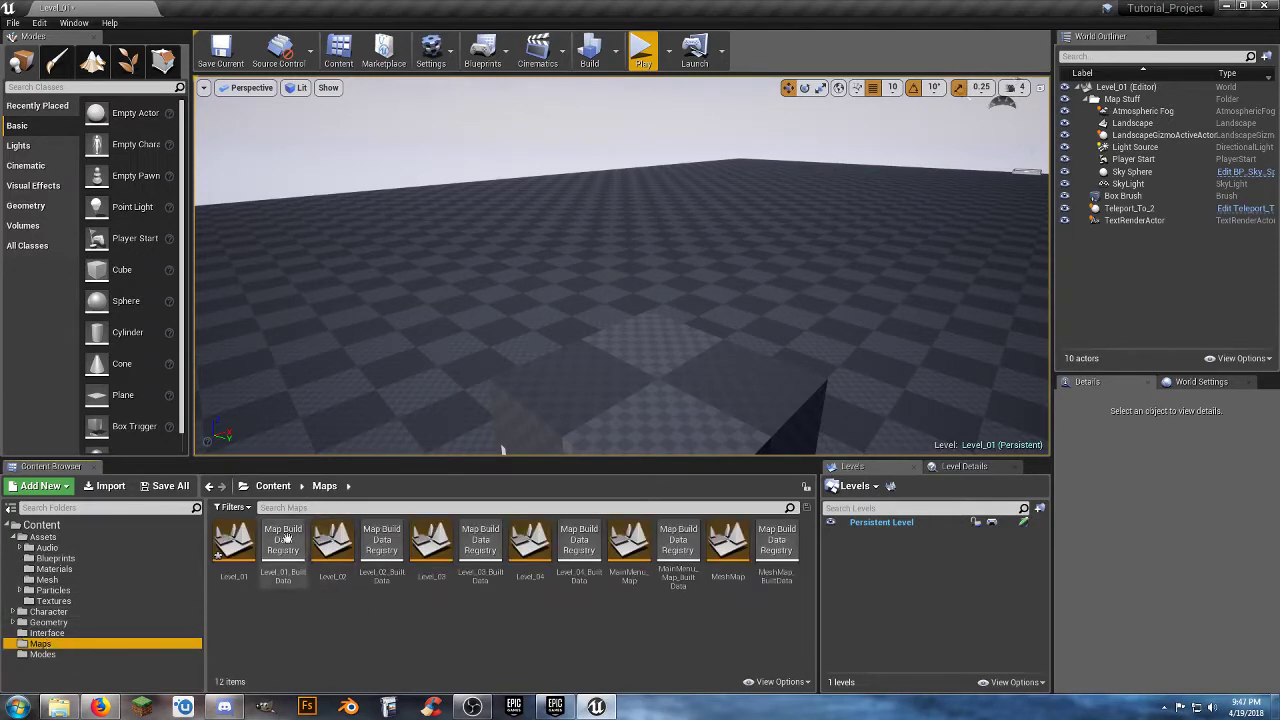
left_click(165, 486)
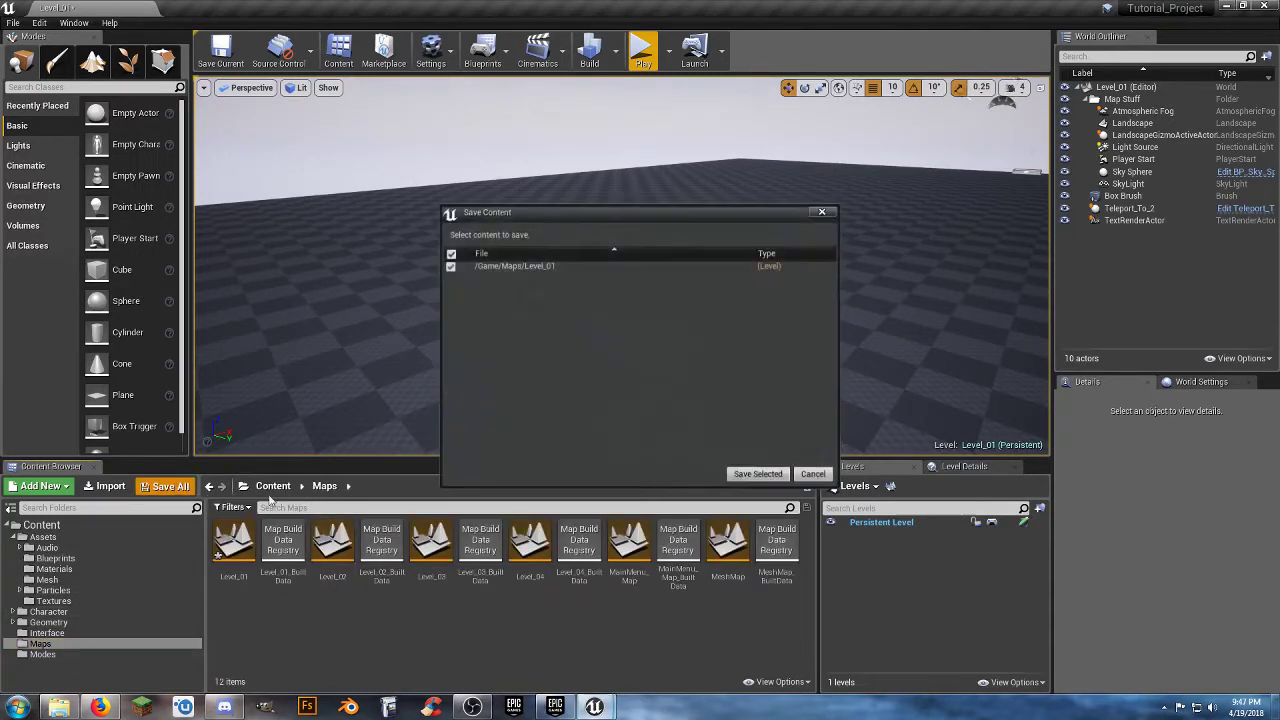
left_click(758, 474)
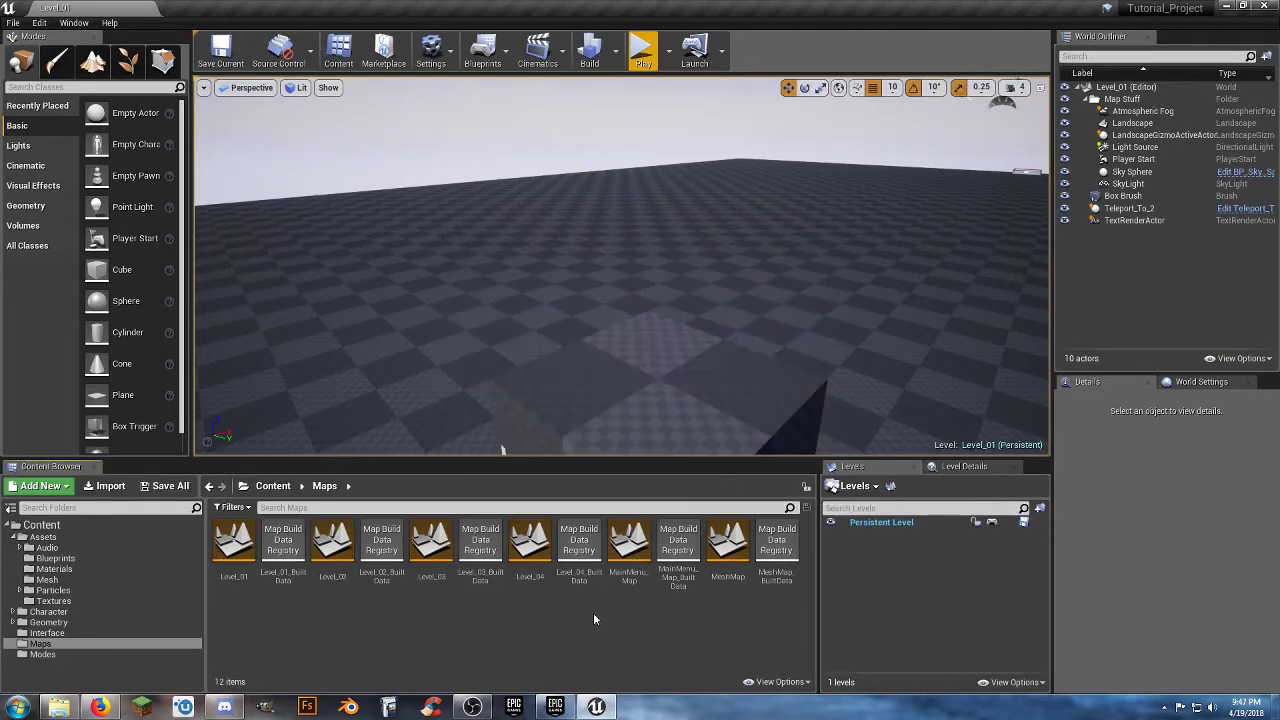
Open MainMenu_Map and its Level Blueprint.
double_click(629, 545)
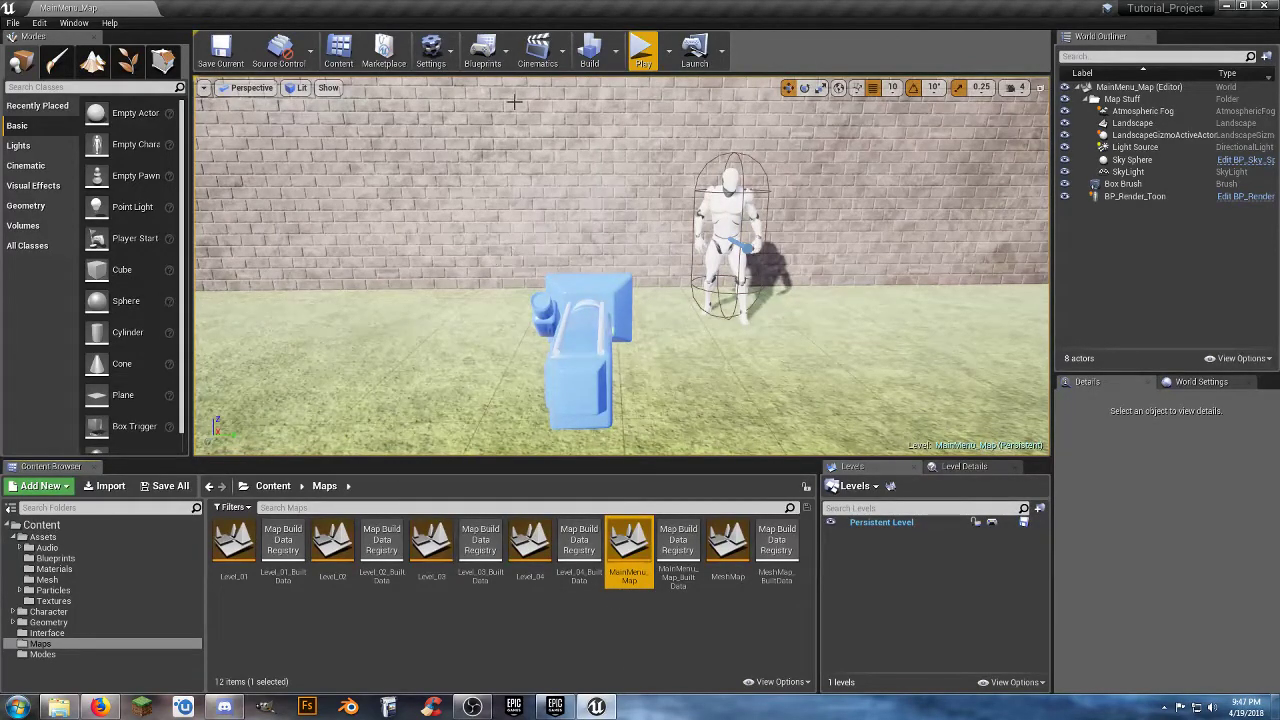
left_click(484, 60)
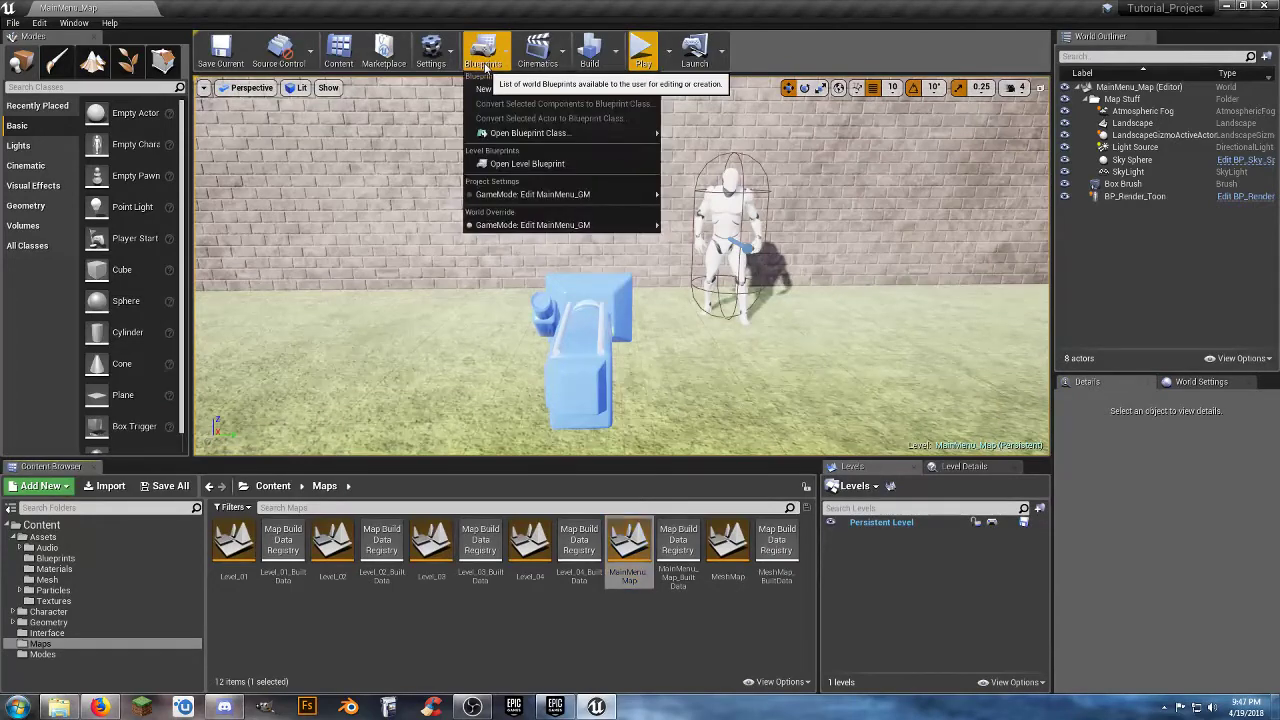
left_click(500, 165)
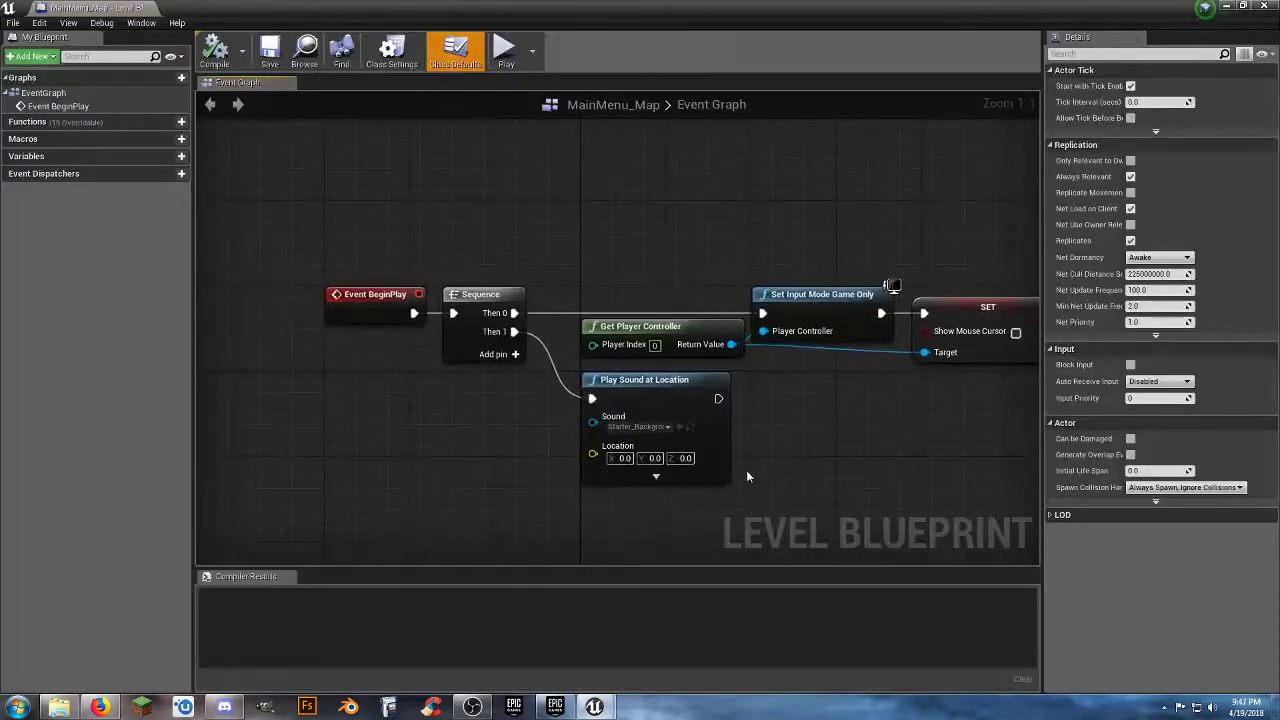
Expand the Play Sound at Location node, set its Volume Multiplier to 0.5, and compile and save the blueprint.
right_click_drag(720, 403, 654, 329)
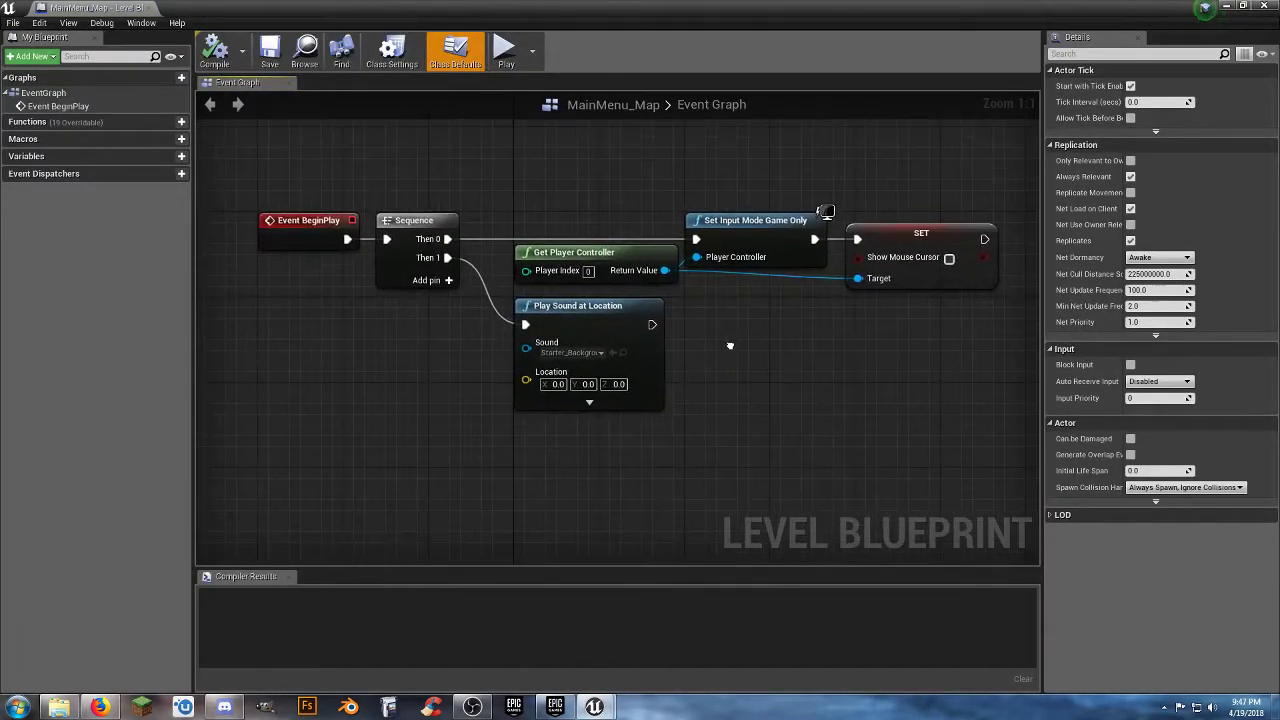
left_click(591, 403)
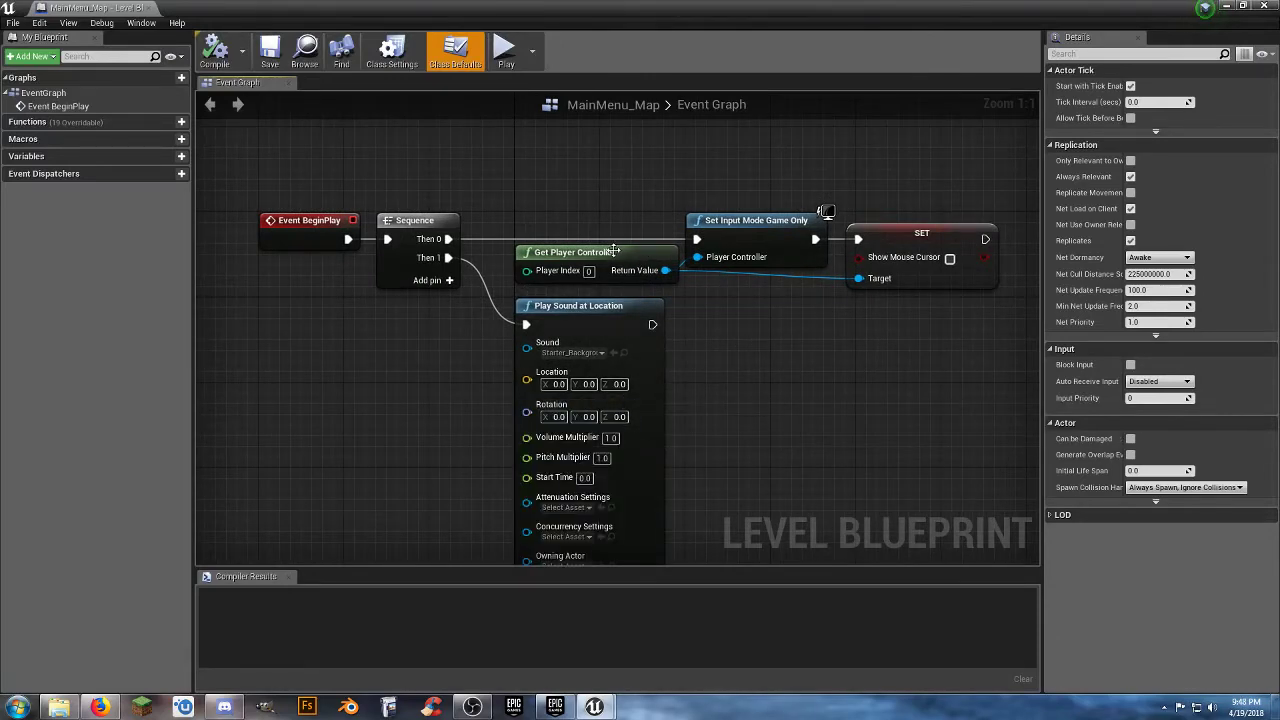
right_click_drag(732, 406, 751, 330)
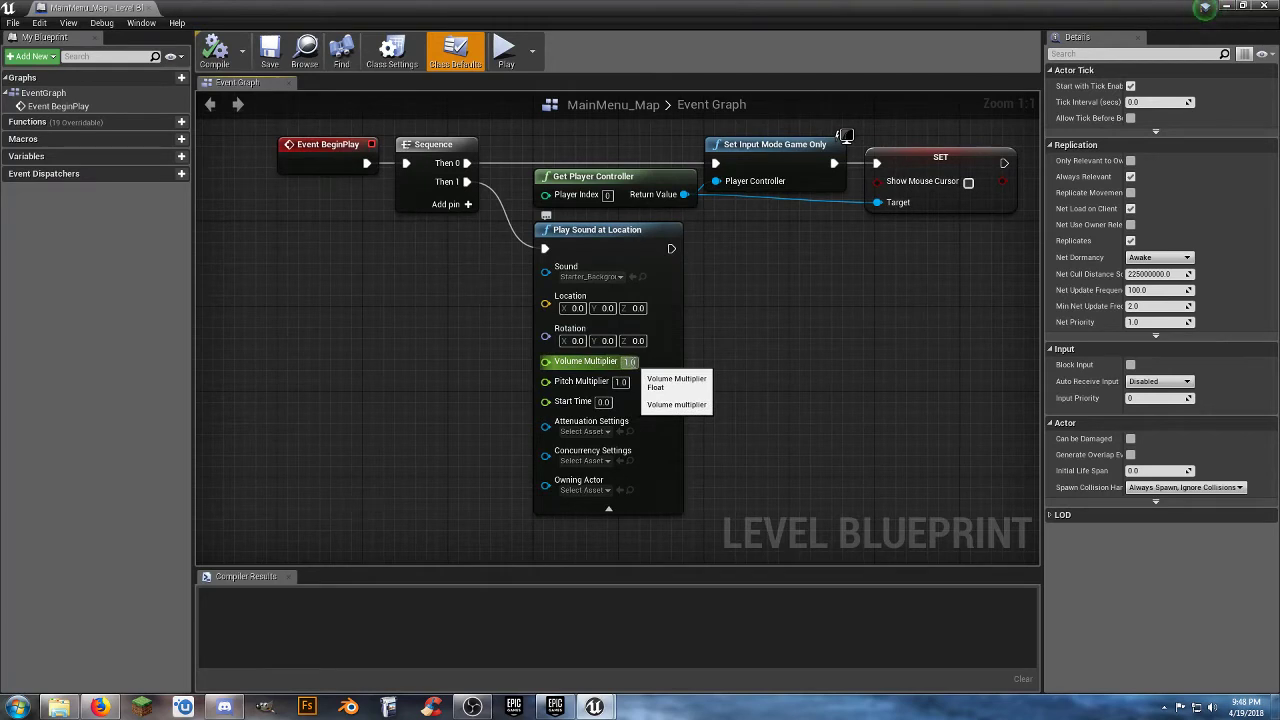
left_click(608, 508)
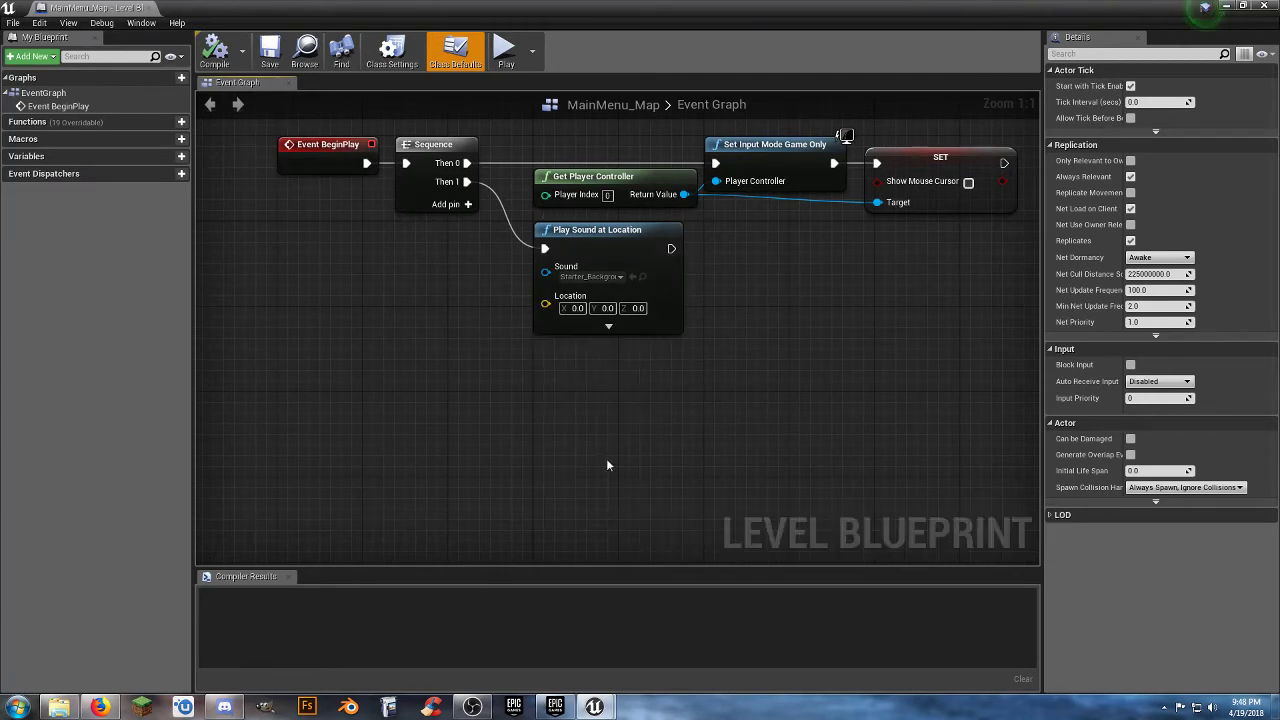
left_click(609, 327)
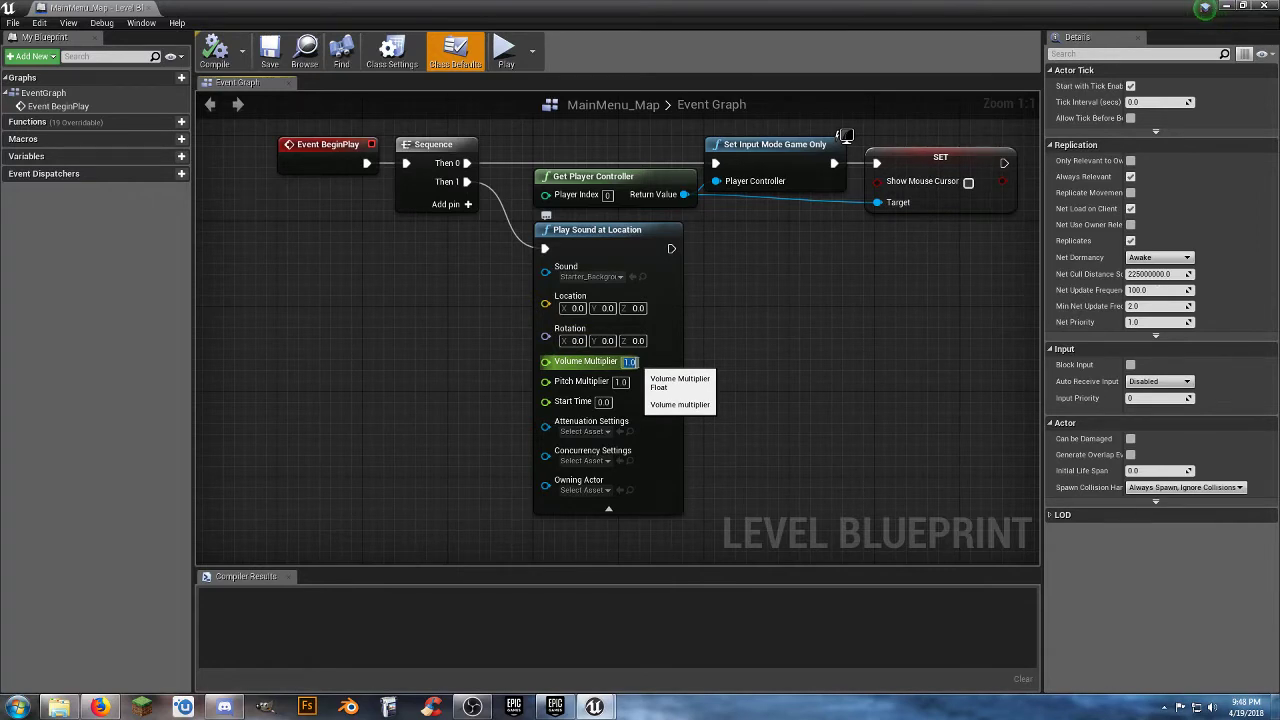
type("0")
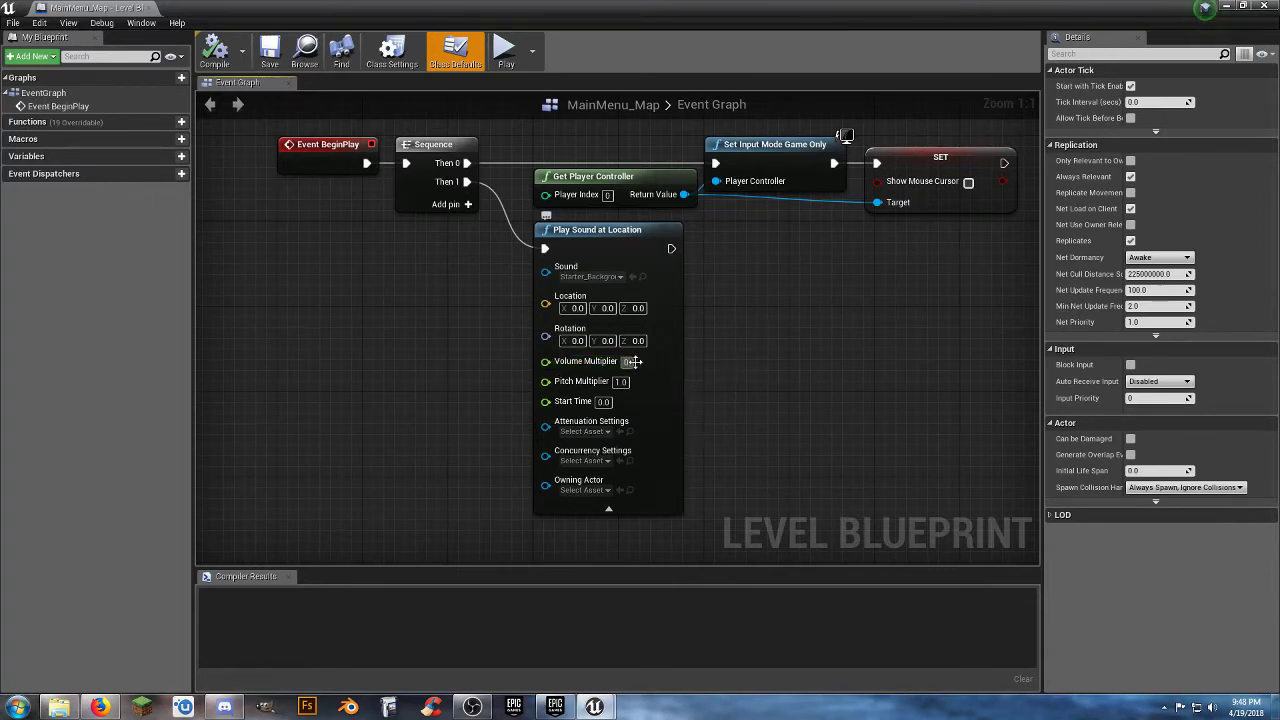
type(".5")
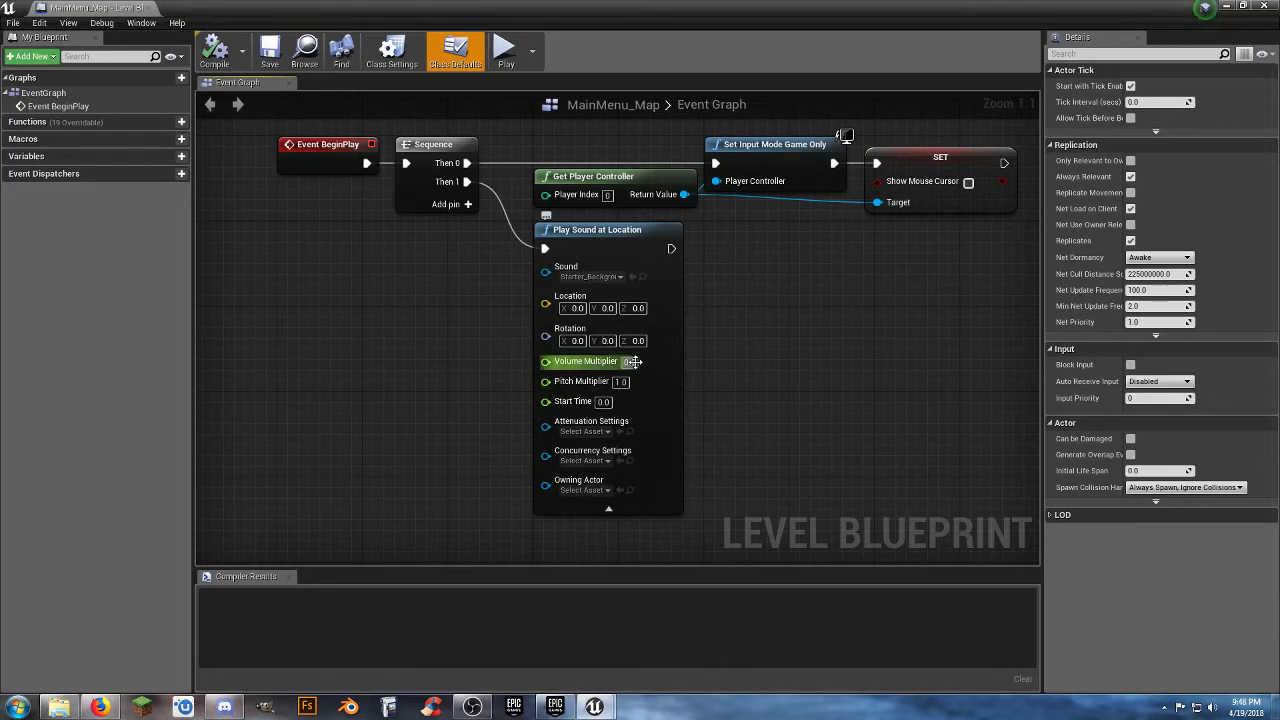
key("Return")
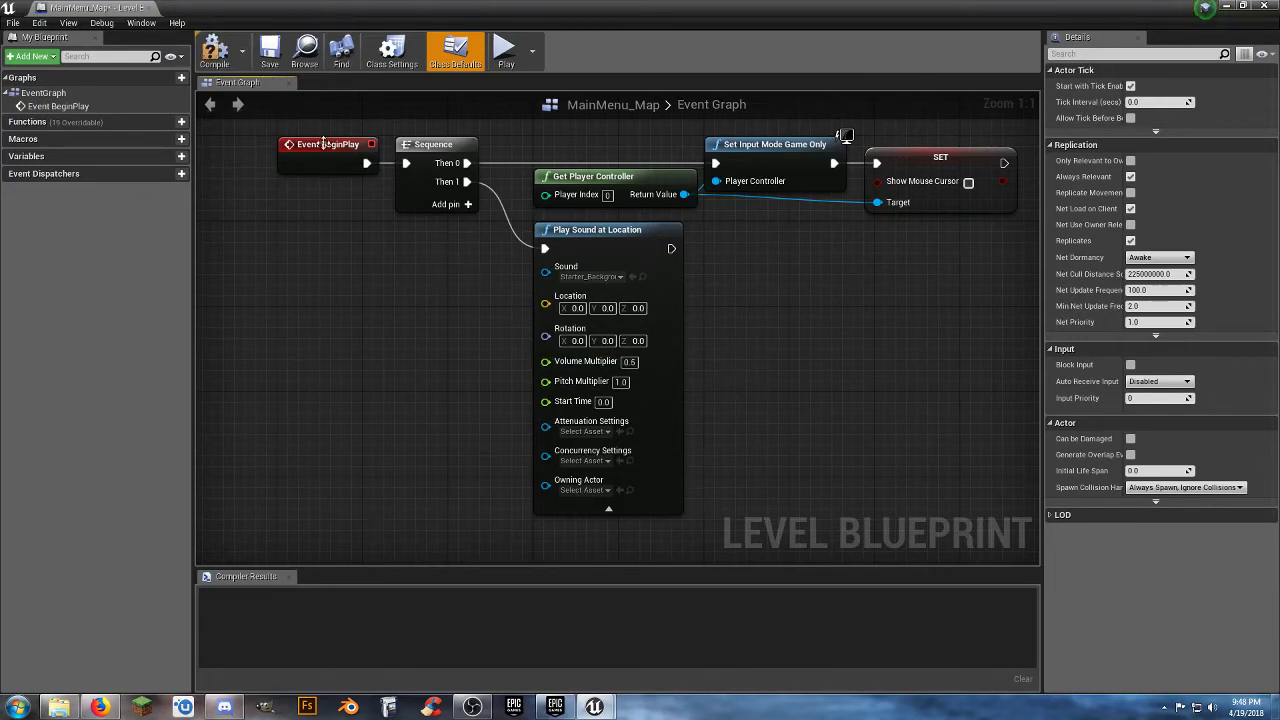
left_click(213, 48)
left_click(268, 50)
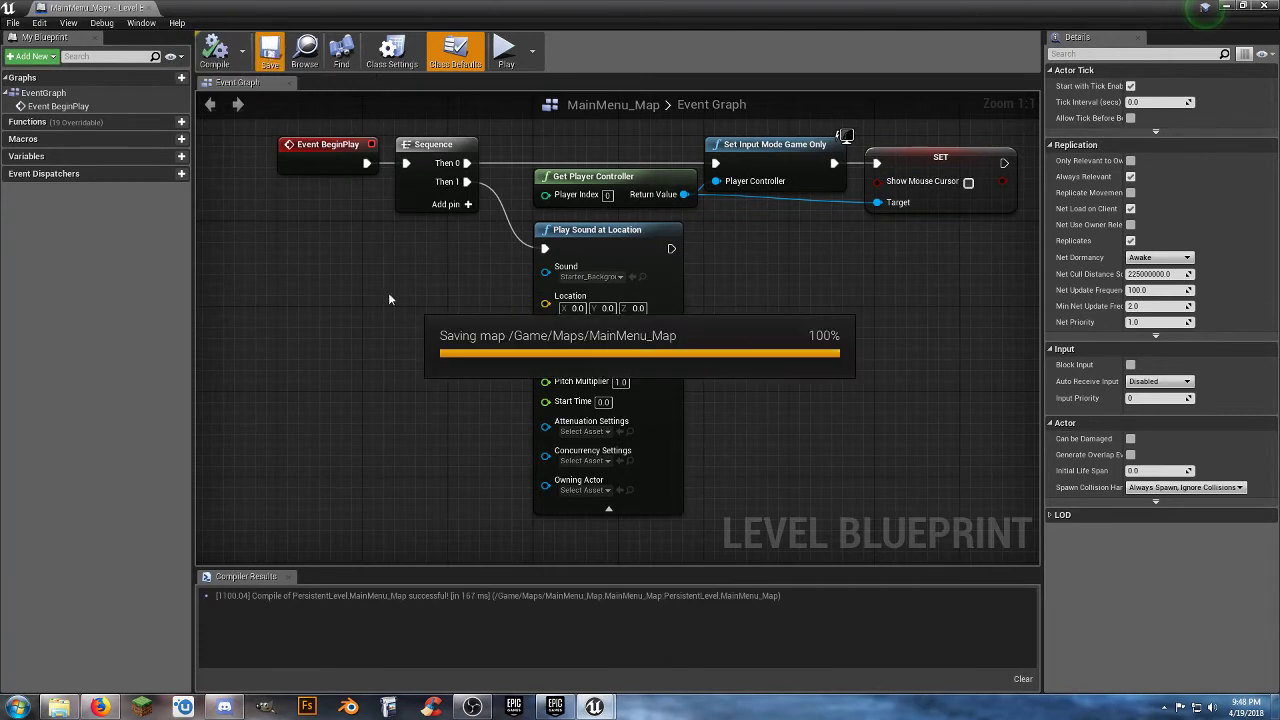
Duplicate the Play Sound at Location node, connect the copy after the original, and set its sound to Starter_Music_Cue.
left_click(607, 232)
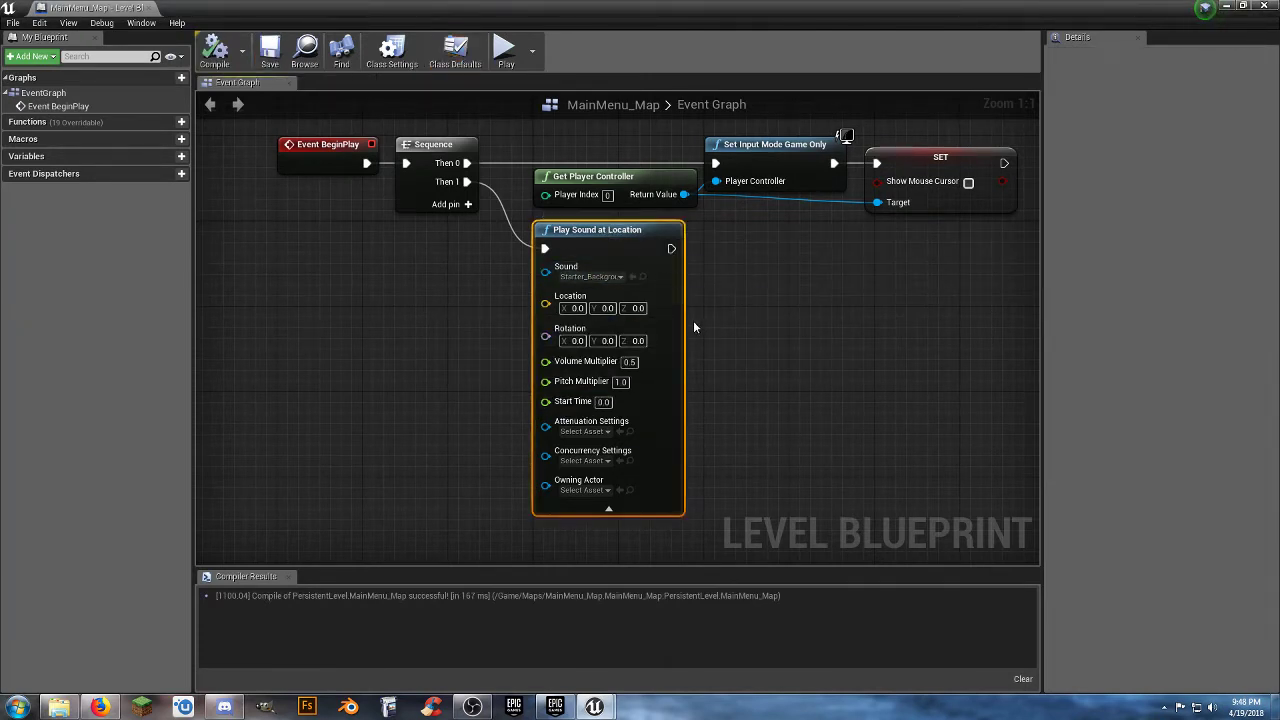
key("ctrl+v")
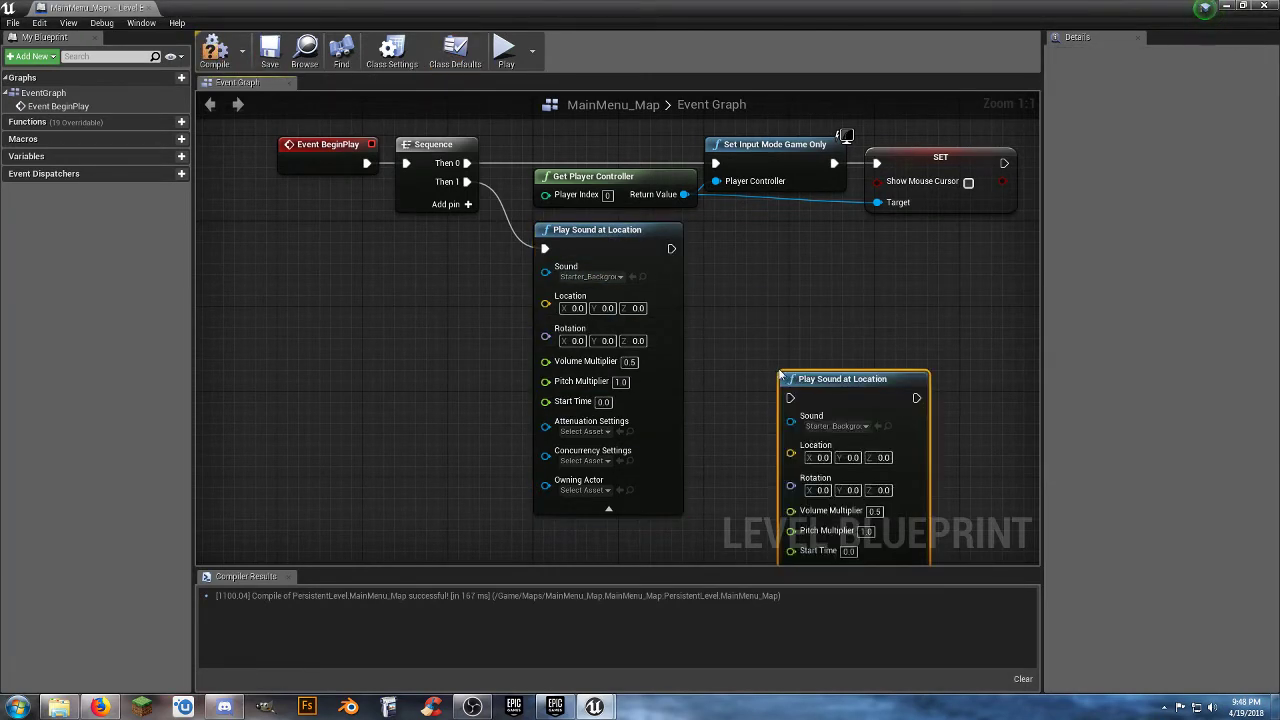
left_click_drag(822, 390, 671, 249)
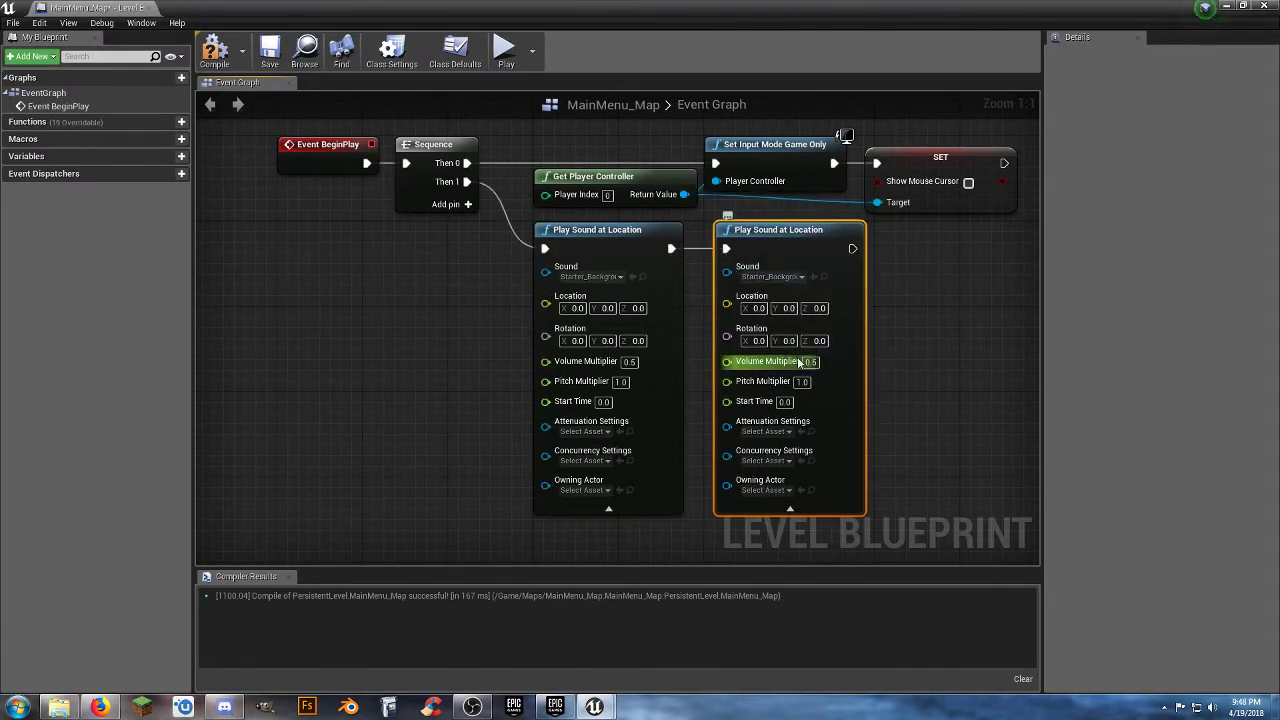
left_click(795, 276)
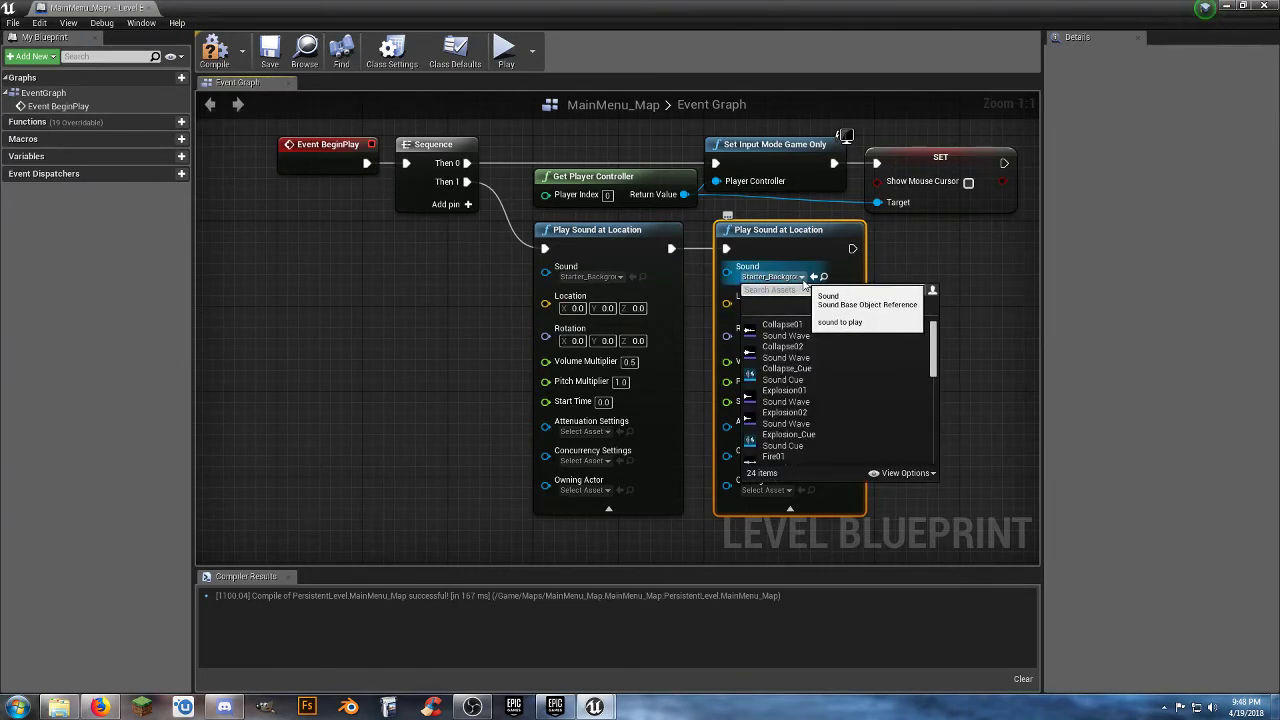
scroll(864, 360, "down", 6)
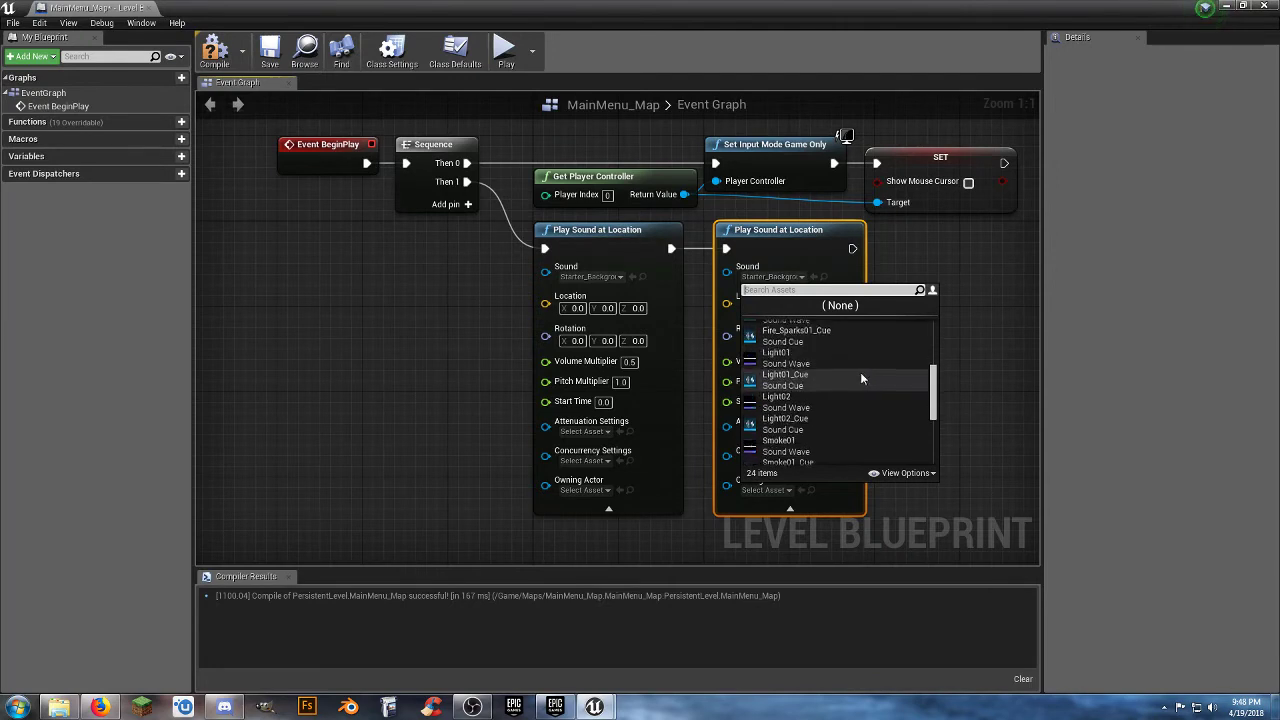
scroll(857, 379, "down", 1)
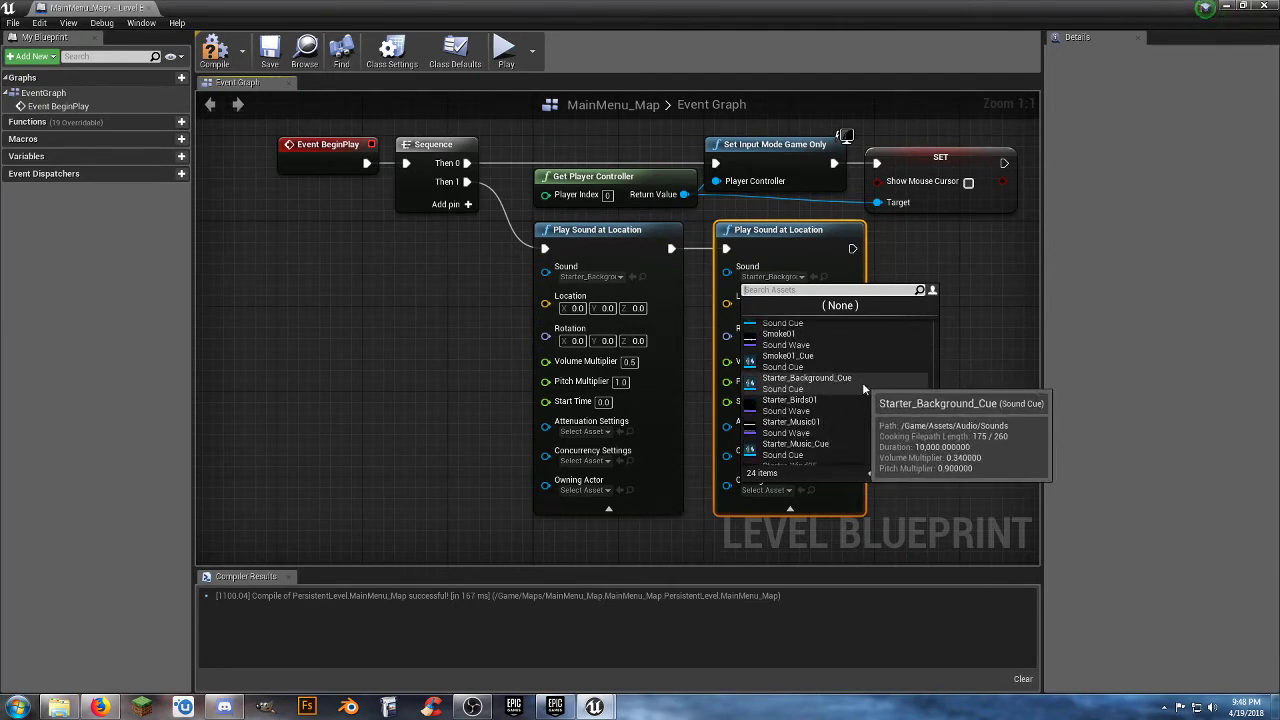
scroll(862, 383, "down", 2)
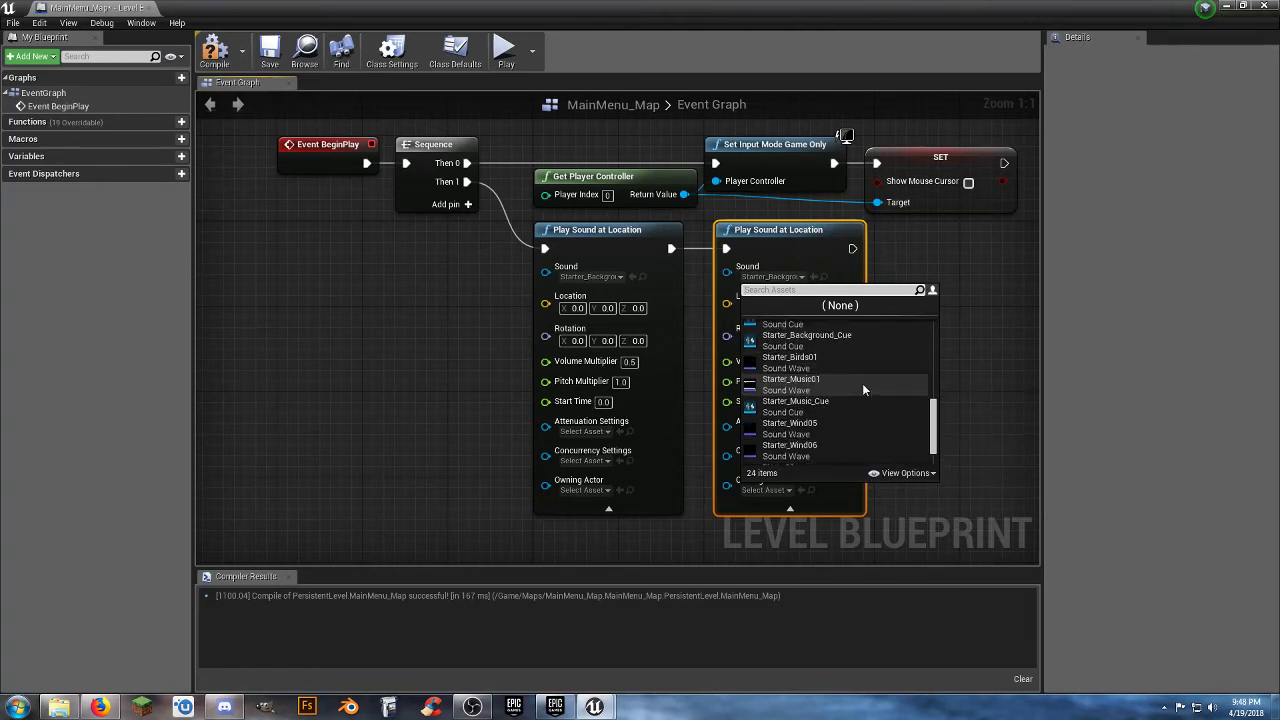
left_click(818, 409)
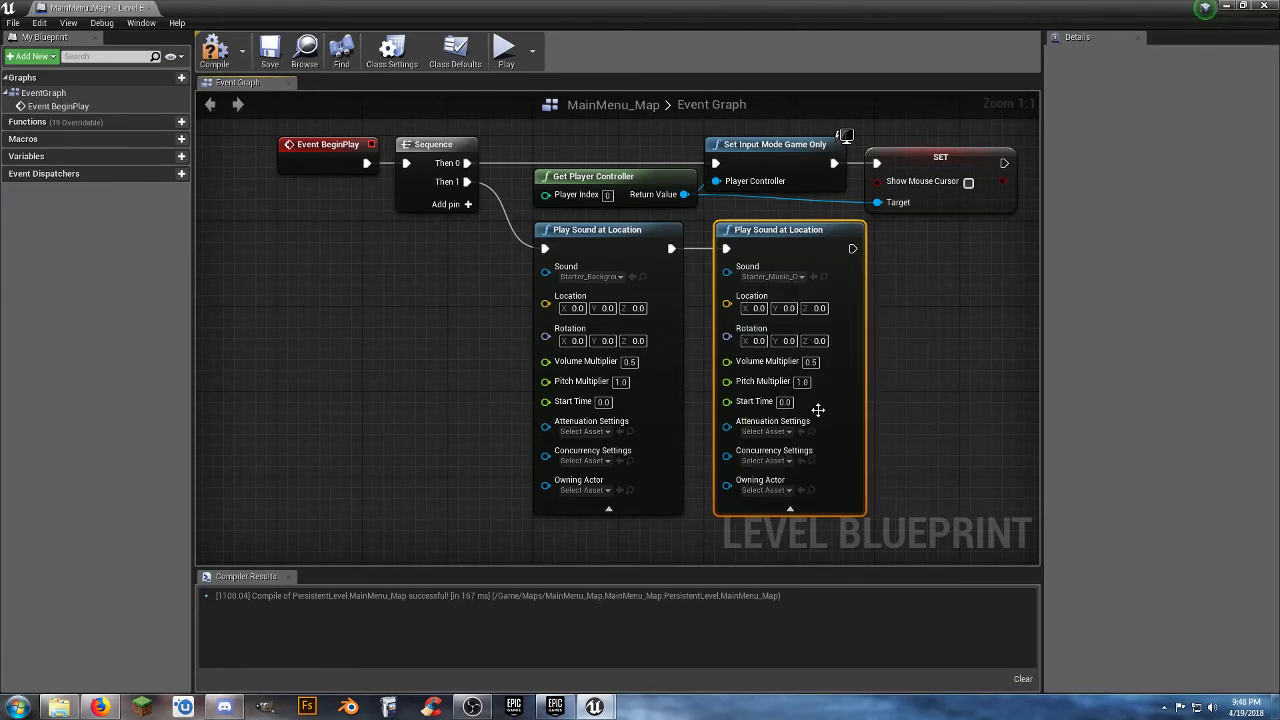
Compile and save the MainMenu_Map level blueprint and close its editor.
left_click(352, 274)
left_click(214, 50)
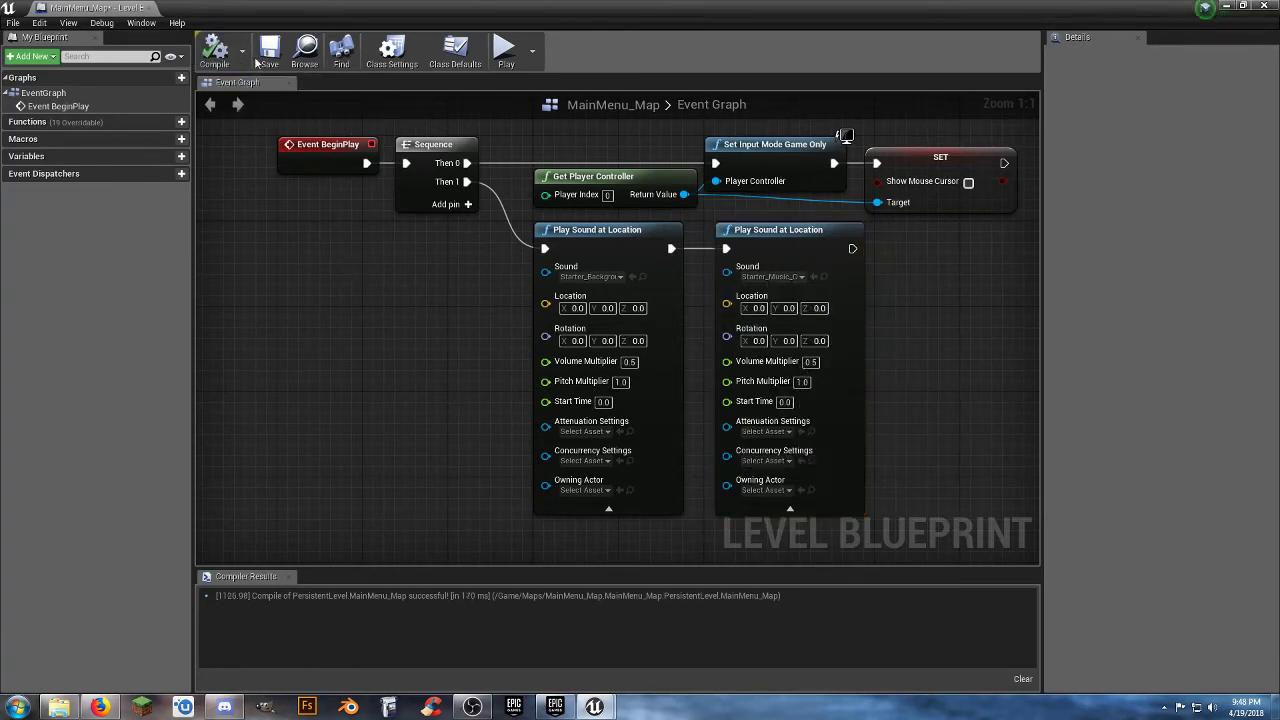
left_click(269, 52)
left_click(138, 8)
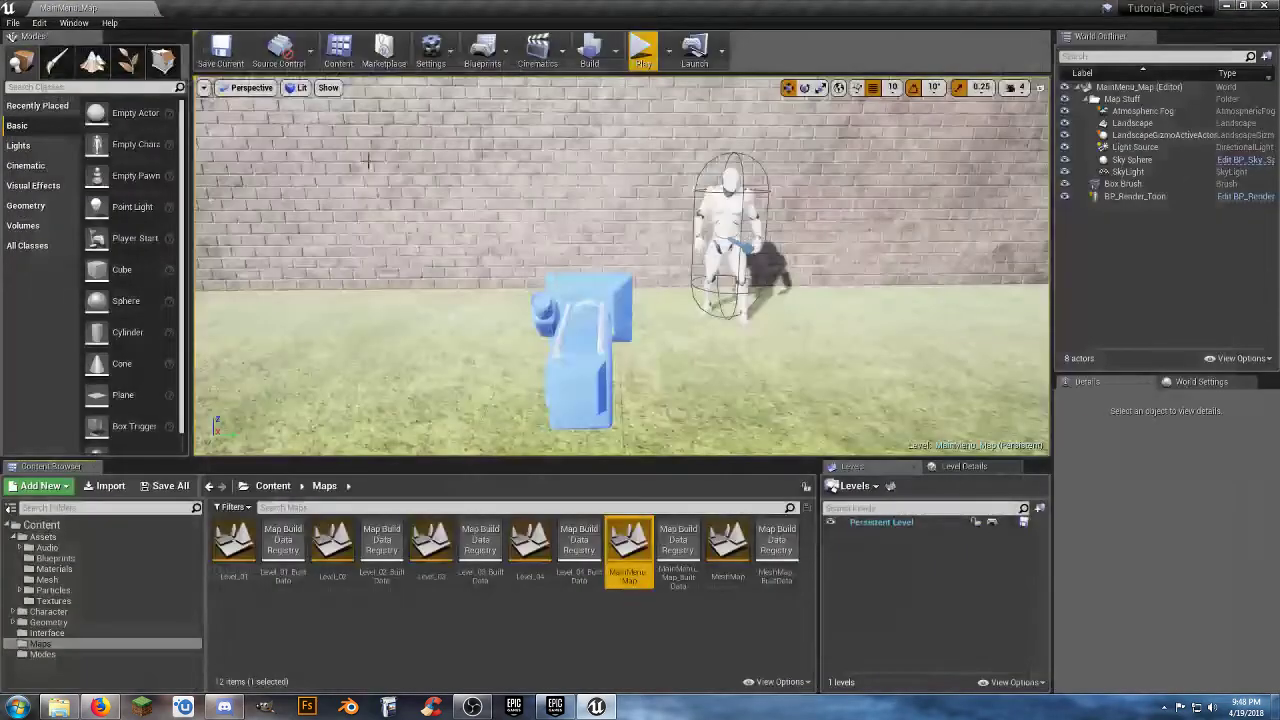
Play MainMenu_Map to test its background sound and music, and quit through the game's Exit option.
left_click(643, 50)
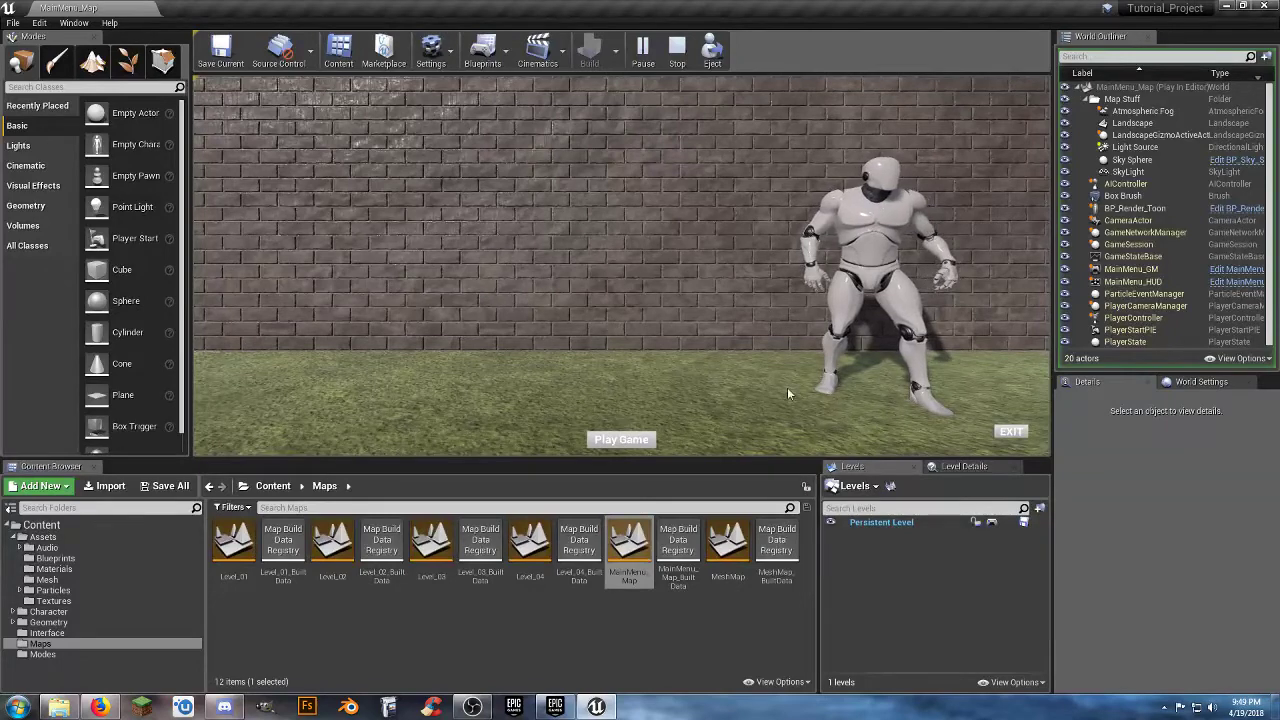
left_click(1009, 433)
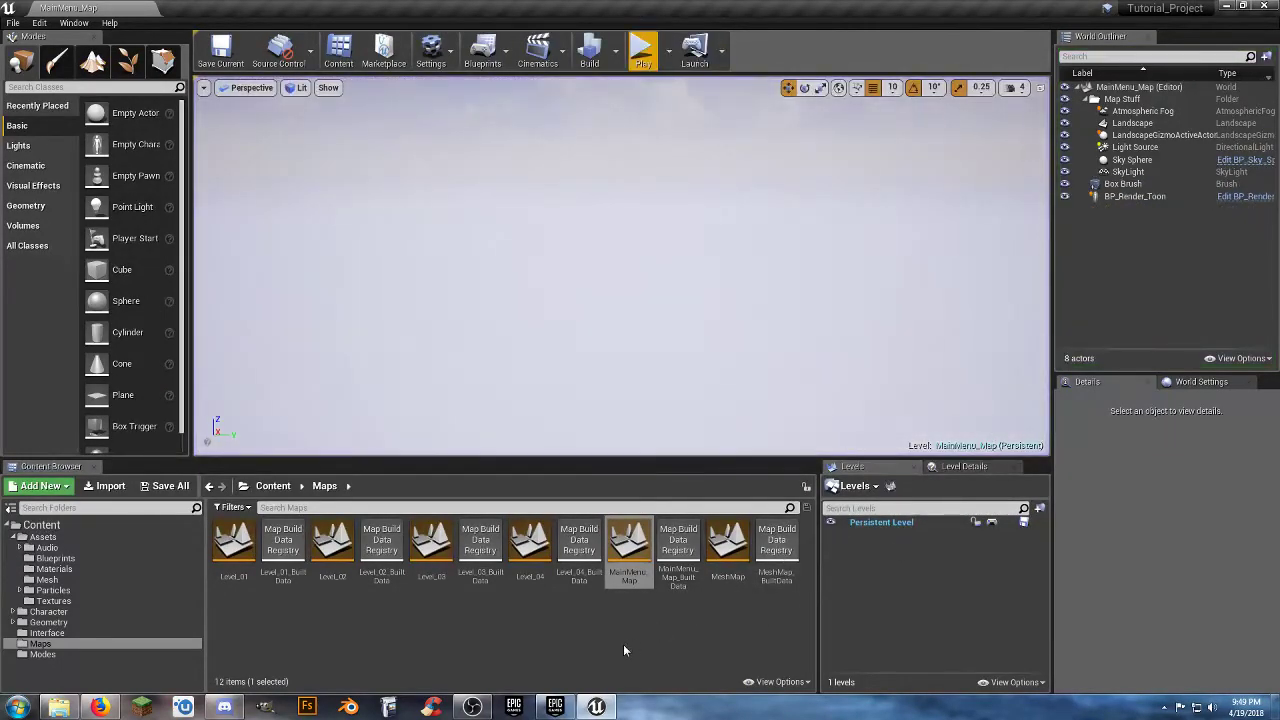
left_click(626, 651)
Open Level_01 from the Maps folder.
mouse_move(695, 367)
right_mouse_down()
mouse_move(695, 420)
mouse_move(755, 465)
mouse_move(800, 475)
mouse_move(675, 435)
mouse_move(697, 368)
right_mouse_up()
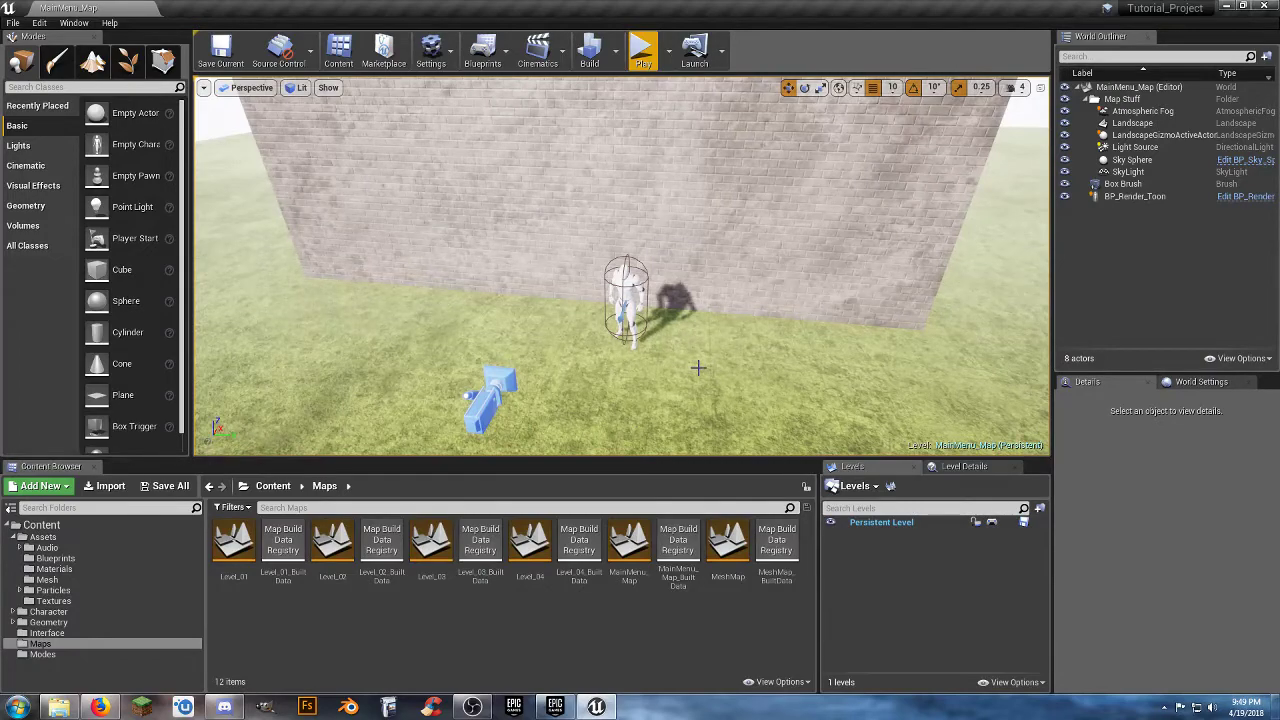
key("s")
right_click_drag(698, 368, 590, 374)
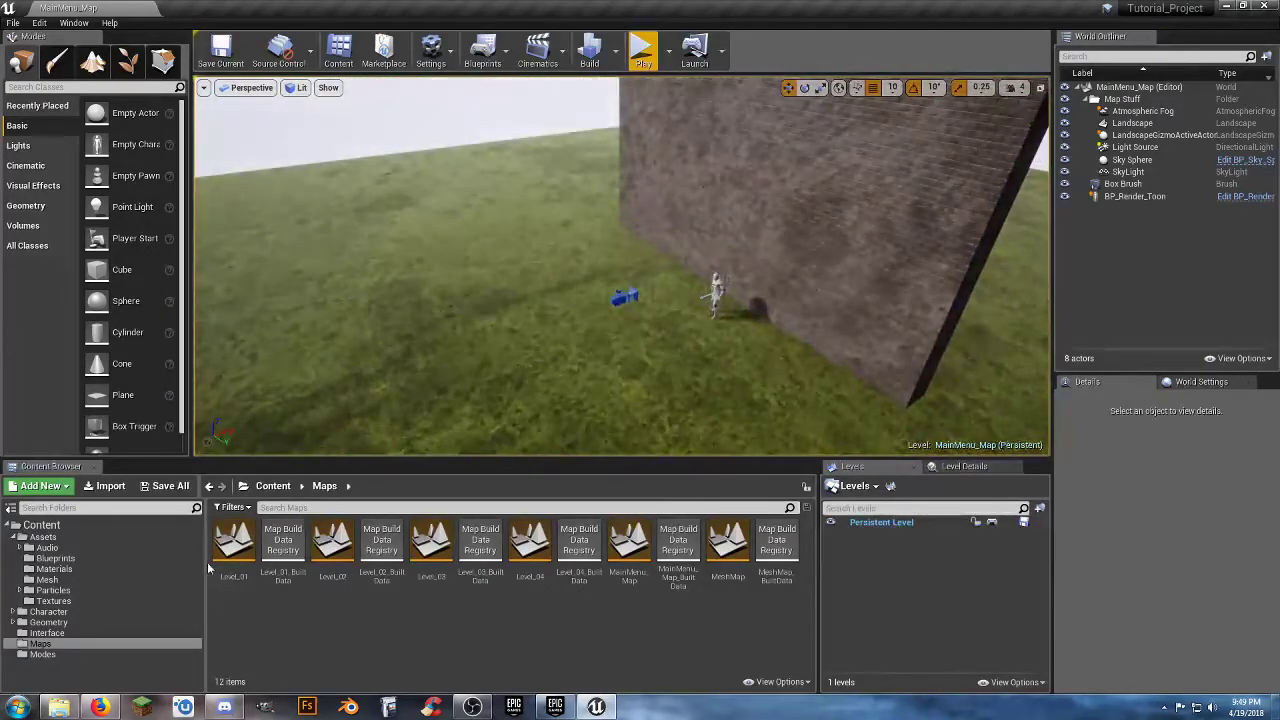
double_click(232, 543)
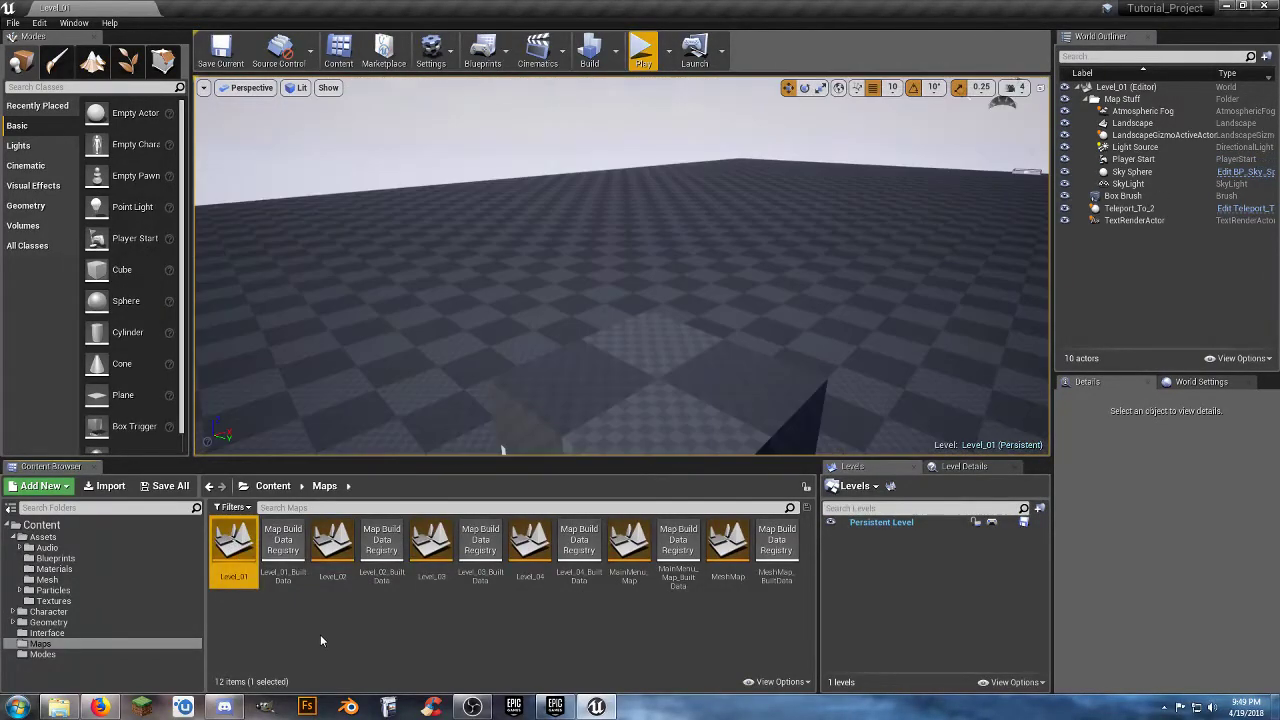
key("s")
mouse_move(600, 374)
right_mouse_down()
mouse_move(600, 398)
mouse_move(570, 400)
mouse_move(622, 386)
right_mouse_up()
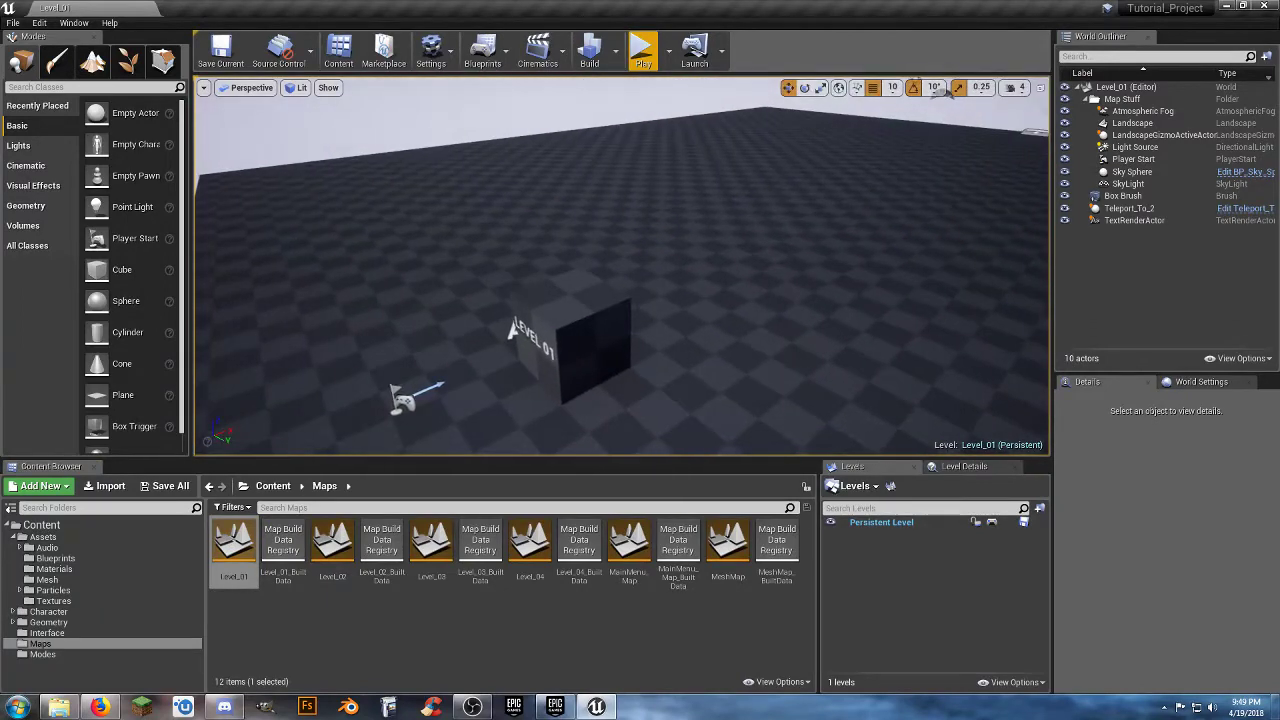
Collapse the Assets folder and show the contents of the Blueprints folder inside Character.
left_click(354, 622)
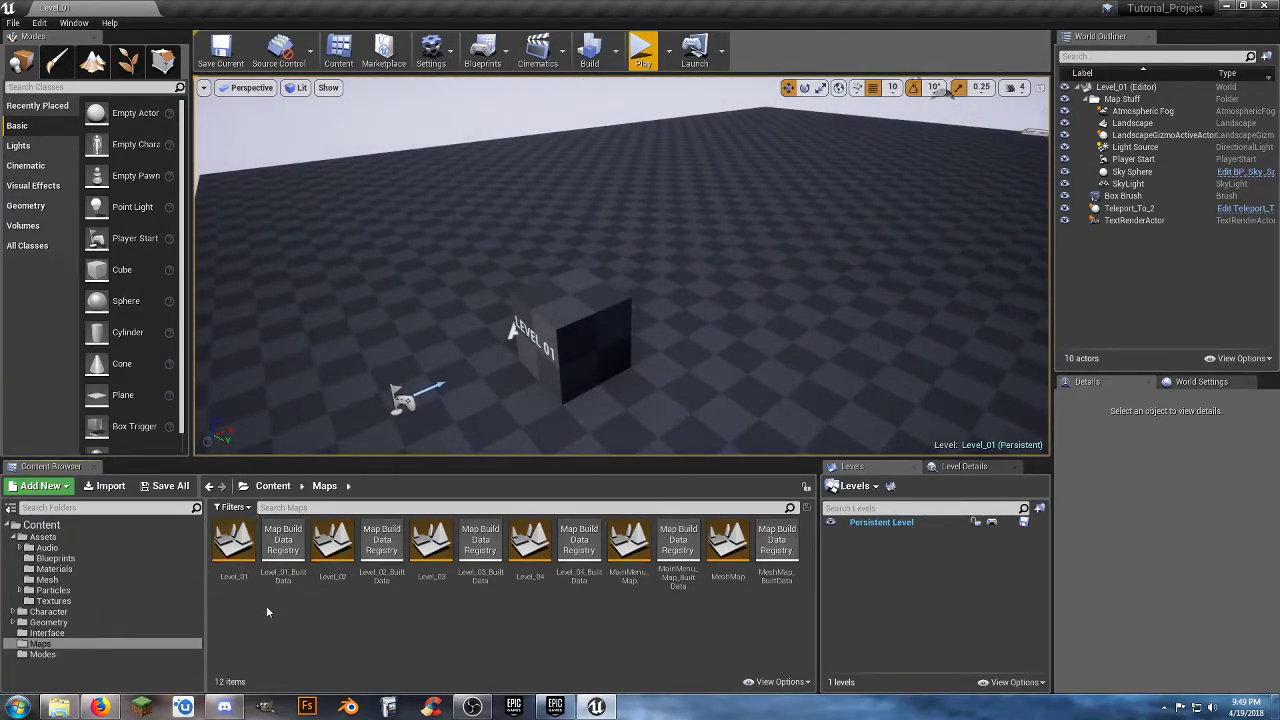
left_click(13, 538)
left_click(30, 548)
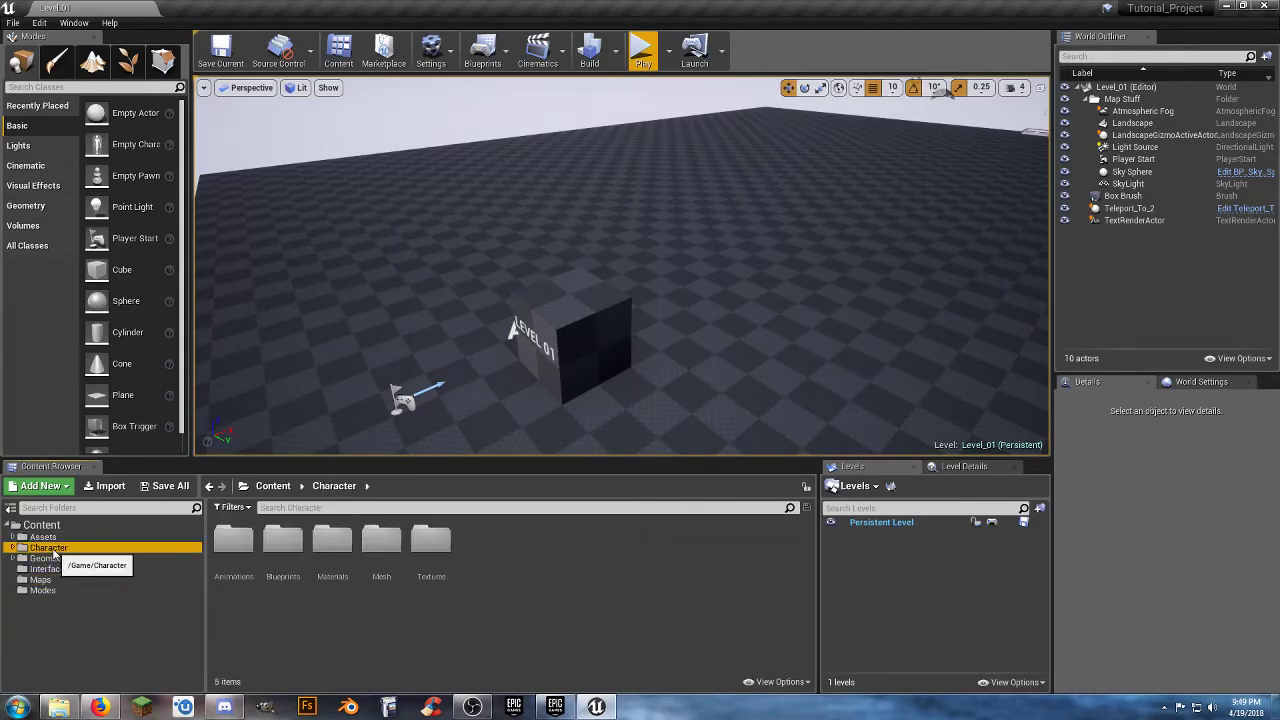
left_click(13, 548)
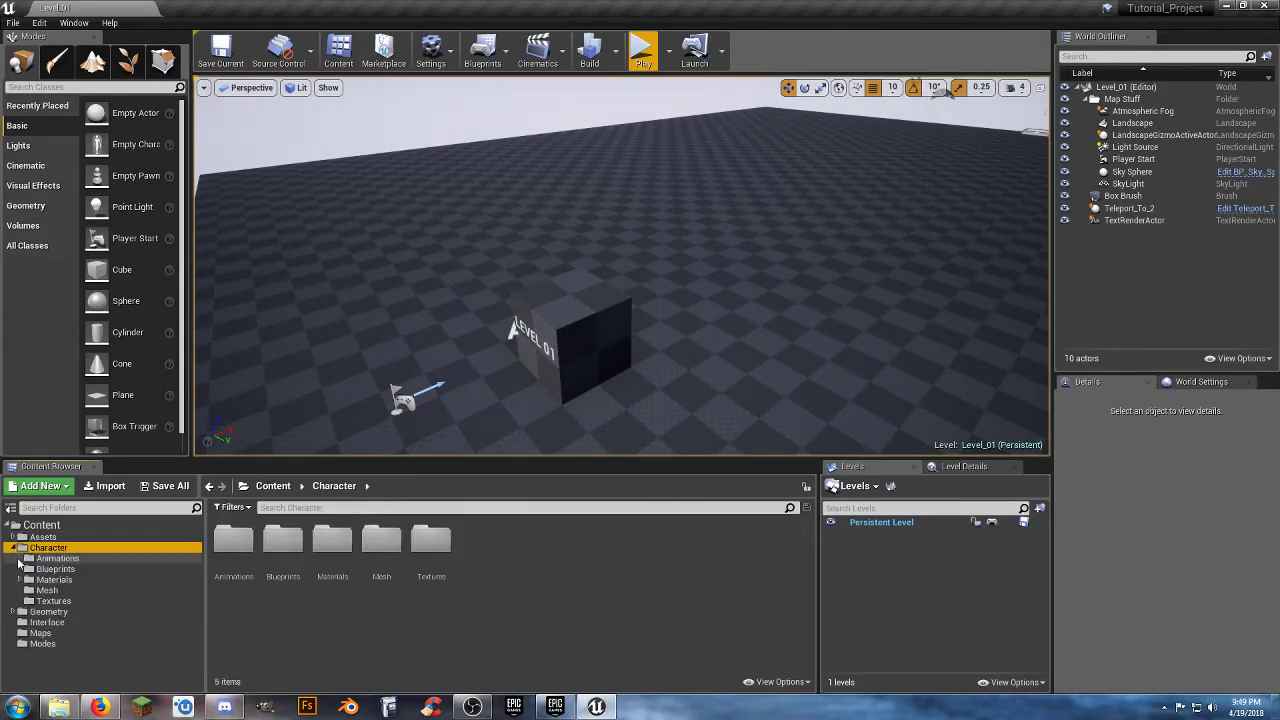
left_click(42, 569)
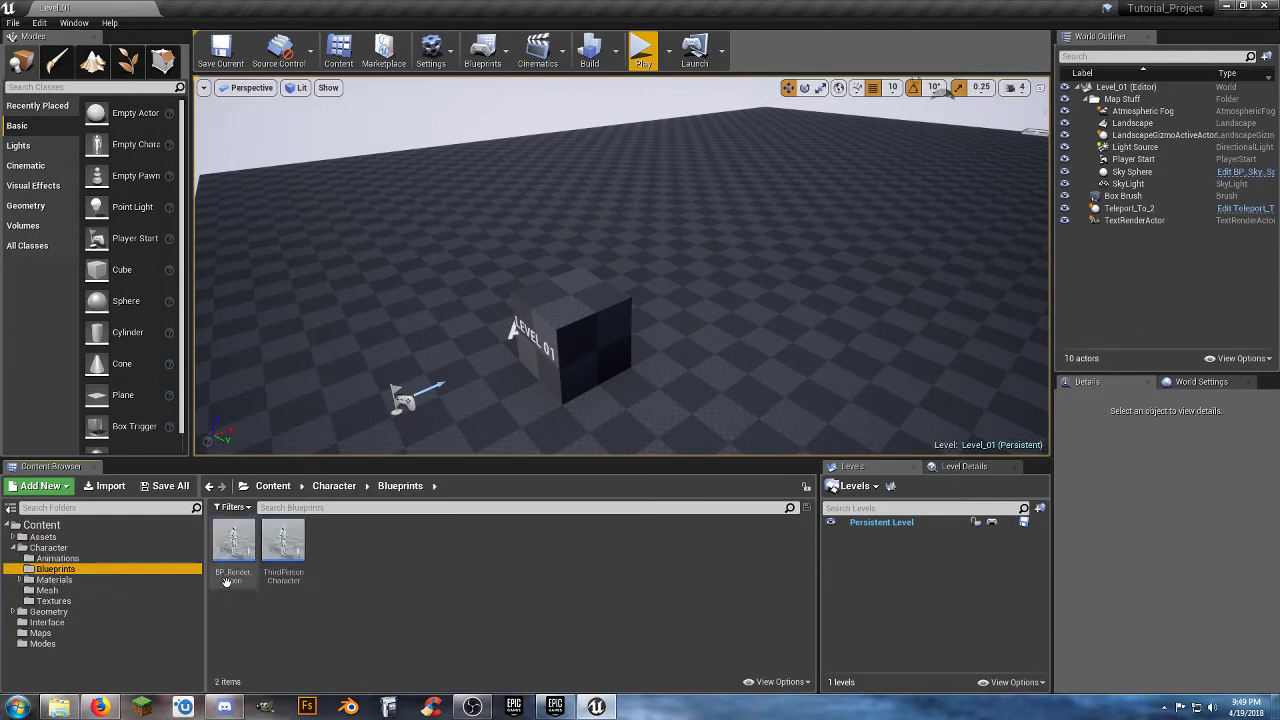
Open the ThirdPersonCharacter blueprint from the Character Blueprints folder.
left_click(301, 607)
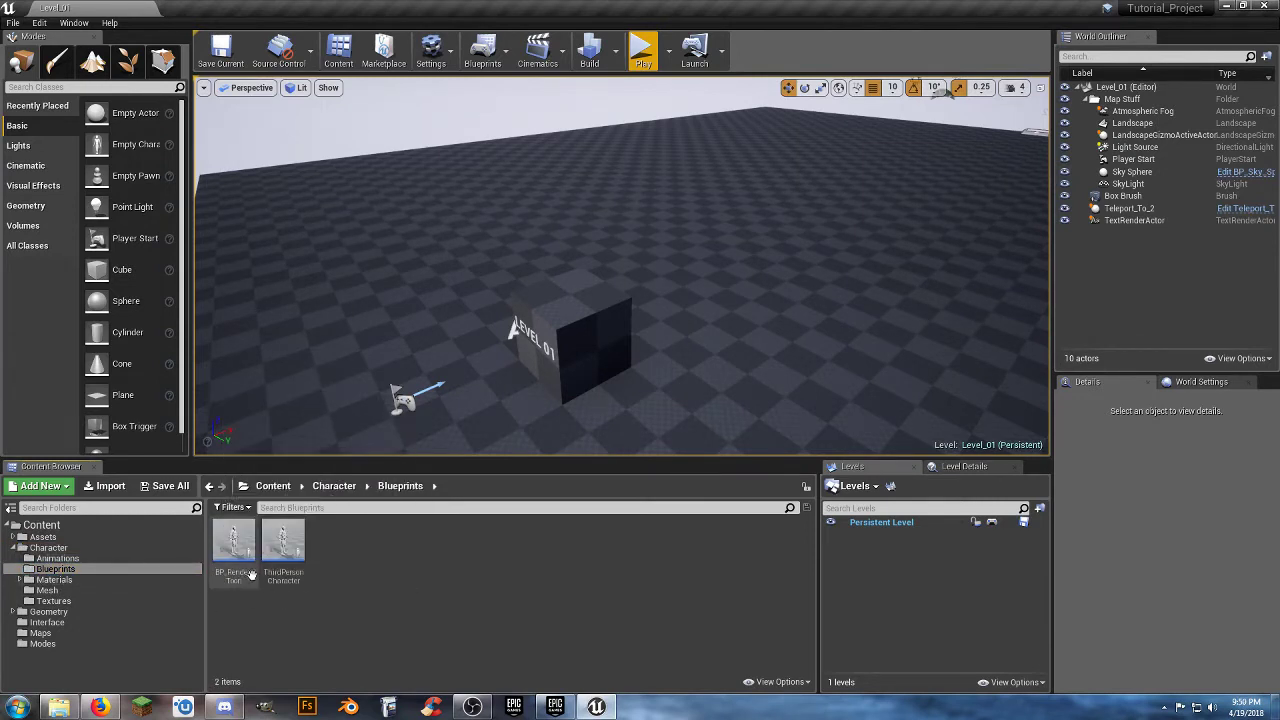
left_click(284, 550)
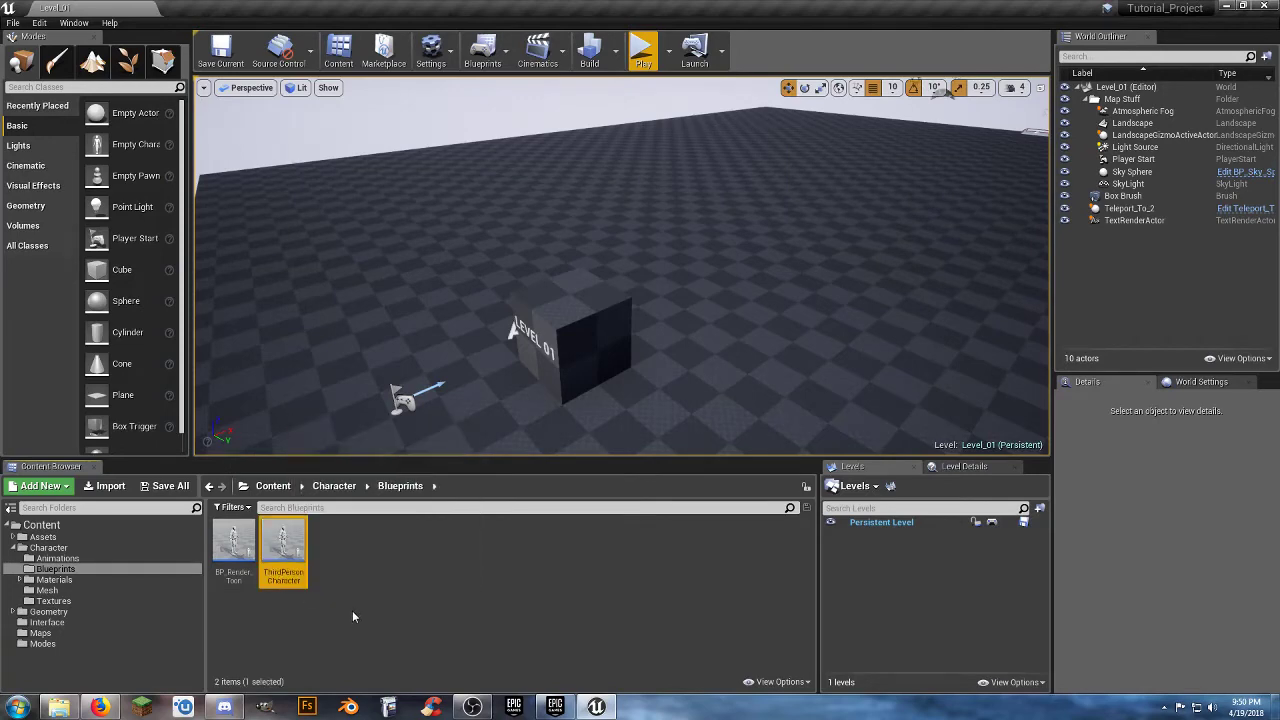
double_click(284, 548)
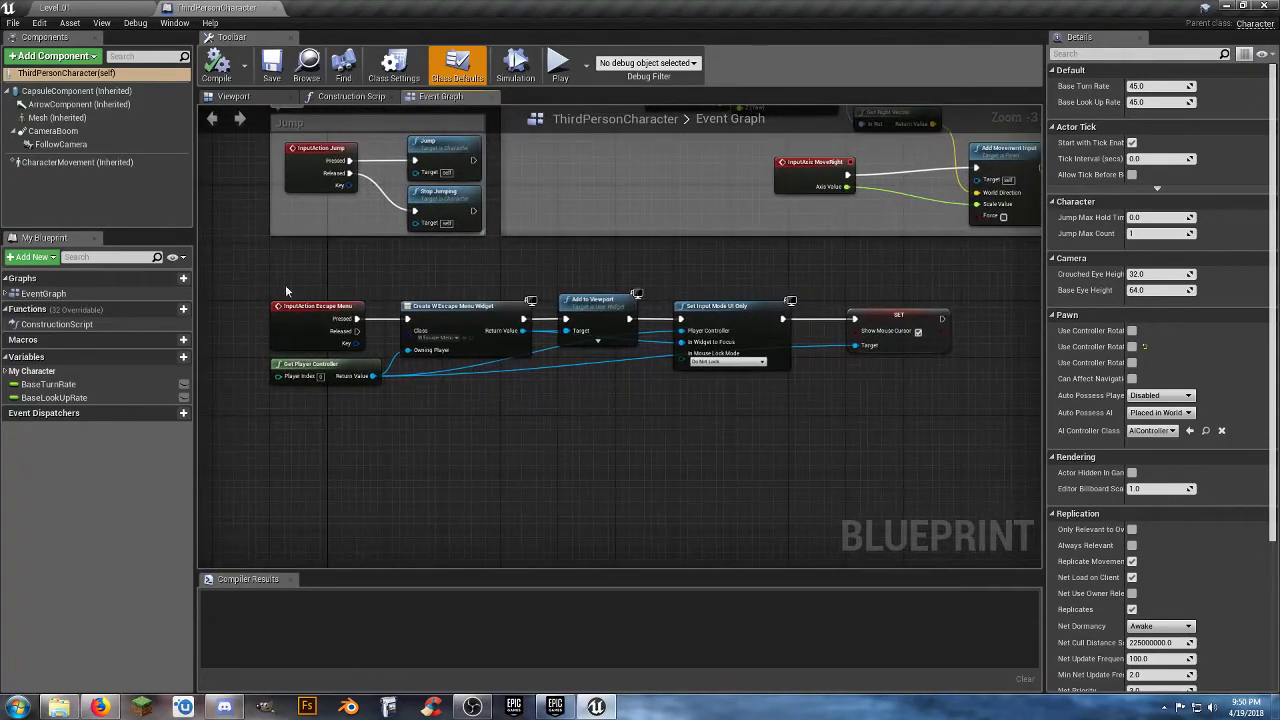
Wrap the InputAction Escape Menu node chain, including Get Player Controller, in a comment box titled "Escape Menu".
left_click_drag(254, 287, 960, 420)
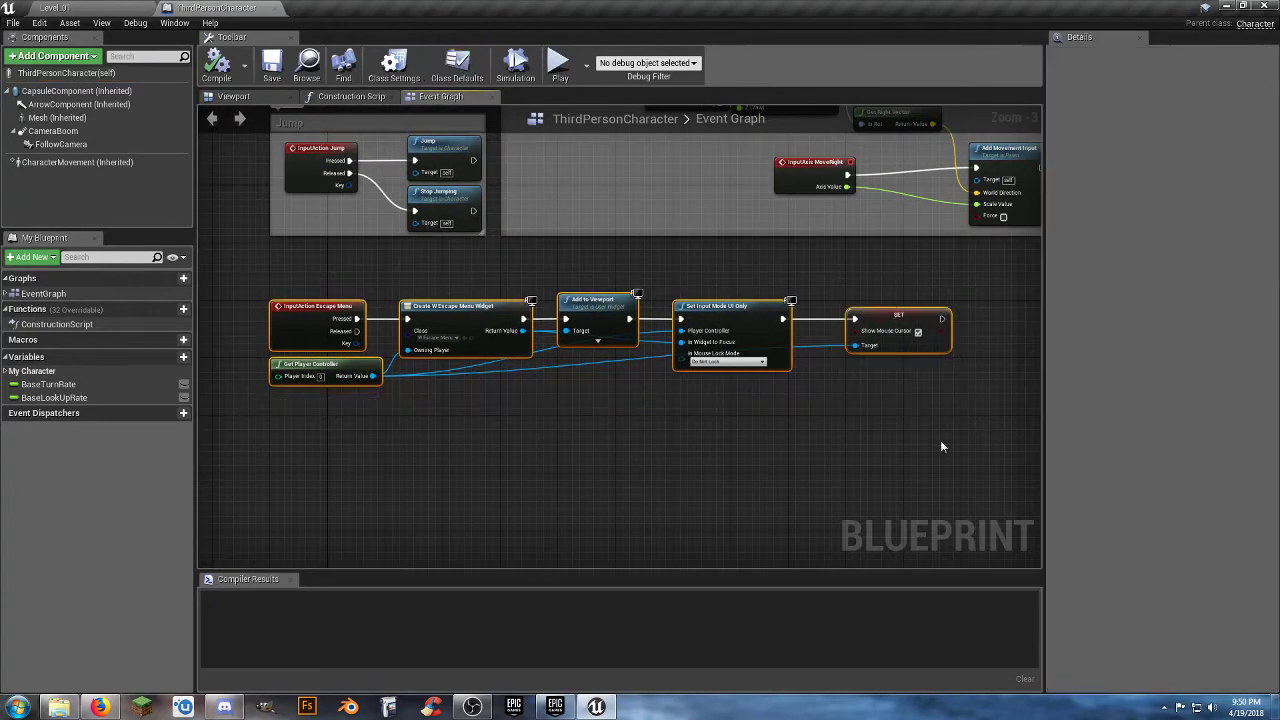
key("c")
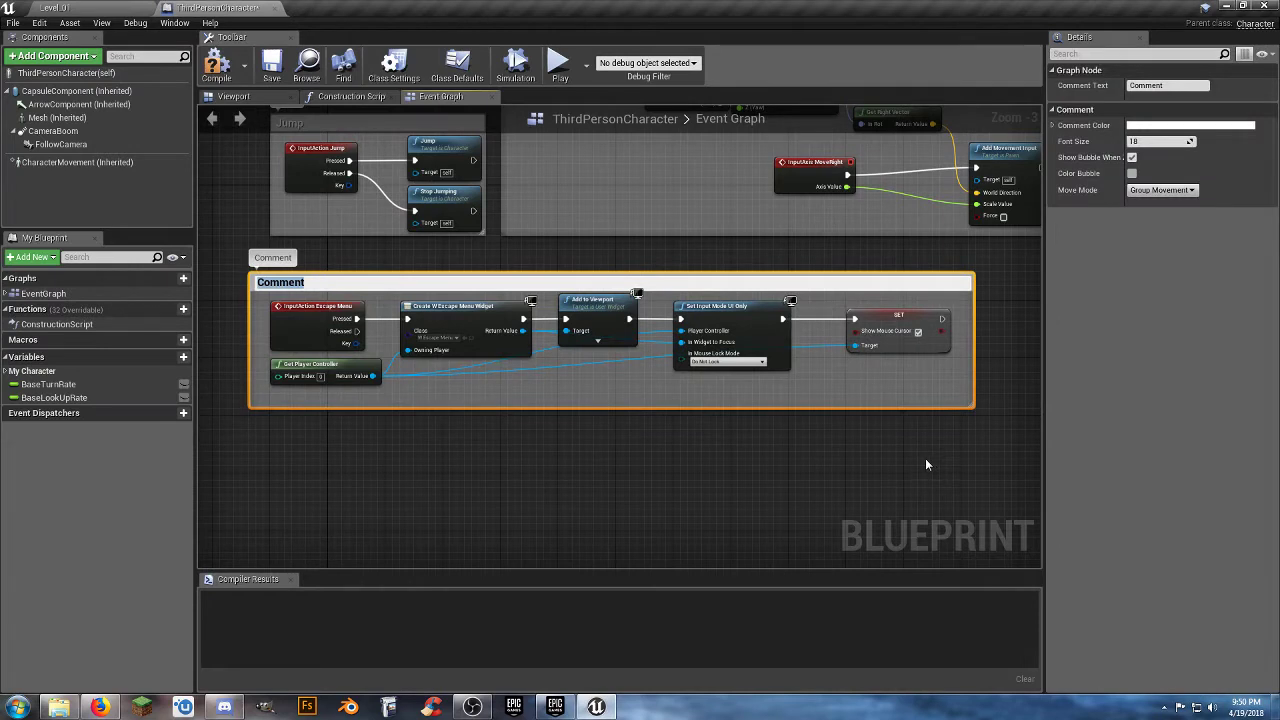
type("Escape Menu")
key("Return")
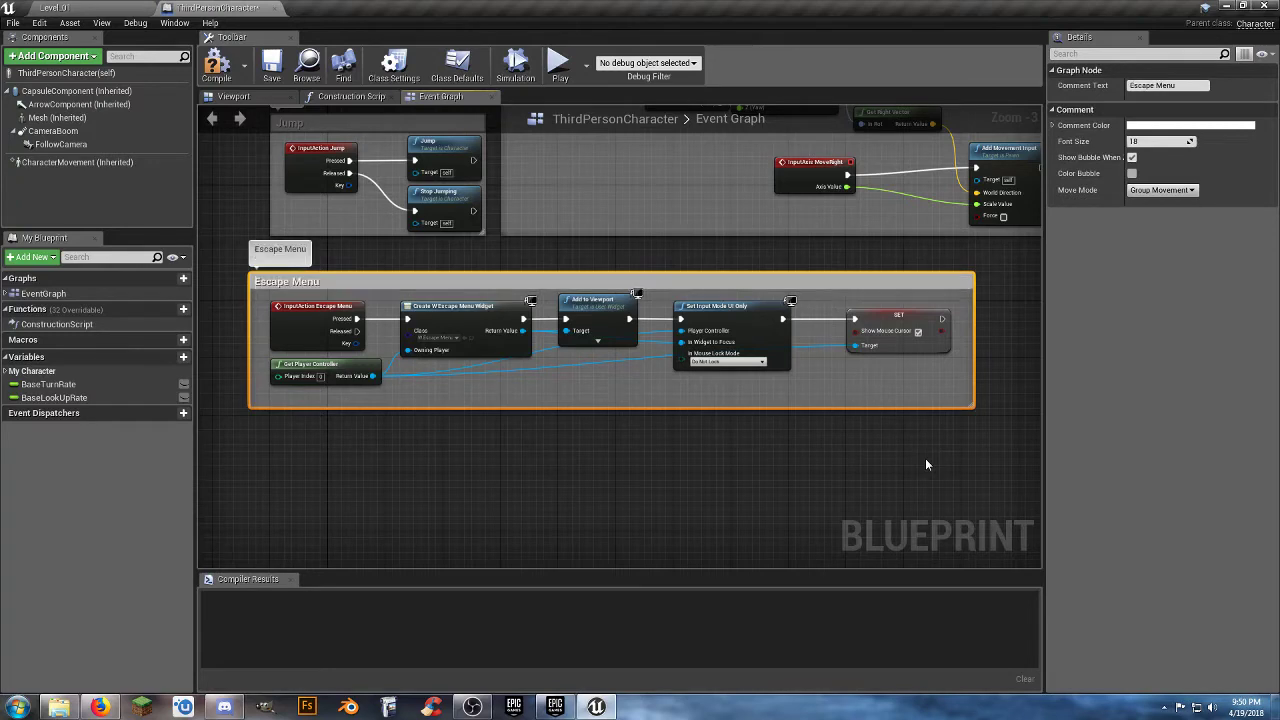
Set the Escape Menu comment color to pure red (FF0000FF) and save that red as a color swatch.
left_click(1178, 126)
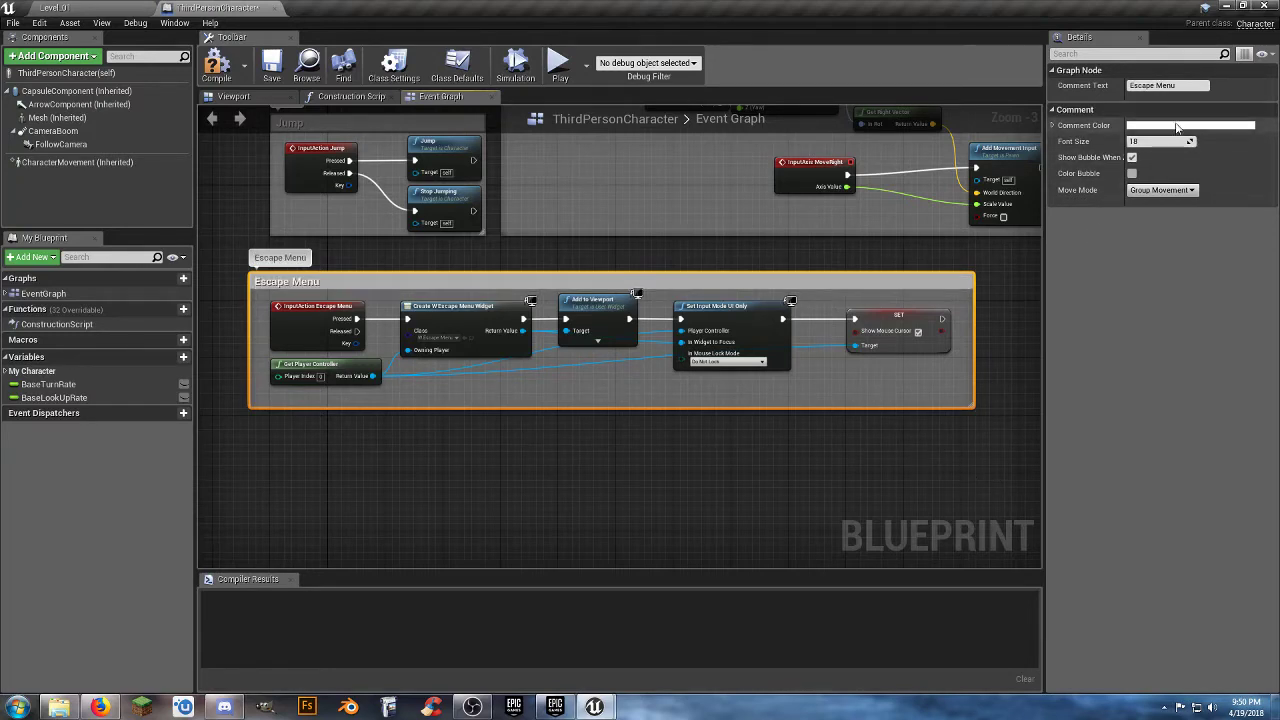
left_click(1062, 177)
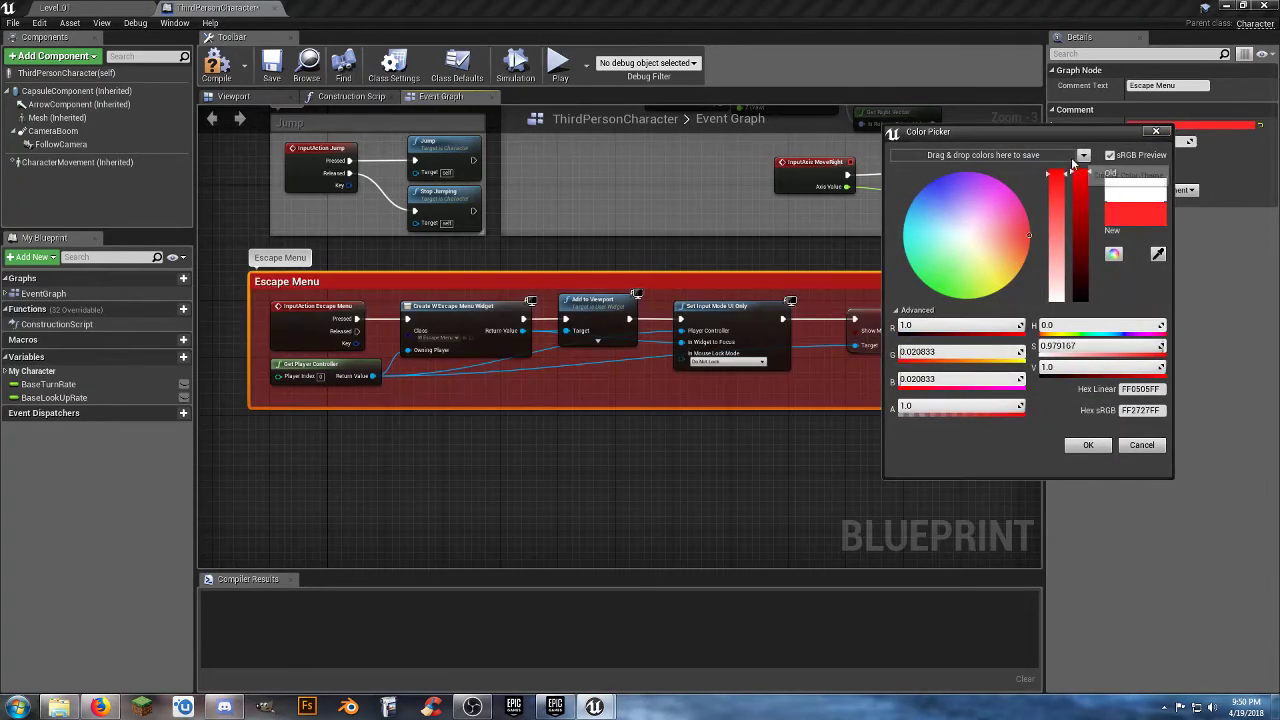
left_click_drag(1068, 177, 1066, 166)
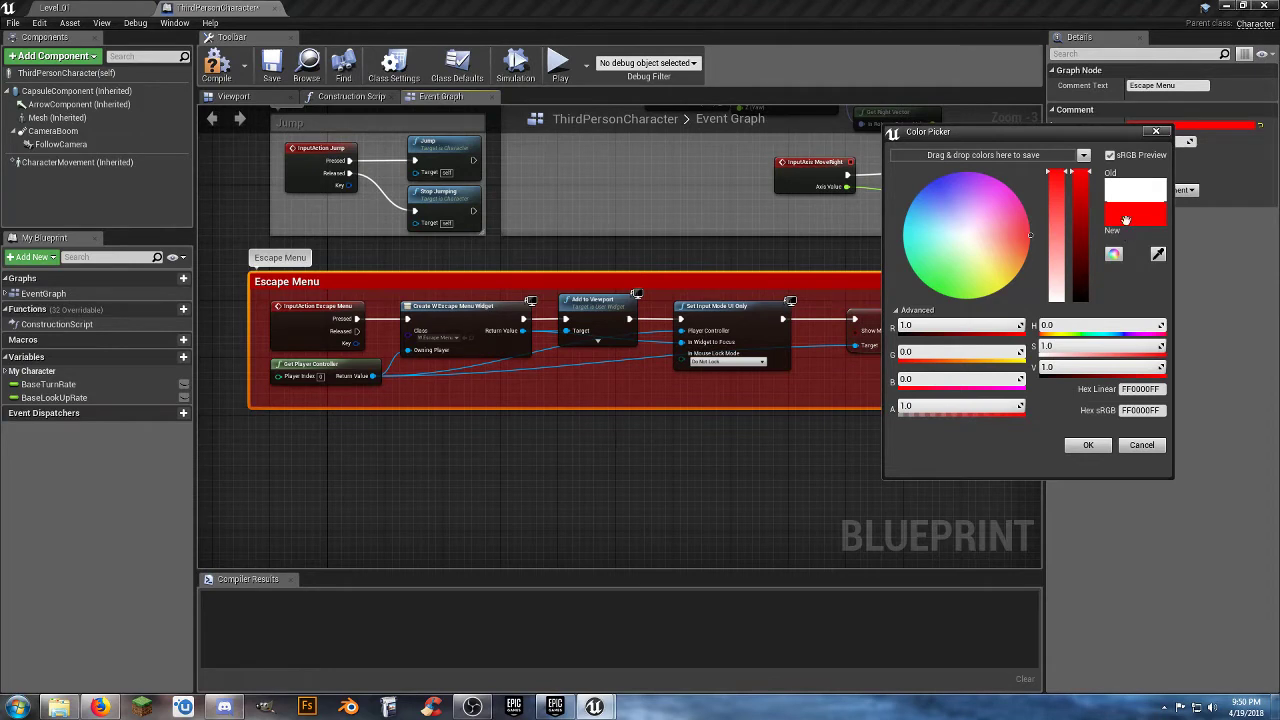
left_click_drag(1133, 214, 1135, 220)
left_click_drag(972, 166, 942, 156)
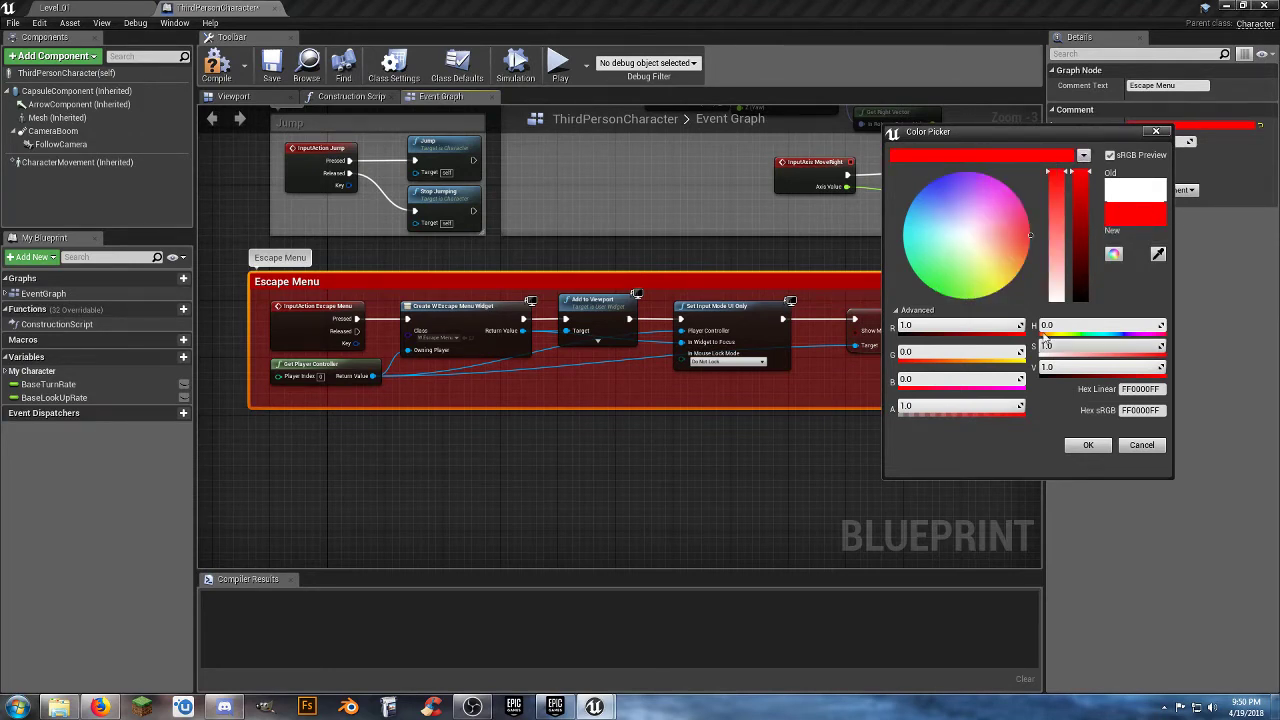
left_click(1078, 445)
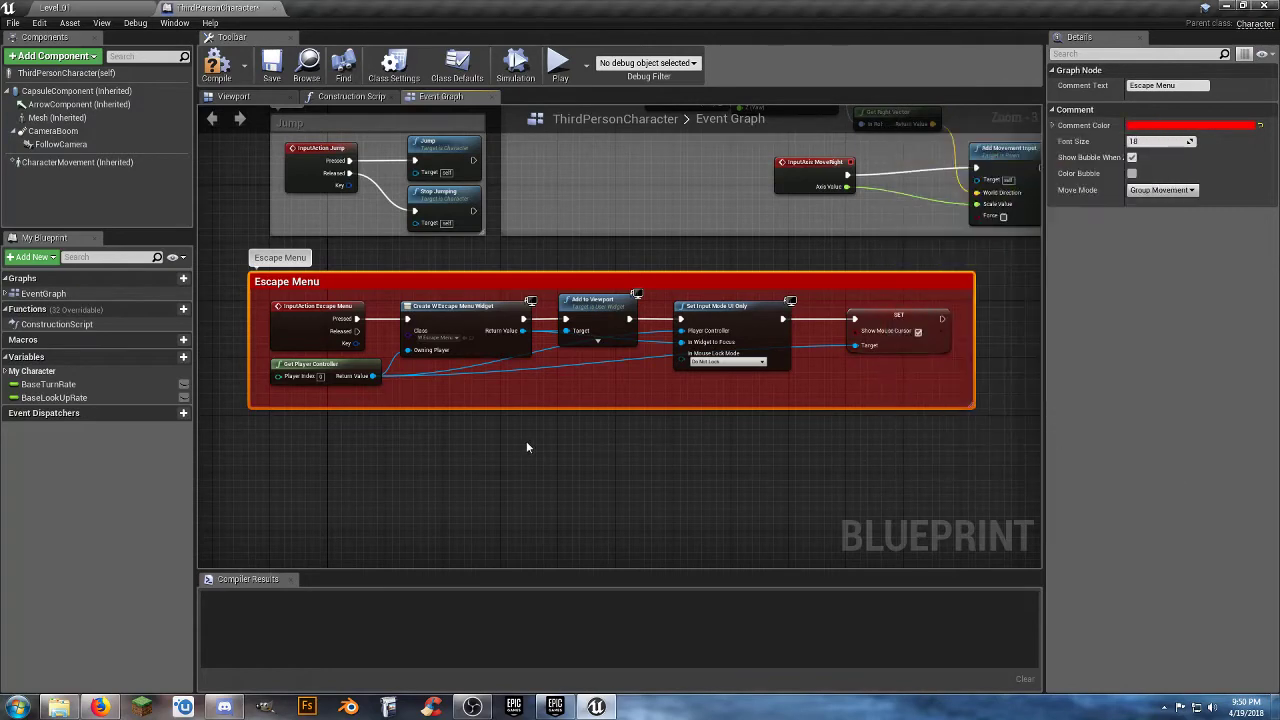
Set the Movement input comment color to bright green (sRGB 7FFF00FF) and save that green as a color swatch.
right_click_drag(526, 441, 577, 534)
scroll(588, 455, "down", 1)
right_click_drag(703, 340, 696, 379)
left_click(628, 216)
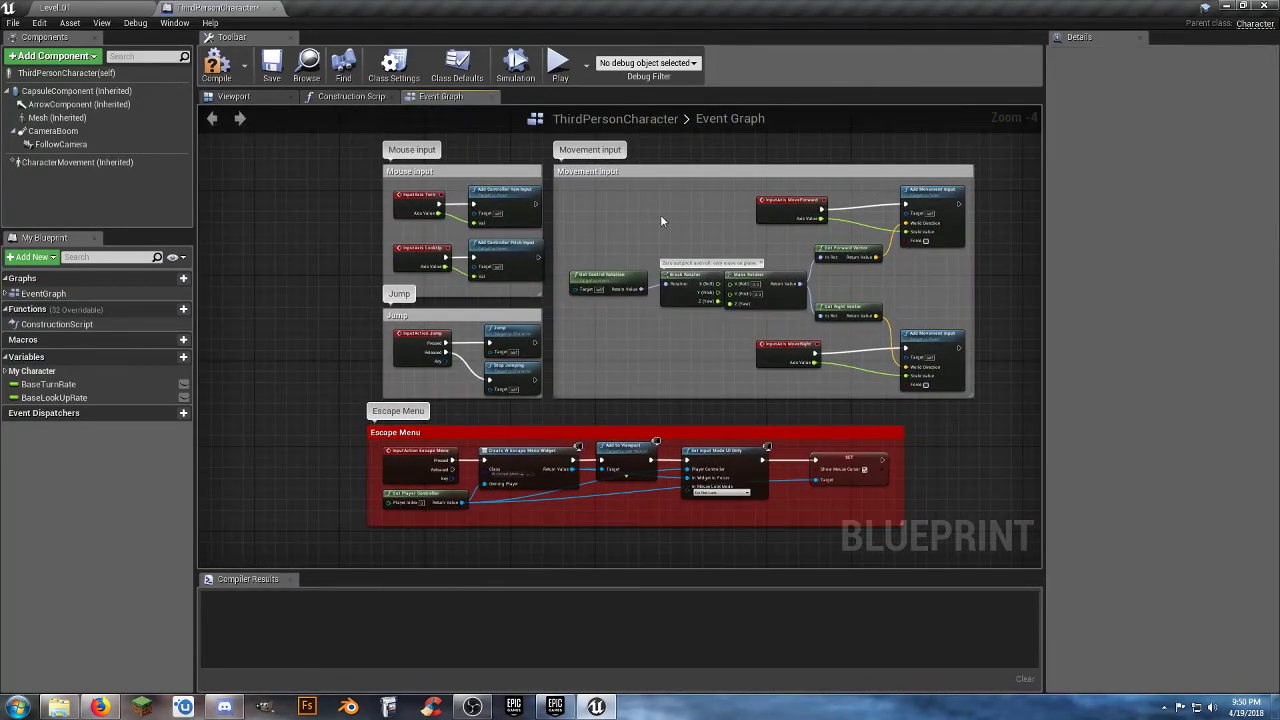
left_click(675, 173)
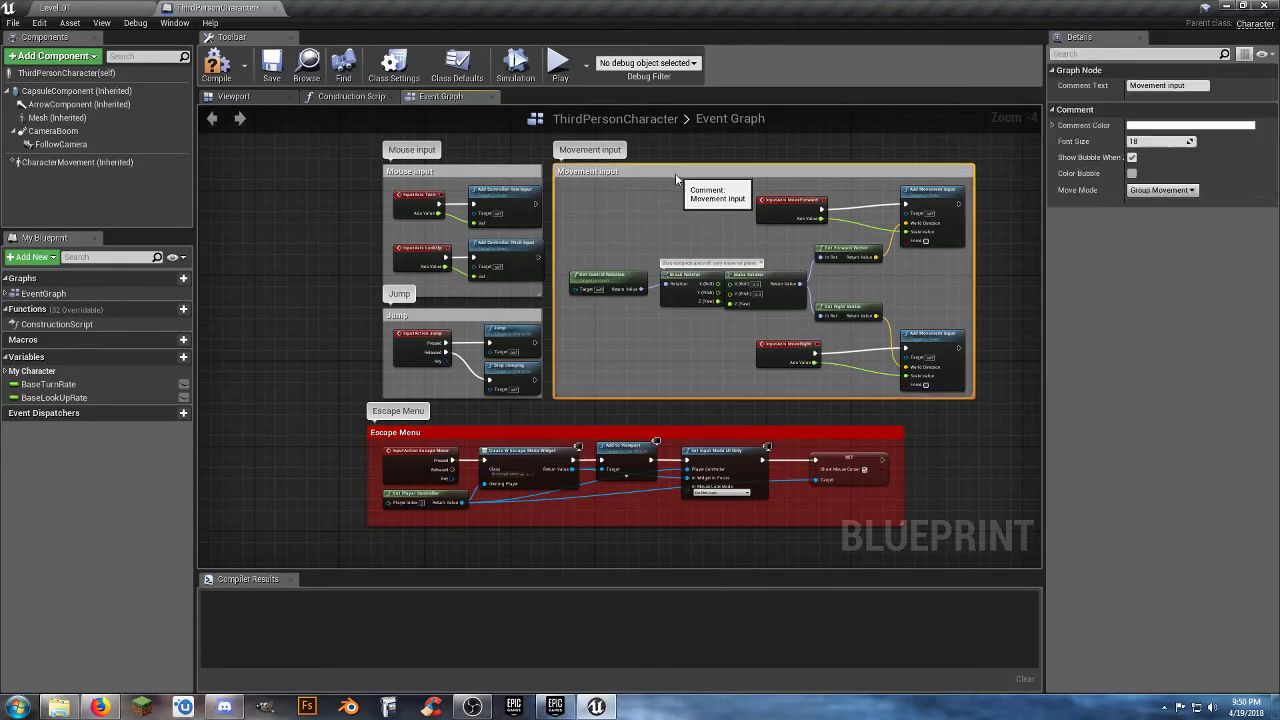
left_click(1177, 126)
left_click_drag(998, 236, 947, 298)
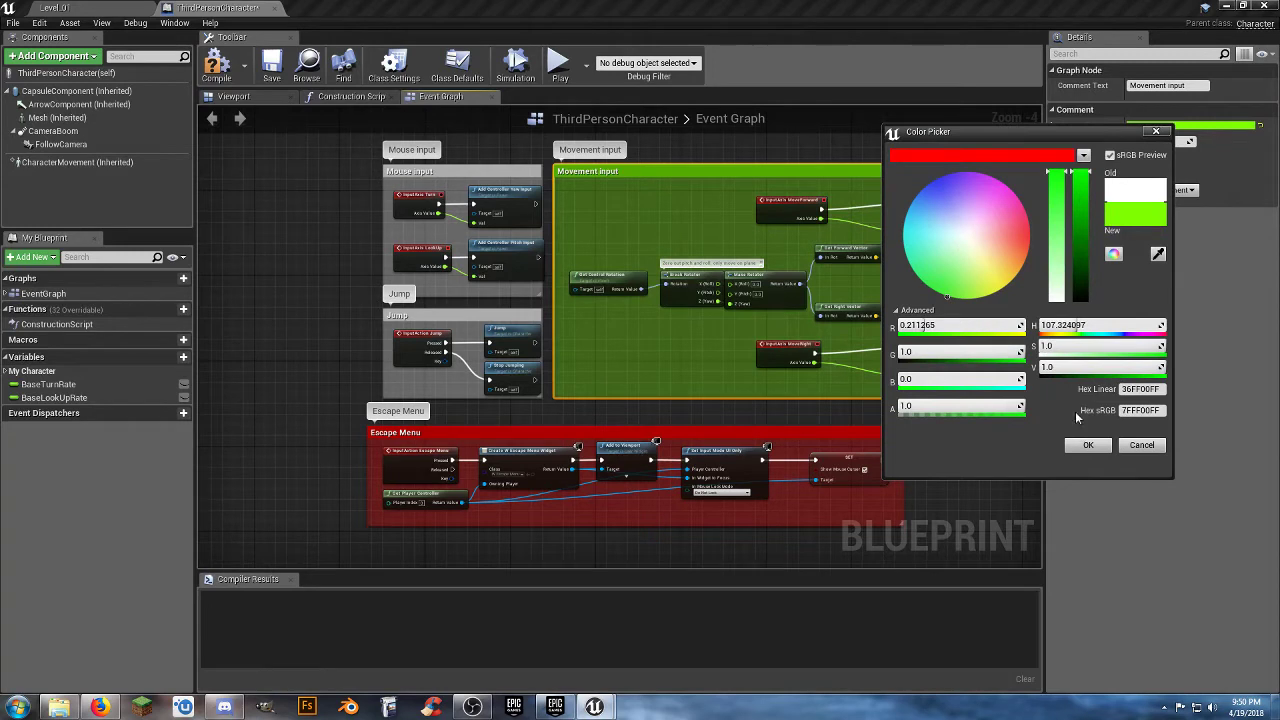
left_click_drag(1135, 215, 1044, 160)
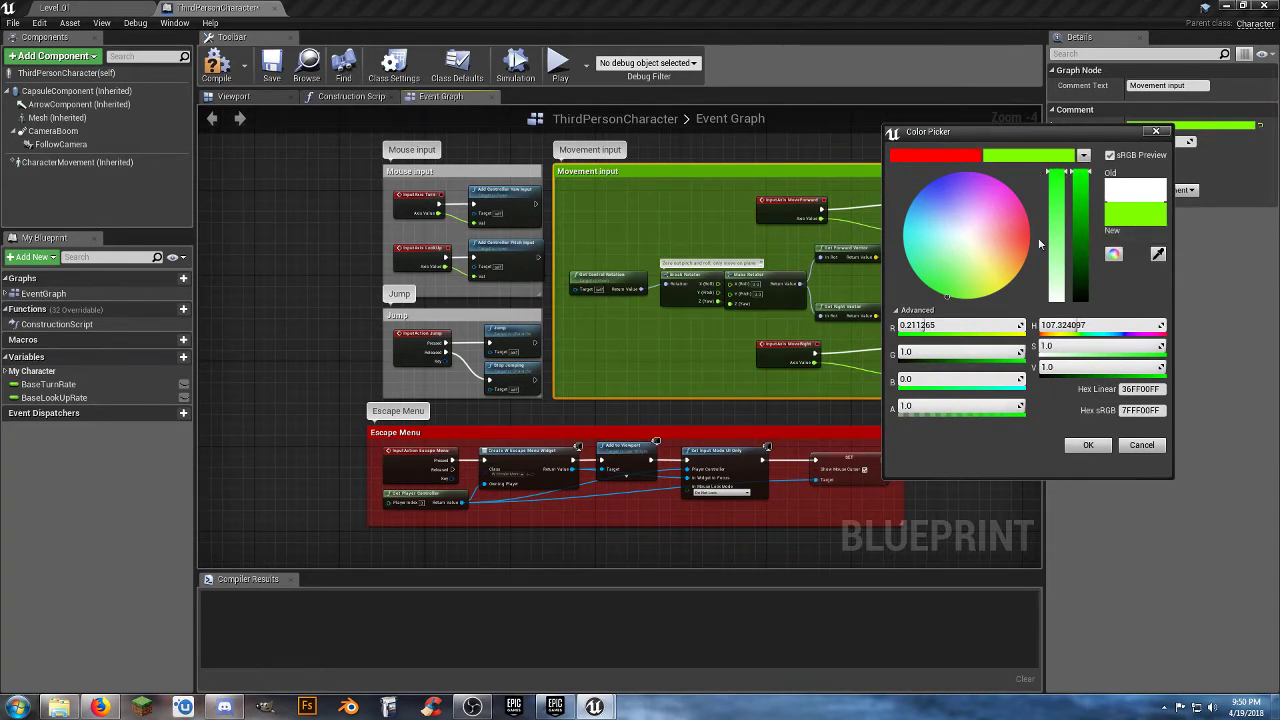
left_click(1079, 442)
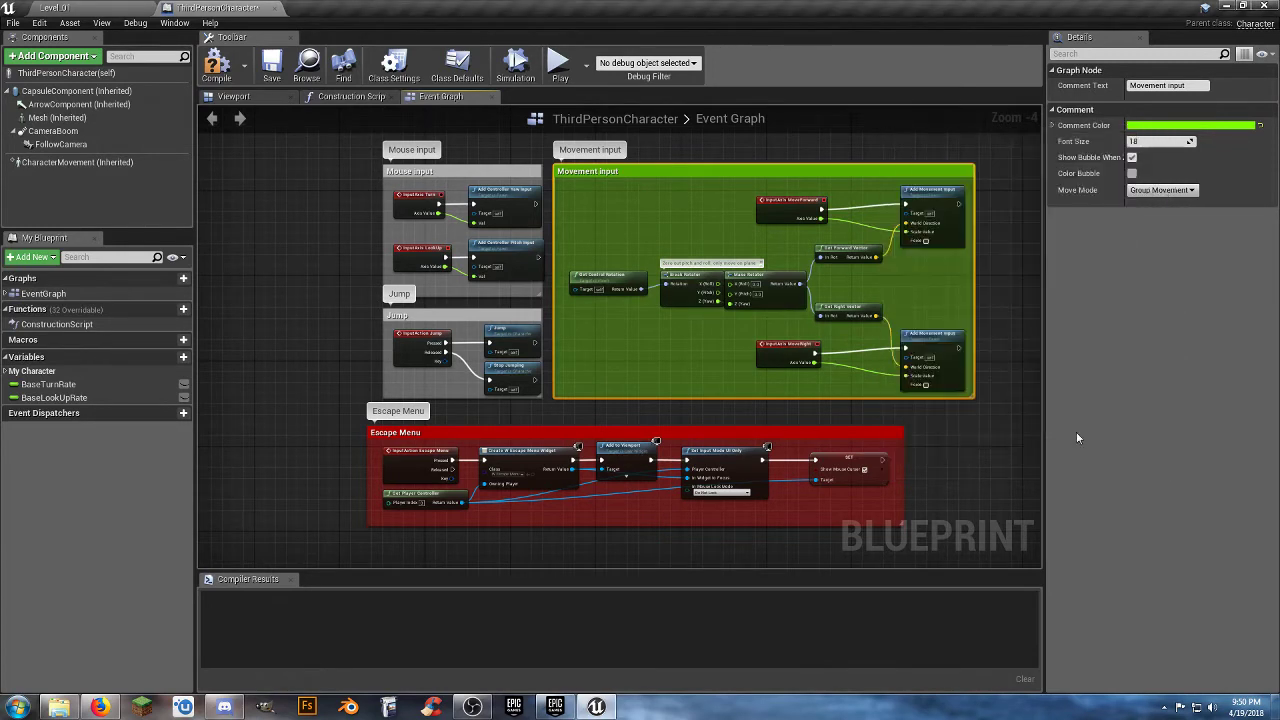
Apply the saved green swatch to the Mouse input and Jump comment boxes.
left_click(455, 172)
left_click(1180, 128)
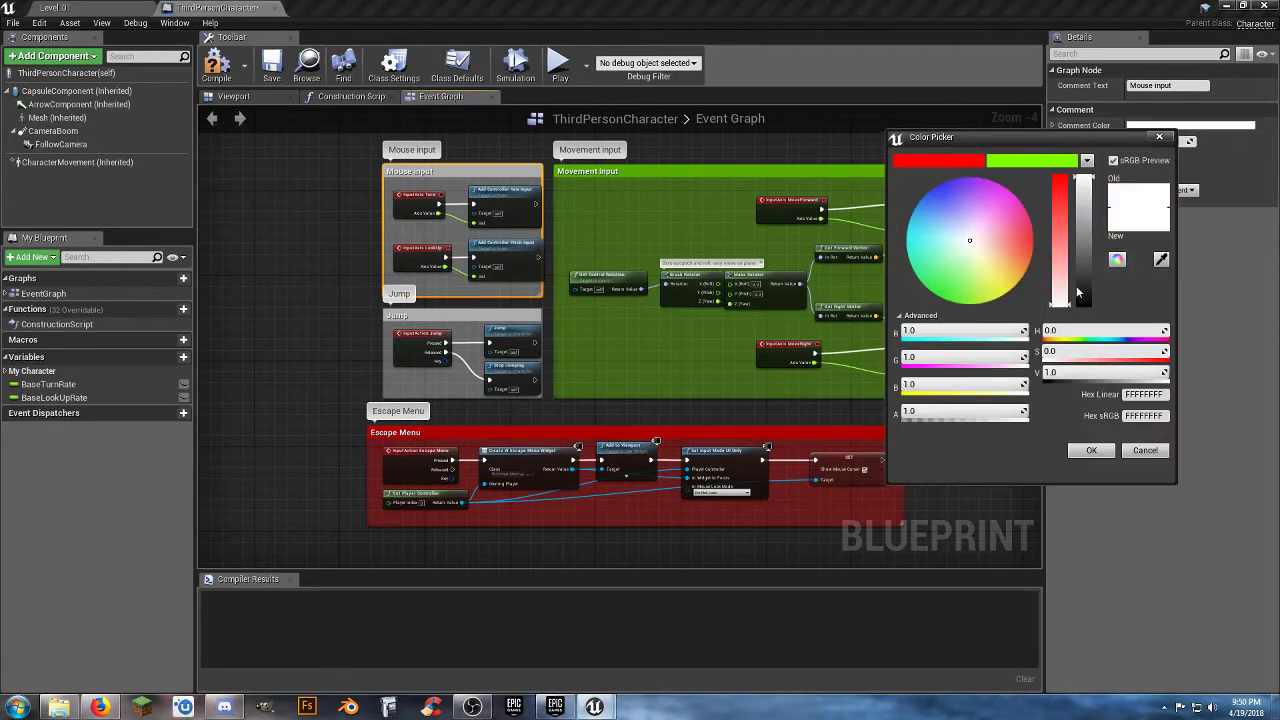
left_click(1015, 160)
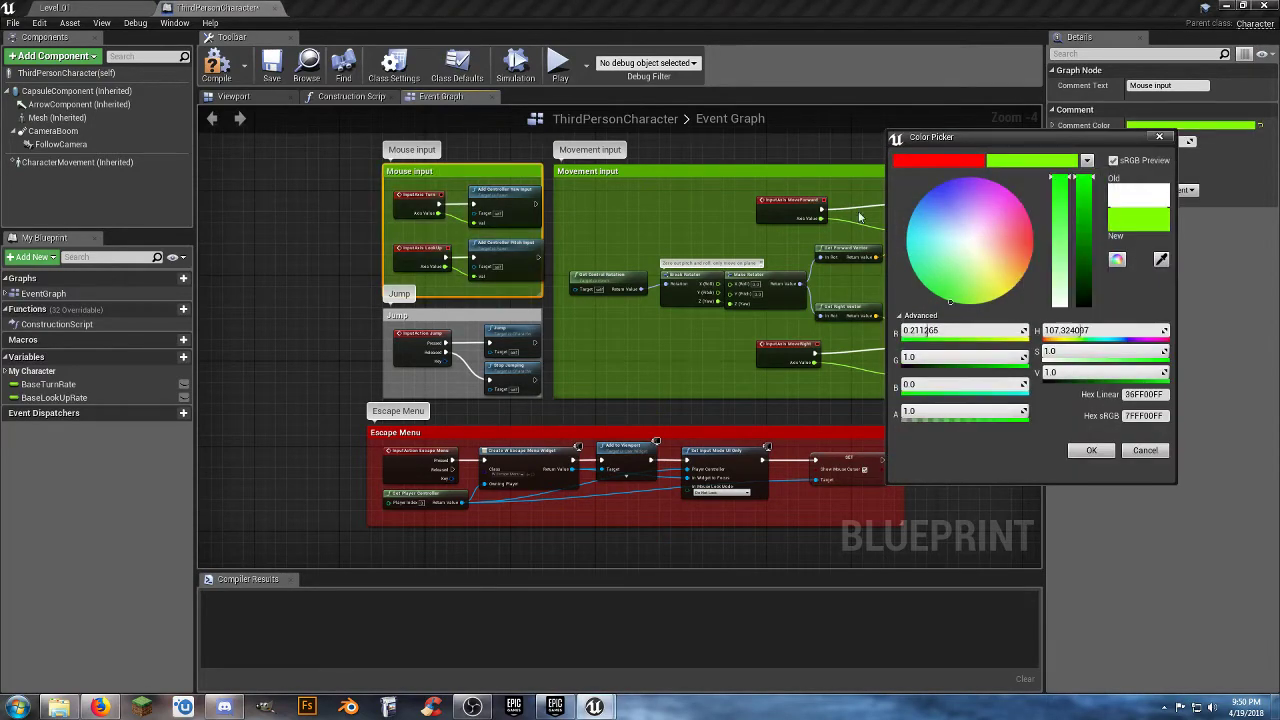
left_click(1091, 450)
left_click(457, 318)
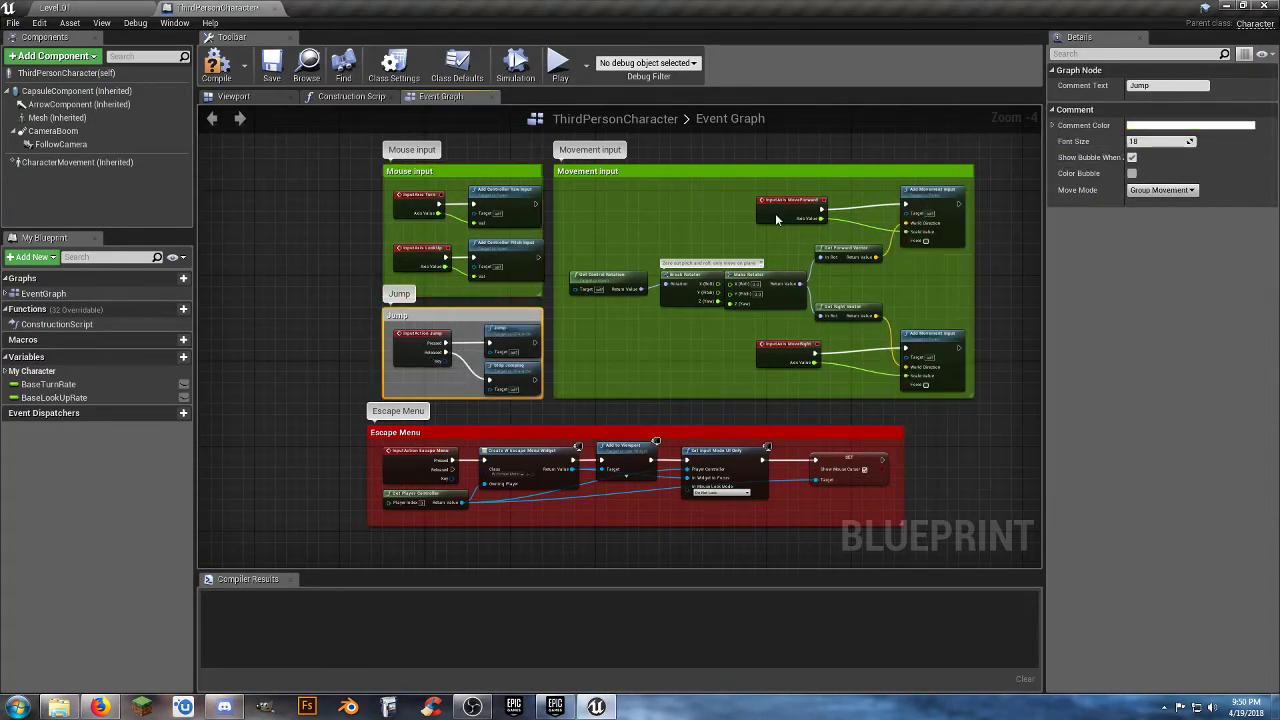
left_click(1190, 125)
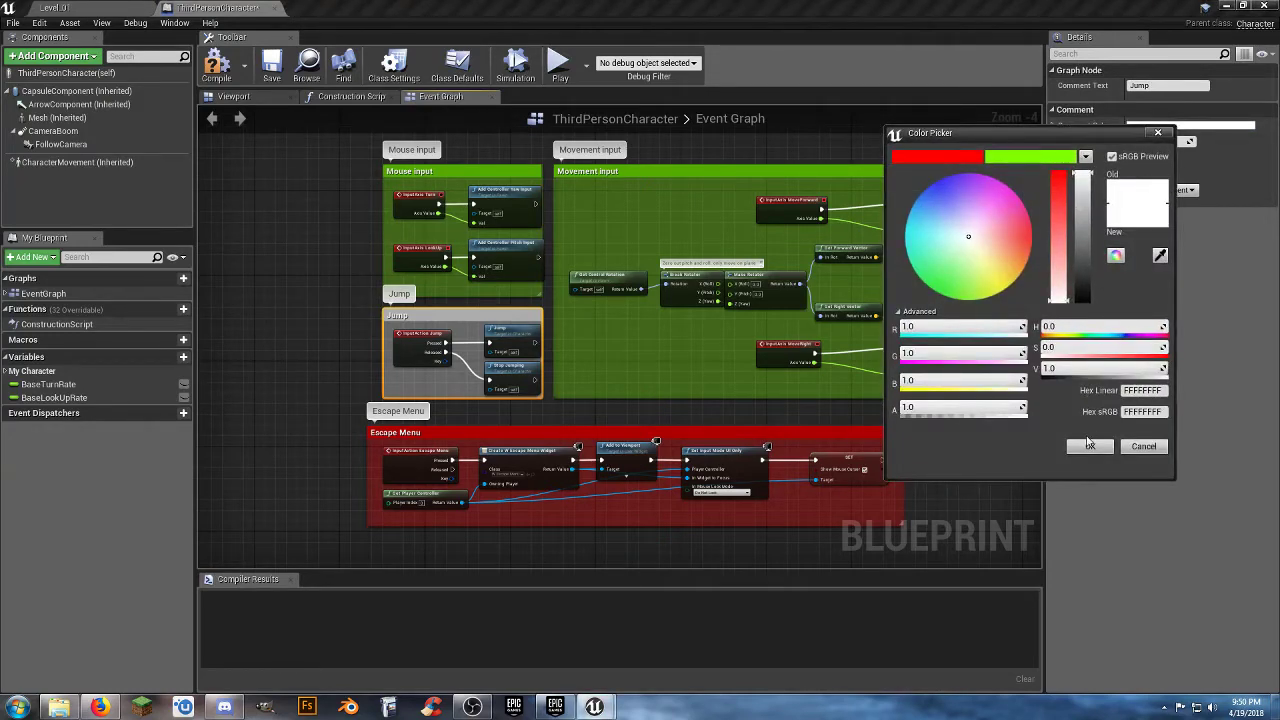
left_click(1038, 158)
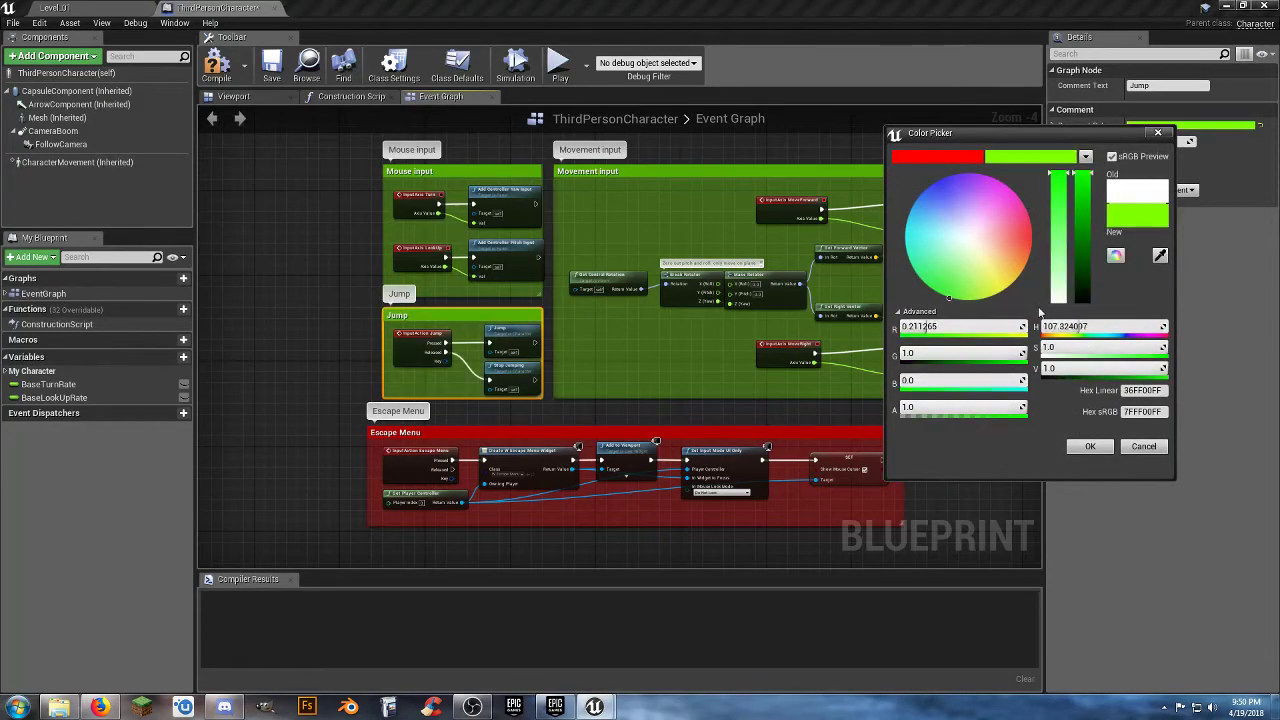
left_click(1084, 446)
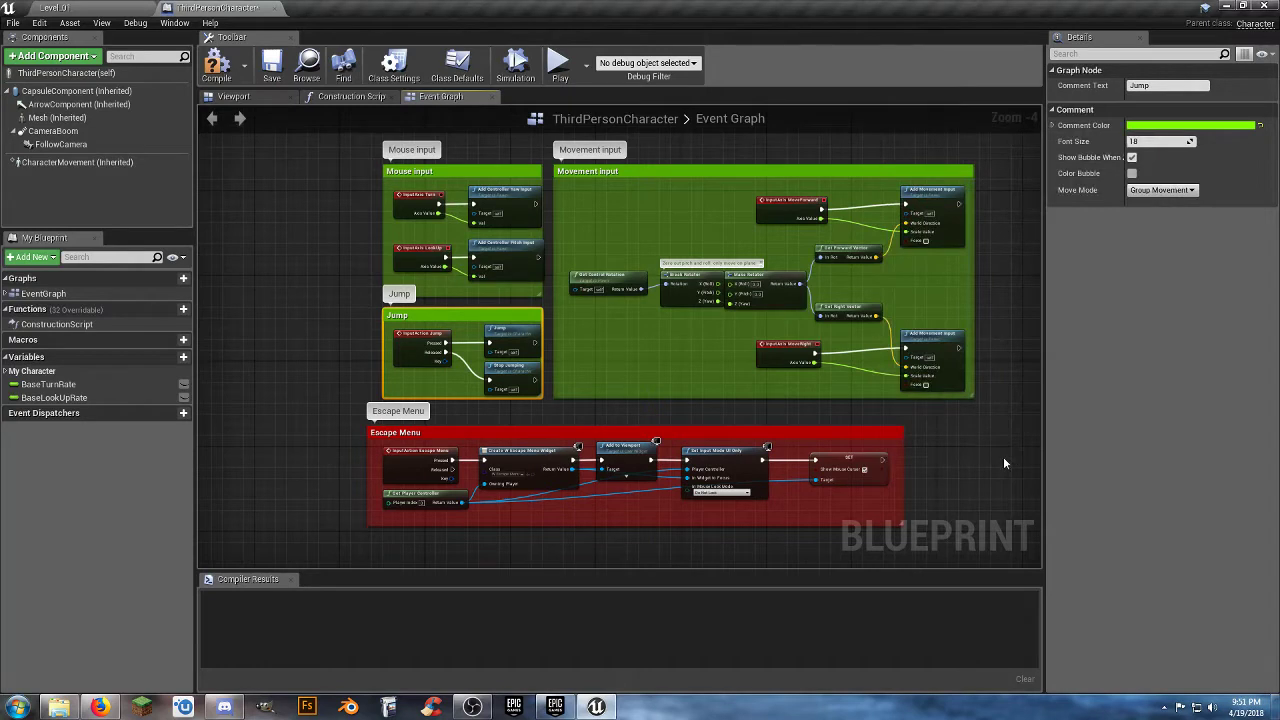
left_click(1005, 463)
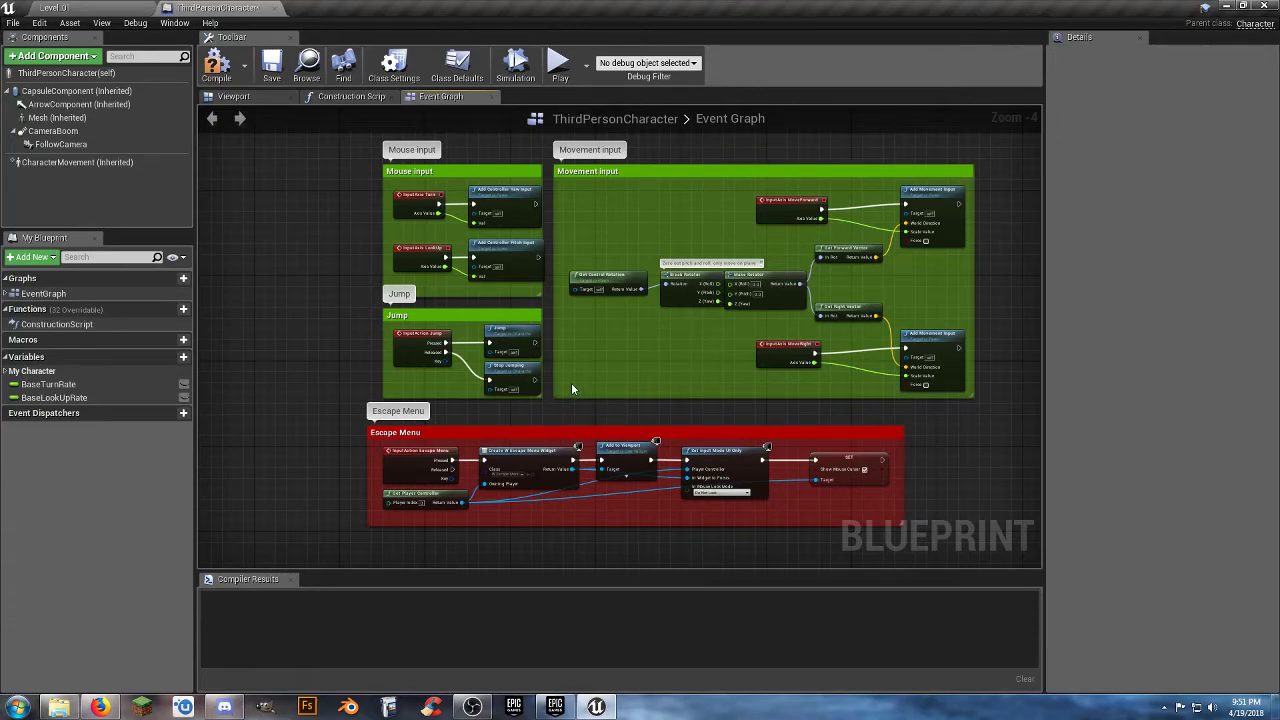
Move the Escape Menu comment group beside the Movement input group, aligned with its upper edge.
right_click_drag(578, 402, 320, 376)
left_click_drag(320, 376, 872, 154)
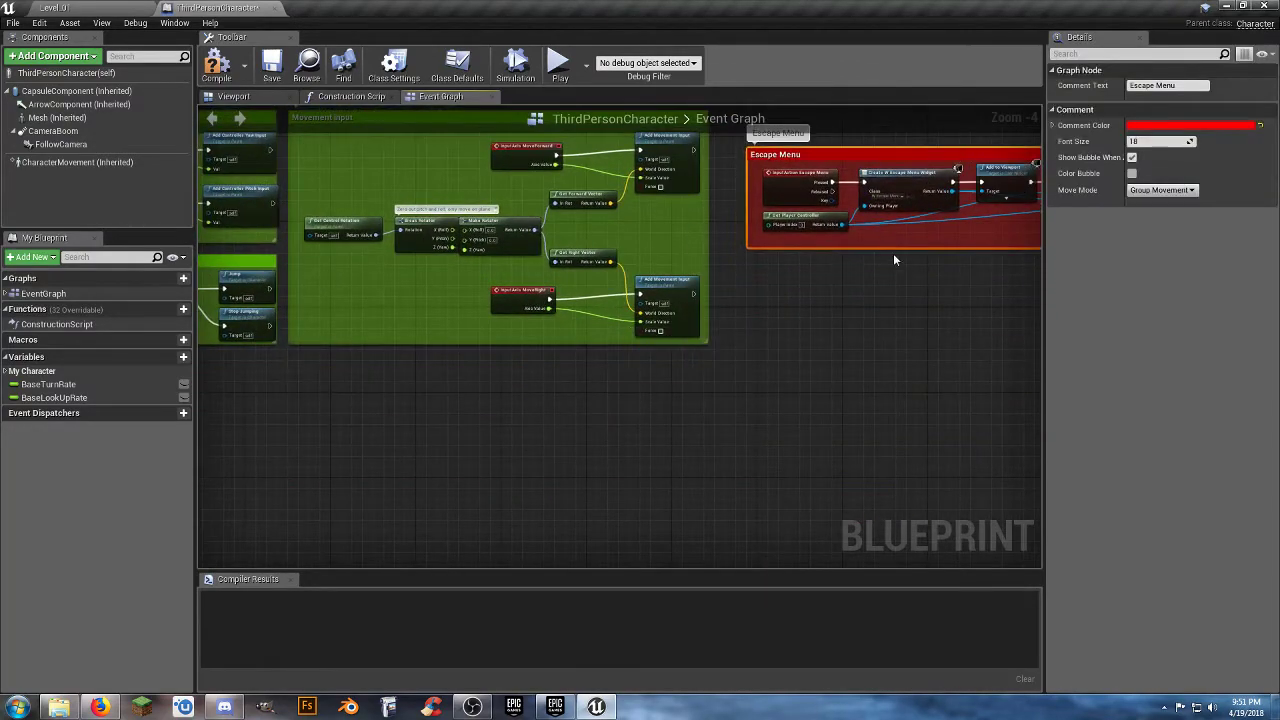
right_click_drag(878, 305, 815, 433)
left_click_drag(776, 283, 748, 252)
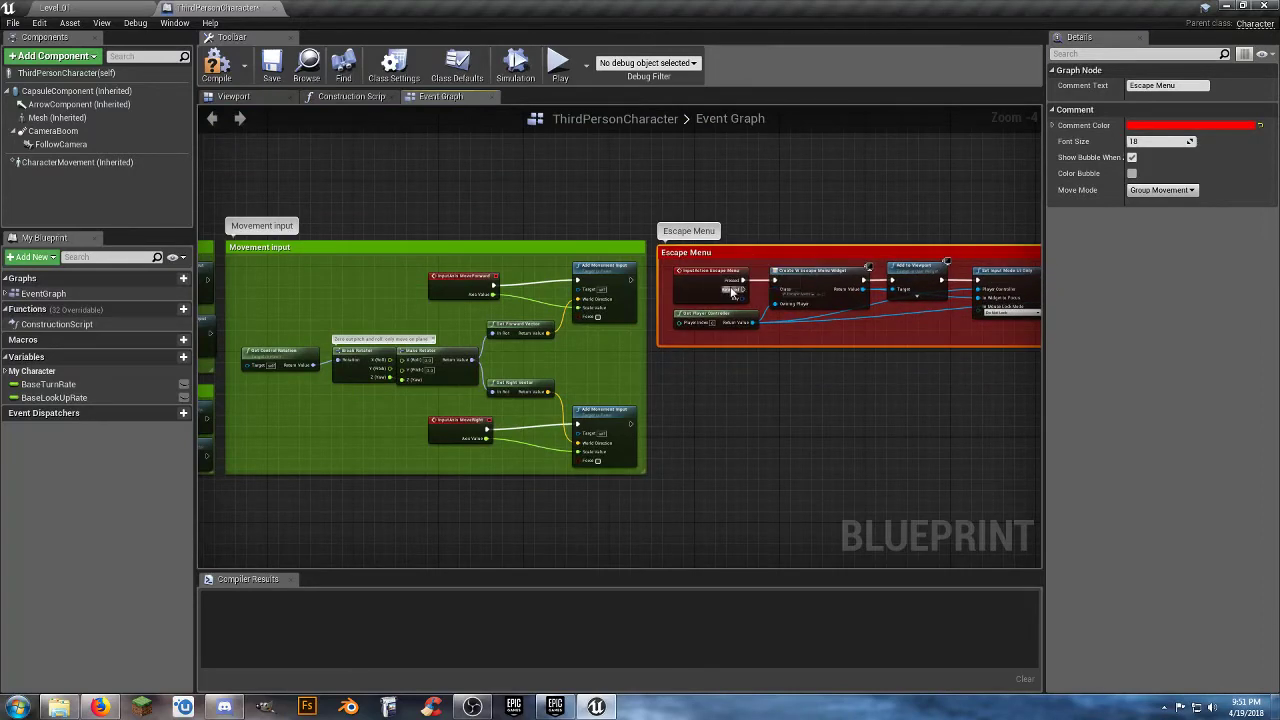
left_click(466, 553)
Assign the BaseTurnRate variable to a new category named "Stuff".
right_click_drag(466, 553, 897, 449)
right_click_drag(622, 490, 542, 444)
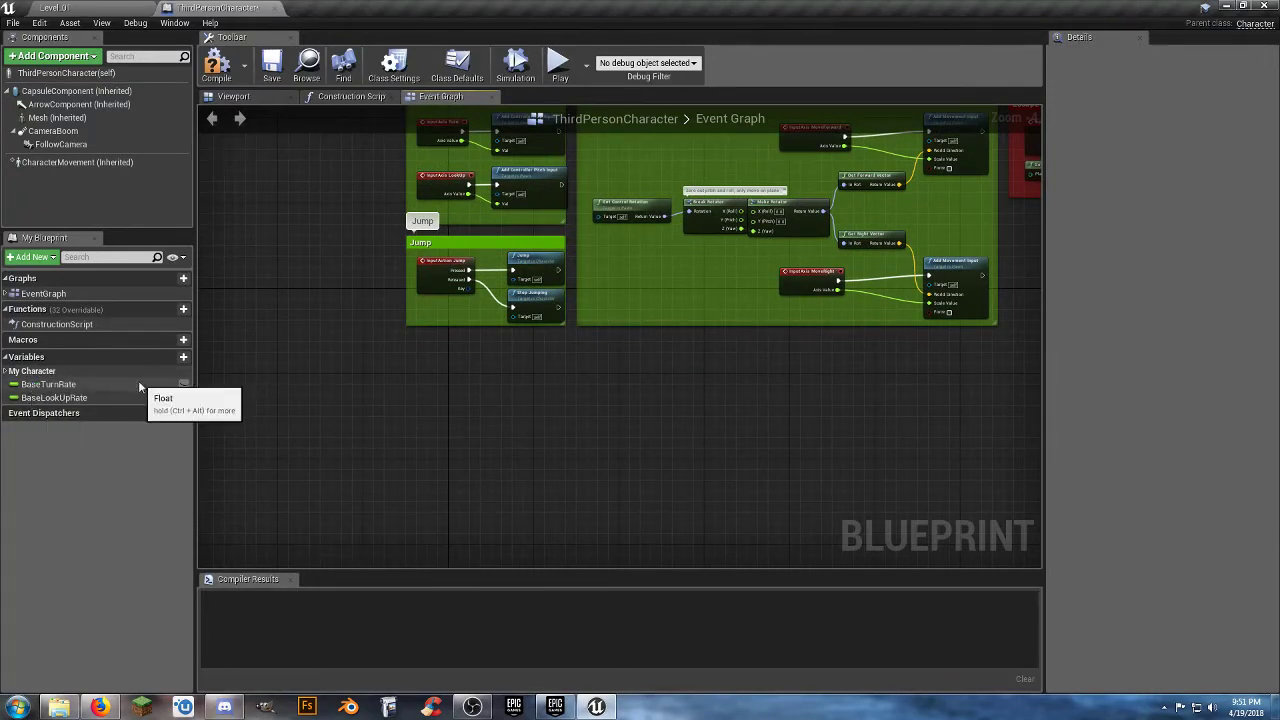
left_click(83, 385)
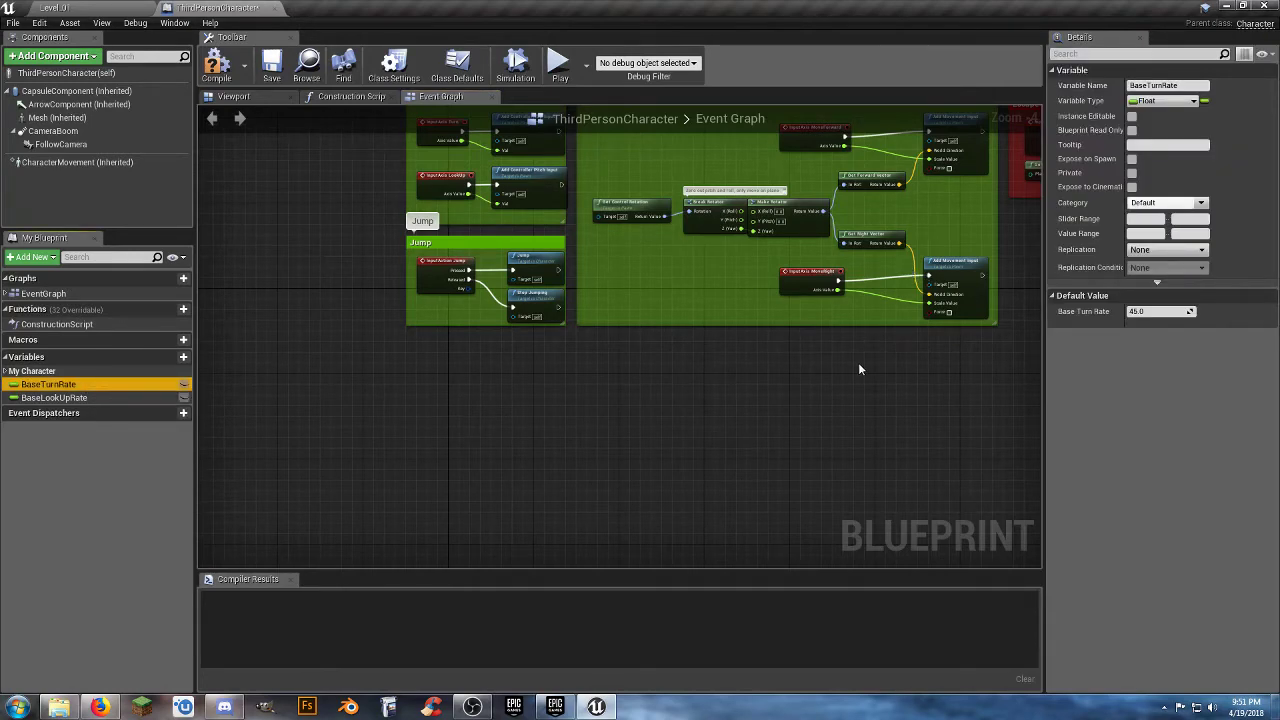
scroll(814, 412, "up", 2)
scroll(674, 305, "up", 2)
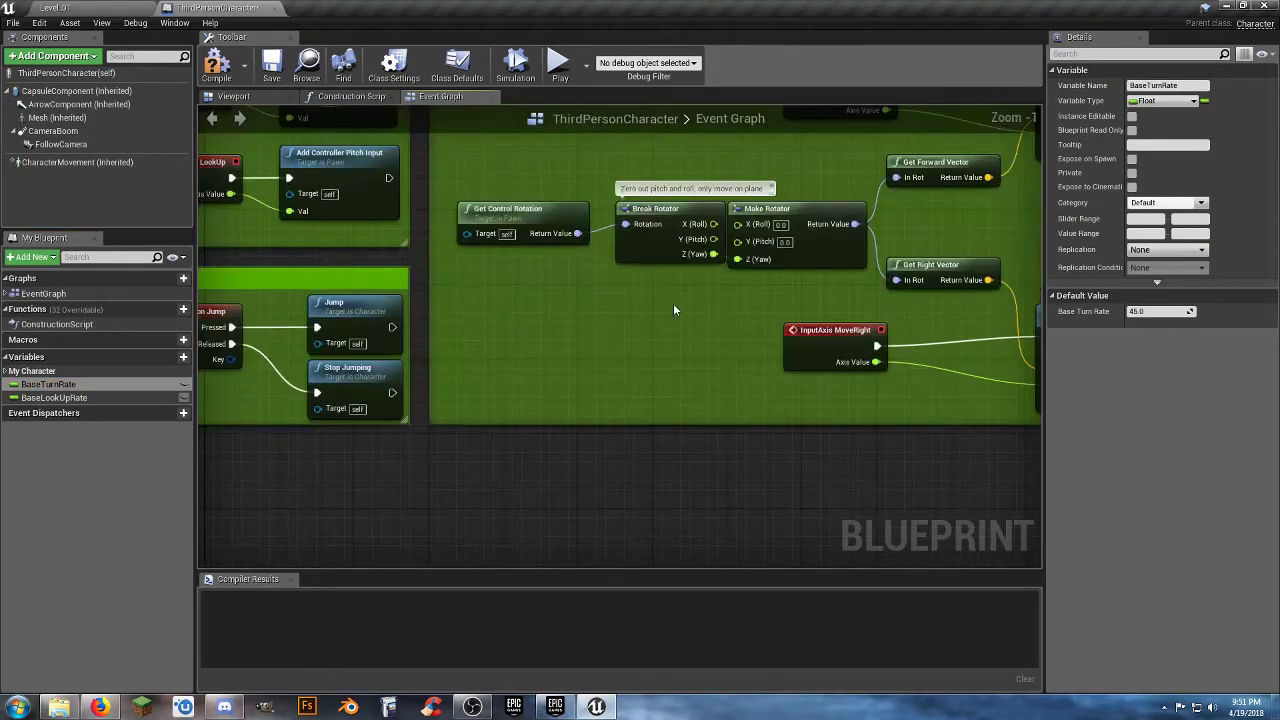
scroll(673, 310, "down", 3)
right_click_drag(744, 382, 681, 429)
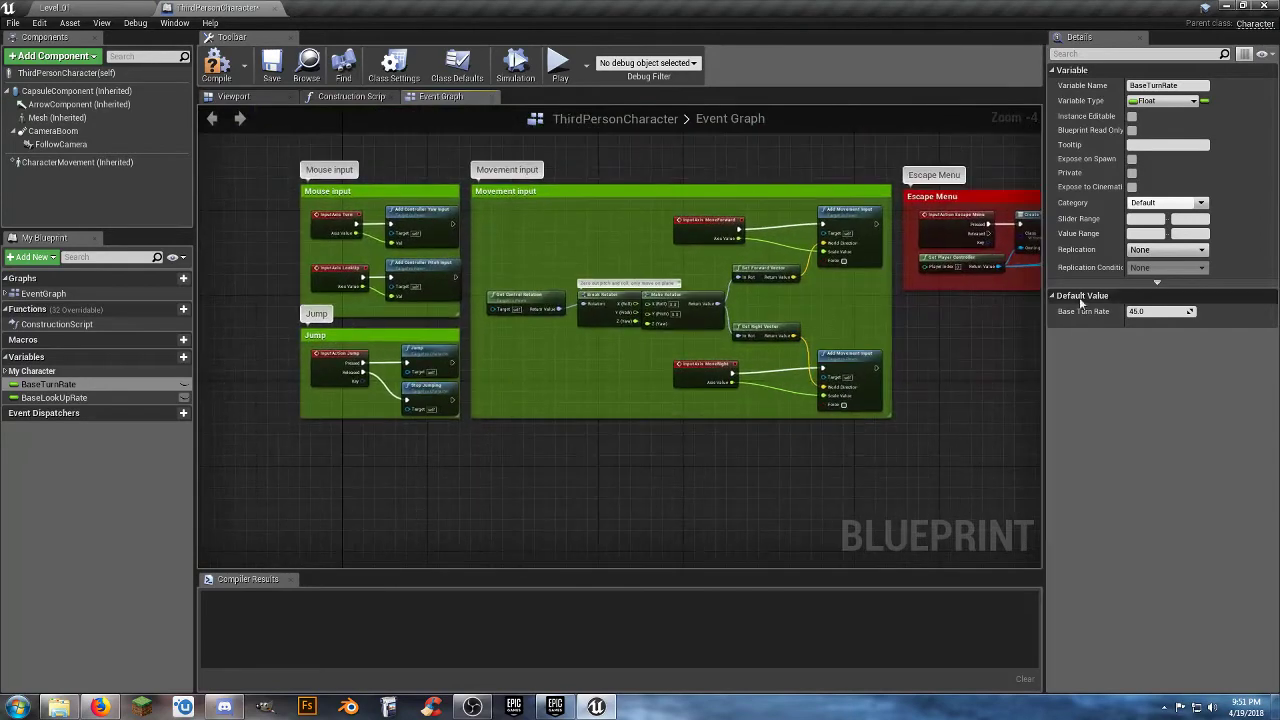
left_click(1200, 203)
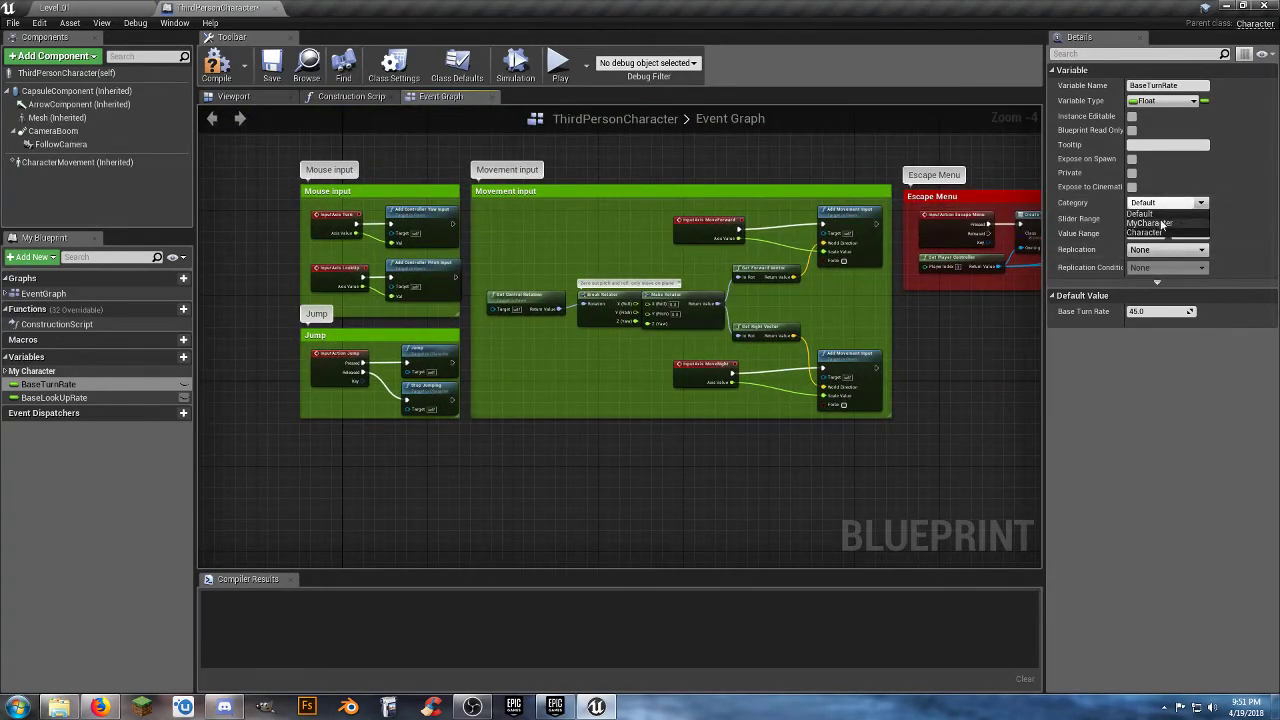
left_click(1145, 213)
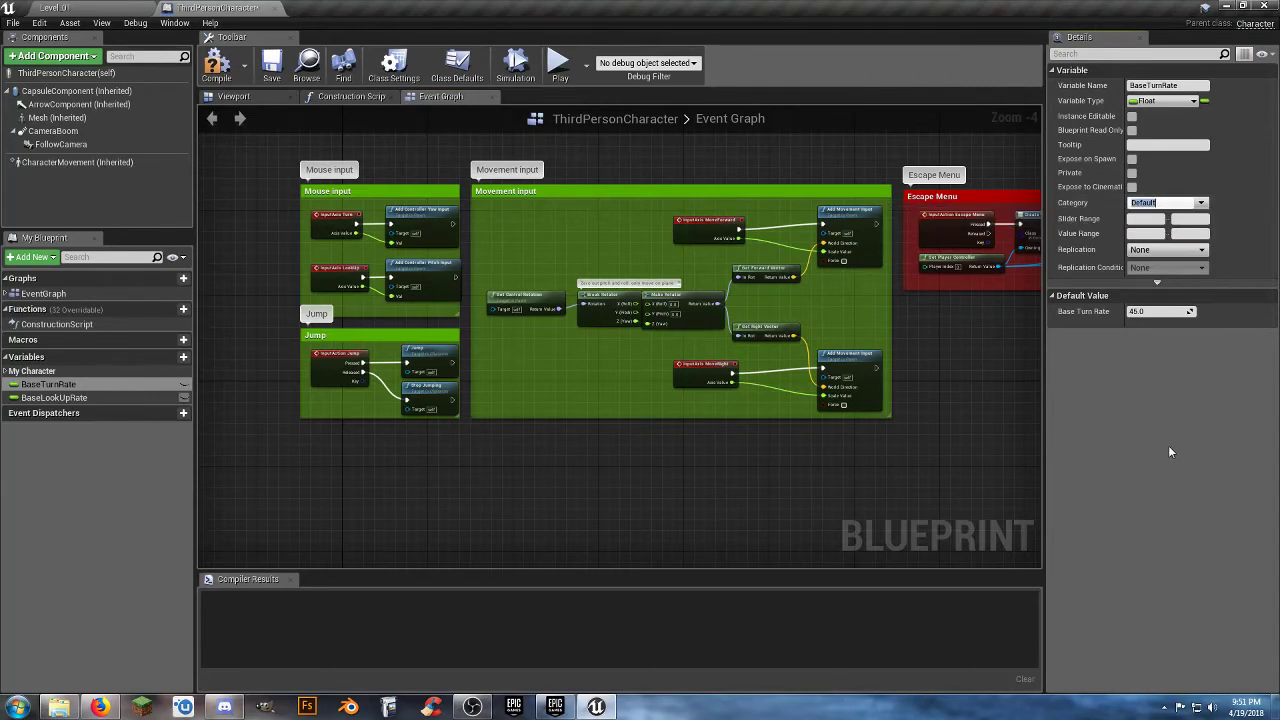
type("Stuff")
key("Return")
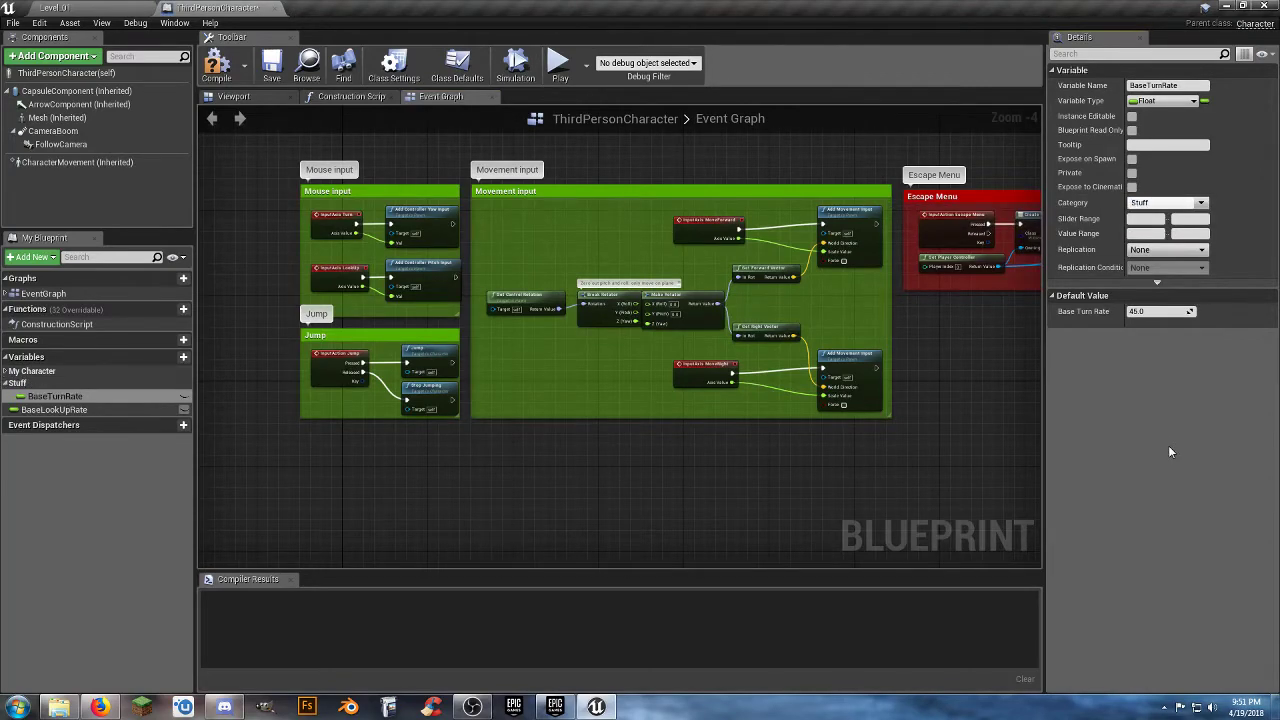
Assign the BaseLookUpRate variable to the existing Stuff category.
left_click(55, 410)
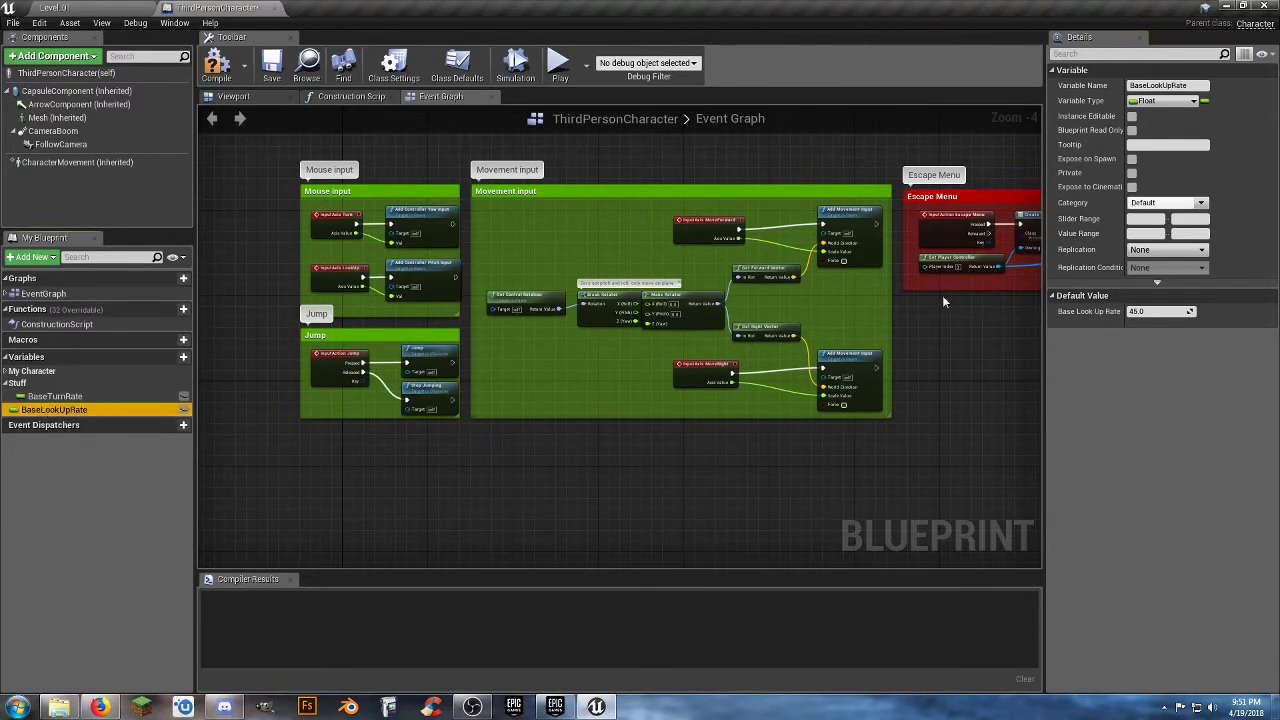
left_click(1204, 205)
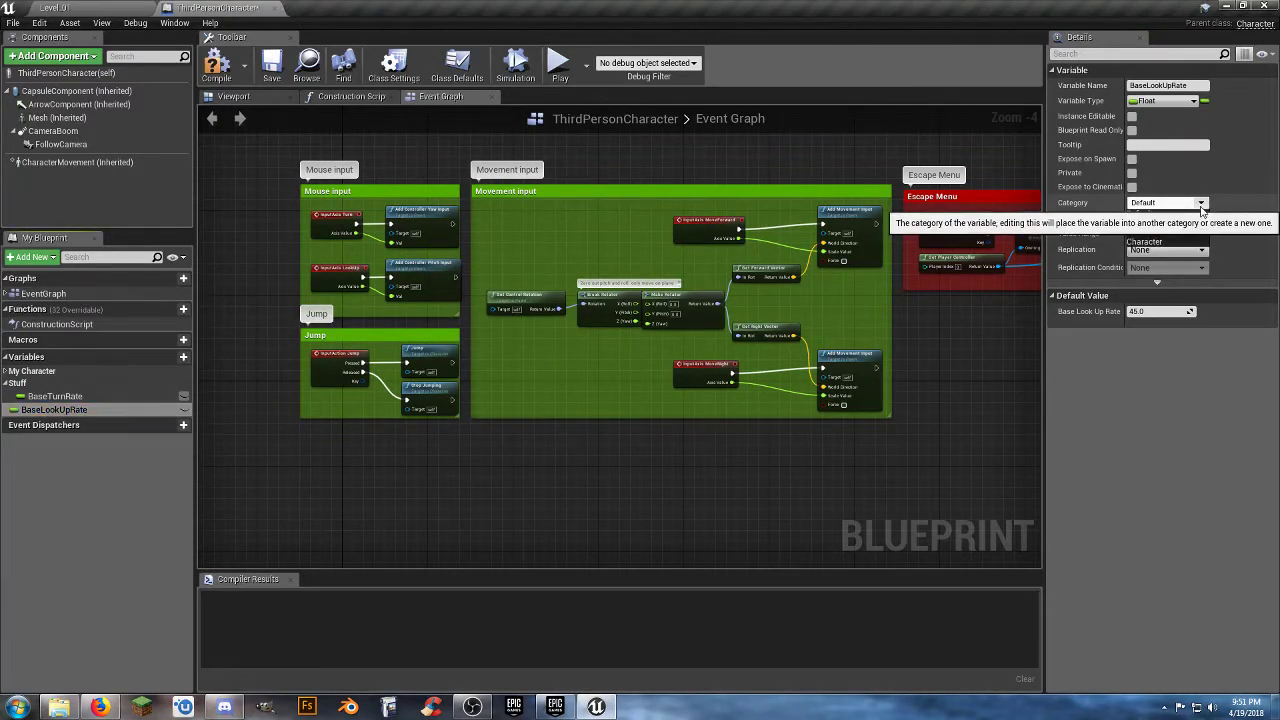
left_click(1150, 254)
left_click(113, 496)
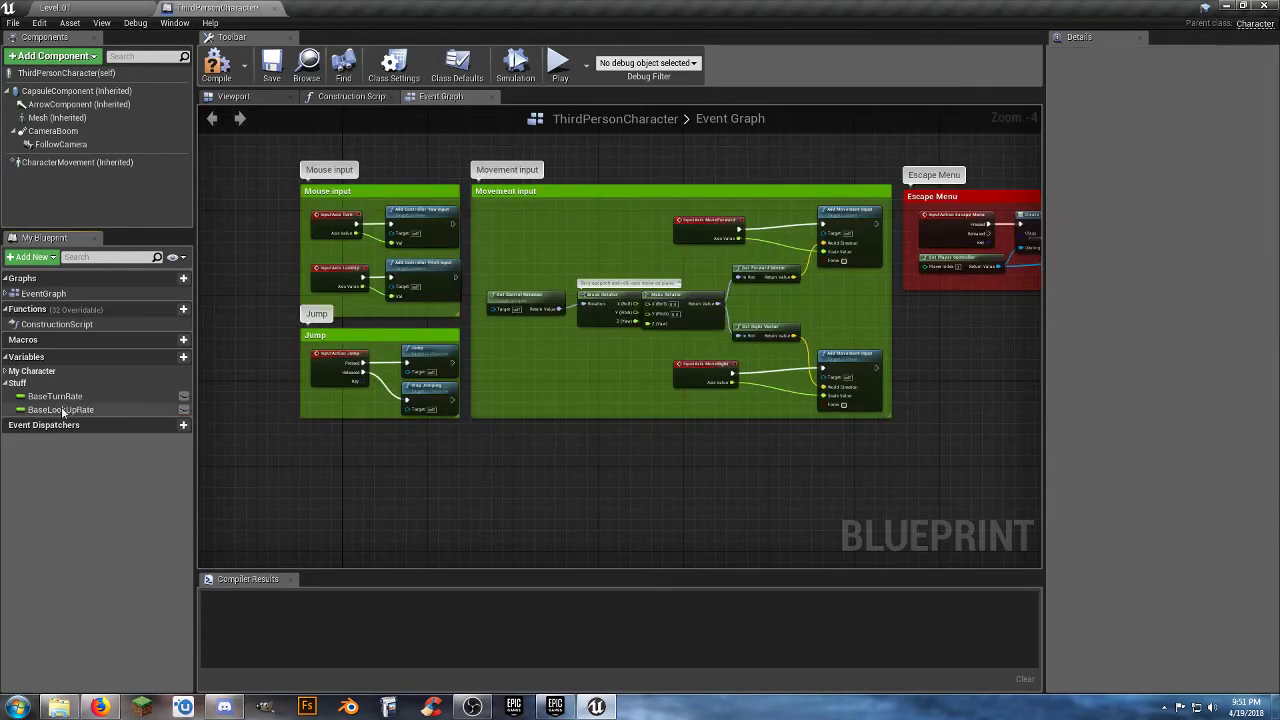
Add a new variable named "Health" to the character blueprint and make it a Float.
left_click(16, 383)
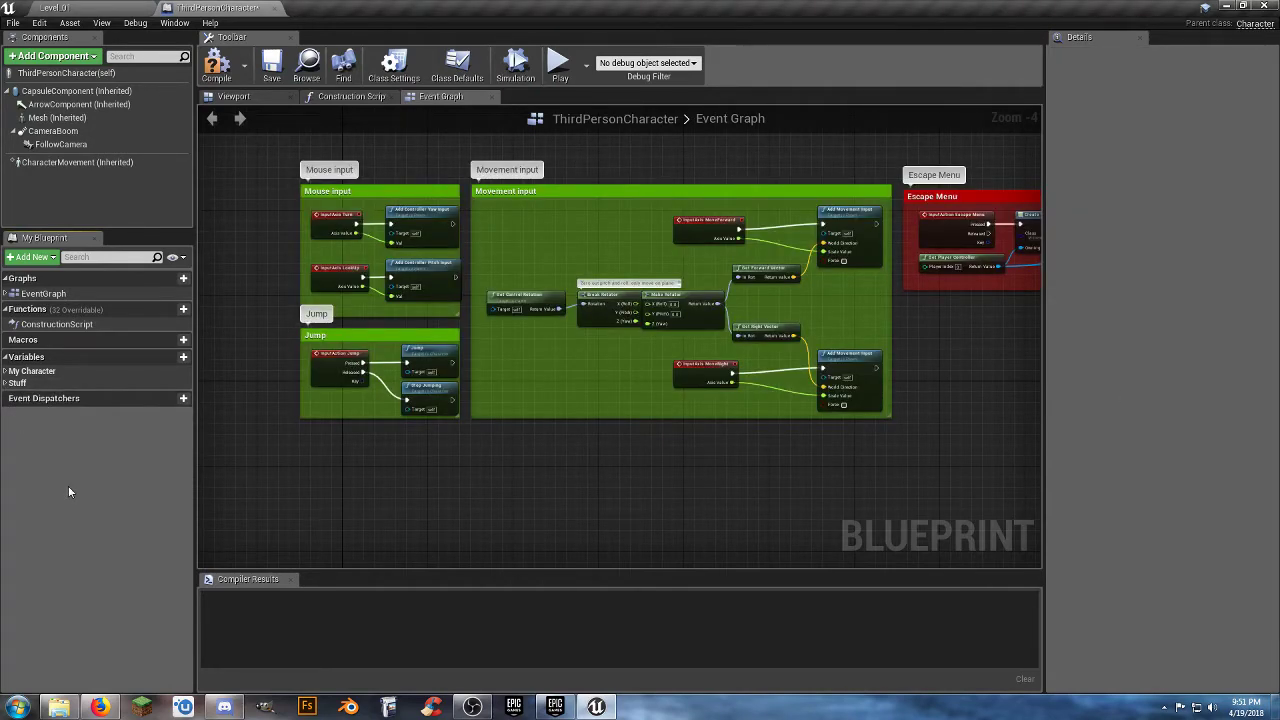
left_click(168, 357)
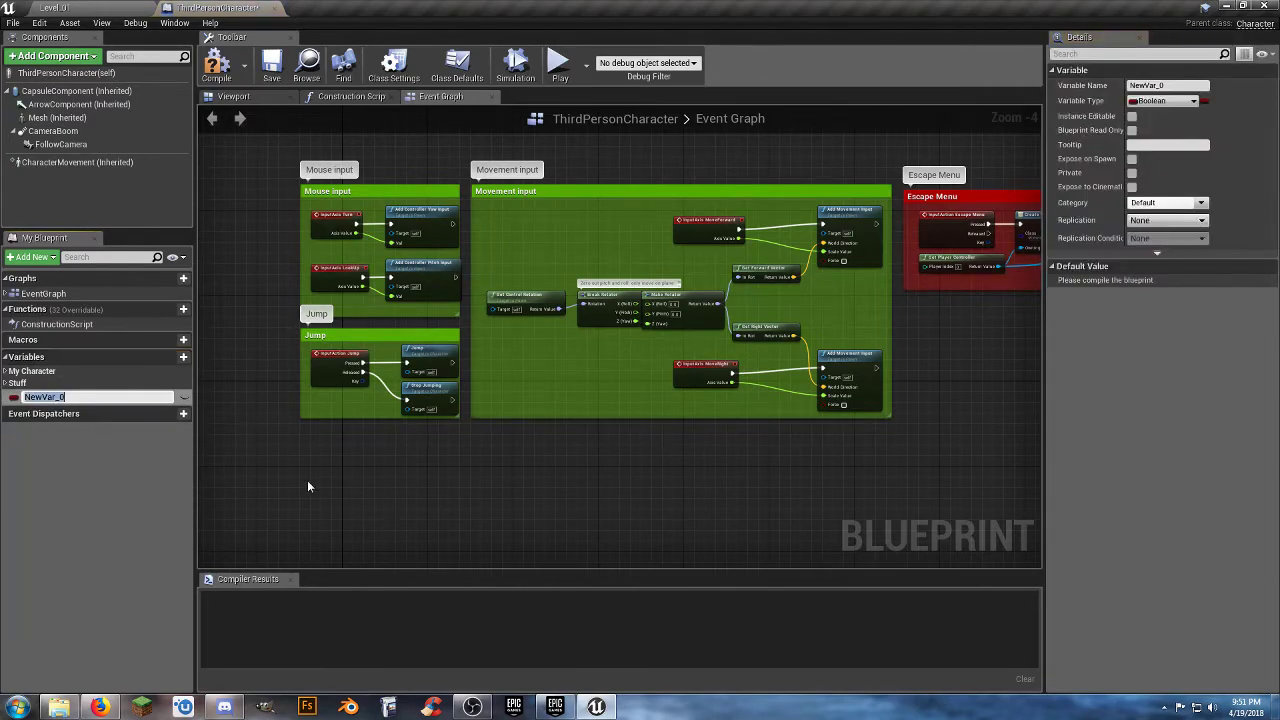
type("Health")
key("Return")
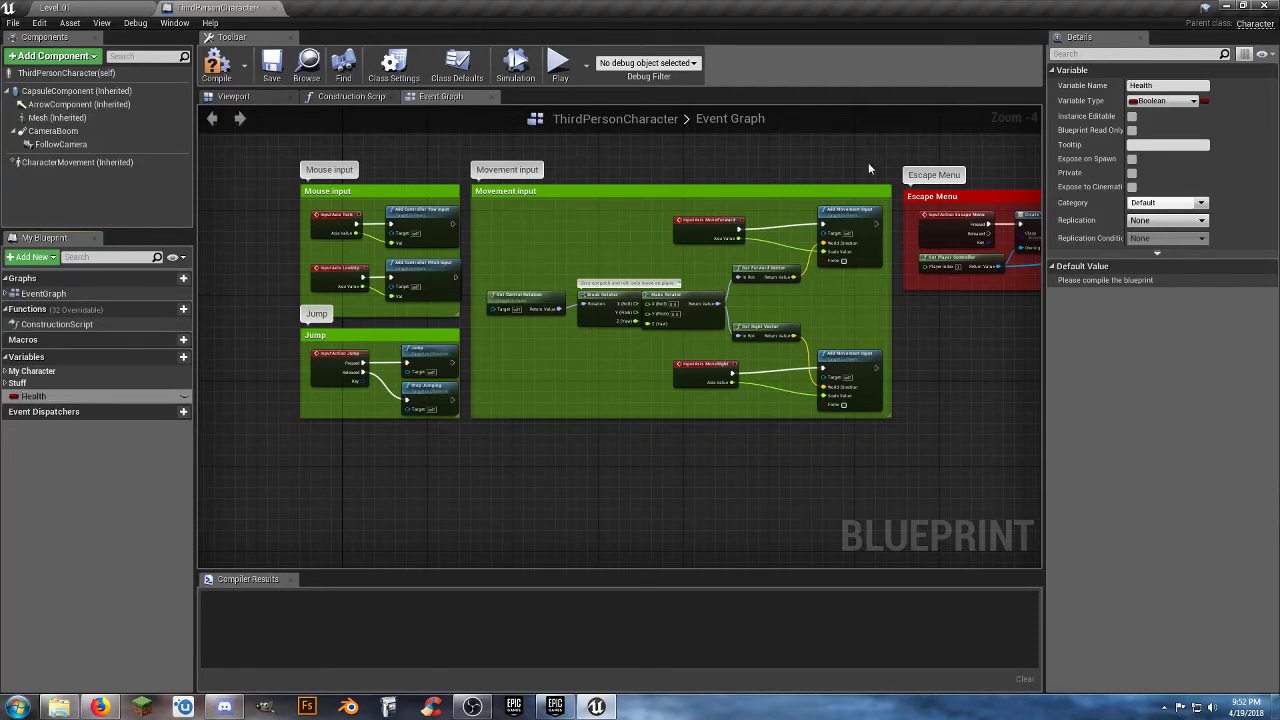
left_click(1190, 102)
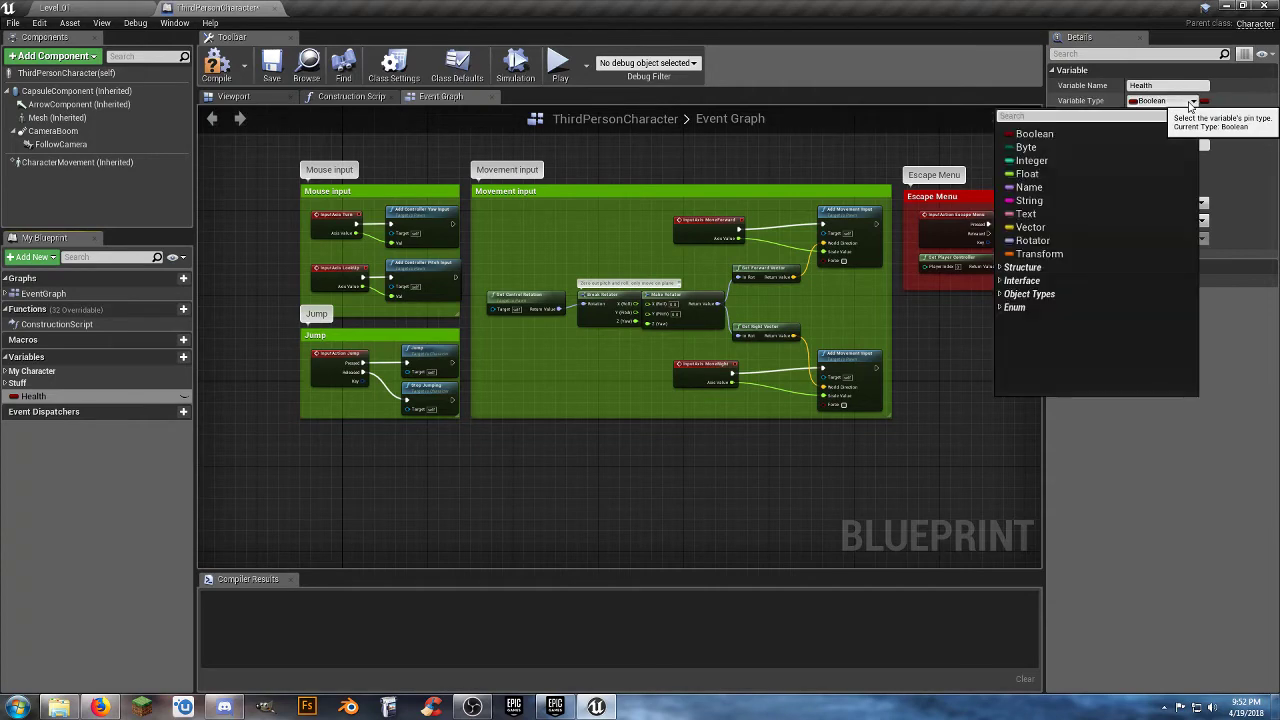
left_click(1043, 173)
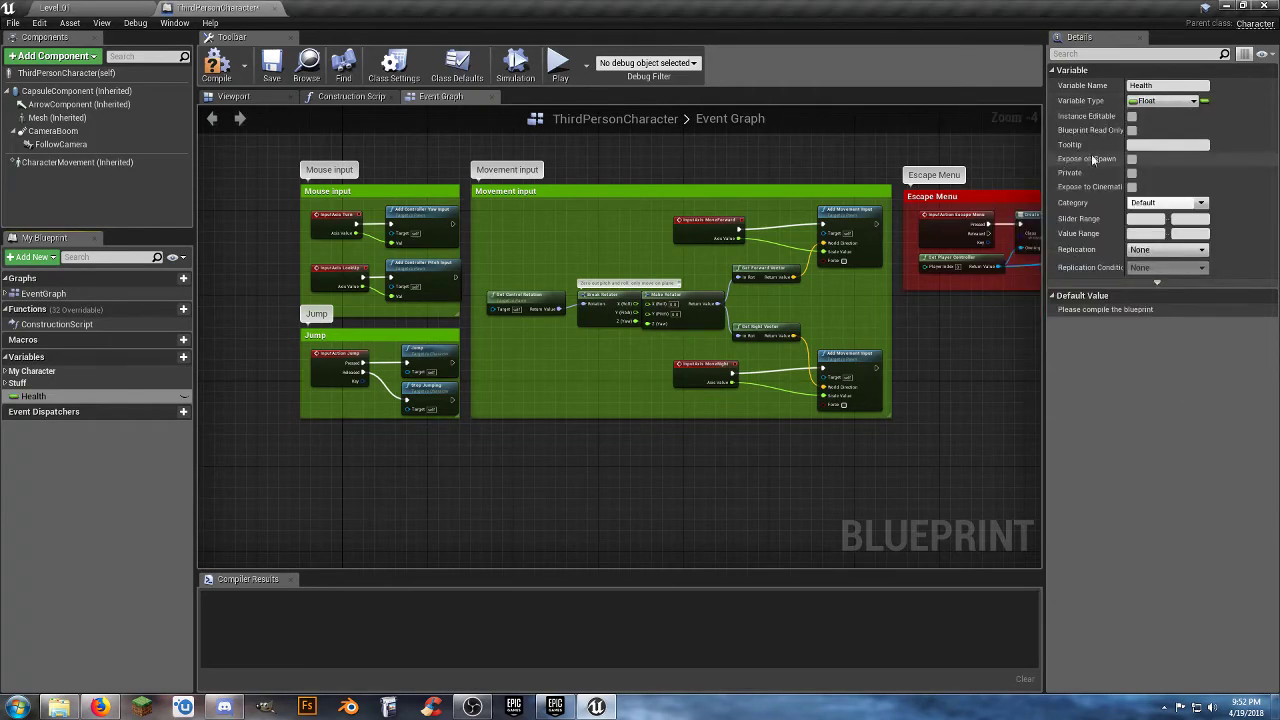
Make the Health variable instance editable and exposed on spawn, with replication set to Replicated.
left_click(1132, 117)
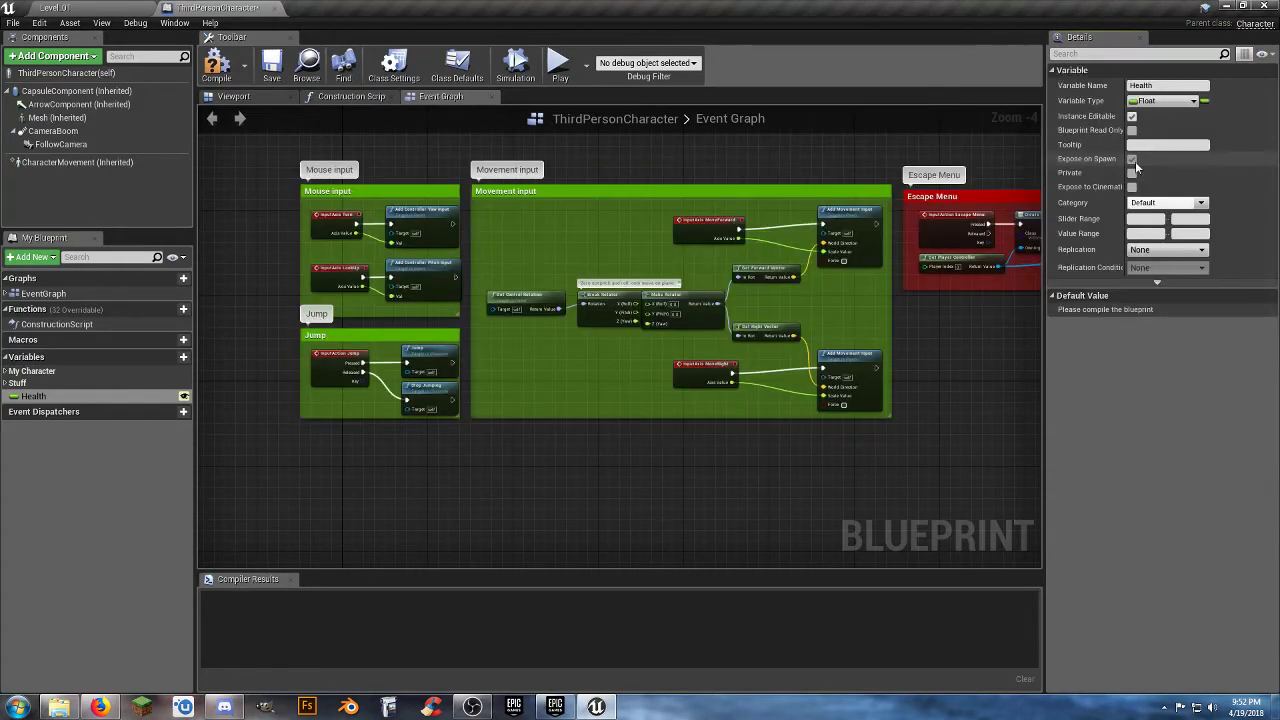
left_click(1133, 160)
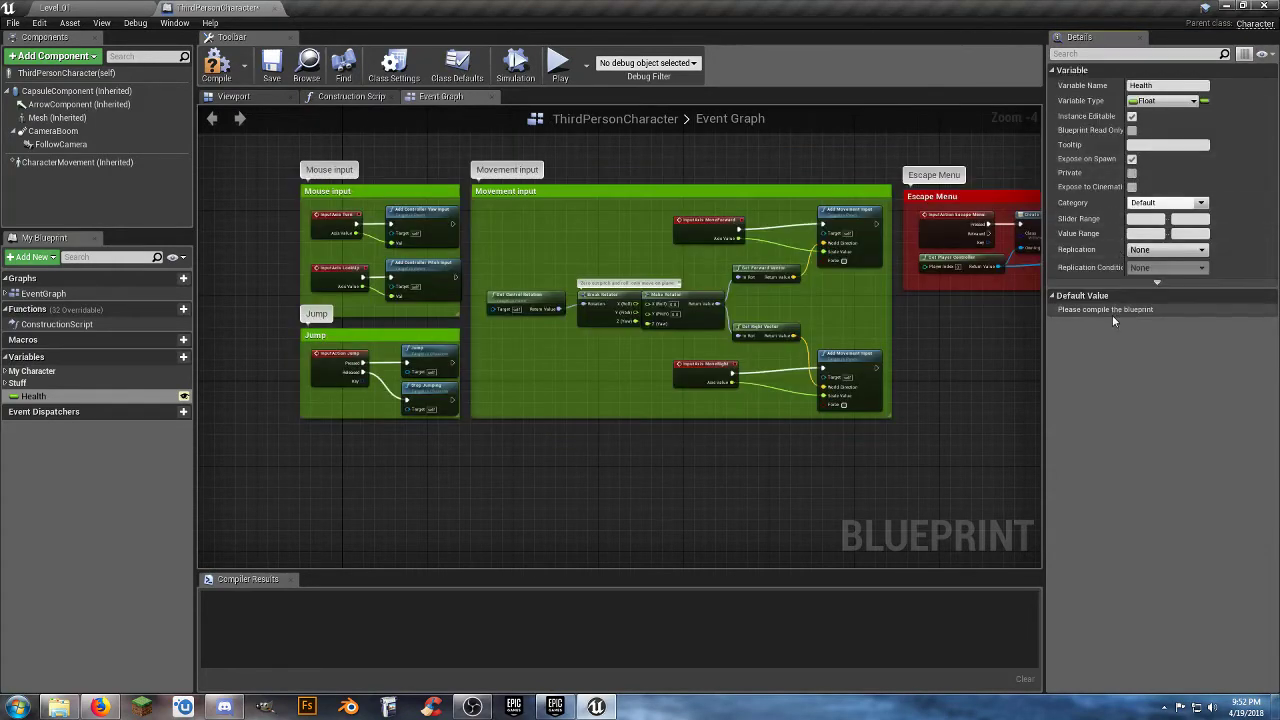
left_click(1179, 251)
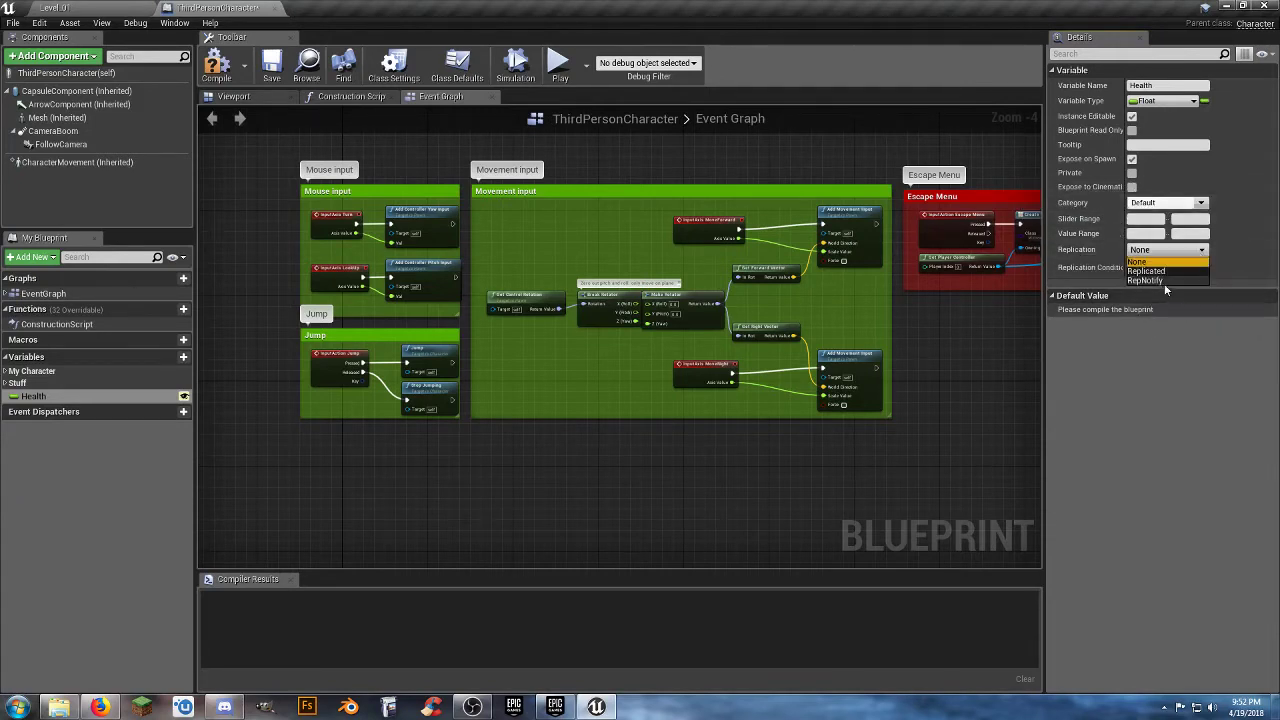
left_click(1168, 271)
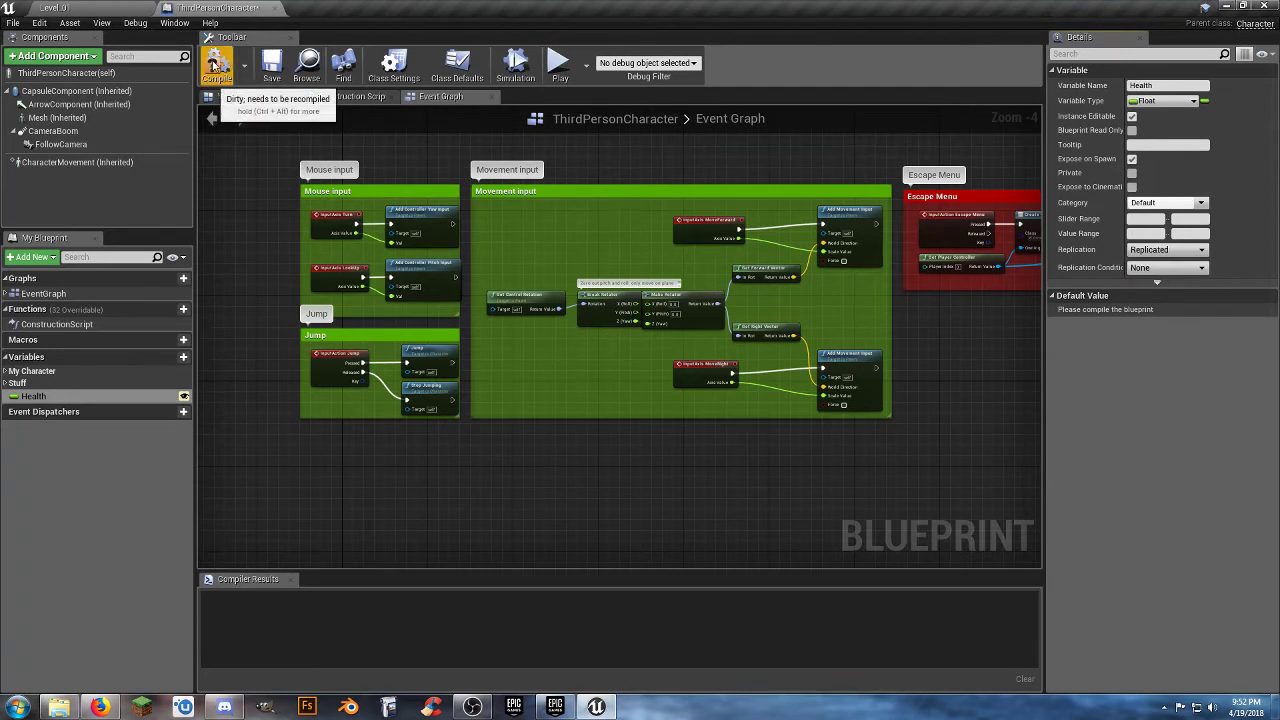
Set the Health variable's default value to 100.0 and compile the blueprint.
left_click(216, 65)
left_click(268, 80)
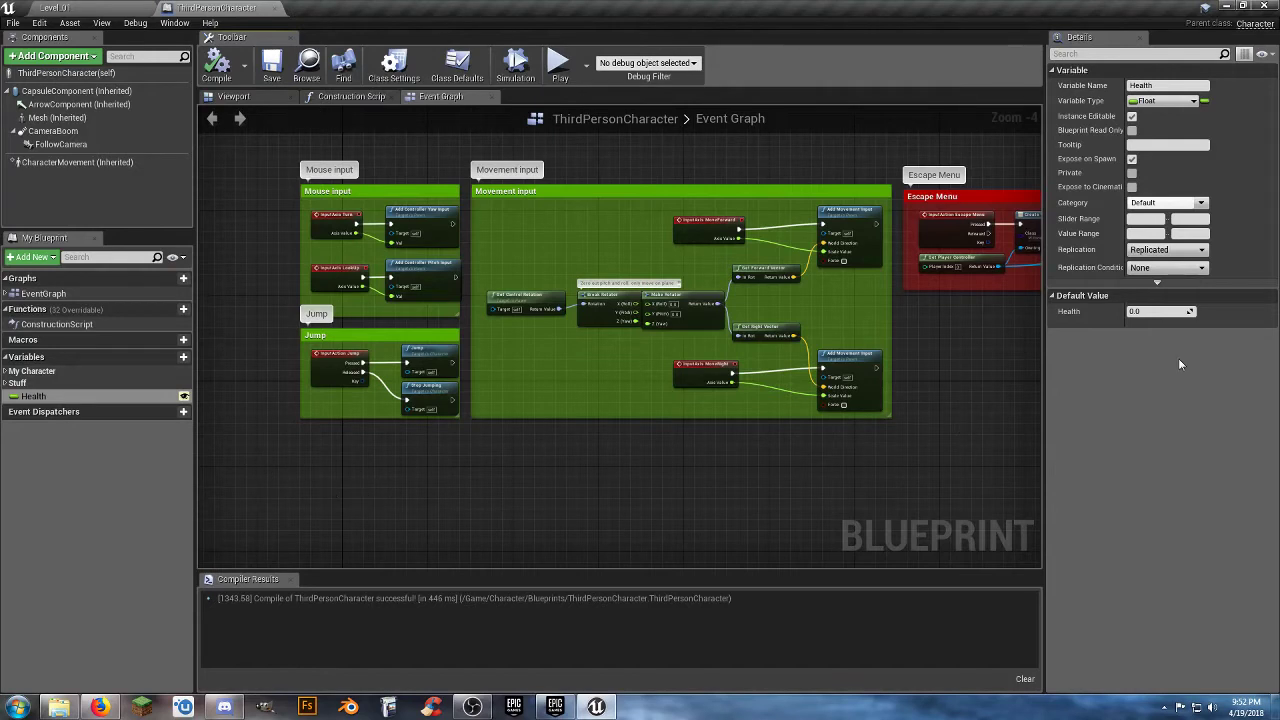
left_click(1155, 312)
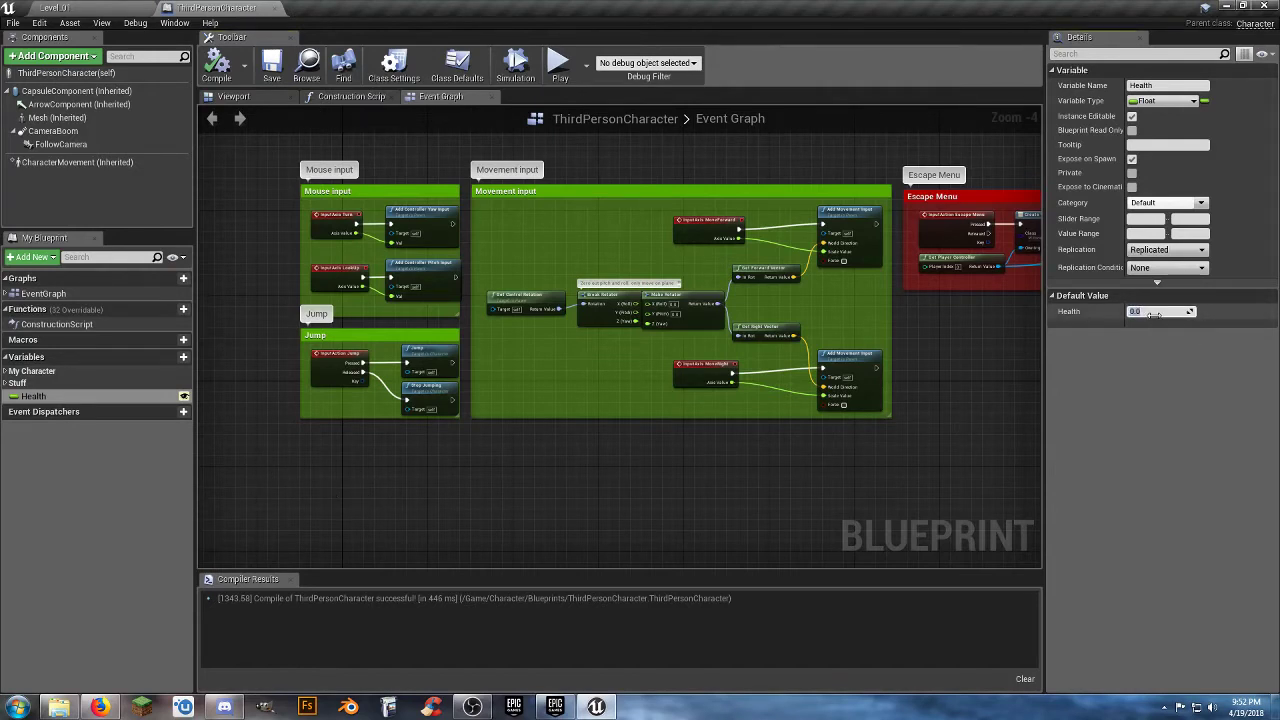
key("Return")
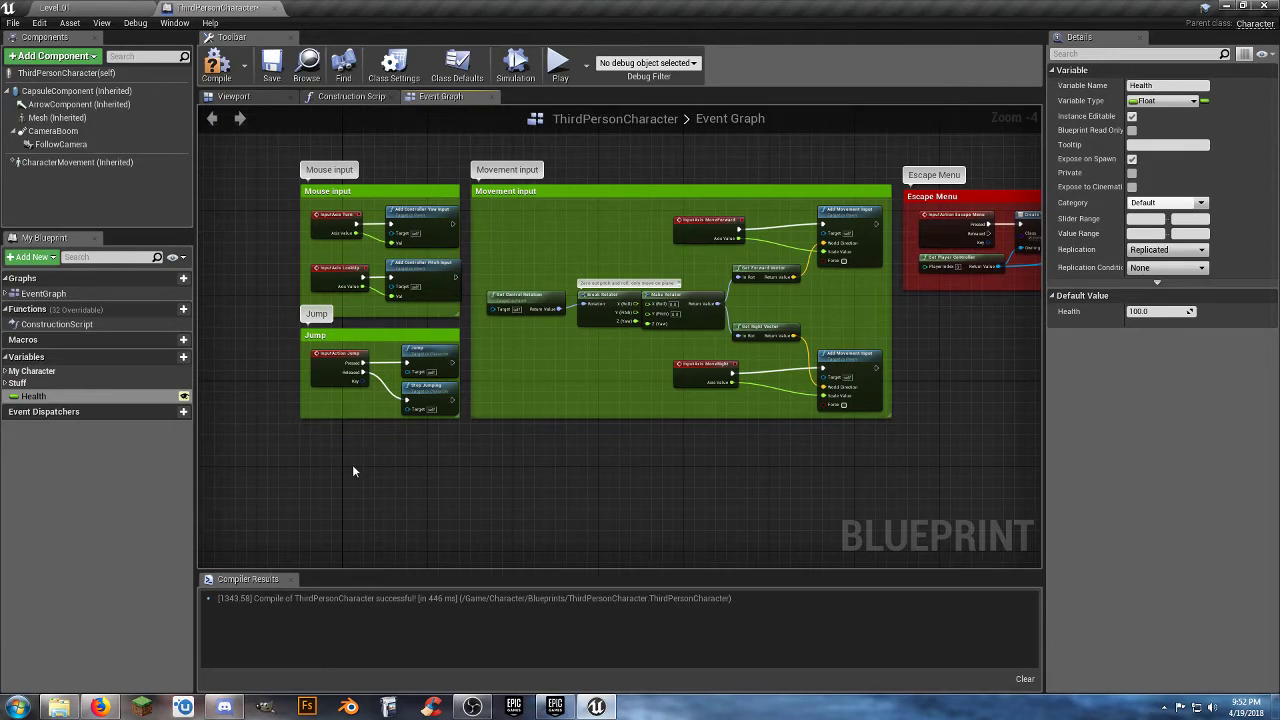
left_click(217, 65)
Close the ThirdPersonCharacter blueprint and play-test Level_01 by running and jumping with the character.
right_click_drag(476, 458, 457, 423)
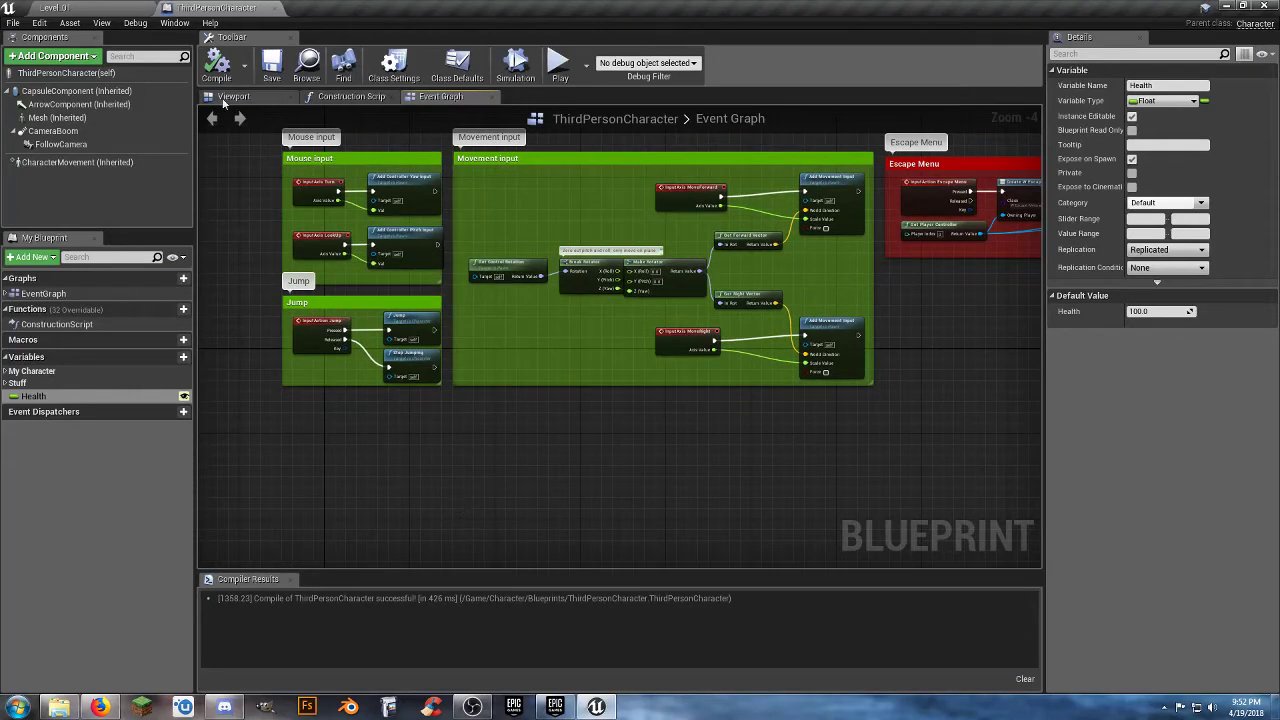
left_click(274, 12)
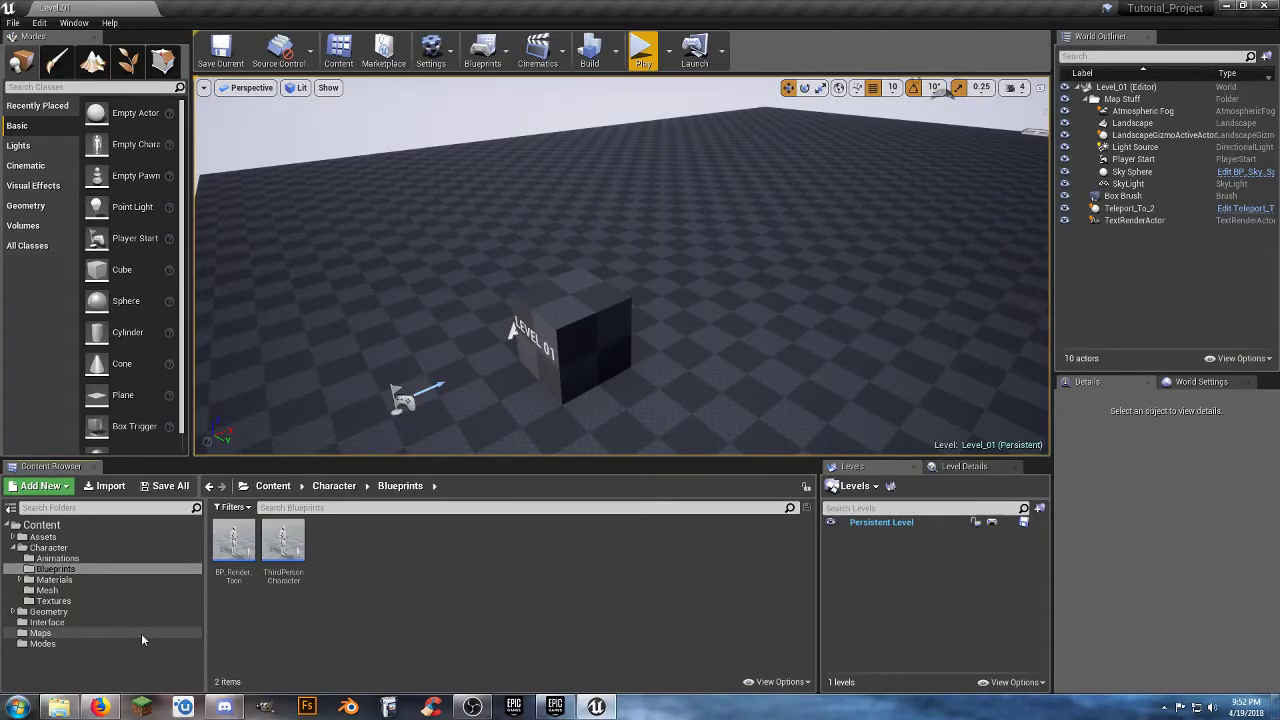
left_click(633, 57)
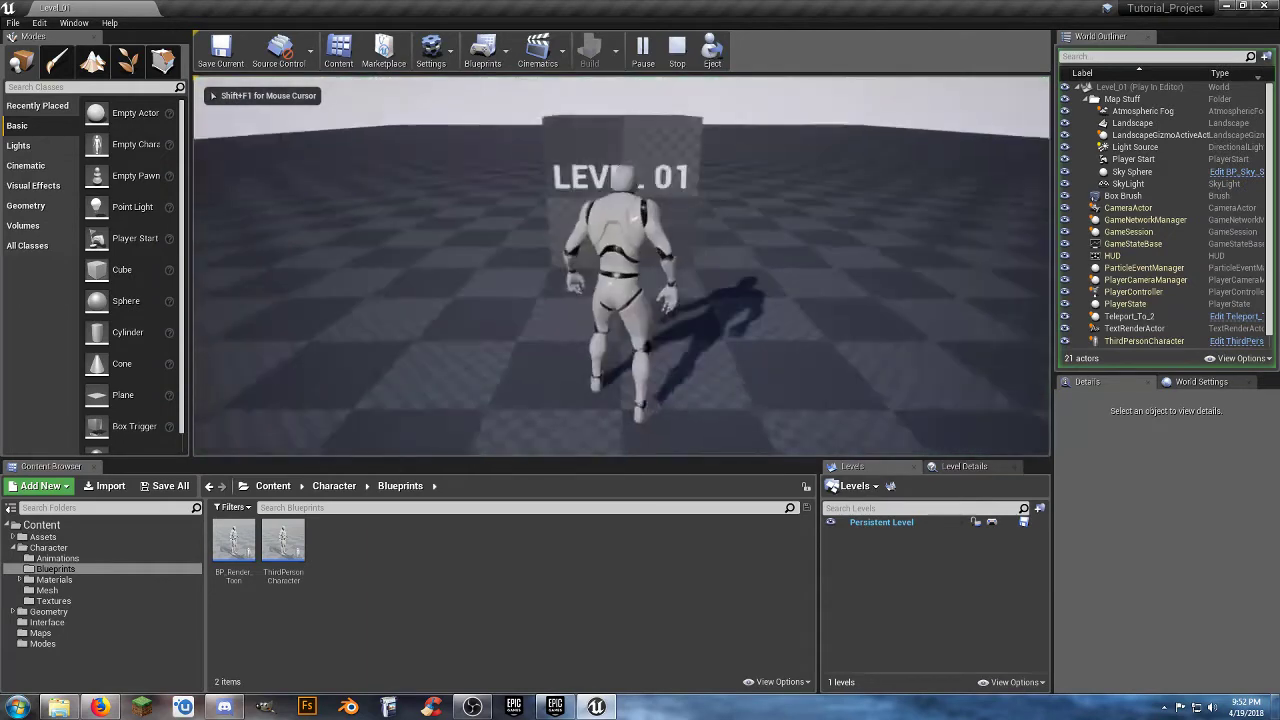
key("w")
key("space")
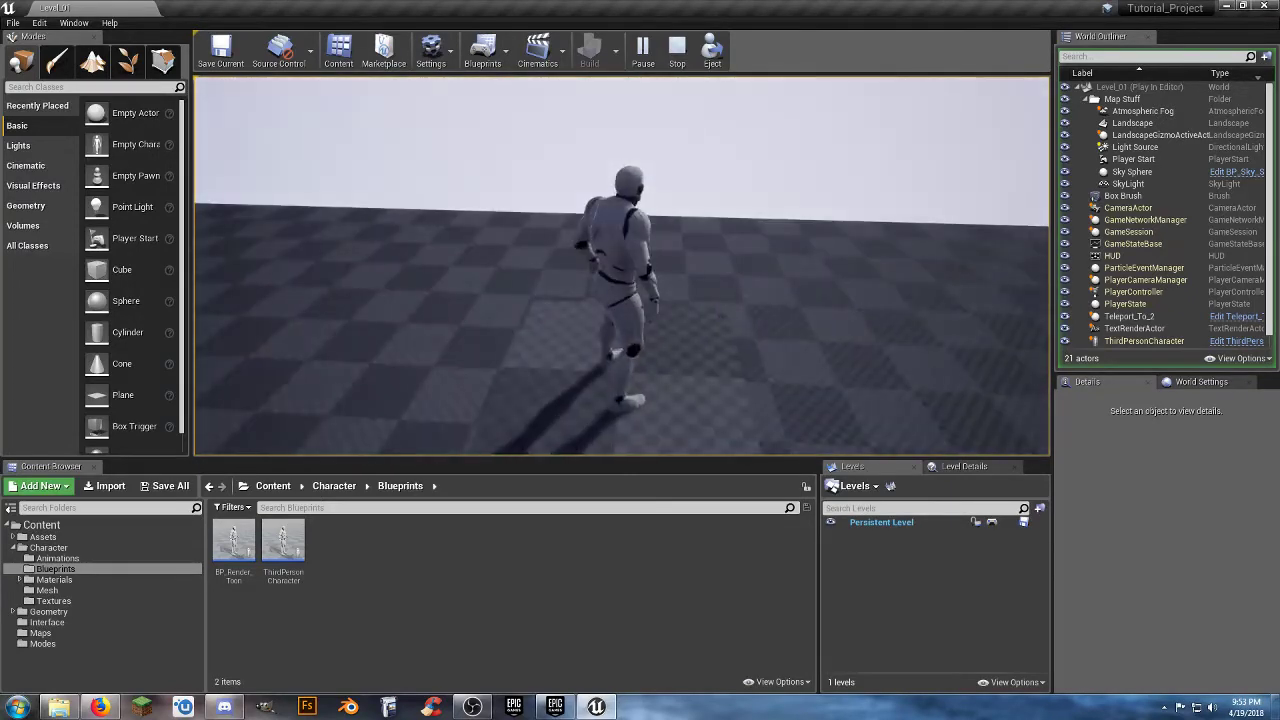
key("Escape")
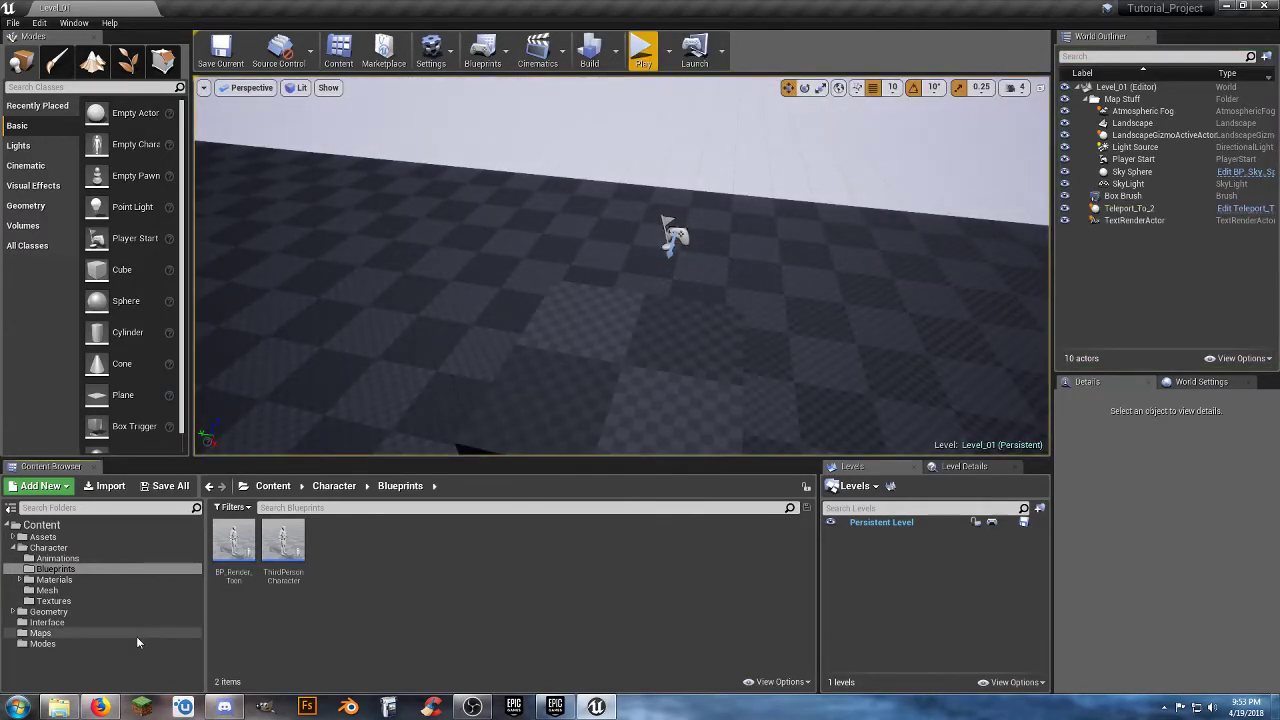
Create a folder named "Widgets" inside the Interface folder.
left_click(45, 622)
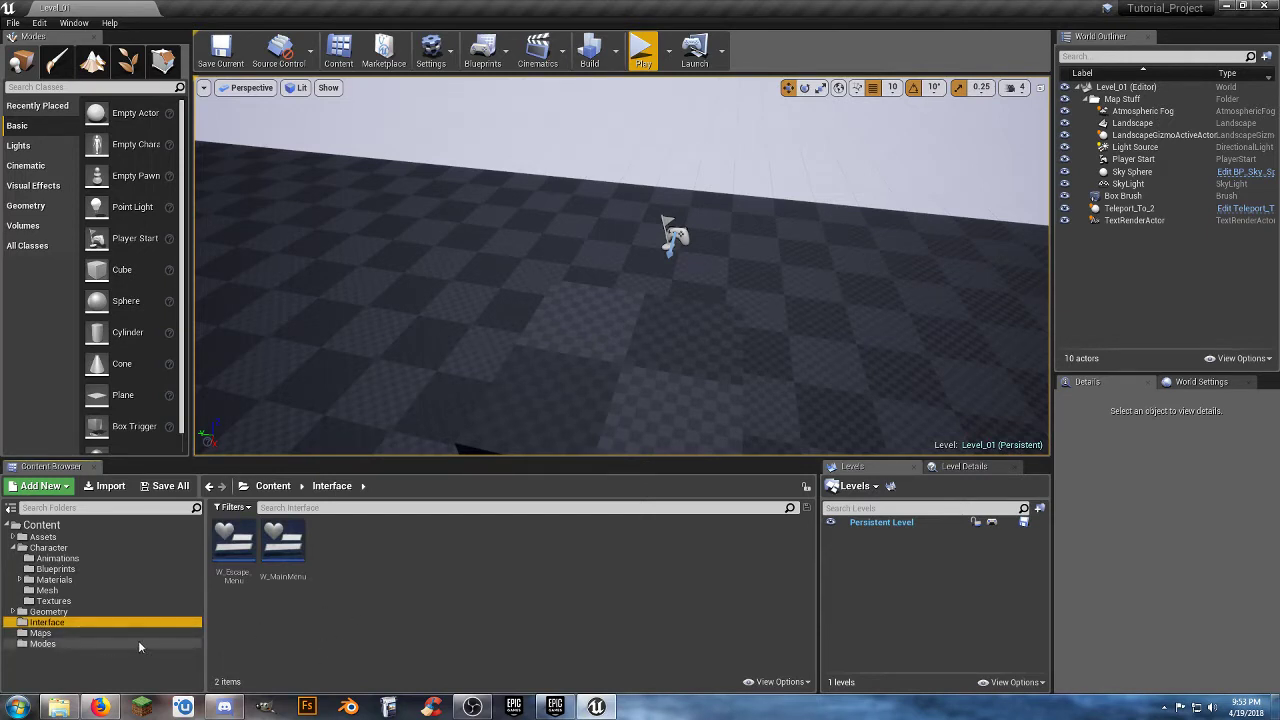
right_click(377, 549)
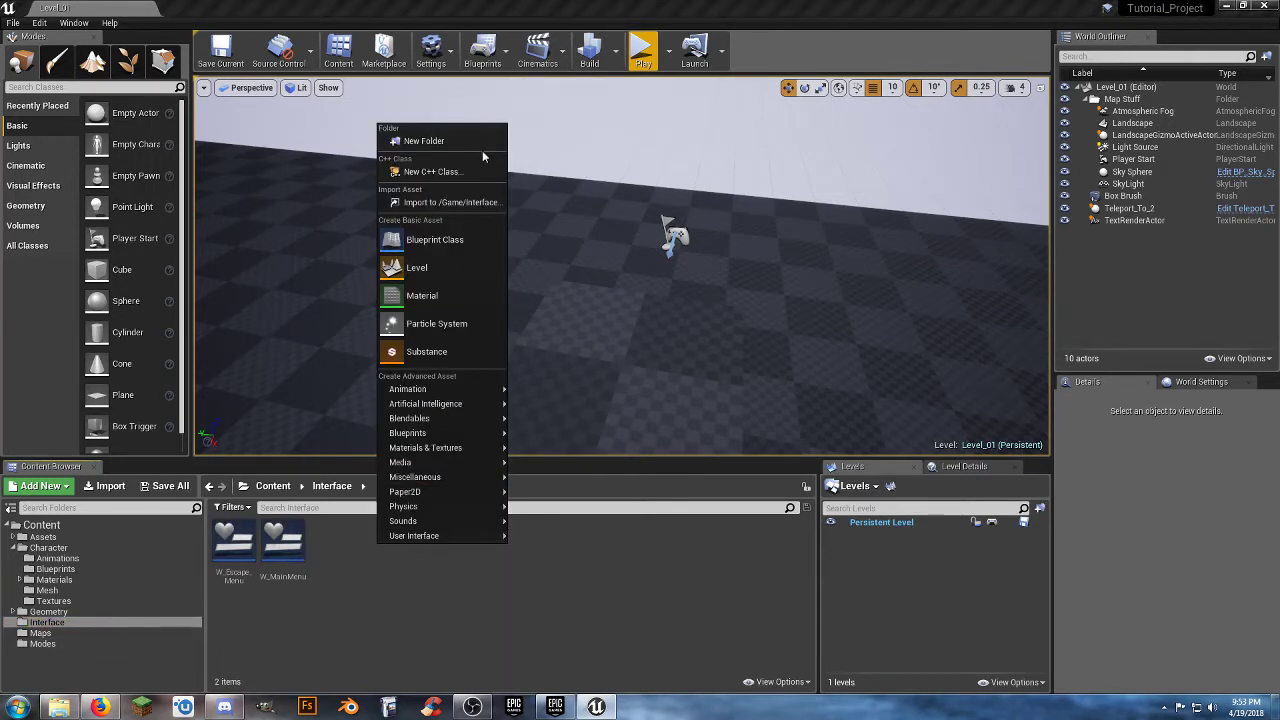
left_click(440, 141)
type("W")
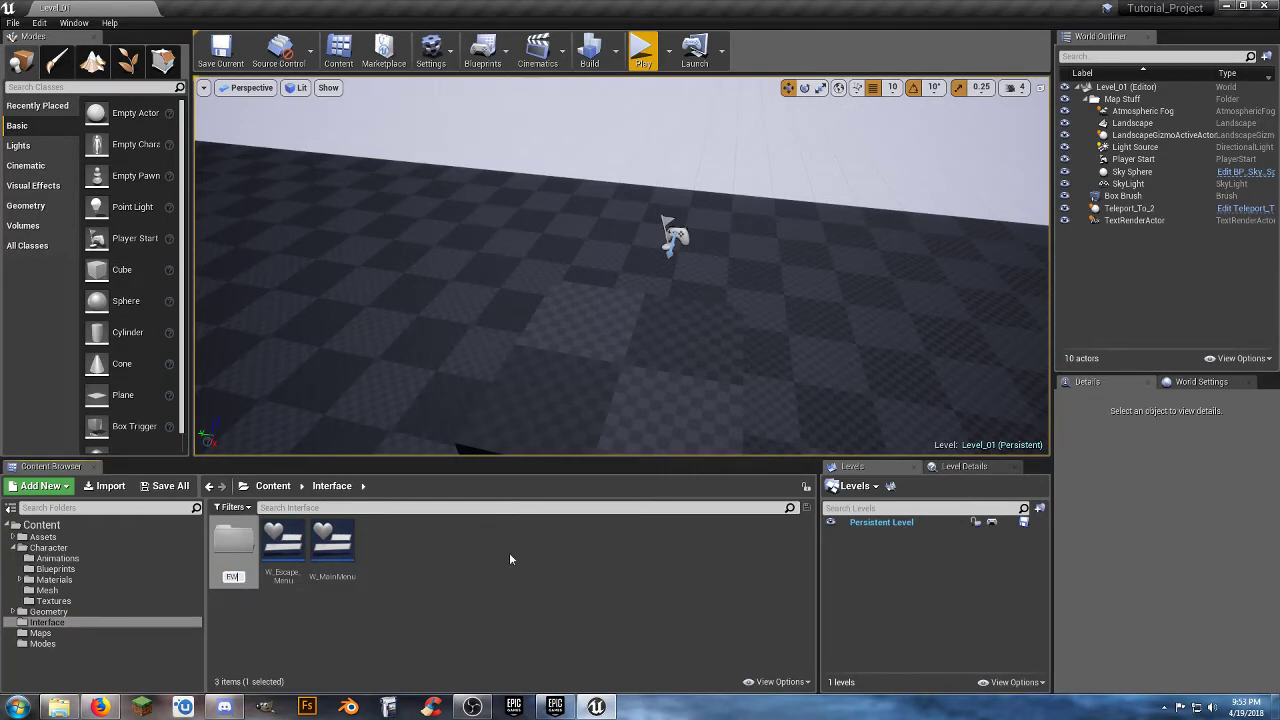
type("idgets")
key("Return")
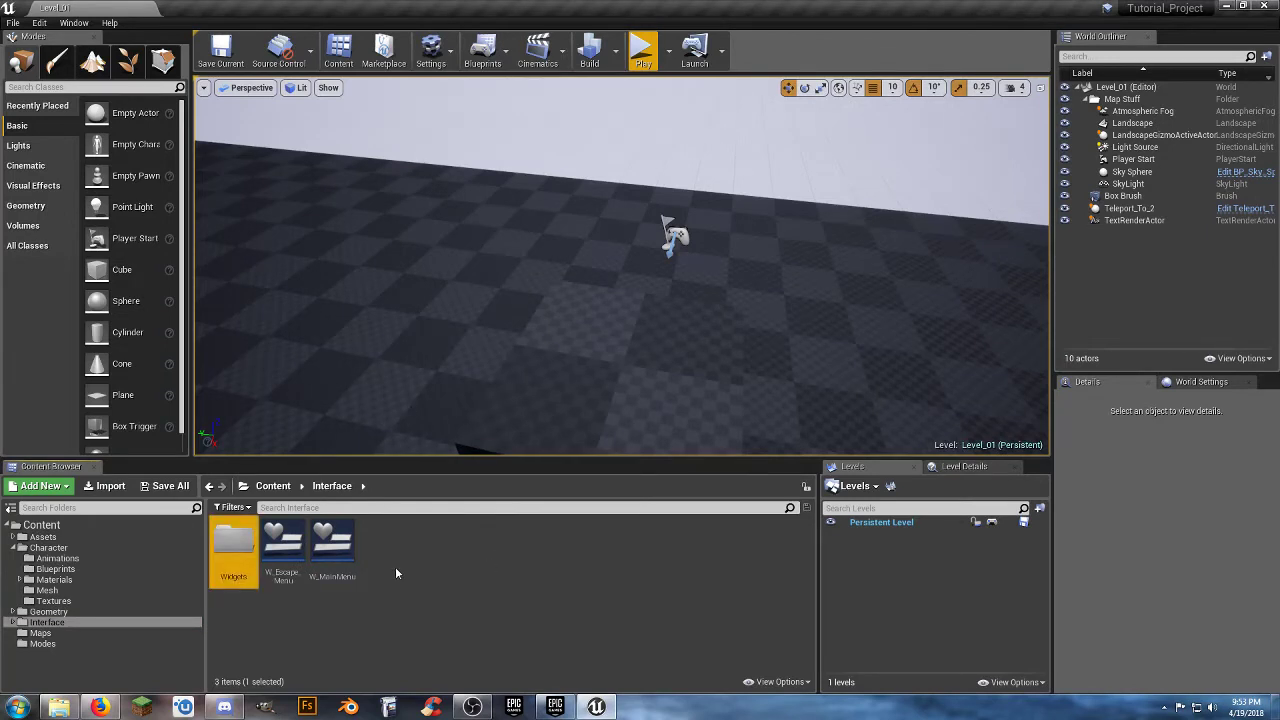
Move the W_Escape_Menu and W_MainMenu assets into the Widgets folder.
left_click(333, 548)
left_click(290, 560, "ctrl")
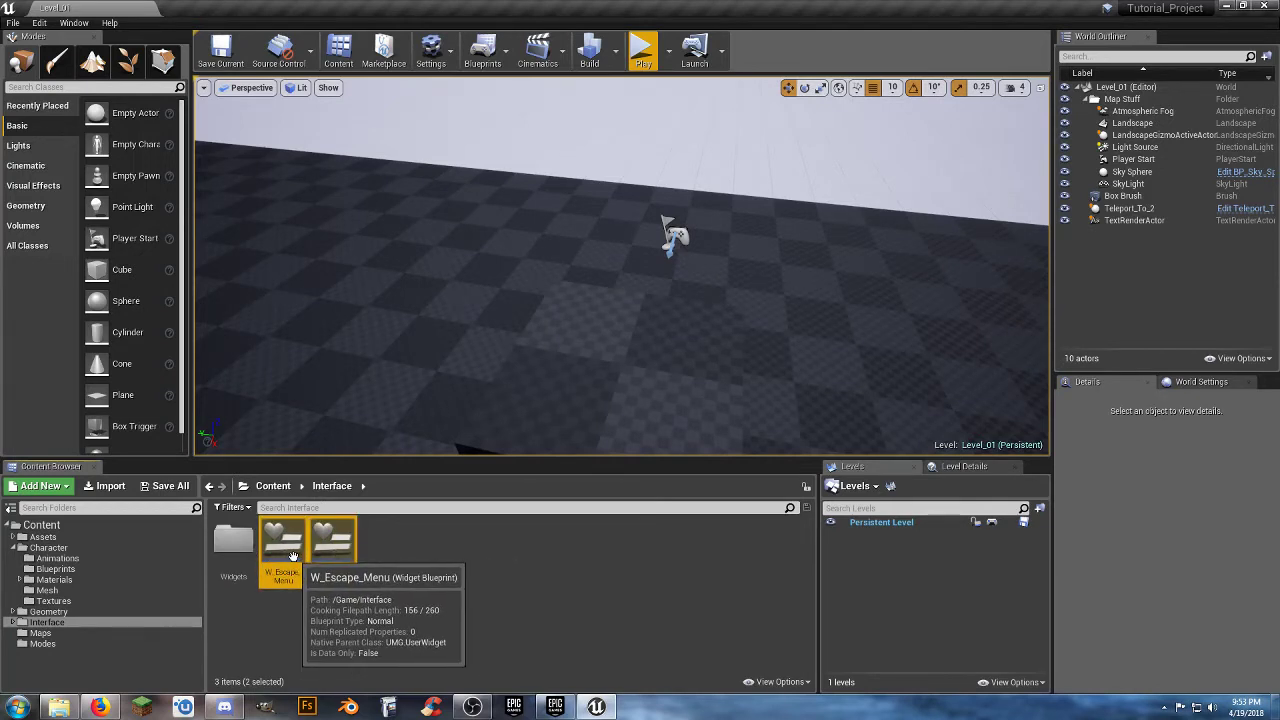
left_click_drag(297, 569, 242, 555)
left_click(272, 587)
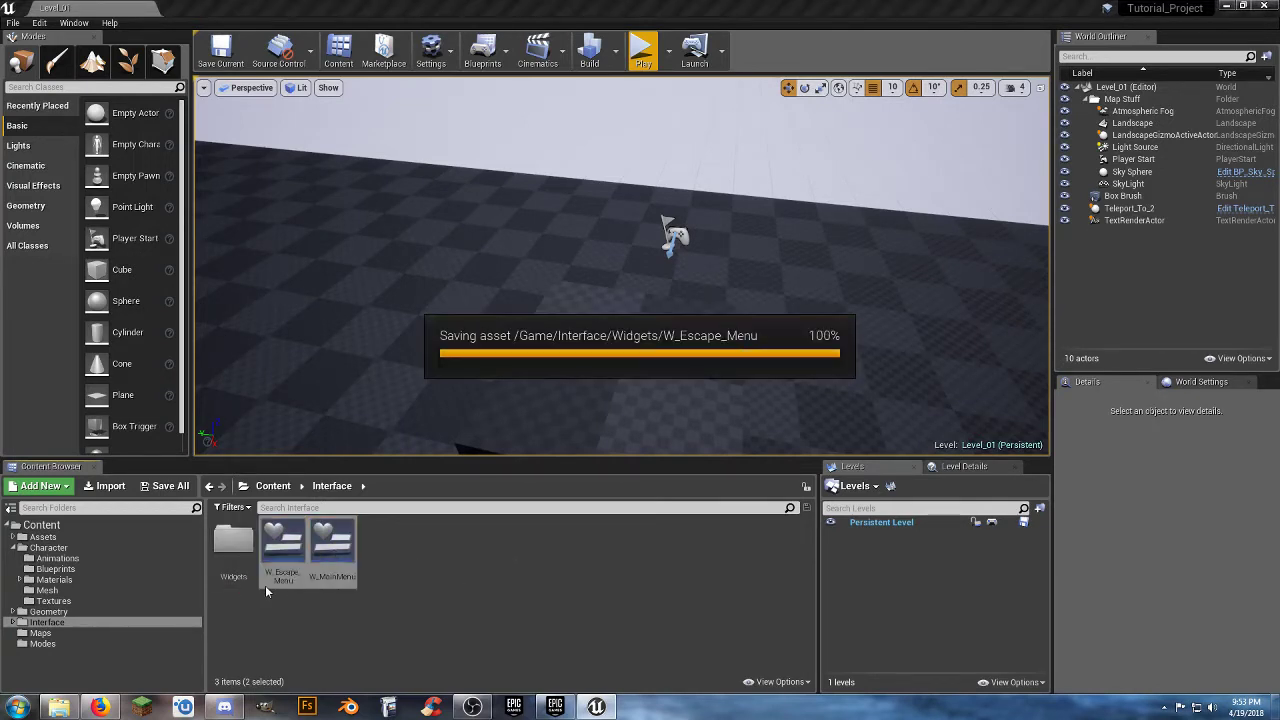
Create a Widget Blueprint named "Player_HUD" in the Widgets folder and open it for editing.
double_click(233, 540)
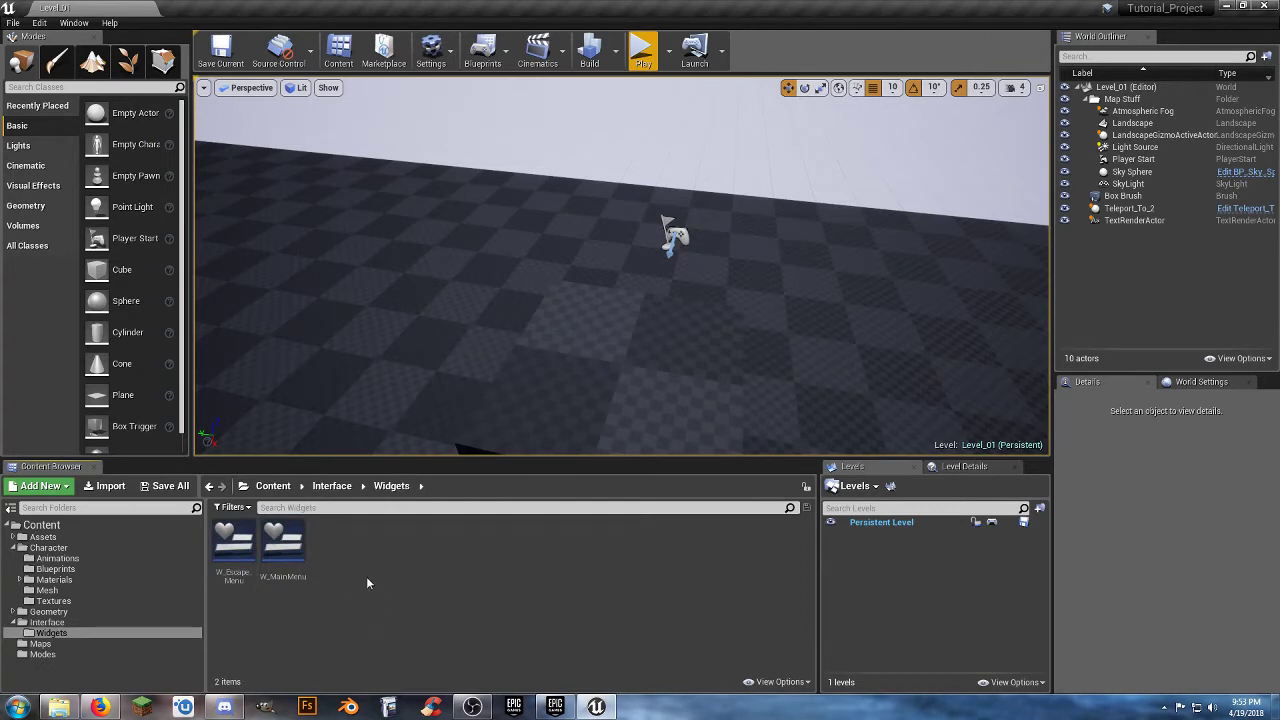
right_click(342, 552)
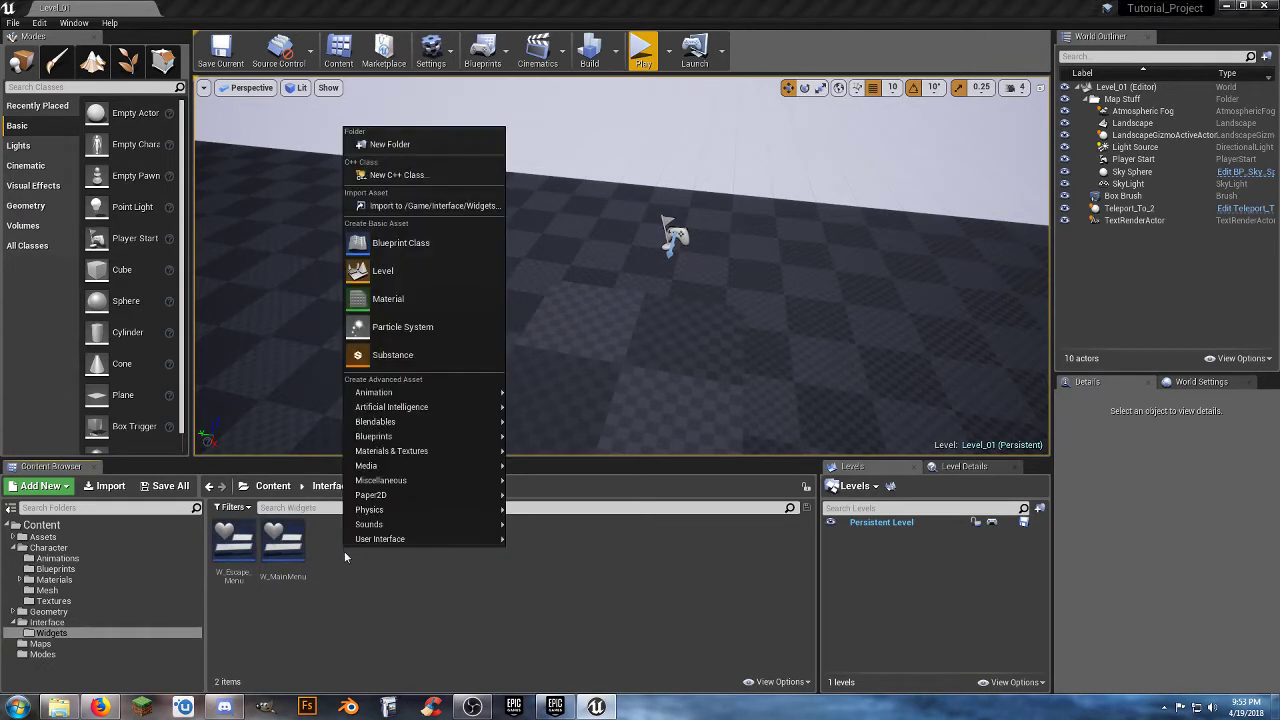
mouse_move(430, 539)
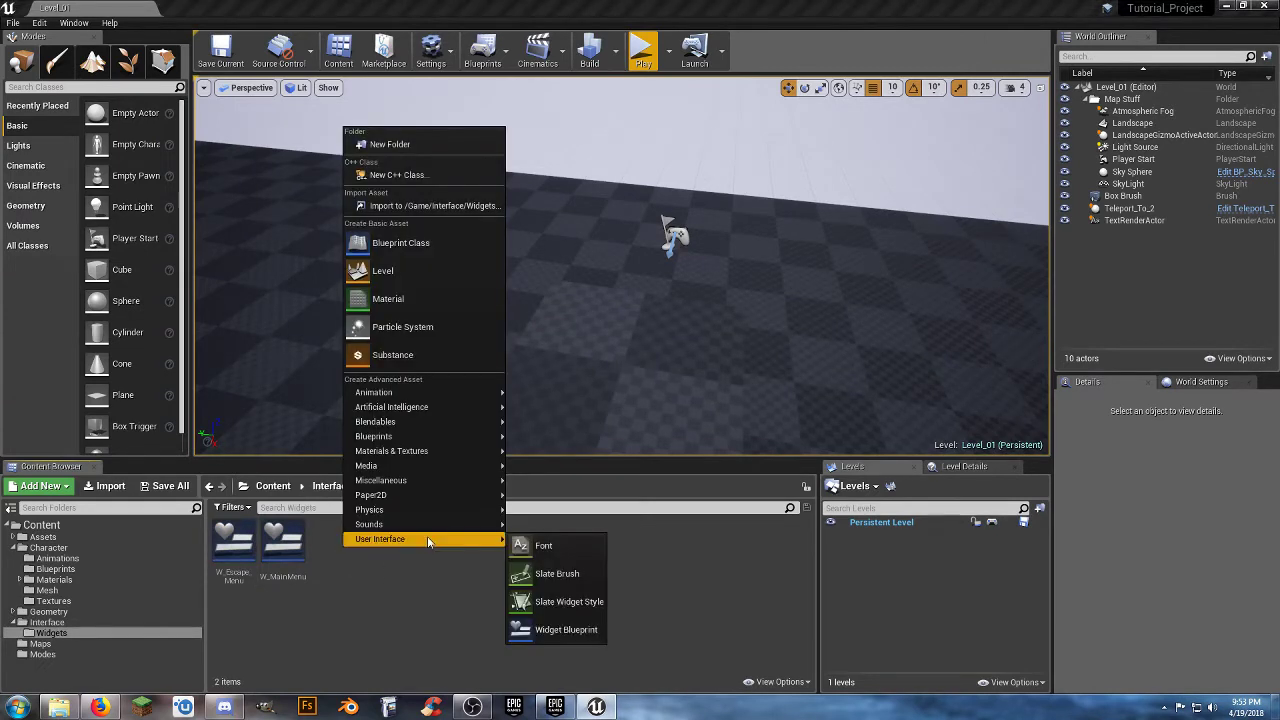
left_click(562, 628)
type("Player")
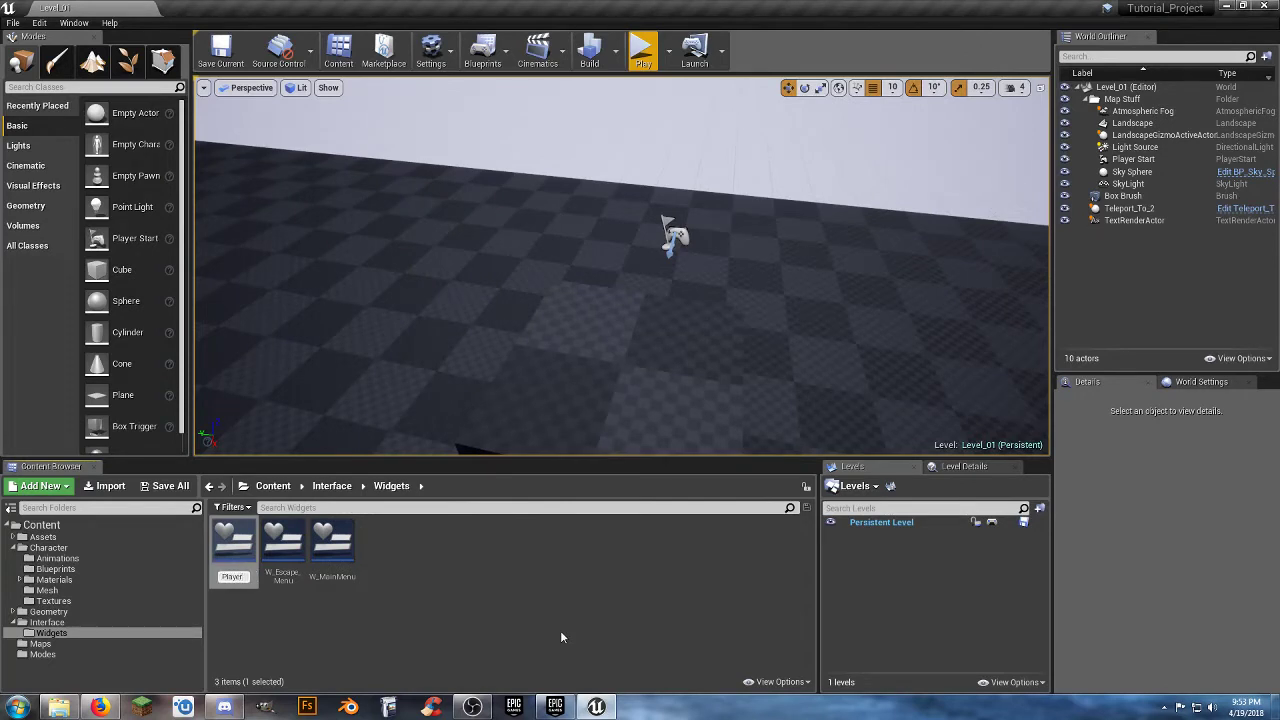
type("_HUD")
key("Return")
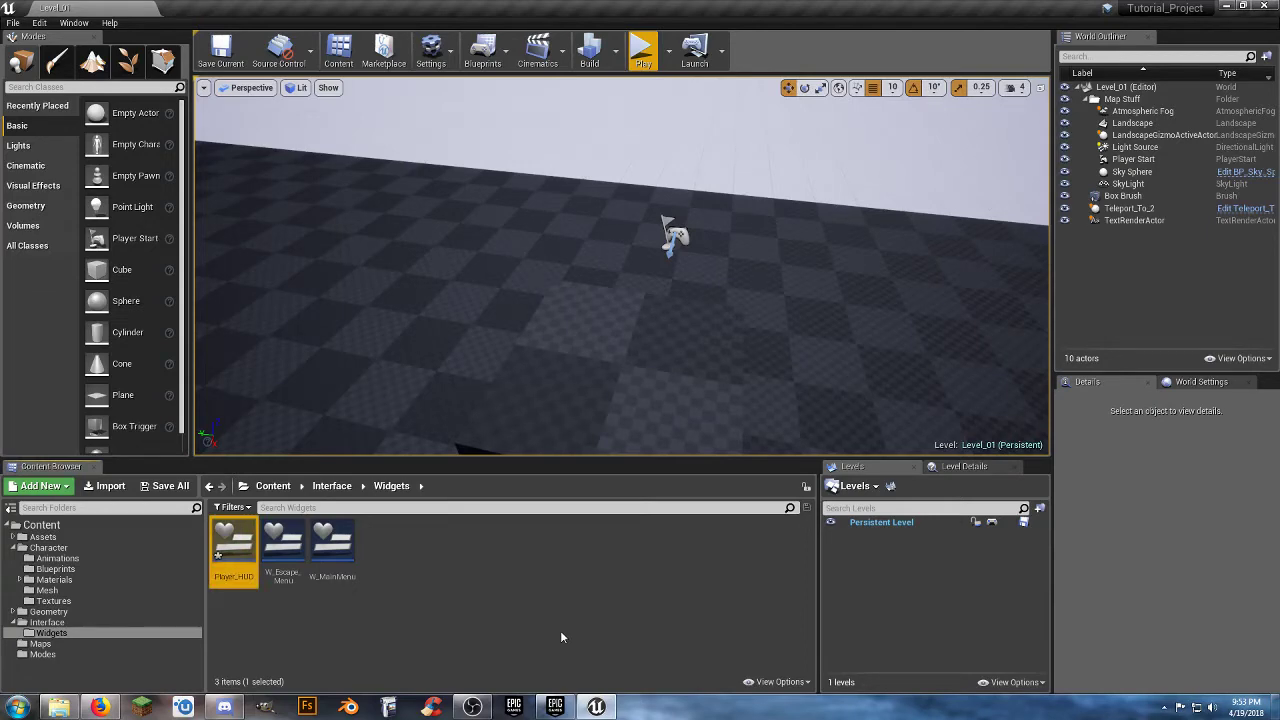
key("Return")
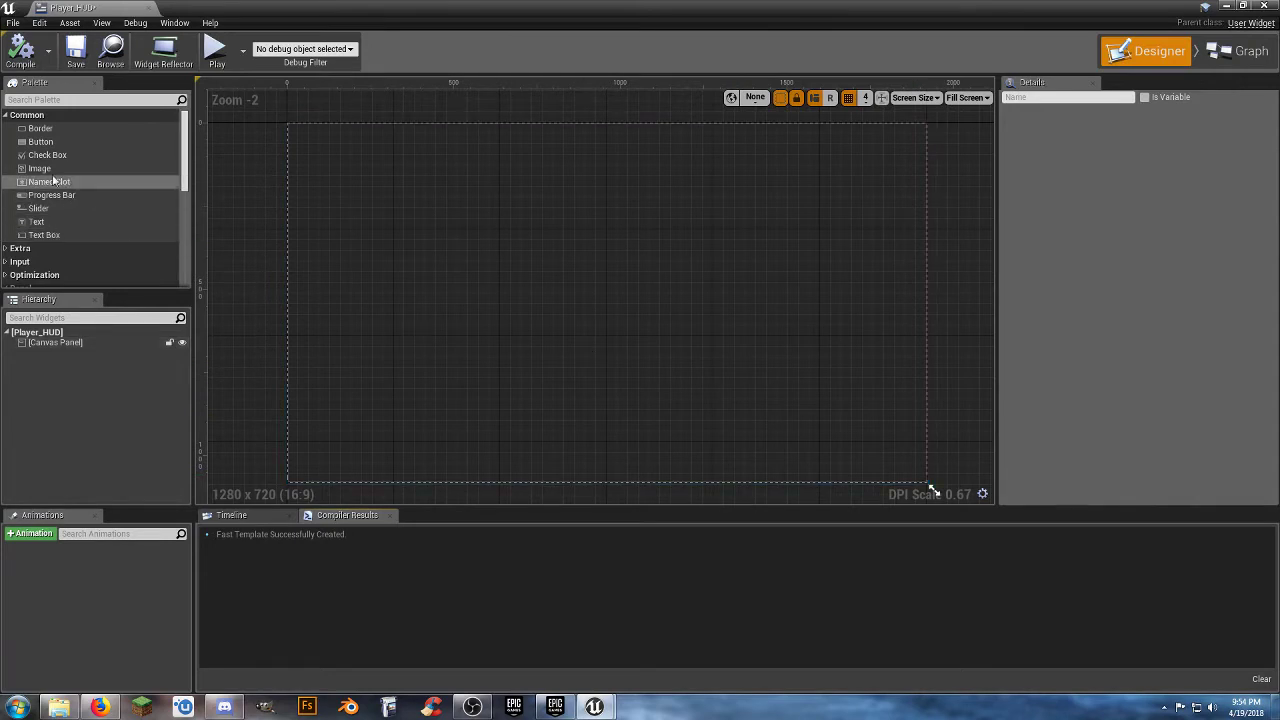
Place an Image widget near the canvas's lower-right corner at about X 1604, Y 956, and enlarge it to about 306 by 115.
left_click_drag(38, 172, 825, 448)
scroll(746, 403, "up", 3)
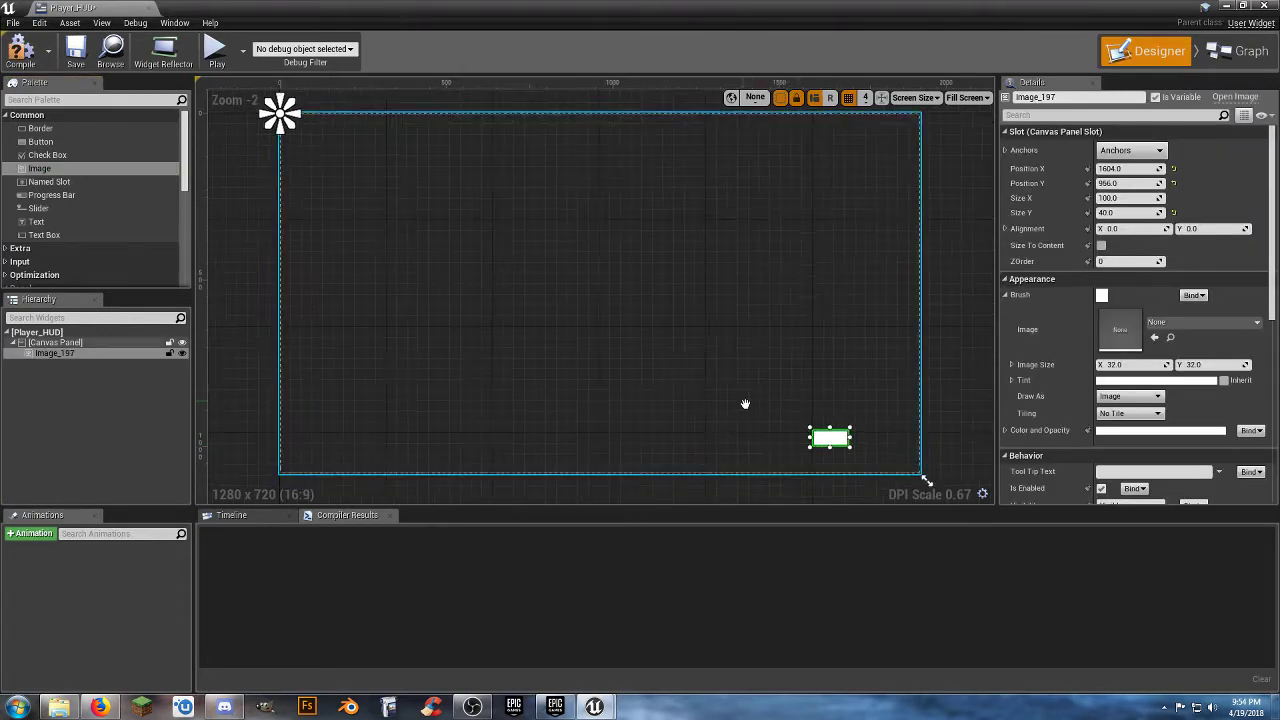
scroll(720, 365, "up", 3)
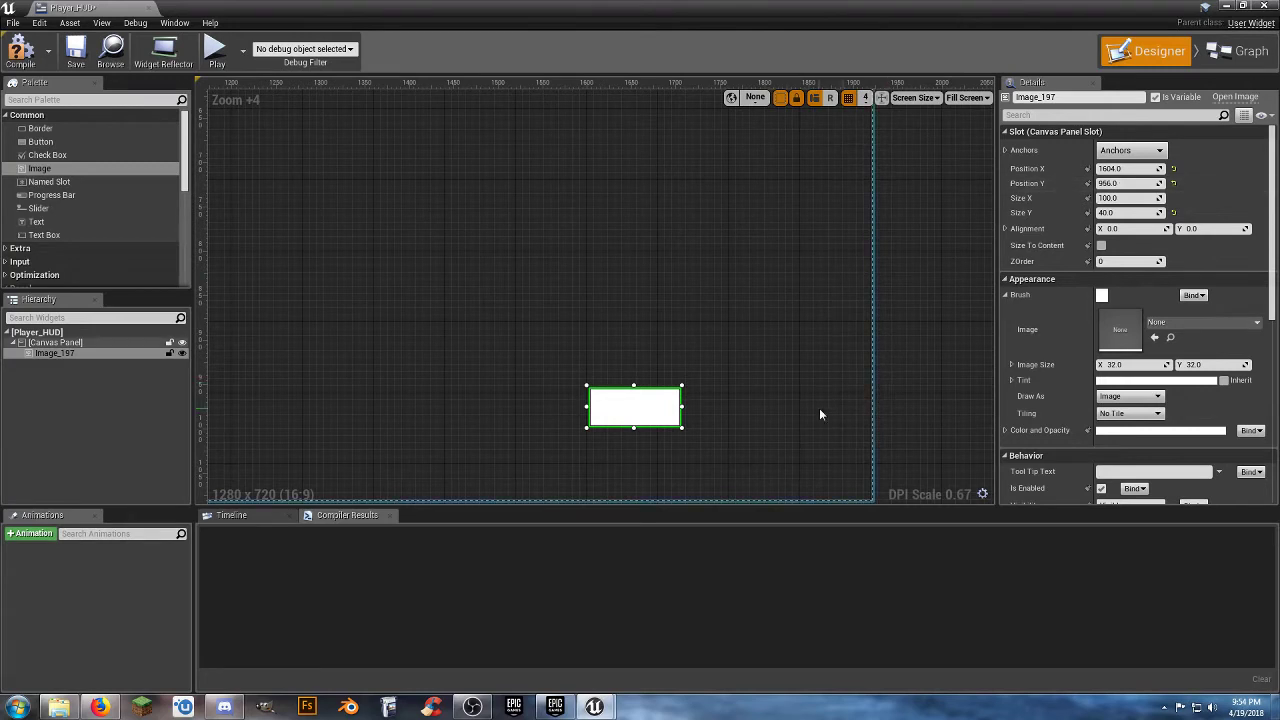
left_click_drag(684, 429, 866, 495)
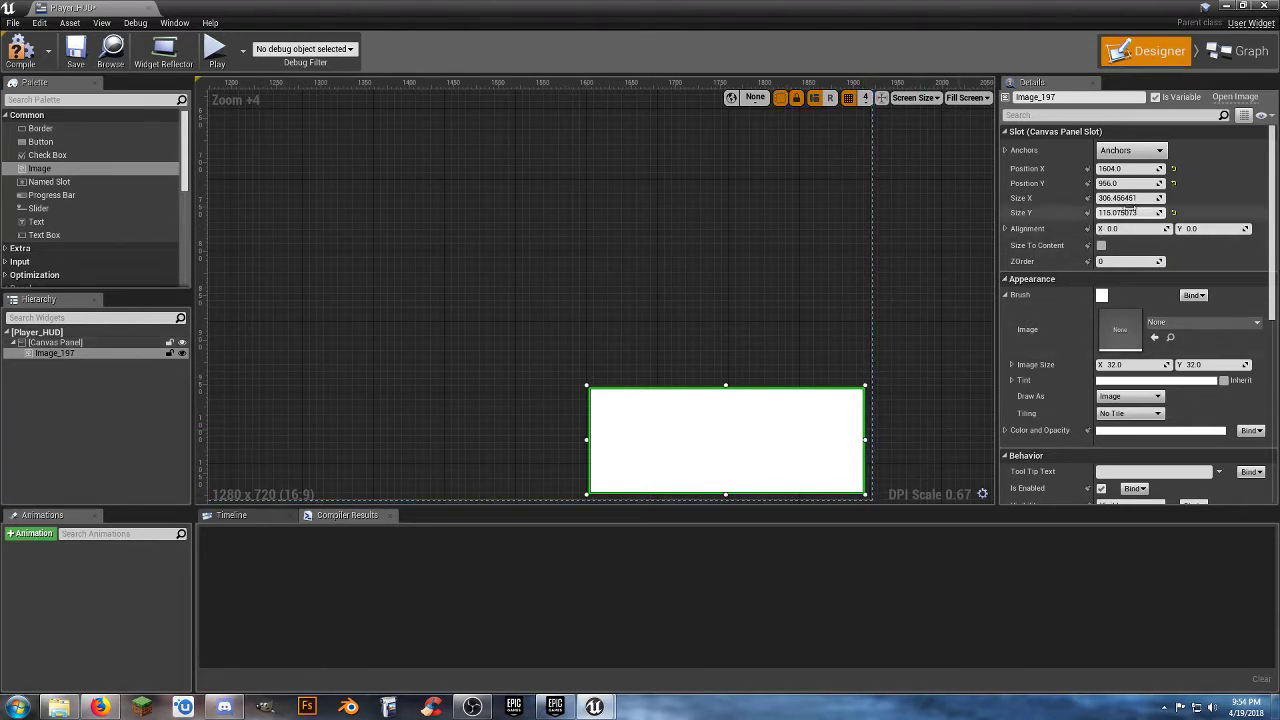
Resize the image to 300 wide and 30 high, lowering its upper edge so it forms a thin bar.
left_click(1130, 198)
type("300")
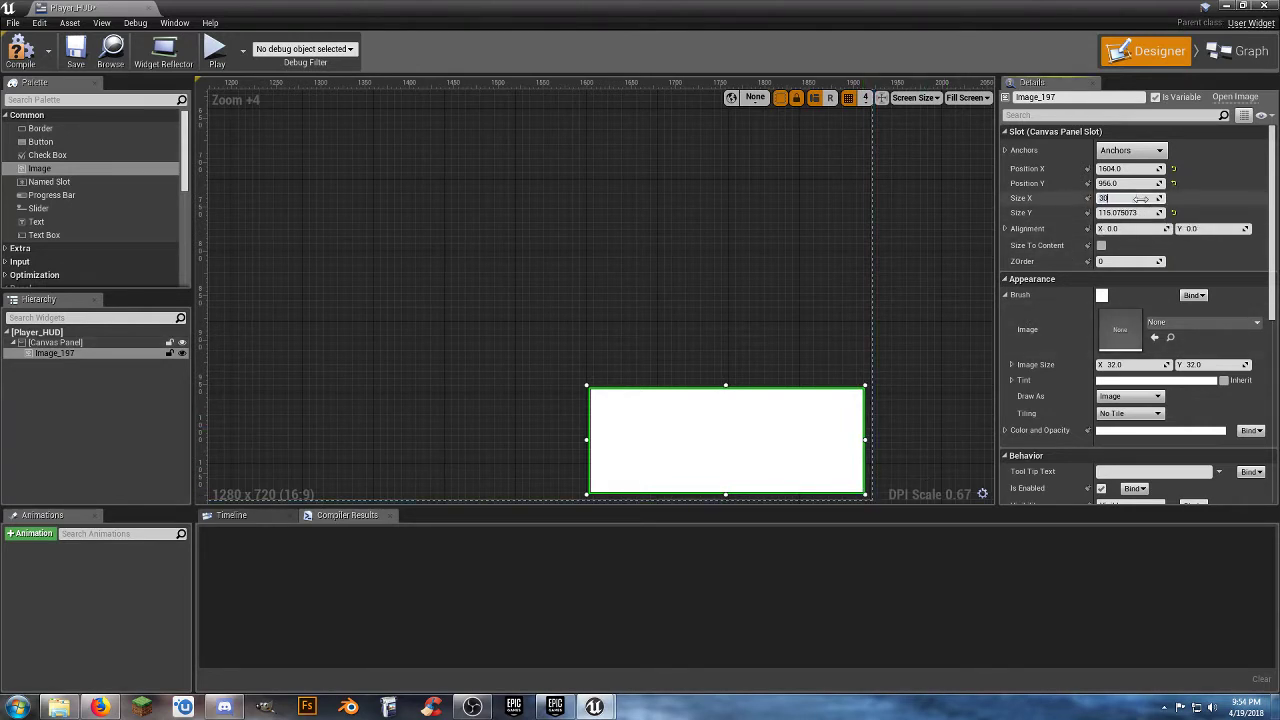
key("Tab")
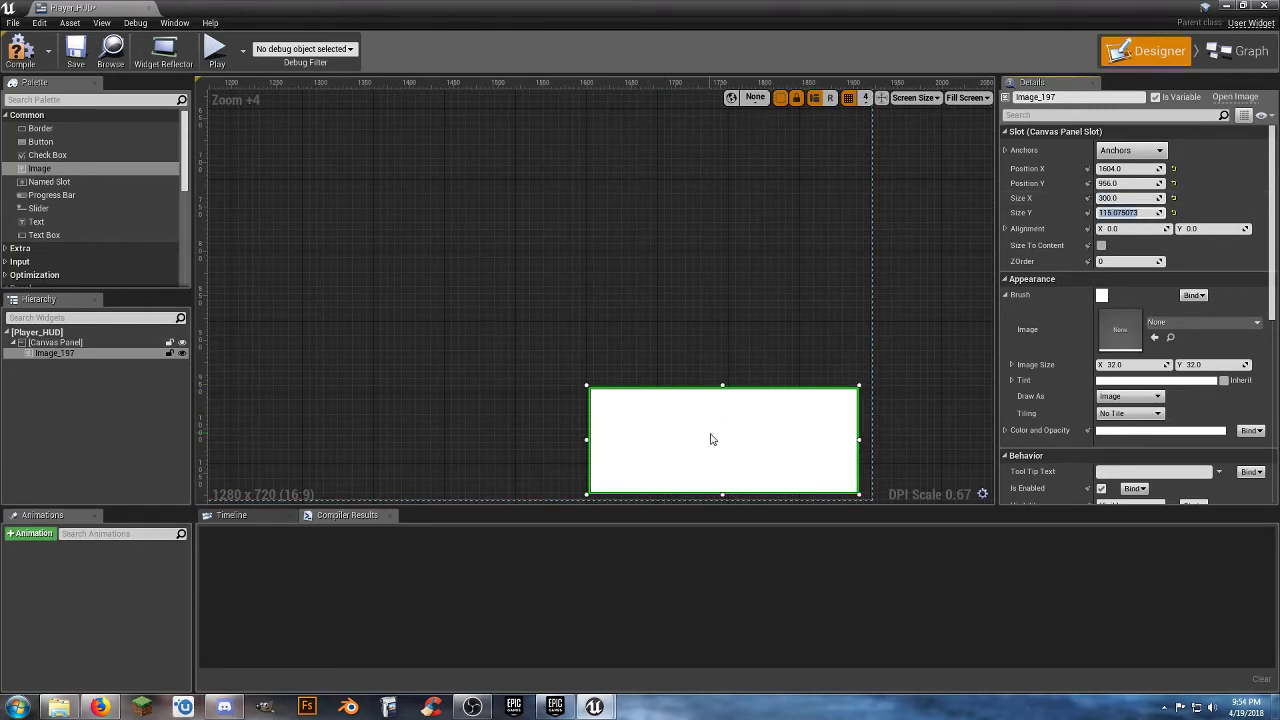
left_click_drag(724, 386, 734, 464)
left_click(1130, 213)
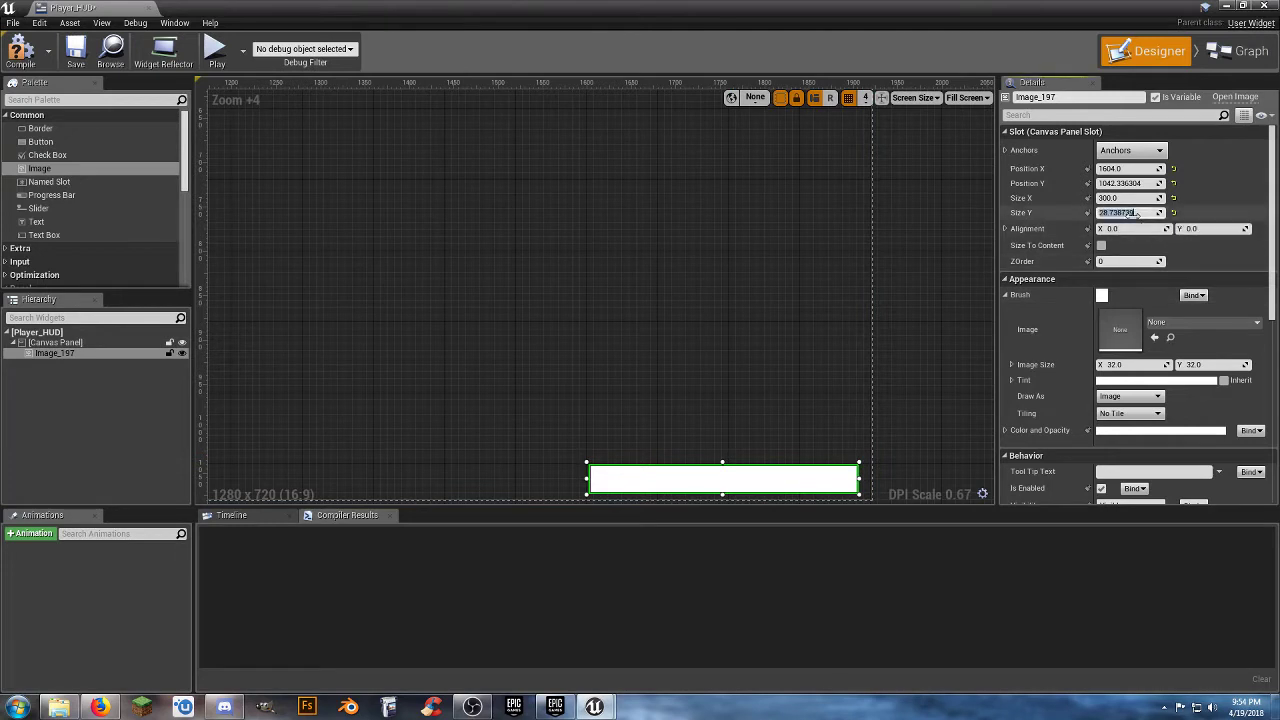
type("30")
key("Tab")
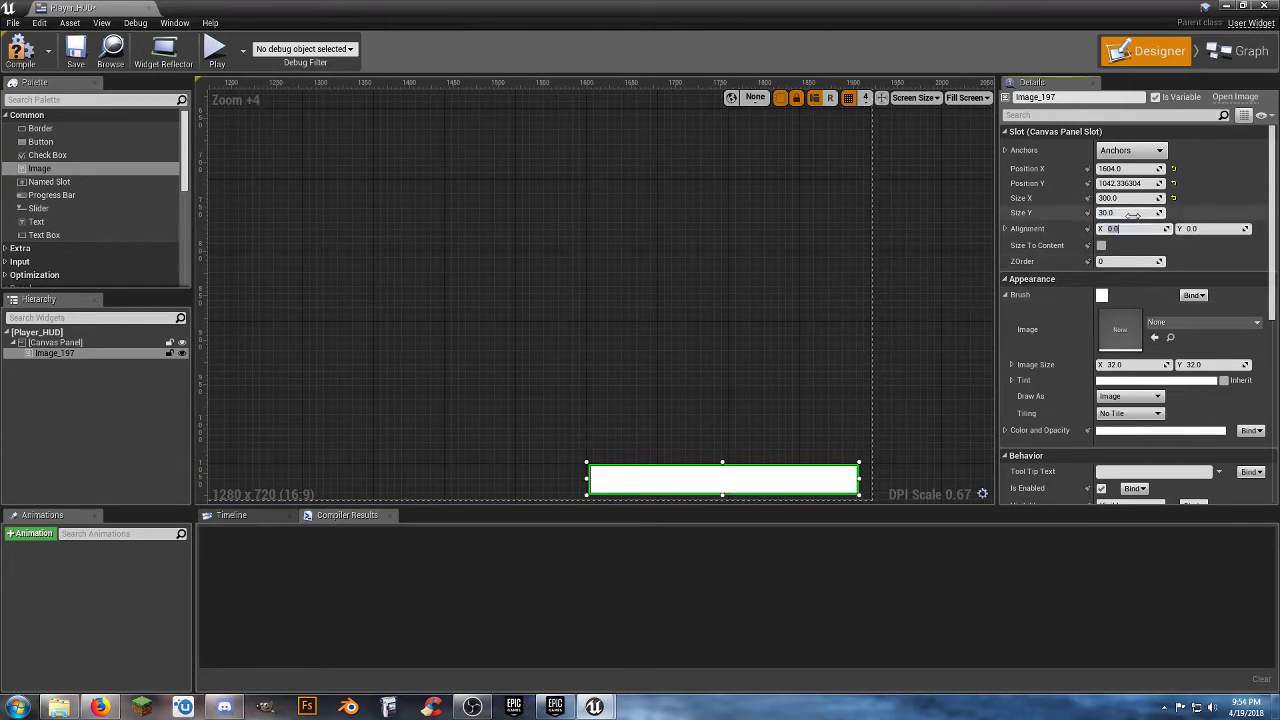
Anchor the image to the canvas's lower-right corner and set its position to X -320, Y -50.
left_click(1145, 152)
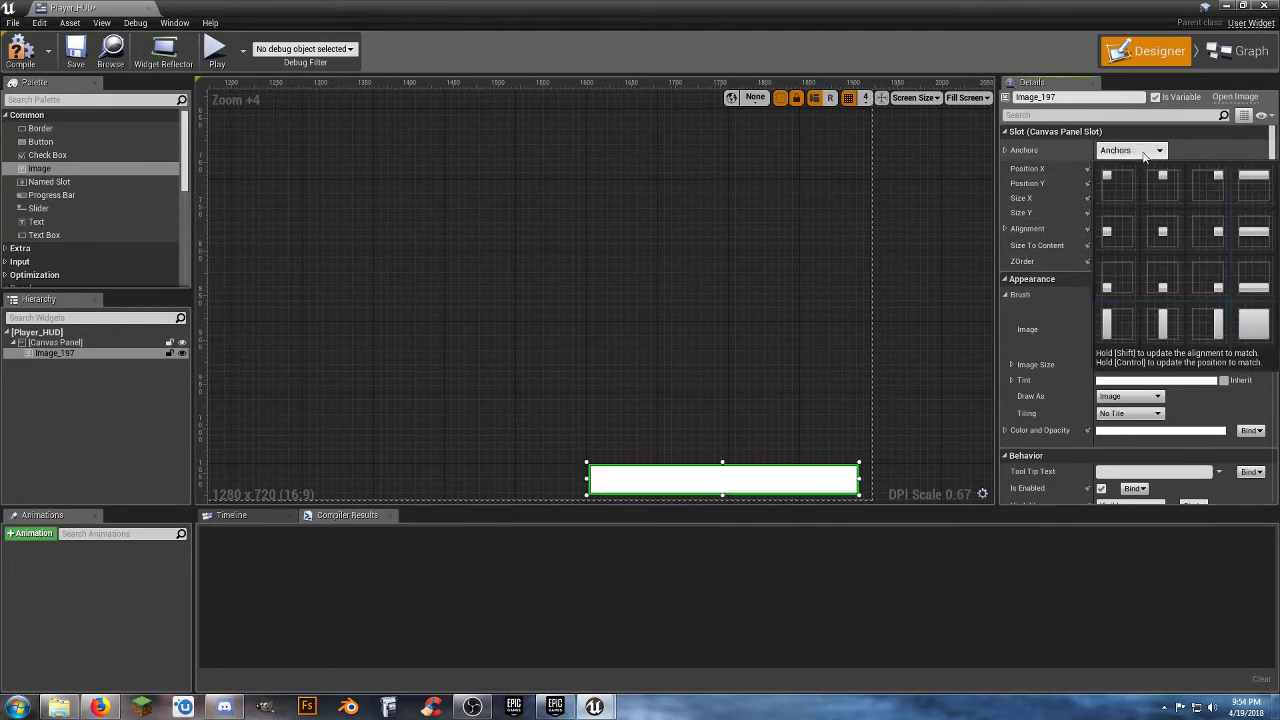
left_click(1201, 272)
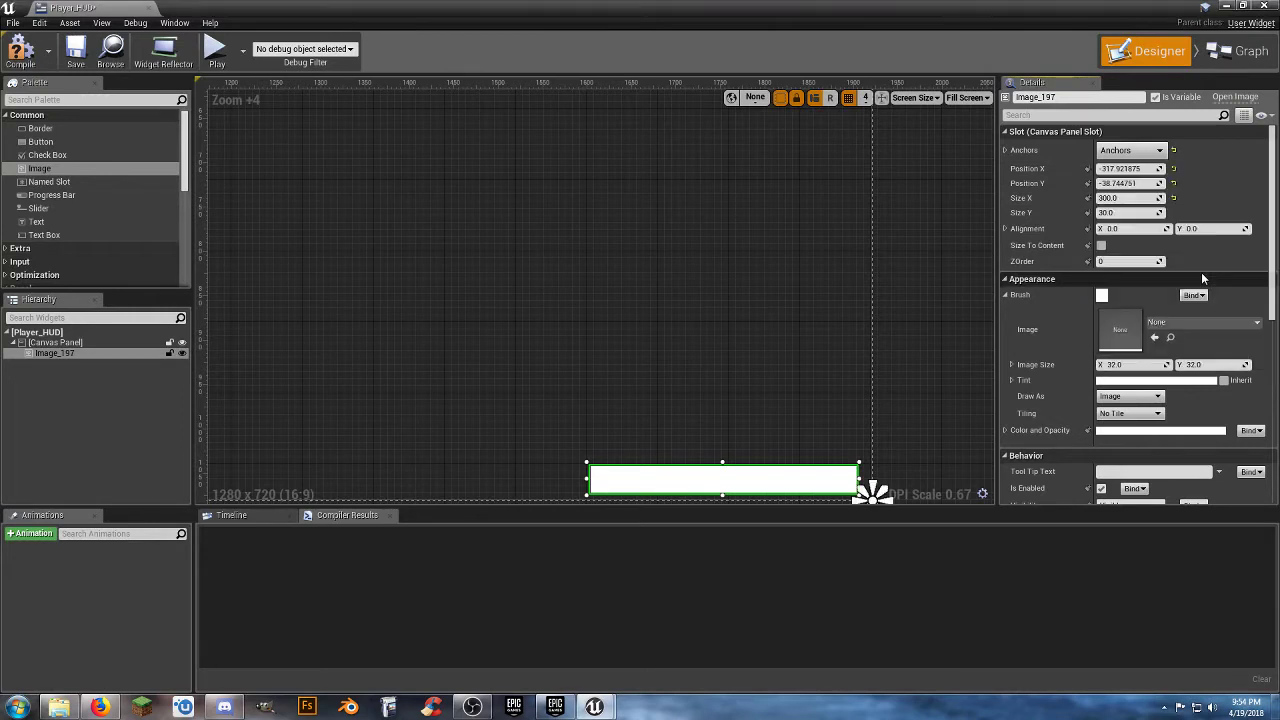
left_click(1145, 169)
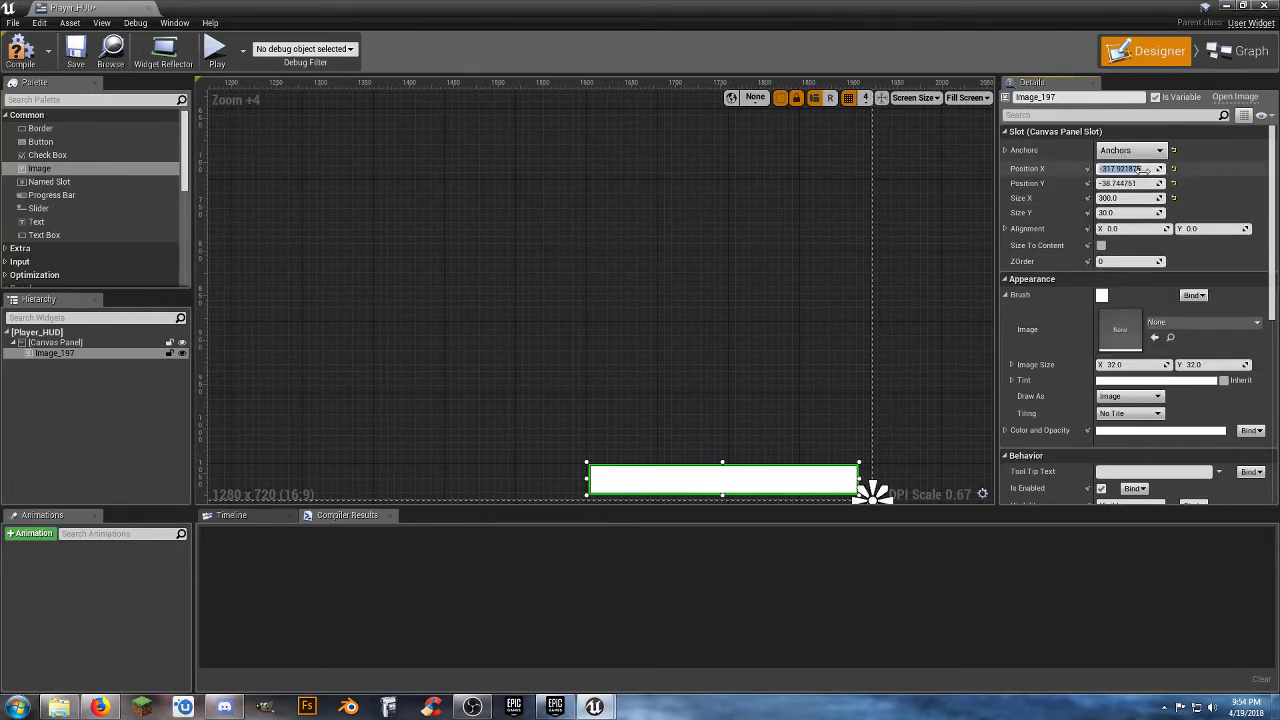
key("BackSpace")
type("0")
key("Tab")
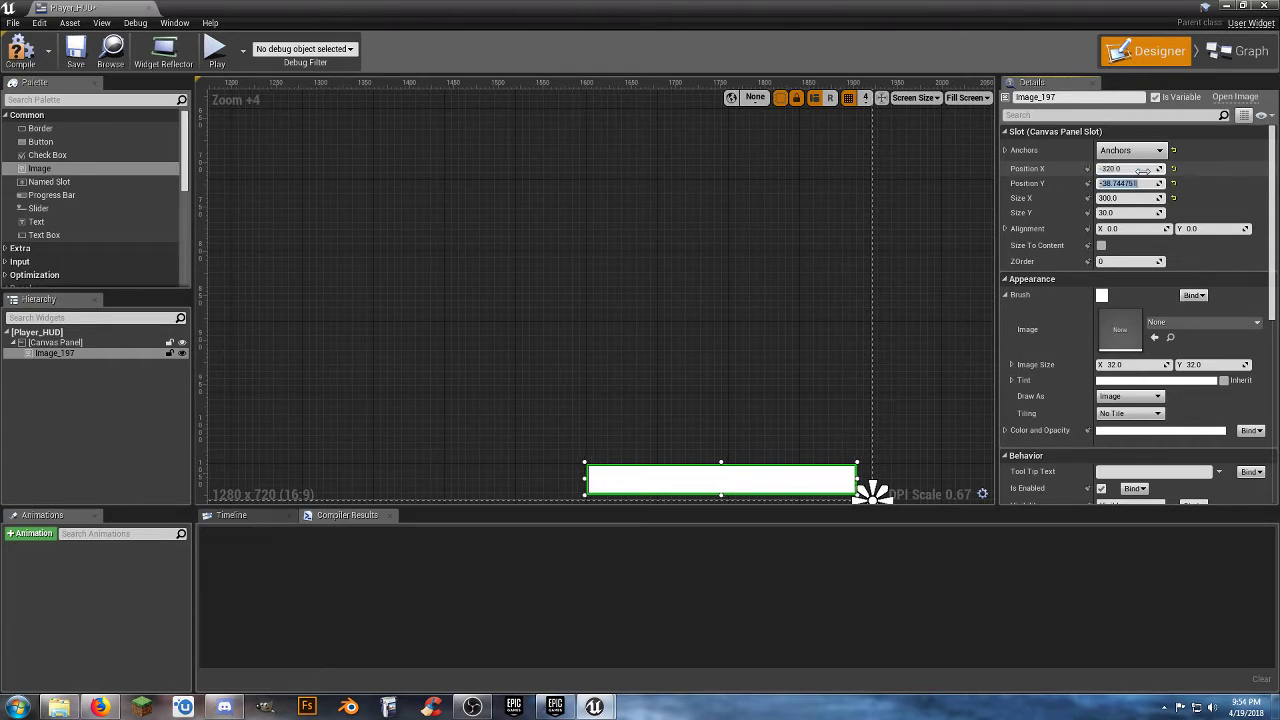
type("-50")
key("Tab")
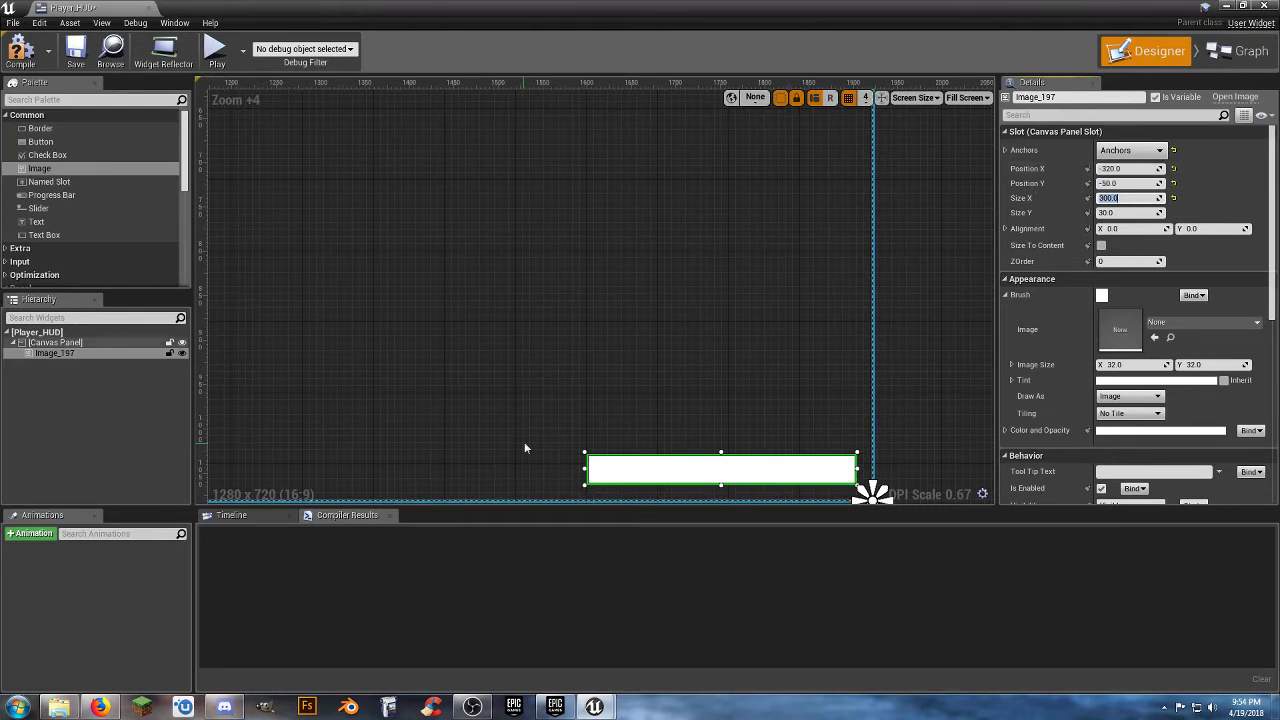
right_click_drag(743, 438, 695, 373)
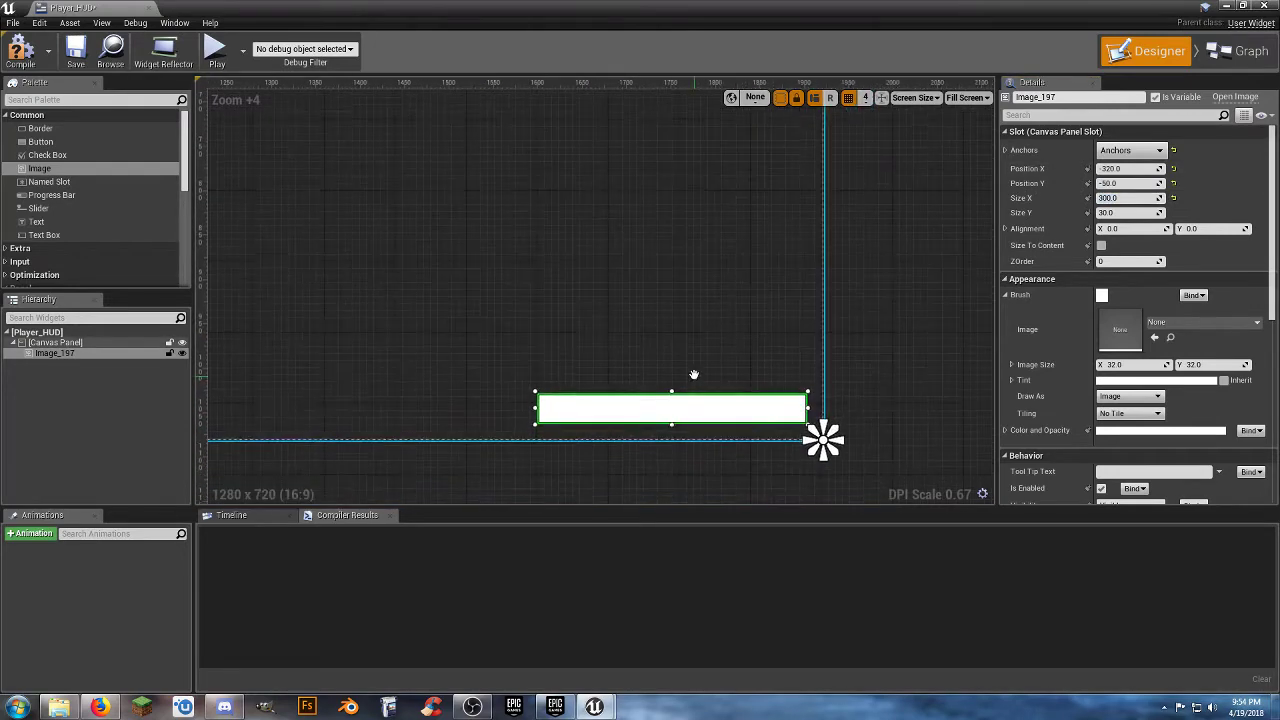
left_click(865, 407)
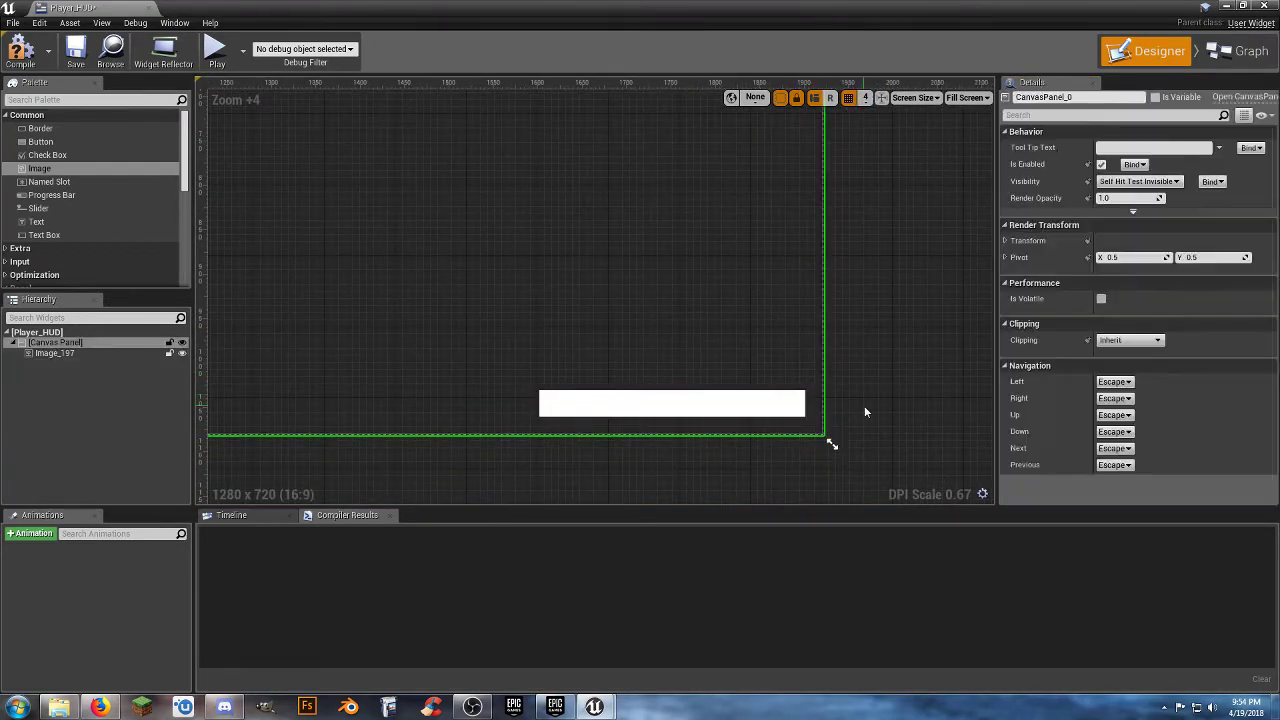
Set the image's brush tint to black with an alpha of 0.5.
left_click(620, 413)
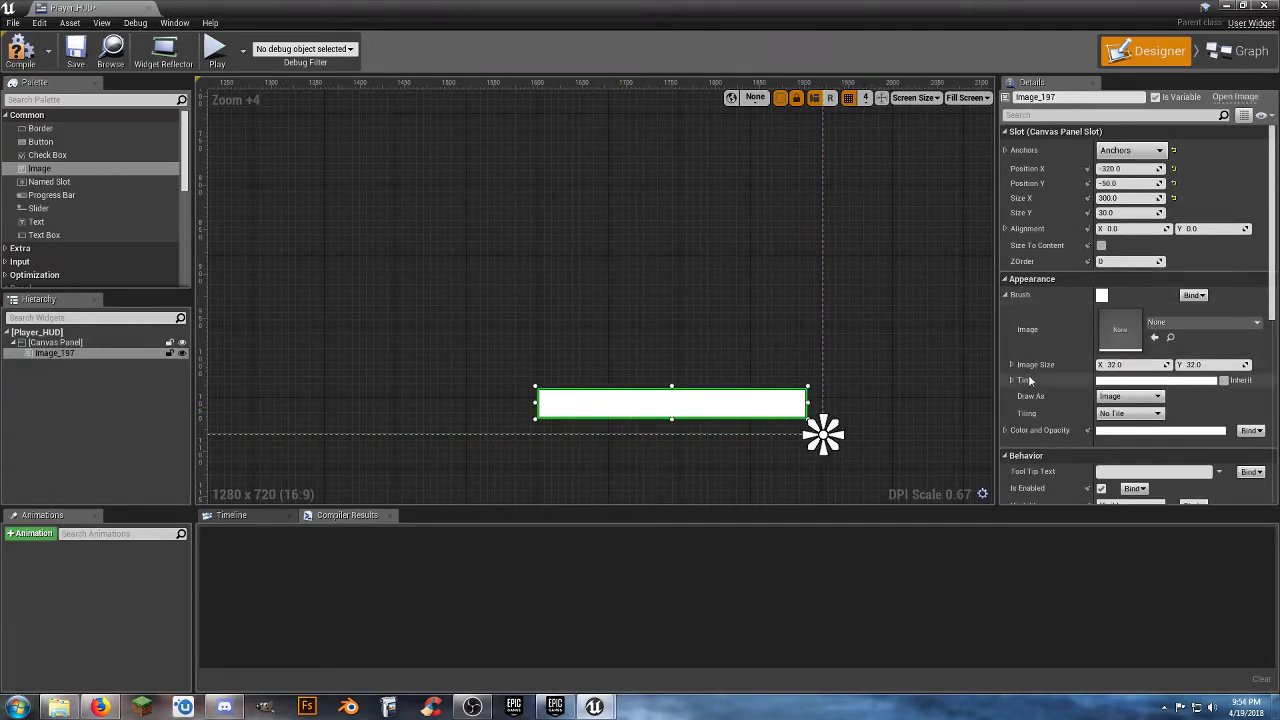
left_click(1115, 382)
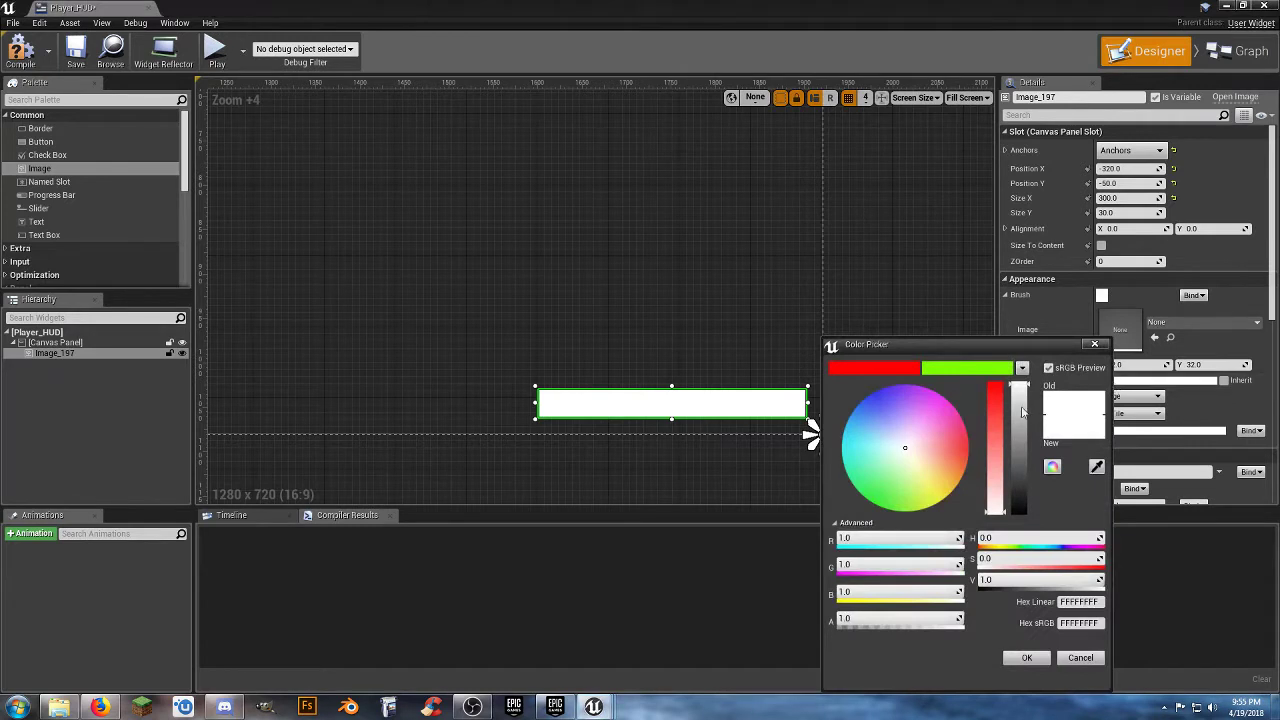
left_click_drag(1028, 470, 1022, 523)
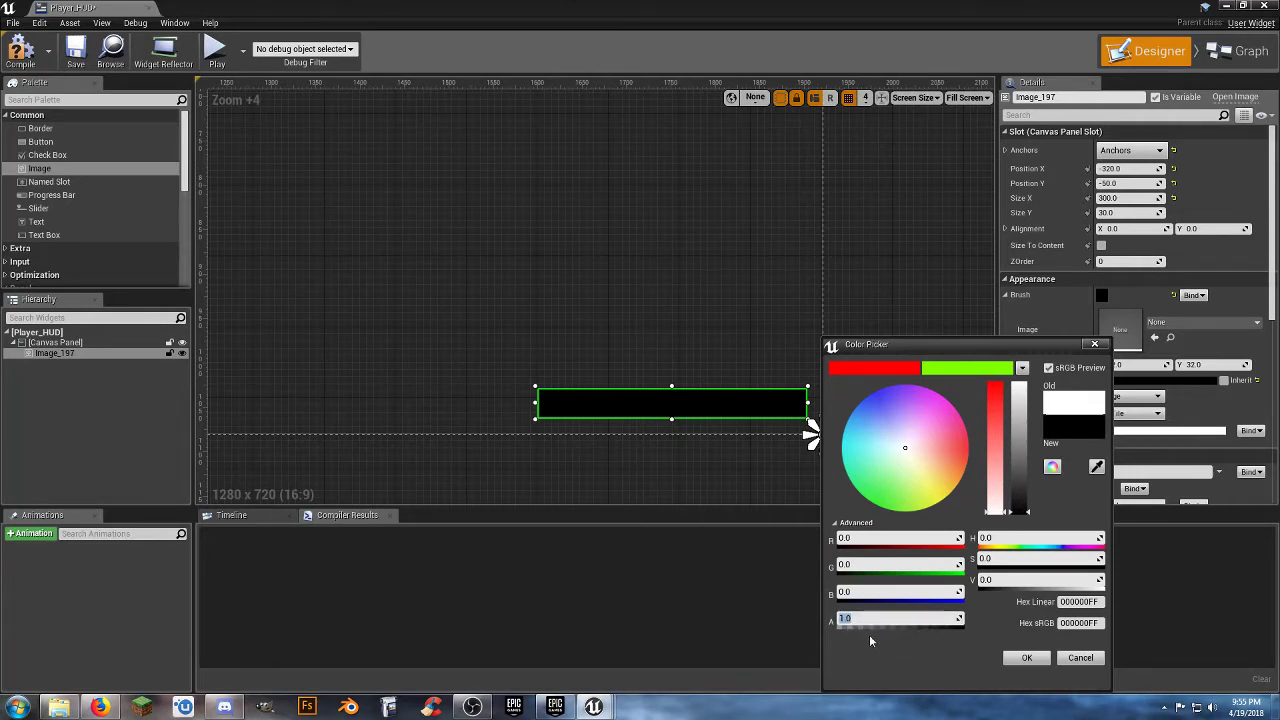
type("0")
key("Return")
key("BackSpace")
type("5")
key("Return")
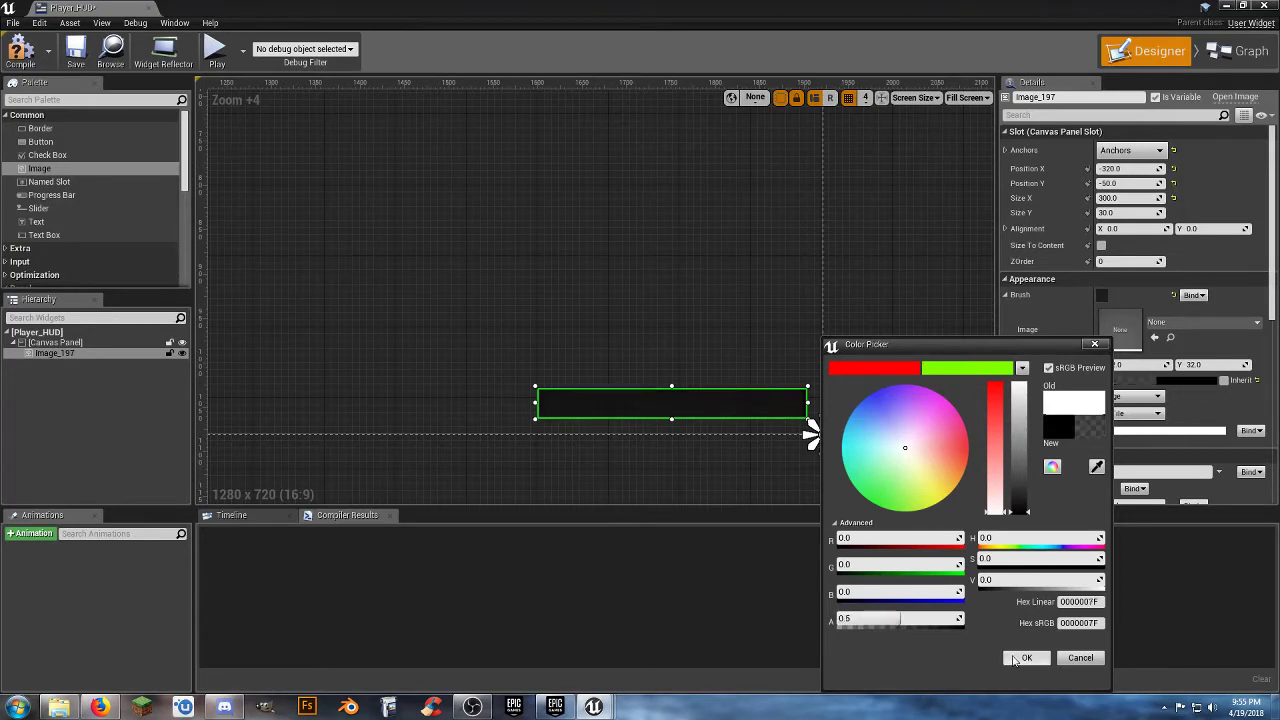
left_click(1022, 657)
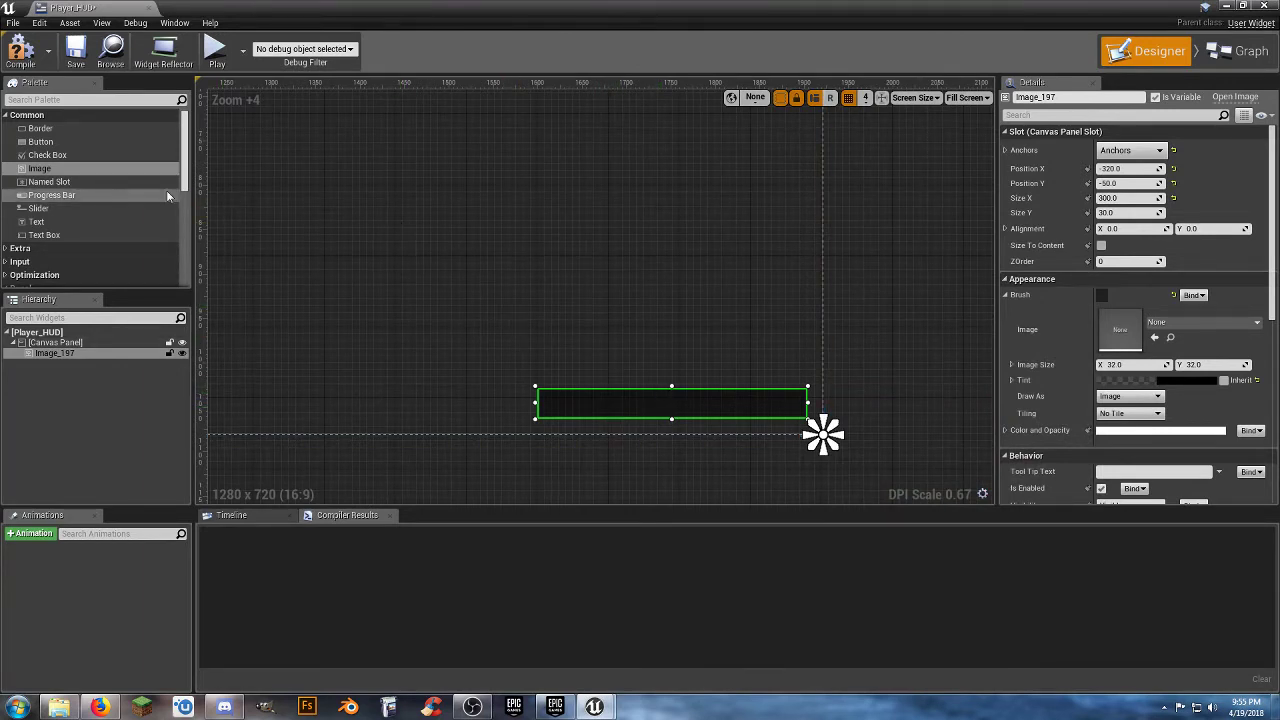
Place a Progress Bar widget above the dark image at about X 1596, Y 960, and size it to 240 by 30.
left_click(65, 196)
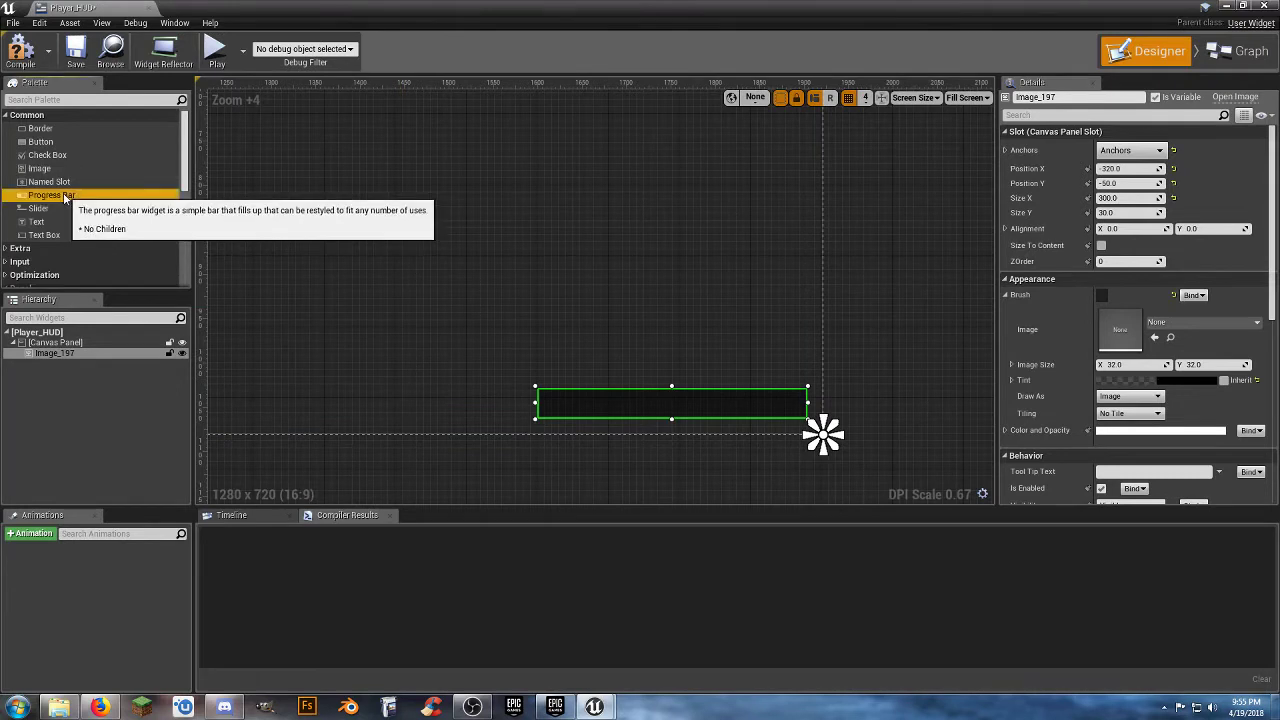
left_click_drag(65, 197, 545, 334)
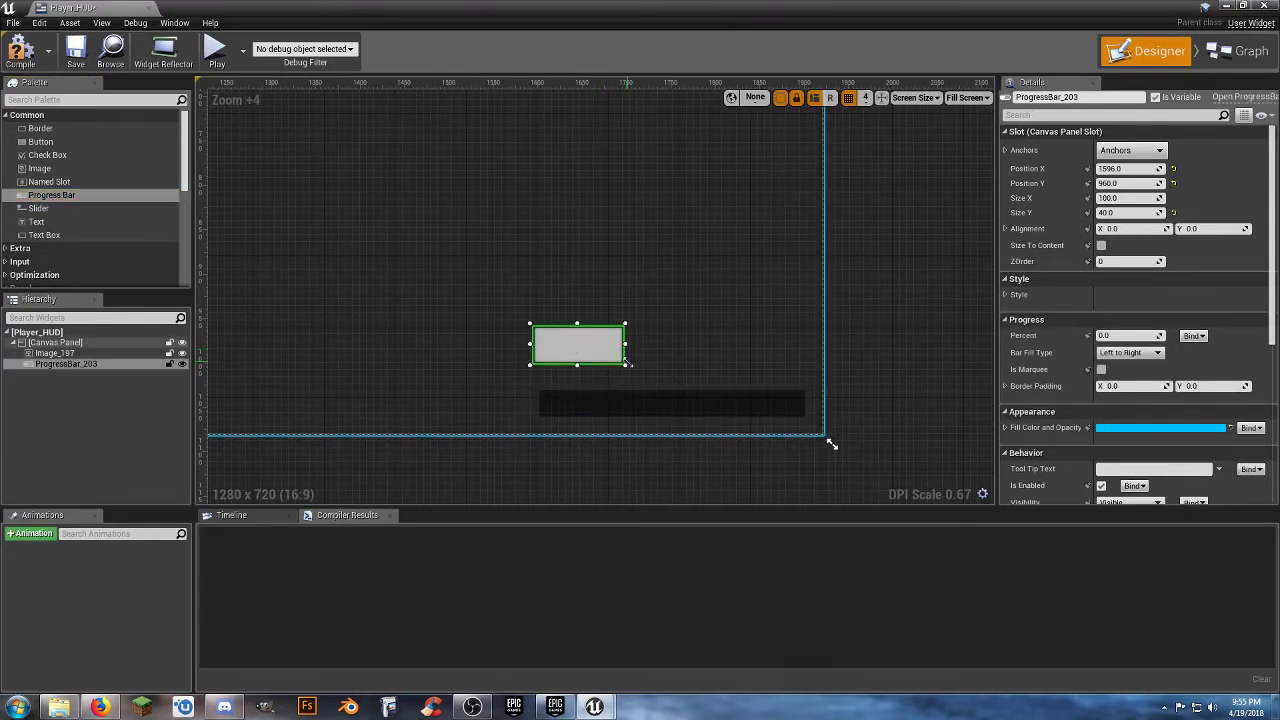
left_click(1124, 198)
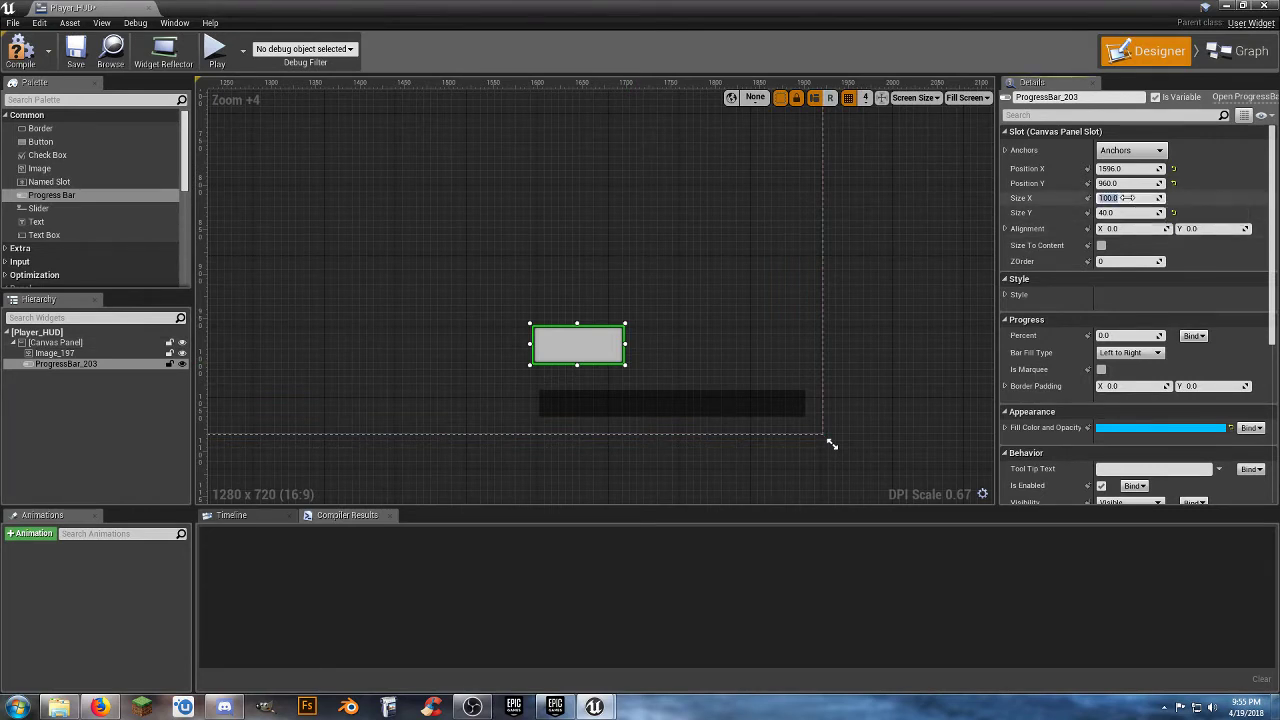
type("240")
key("Tab")
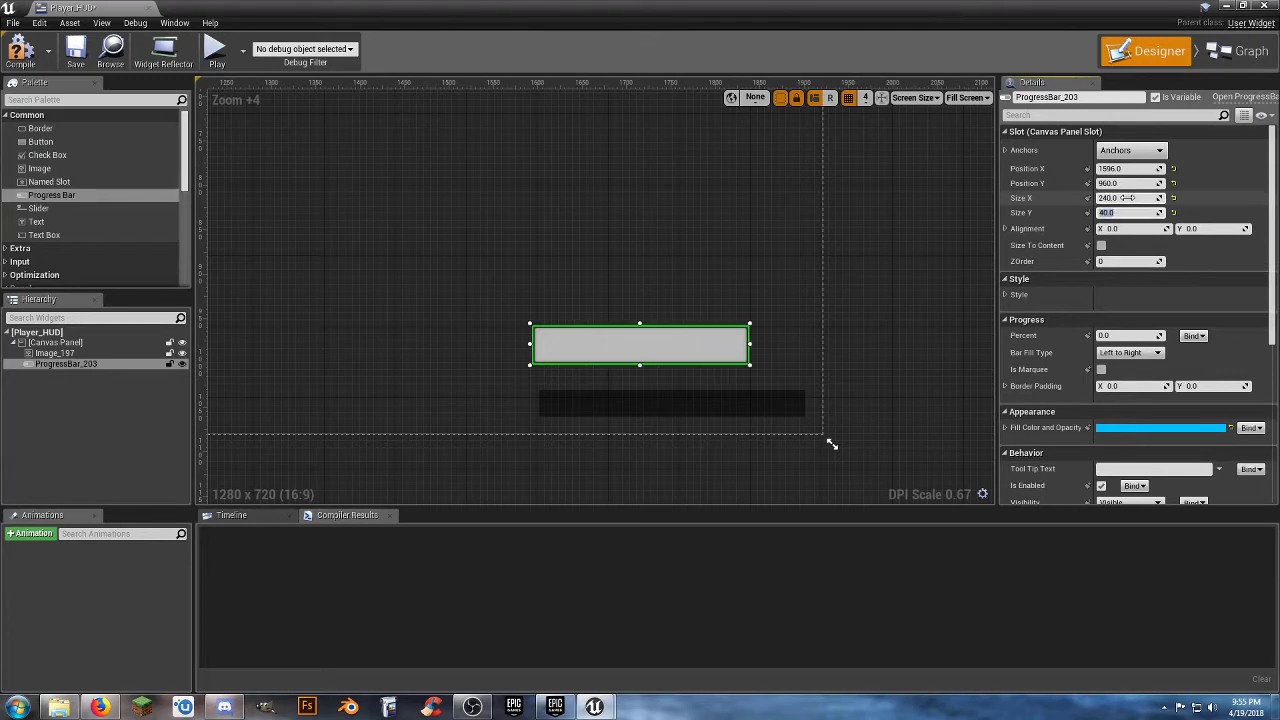
type("30")
key("Tab")
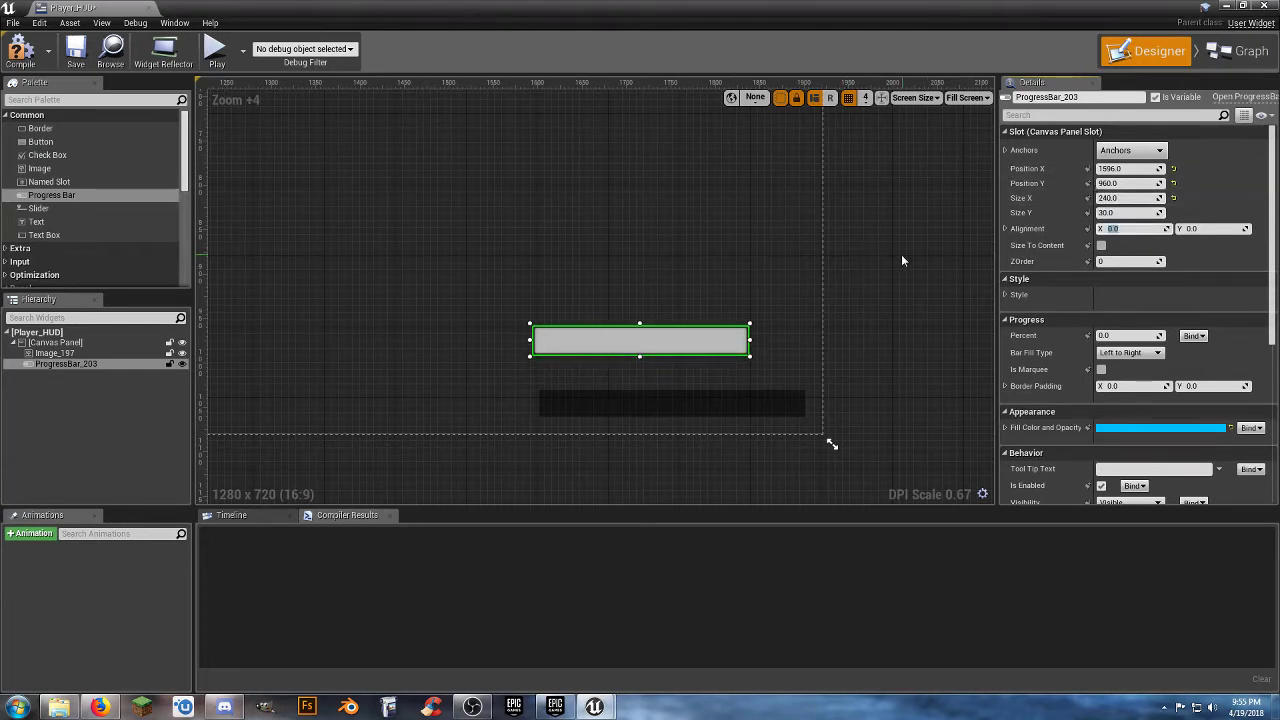
Set the progress bar's height to 20.
left_click(737, 402)
left_click(725, 336)
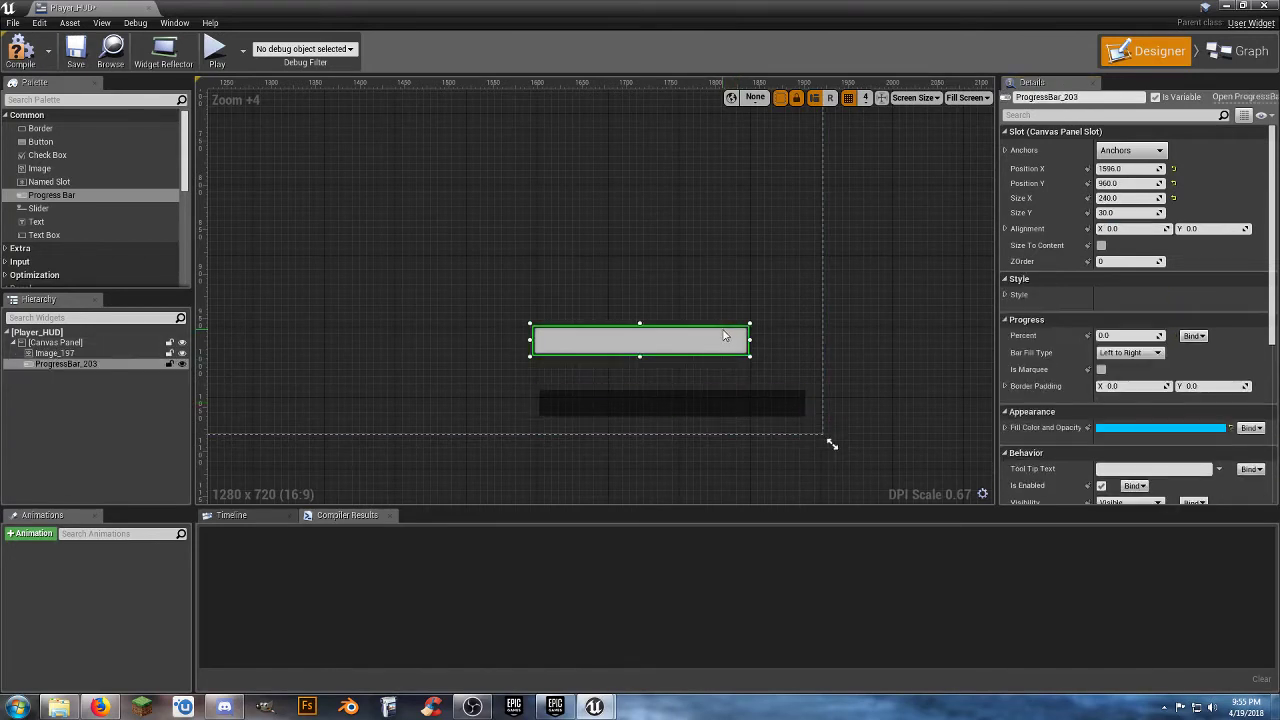
left_click(1130, 213)
type("20")
key("Return")
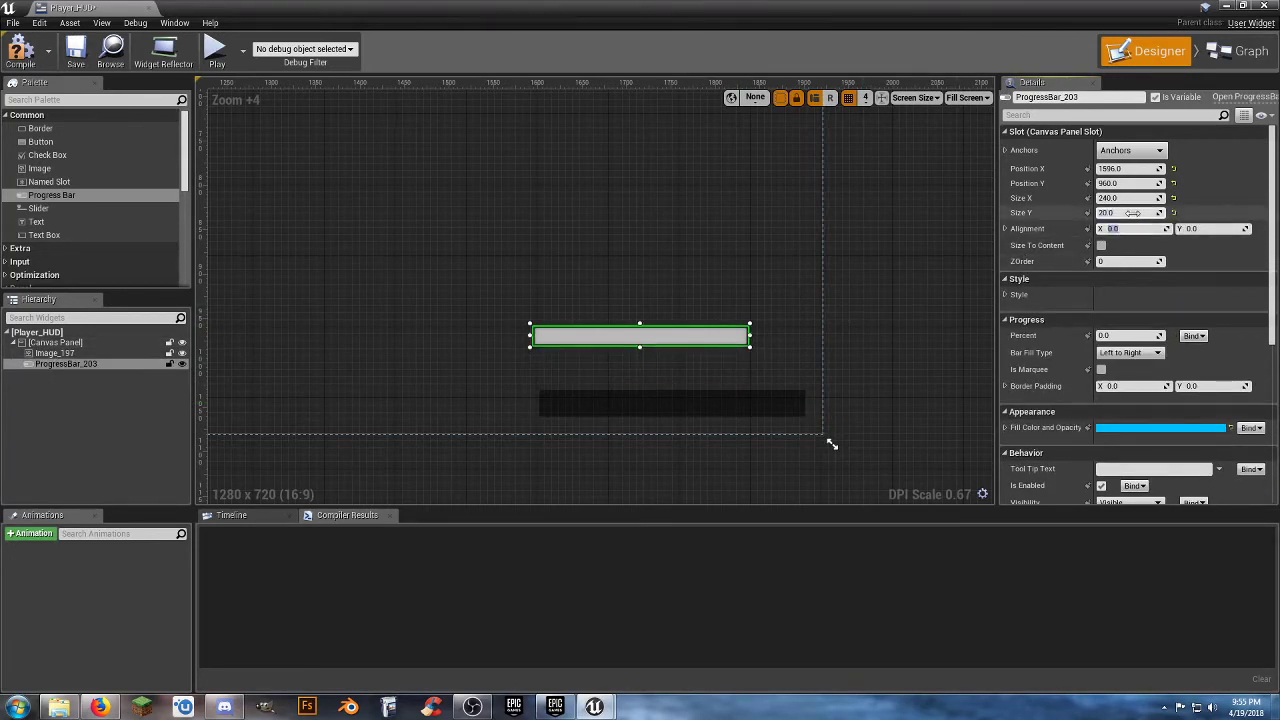
Move the progress bar onto the dark image, extend it toward the image's left edge, and set its width to 280.
left_click_drag(707, 342, 740, 412)
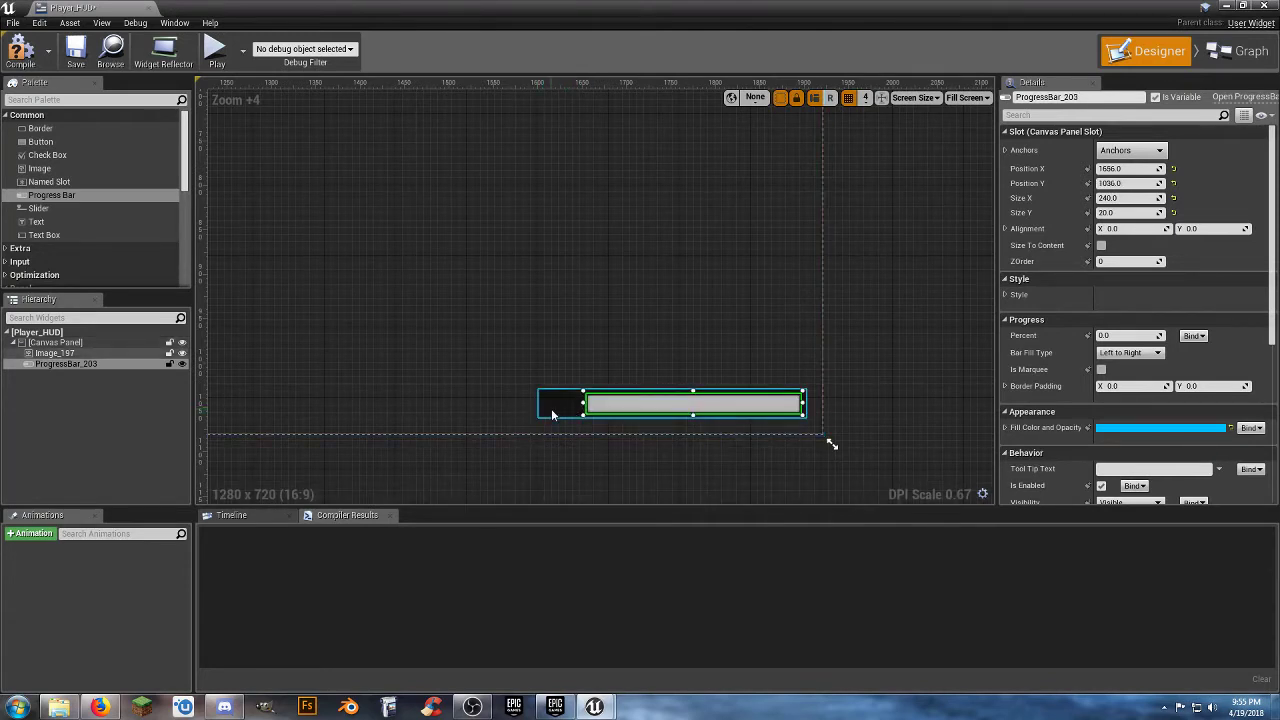
left_click_drag(583, 404, 541, 404)
left_click(1143, 198)
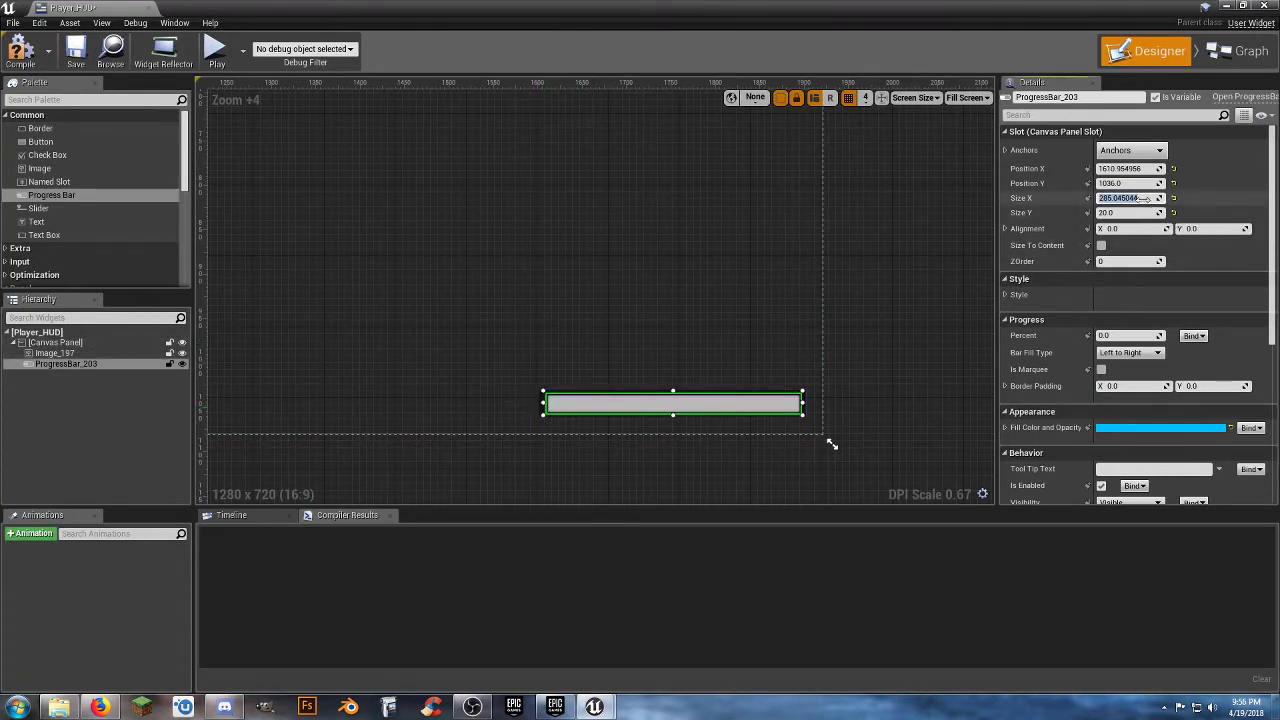
type("280")
key("Tab")
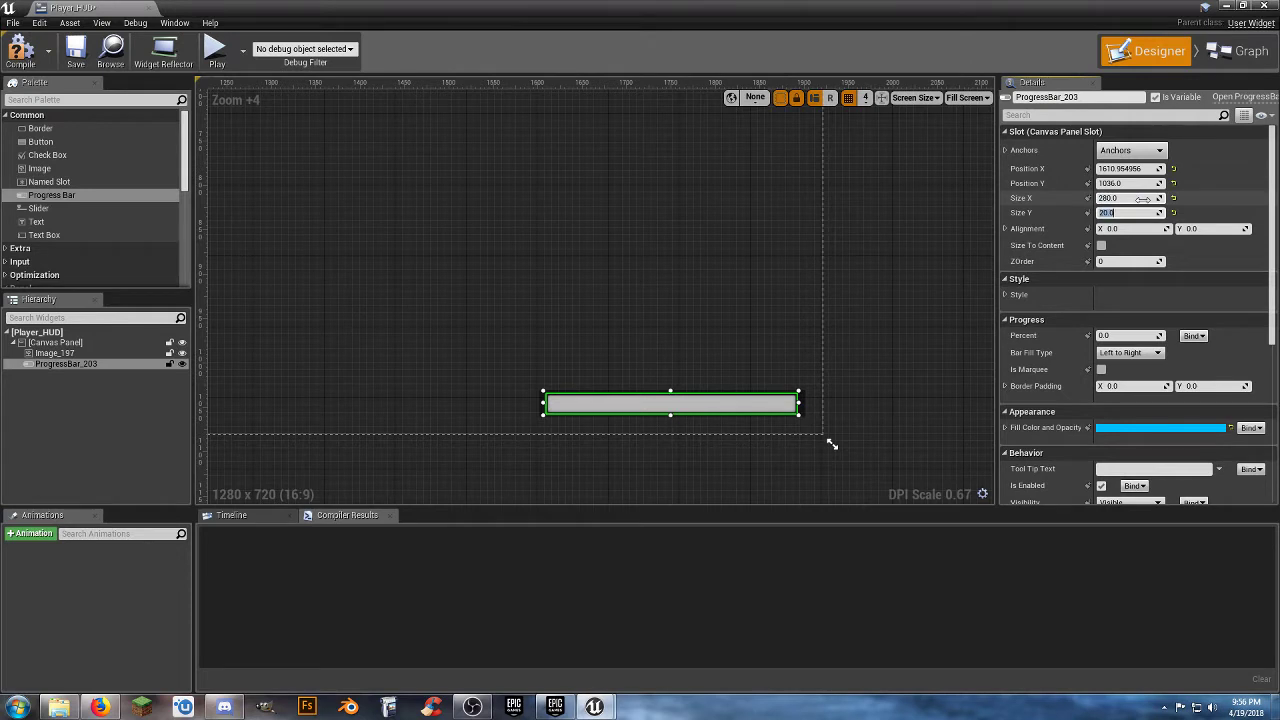
Set the progress bar's width to 290 and nudge it with grid snapping off until it is centred over the dark image.
left_click(890, 343)
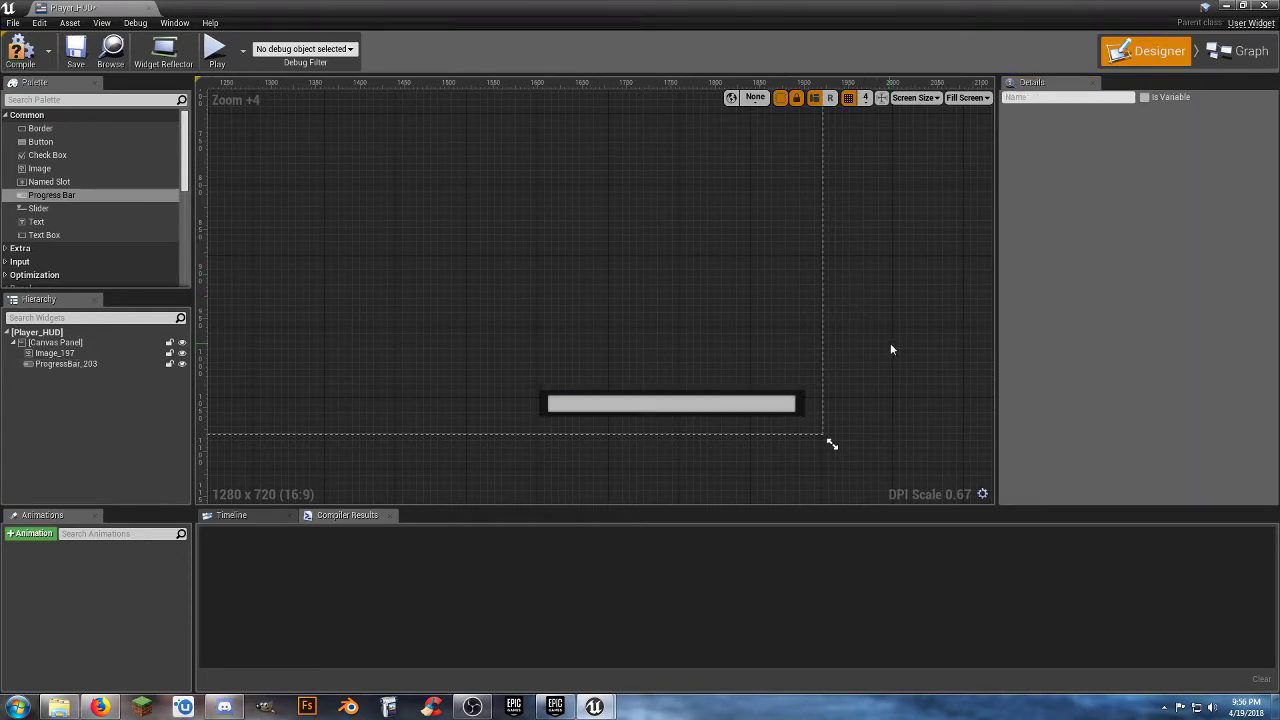
left_click(785, 410)
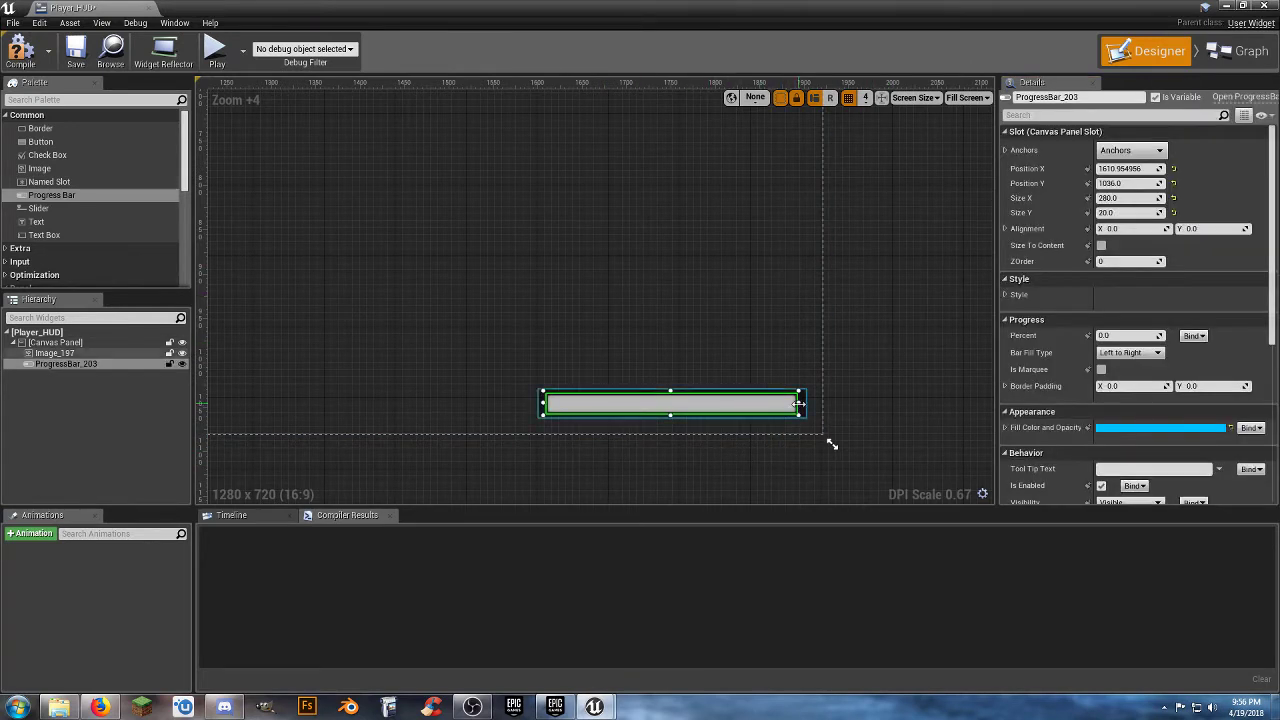
left_click(1140, 199)
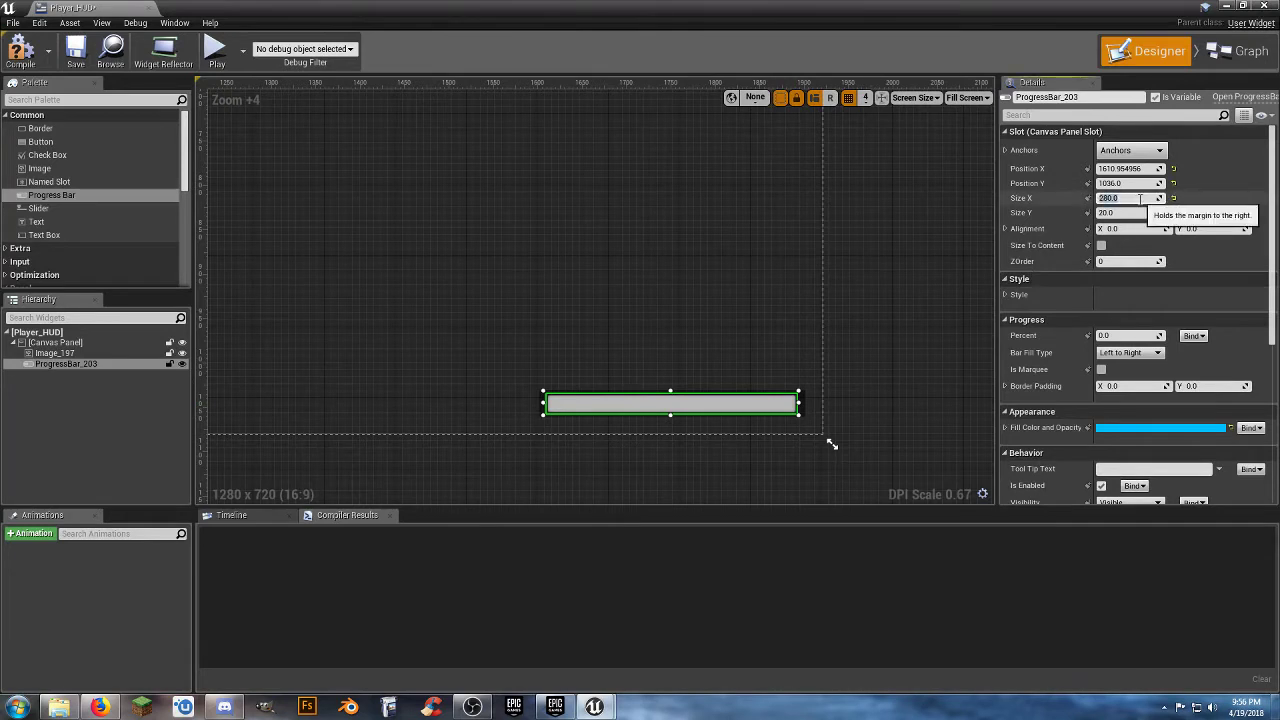
type("296")
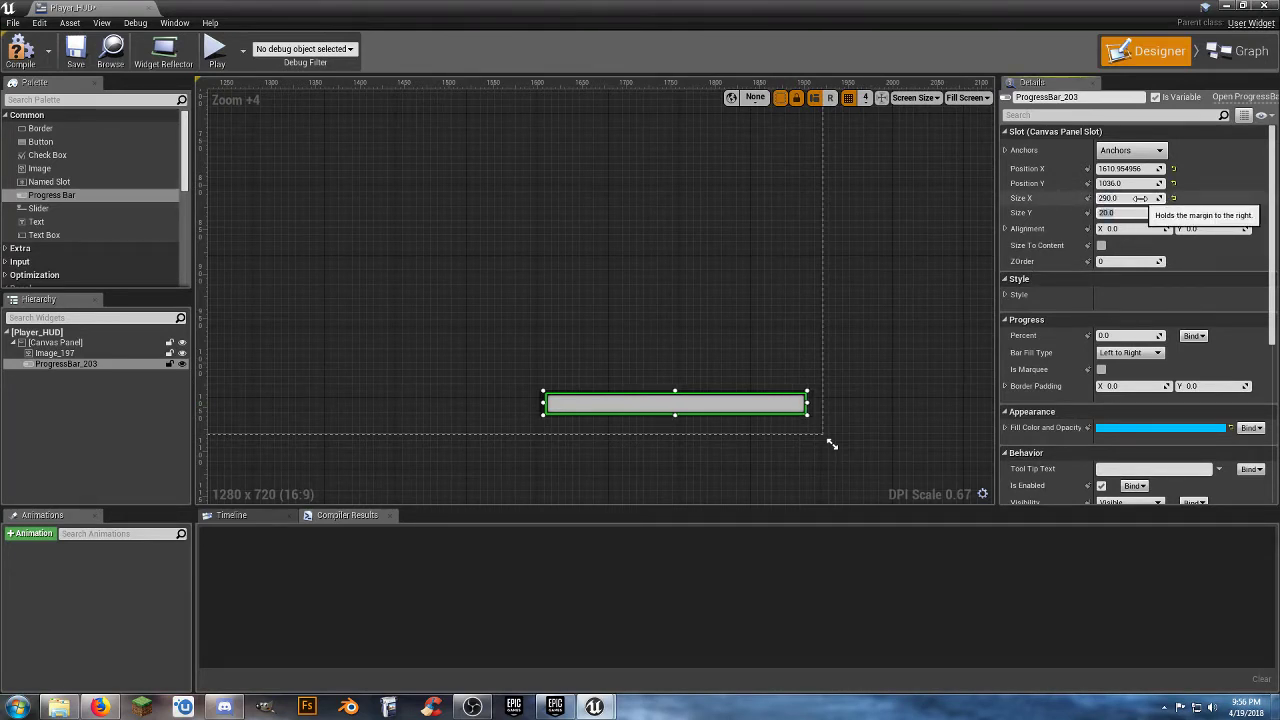
left_click(874, 337)
left_click_drag(751, 406, 747, 410)
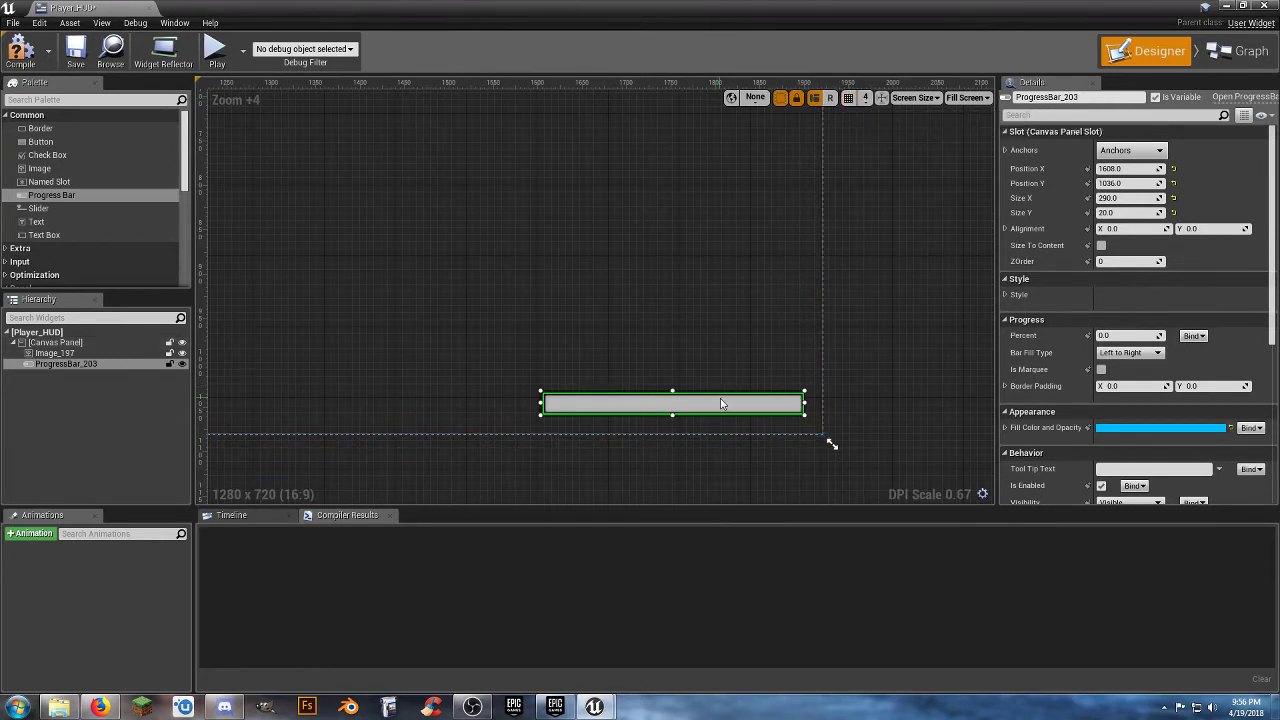
left_click_drag(720, 404, 720, 404)
Anchor the progress bar to the canvas's lower-right corner.
left_click(1123, 145)
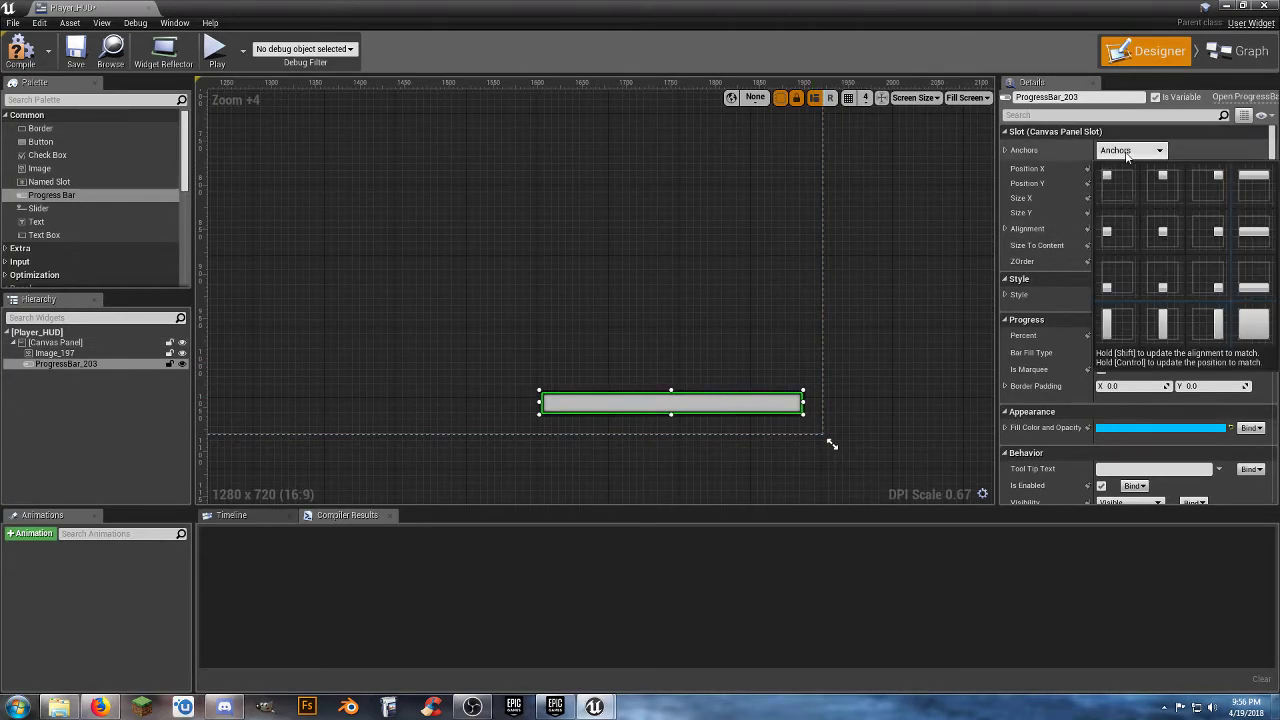
left_click(1197, 278)
left_click(899, 430)
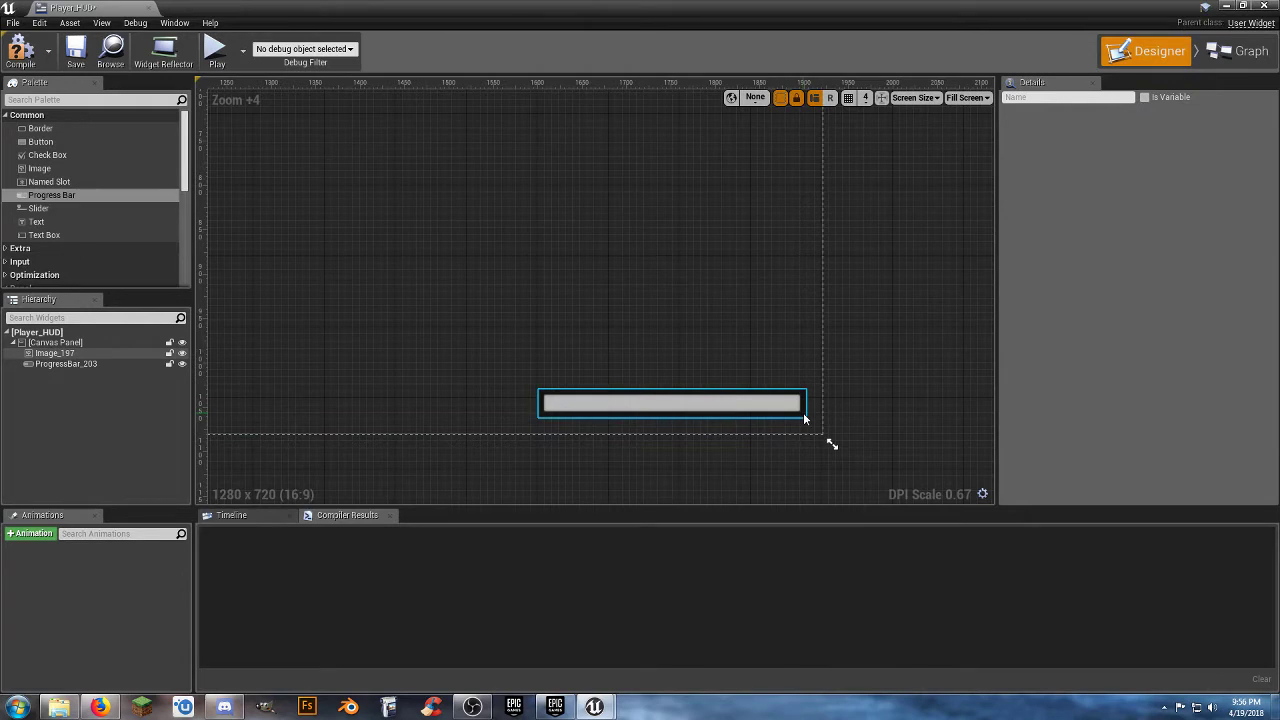
Set the progress bar's percent to about 0.66 and its fill colour to pure red (FF0000FF).
left_click(763, 404)
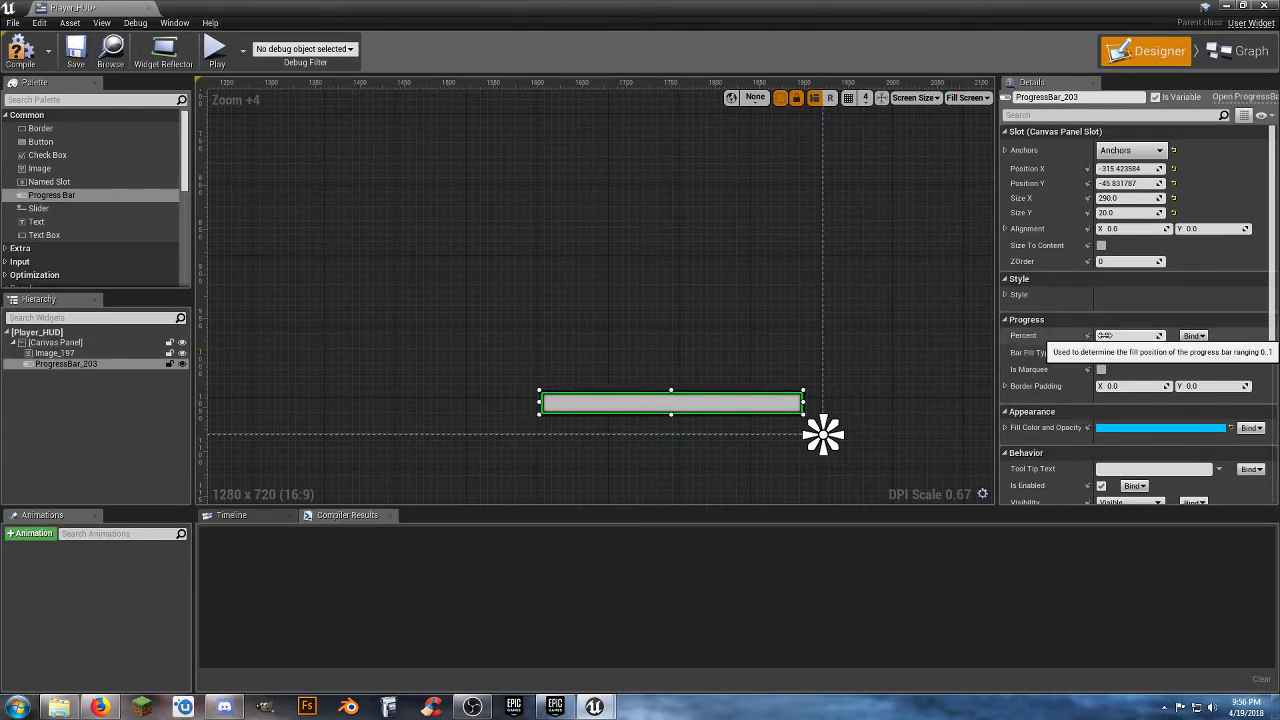
left_click_drag(1106, 335, 1172, 335)
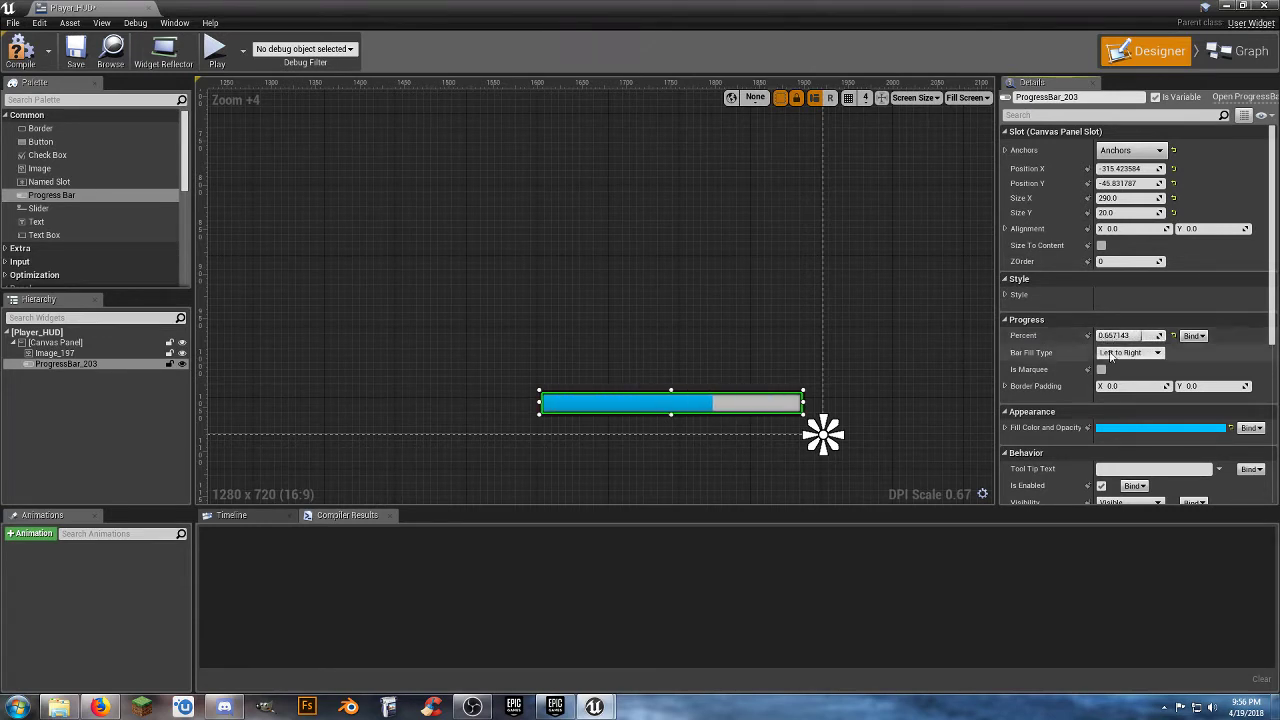
left_click(1134, 428)
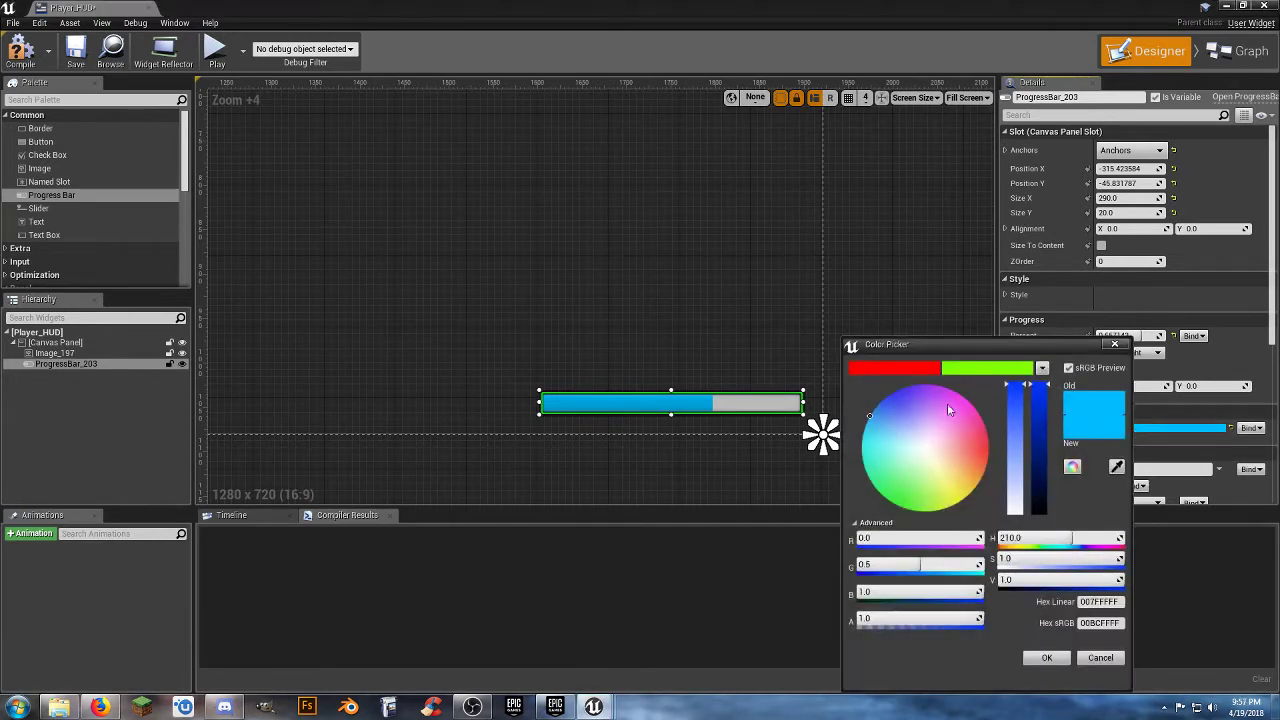
left_click(912, 372)
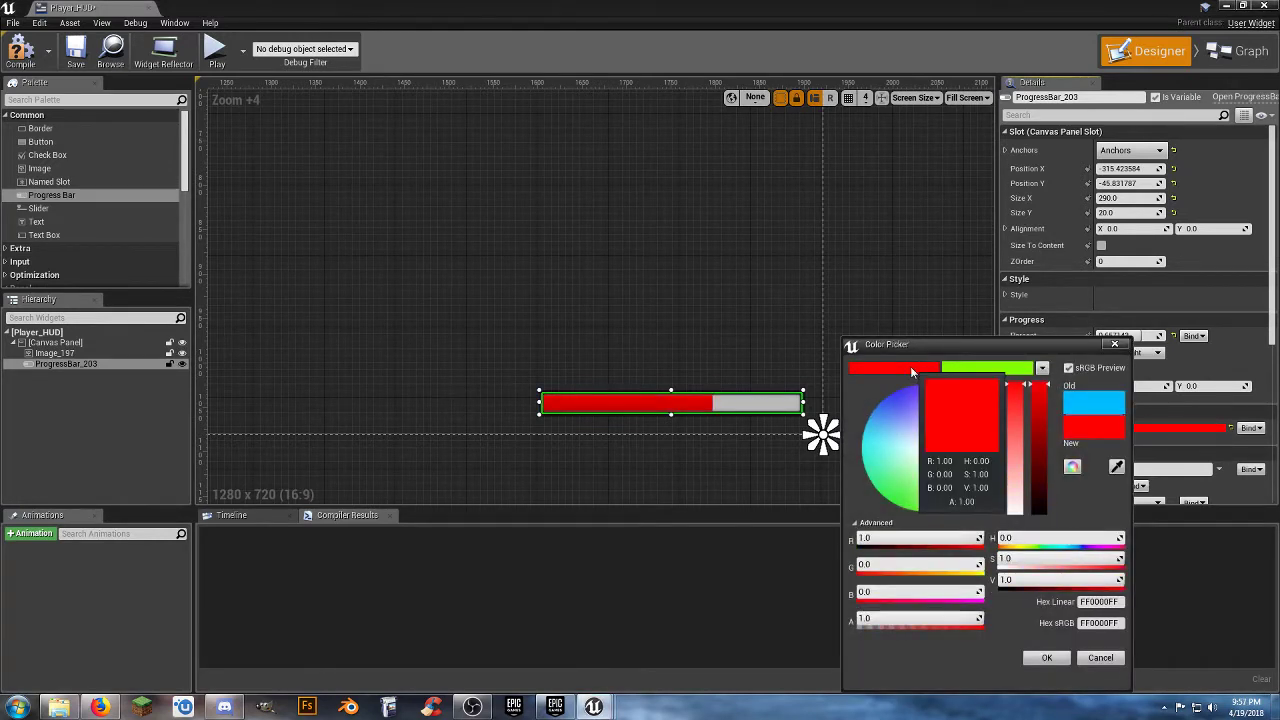
left_click(1044, 658)
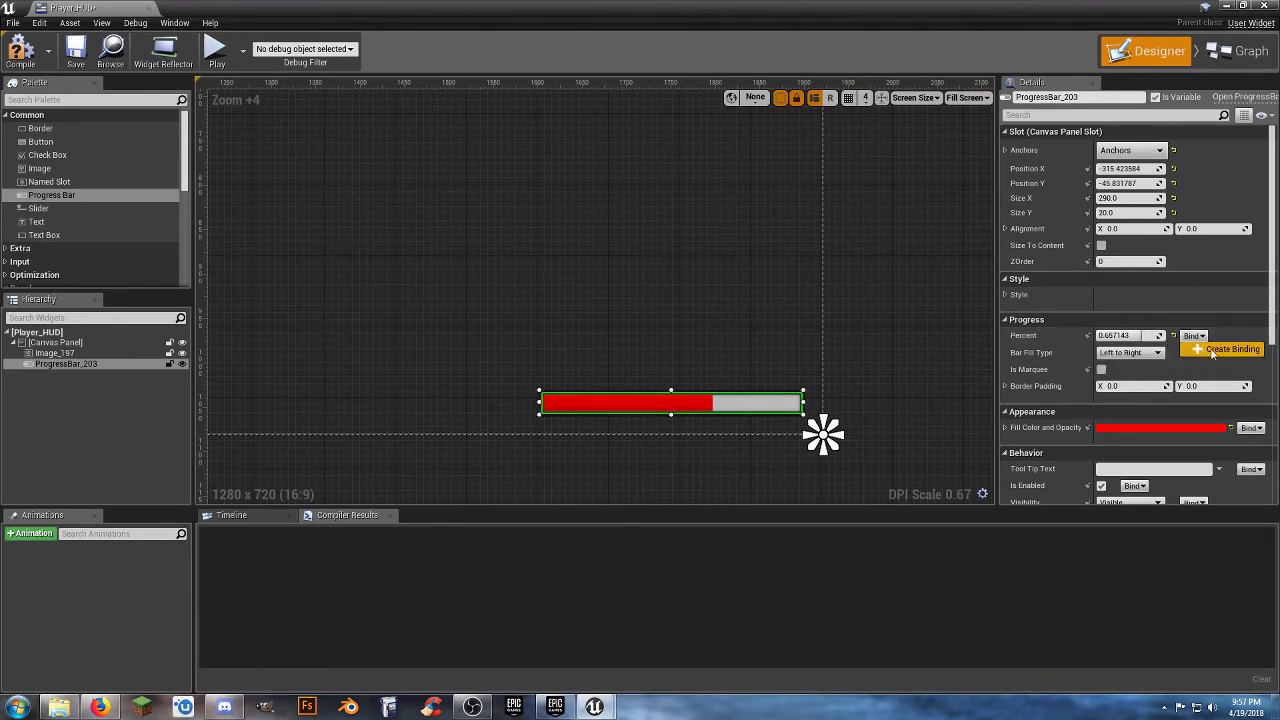
Create a binding for the progress bar's Percent and rename the binding function to Health Bar Info.
left_click(1214, 349)
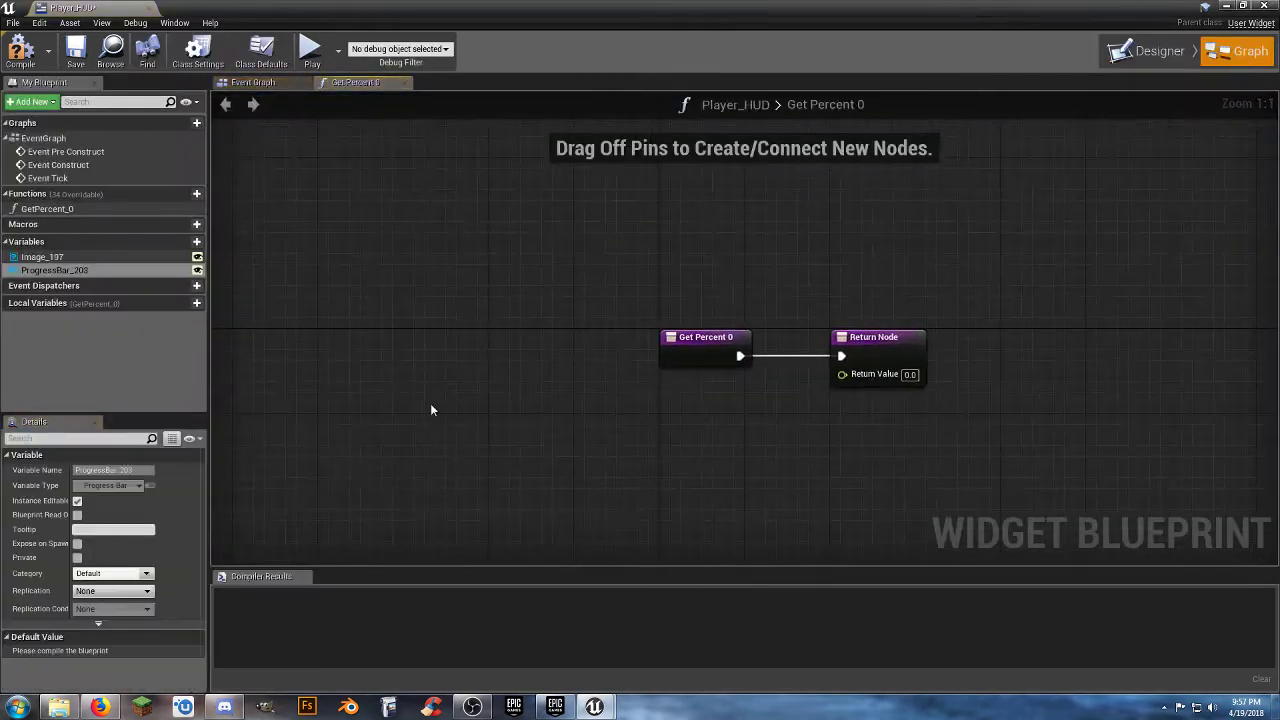
left_click(95, 273)
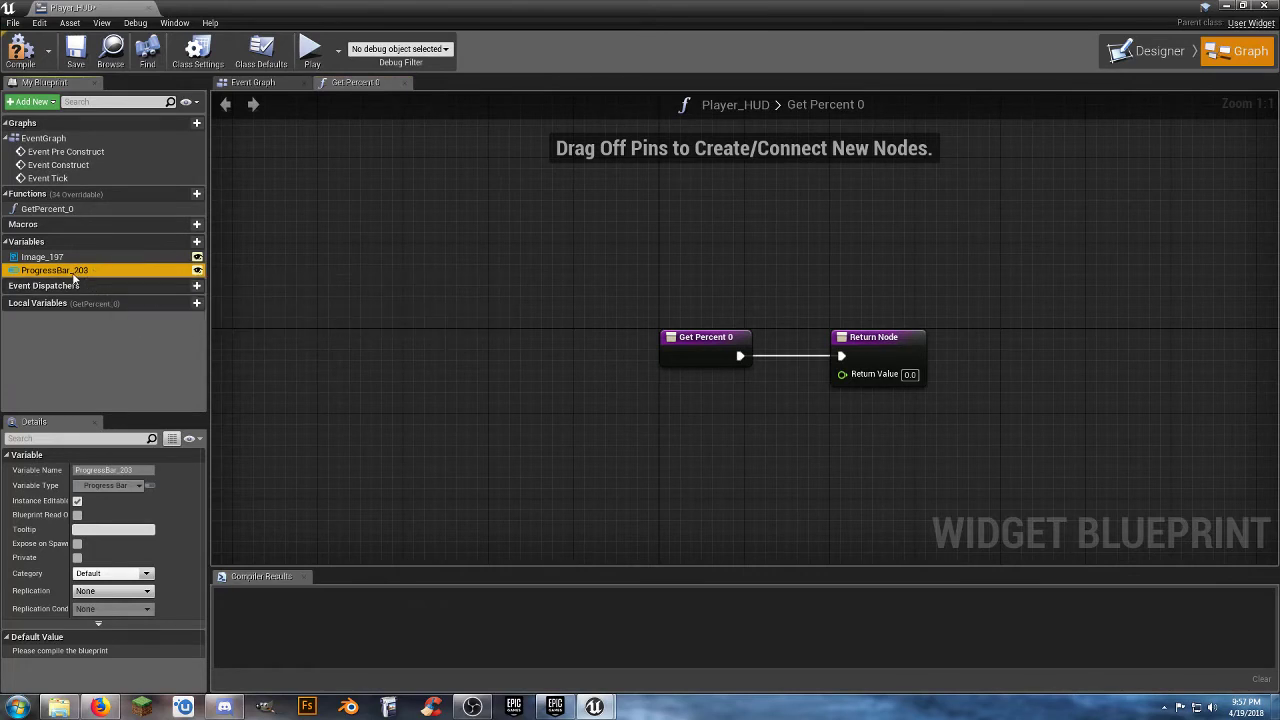
left_click(349, 207)
left_click(69, 210)
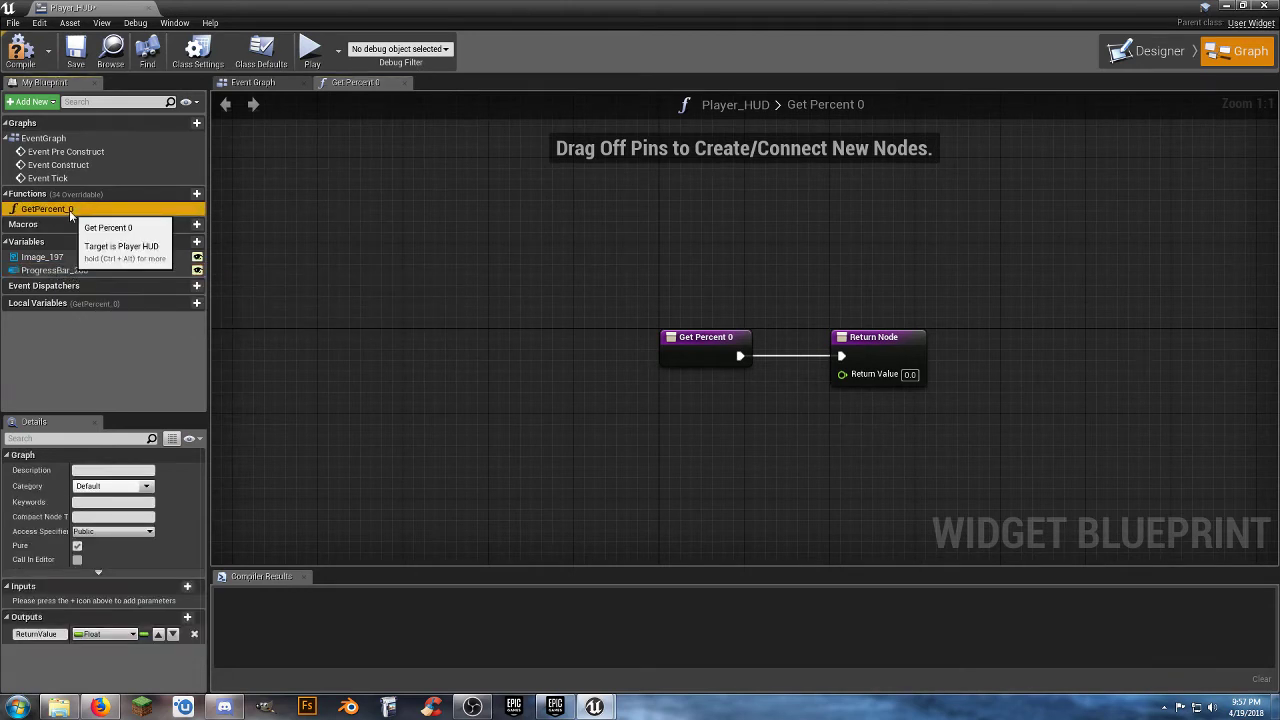
key("F2")
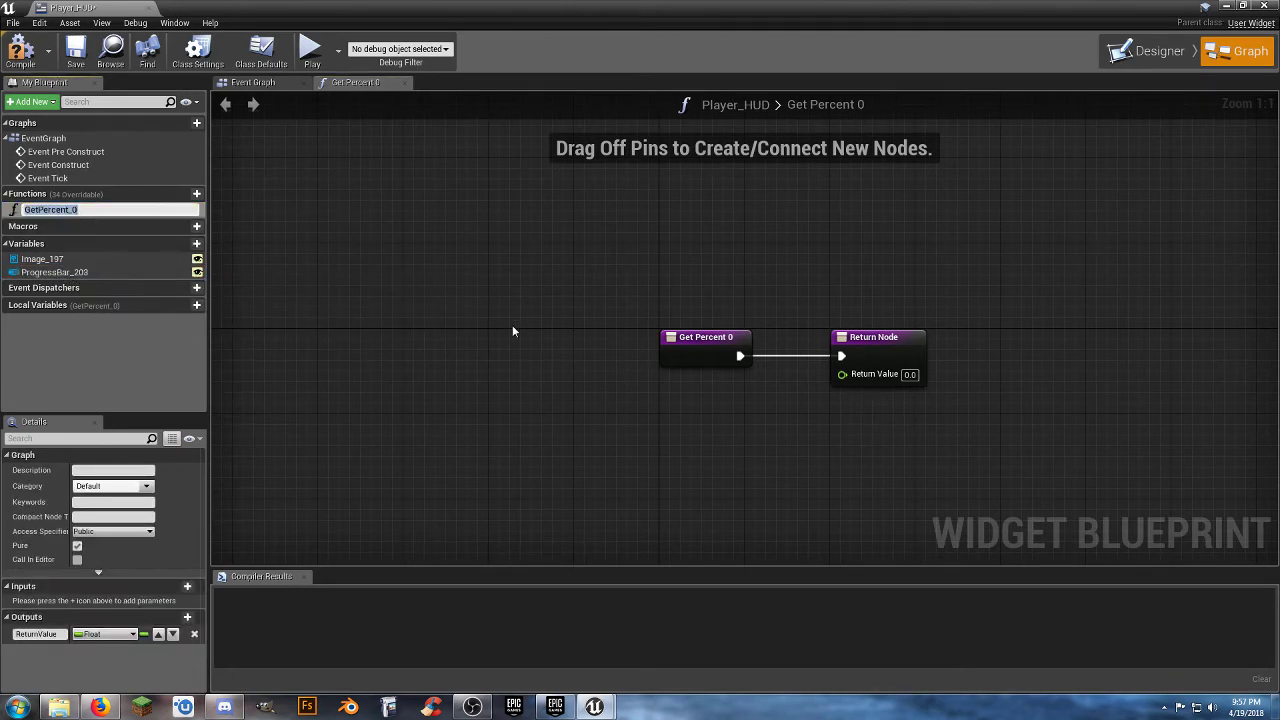
type("Health Bar Info")
key("Return")
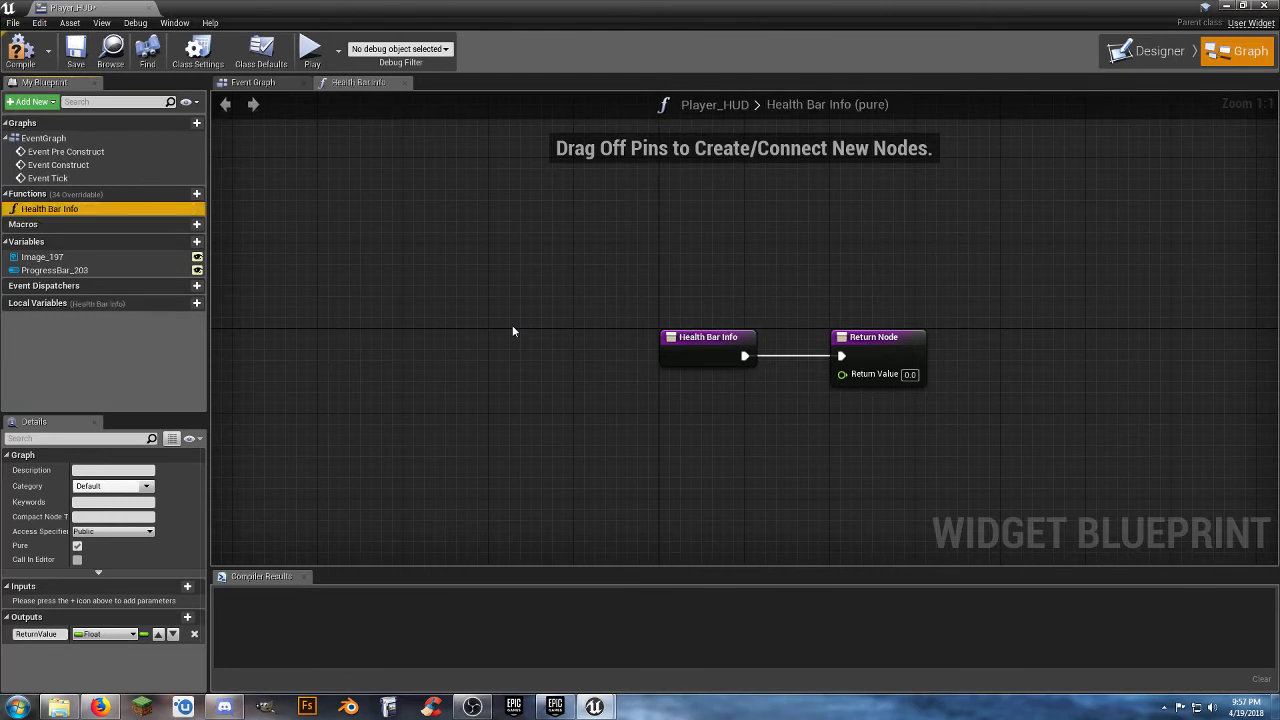
Spread the function's entry and return nodes apart and insert a Cast To ThirdPersonCharacter node between them.
mouse_move(728, 348)
left_mouse_down()
mouse_move(431, 333)
mouse_move(385, 337)
mouse_move(385, 348)
left_mouse_up()
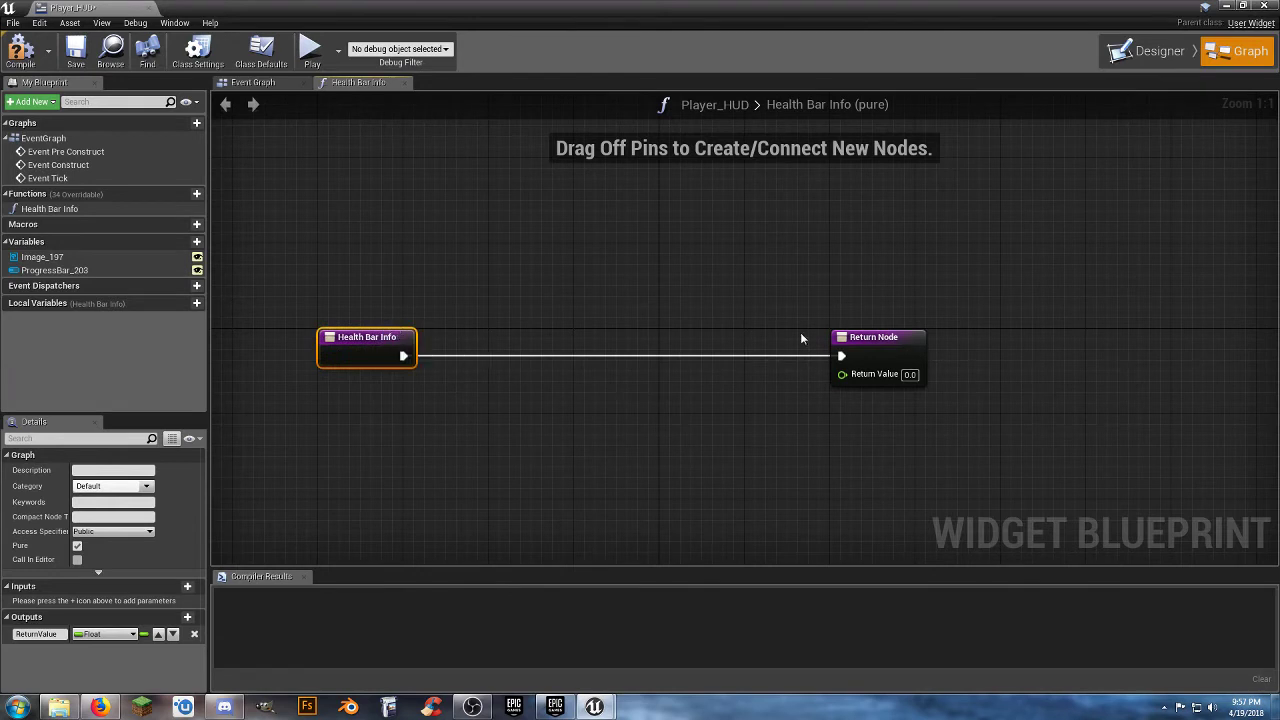
left_click_drag(858, 343, 1113, 343)
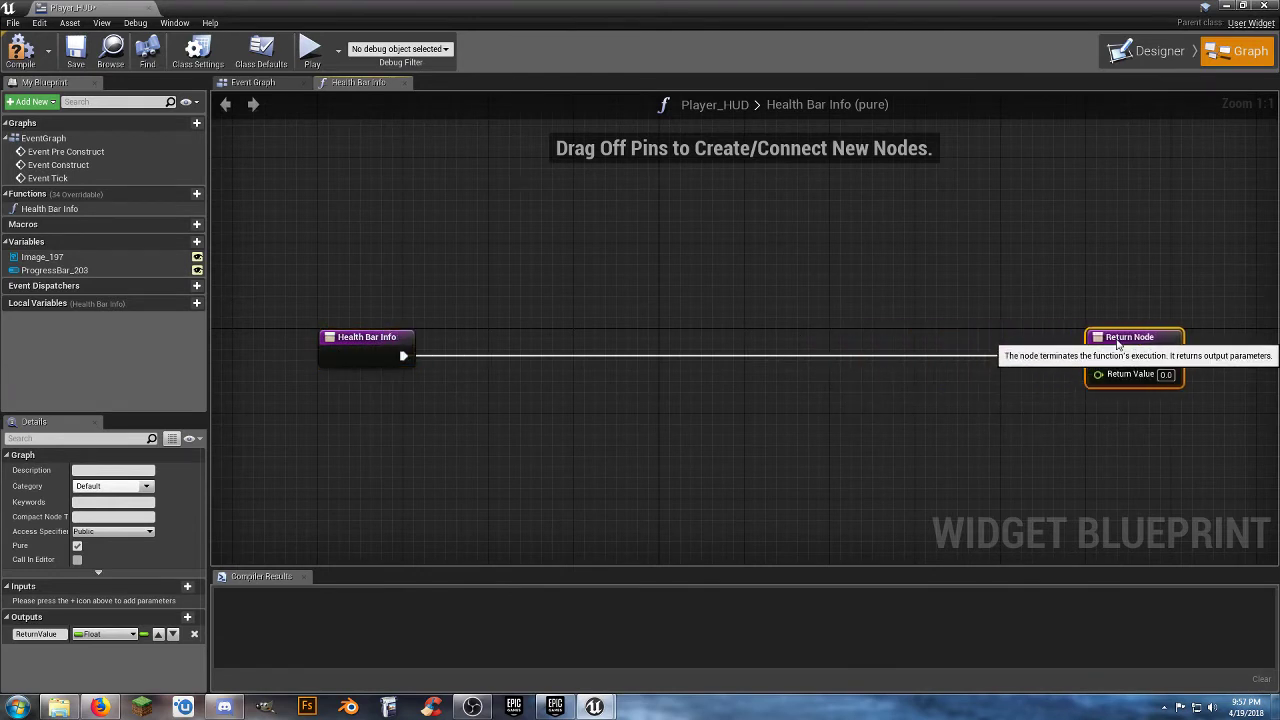
left_click(622, 422)
left_click_drag(403, 356, 570, 361)
type("casttothir")
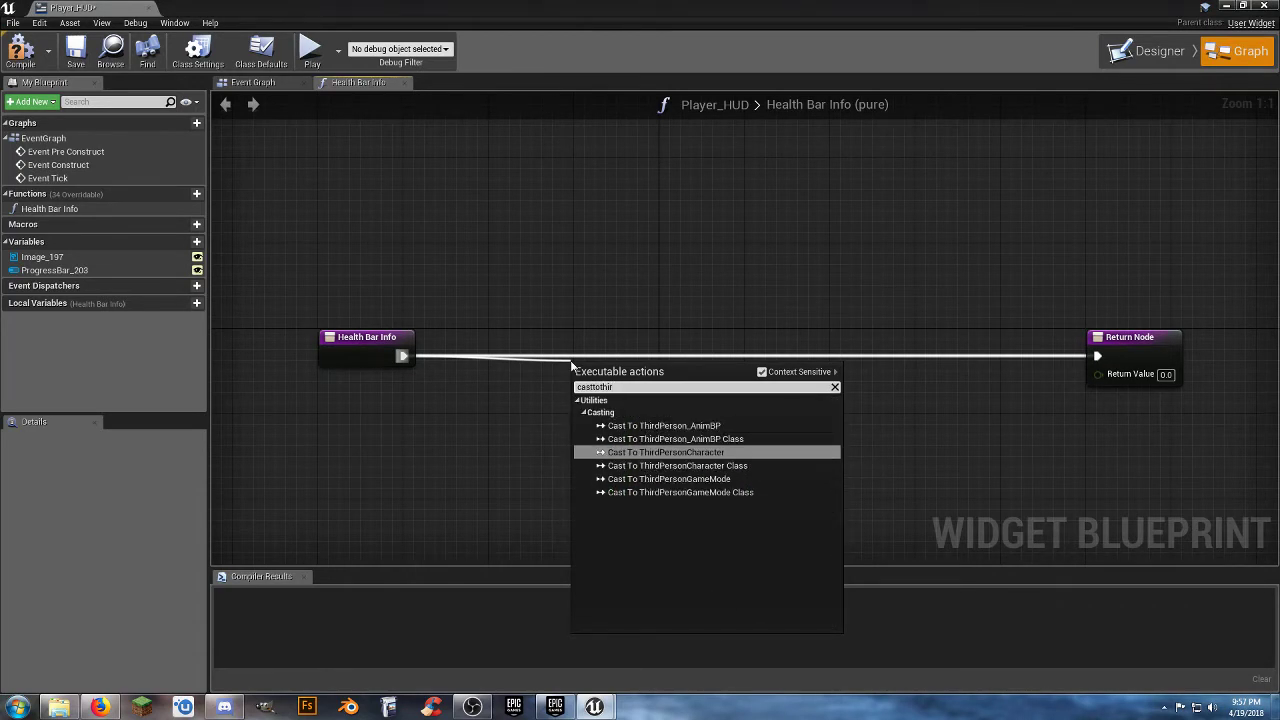
key("Return")
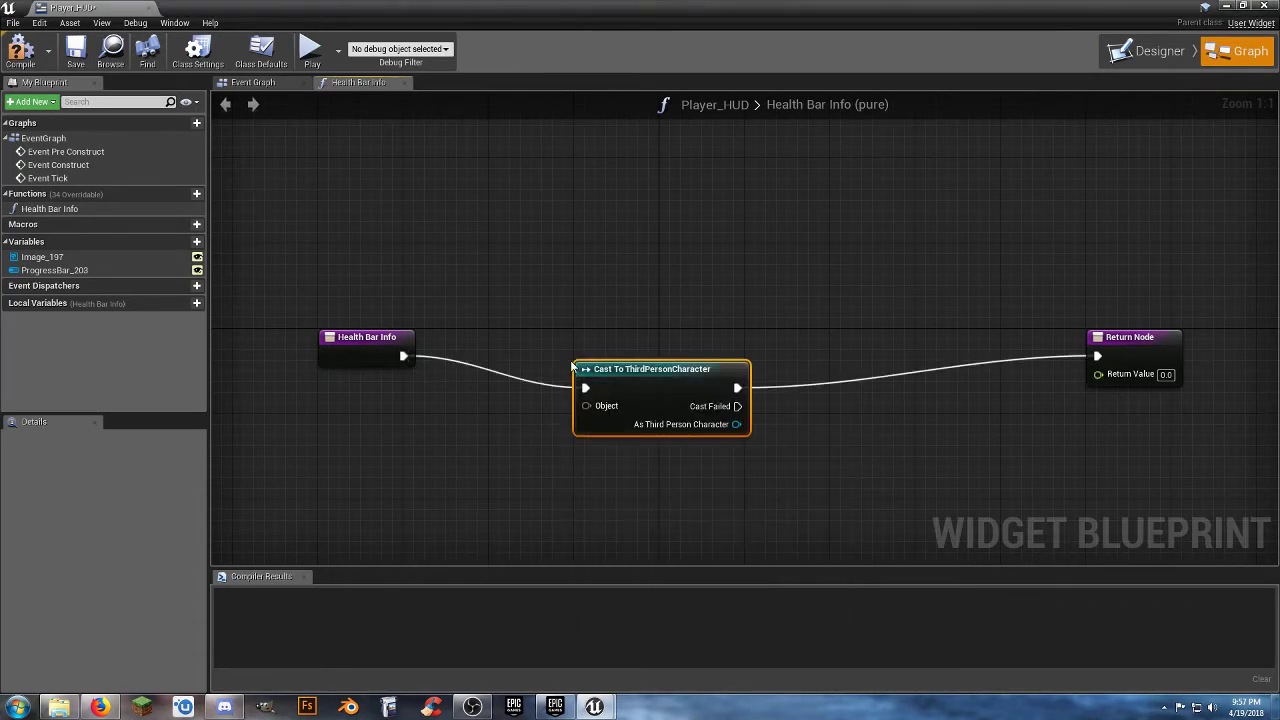
Feed the cast's Object input from a Get Player Character node and align both nodes beside the function entry.
left_click_drag(586, 405, 487, 418)
type("getplay")
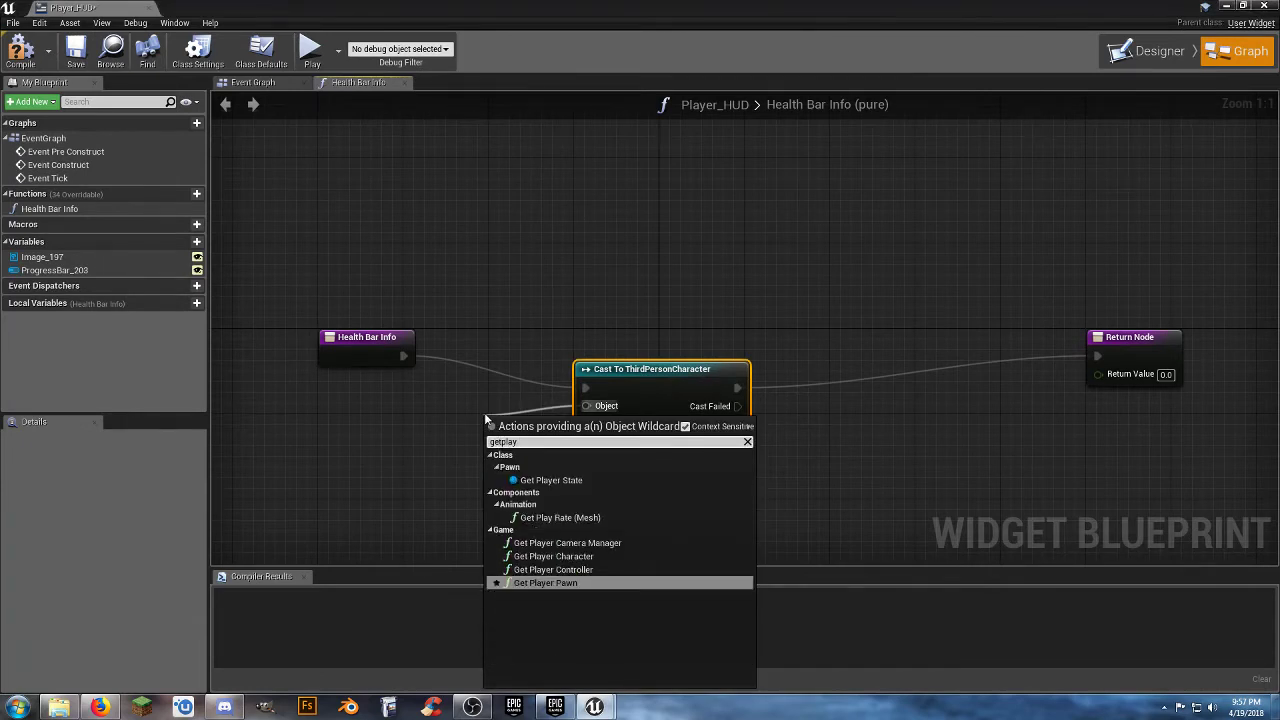
left_click(553, 556)
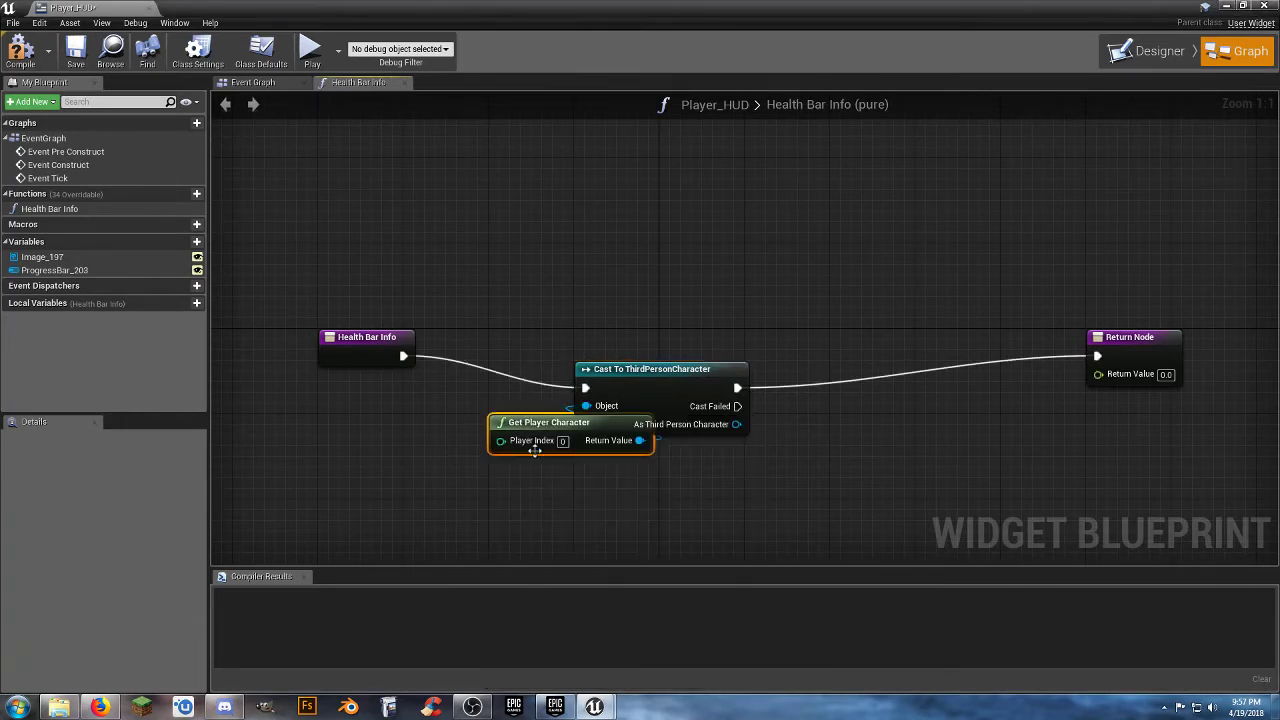
left_click_drag(538, 422, 369, 423)
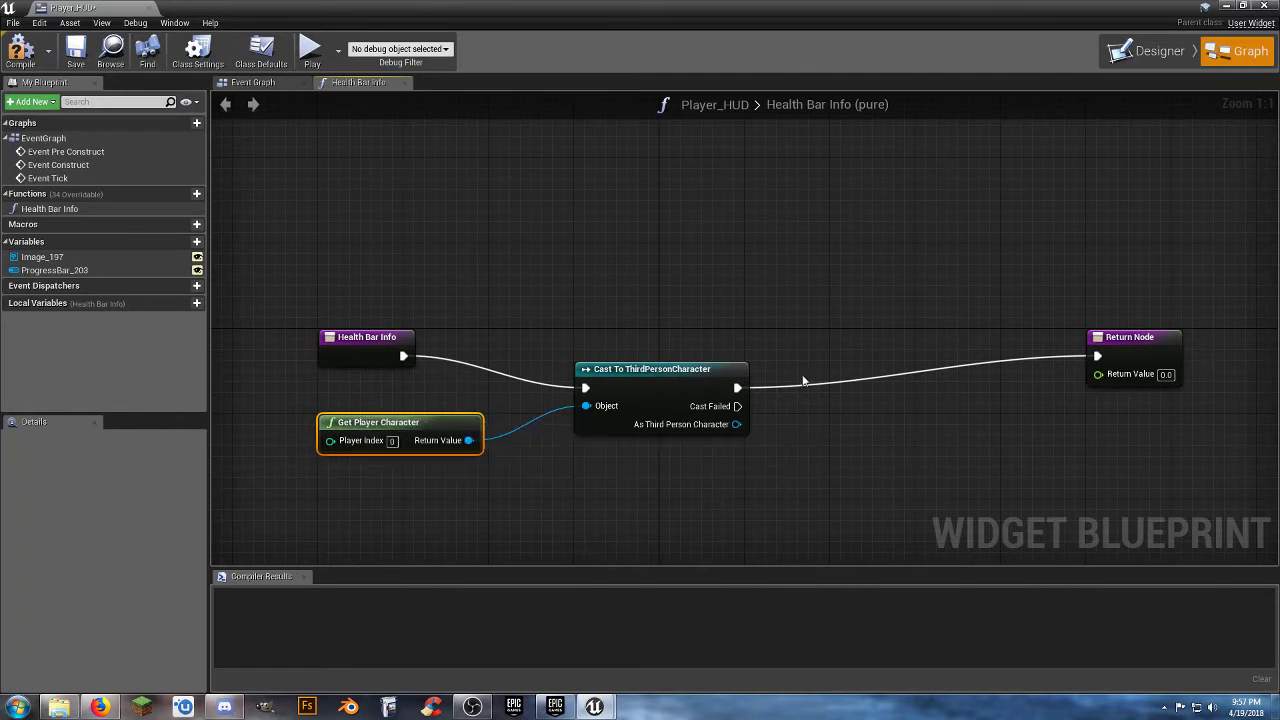
left_click_drag(653, 374, 597, 352)
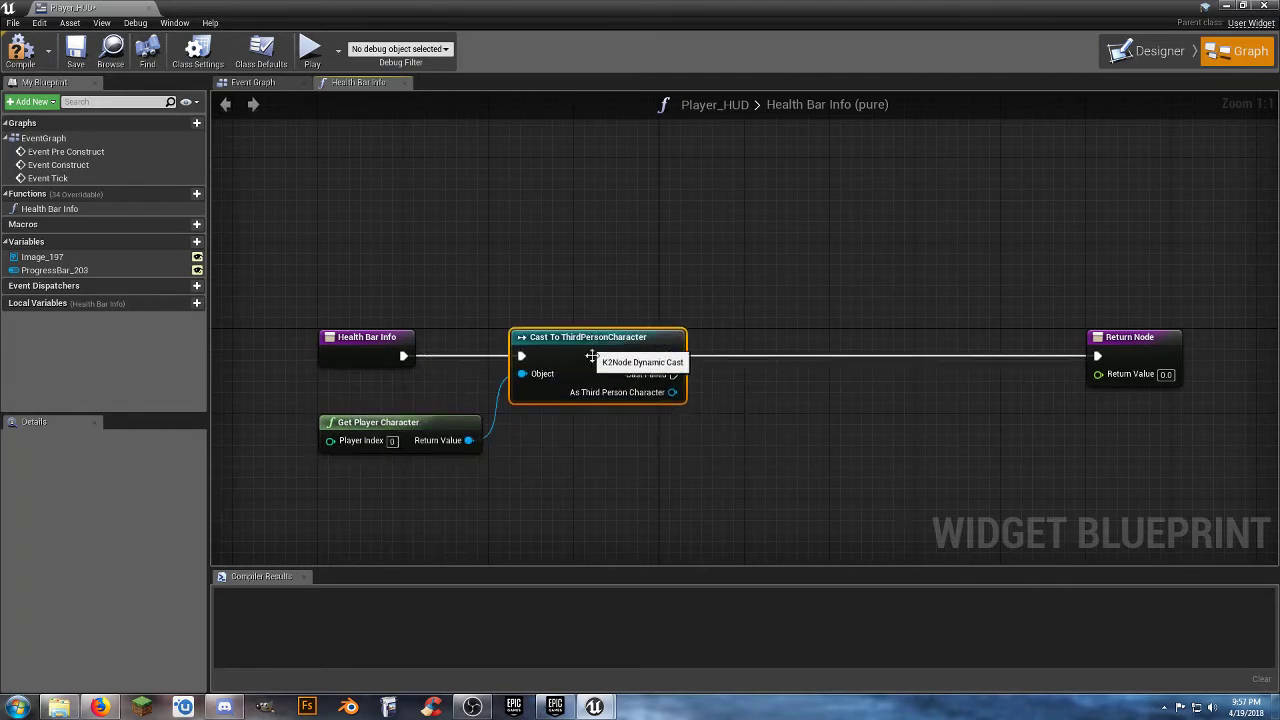
Get the Health variable from the cast's As Third Person Character output and place its node beside the cast.
left_click(668, 461)
right_click_drag(668, 461, 604, 430)
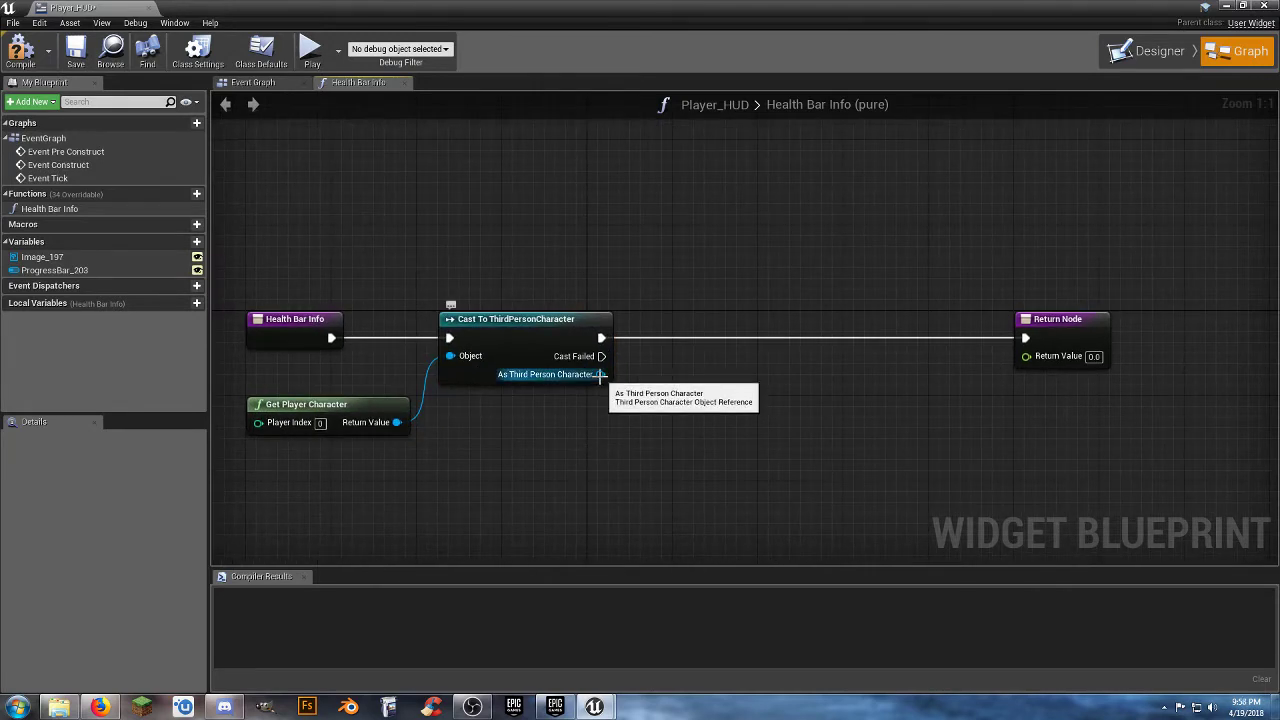
left_click_drag(600, 374, 660, 418)
type("gethe")
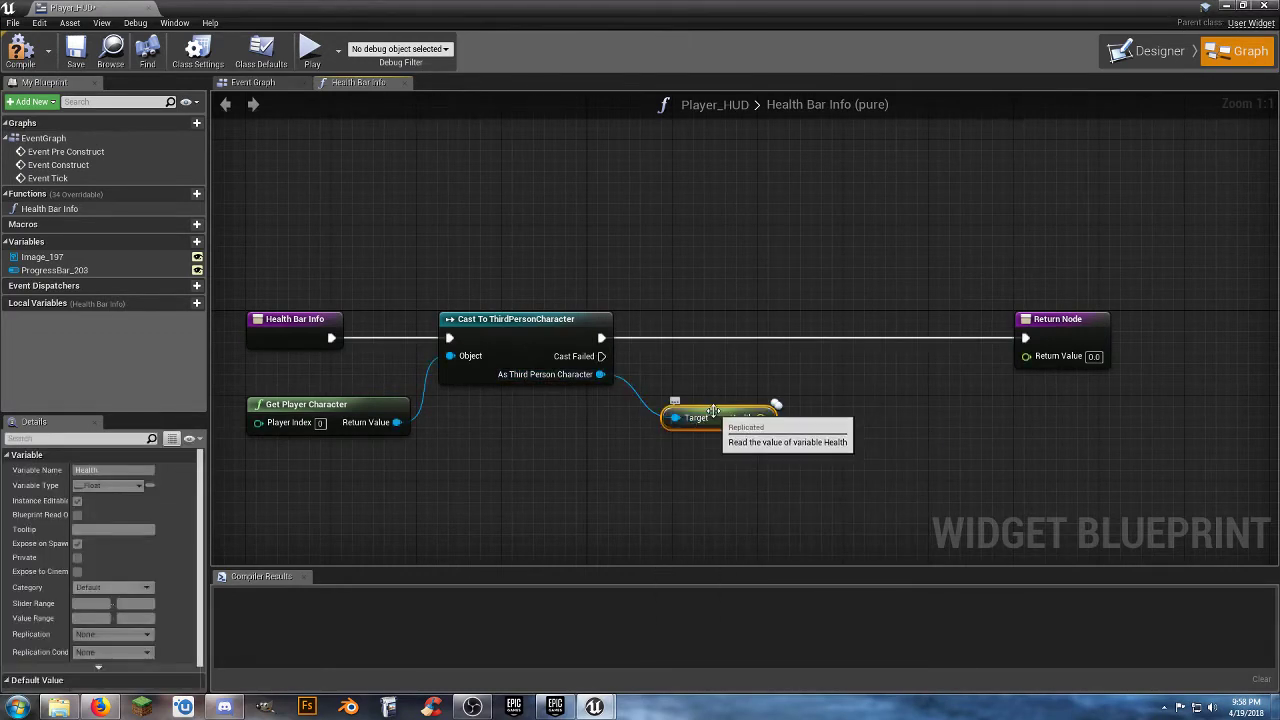
left_click_drag(712, 418, 680, 407)
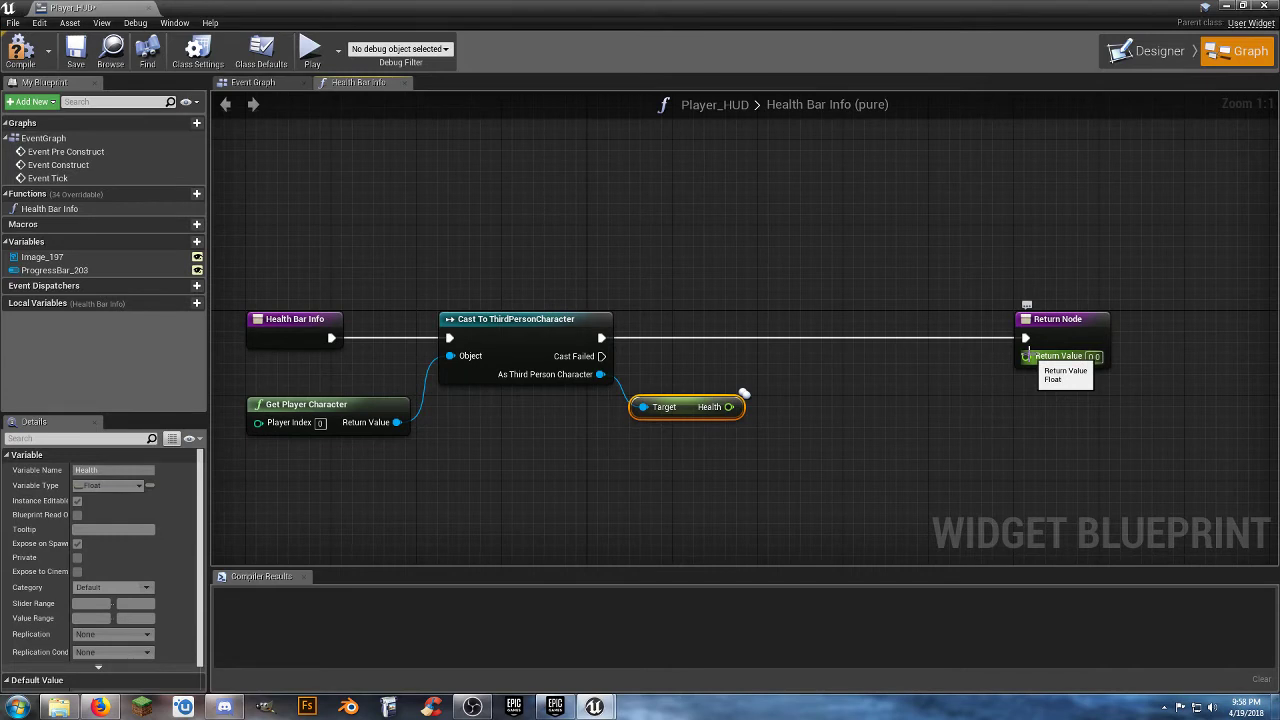
Divide the Health value by 100 with a float / float node.
left_click_drag(729, 407, 818, 406)
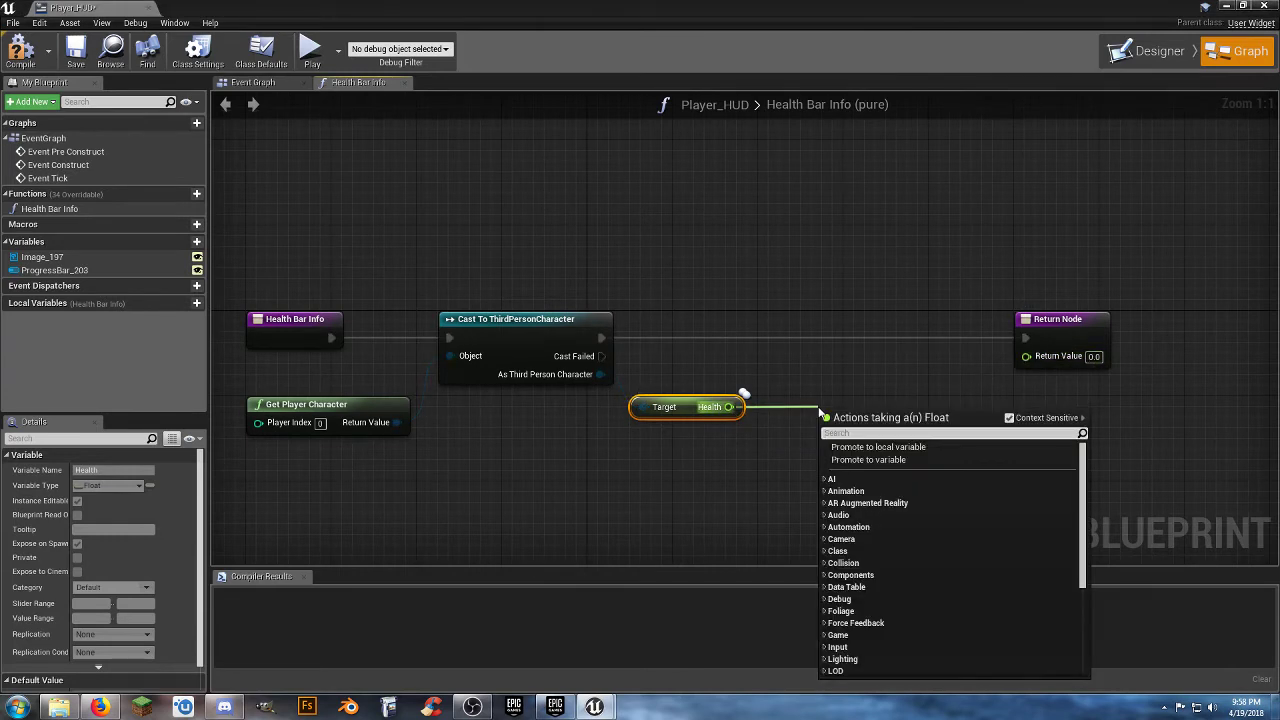
type("float")
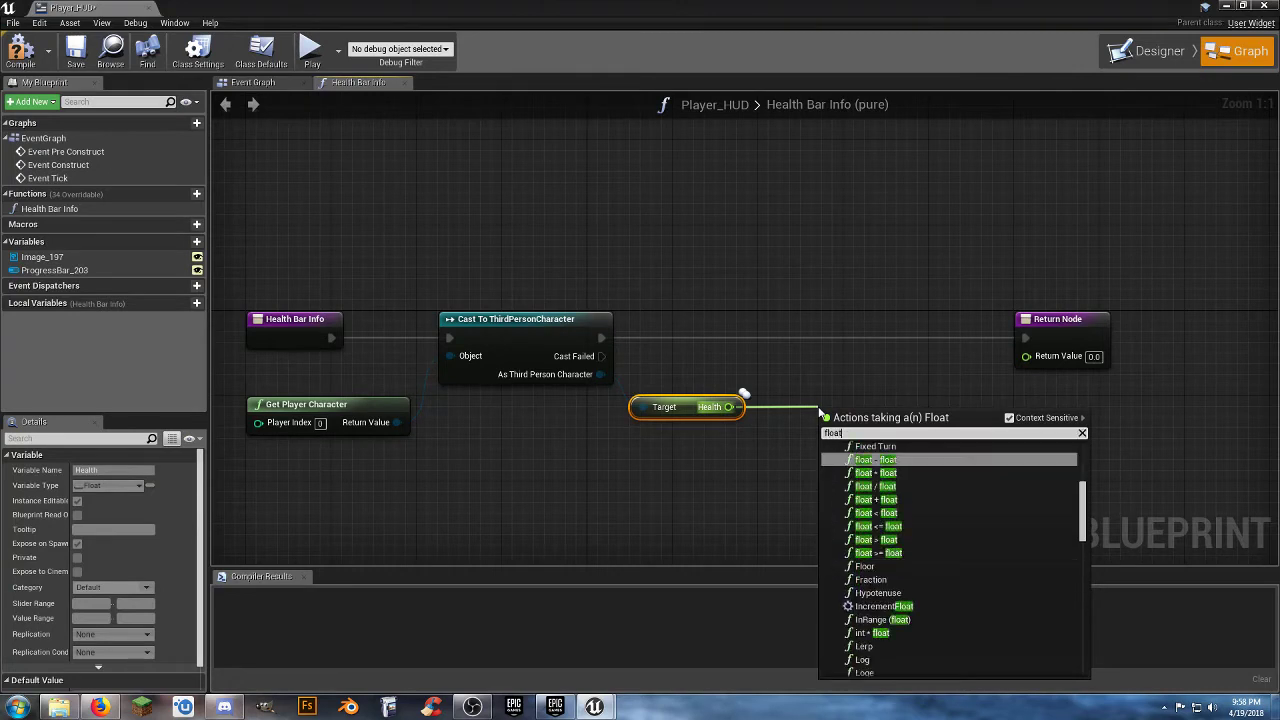
left_click(888, 487)
left_click(856, 433)
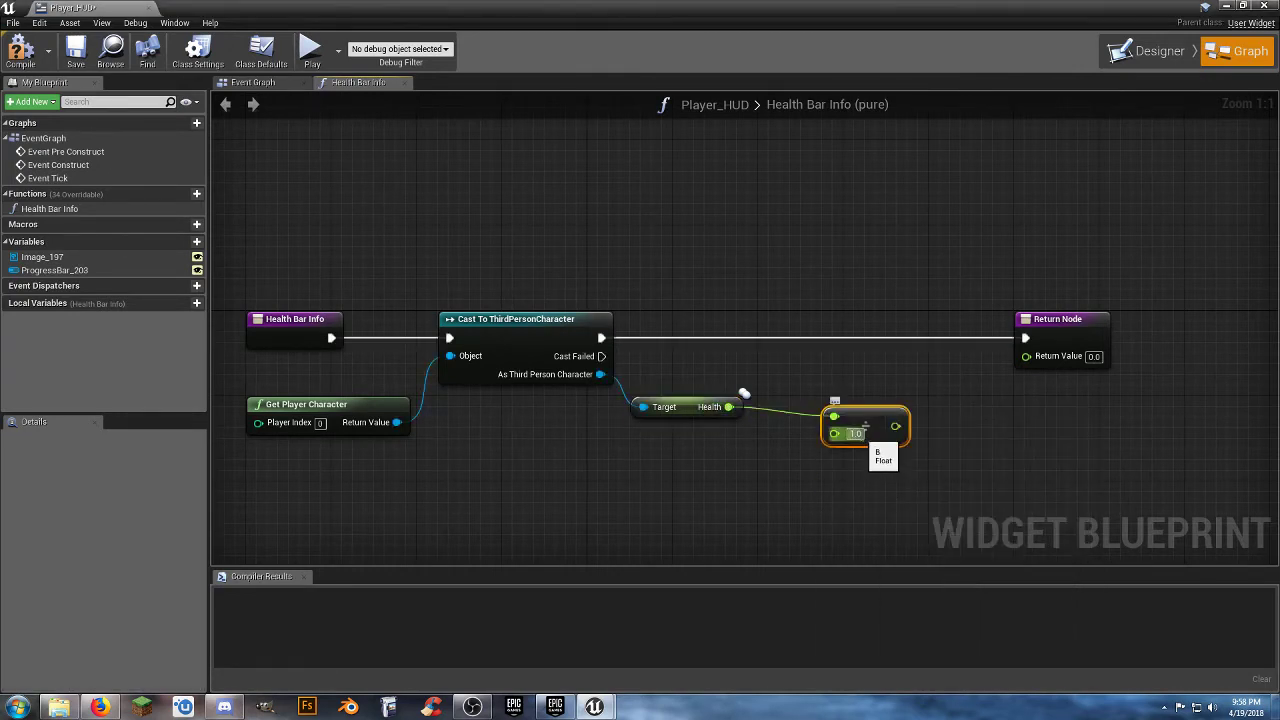
type("100")
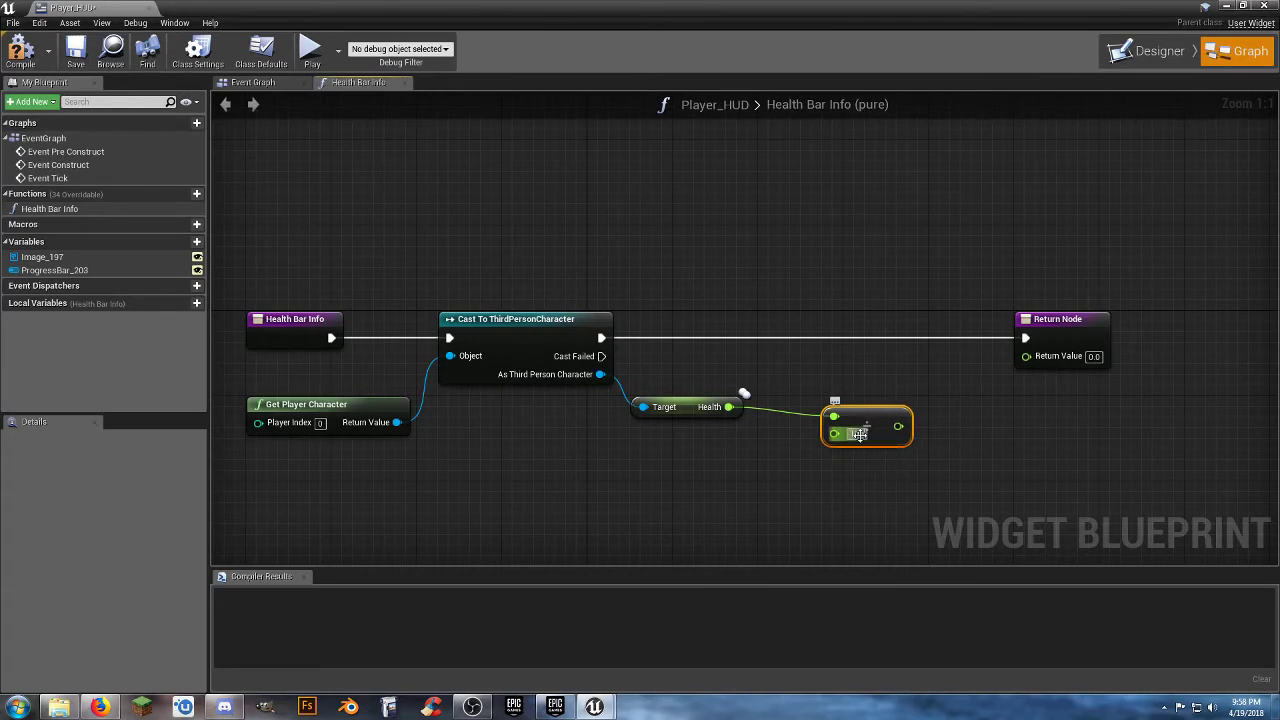
left_click(850, 466)
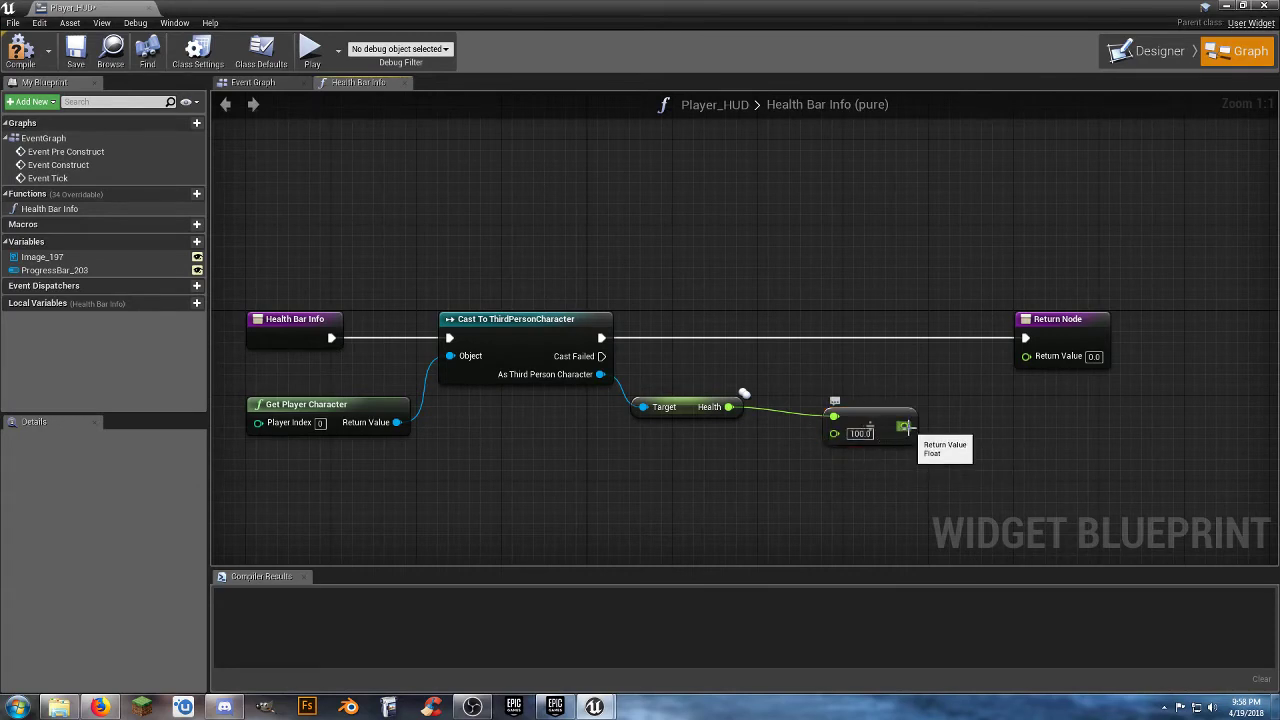
Connect the division result to the function's Return Value and move the division and return nodes closer together.
left_click_drag(899, 427, 1026, 356)
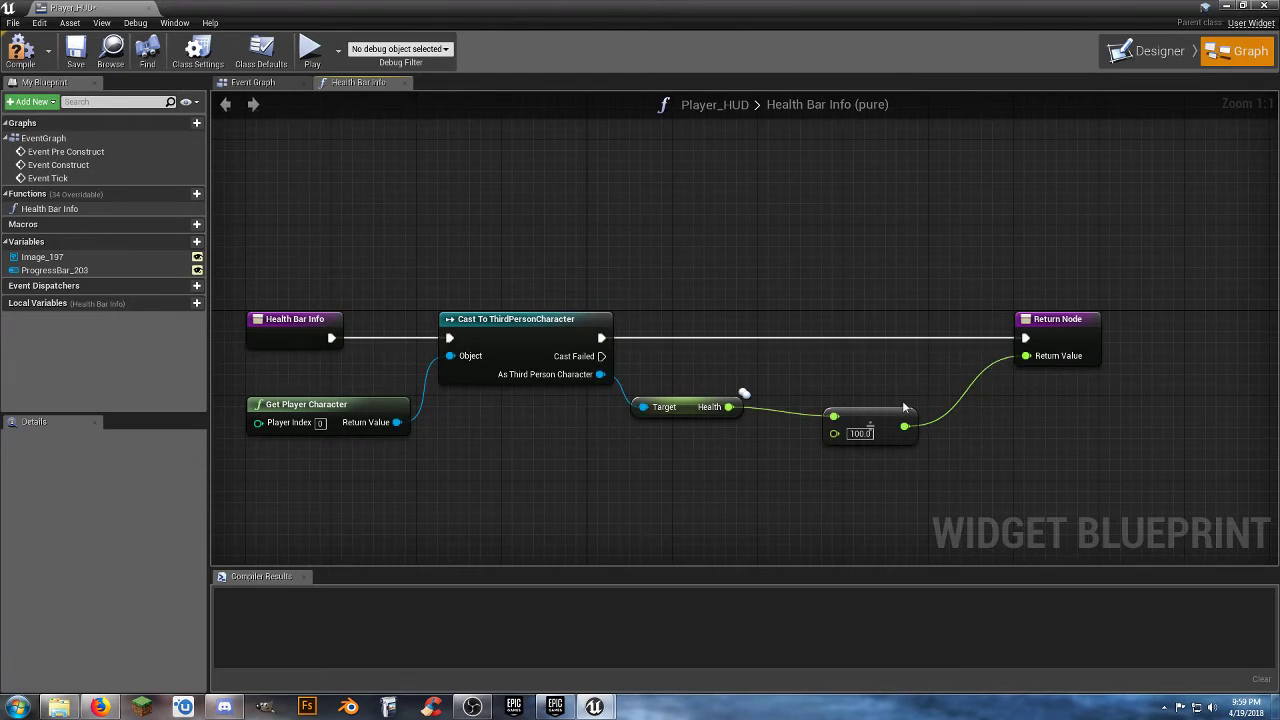
left_click_drag(891, 416, 836, 384)
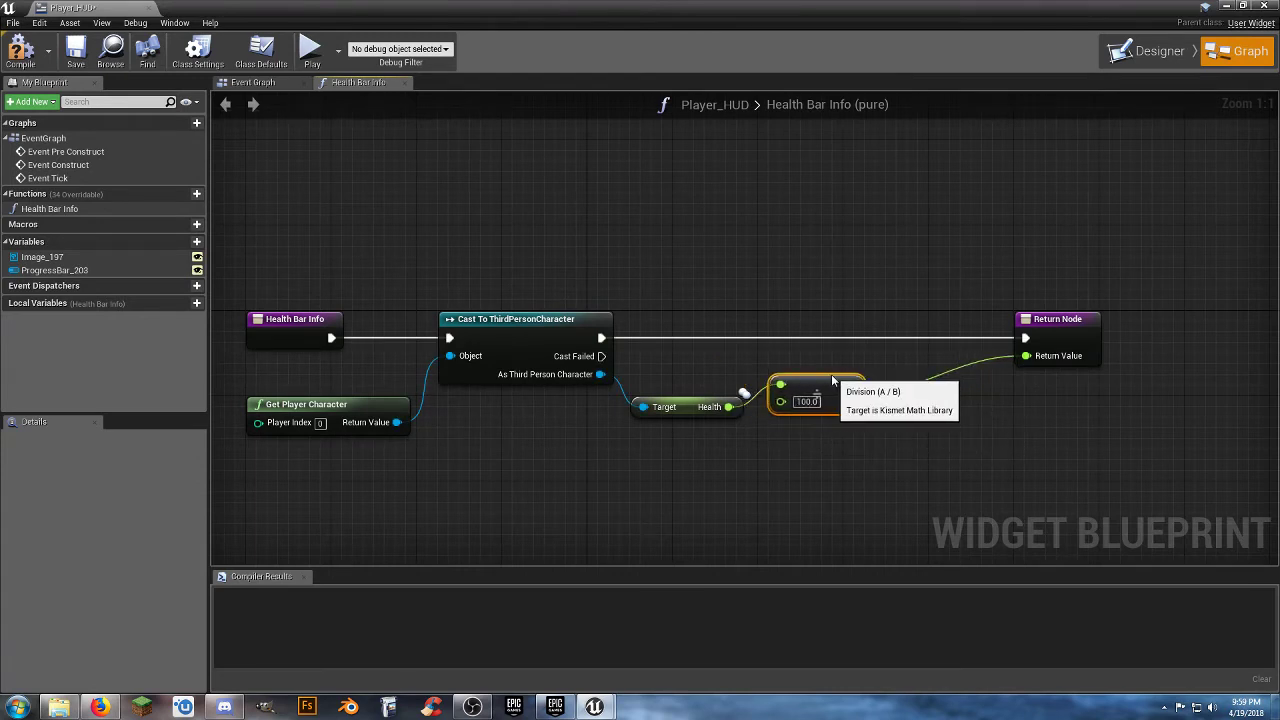
left_click_drag(1036, 329, 919, 328)
left_click(553, 188)
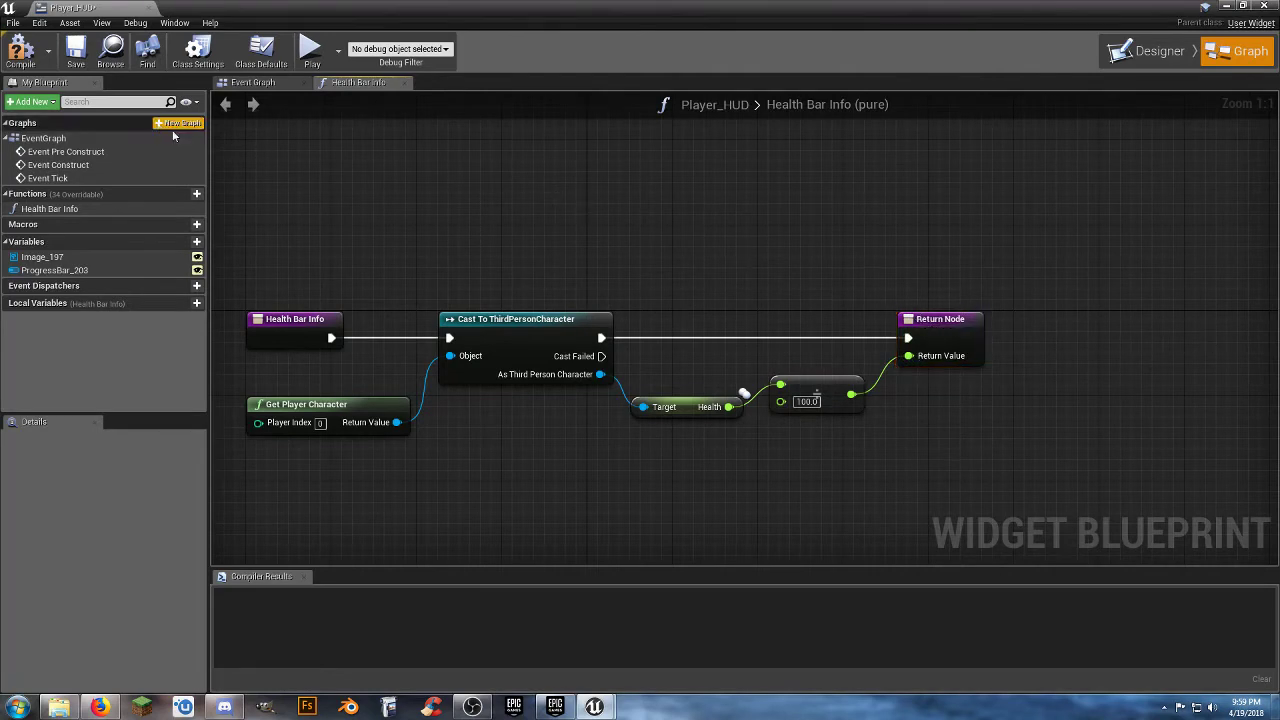
Compile and save the Player_HUD widget and return to its Designer layout around the health bar.
left_click(34, 60)
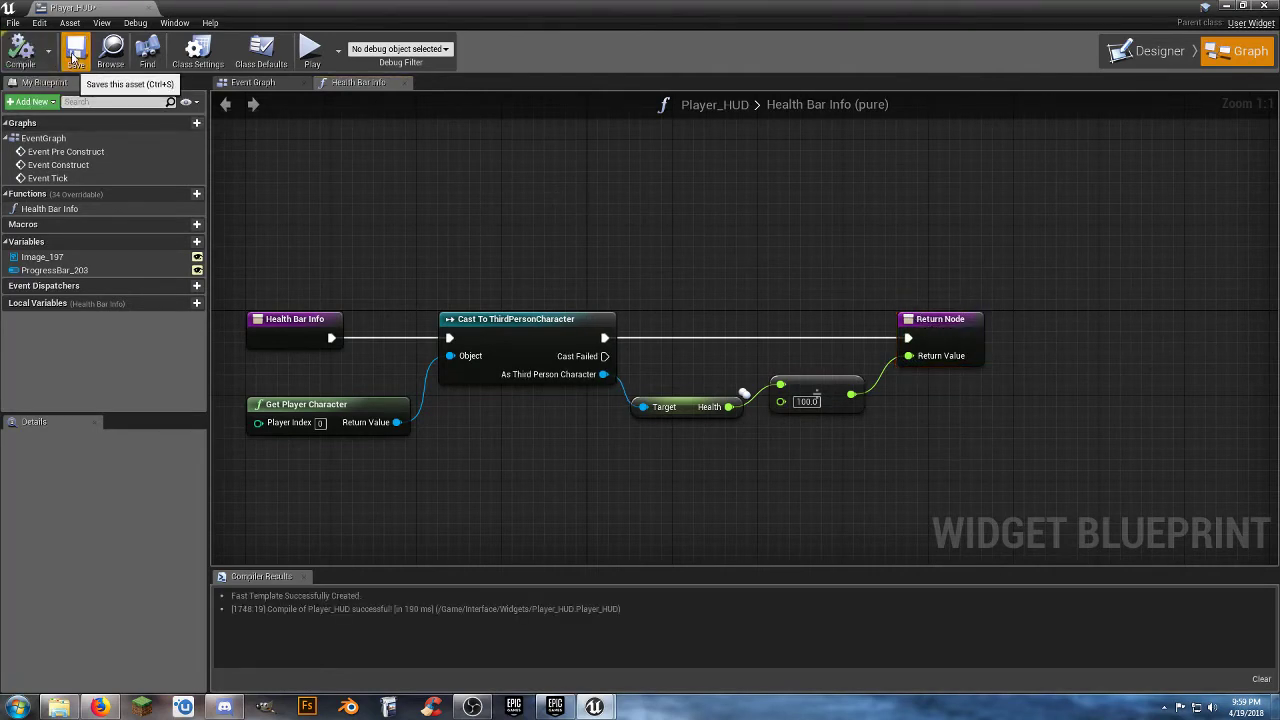
left_click(76, 56)
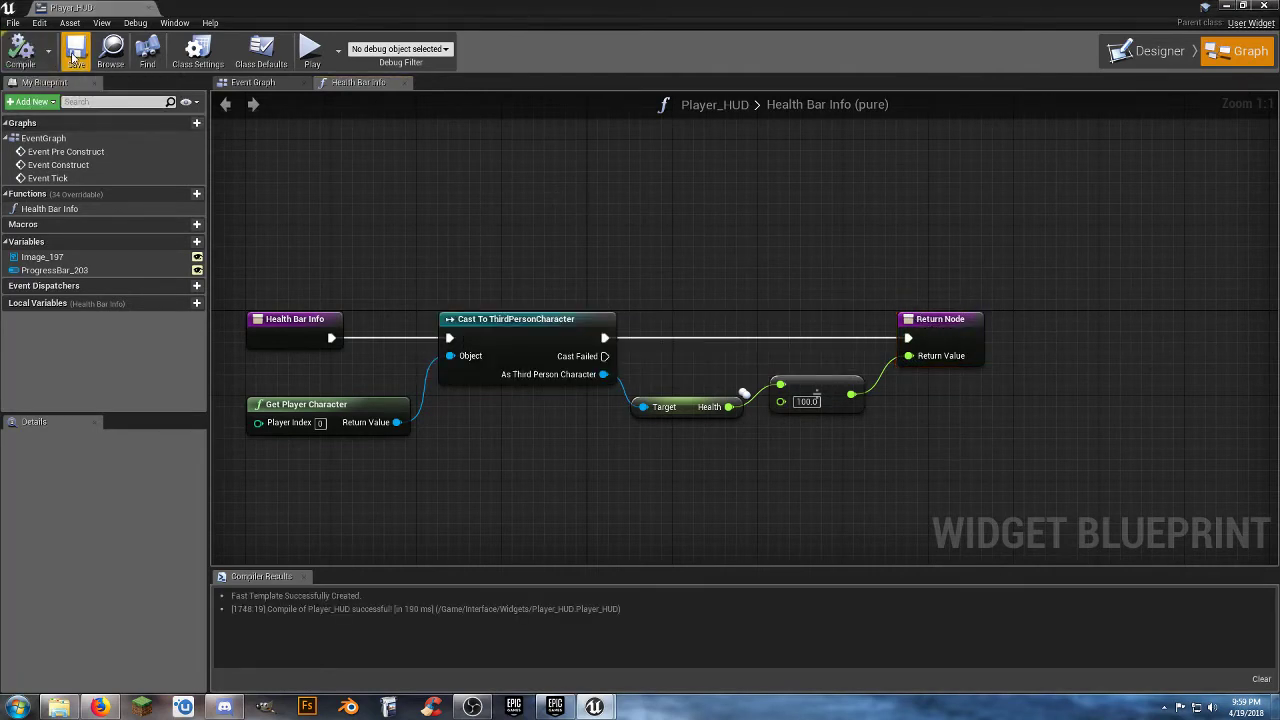
left_click(1148, 52)
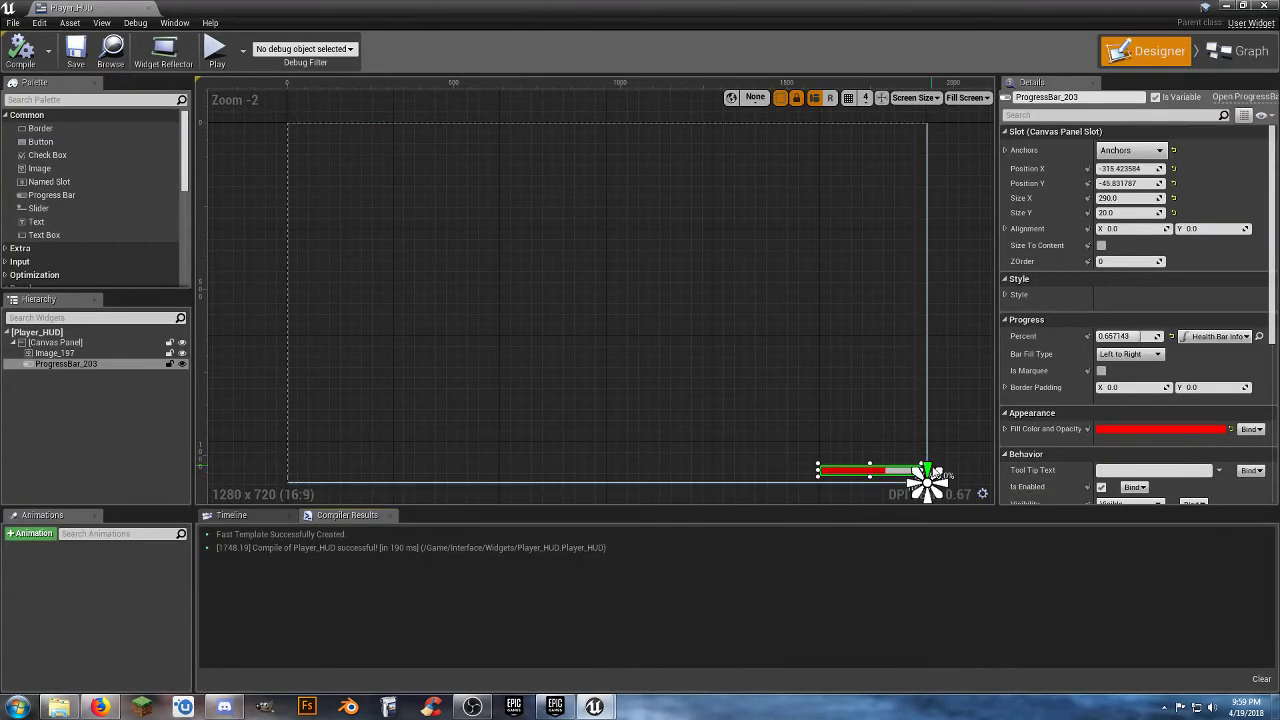
scroll(927, 482, "up", 3)
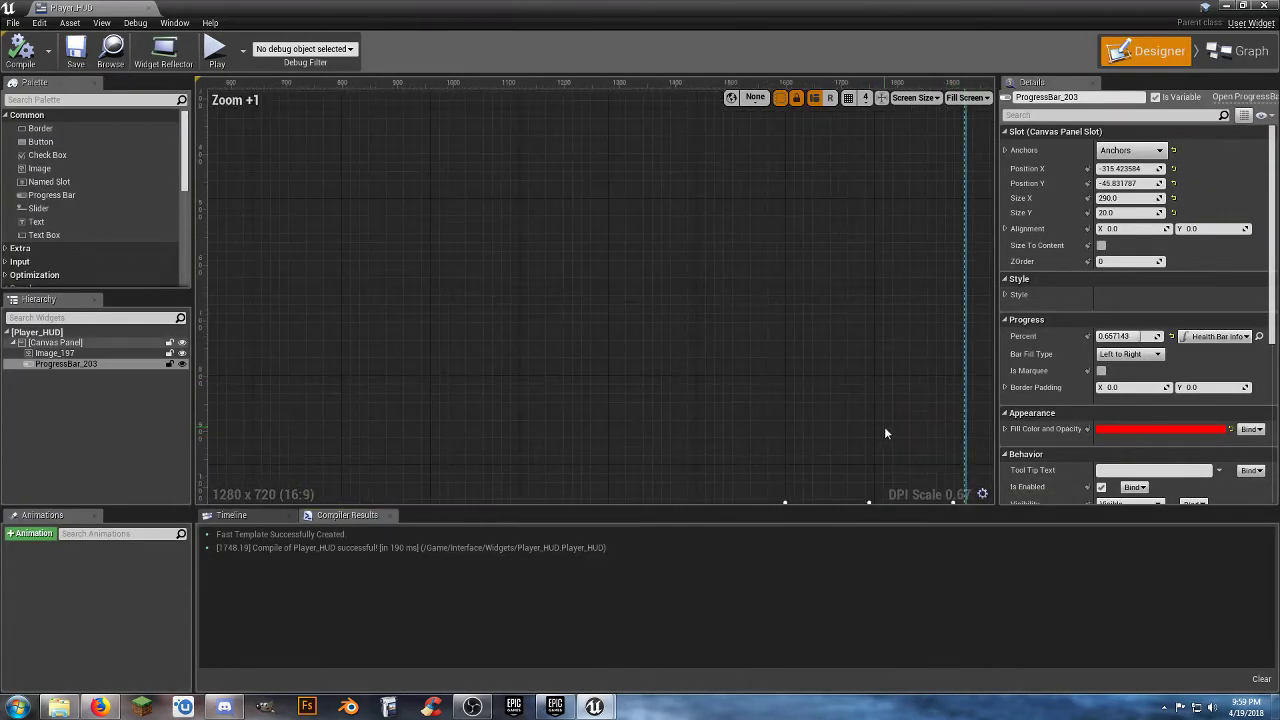
right_click_drag(885, 428, 808, 283)
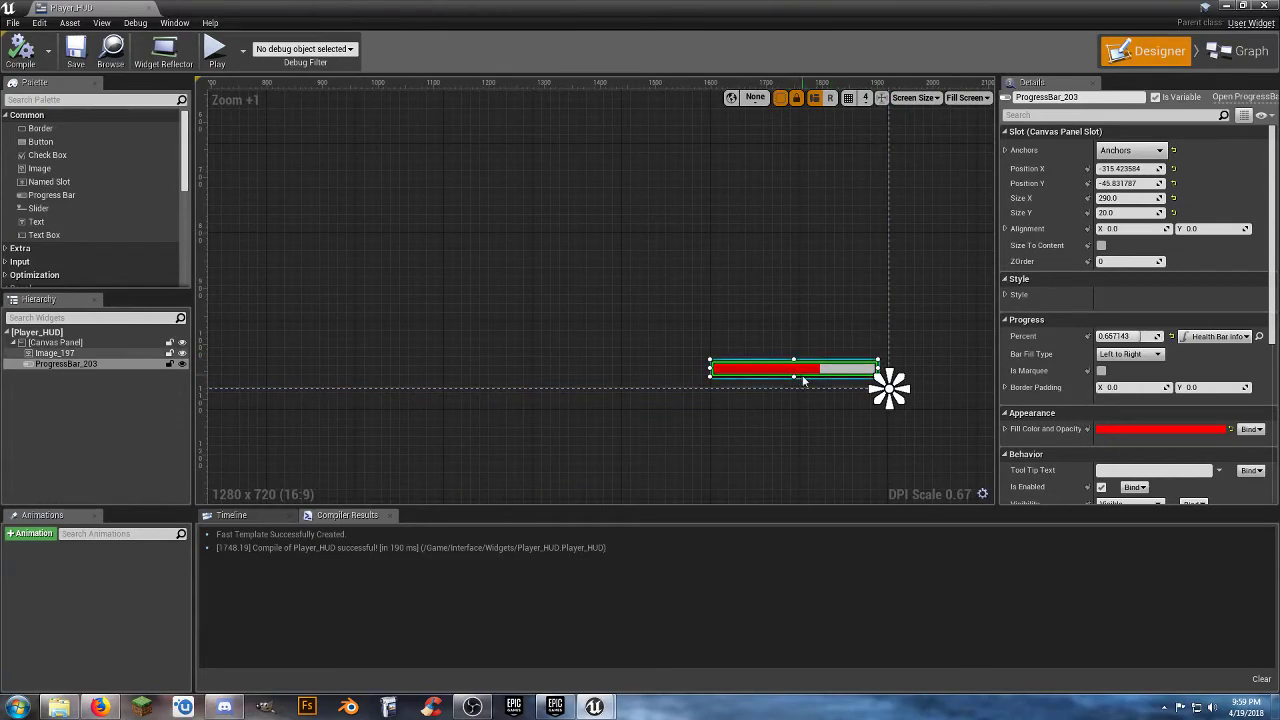
scroll(623, 289, "down", 3)
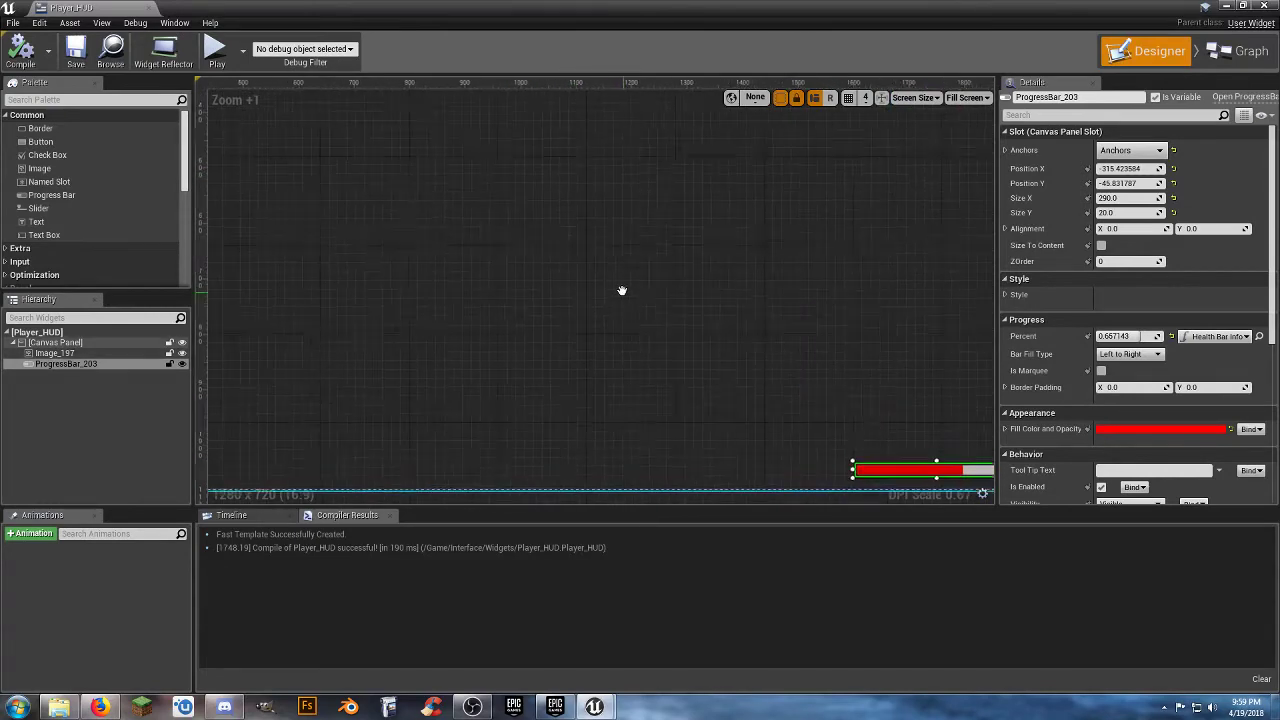
Close the Player_HUD widget editor and run a short play test of Level_01.
right_click_drag(580, 280, 600, 317)
scroll(598, 305, "down", 2)
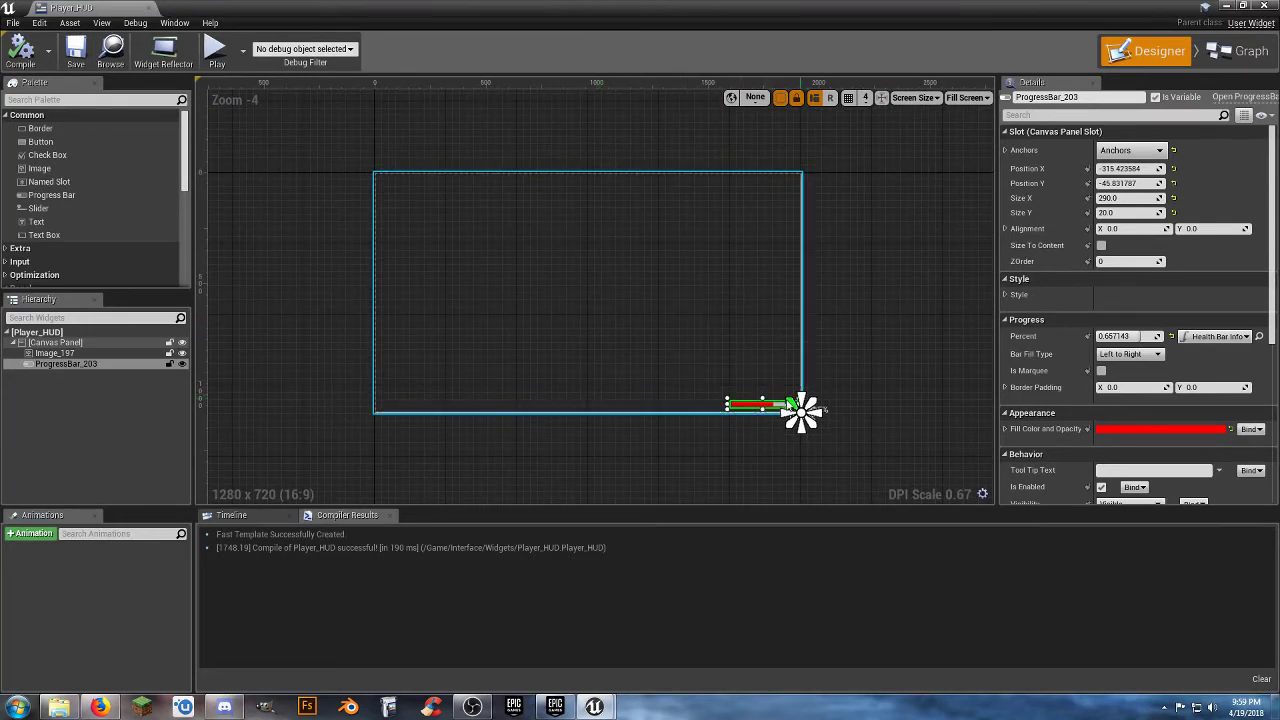
left_click(918, 283)
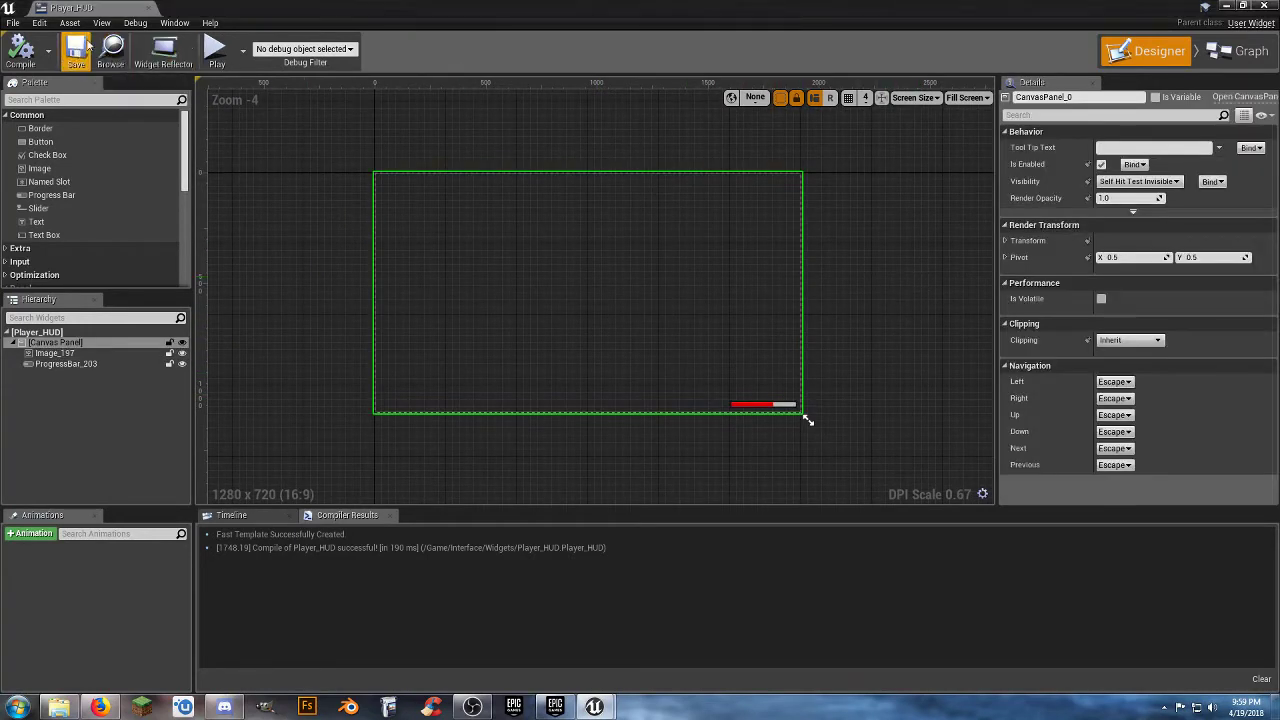
left_click(148, 8)
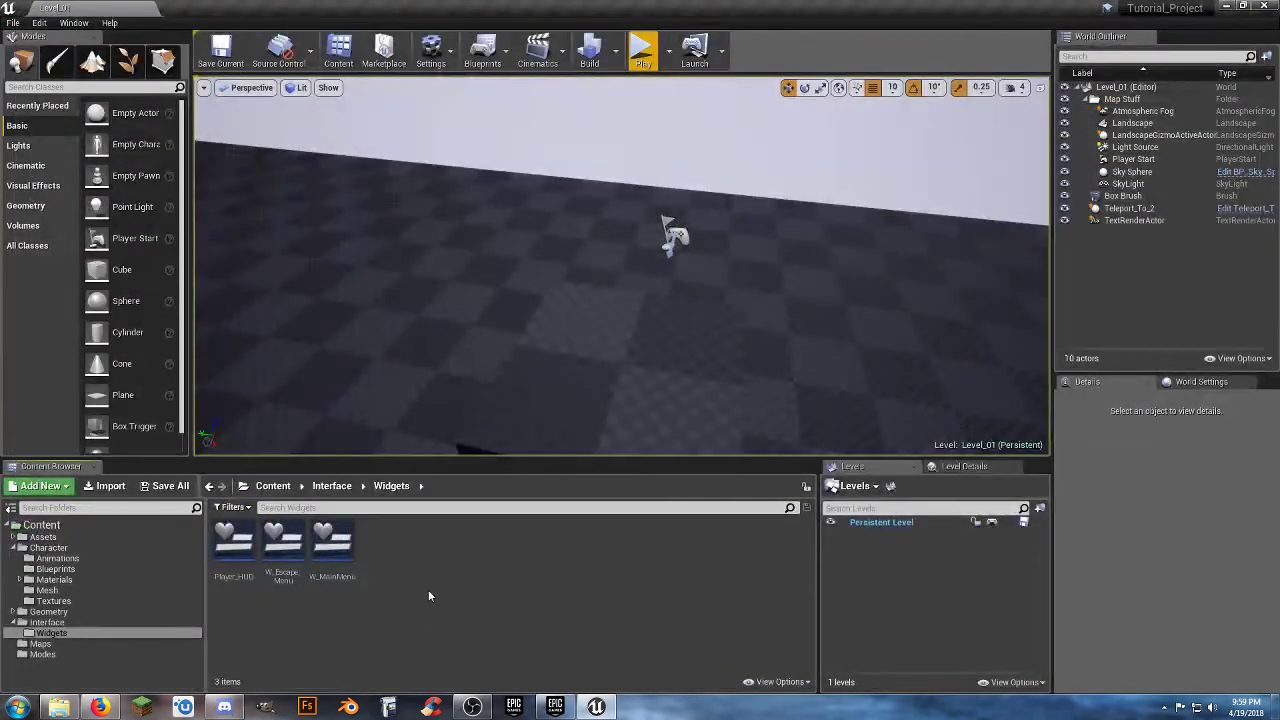
left_click(643, 50)
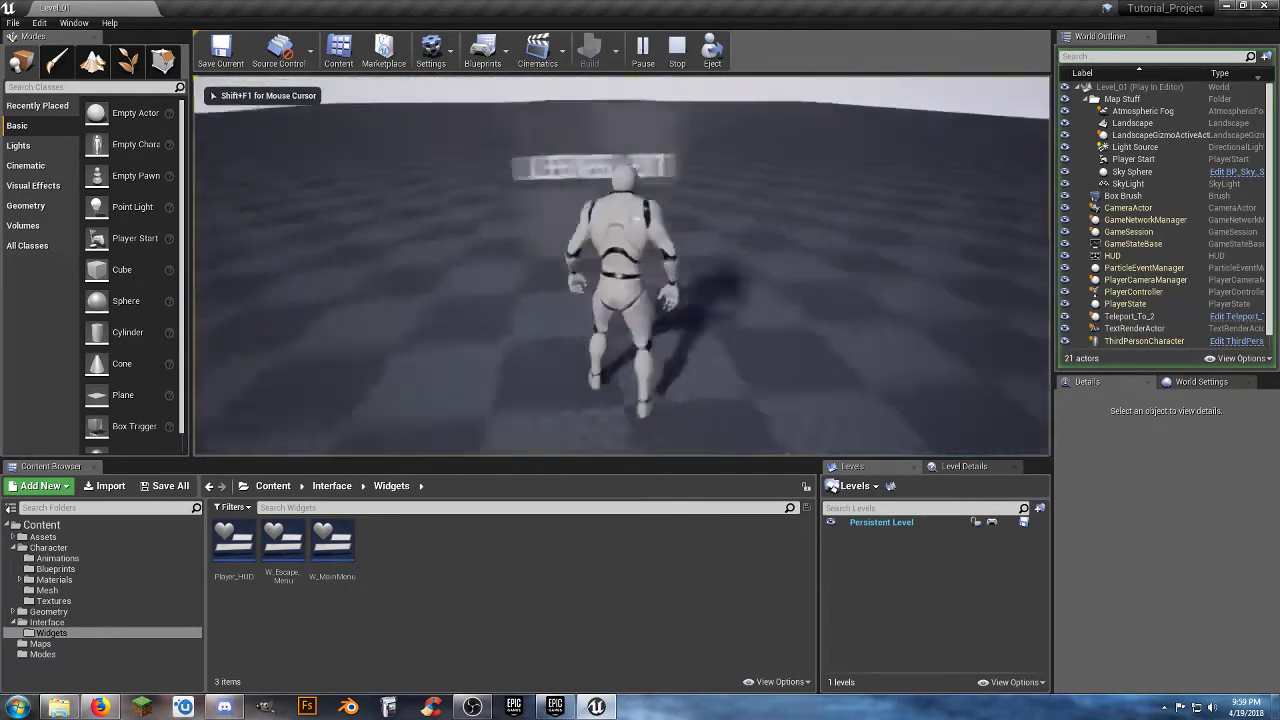
key("Escape")
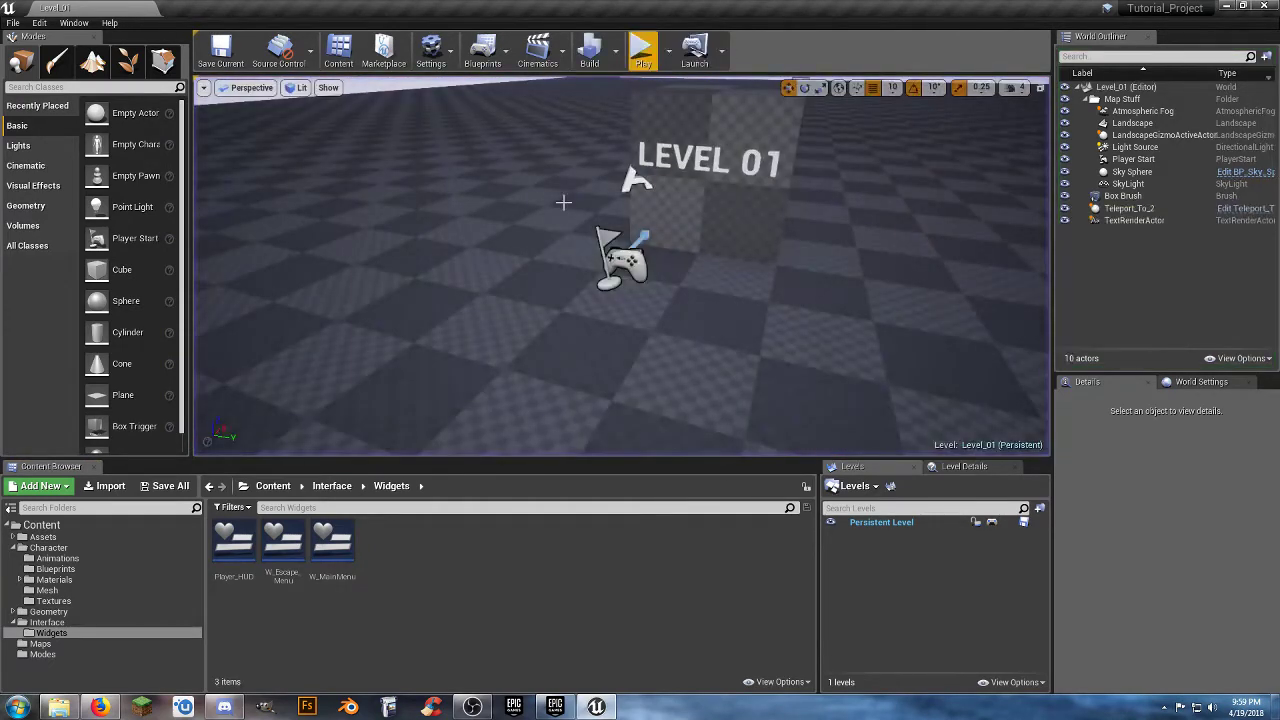
Open the ThirdPersonCharacter blueprint and add an Event BeginPlay node in empty space below the Jump group of its Event Graph.
left_click(66, 570)
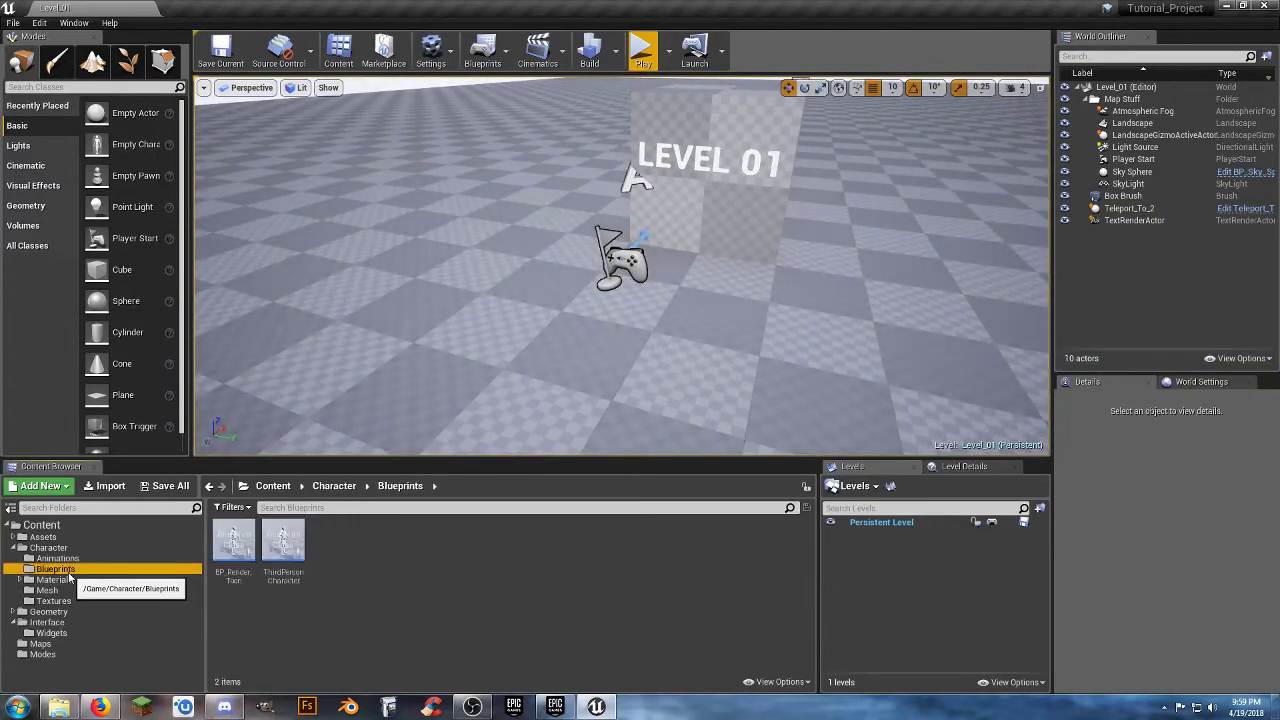
double_click(283, 543)
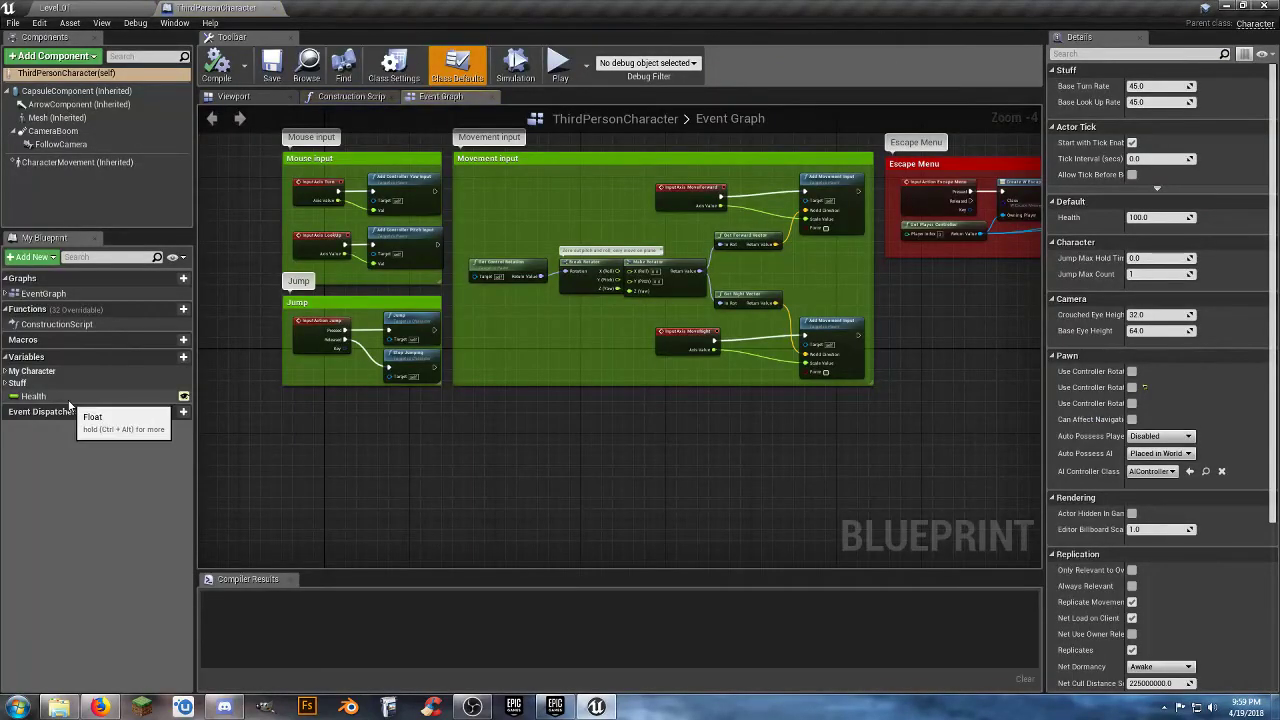
right_click_drag(487, 469, 524, 455)
scroll(524, 455, "up", 5)
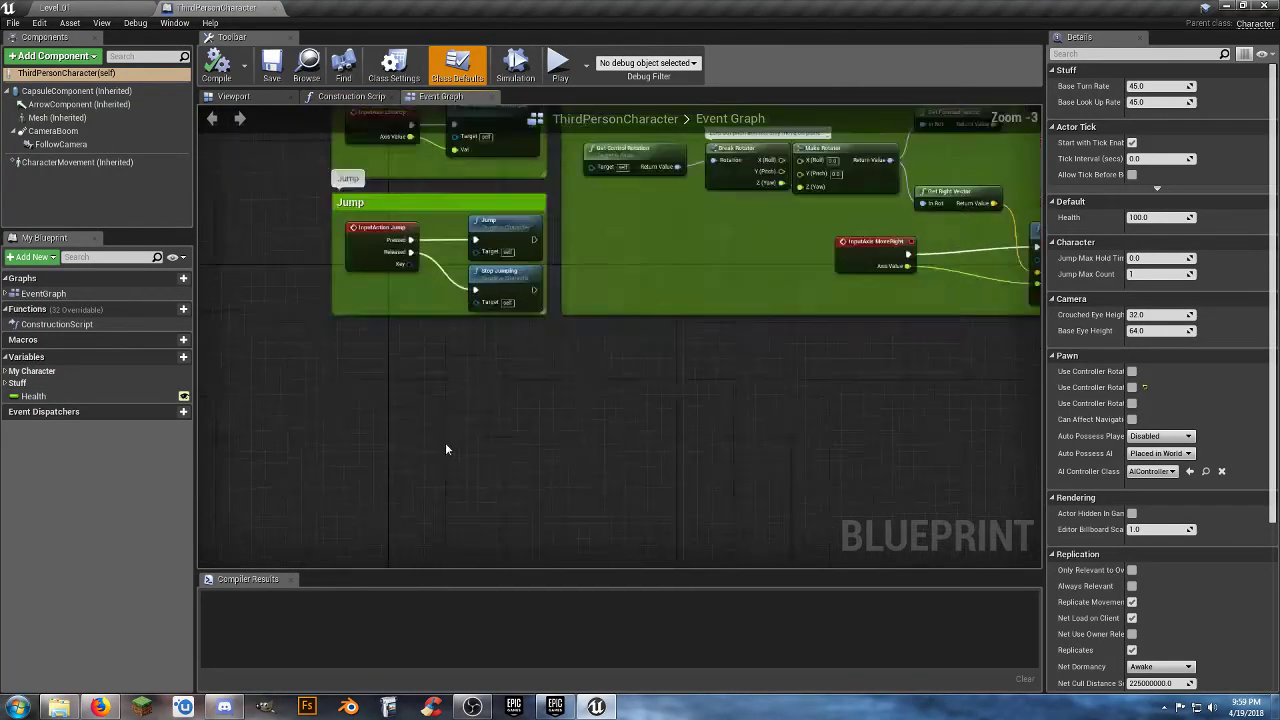
right_click_drag(424, 382, 468, 395)
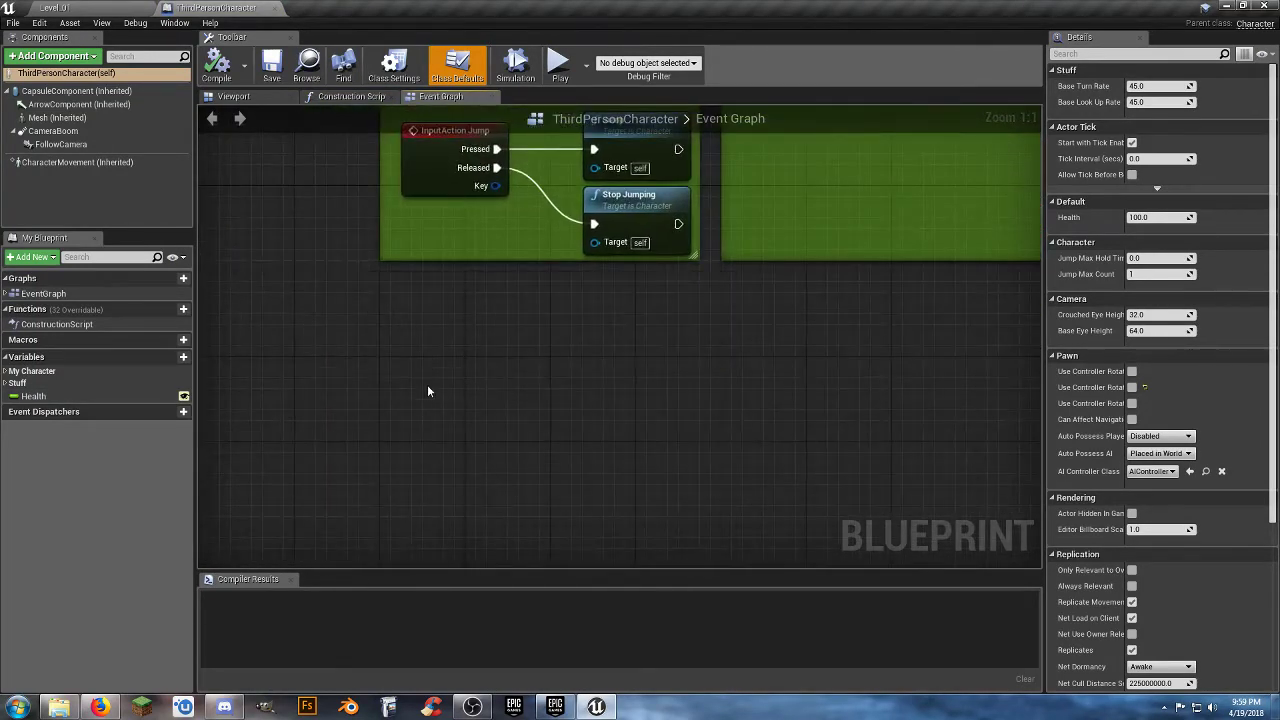
right_click(428, 391)
type("event")
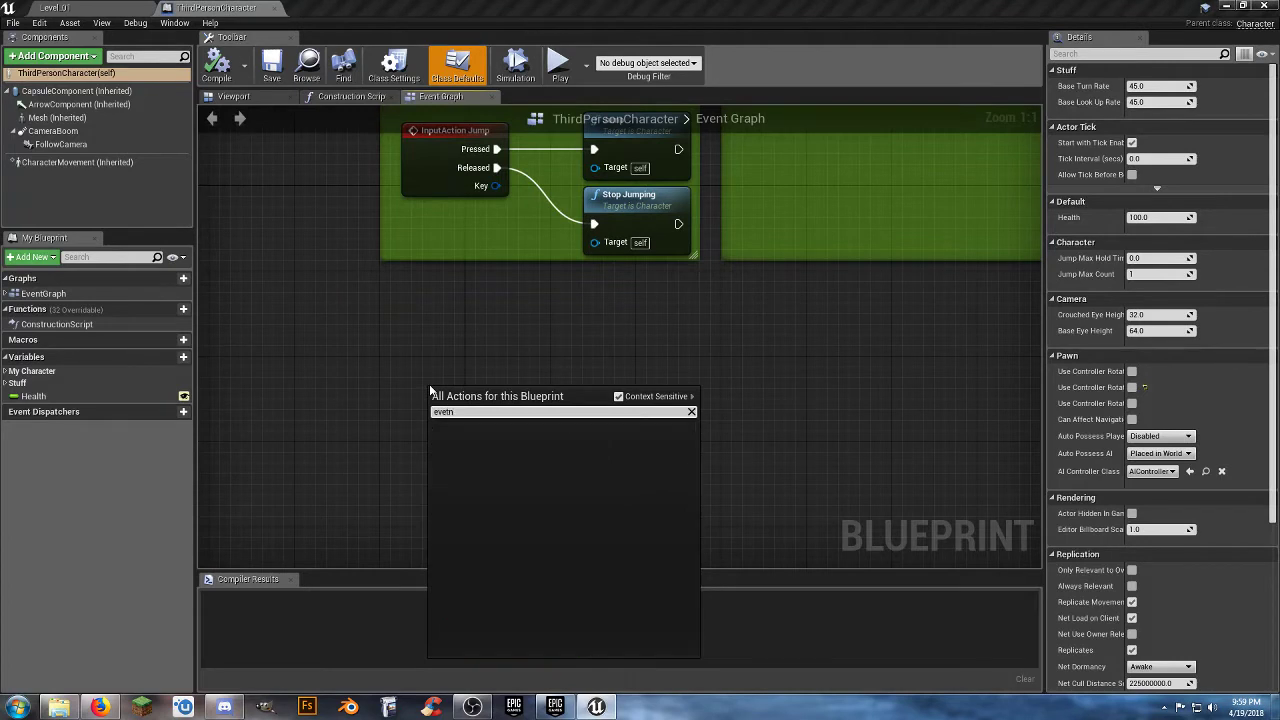
type(" begin")
key("Return")
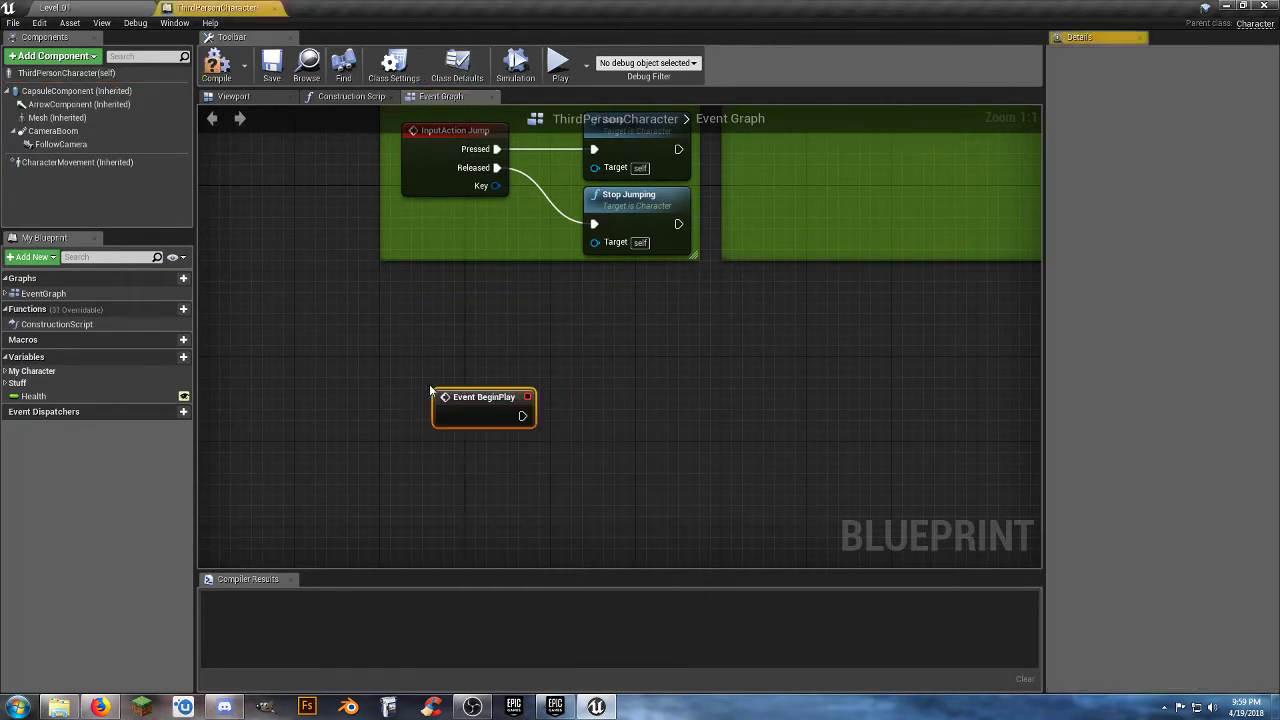
left_click_drag(476, 391, 421, 366)
right_click_drag(440, 429, 424, 379)
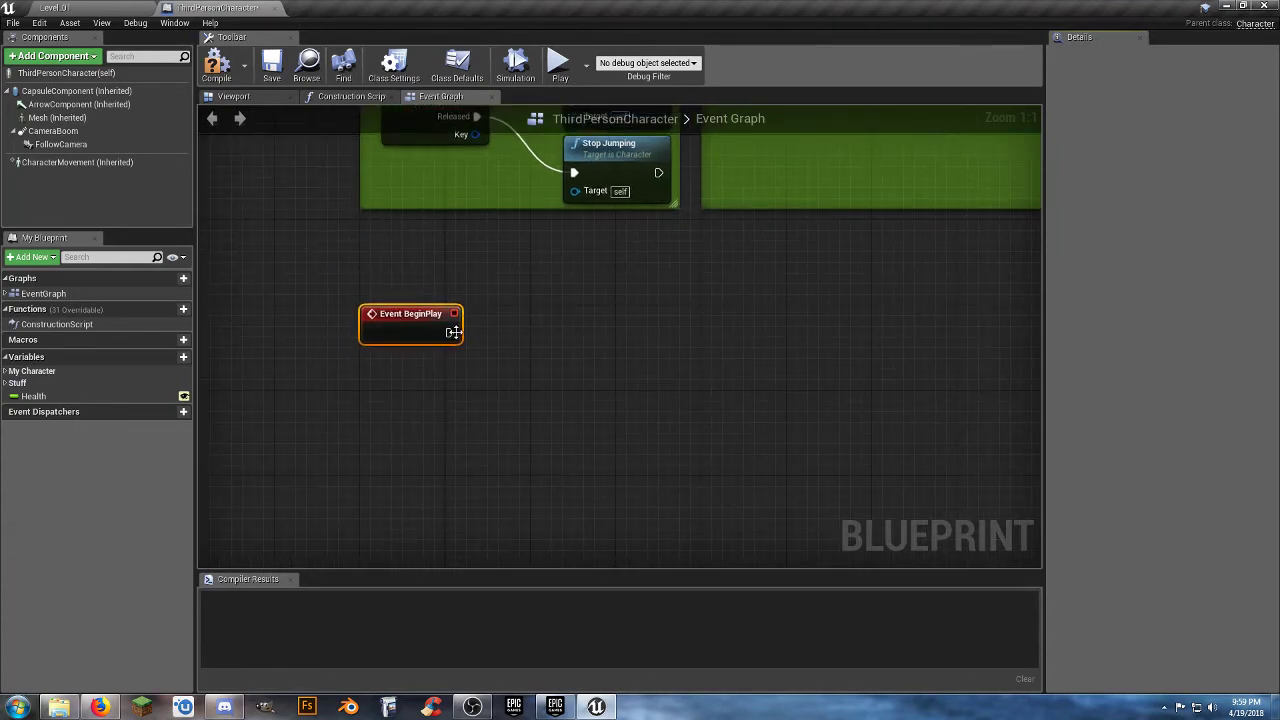
Add a Create Widget node after Event BeginPlay and set its class to Player_HUD.
left_click_drag(450, 333, 513, 336)
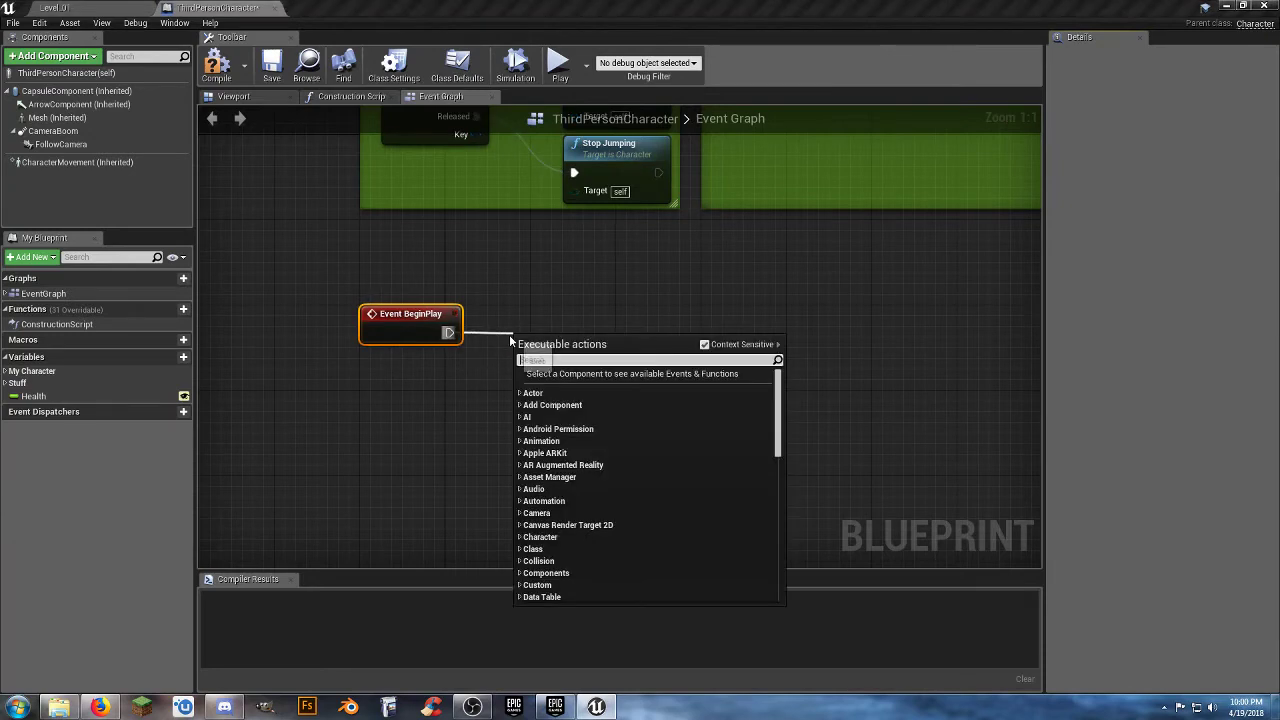
type("create w")
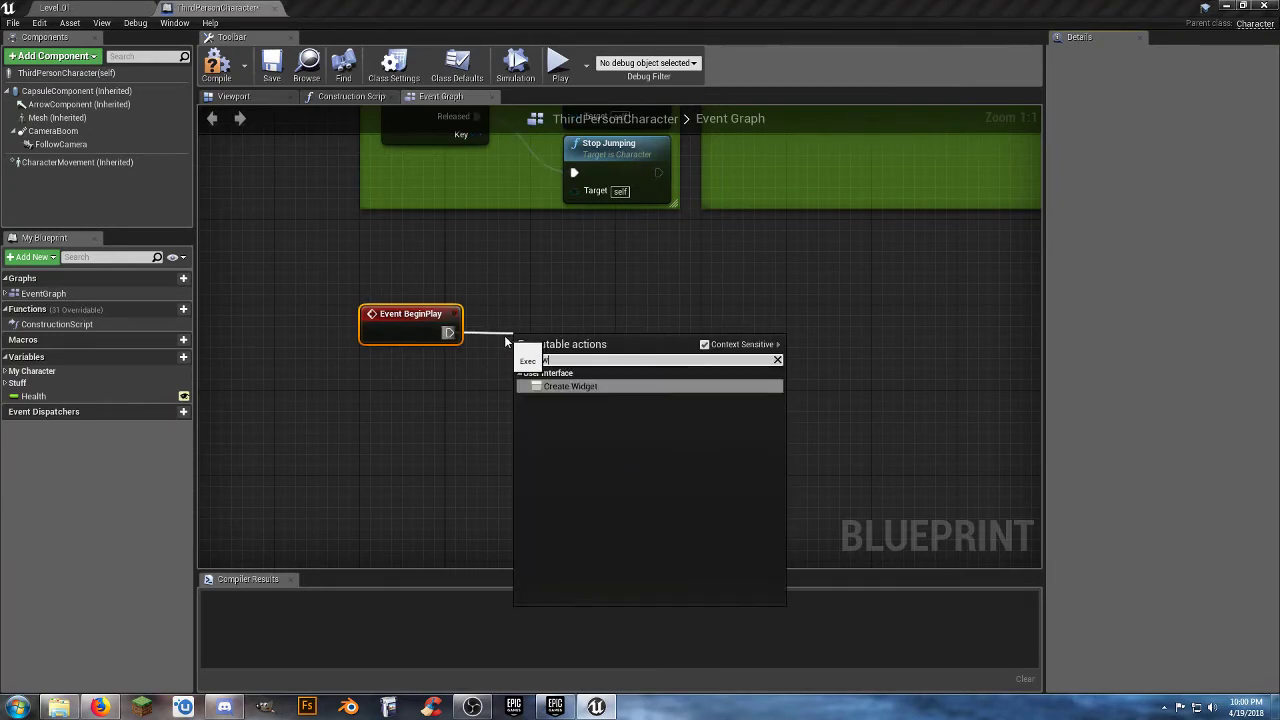
key("Return")
left_click_drag(576, 334, 640, 313)
left_click(678, 355)
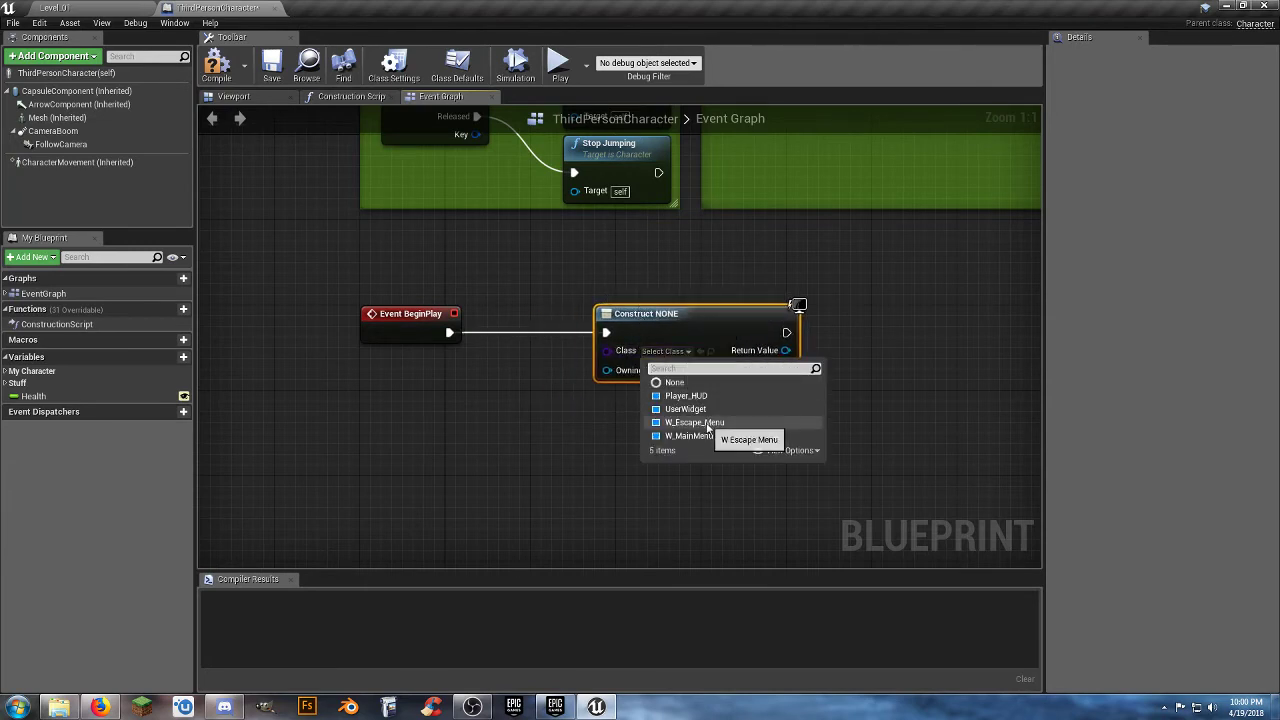
left_click(690, 396)
Feed the widget node's Owning Player from a Get Player Controller node and arrange the two nodes neatly.
left_click_drag(606, 371, 489, 403)
type("ge")
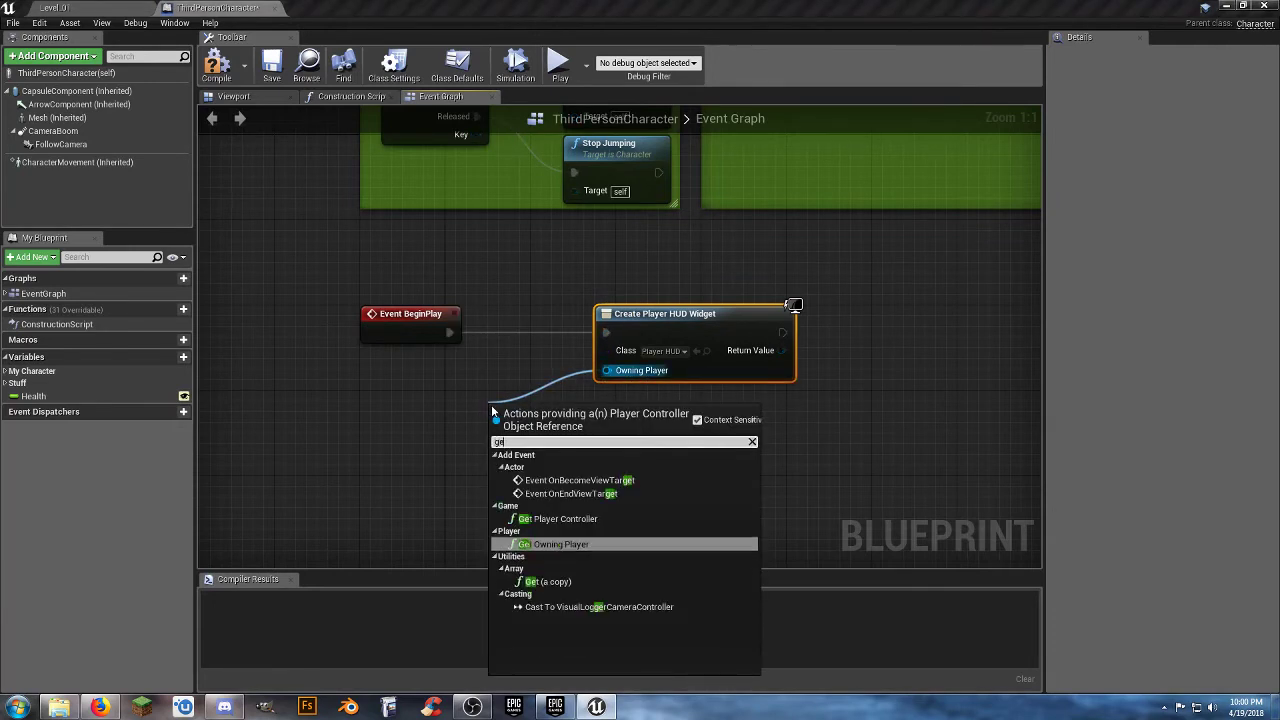
type("tpla")
key("Return")
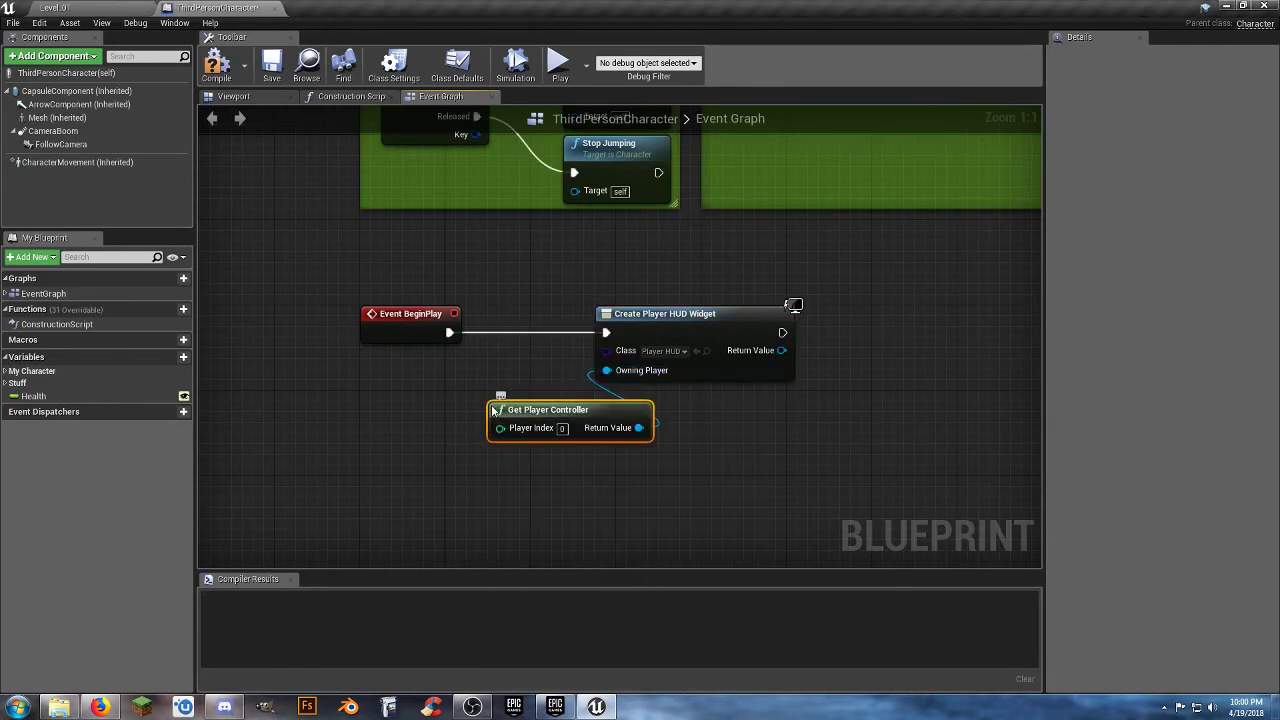
left_click_drag(553, 413, 521, 402)
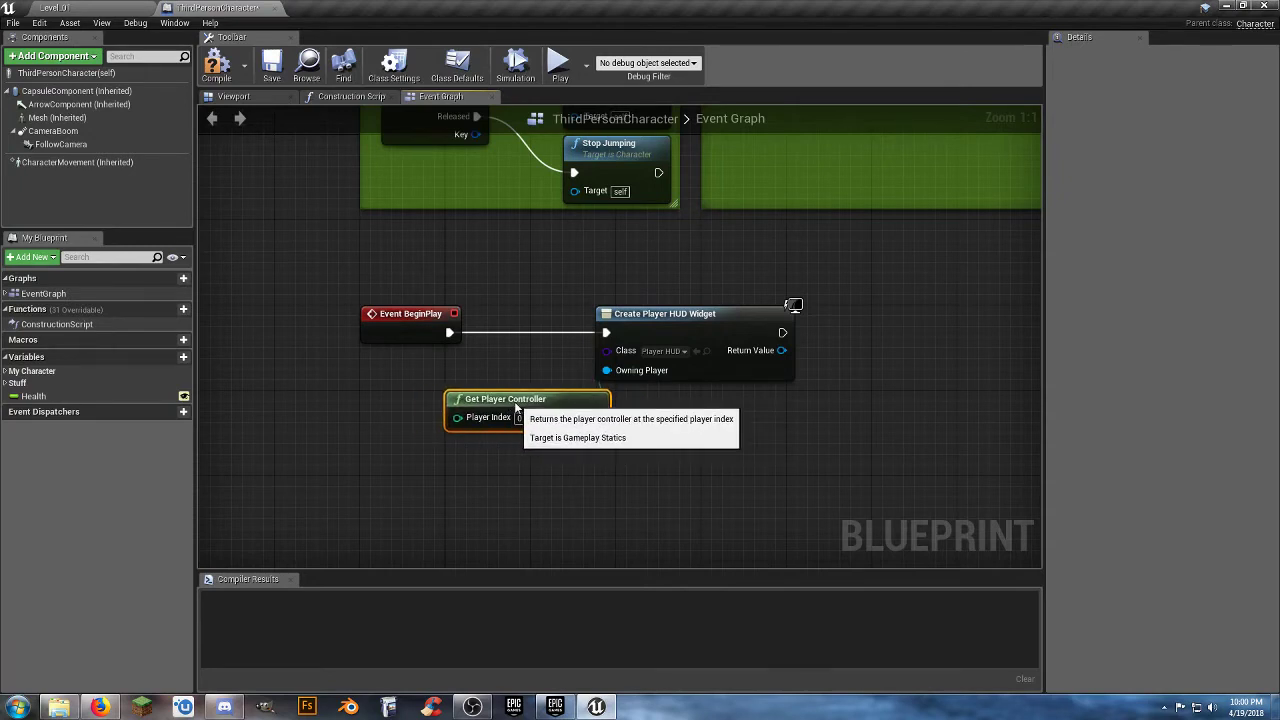
left_click_drag(641, 333, 673, 333)
right_click_drag(580, 309, 460, 281)
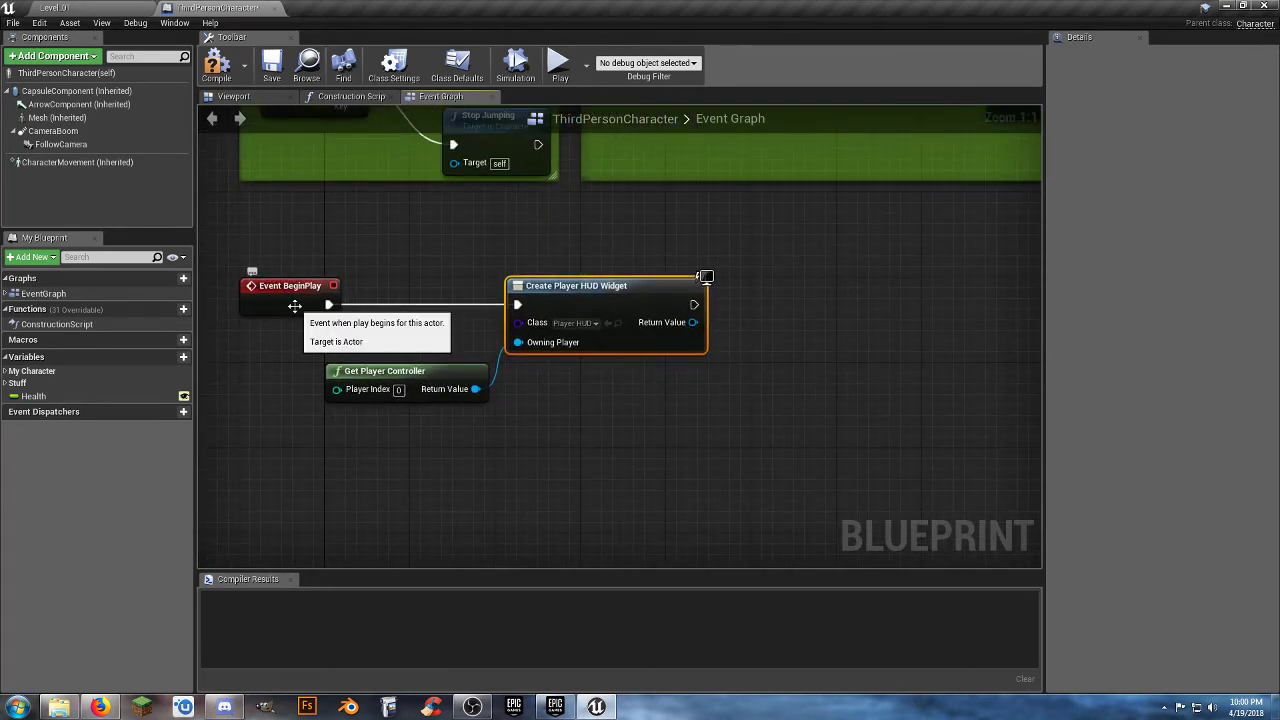
left_click(598, 447)
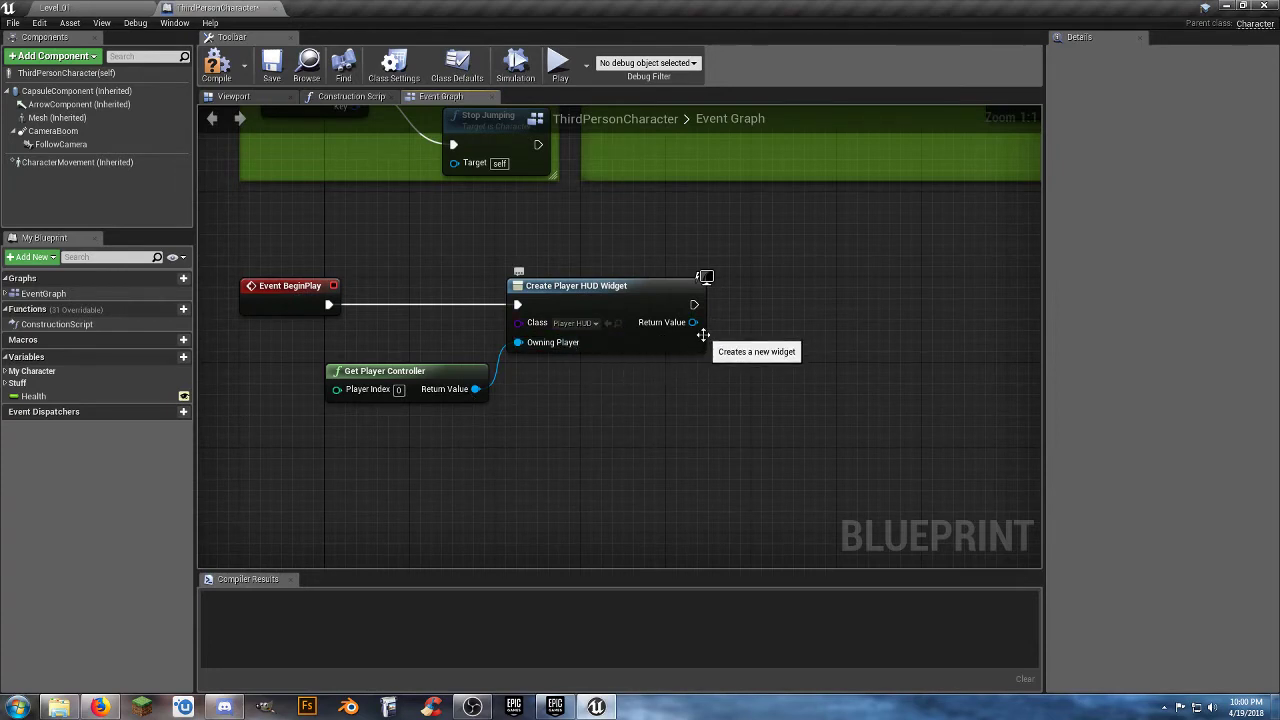
Add an Add to Viewport node from the Player HUD widget's Return Value and align it with the execution line.
left_click_drag(692, 322, 724, 319)
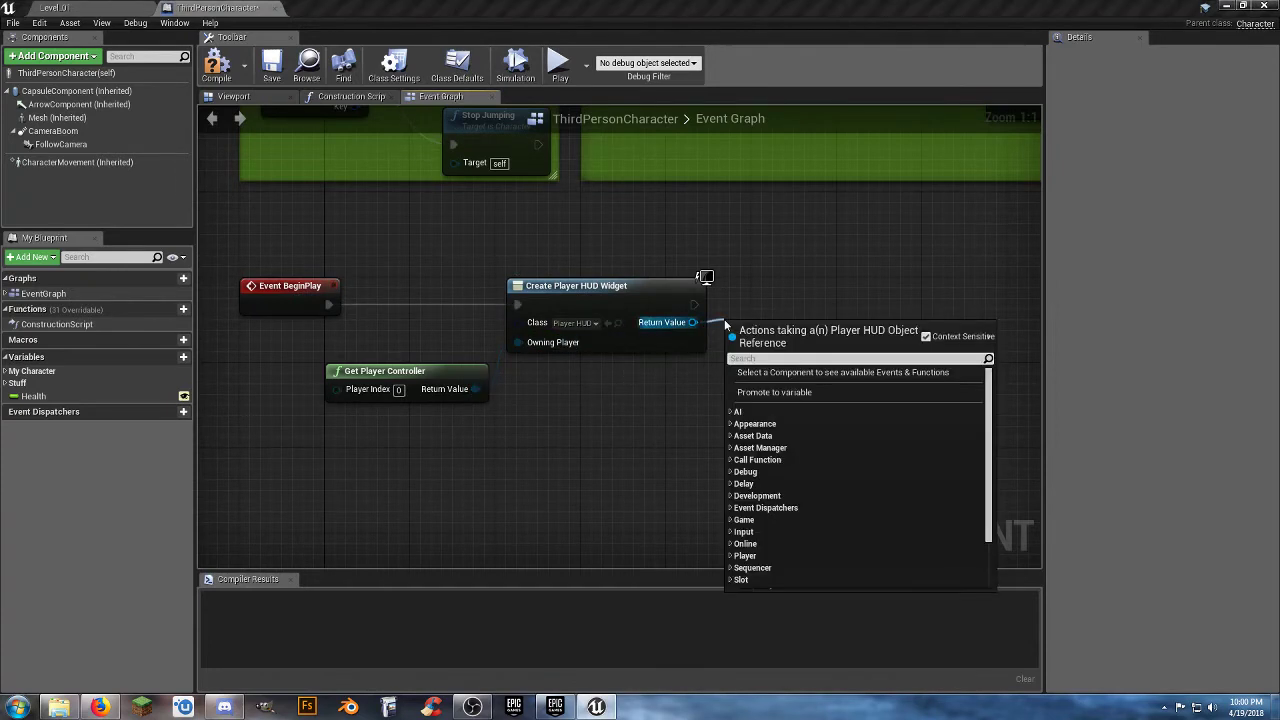
type("addt")
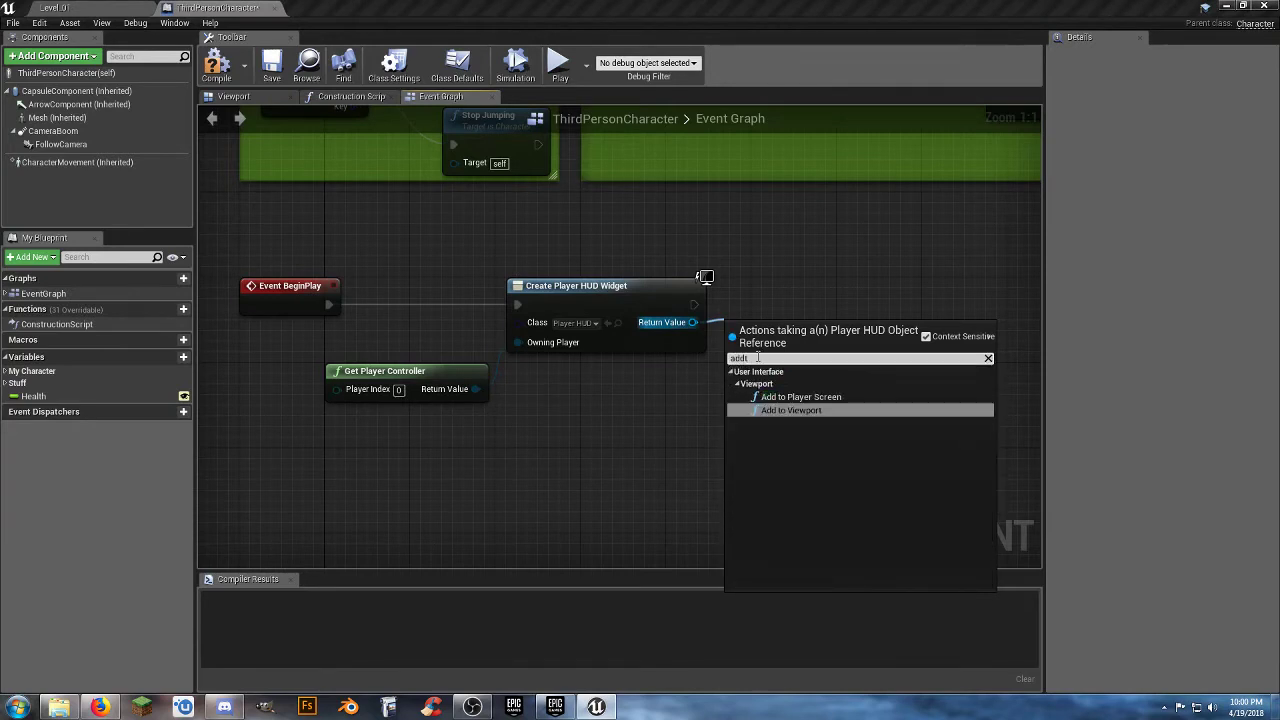
left_click(802, 410)
left_click_drag(783, 341, 815, 291)
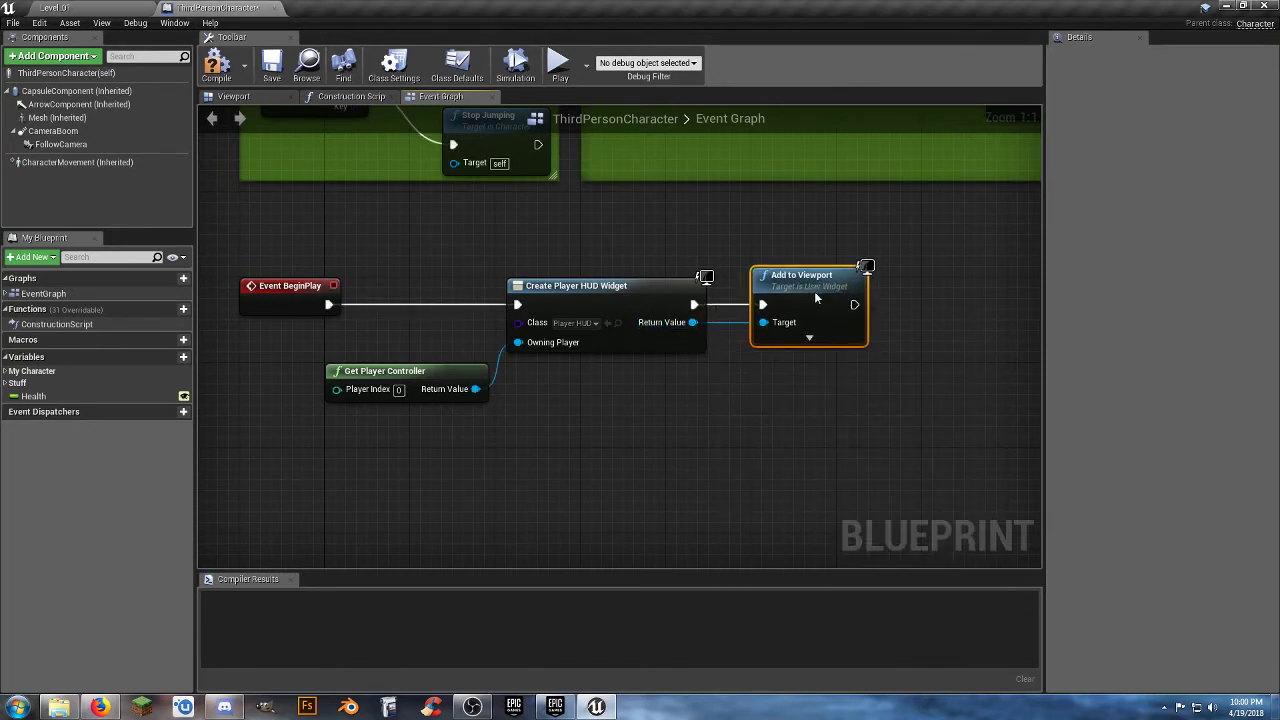
left_click(761, 423)
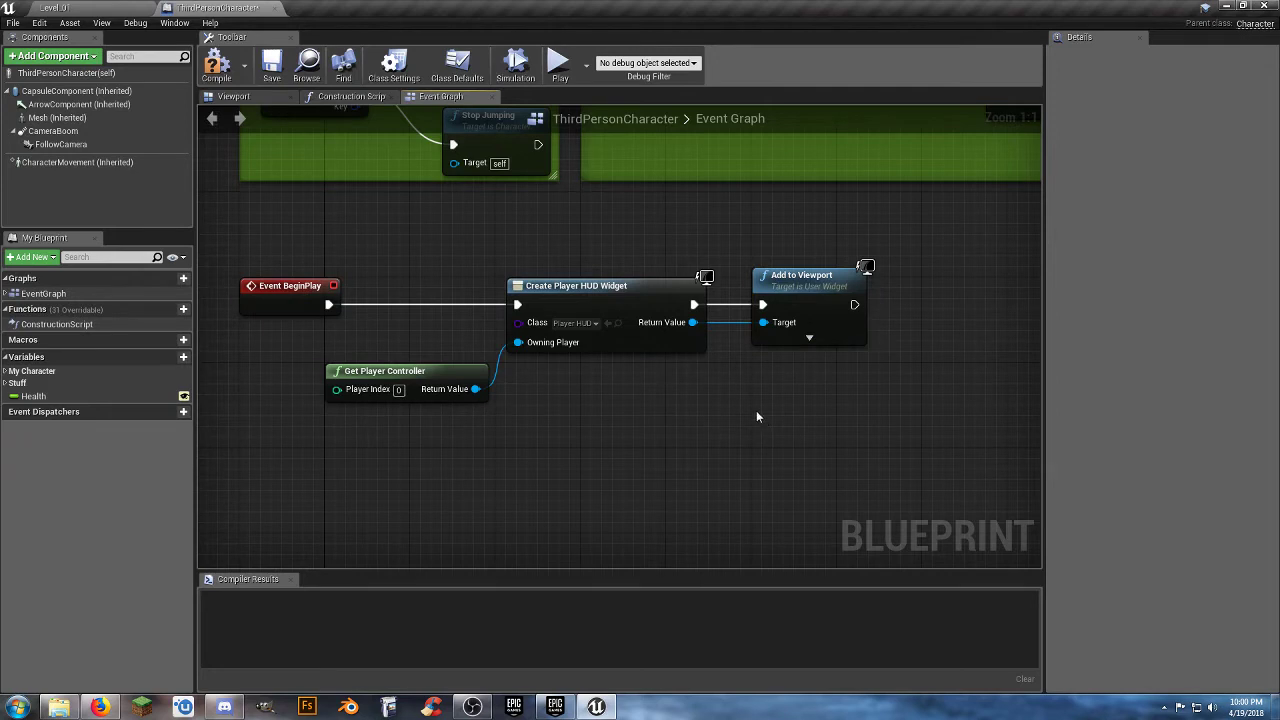
right_click_drag(757, 417, 738, 413)
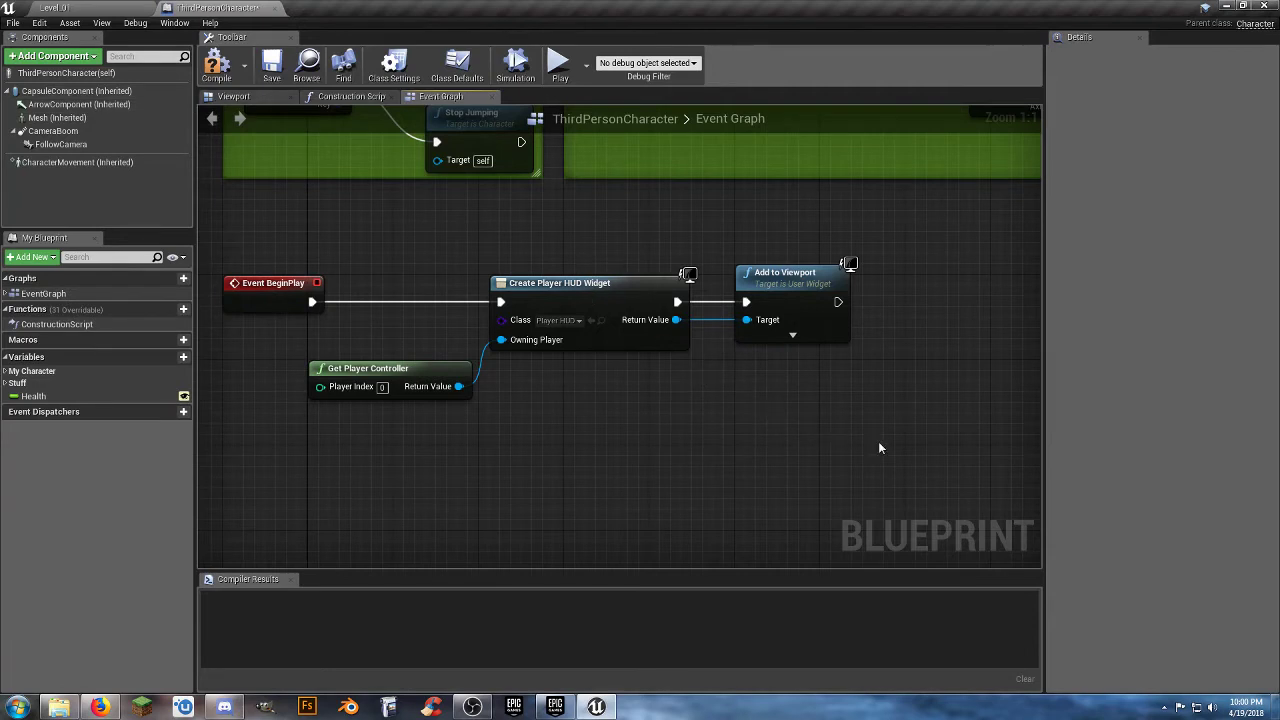
Collapse the Get Player Controller, Create Widget and Add to Viewport nodes into a graph named Player HUD and place it beside Event BeginPlay.
left_click_drag(880, 448, 458, 367)
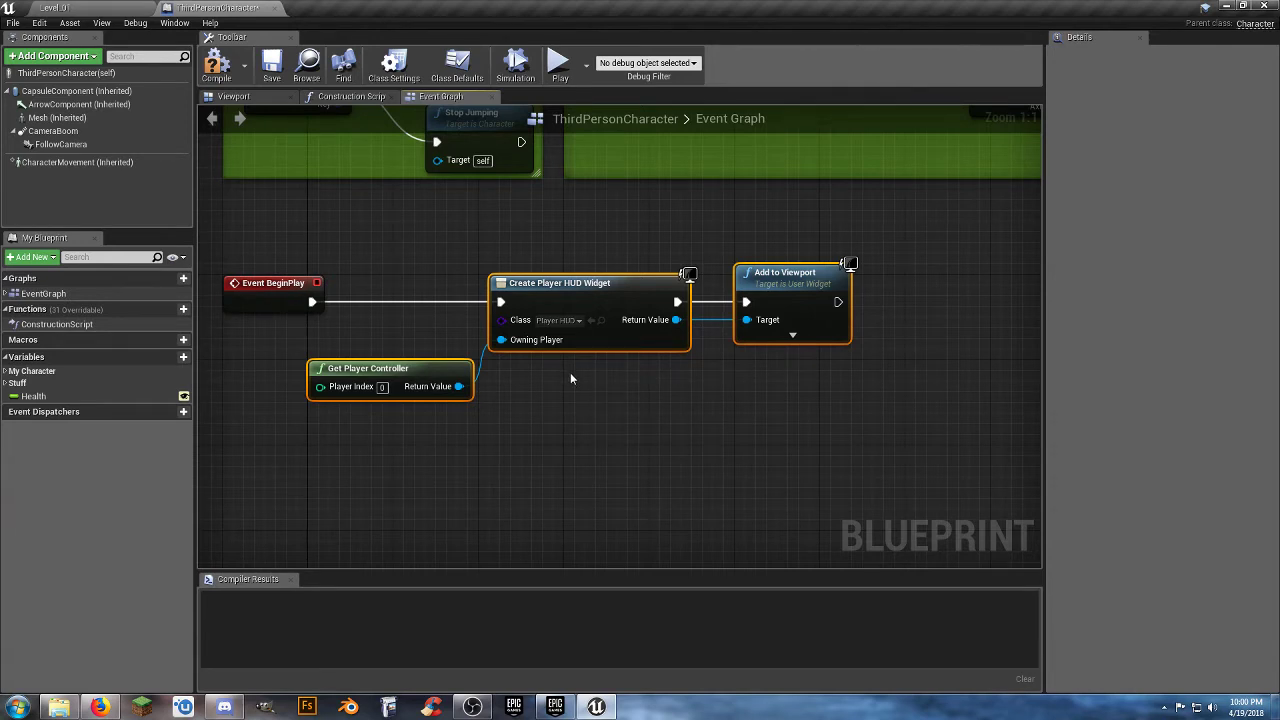
right_click(614, 288)
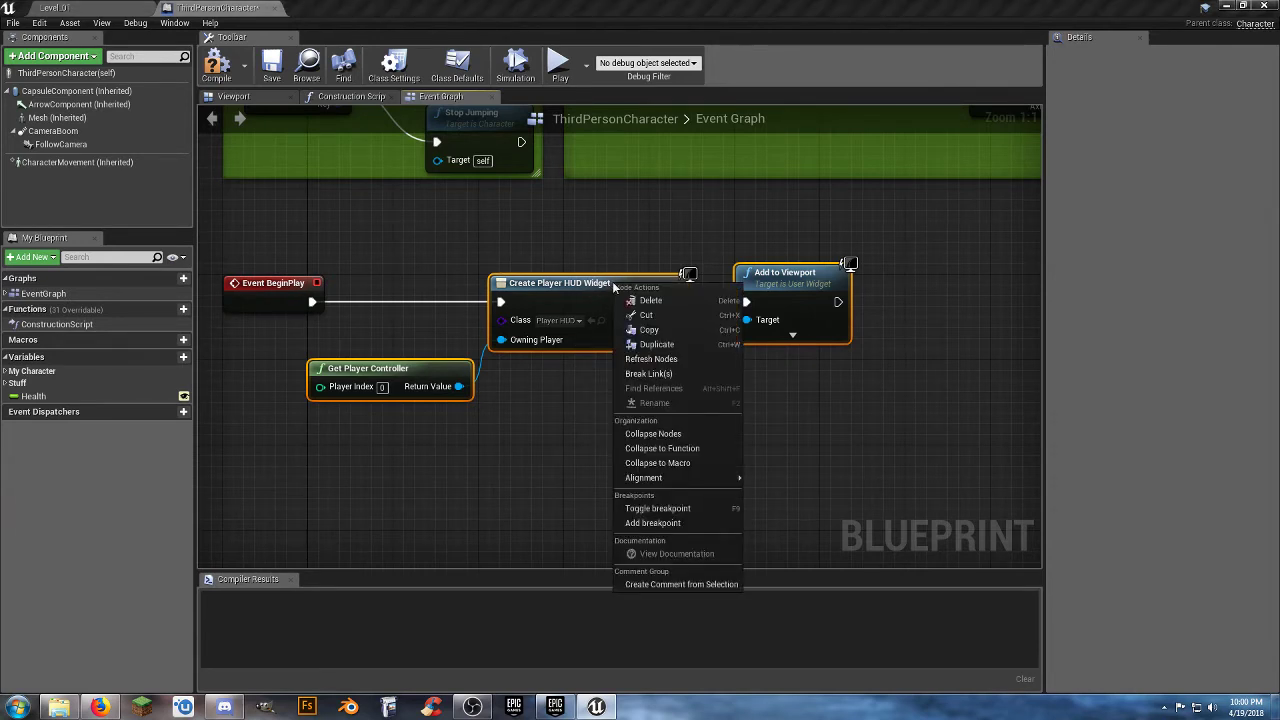
left_click(675, 437)
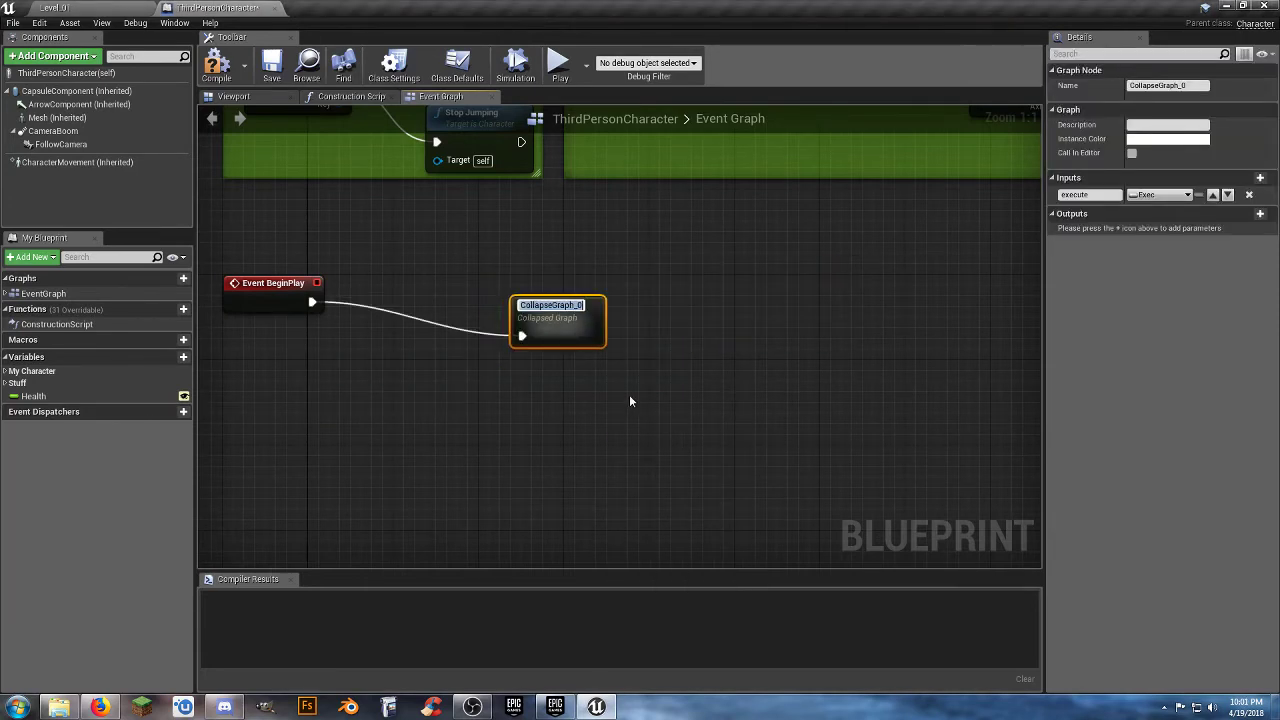
type("Player HUD")
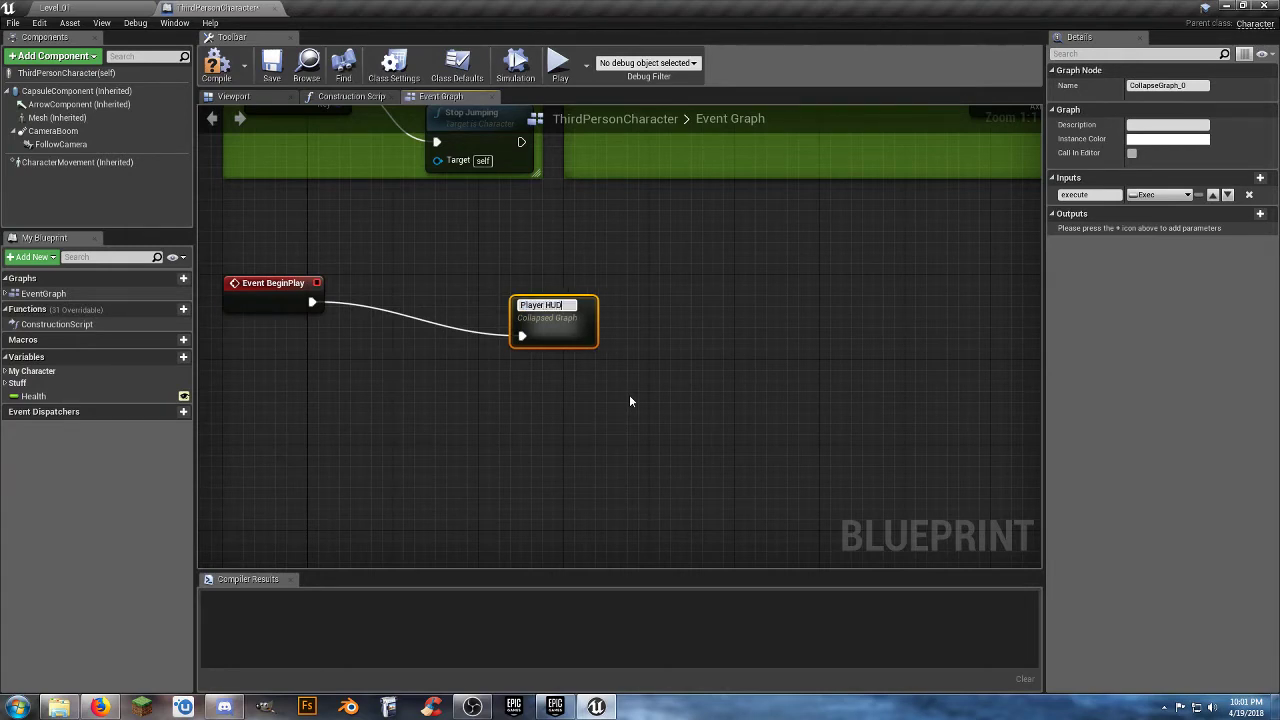
key("Return")
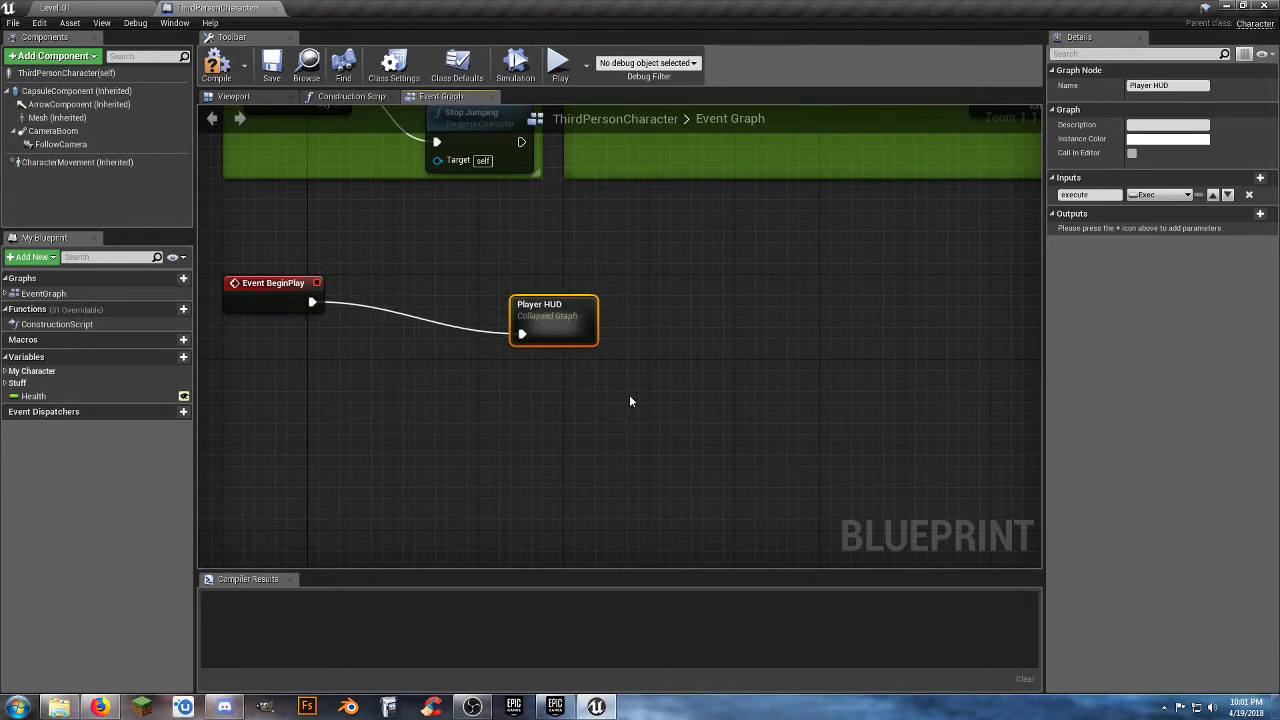
left_click_drag(580, 331, 421, 299)
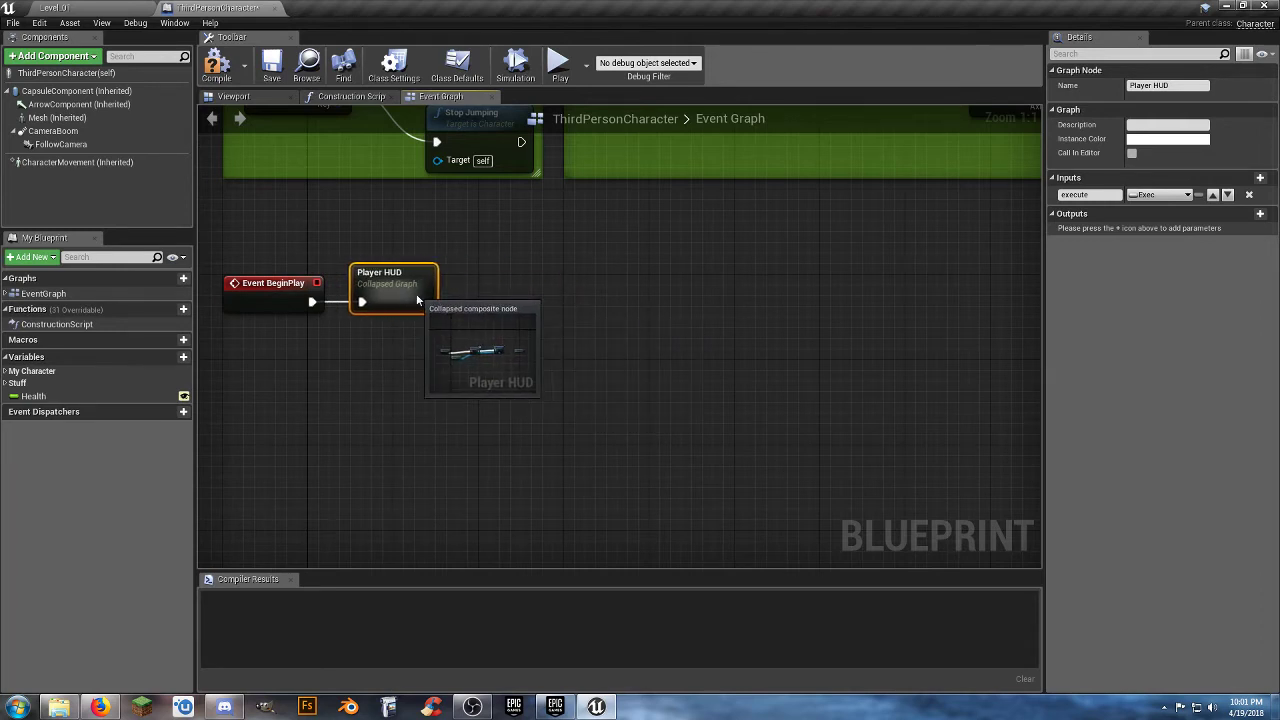
Inside the Player HUD collapsed graph, wire Add to Viewport's execution output to Outputs, align the Inputs and Outputs nodes, and compile.
double_click(403, 302)
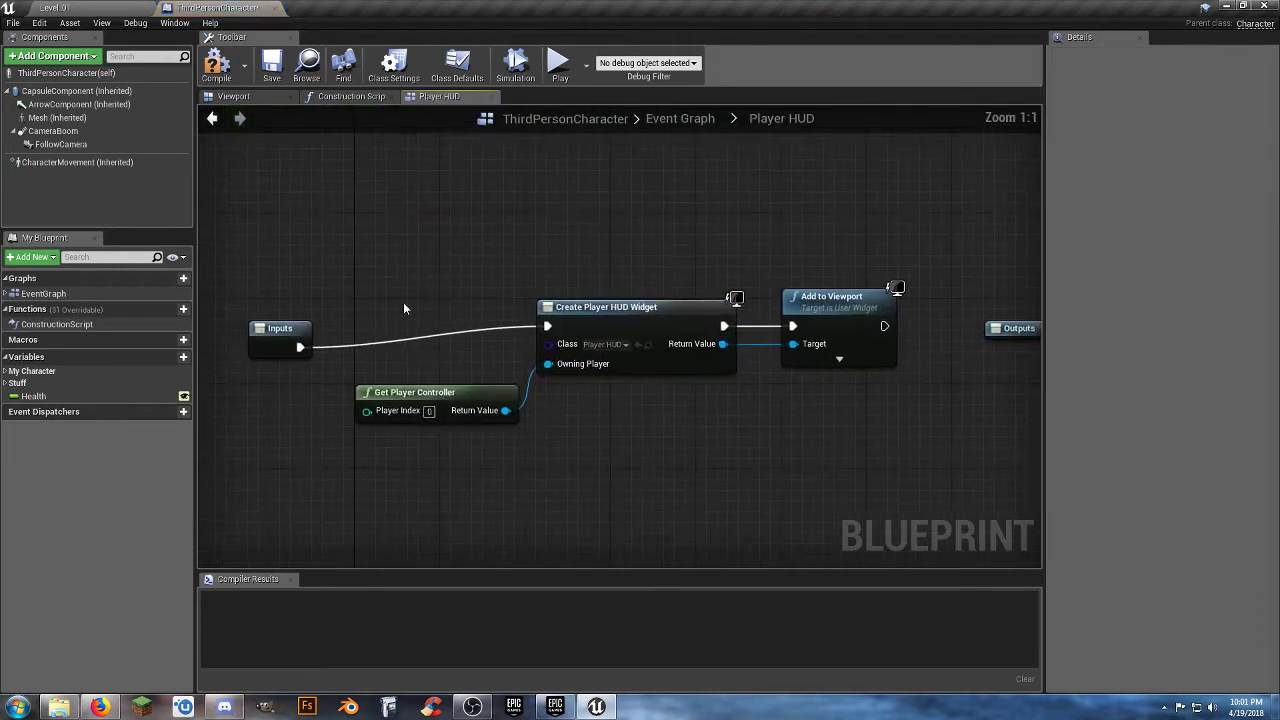
left_click_drag(282, 331, 388, 312)
right_click_drag(657, 454, 463, 434)
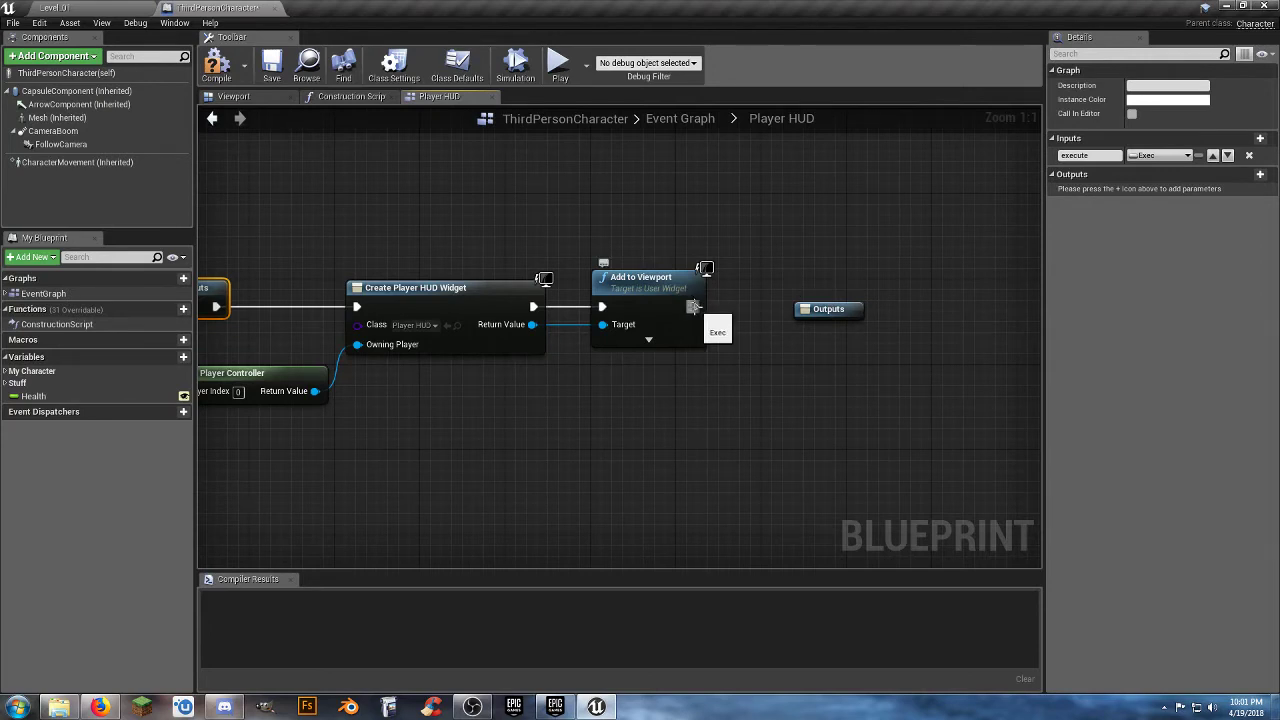
left_click_drag(692, 306, 820, 311)
left_click_drag(820, 311, 794, 291)
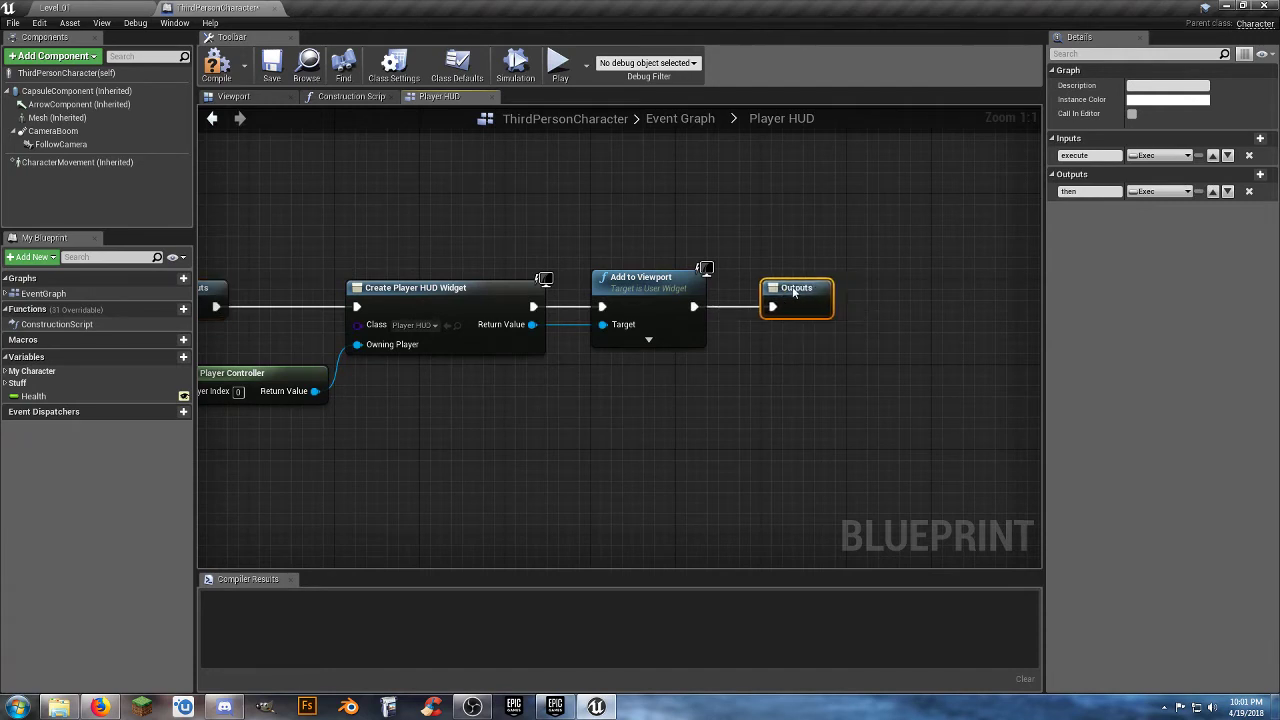
left_click(216, 65)
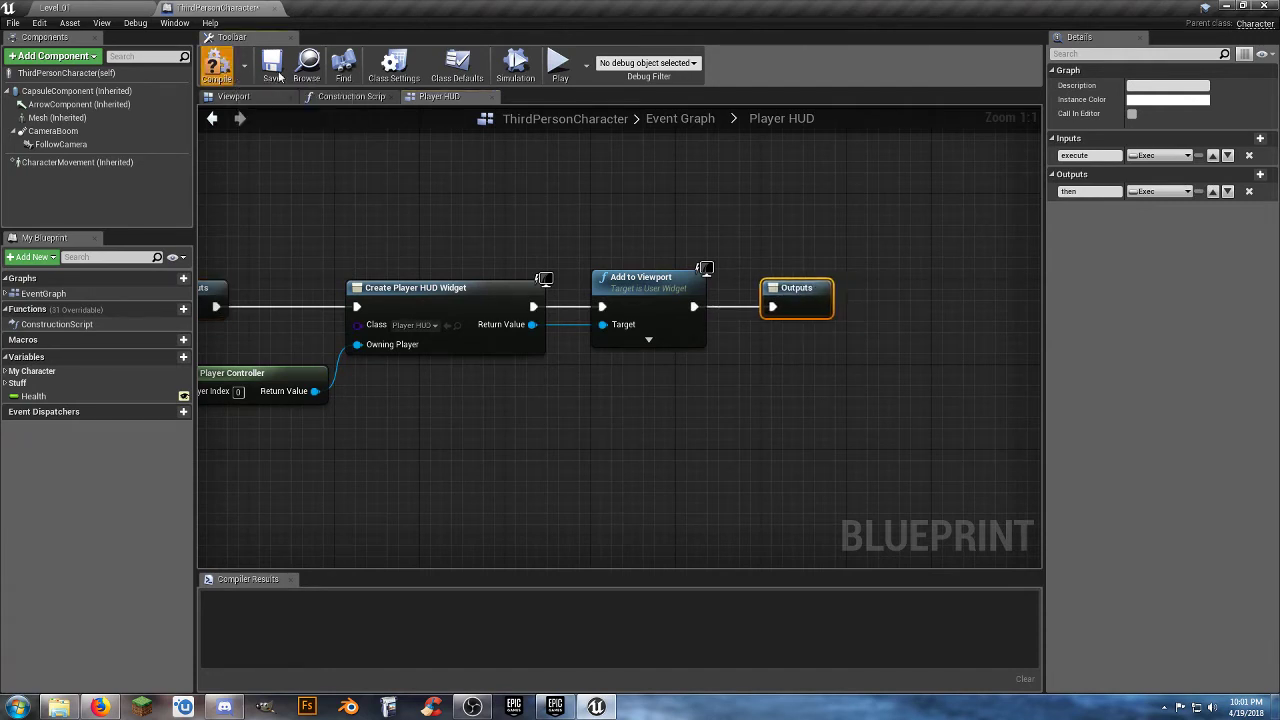
Save the ThirdPersonCharacter blueprint, returning to its main Event Graph, and close the blueprint editor.
left_click(272, 65)
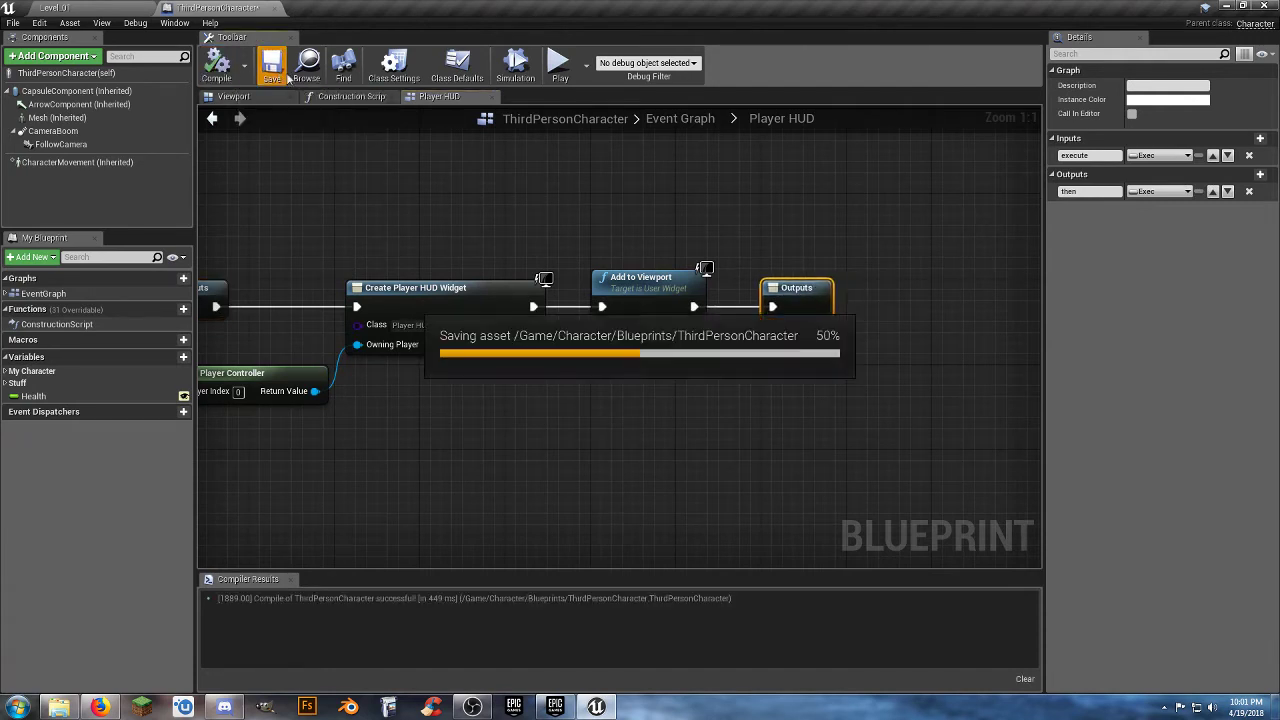
left_click(669, 120)
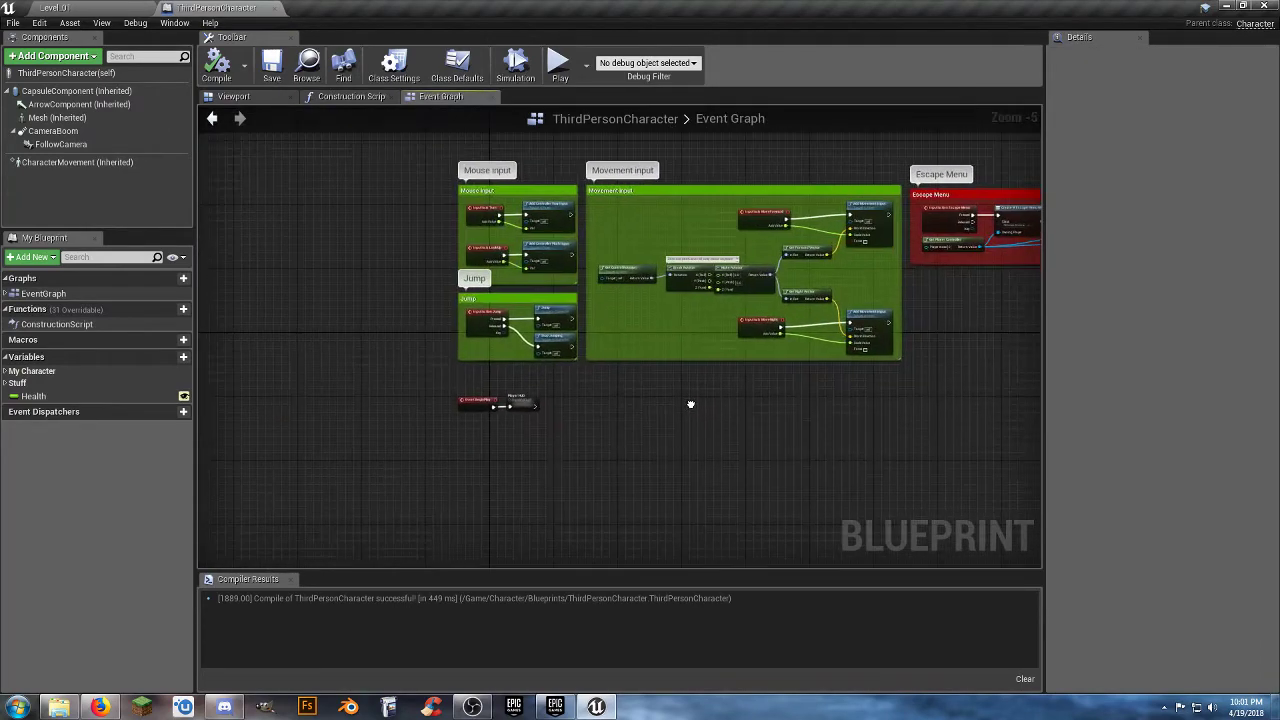
scroll(560, 410, "up", 5)
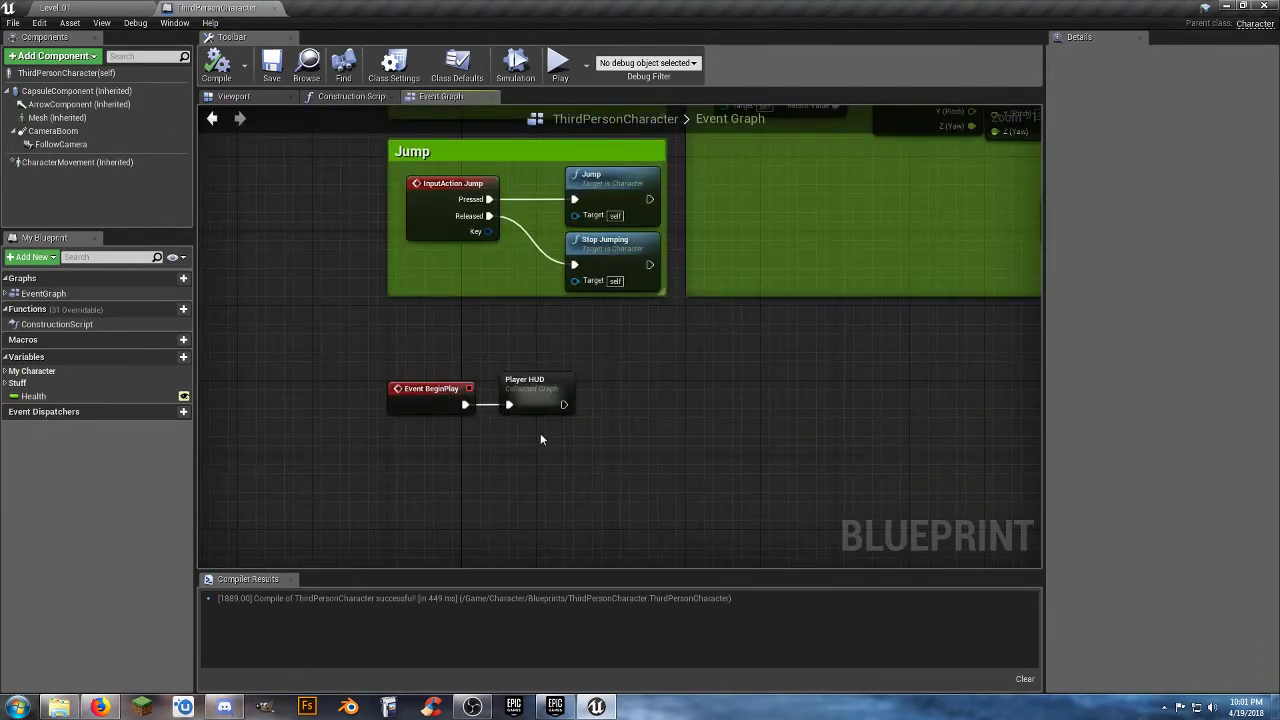
scroll(540, 439, "up", 1)
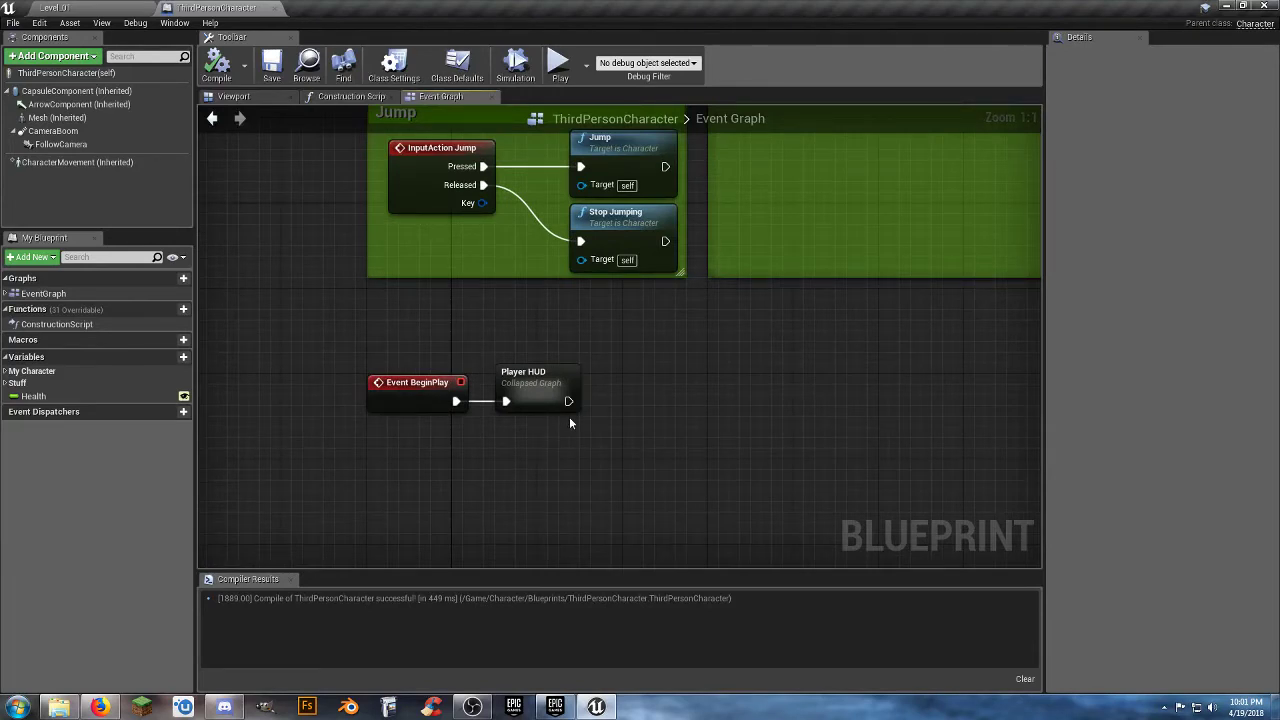
left_click(272, 66)
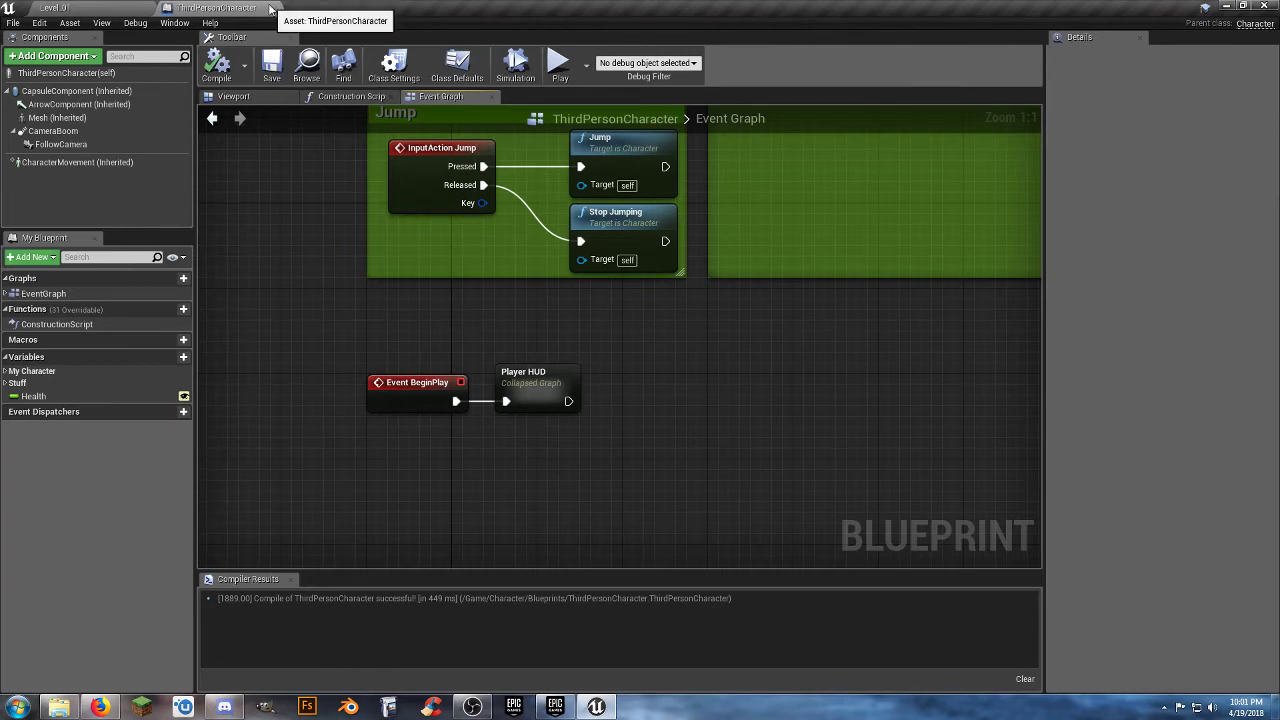
left_click(276, 8)
Play Level_01 in the editor and run and jump the character around the floor and the Level 01 block to check the HUD health bar.
left_click(644, 50)
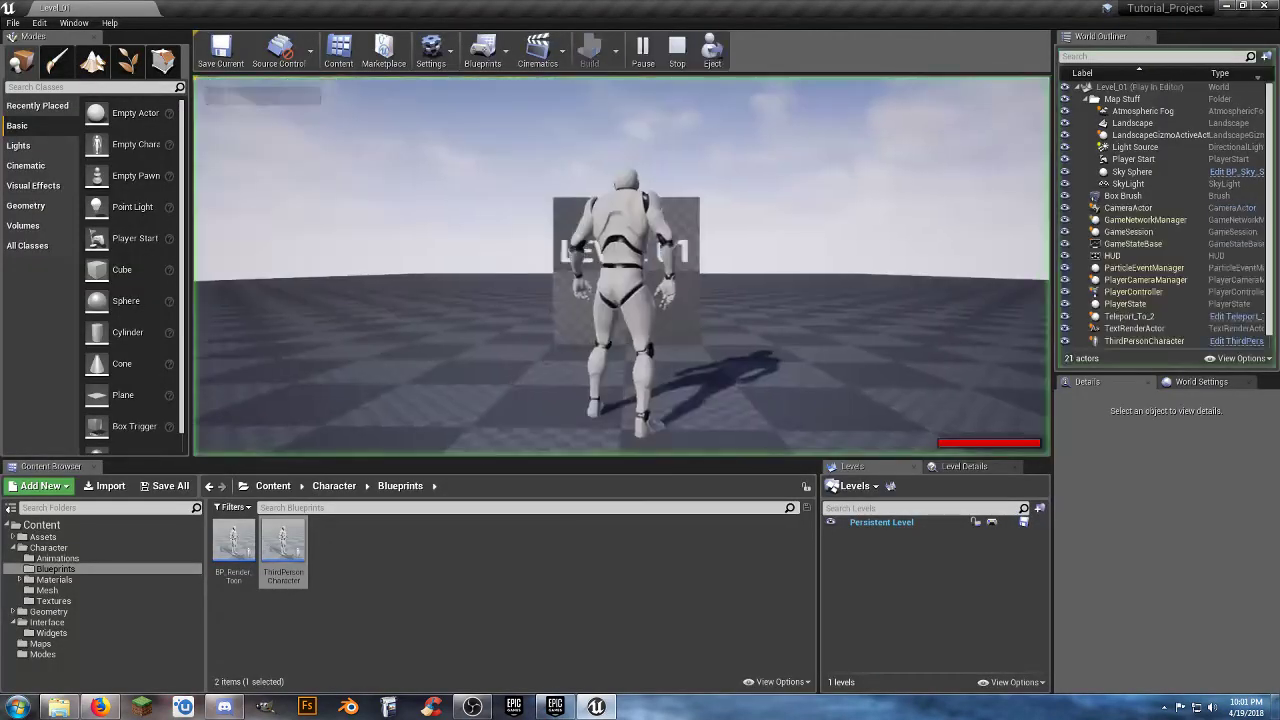
key("w")
key("space")
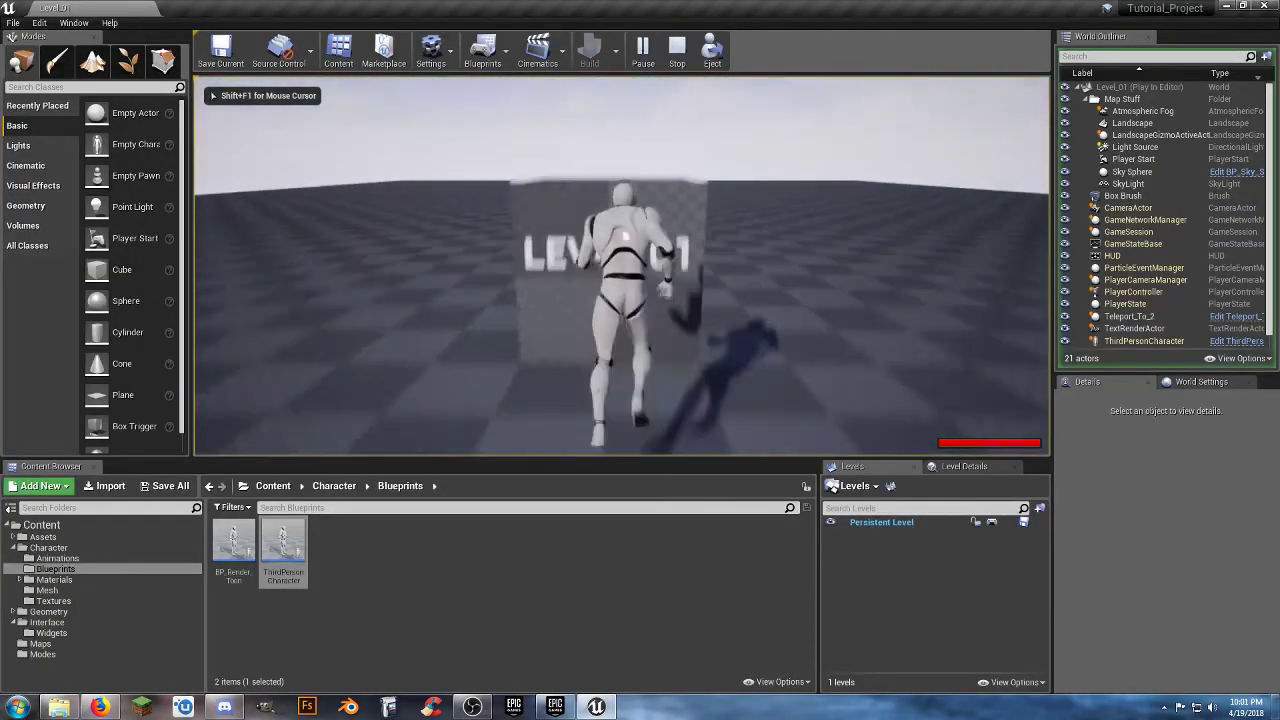
key("space")
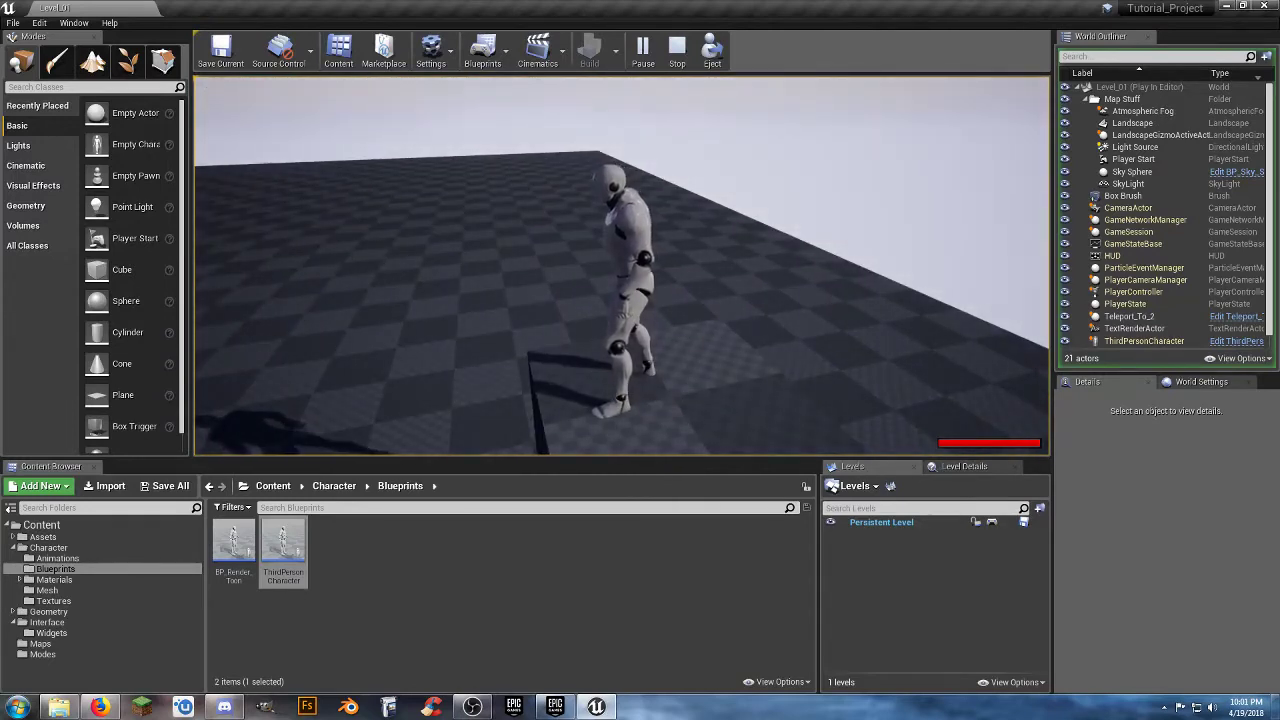
key("w")
key("space")
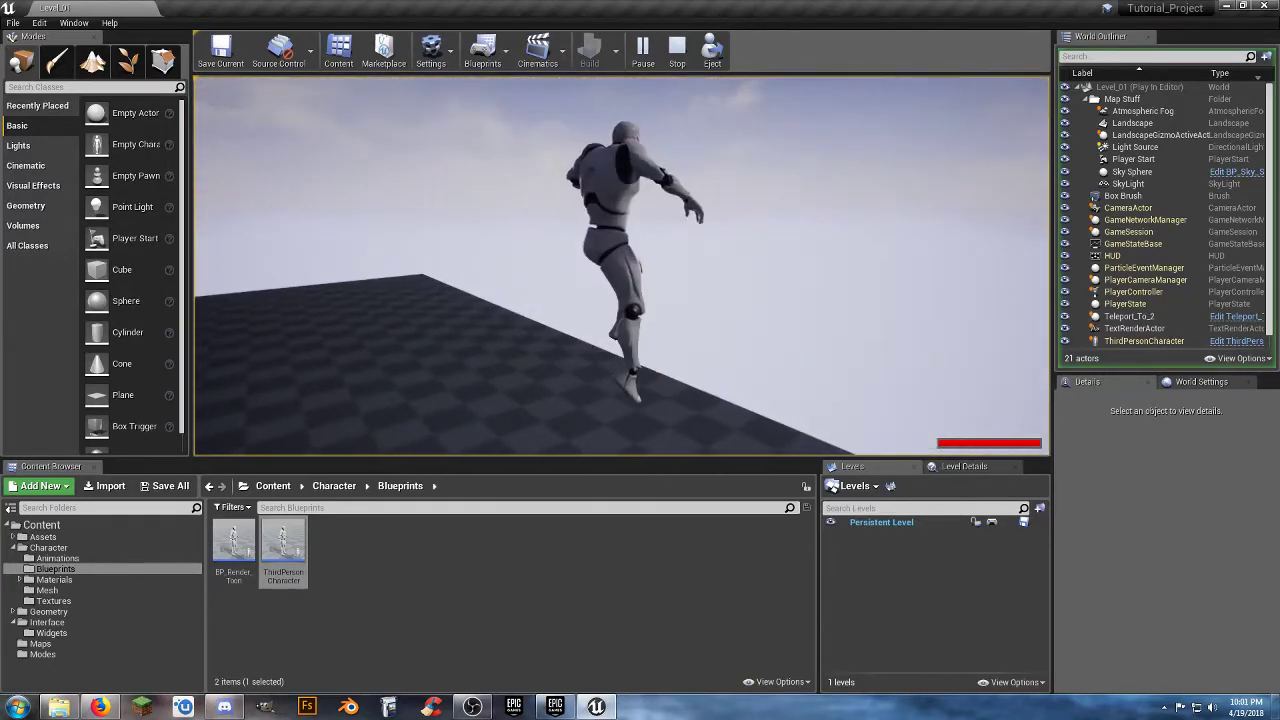
key("w")
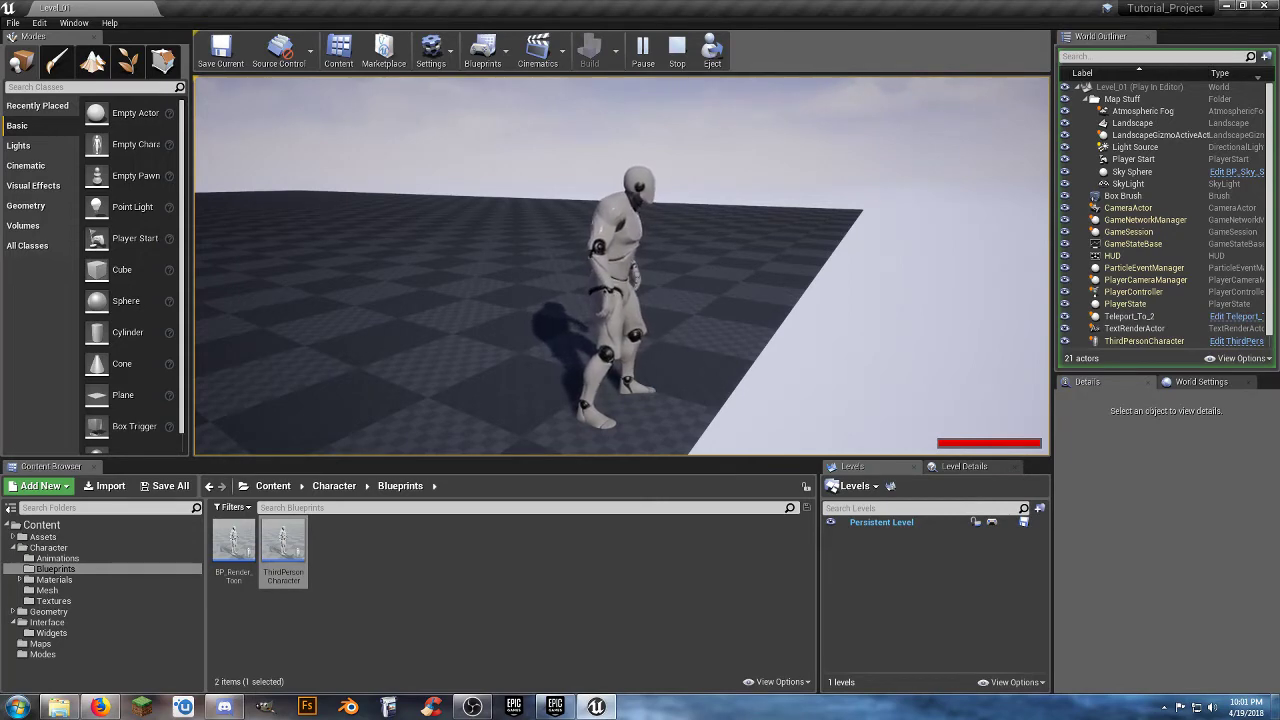
key("w")
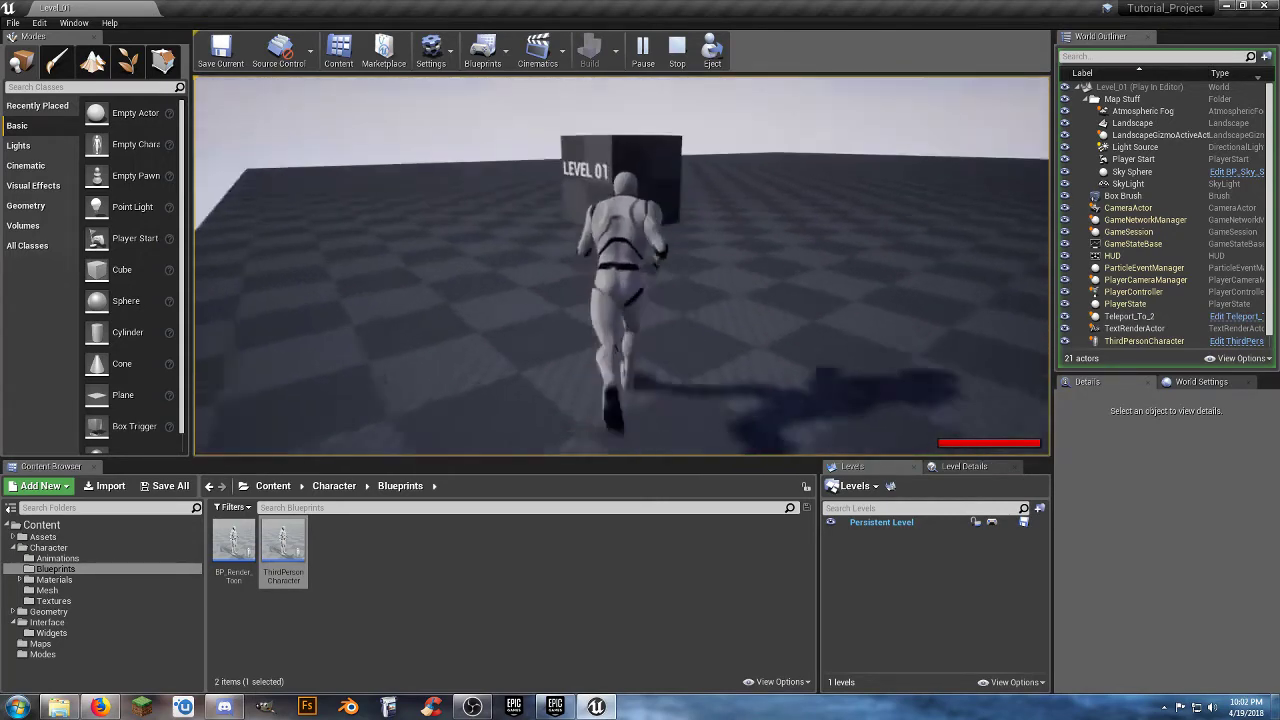
key("space")
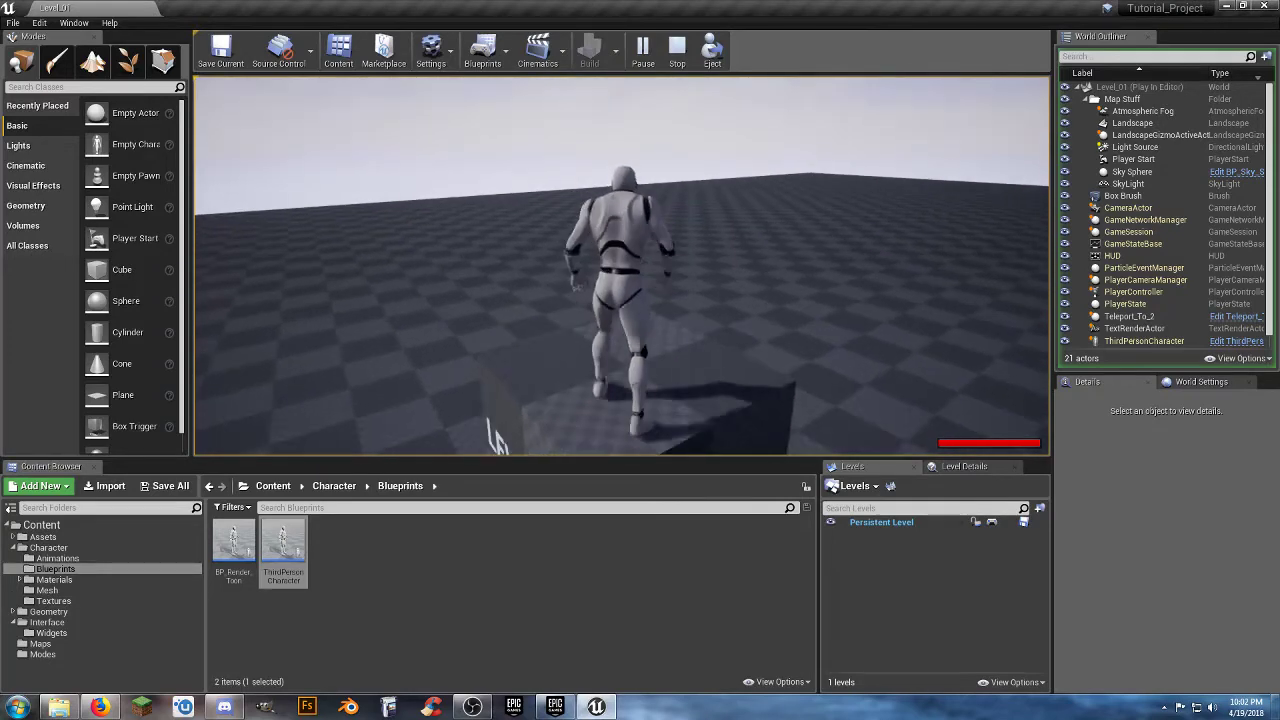
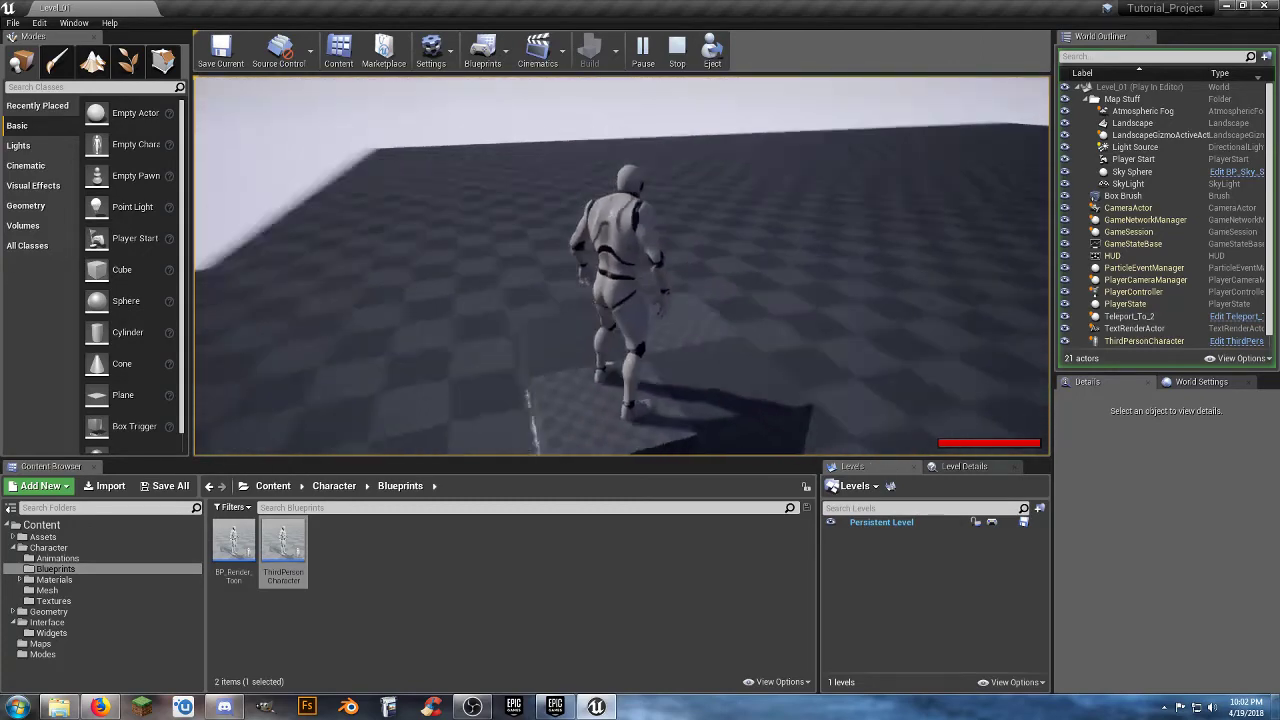
Finish the play test, play Level_01 once more to view the HUD health bar, and stop it to look over the block and Player Start.
key("d")
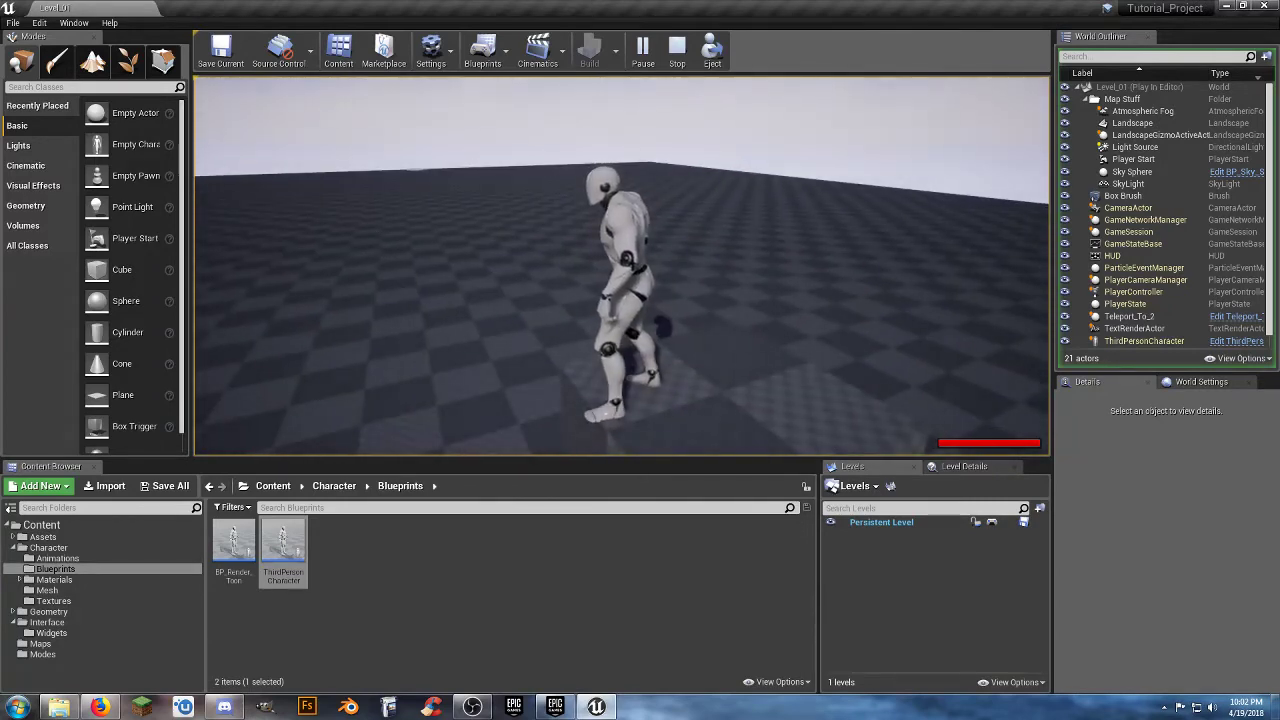
key("Escape")
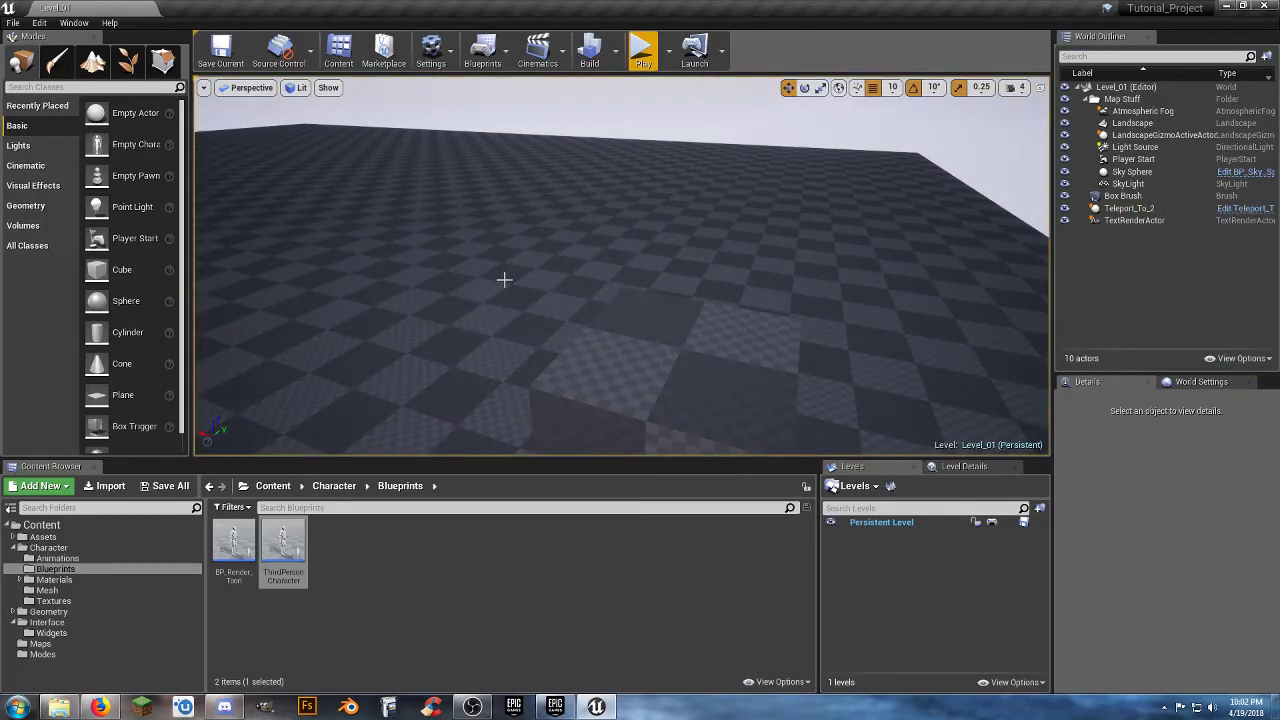
left_click(643, 50)
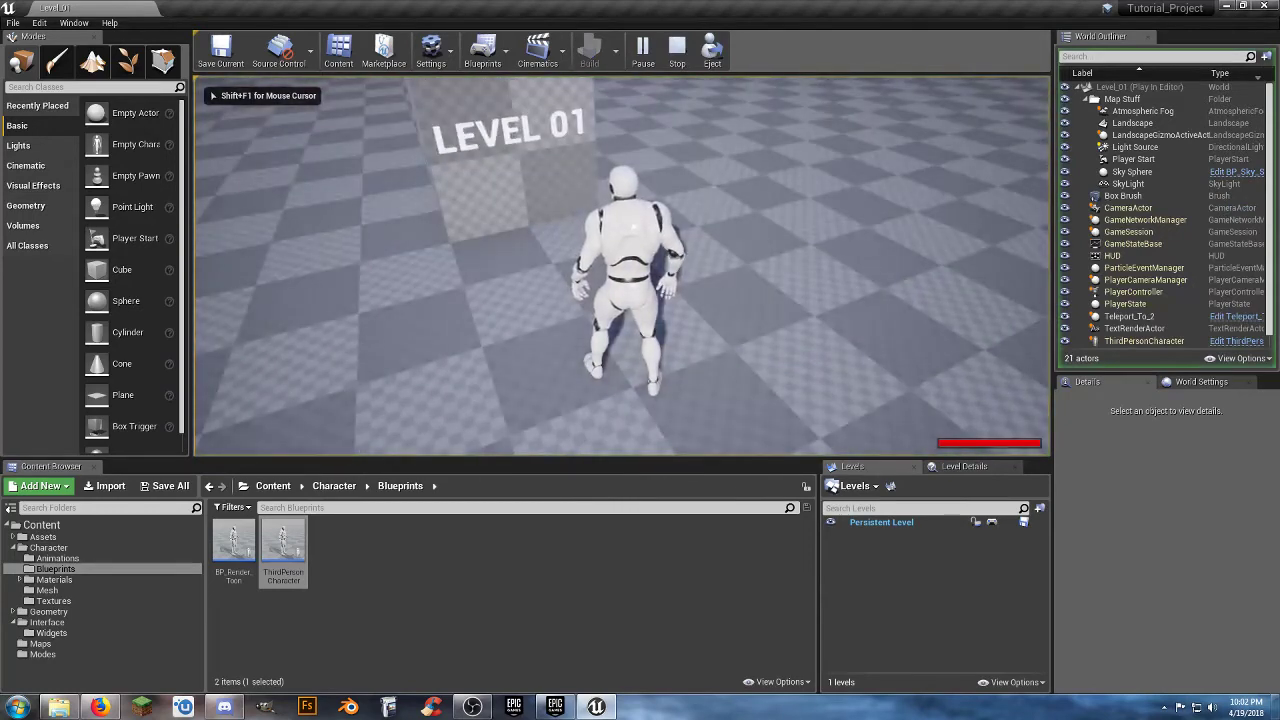
key("Escape")
right_click_drag(803, 309, 636, 307)
key("w")
key("d")
key("d")
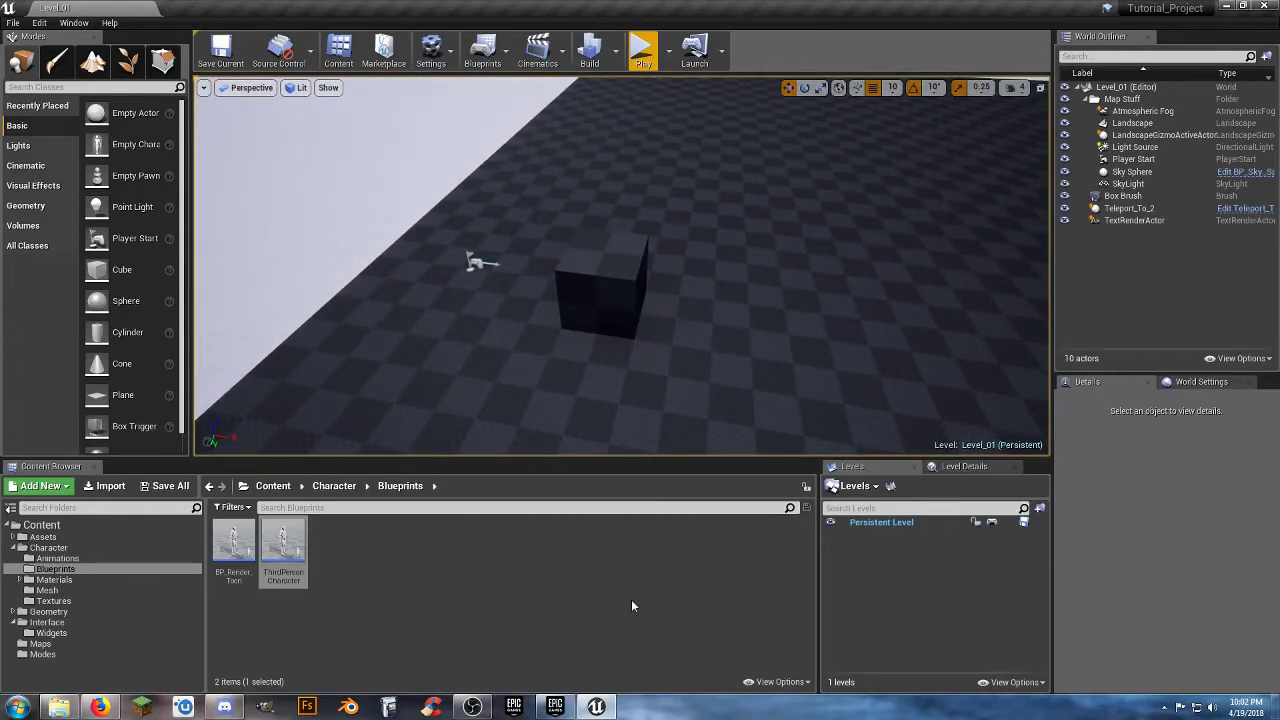
Create an Actor-based Blueprint Class named Pain_Pad in the Assets/Blueprints folder and open it for editing.
left_click(13, 548)
left_click(12, 537)
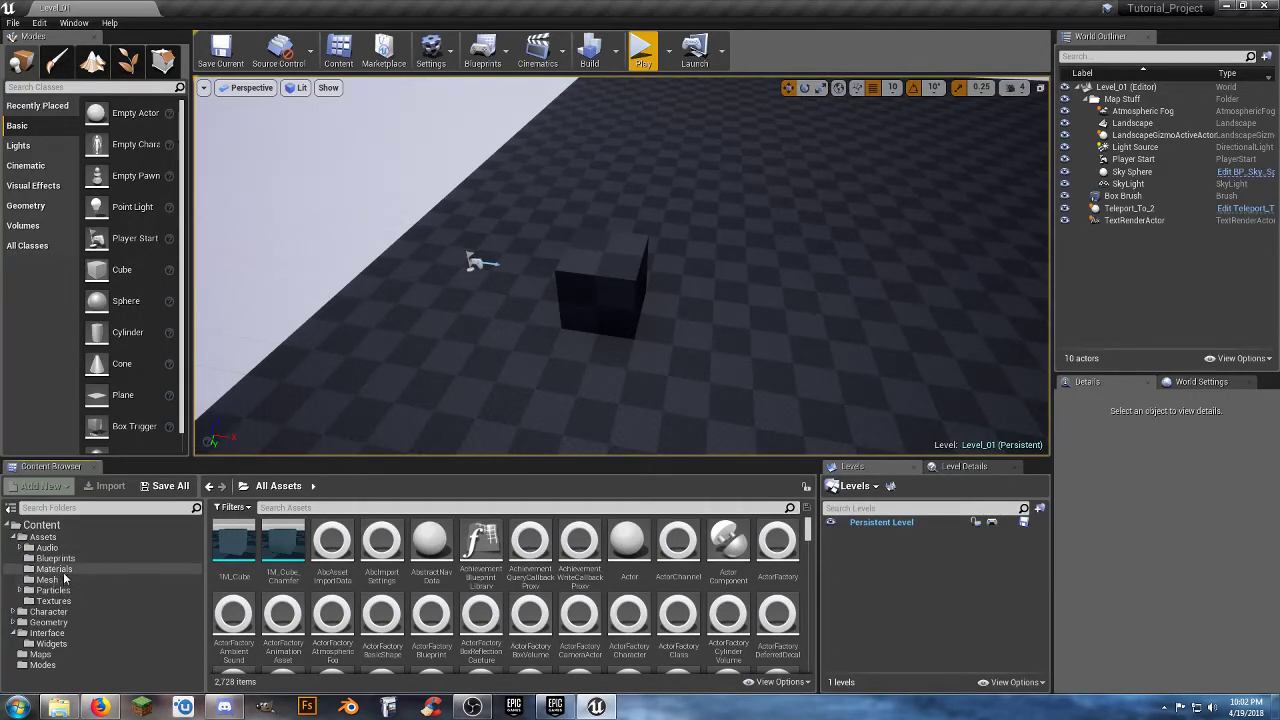
left_click(55, 558)
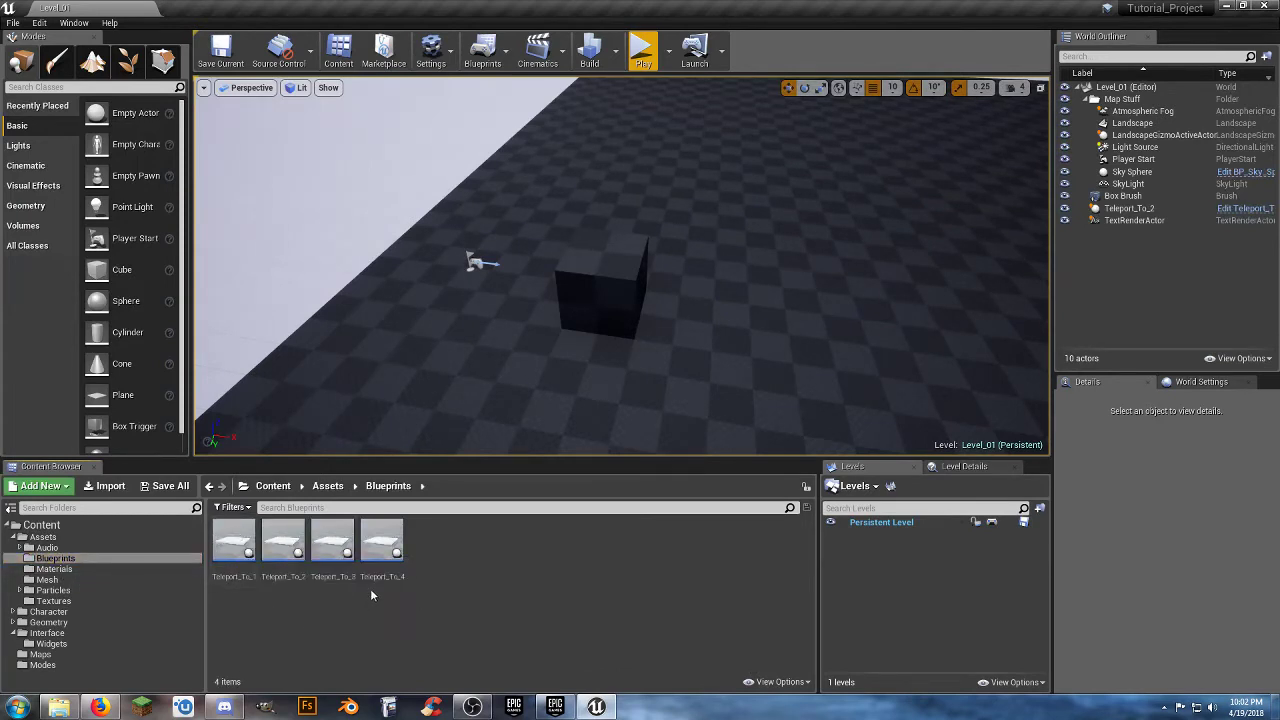
right_click(435, 549)
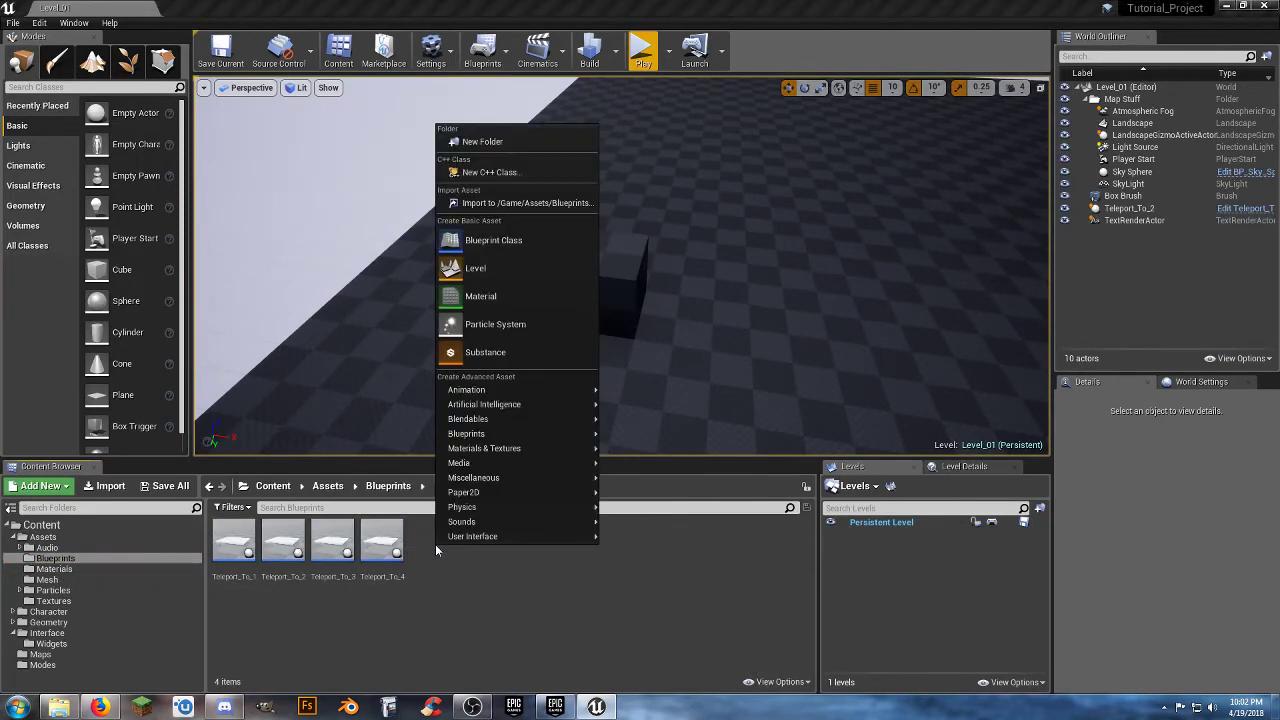
left_click(555, 241)
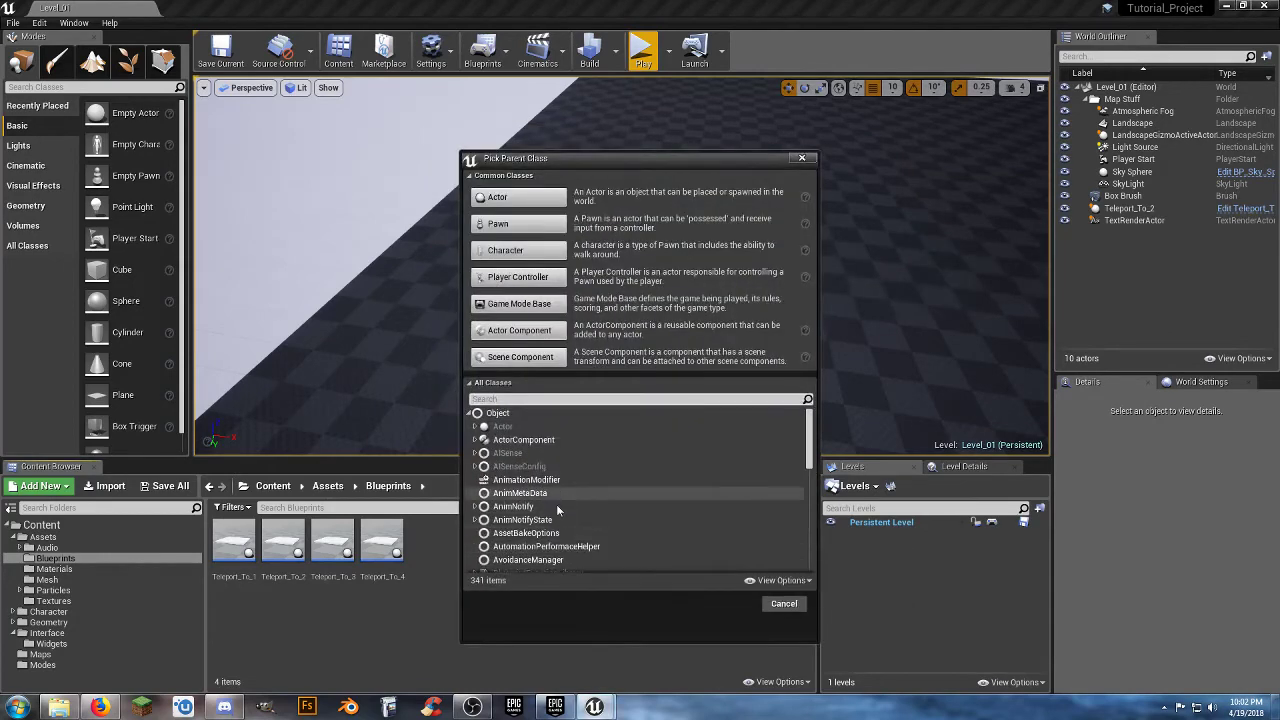
left_click(518, 200)
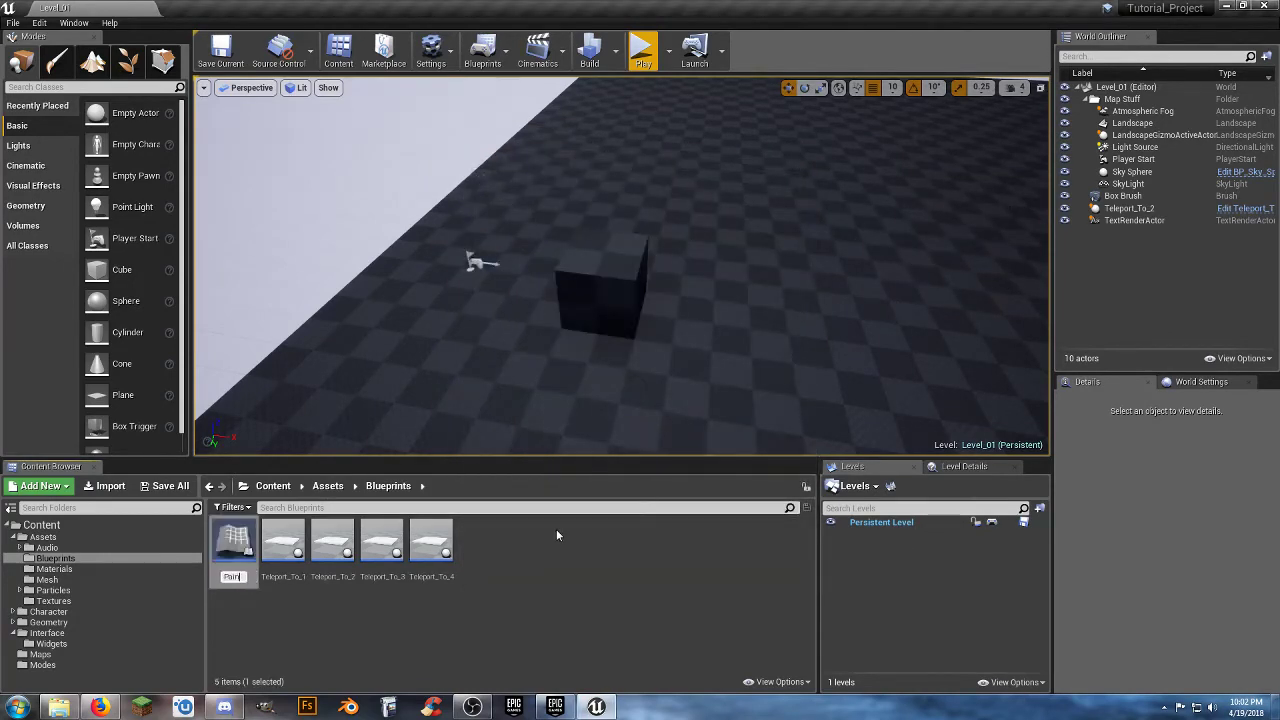
key("Return")
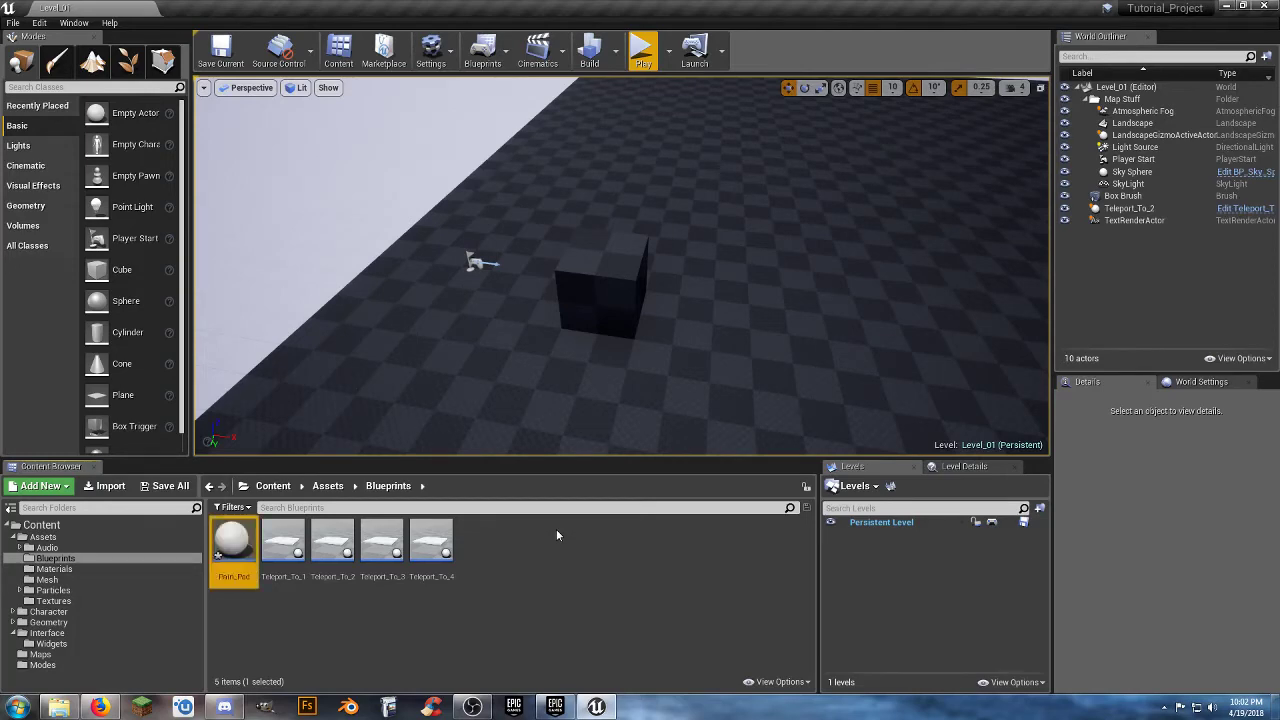
key("Return")
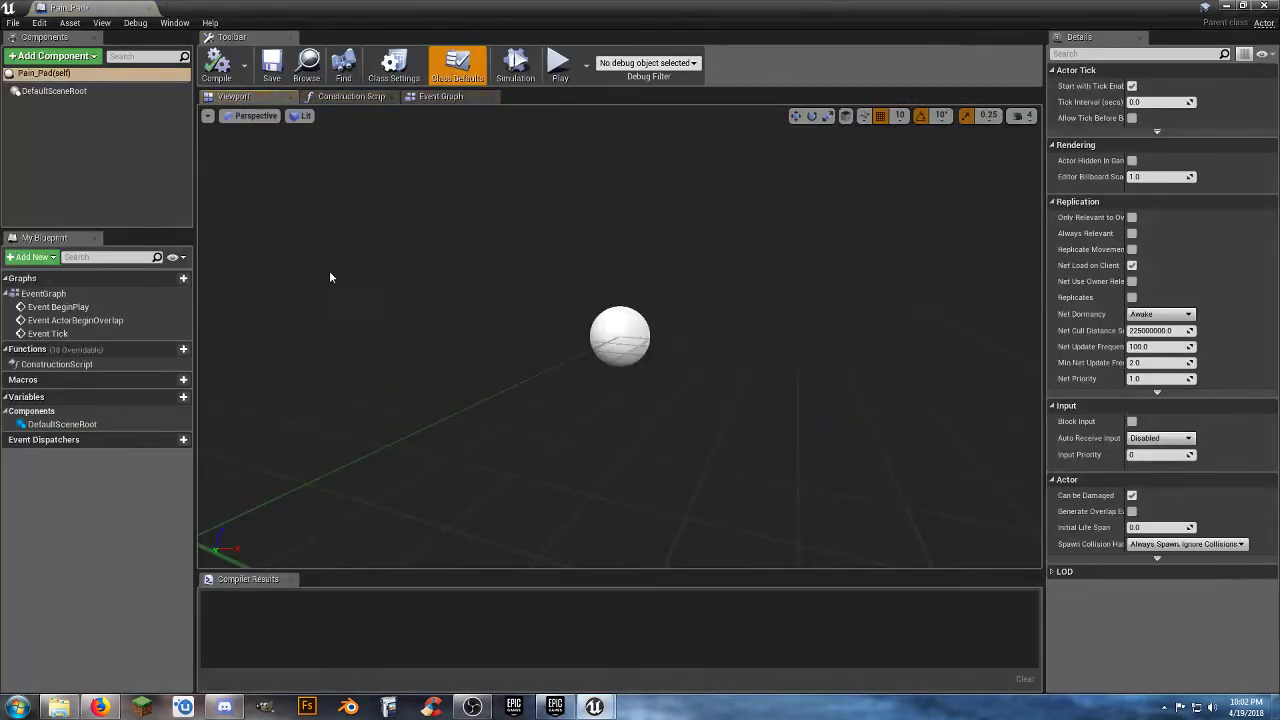
Add a Cube component to the Pain_Pad blueprint and name it Pain Pad.
left_click(70, 58)
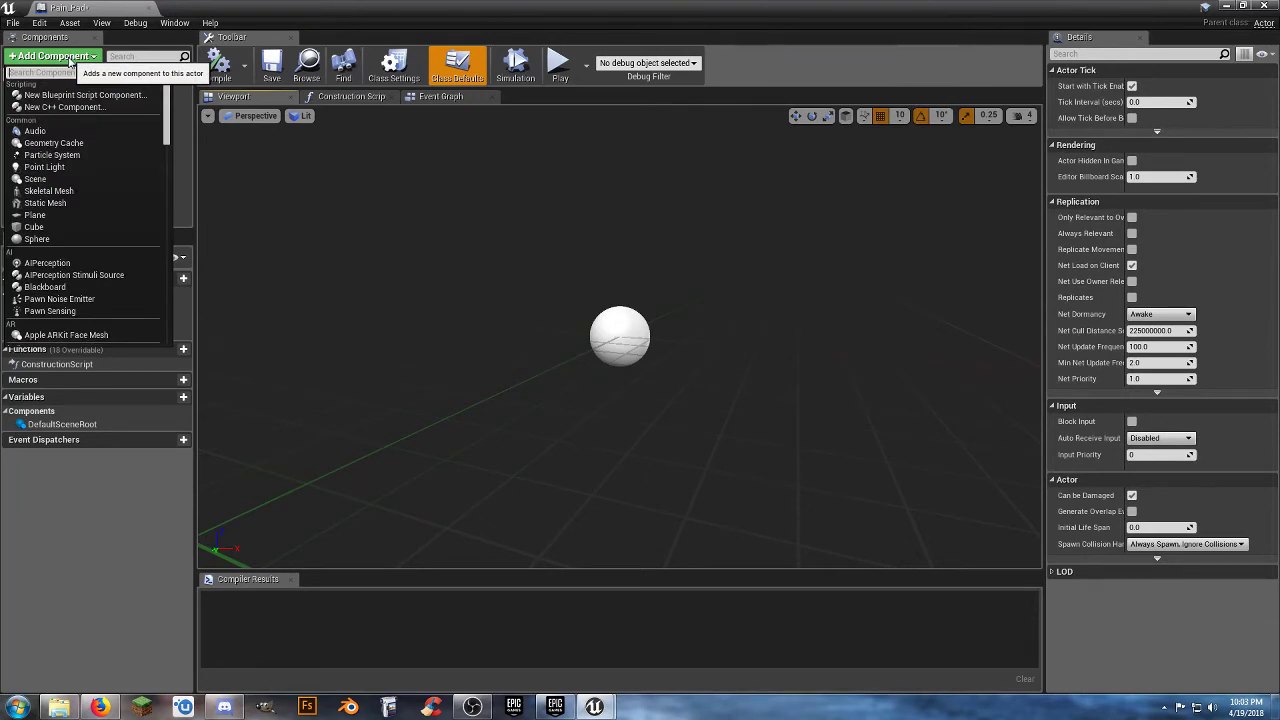
left_click(56, 226)
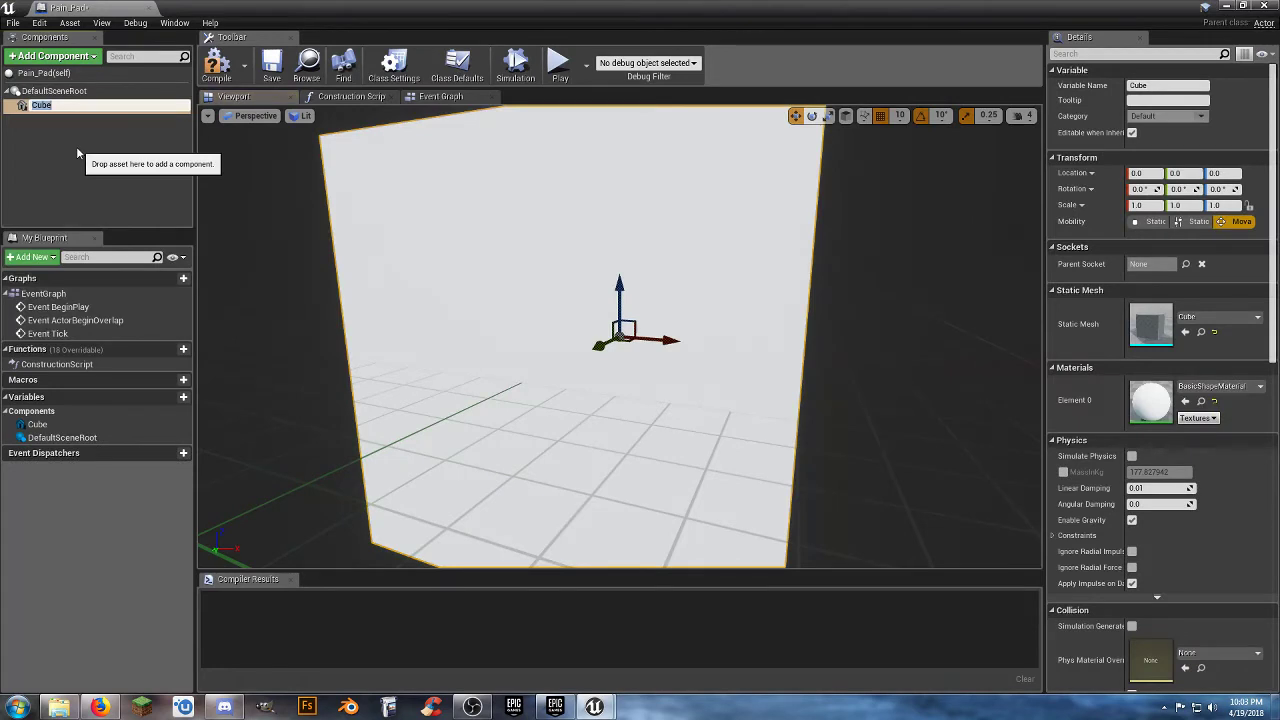
type("Pain Pad")
key("Return")
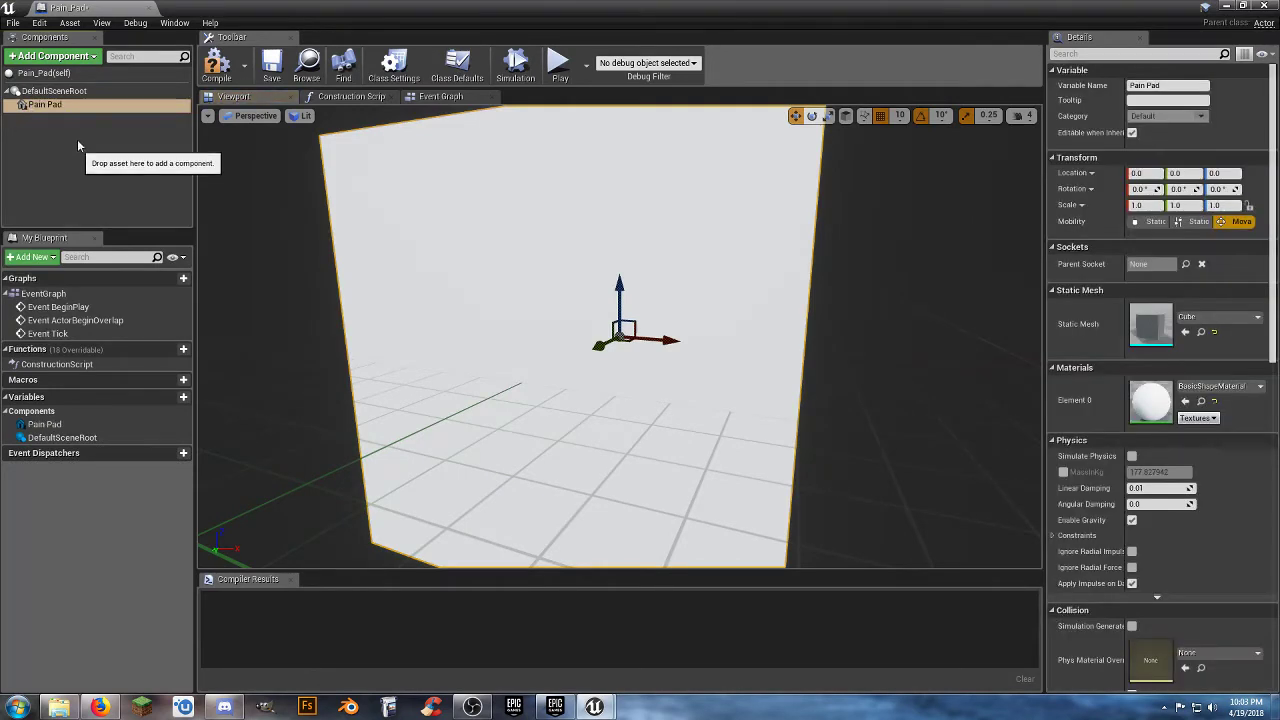
Add a Box Collision component under the Pain Pad cube and name it Pain Causer.
left_click(63, 62)
type("box")
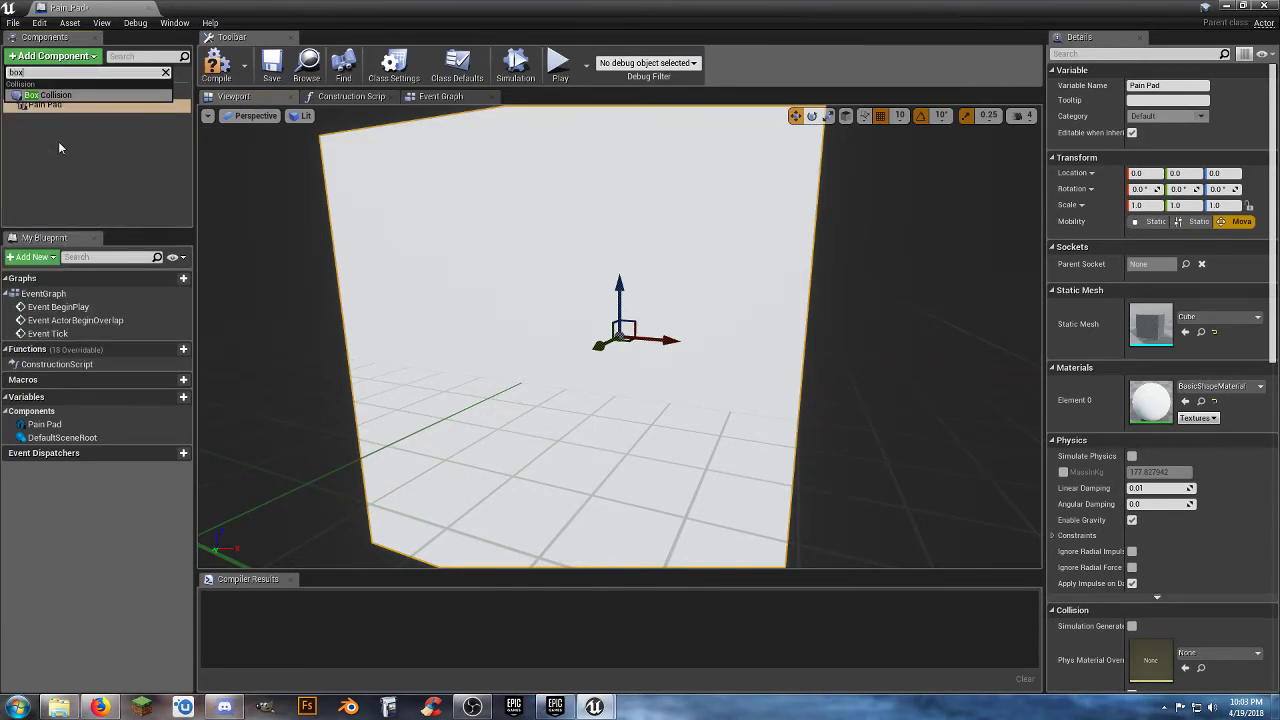
key("Return")
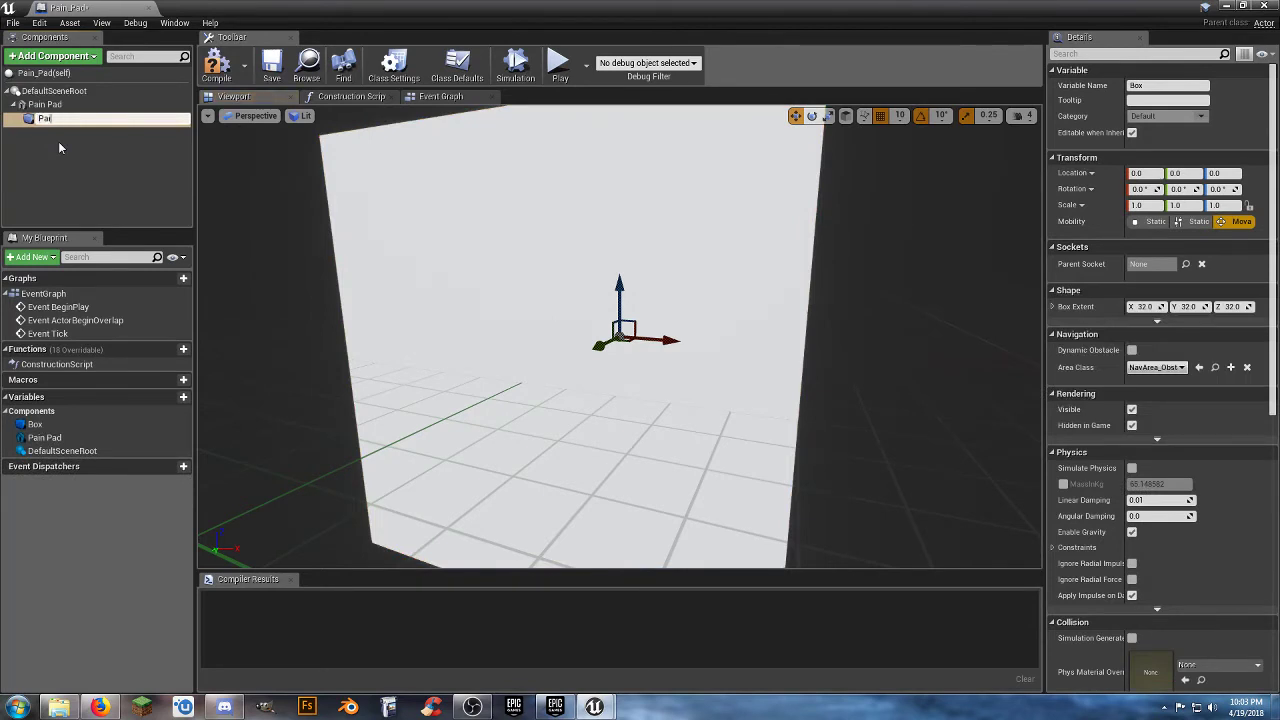
type("Pain Causer")
key("Return")
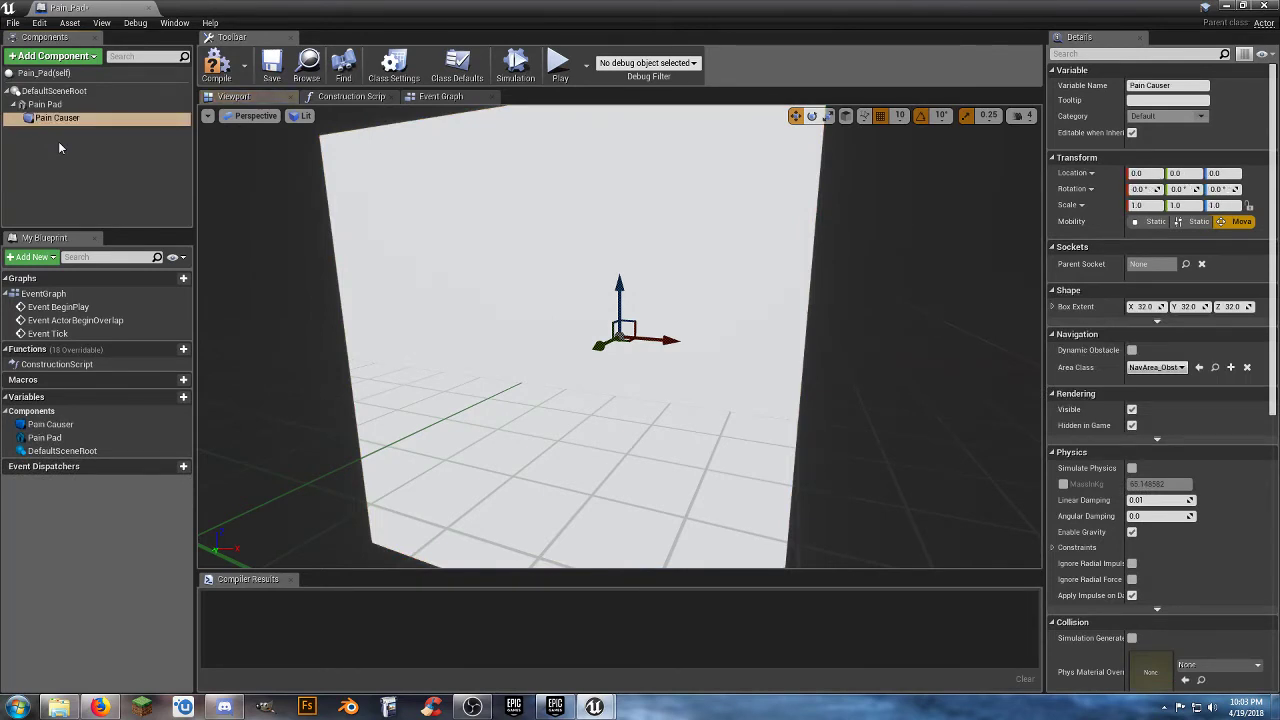
left_click(58, 148)
Set the Pain Pad cube's scale to 2.0, 2.0, 0.1 and its Z location to 5.0.
left_click(50, 105)
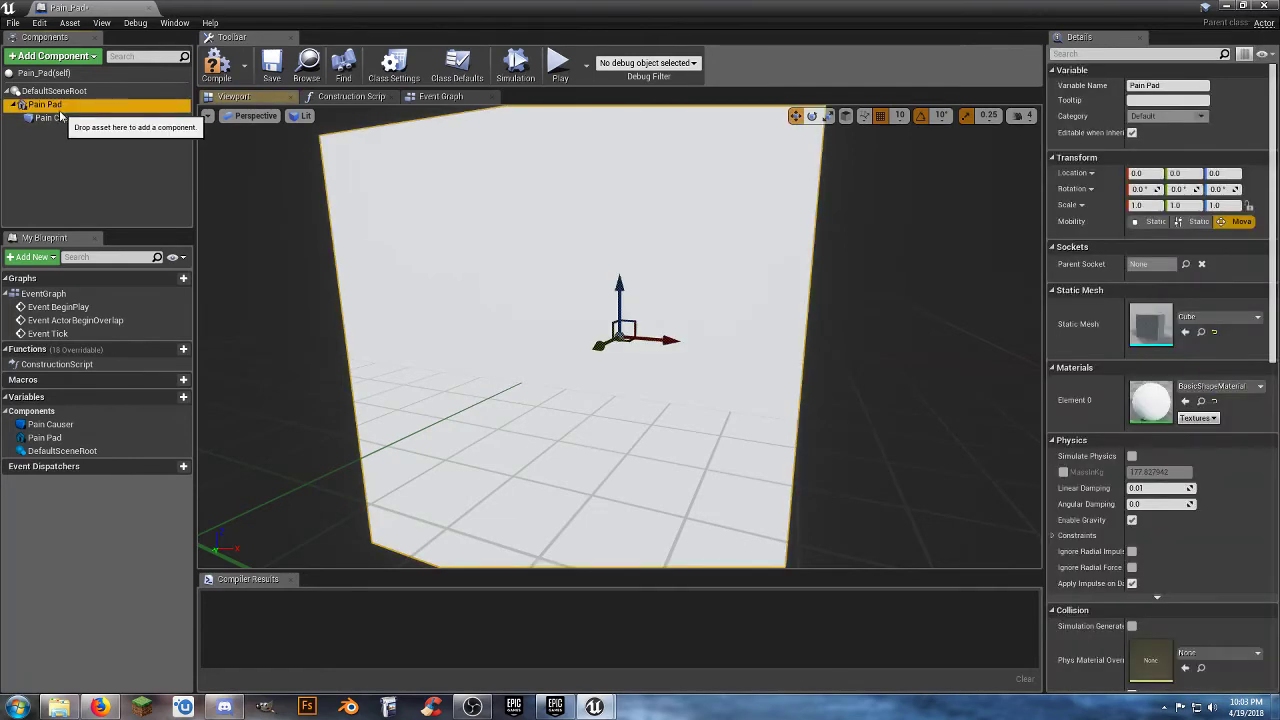
left_click(1150, 206)
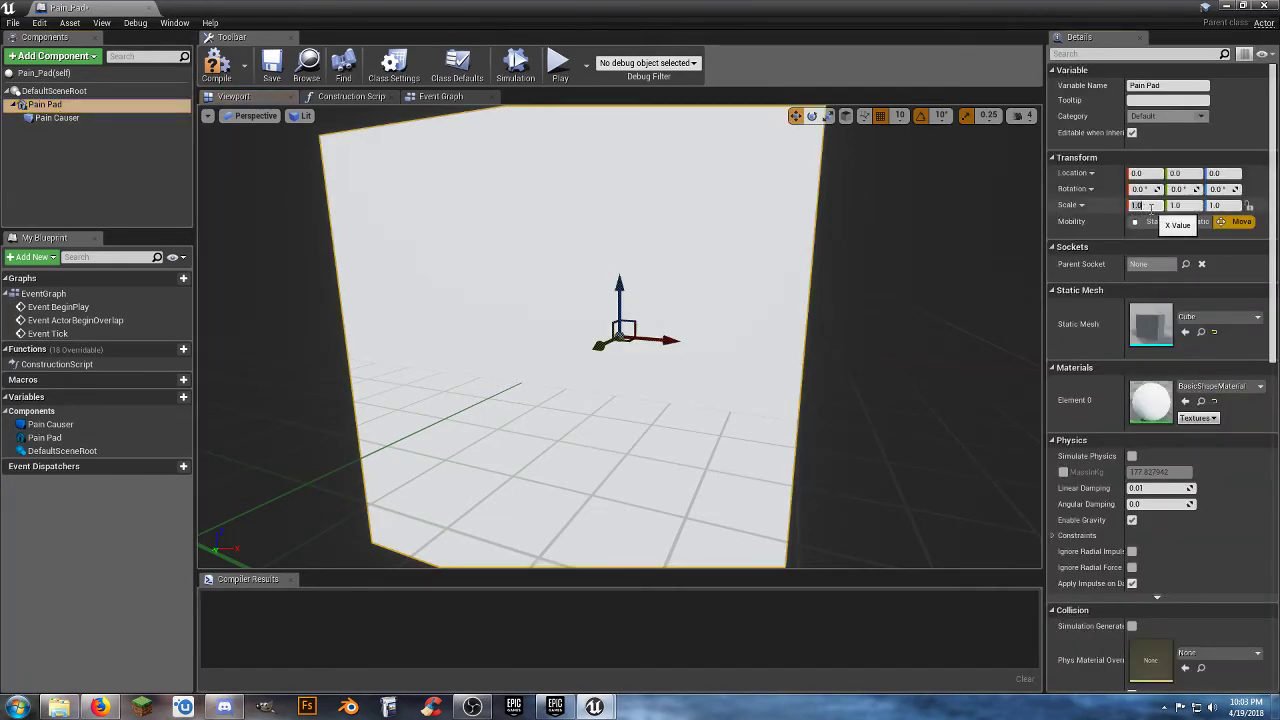
type("2")
key("Tab")
type("2")
key("Tab")
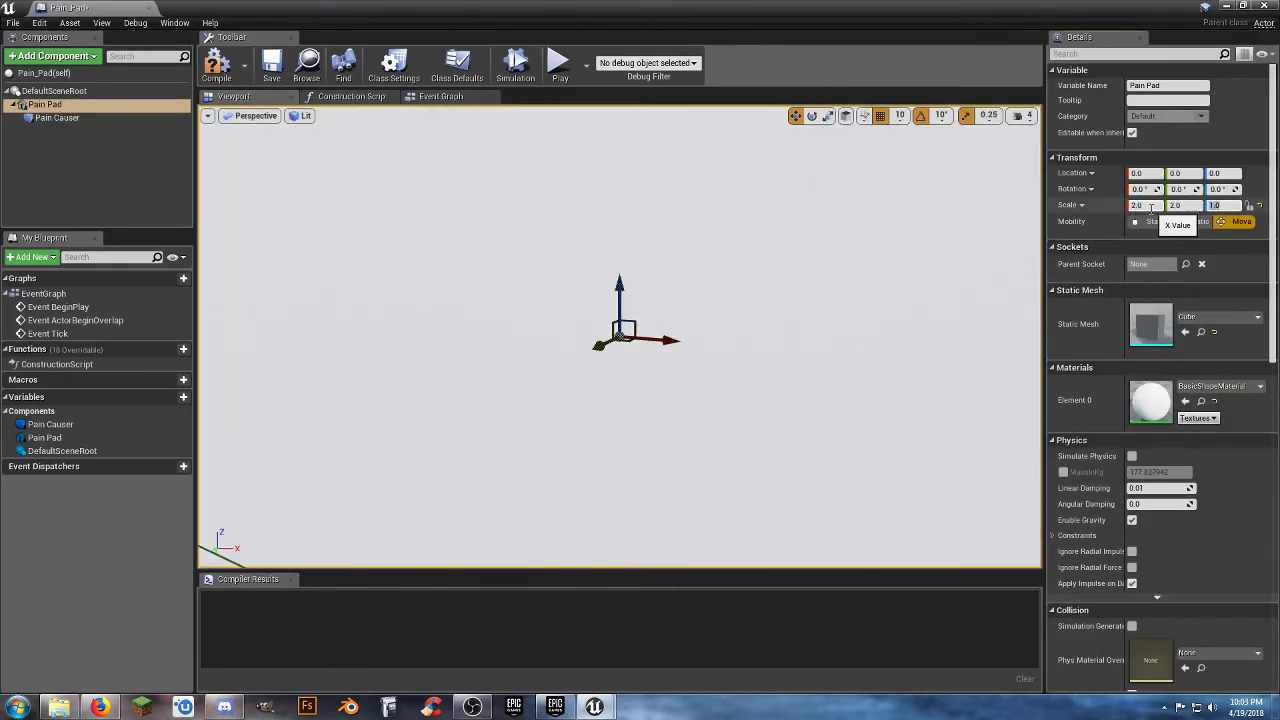
type(".1")
key("Return")
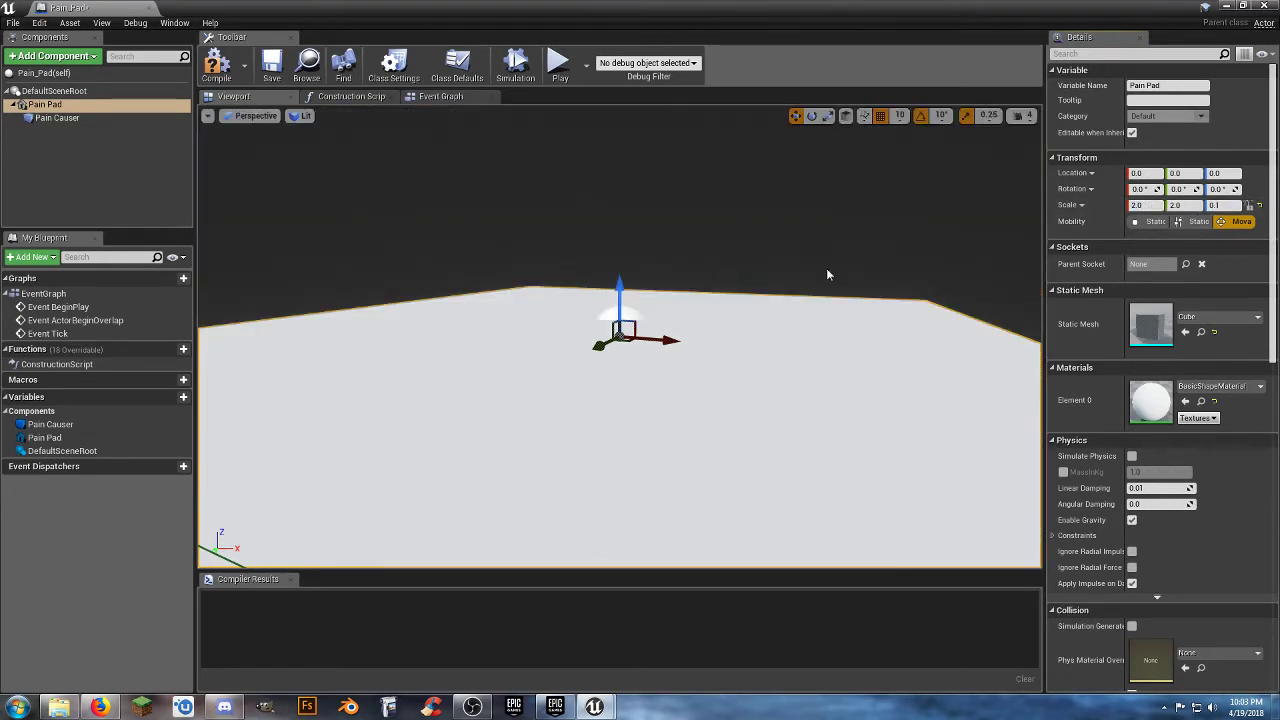
right_click_drag(768, 296, 480, 290)
key("f")
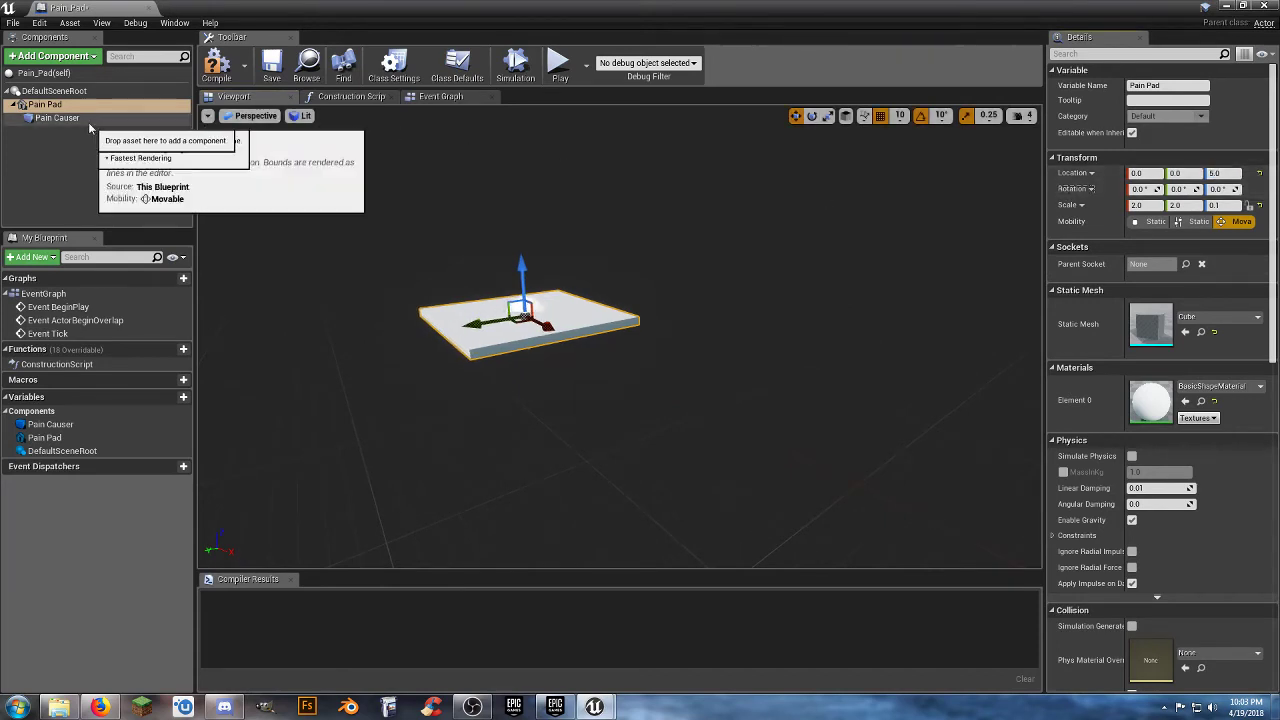
Set the Pain Causer collision box's scale to 1.5, 1.5, 5.0.
left_click(57, 118)
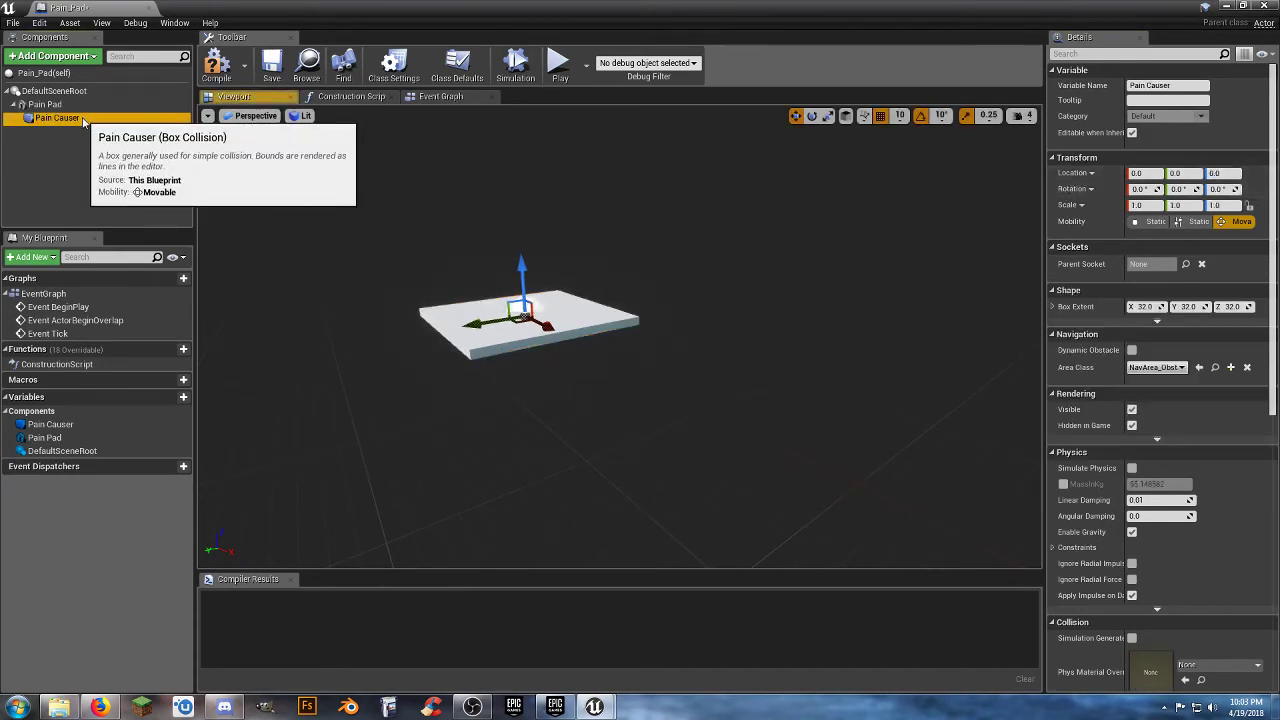
left_click(1137, 205)
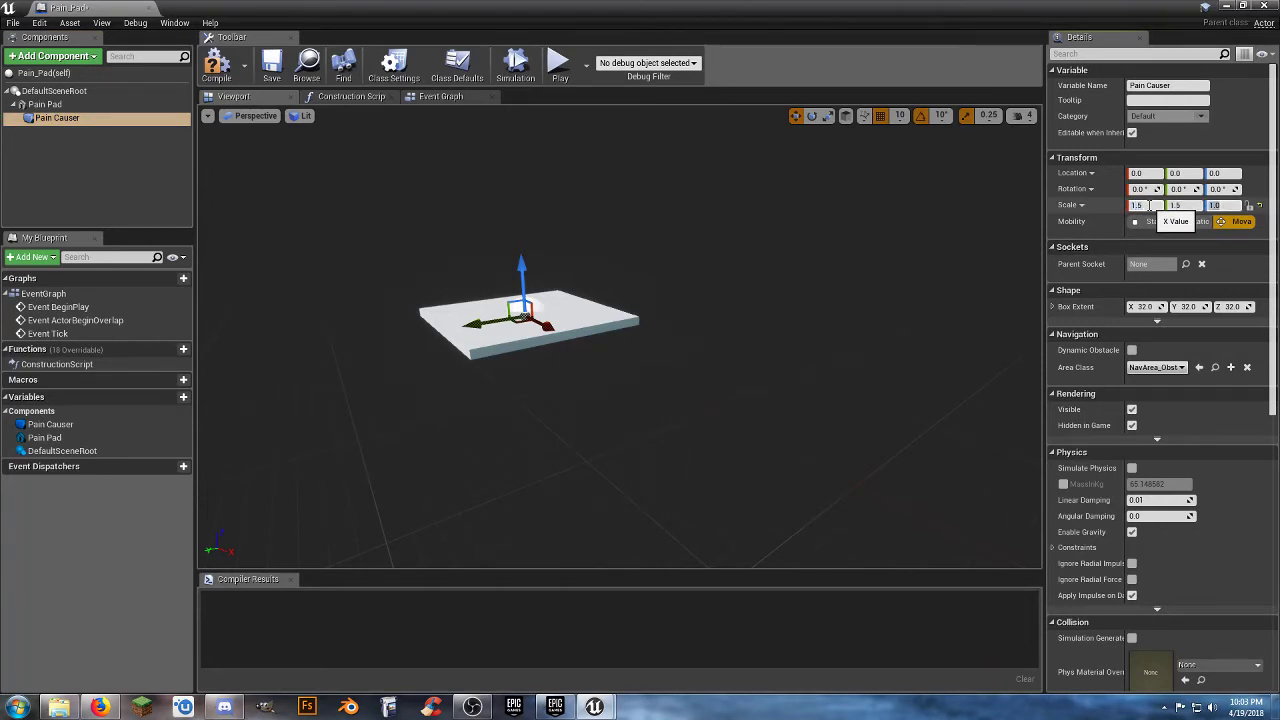
type("5")
key("Return")
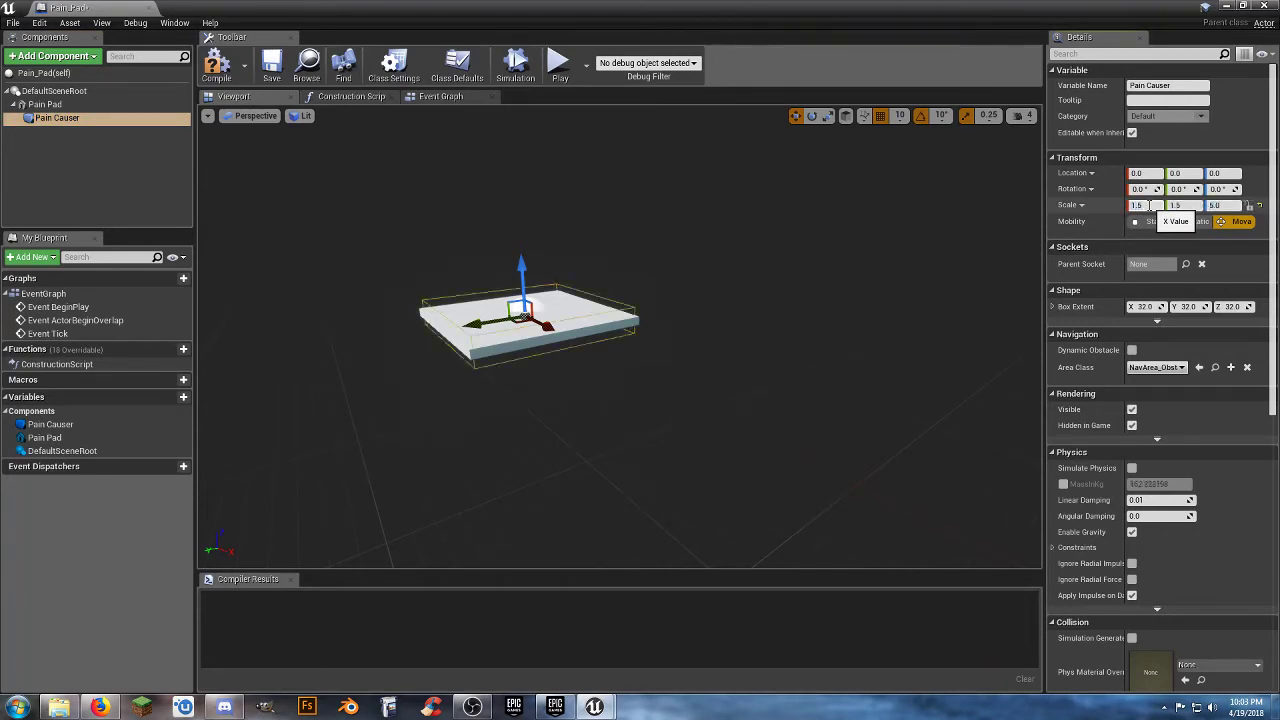
Raise the Pain Causer collision box above the pad to a Z location of 100.0 and compile the blueprint.
key("w")
mouse_move(531, 303)
right_mouse_down()
mouse_move(500, 294)
mouse_move(531, 303)
right_mouse_up()
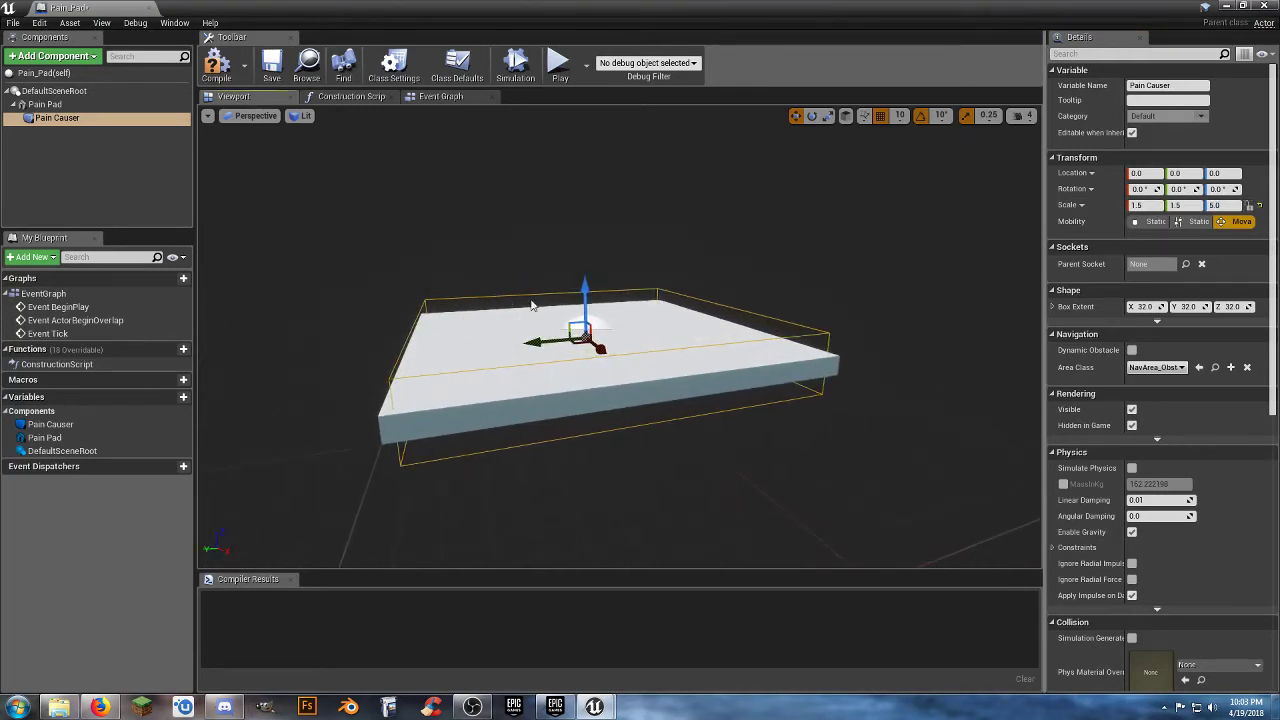
left_click_drag(584, 289, 584, 276)
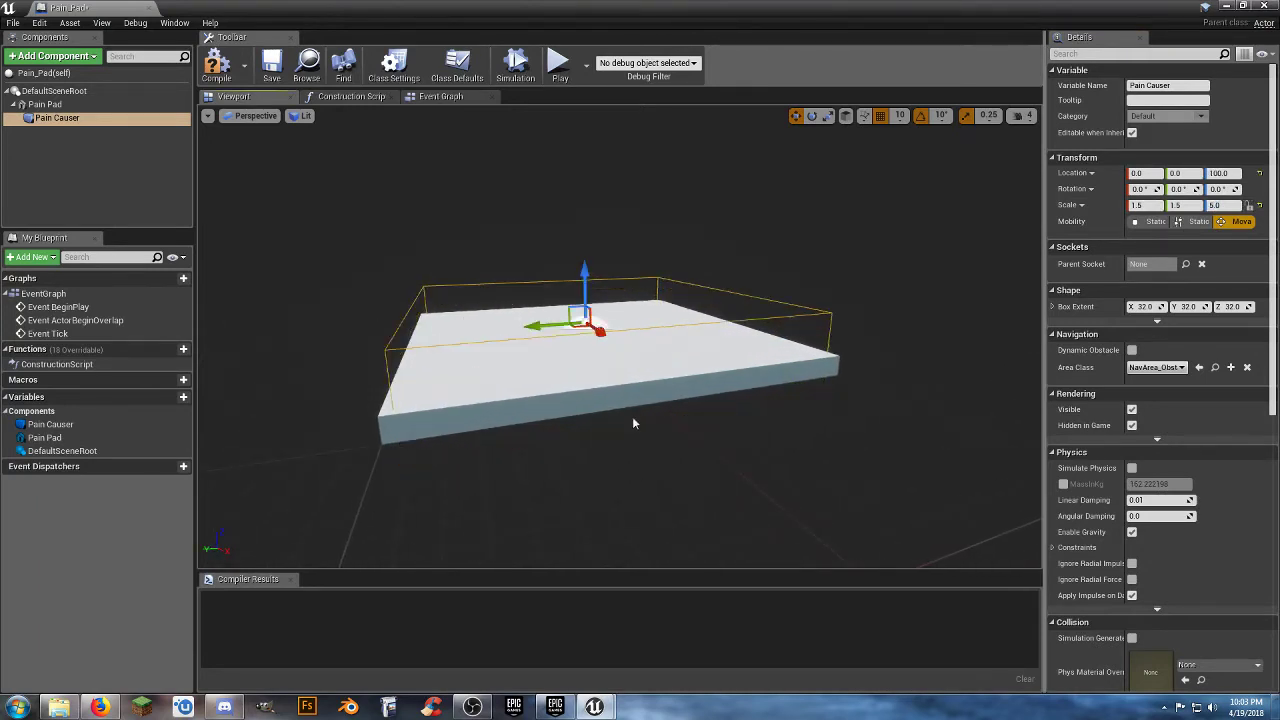
key("s")
right_click_drag(633, 423, 612, 408)
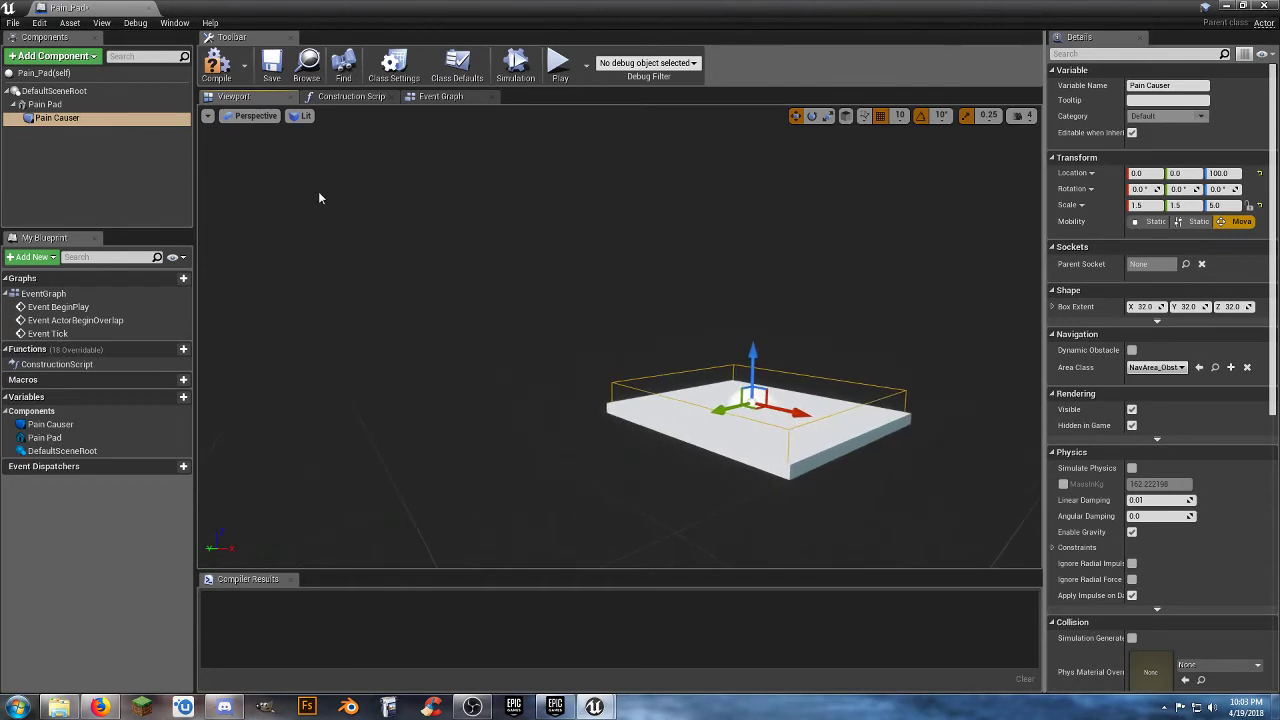
left_click(216, 66)
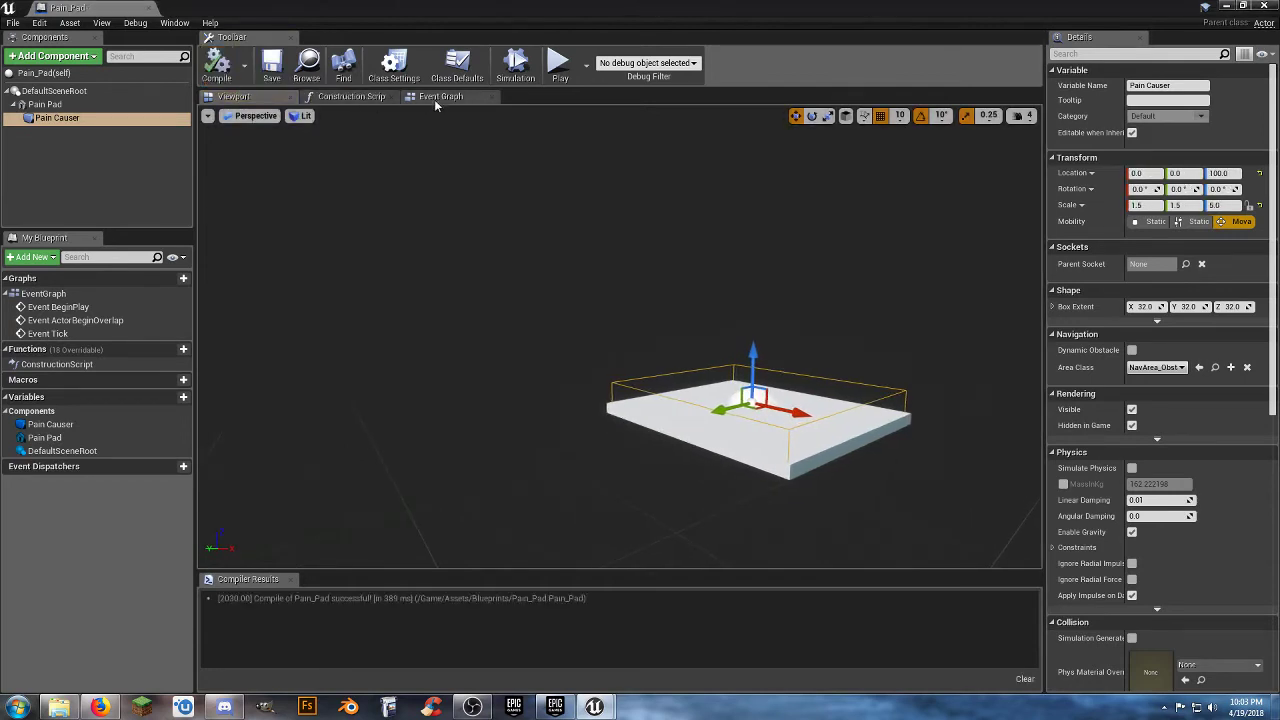
Delete all the default event nodes from Pain_Pad's Event Graph.
left_click(434, 99)
left_click_drag(792, 498, 565, 142)
key("Delete")
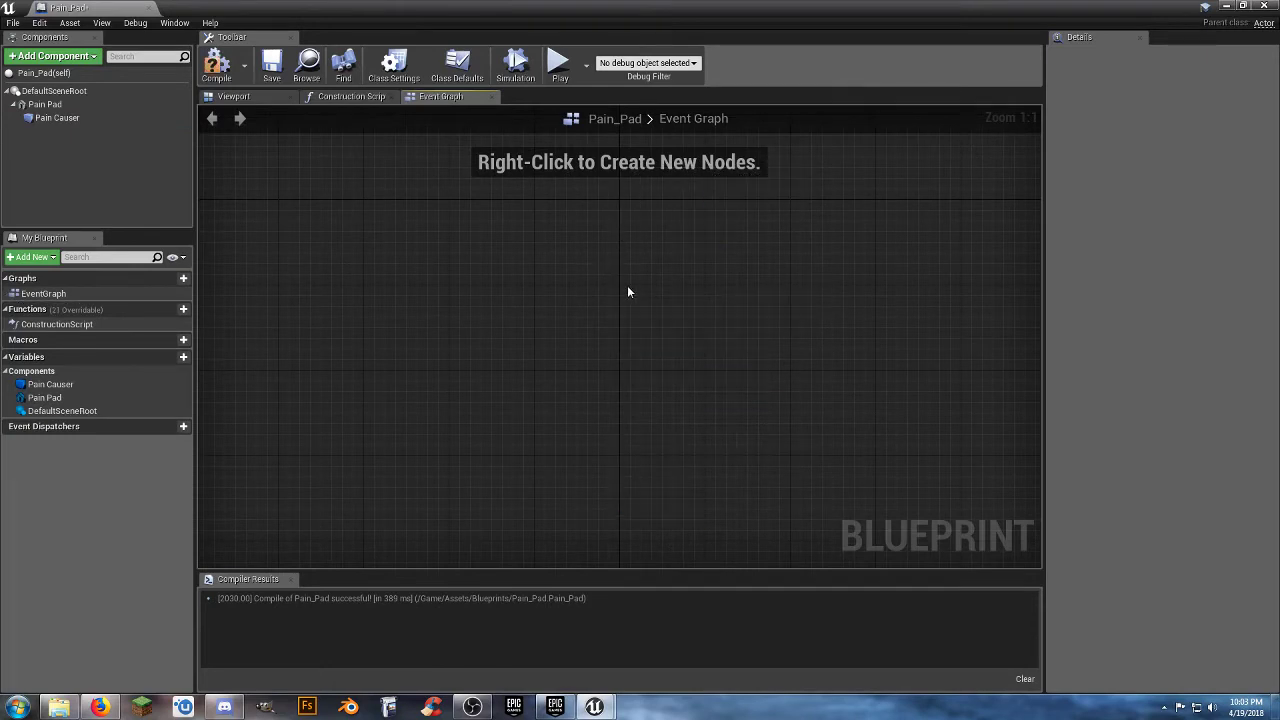
right_click_drag(627, 285, 589, 335)
Add an OnComponentBeginOverlap event for the Pain Causer collision box to the Event Graph.
left_click(63, 119)
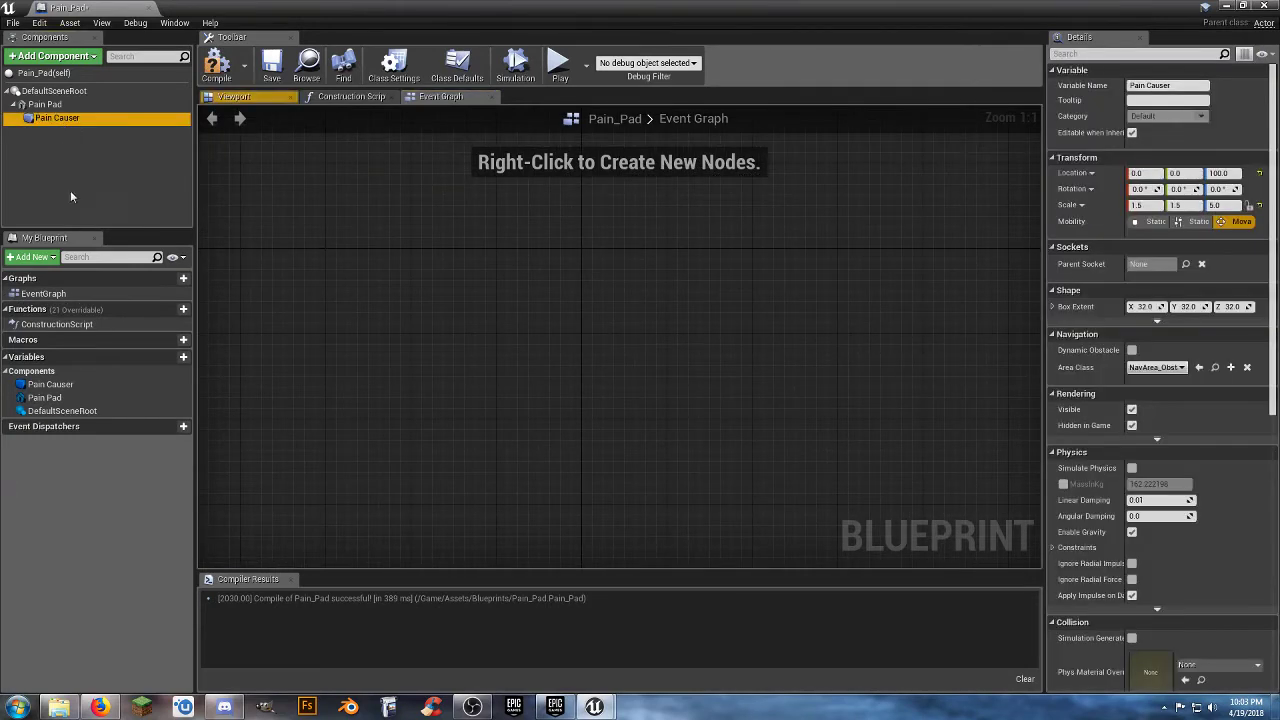
right_click(86, 119)
mouse_move(158, 147)
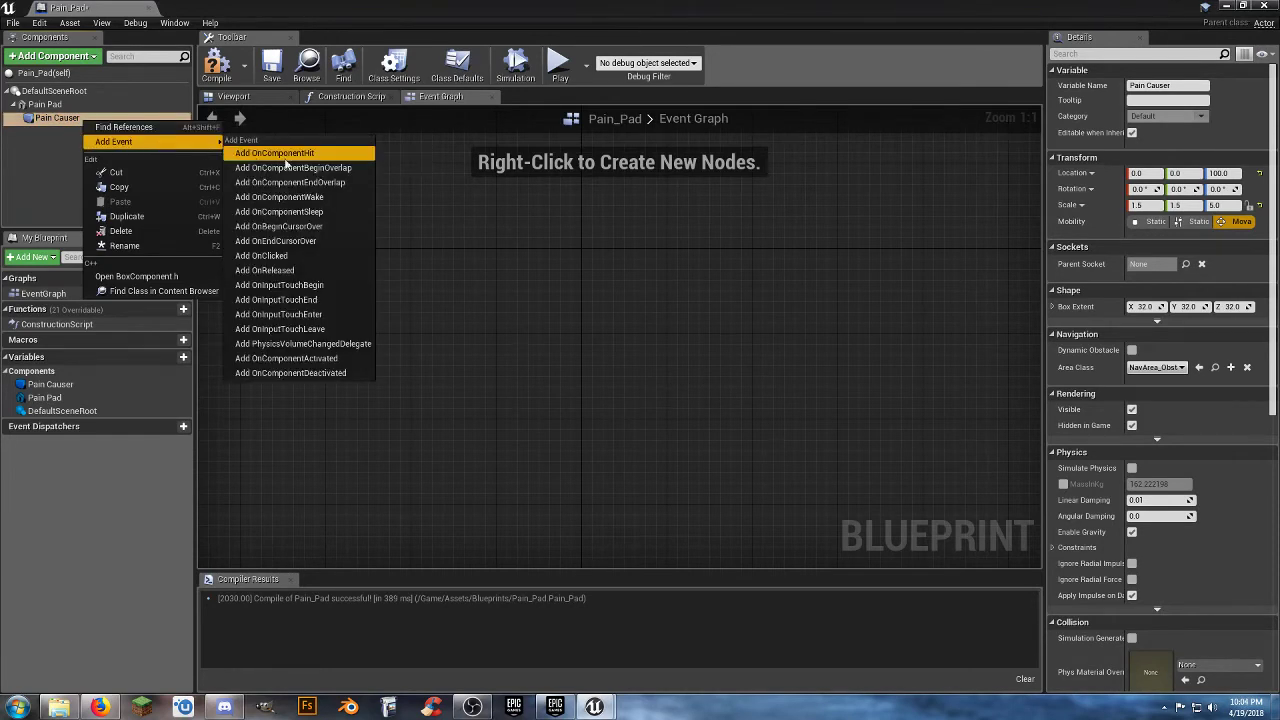
left_click(319, 170)
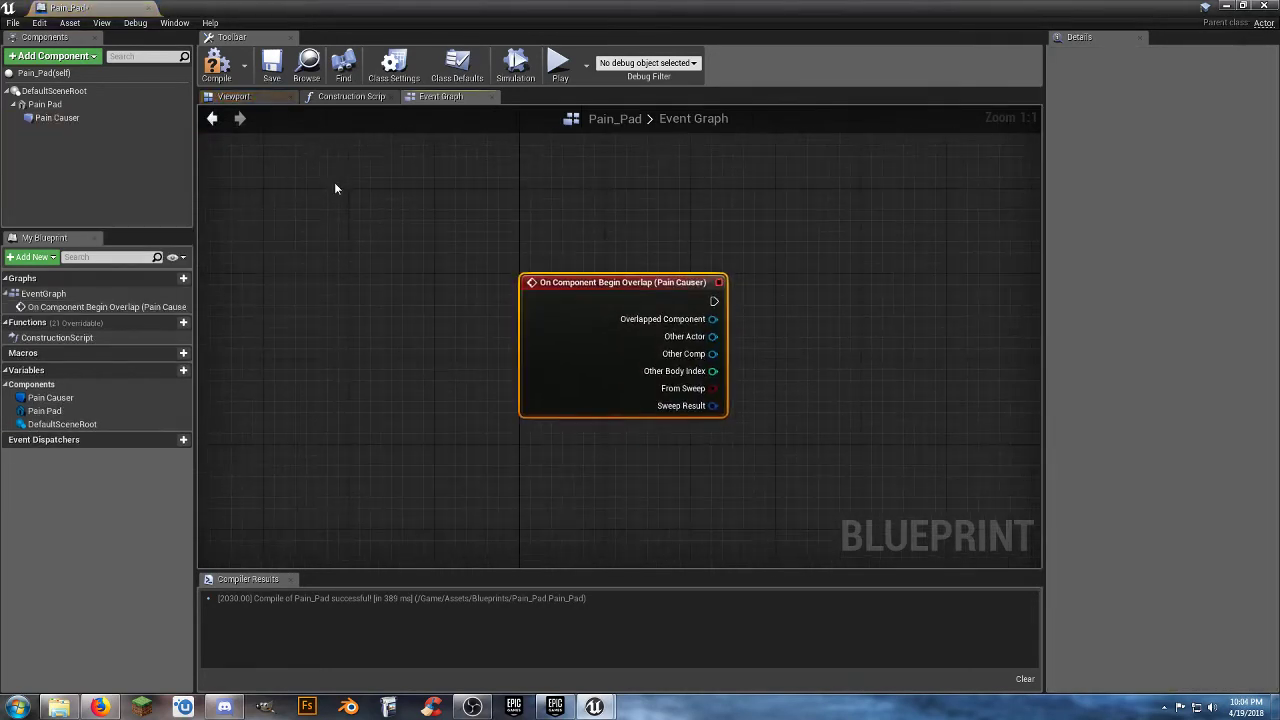
Add a Cast To ThirdPersonCharacter node from the overlap event's Other Actor output and align it with the event.
right_click_drag(663, 515, 505, 505)
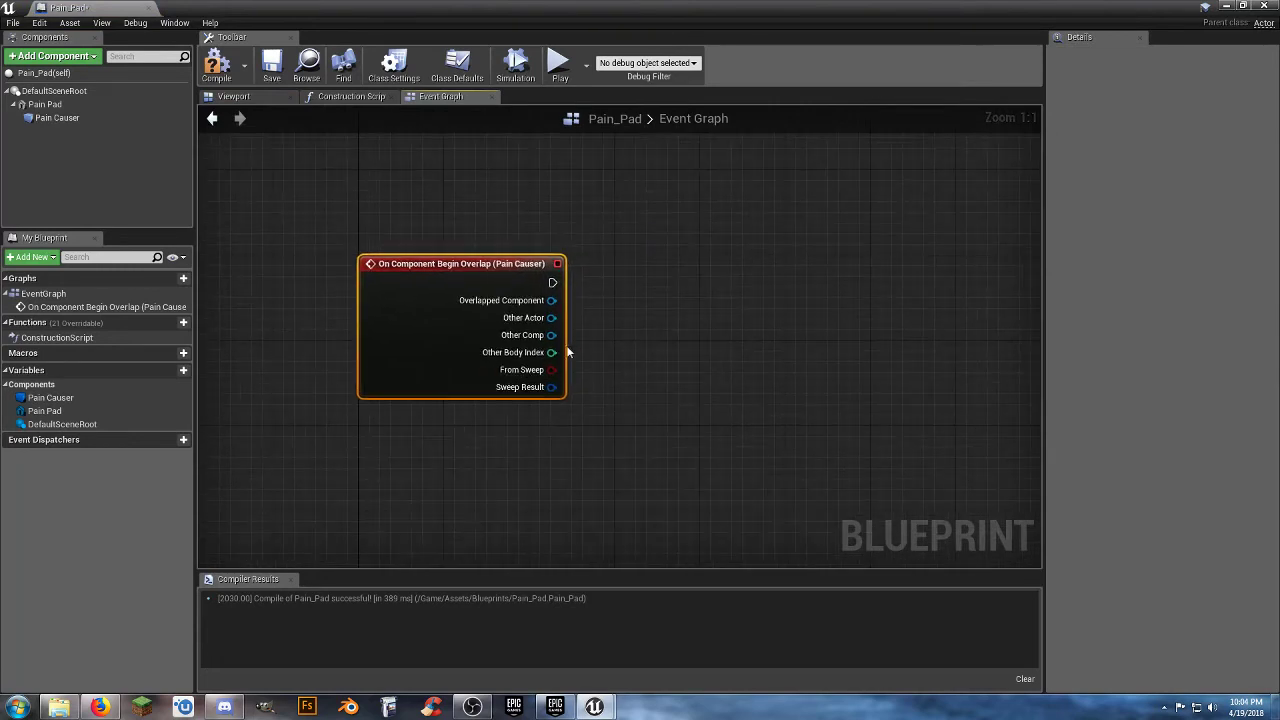
left_click_drag(551, 317, 640, 316)
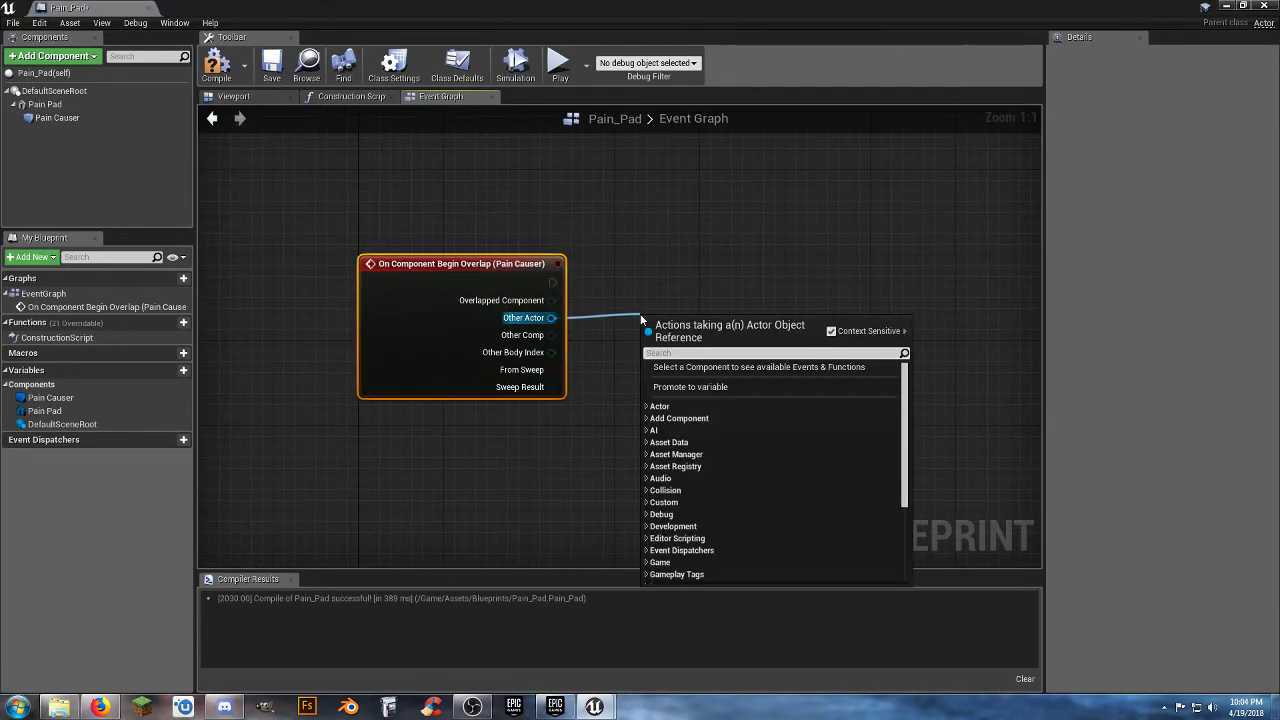
type("castto")
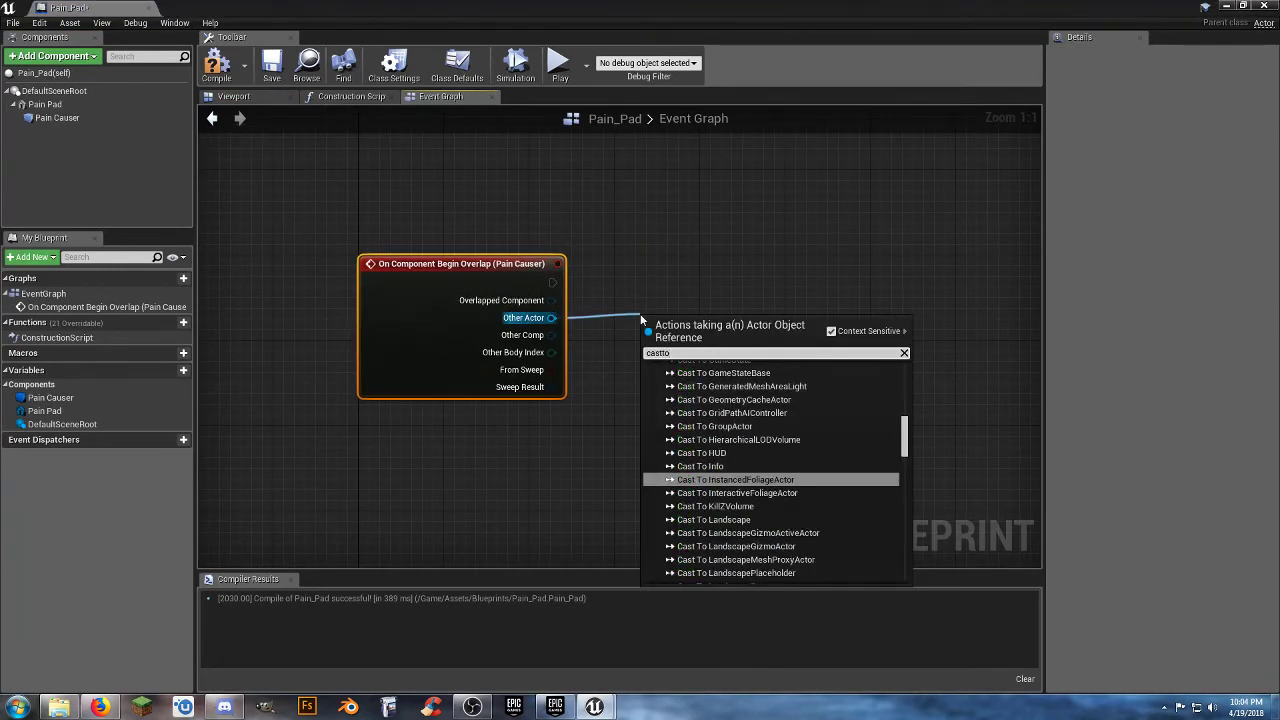
type("third")
key("Return")
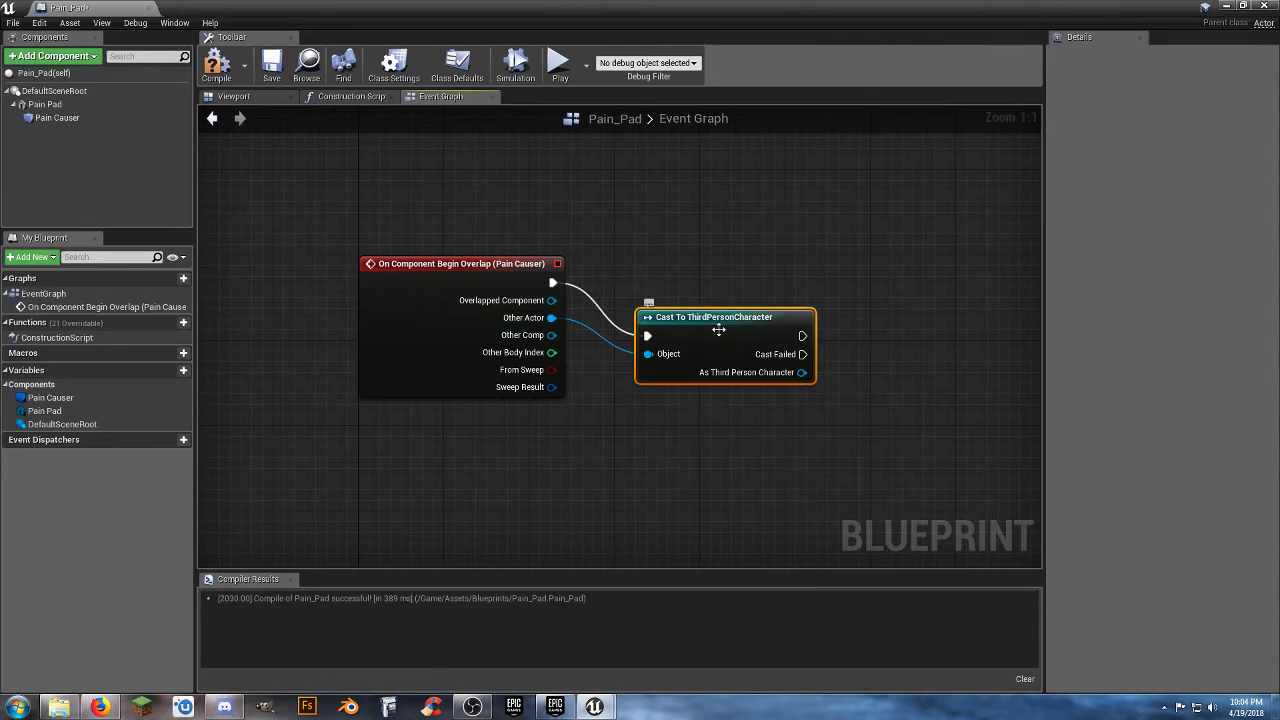
left_click_drag(713, 317, 697, 267)
right_click_drag(697, 378, 554, 374)
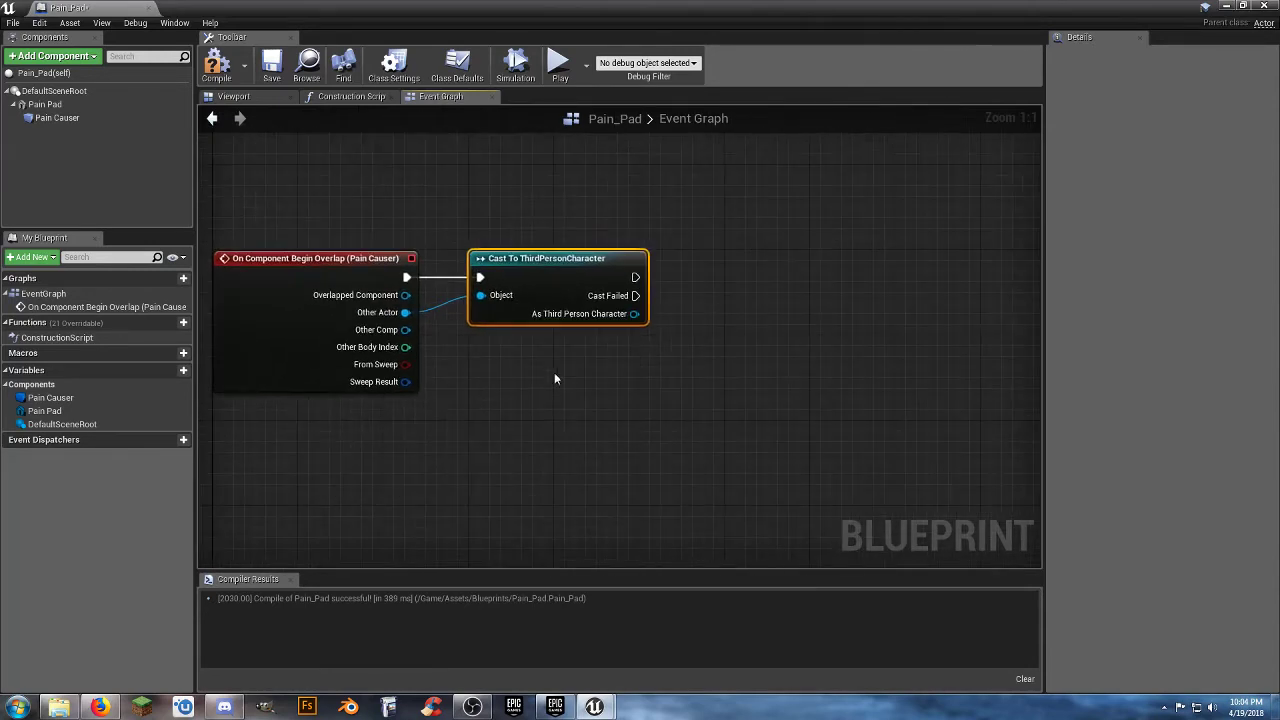
left_click(558, 376)
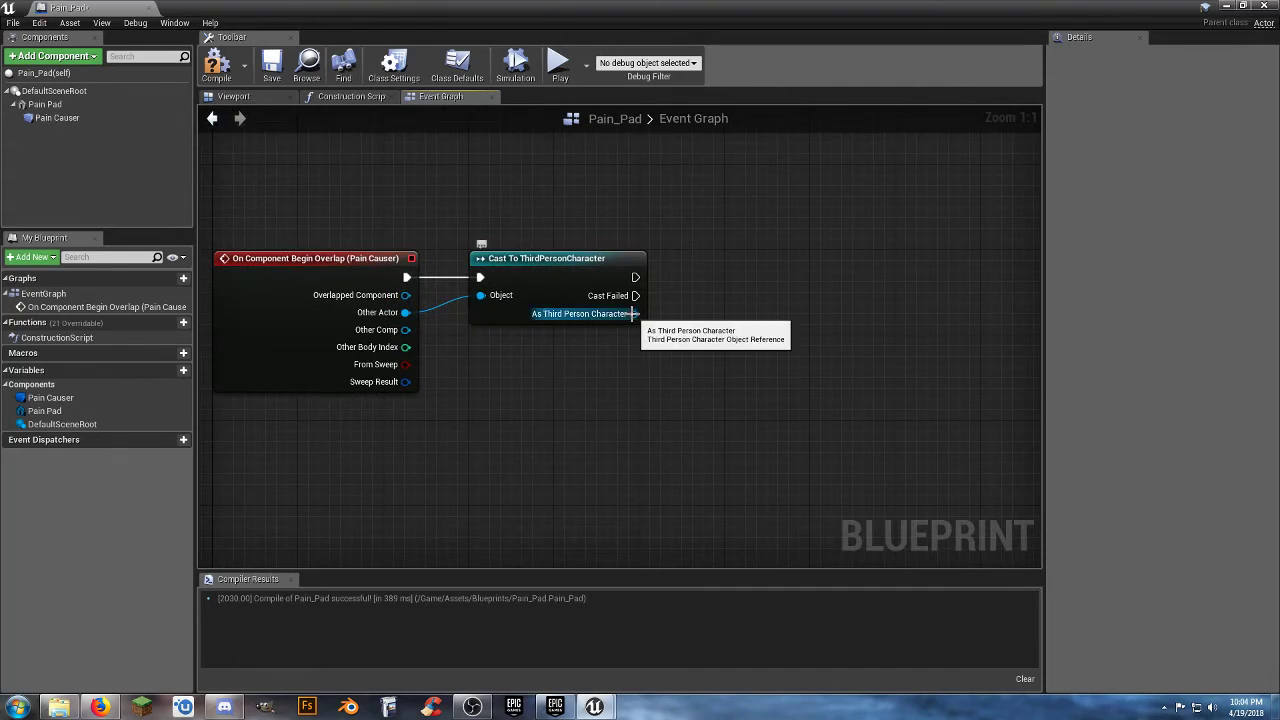
Add a GetWorldLocation (Mesh) node from the cast's As Third Person Character output.
left_click_drag(635, 317, 693, 346)
type("g")
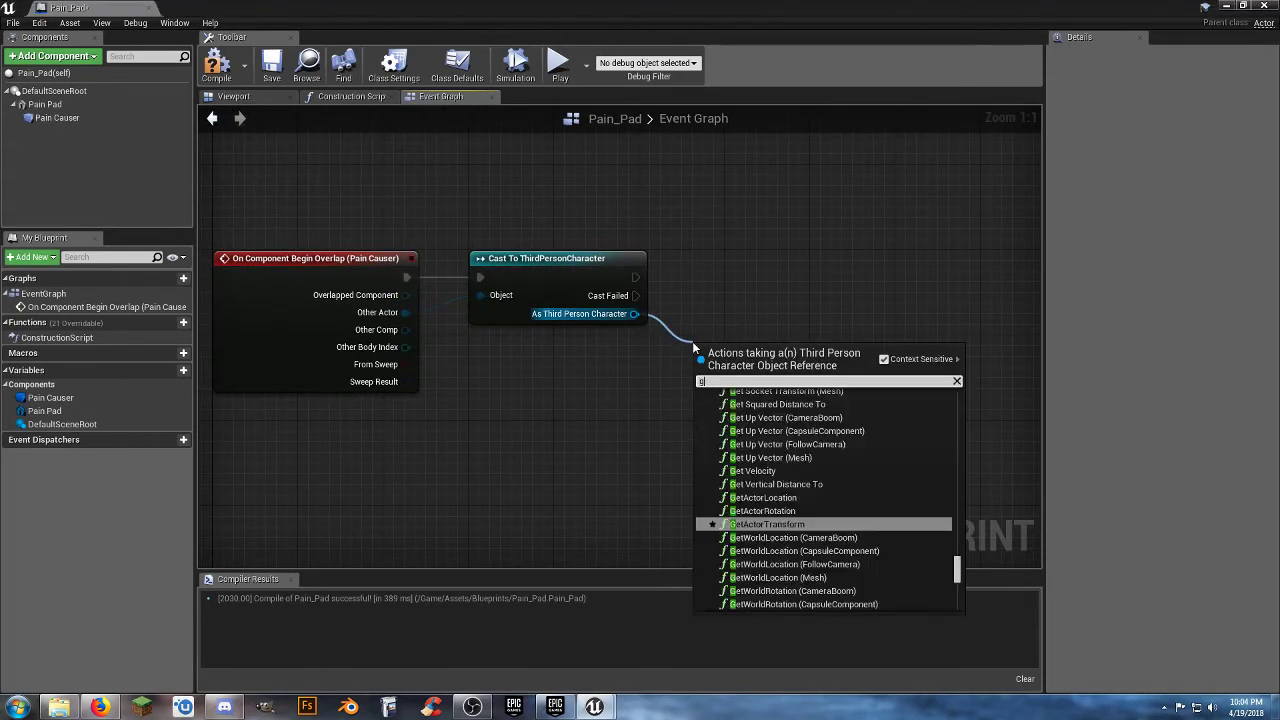
type("etworldlo")
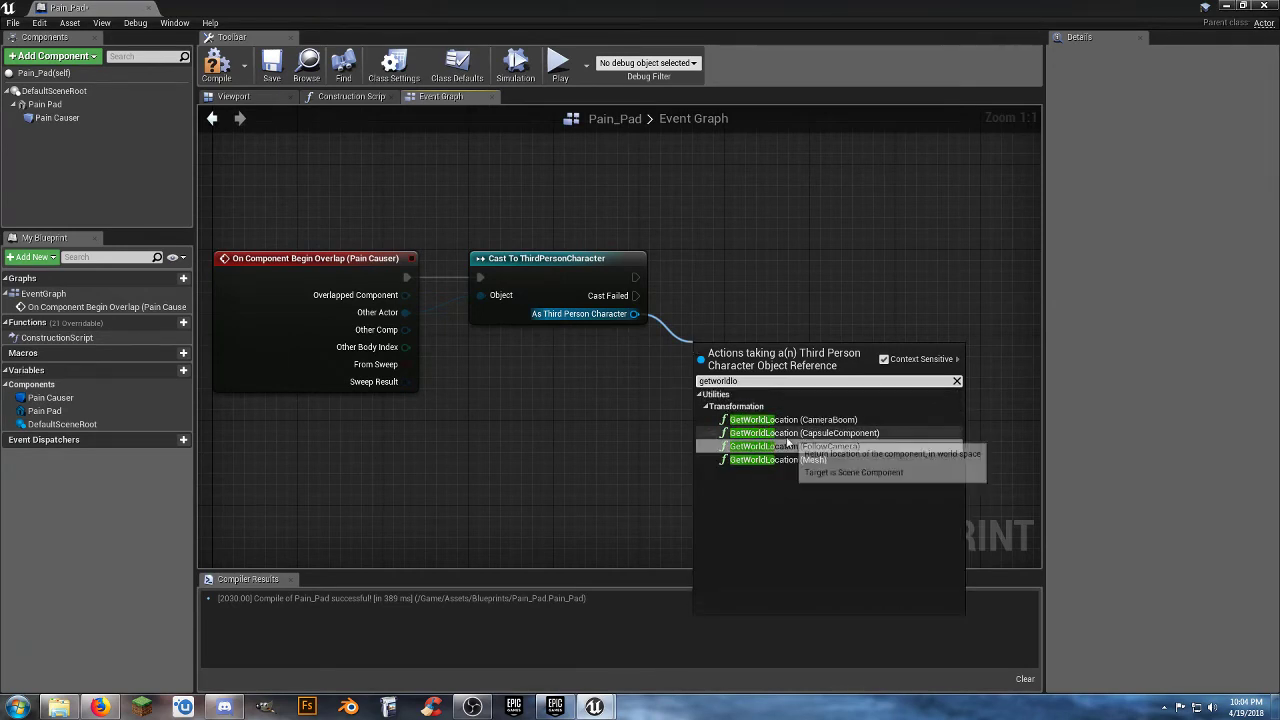
left_click(808, 459)
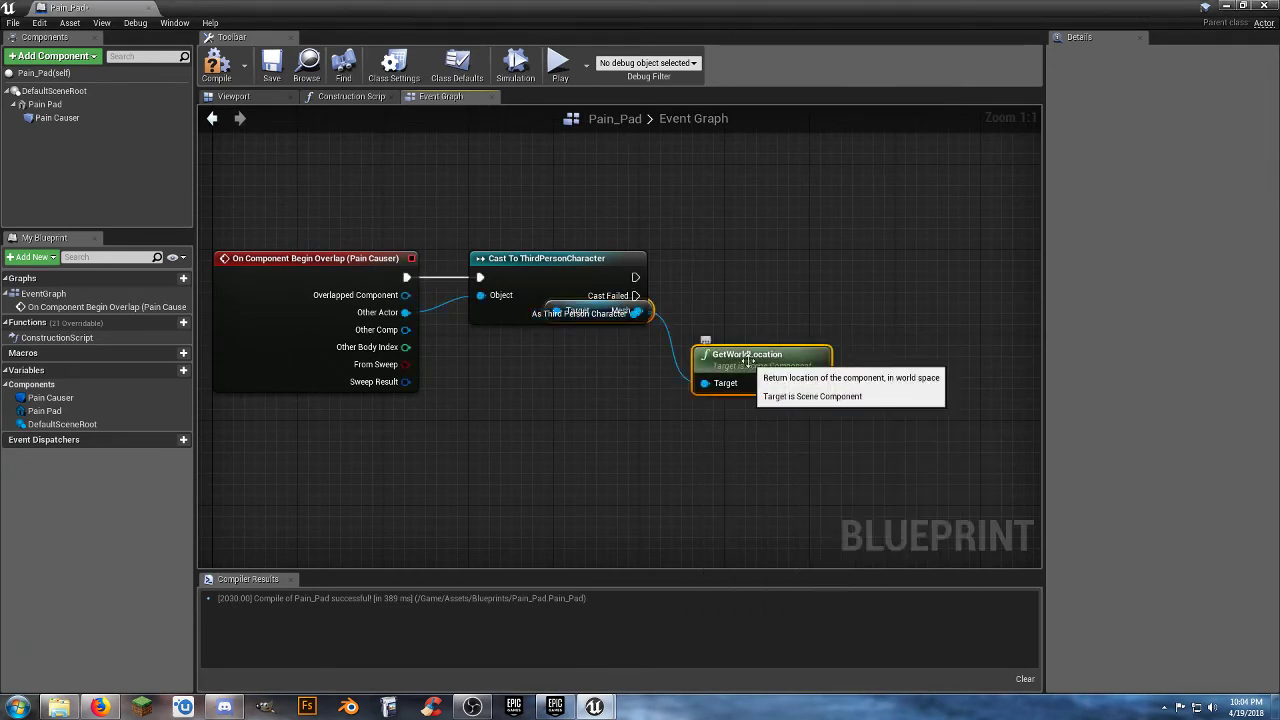
left_click(706, 463)
Add Get Health and Set Health nodes from the cast's As Third Person Character output.
right_click_drag(731, 448, 581, 452)
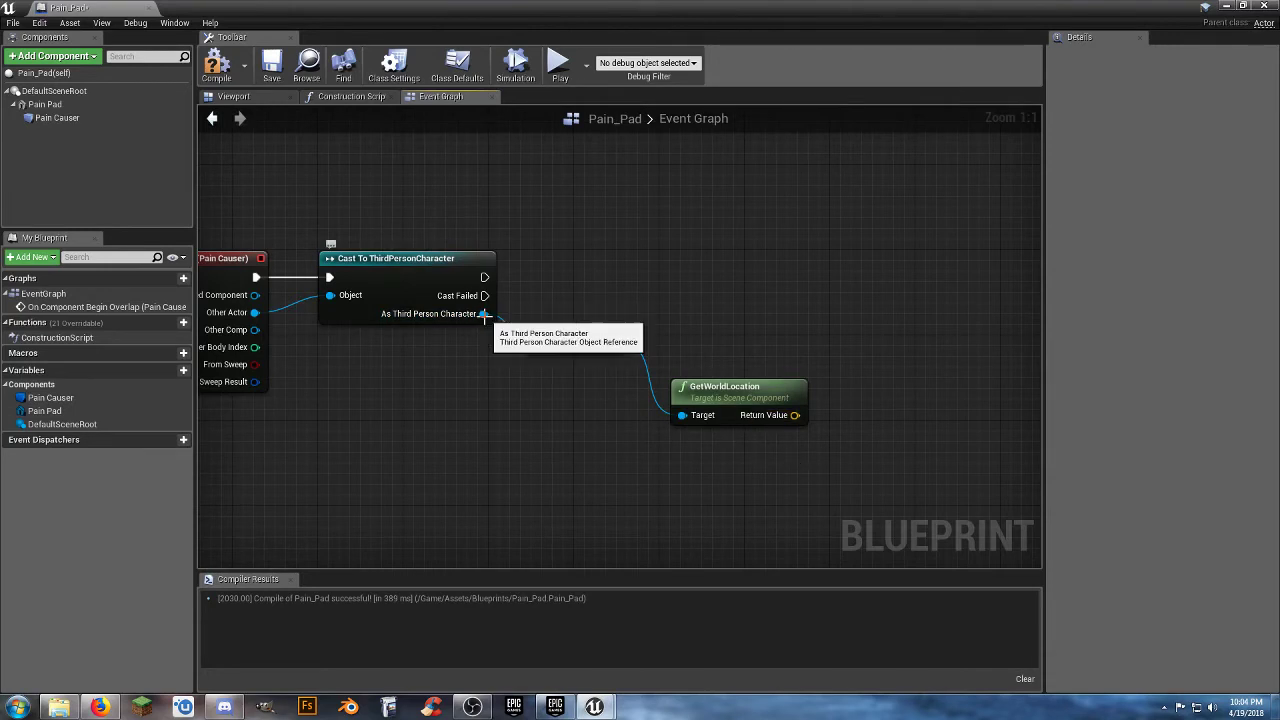
left_click_drag(482, 314, 867, 362)
type("health")
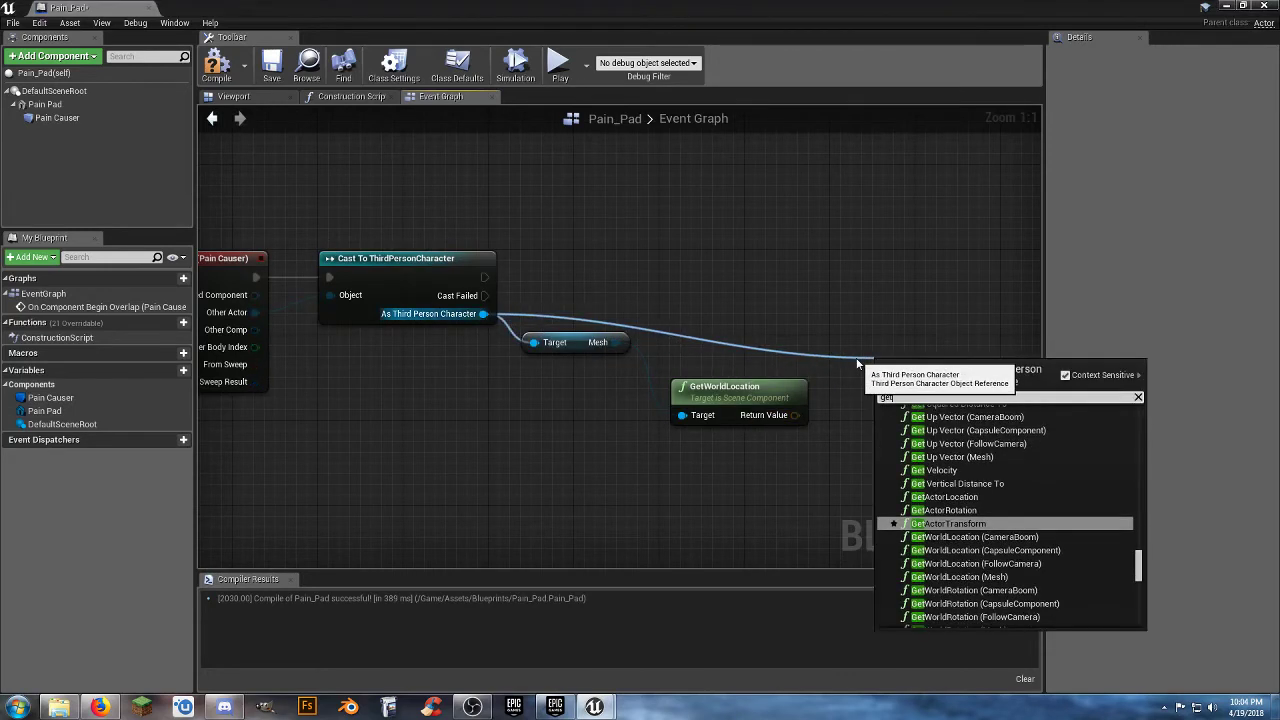
left_click(926, 482)
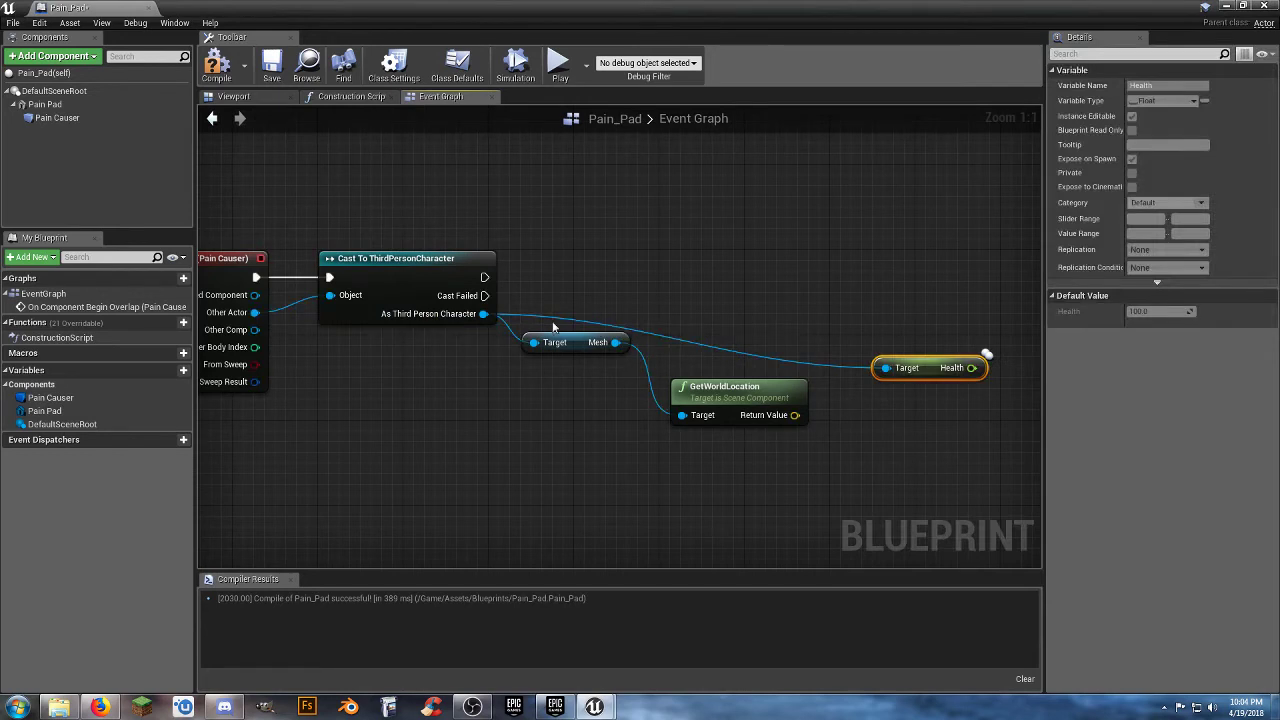
left_click_drag(485, 315, 919, 422)
type("seth")
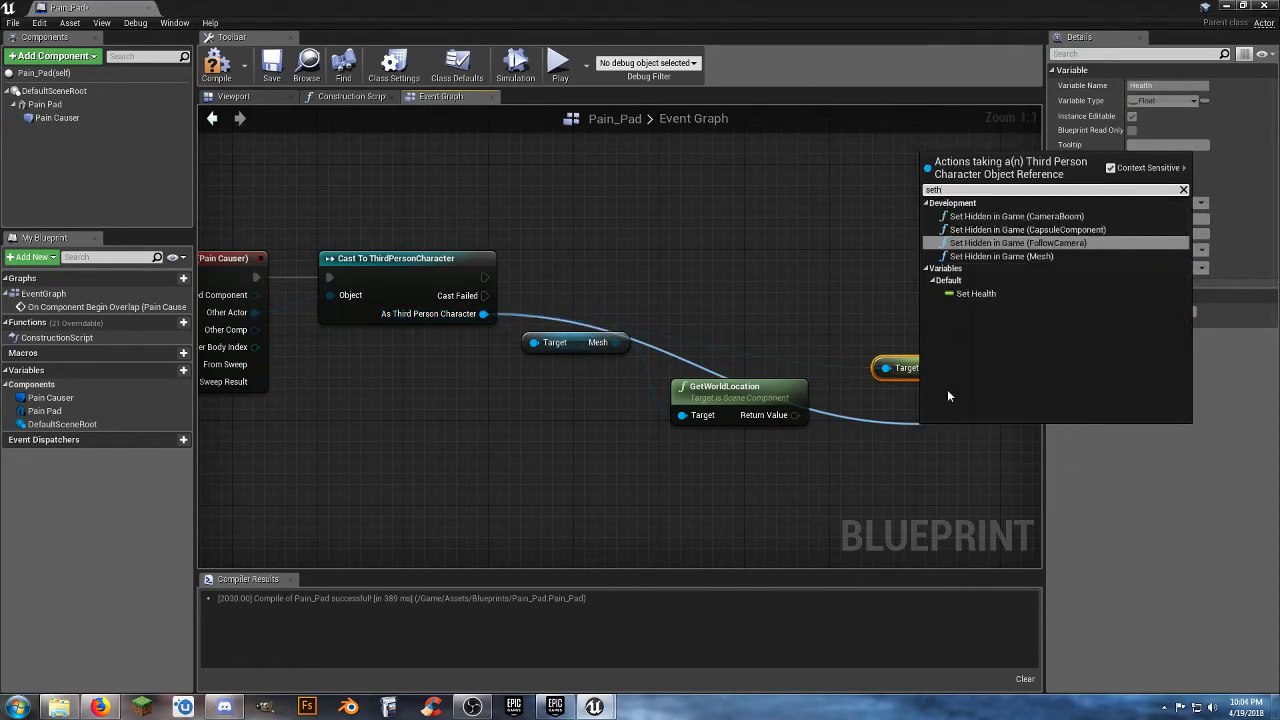
left_click(986, 299)
Rearrange the graph with the mesh location nodes below, the Health getter beside the cast, and the SET Health node in line with it.
right_click_drag(824, 522, 772, 510)
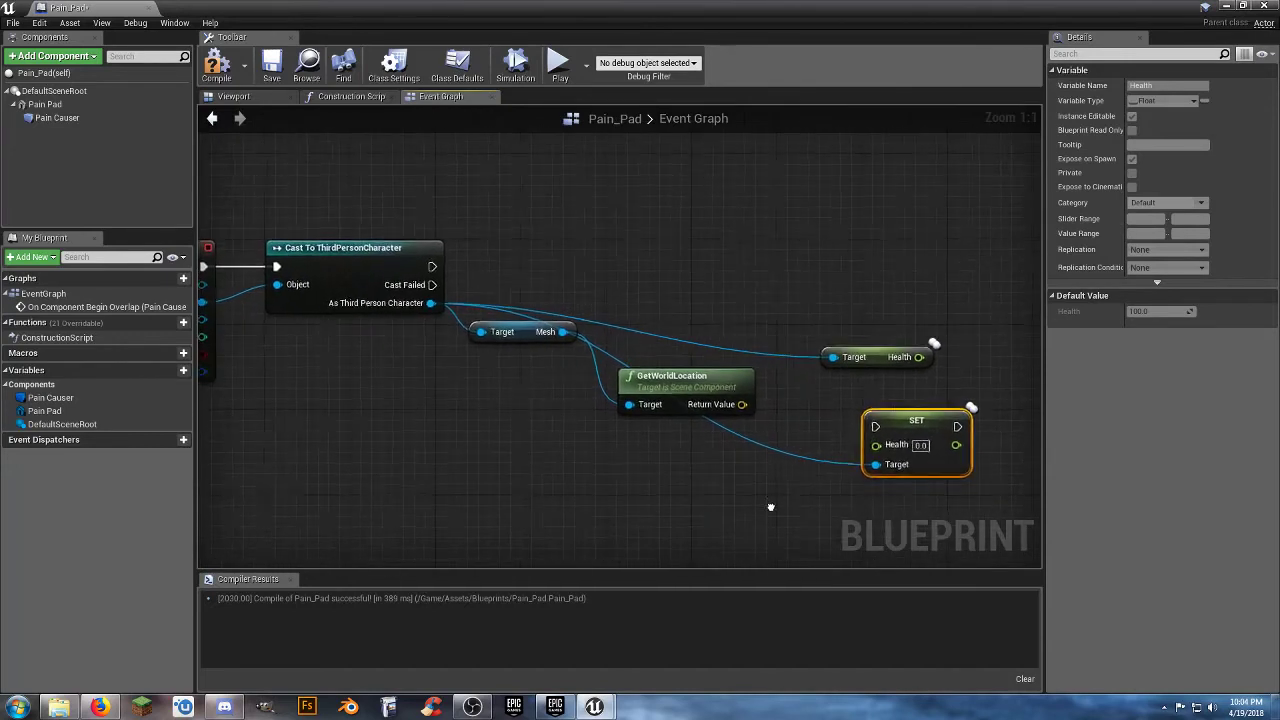
left_click_drag(728, 490, 522, 325)
left_click_drag(663, 374, 651, 513)
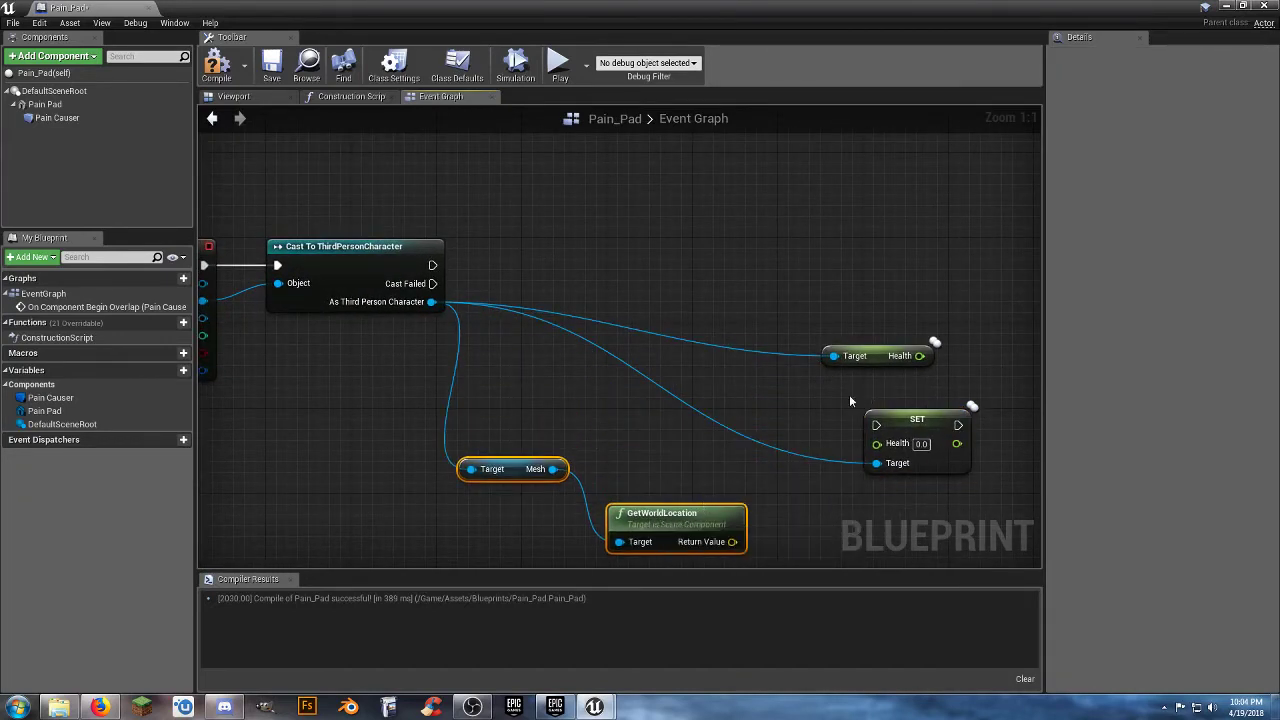
mouse_move(893, 366)
left_mouse_down()
mouse_move(553, 368)
mouse_move(527, 342)
left_mouse_up()
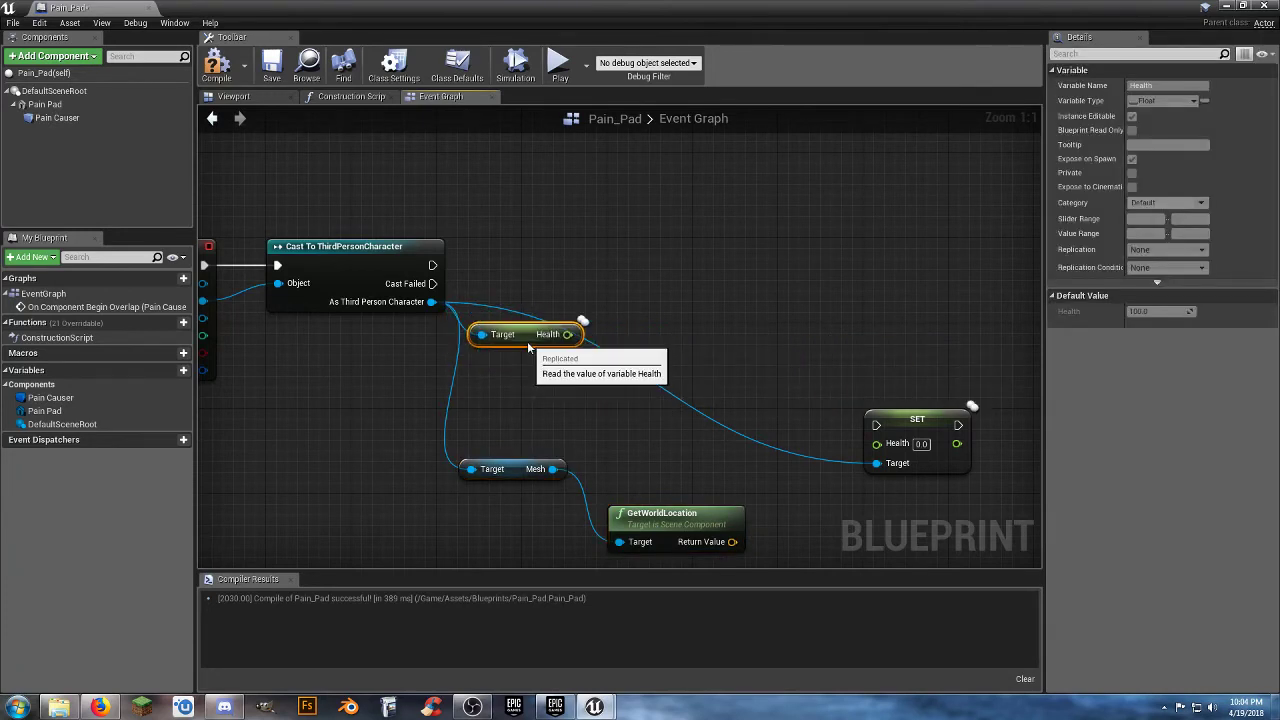
mouse_move(901, 424)
left_mouse_down()
mouse_move(896, 342)
mouse_move(848, 254)
left_mouse_up()
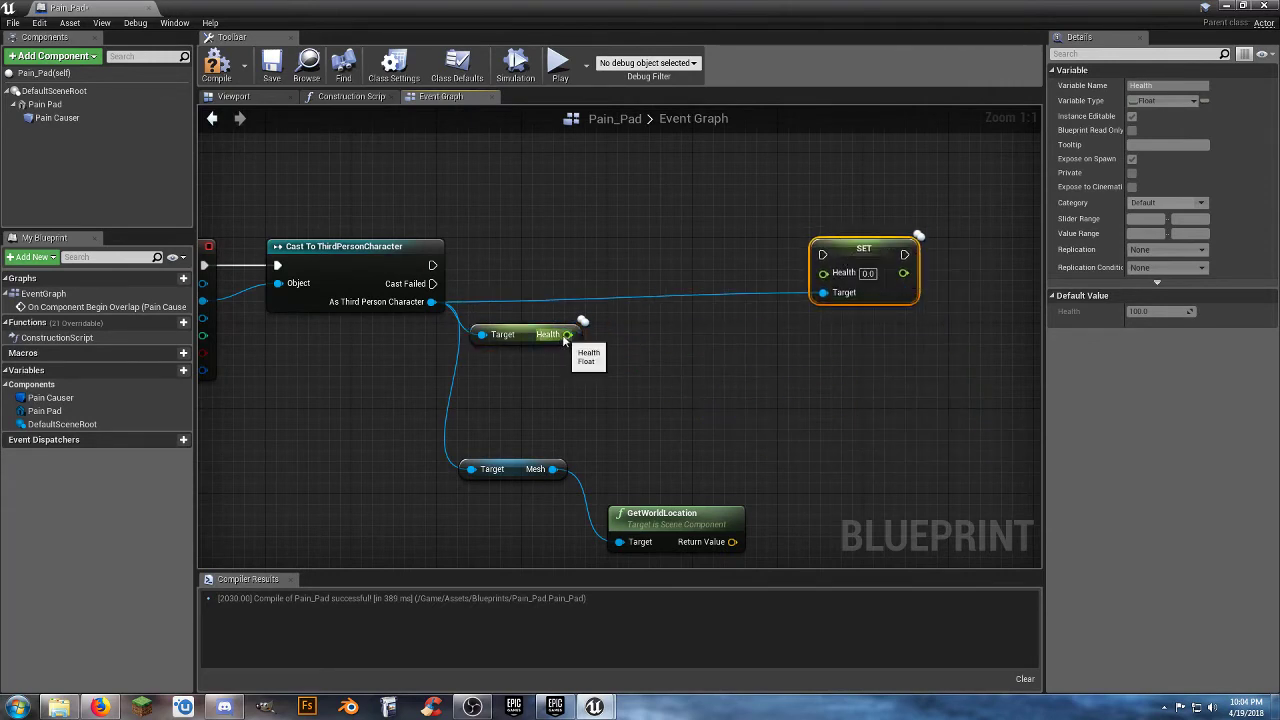
Subtract 10.0 from the character's Health value with a float - float node.
left_click_drag(567, 334, 668, 334)
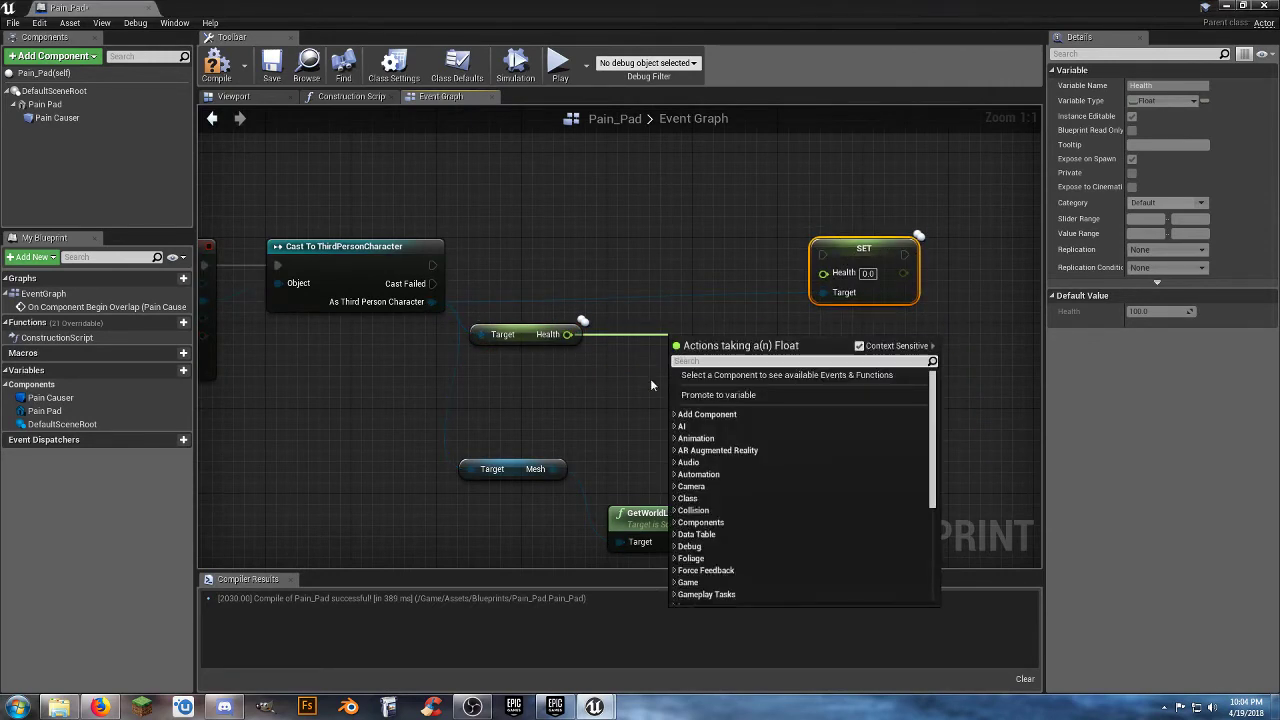
type("-")
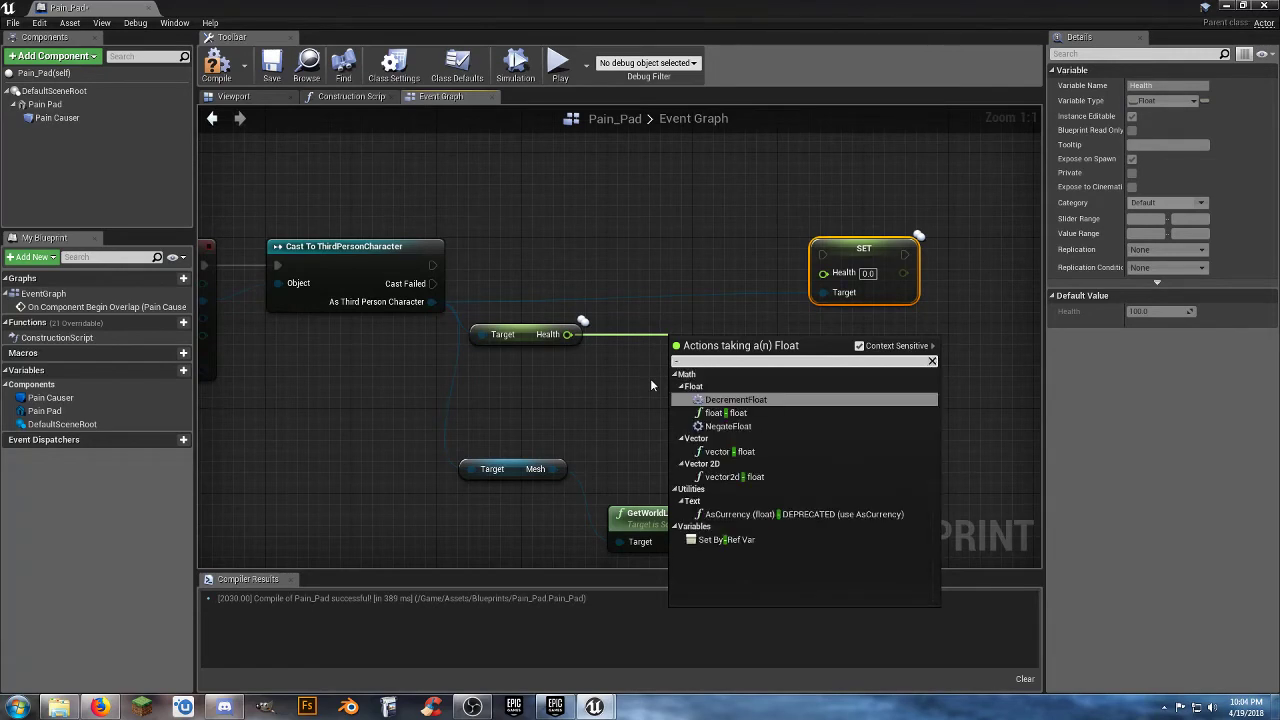
left_click(727, 412)
left_click_drag(698, 346, 652, 332)
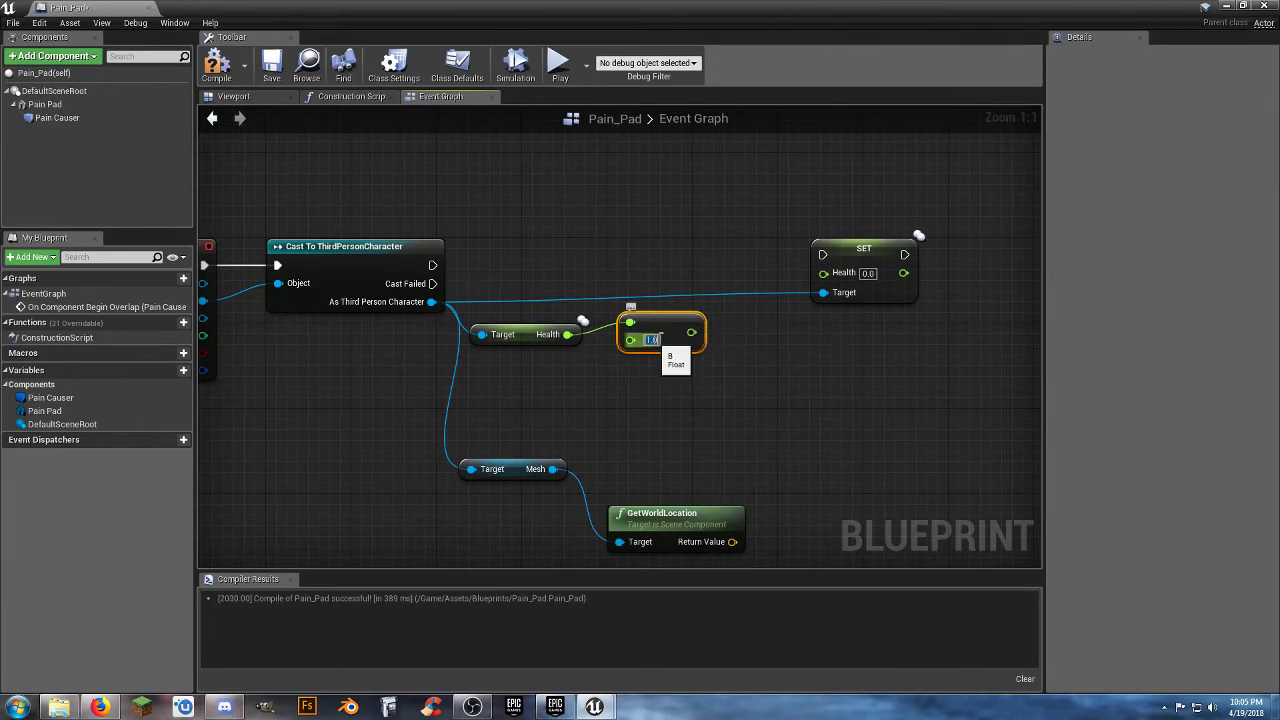
type("10")
key("Return")
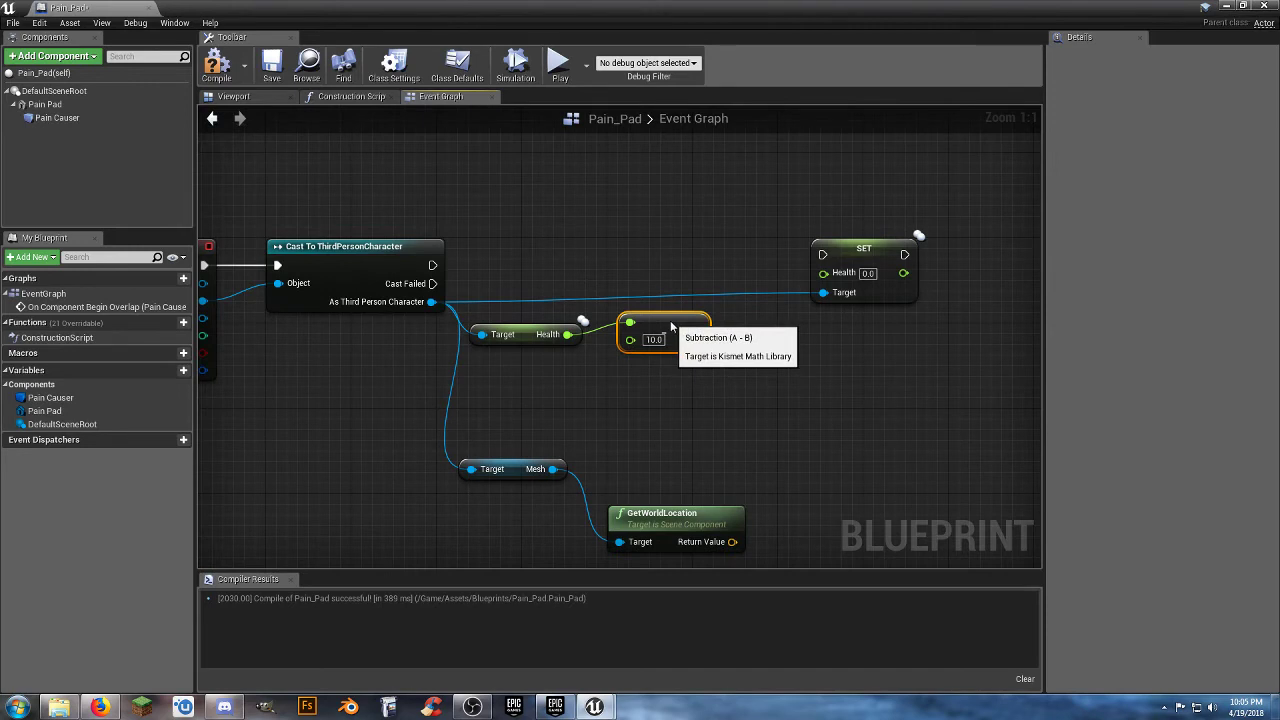
Connect the subtraction result and the cast's execution output to the SET Health node, aligning it with the cast.
mouse_move(680, 322)
left_mouse_down()
mouse_move(668, 326)
mouse_move(700, 416)
mouse_move(806, 258)
mouse_move(823, 272)
mouse_move(415, 248)
mouse_move(431, 265)
left_mouse_up()
left_click(689, 376)
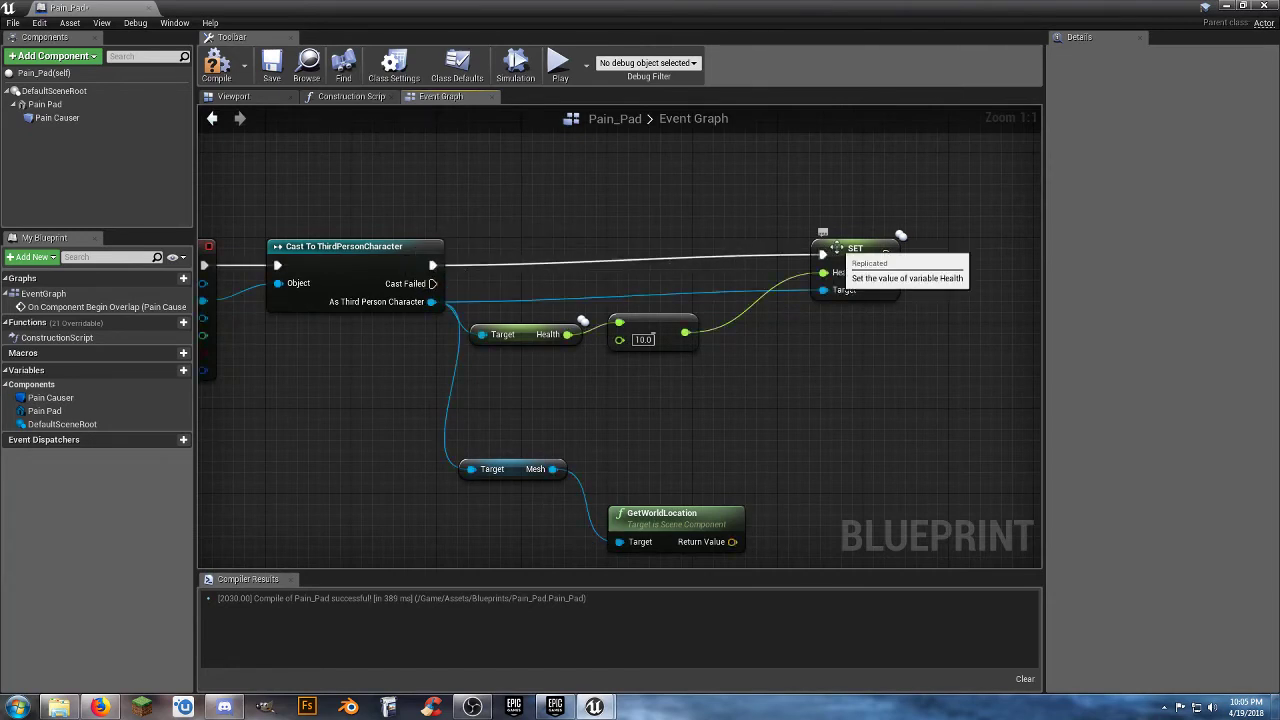
left_click_drag(835, 250, 771, 260)
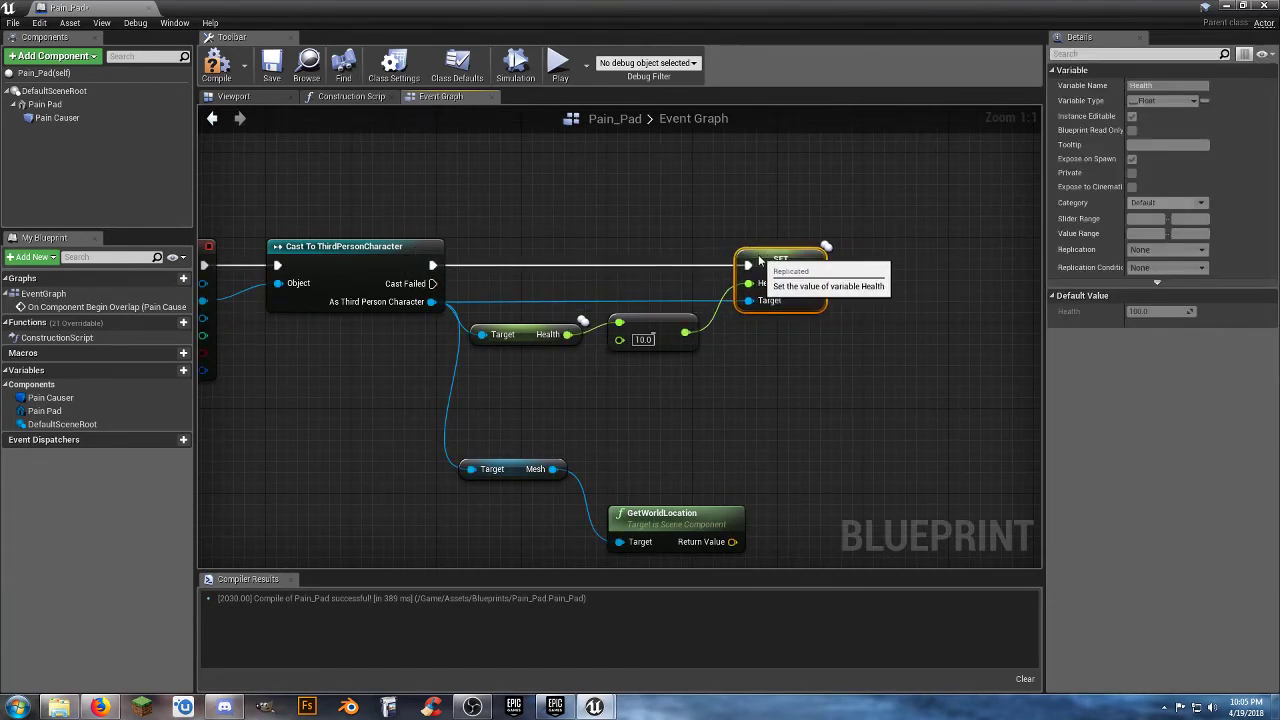
Move the Mesh and GetWorldLocation nodes together to just below and beyond the SET Health node.
left_click(753, 382)
right_click_drag(753, 382, 695, 369)
left_click_drag(686, 536, 430, 400)
left_click_drag(567, 484, 842, 349)
left_click(732, 420)
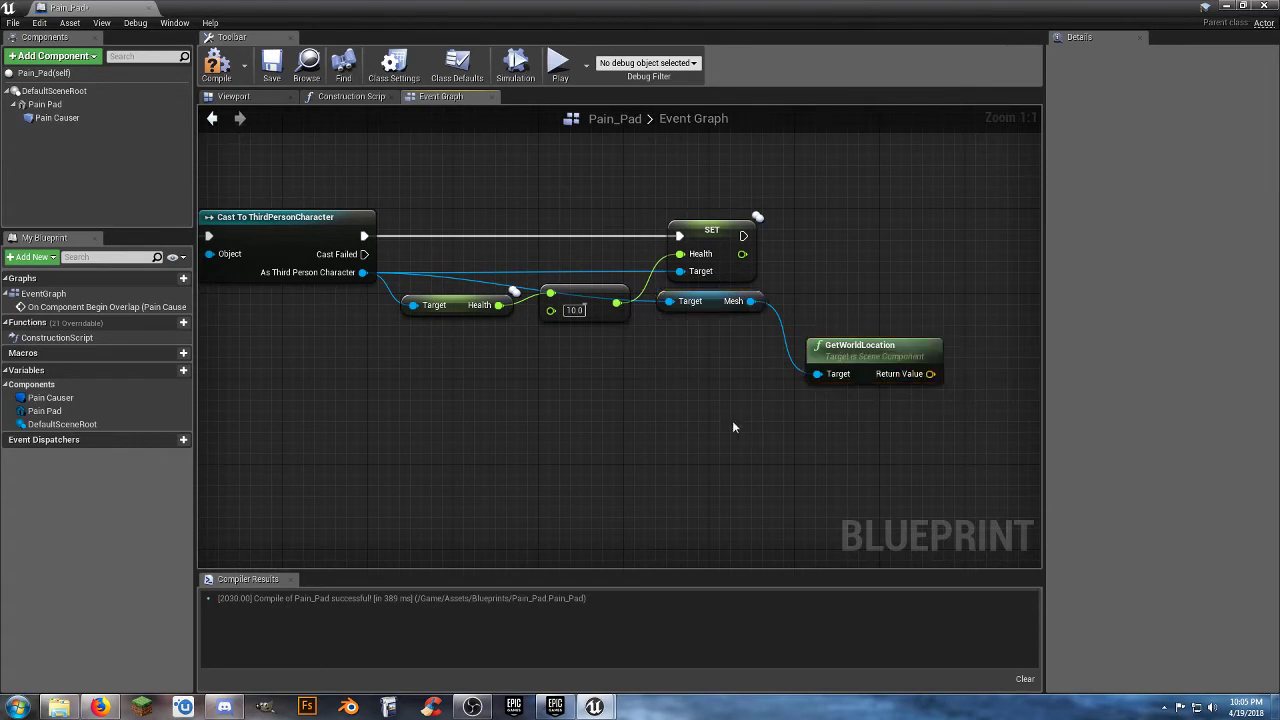
right_click_drag(732, 420, 603, 412)
left_click_drag(658, 378, 640, 369)
Add a Spawn Emitter at Location node after SET Health and align it with the execution line.
left_click_drag(548, 266, 802, 267)
type("spa")
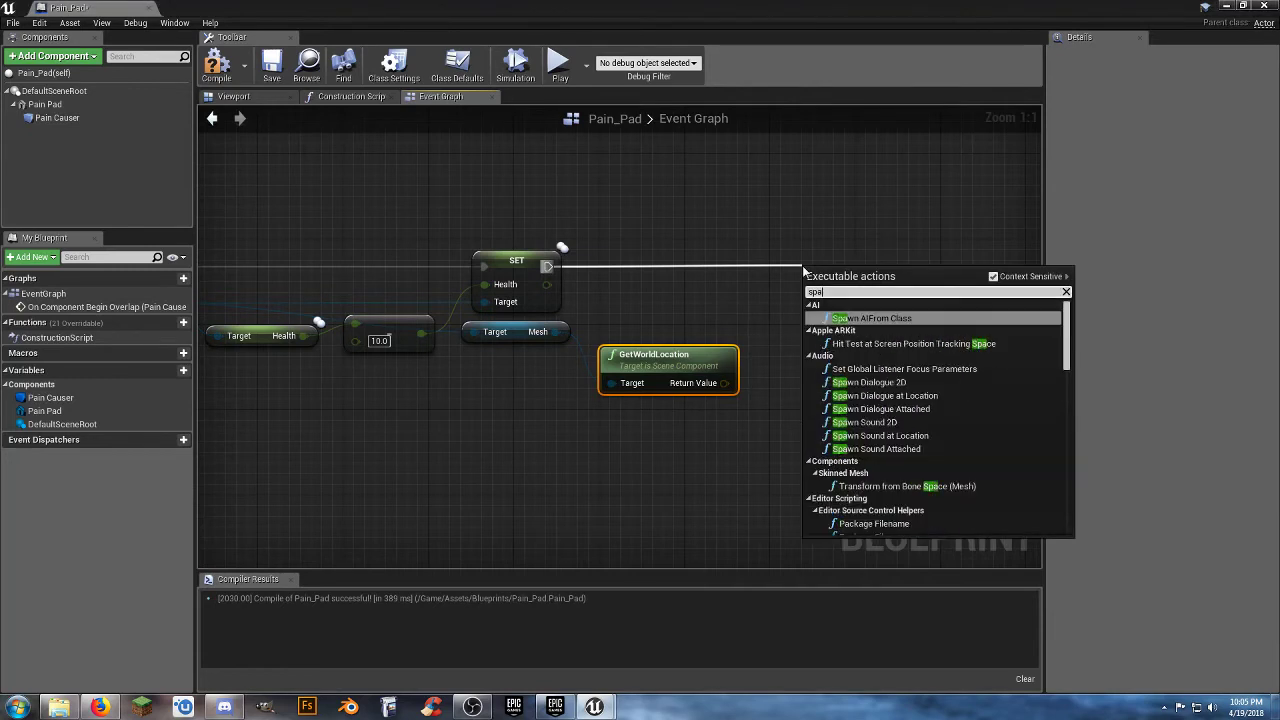
type("wnem")
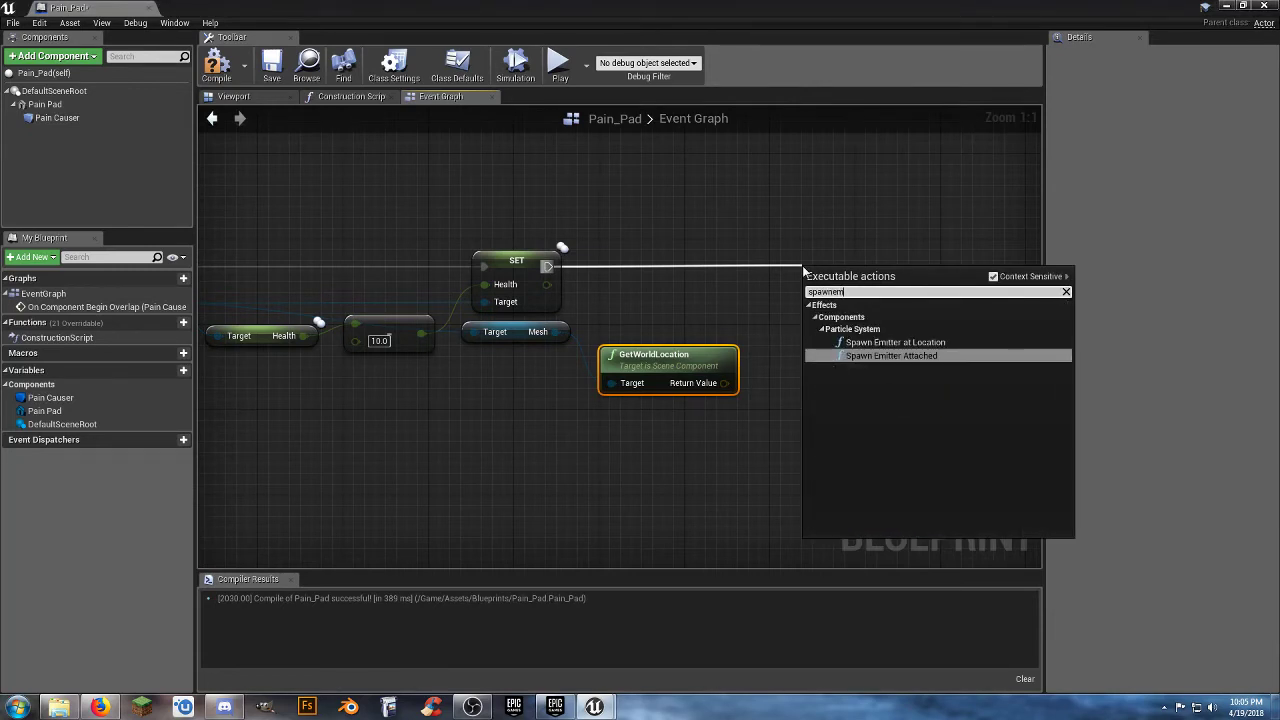
left_click(870, 343)
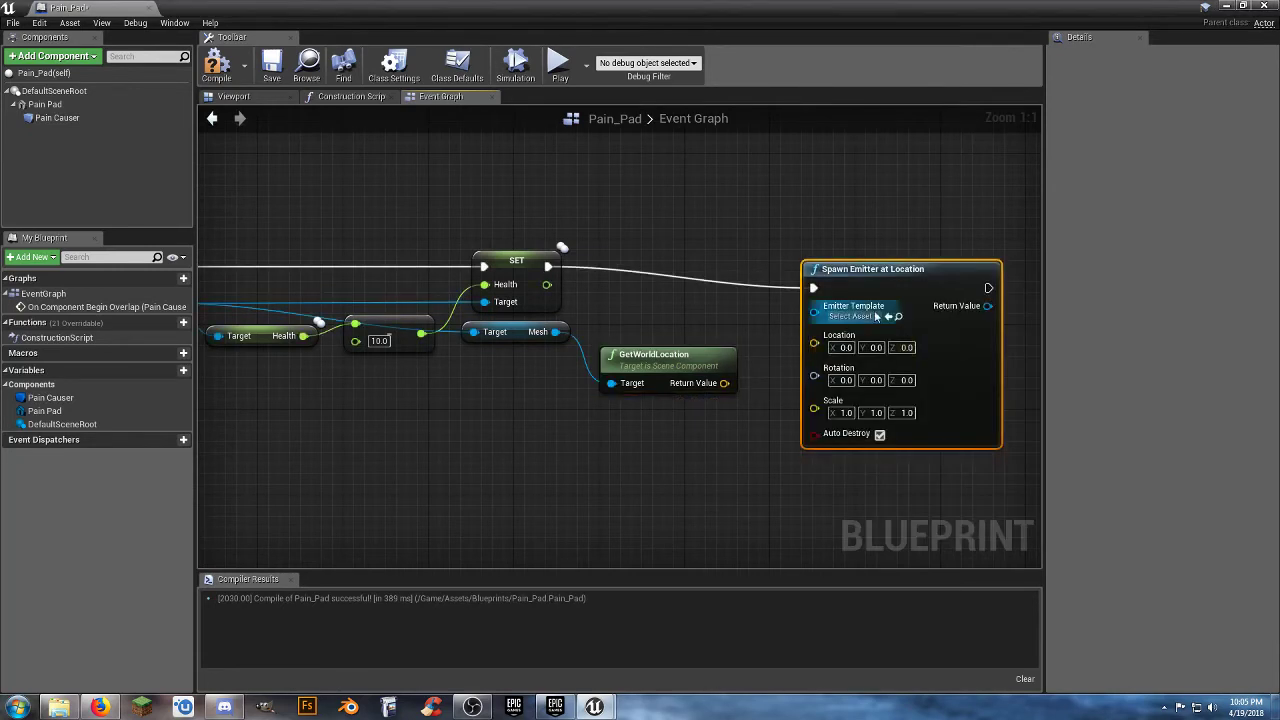
left_click_drag(860, 270, 849, 248)
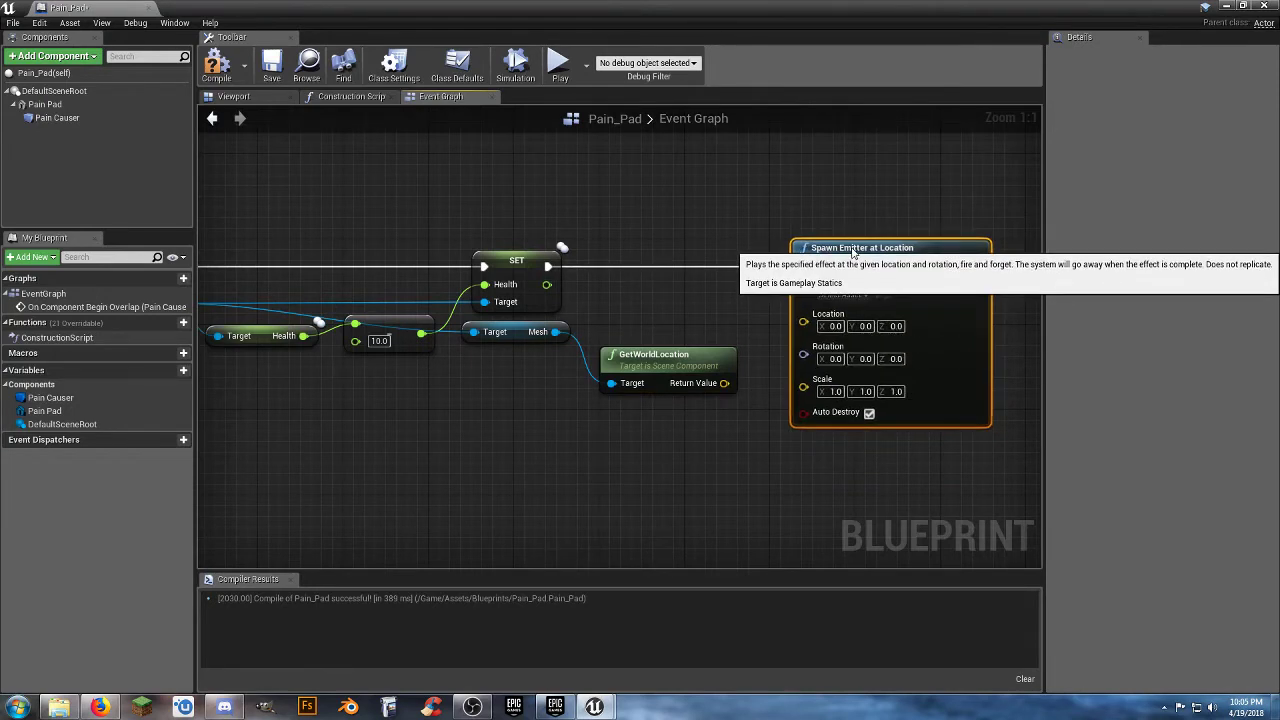
Feed the mesh's world location into the emitter's Location and set its Emitter Template to P_Explosion.
left_click_drag(724, 383, 803, 328)
left_click(843, 295)
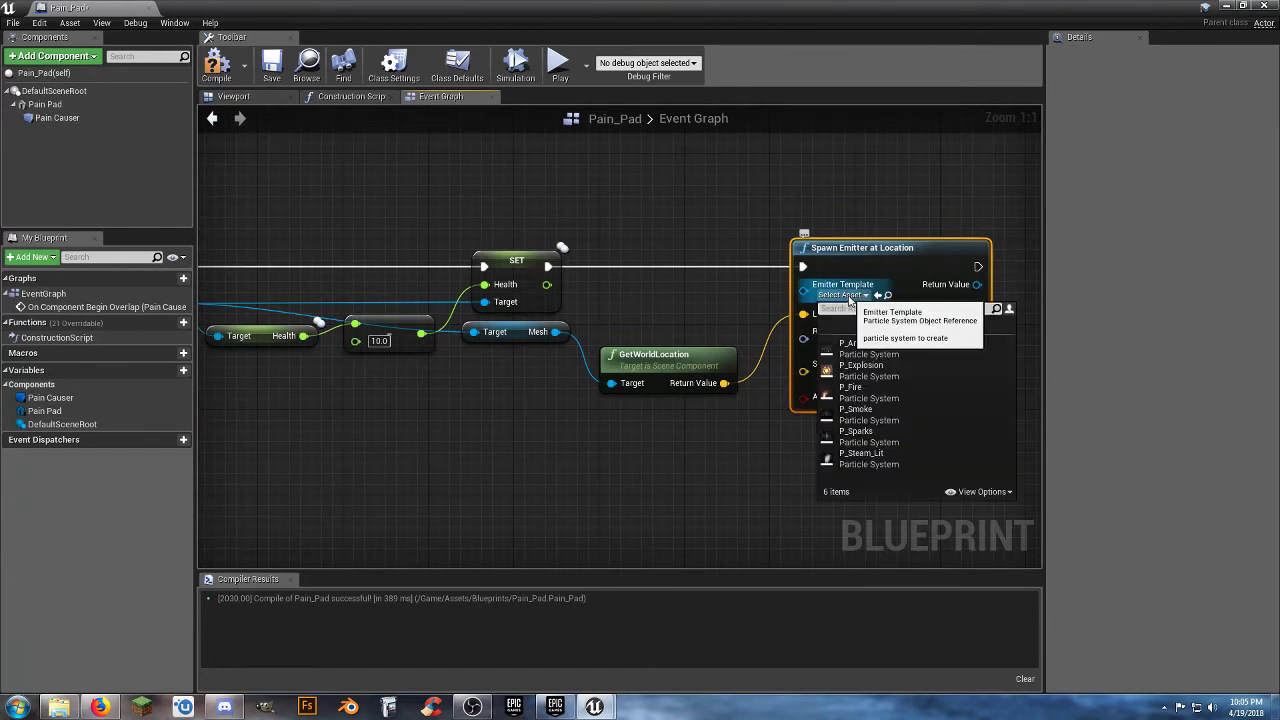
left_click(889, 374)
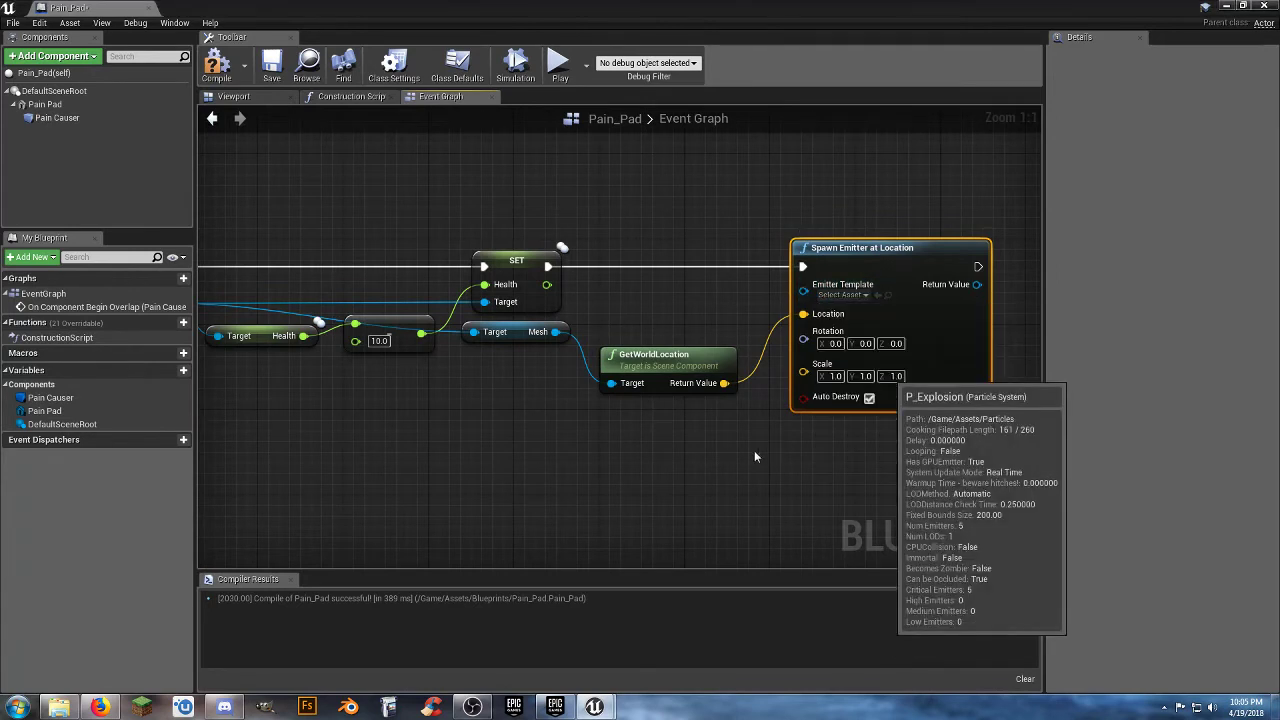
Add a Play Sound at Location node after the Spawn Emitter node and align the two.
right_click_drag(754, 450, 571, 445)
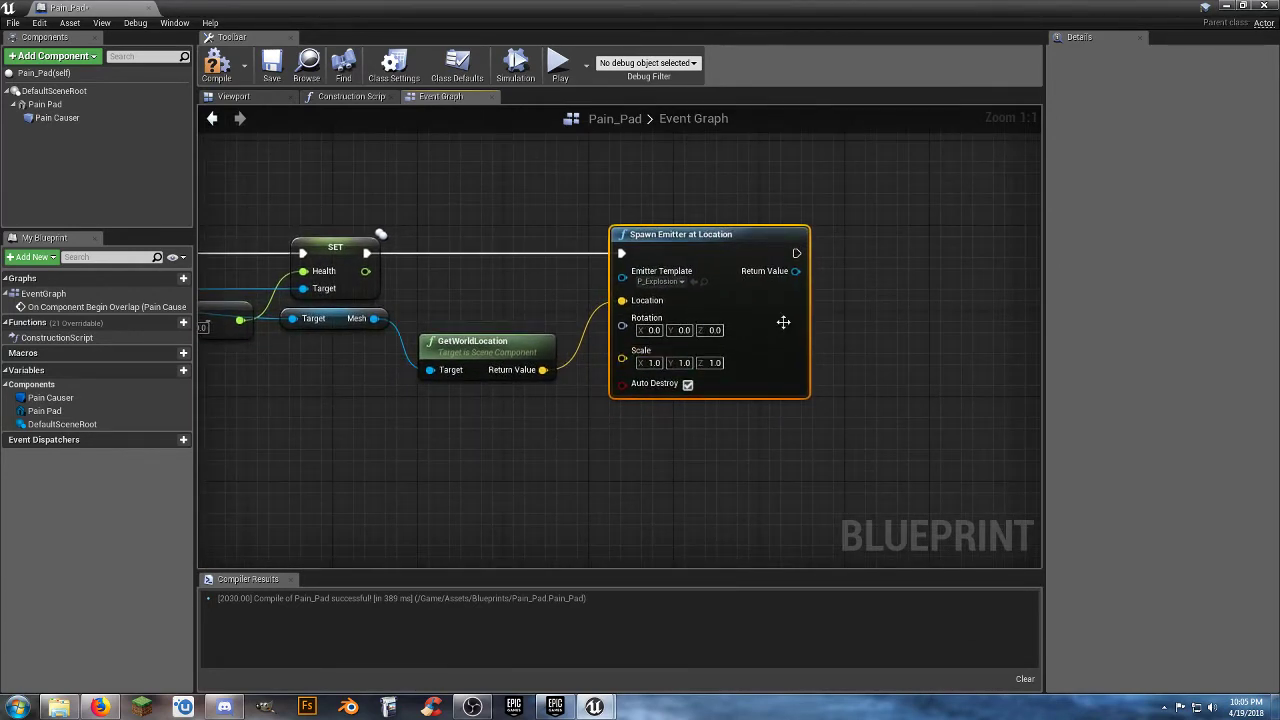
left_click_drag(796, 253, 855, 263)
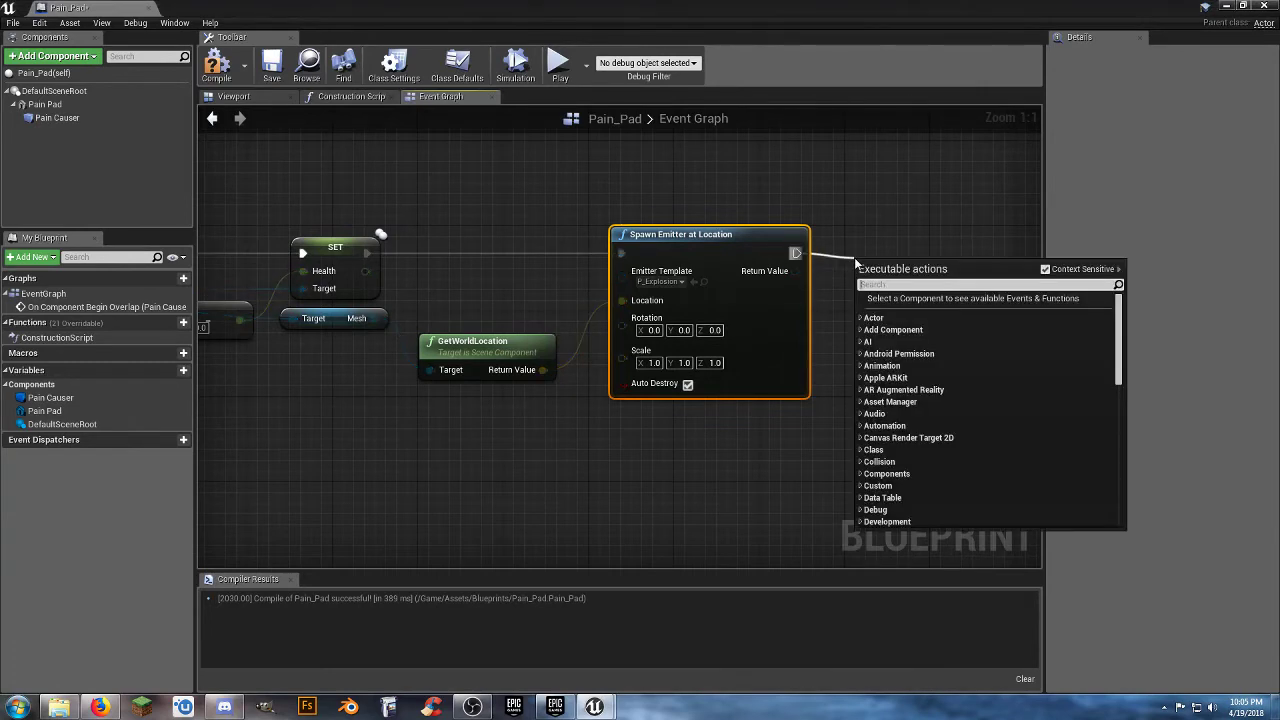
type("plays")
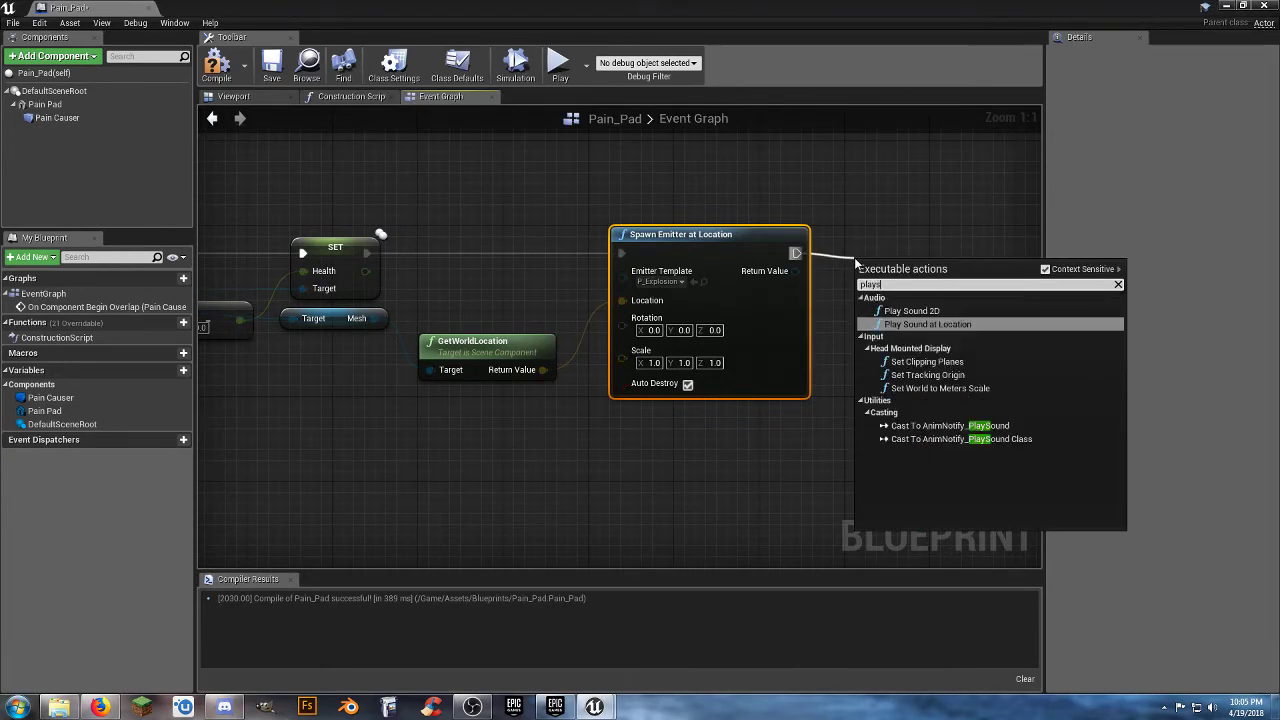
left_click(910, 324)
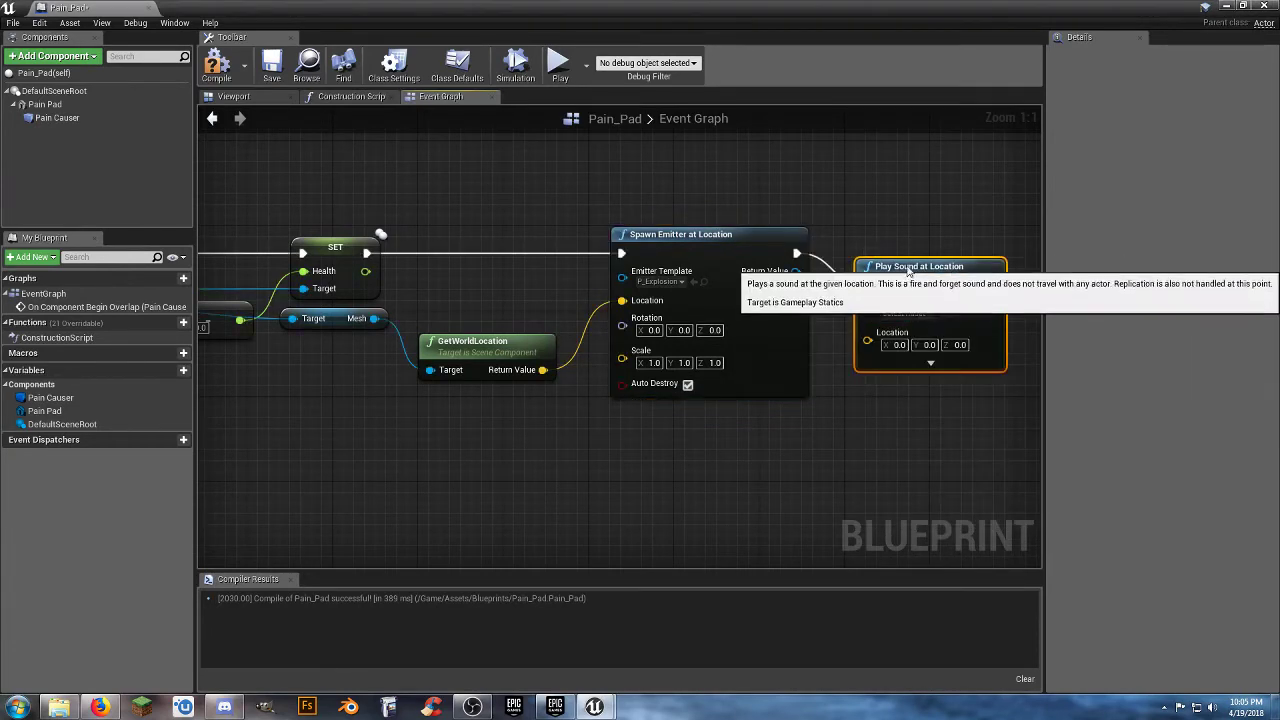
left_click_drag(906, 269, 896, 237)
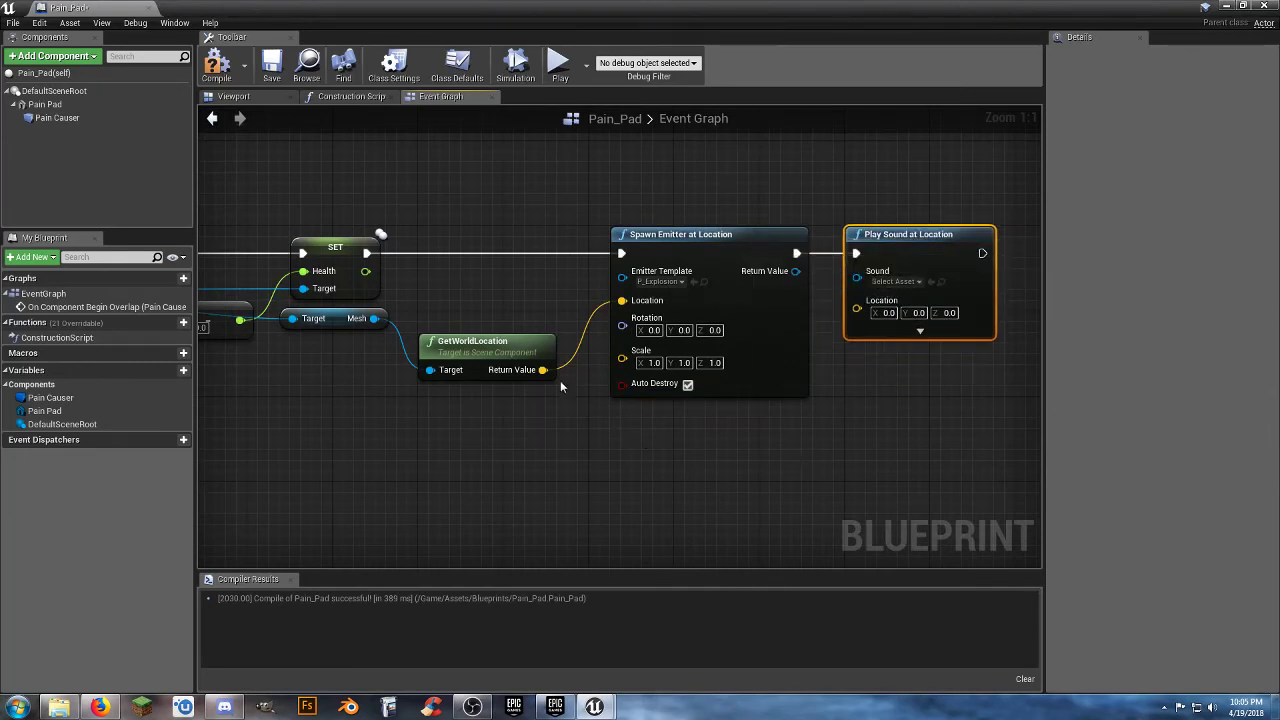
Feed GetWorldLocation's return value into the Play Sound at Location node's Location and set its Sound to Explosion_Cue.
left_click_drag(542, 370, 857, 309)
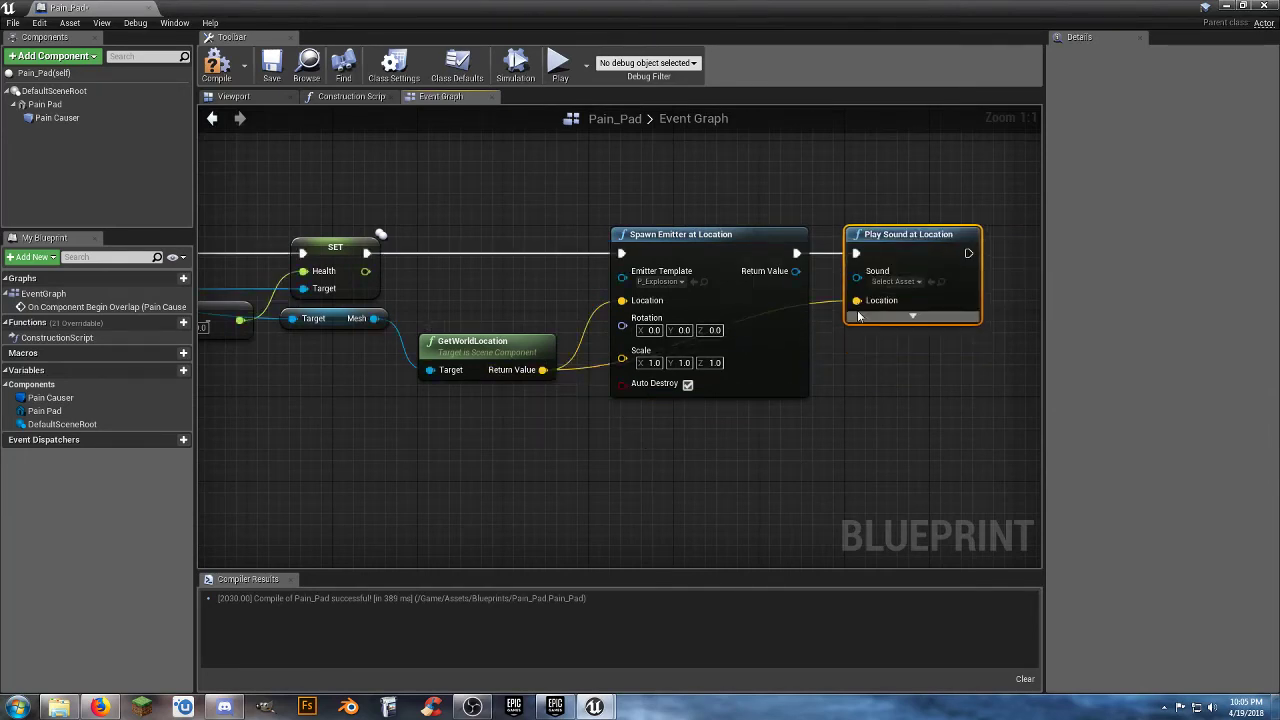
left_click(896, 281)
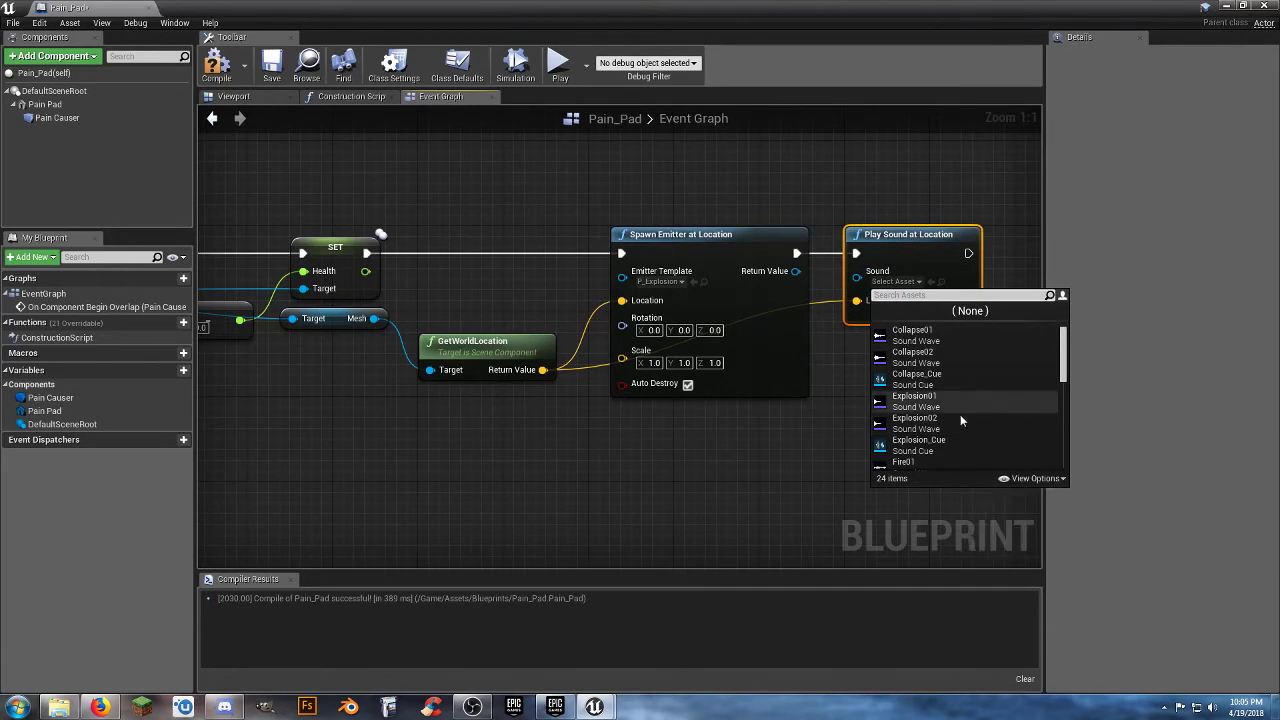
left_click(951, 443)
Compile and save the Pain_Pad blueprint.
right_click_drag(672, 469, 797, 428)
scroll(609, 434, "down", 4)
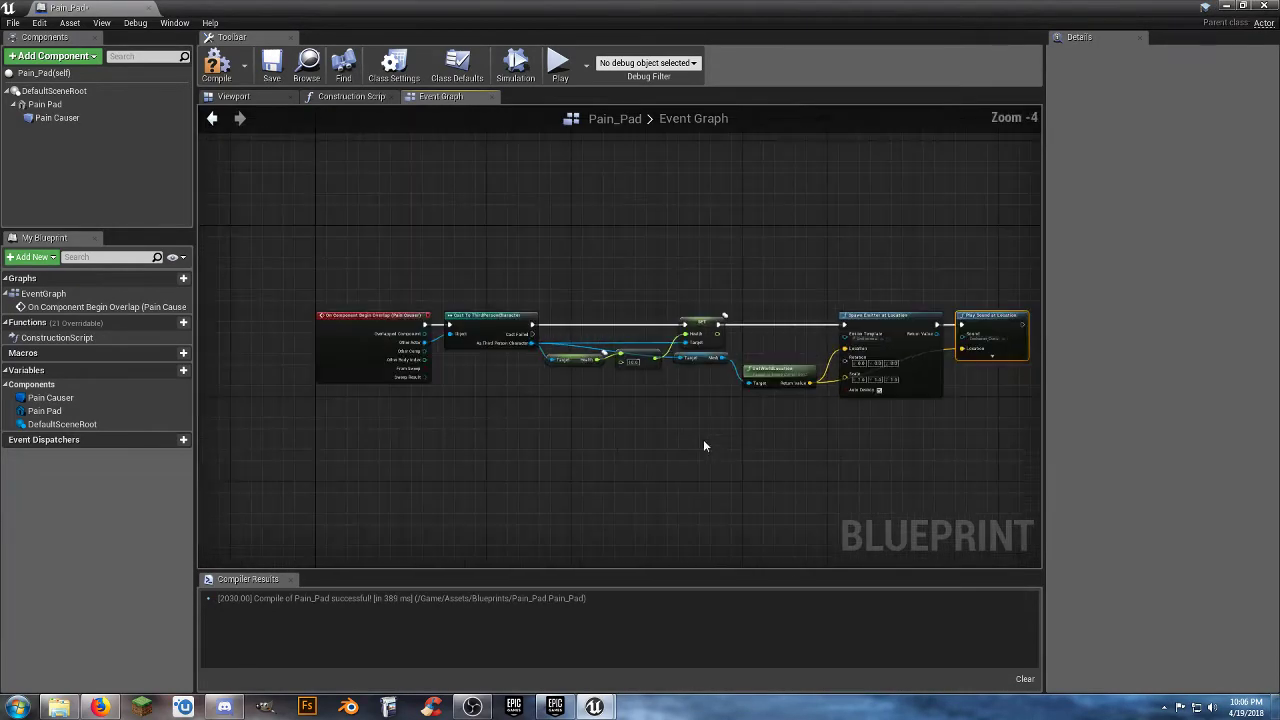
left_click(272, 66)
Review the Pain_Pad event graph from the overlap event through the cast, health subtraction and emitter to the sound node.
scroll(432, 466, "up", 4)
right_click_drag(448, 370, 522, 460)
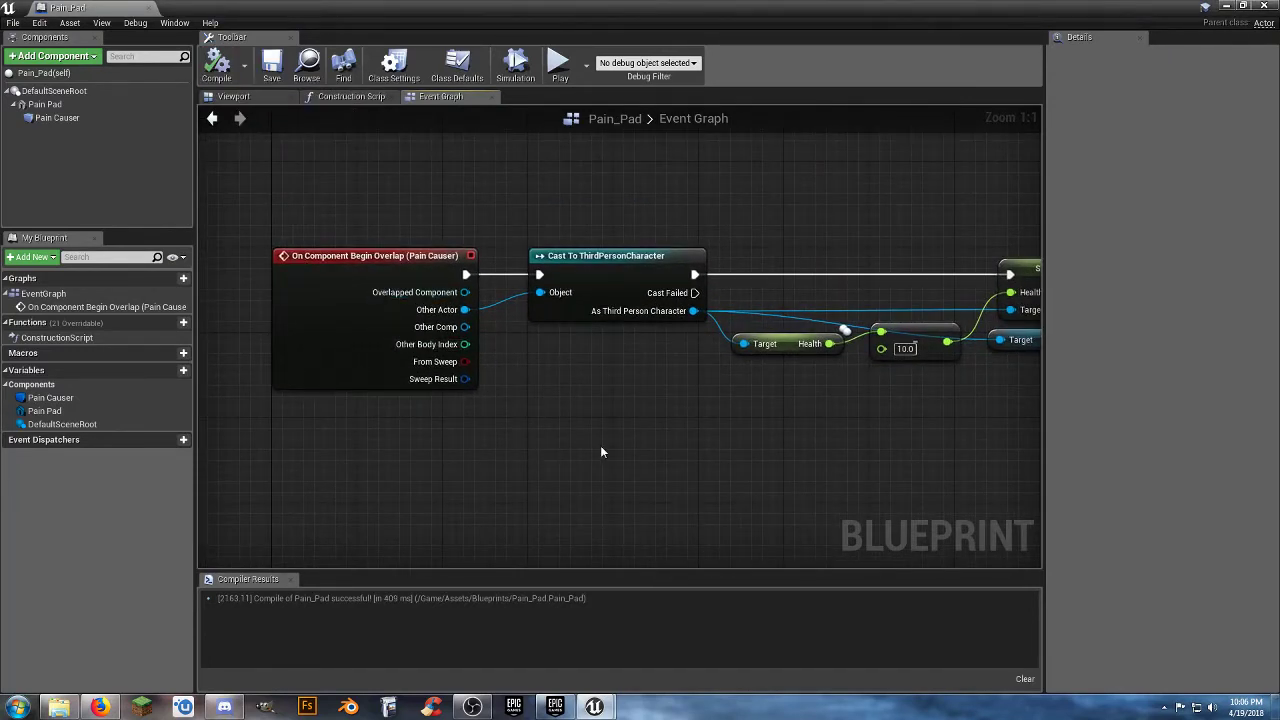
right_click_drag(600, 452, 554, 414)
right_click_drag(597, 376, 530, 408)
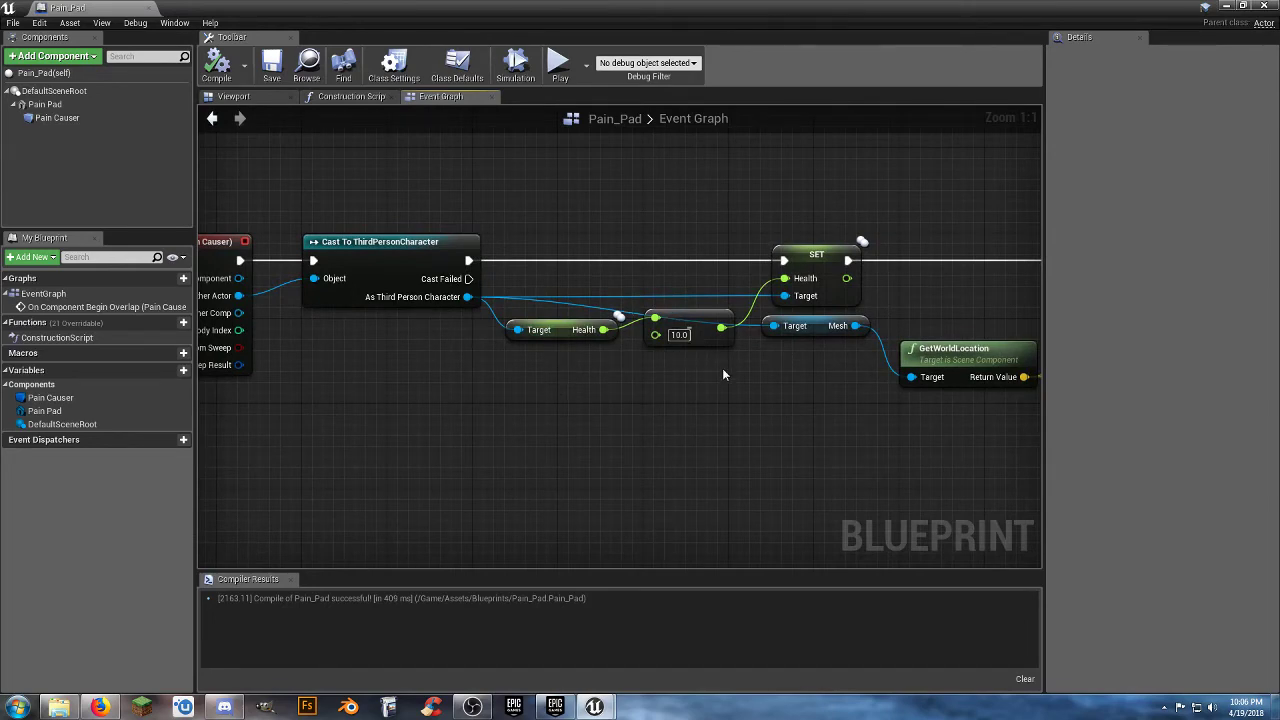
right_click_drag(724, 375, 649, 380)
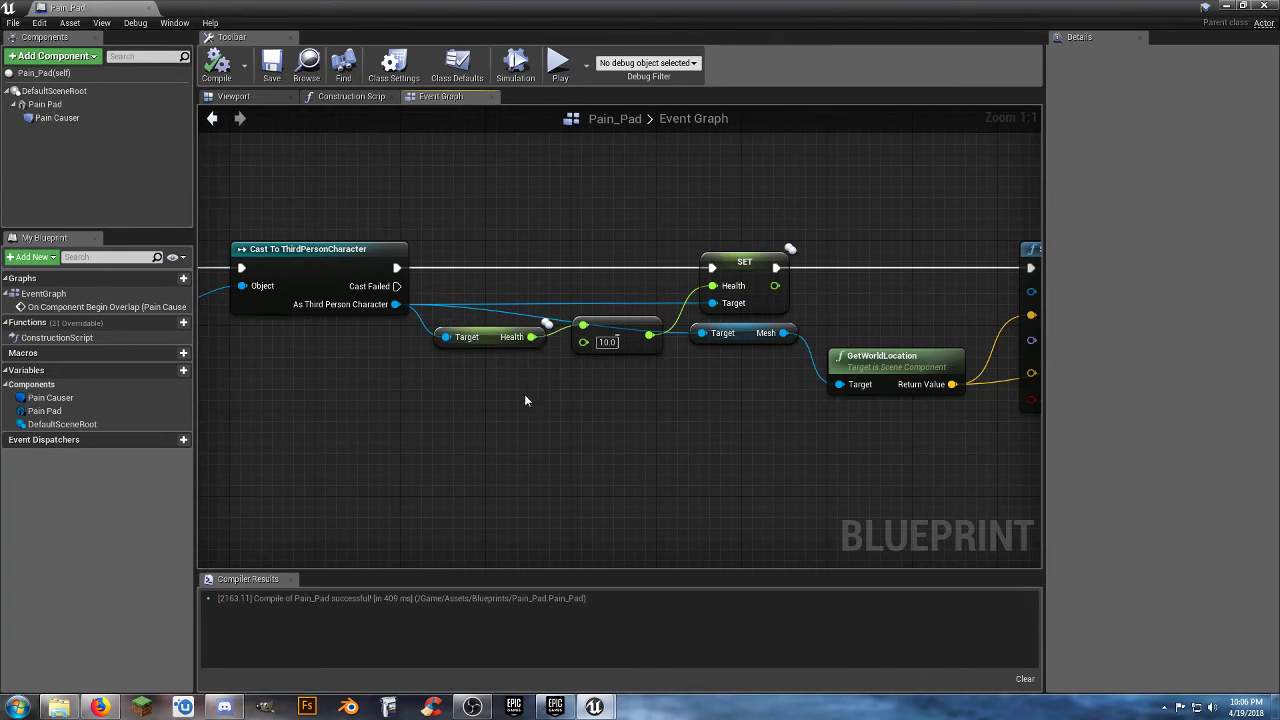
right_click_drag(704, 450, 618, 374)
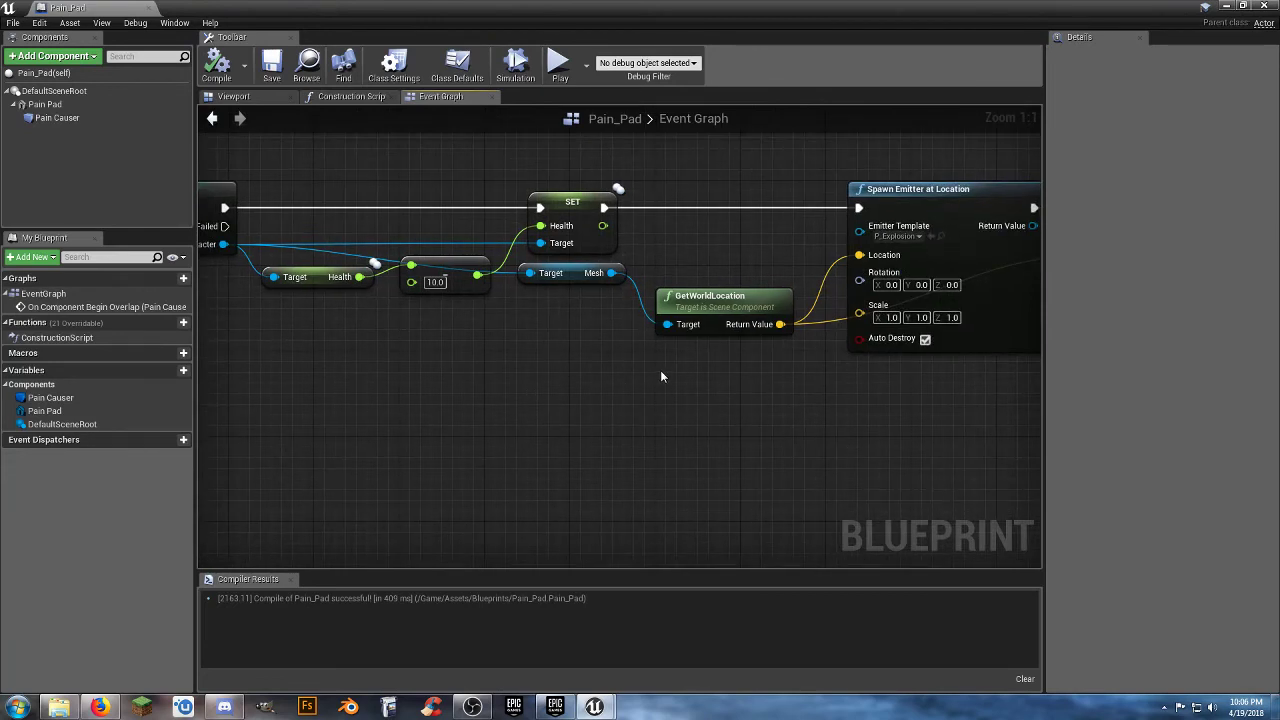
right_click_drag(660, 376, 608, 369)
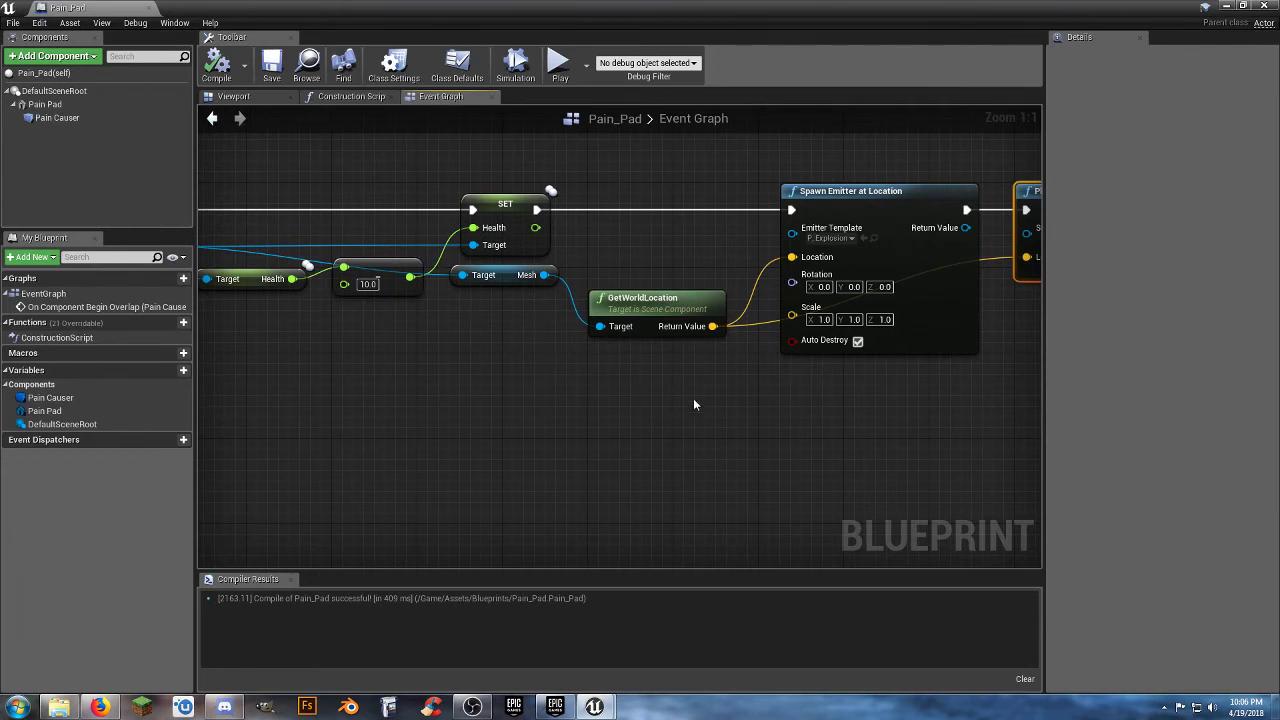
right_click_drag(694, 404, 503, 445)
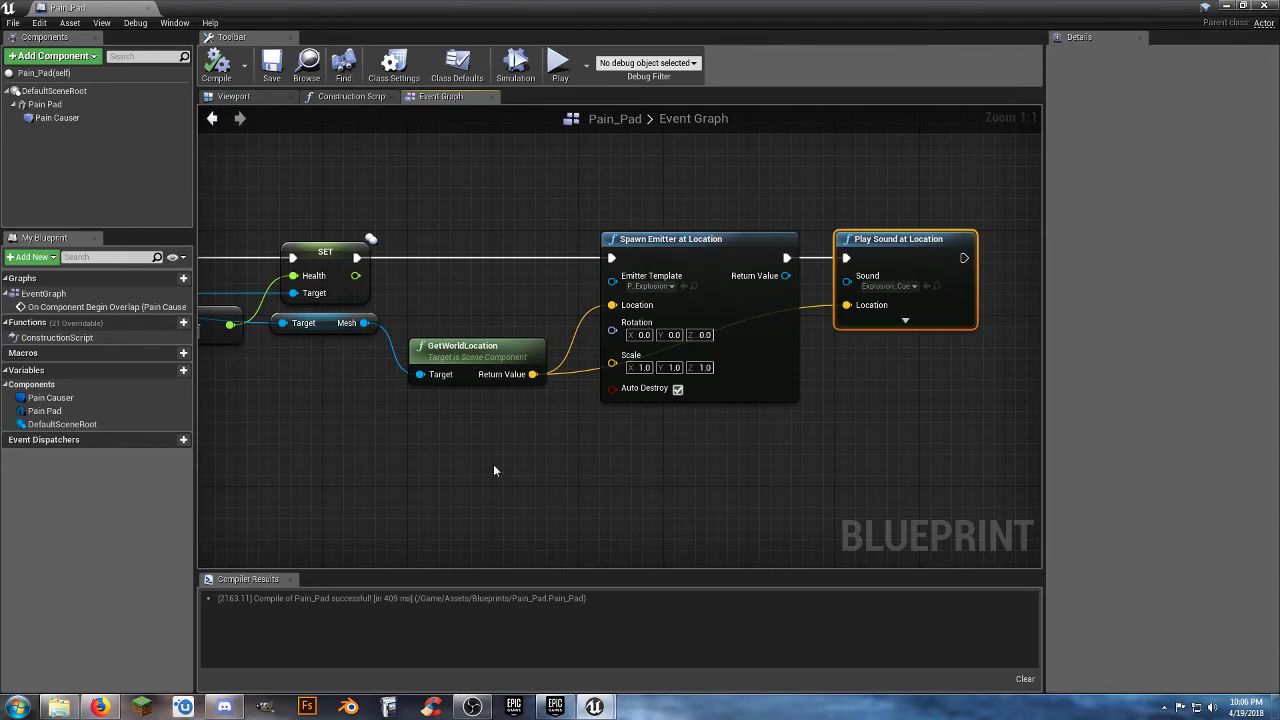
mouse_move(493, 464)
right_mouse_down()
mouse_move(651, 466)
mouse_move(584, 484)
right_mouse_up()
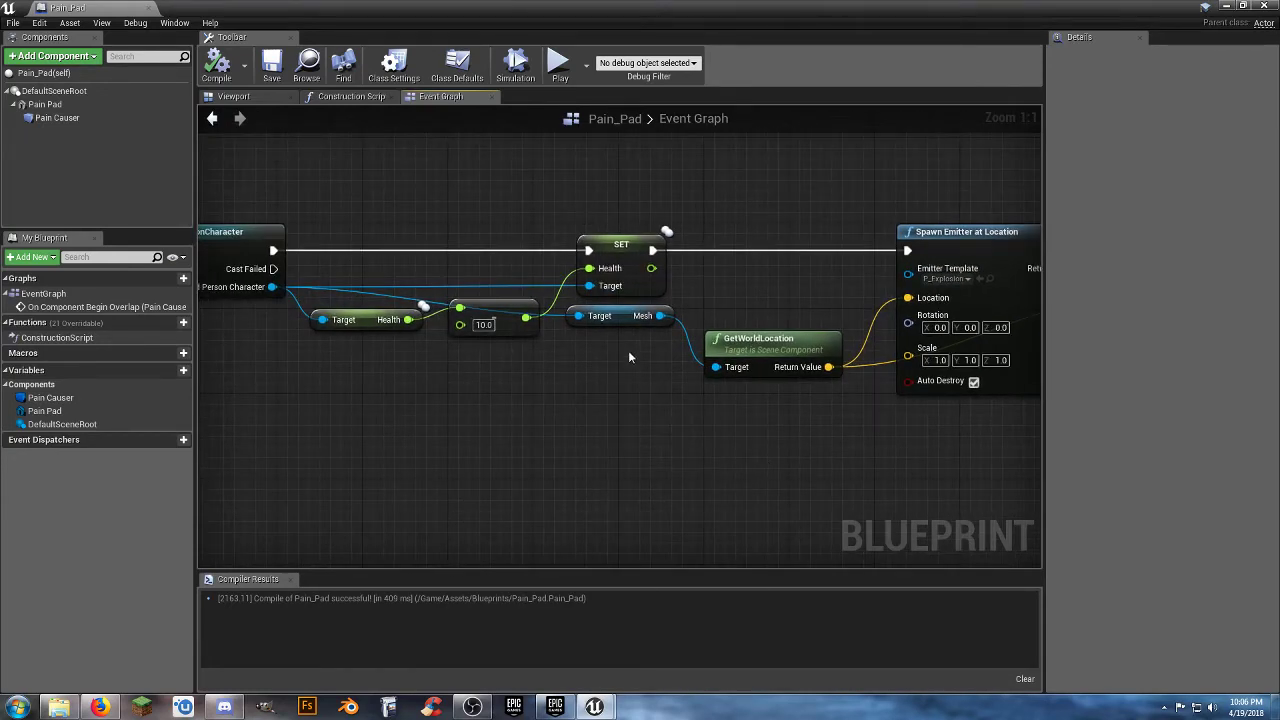
Replace the Mesh node with a Pain Pad component reference as GetWorldLocation's target, placed just below the SET Health node.
left_click(623, 320)
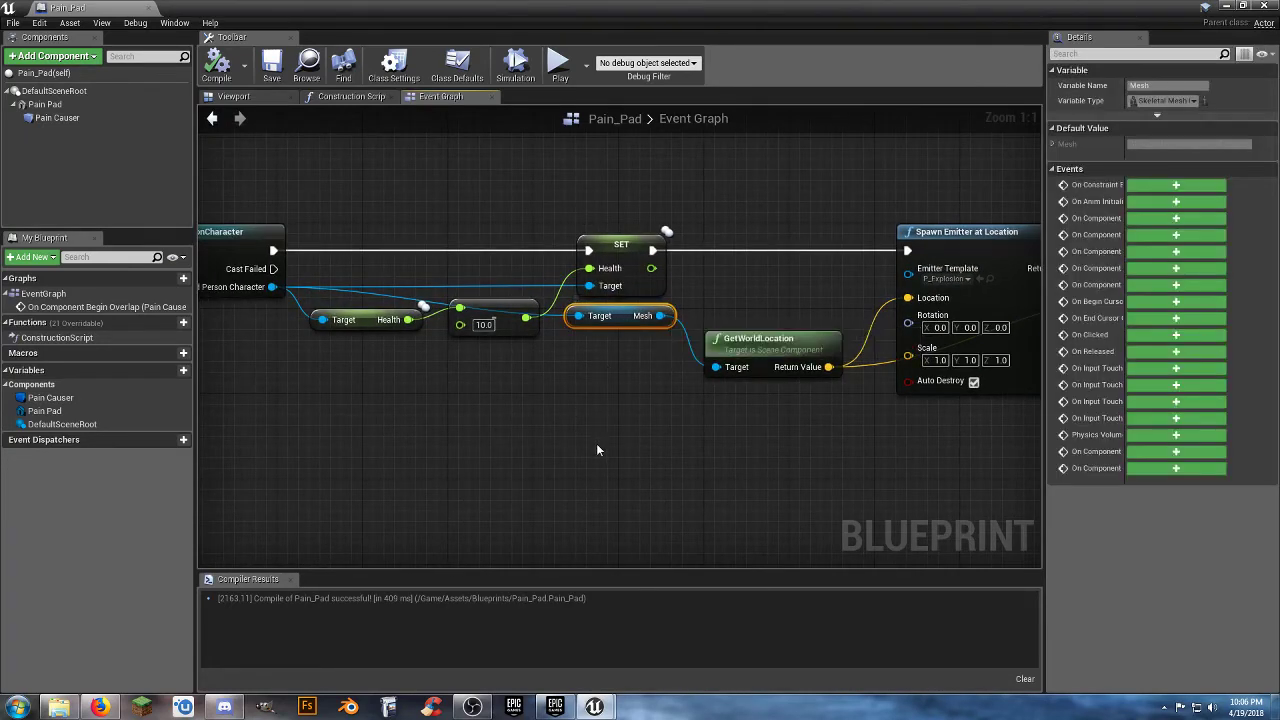
key("Delete")
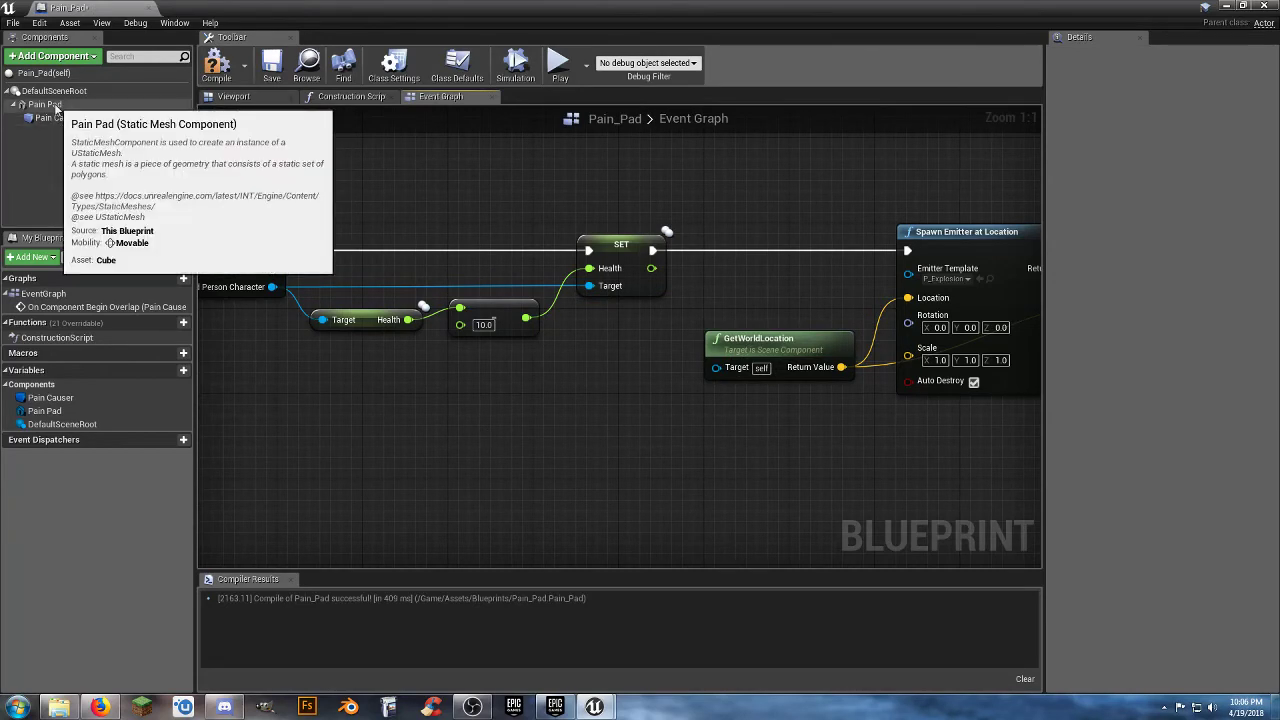
left_click_drag(44, 104, 714, 368)
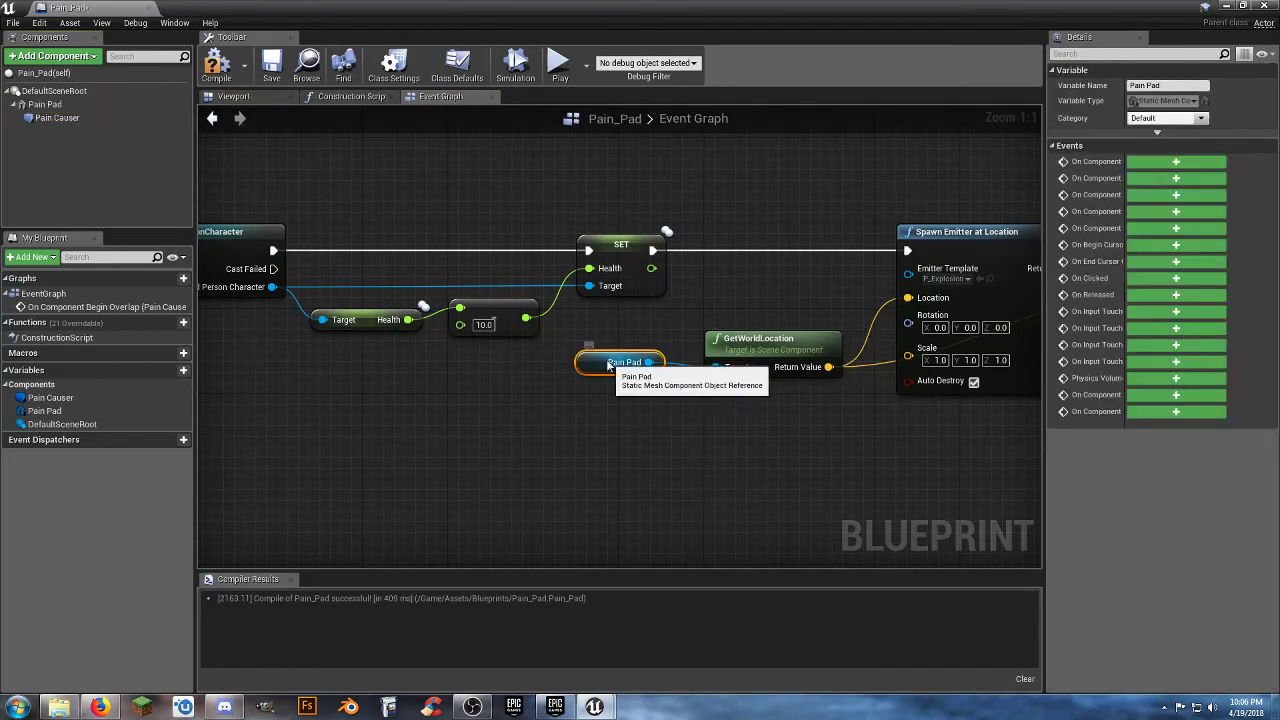
left_click_drag(591, 363, 601, 320)
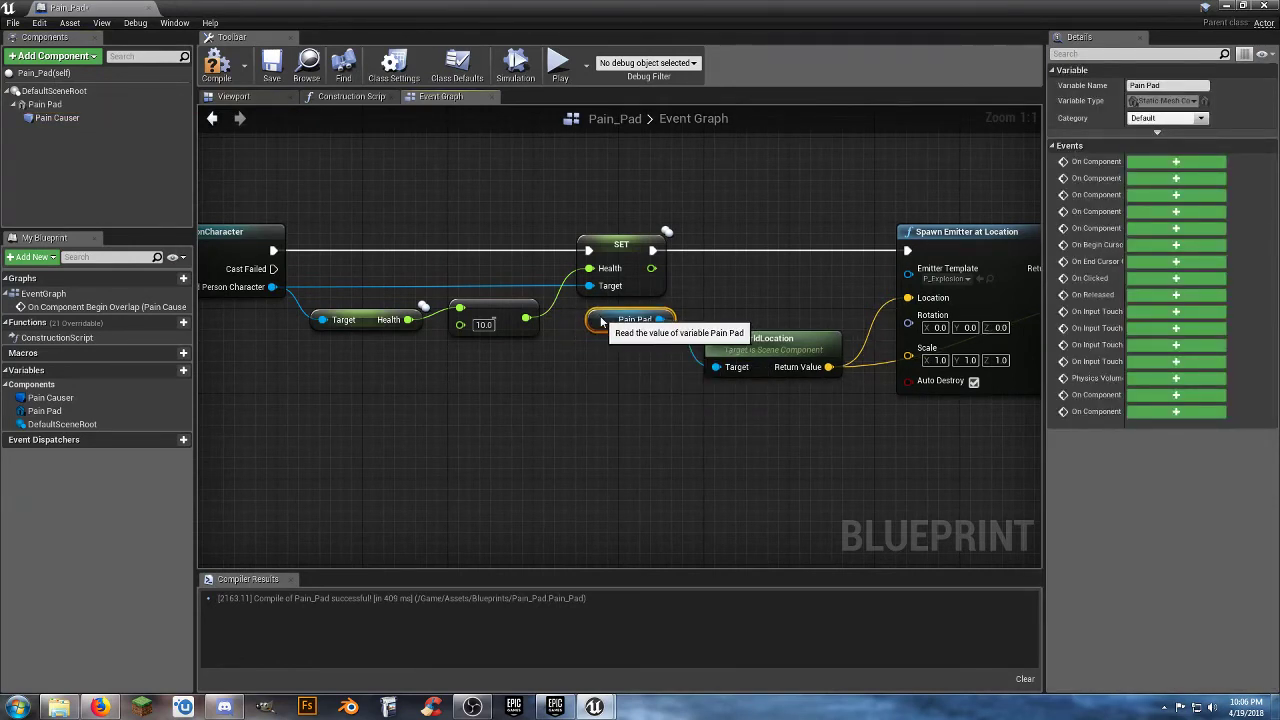
left_click(590, 414)
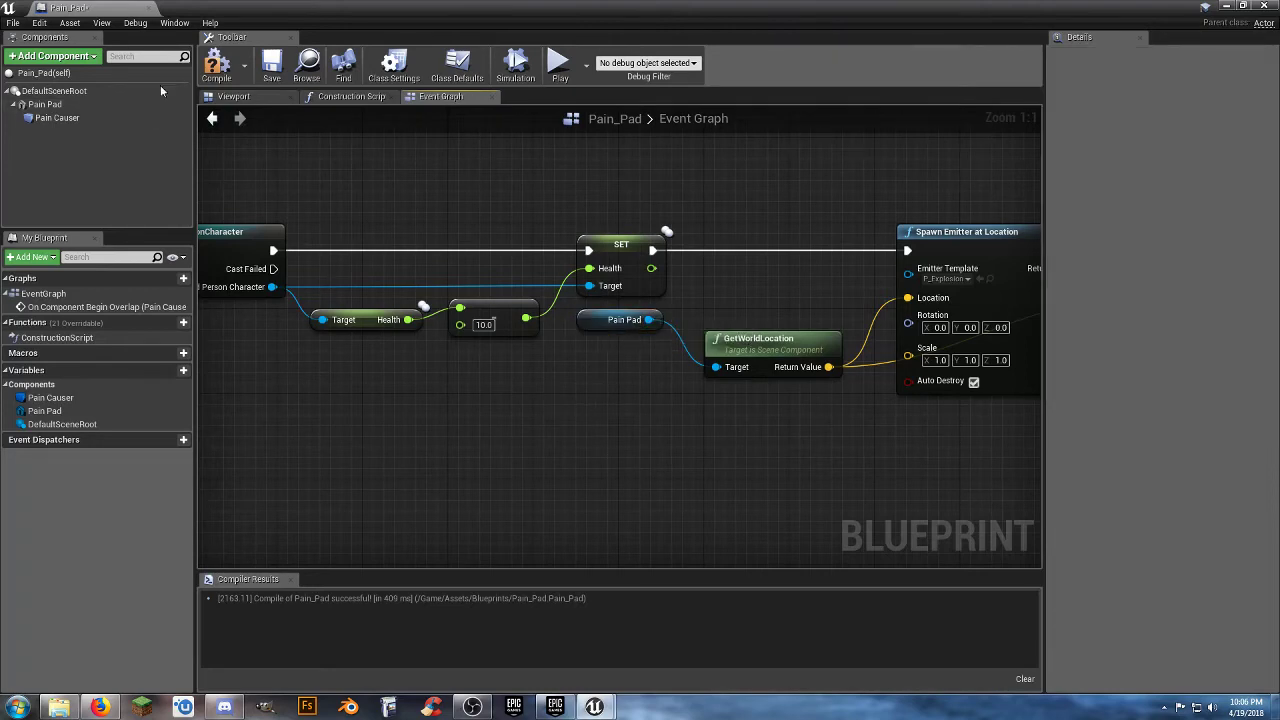
Compile and save the updated Pain_Pad blueprint, and close its editor.
left_click(216, 63)
left_click(274, 66)
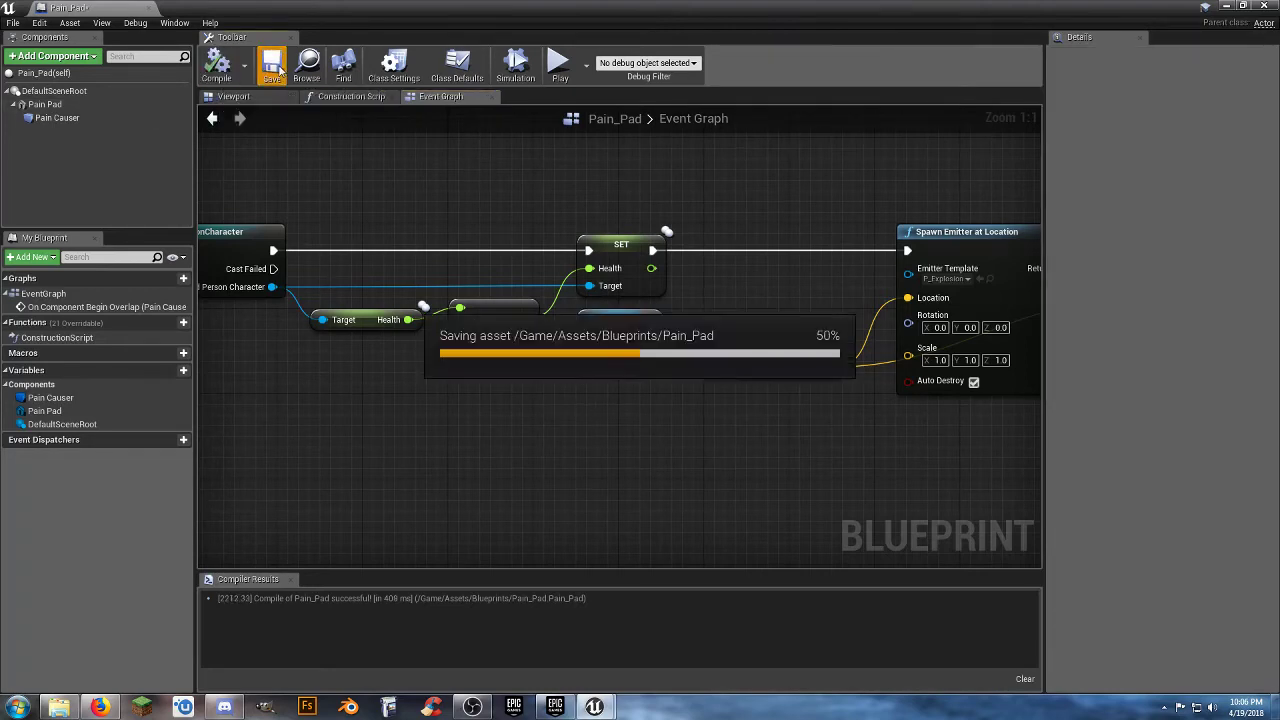
left_click(149, 8)
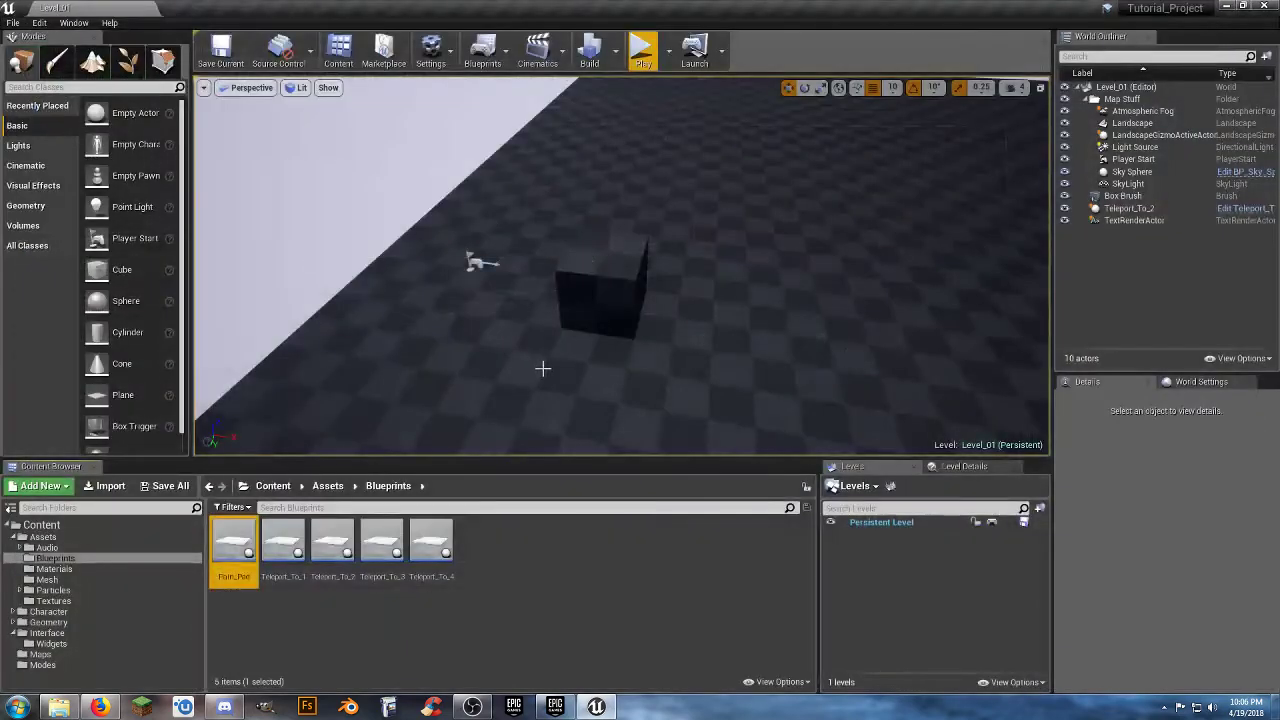
Place a Pain_Pad on the floor beside the box brush and shift it to X -2100, Y 0.
mouse_move(543, 369)
right_mouse_down()
mouse_move(590, 347)
mouse_move(564, 368)
right_mouse_up()
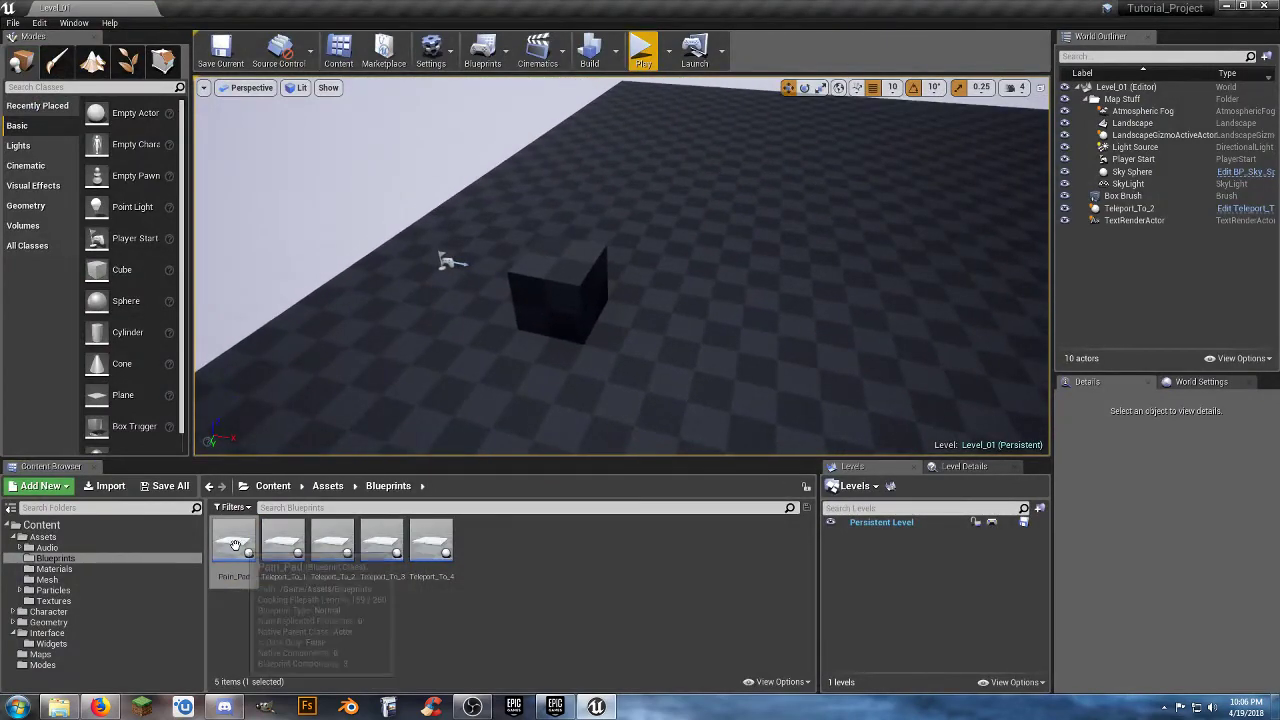
left_click_drag(235, 545, 598, 374)
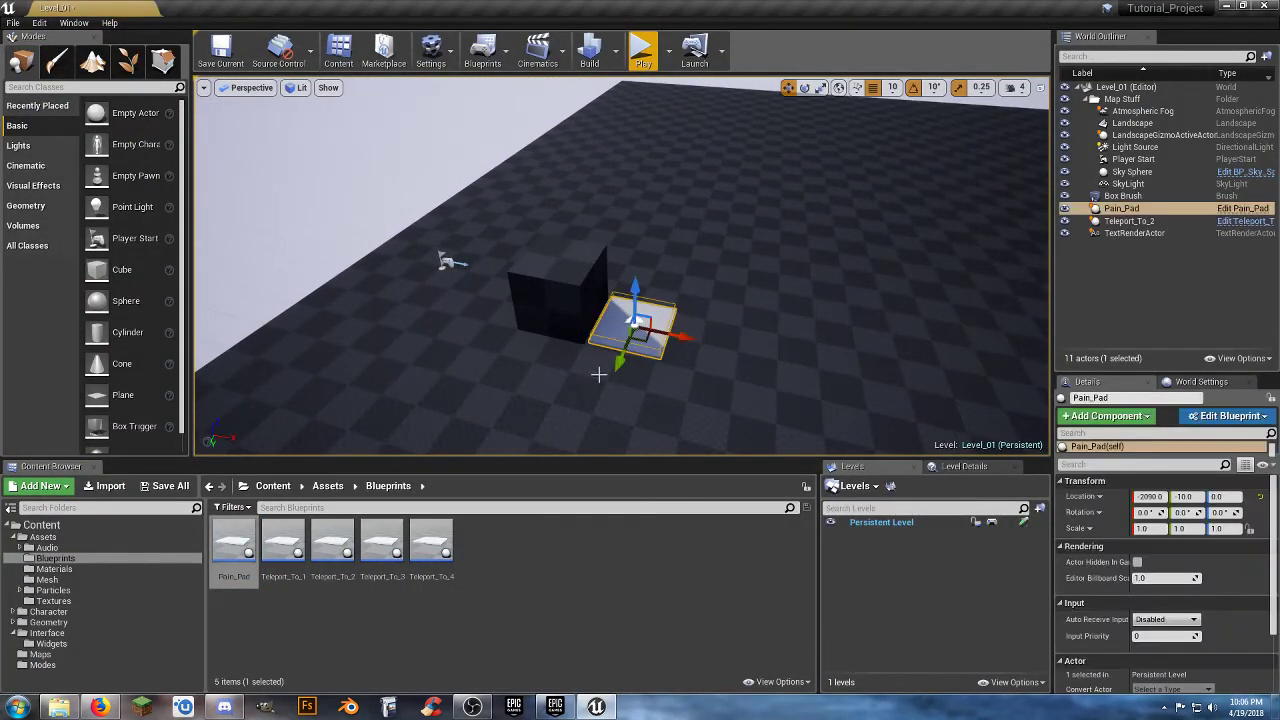
key("f")
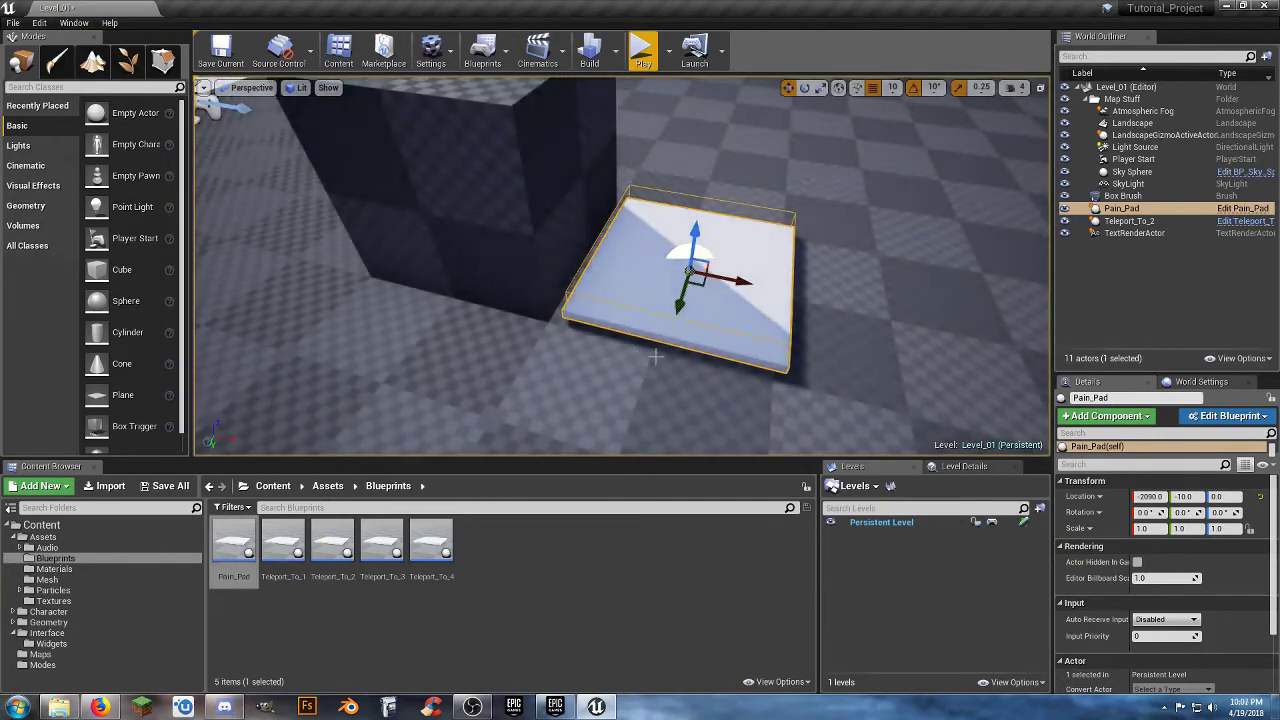
right_click_drag(655, 356, 640, 317)
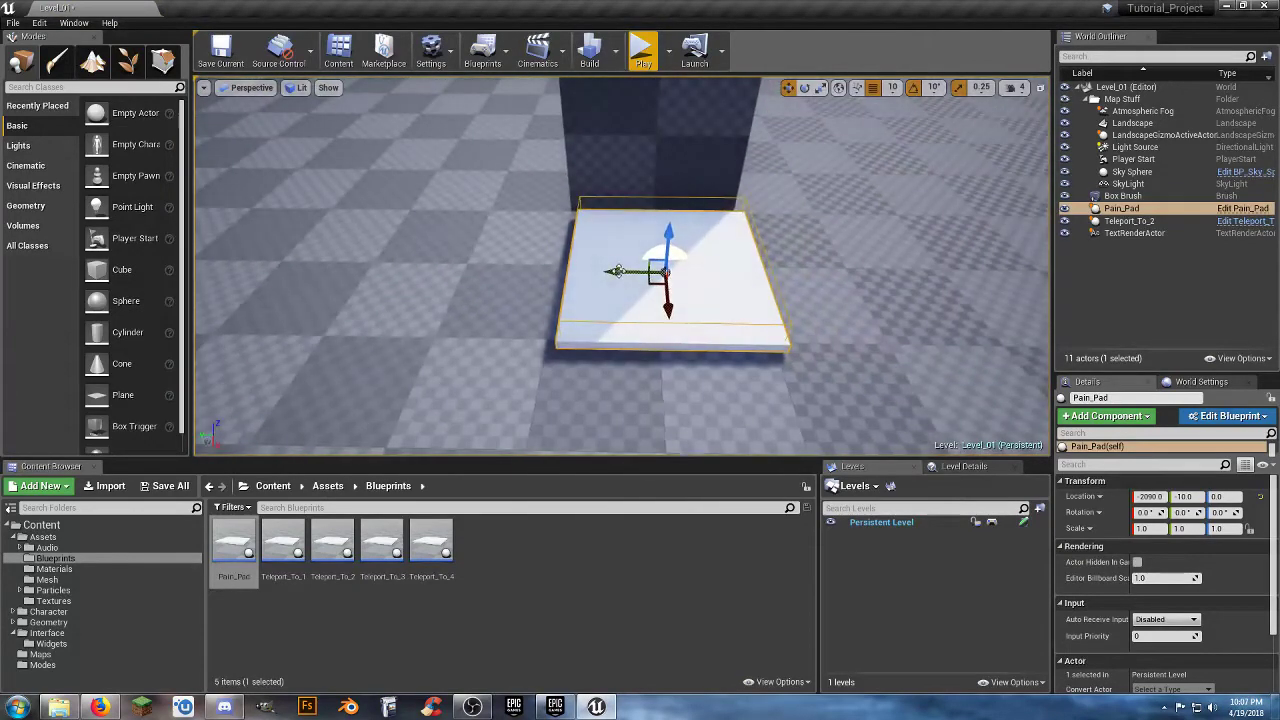
left_click_drag(618, 271, 605, 271)
left_click_drag(630, 404, 770, 392, "alt")
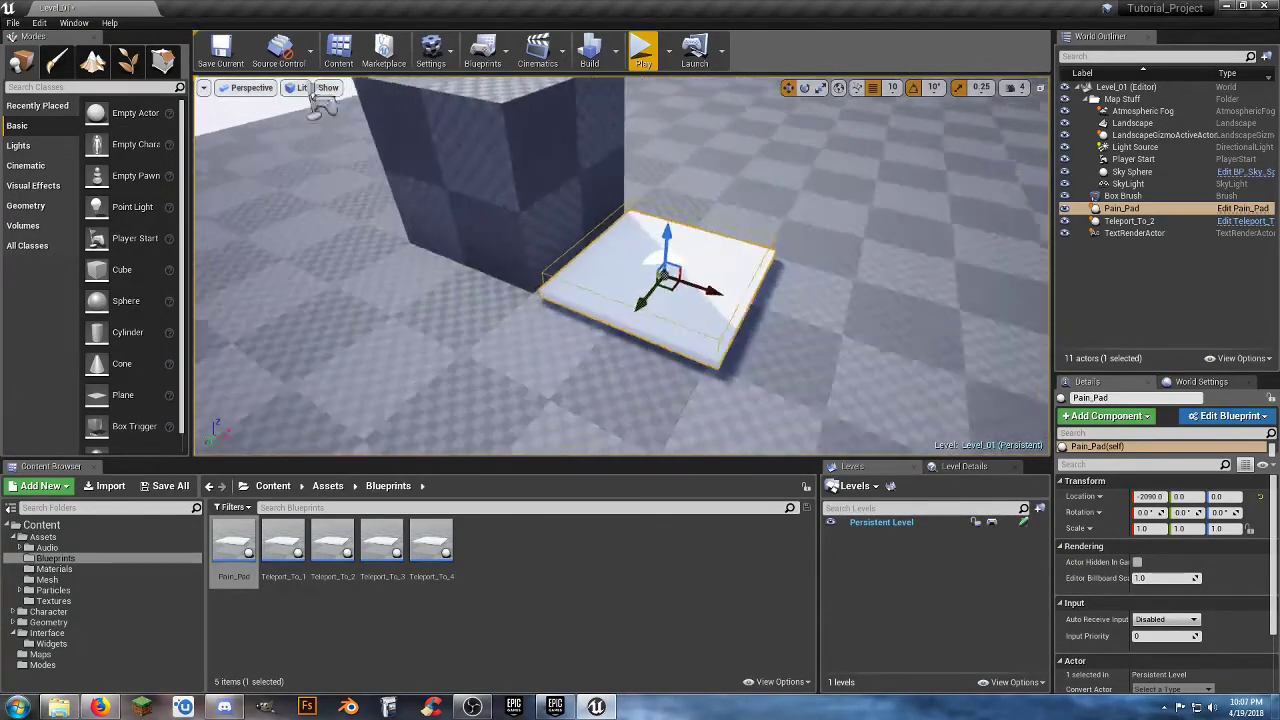
right_click_drag(674, 302, 752, 299)
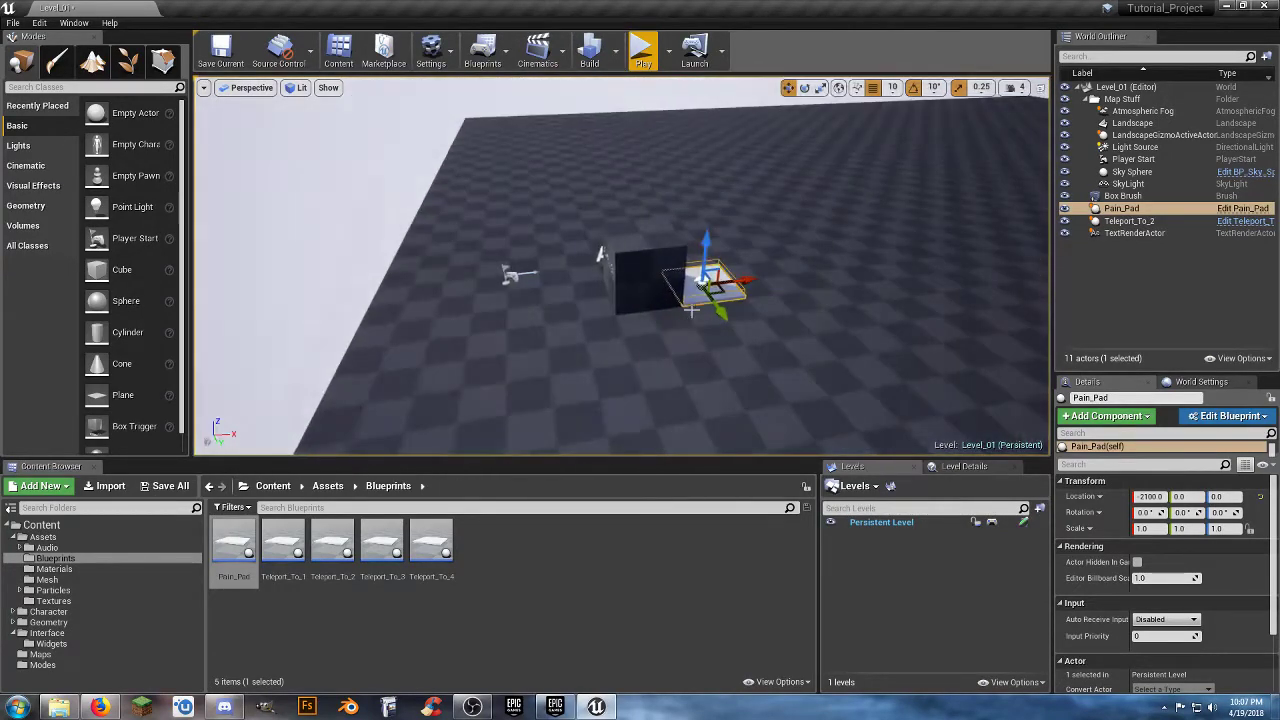
Play-test the level by running the character on and off the Pain_Pad, and end the session.
left_click(643, 50)
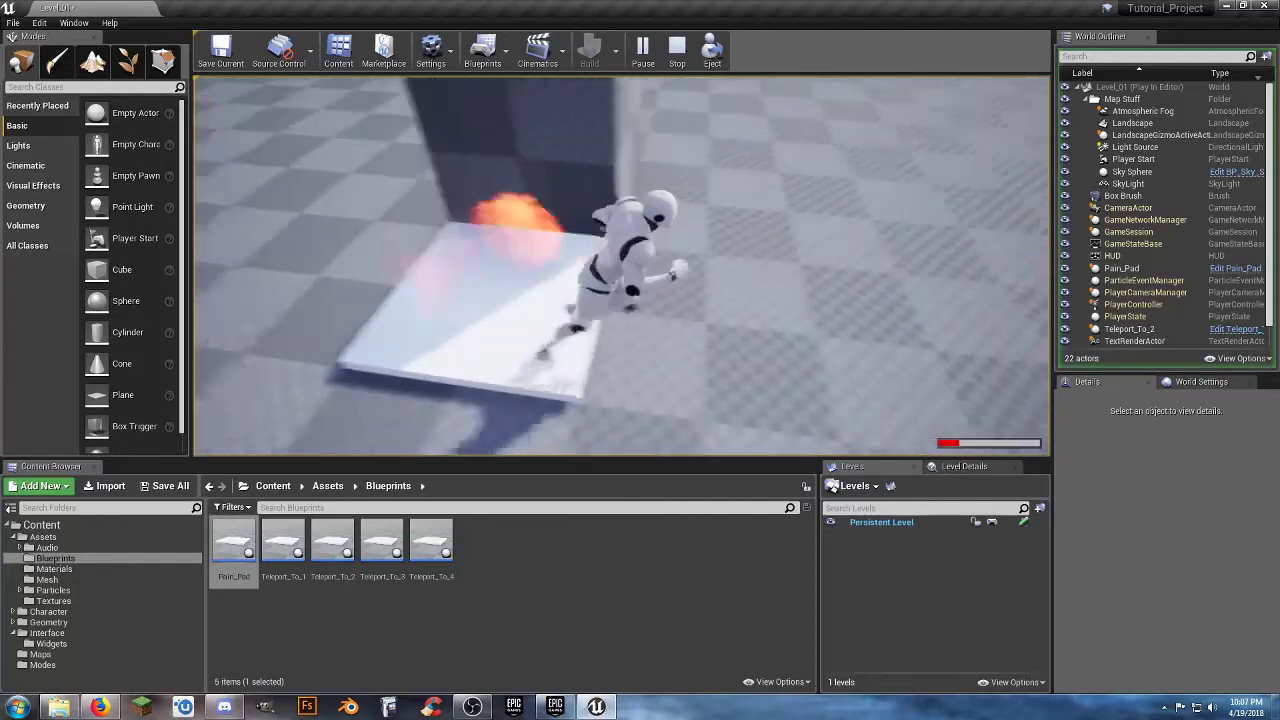
key("d")
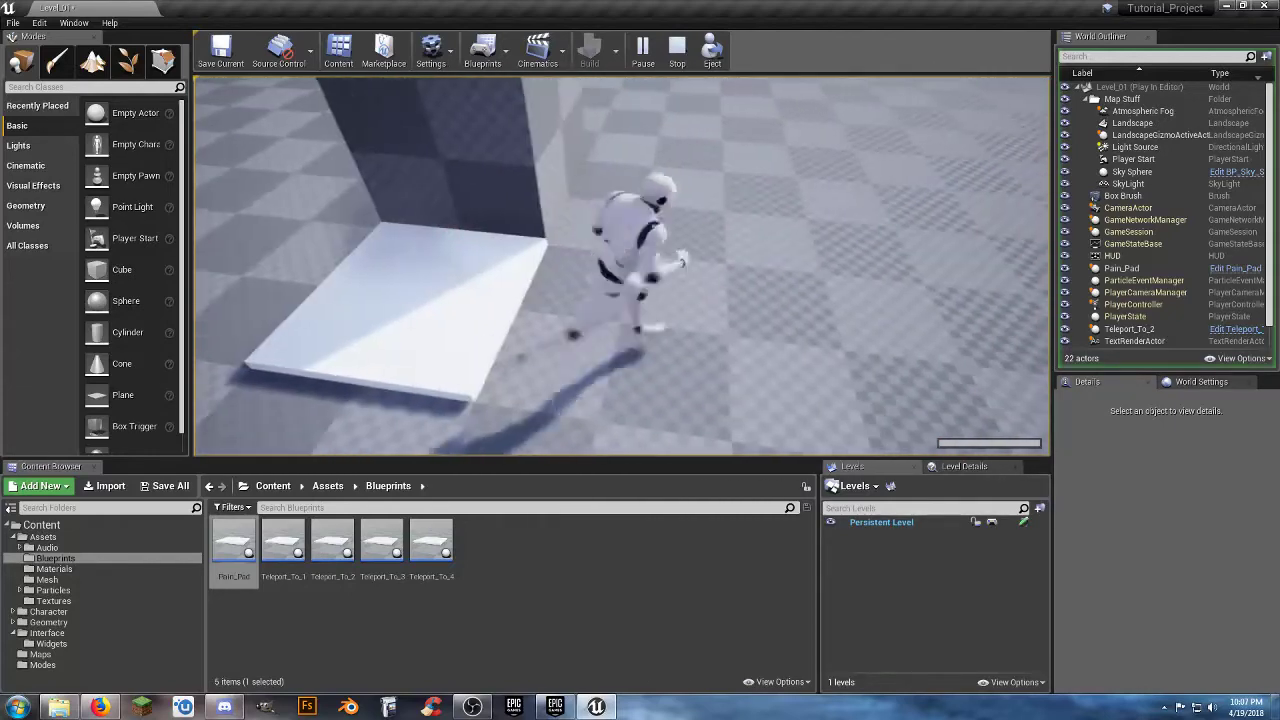
key("a")
key("d")
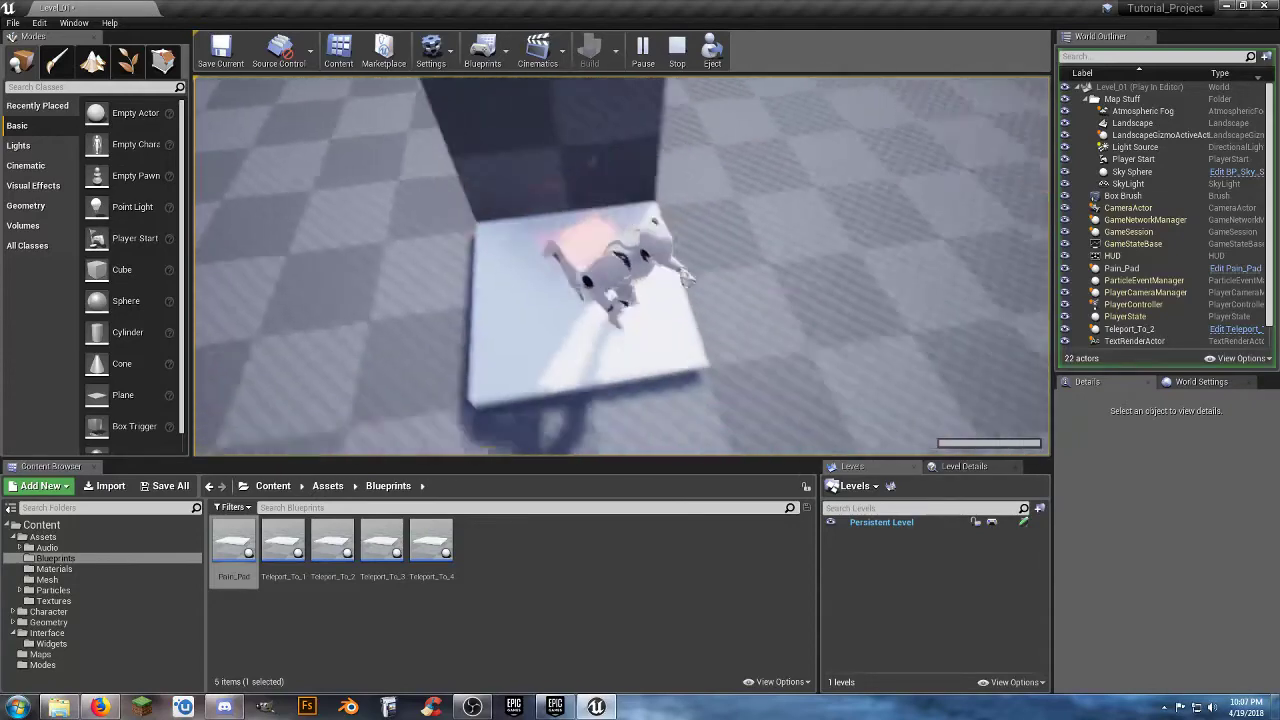
key("s")
key("Escape")
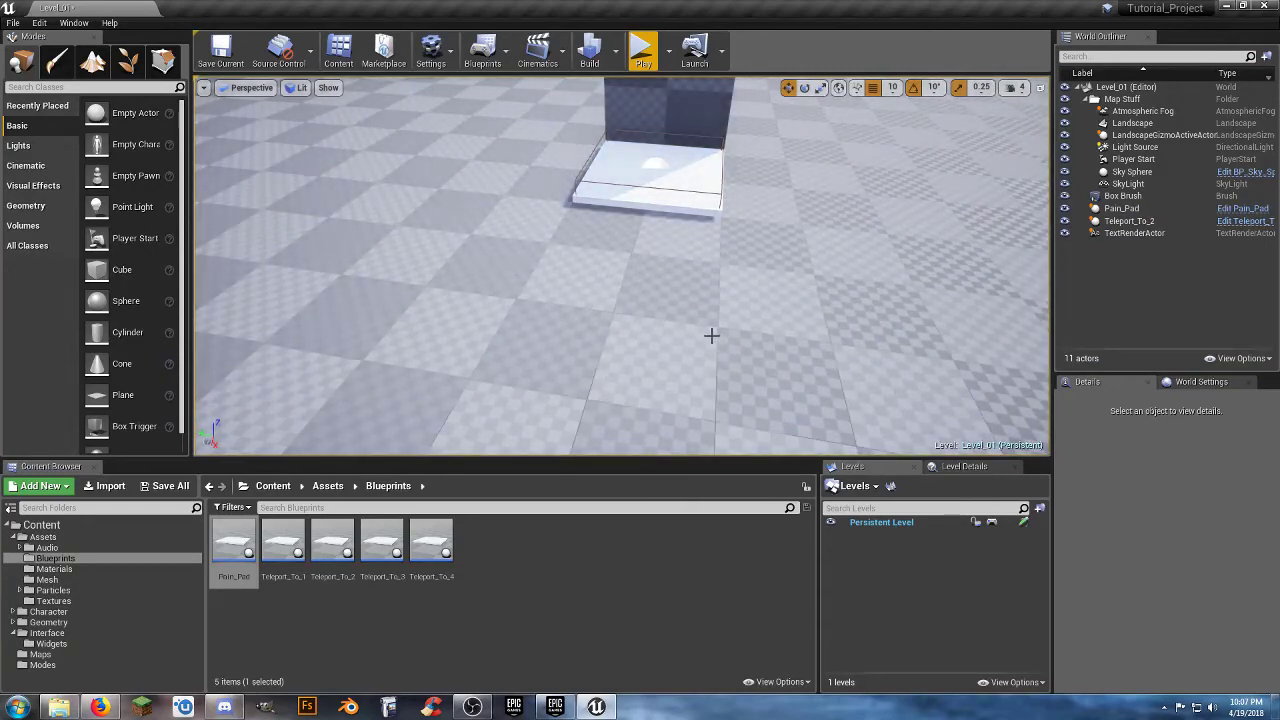
Open the Player_HUD widget from the Interface/Widgets folder and bring its health bar into close view.
left_click(564, 601)
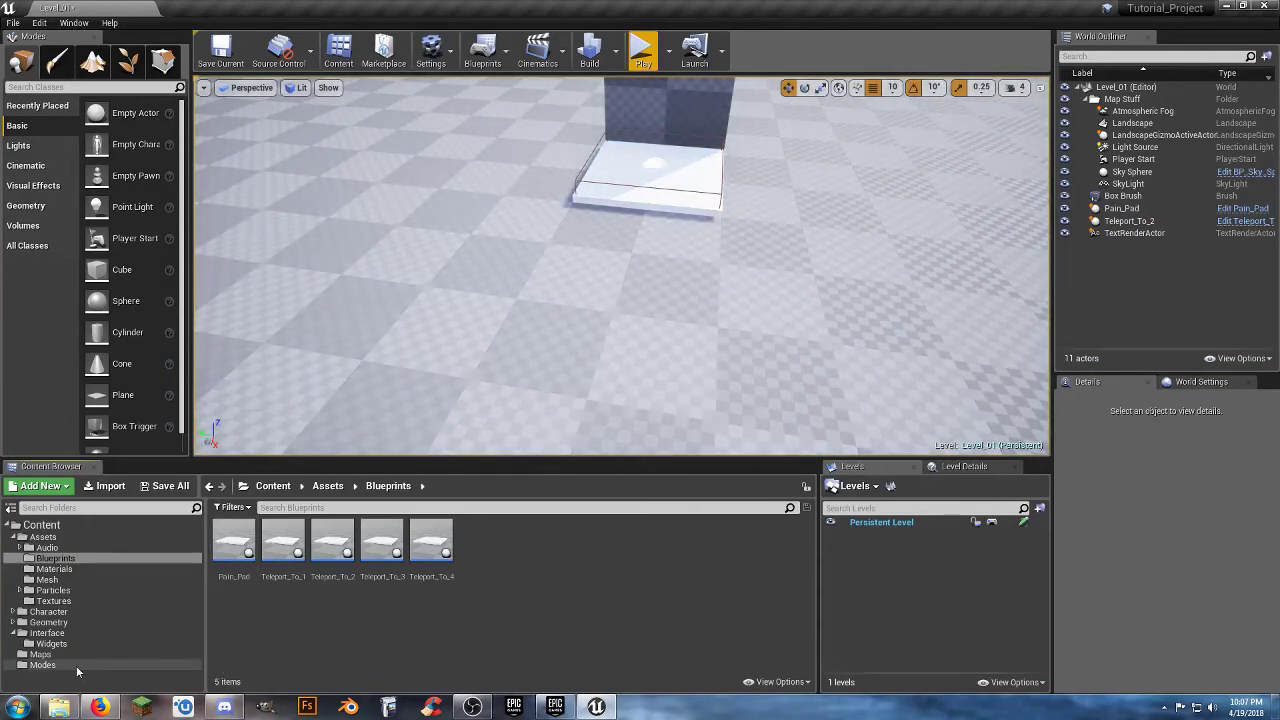
left_click(43, 665)
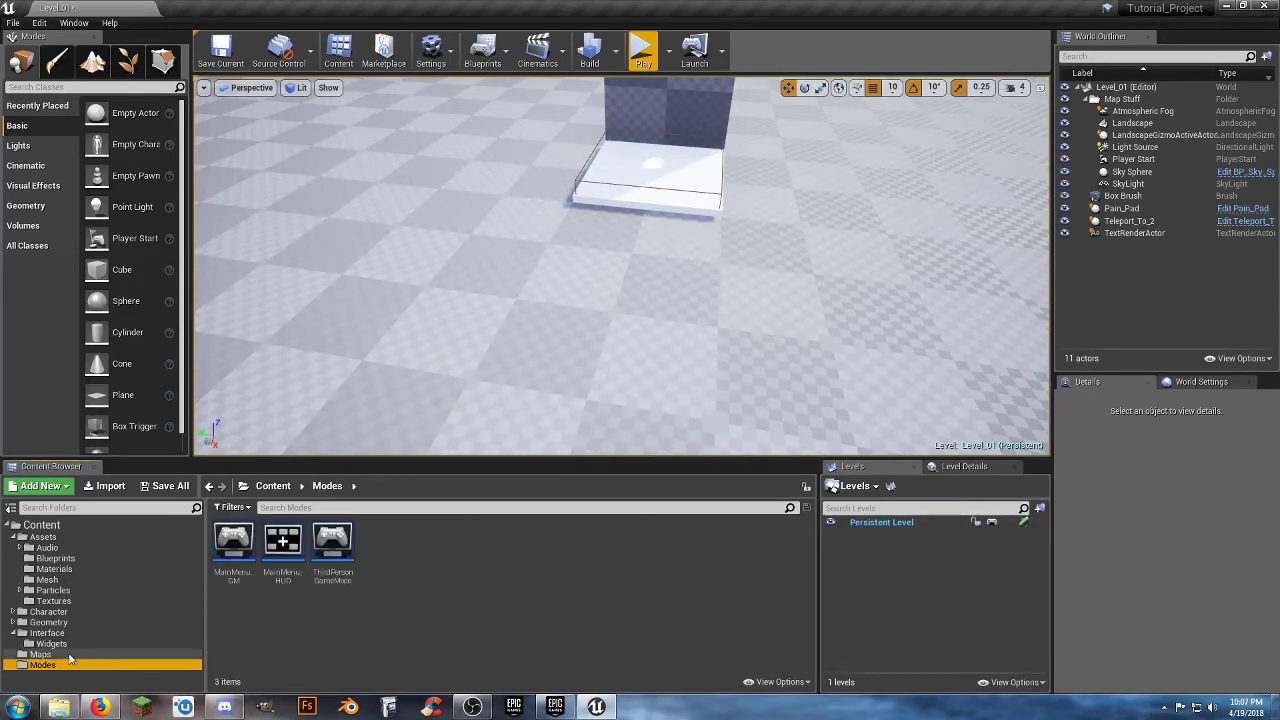
left_click(51, 643)
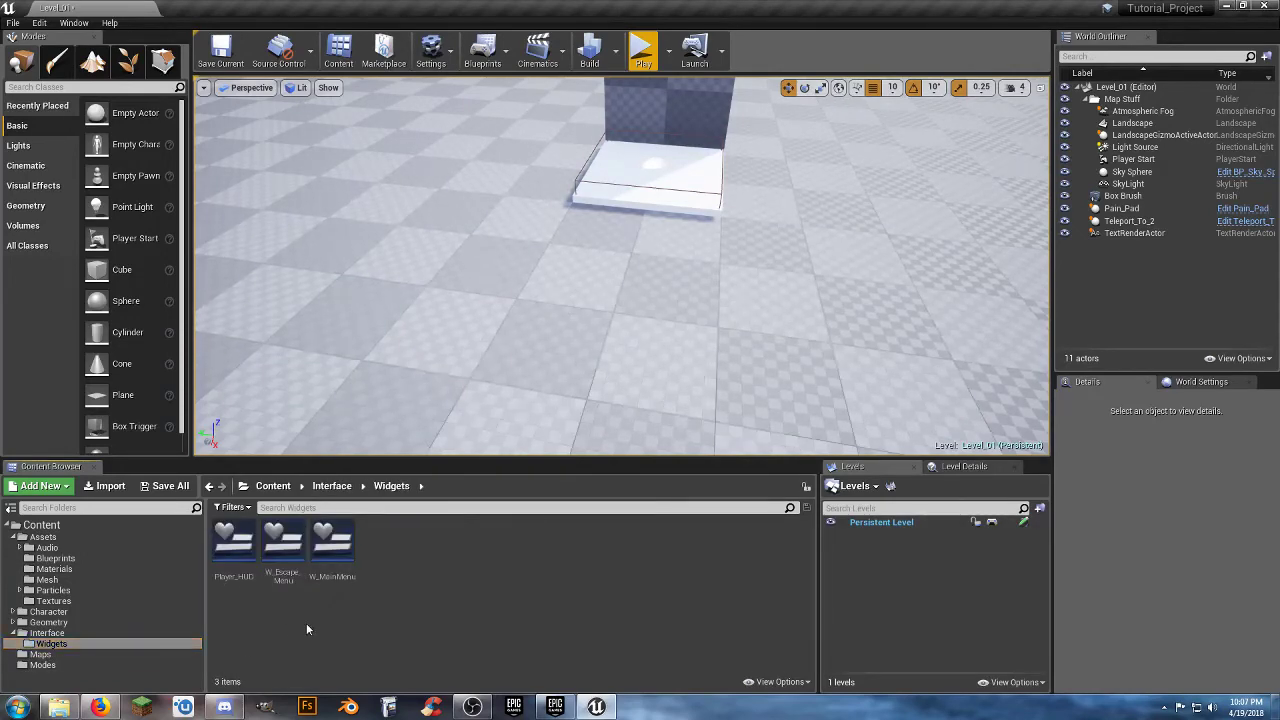
double_click(233, 542)
scroll(815, 454, "up", 7)
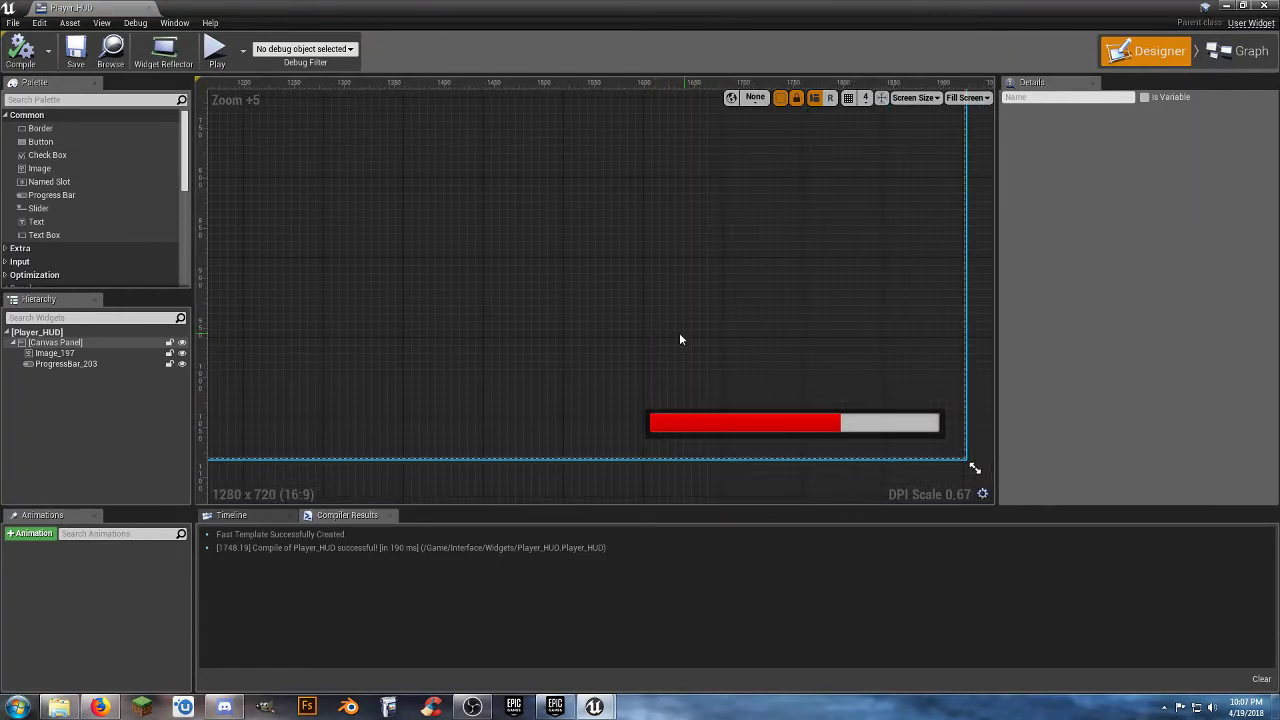
scroll(757, 360, "up", 2)
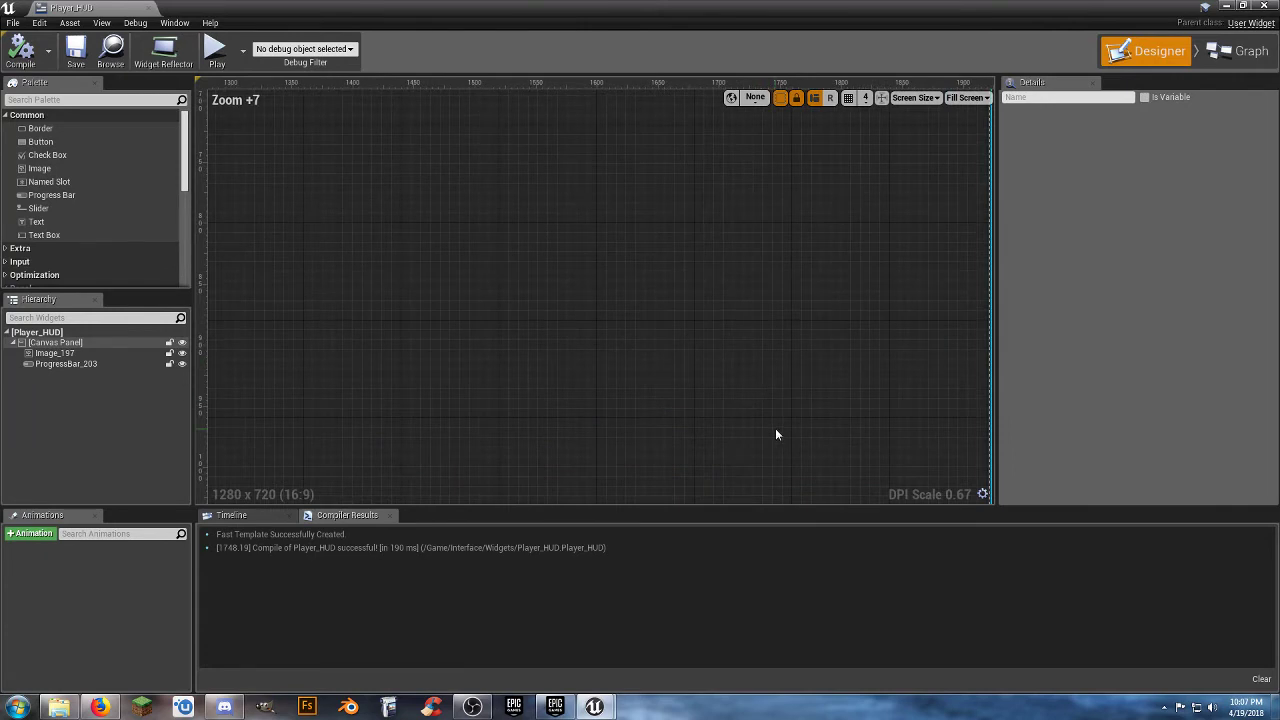
right_click_drag(775, 428, 714, 311)
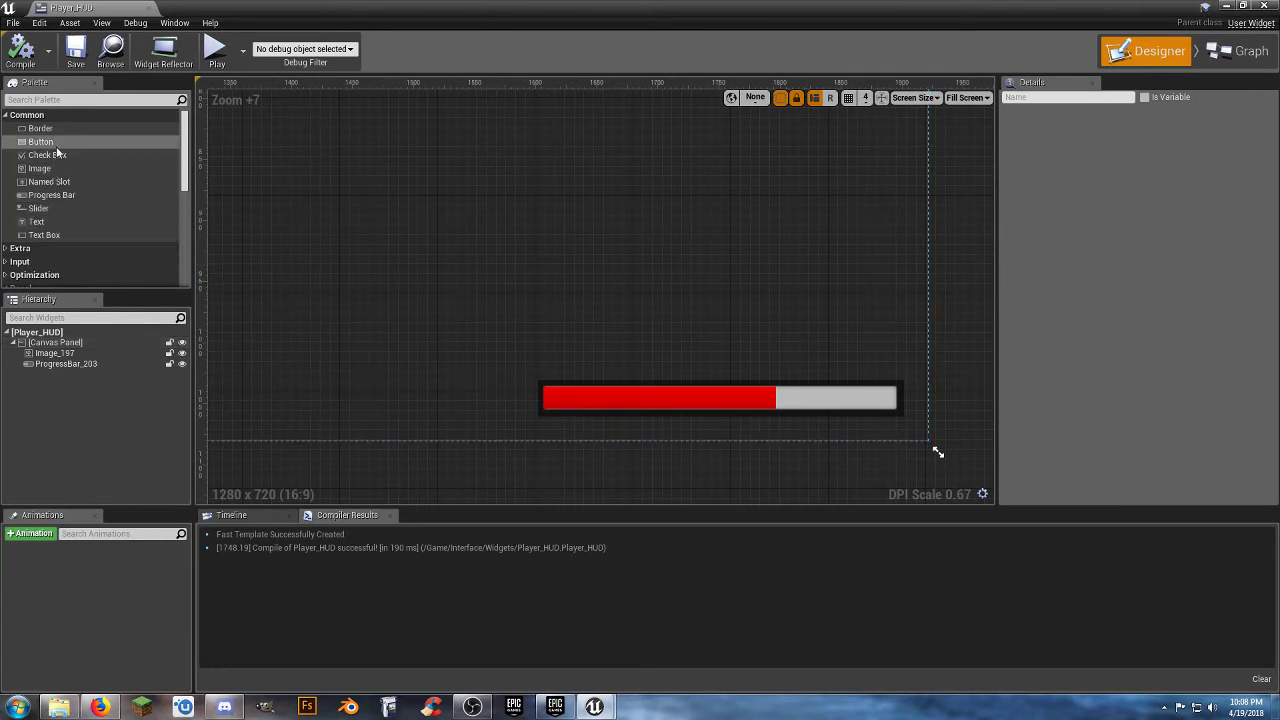
Add a 100 by 40 Image to the HUD canvas above the health bar's unfilled end, at about X 1800, Y 986.
left_click_drag(40, 168, 783, 332)
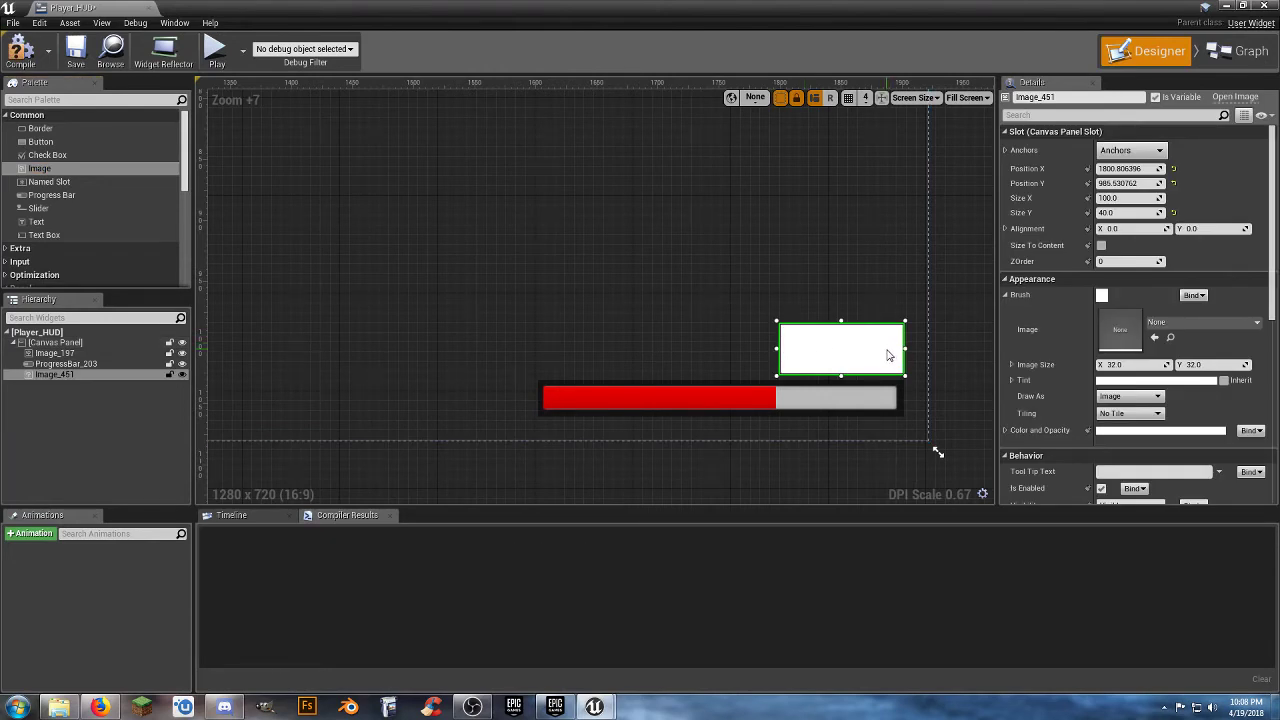
left_click_drag(886, 355, 889, 355)
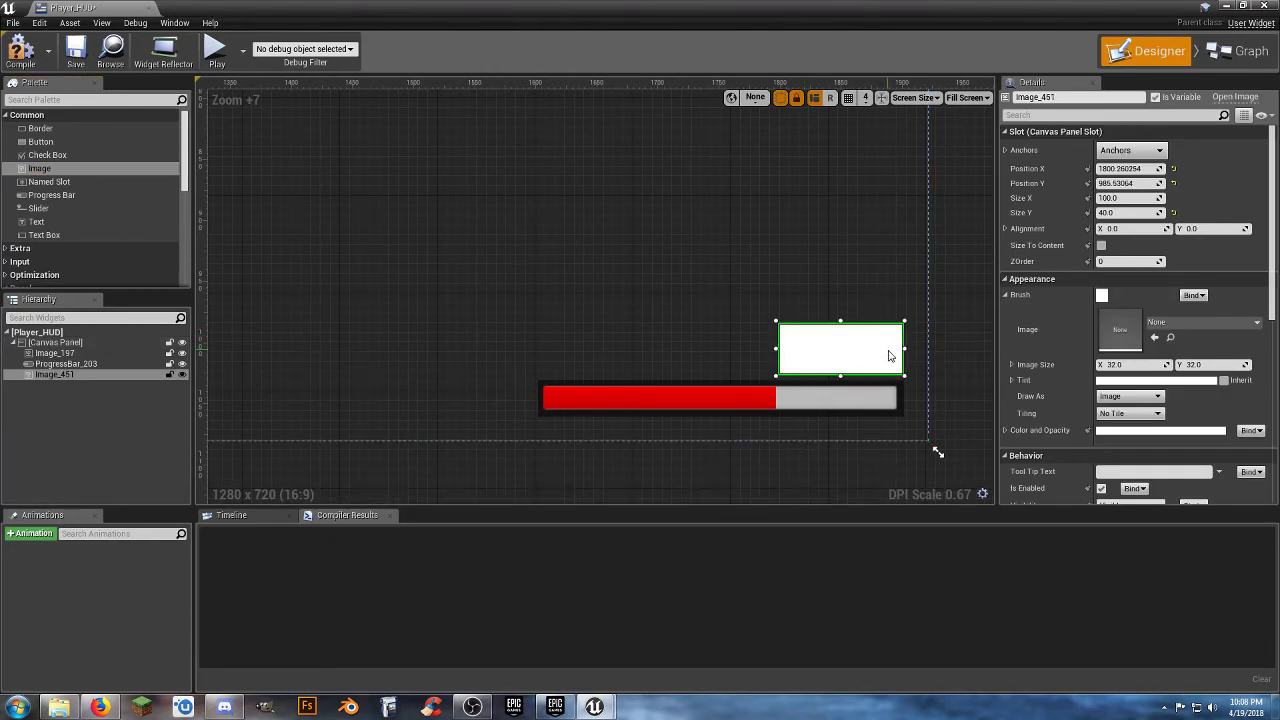
Anchor the new HUD image to the canvas's bottom-right corner and tint it black with an alpha of 0.5.
left_click(1131, 150)
left_click(1202, 271)
left_click(1117, 381)
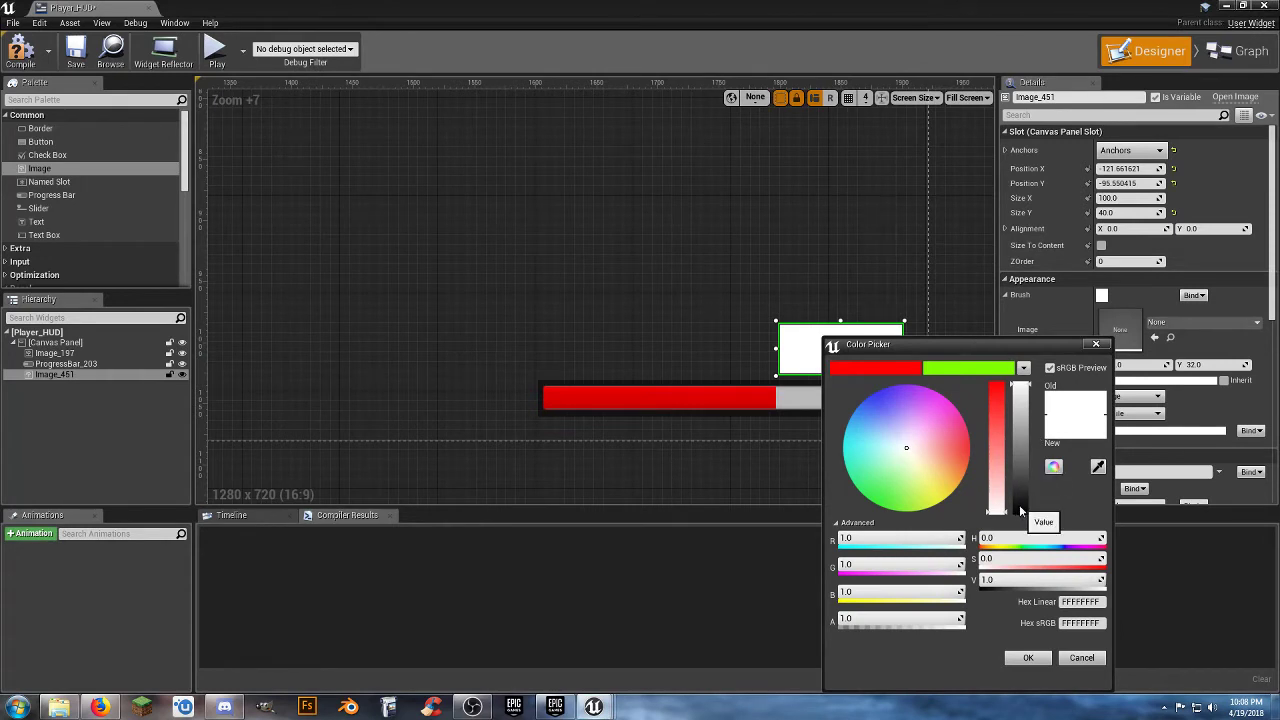
left_click(1019, 504)
left_click(873, 622)
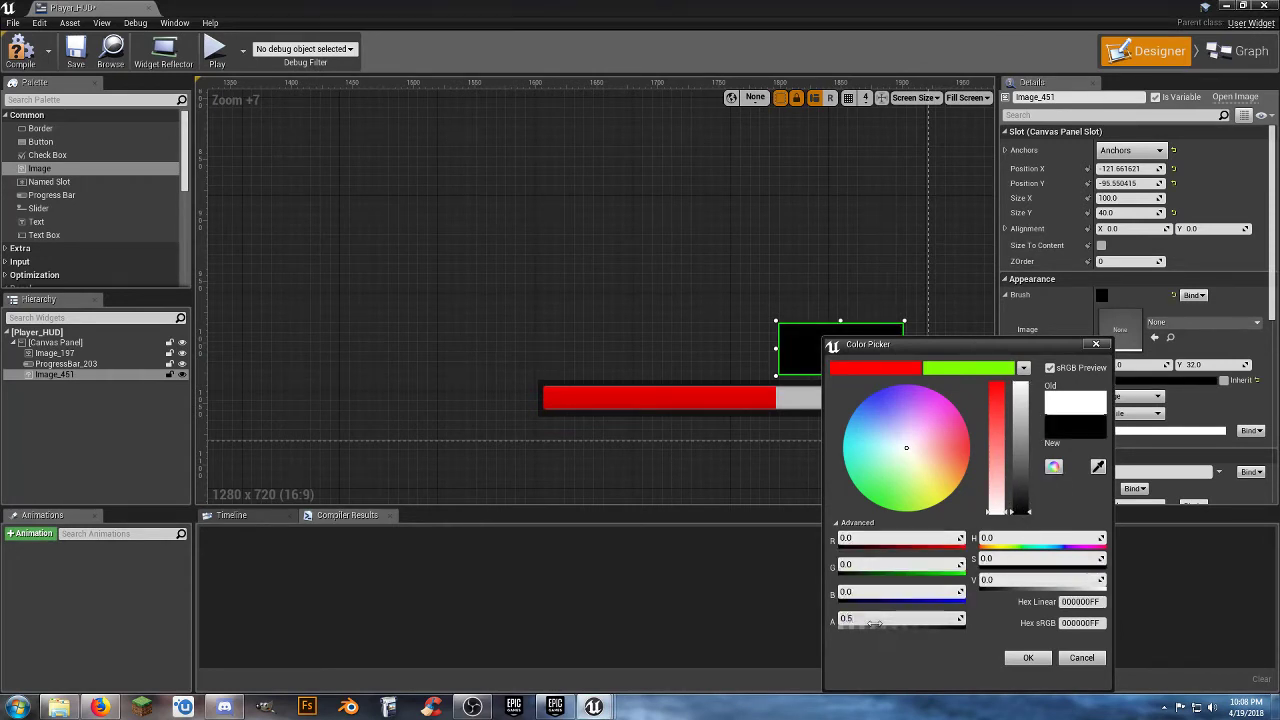
key("Tab")
left_click(1028, 657)
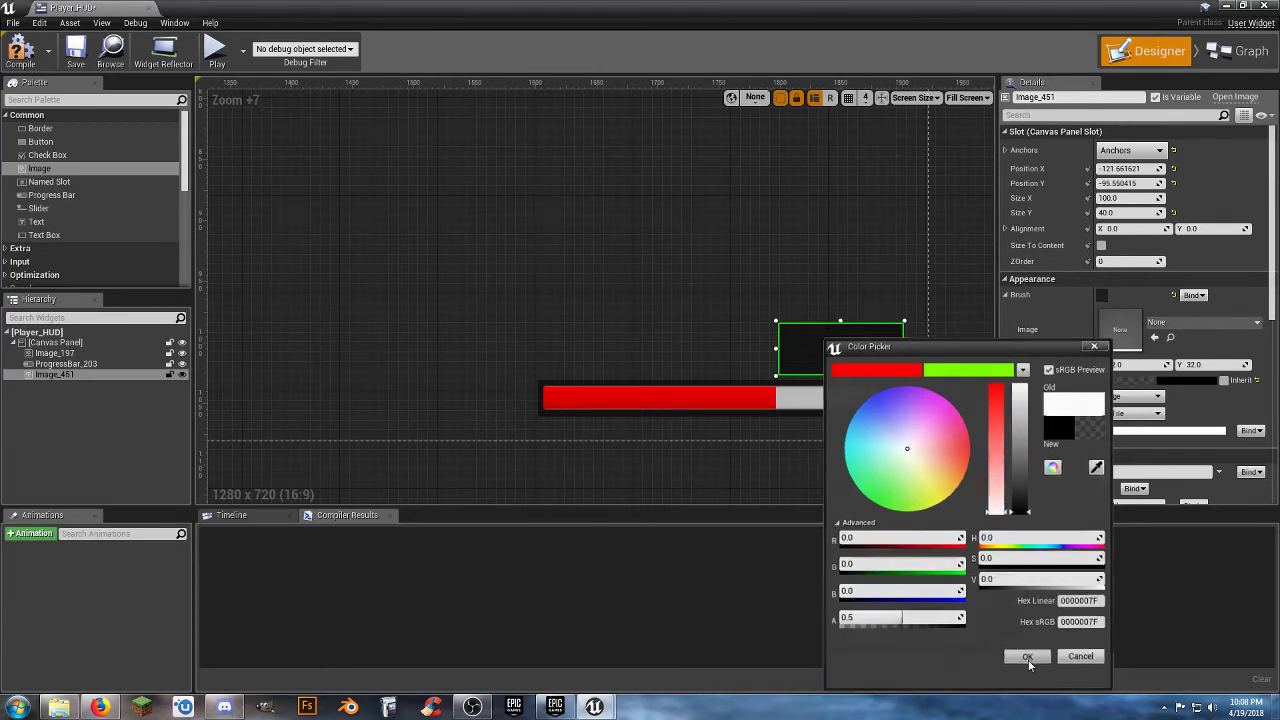
left_click(750, 294)
Add a right-justified Text block reading 100 to the canvas and narrow it to about 70 wide.
left_click_drag(72, 224, 594, 268)
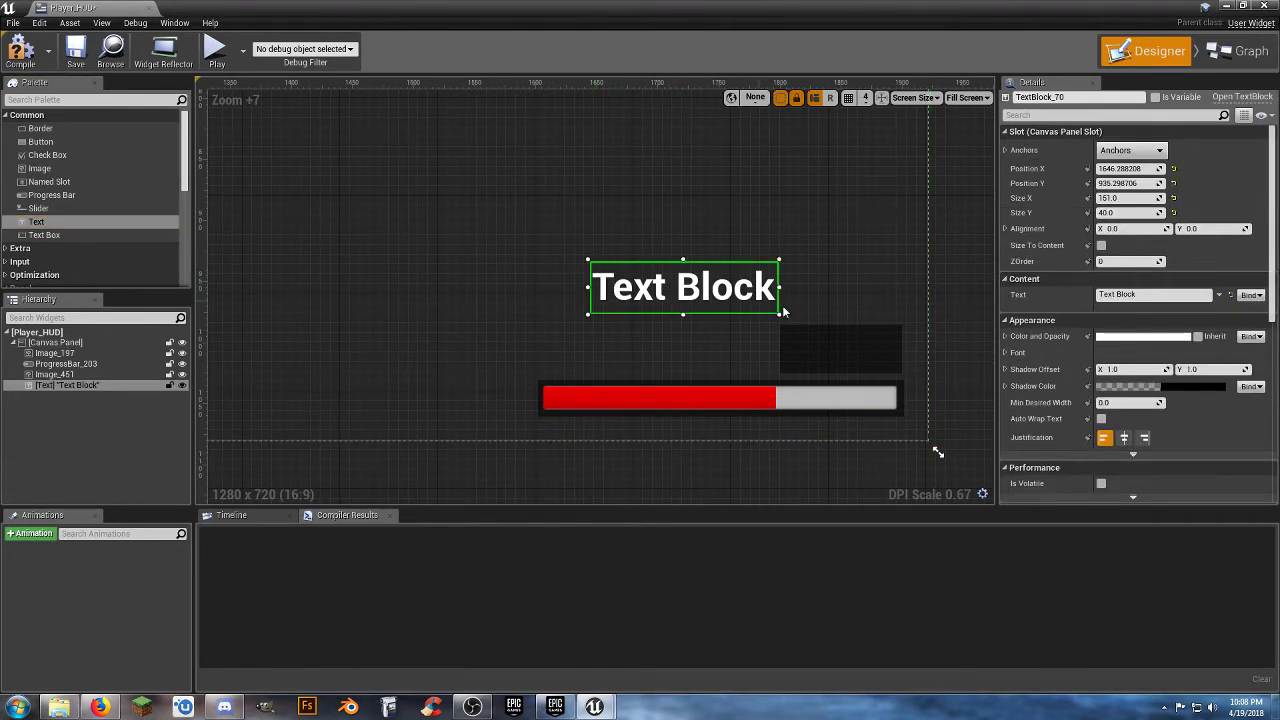
left_click(1155, 294)
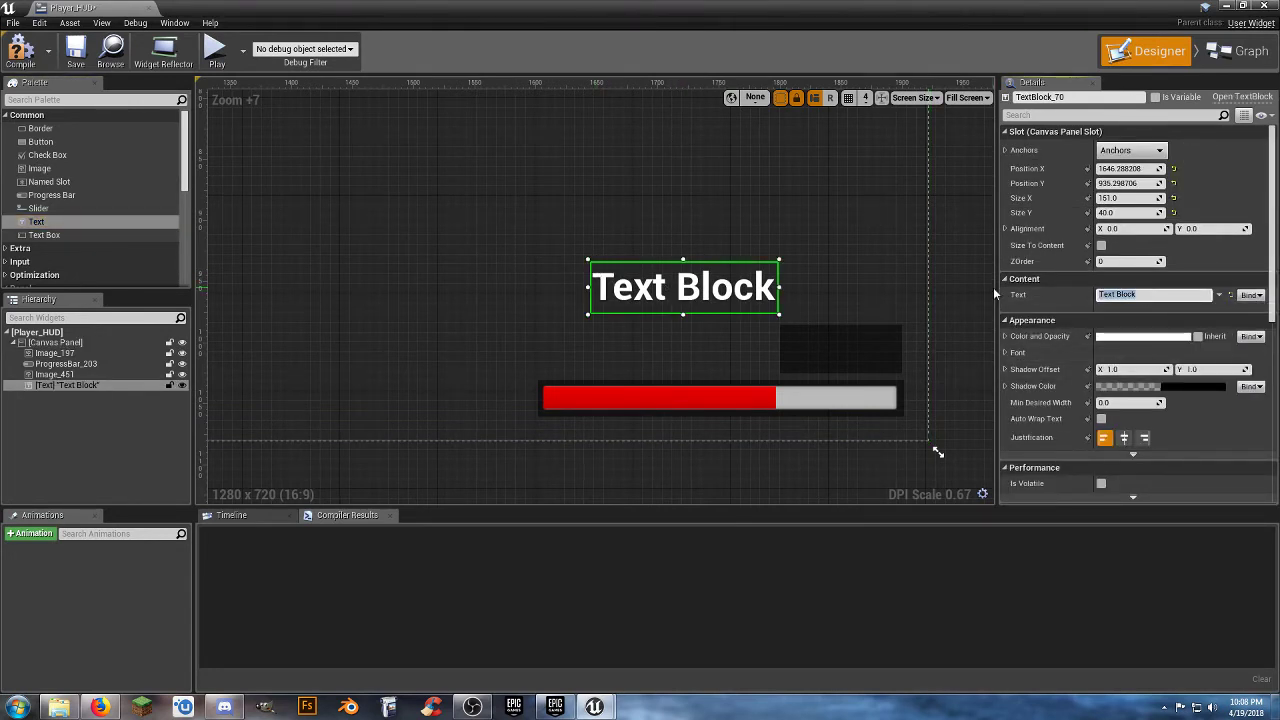
key("Return")
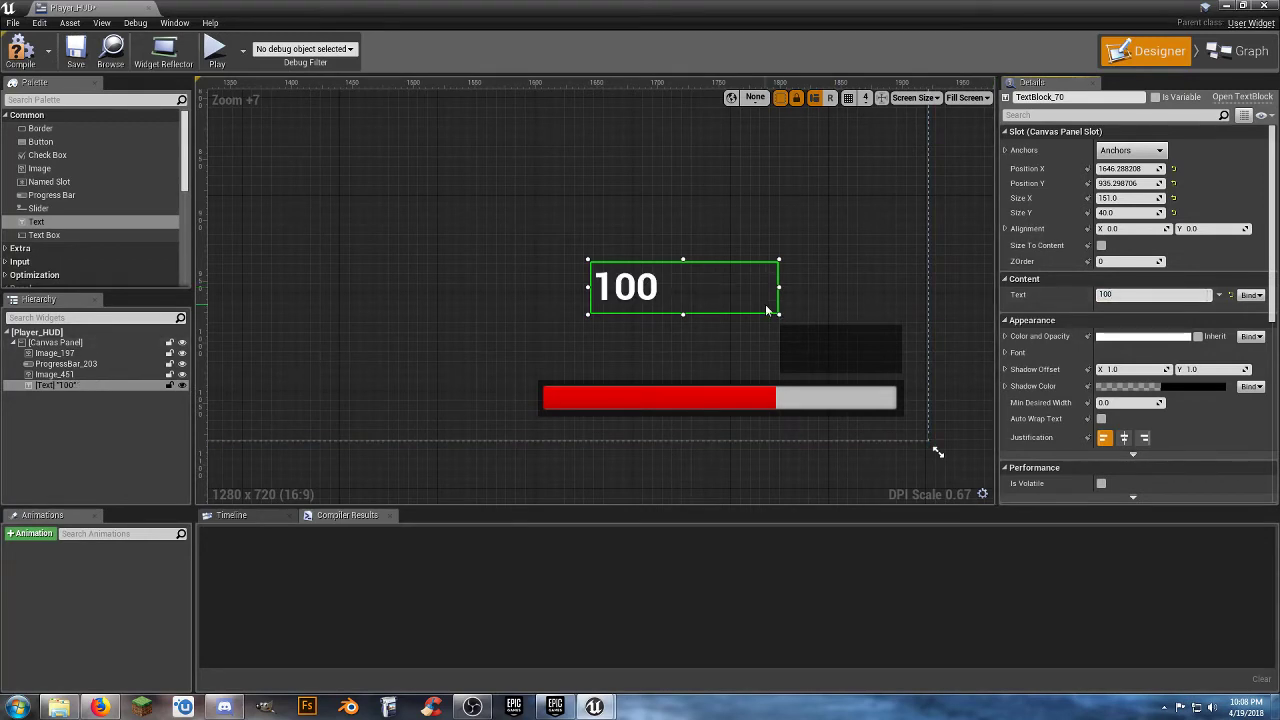
left_click_drag(779, 291, 681, 286)
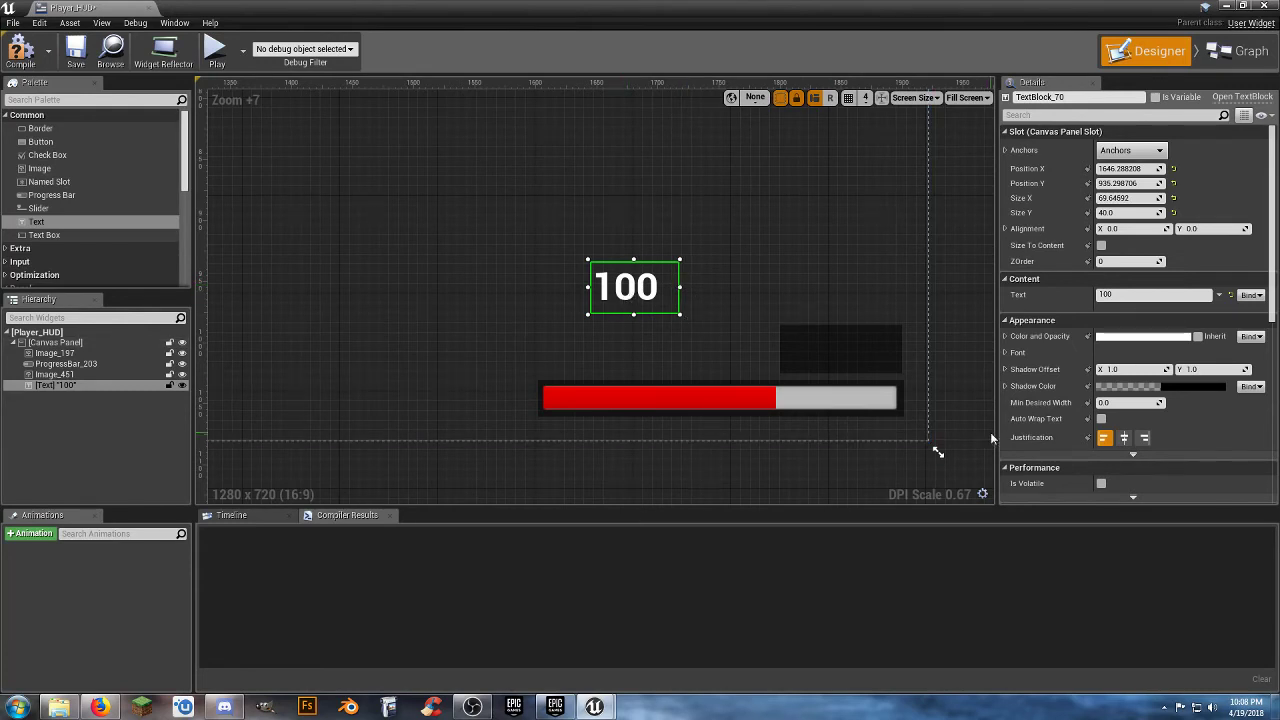
left_click(1144, 437)
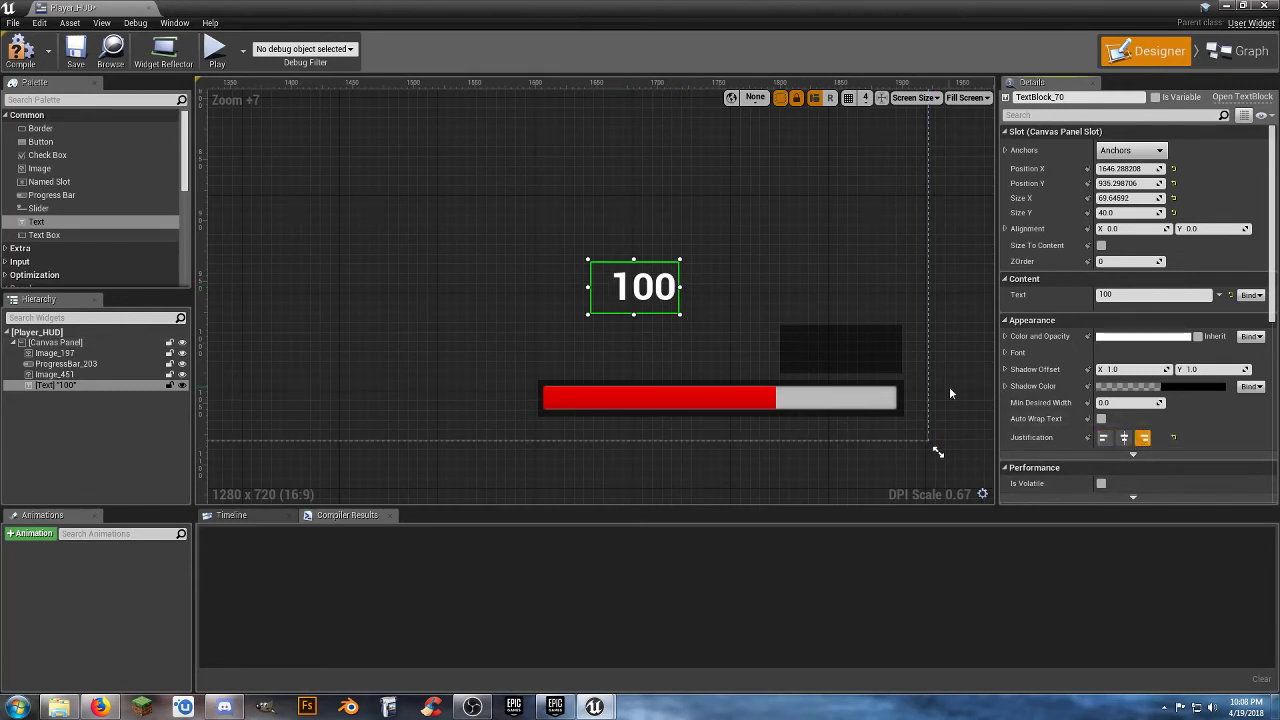
Place the 100 text over the dark image at about X 1824, Y 986 and anchor it to the bottom-right corner.
left_click_drag(660, 293, 875, 355)
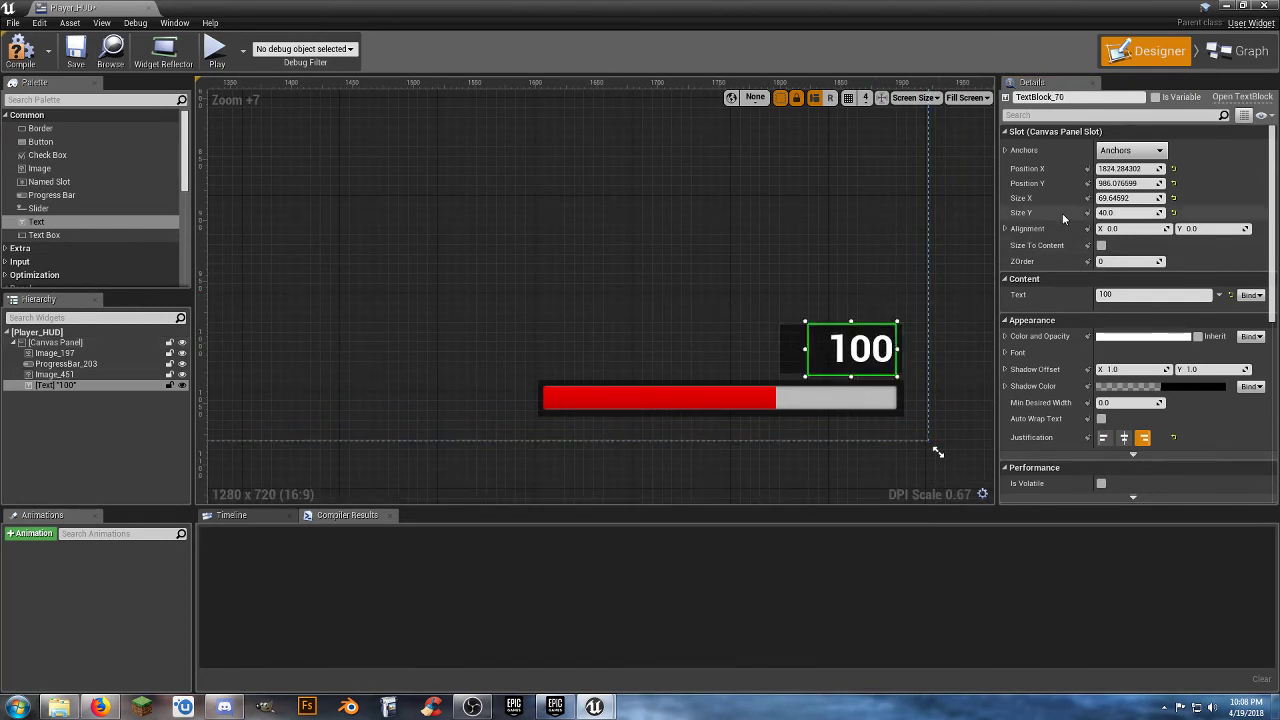
left_click(1148, 153)
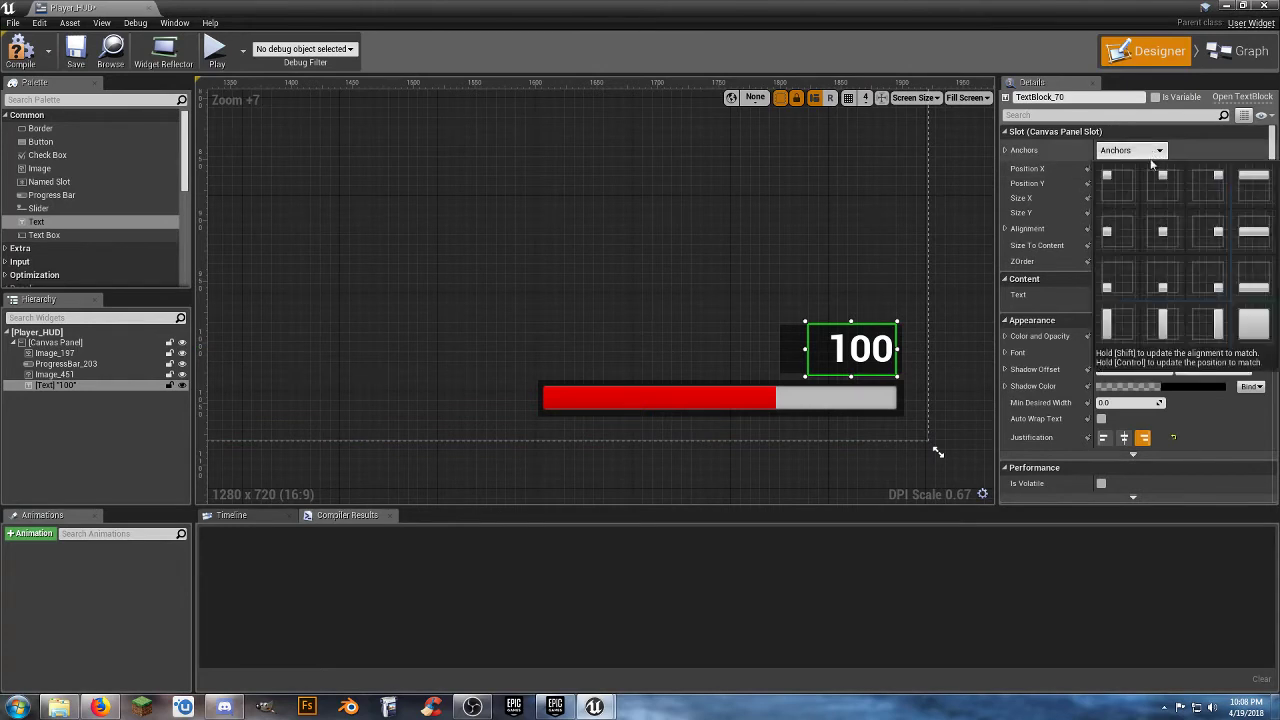
left_click(1206, 289)
left_click(781, 208)
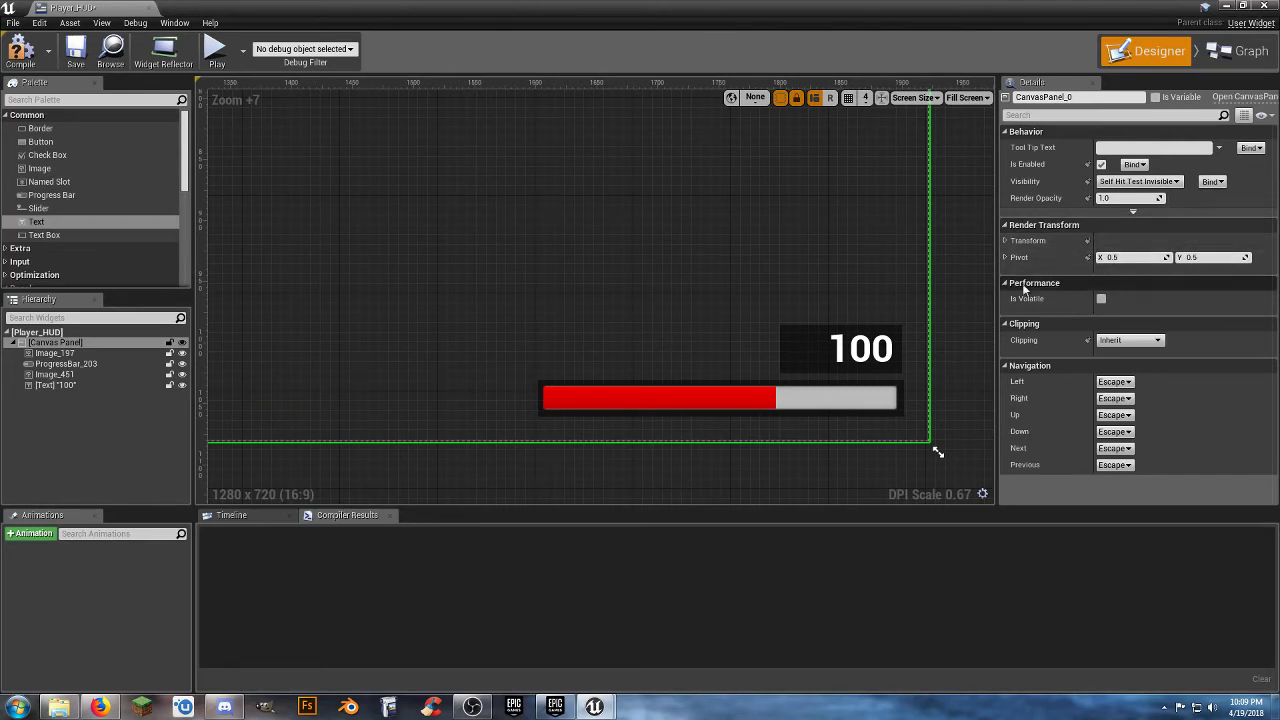
Create a binding function for the 100 text's content and spread its entry and return nodes apart.
left_click(860, 354)
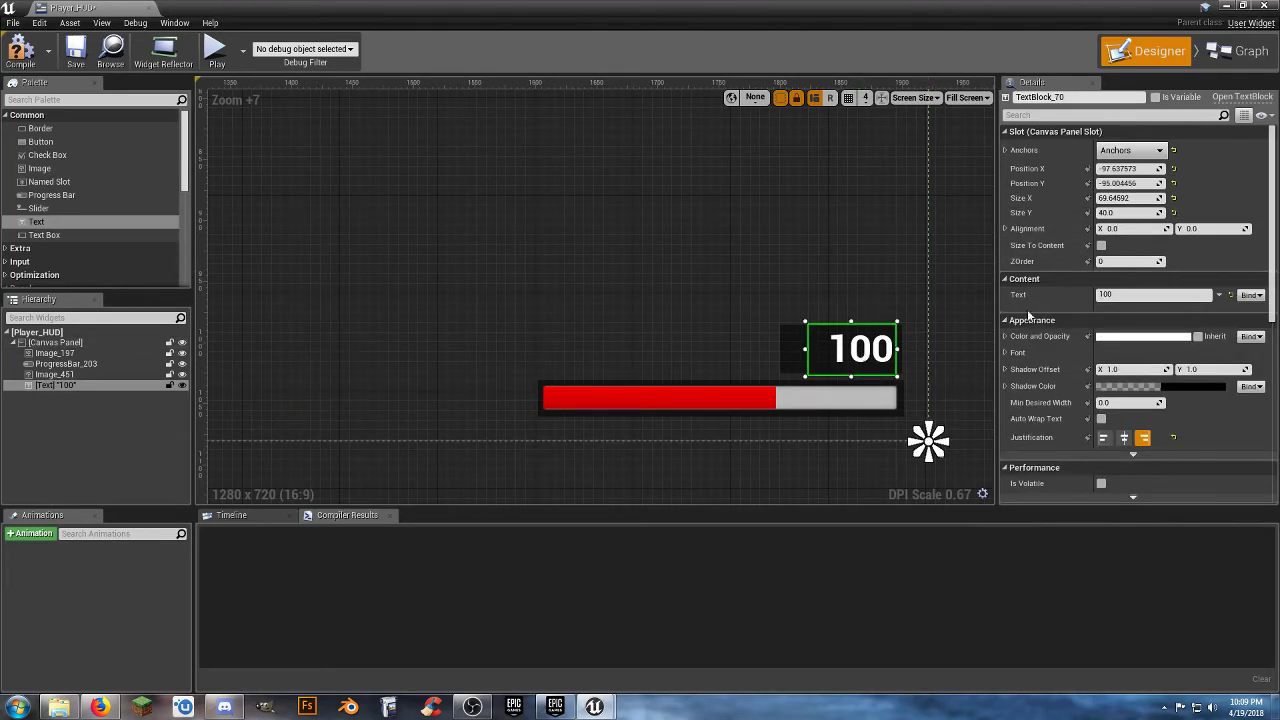
left_click(1250, 295)
left_click(1240, 307)
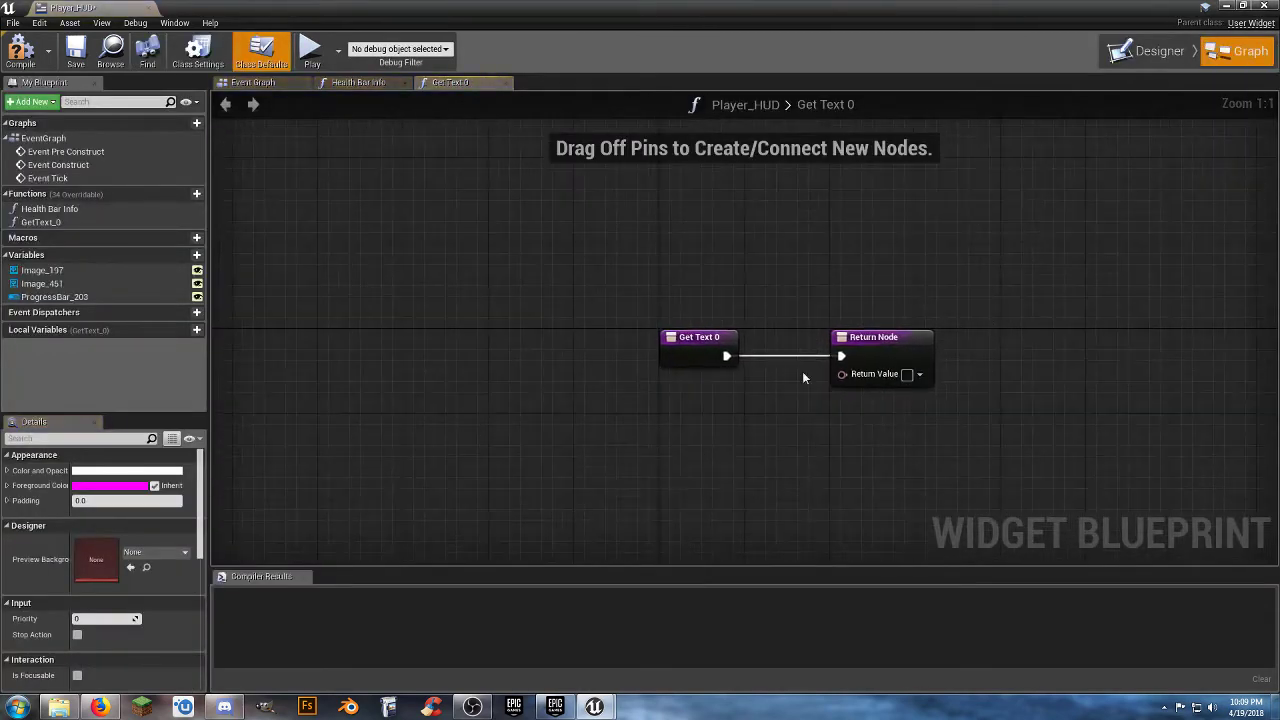
left_click_drag(695, 338, 272, 338)
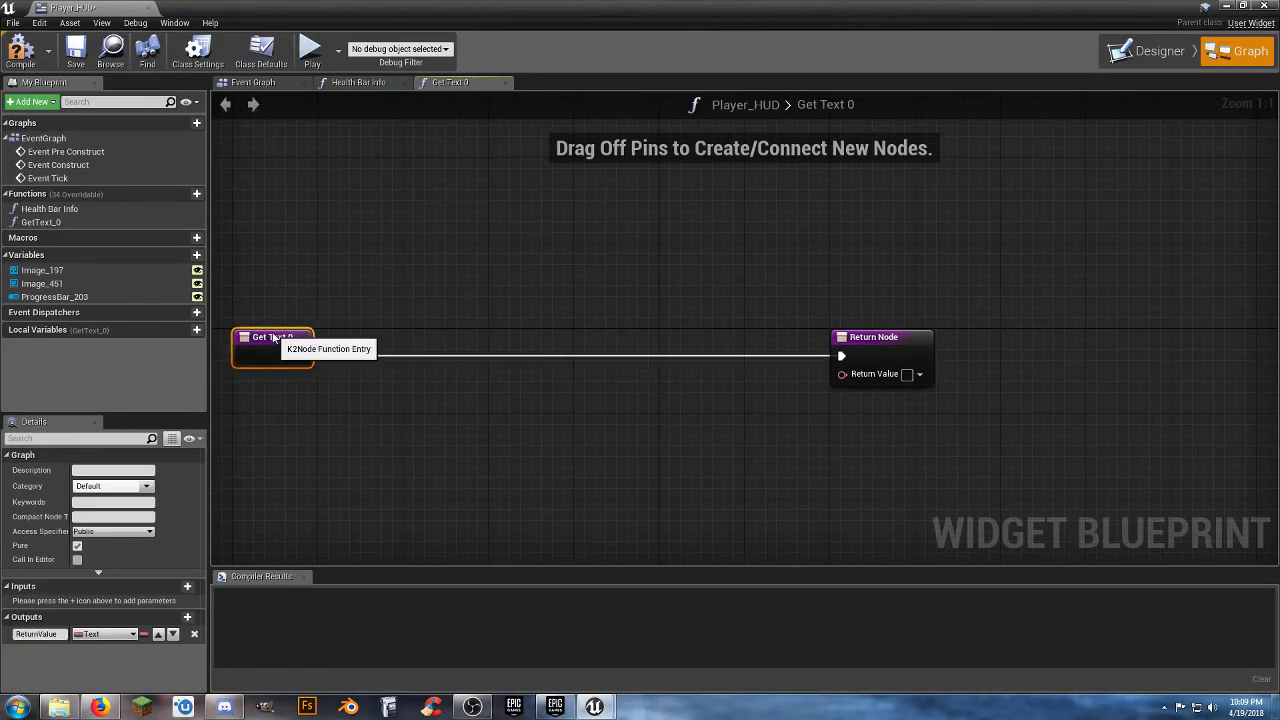
left_click_drag(870, 345, 1038, 345)
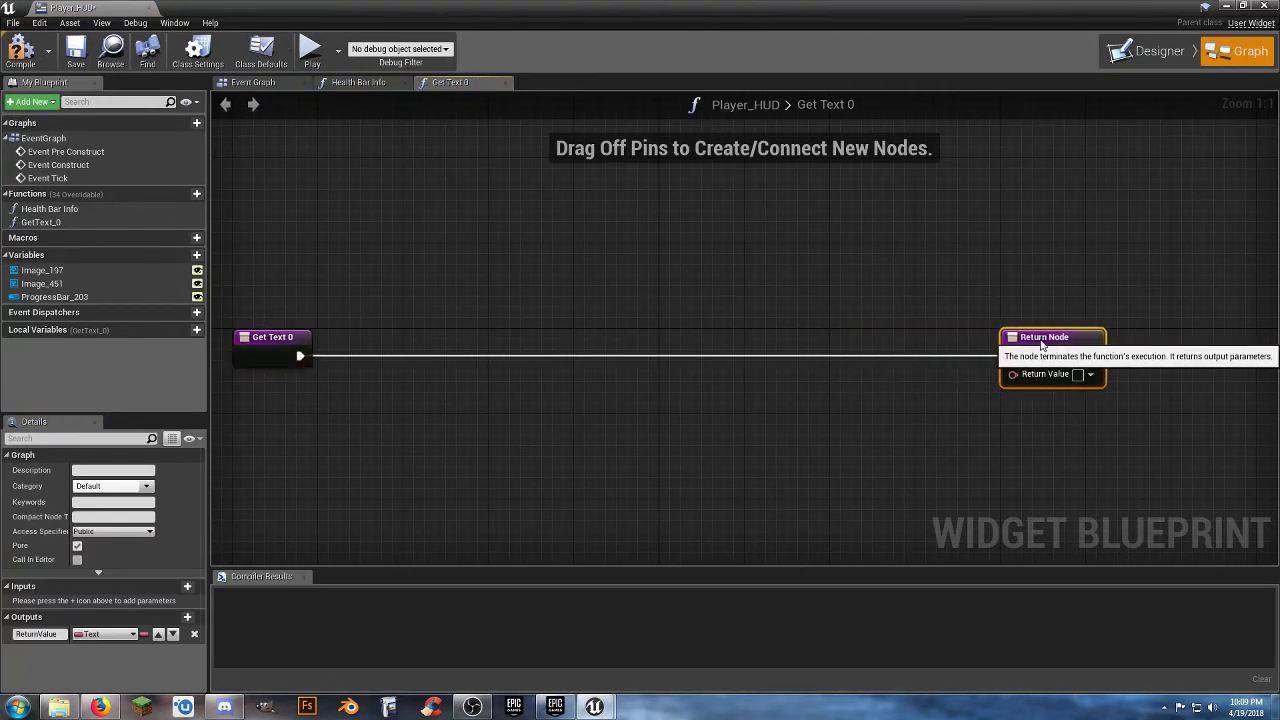
right_click_drag(738, 414, 852, 410)
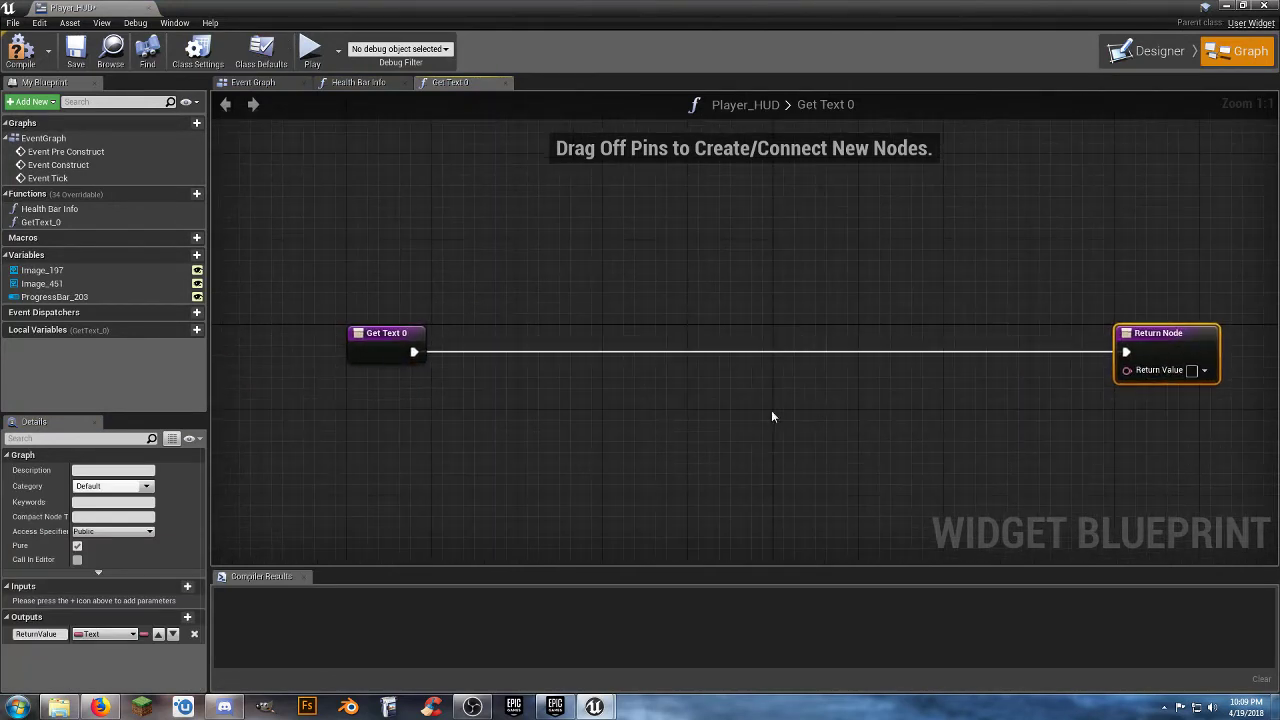
Rename the text's binding function as Health By Number.
left_click(57, 223)
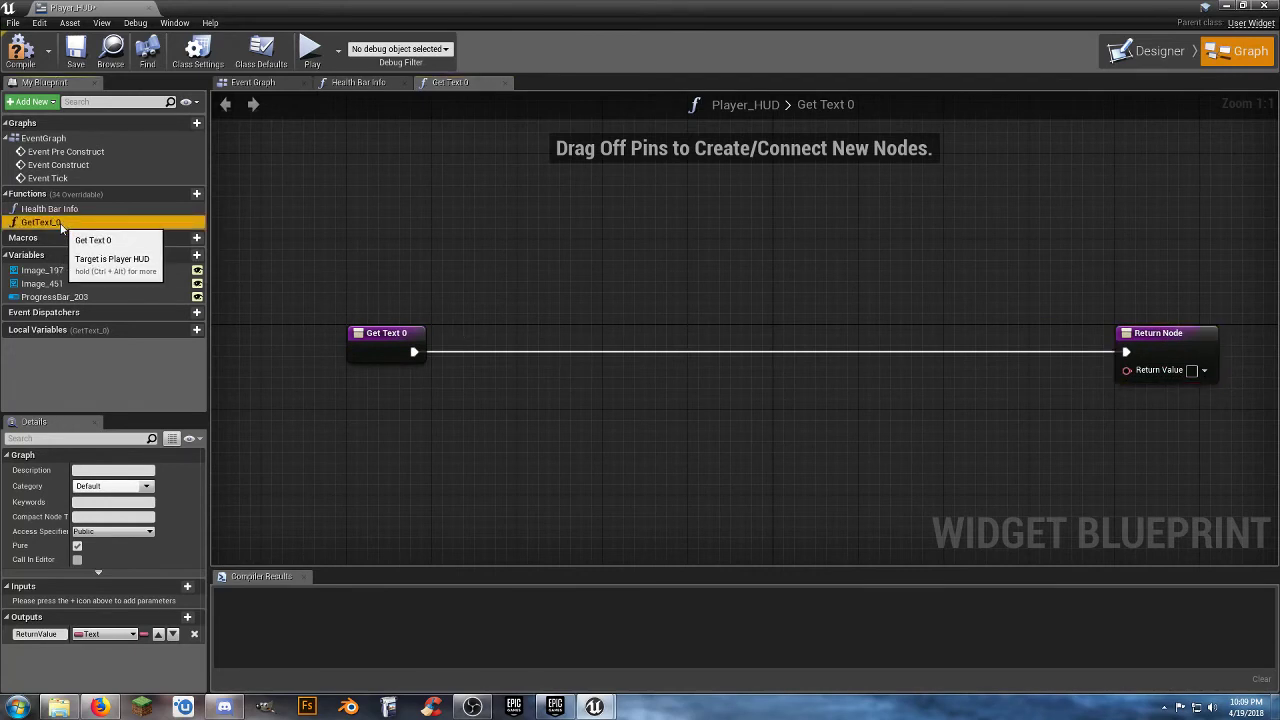
left_click(61, 228)
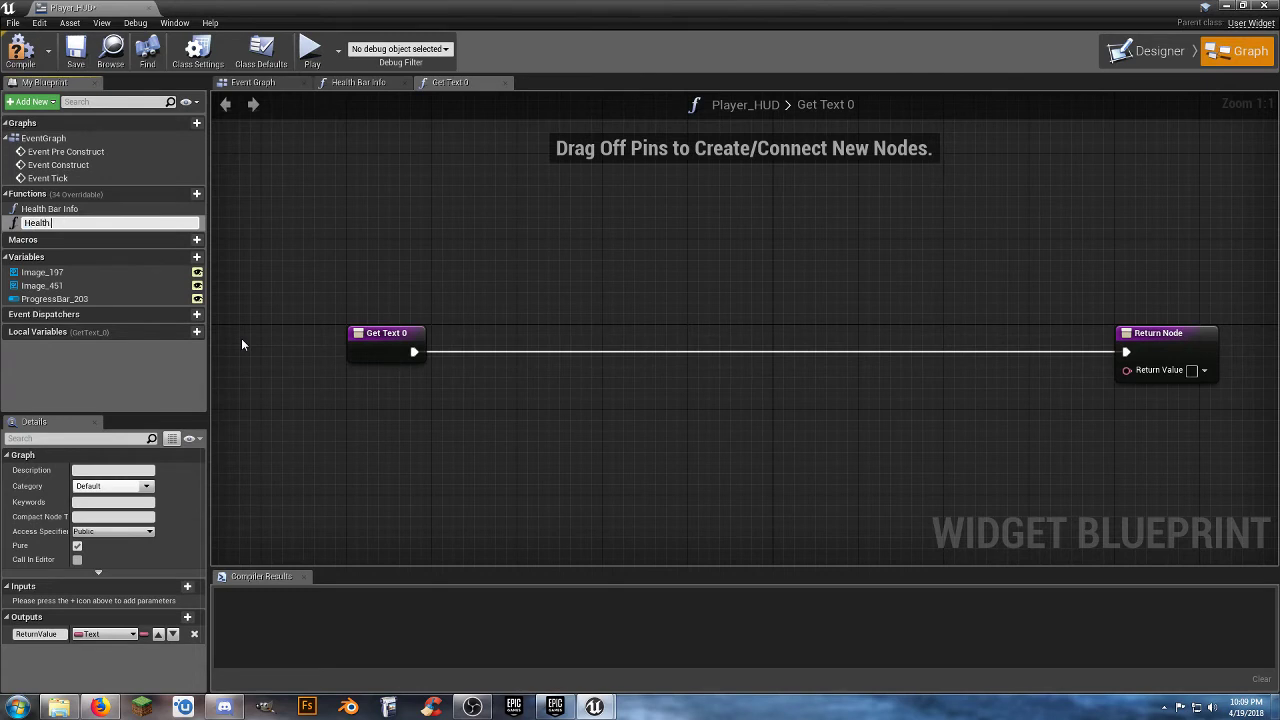
type("Health By Number")
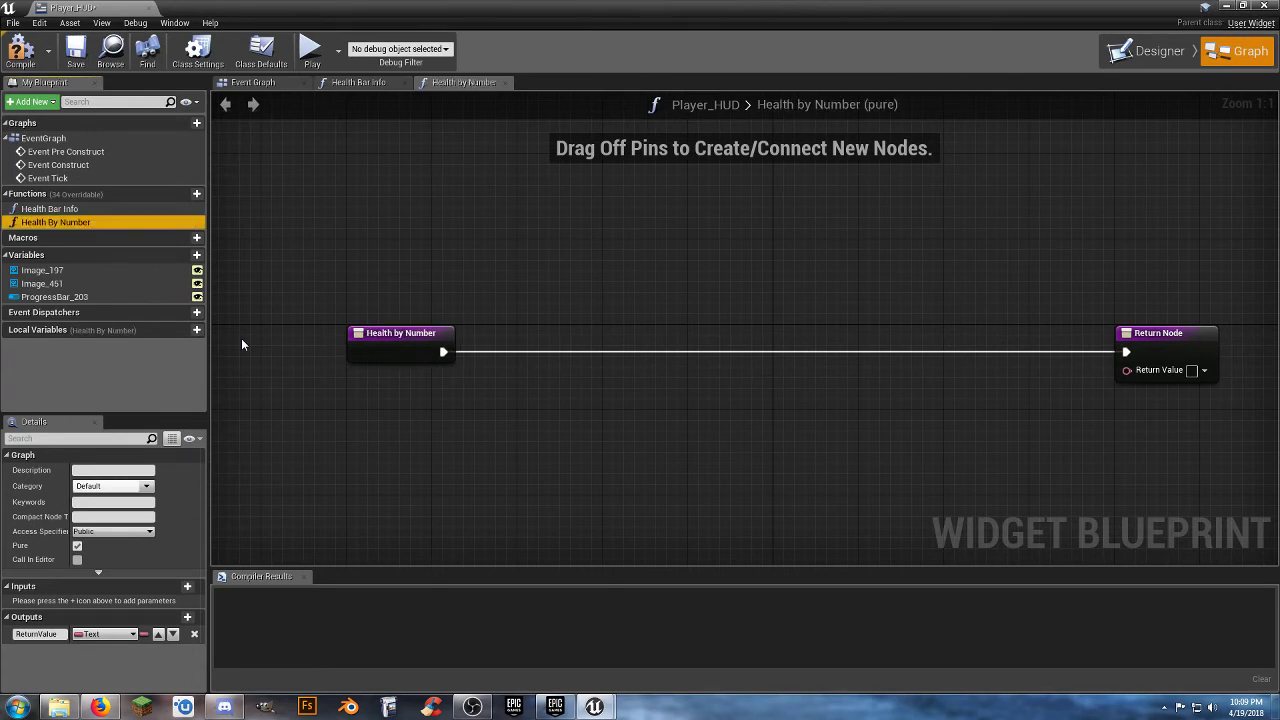
key("Return")
Copy the Get Player Character, Cast To ThirdPersonCharacter and Health nodes from Health Bar Info into Health By Number.
left_click(72, 199)
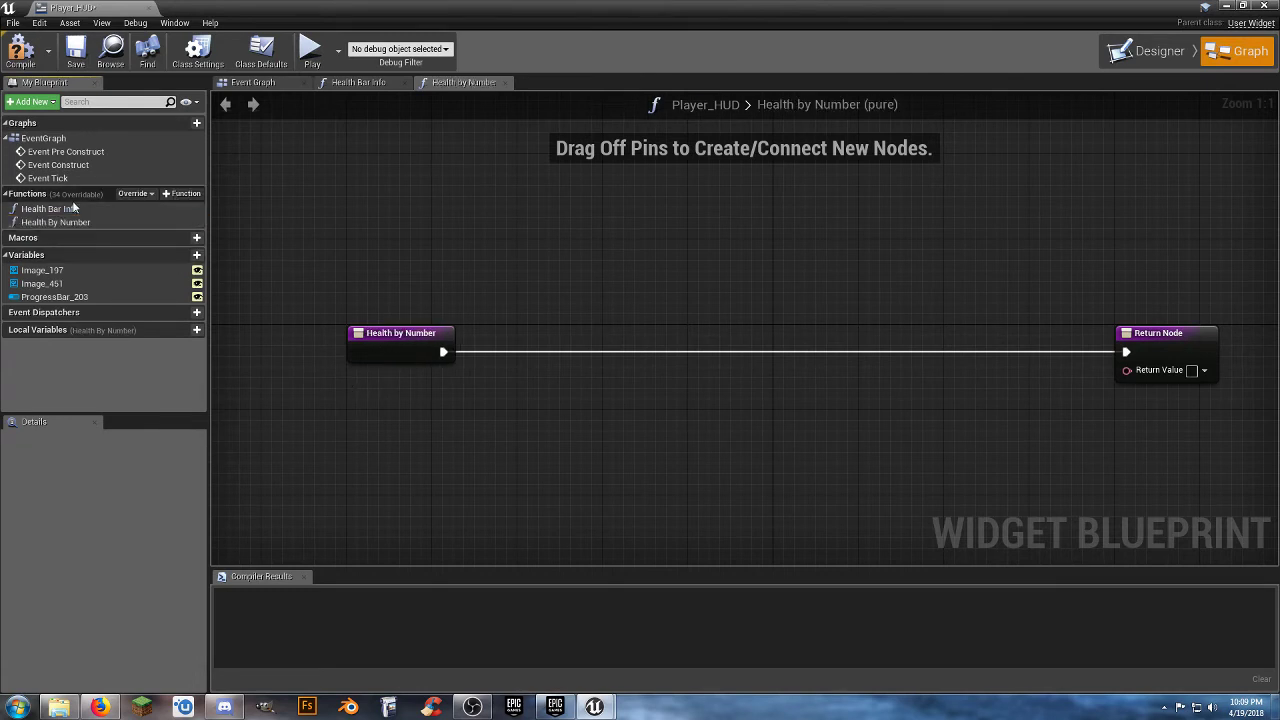
double_click(73, 210)
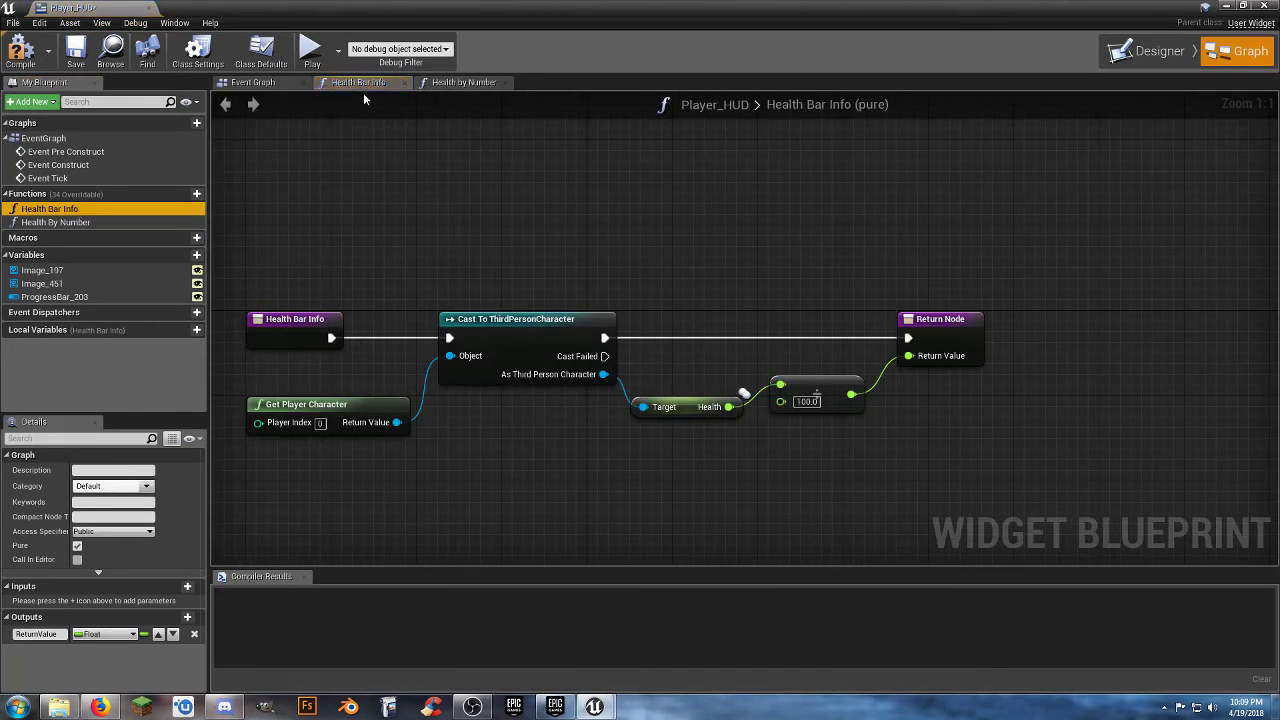
mouse_move(728, 497)
left_mouse_down()
mouse_move(437, 309)
mouse_move(384, 300)
mouse_move(389, 345)
left_mouse_up()
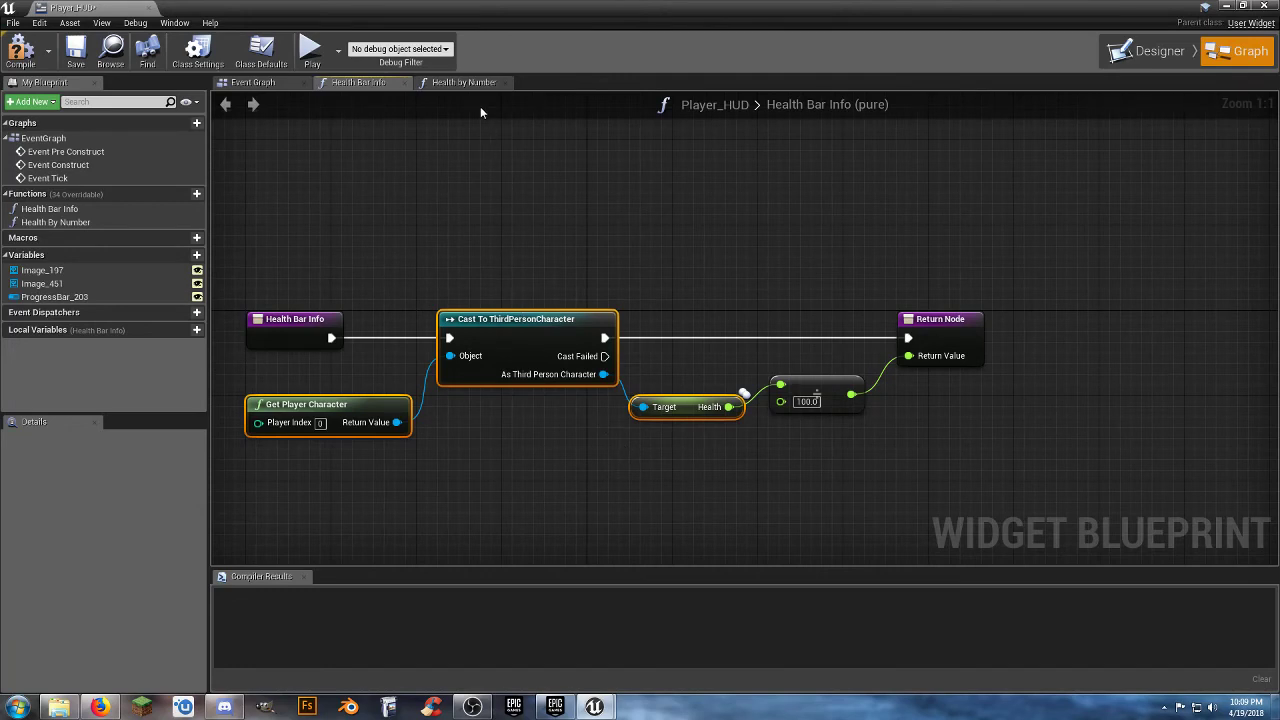
left_click(465, 83)
key("ctrl+v")
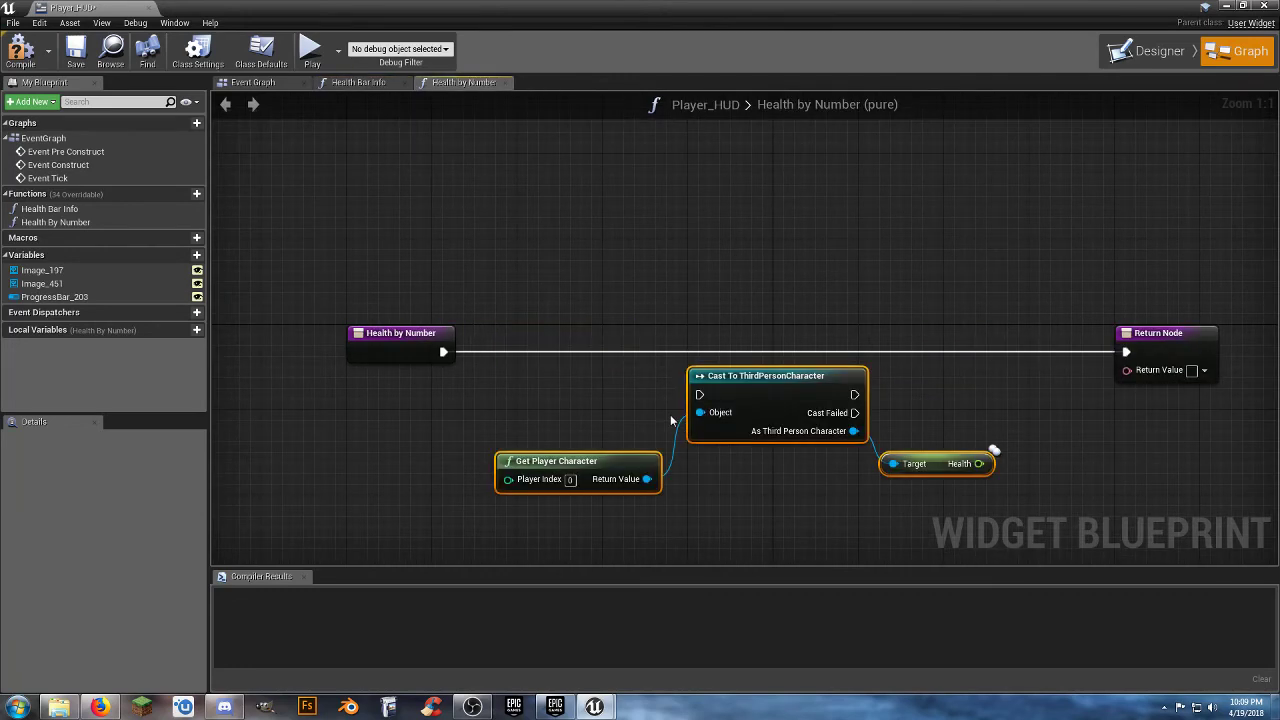
Wire the cast between the function entry and Return Node, and feed Health into Return Value through a ToText (float) node.
left_click_drag(699, 394, 446, 357)
left_click_drag(713, 375, 571, 336)
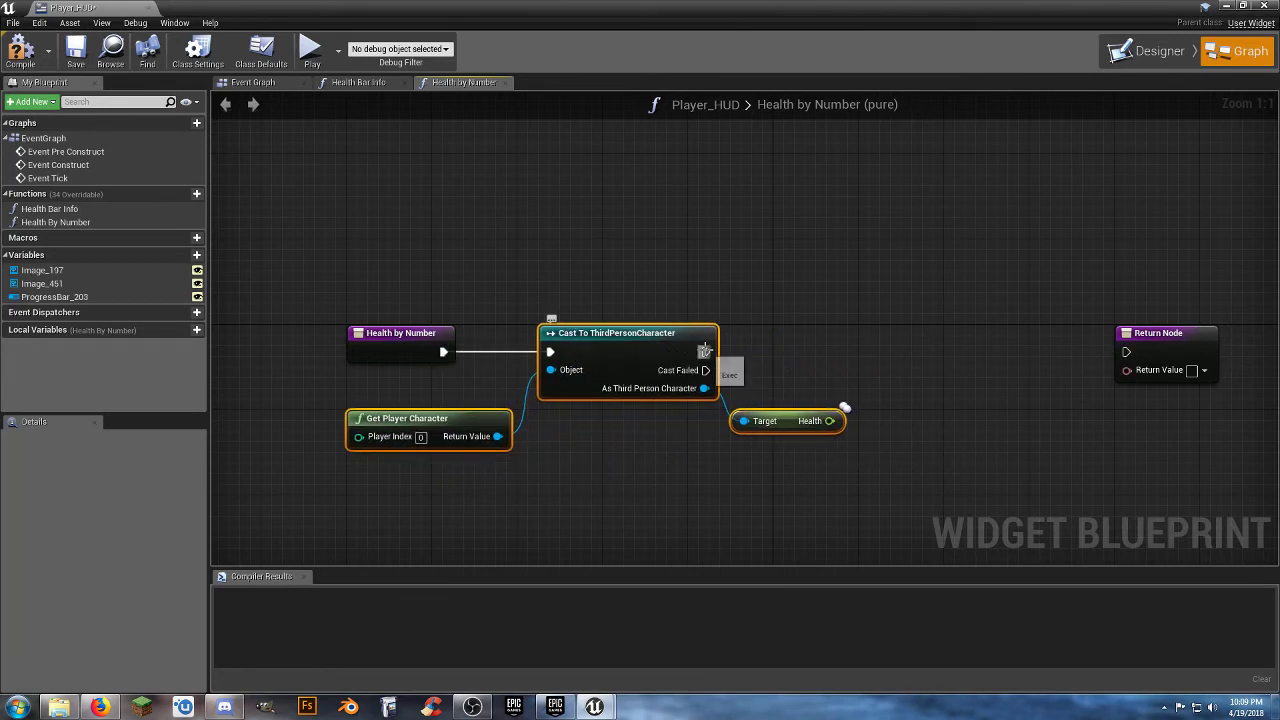
left_click_drag(705, 352, 1124, 352)
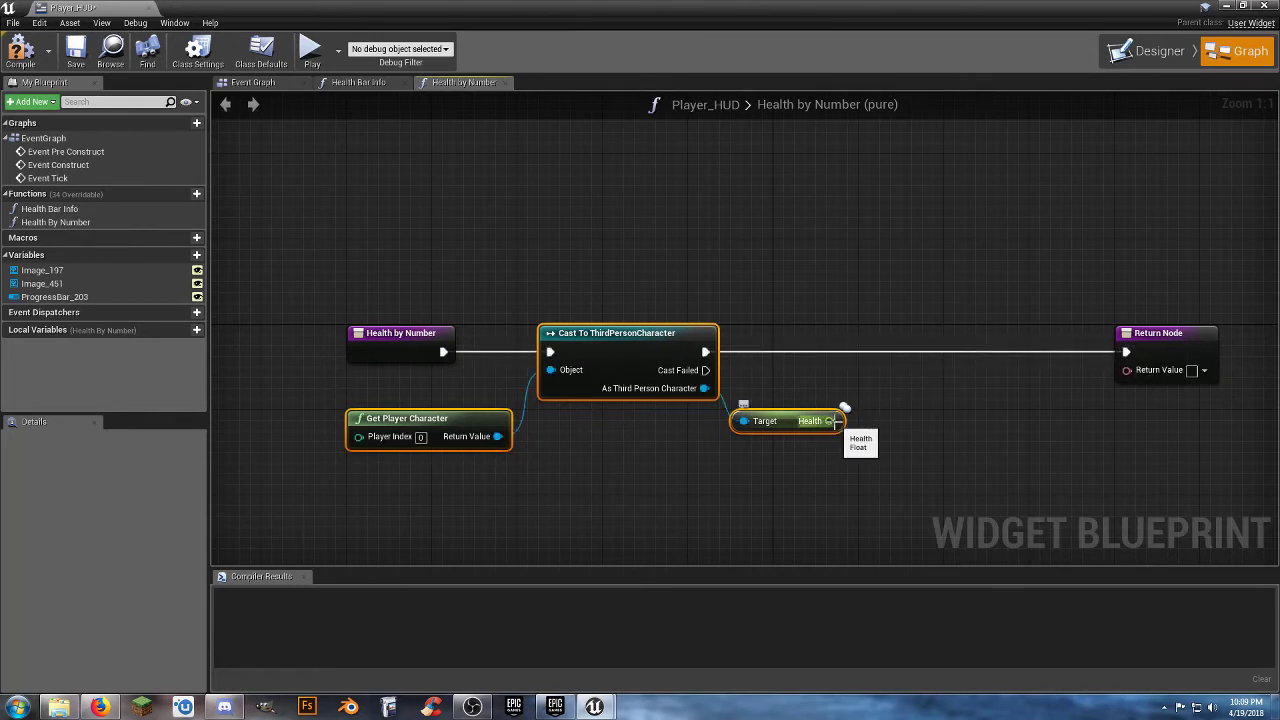
left_click_drag(829, 421, 1126, 371)
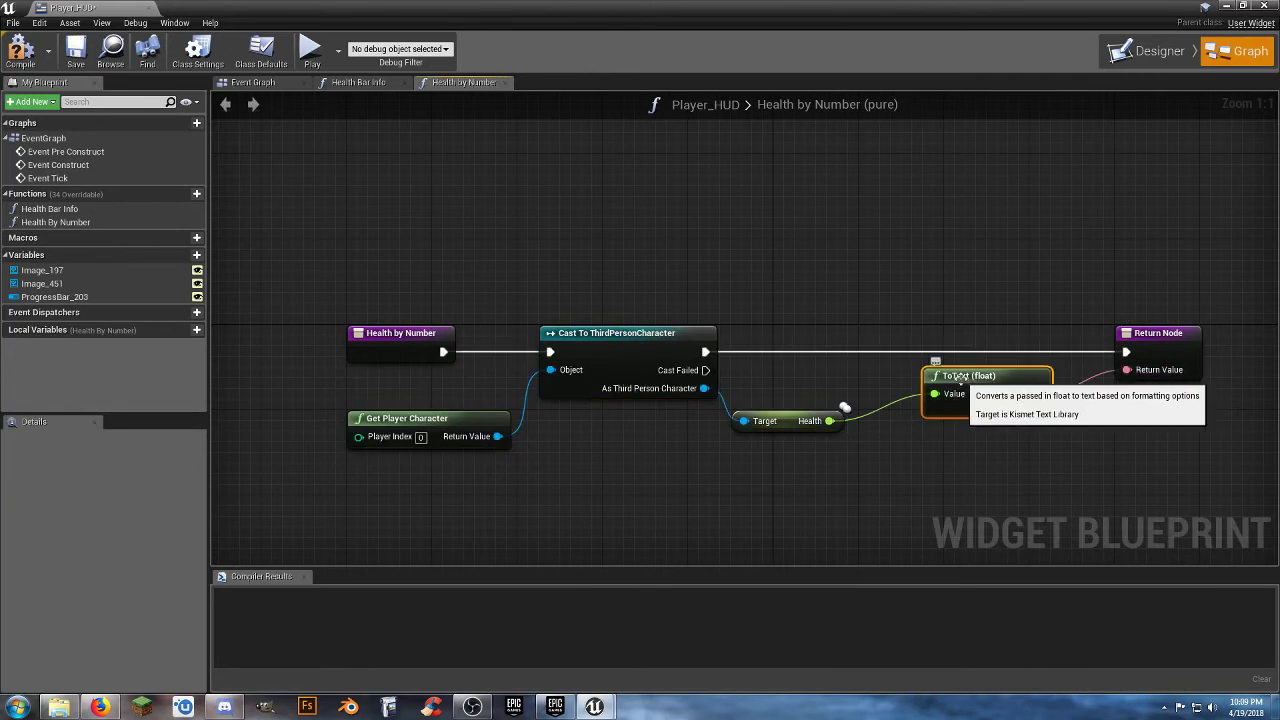
left_click_drag(963, 383, 909, 383)
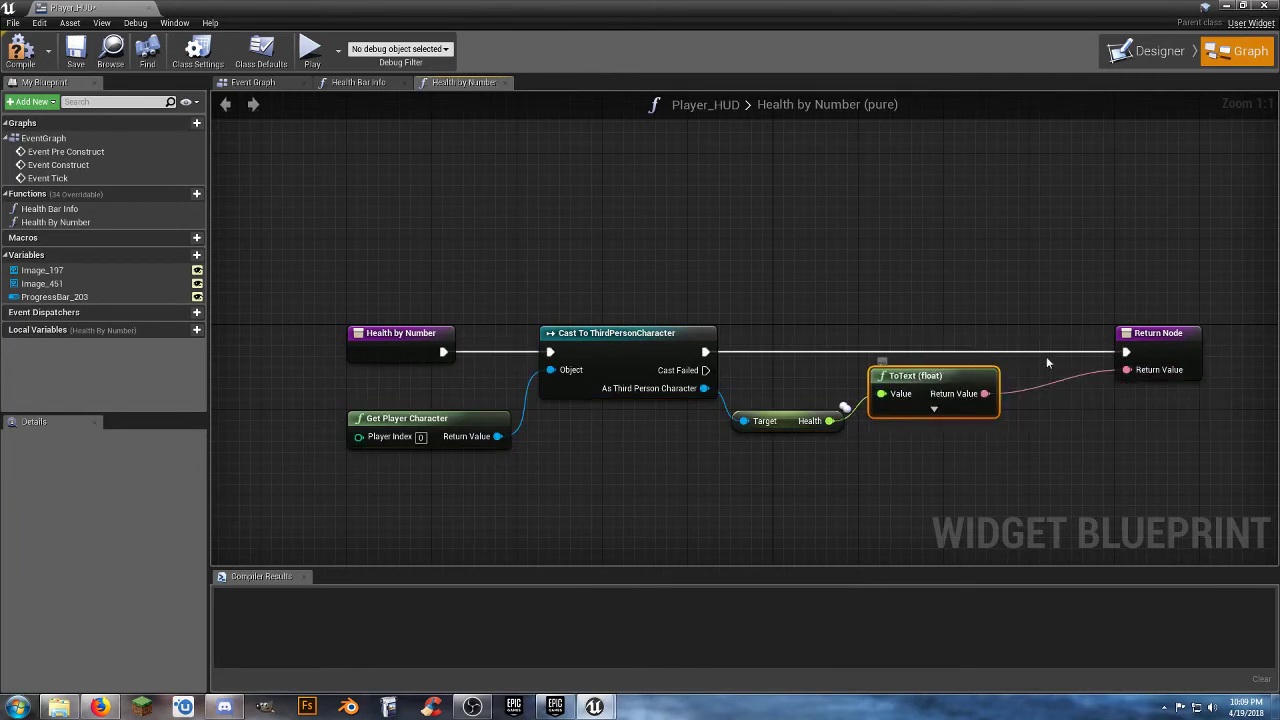
left_click_drag(1154, 336, 1069, 337)
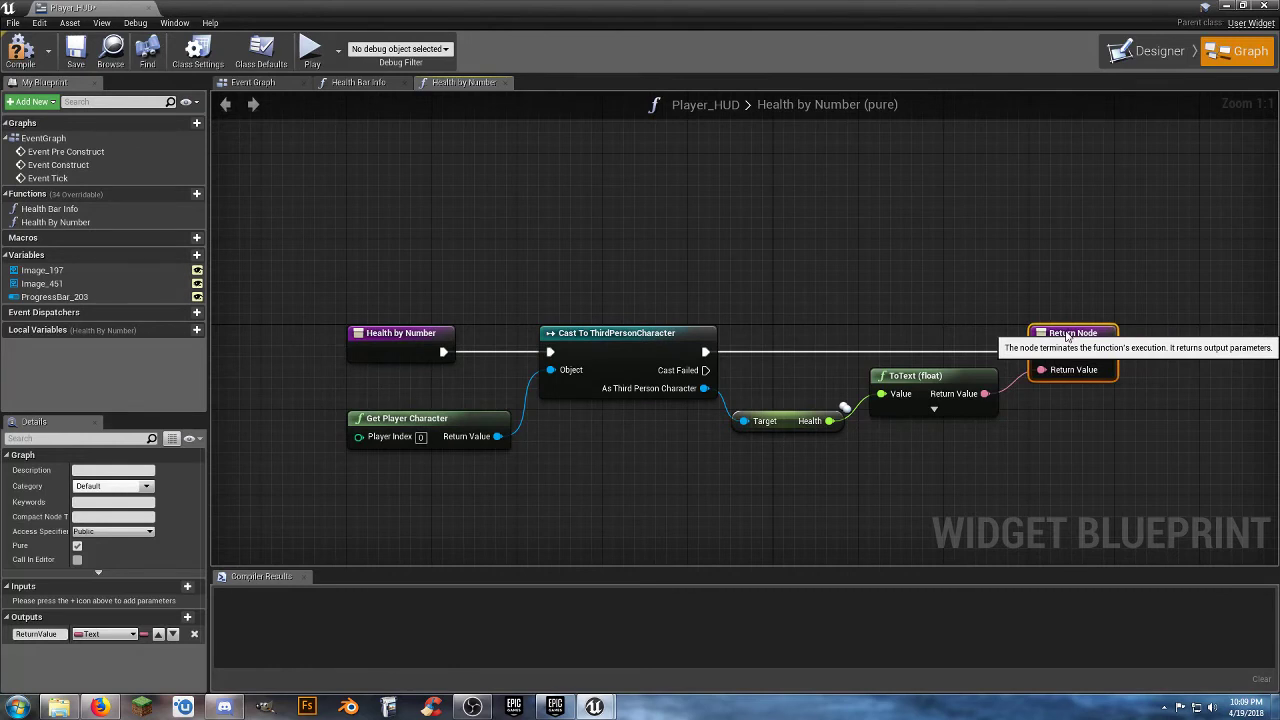
Compile and save the Player_HUD widget, and close it to return to the level.
left_click(20, 50)
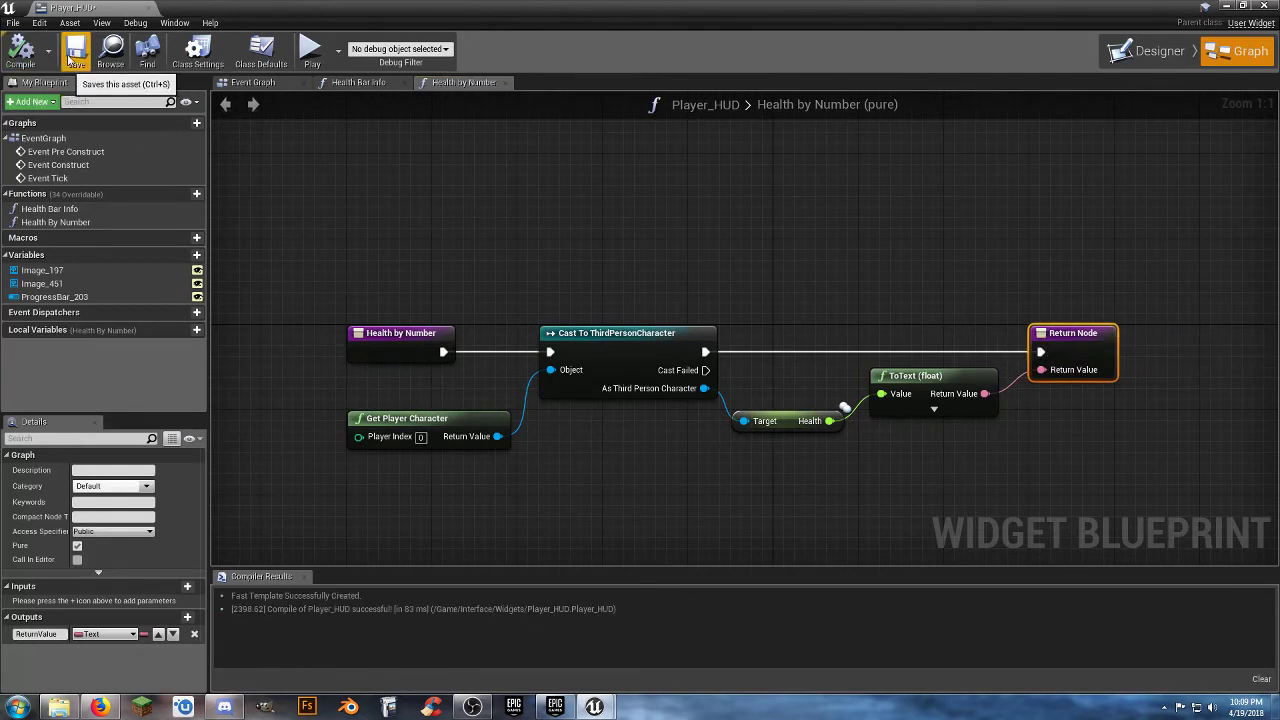
left_click(75, 50)
left_click(148, 8)
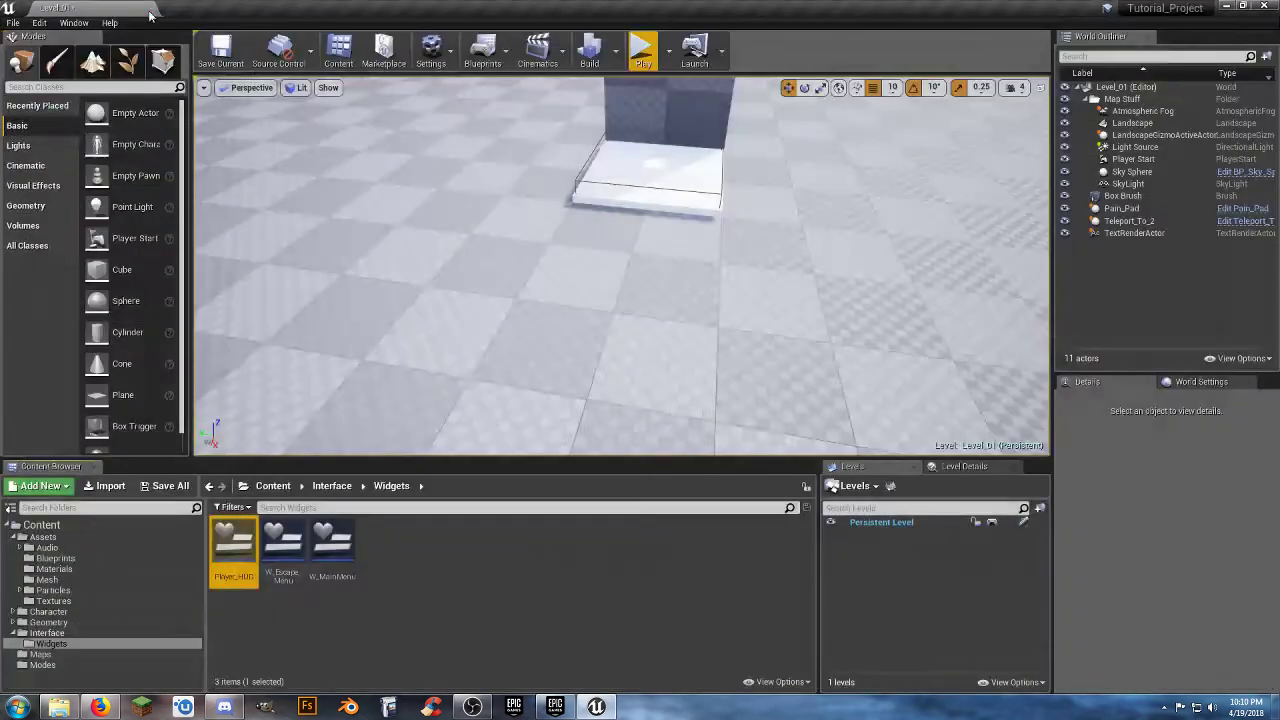
Play-test the level by running and jumping on and off the Pain_Pad to check the HUD's health bar and number, and end the session.
left_click(644, 50)
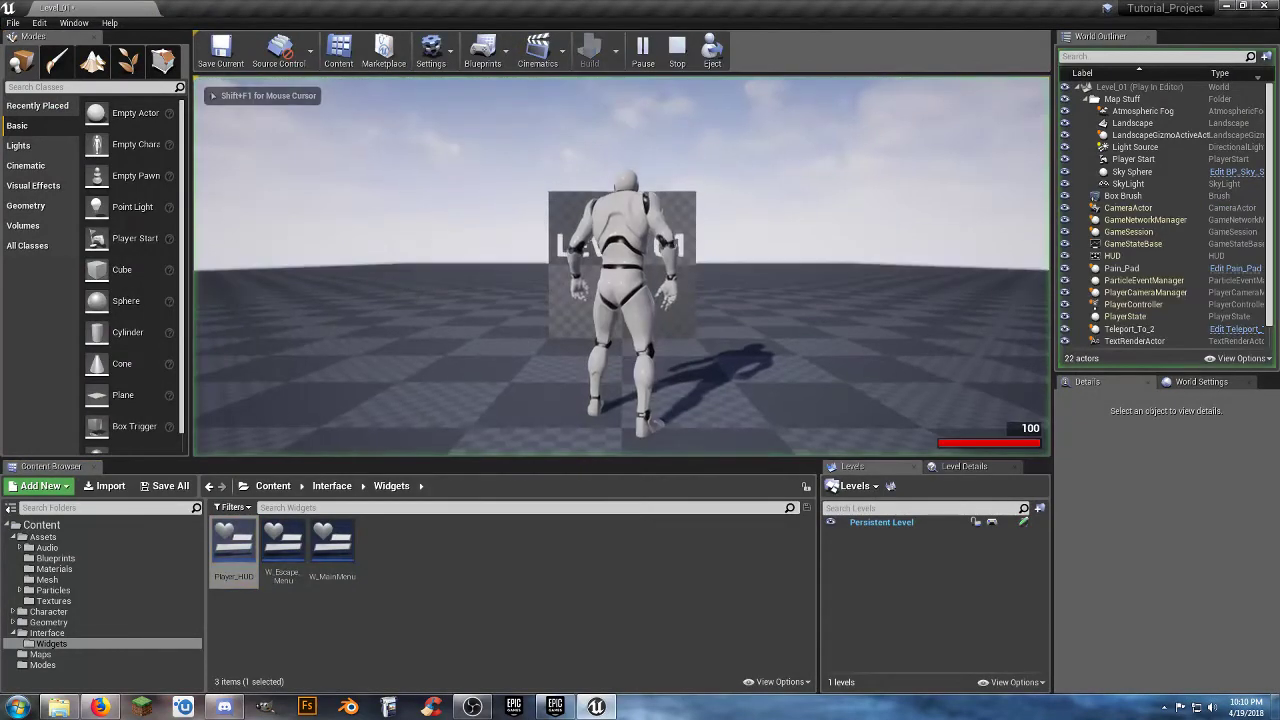
key("w")
key("d")
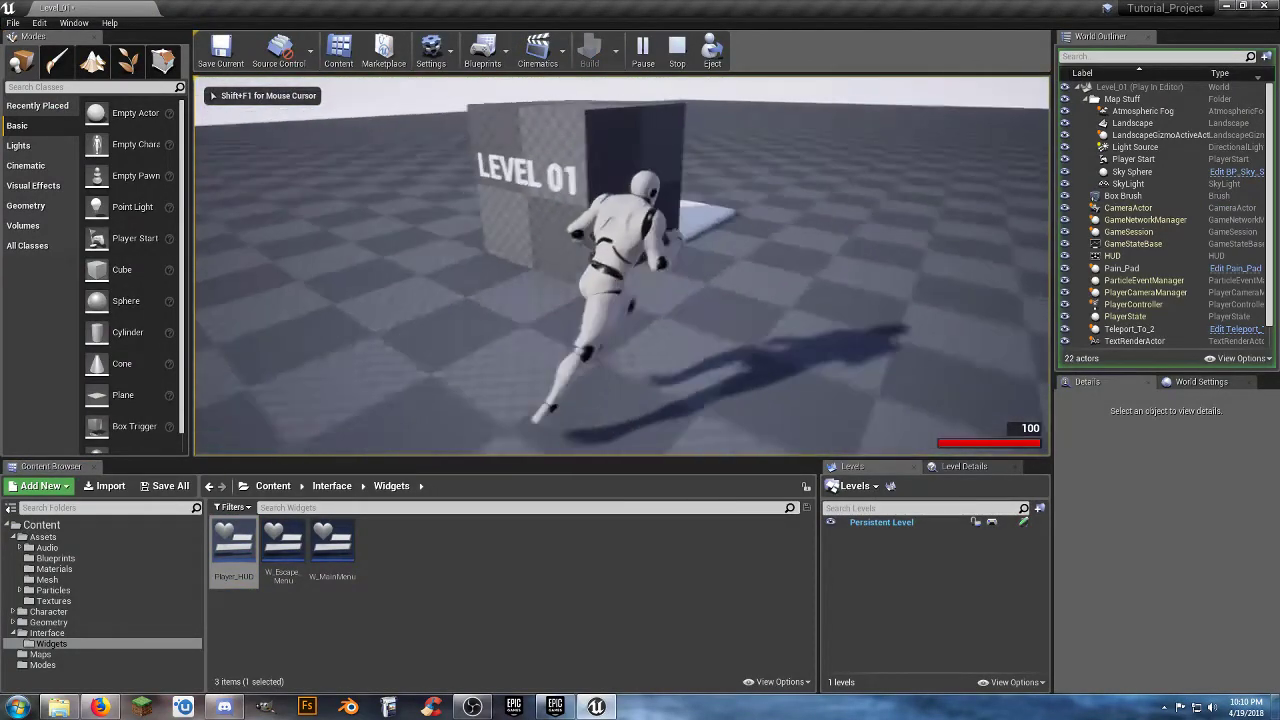
key("w")
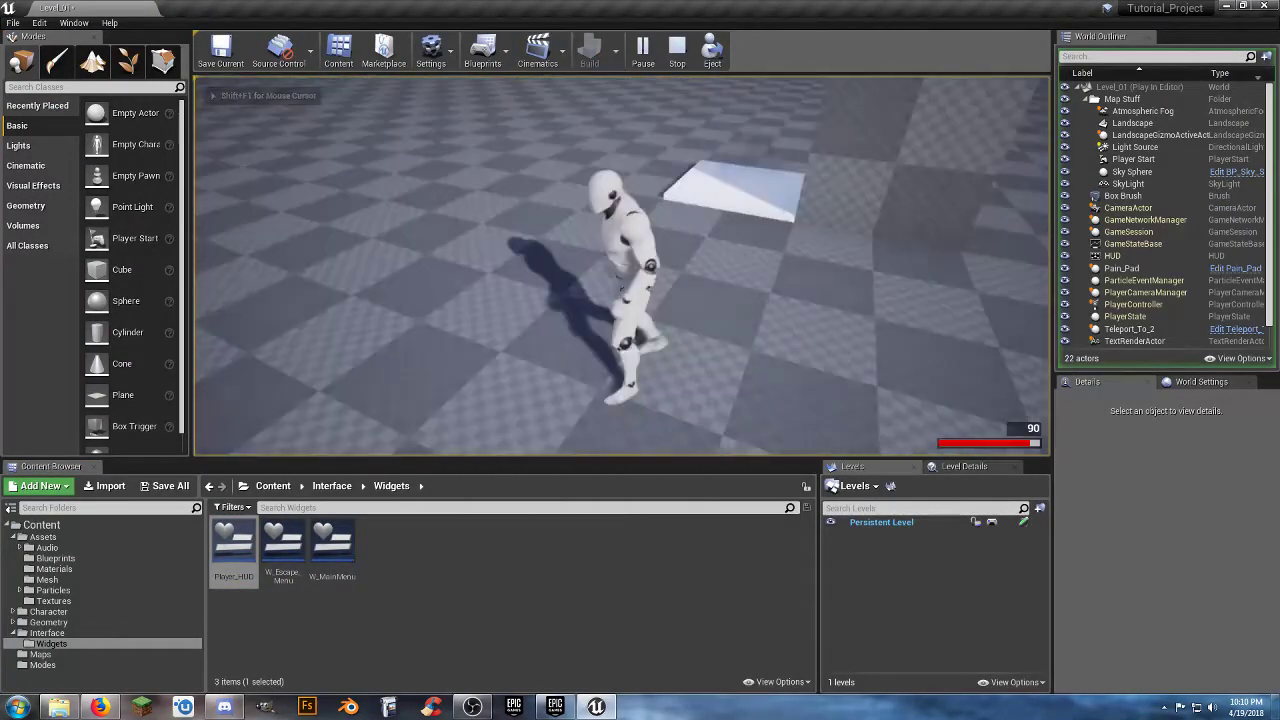
key("w")
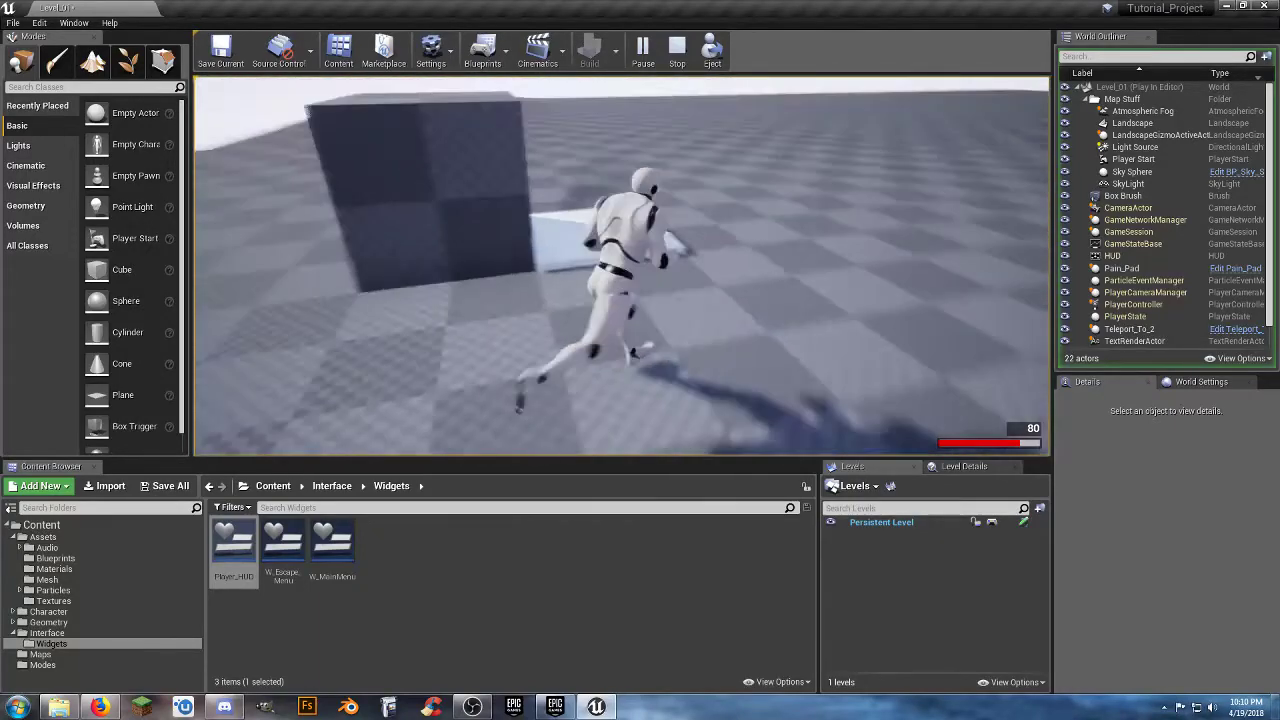
key("s")
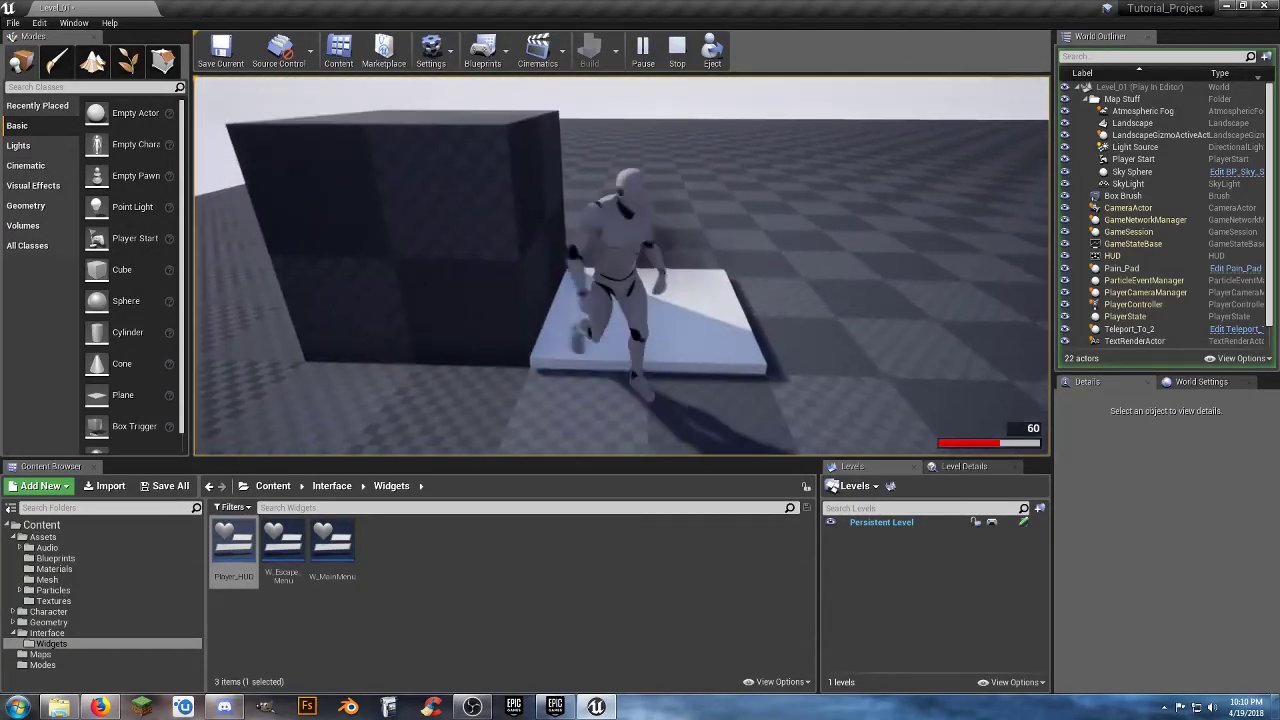
key("w")
key("s")
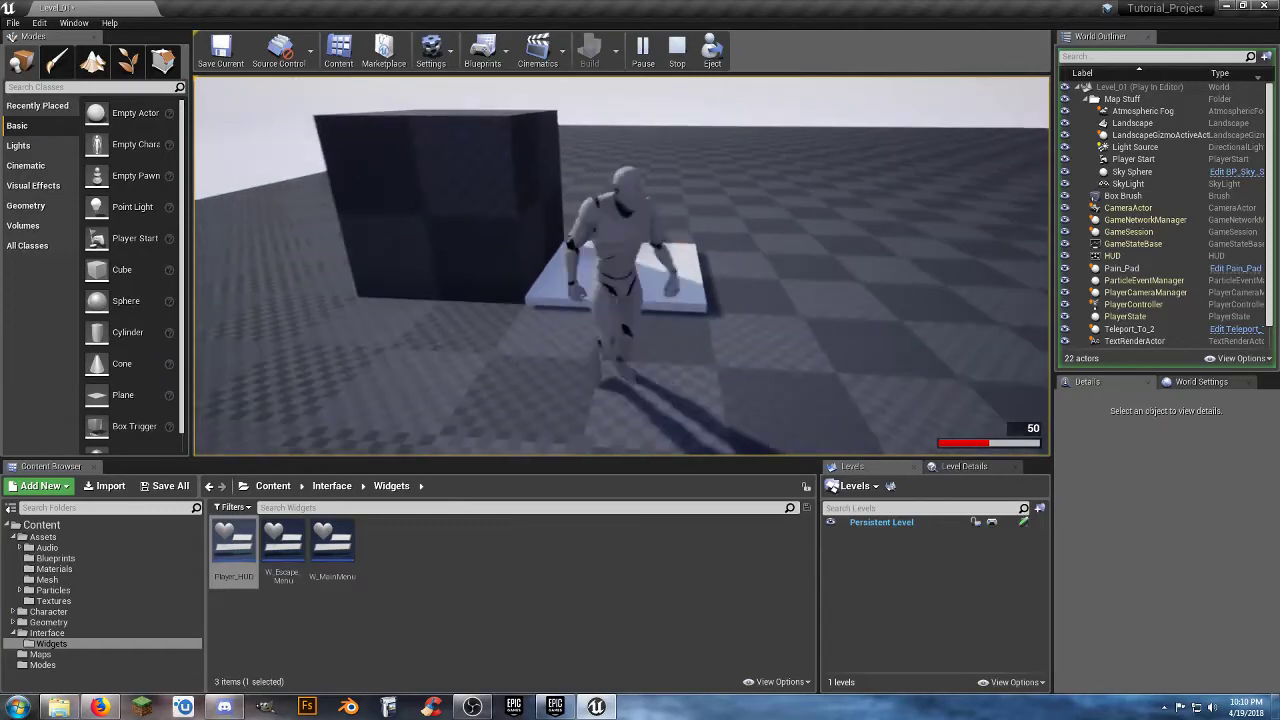
key("w")
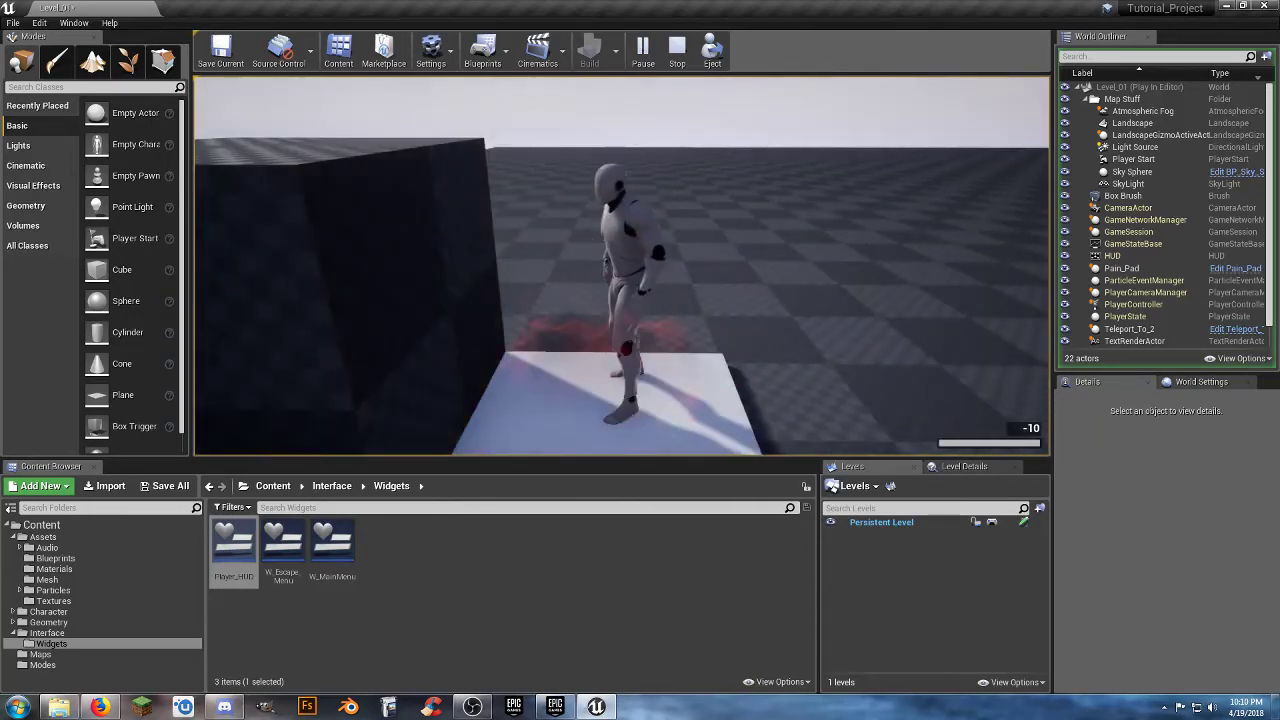
key("space")
key("space")
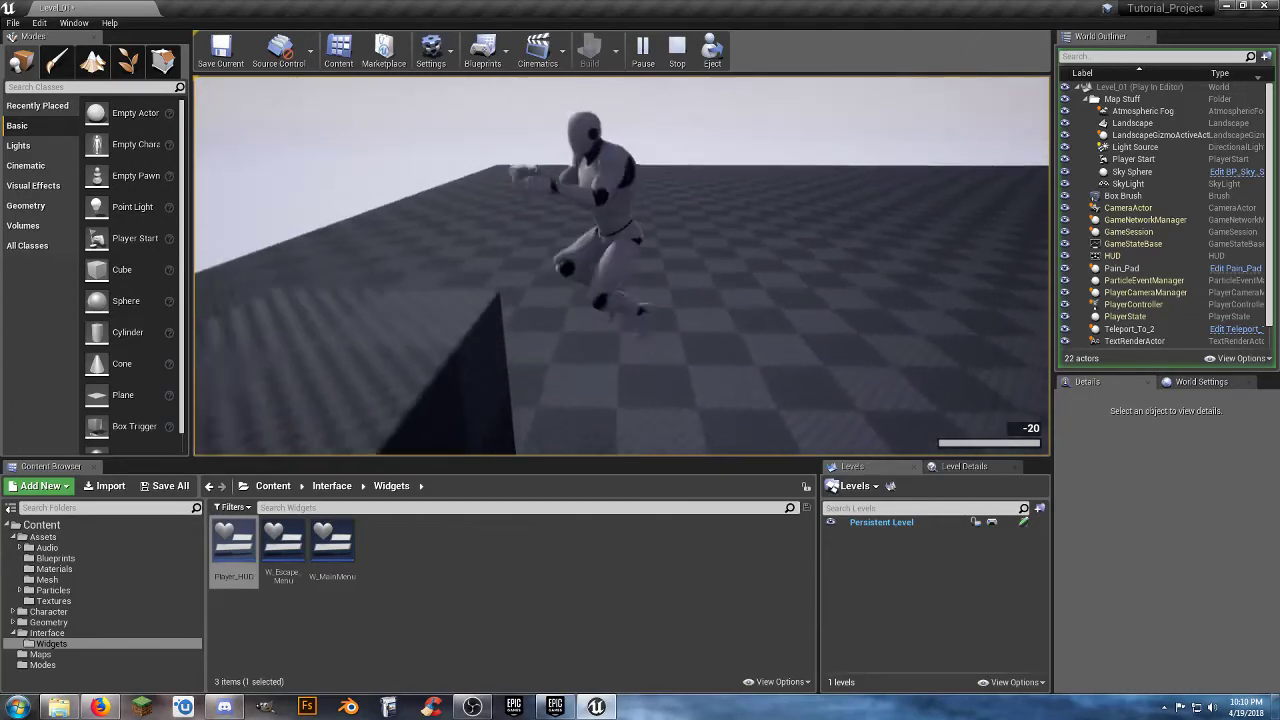
key("s")
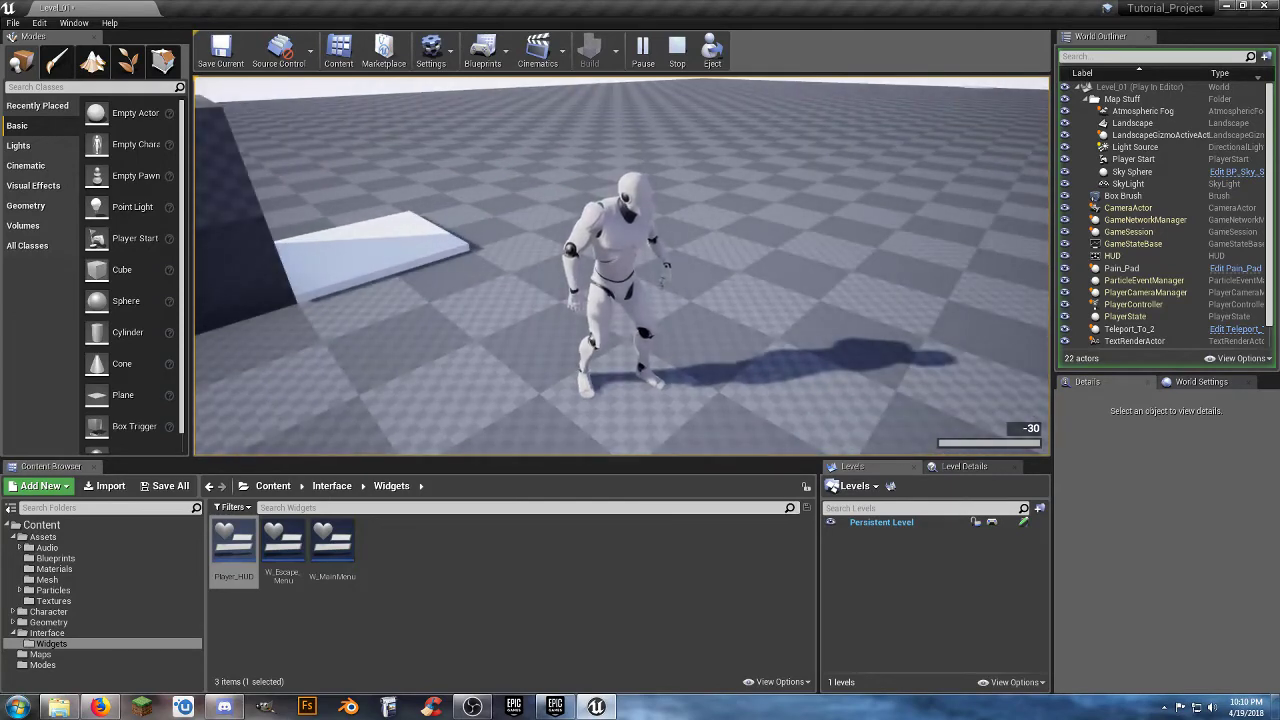
key("Escape")
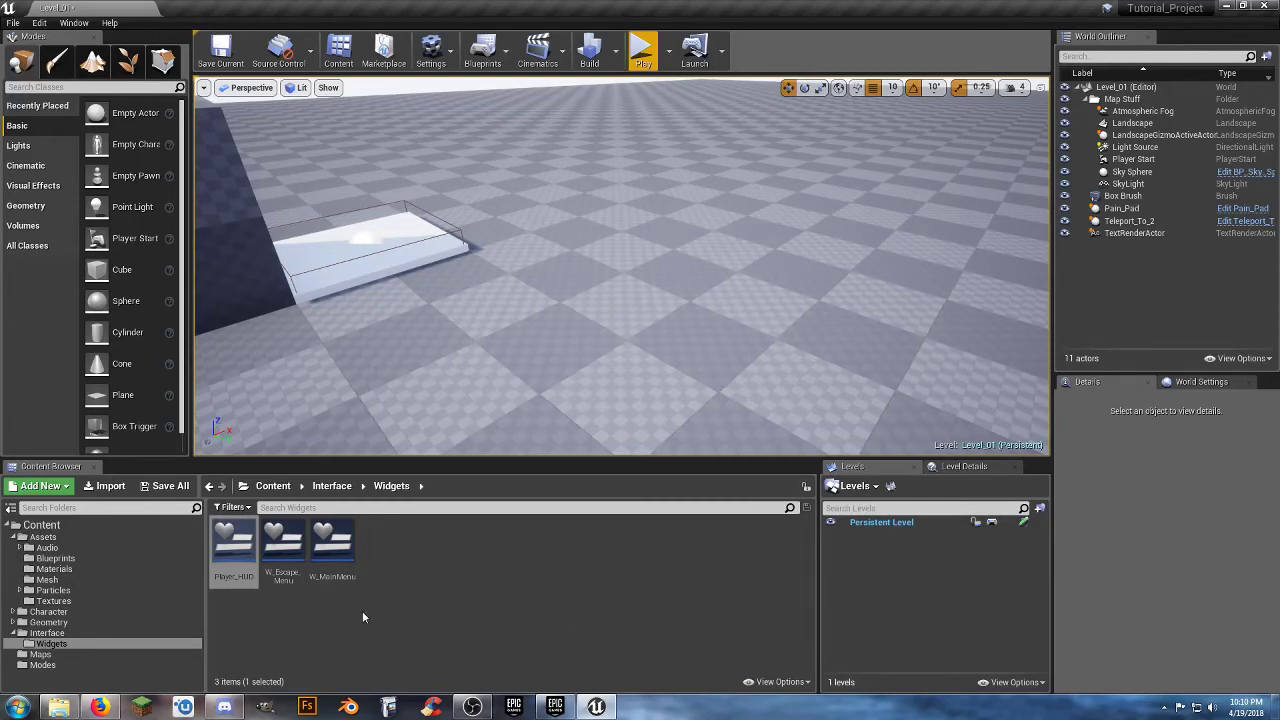
Open MeshMap from the Maps folder, saving the changes to Level_01.
left_click(72, 560)
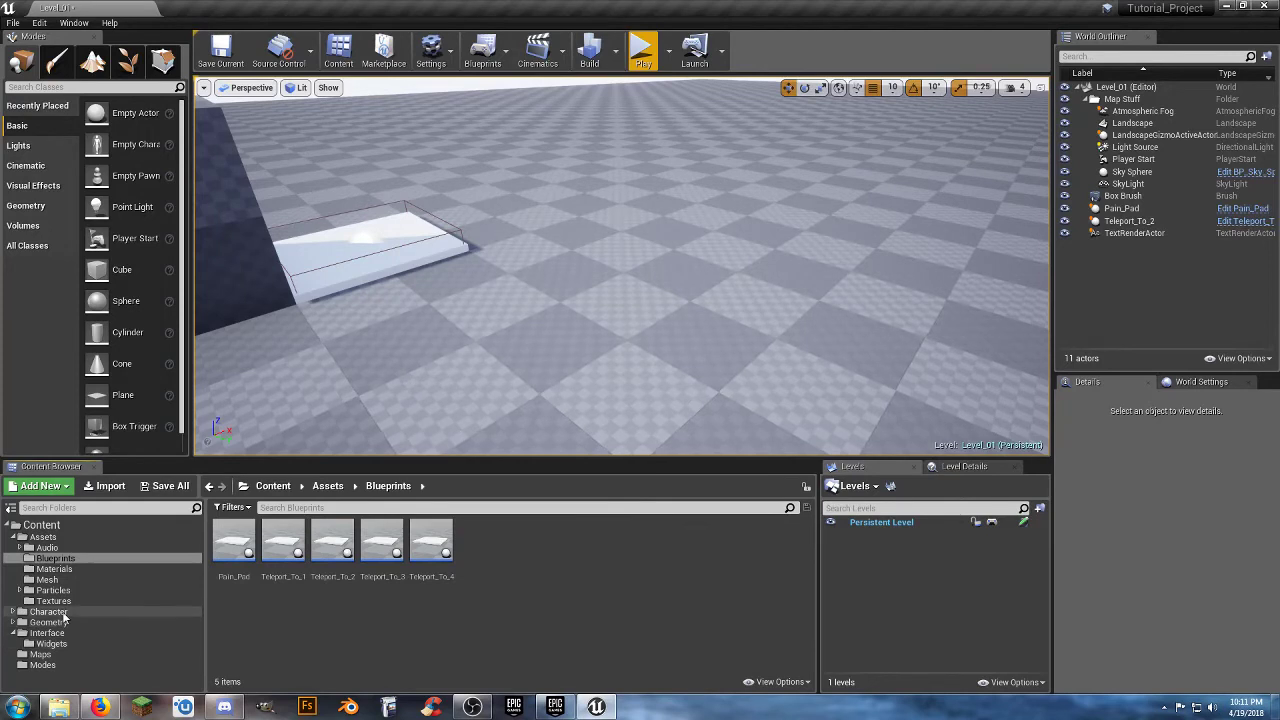
left_click(42, 655)
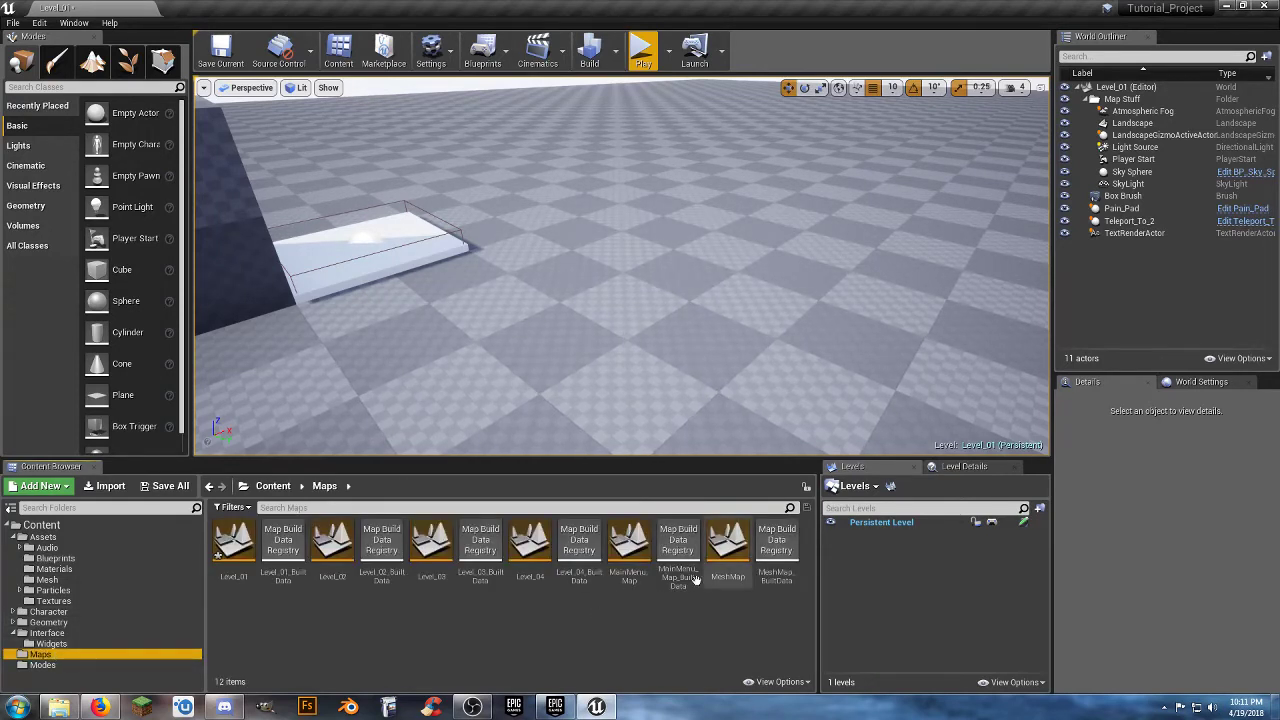
double_click(728, 548)
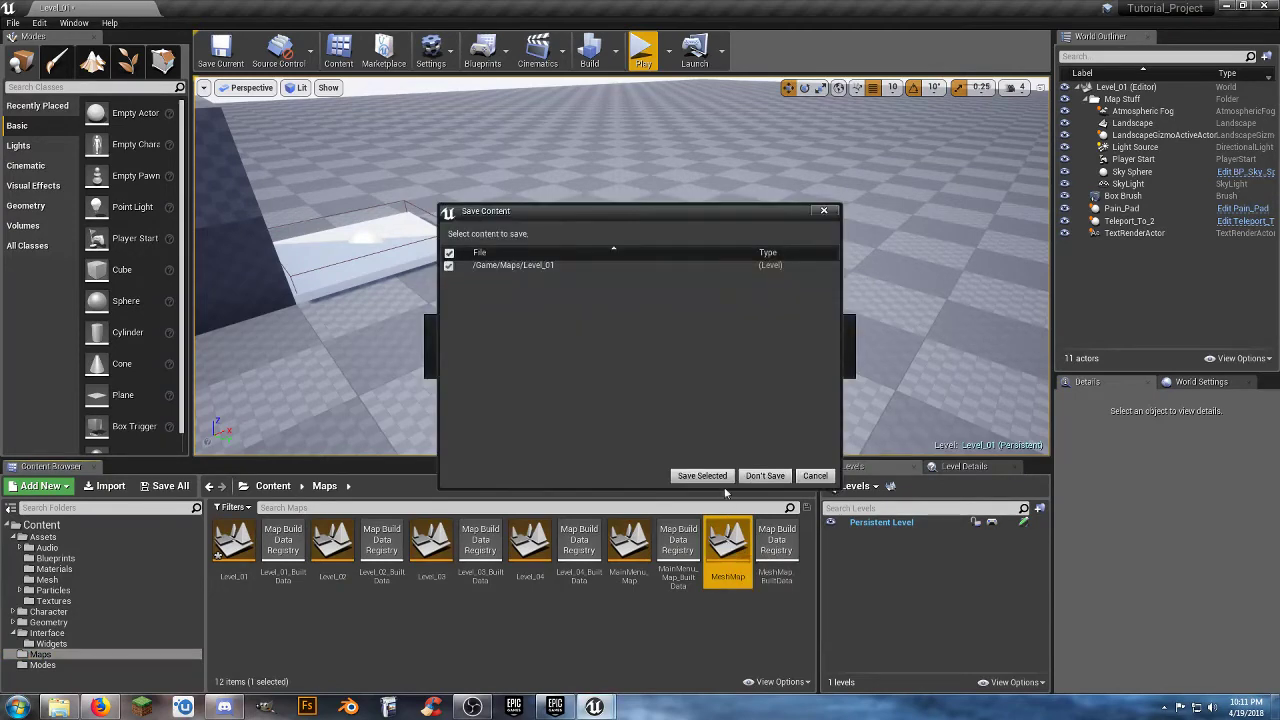
left_click(712, 472)
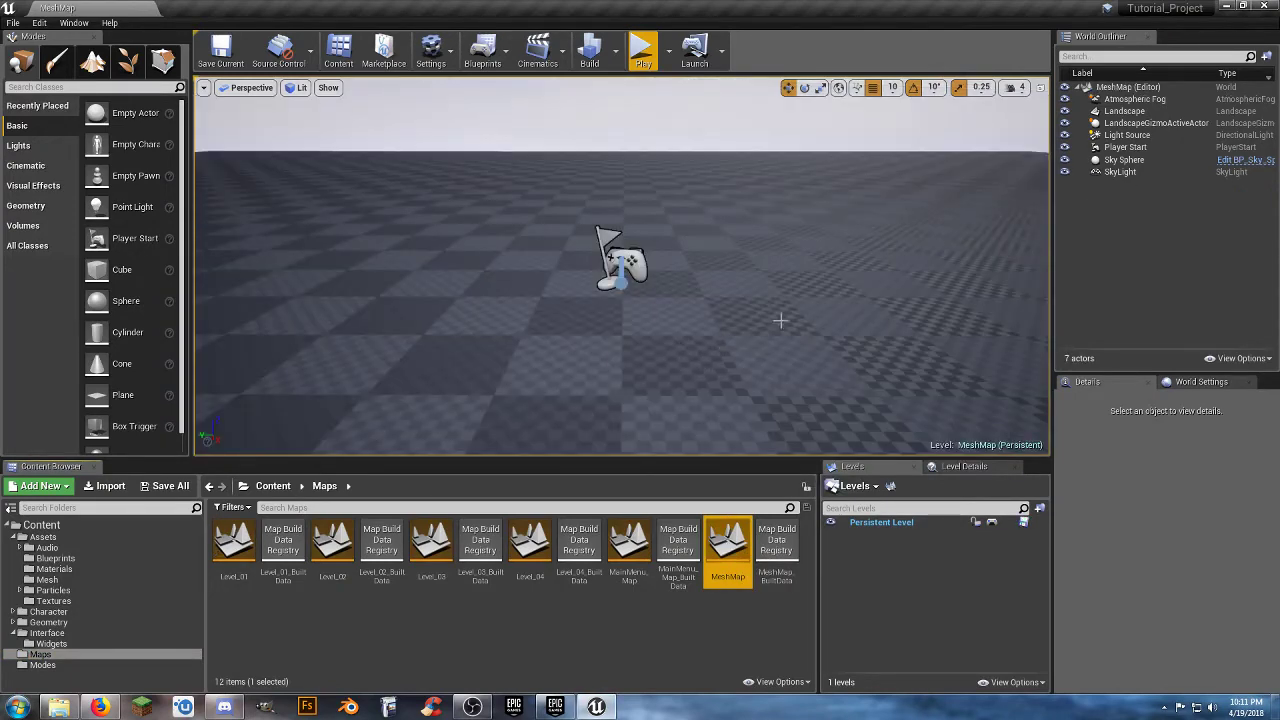
Place a Cube in the level and set its X and Y location to 0.
mouse_move(699, 351)
right_mouse_down()
mouse_move(699, 300)
mouse_move(699, 351)
right_mouse_up()
key("w")
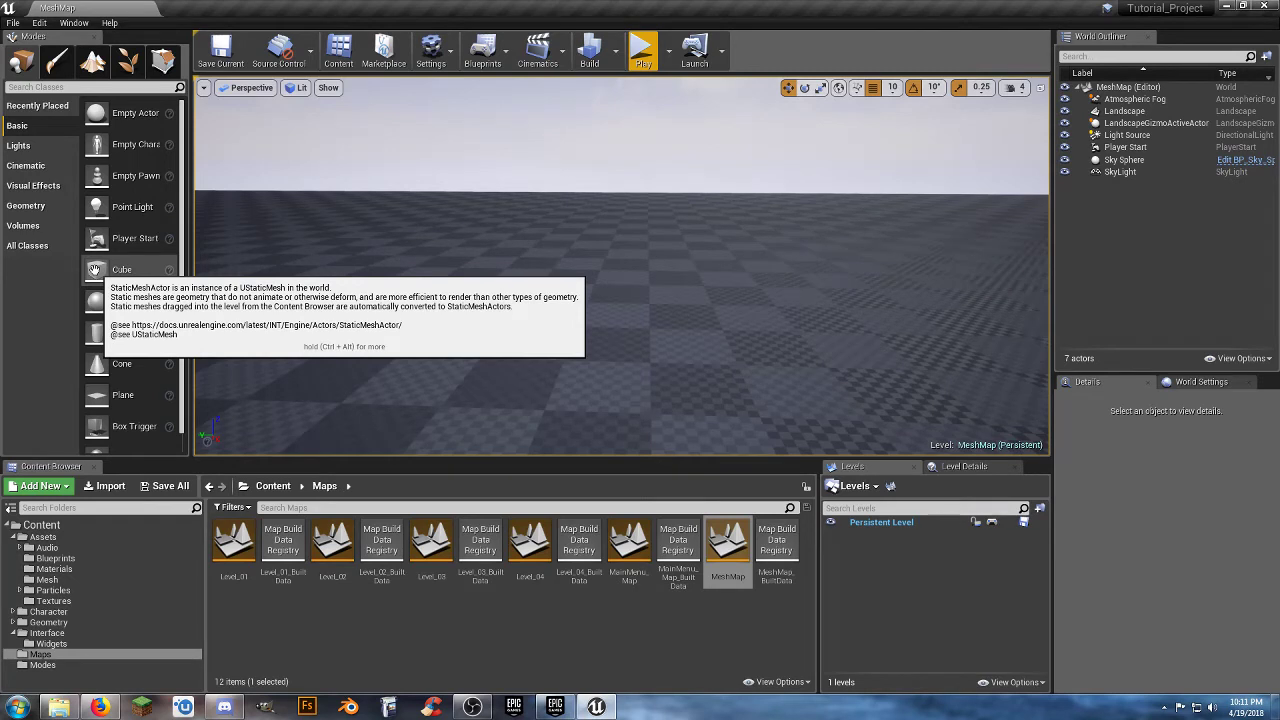
left_click_drag(95, 269, 617, 313)
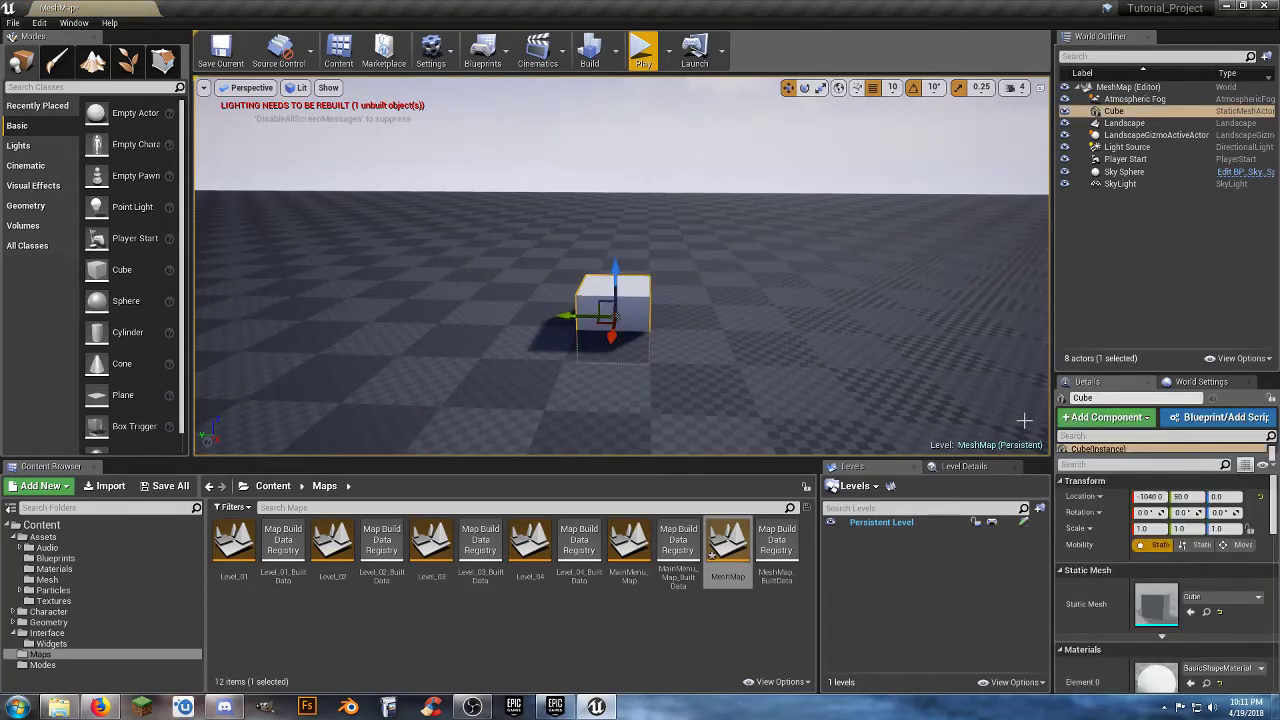
left_click(1150, 496)
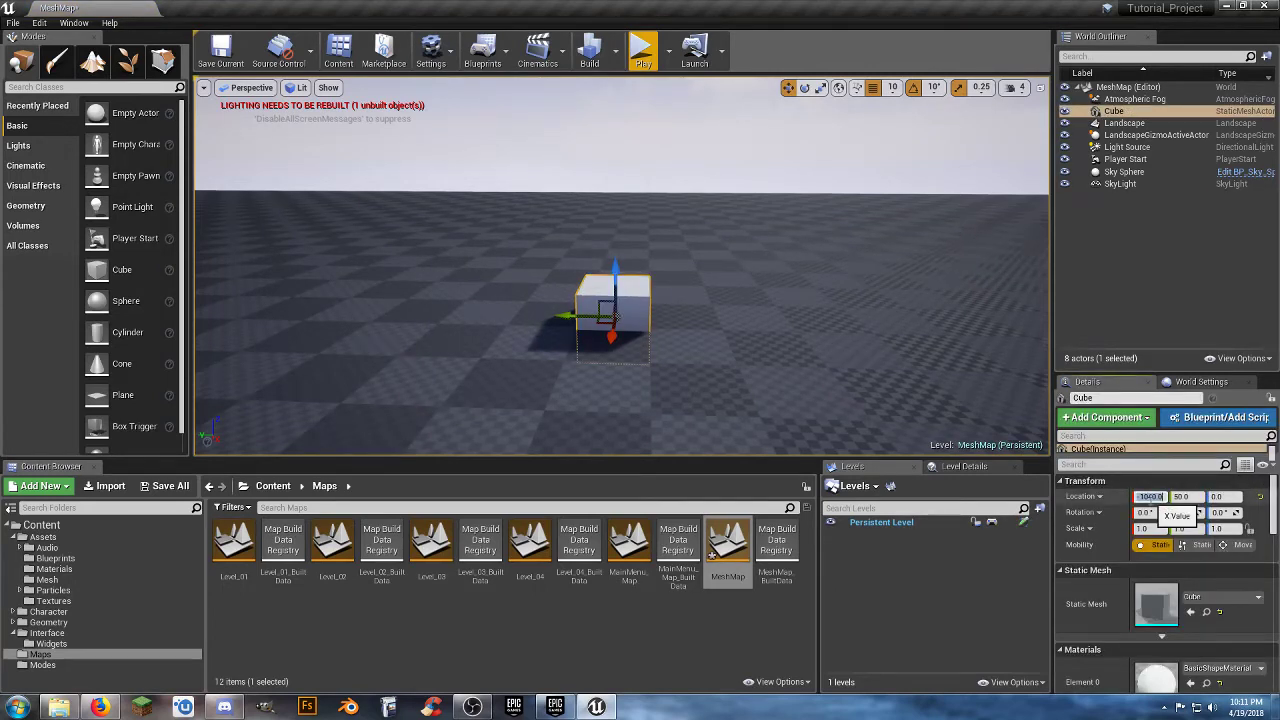
type("0")
key("Tab")
type("0")
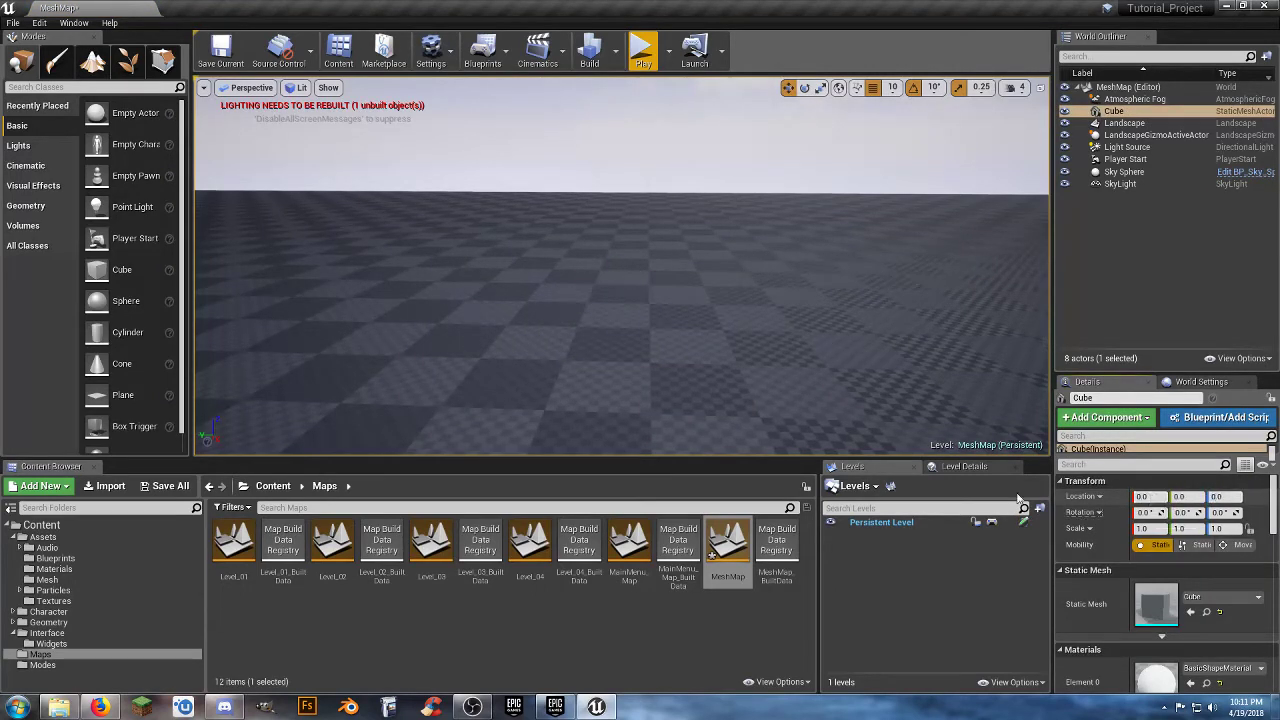
type("f")
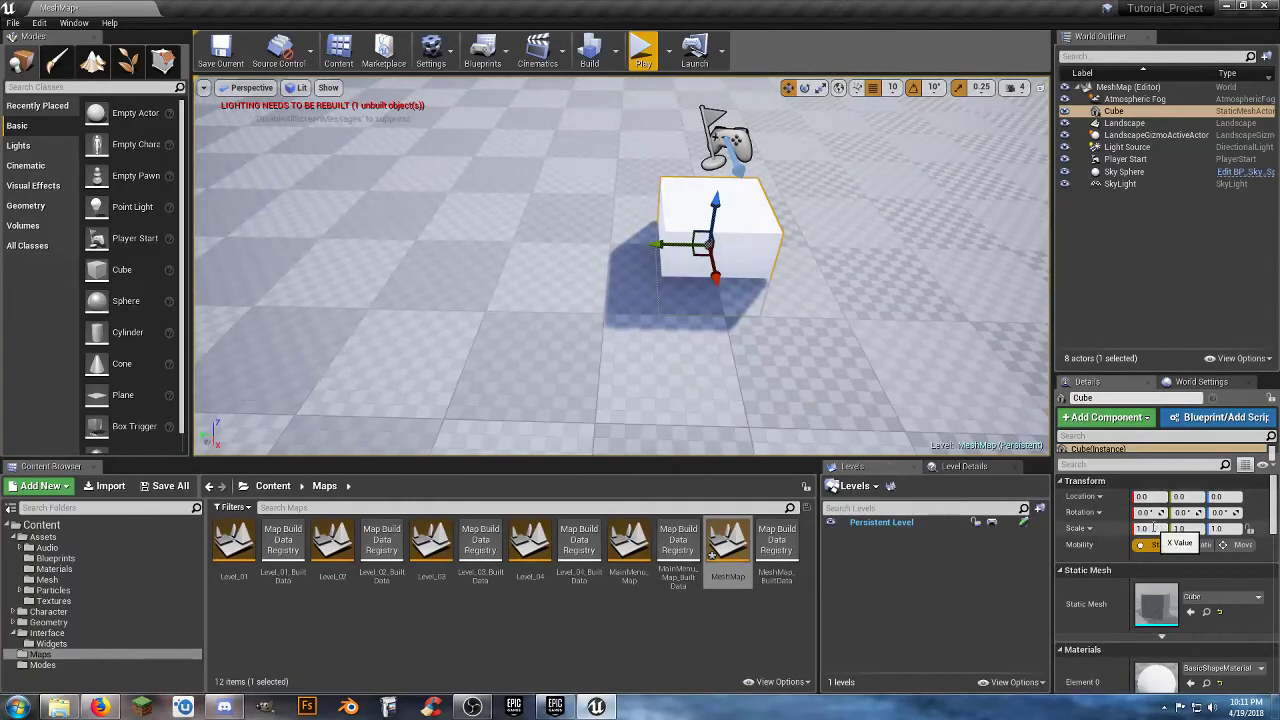
Set the cube's X and Z scale to 0.5.
left_click(1154, 528)
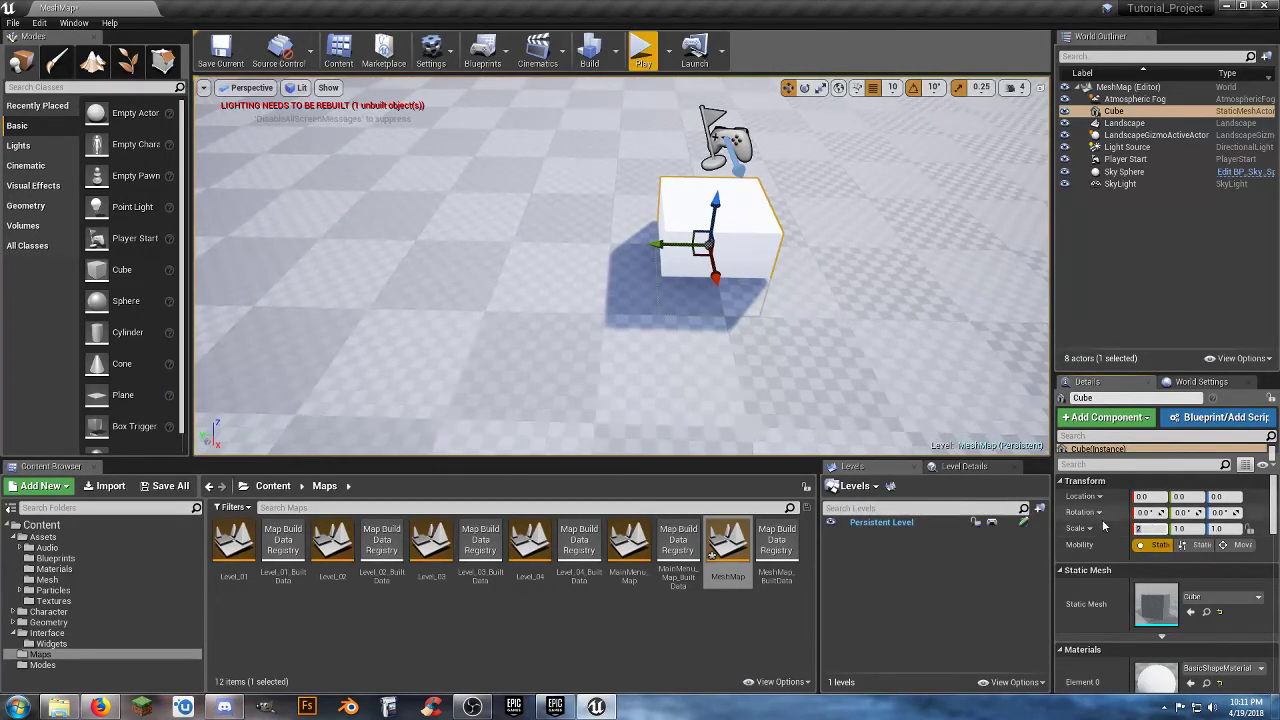
type(".5")
key("Tab")
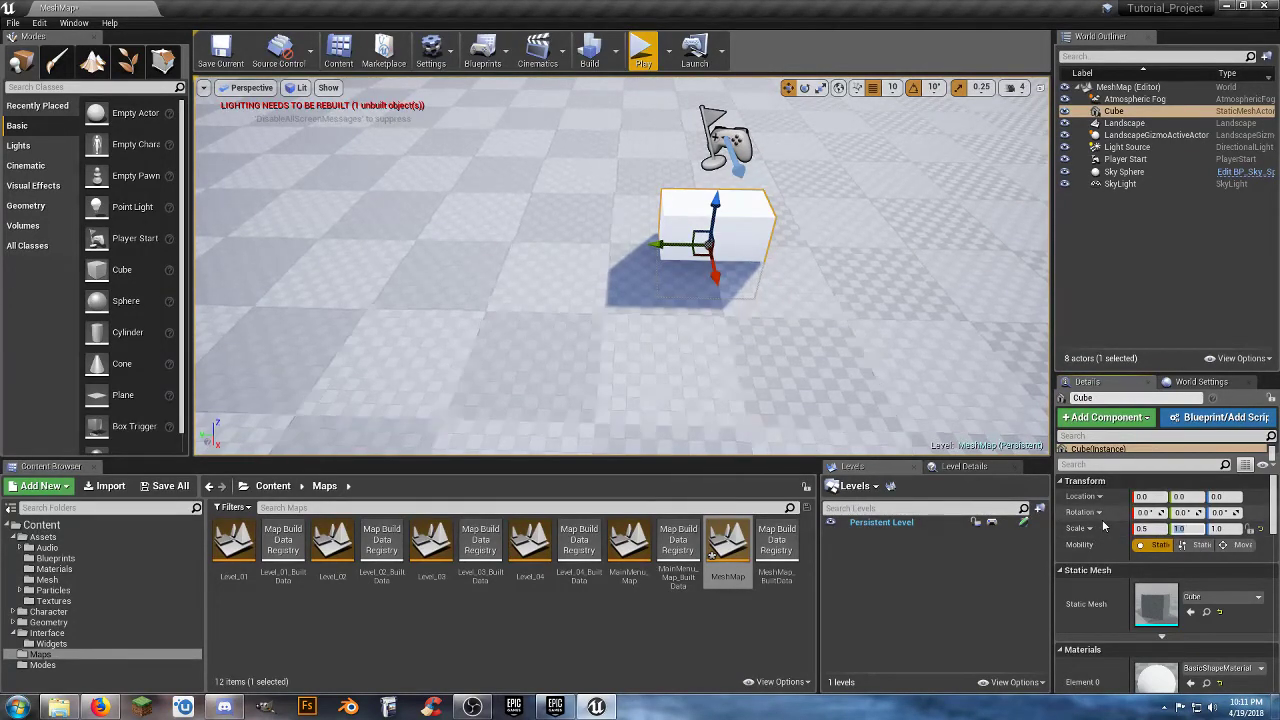
left_click(1226, 528)
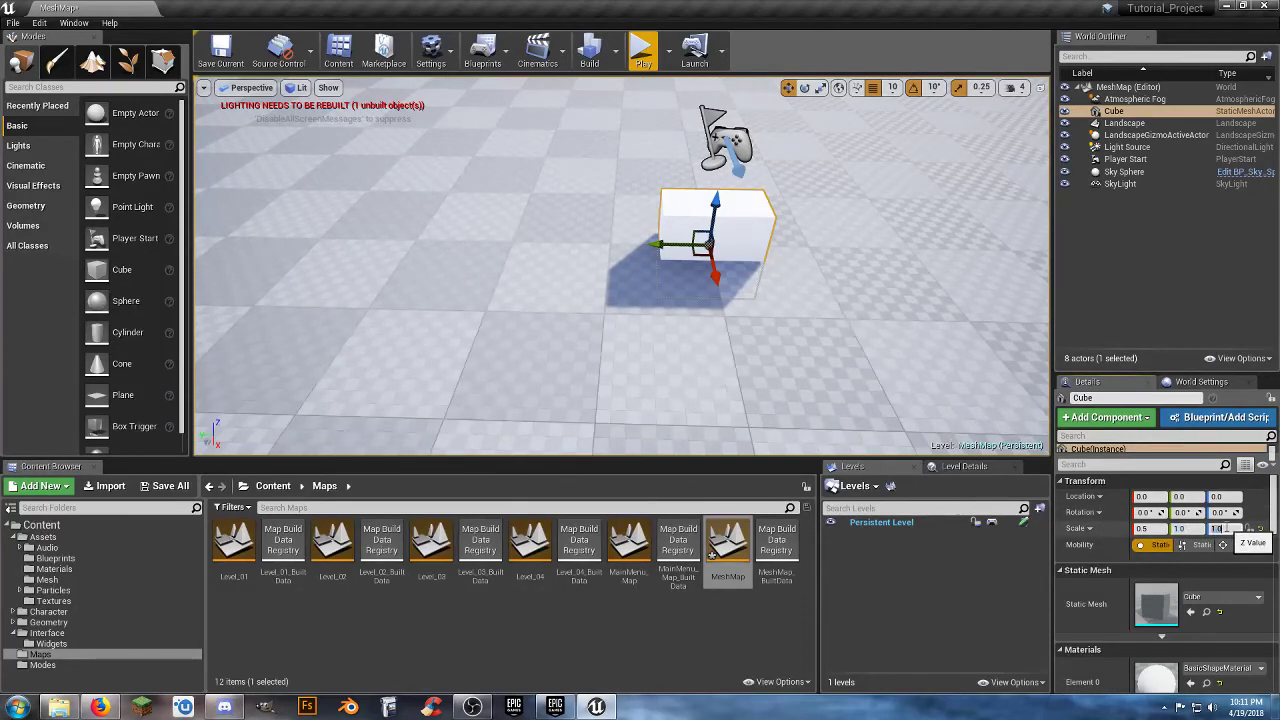
type("0.5")
key("Return")
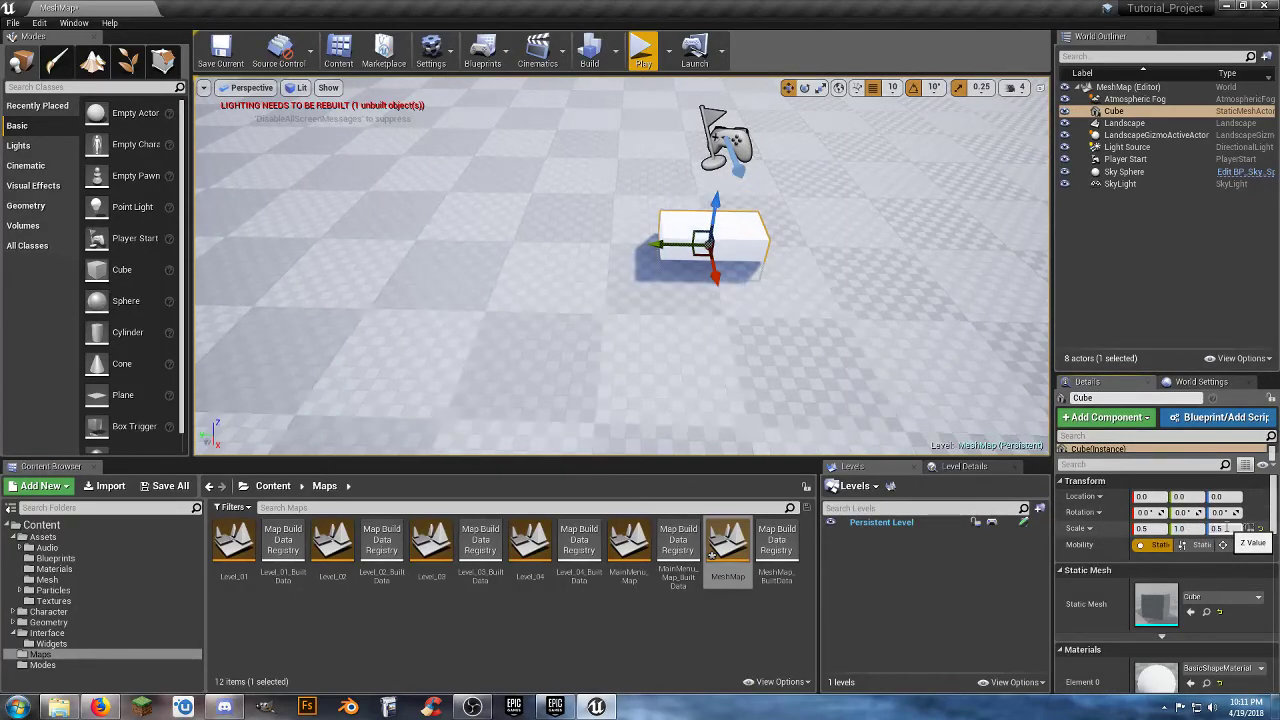
Raise the cube to a Z location of 50 and set its X and Z scale to 0.2.
left_click_drag(726, 218, 727, 158)
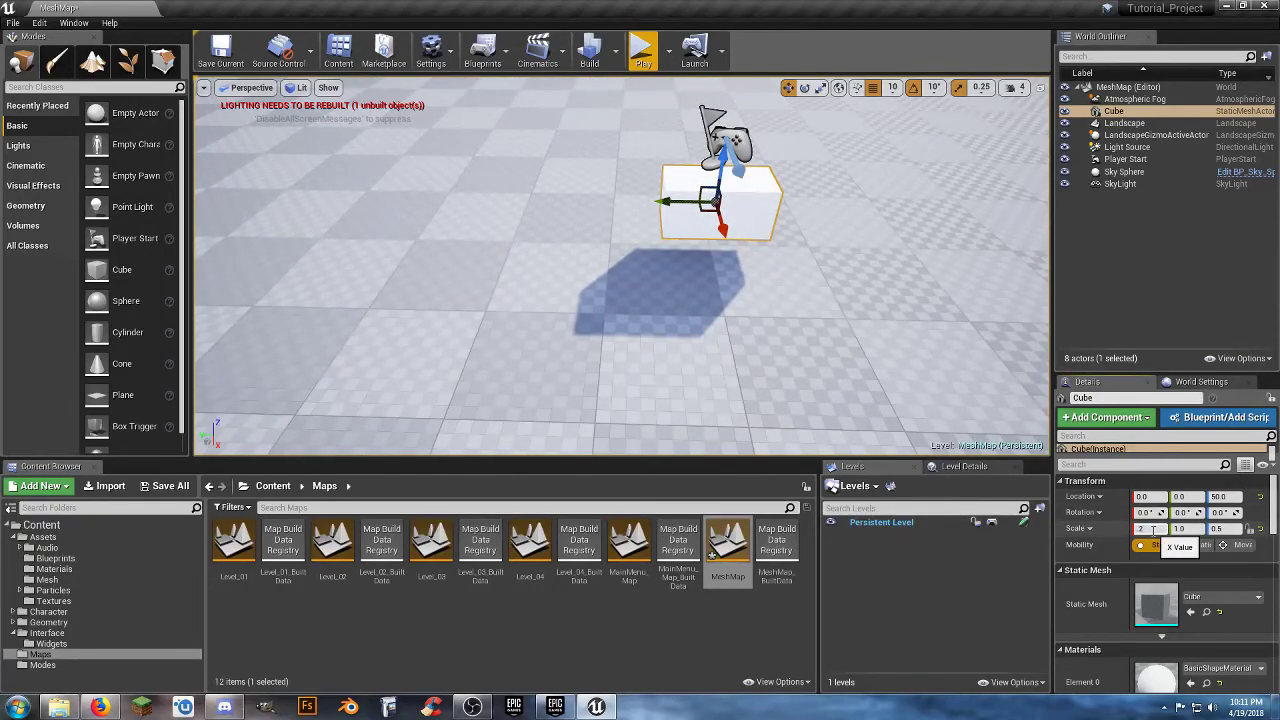
key("Tab")
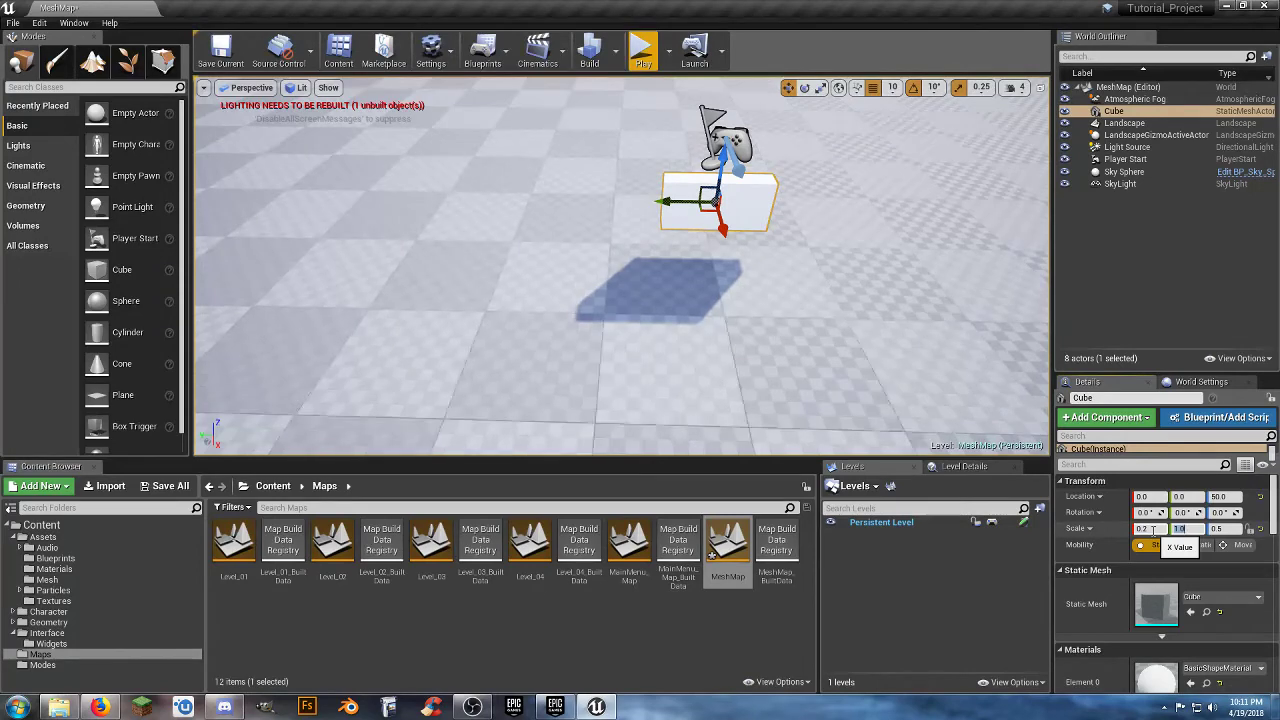
left_click(1226, 528)
type(".2")
key("Return")
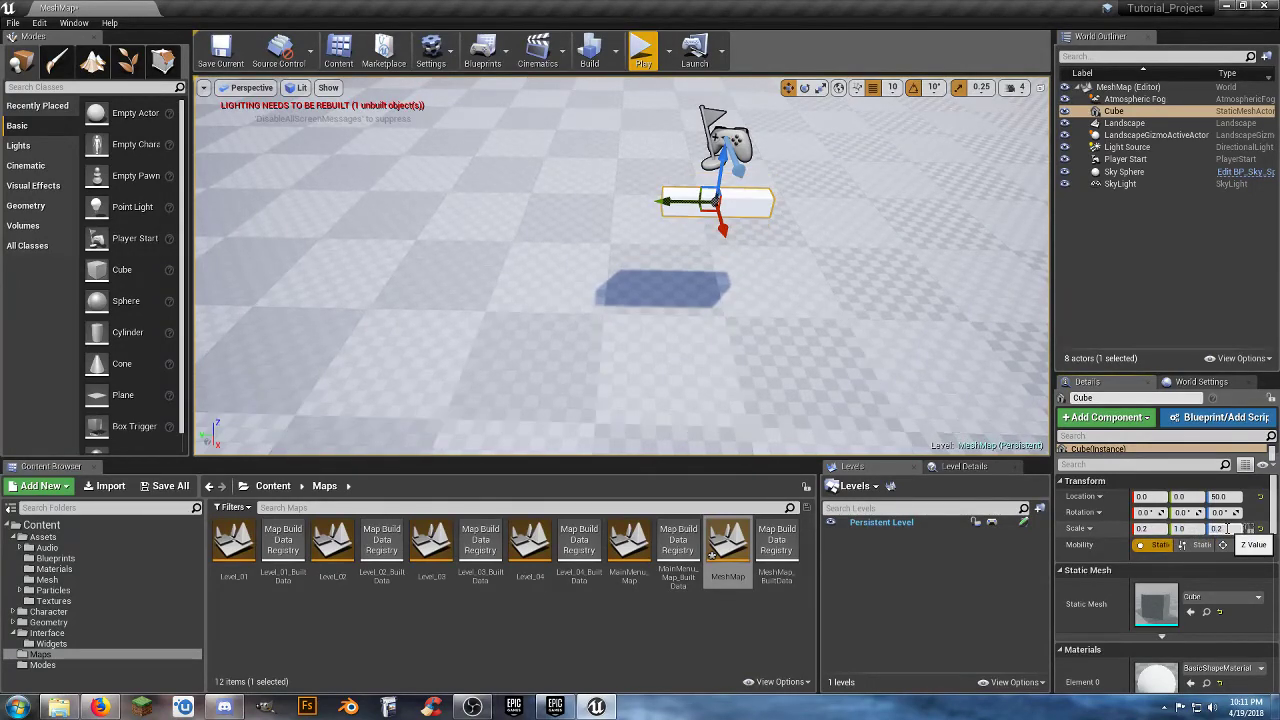
Duplicate the bar-shaped cube in place and rotate the copy -90° about X to form a cross.
right_click_drag(797, 381, 711, 290)
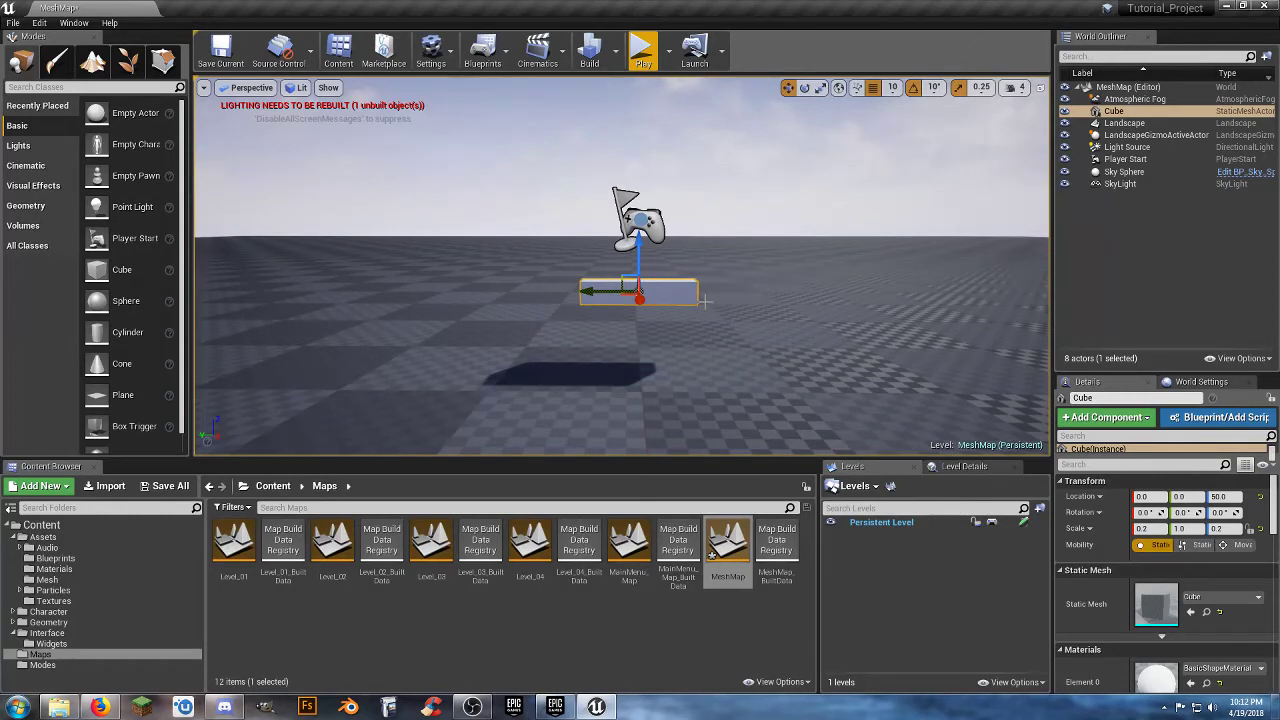
key("ctrl+w")
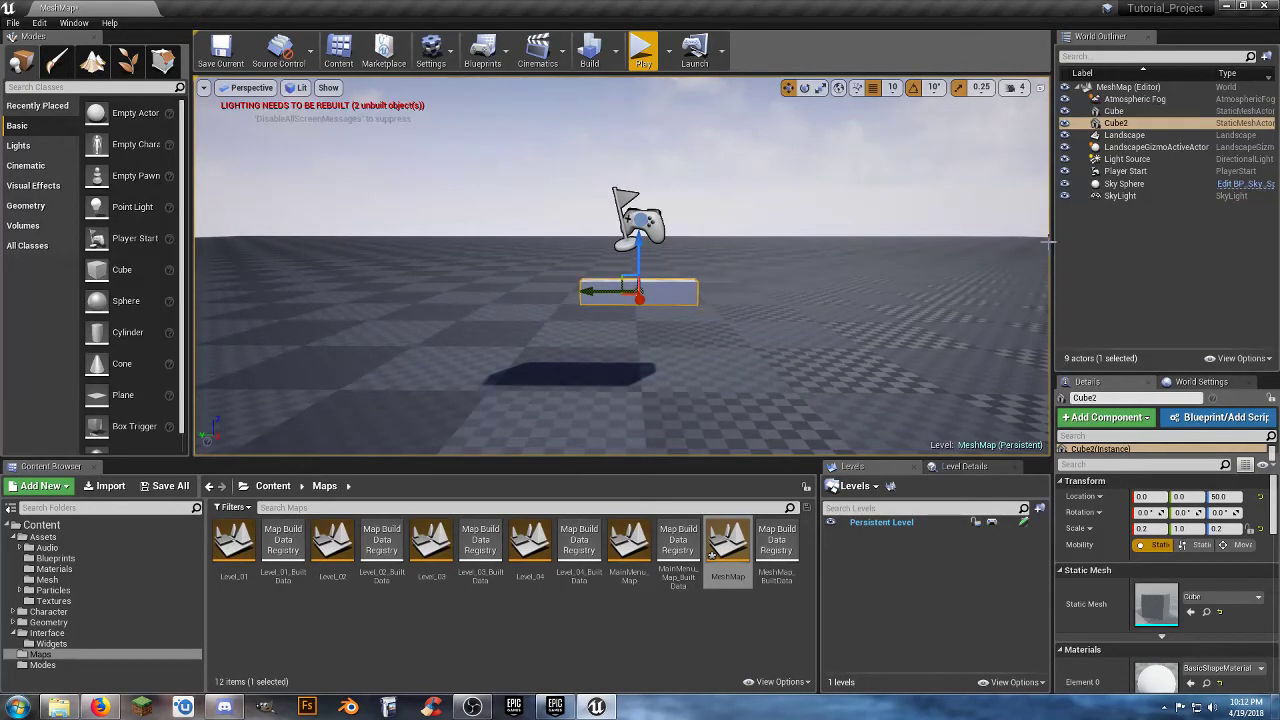
left_click(804, 87)
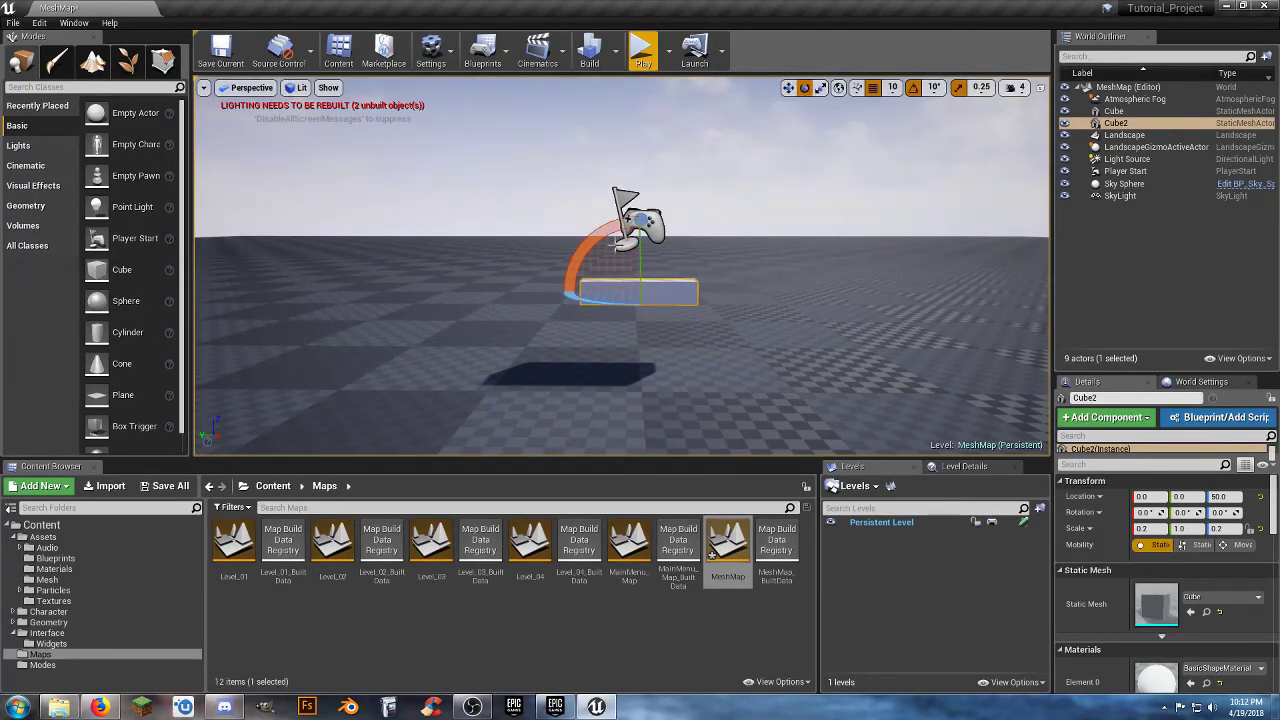
left_click_drag(591, 250, 718, 292)
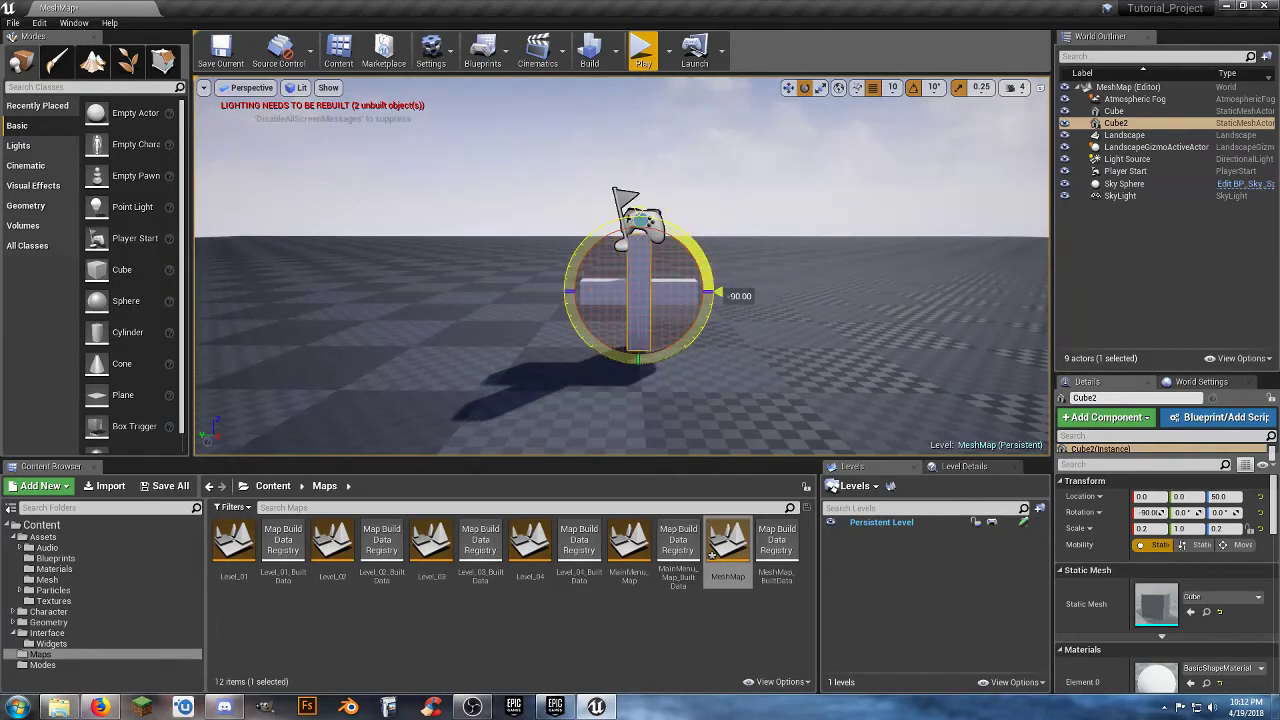
key("w")
right_click_drag(612, 247, 655, 275)
key("s")
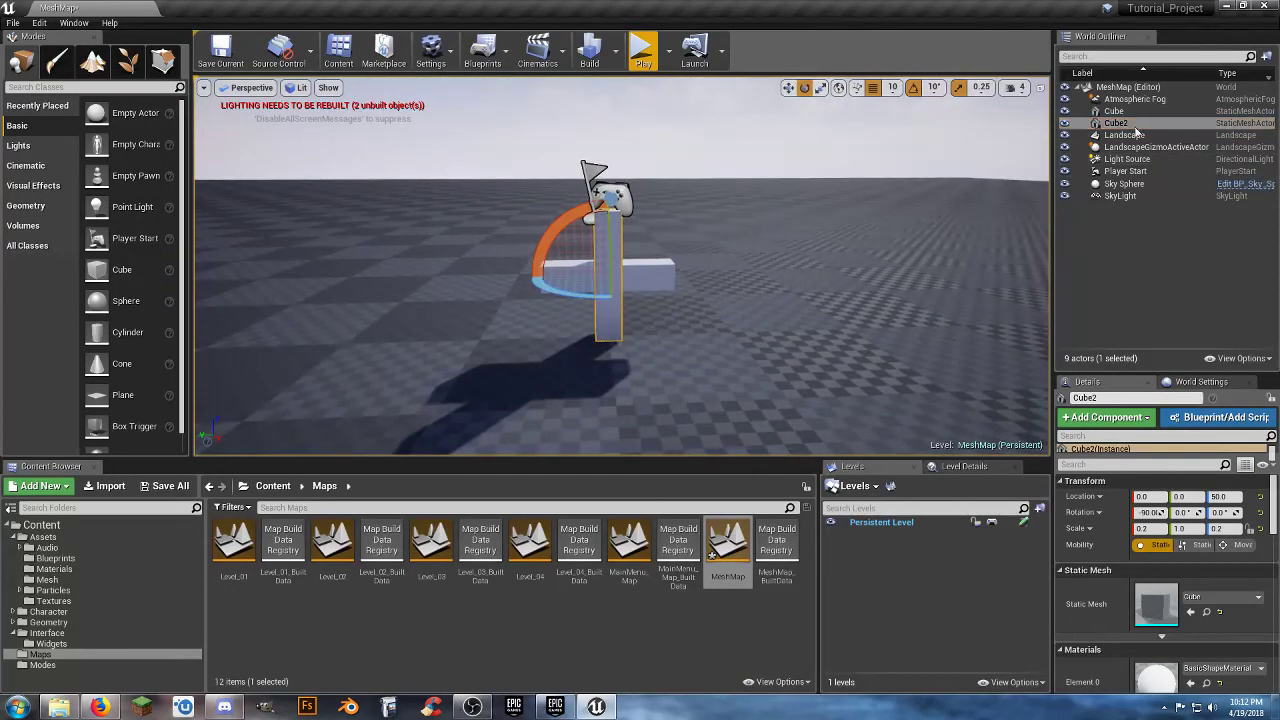
left_click(1122, 253)
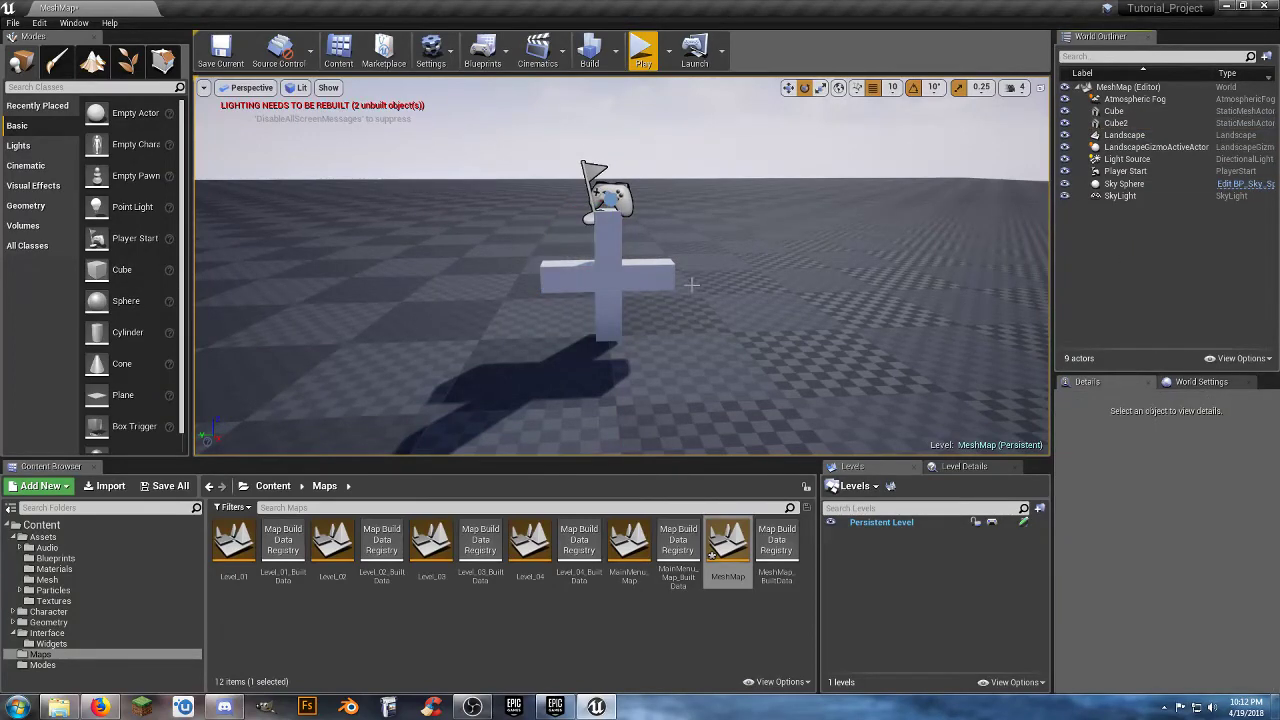
Select the Player Start above the cross and set its Y location to 100.
key("a")
right_click_drag(708, 293, 896, 293)
left_click(629, 208)
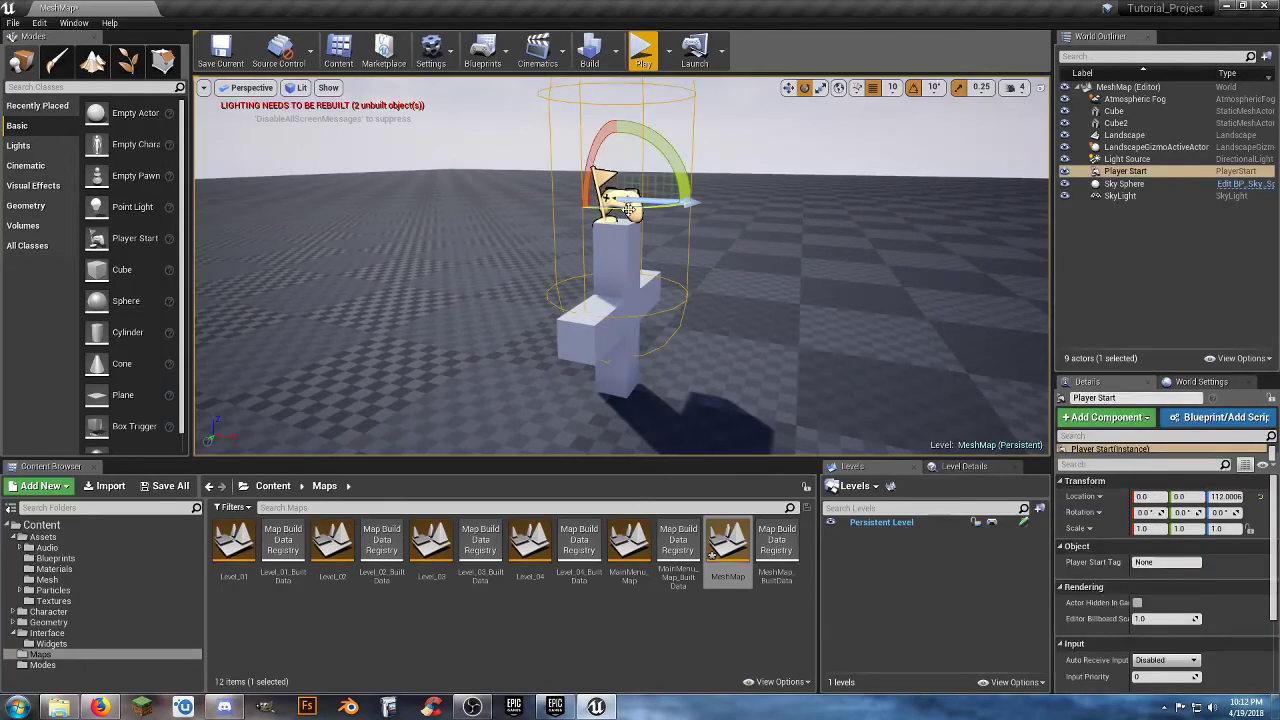
key("s")
mouse_move(629, 208)
right_mouse_down()
mouse_move(678, 232)
mouse_move(690, 212)
mouse_move(590, 212)
mouse_move(608, 203)
right_mouse_up()
right_click_drag(713, 287, 658, 287)
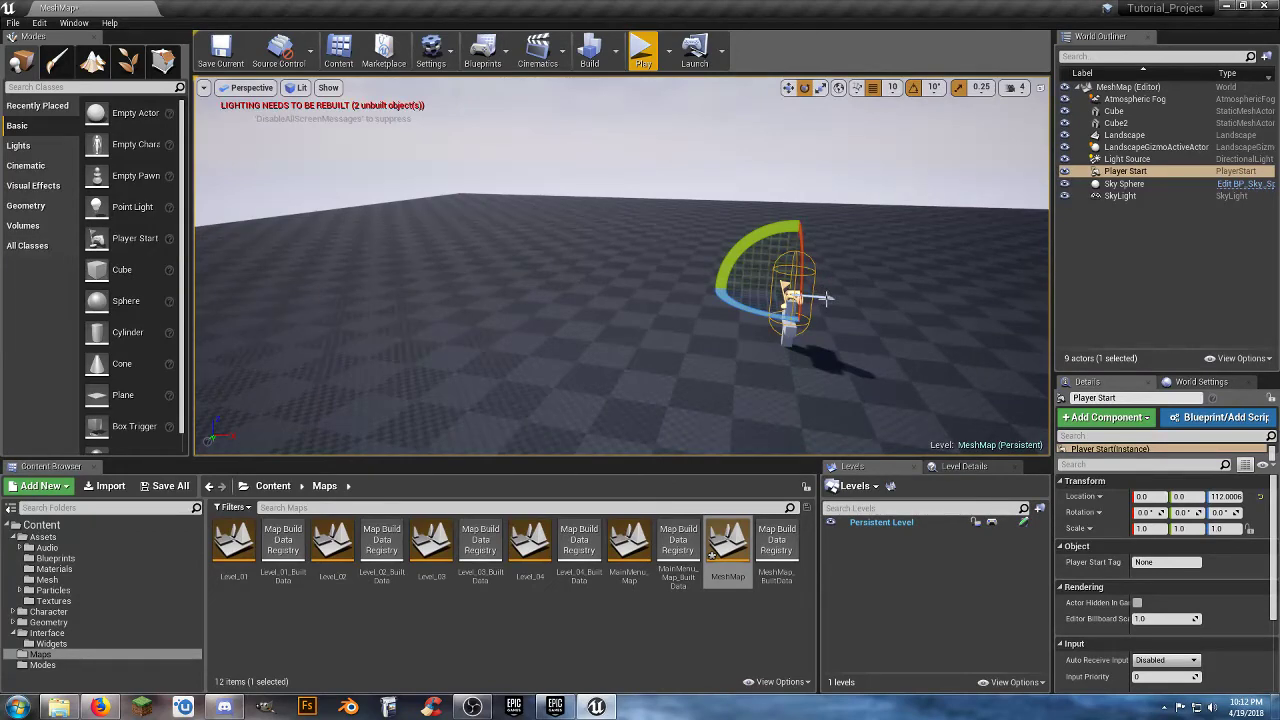
key("w")
right_click_drag(838, 299, 803, 304)
key("d")
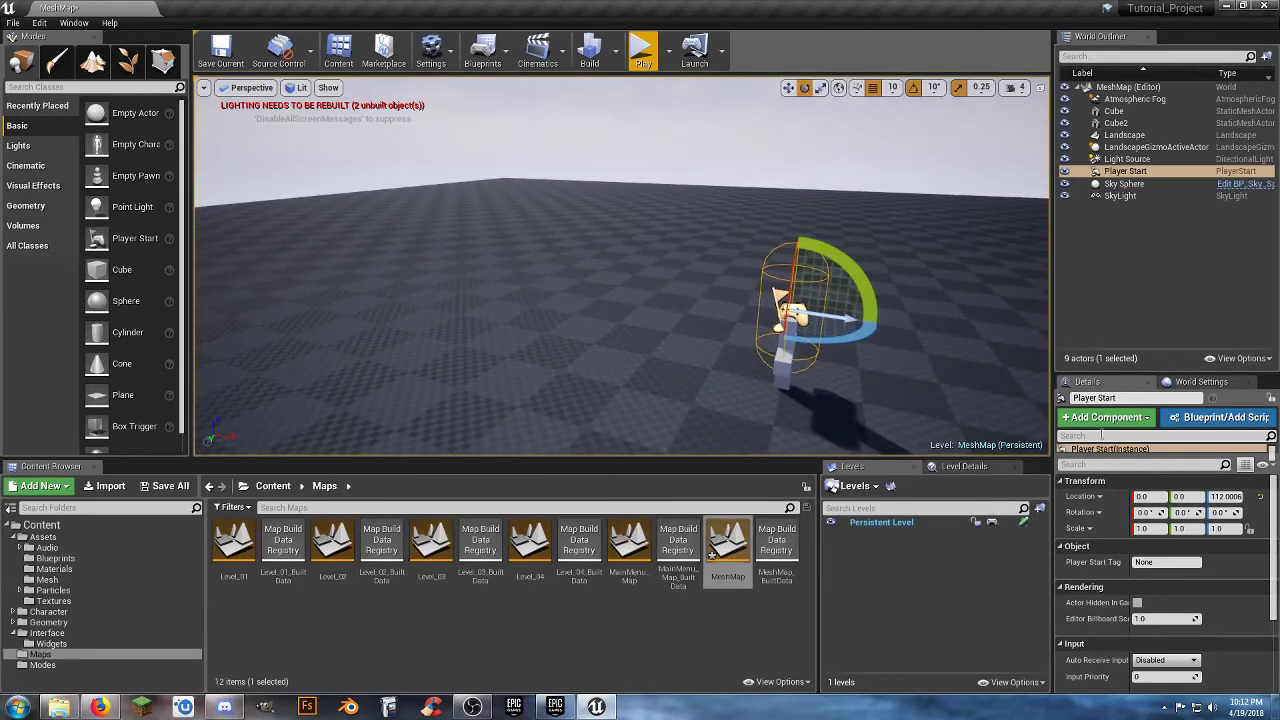
left_click(1190, 497)
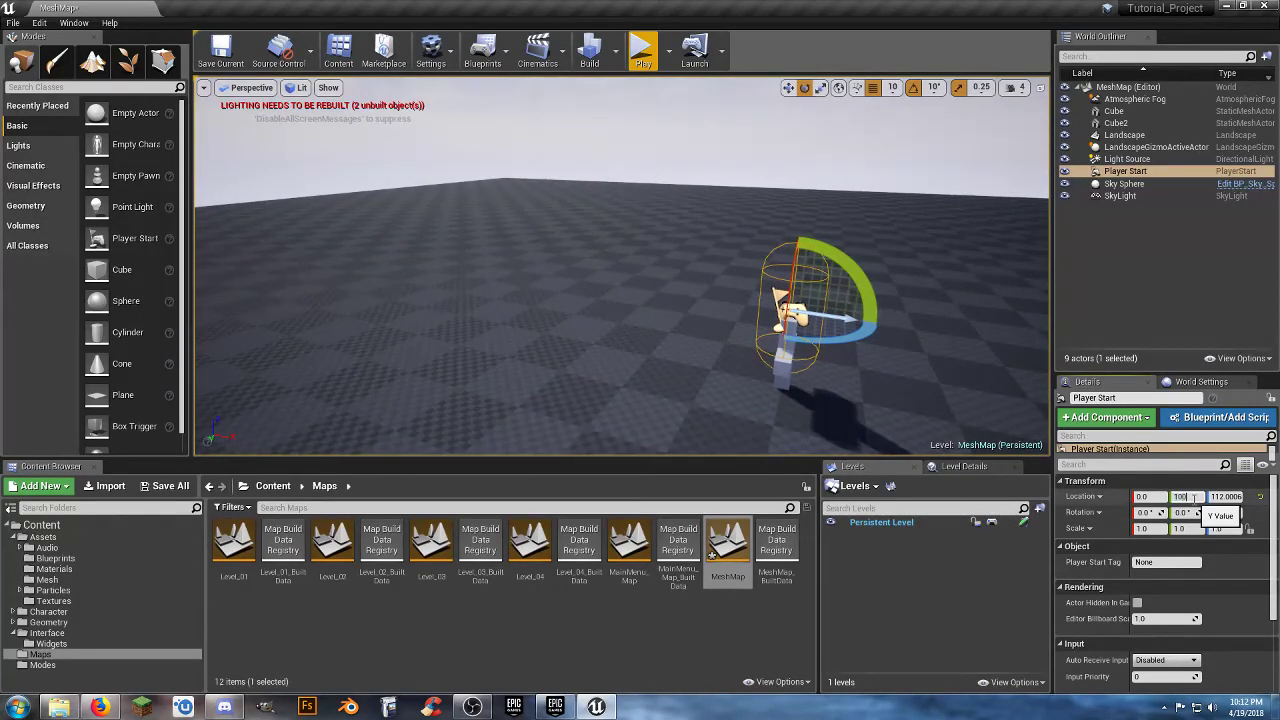
key("Tab")
Undo the accidental rotation of the Player Start and move it along X, well away from the cross.
left_click_drag(851, 364, 843, 362)
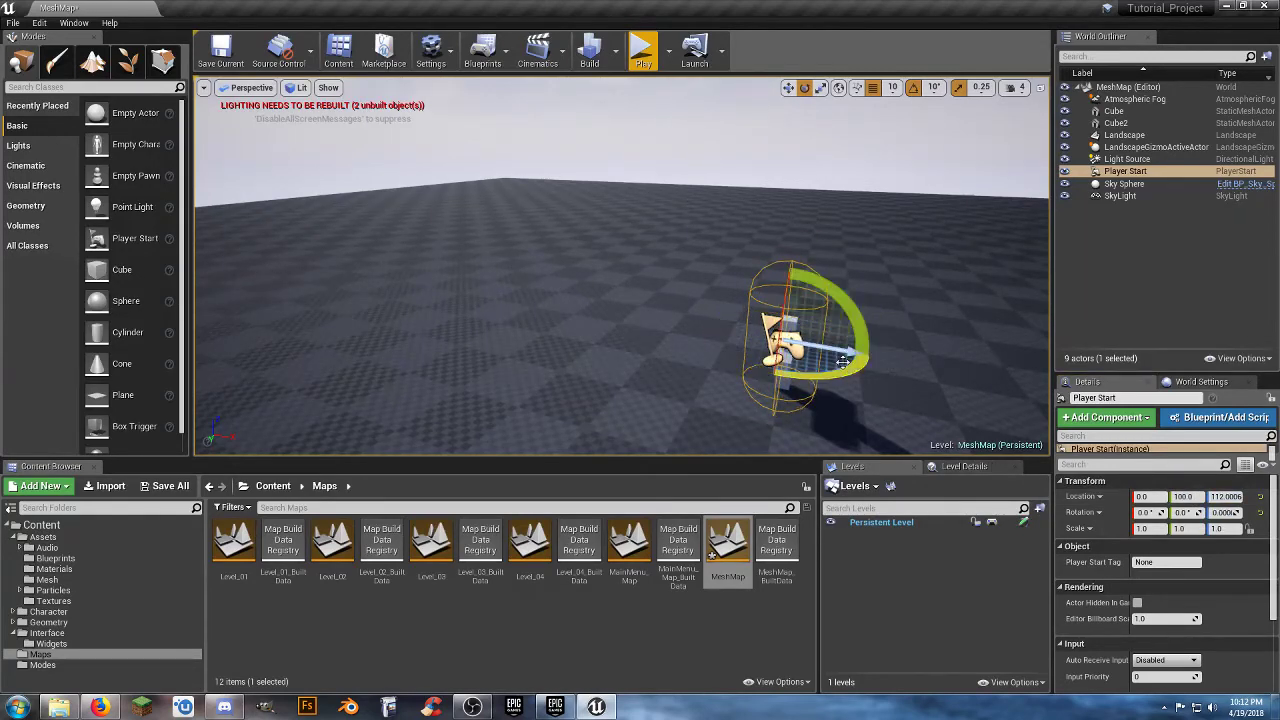
key("ctrl+z")
left_click(789, 88)
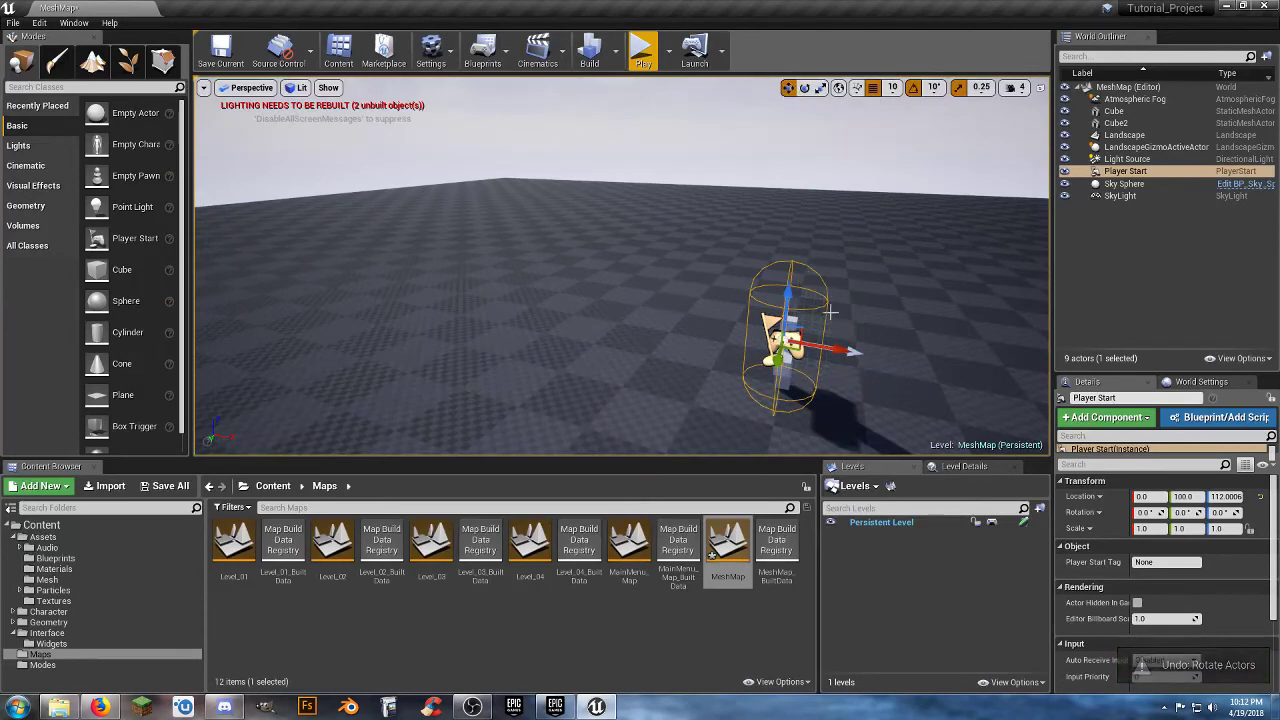
left_click_drag(836, 349, 450, 286)
right_click_drag(762, 321, 746, 372)
left_click(1090, 88)
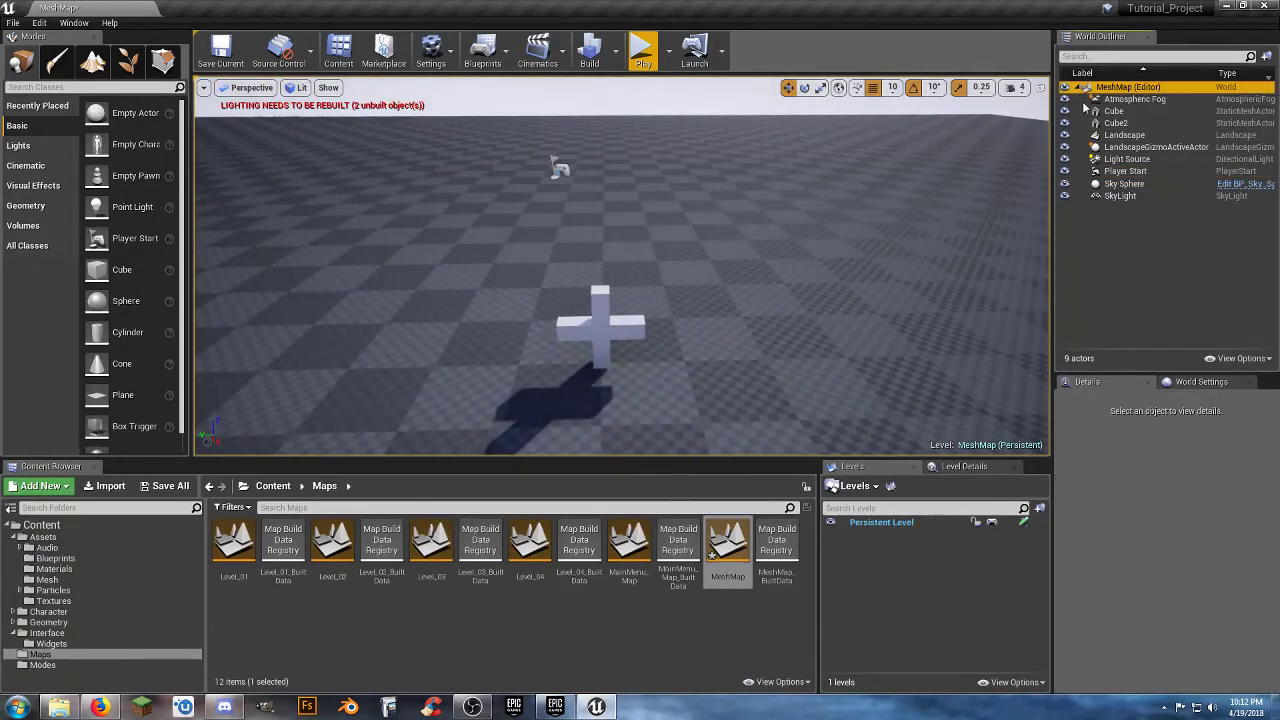
Select both cubes of the cross and assign them the M_Metal_Gold material from Assets/Materials.
right_click_drag(623, 345, 598, 382)
key("w")
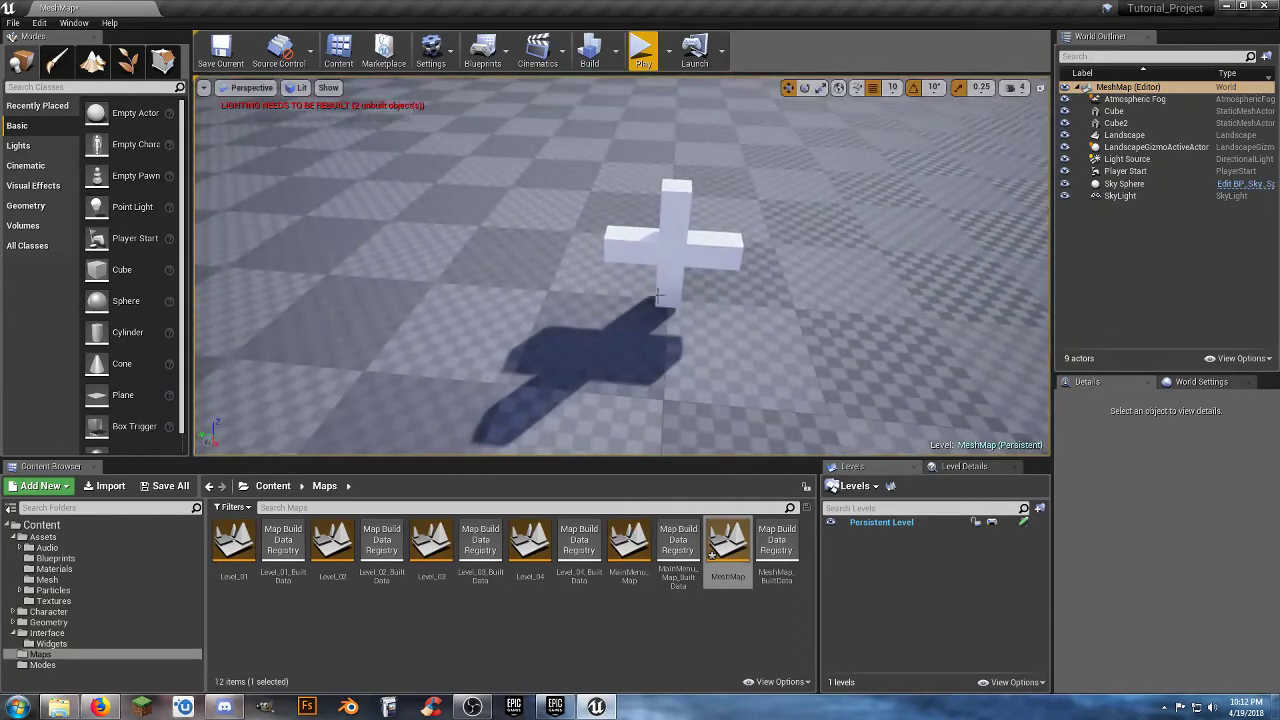
left_click(682, 272)
left_click(700, 252, "ctrl")
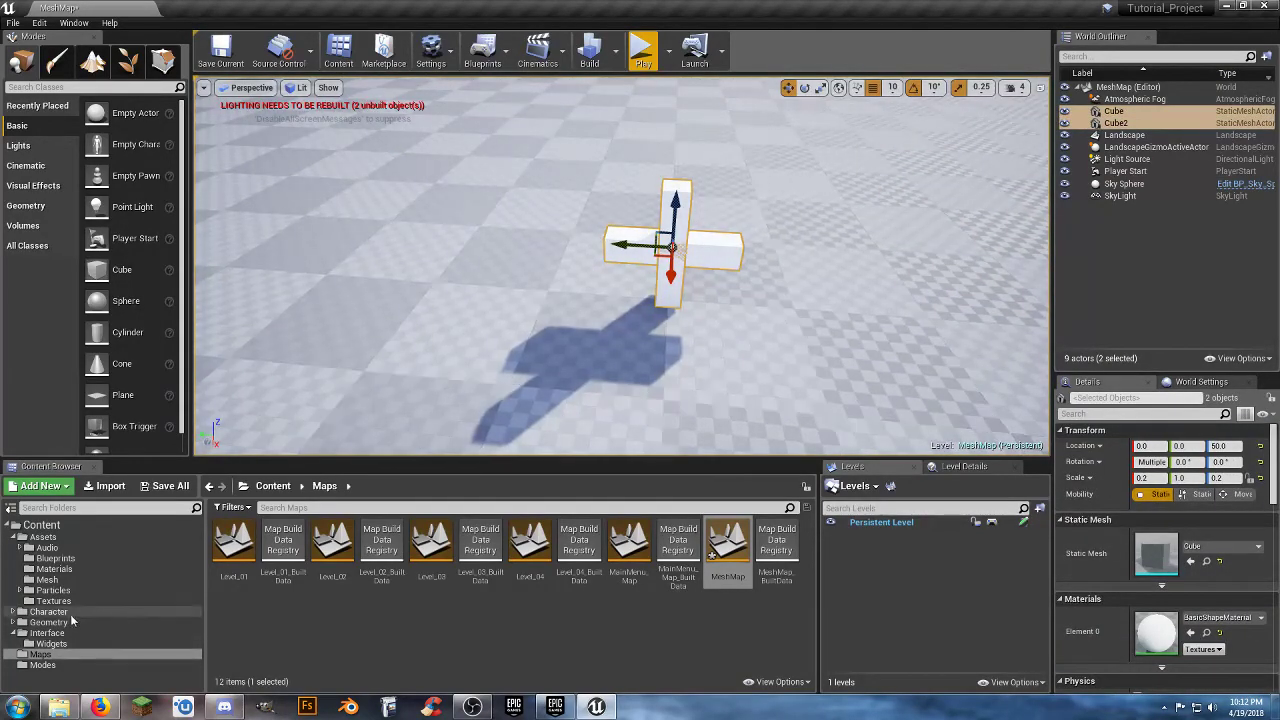
left_click(40, 569)
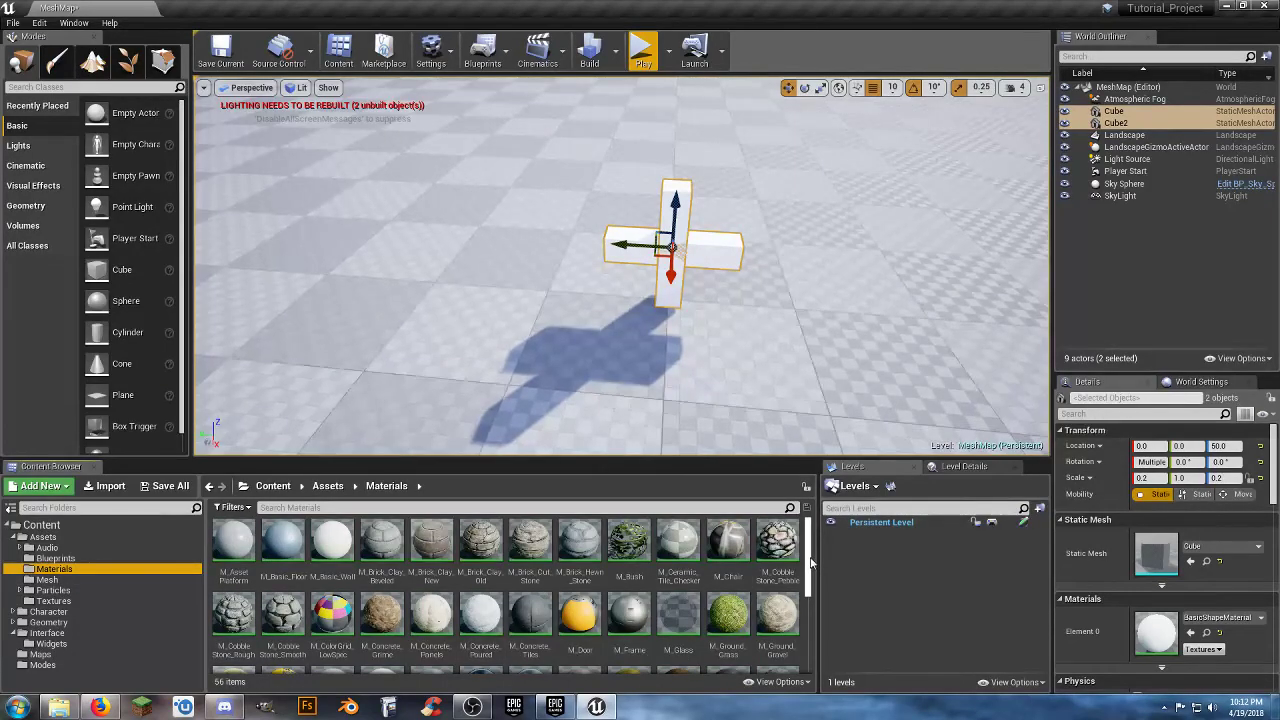
mouse_move(811, 563)
left_mouse_down()
mouse_move(811, 643)
mouse_move(810, 562)
left_mouse_up()
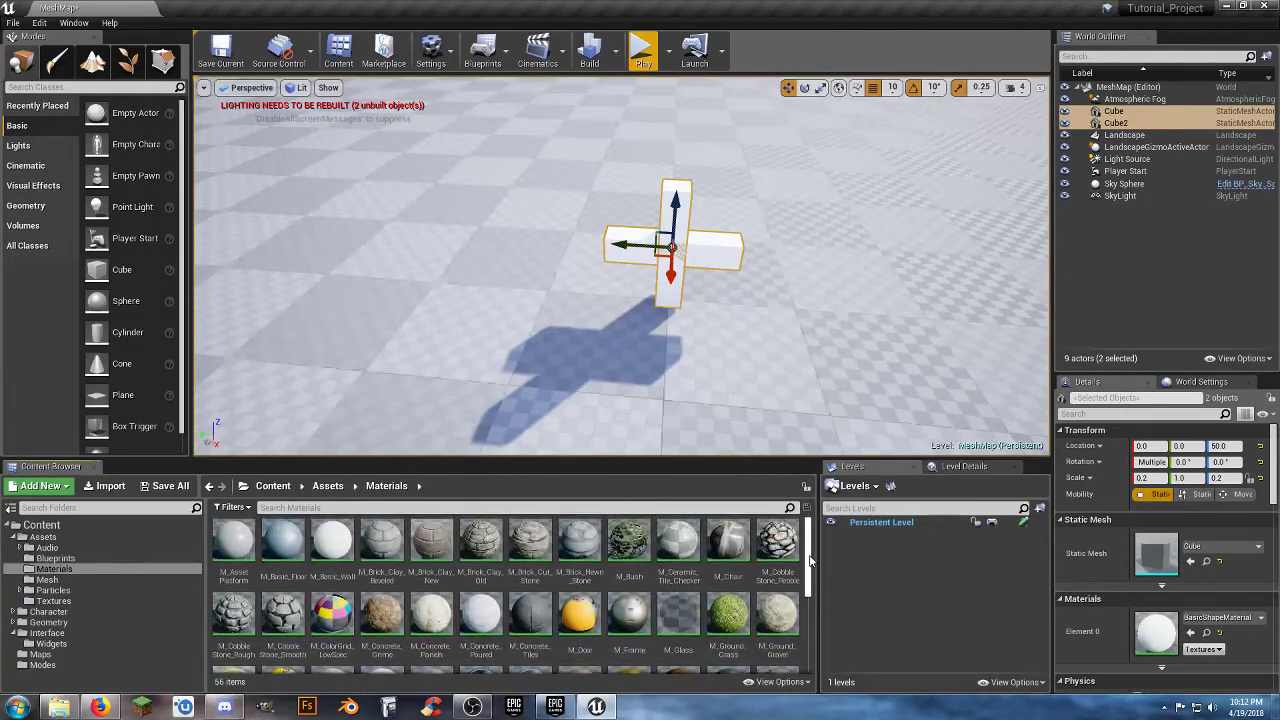
scroll(706, 614, "down", 2)
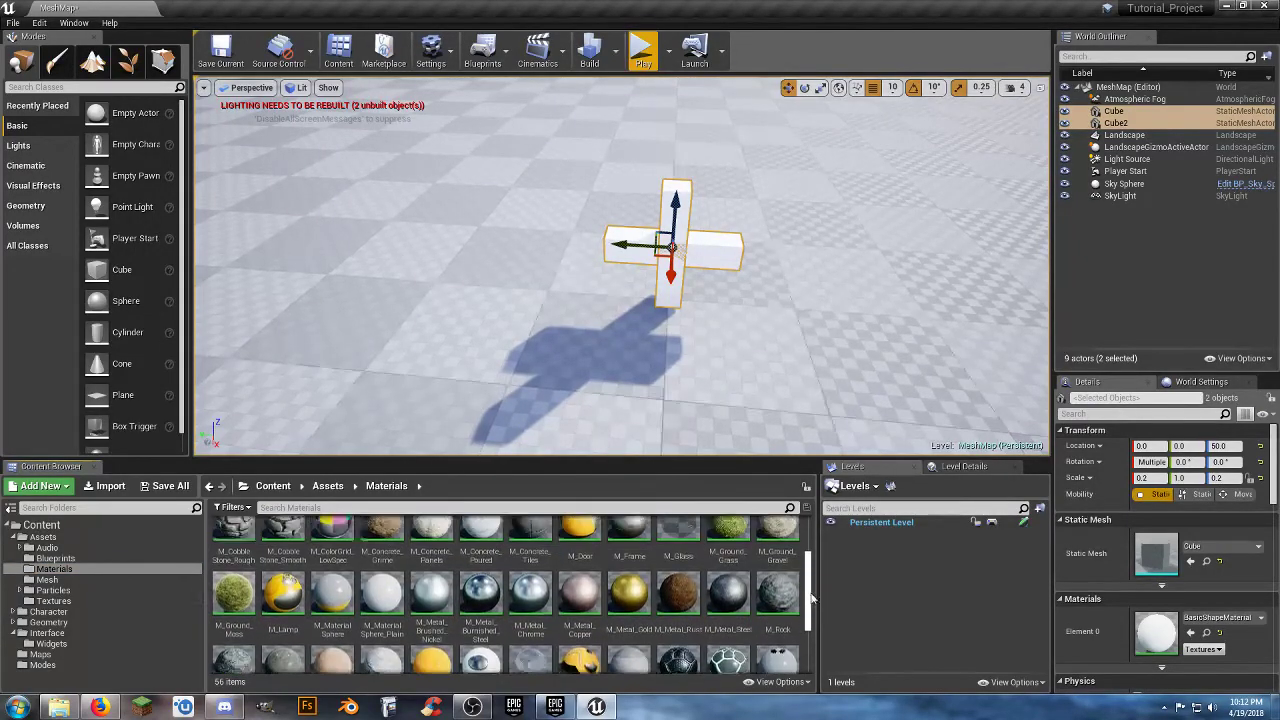
left_click(628, 605)
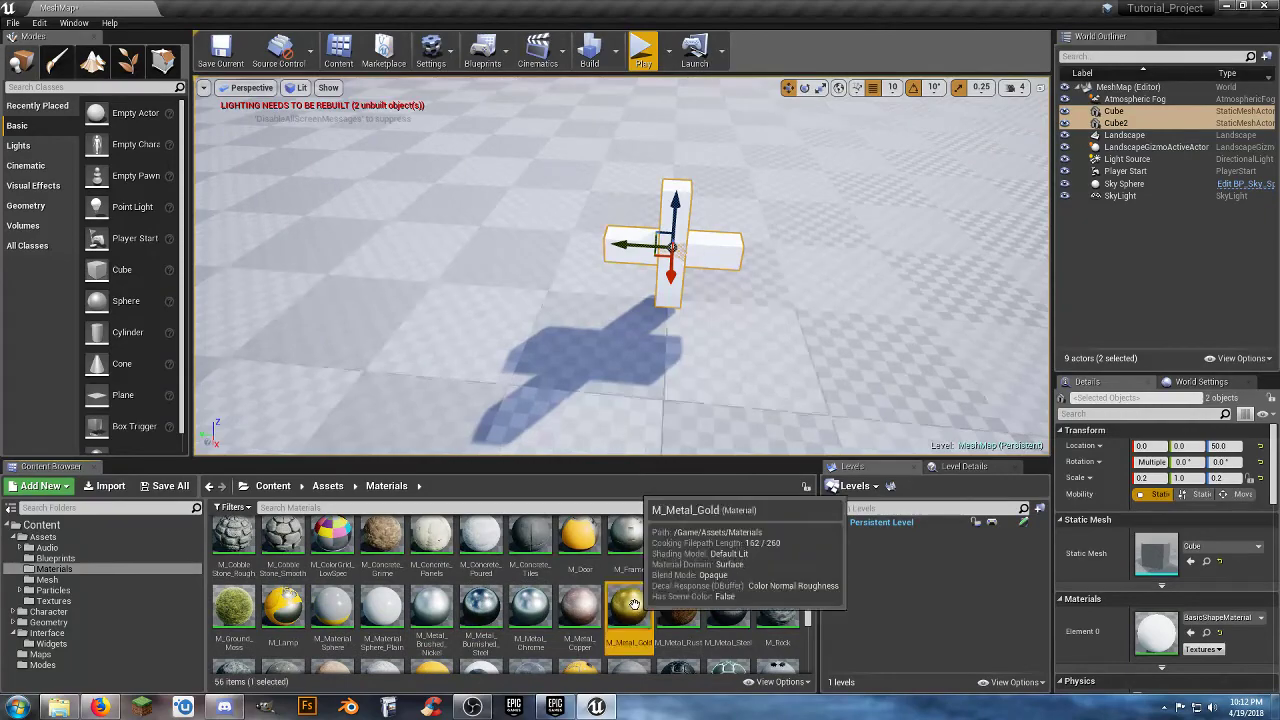
left_click(1191, 634)
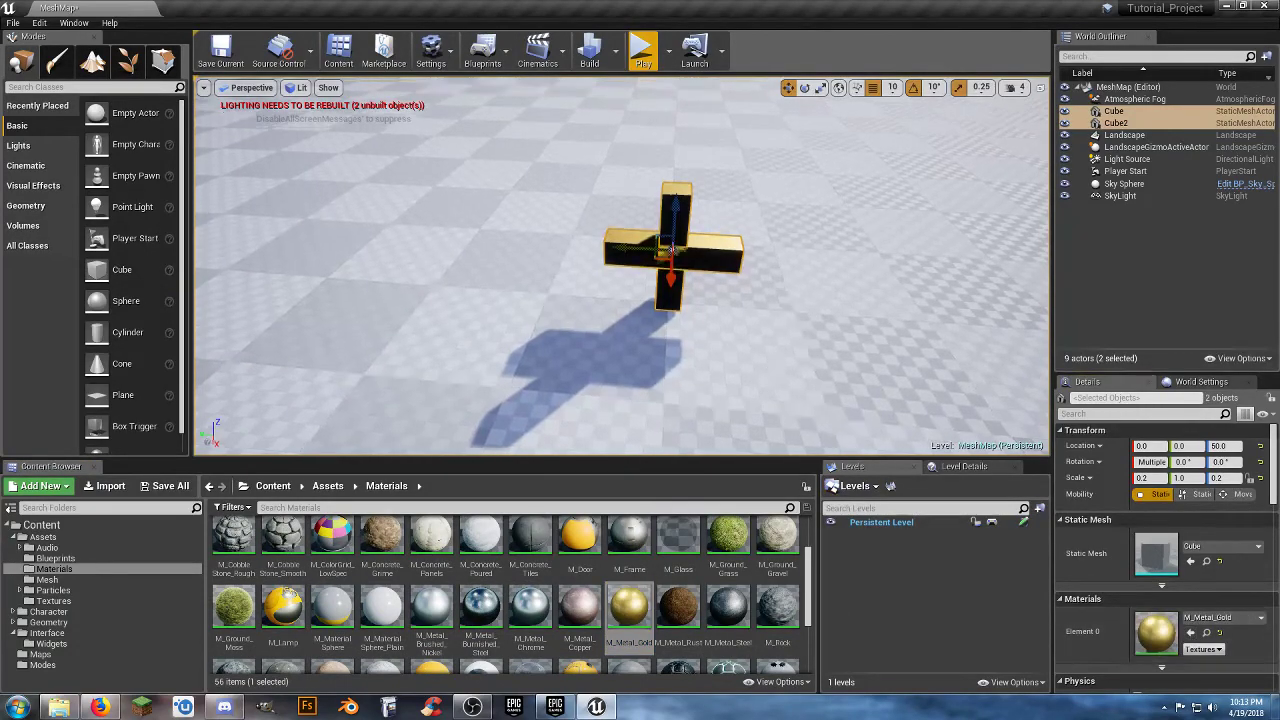
Convert both cubes to one static mesh named SM_Cross in Assets/Mesh, and delete the original cubes from the level.
right_click_drag(803, 423, 750, 393)
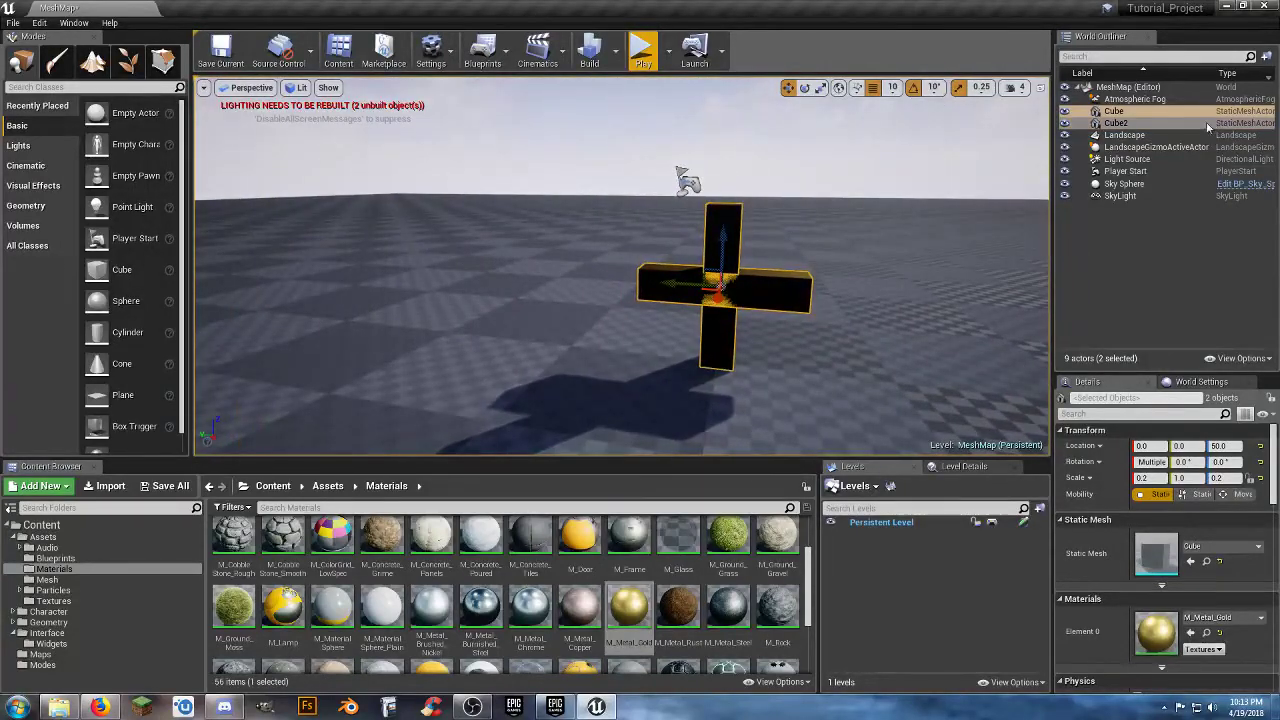
right_click(1126, 126)
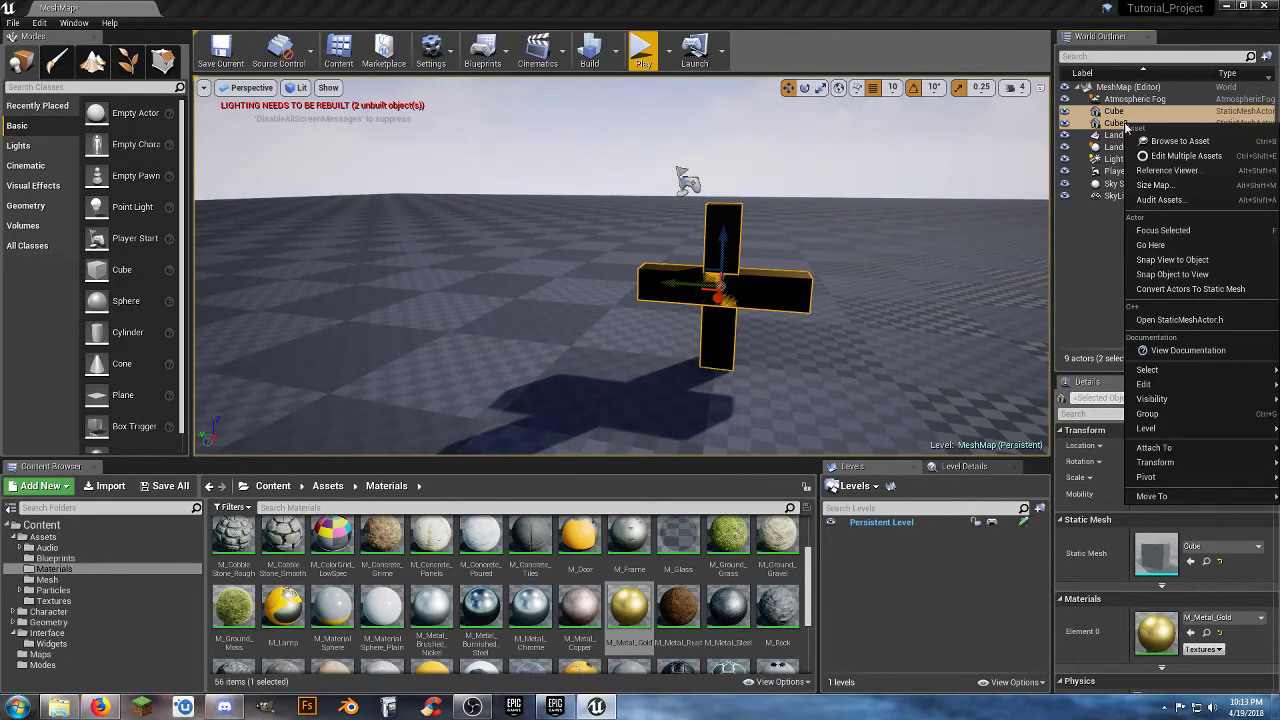
left_click(1188, 289)
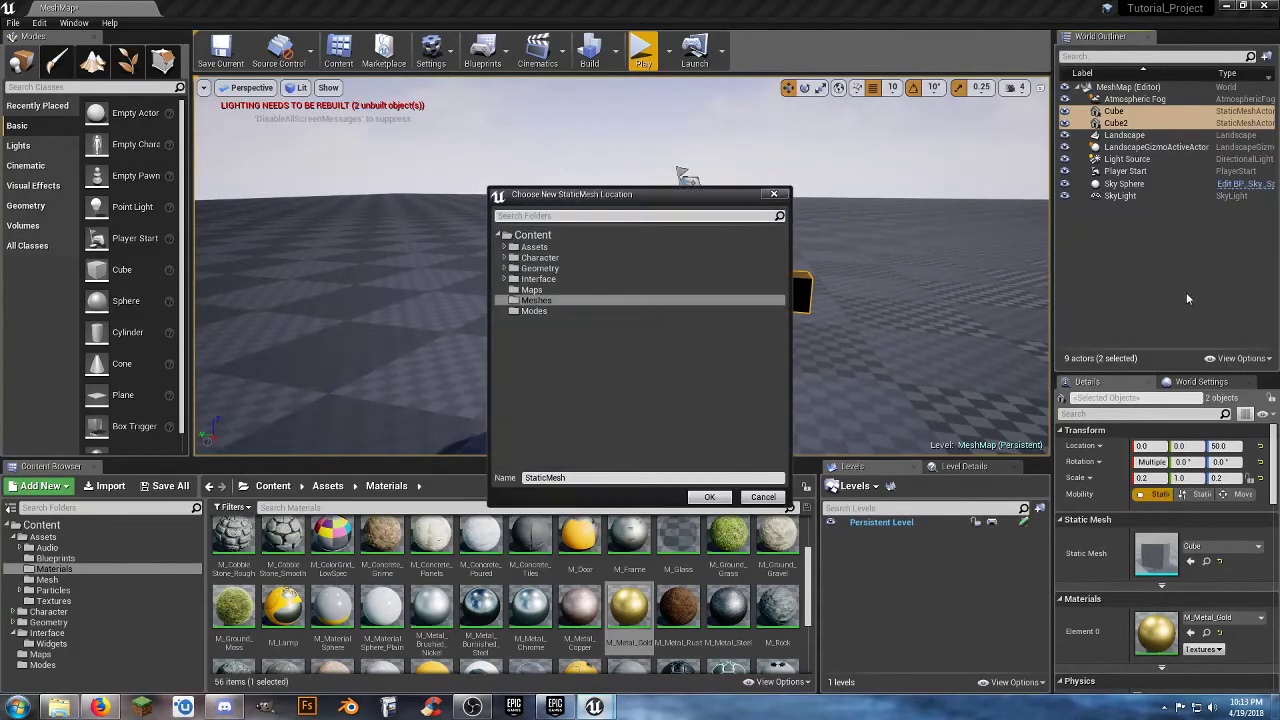
left_click(569, 479)
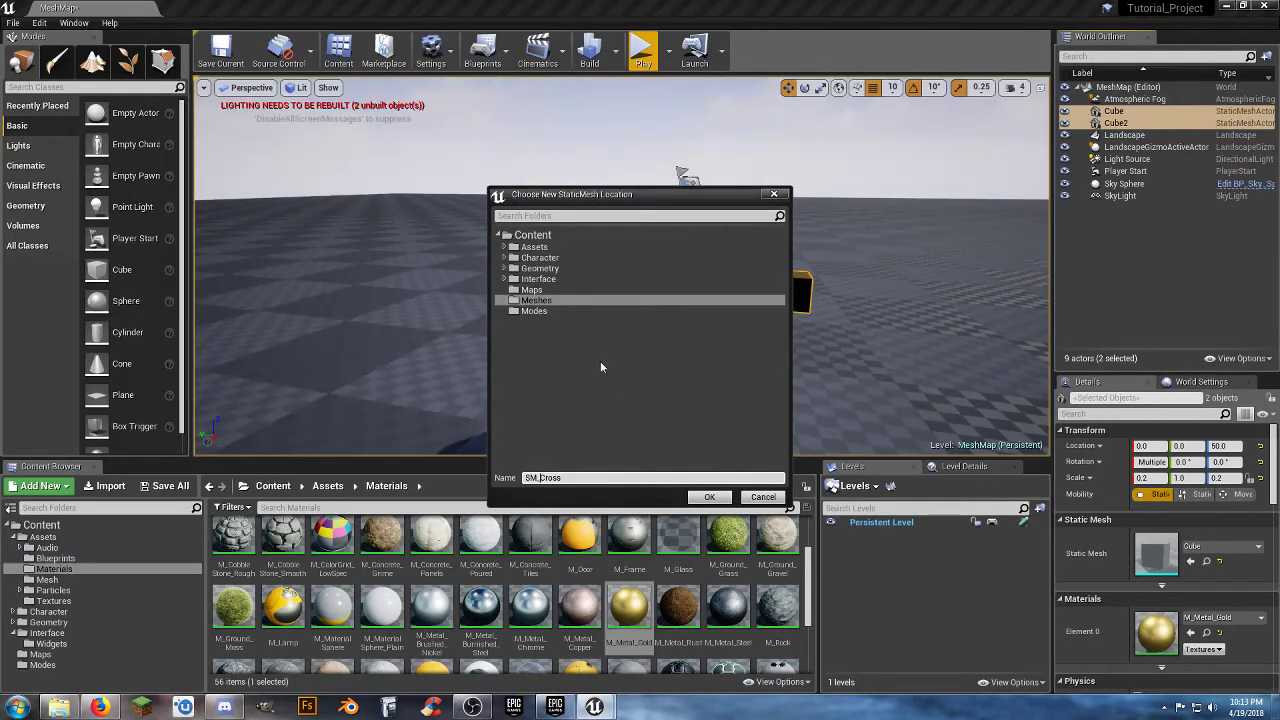
left_click(506, 247)
left_click(526, 290)
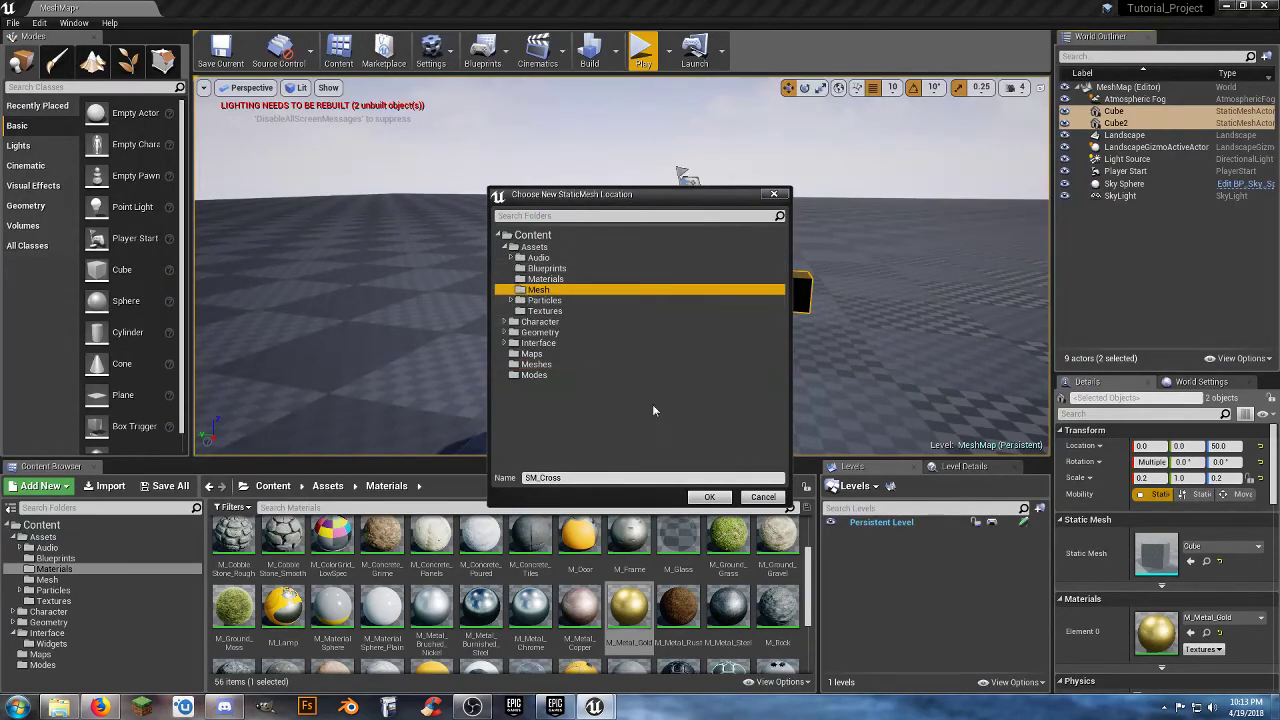
left_click(709, 497)
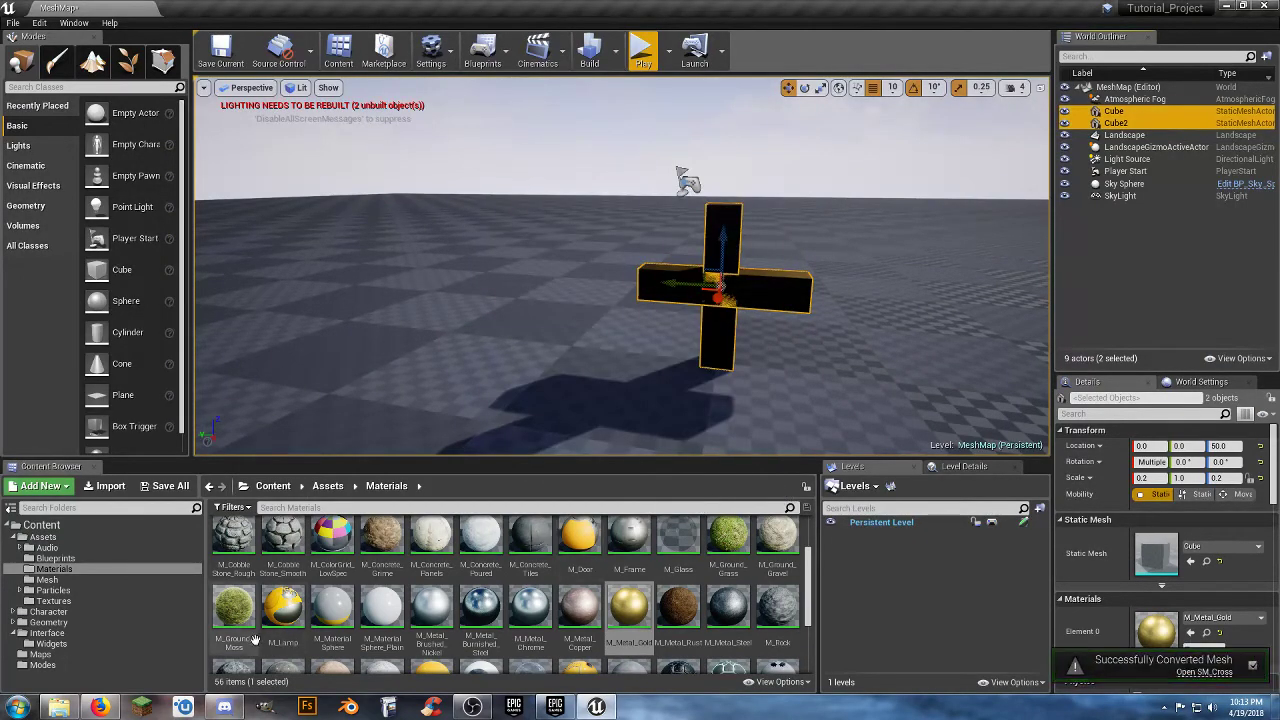
key("Delete")
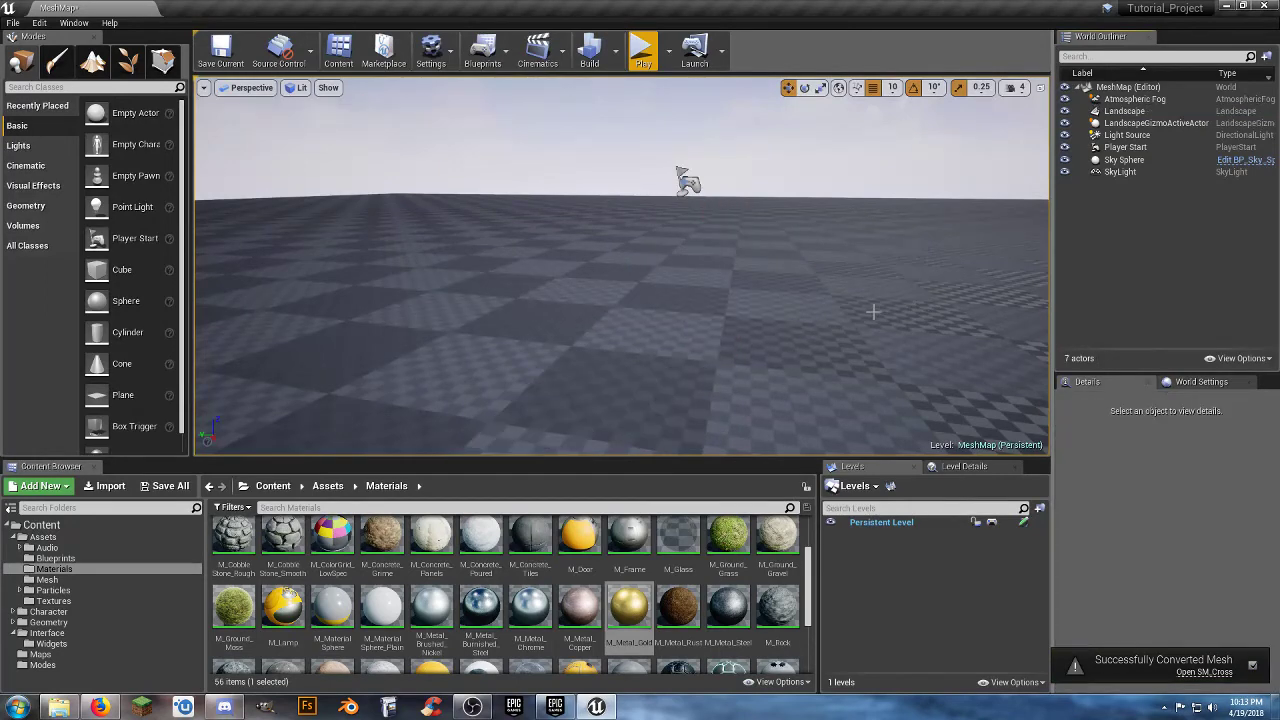
Open SM_Cross from the Assets/Mesh folder, inspect the mesh from several angles, and close its editor.
left_click(47, 579)
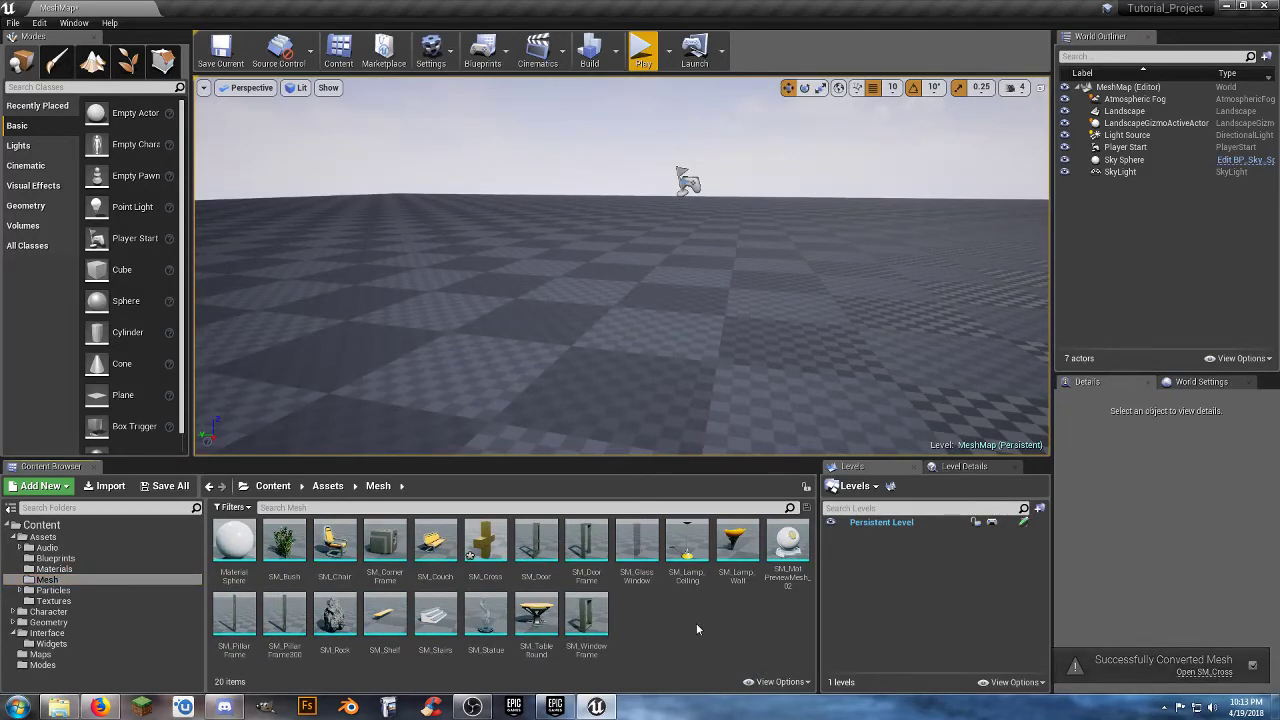
left_click(50, 538)
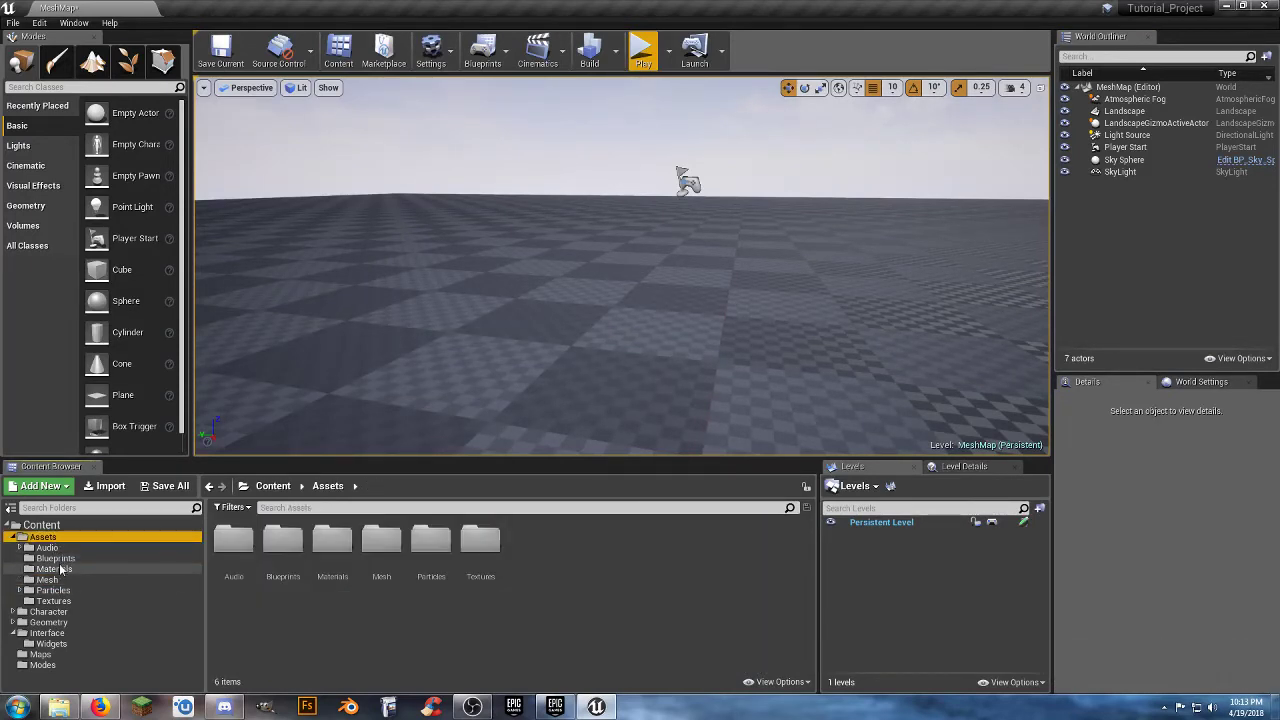
left_click(47, 580)
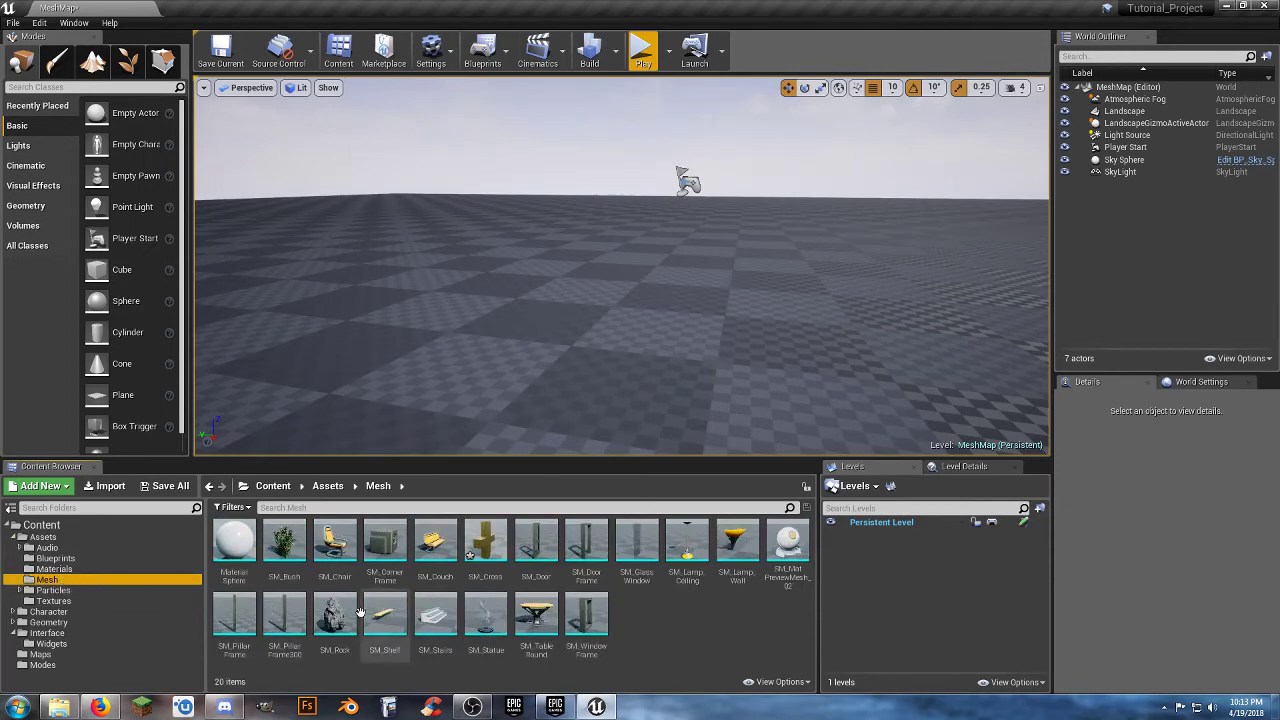
left_click(701, 649)
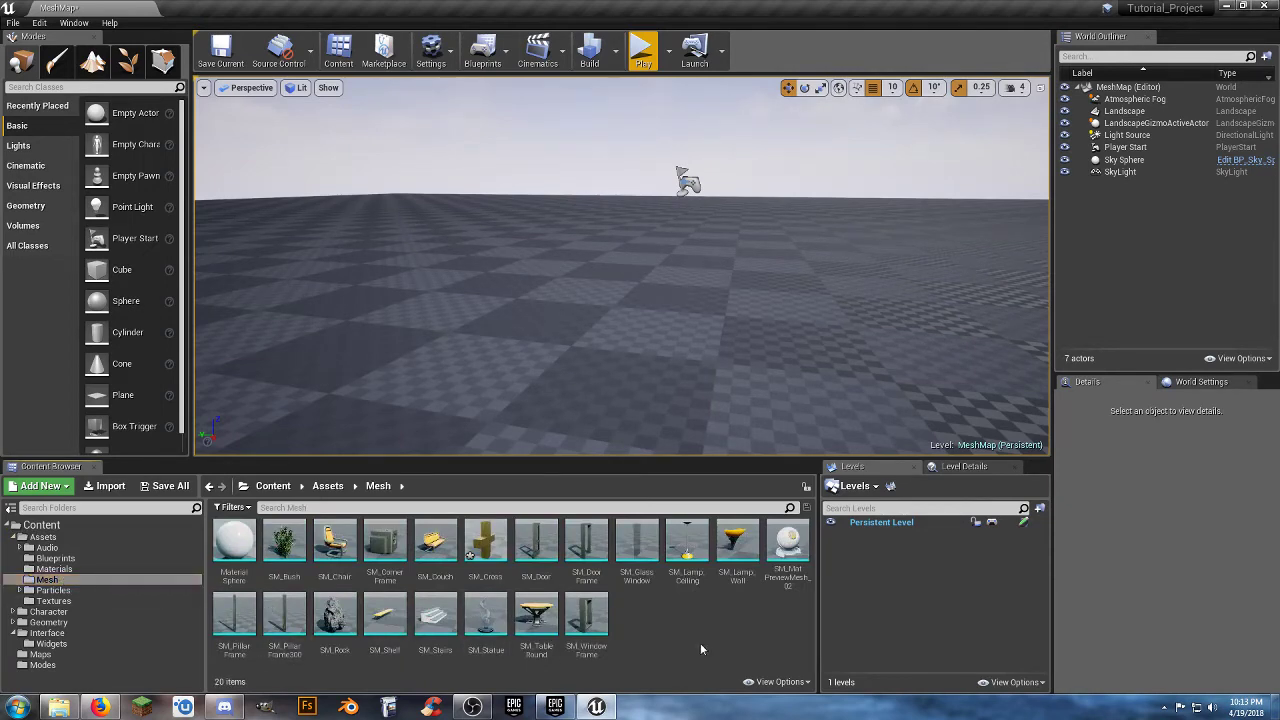
double_click(488, 552)
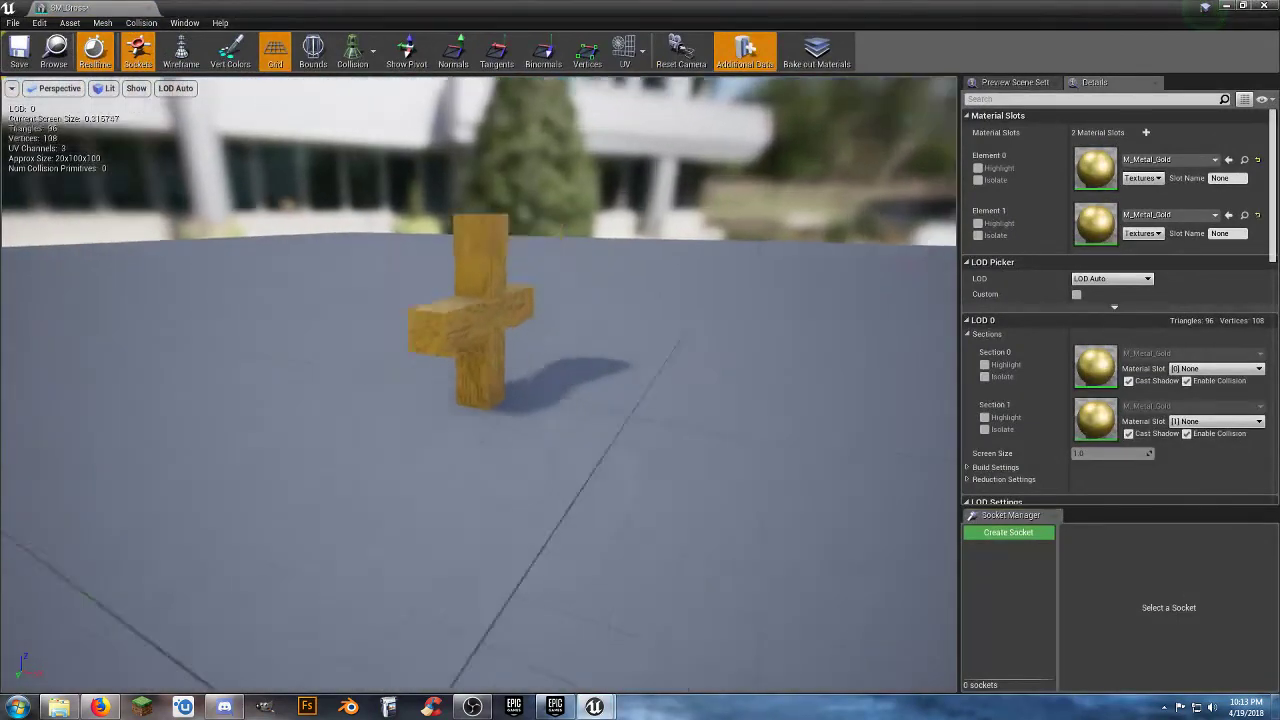
mouse_move(584, 384)
right_mouse_down()
mouse_move(500, 350)
mouse_move(584, 384)
right_mouse_up()
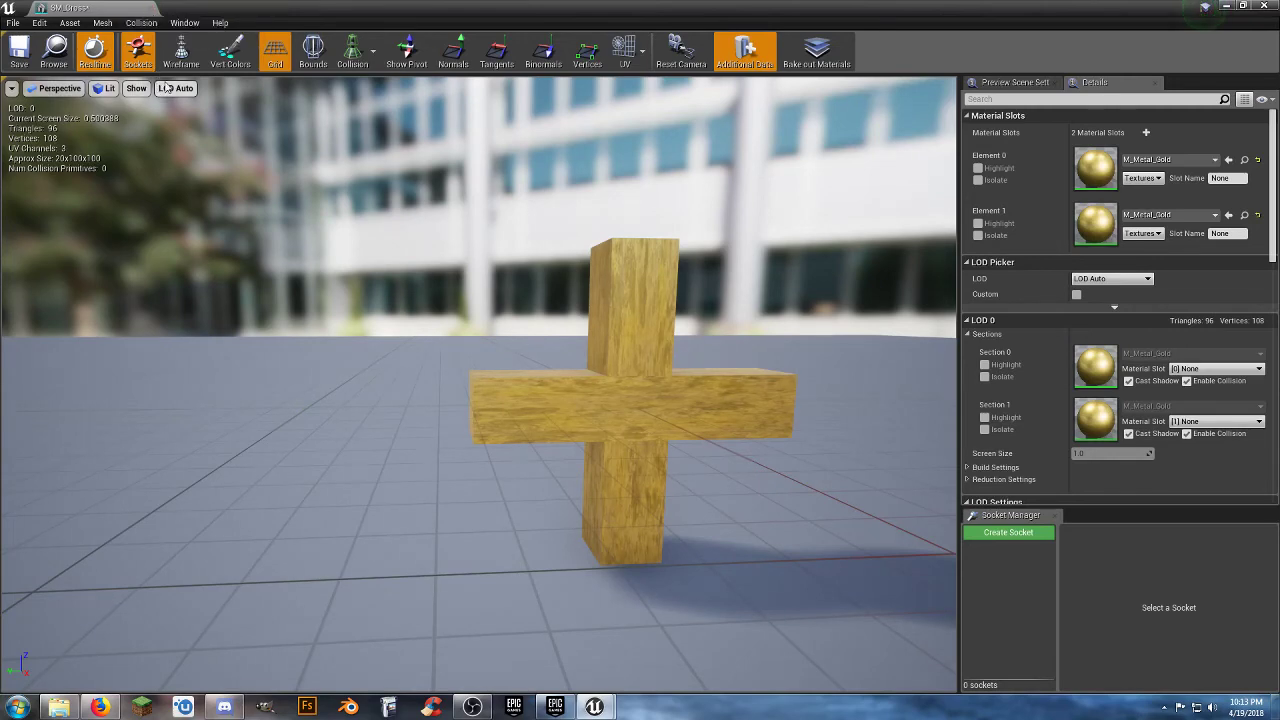
left_click(152, 9)
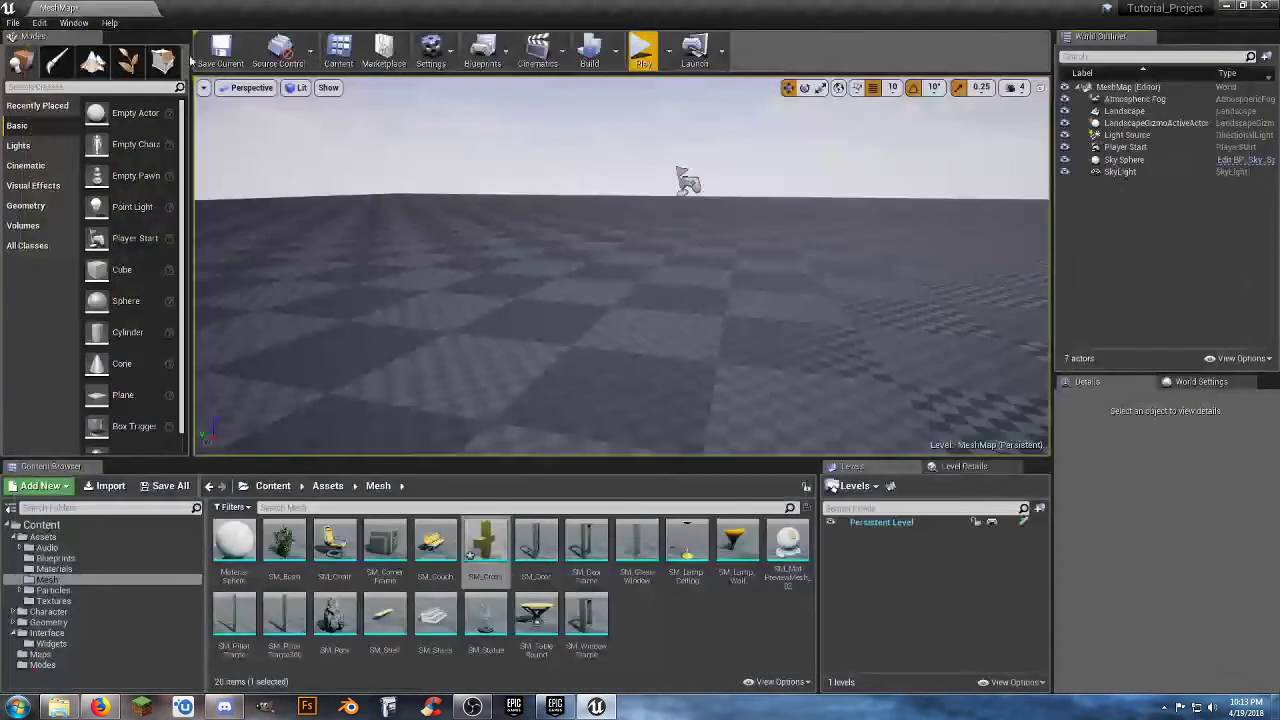
Save all modified assets, including the new SM_Cross mesh and MeshMap.
left_click(689, 620)
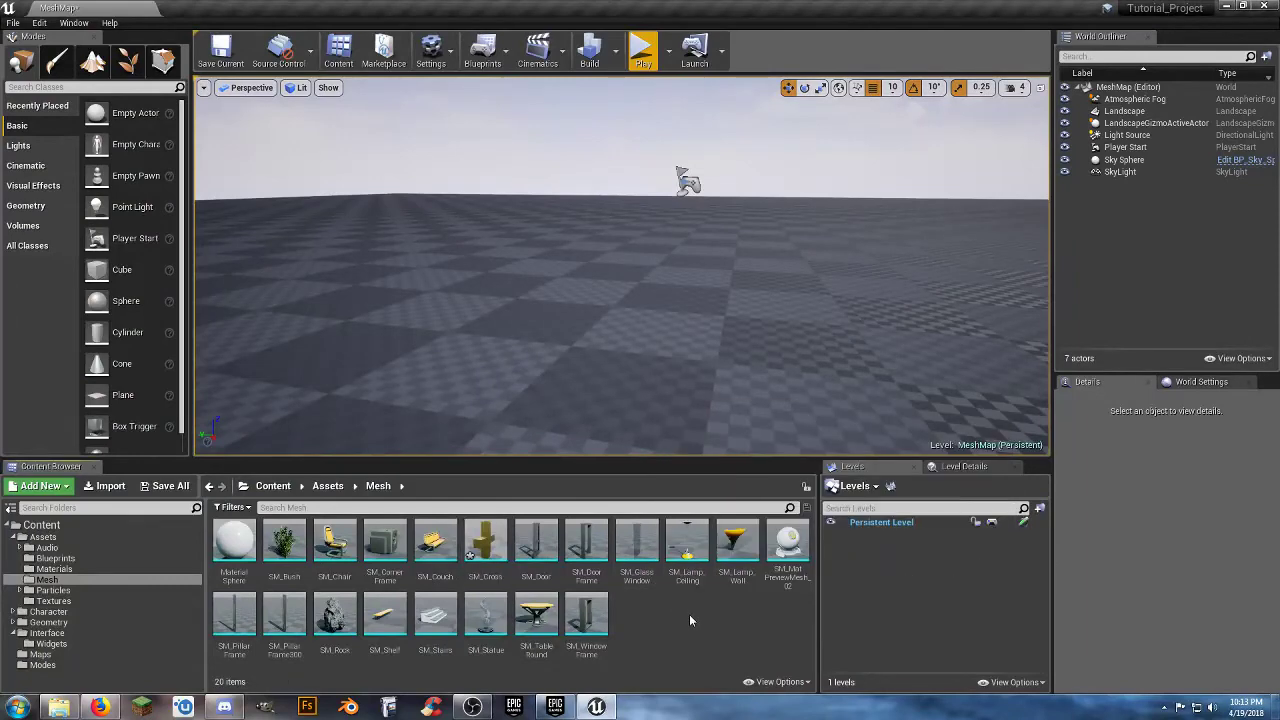
left_click(163, 486)
left_click(759, 476)
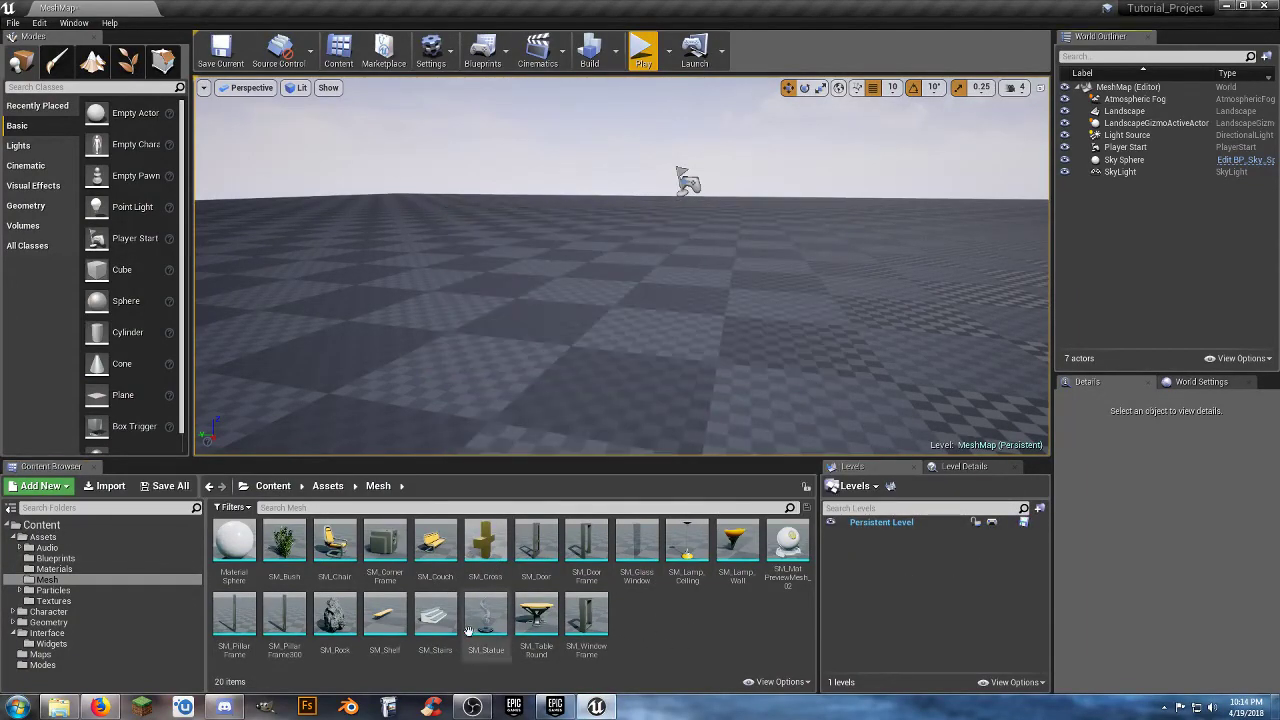
Create an Actor Blueprint class named BP_MedKit in the Assets/Blueprints folder.
left_click(58, 558)
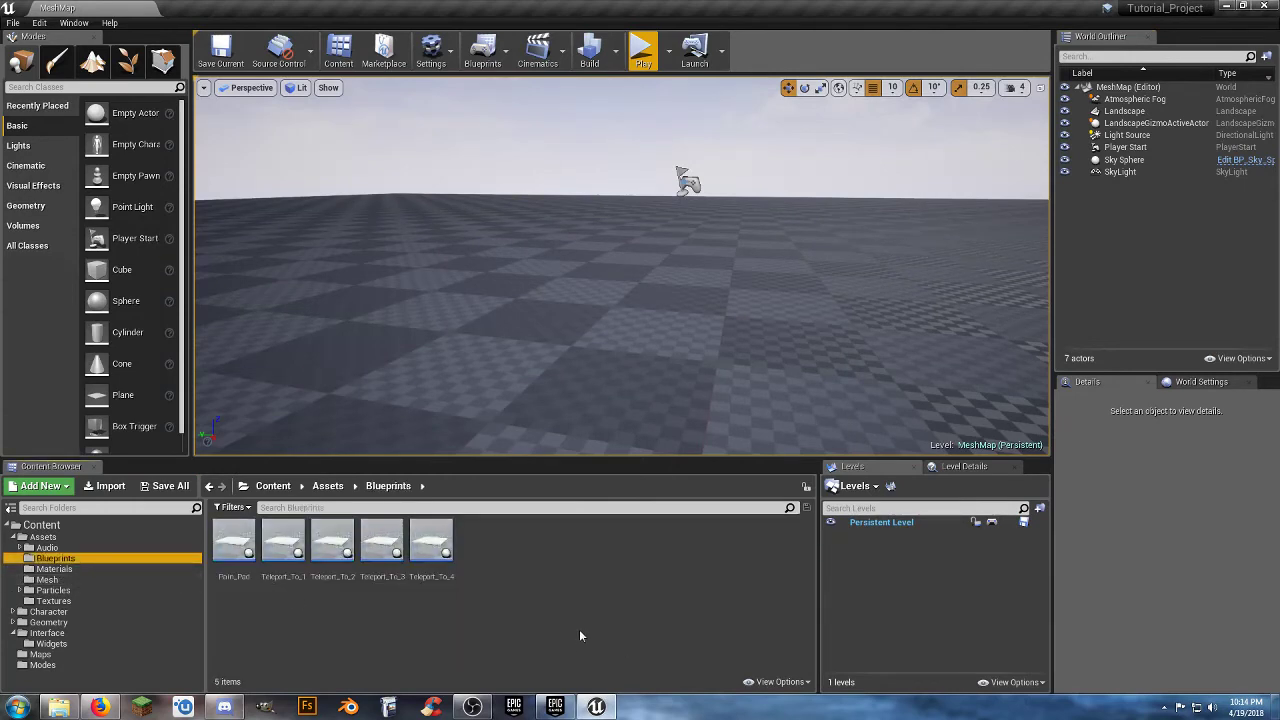
left_click(494, 579)
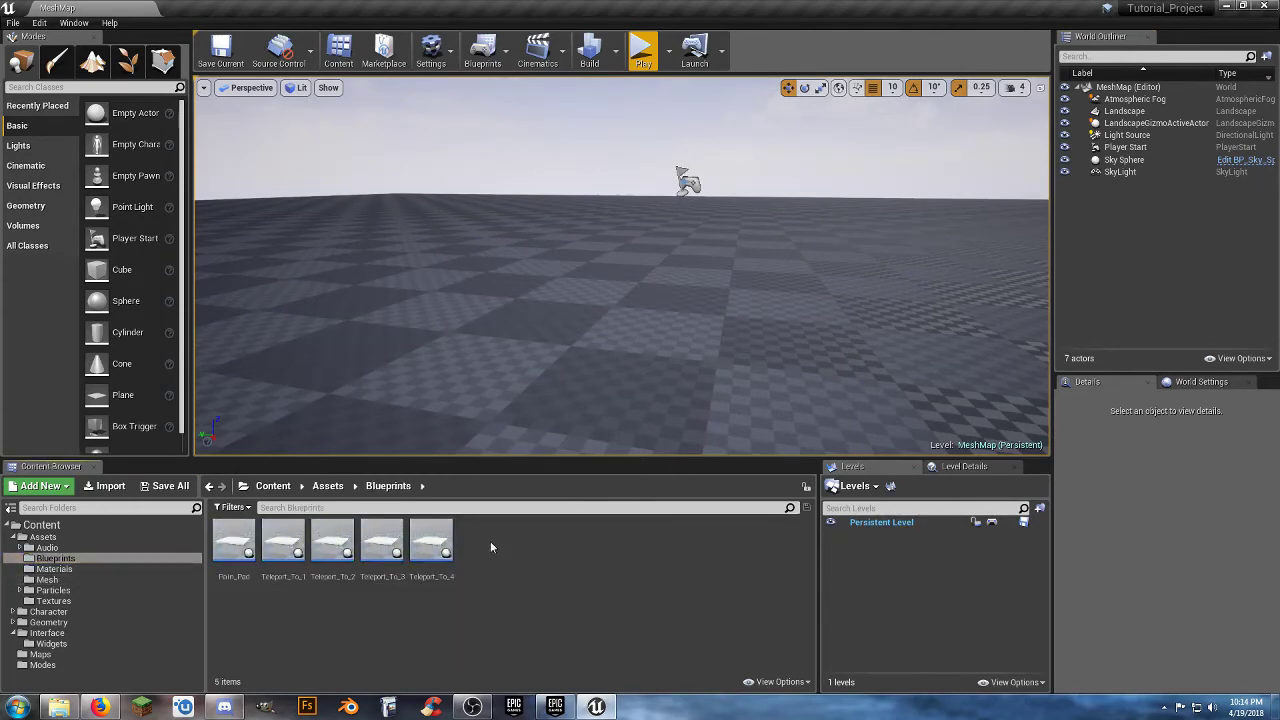
right_click(490, 545)
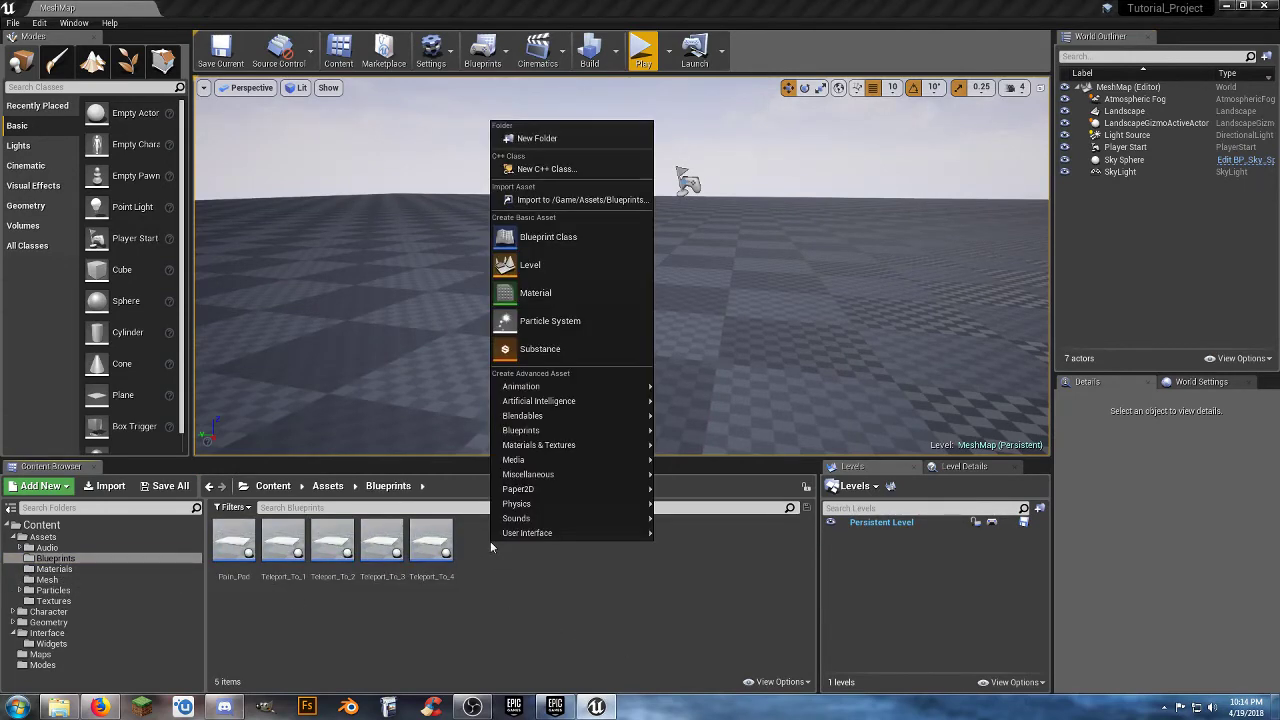
left_click(563, 243)
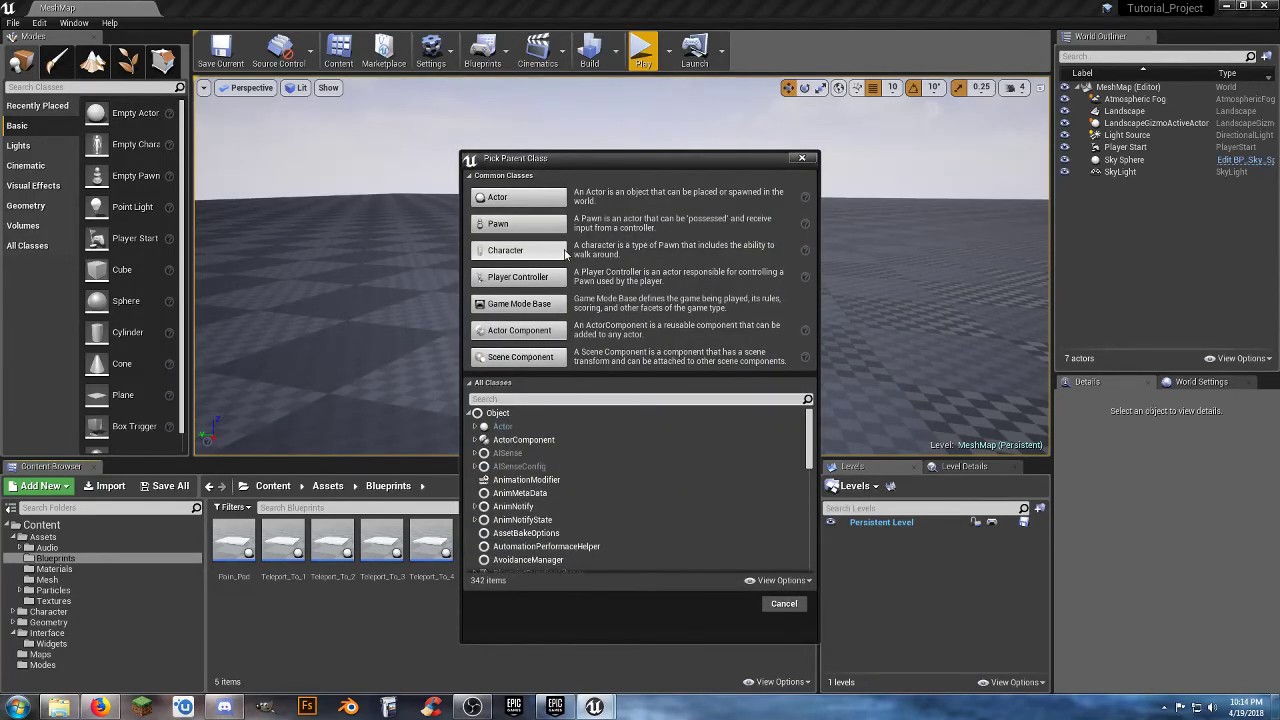
left_click(518, 197)
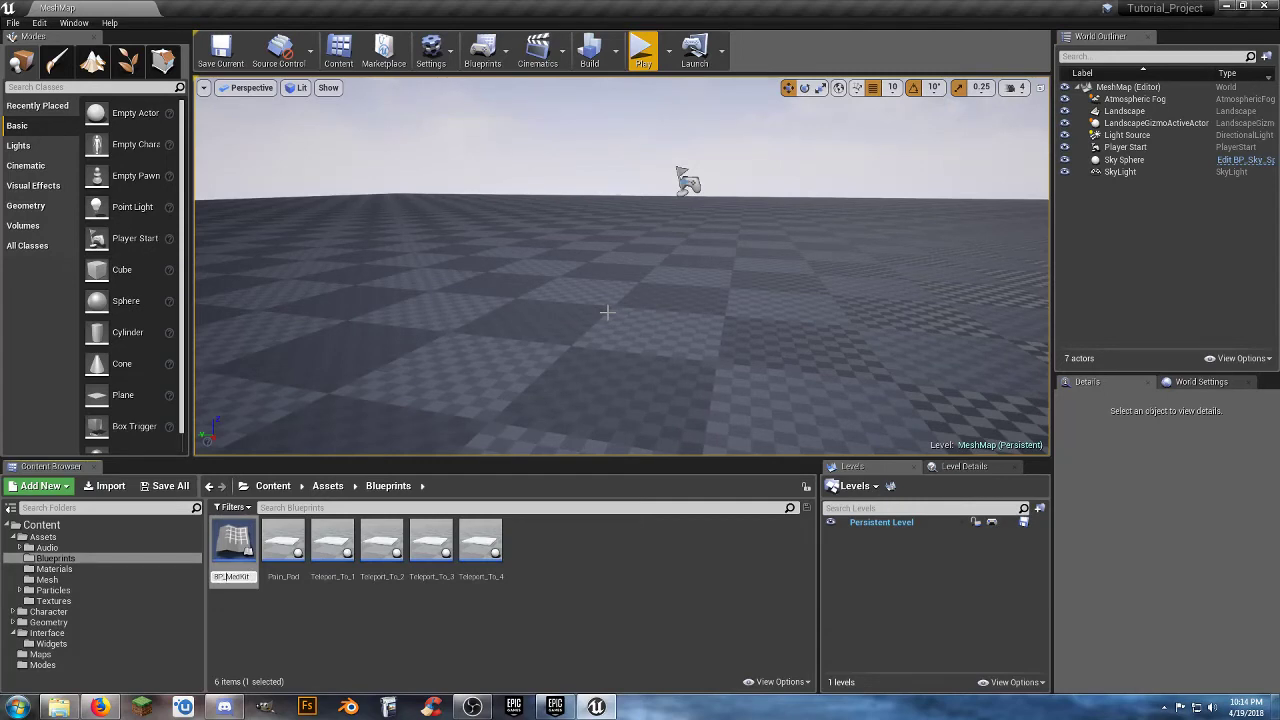
Confirm the BP_MedKit name, open the Blueprint, and dock its editor beside the MeshMap level editor.
key("Return")
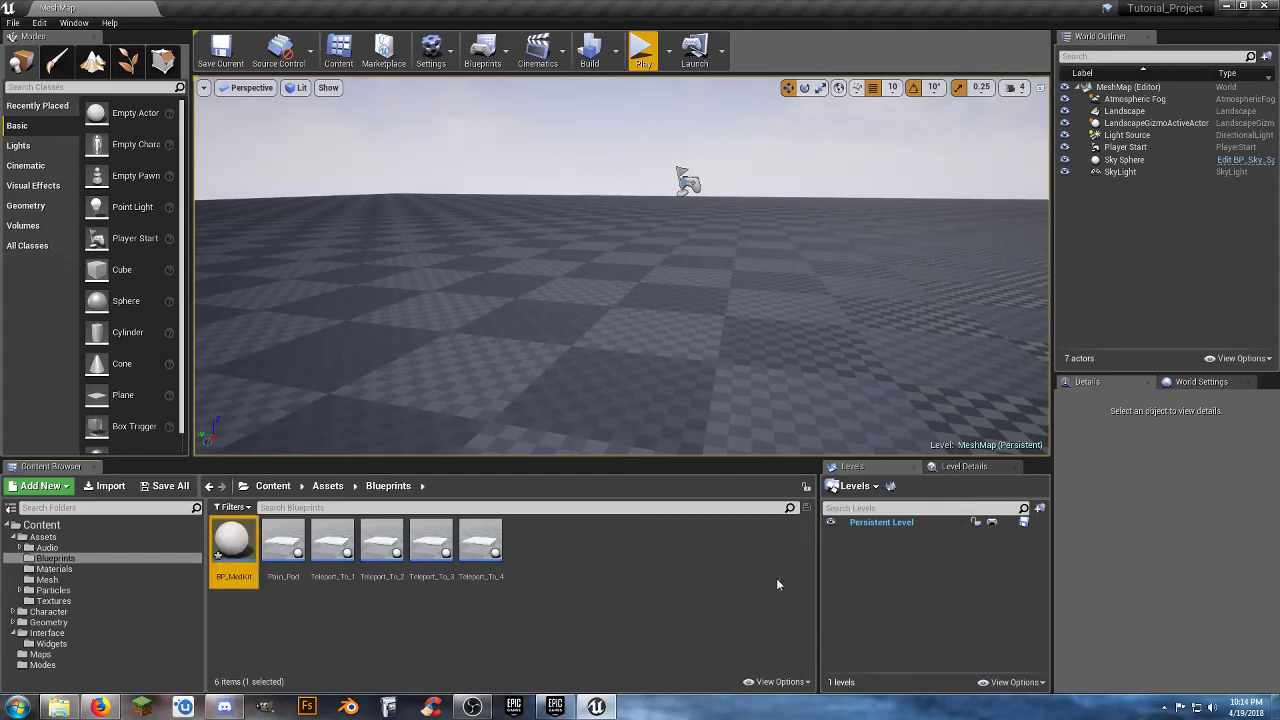
key("Return")
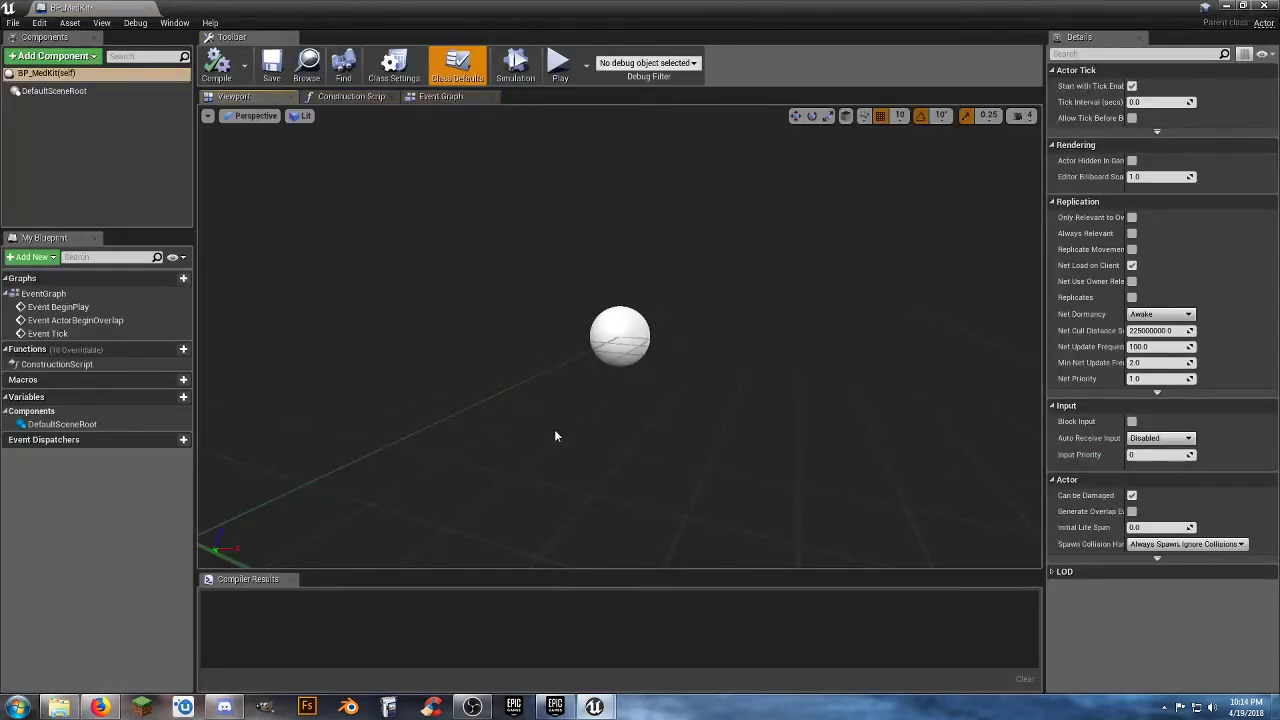
left_click_drag(67, 8, 210, 17)
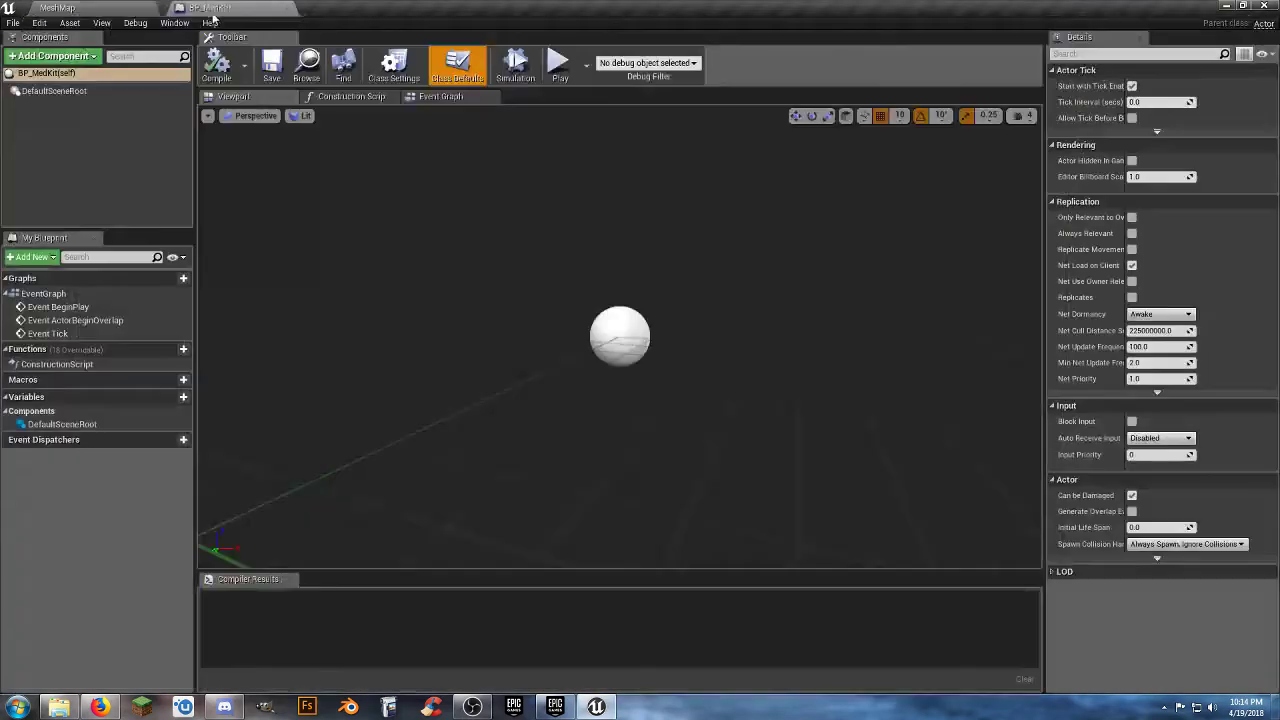
Add the SM_Cross mesh from Assets/Mesh to BP_MedKit as a static mesh component, keeping its default name.
left_click(113, 11)
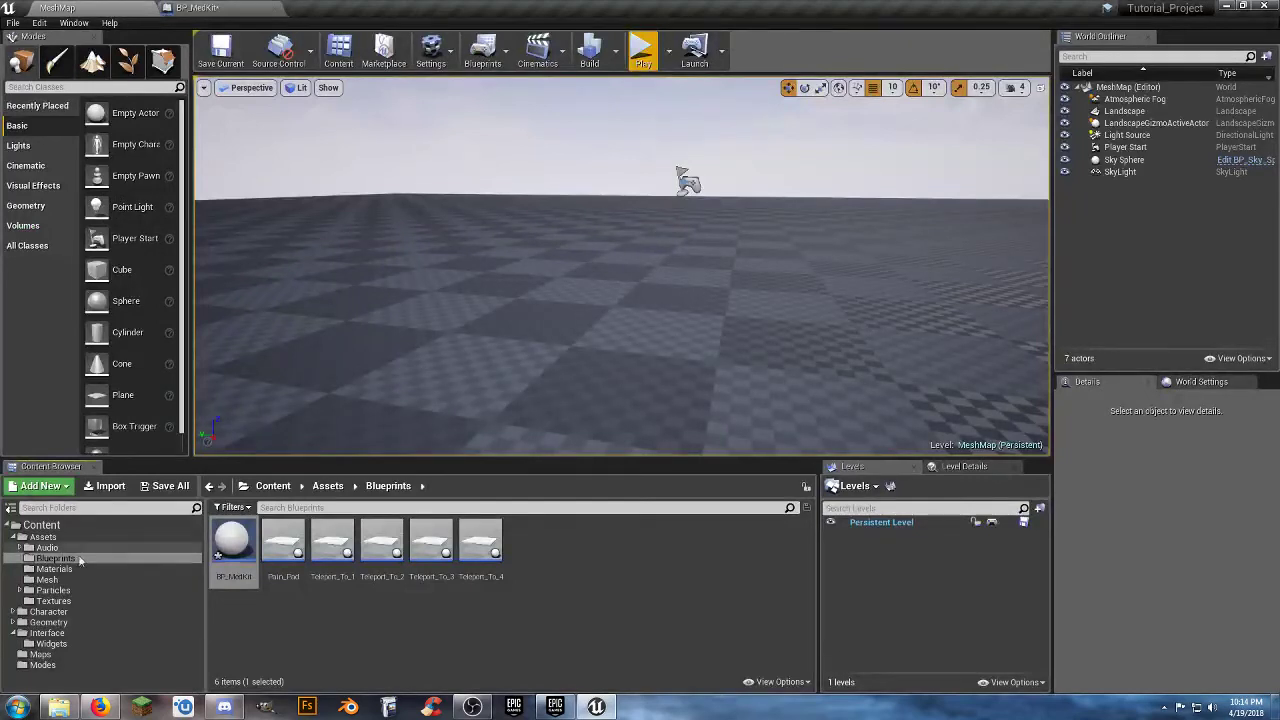
left_click(46, 579)
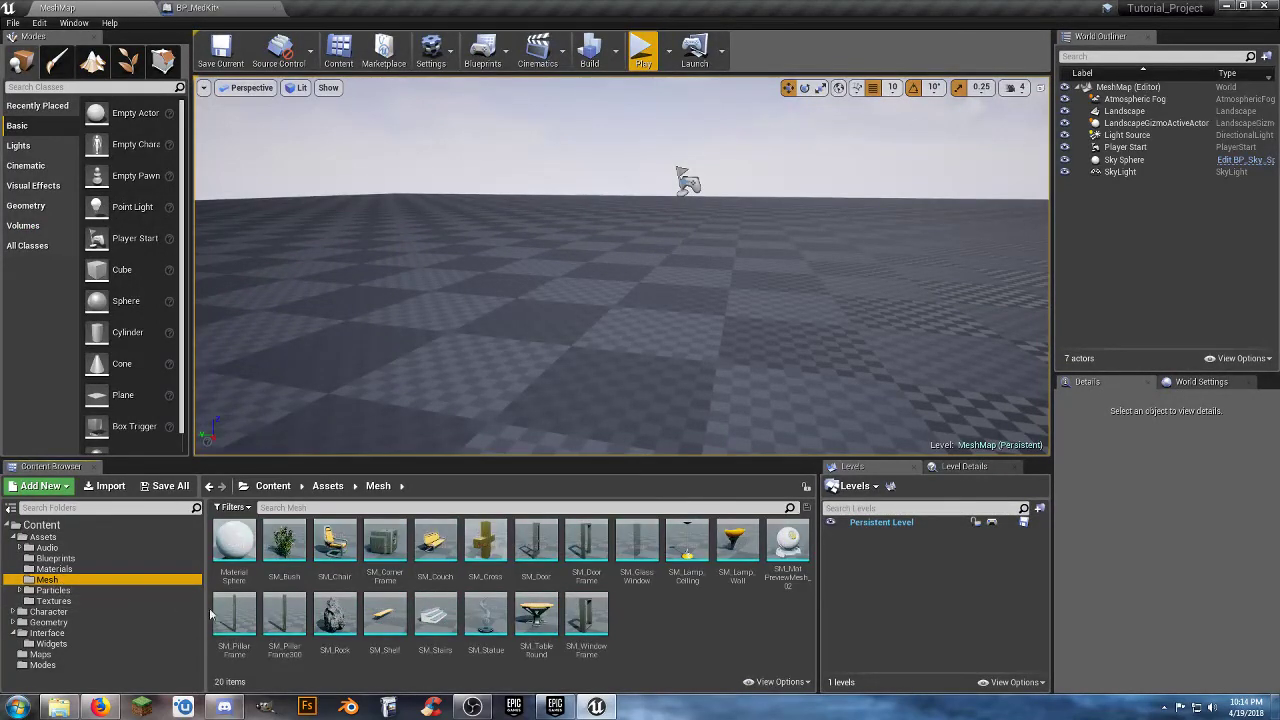
left_click(486, 543)
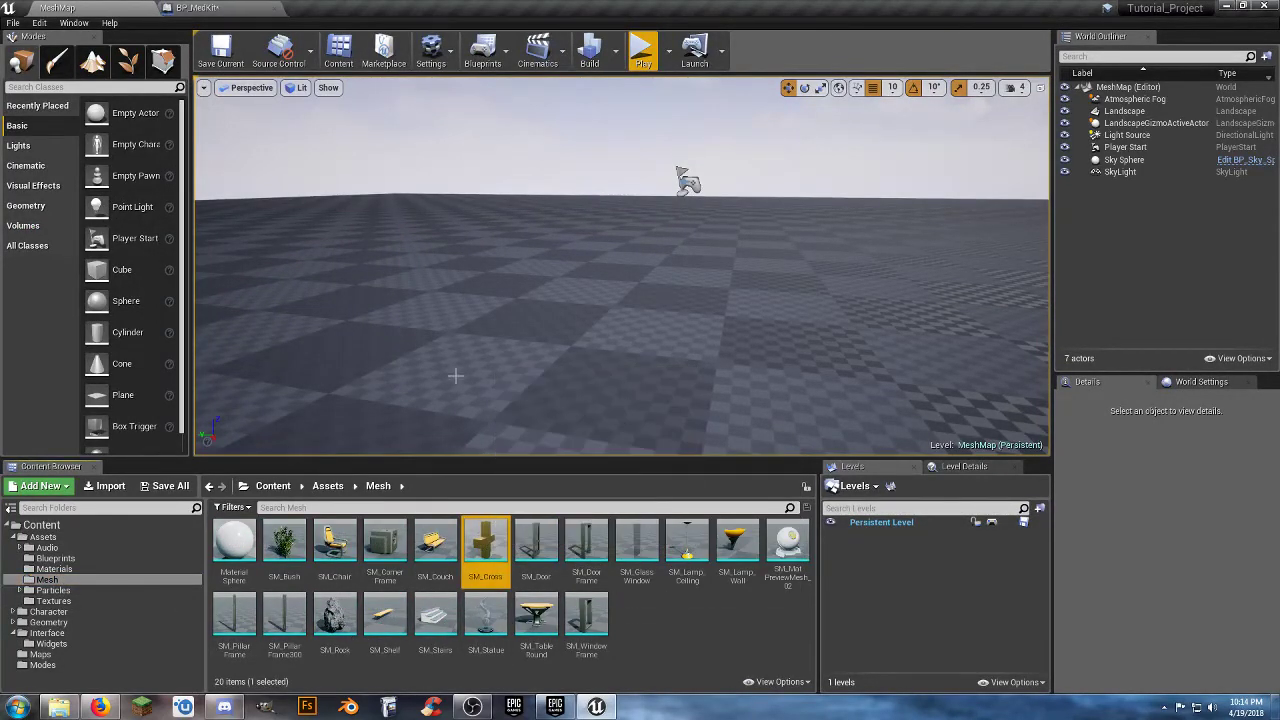
left_click(205, 8)
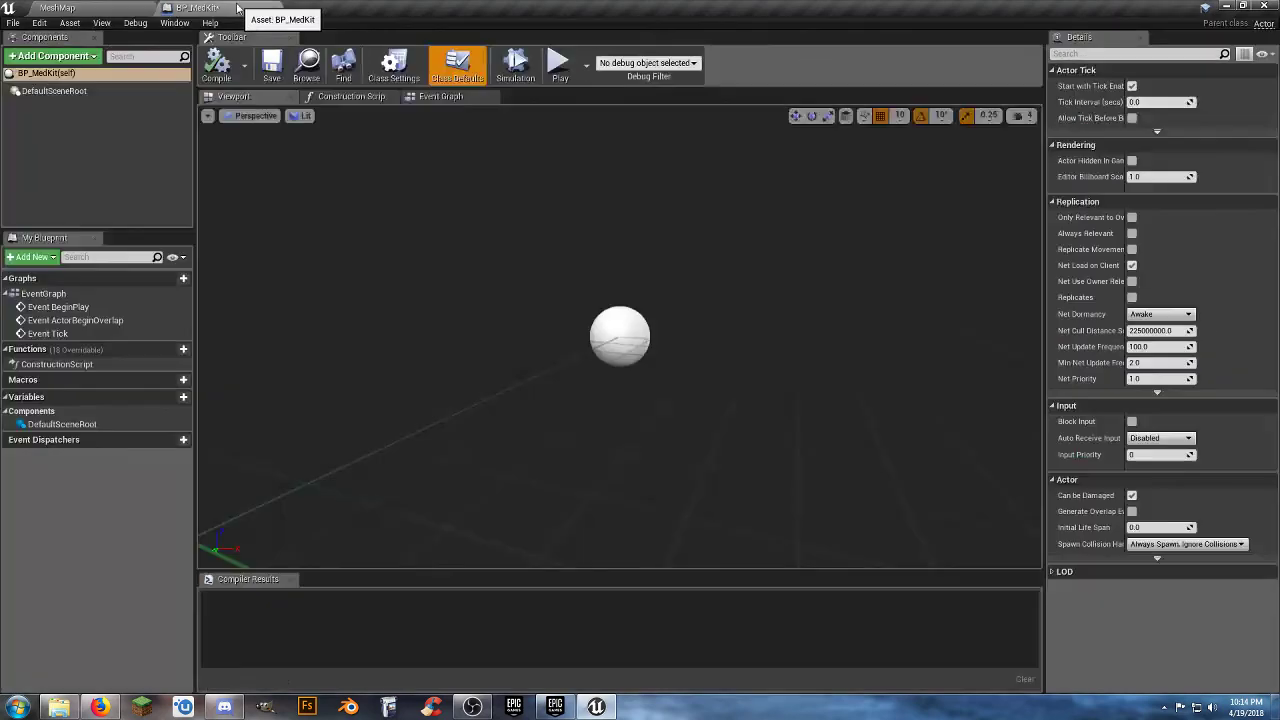
left_click(55, 56)
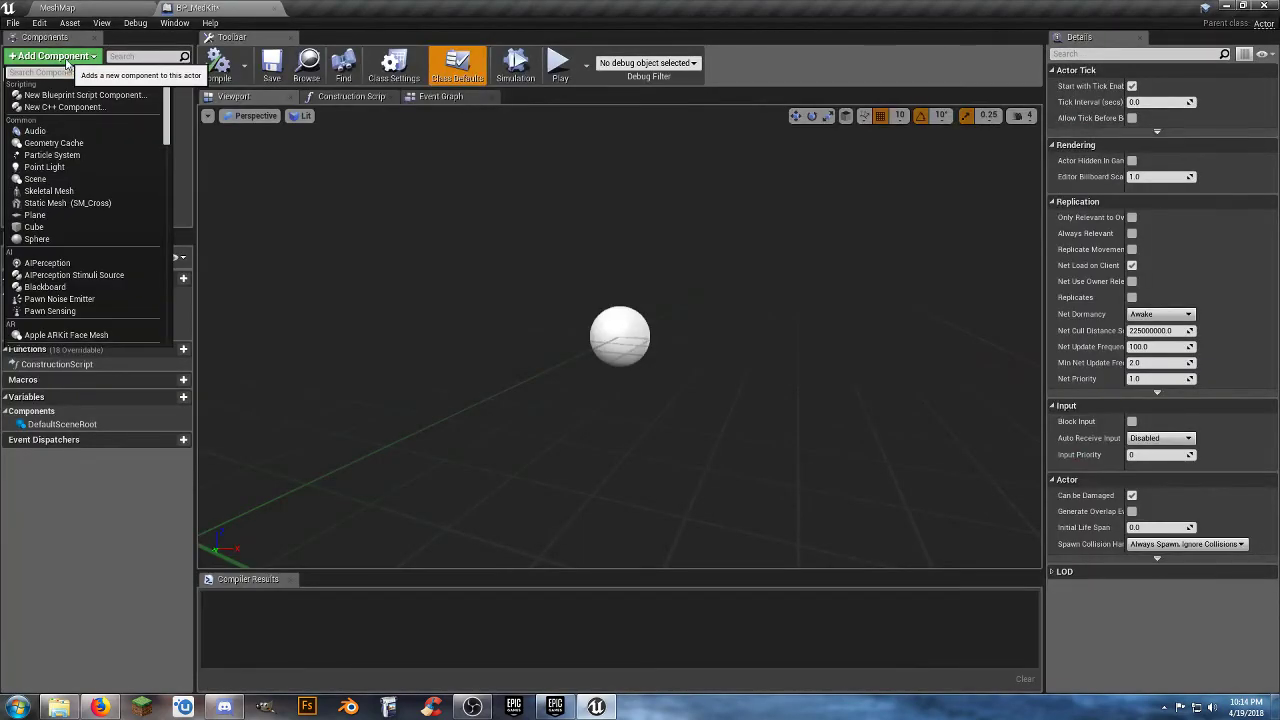
left_click(106, 204)
key("Return")
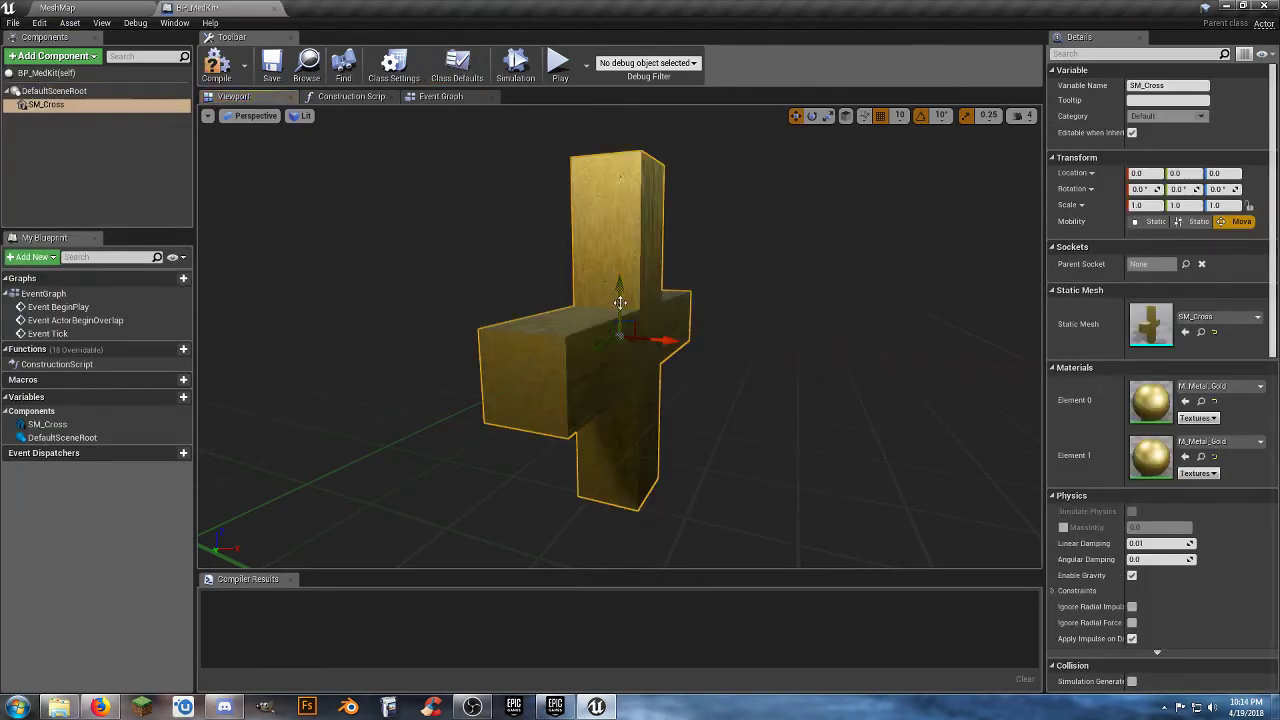
Raise the SM_Cross component above the scene root to a Z location of 50.
right_click_drag(788, 312, 440, 306)
key("d")
key("w")
right_click_drag(751, 335, 755, 331)
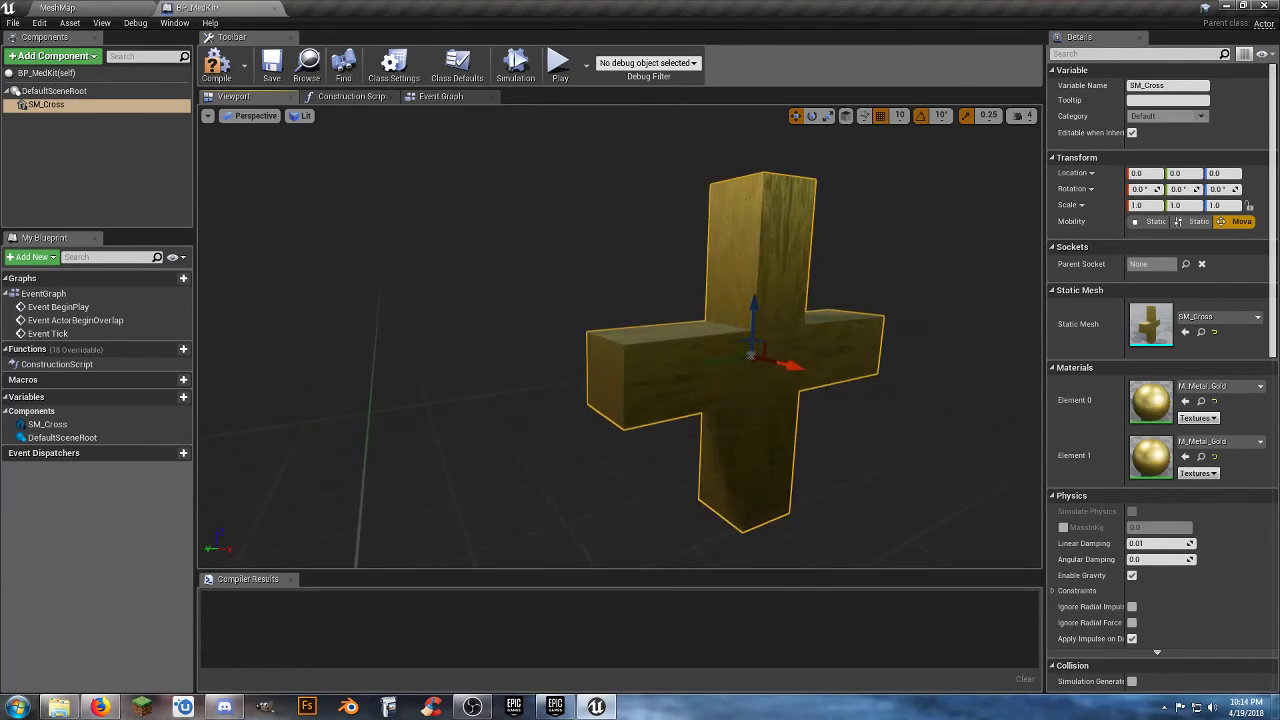
left_click_drag(751, 325, 769, 161)
key("f")
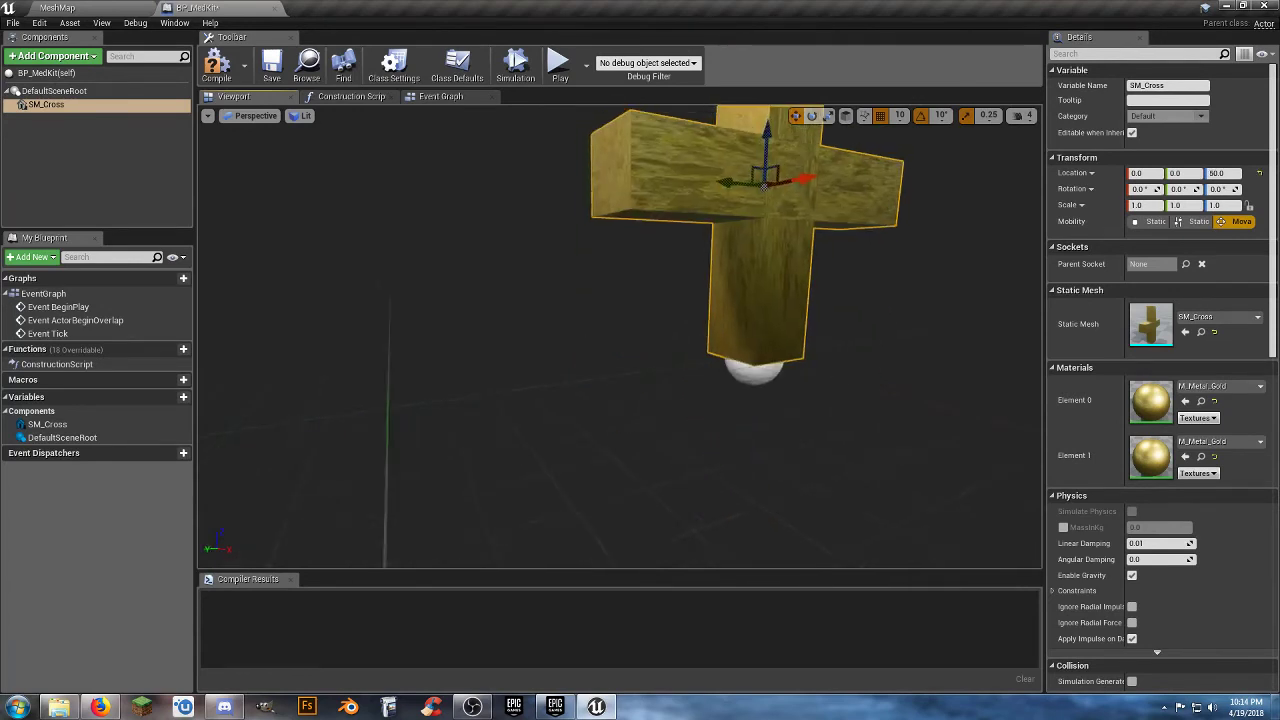
Scale the SM_Cross component to 0.5 on the X, Y and Z axes.
left_click(1150, 206)
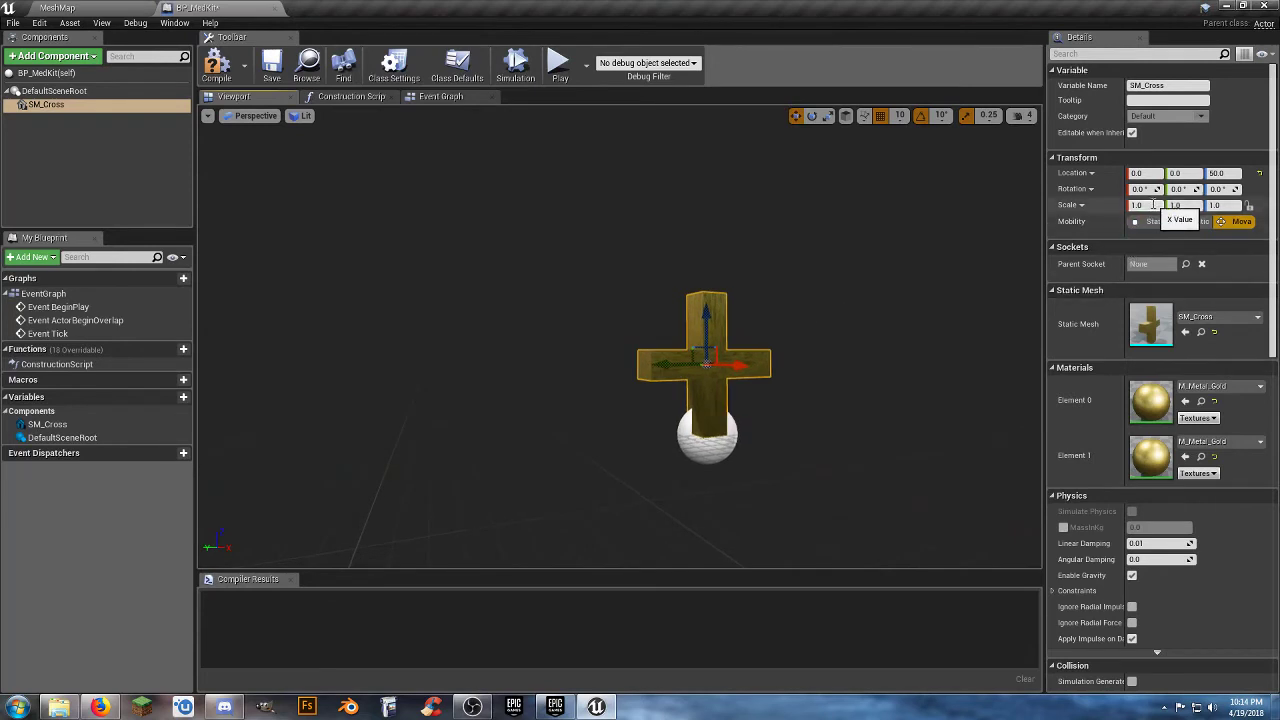
type("0.5")
key("Tab")
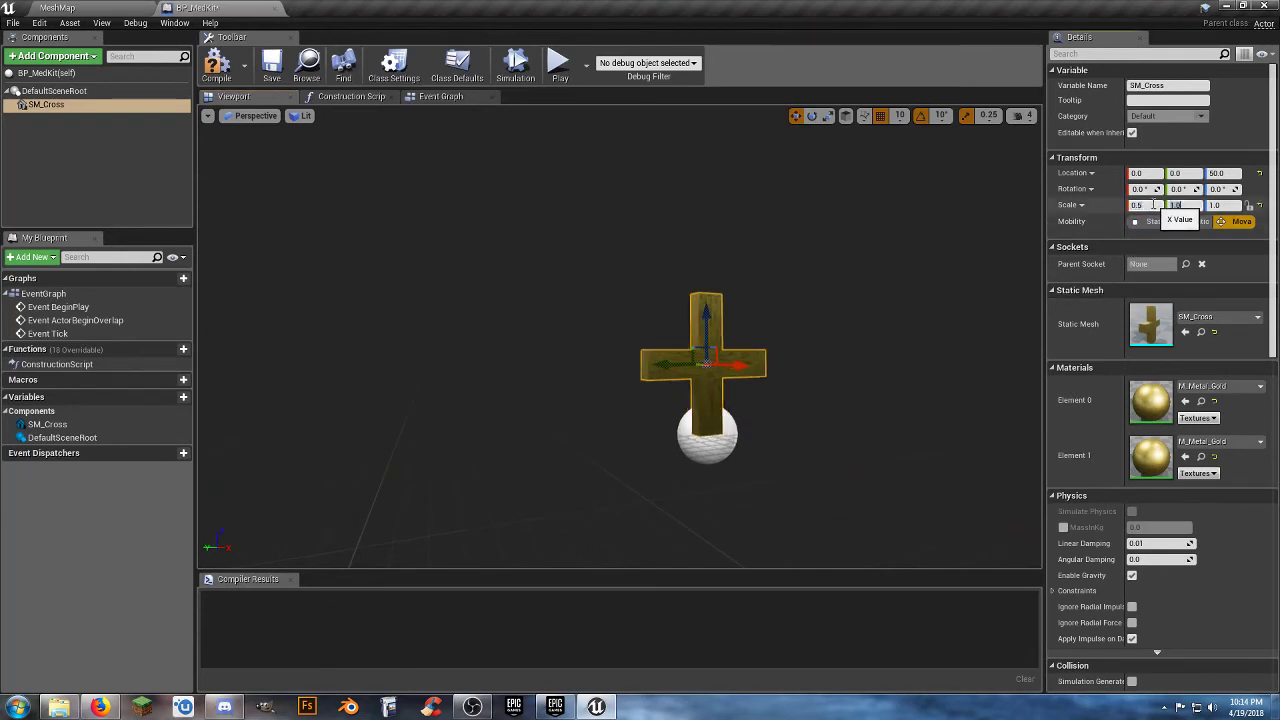
type("0.5")
key("Tab")
type("0")
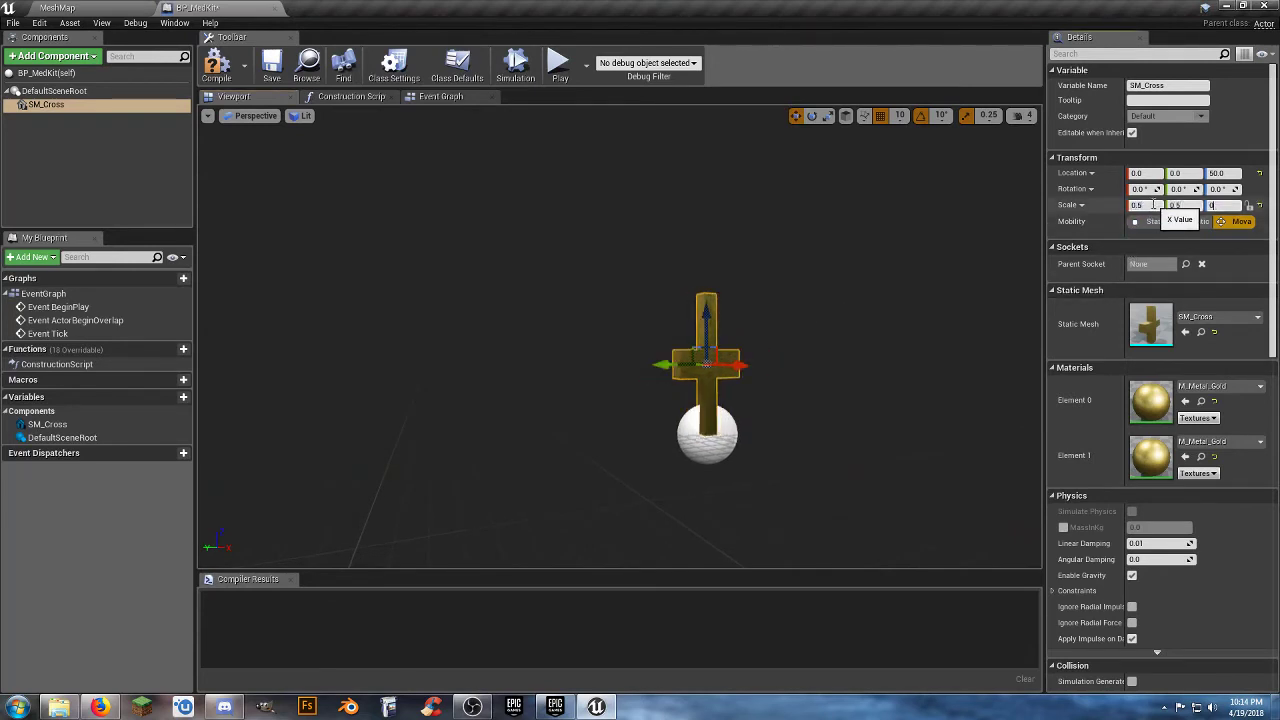
key("Return")
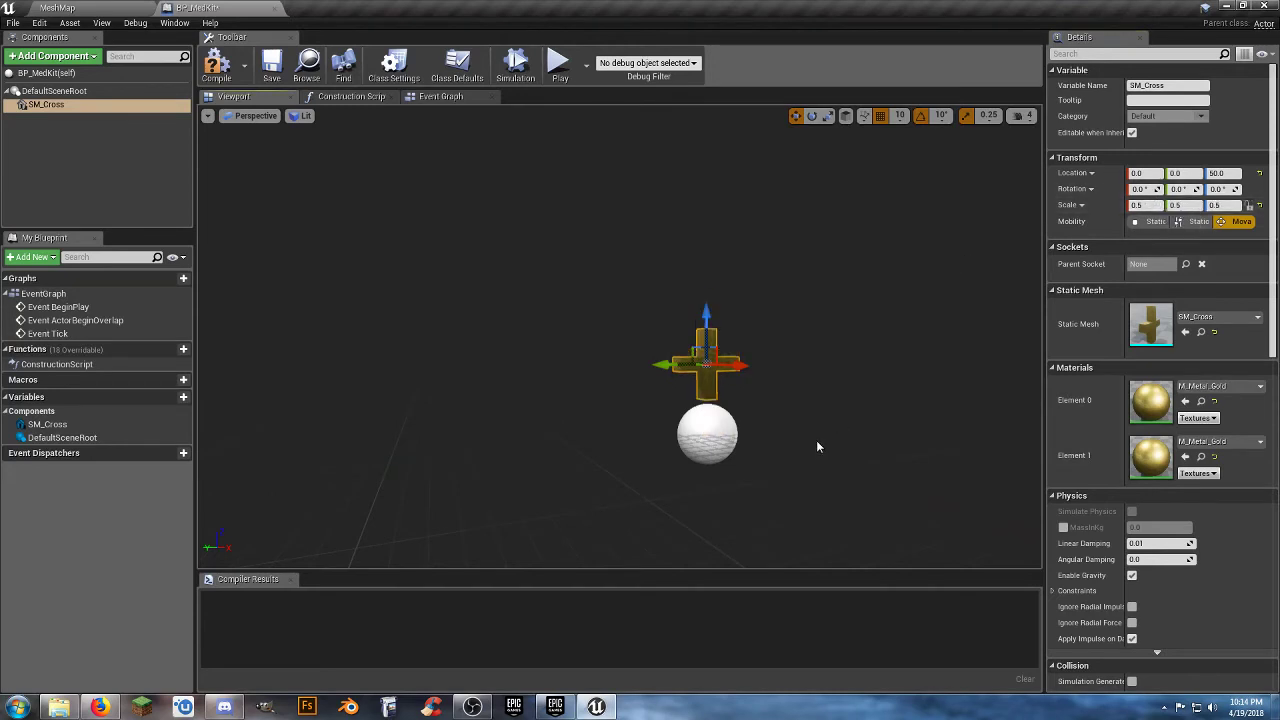
Try the SM_Cross component at a Z location of 100 and set it back to 50.
right_click_drag(817, 446, 790, 446)
key("d")
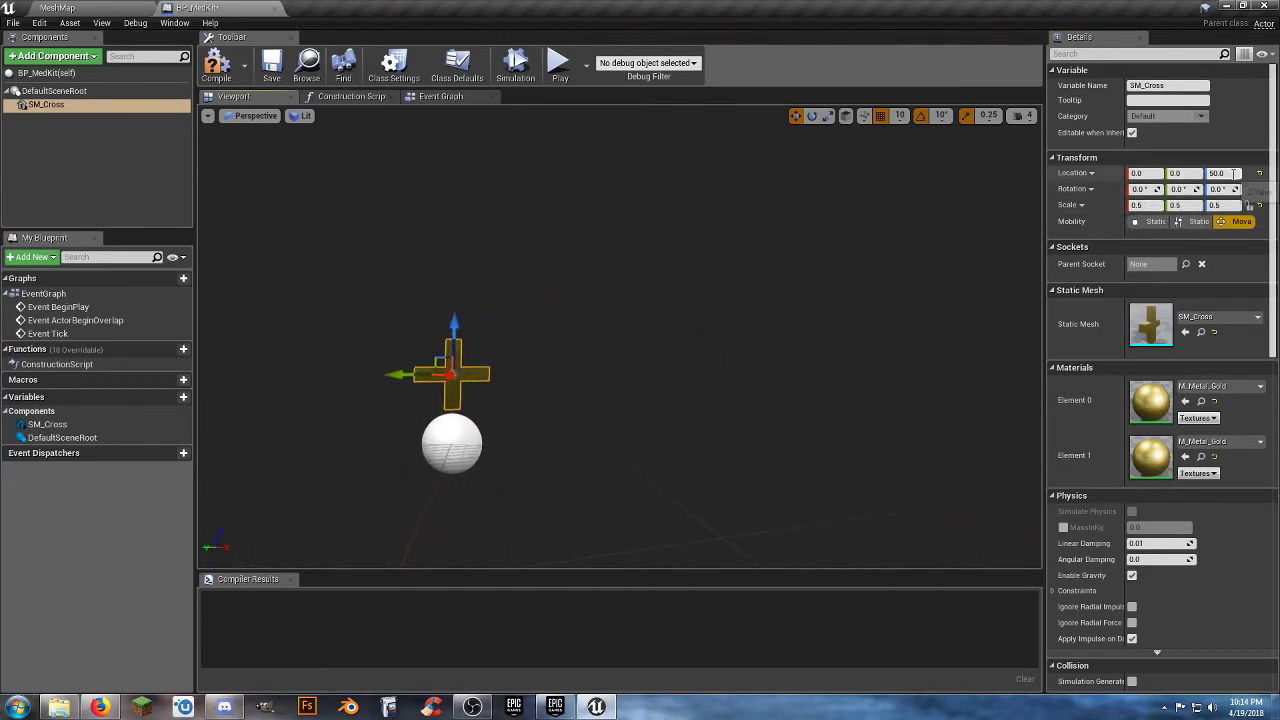
left_click(1236, 173)
type("100")
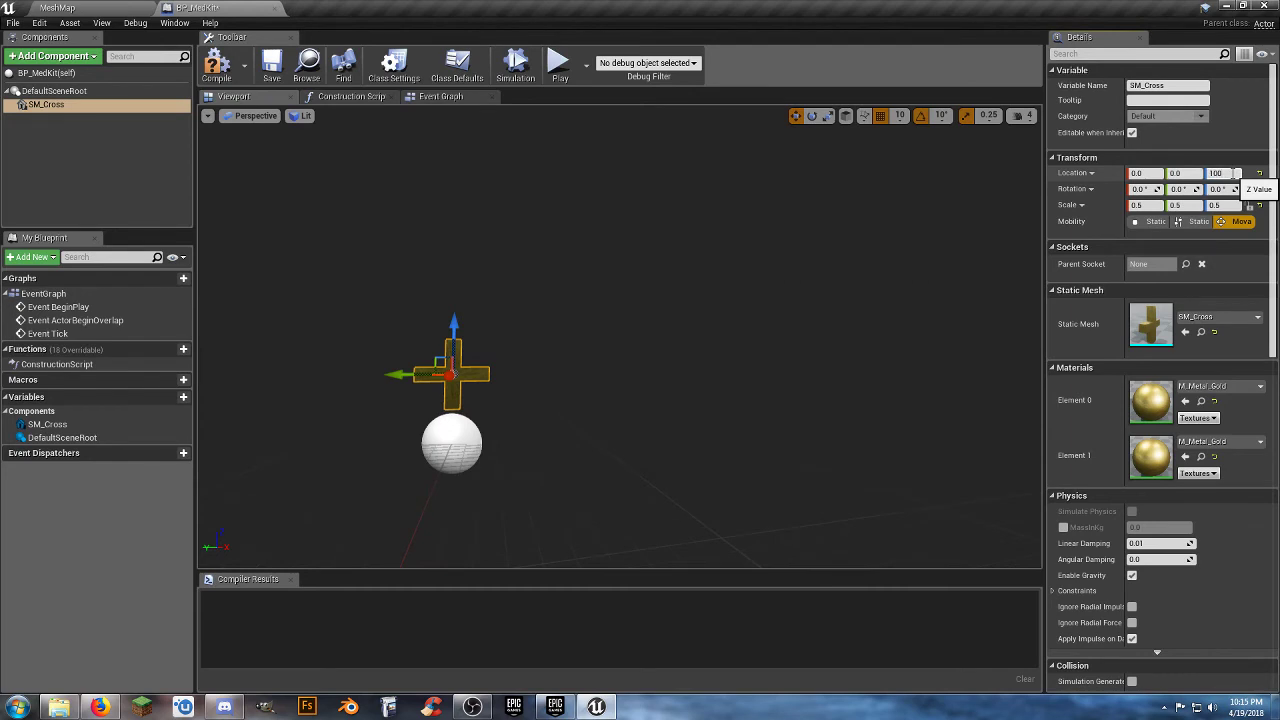
key("Return")
key("f")
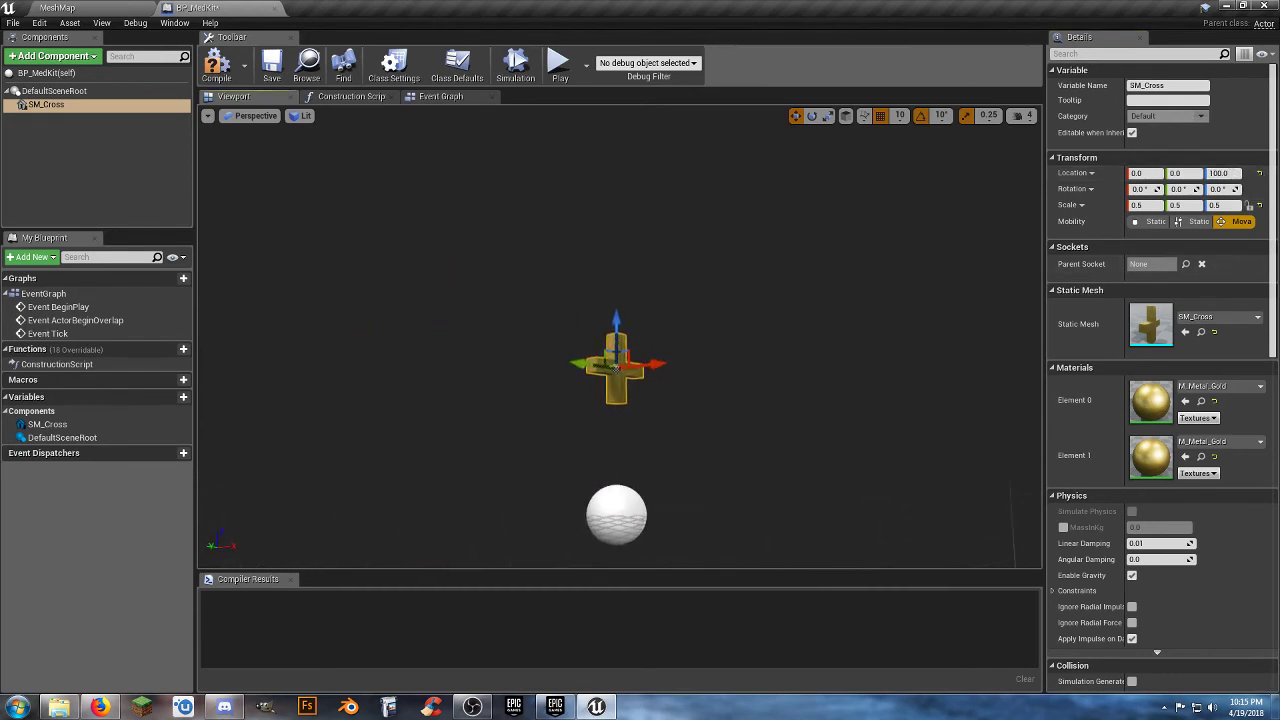
left_click(1236, 173)
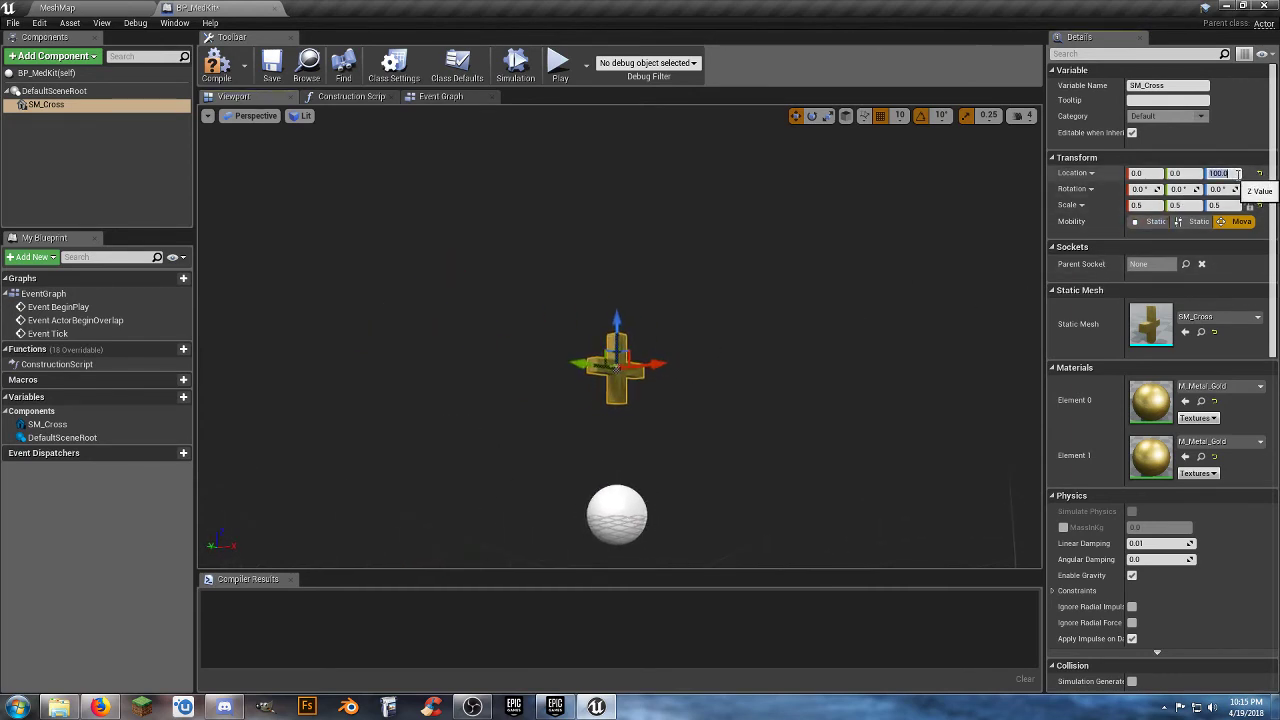
type("50")
key("Return")
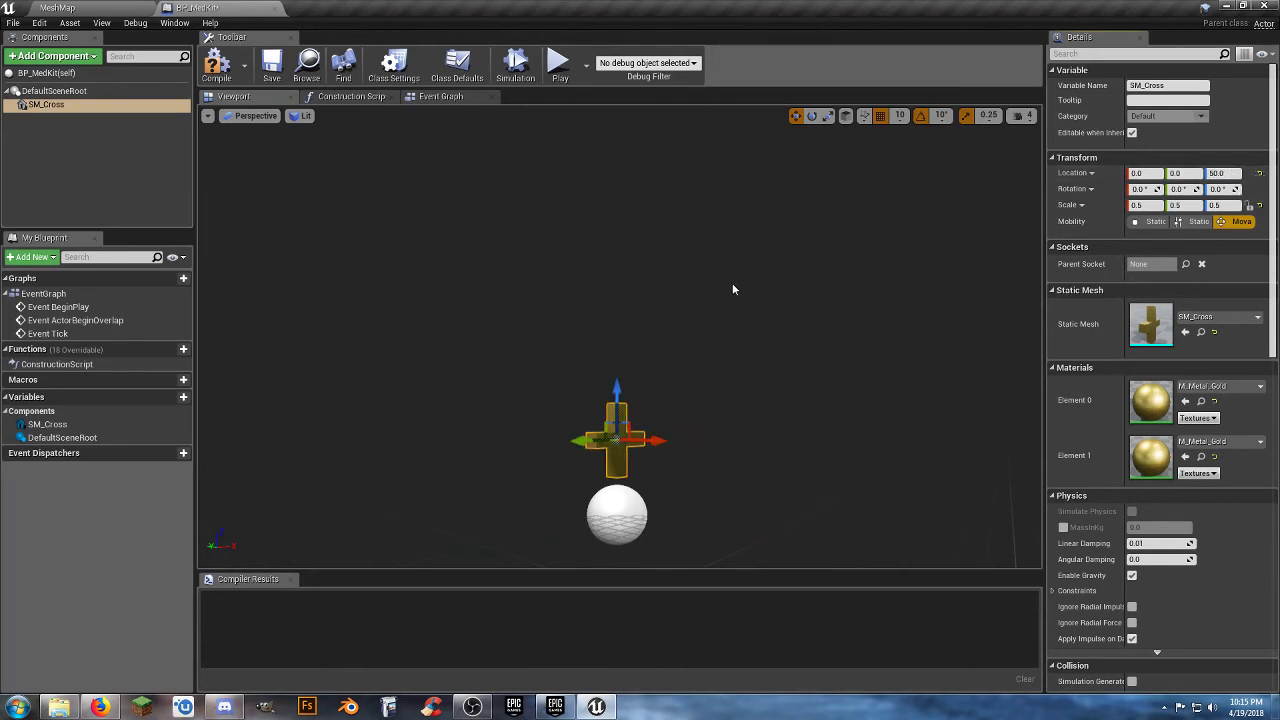
Add a Rotating Movement component to BP_MedKit, and compile and save the Blueprint.
left_click(45, 62)
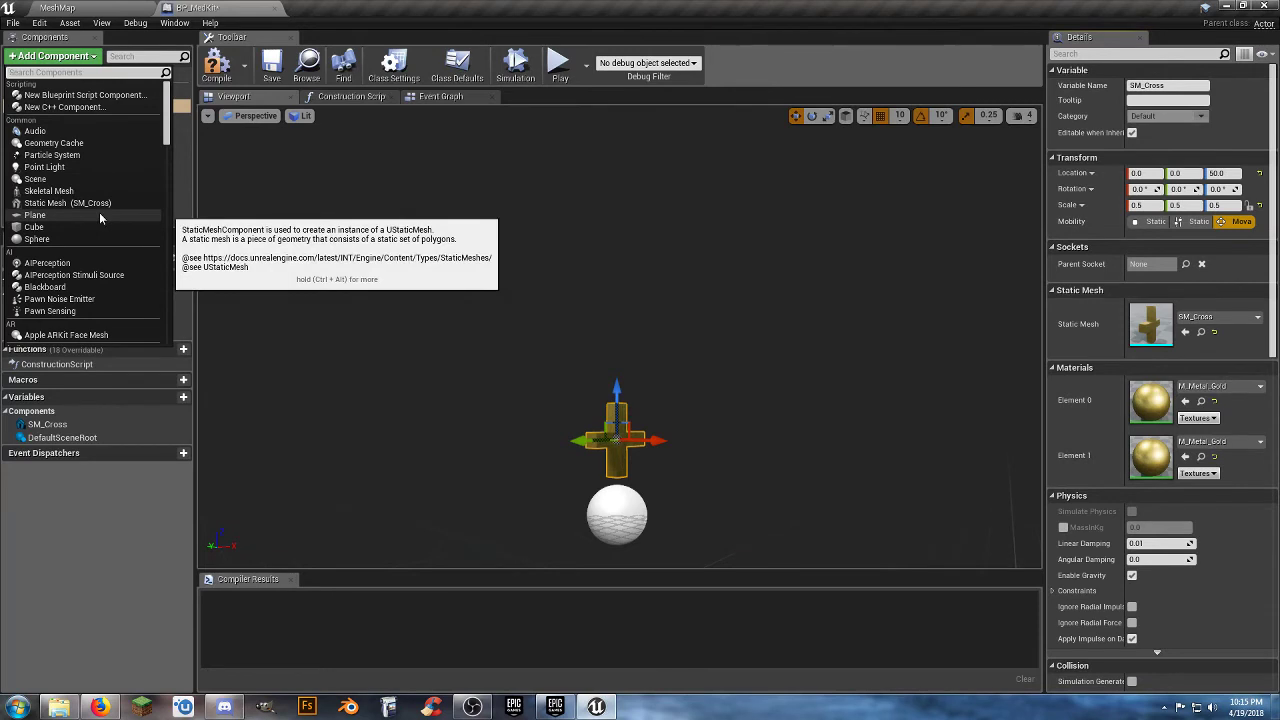
type("rot")
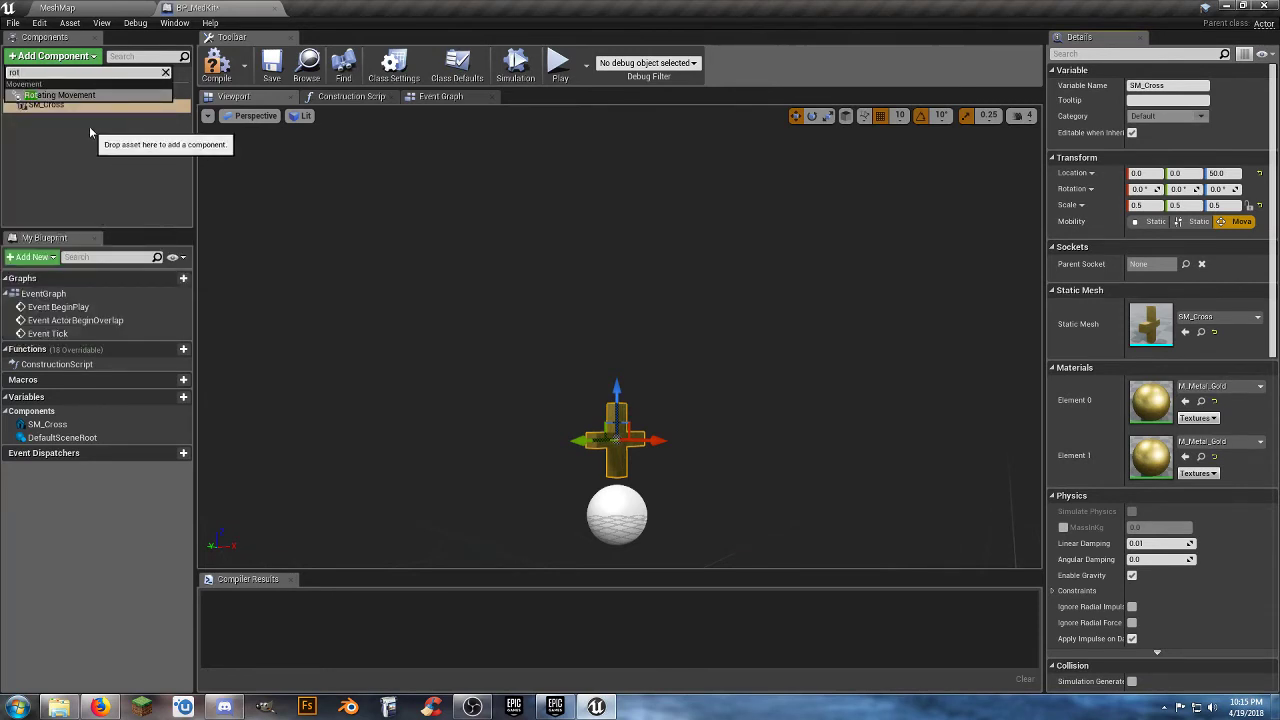
left_click(62, 95)
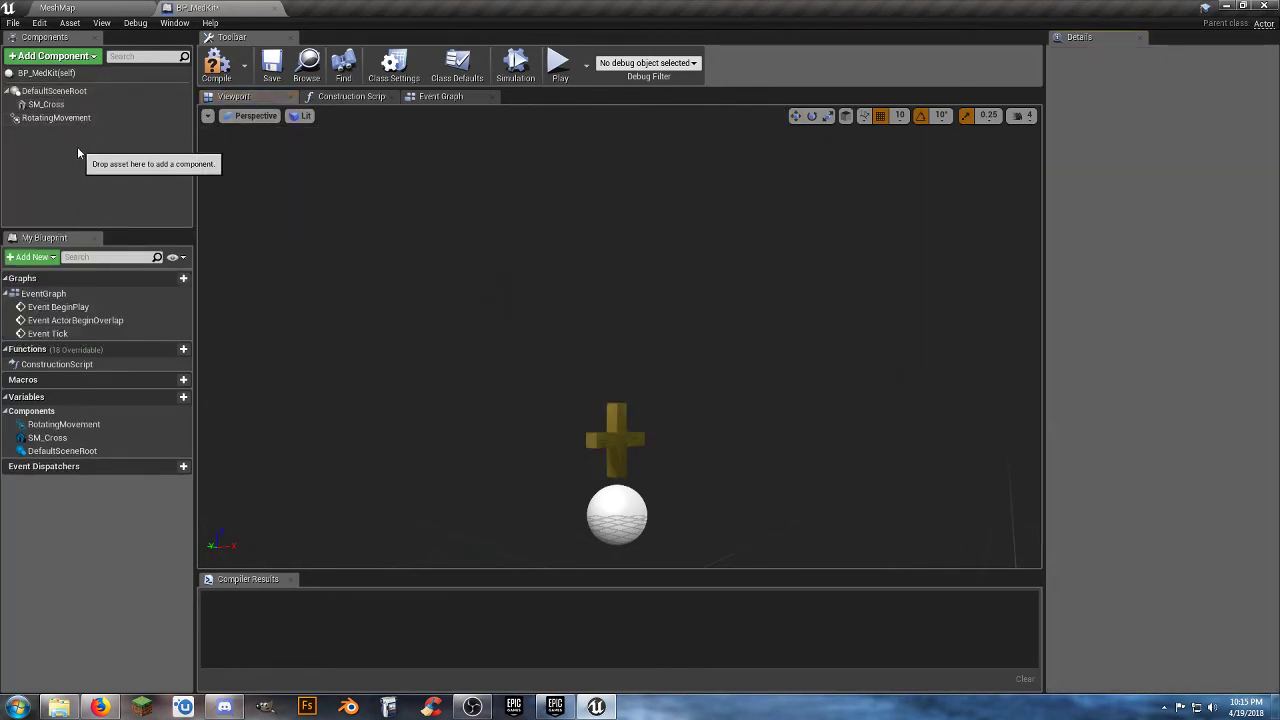
left_click(216, 65)
left_click(271, 65)
Place a BP_MedKit from Assets/Blueprints on the MeshMap ground at about X -160, Y 110, Z 0.
left_click(57, 7)
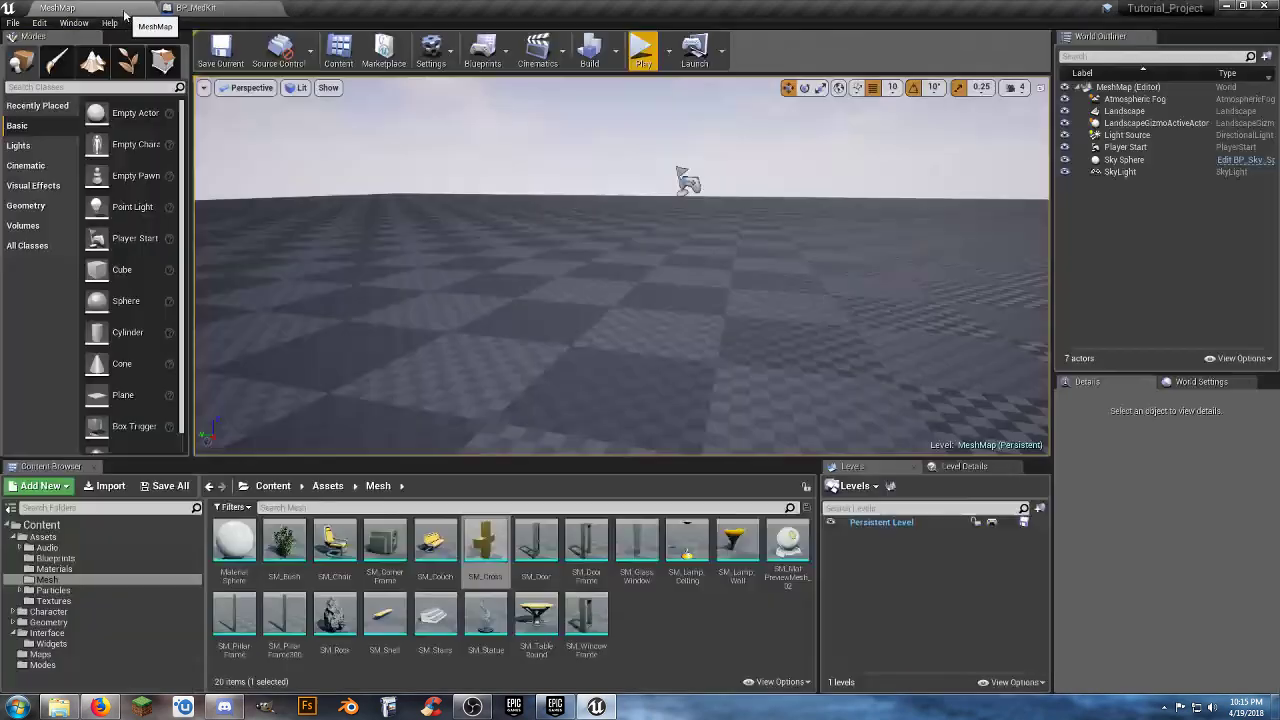
left_click(55, 558)
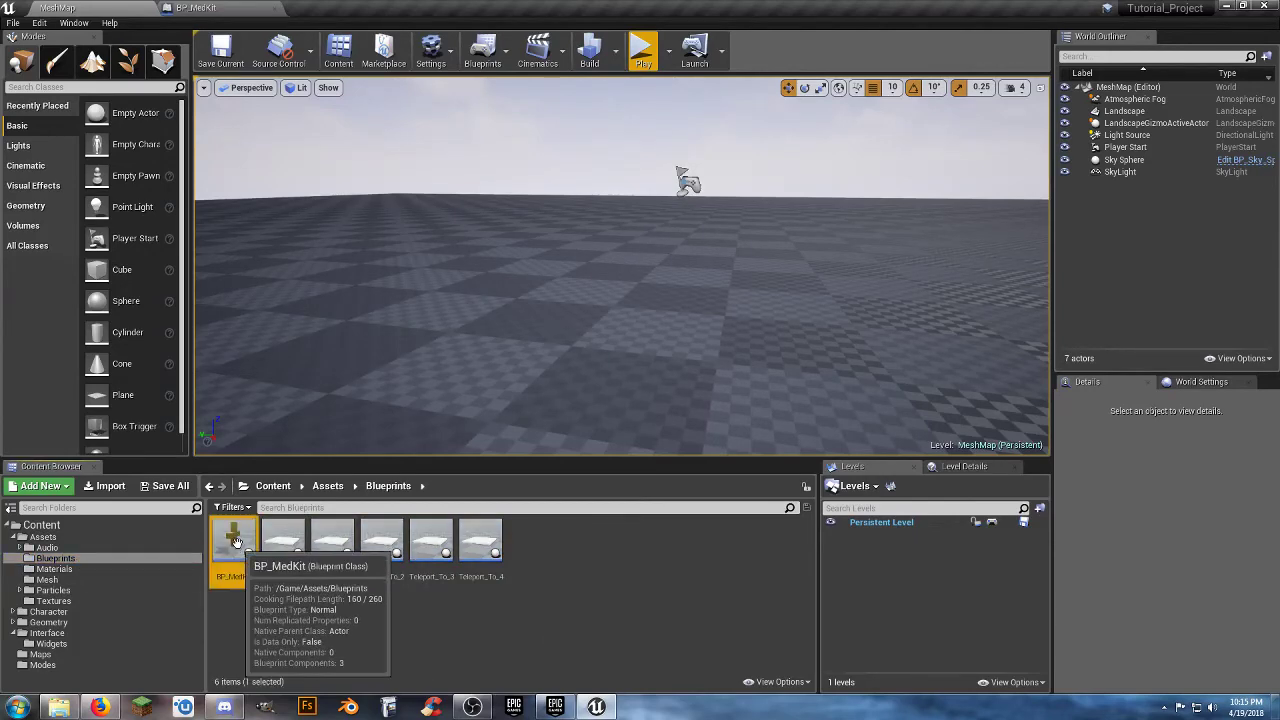
left_click_drag(233, 540, 627, 285)
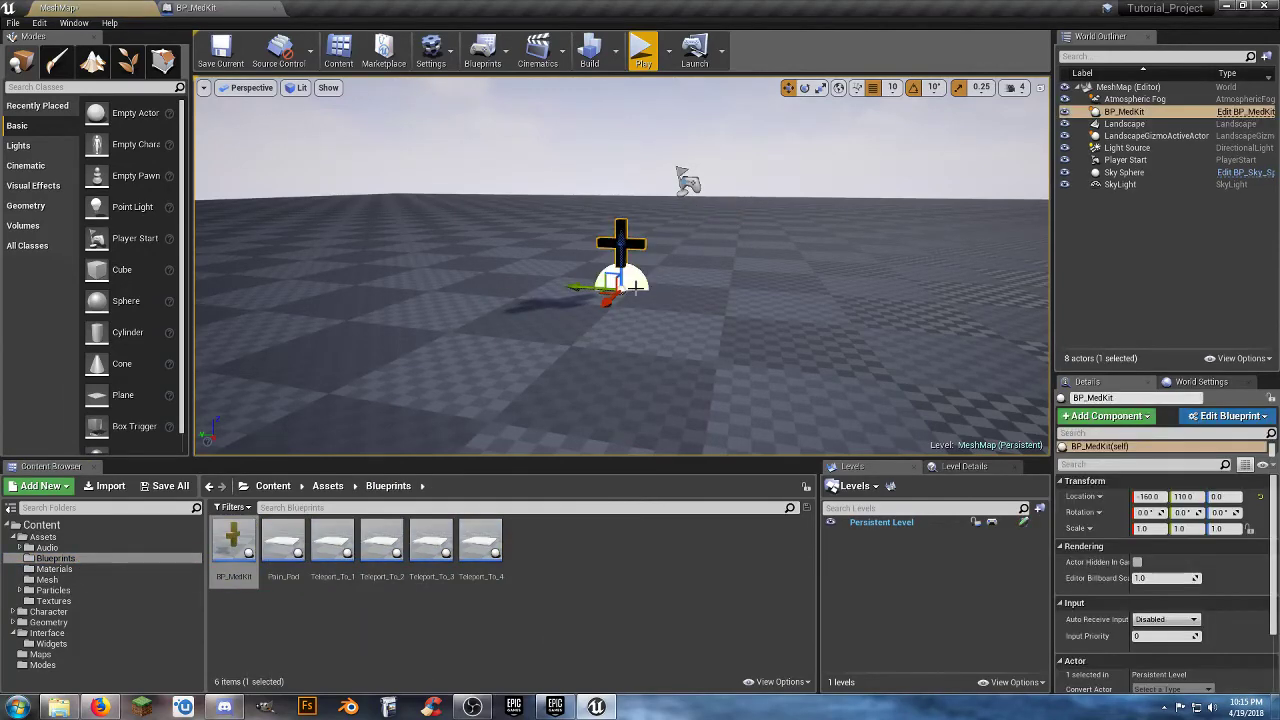
Play-test the level, walk the character around the med kit to check its rotation, and end the session.
left_click(643, 50)
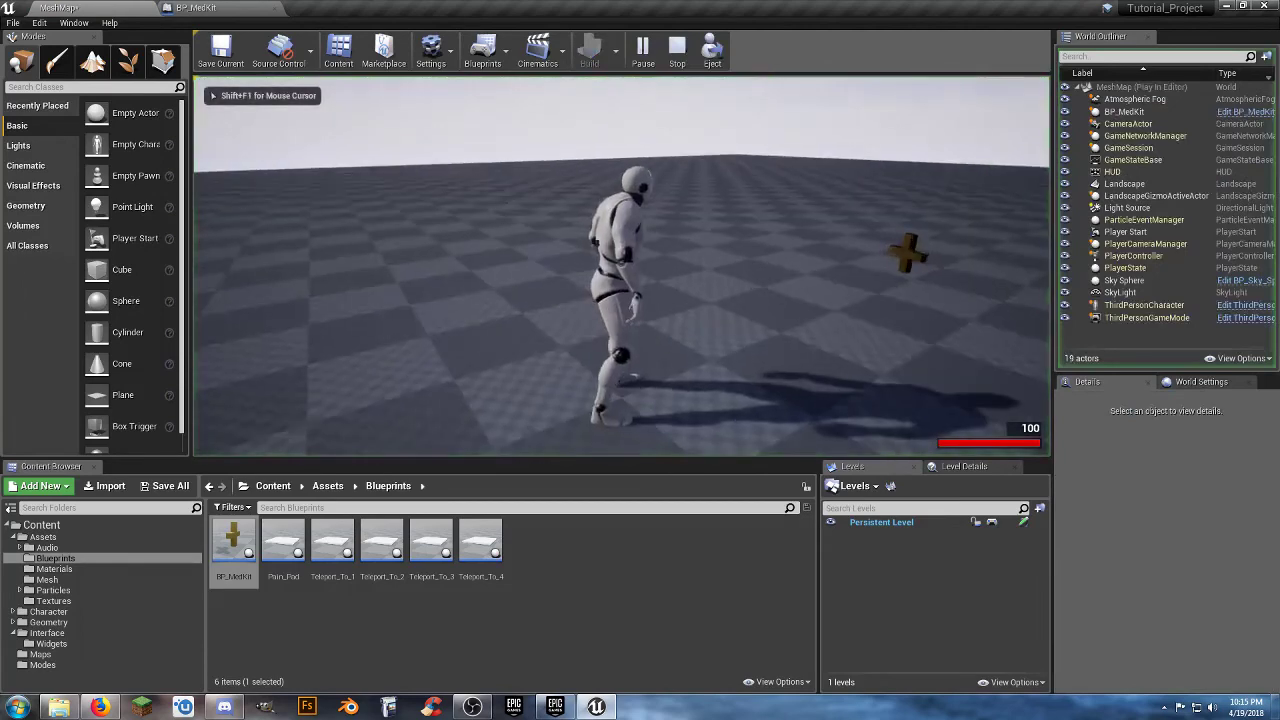
key("w")
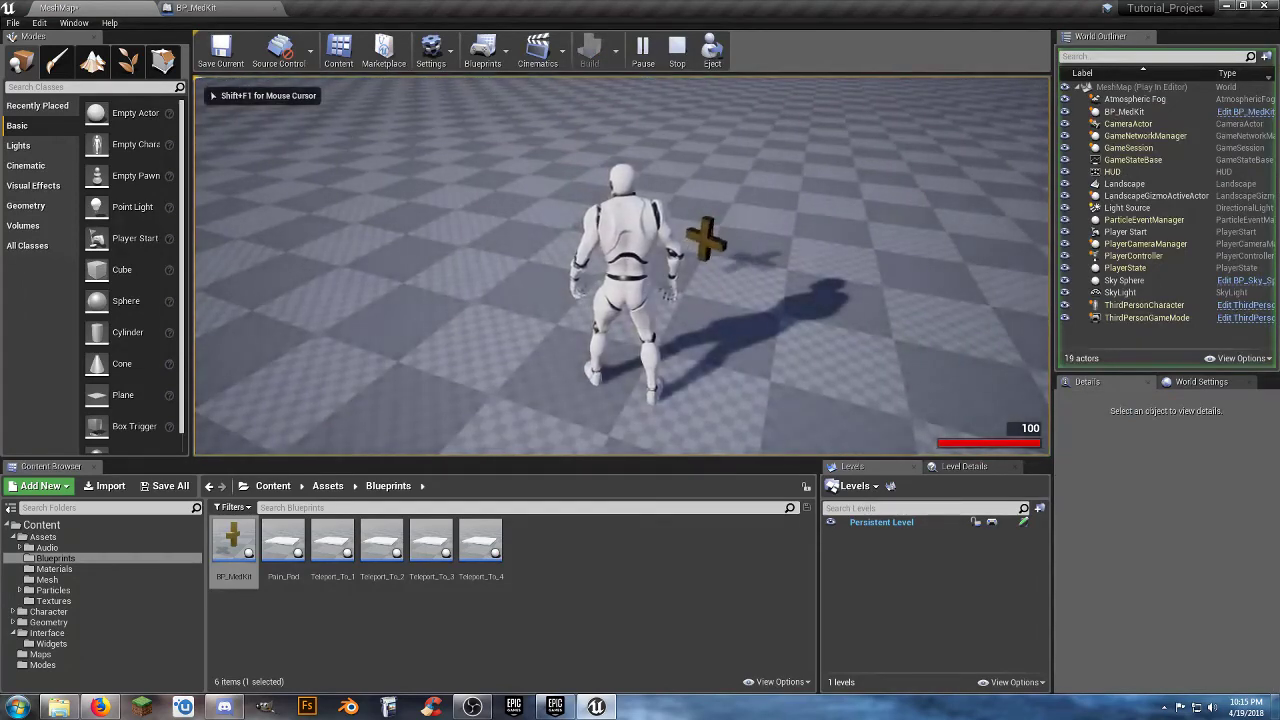
key("w")
key("a")
key("s")
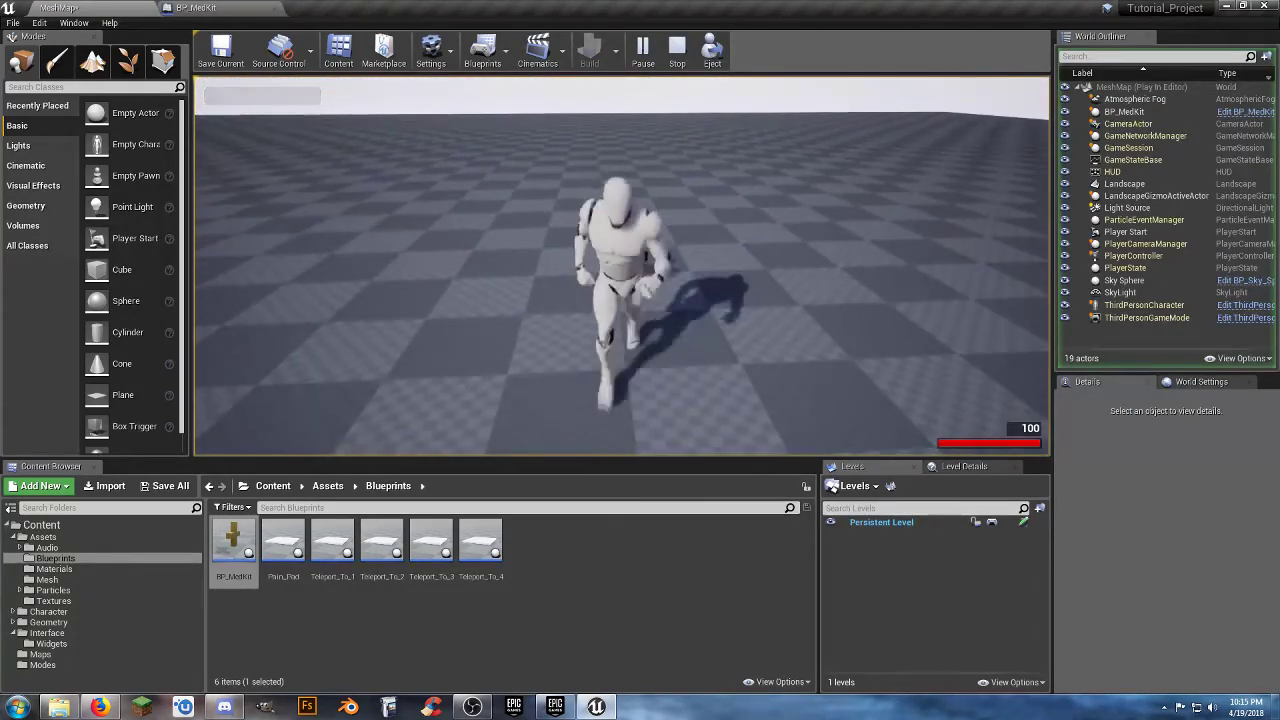
key("w")
key("d")
key("s")
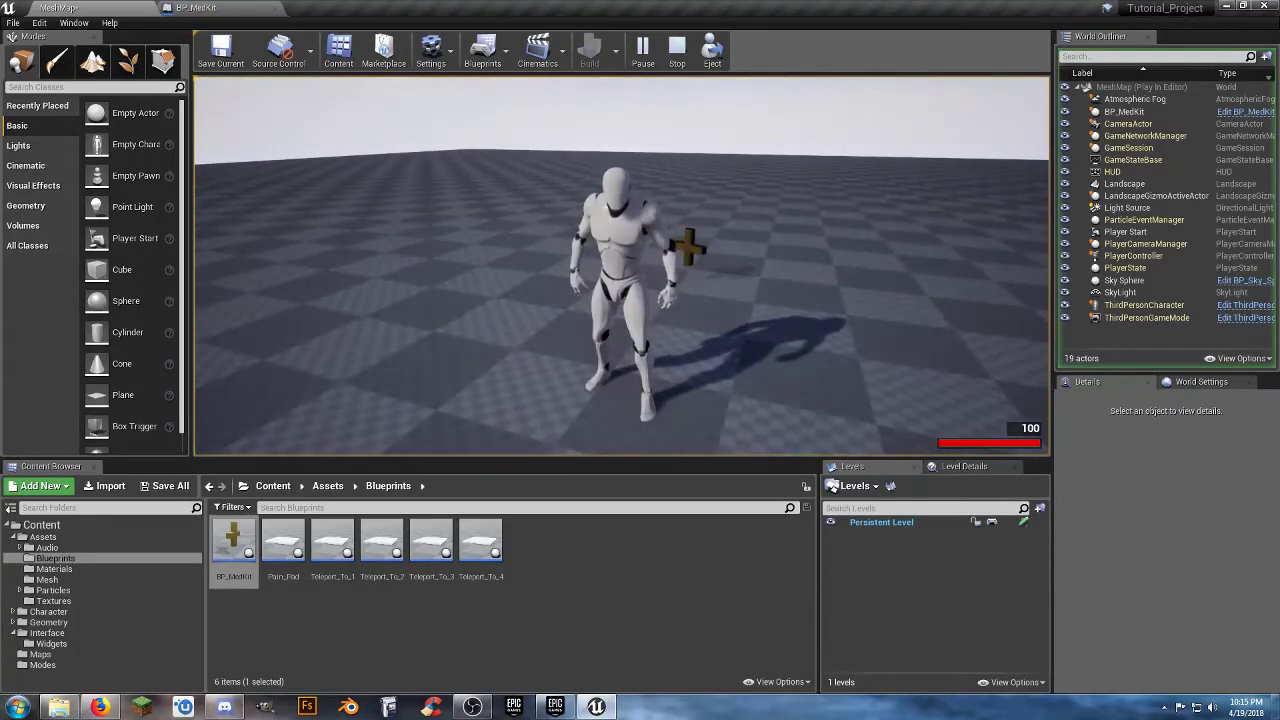
key("Escape")
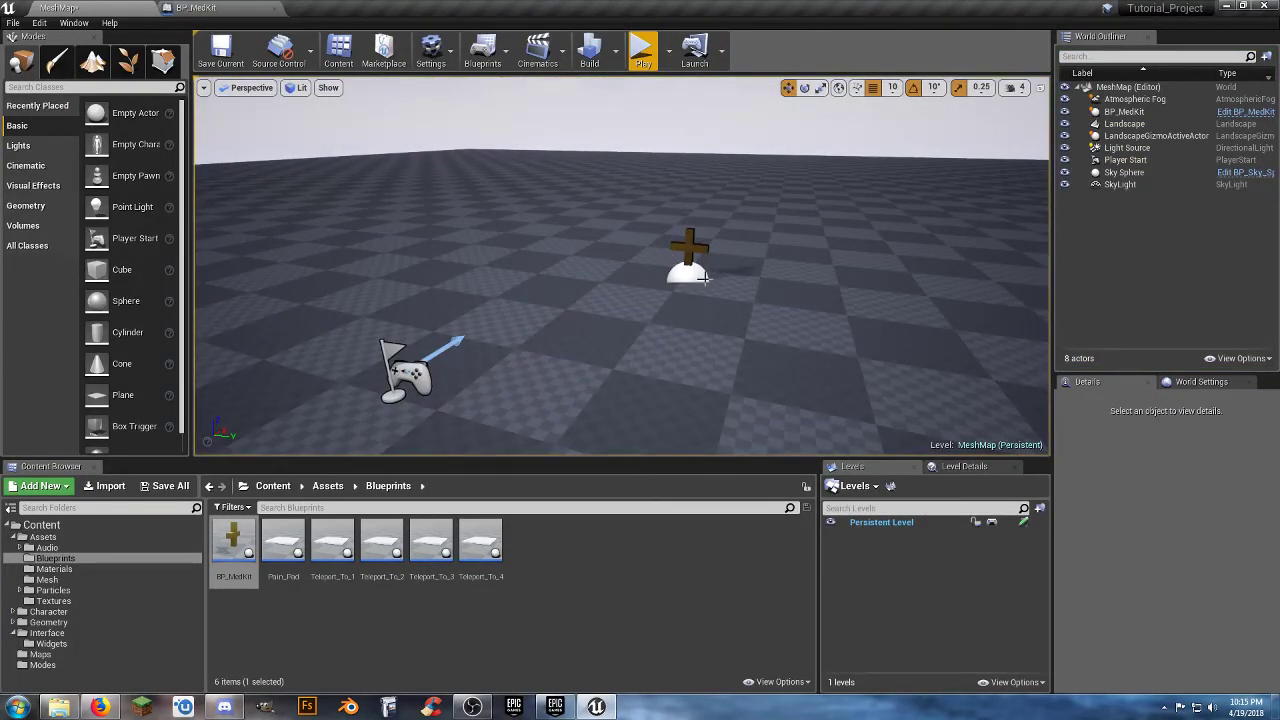
Add a Box Collision component to the BP_MedKit Blueprint, keeping the name Box.
left_click(200, 7)
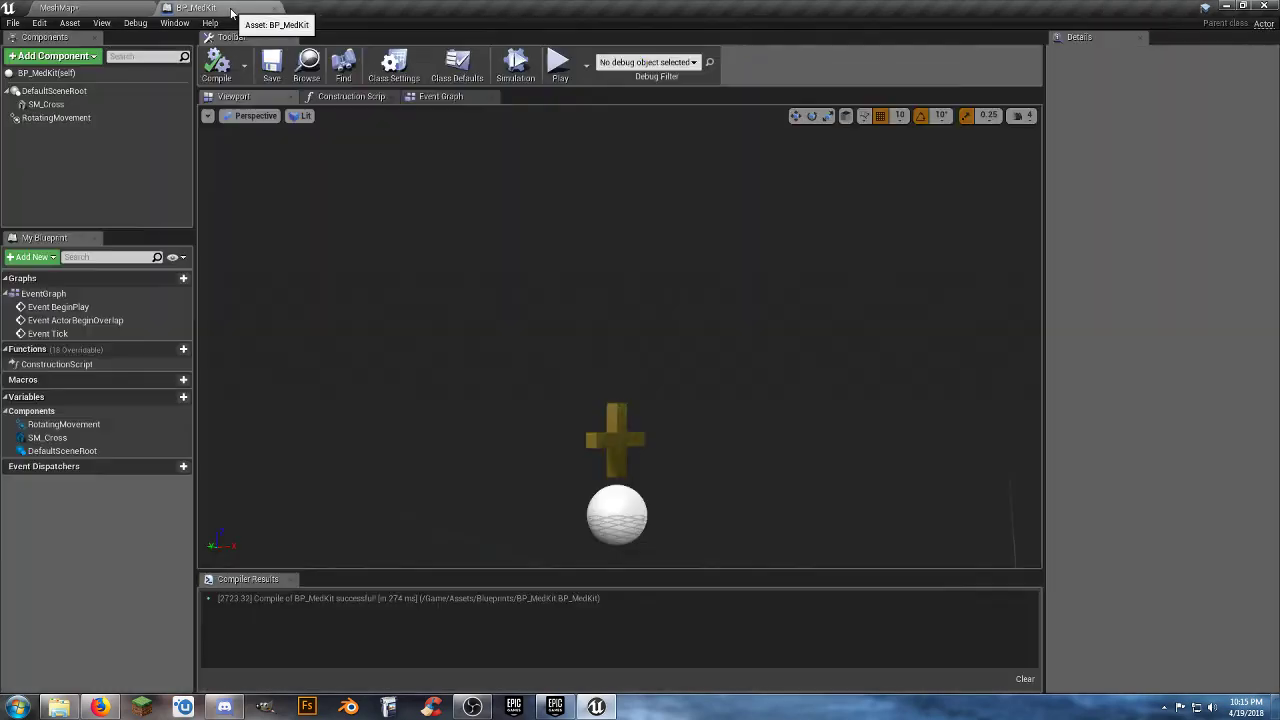
right_click_drag(687, 373, 672, 424)
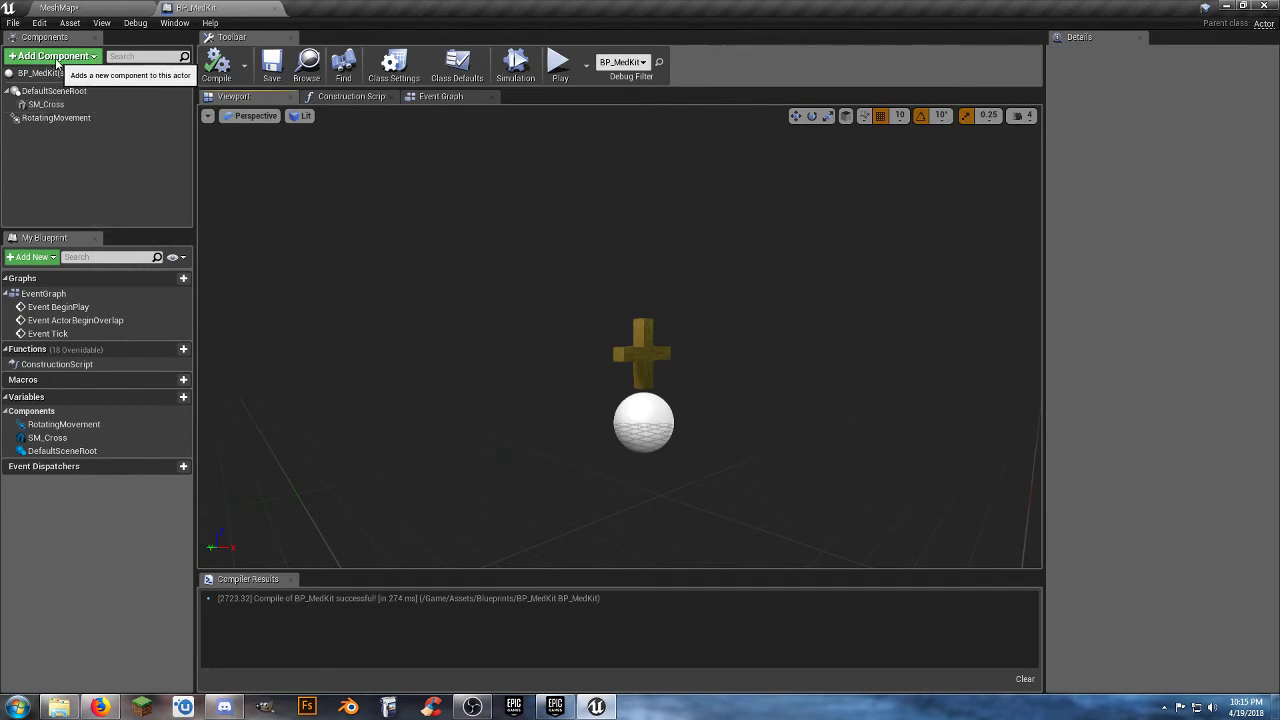
left_click(55, 56)
left_click(56, 58)
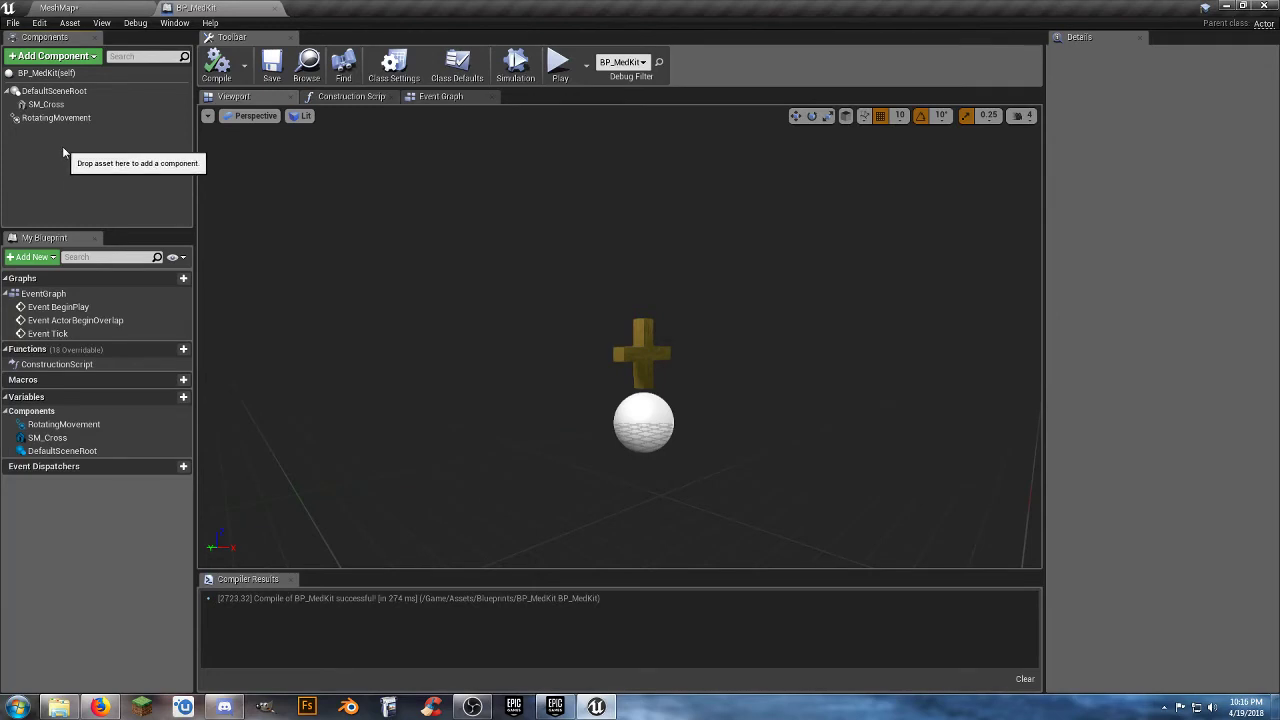
left_click(62, 73)
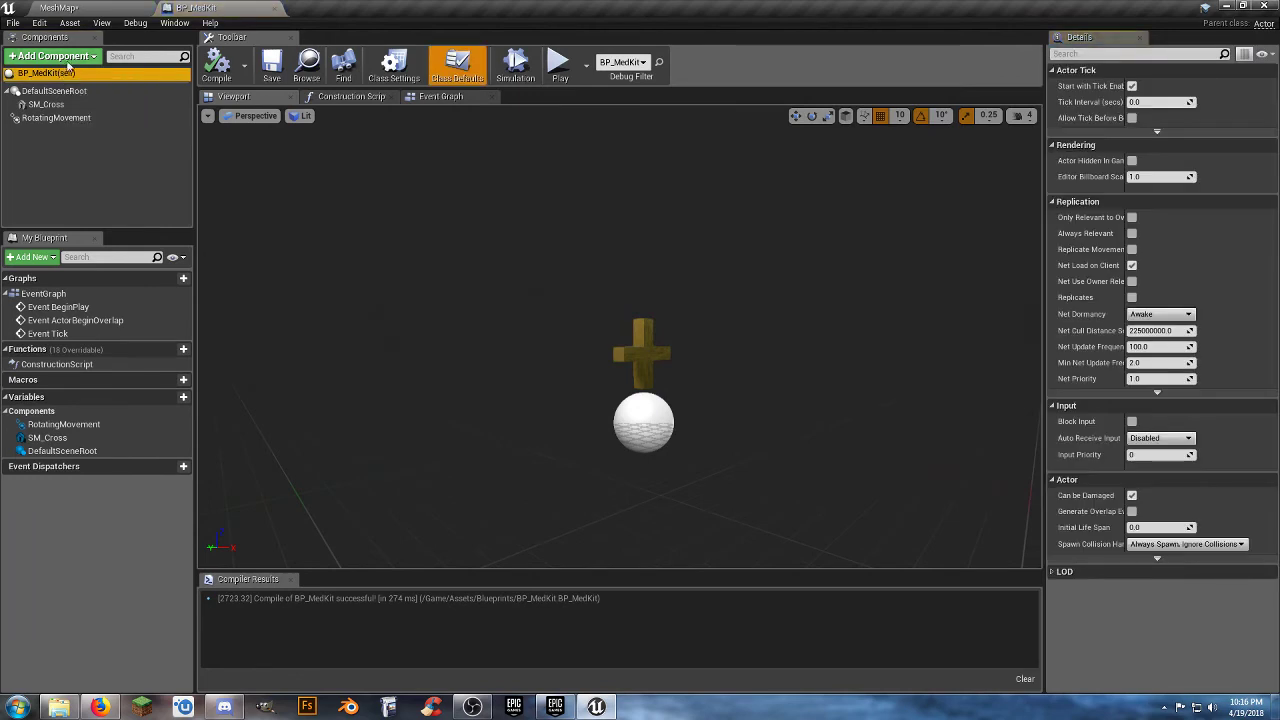
left_click(69, 60)
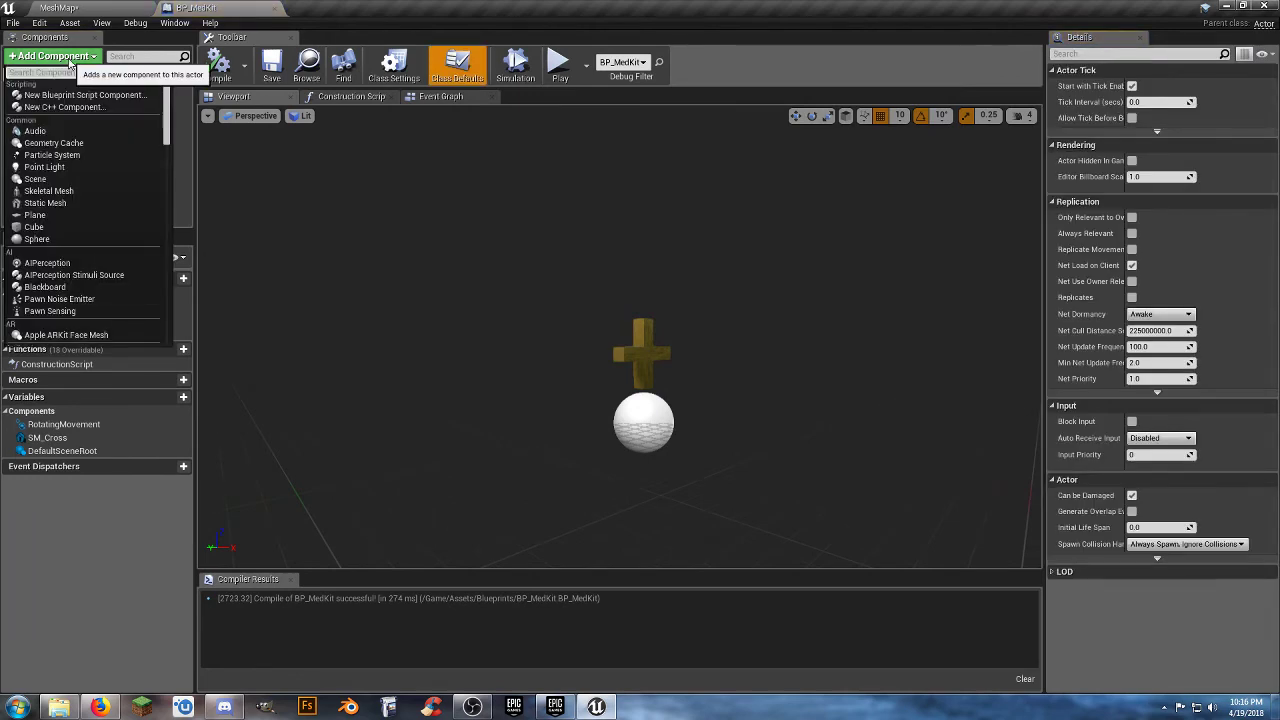
type("box")
key("Return")
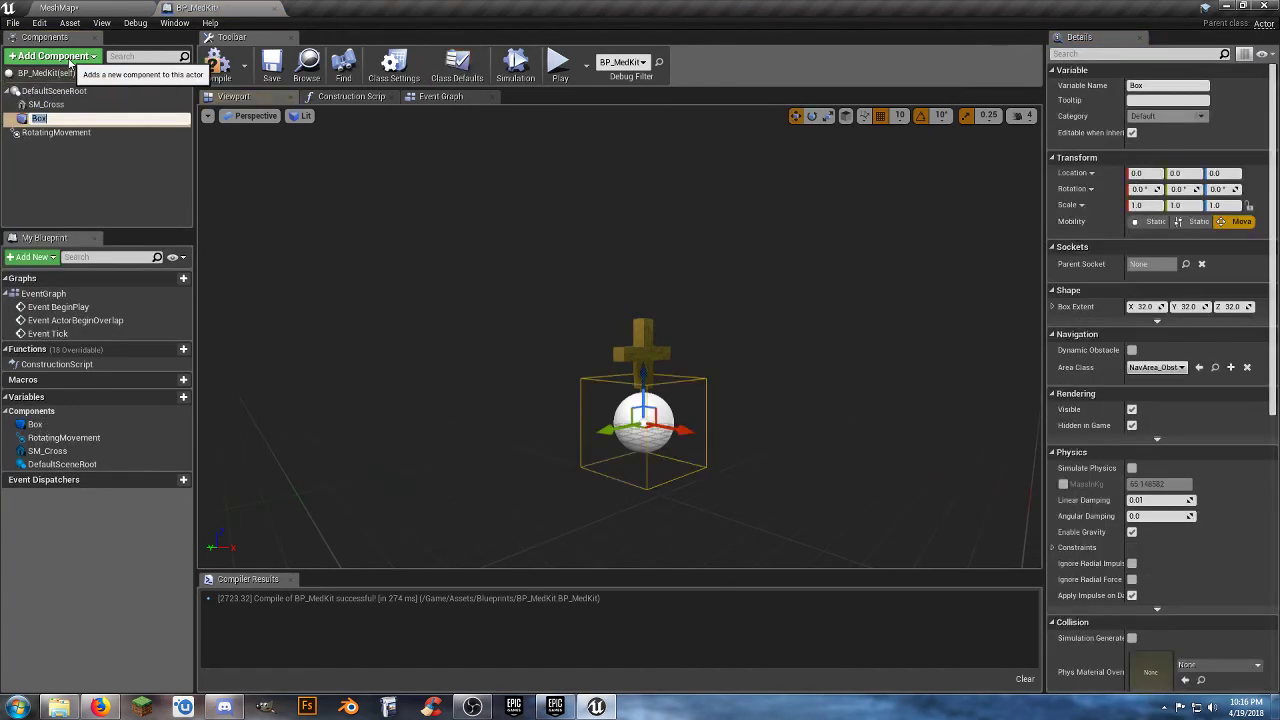
left_click(97, 188)
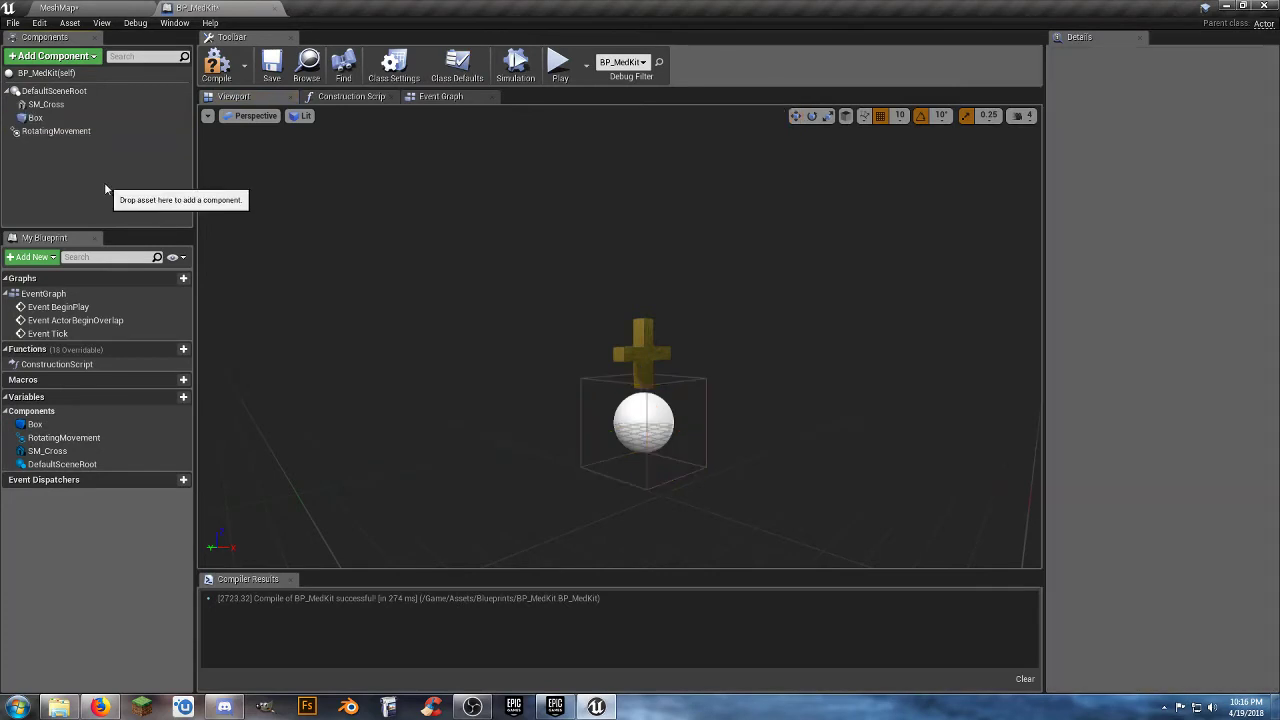
Raise the Box component to a Z location of 30, try a Z scale of 2, and set it to 1.5.
double_click(70, 120)
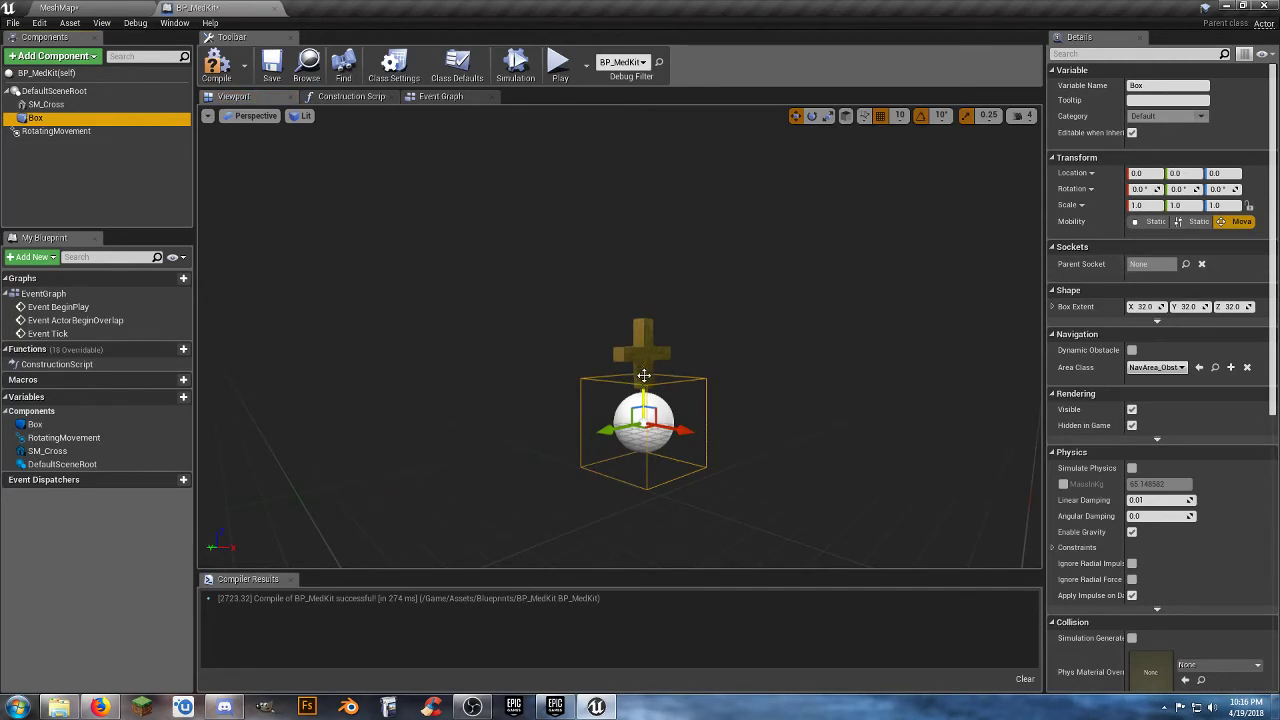
left_click_drag(642, 378, 647, 334)
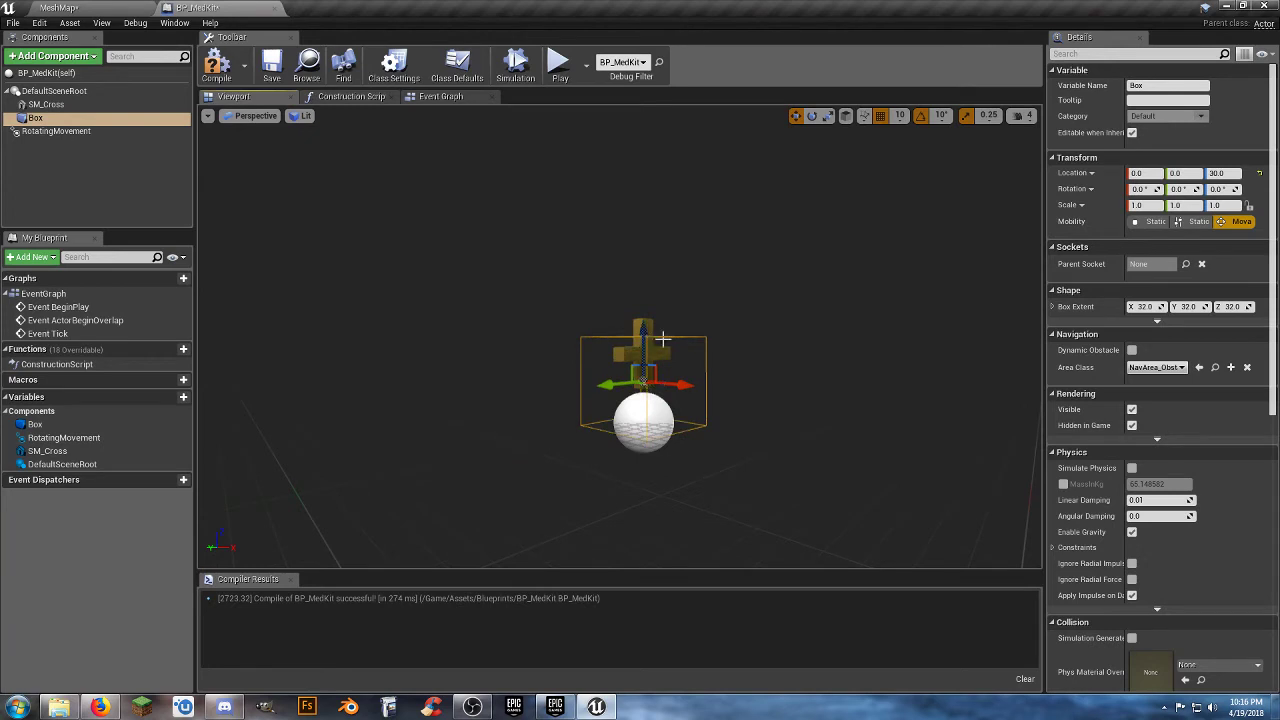
left_click(1232, 206)
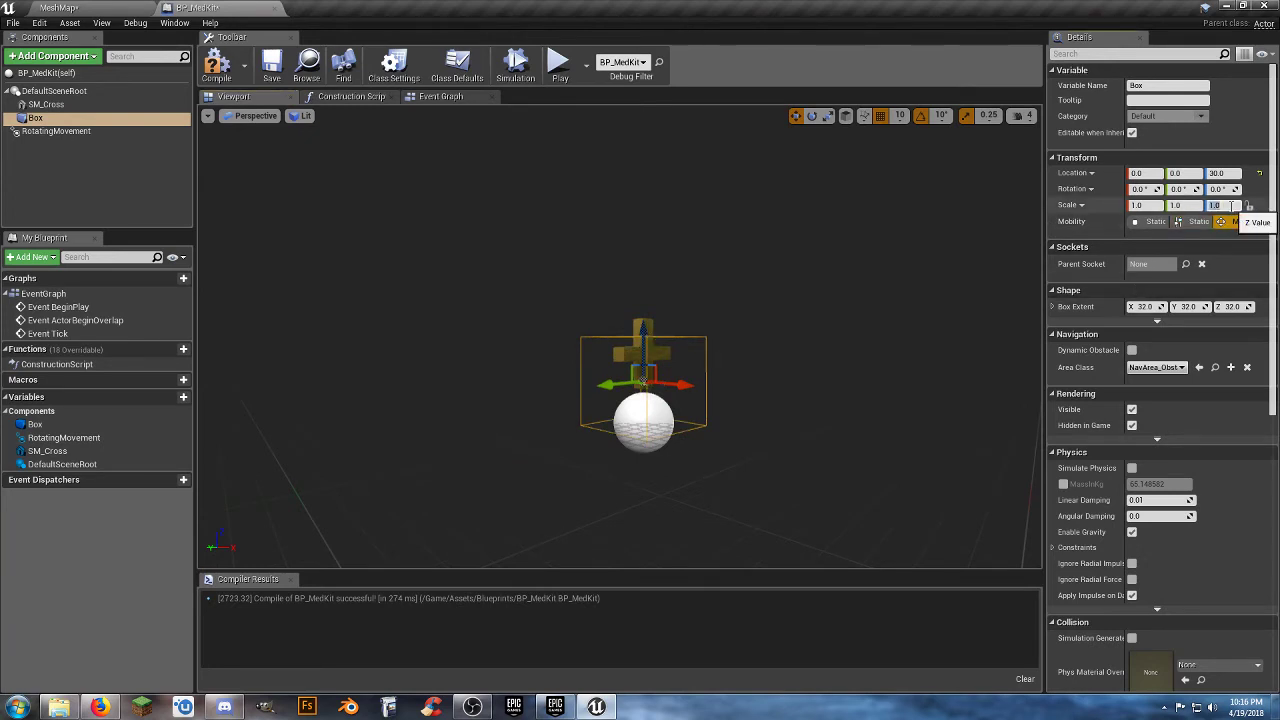
type("2")
key("Return")
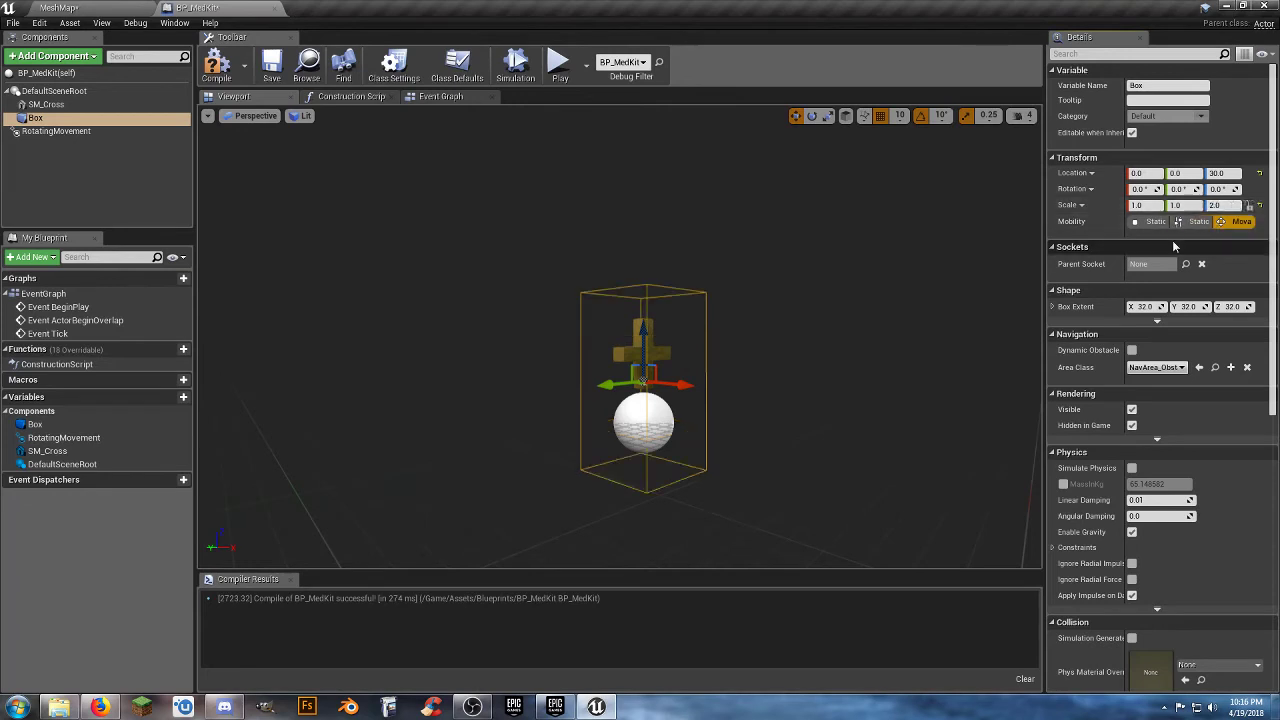
left_click(1233, 205)
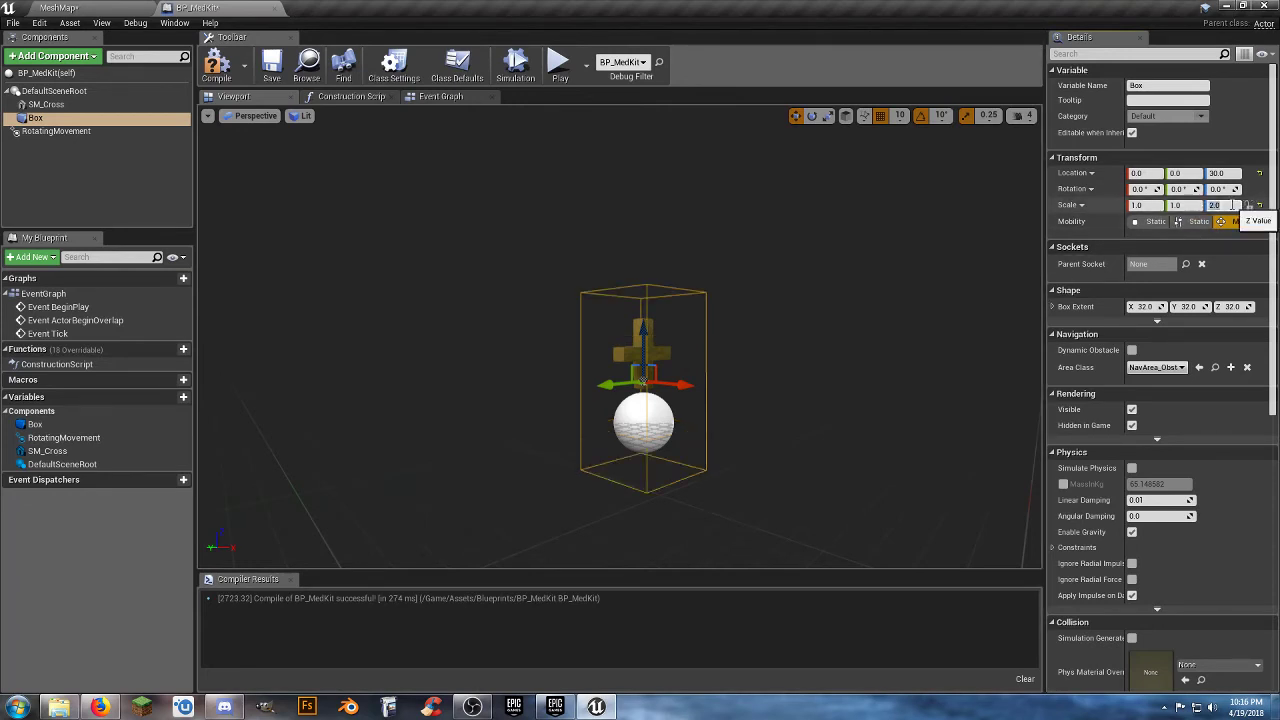
type("1.5")
key("Return")
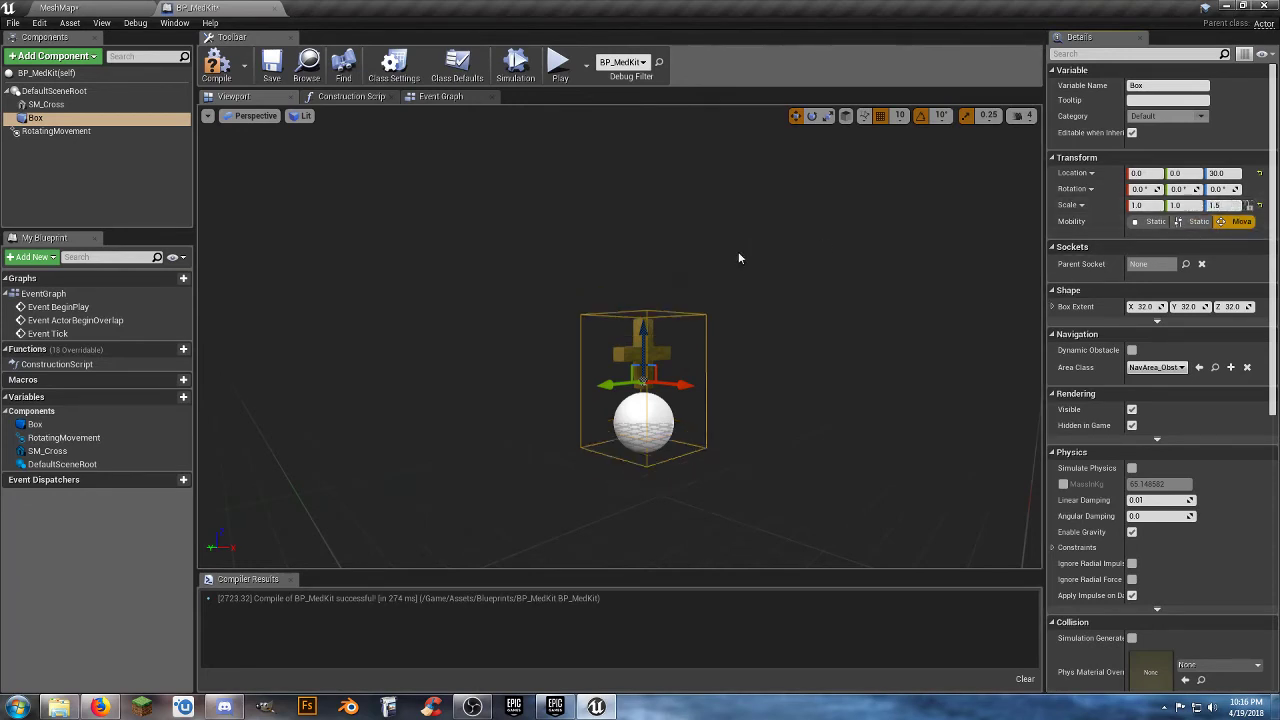
Raise the Box component to a Z location of 40 and check its fit around the cross from another angle.
left_click_drag(646, 339, 647, 329)
right_click_drag(648, 329, 610, 345)
key("d")
key("w")
key("f")
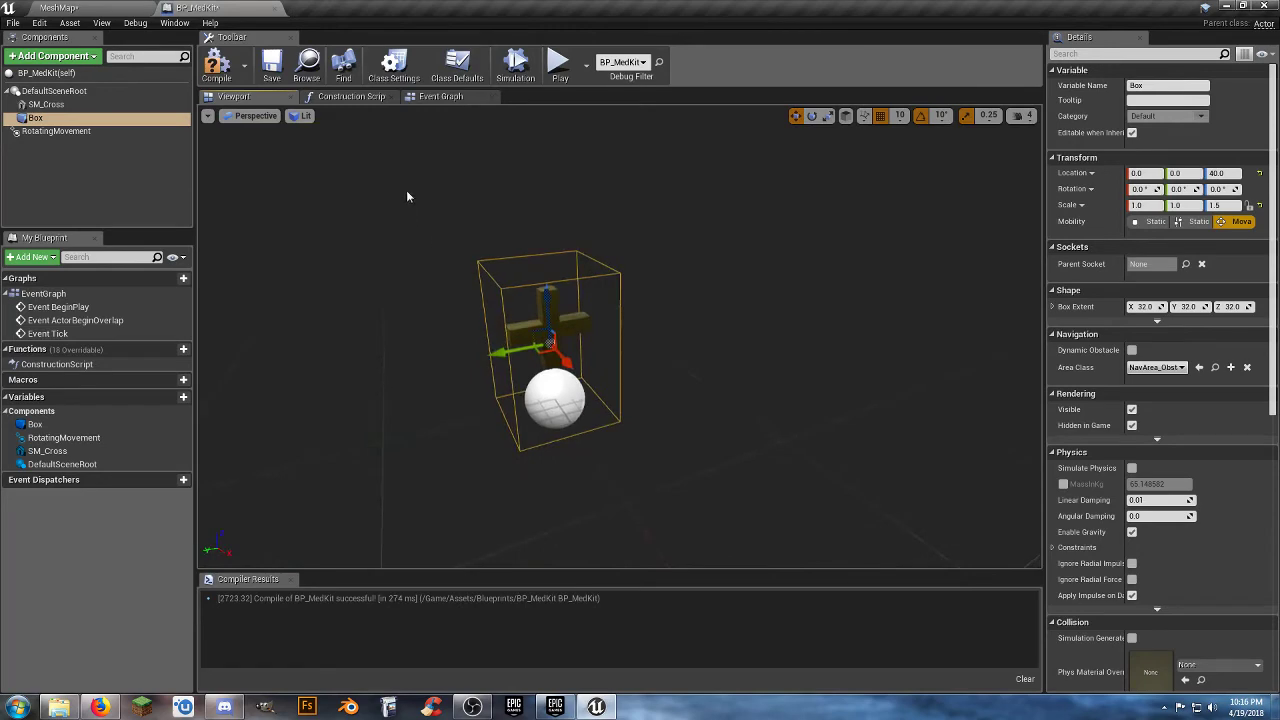
Compile and save BP_MedKit, and delete the BeginPlay, ActorBeginOverlap and Tick events from its Event Graph.
left_click(440, 96)
left_click(217, 68)
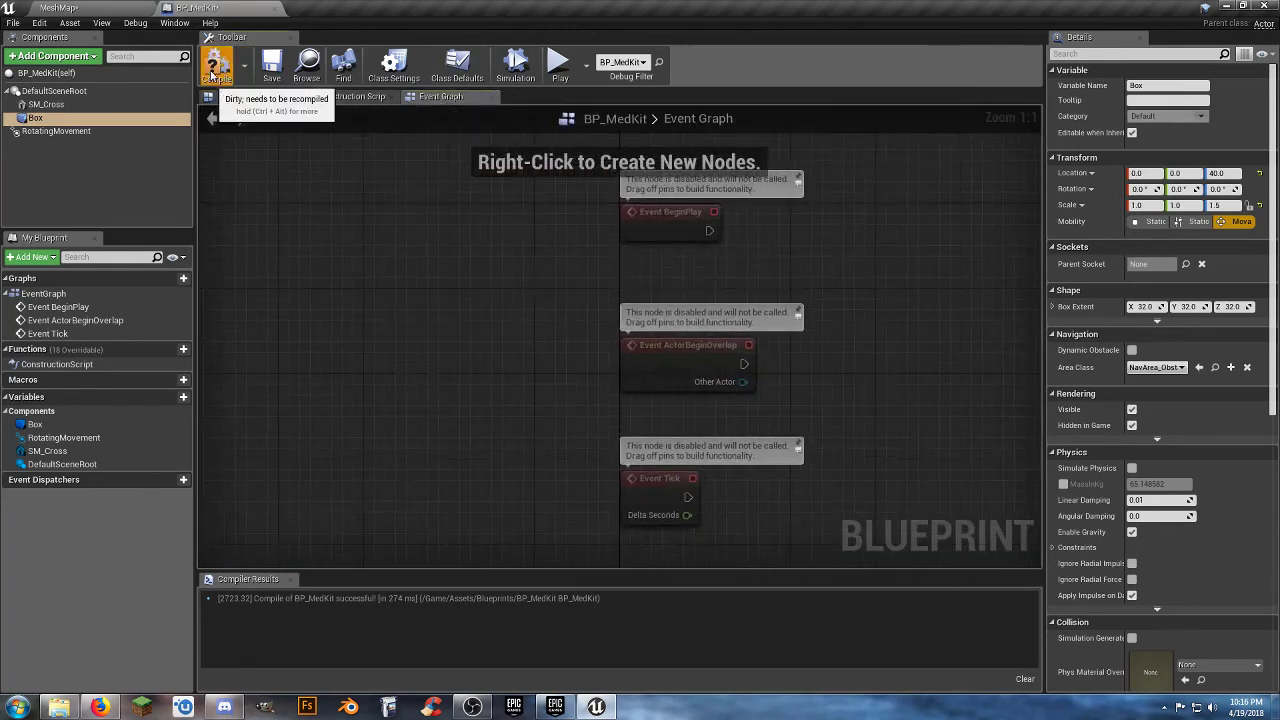
left_click(272, 68)
left_click_drag(745, 535, 607, 129)
key("Delete")
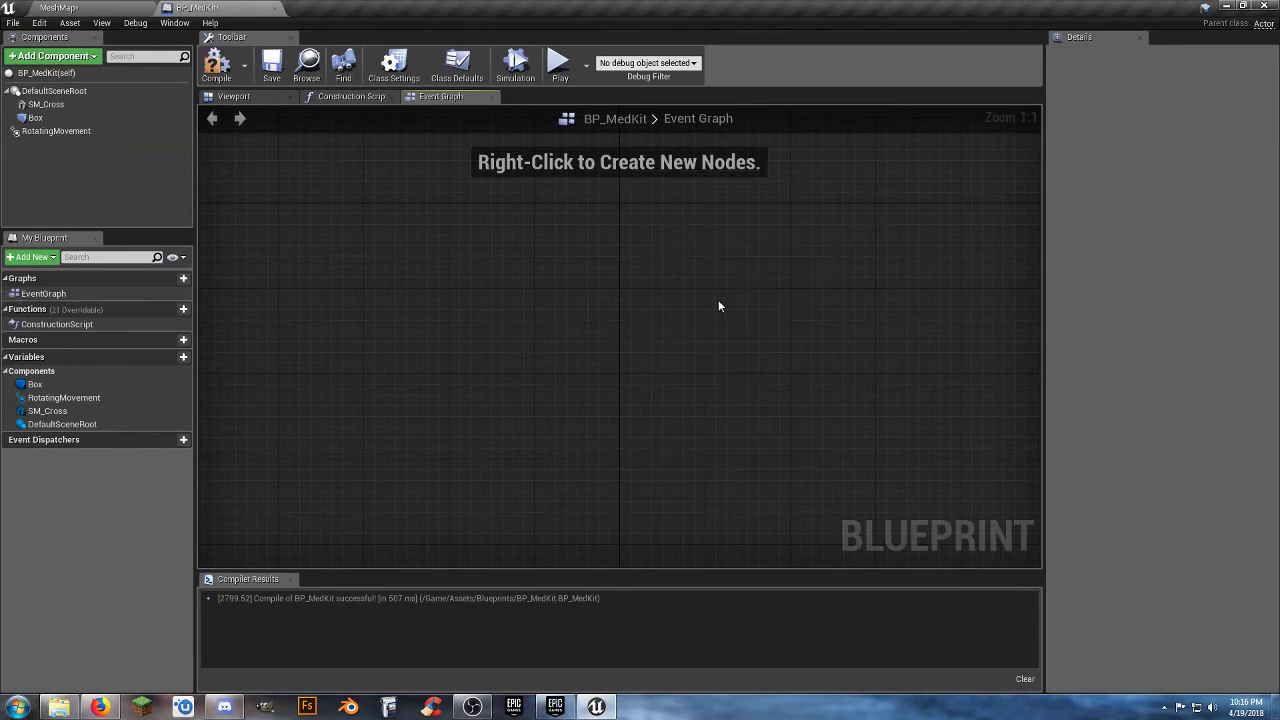
Add an OnComponentBeginOverlap event for the Box component to the Event Graph.
right_click_drag(718, 301, 682, 308)
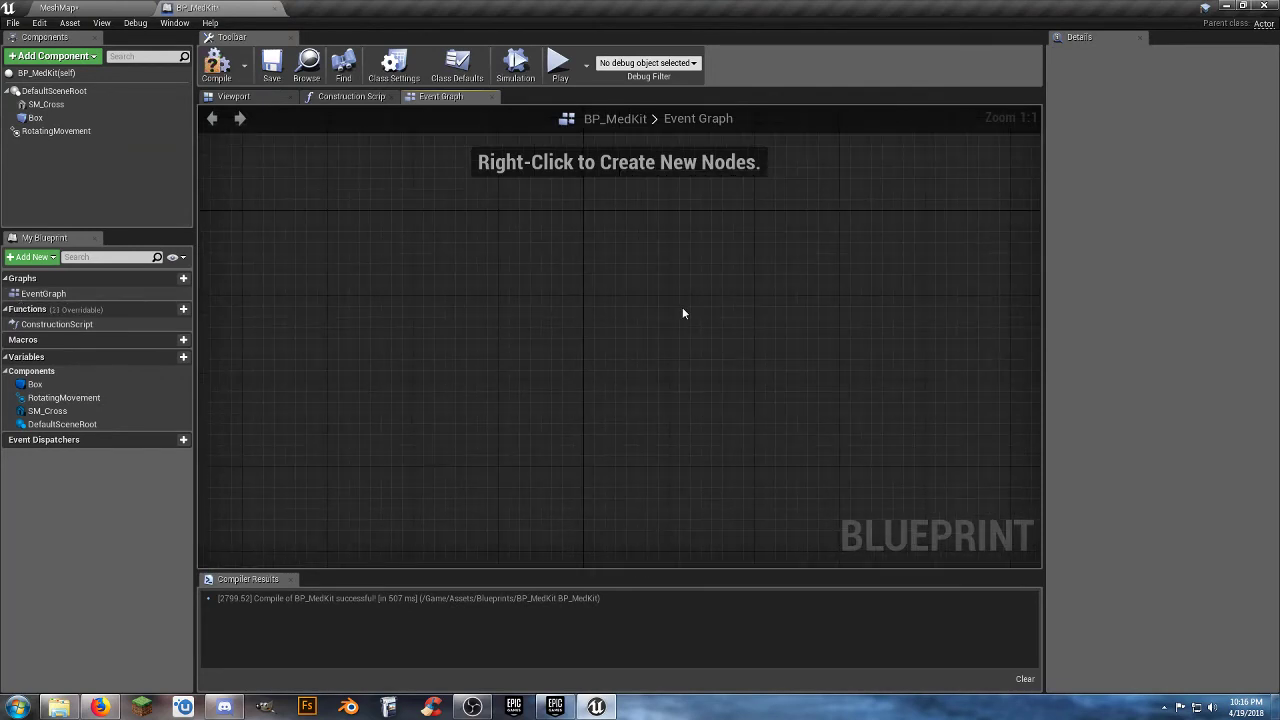
left_click(60, 120)
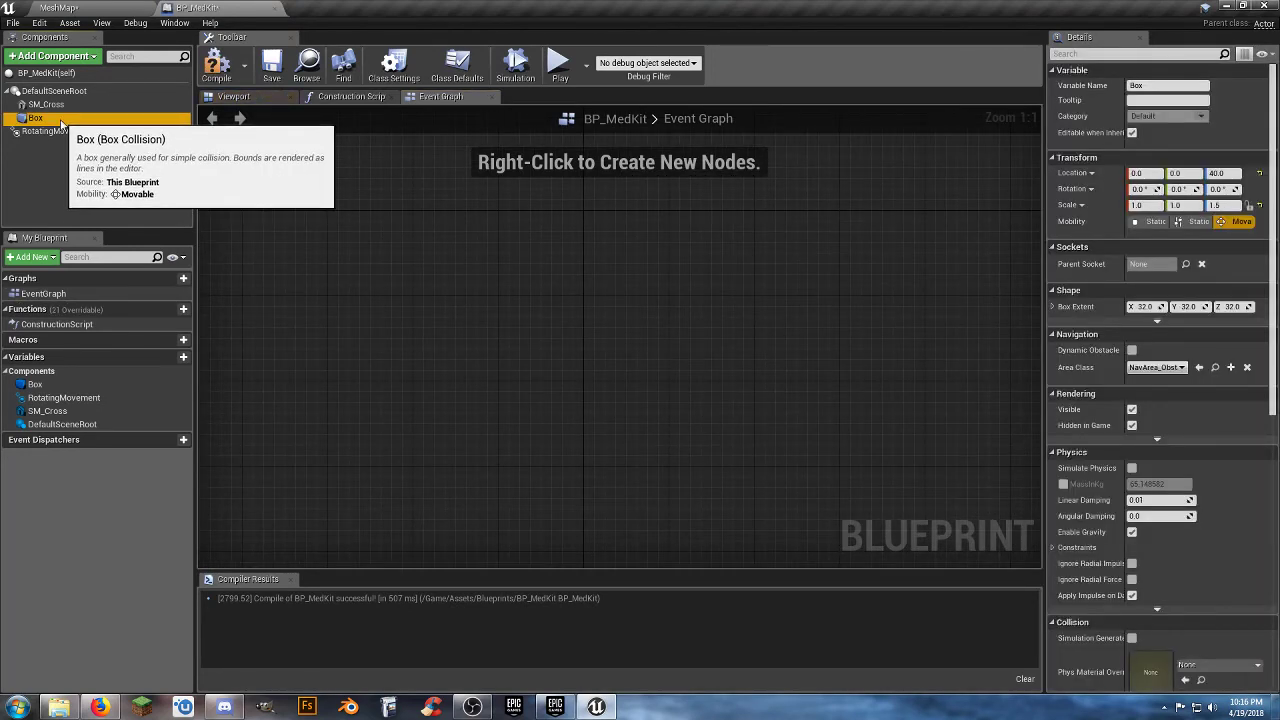
right_click(61, 122)
mouse_move(146, 146)
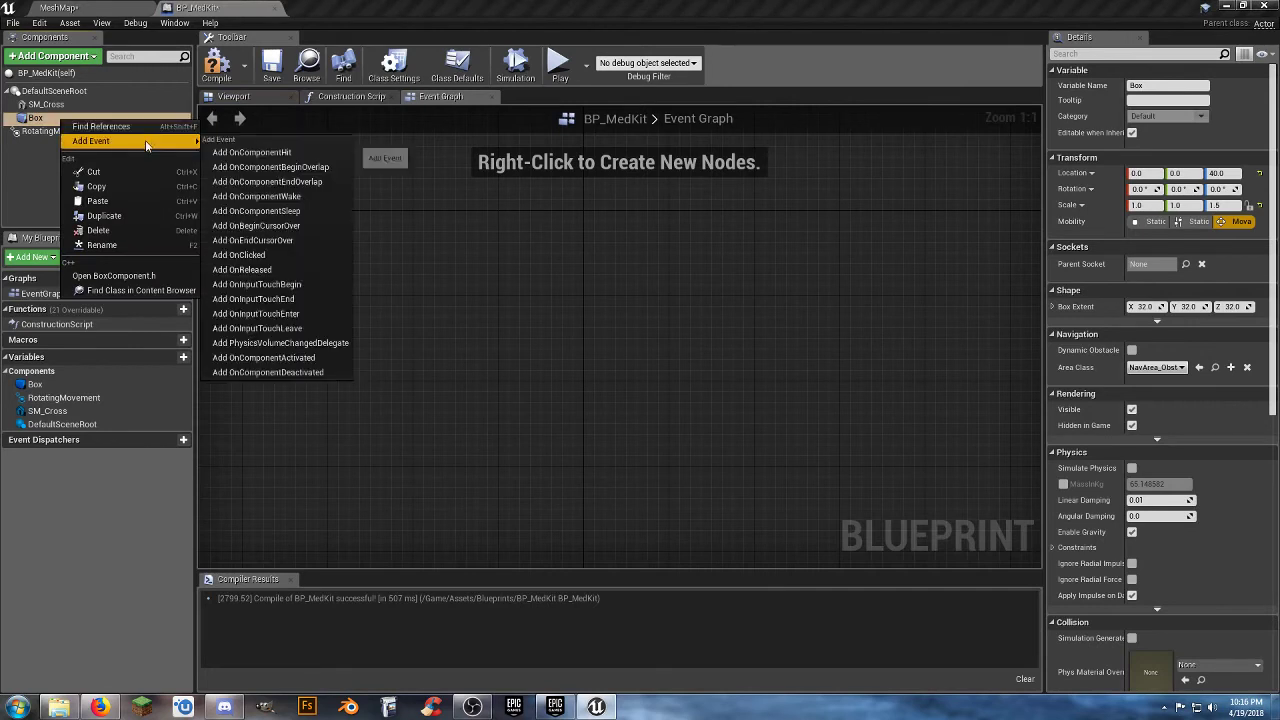
left_click(277, 170)
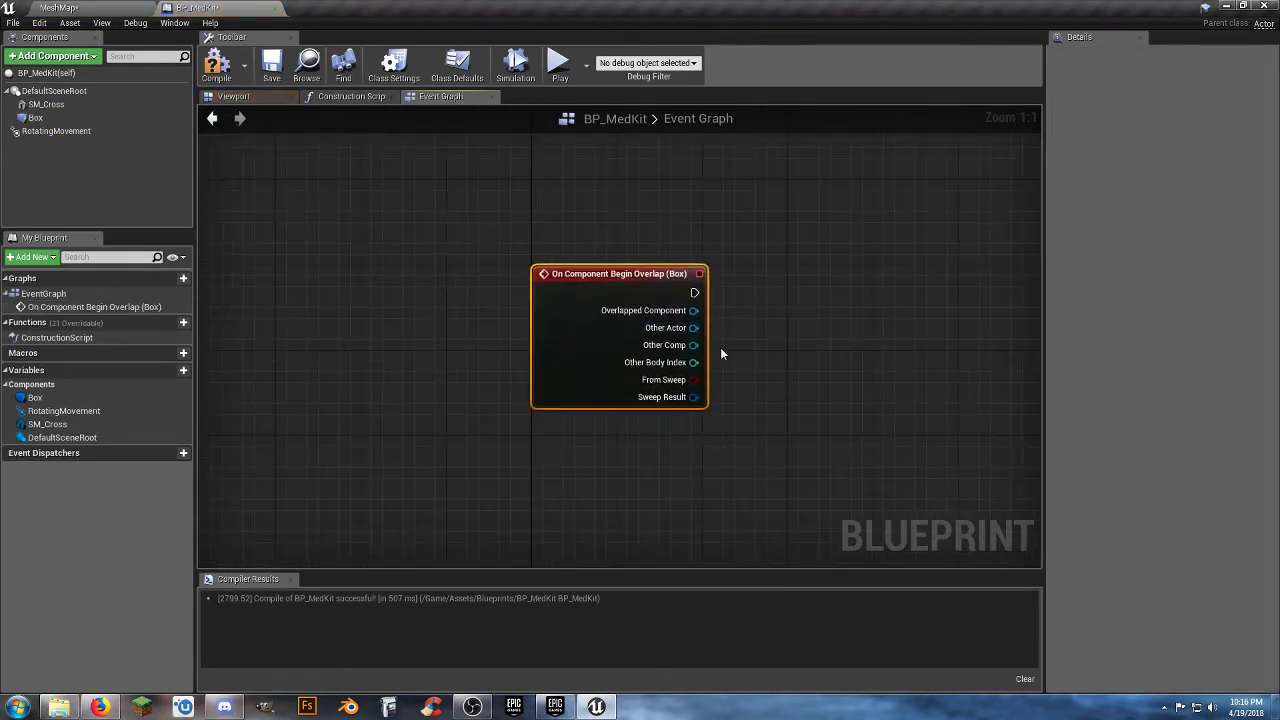
Create a Cast To ThirdPersonCharacter node from the overlap event's Other Actor and align it with the event.
left_click_drag(694, 328, 796, 323)
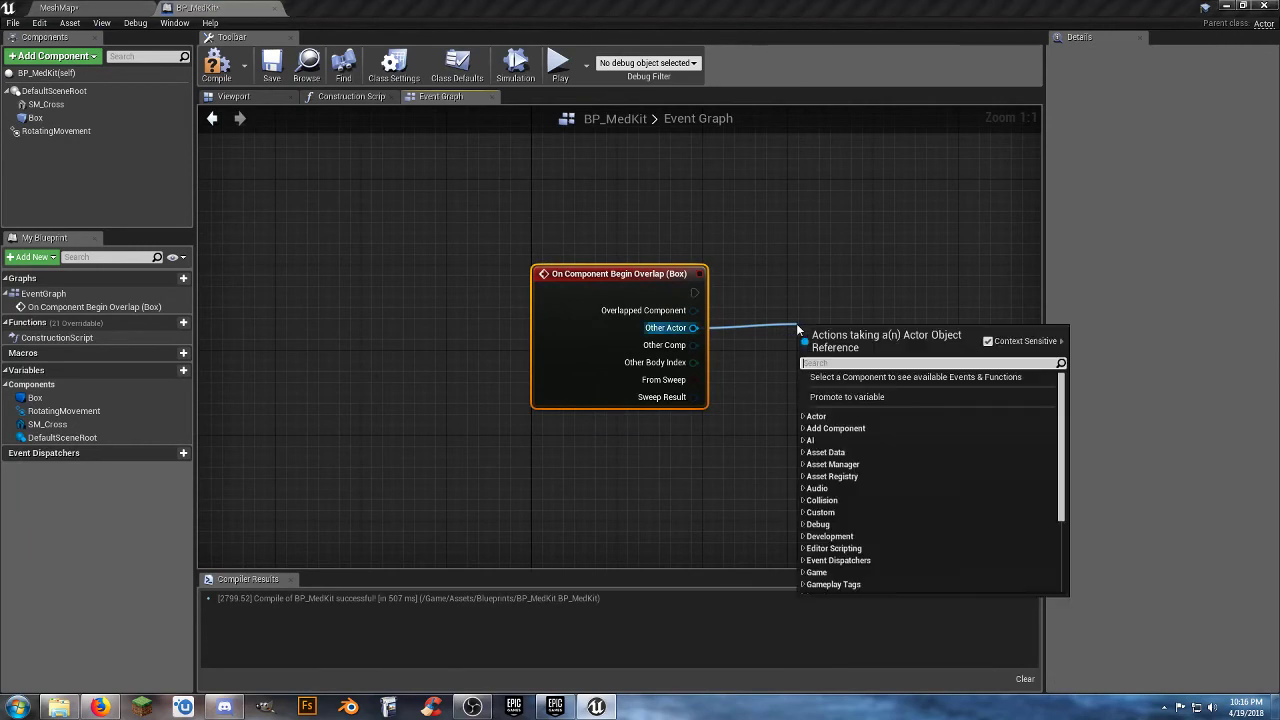
left_click(873, 305)
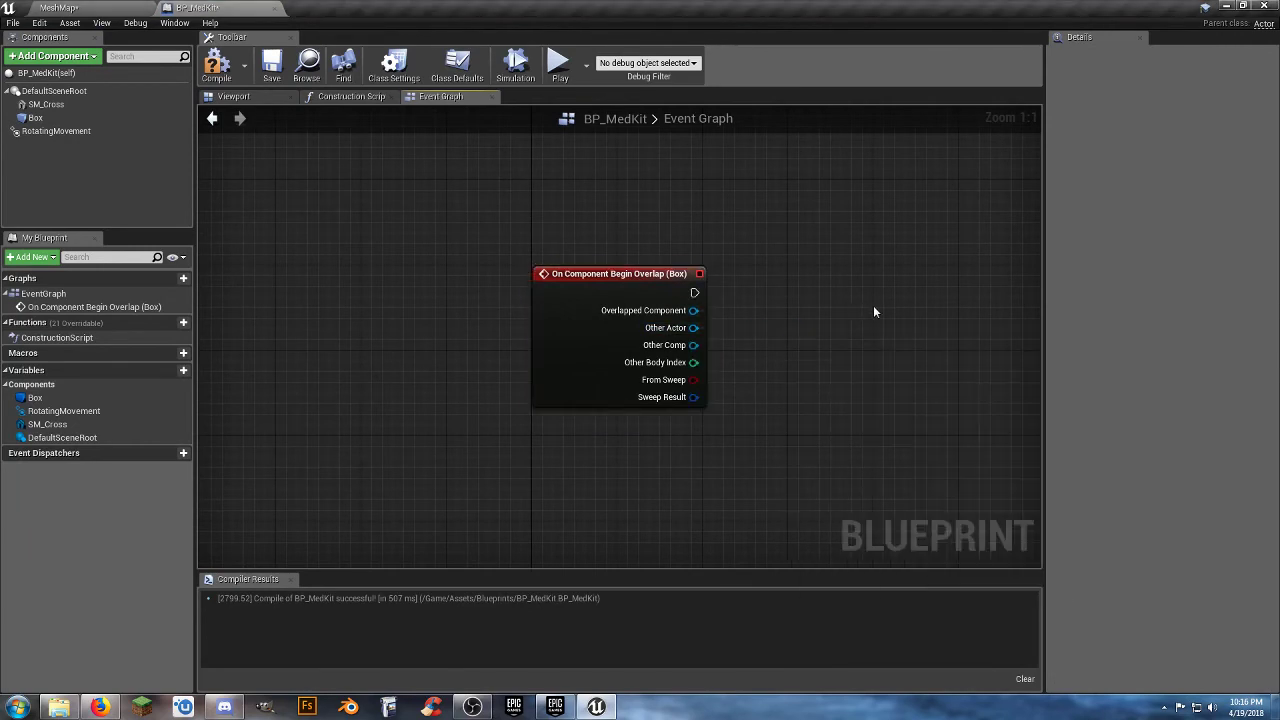
right_click_drag(873, 305, 686, 310)
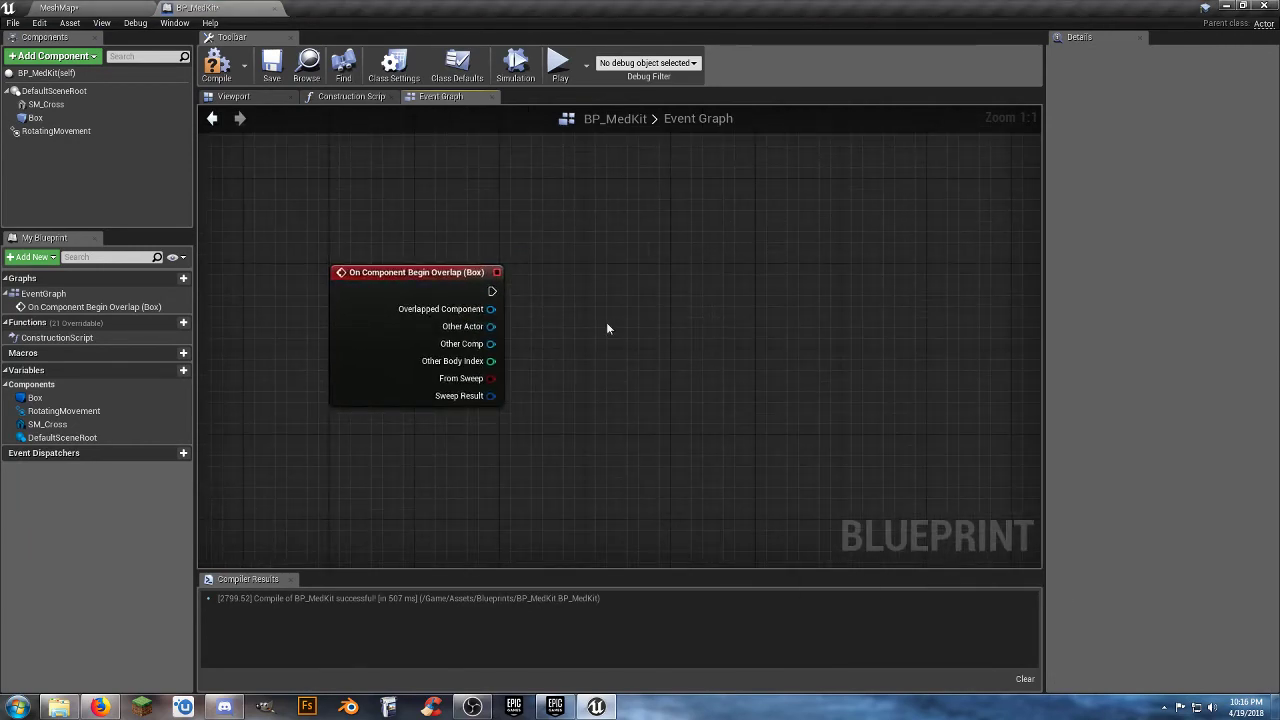
left_click_drag(490, 326, 632, 316)
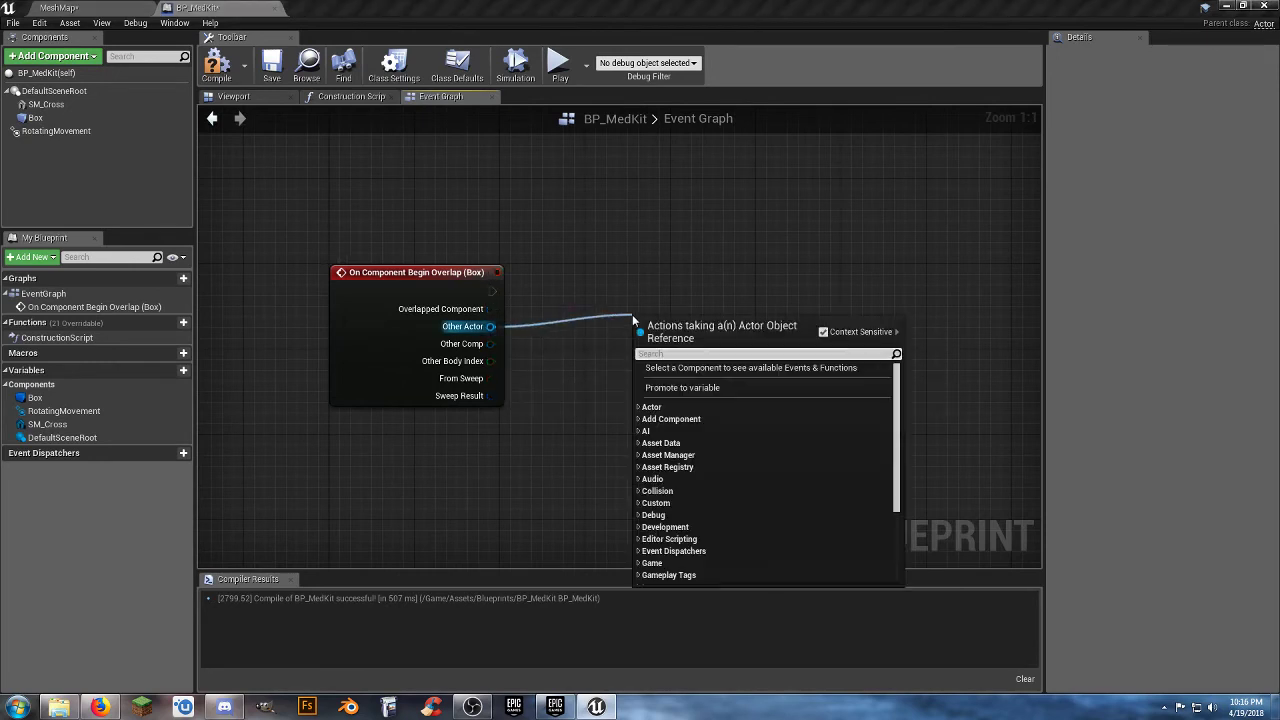
type("casttothir")
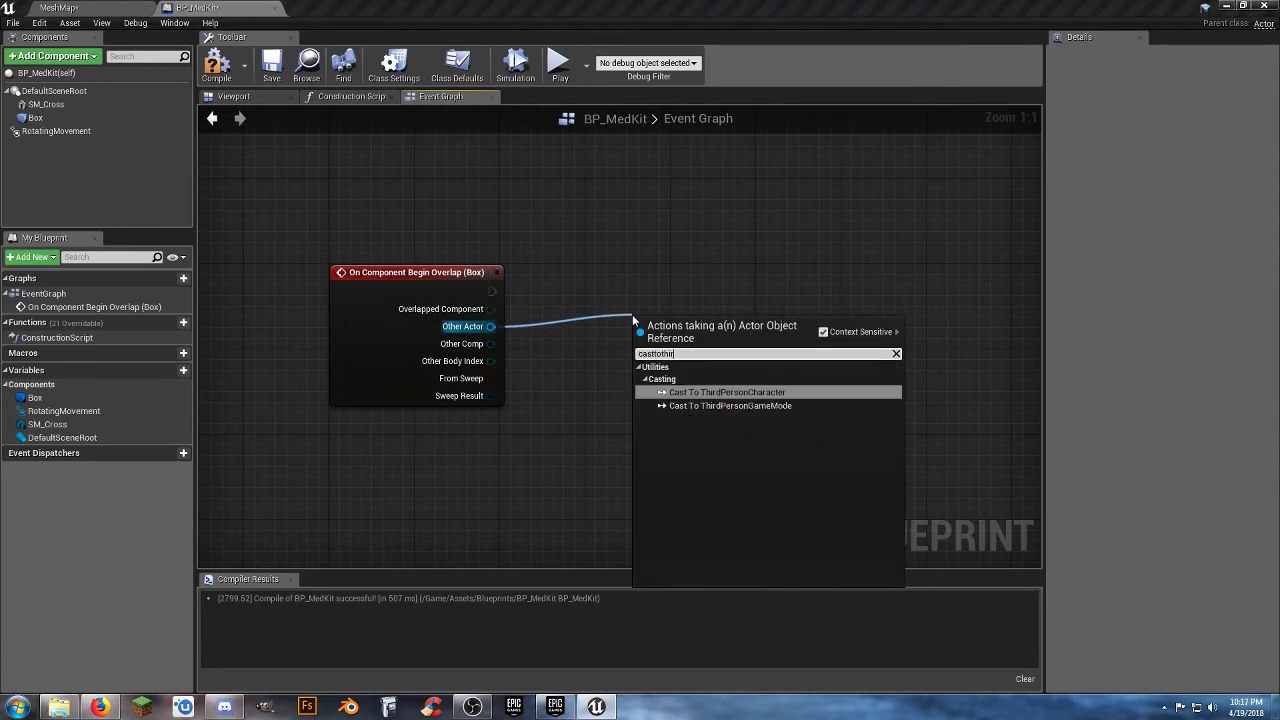
key("Return")
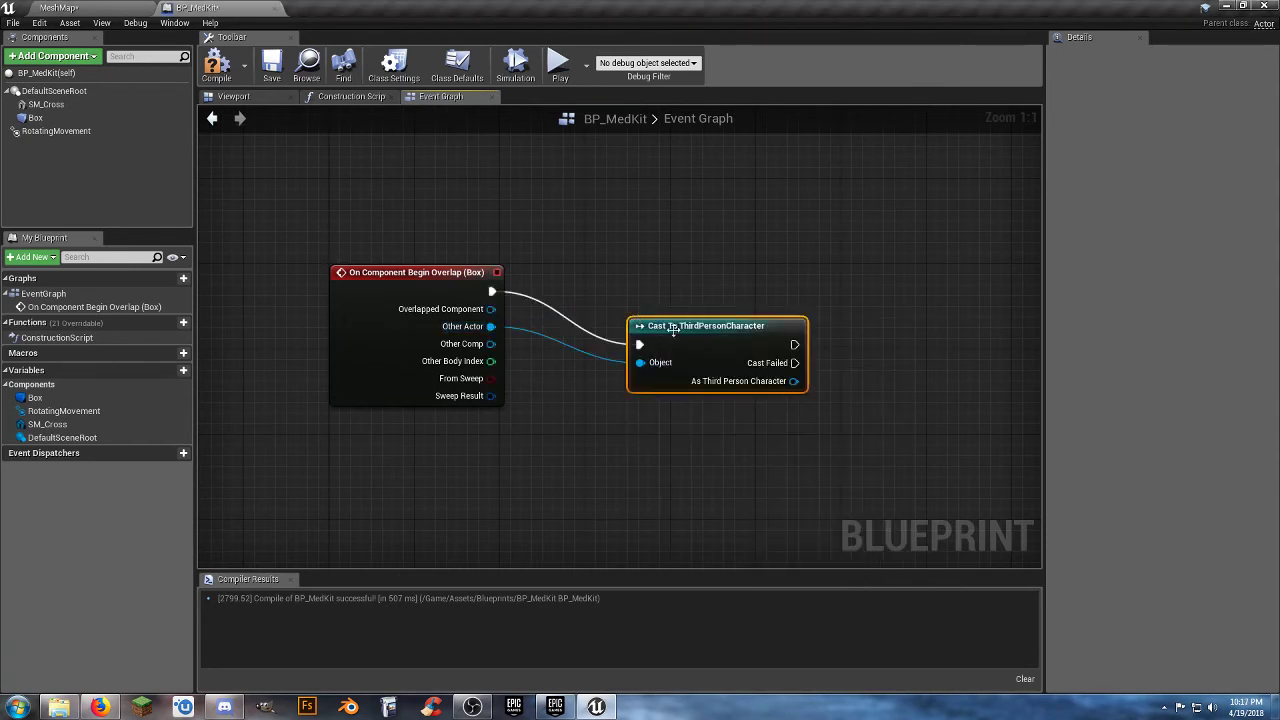
left_click_drag(684, 344, 663, 285)
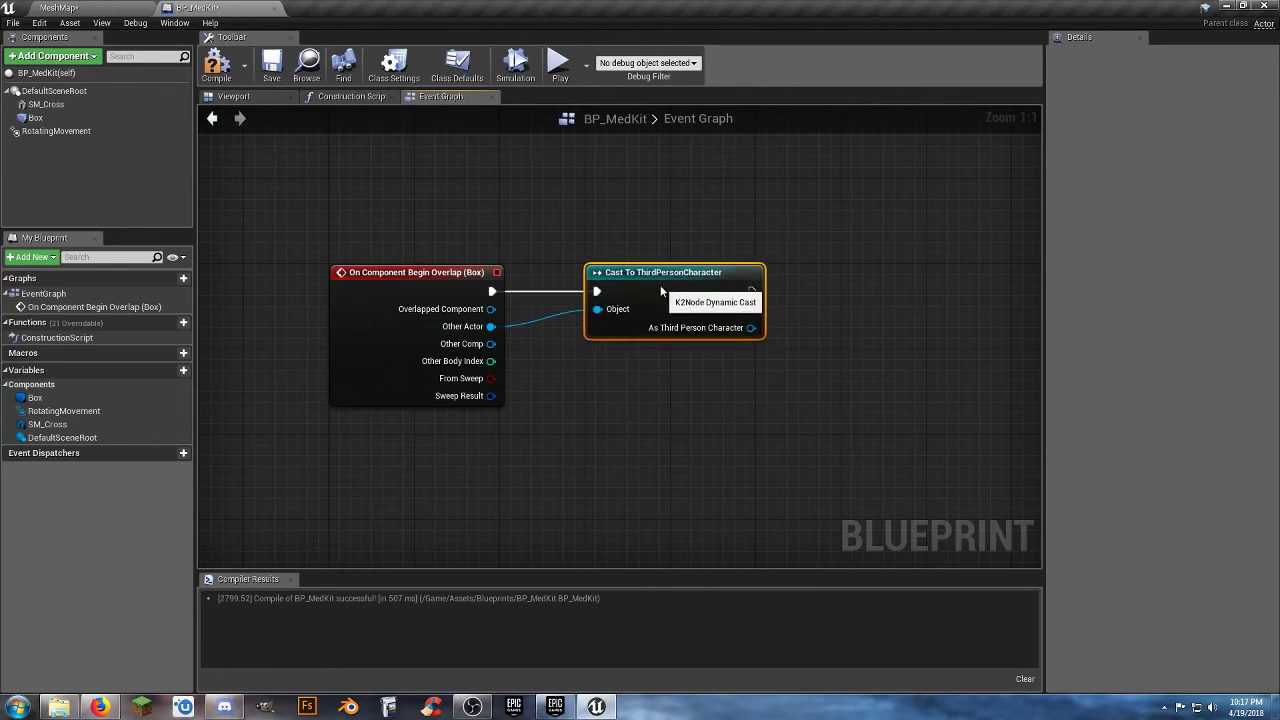
Add a Get Health node from the cast's As Third Person Character output.
right_click_drag(657, 339, 463, 338)
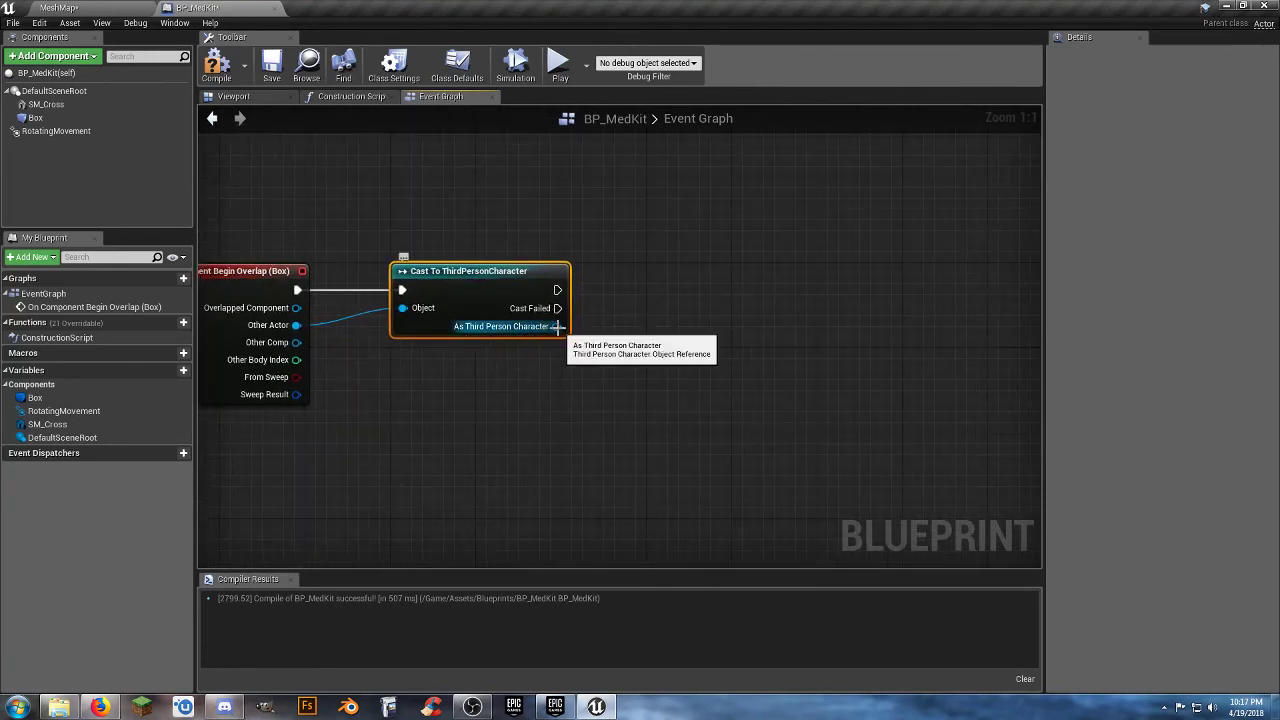
left_click_drag(558, 327, 592, 358)
type("geth")
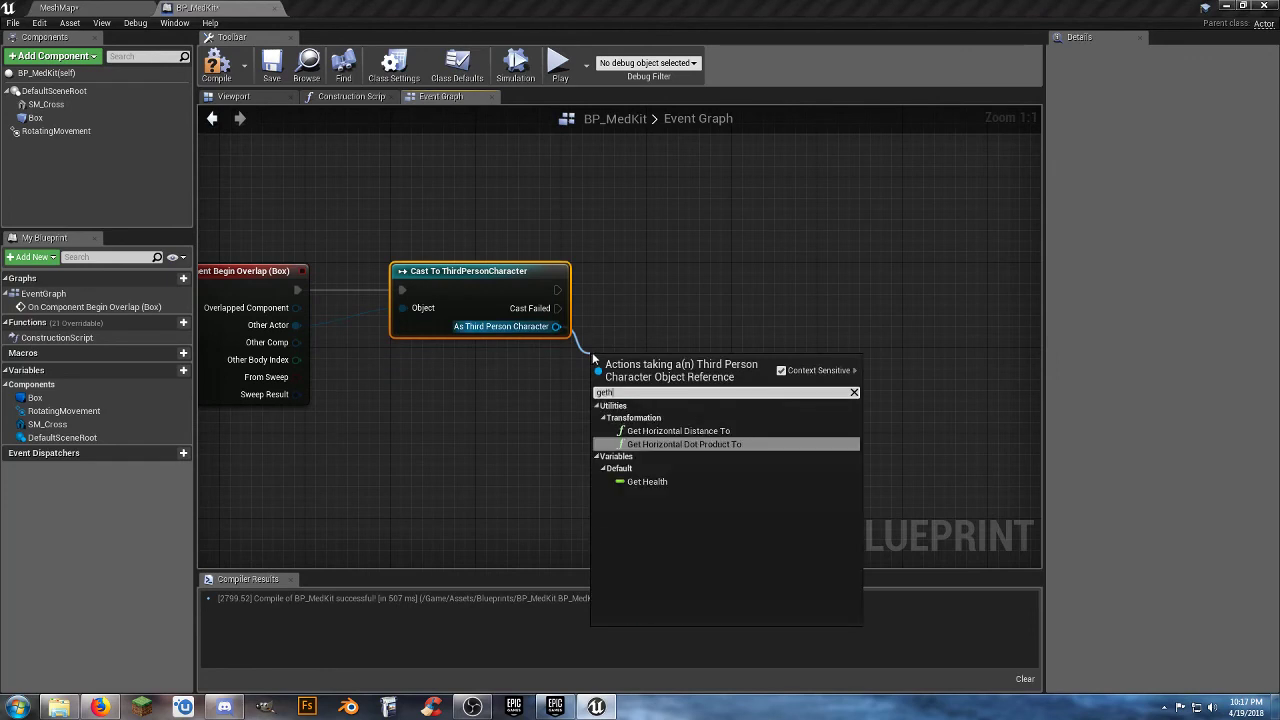
left_click(660, 482)
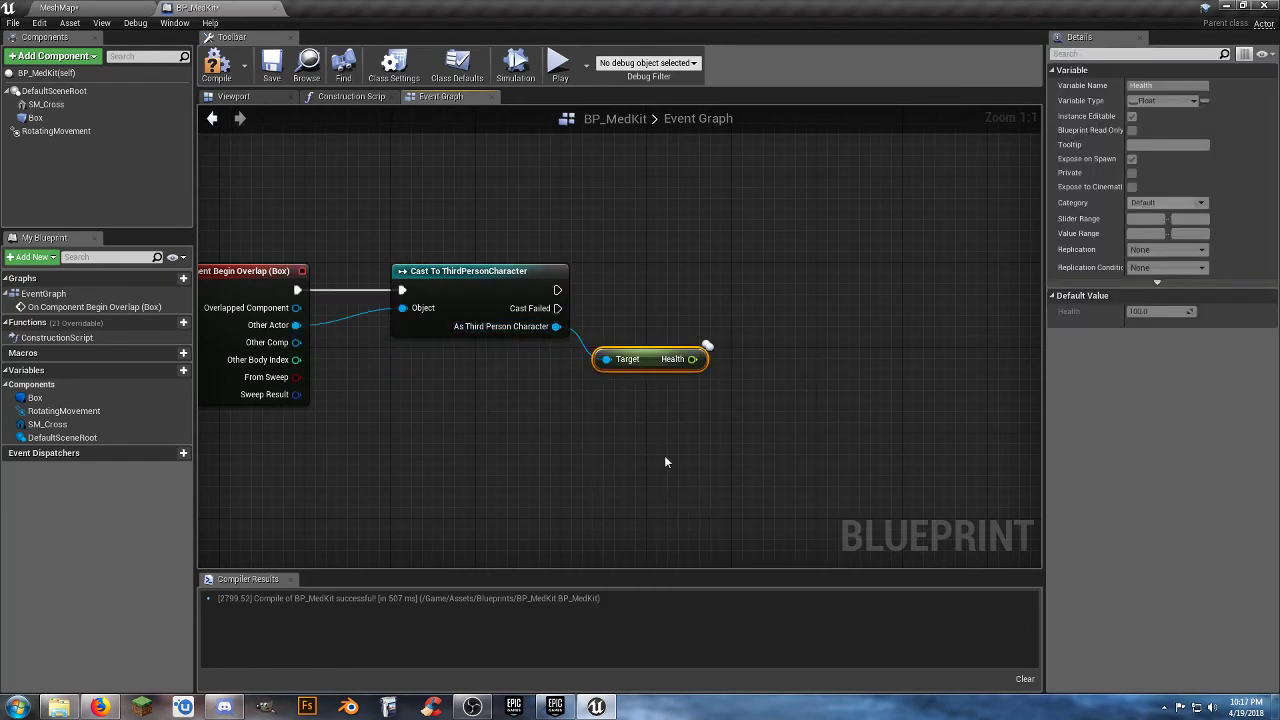
Search for float operations that can be applied to the character's Health value.
right_click_drag(651, 429, 630, 427)
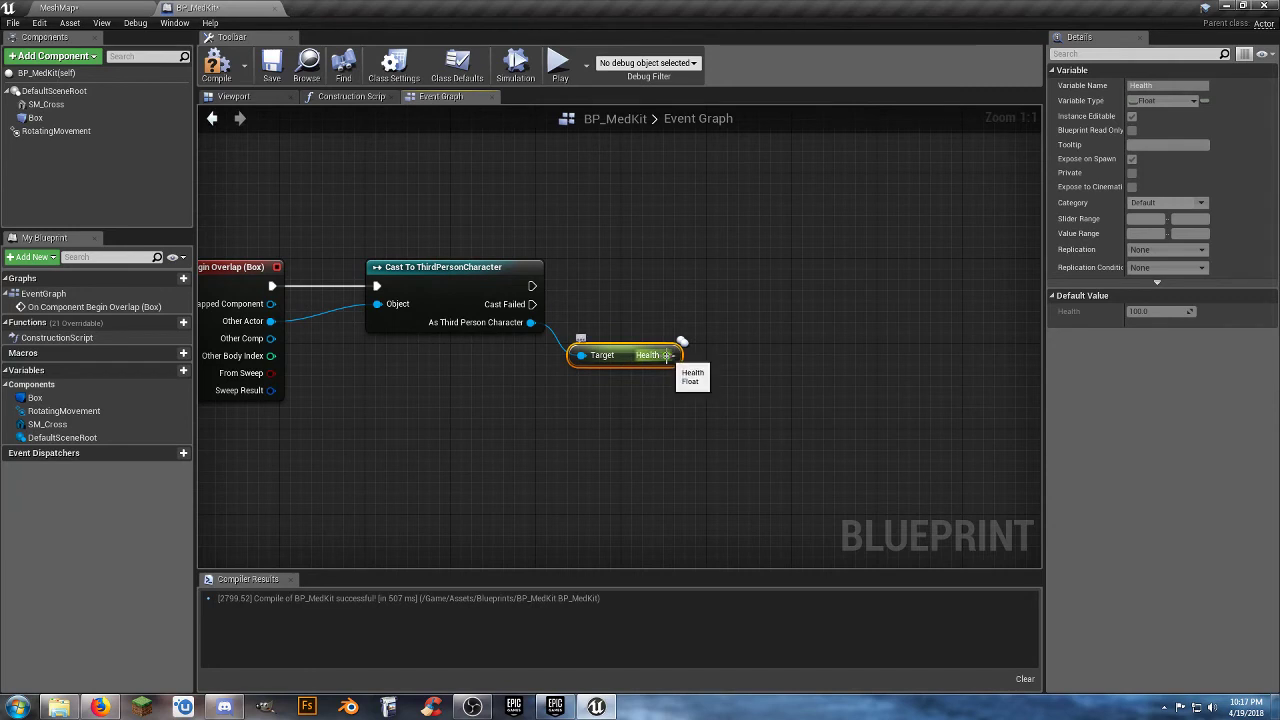
left_click_drag(666, 355, 720, 388)
type("float")
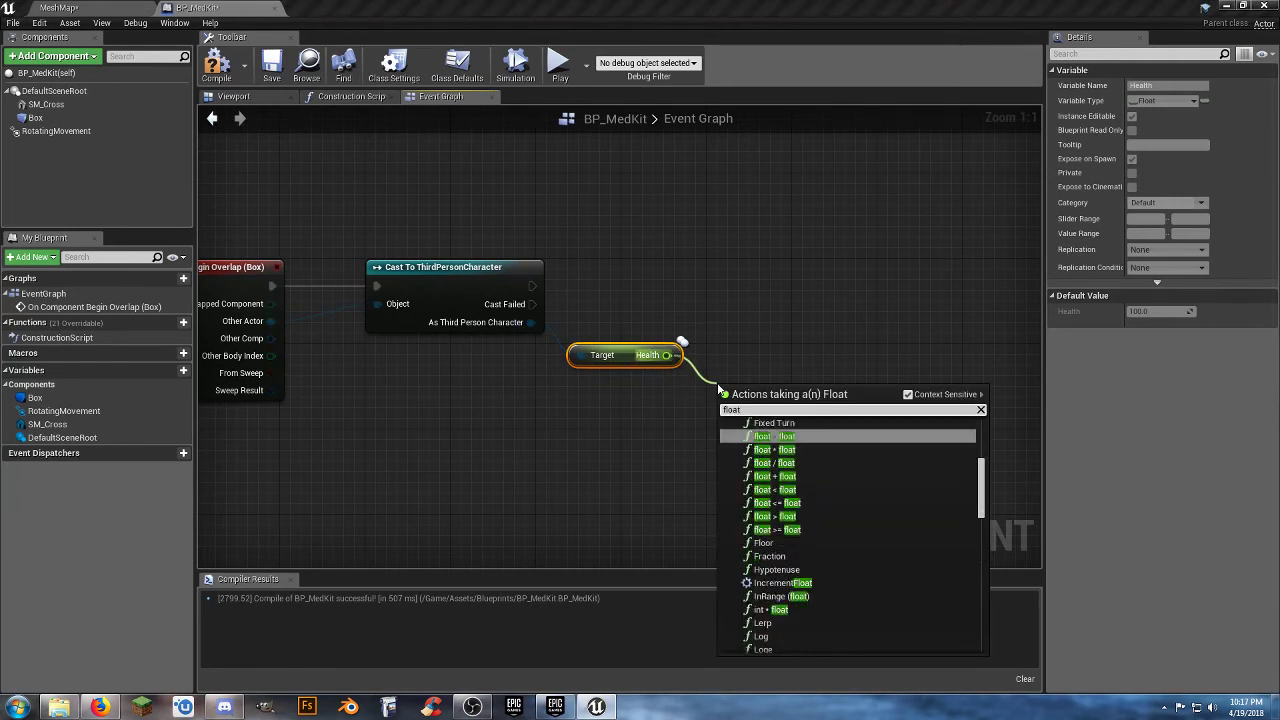
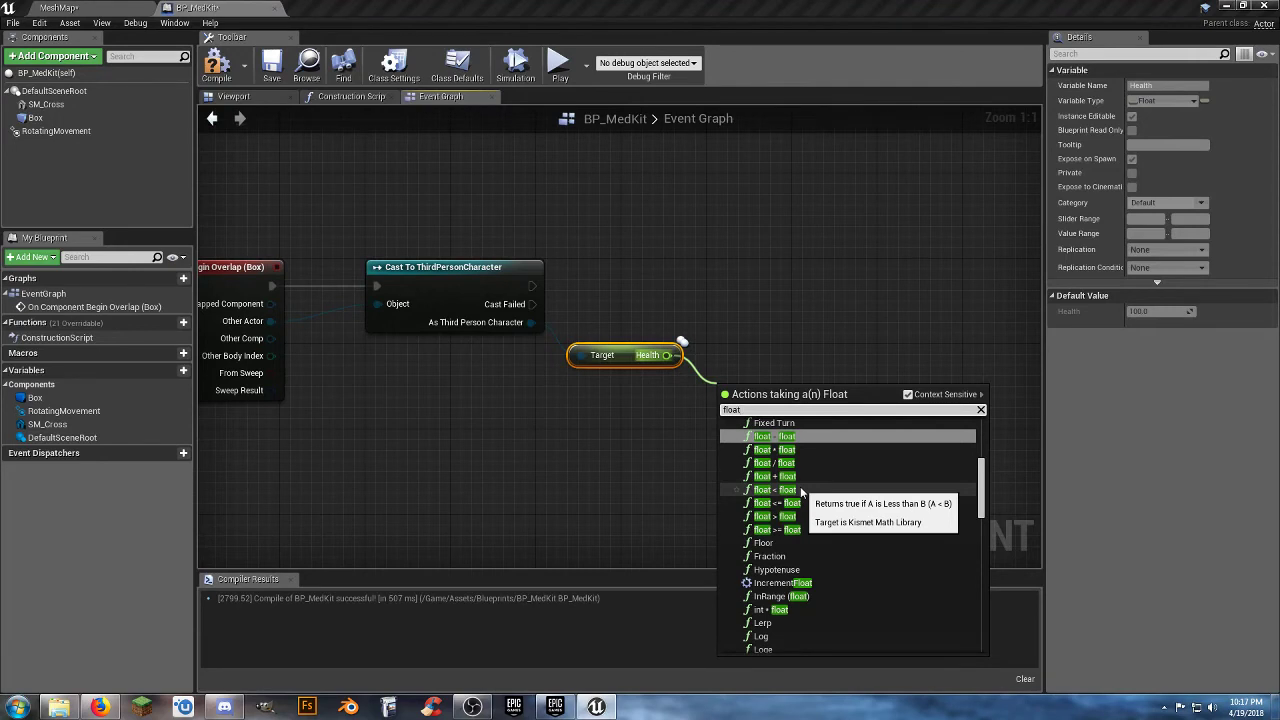
Compare the character's Health with a float < float node and set its second value to 100.
left_click(800, 486)
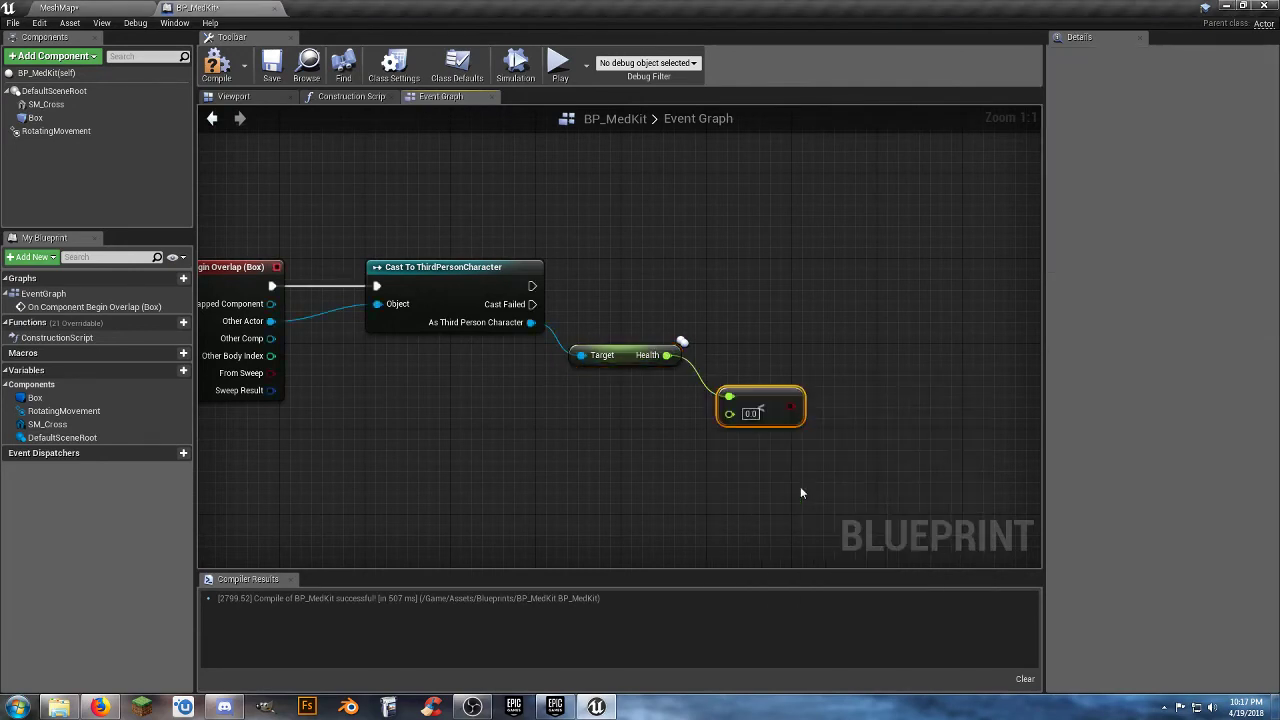
left_click(752, 413)
type("100")
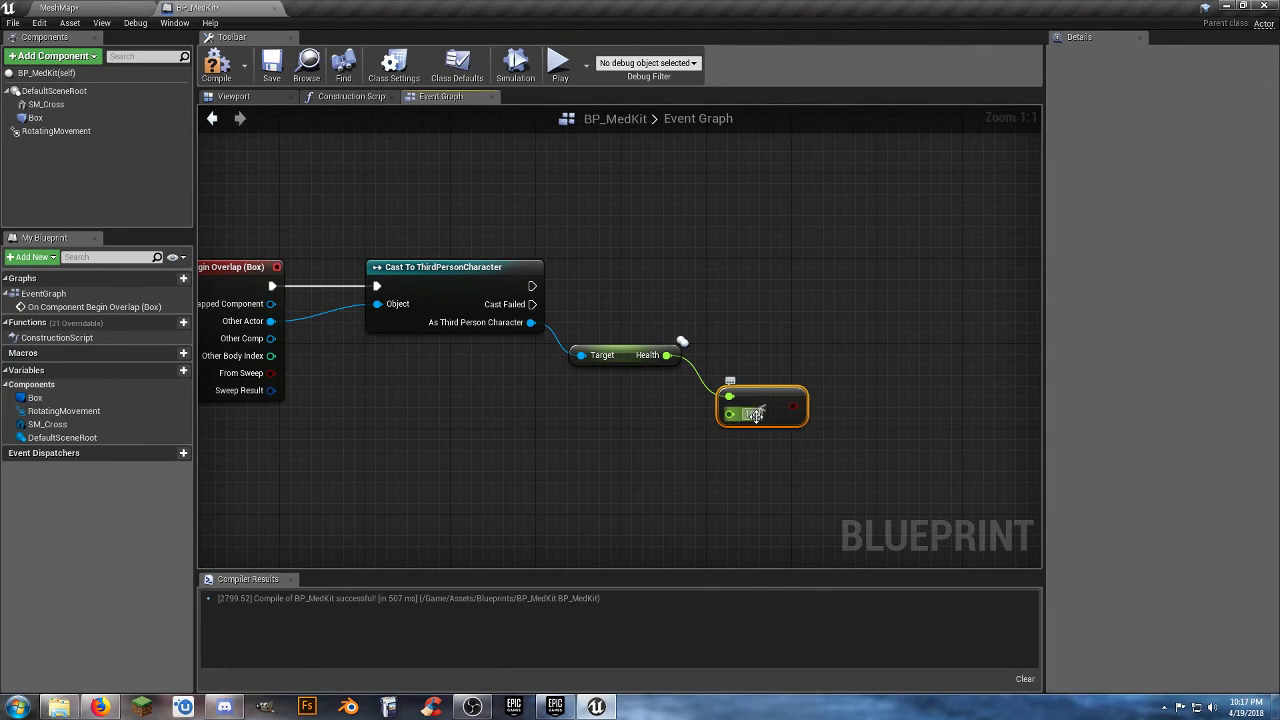
key("Return")
right_click_drag(737, 482, 685, 492)
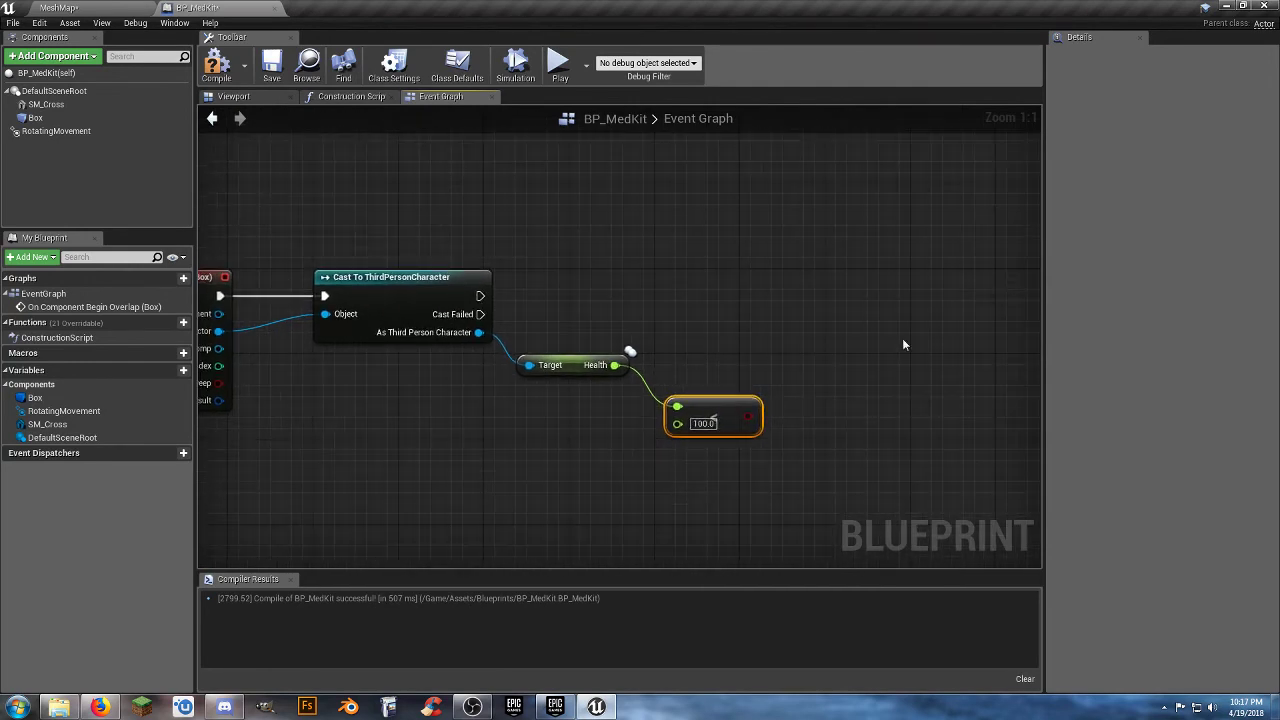
Add a Branch node after the Third Person Character cast, with the less-than comparison as its Condition.
left_click(834, 341)
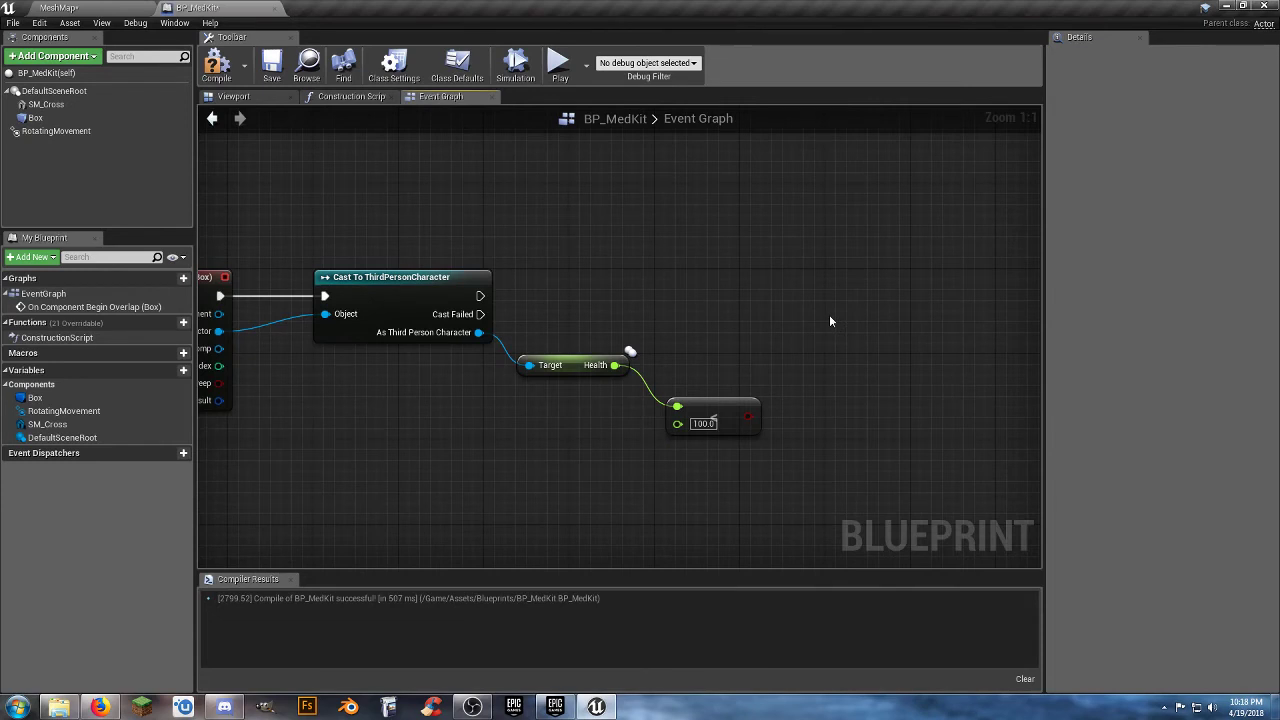
left_click(829, 314)
left_click_drag(838, 341, 480, 296)
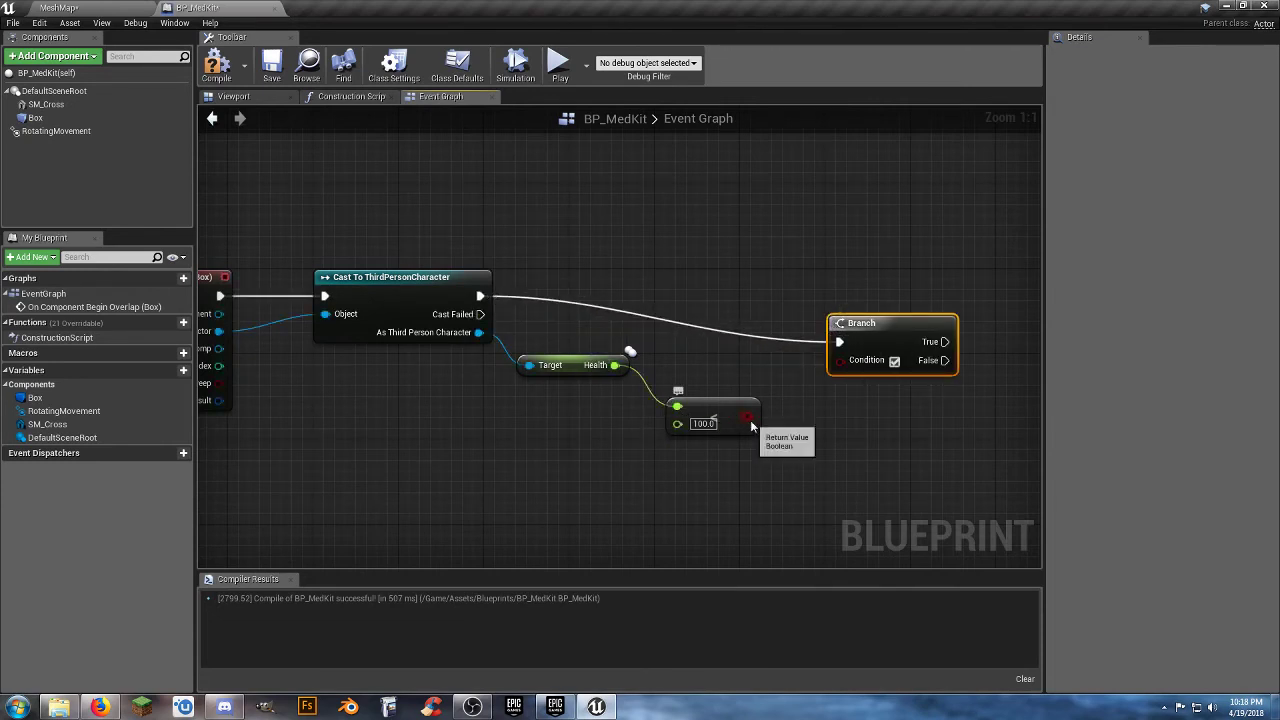
left_click_drag(748, 416, 844, 294)
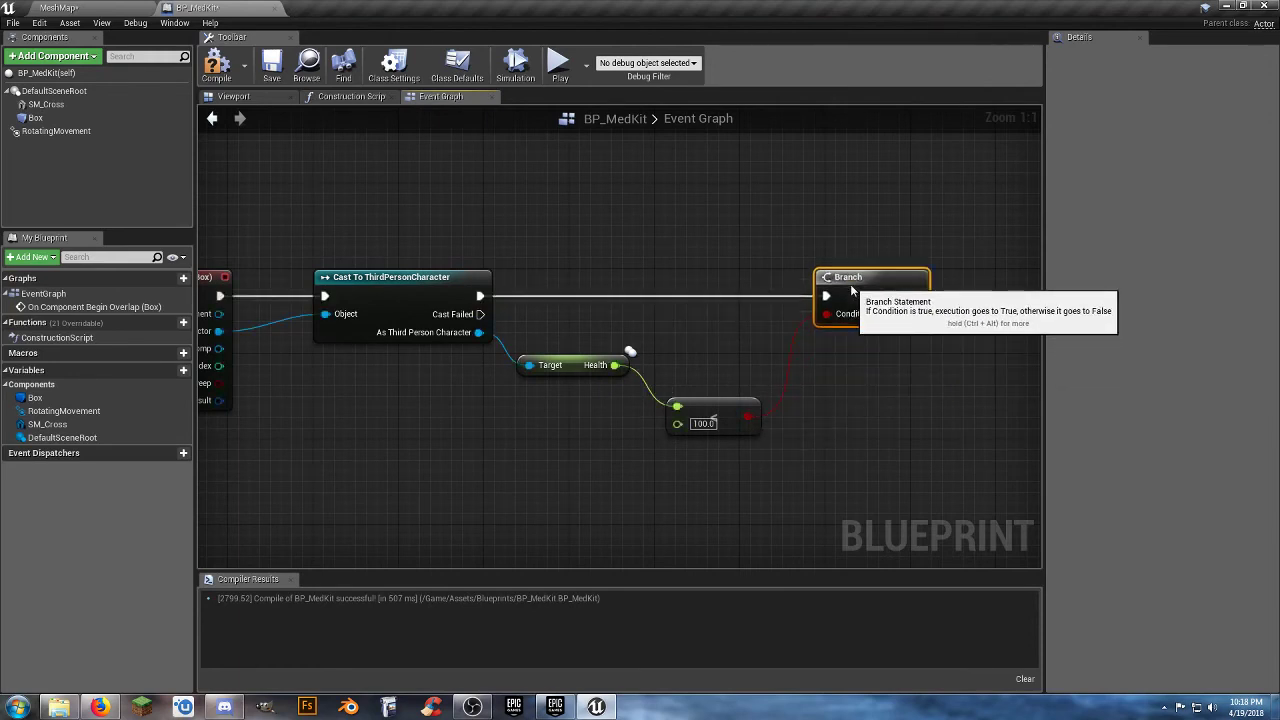
Move the Health getter, less-than comparison and Branch nodes closer together in a compact row after the cast.
left_click(563, 361)
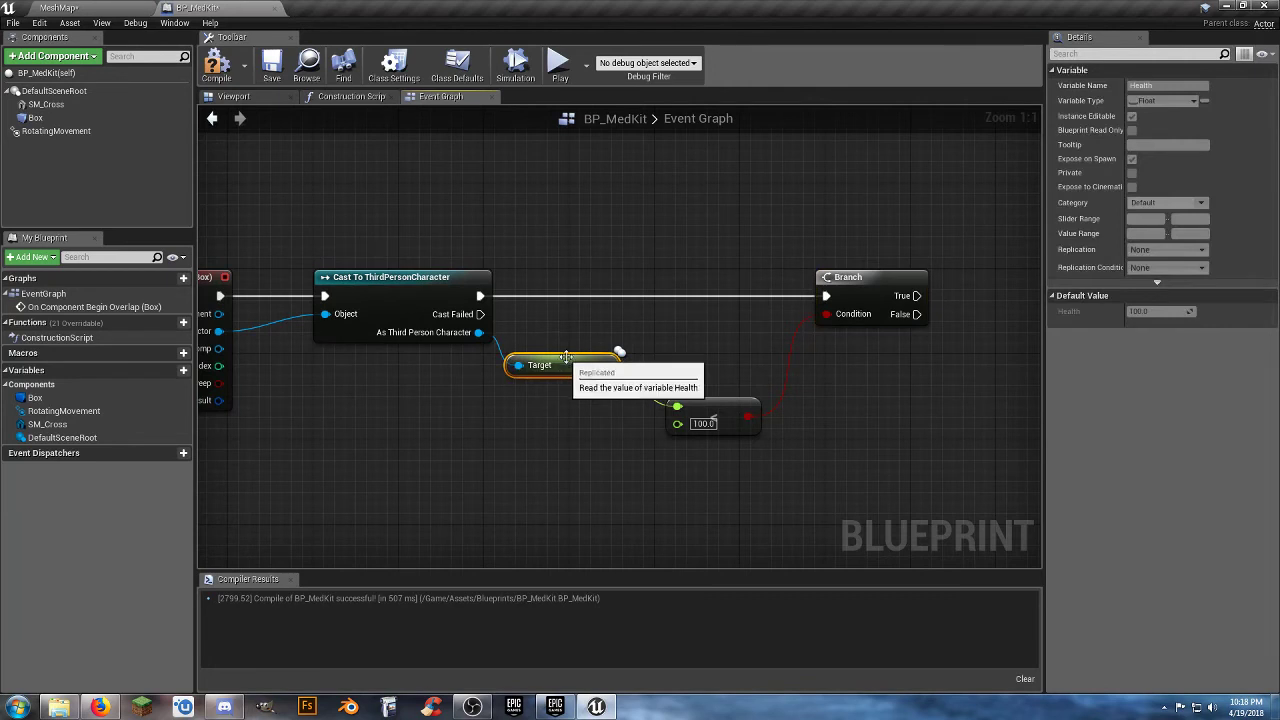
left_click_drag(696, 403, 677, 338)
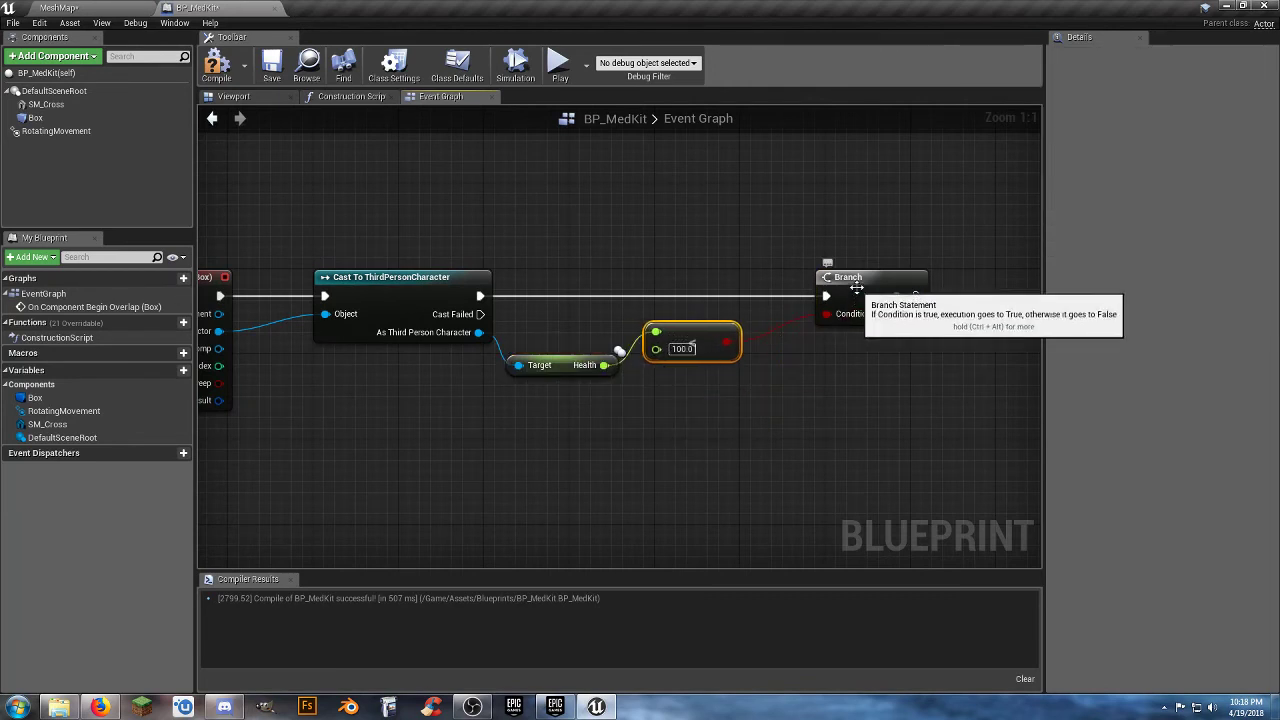
left_click_drag(848, 296, 802, 296)
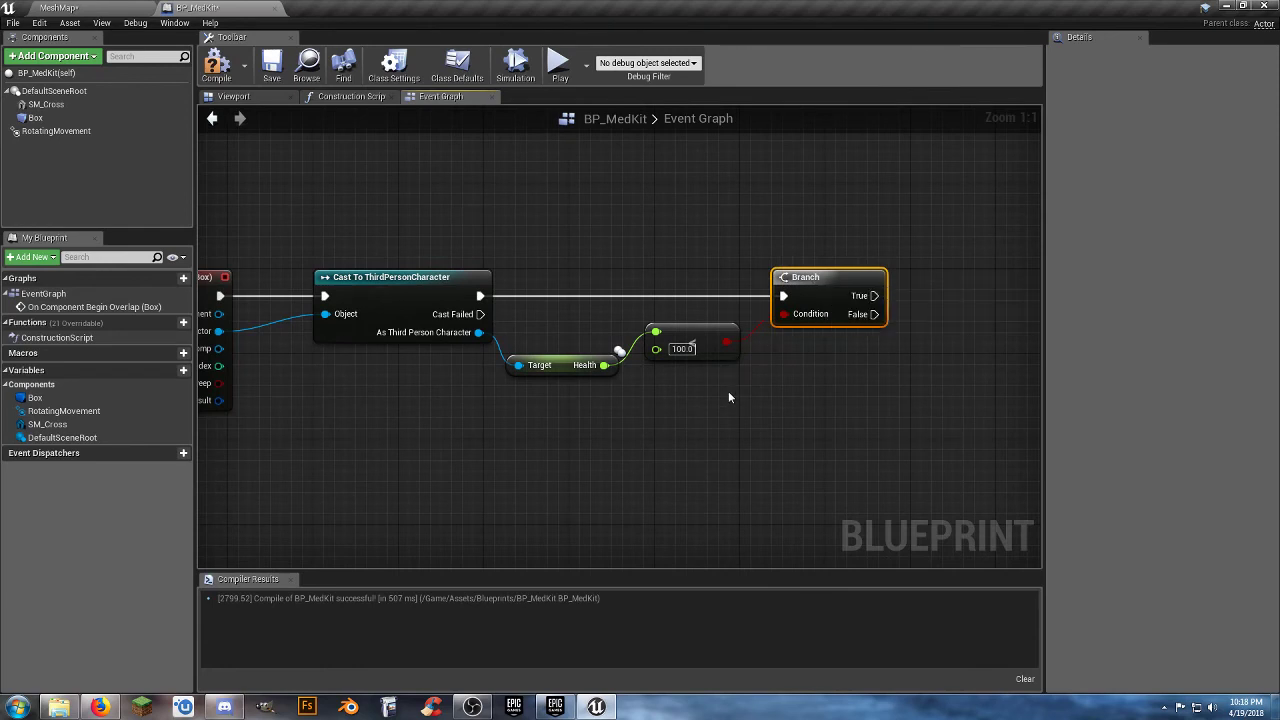
mouse_move(728, 389)
right_mouse_down()
mouse_move(710, 389)
mouse_move(759, 387)
right_mouse_up()
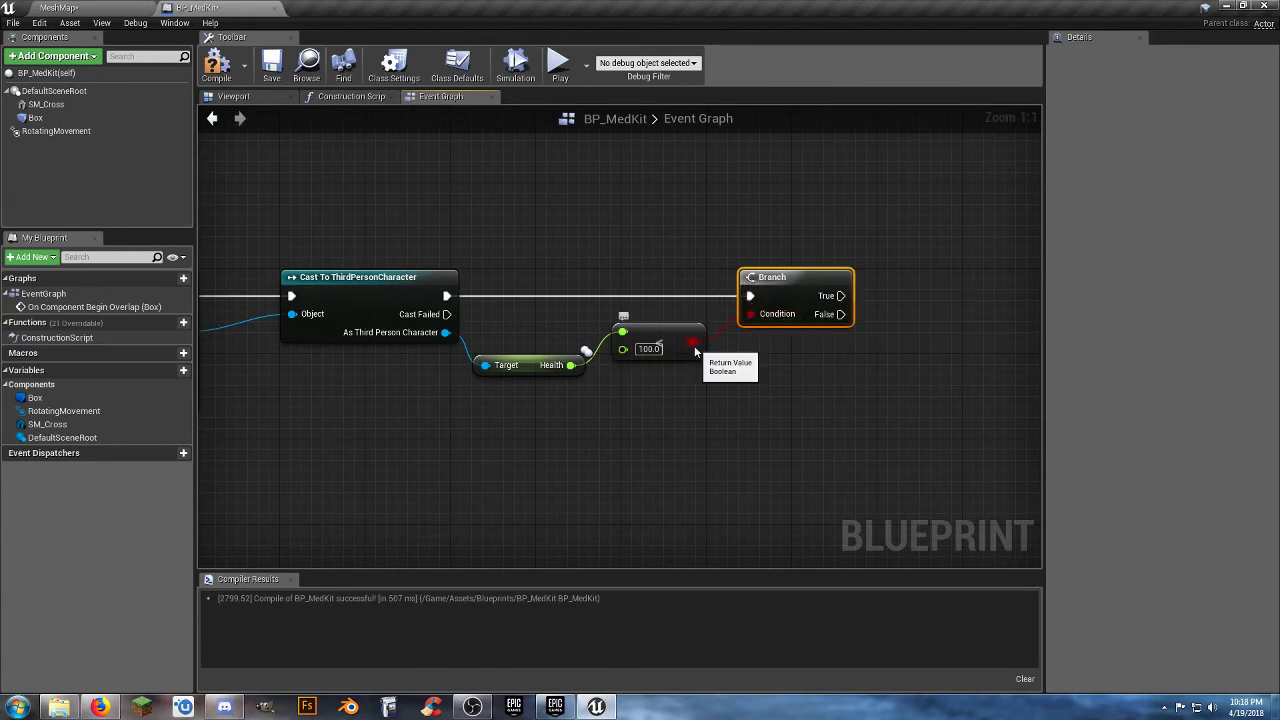
right_click_drag(730, 353, 675, 384)
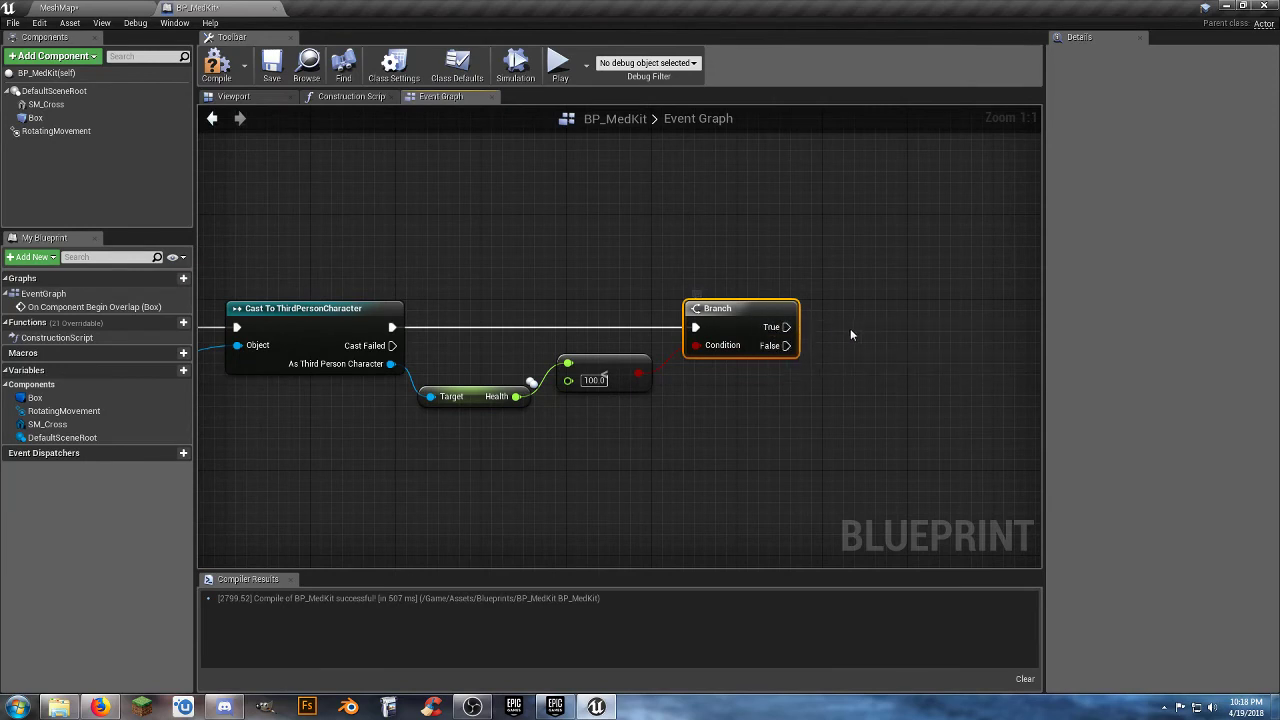
right_click_drag(786, 423, 734, 424)
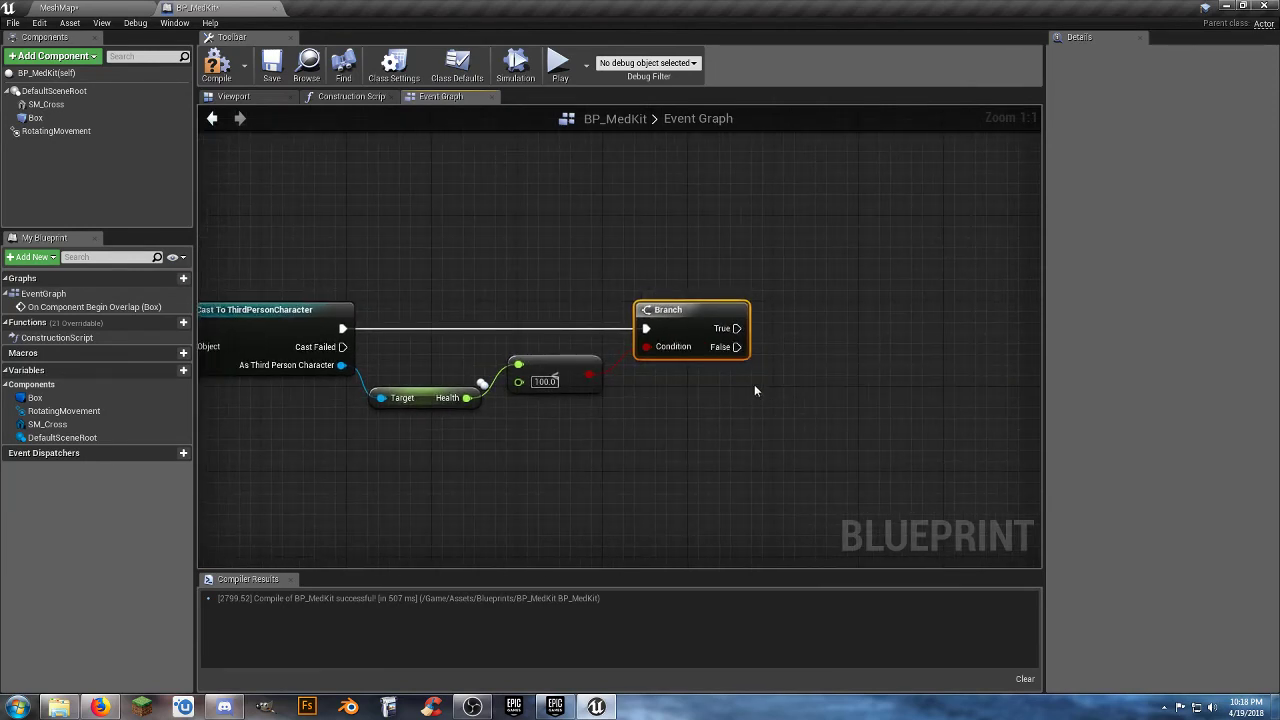
right_click_drag(754, 389, 712, 376)
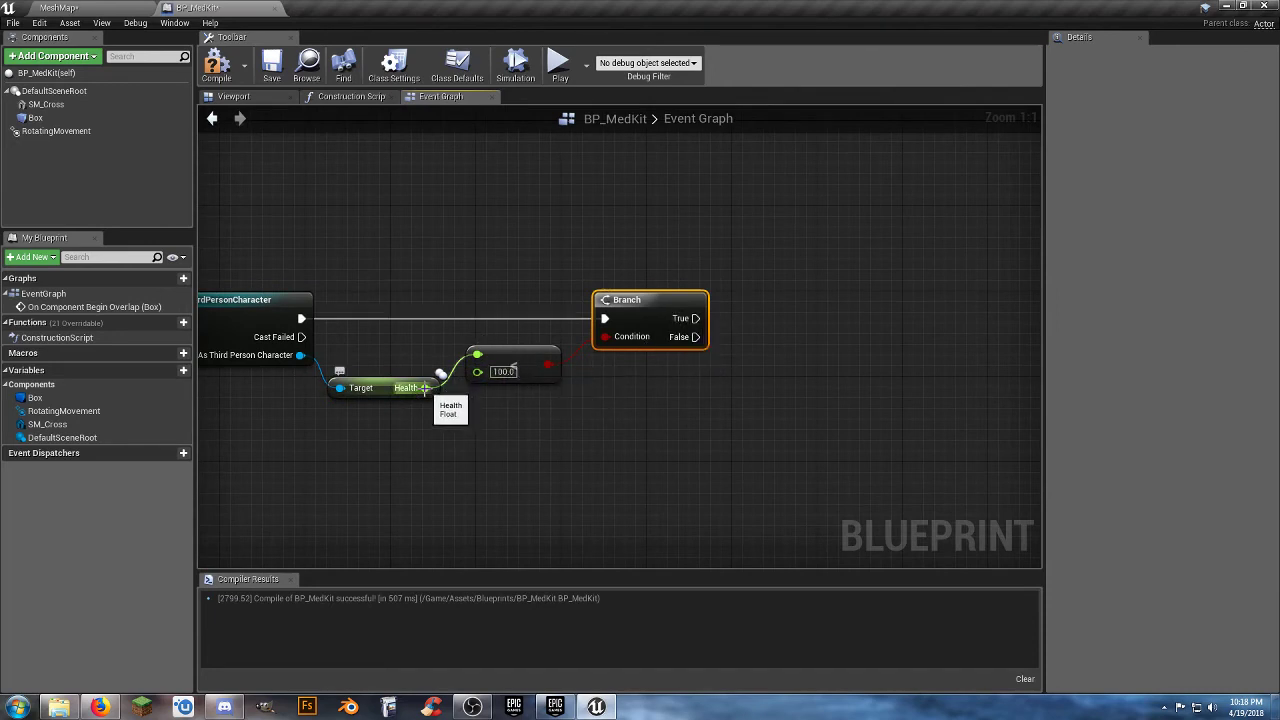
Add a float + float node from Health, set its second value to 20, and place it below the Branch.
mouse_move(425, 388)
left_mouse_down()
mouse_move(576, 438)
mouse_move(847, 475)
mouse_move(842, 460)
left_mouse_up()
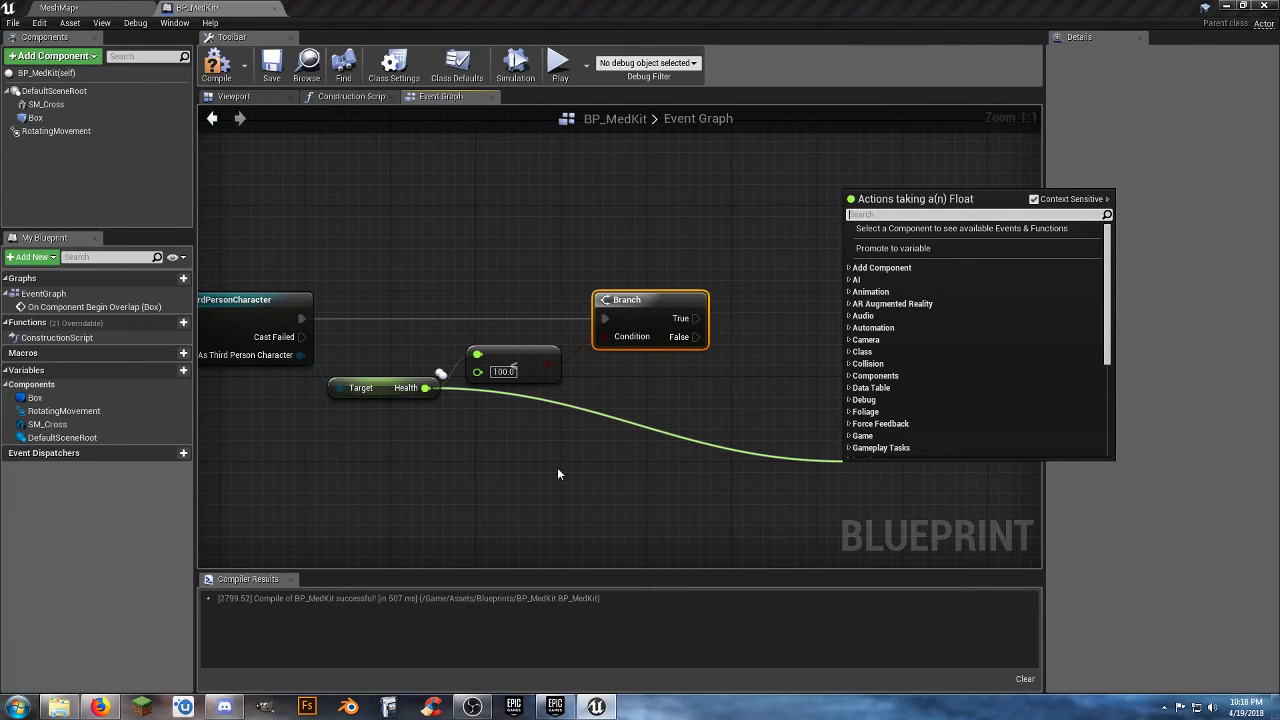
type("+")
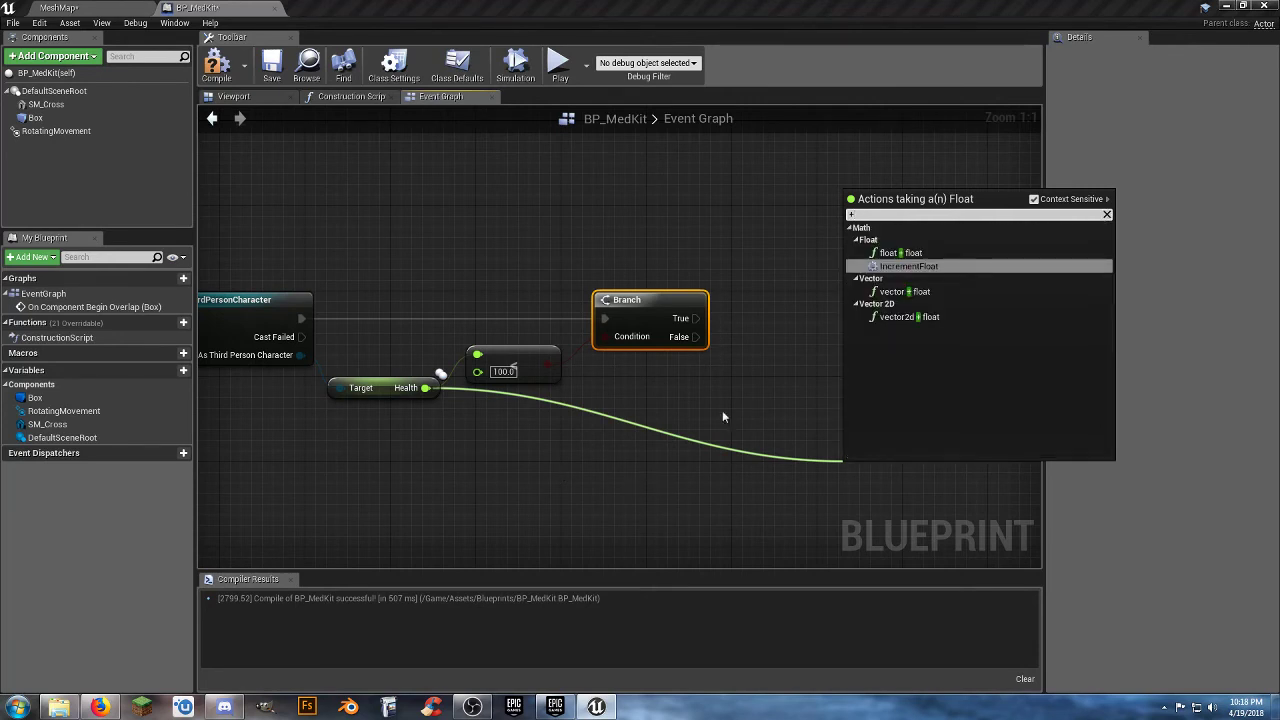
left_click(909, 256)
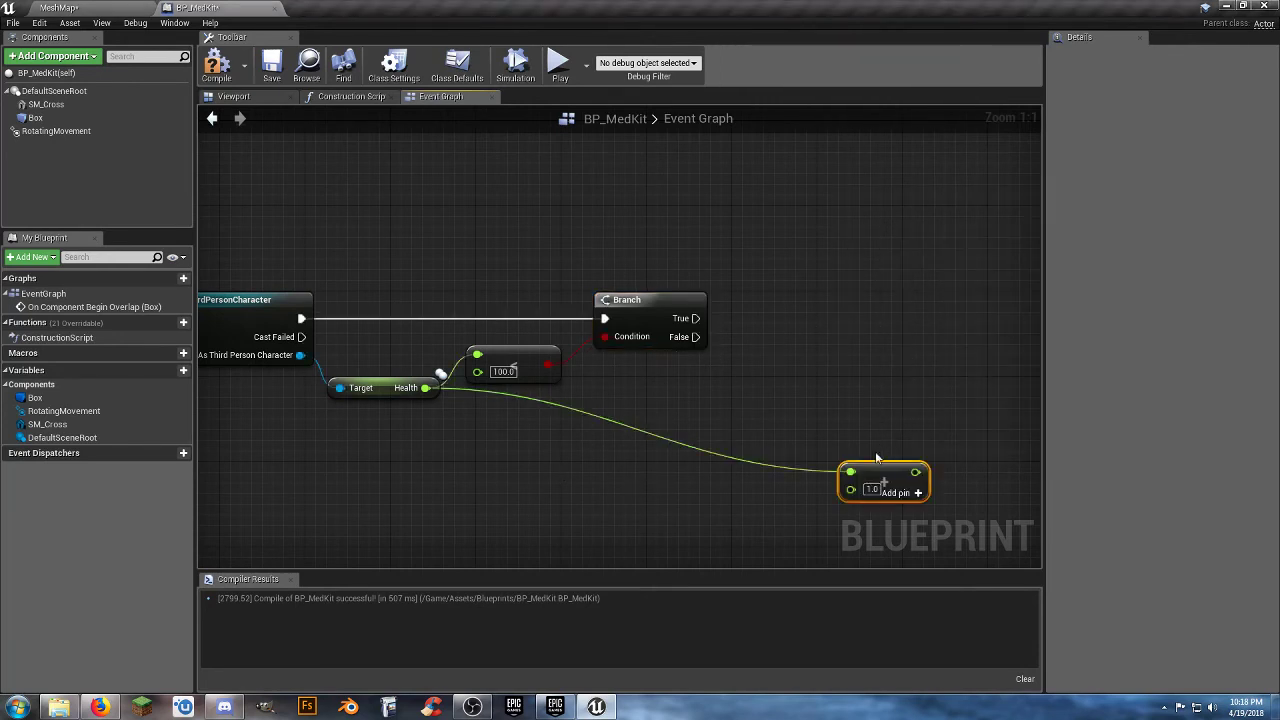
left_click_drag(868, 476, 732, 374)
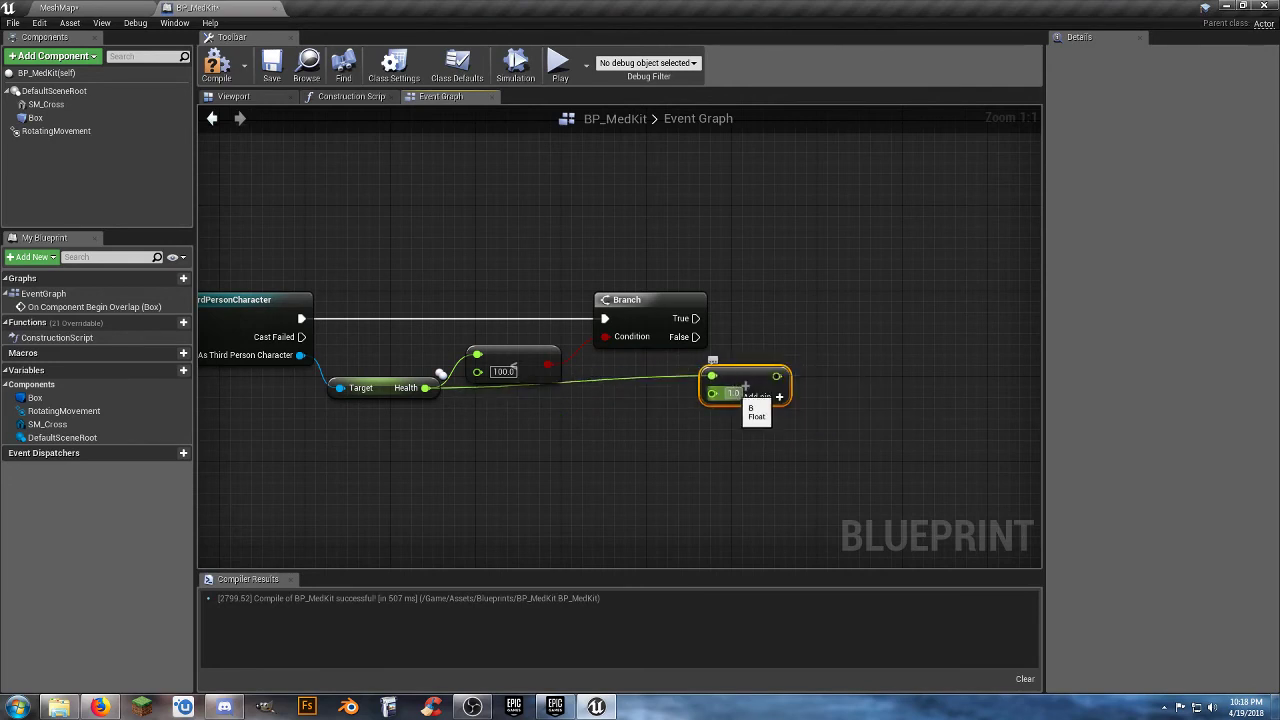
type("25")
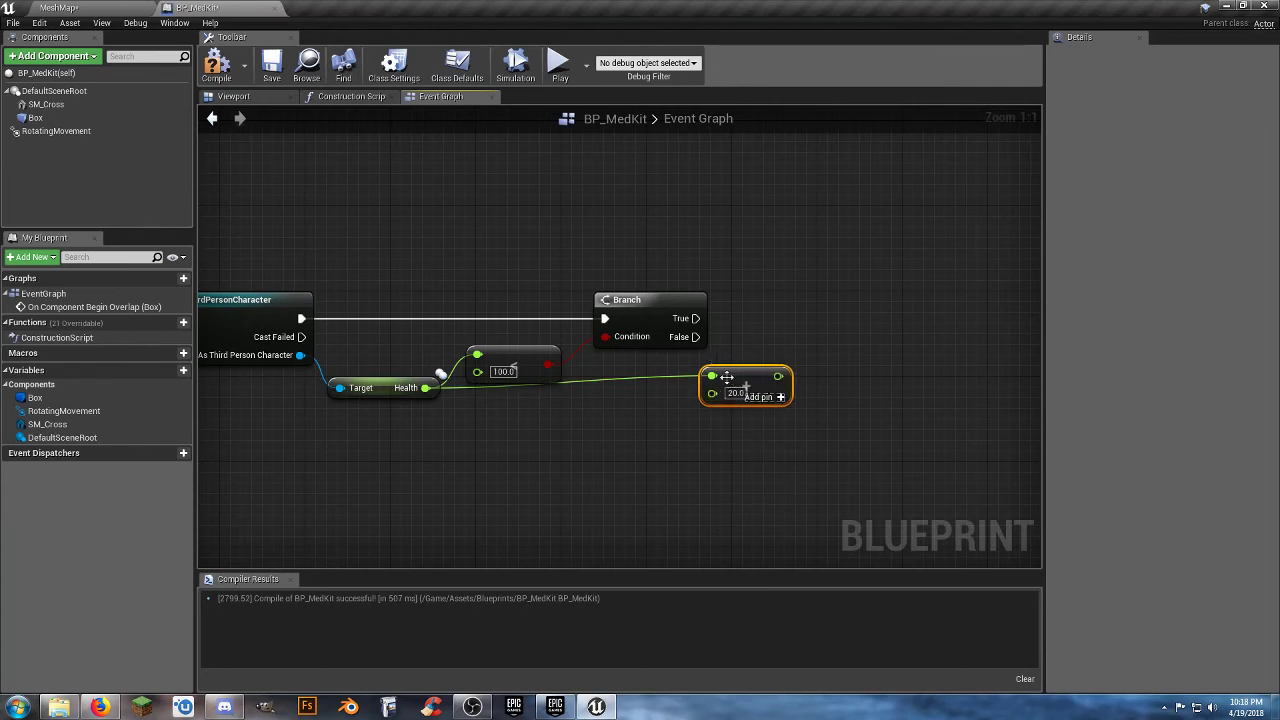
mouse_move(726, 379)
left_mouse_down()
mouse_move(694, 400)
mouse_move(676, 392)
left_mouse_up()
right_click_drag(683, 453, 641, 452)
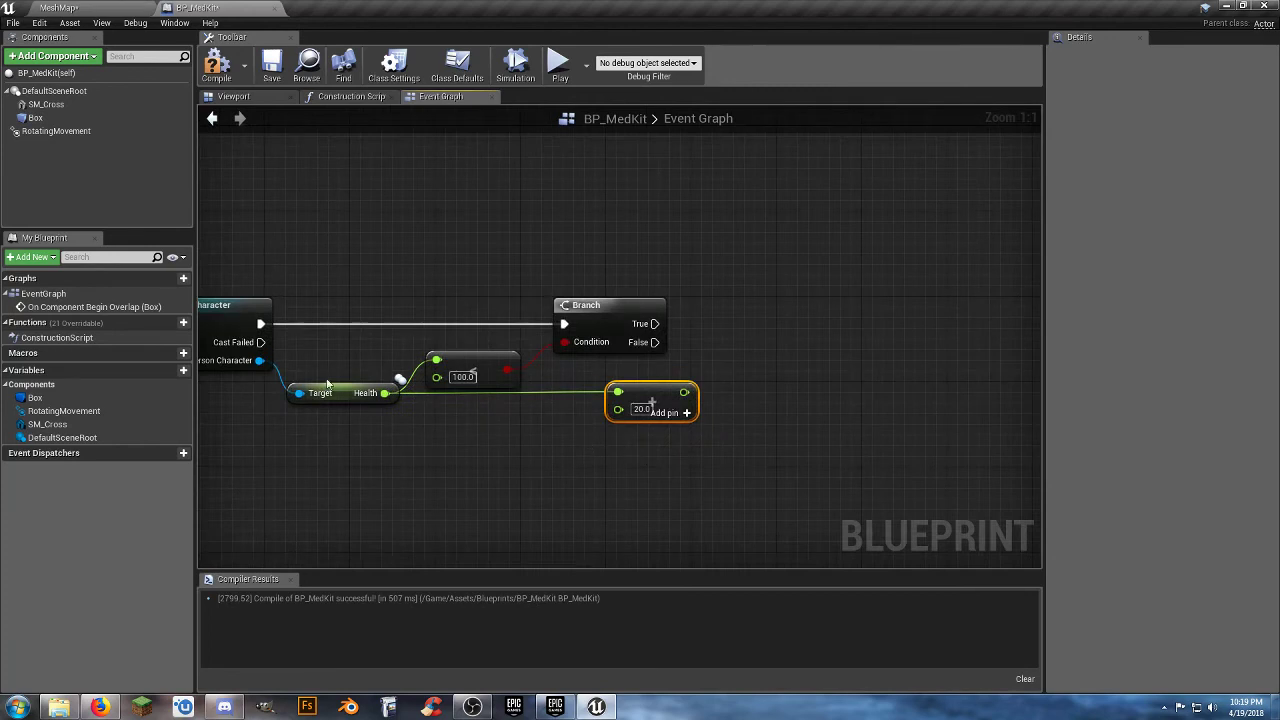
Create a Set Health node for the cast character, feeding it the addition result and running it from the Branch's True output.
left_click_drag(259, 360, 828, 393)
type("s")
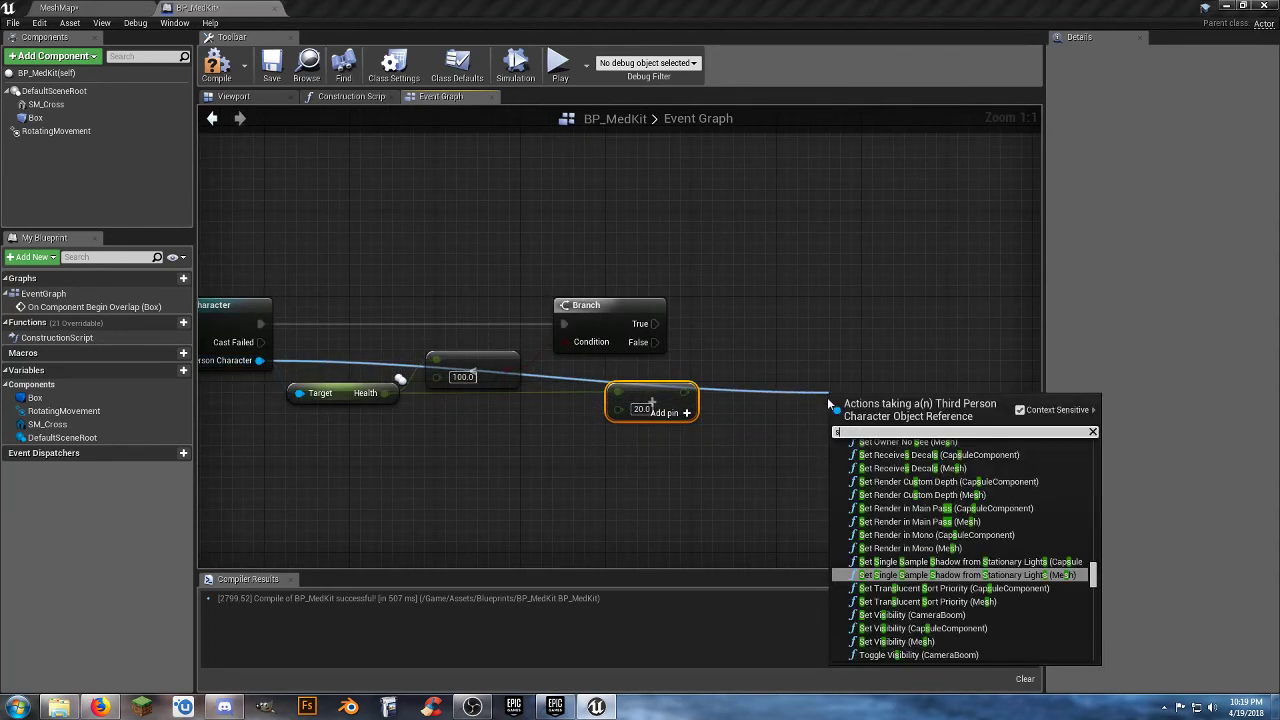
type("et h")
left_click(876, 532)
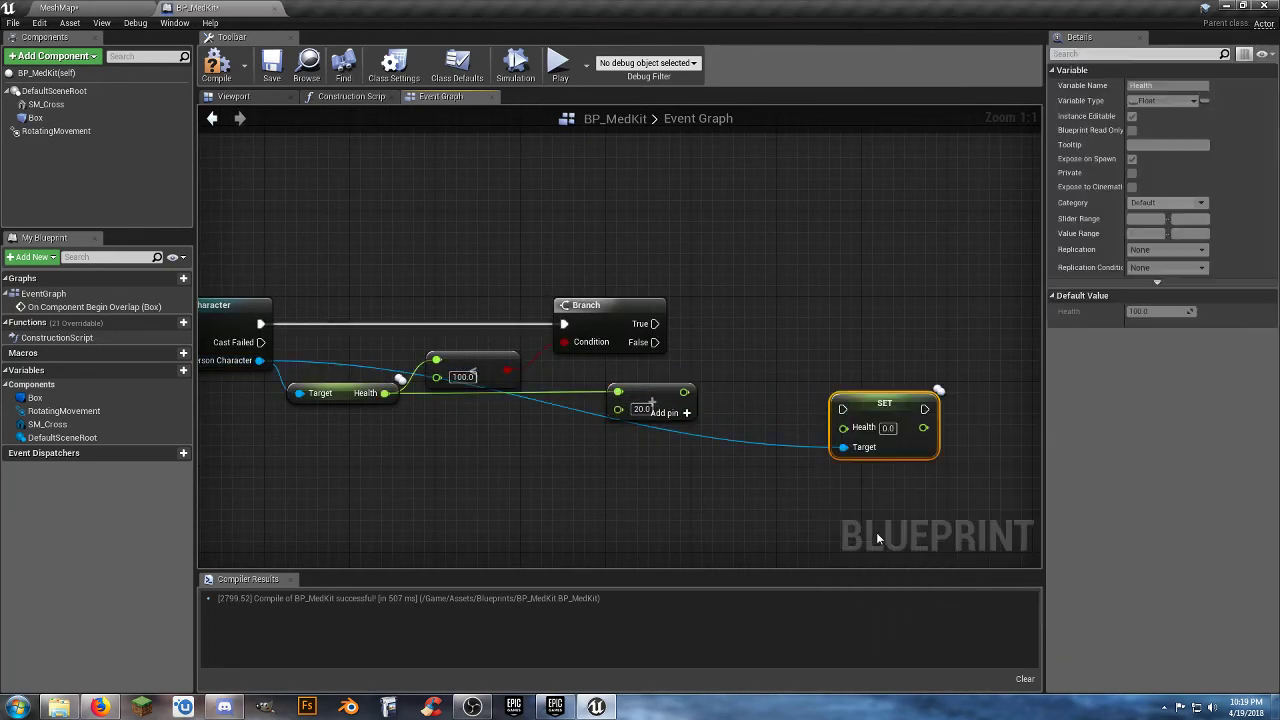
mouse_move(867, 403)
left_mouse_down()
mouse_move(861, 320)
mouse_move(846, 318)
mouse_move(897, 309)
left_mouse_up()
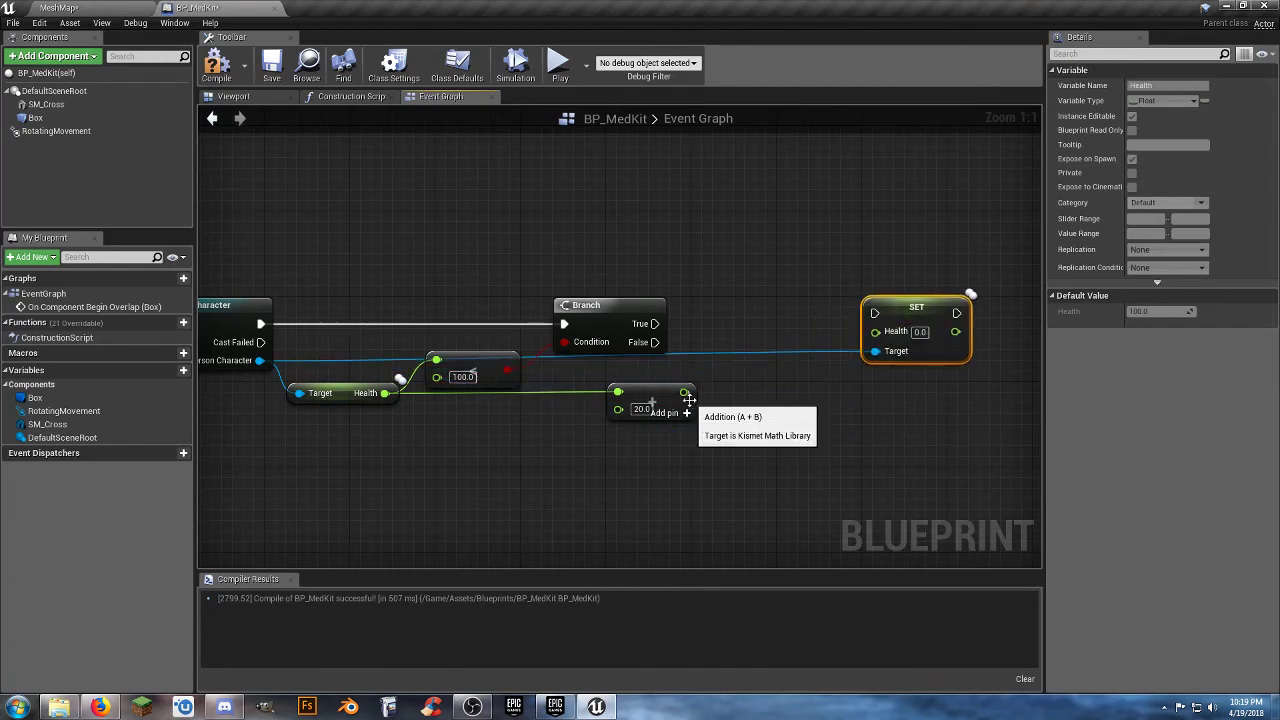
left_click_drag(684, 392, 873, 342)
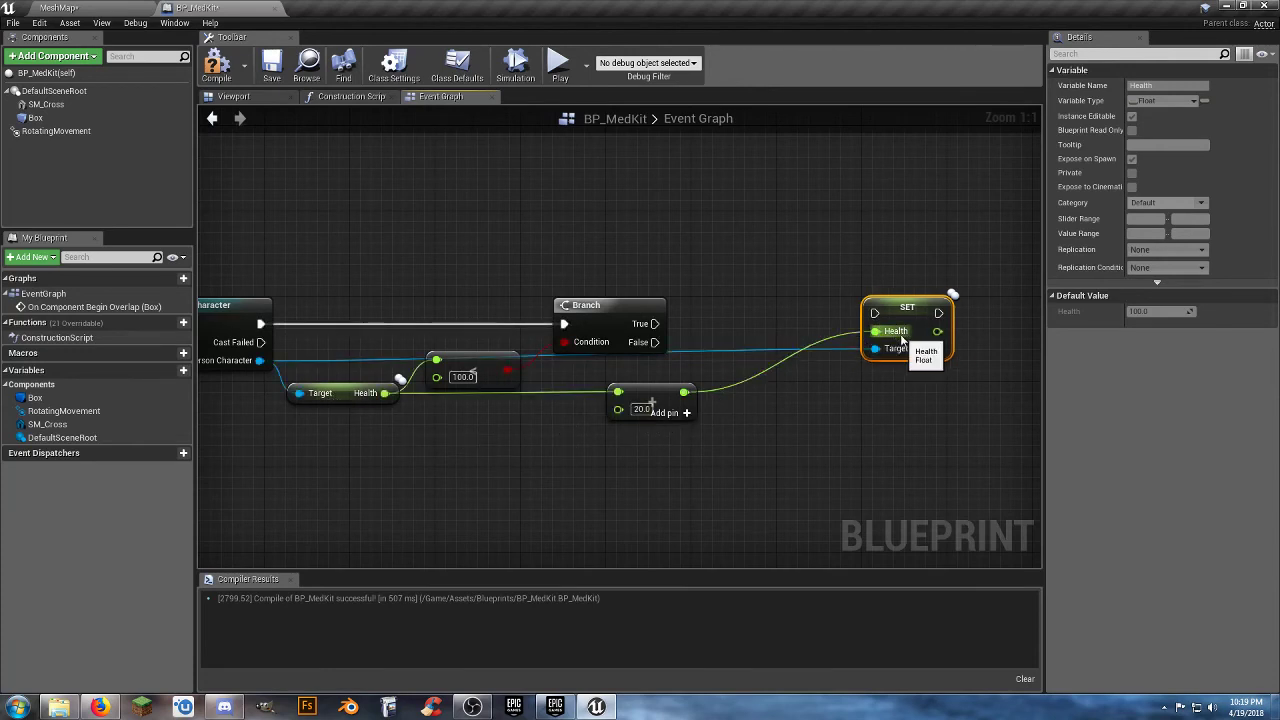
left_click_drag(876, 313, 655, 323)
Move the addition node under the Branch and align the Set Health node right beside the Branch's True output.
left_click_drag(650, 397, 618, 382)
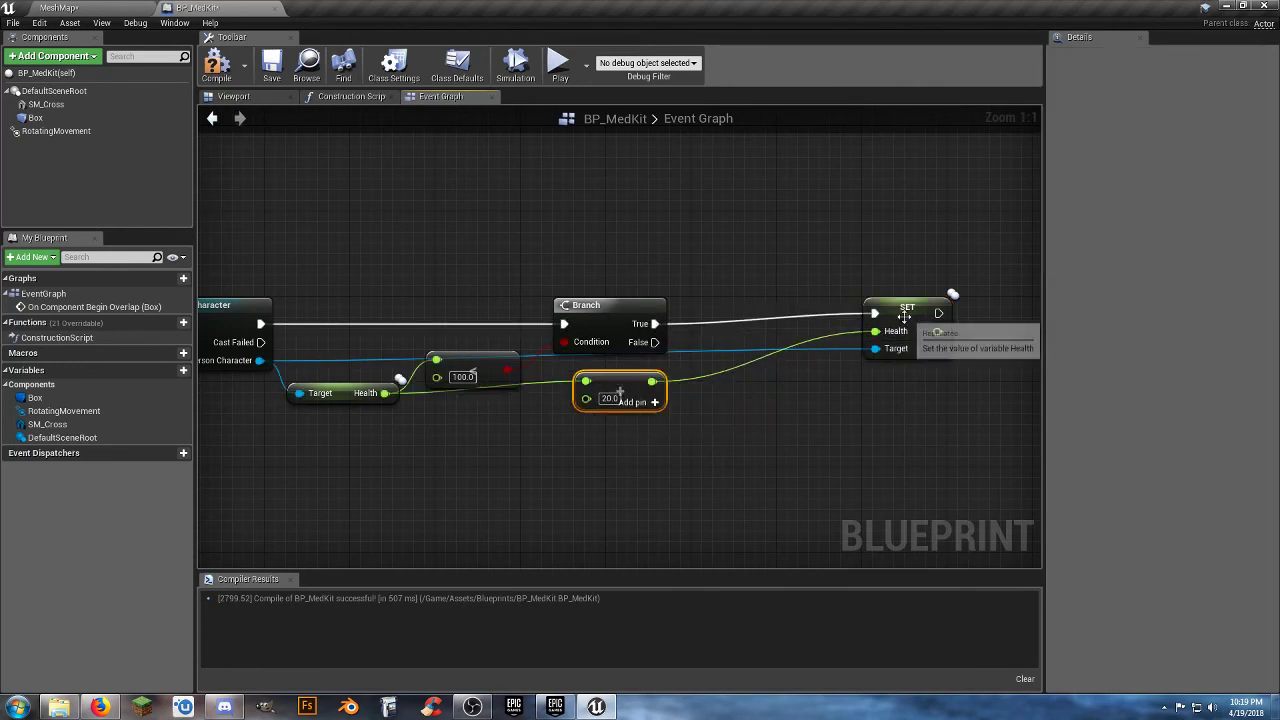
left_click_drag(900, 317, 762, 325)
right_click_drag(781, 421, 697, 402)
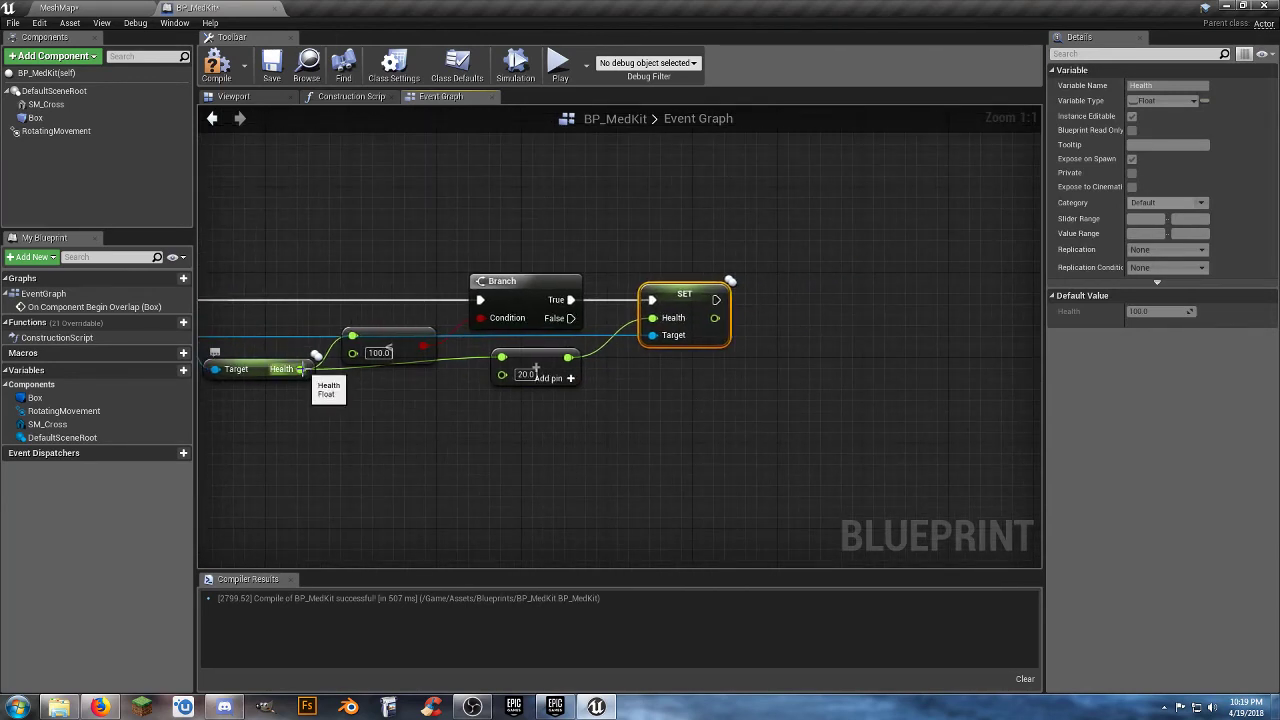
right_click_drag(248, 375, 320, 370)
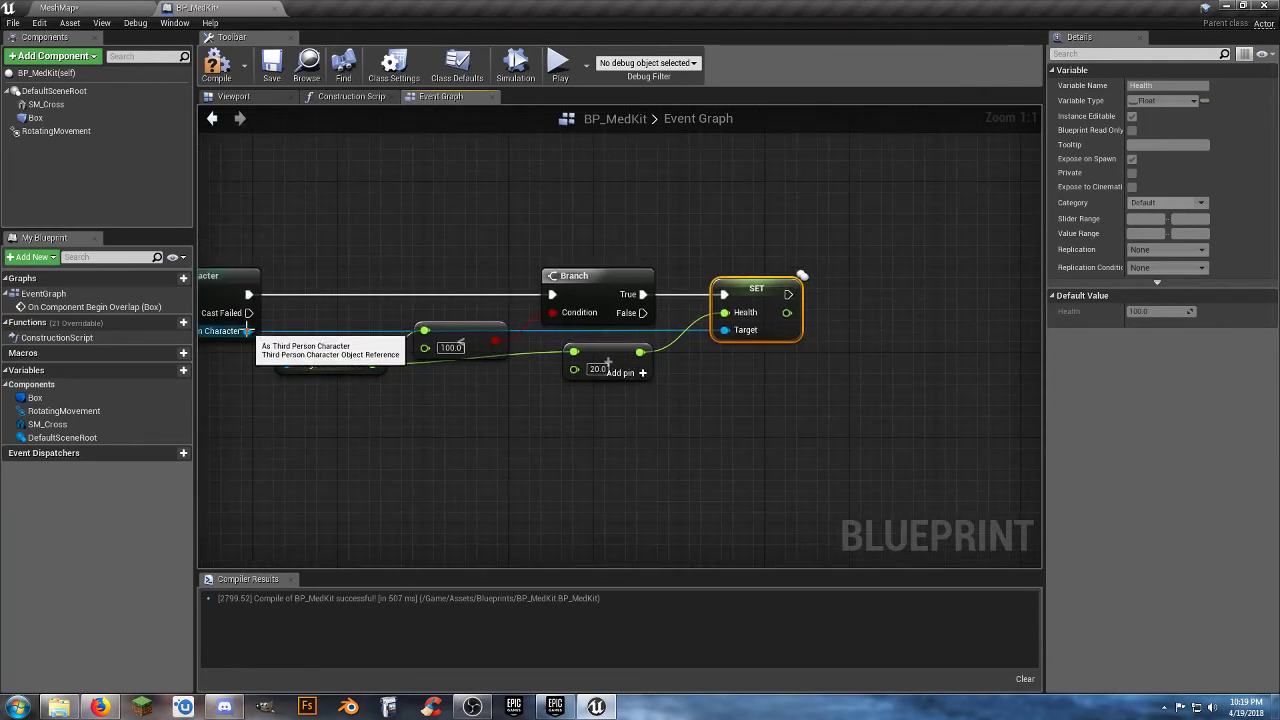
Add a second Get Health node from As Third Person Character and place it directly below the Set Health node.
left_click_drag(248, 332, 798, 394)
type("geth")
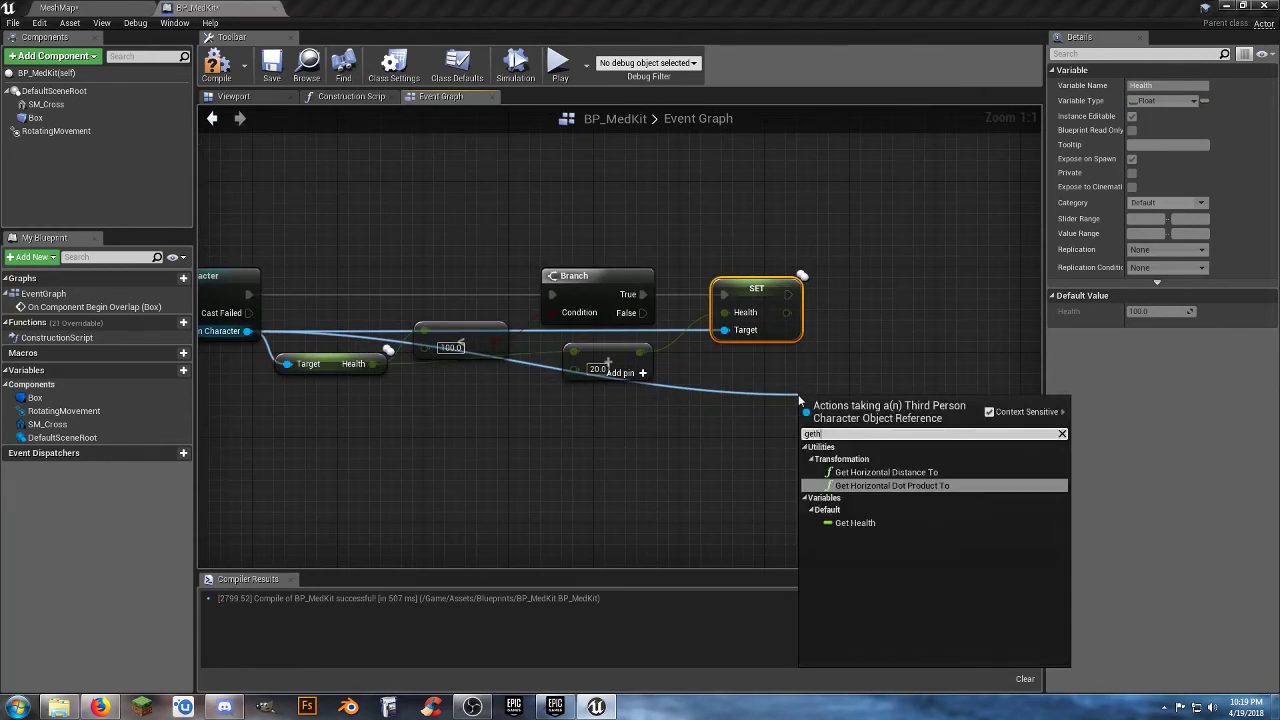
left_click(855, 522)
left_click_drag(857, 412, 758, 365)
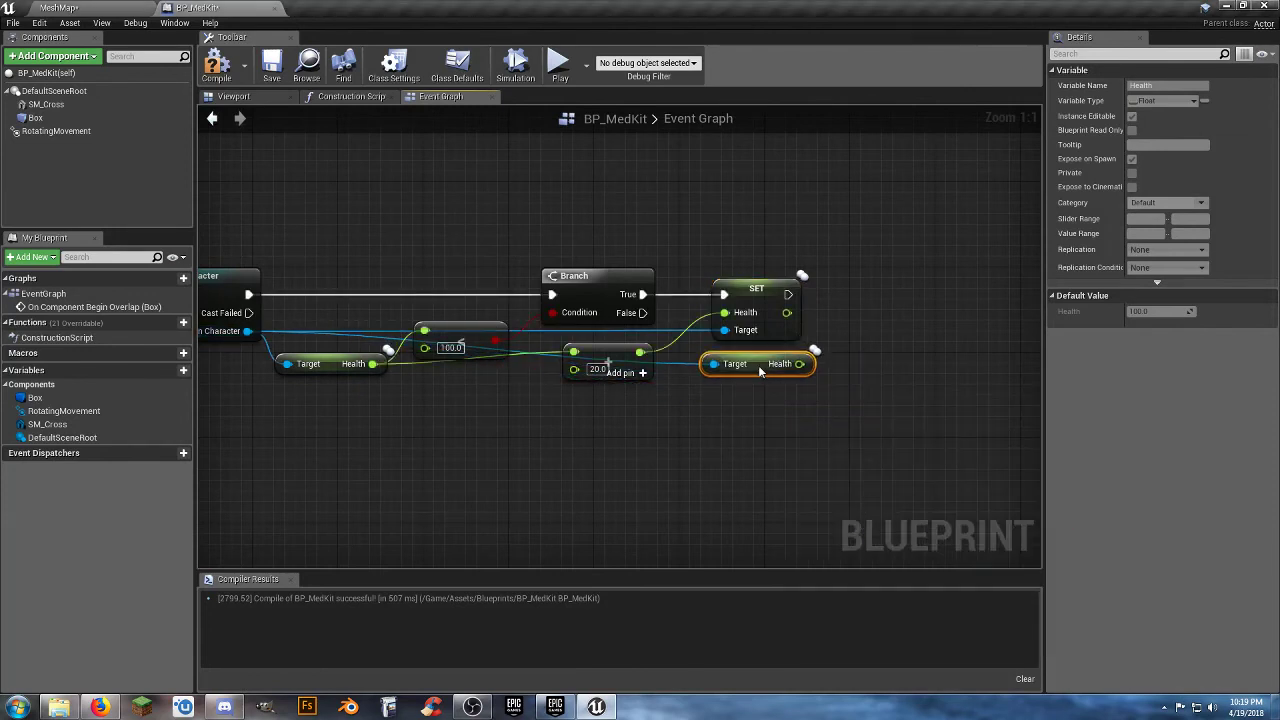
right_click_drag(758, 365, 648, 385)
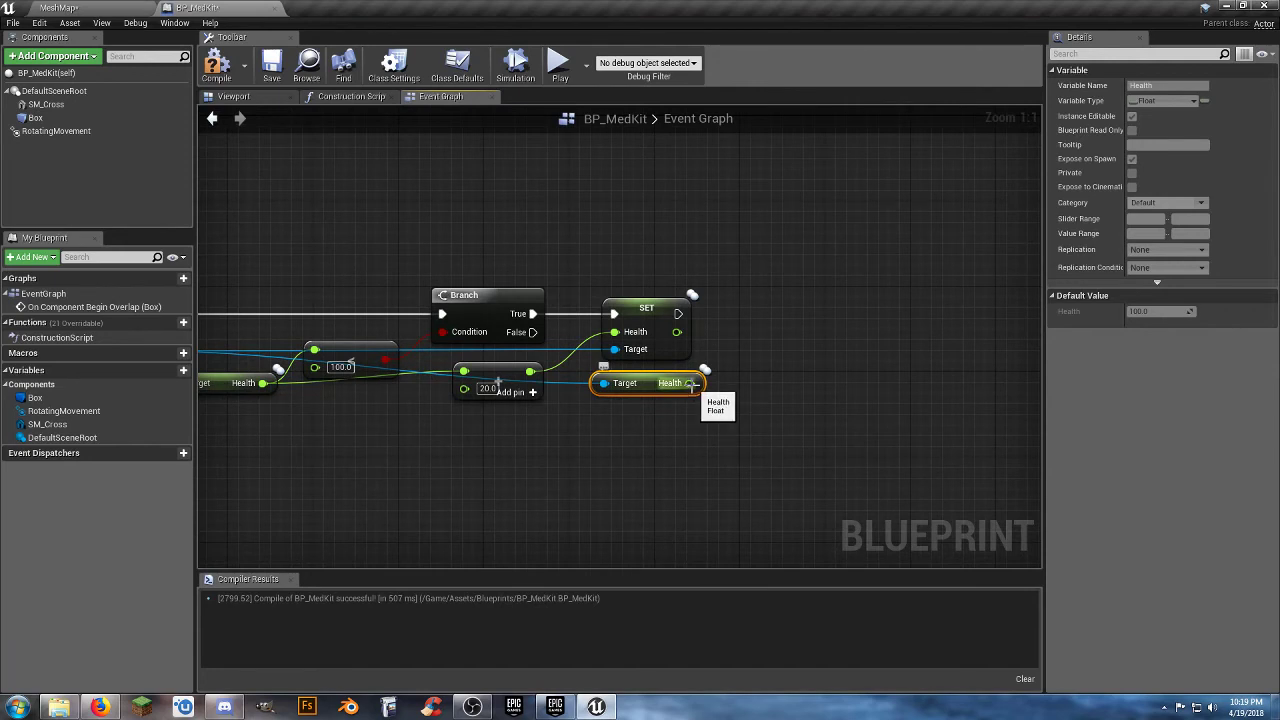
Add a float >= float comparison from the second Health getter with 100 as its second value.
left_click_drag(689, 383, 749, 410)
type("float")
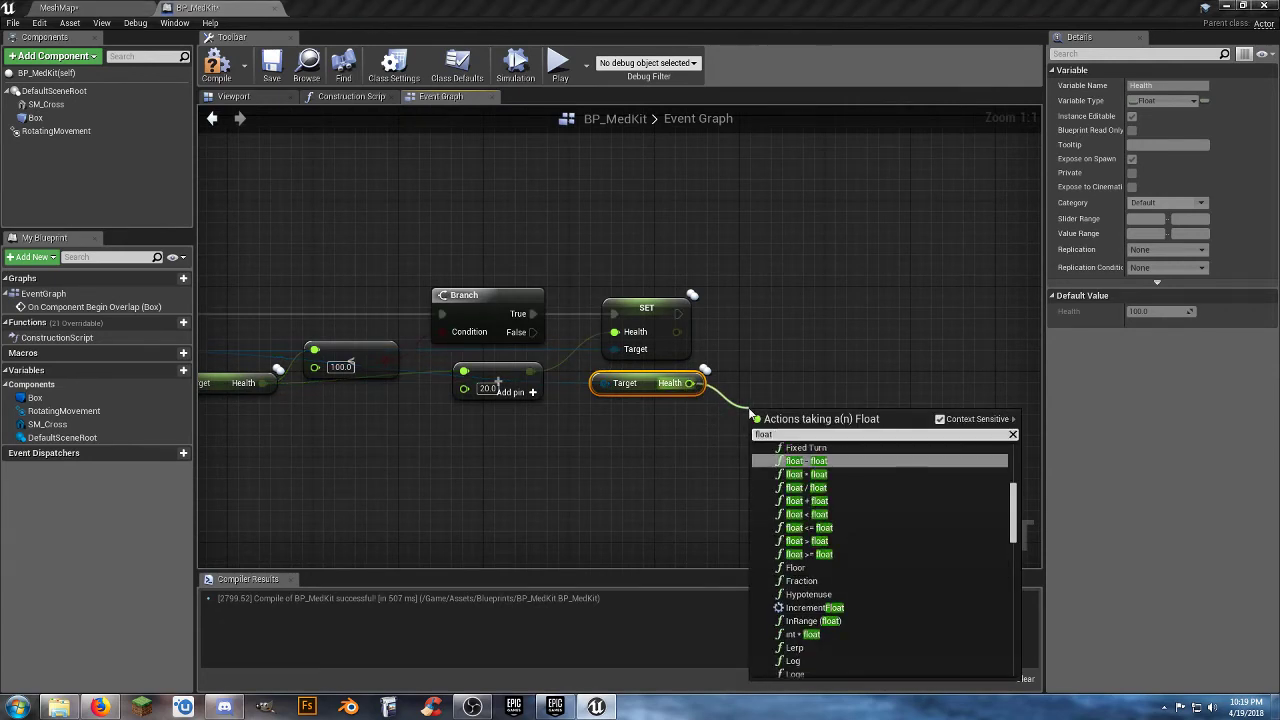
left_click(816, 554)
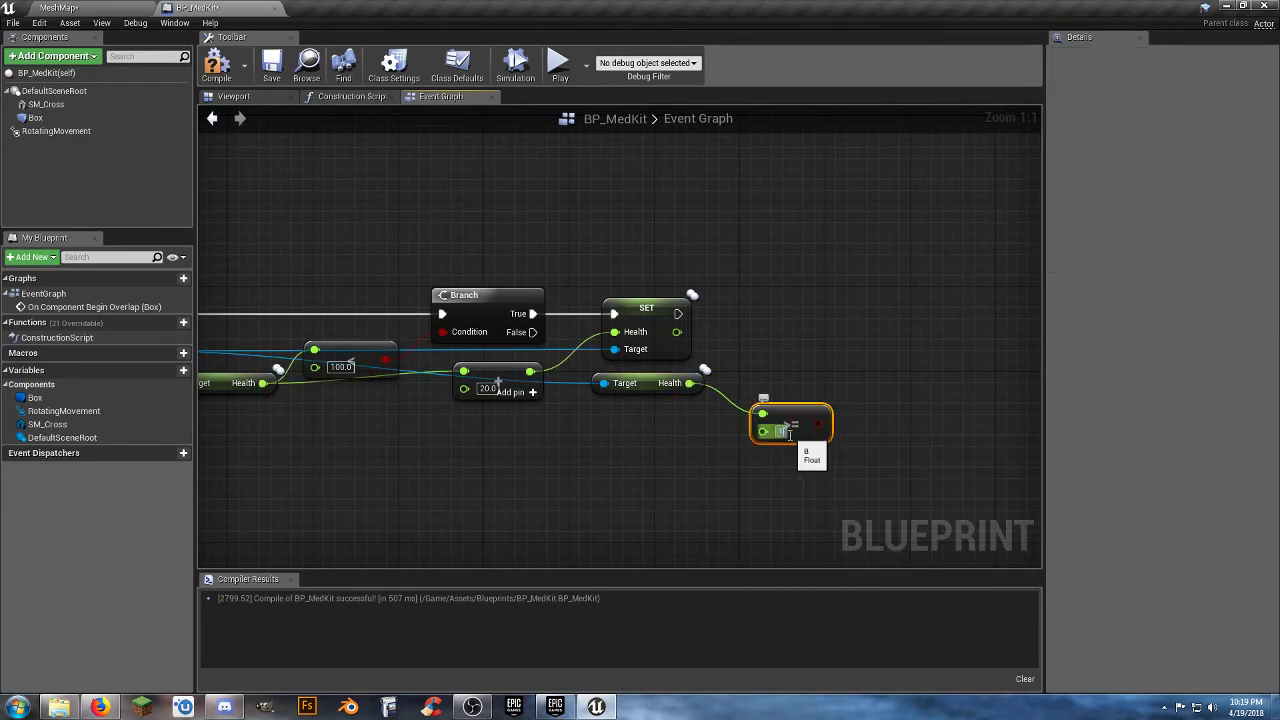
Add a second Branch executed after Set Health and connect the greater-than-or-equal comparison to its Condition.
left_click(892, 288)
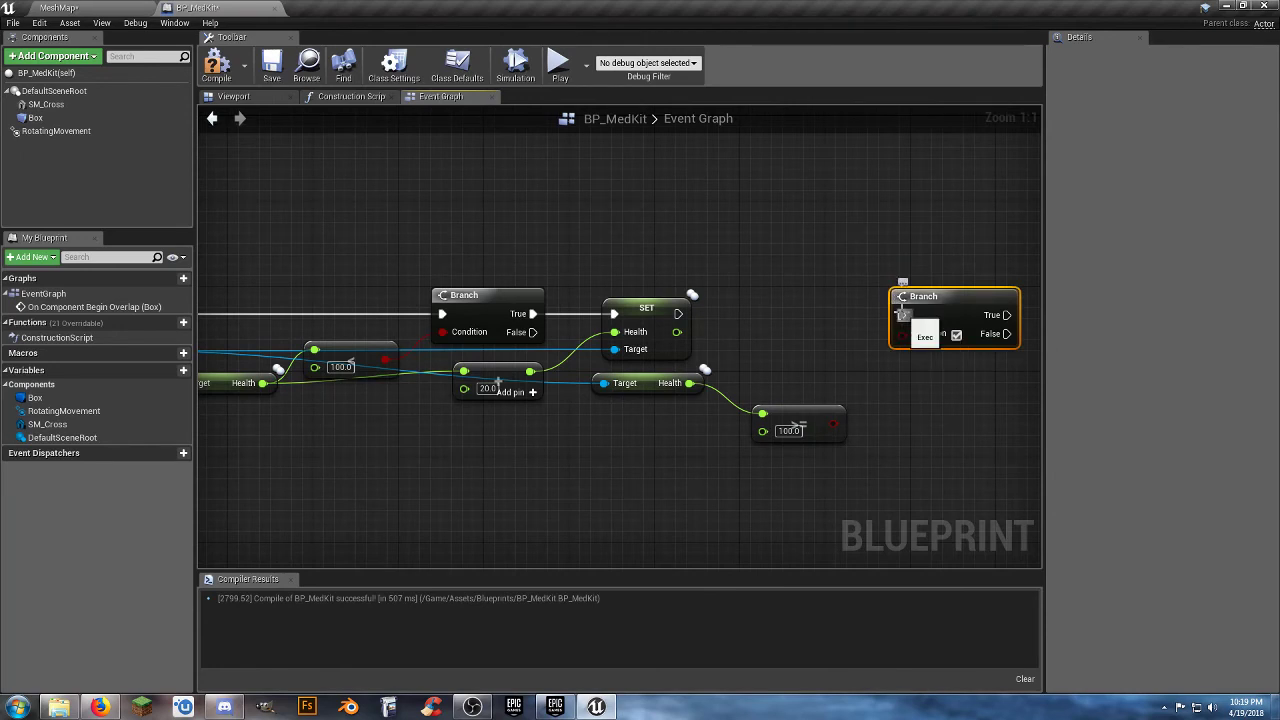
left_click_drag(902, 313, 680, 315)
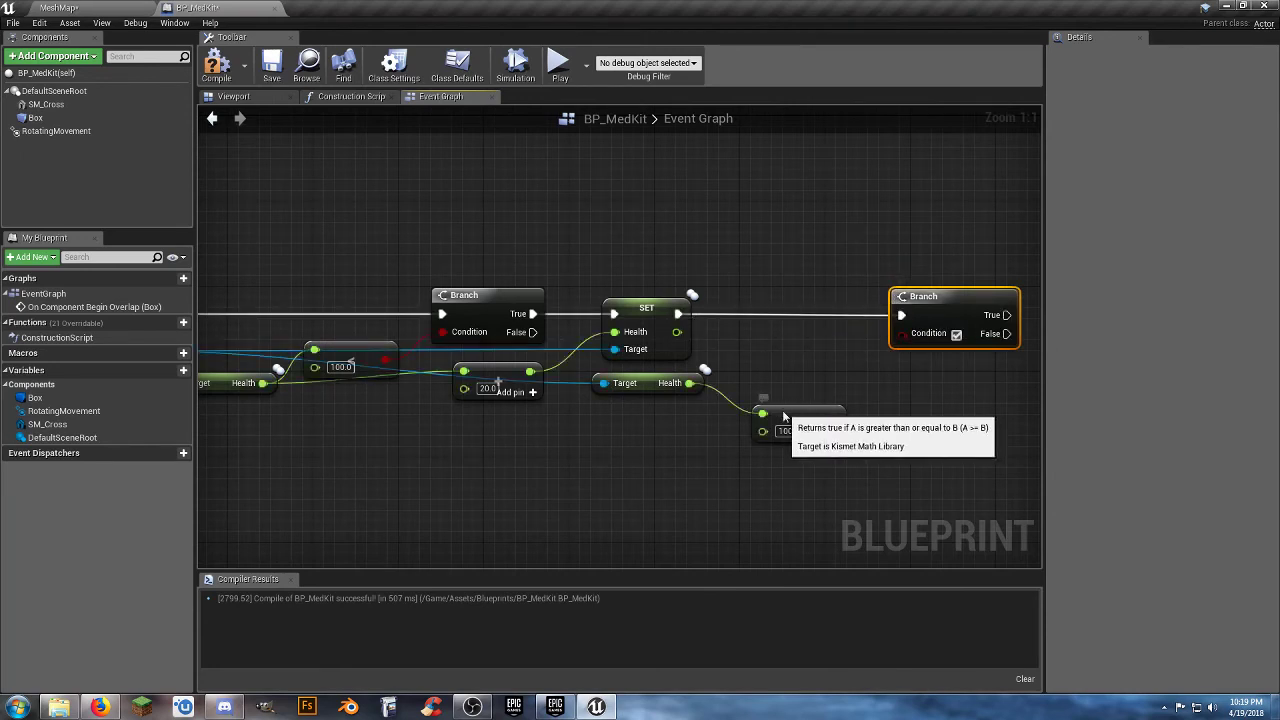
mouse_move(796, 410)
left_mouse_down()
mouse_move(774, 346)
mouse_move(903, 335)
left_mouse_up()
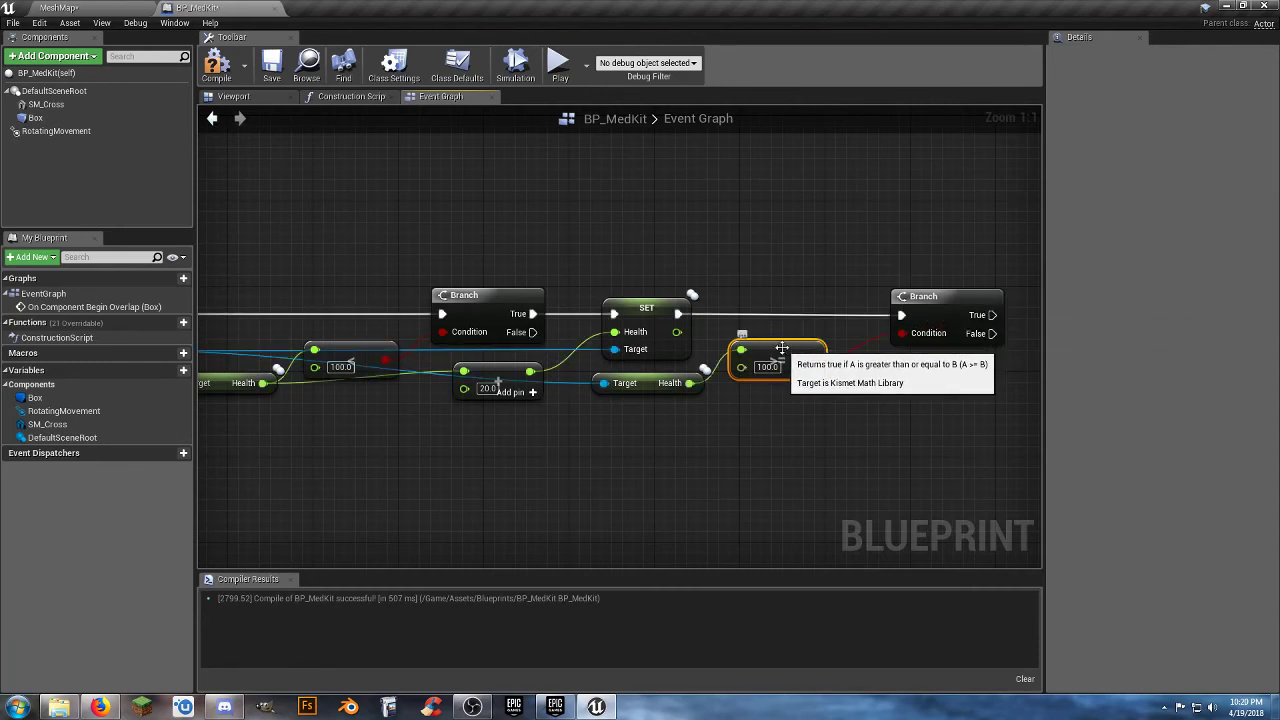
Replace the >= comparison with a float > float node testing Health against 100, wire it to the second Branch's Condition, and move that Branch closer.
key("Delete")
left_click_drag(688, 383, 736, 374)
type("float")
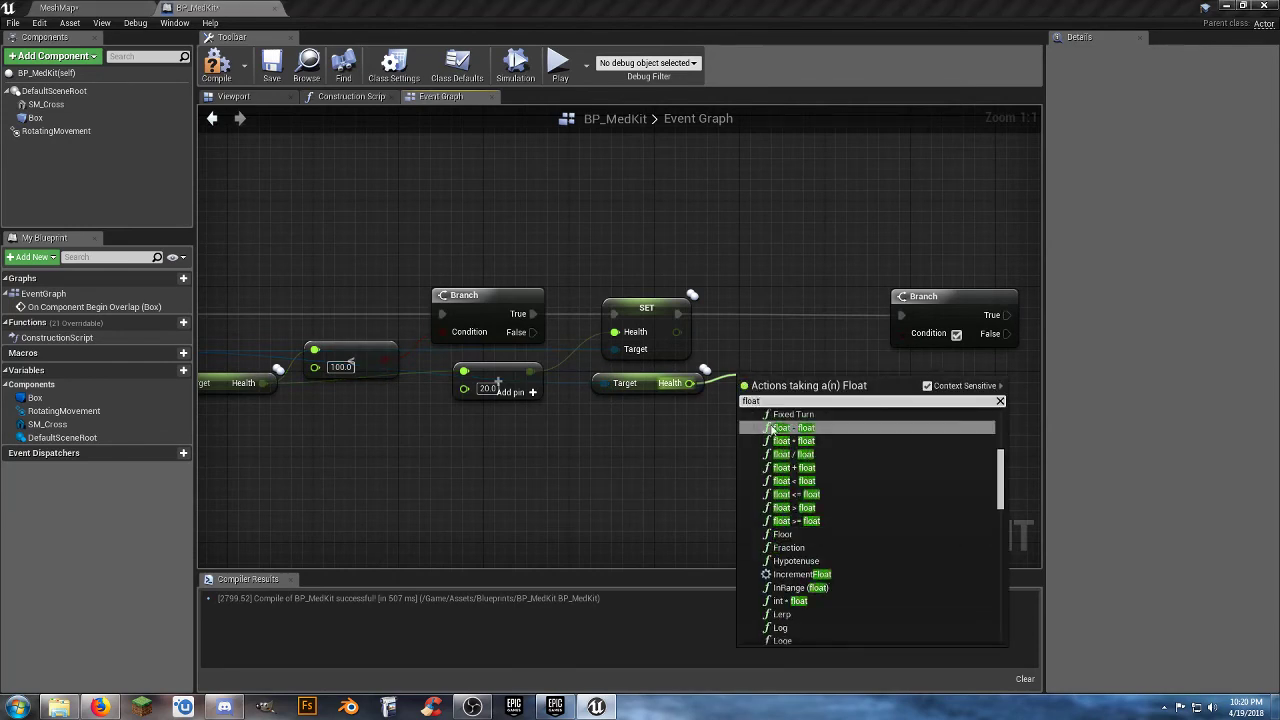
left_click(805, 510)
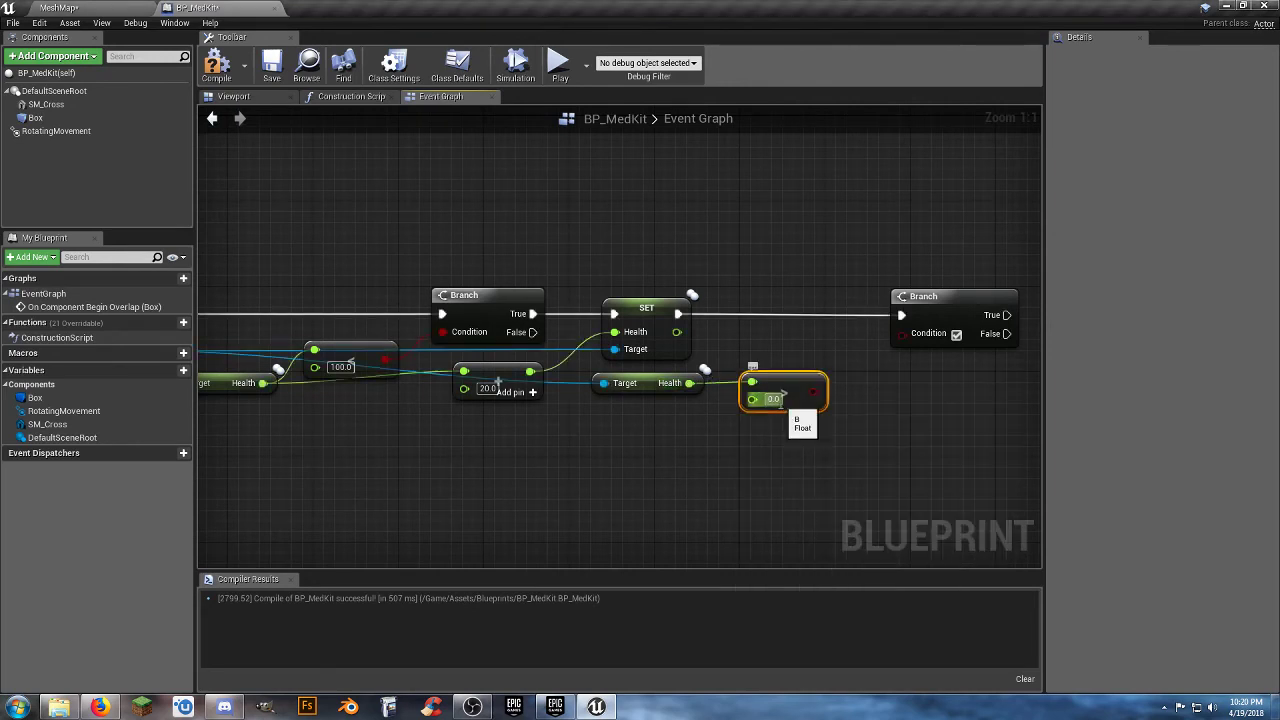
type("1")
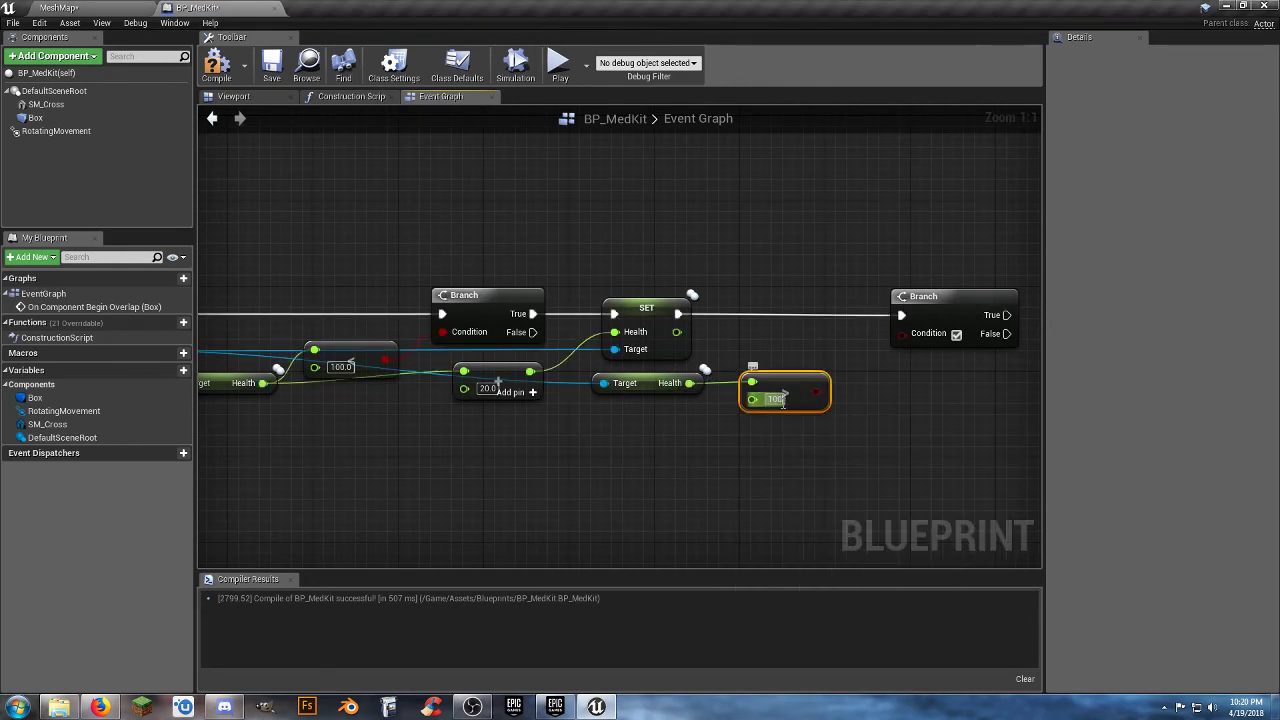
left_click_drag(815, 395, 903, 336)
left_click_drag(795, 378, 783, 346)
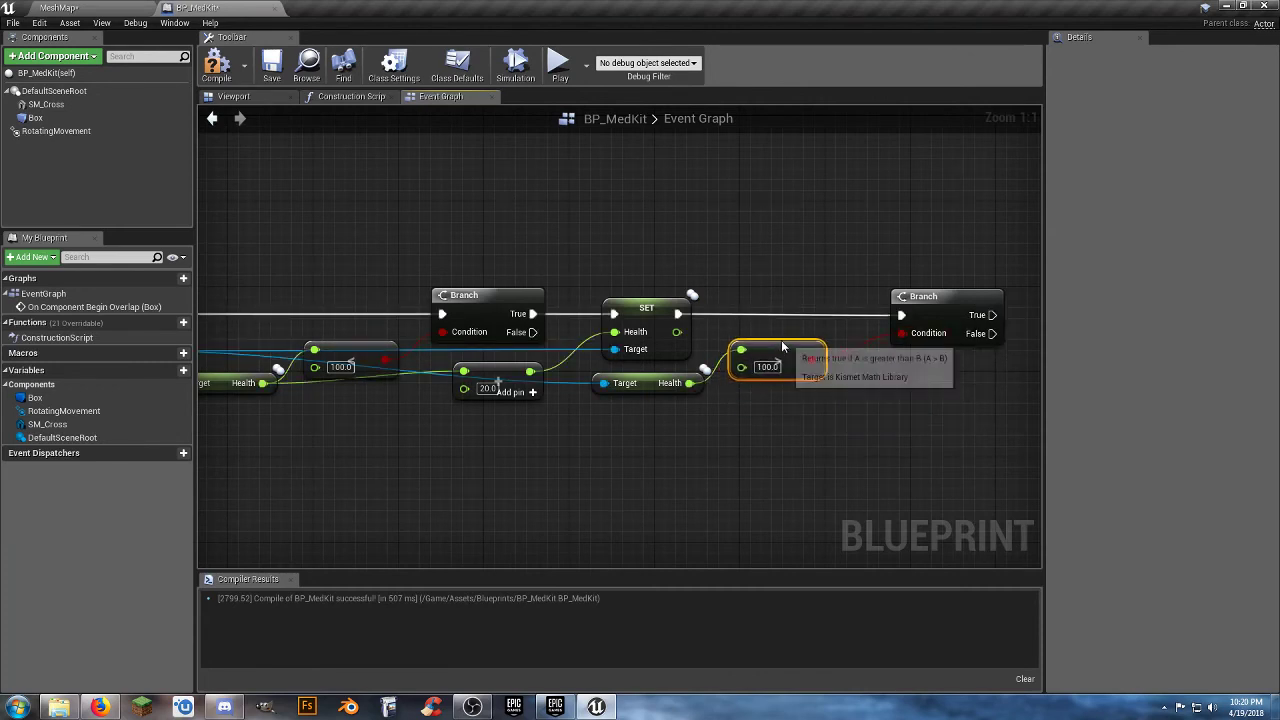
left_click_drag(922, 296, 890, 297)
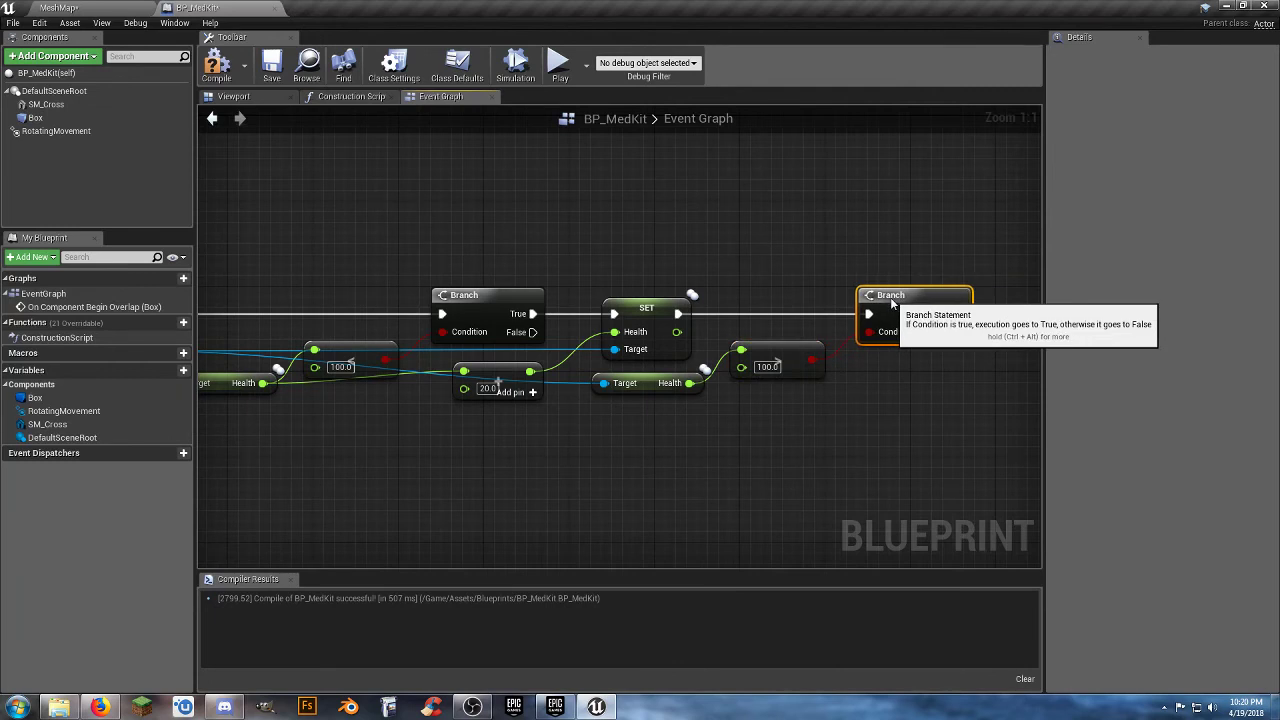
Add a Set Health node from As Third Person Character after the second Branch's True output and set its Health to 100.
left_click(735, 449)
right_click_drag(729, 449, 796, 429)
right_click_drag(500, 434, 528, 428)
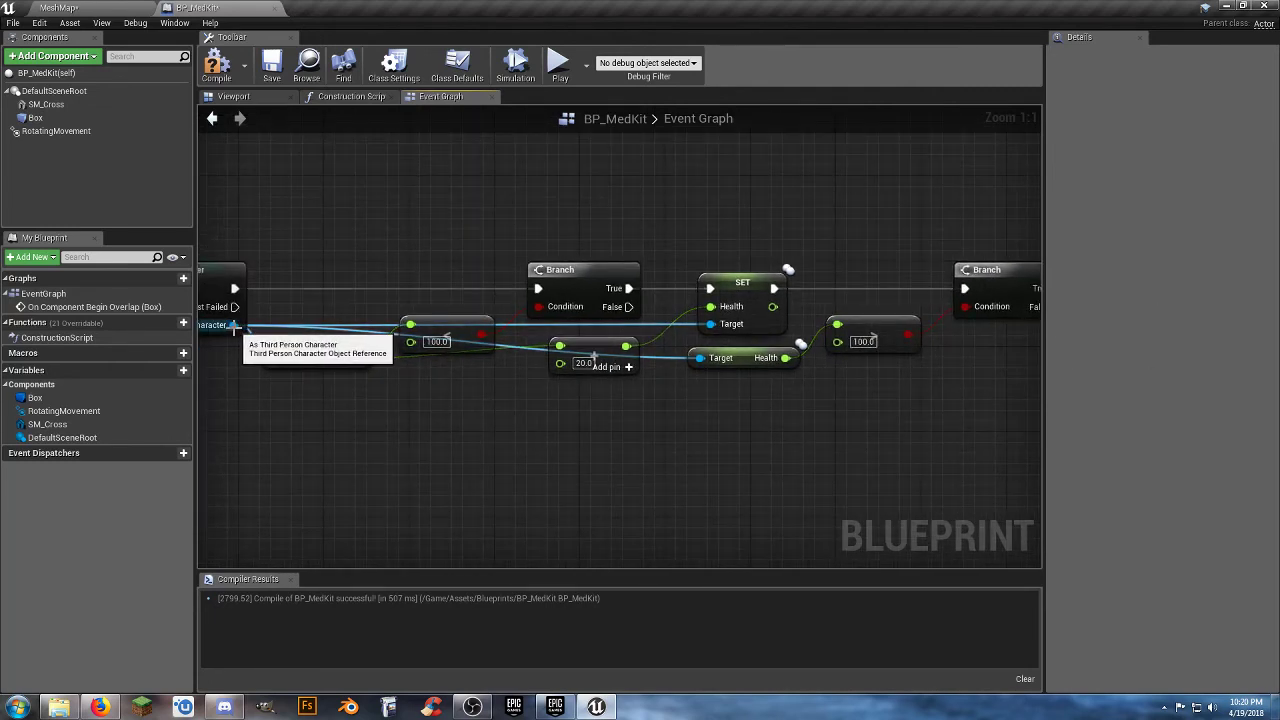
mouse_move(233, 326)
left_mouse_down()
mouse_move(848, 449)
mouse_move(965, 425)
left_mouse_up()
type("seth")
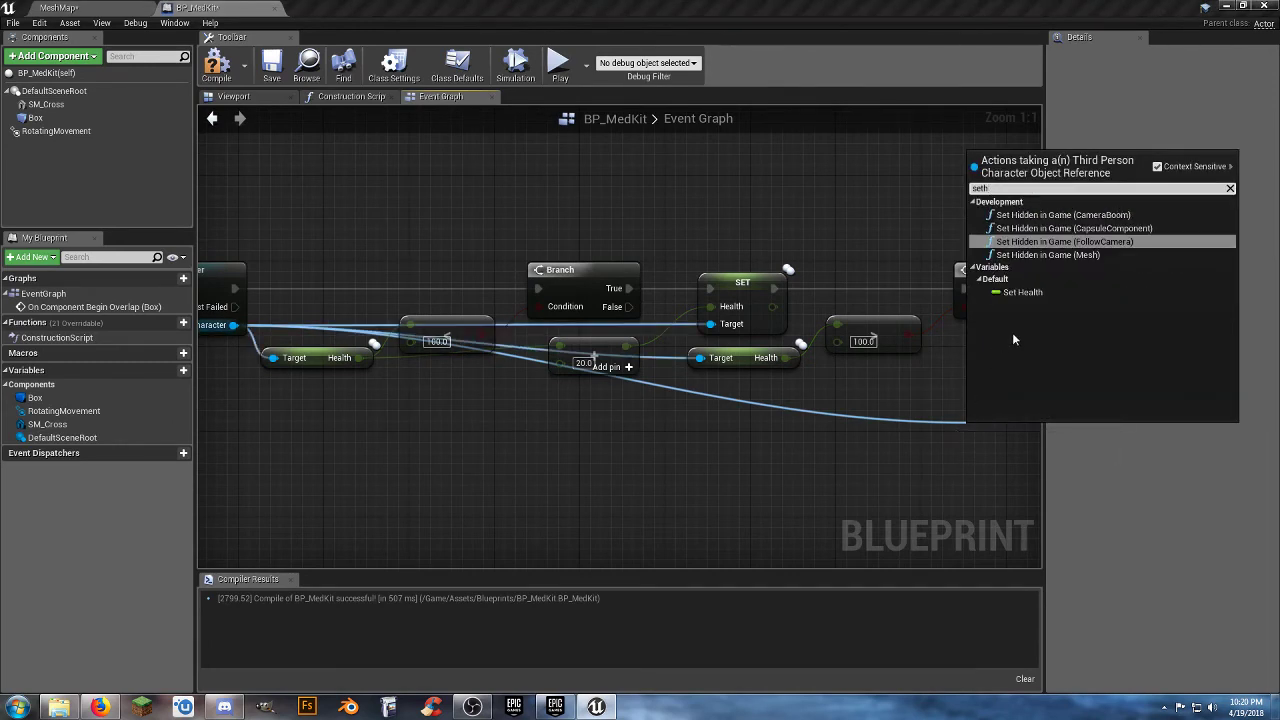
left_click(1022, 292)
right_click_drag(1017, 432, 699, 436)
mouse_move(699, 436)
left_mouse_down()
mouse_move(808, 365)
mouse_move(806, 294)
mouse_move(788, 293)
left_mouse_up()
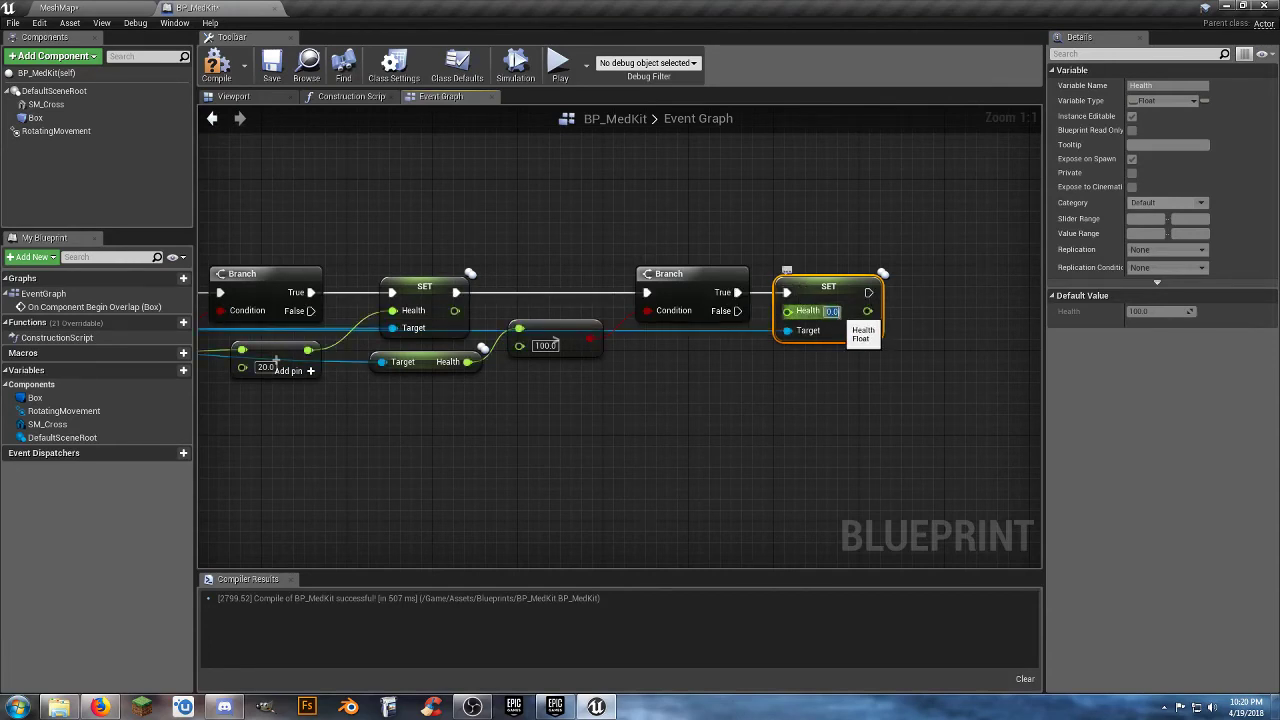
type("100")
left_click(764, 453)
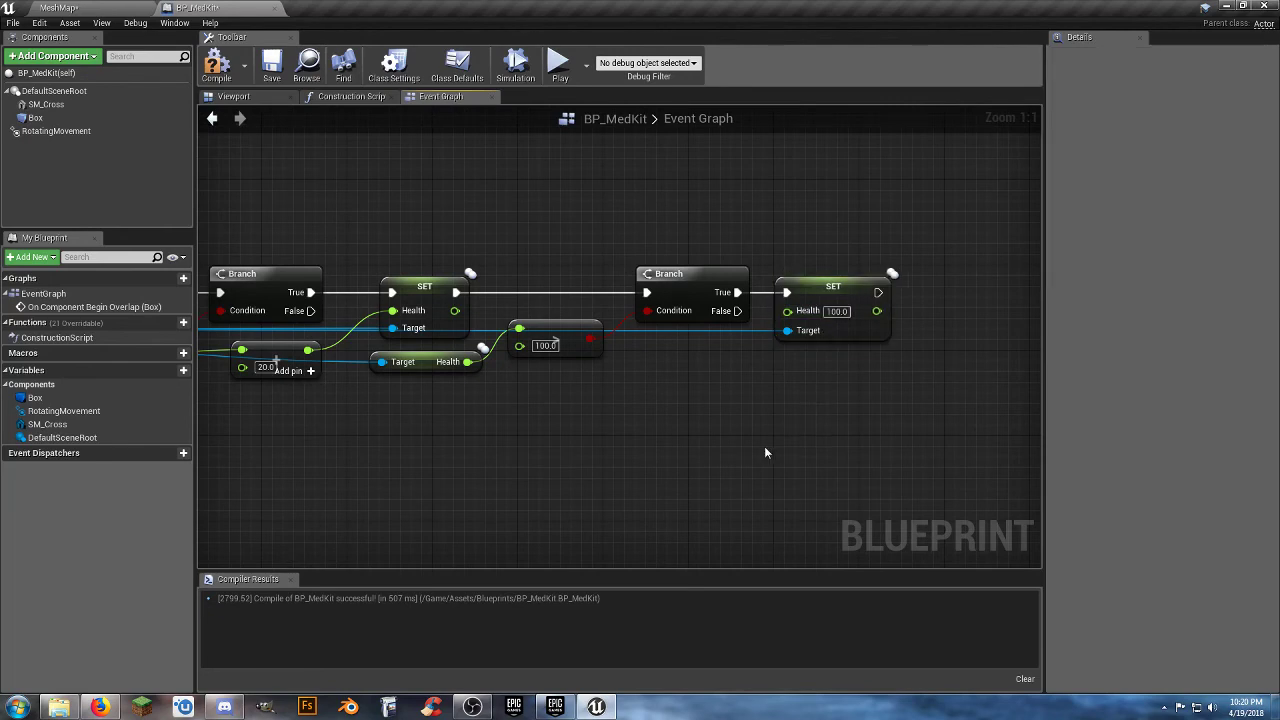
Review the overlap logic from the cast node through both Branches to the last Set Health node.
right_click_drag(451, 460, 571, 451)
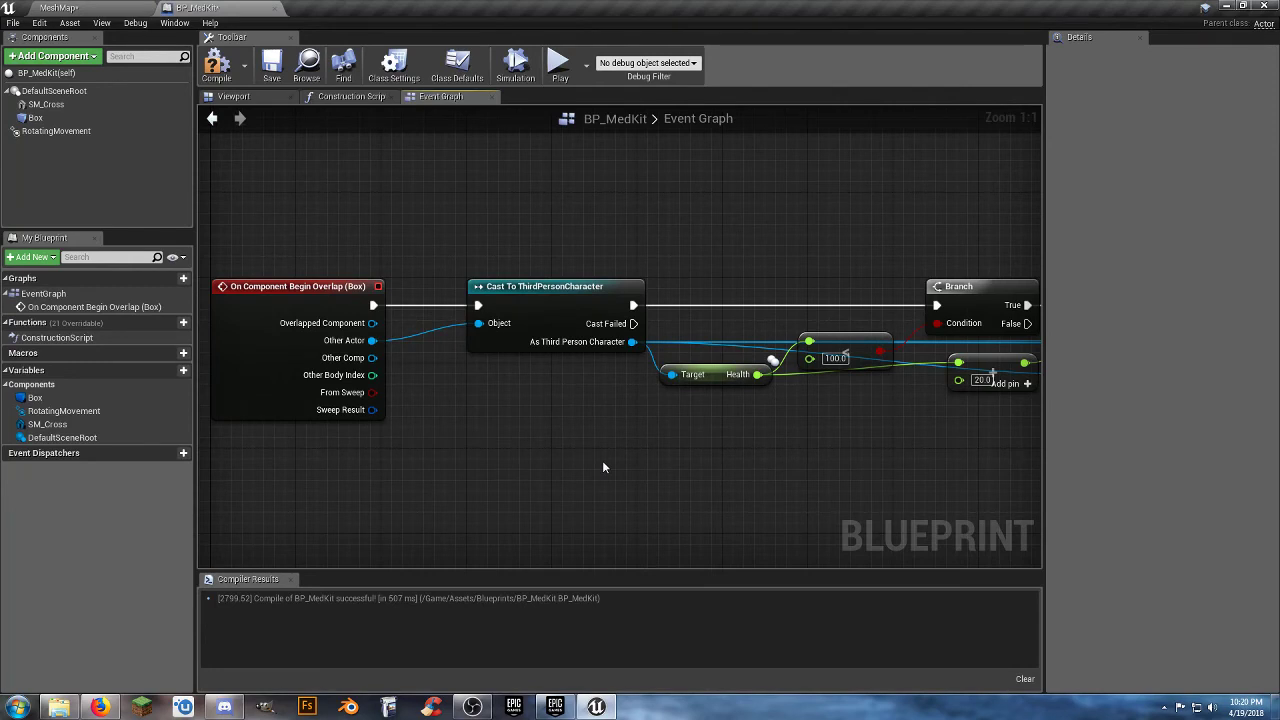
right_click_drag(603, 463, 528, 446)
right_click_drag(694, 457, 522, 473)
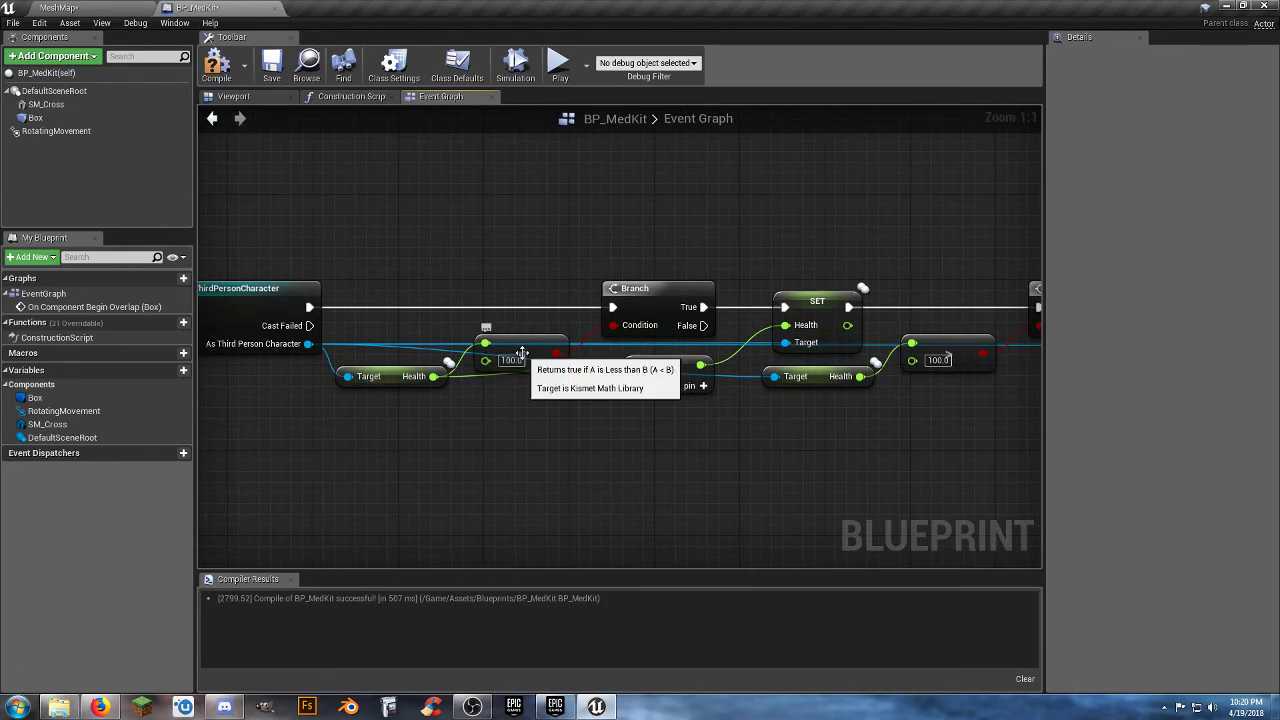
right_click_drag(569, 430, 529, 436)
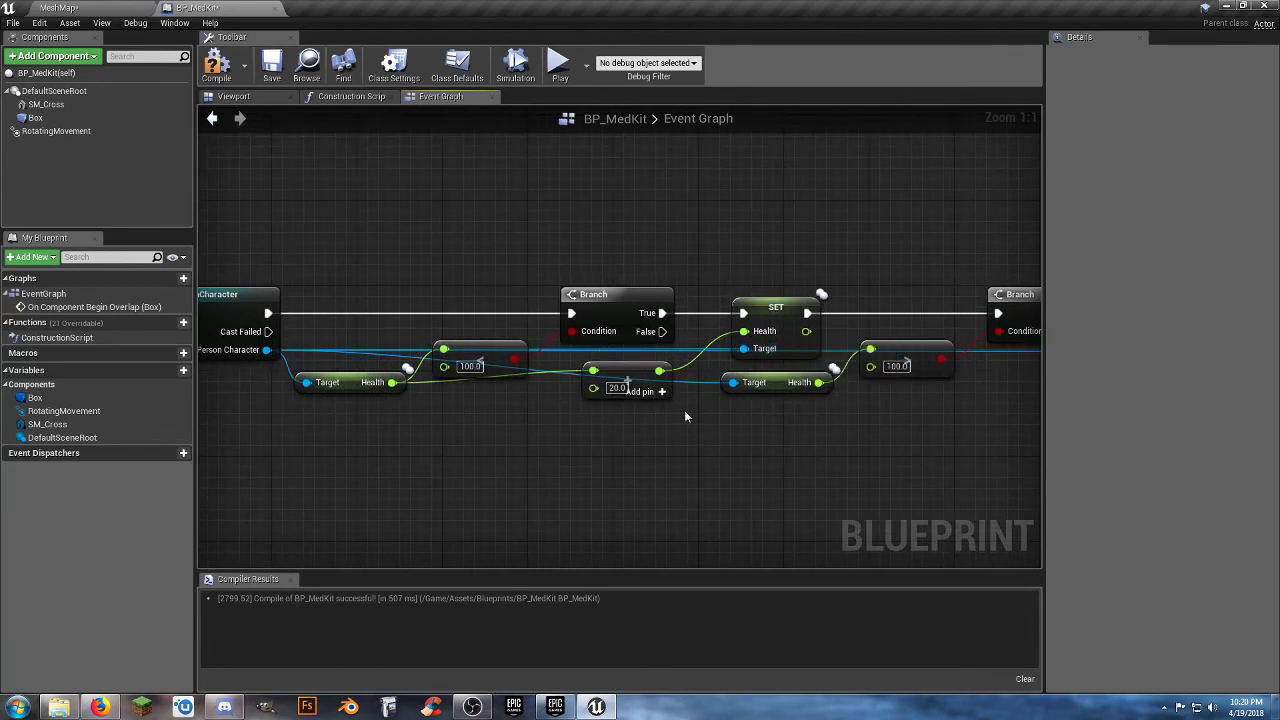
right_click_drag(685, 416, 580, 437)
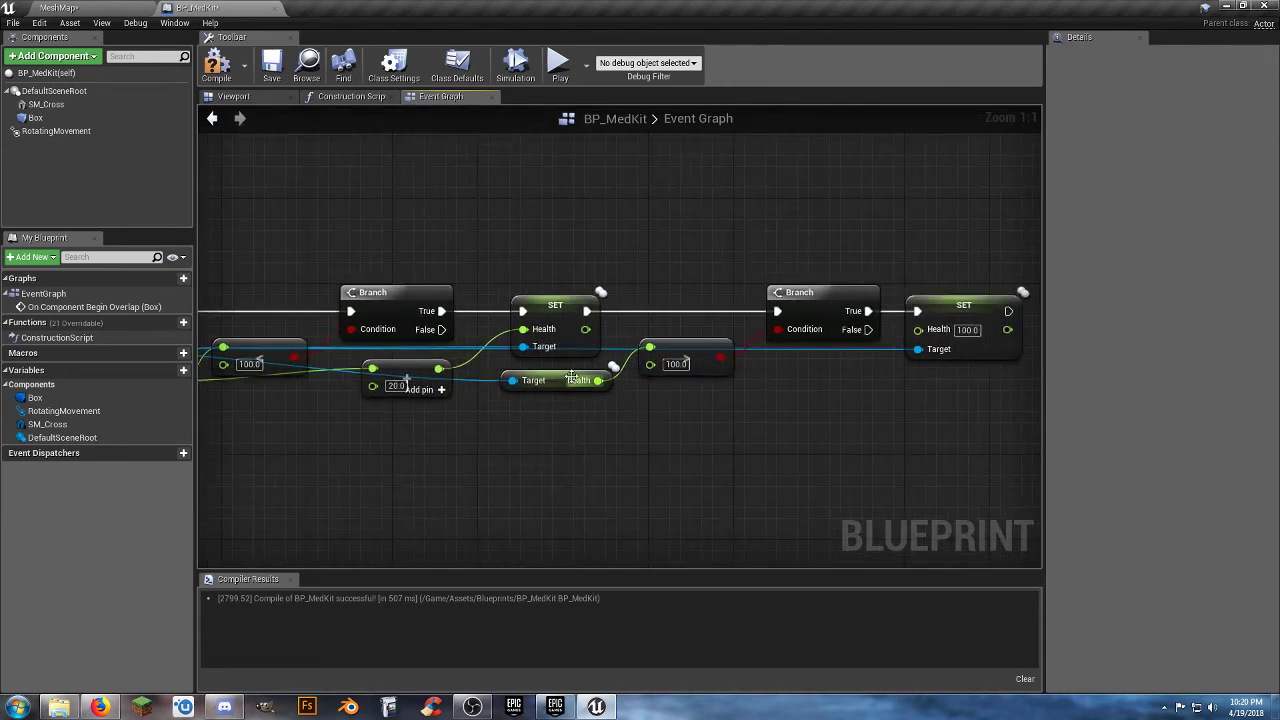
right_click_drag(701, 431, 815, 388)
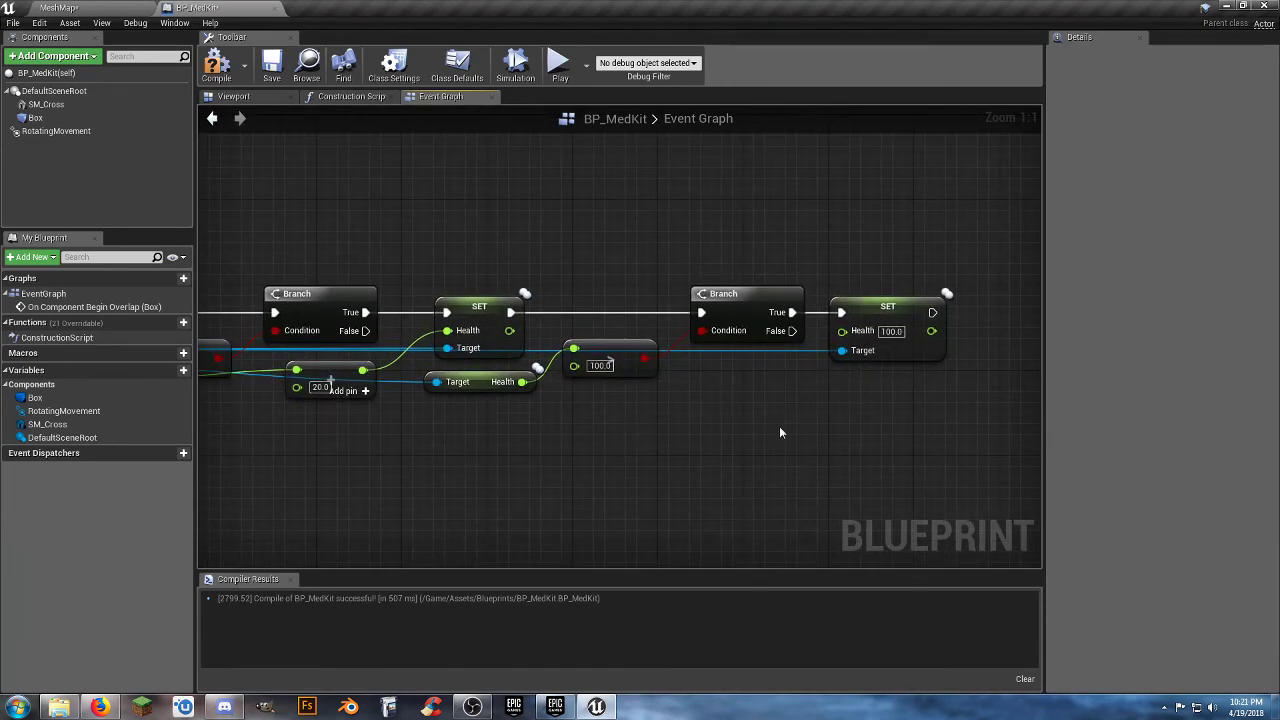
right_click_drag(417, 472, 827, 487)
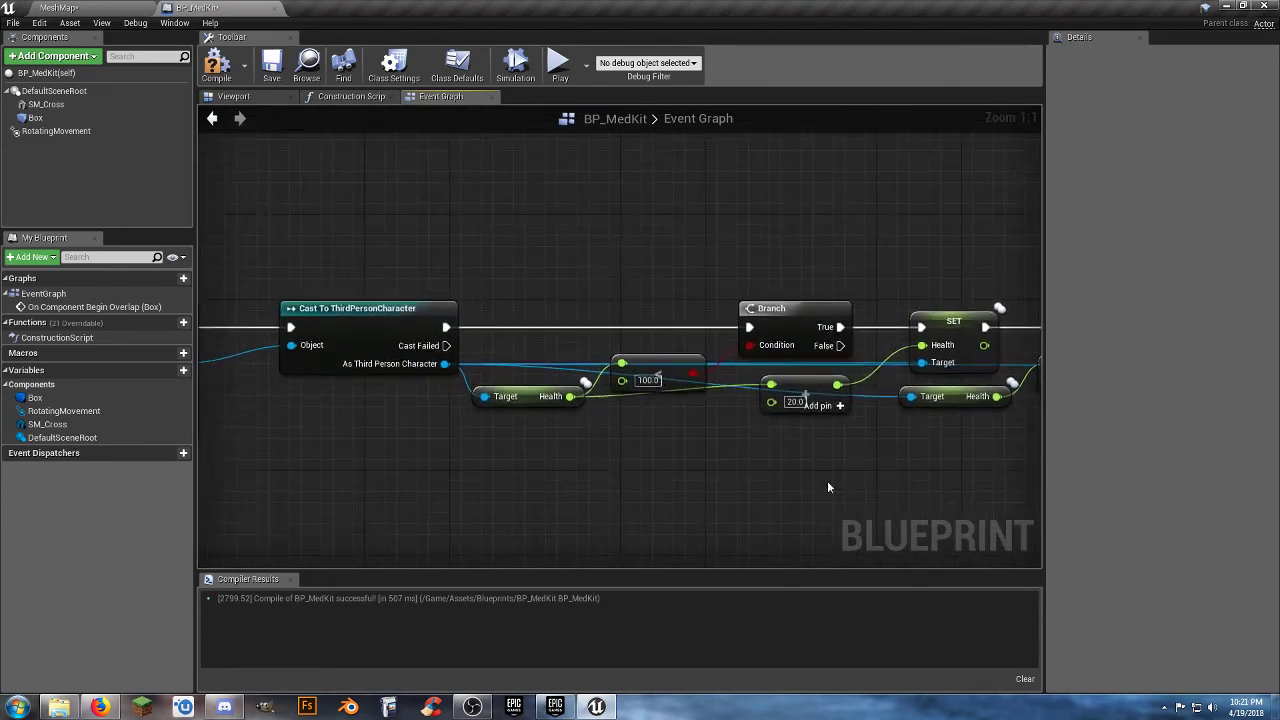
Compile and save the BP_MedKit blueprint, and close its editor.
left_click(216, 65)
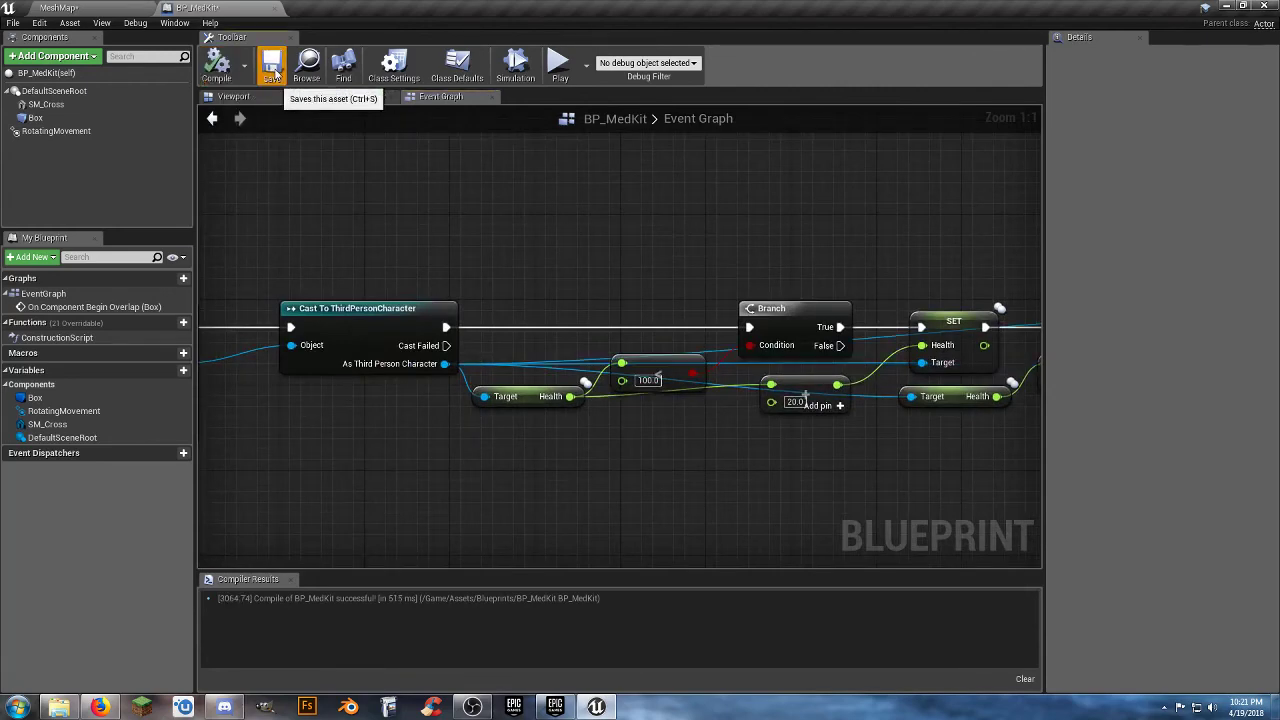
left_click(275, 8)
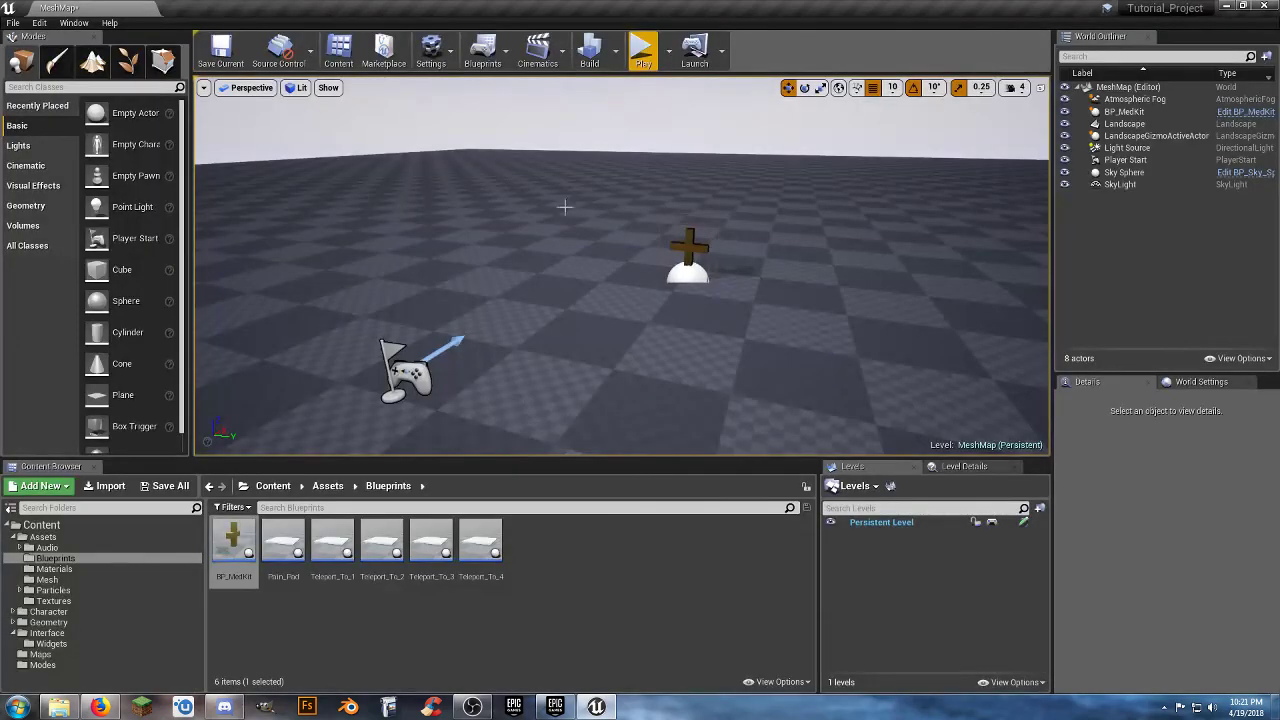
Play-test MeshMap by running the character into the med kit, and end the session.
left_click(641, 55)
key("w")
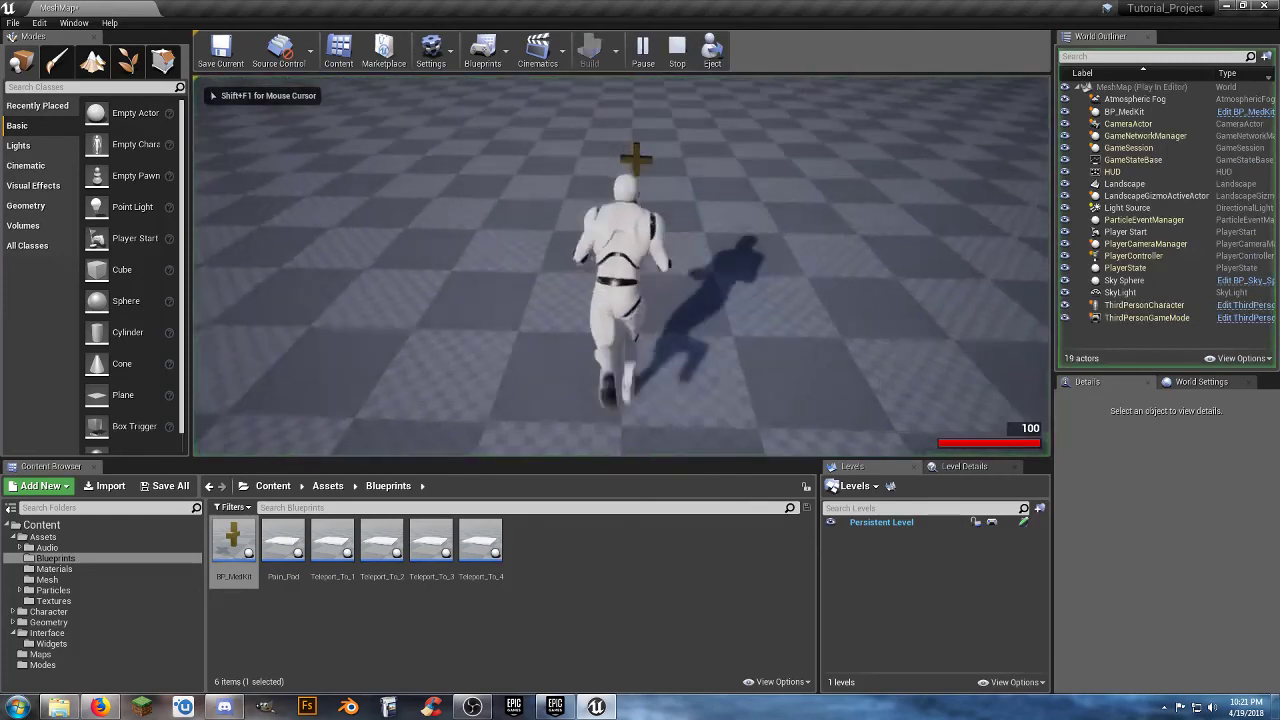
key("w")
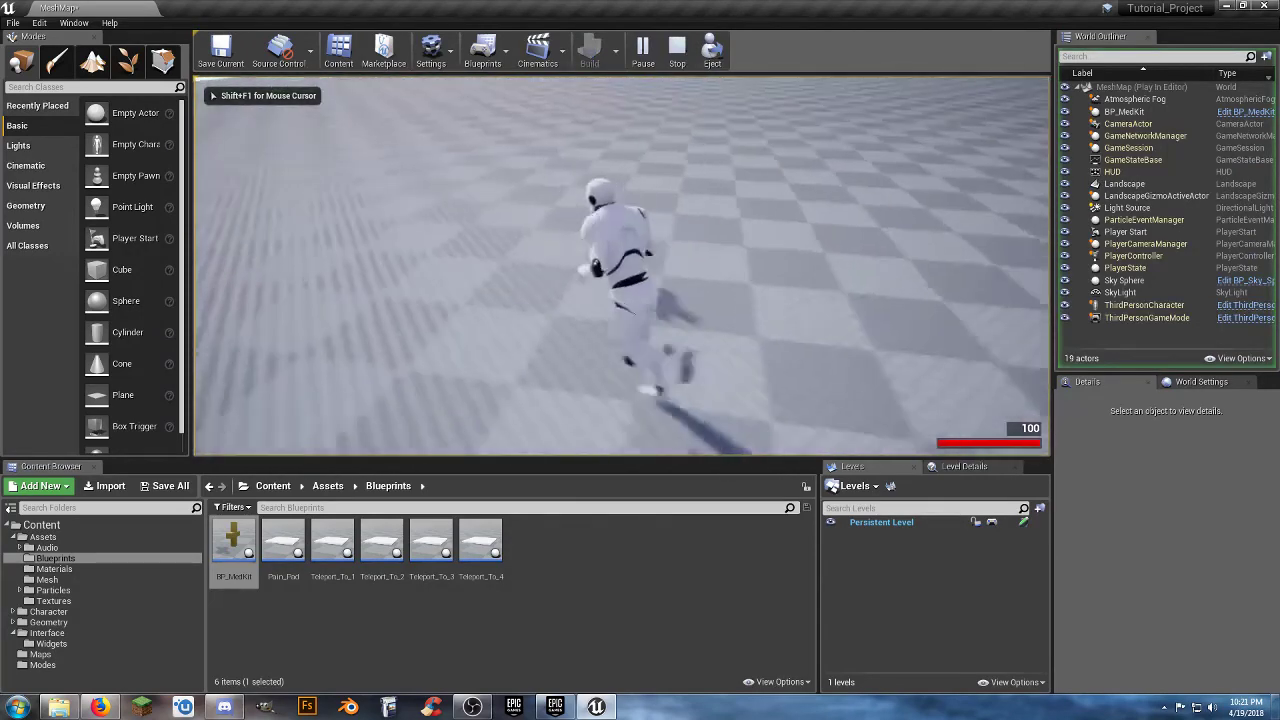
key("a")
key("Escape")
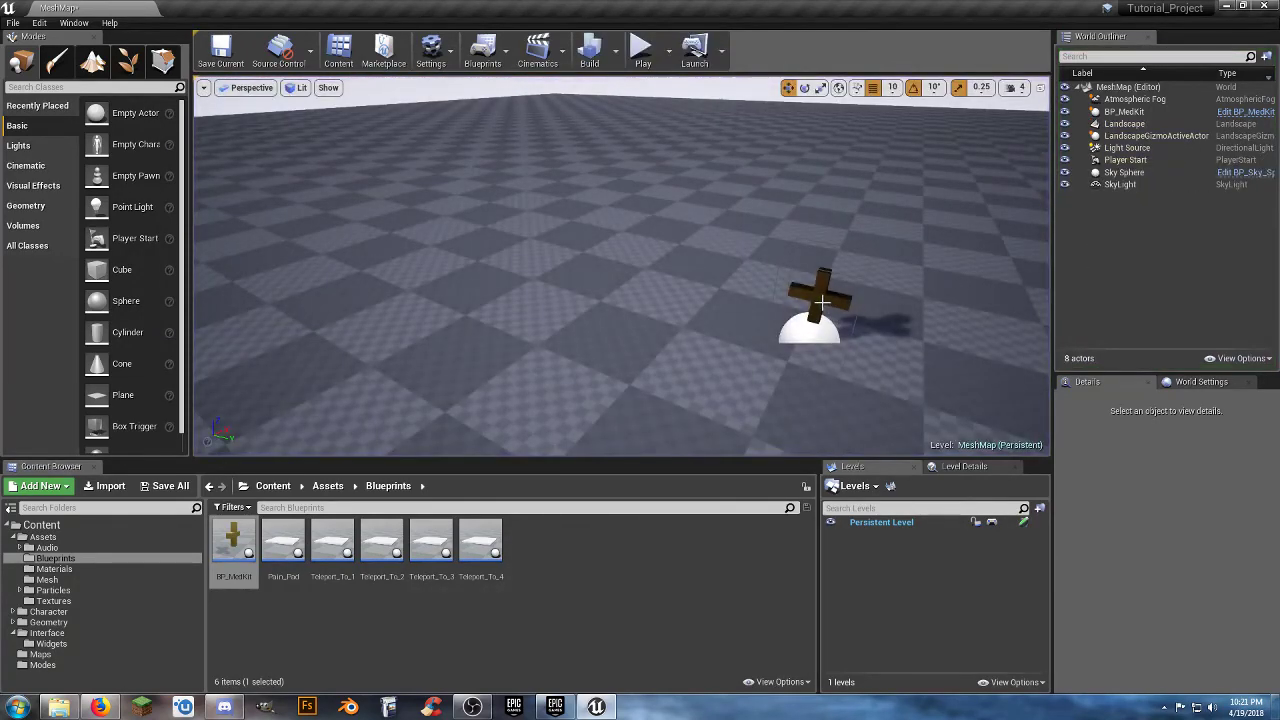
Delete the BP_MedKit actor from the MeshMap level and save the level.
left_click(820, 302)
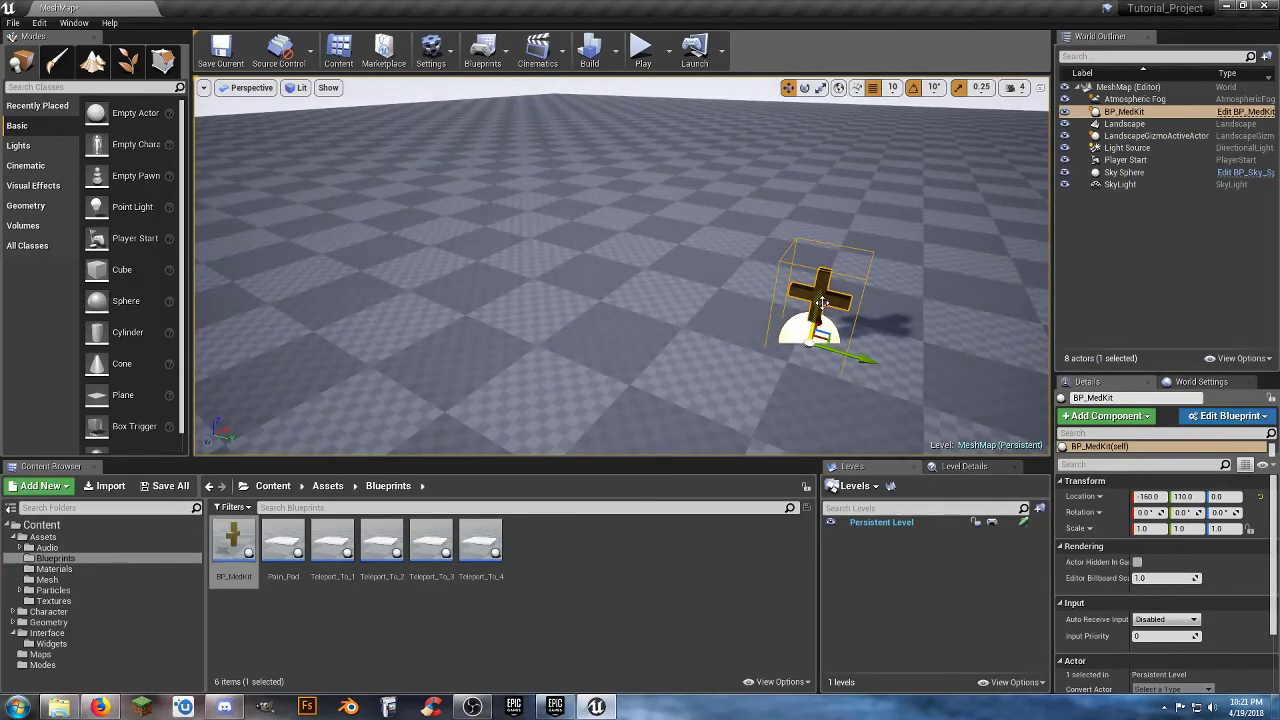
key("Delete")
left_click(164, 486)
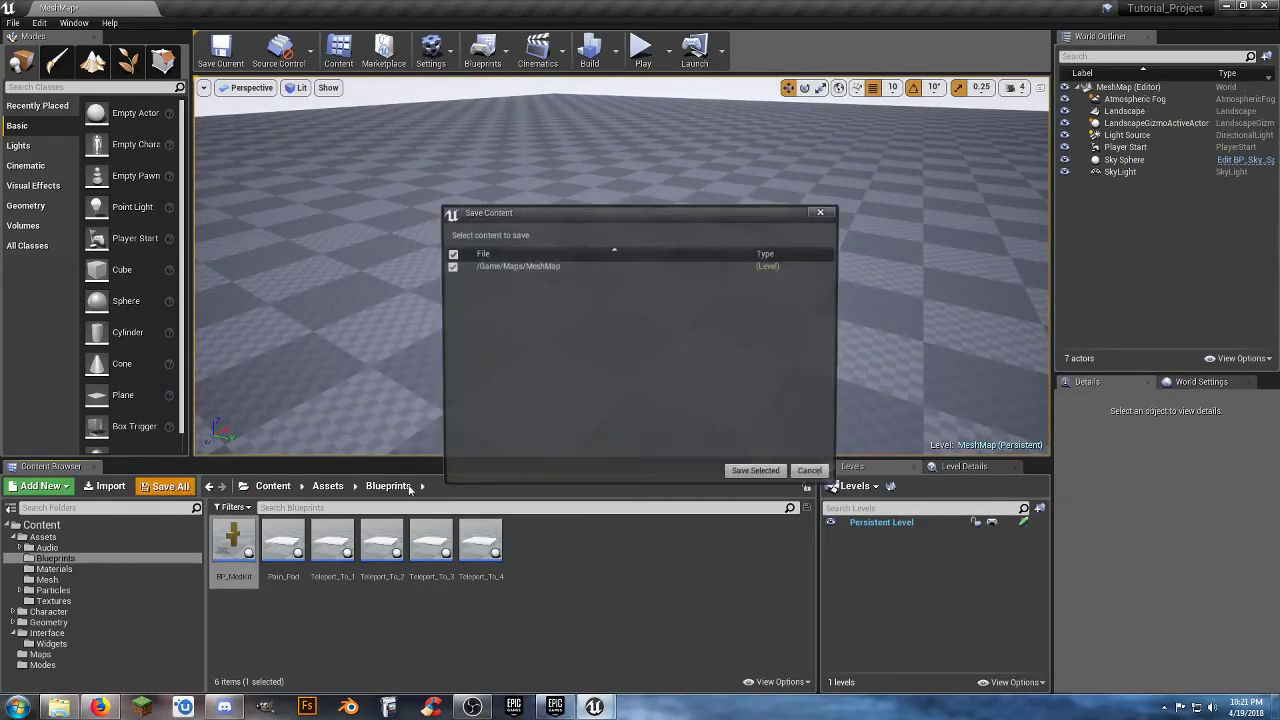
left_click(758, 476)
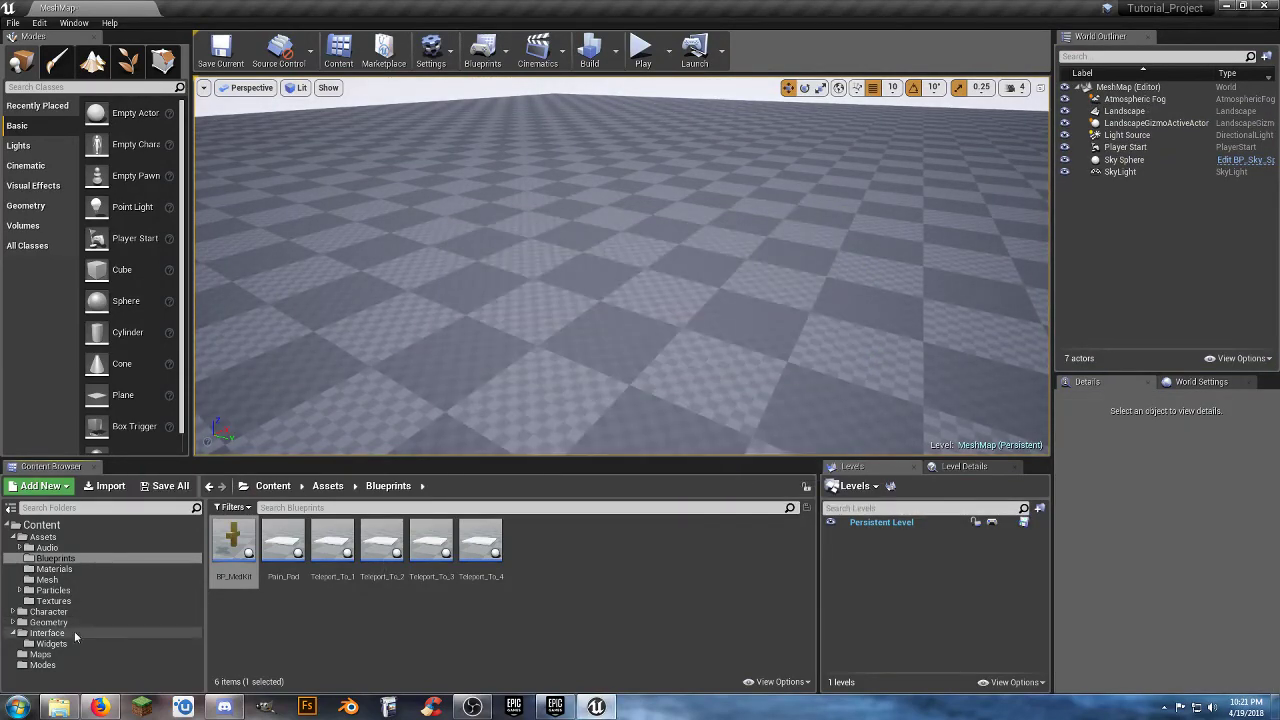
Open the Level_01 map from the Maps folder.
left_click(112, 655)
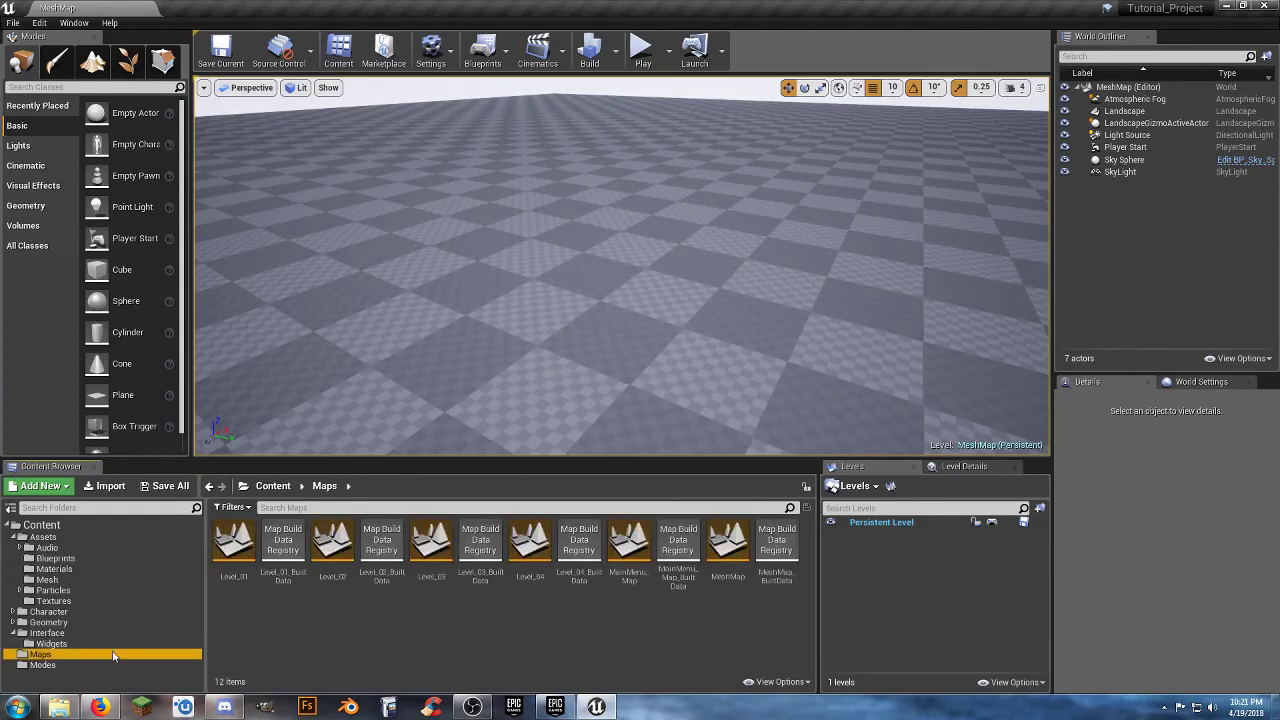
double_click(240, 556)
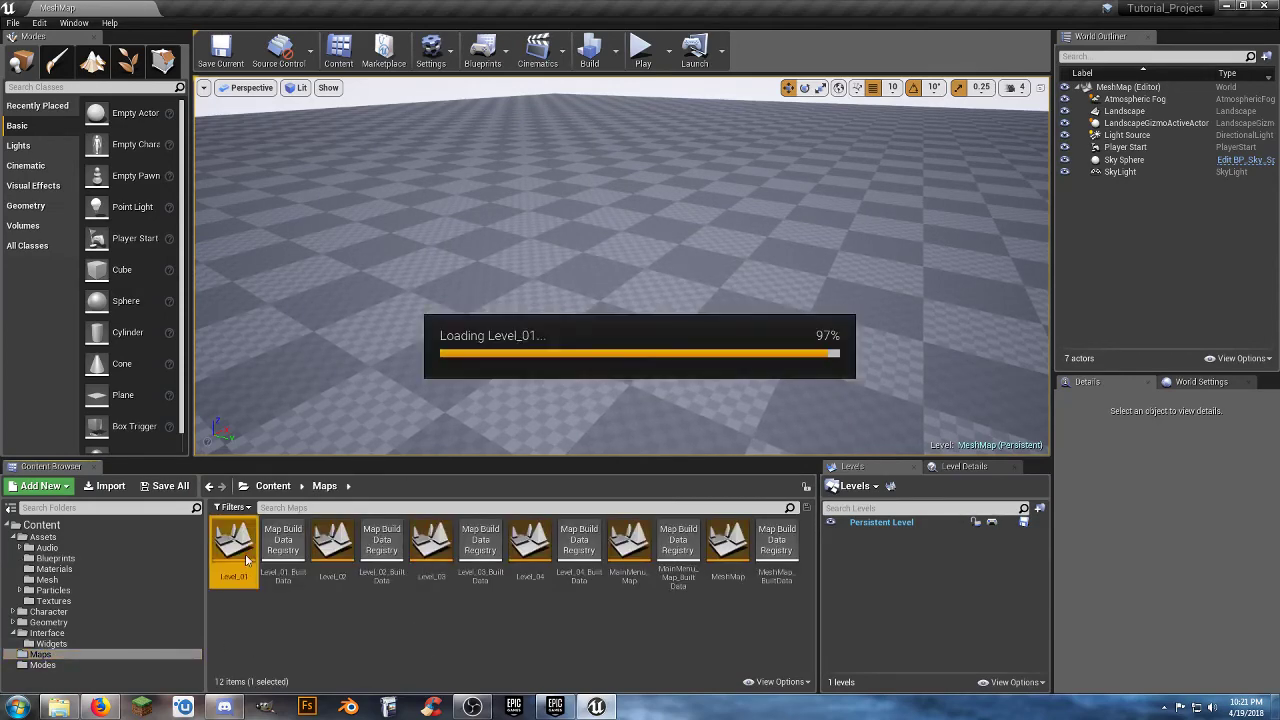
mouse_move(460, 343)
right_mouse_down()
mouse_move(530, 385)
mouse_move(460, 343)
right_mouse_up()
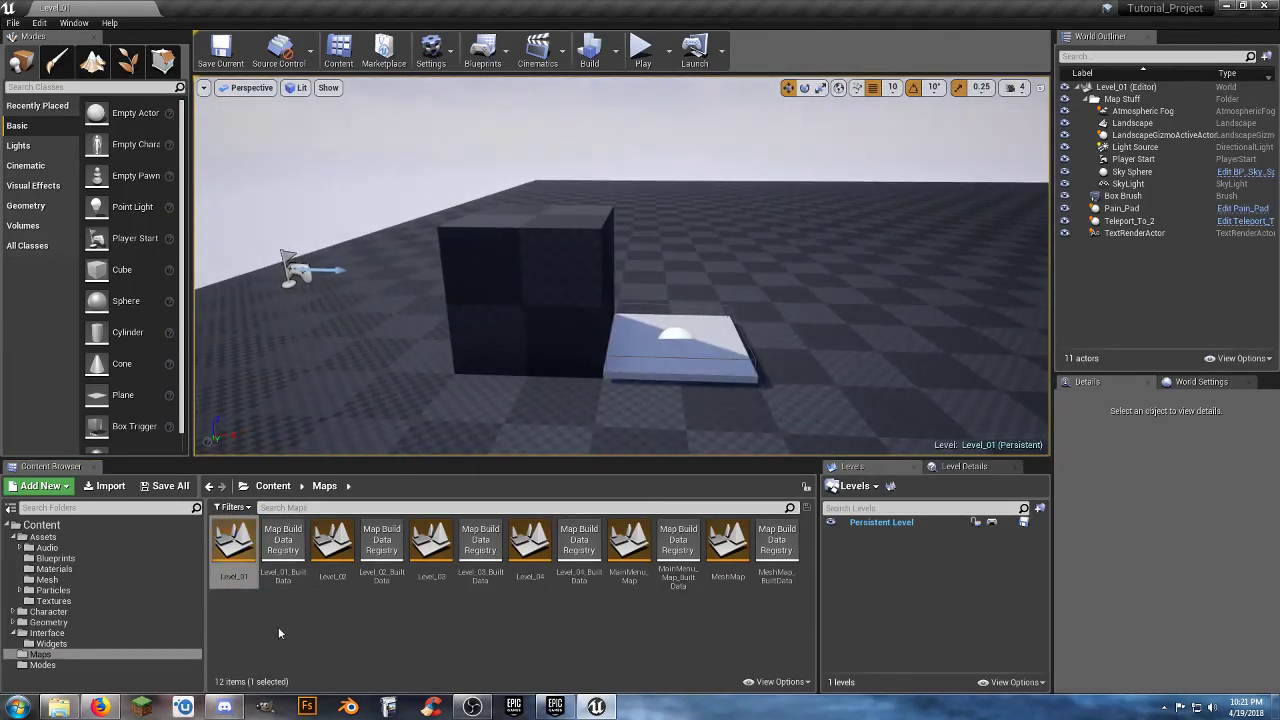
Place a BP_MedKit on top of the box in Level_01 and set its Y location to 0.
left_click(80, 556)
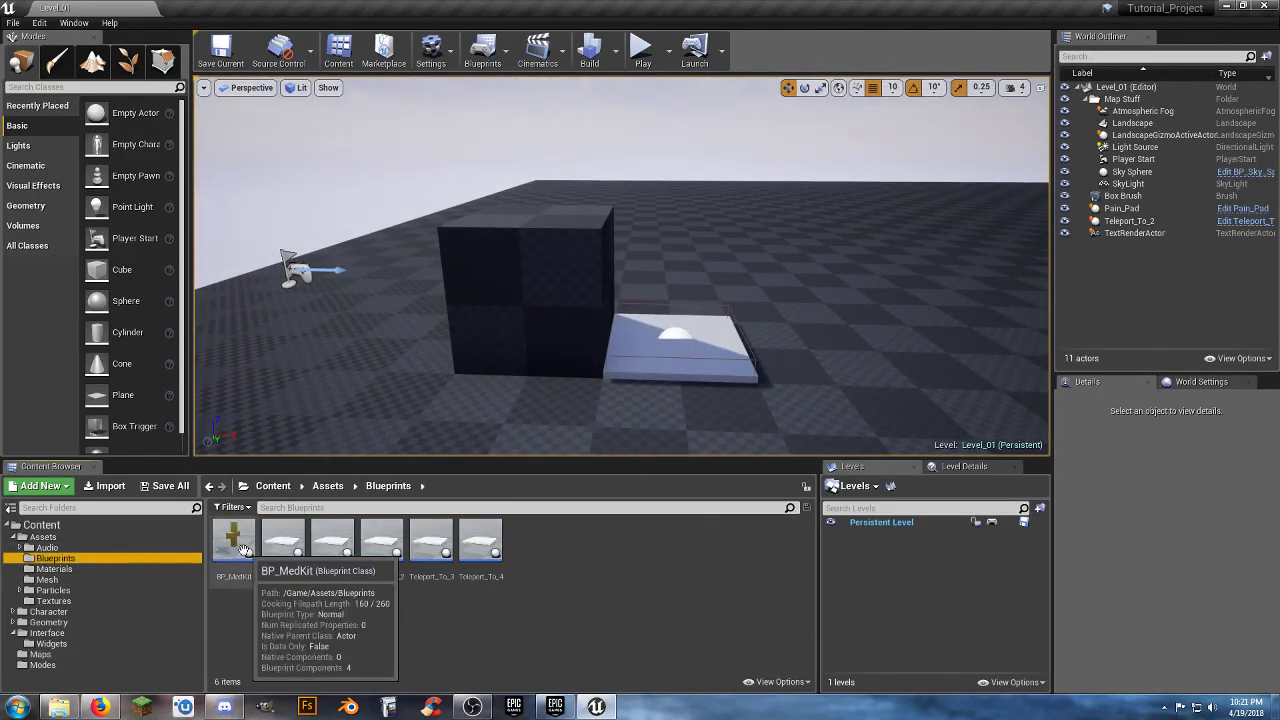
left_click_drag(233, 540, 538, 218)
key("w")
right_click_drag(557, 249, 430, 278)
key("s")
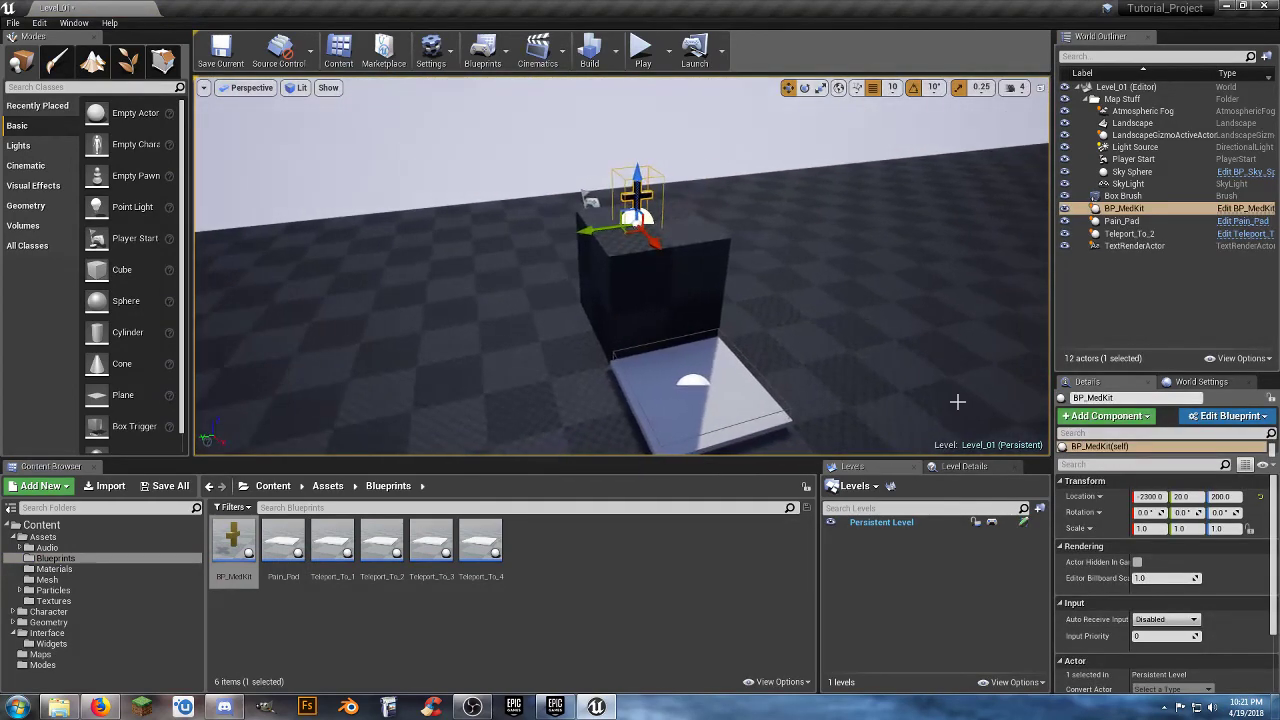
left_click(1200, 497)
type("0")
key("Tab")
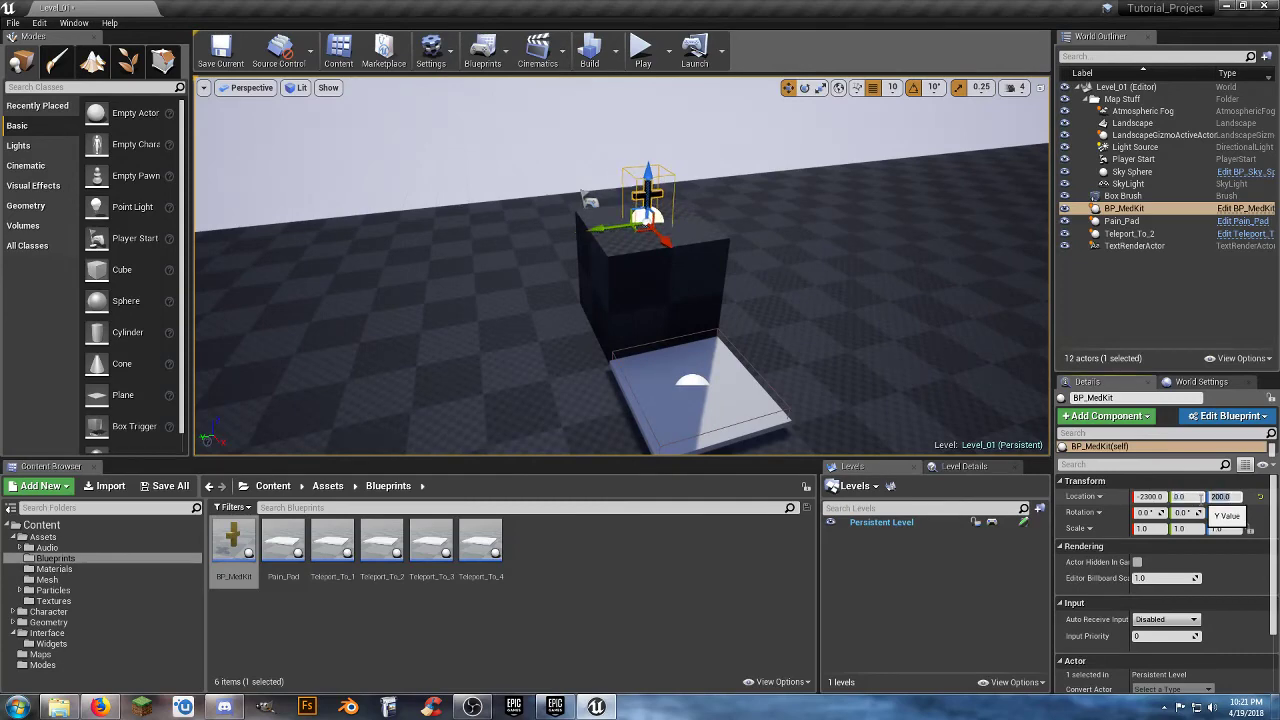
Place a second BP_MedKit on the floor beyond the Pain_Pad and set its Y location to 0.
key("a")
right_click_drag(823, 402, 985, 440)
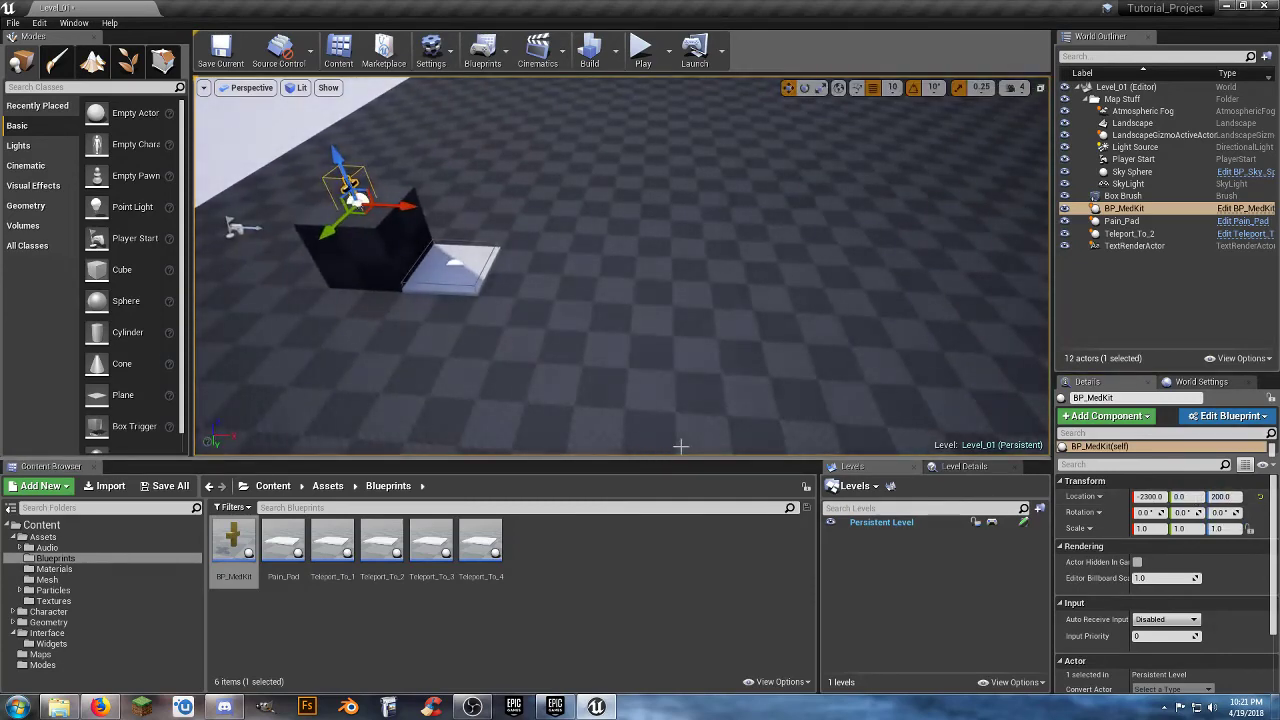
left_click_drag(233, 540, 640, 274)
left_click(1200, 497)
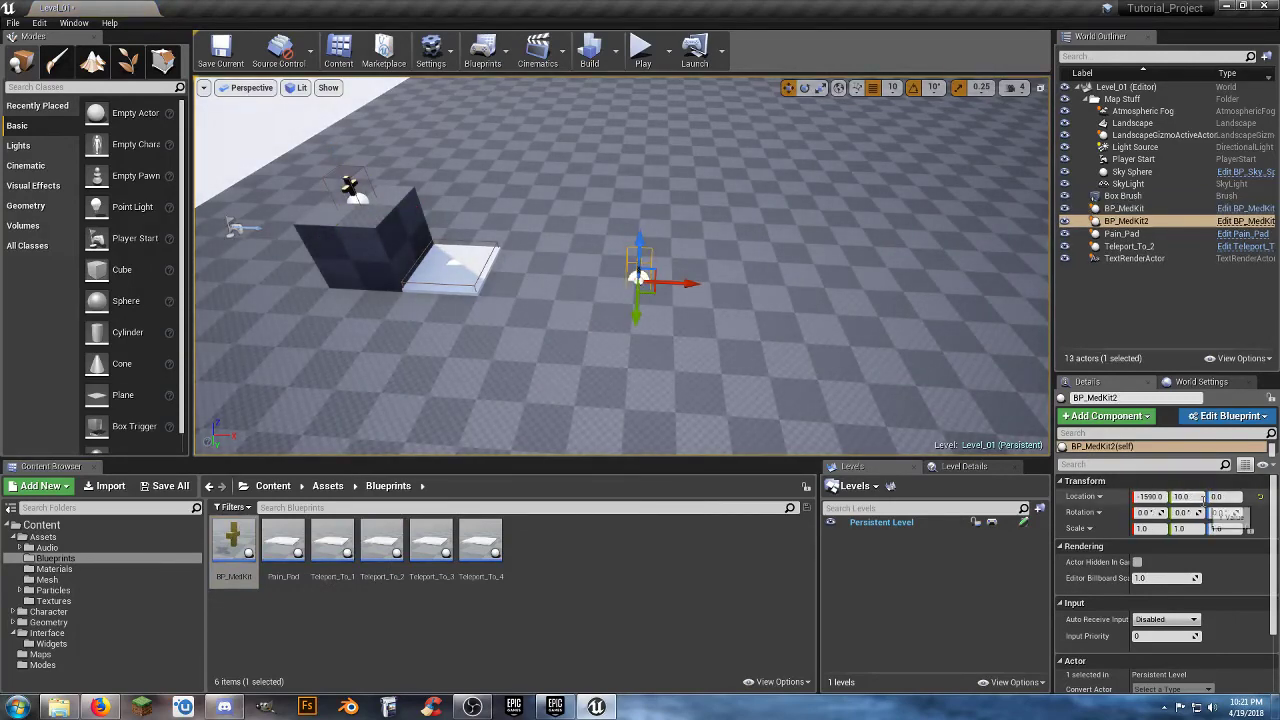
type("0")
key("Tab")
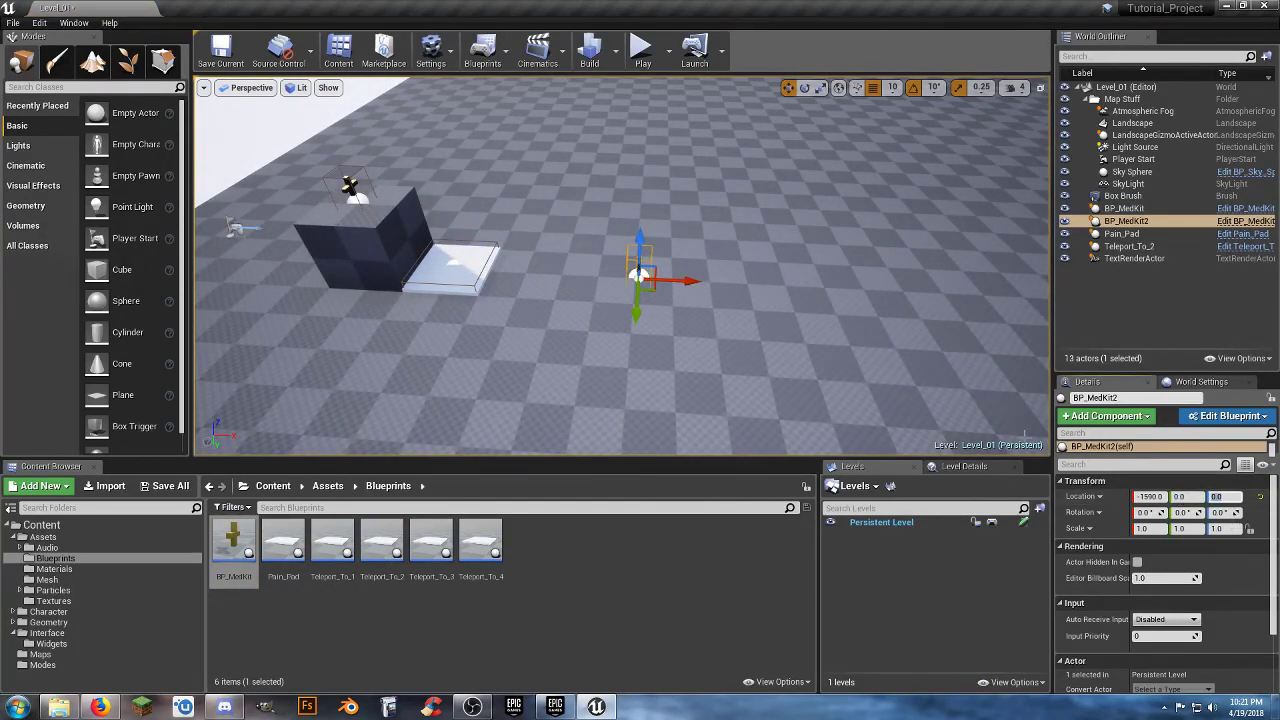
Duplicate the floor med kit twice along the X axis, with the copies at X -1600 and -1200.
right_click_drag(993, 420, 993, 420)
left_click_drag(706, 284, 679, 278)
key("ctrl+w")
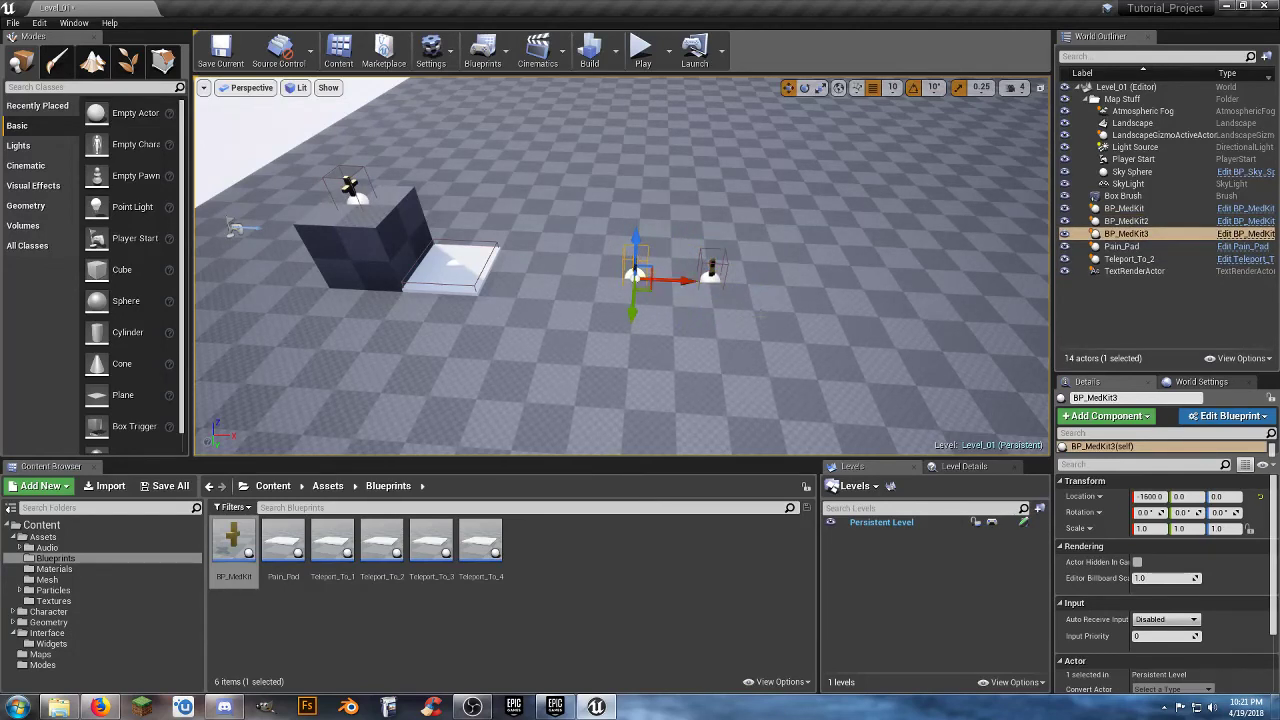
key("ctrl+v")
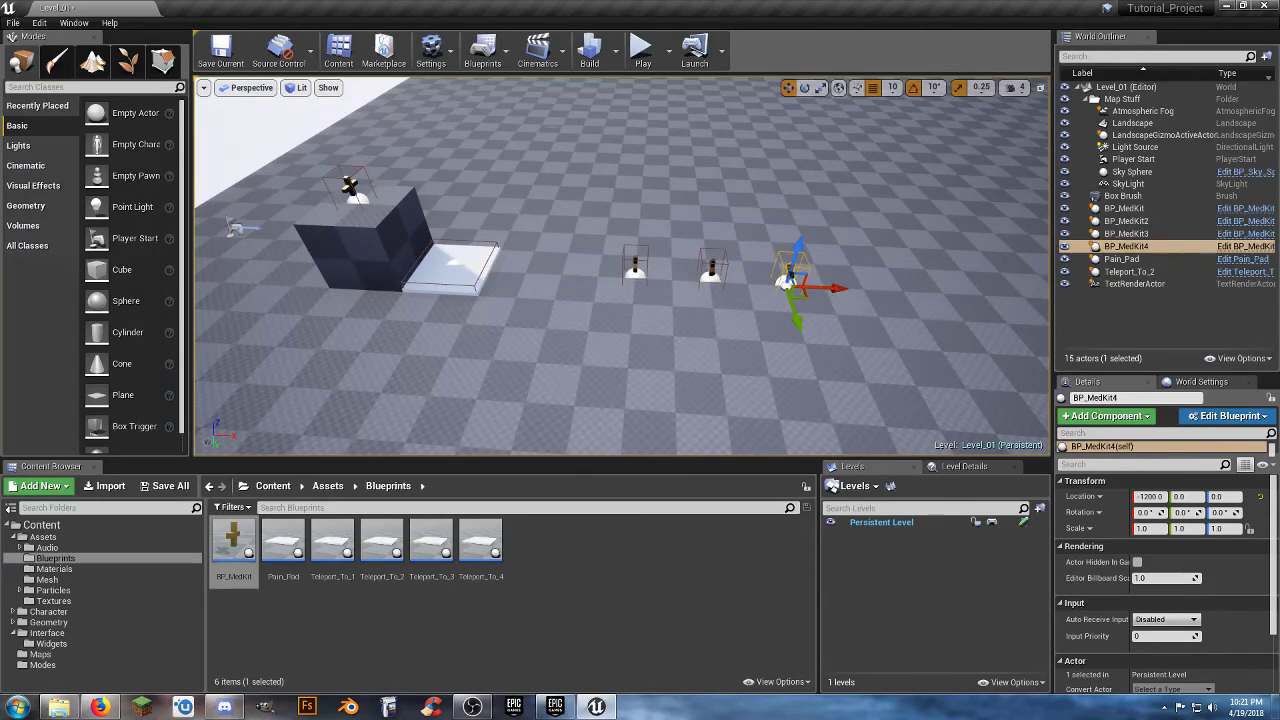
Start a play test of Level_01 and touch the med kit on top of the box at full health.
left_click(640, 48)
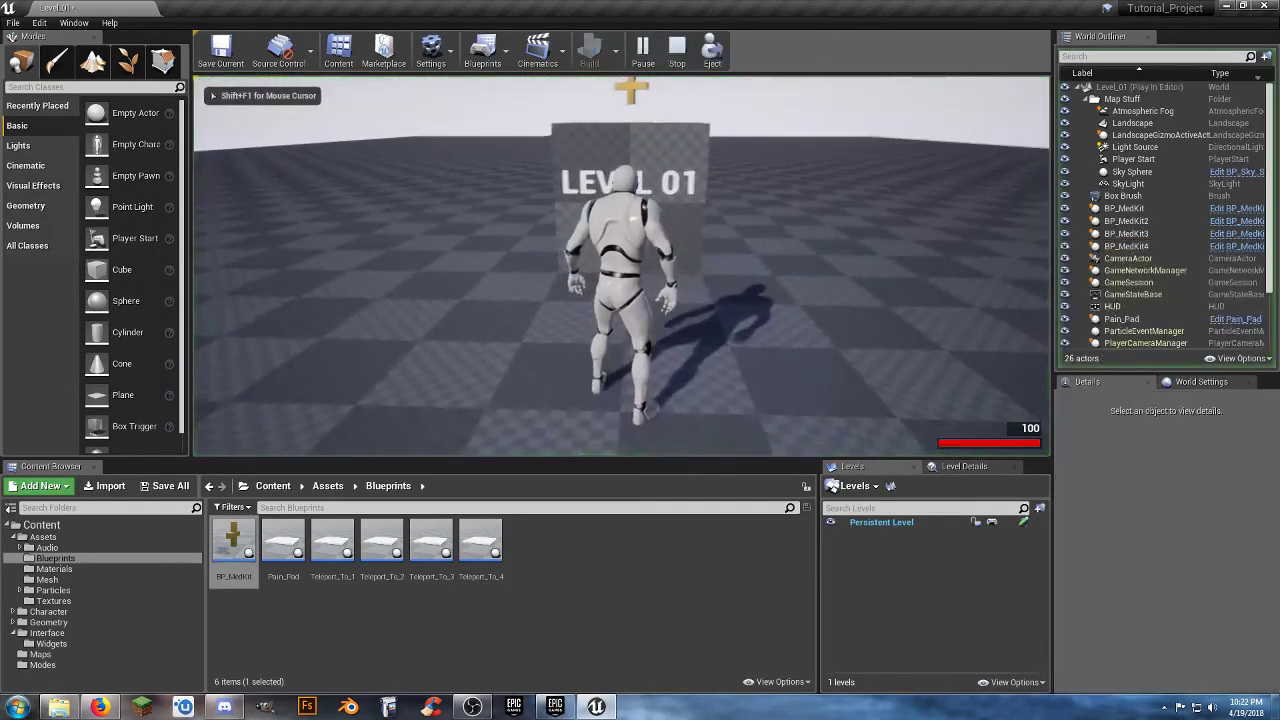
key("w")
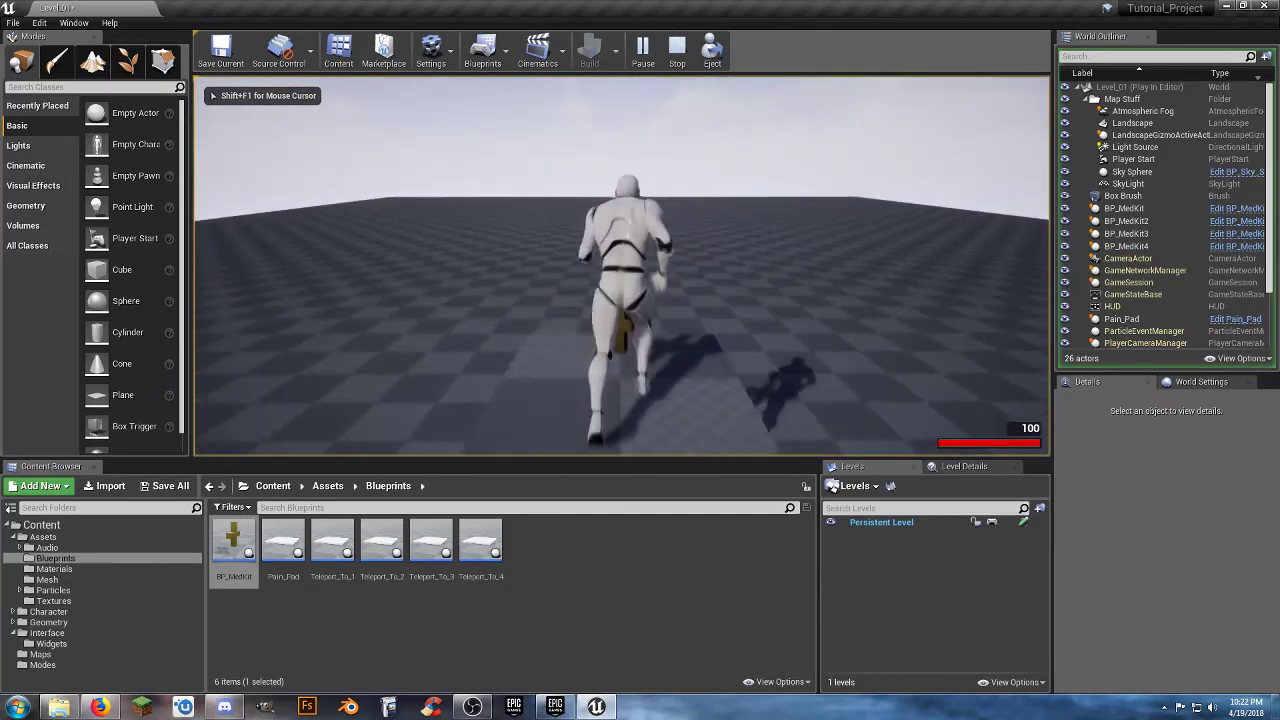
key("w")
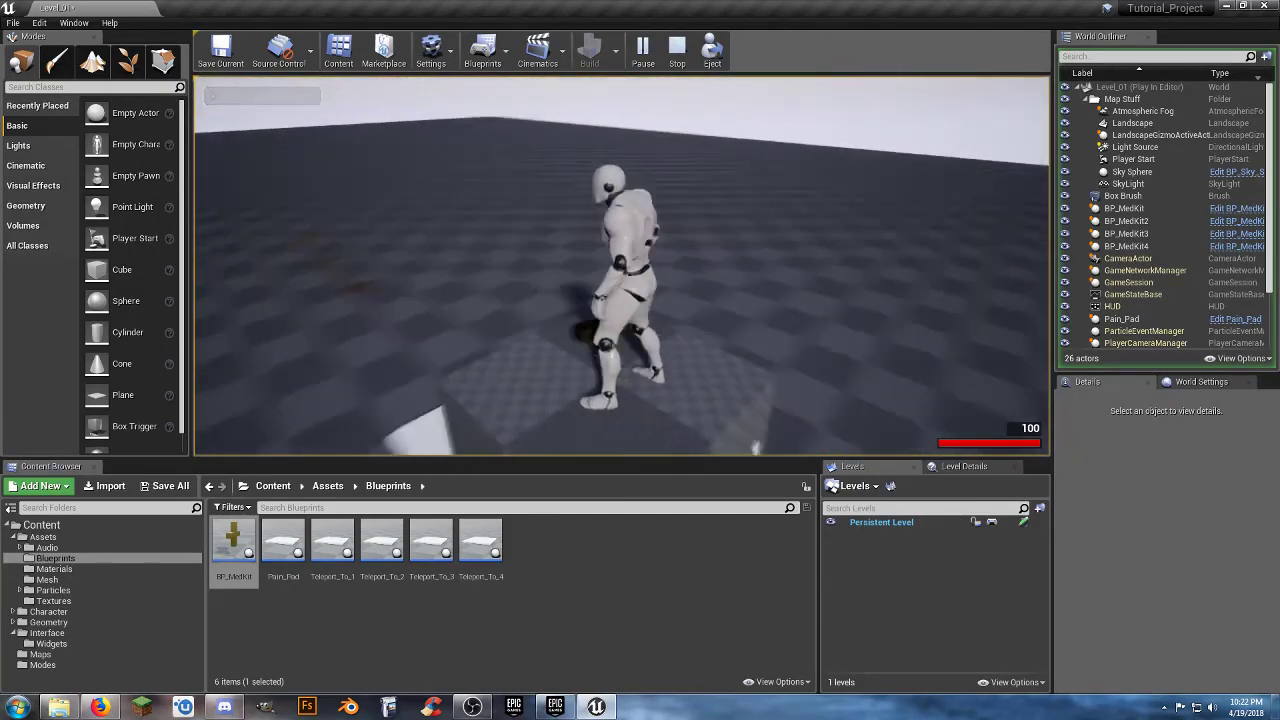
key("w")
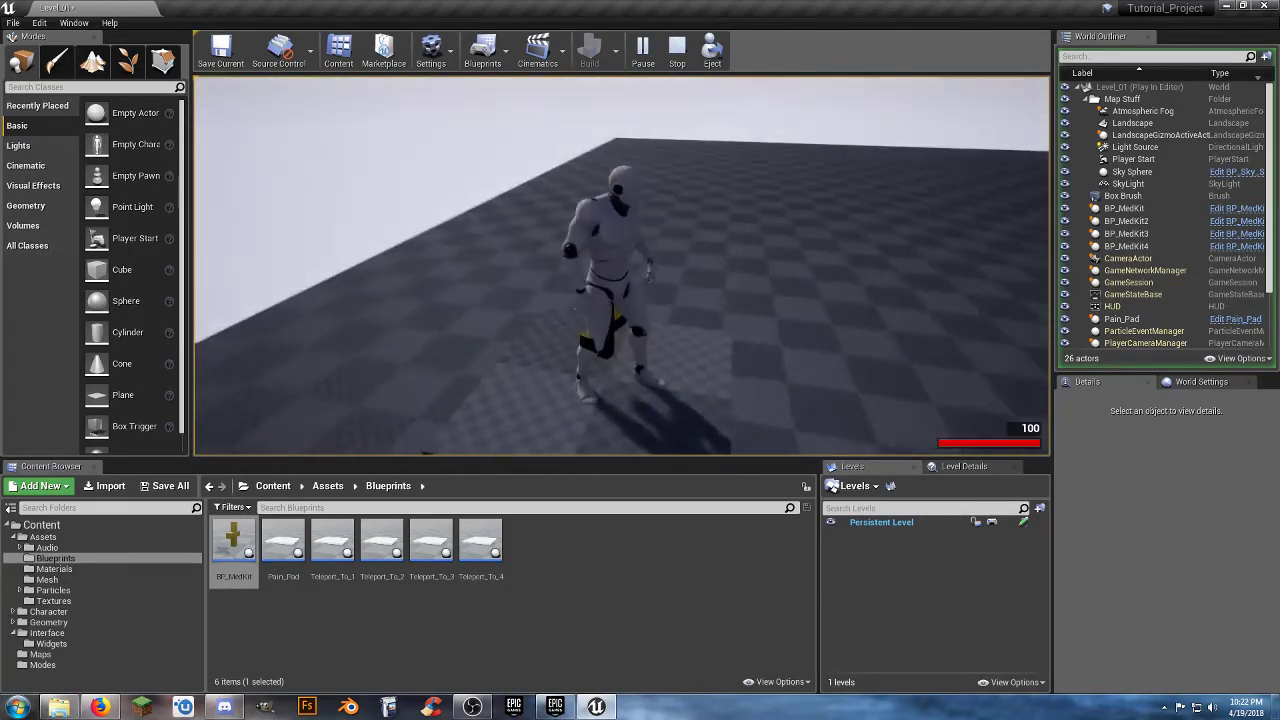
key("w")
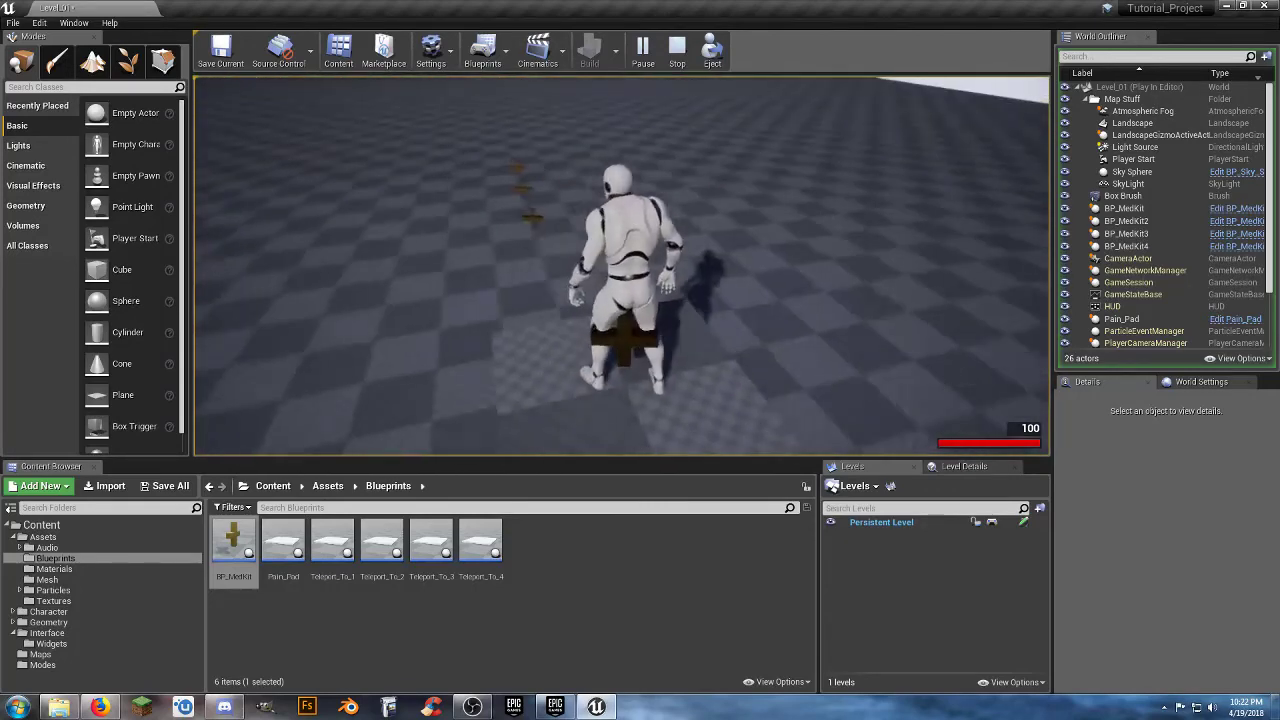
Run the character over the Pain_Pad to take damage, and test healing with a med kit.
key("w")
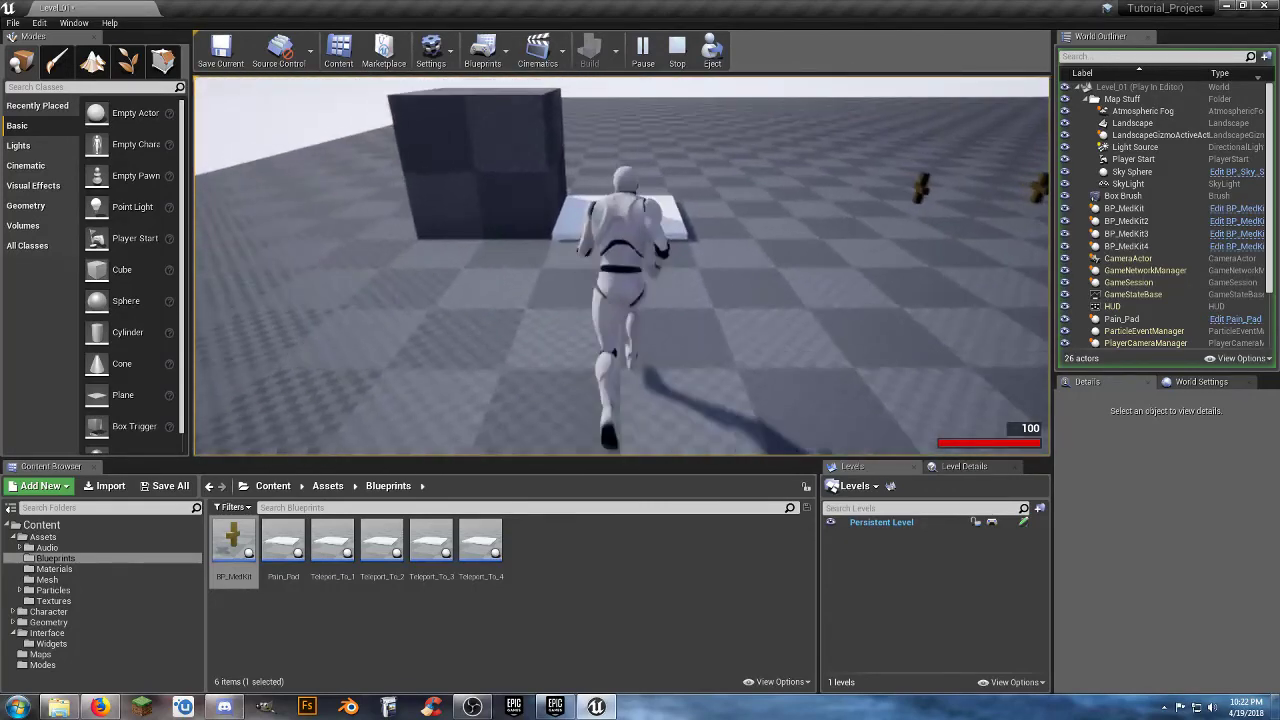
key("w")
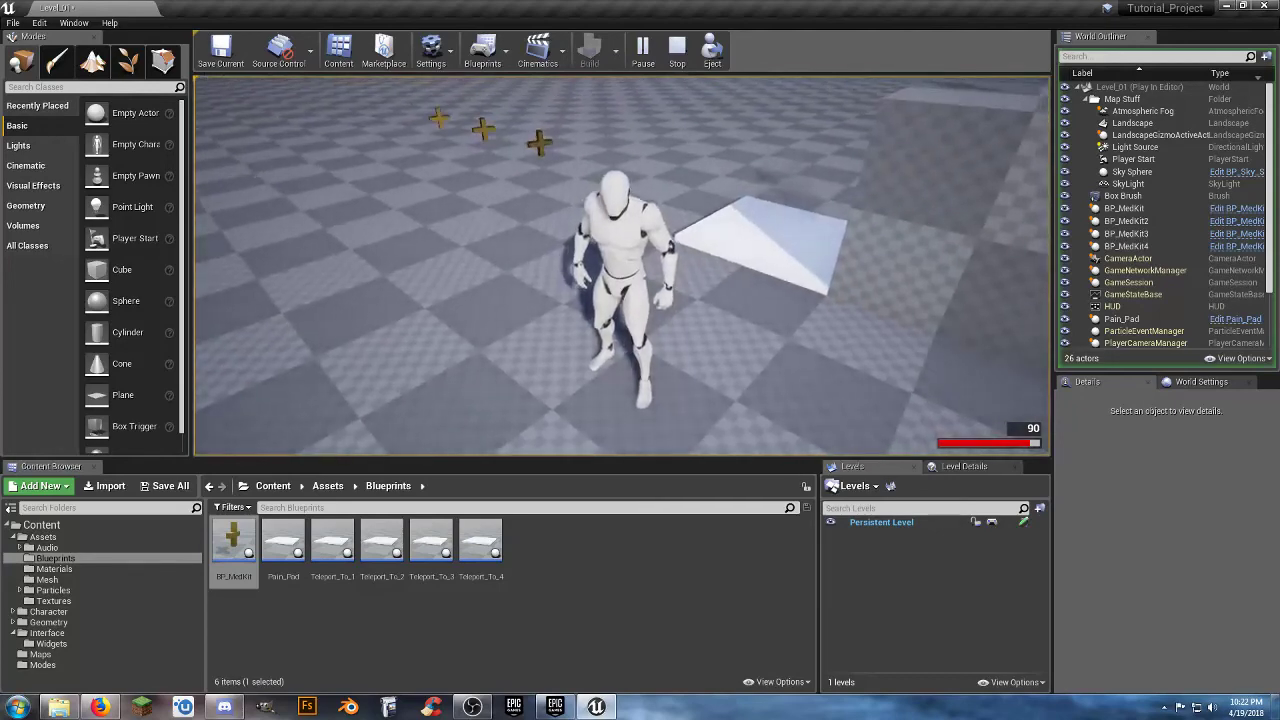
key("w")
key("space")
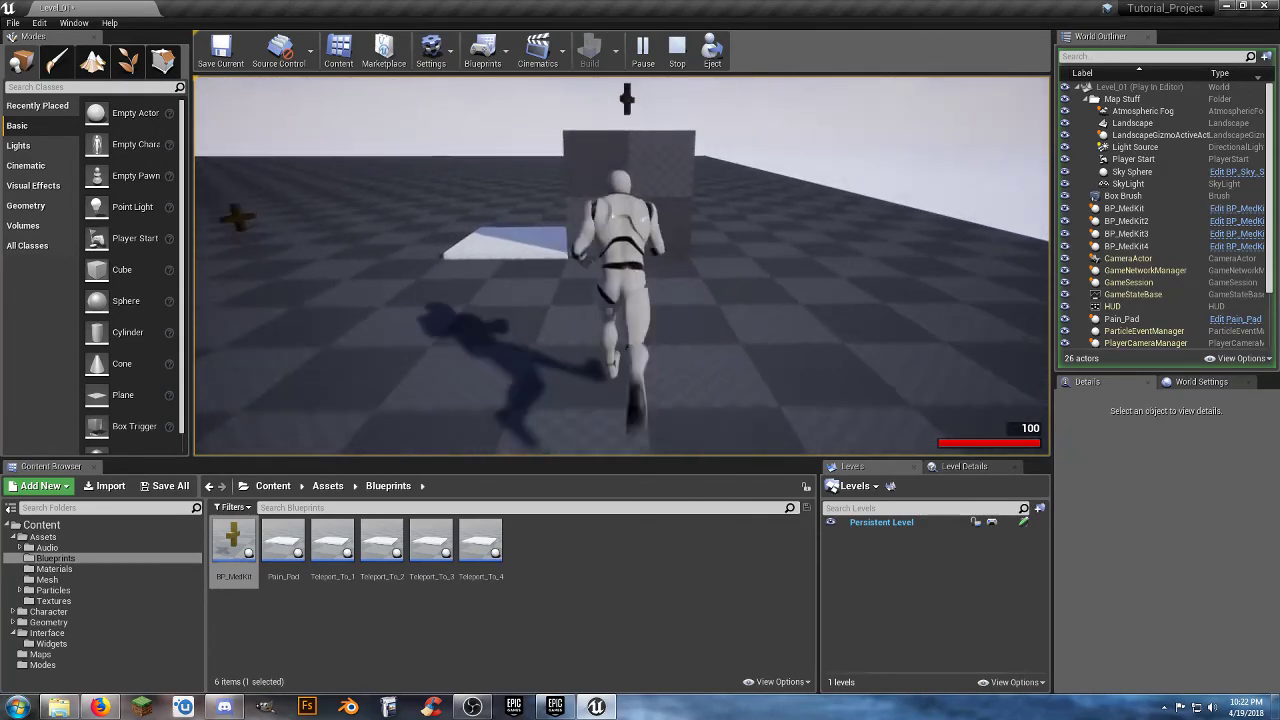
key("w")
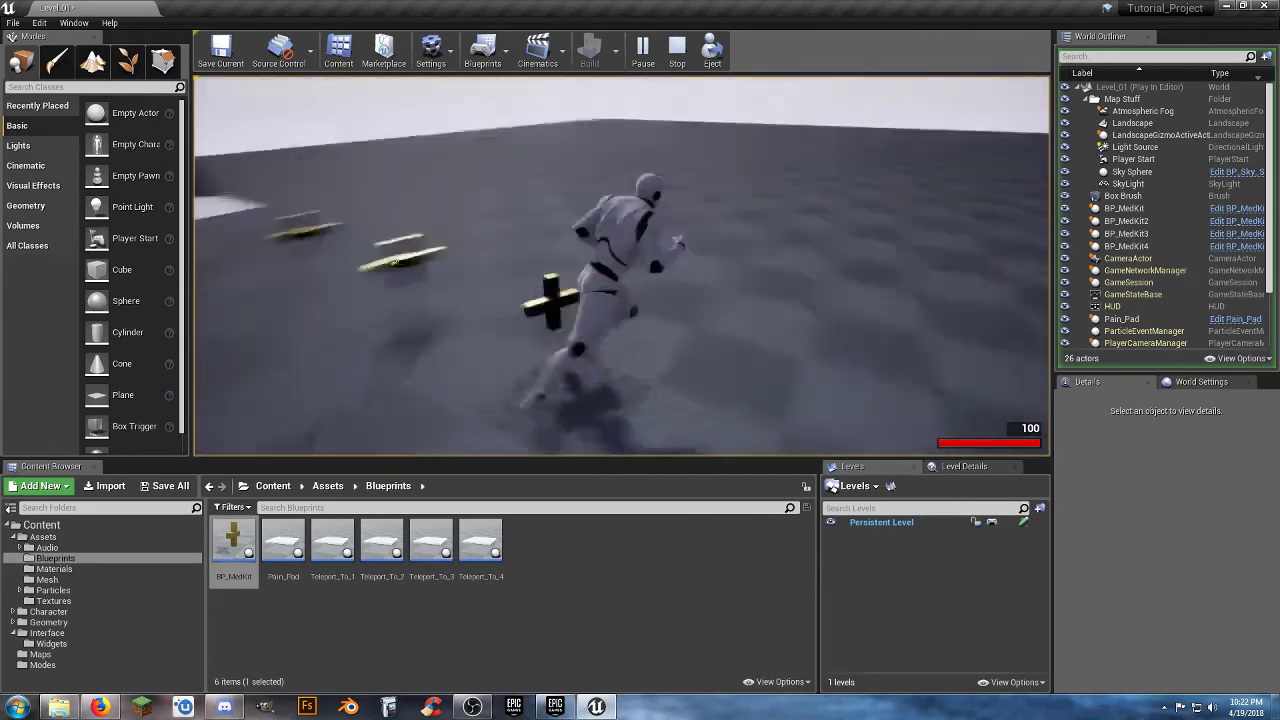
Jump repeatedly on the Pain_Pad to lower the character's health in several hits.
key("w")
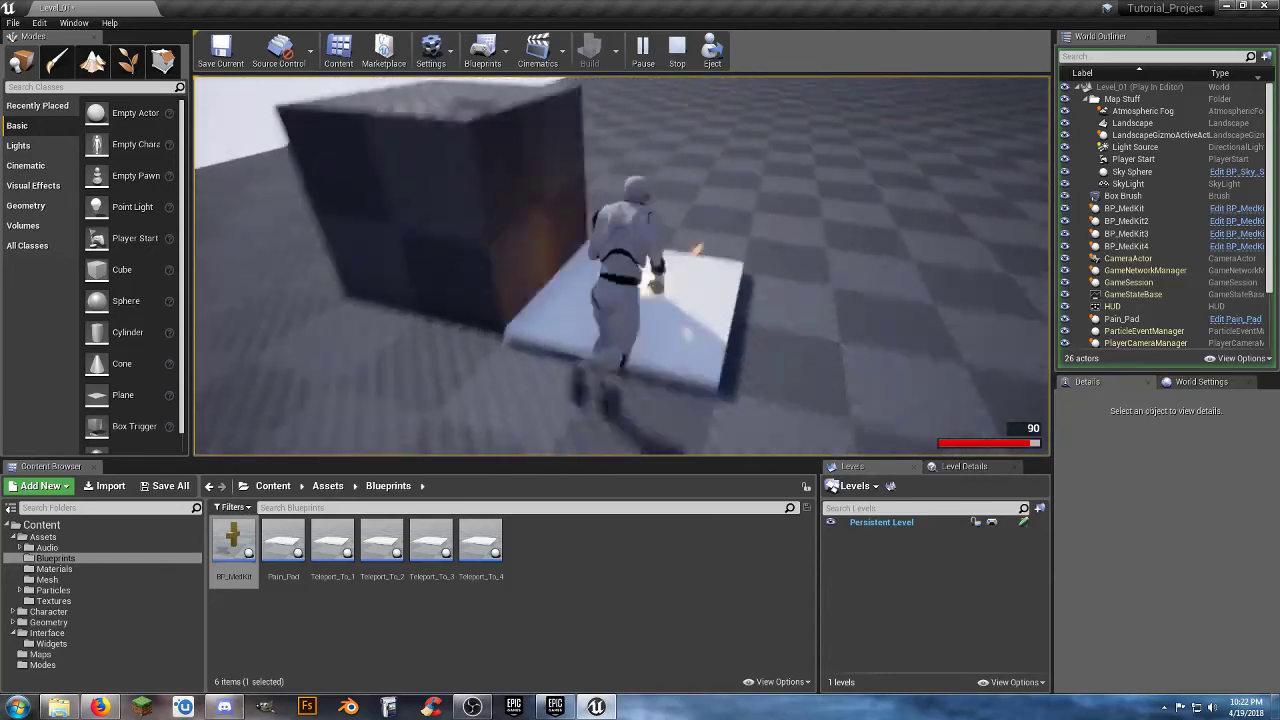
key("space")
key("space")
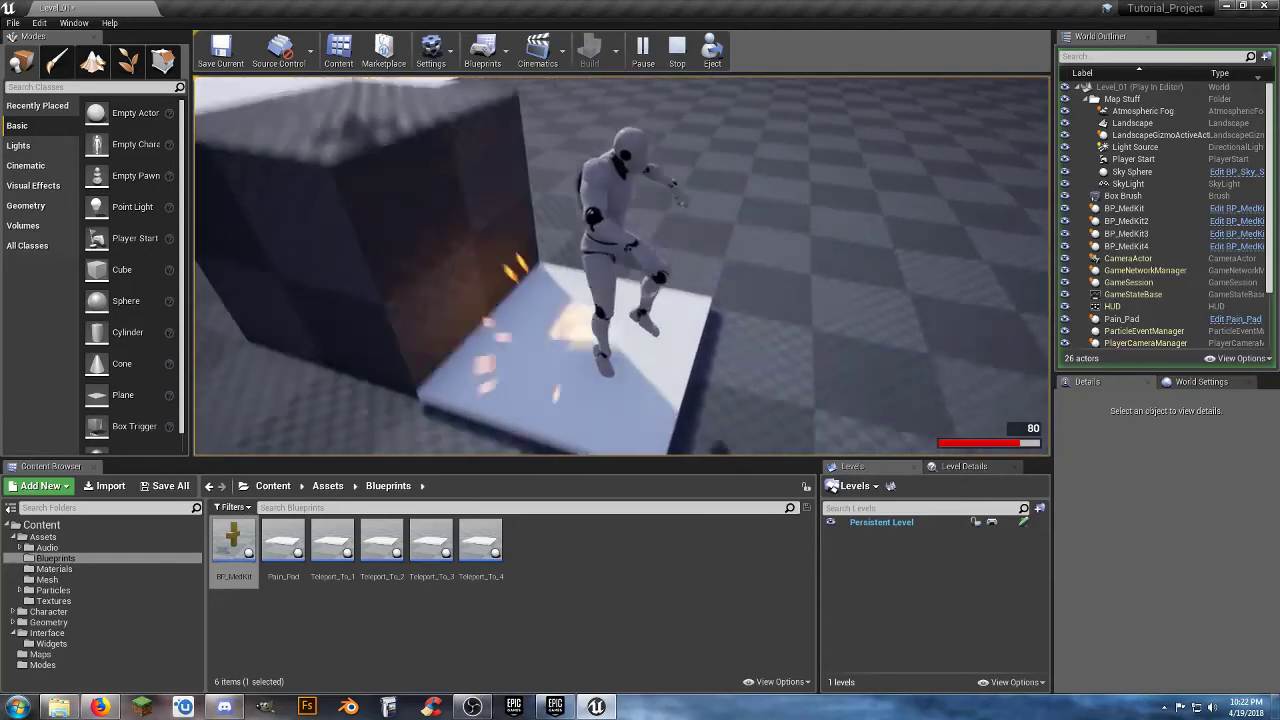
key("space")
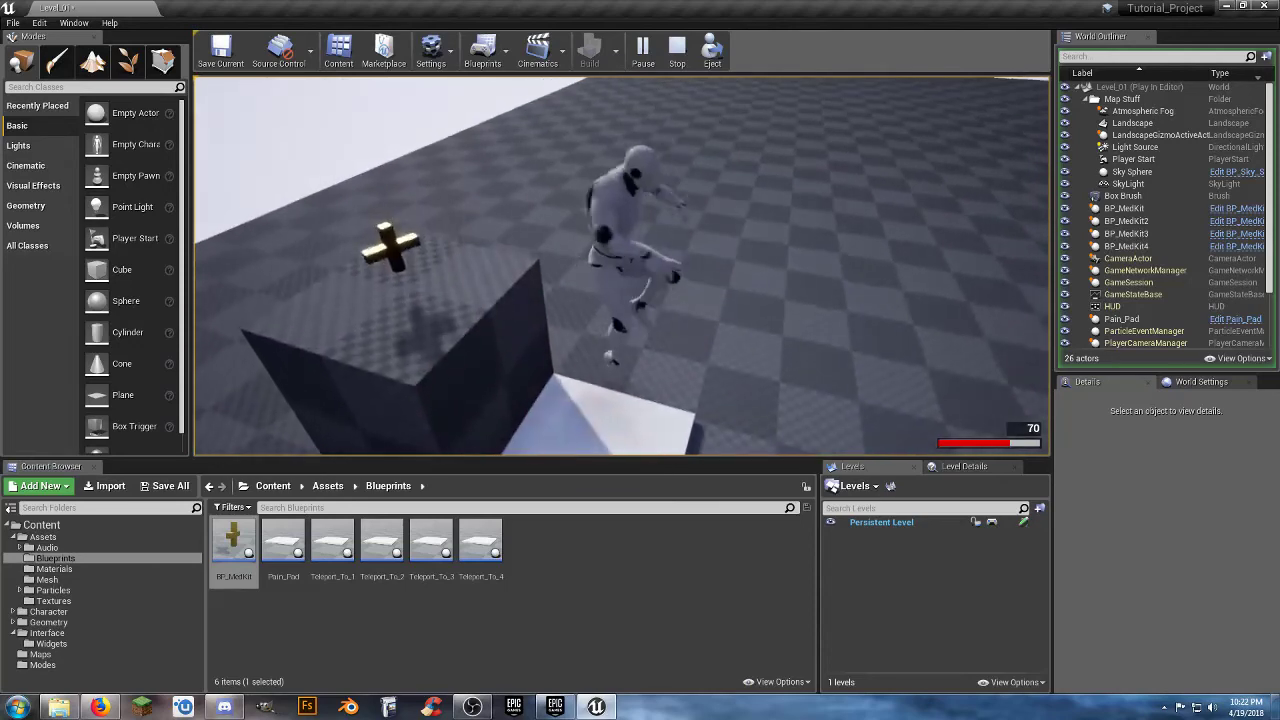
key("space")
key("space")
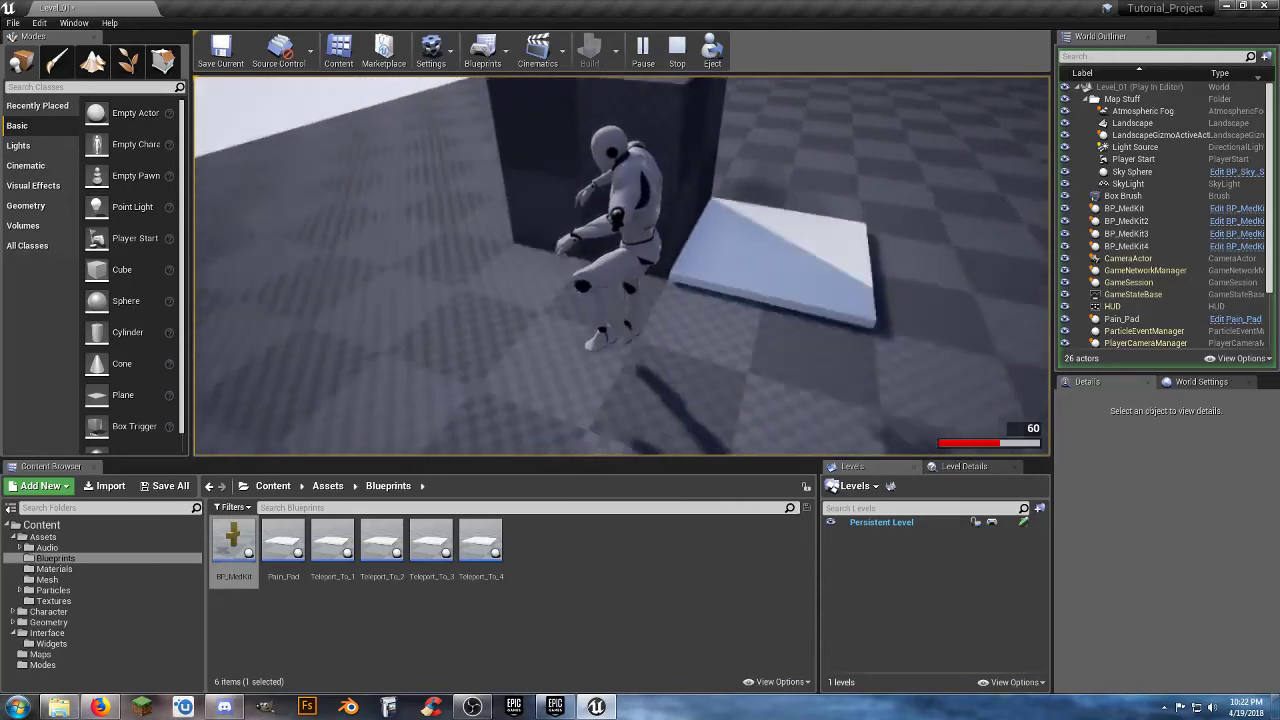
Heal the character with the med kit on the box and one on the floor, and end the play test.
key("w")
key("s")
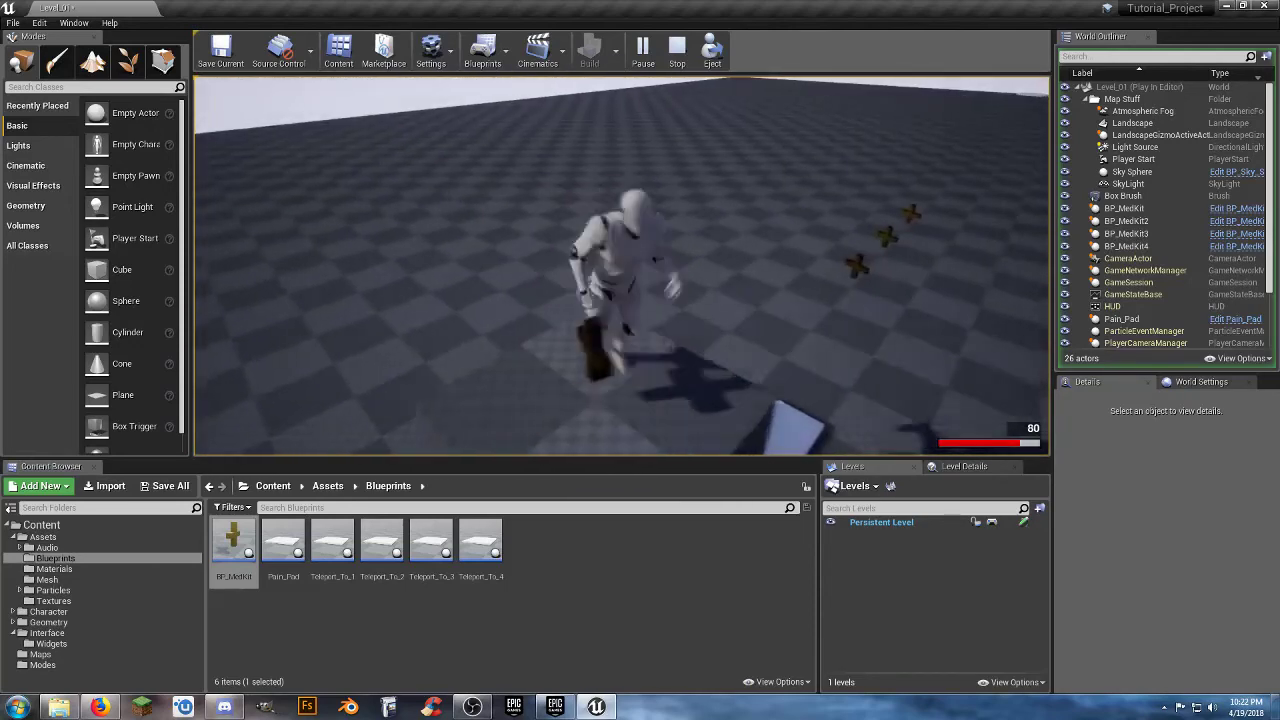
key("w")
key("space")
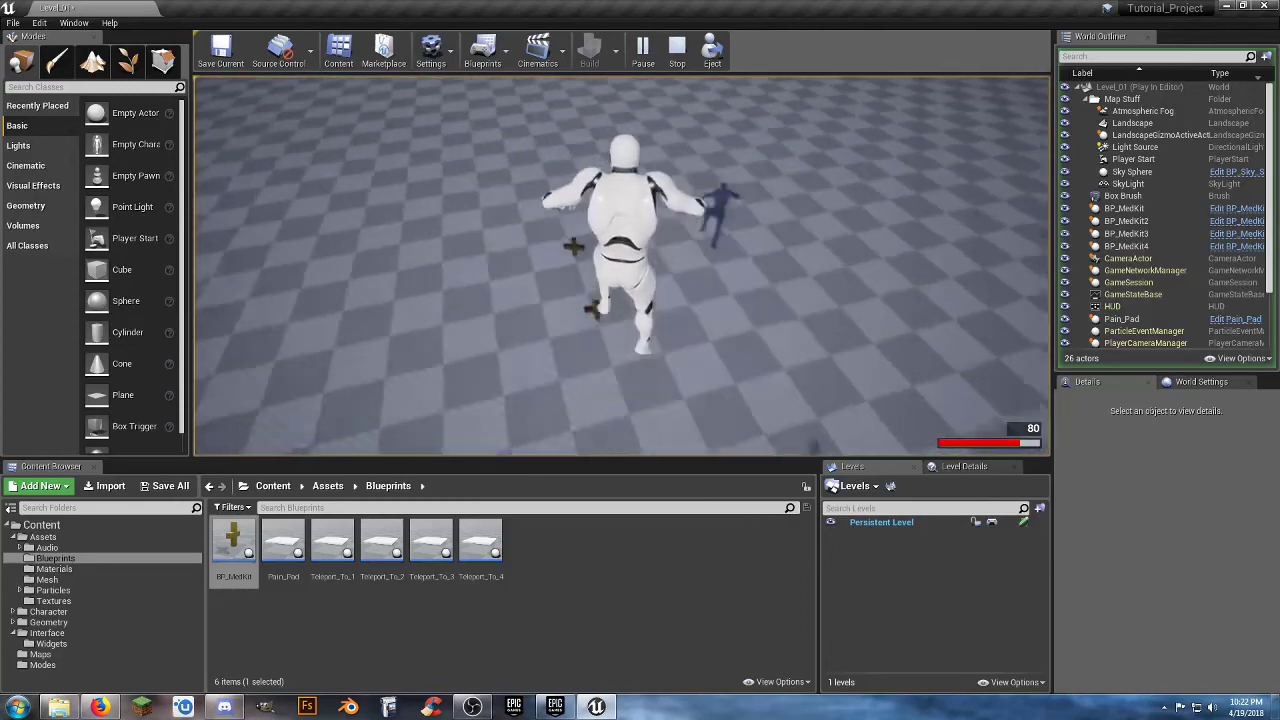
key("w")
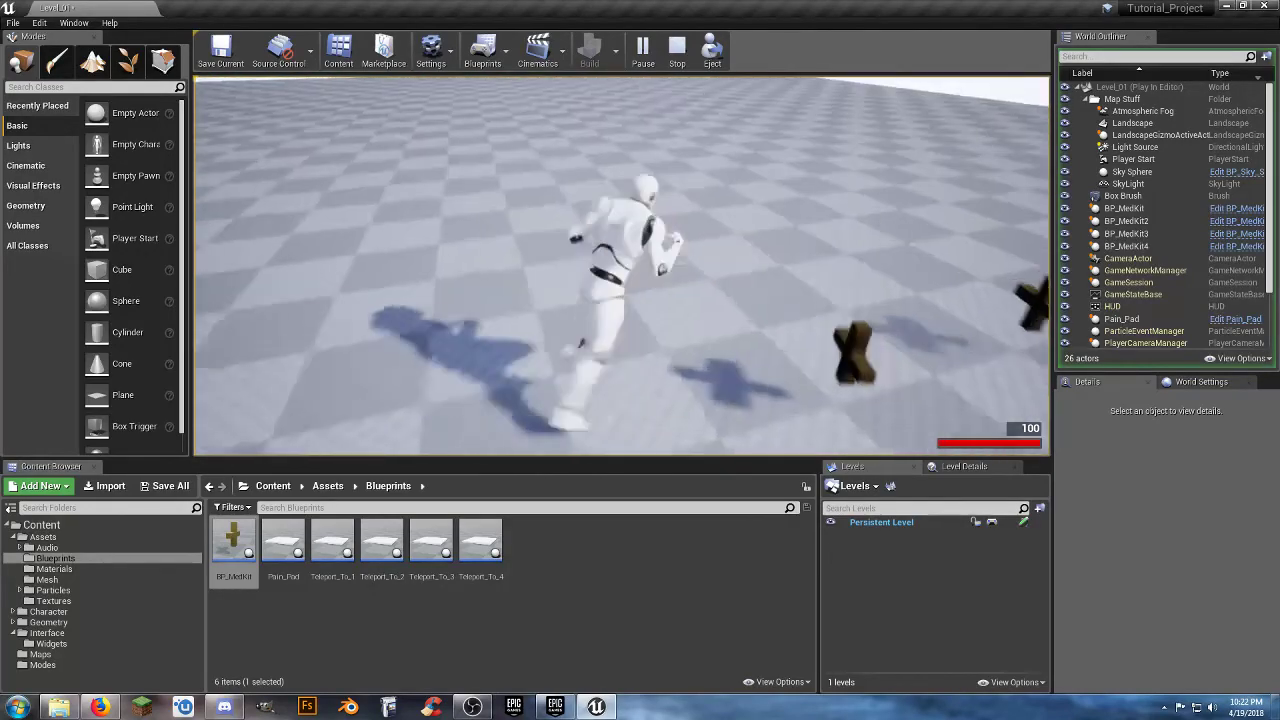
key("w")
key("Escape")
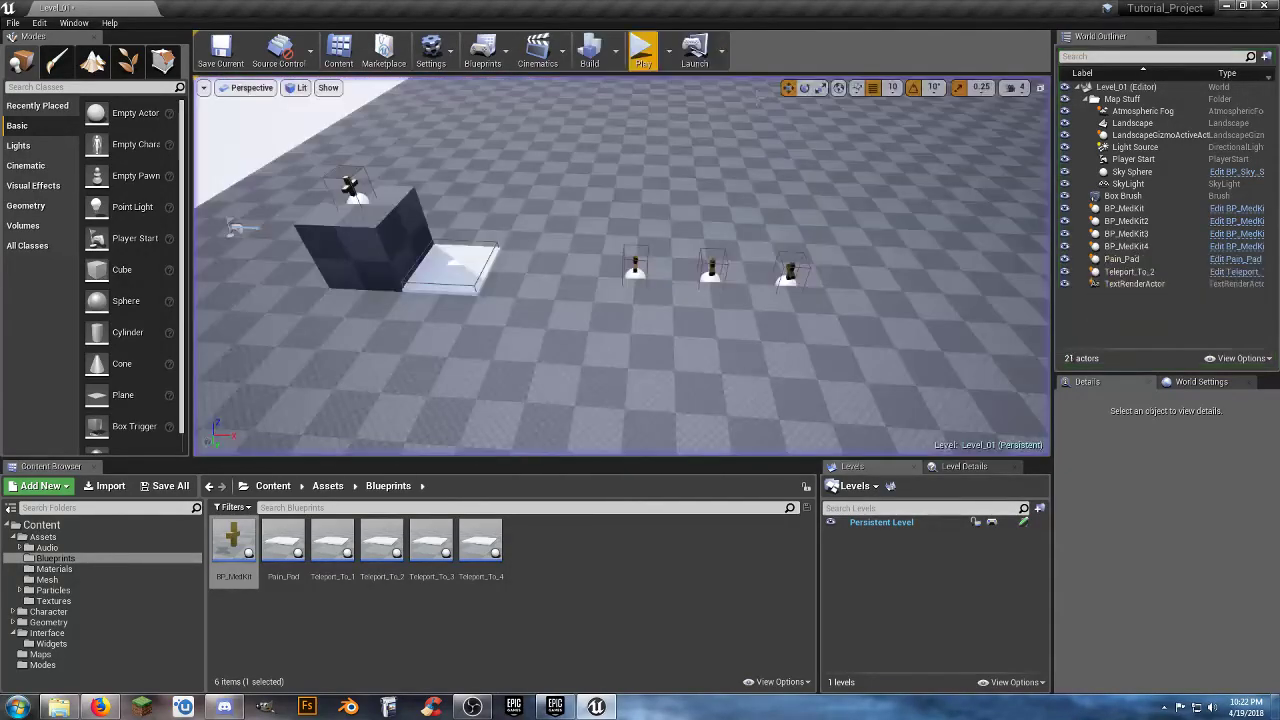
In BP_MedKit's Event Graph, add a DestroyActor node targeting self after the Set Health 100.0 node and compile the blueprint.
double_click(230, 541)
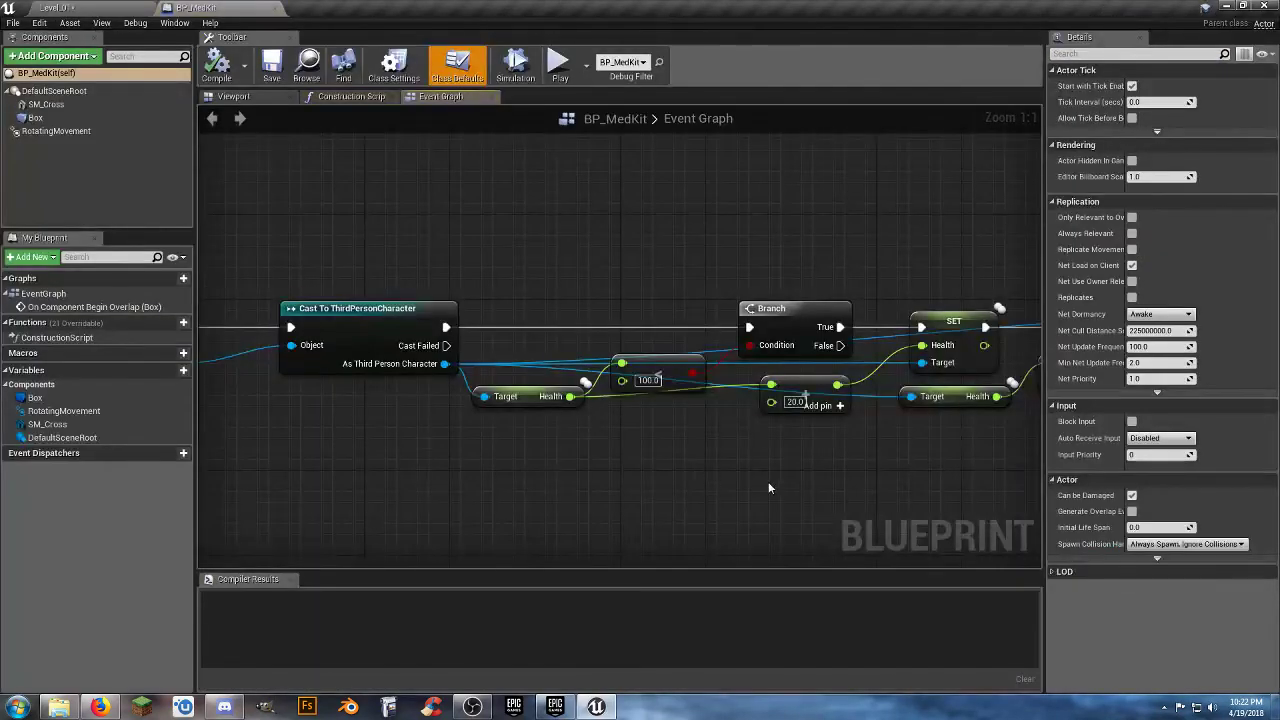
right_click_drag(768, 488, 255, 460)
right_click_drag(672, 461, 423, 464)
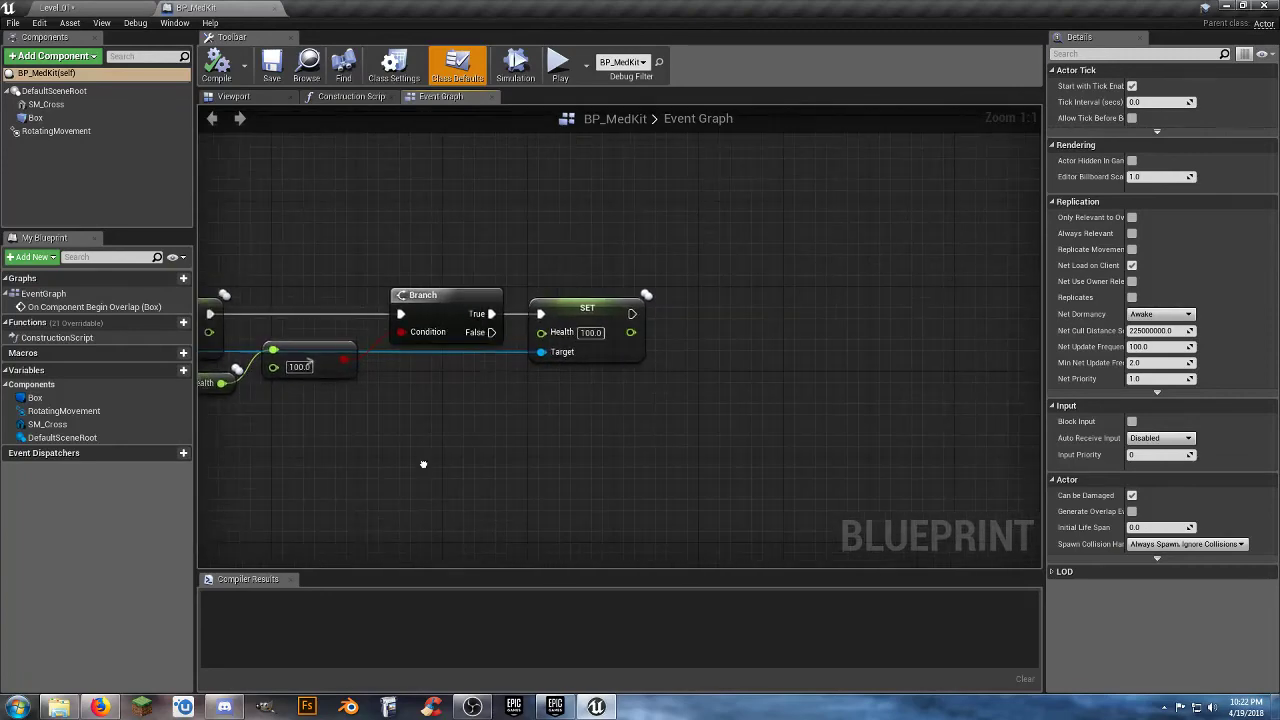
left_click_drag(621, 314, 696, 320)
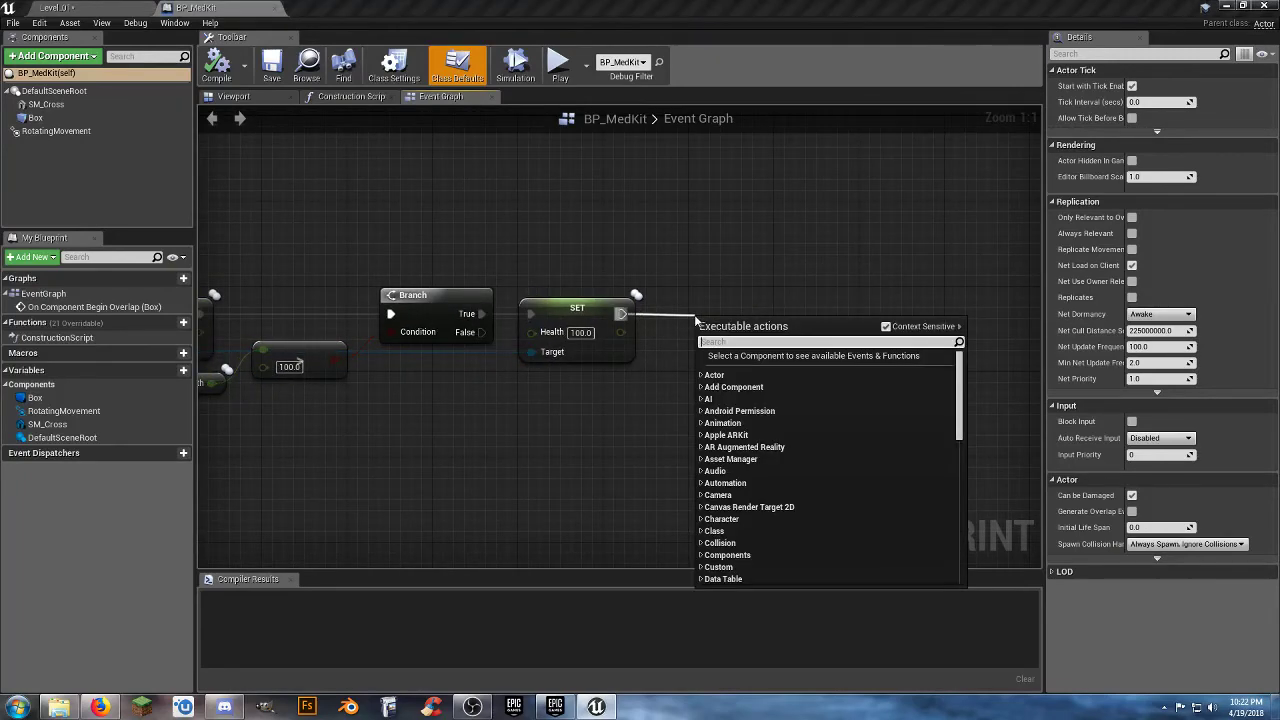
type("destroy")
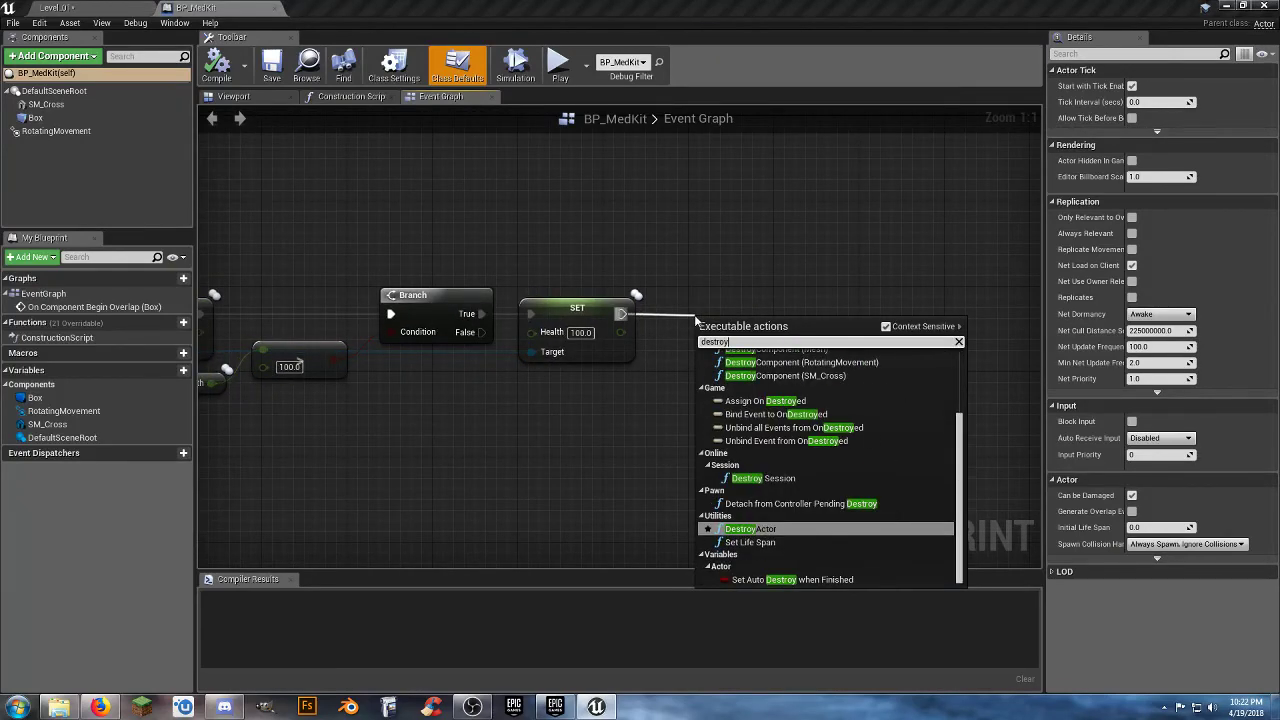
left_click(731, 531)
left_click_drag(746, 350, 713, 290)
left_click(462, 372)
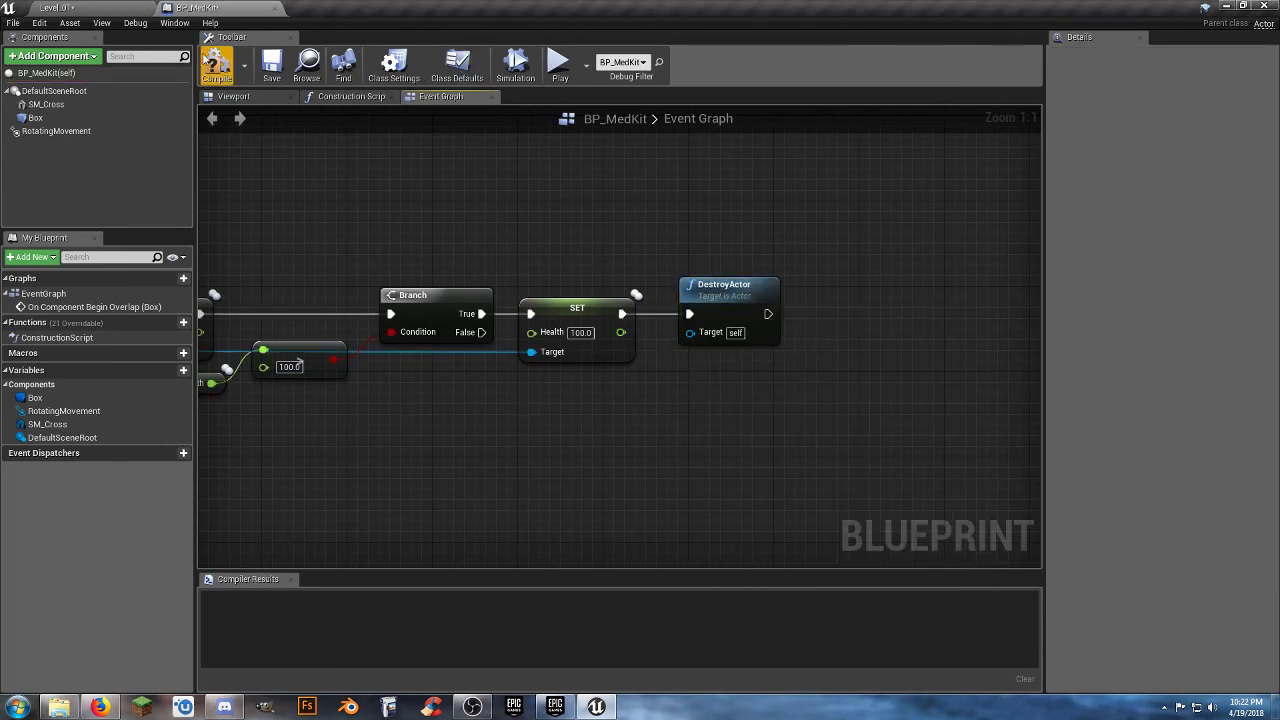
left_click(209, 56)
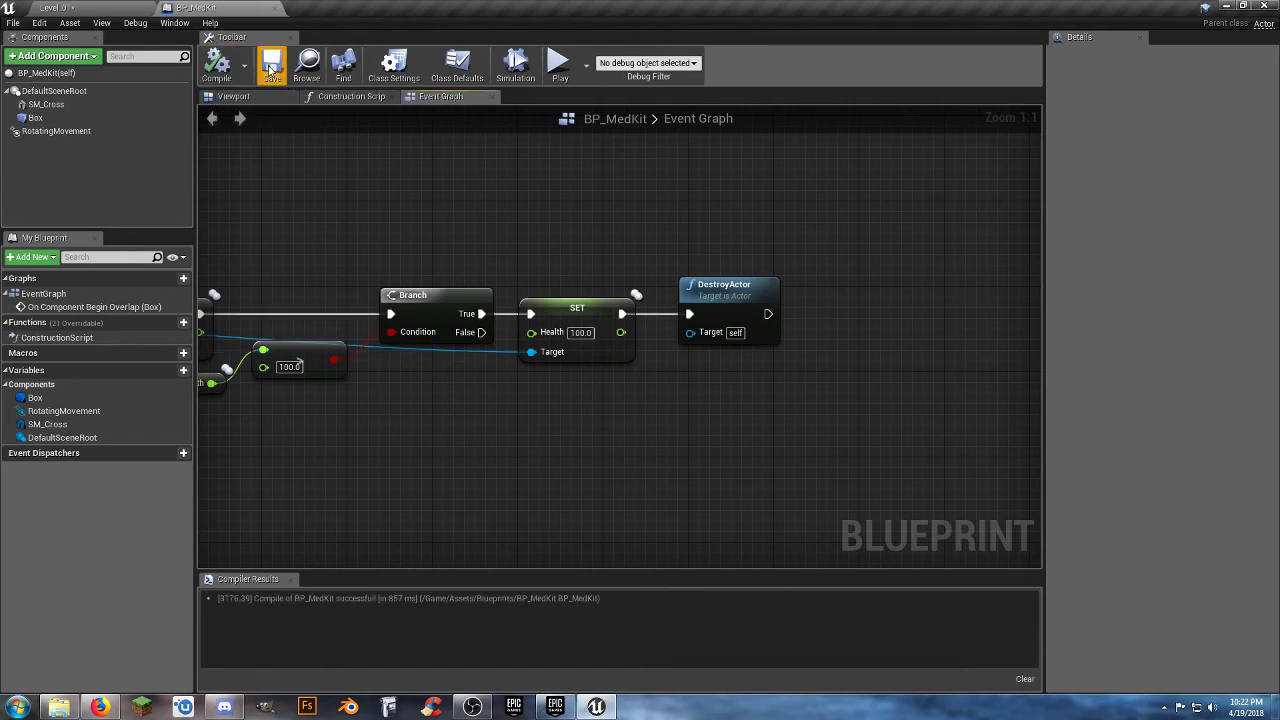
Browse the Sounds folder under Assets/Audio for available sound cues, and close the BP_MedKit blueprint.
left_click(95, 10)
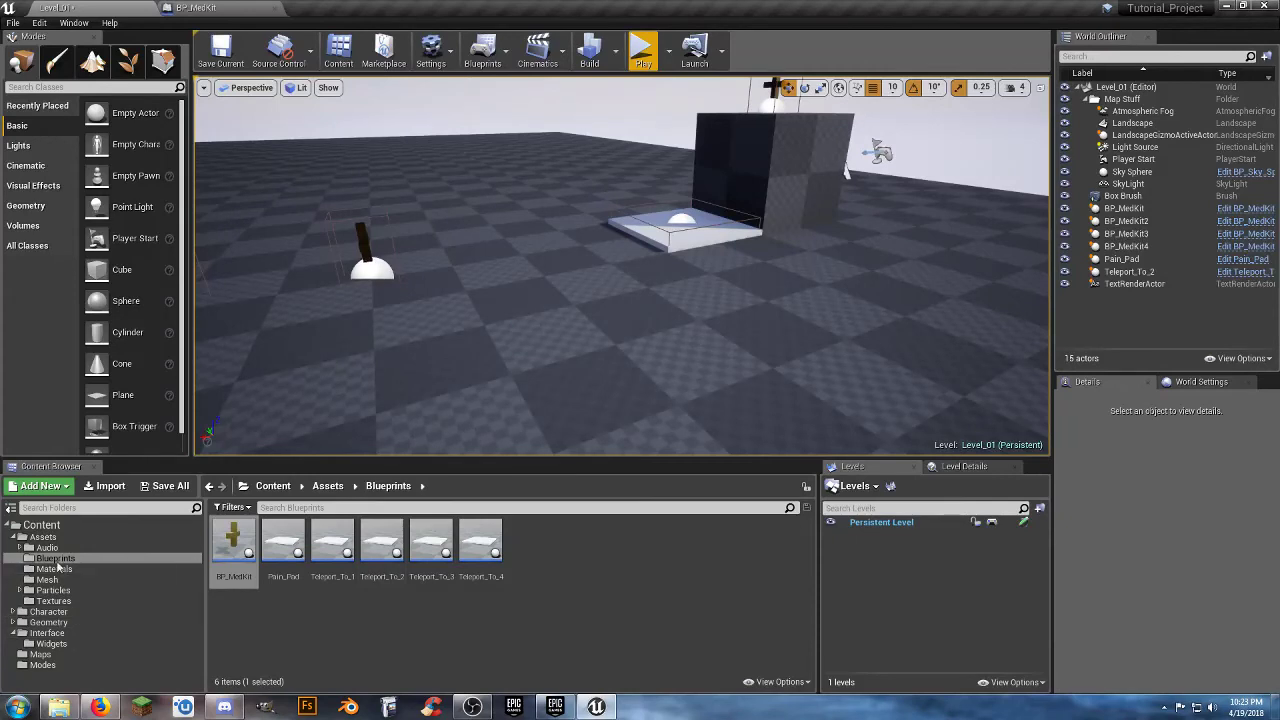
left_click(20, 548)
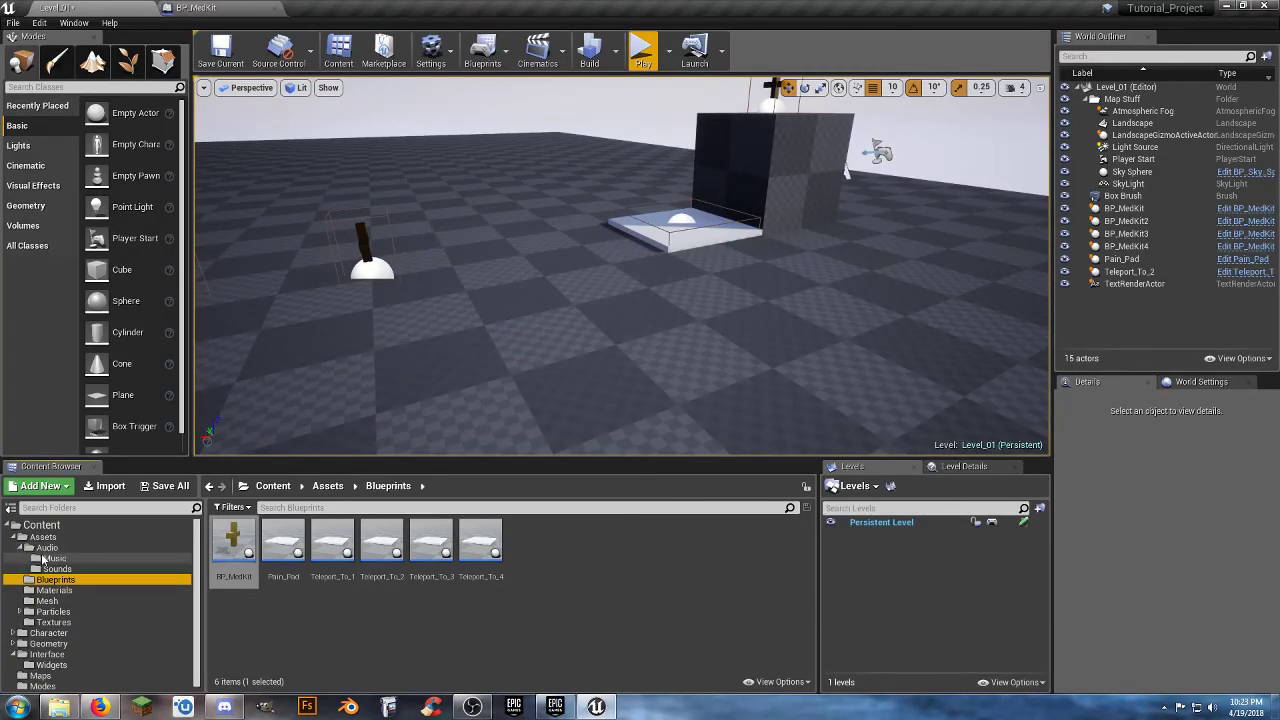
left_click(48, 558)
left_click(46, 569)
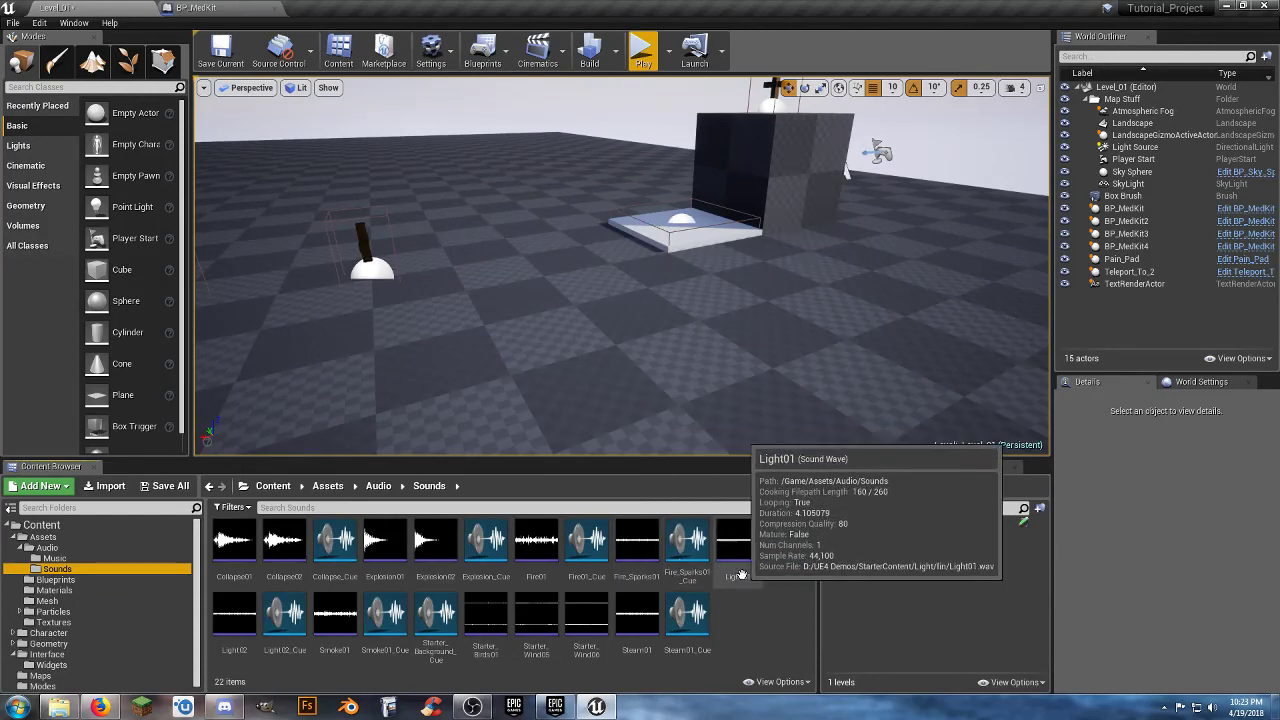
left_click(219, 12)
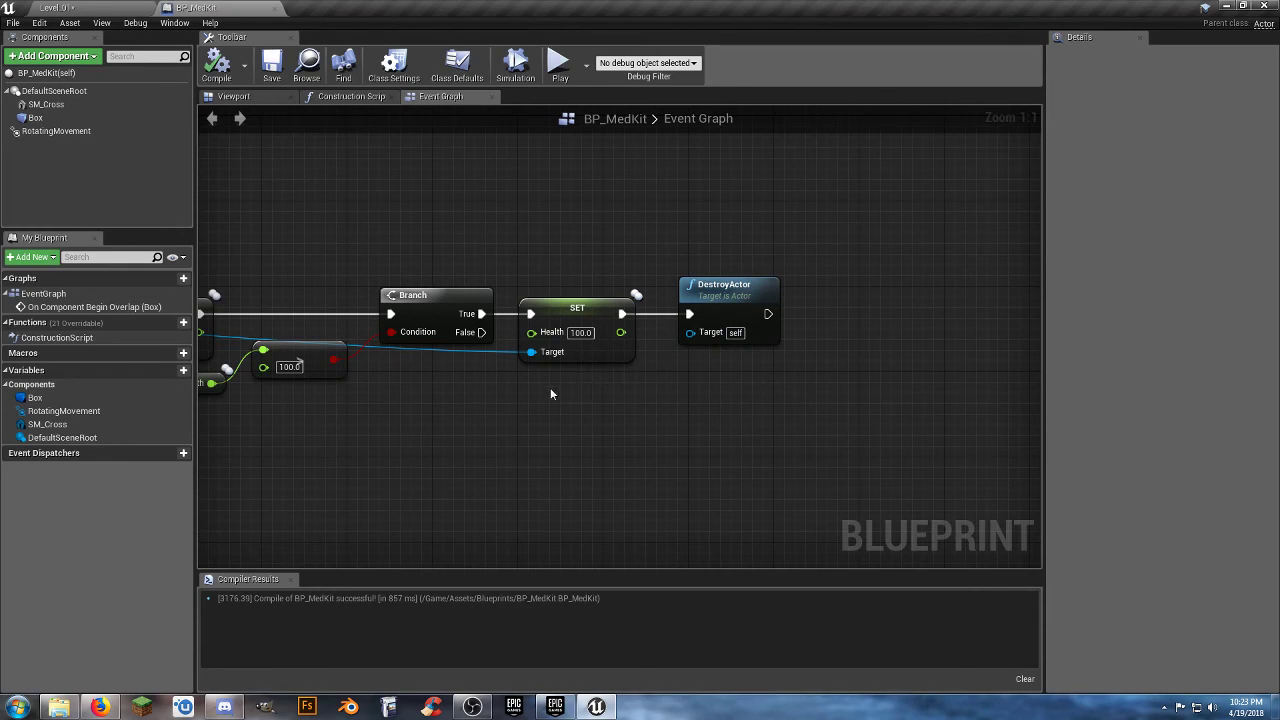
left_click(275, 9)
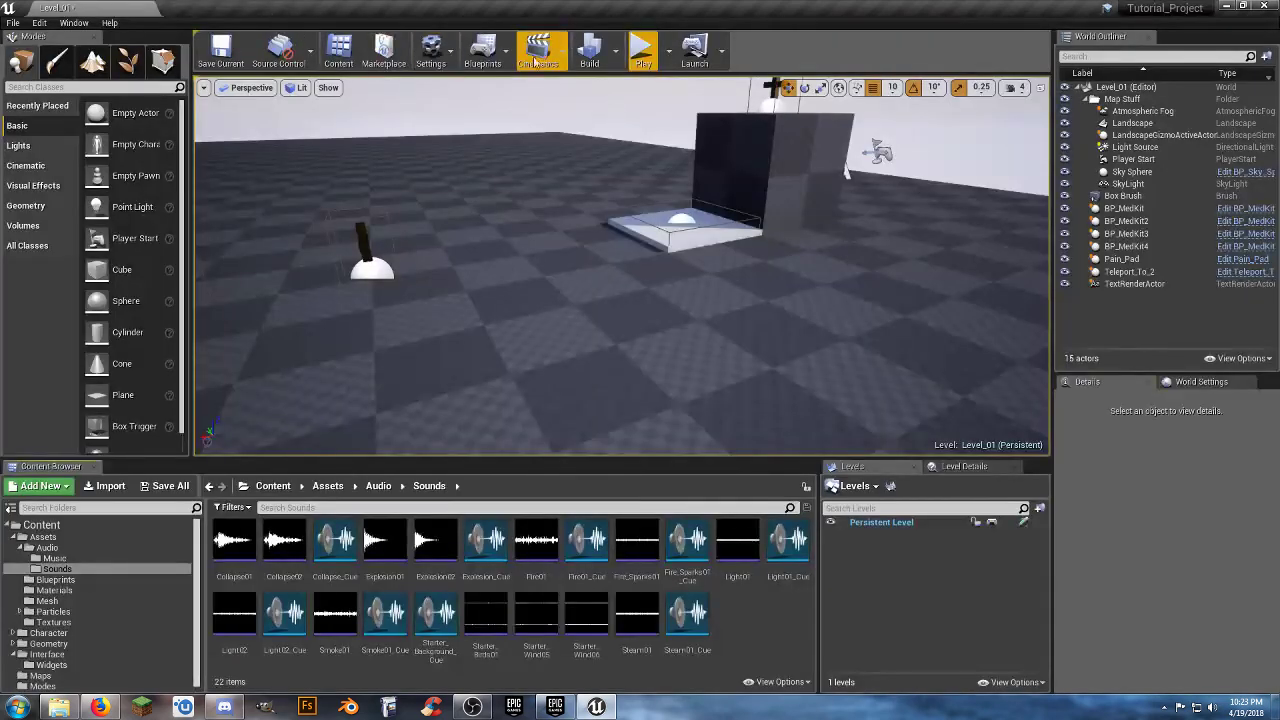
Play Level_01 again and run through the med kit on the box at full health.
left_click(641, 52)
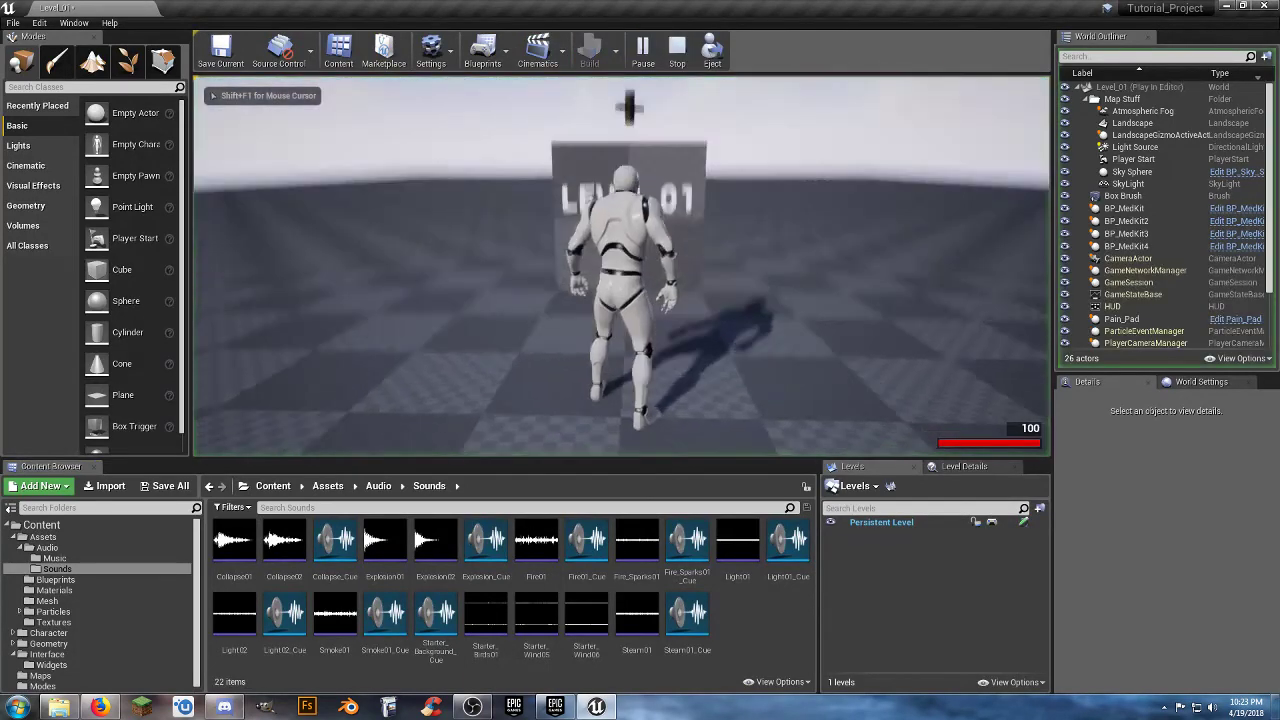
key("w")
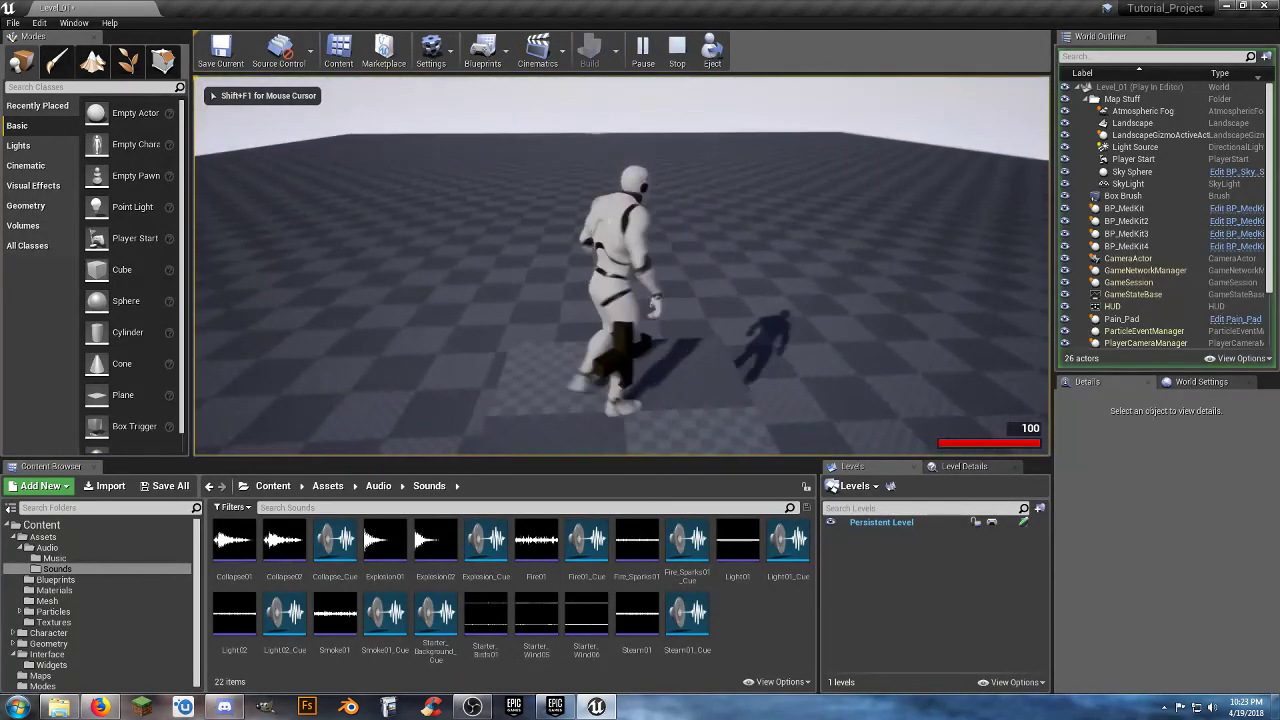
key("space")
key("w")
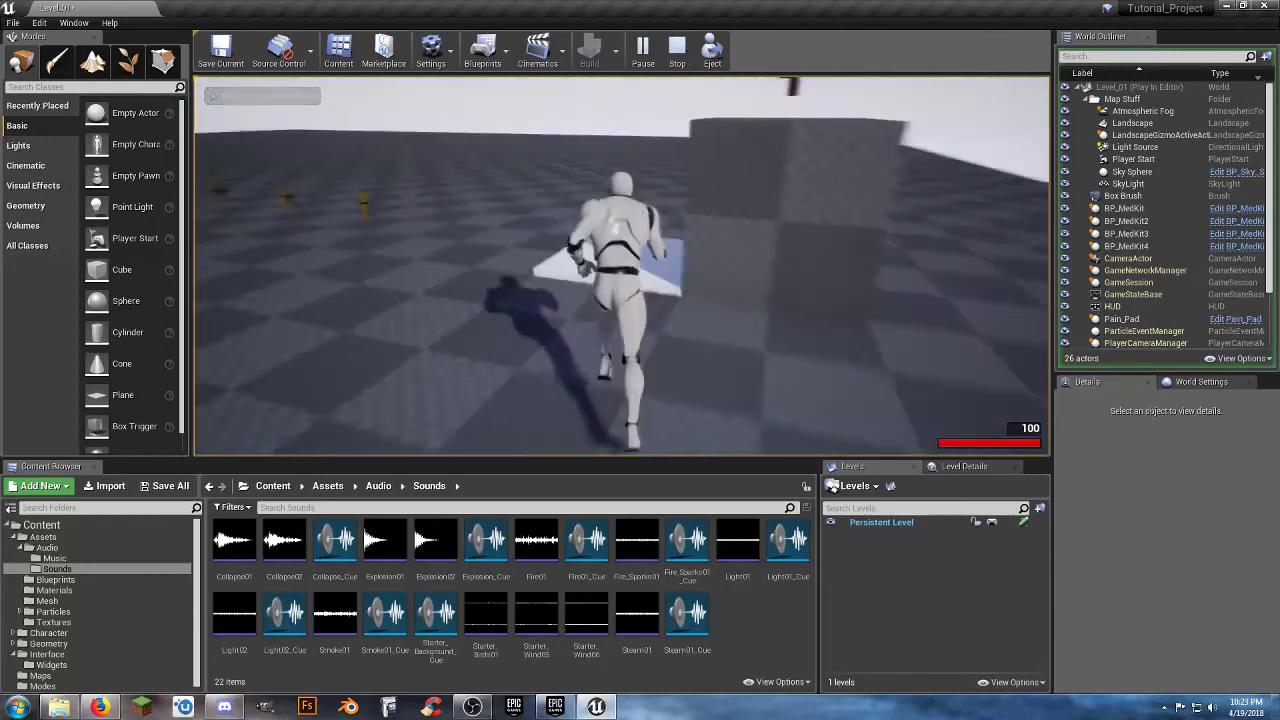
Run the character onto the Pain_Pad beside the box to take damage, and jump away from it.
key("w")
key("s")
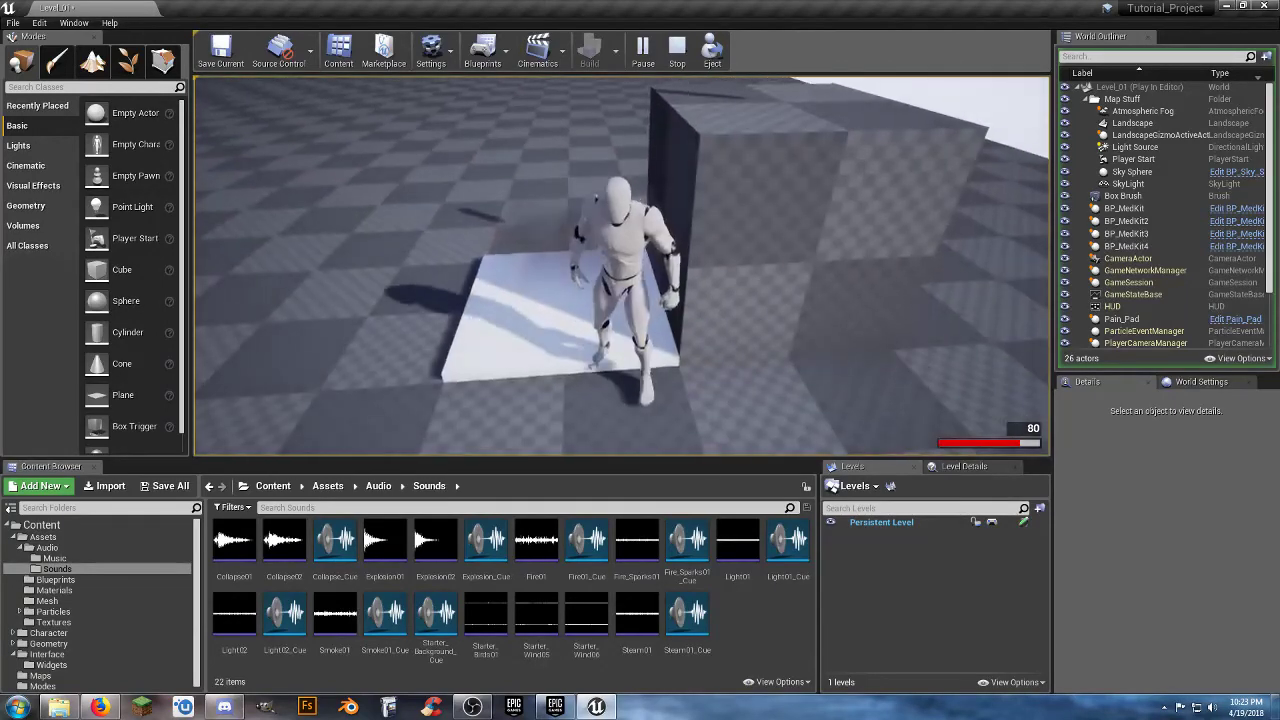
key("w")
key("space")
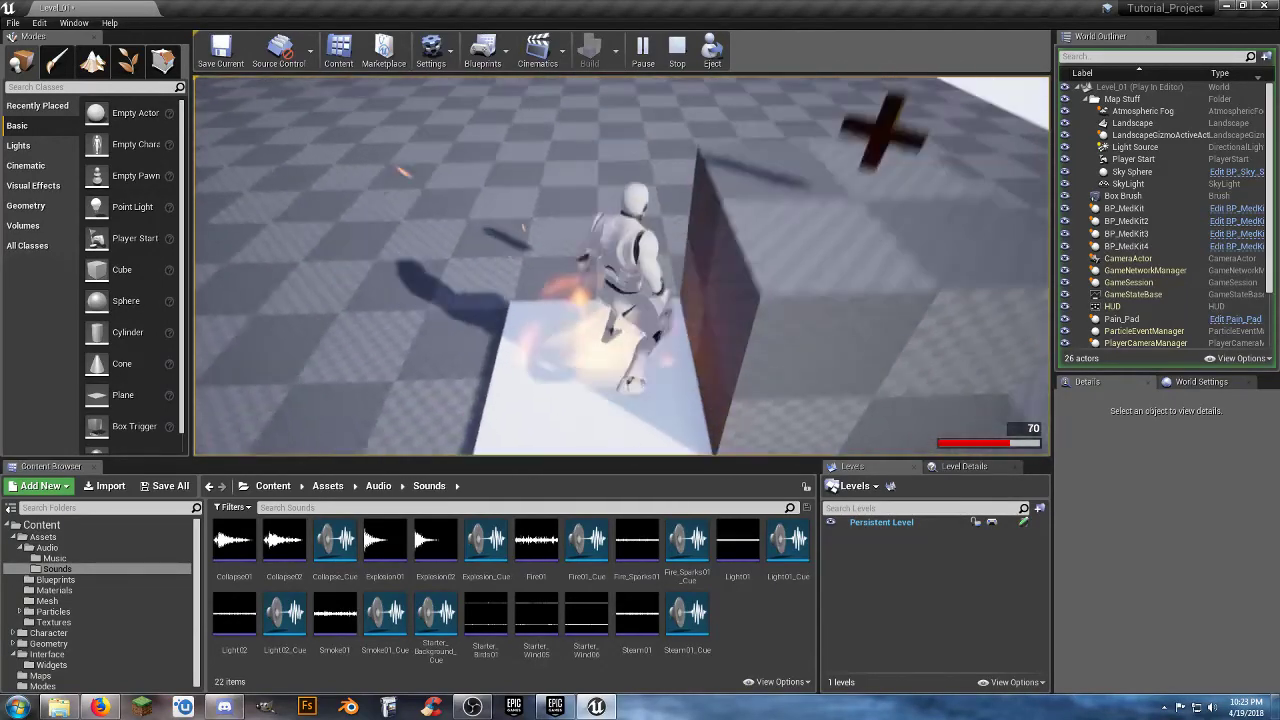
key("space")
key("space")
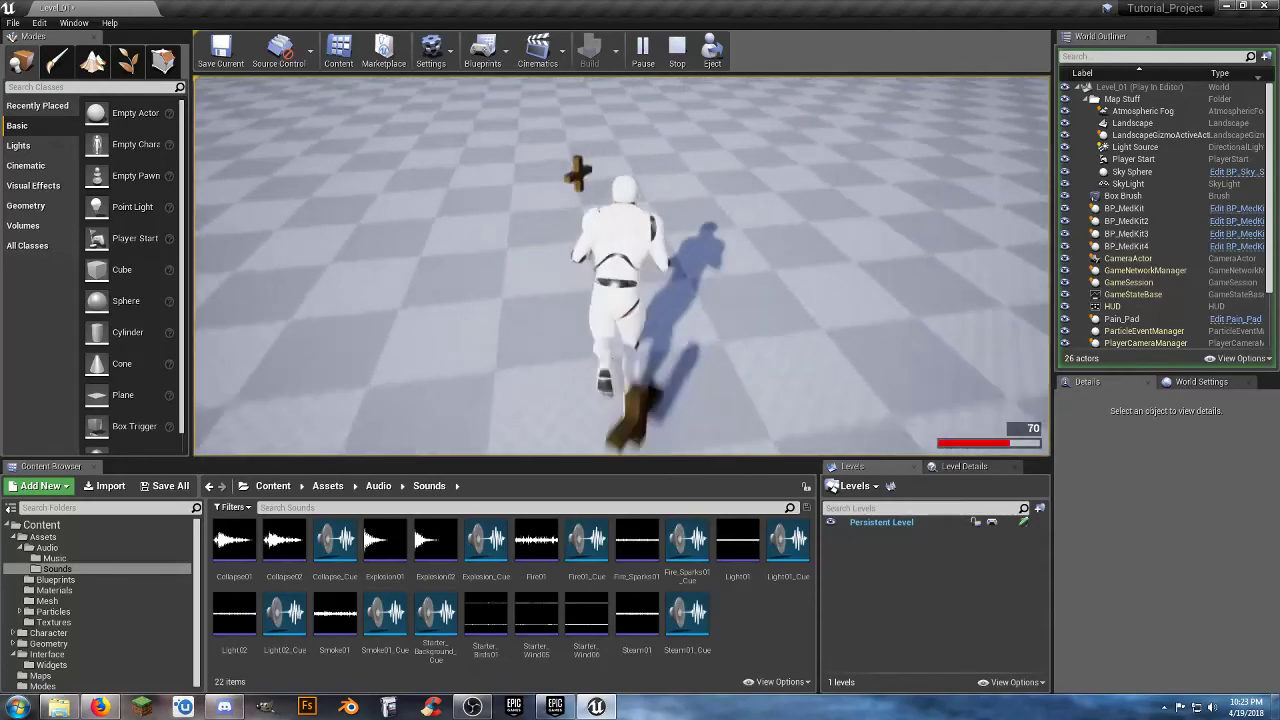
Heal the damaged character with the med kits on the floor, returning to the Pain_Pad for damage between pickups.
key("w")
key("w")
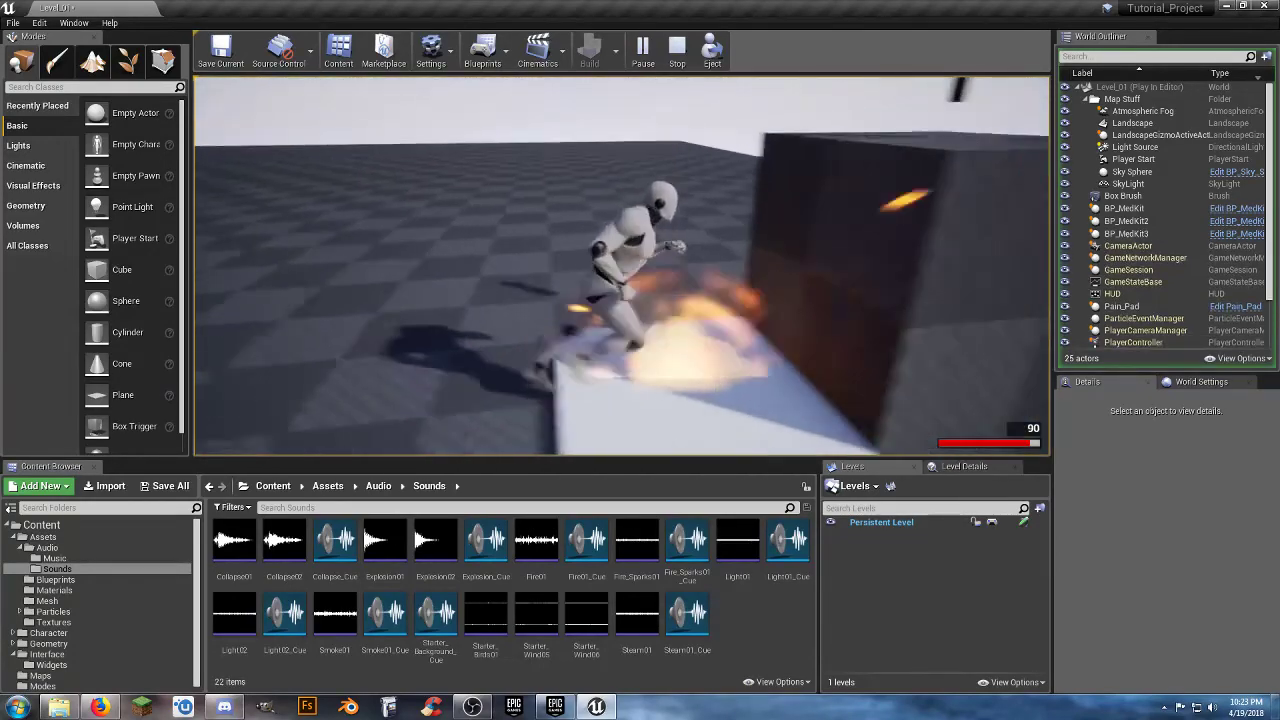
key("s")
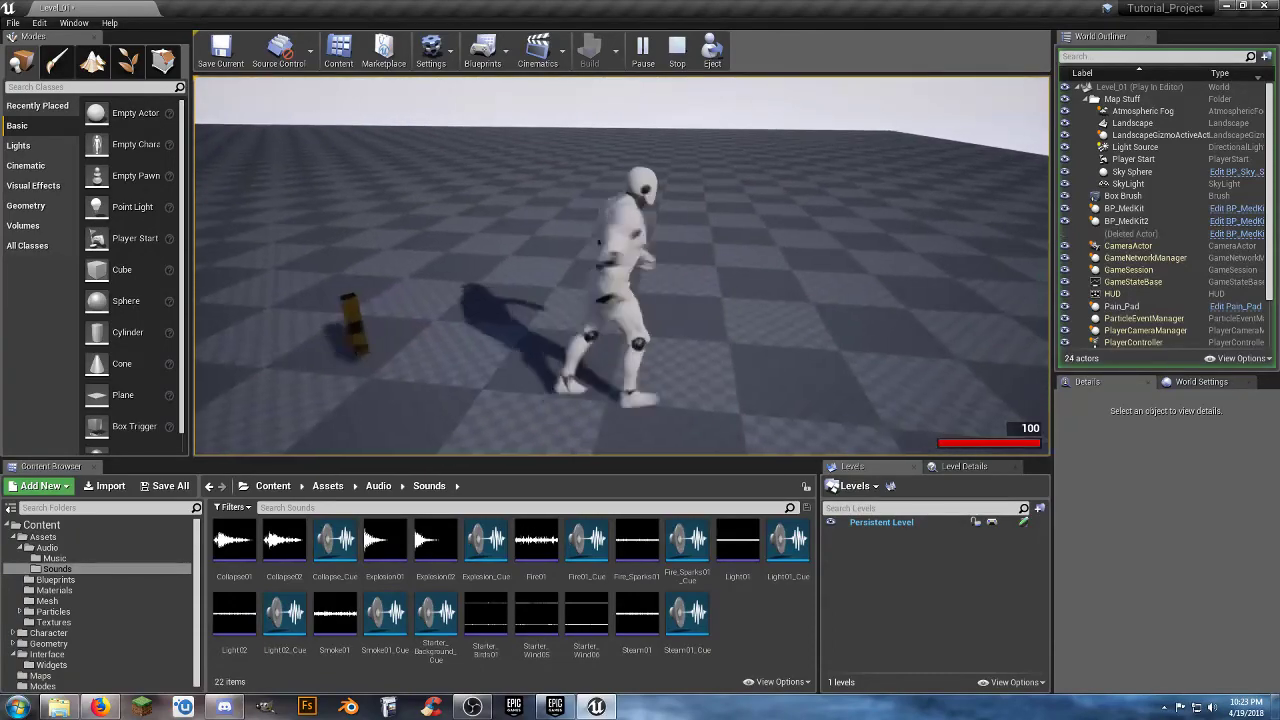
key("d")
key("a")
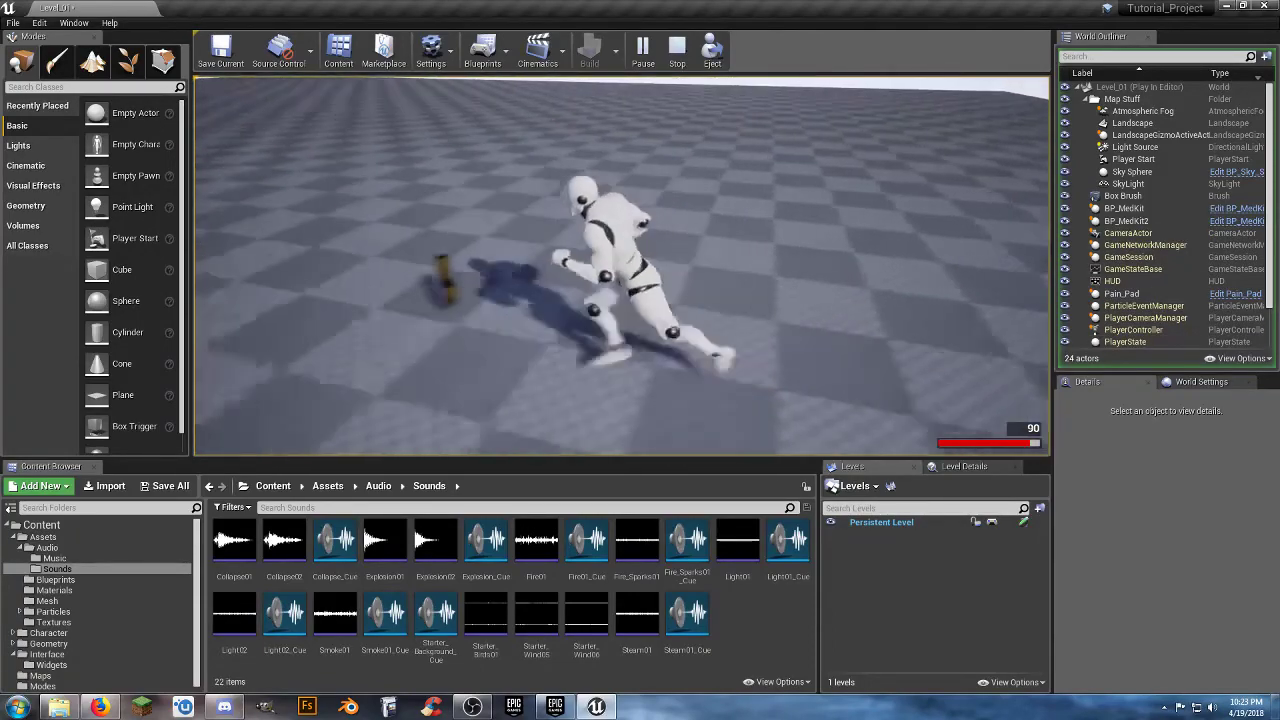
key("w")
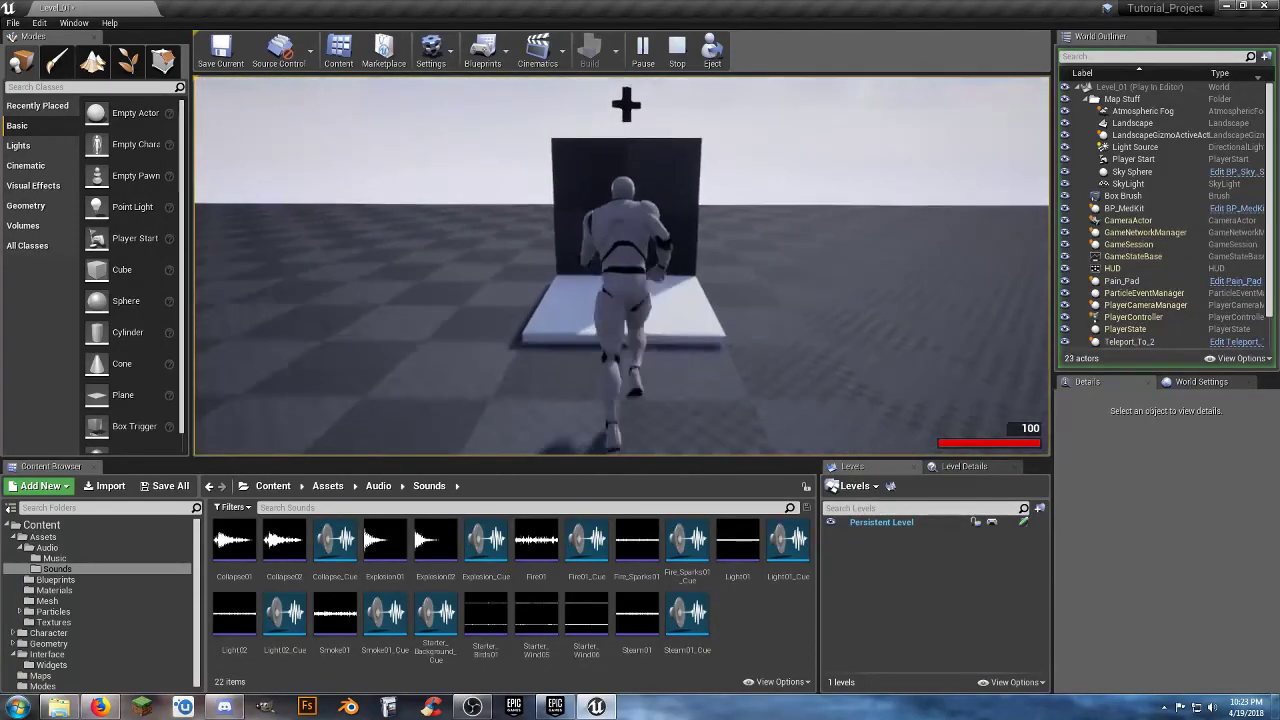
Jump onto the box to collect its med kit, and end the play test.
key("space")
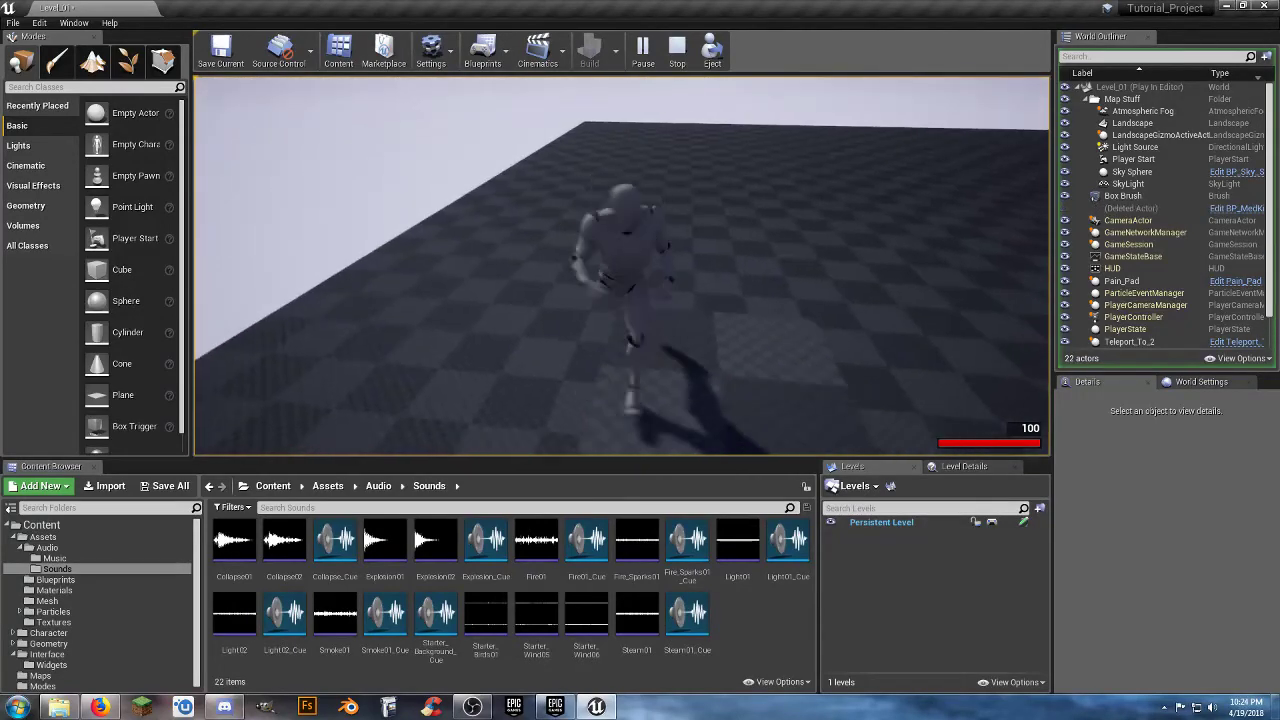
key("space")
key("s")
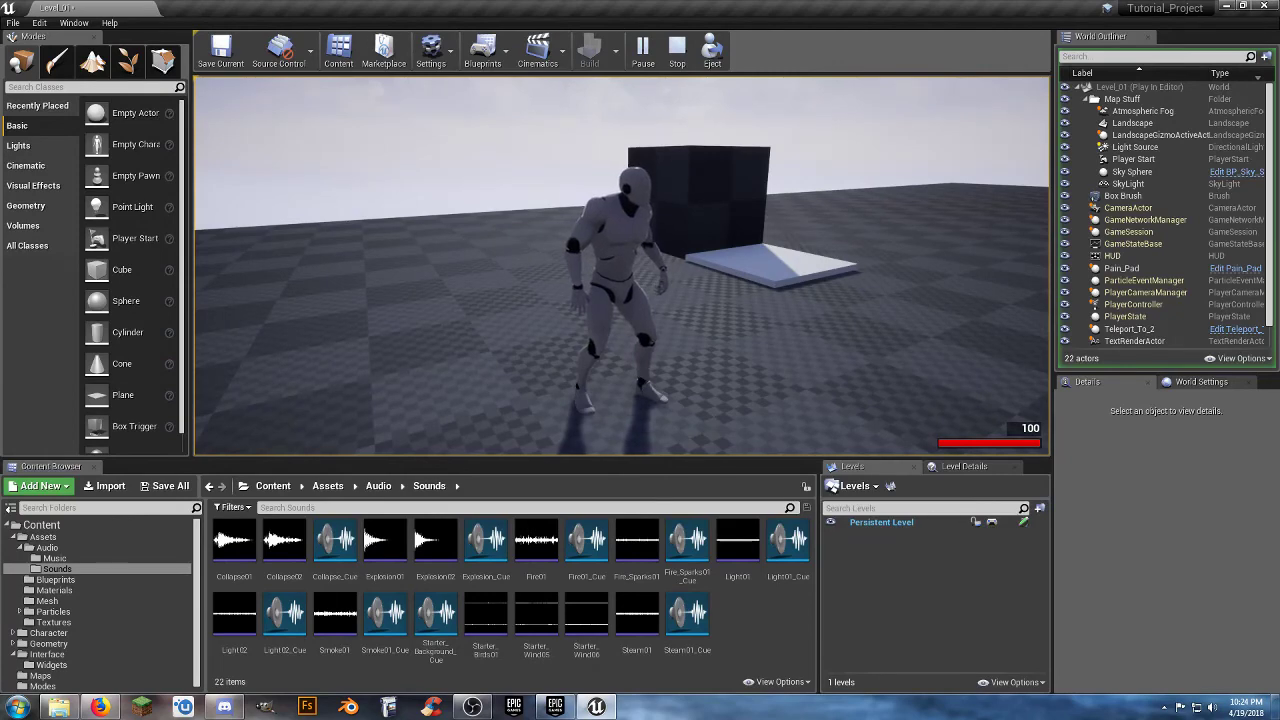
key("Escape")
Collapse the Audio, Assets and Interface folders in the content tree and open the Maps folder.
right_click_drag(727, 346, 950, 346)
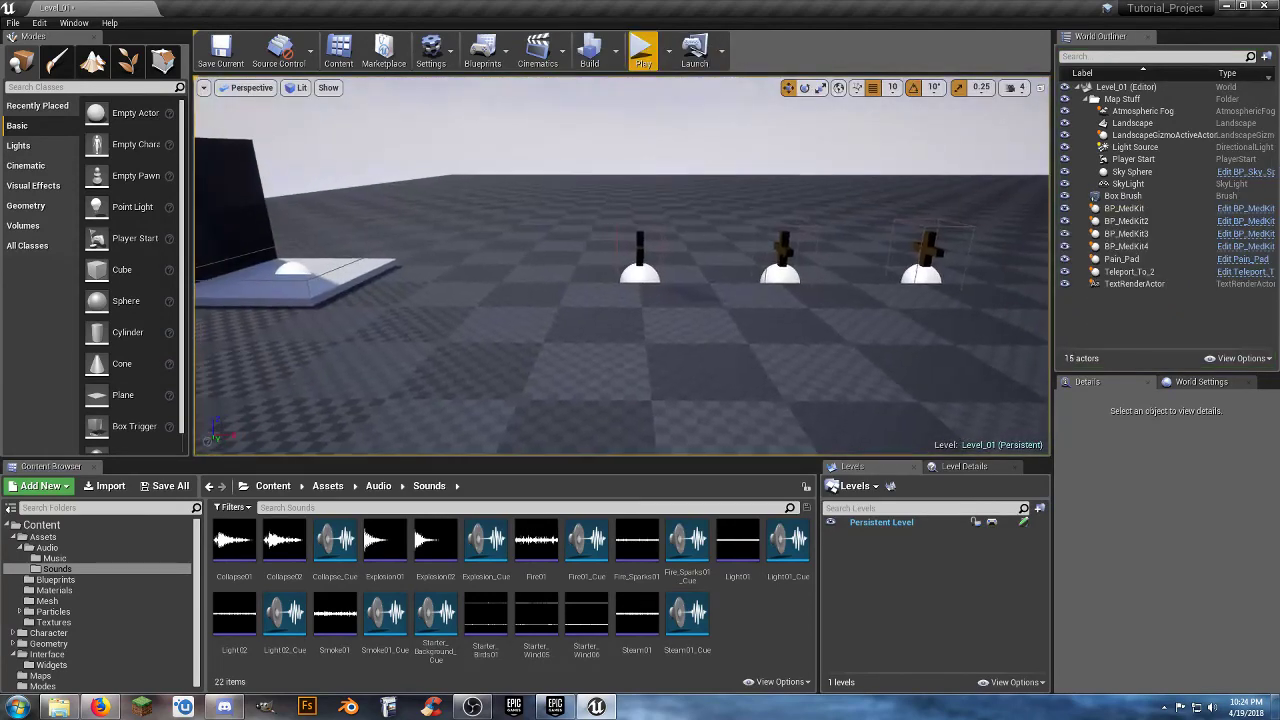
right_click_drag(727, 315, 585, 308)
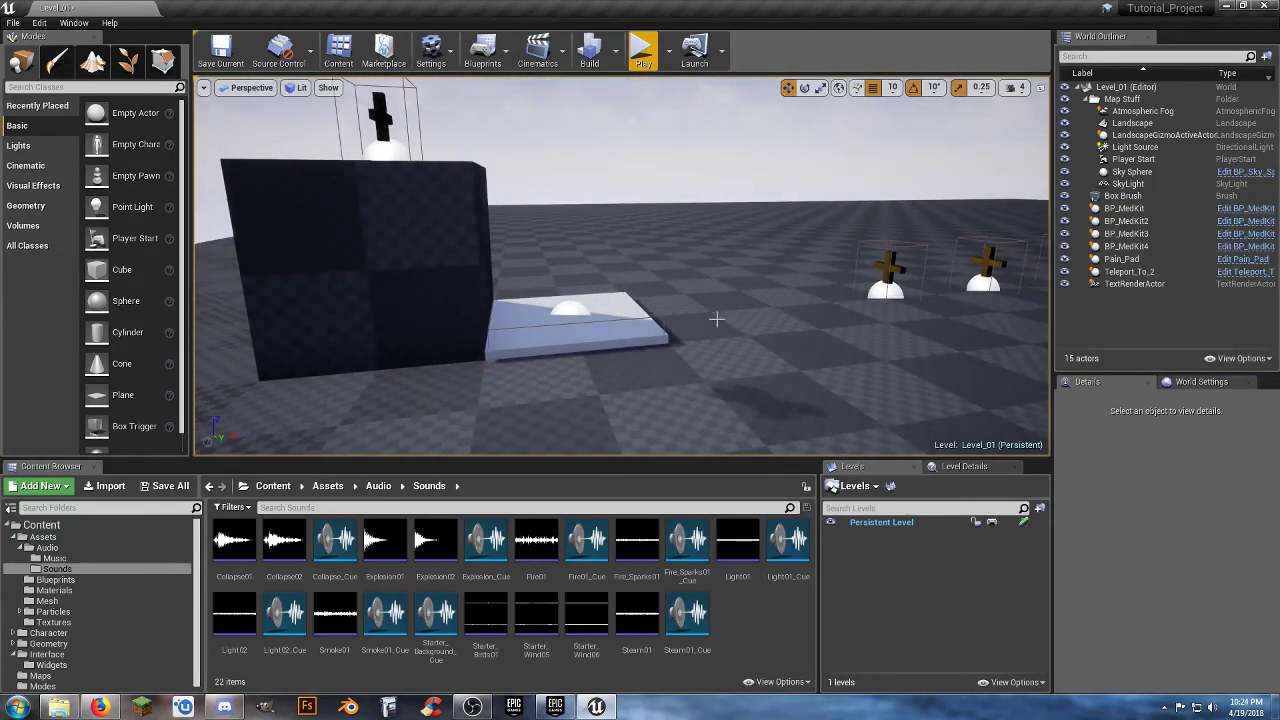
left_click(22, 548)
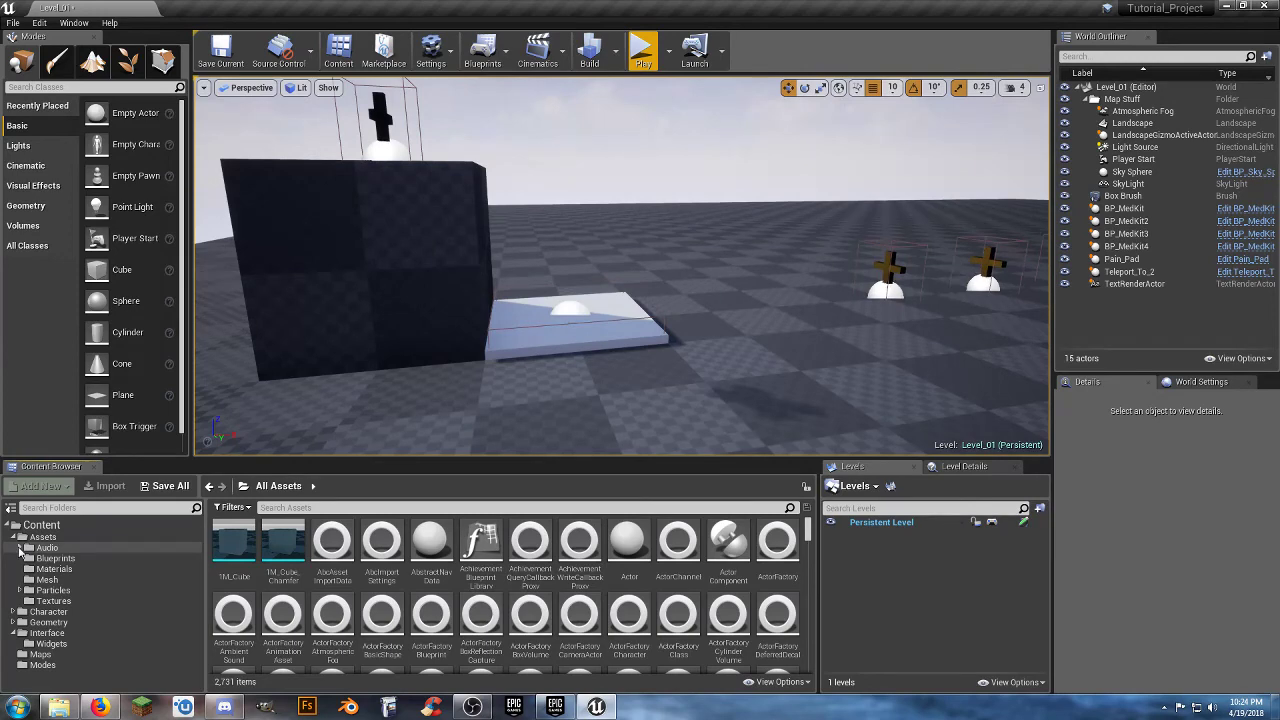
right_click_drag(701, 347, 908, 408)
key("s")
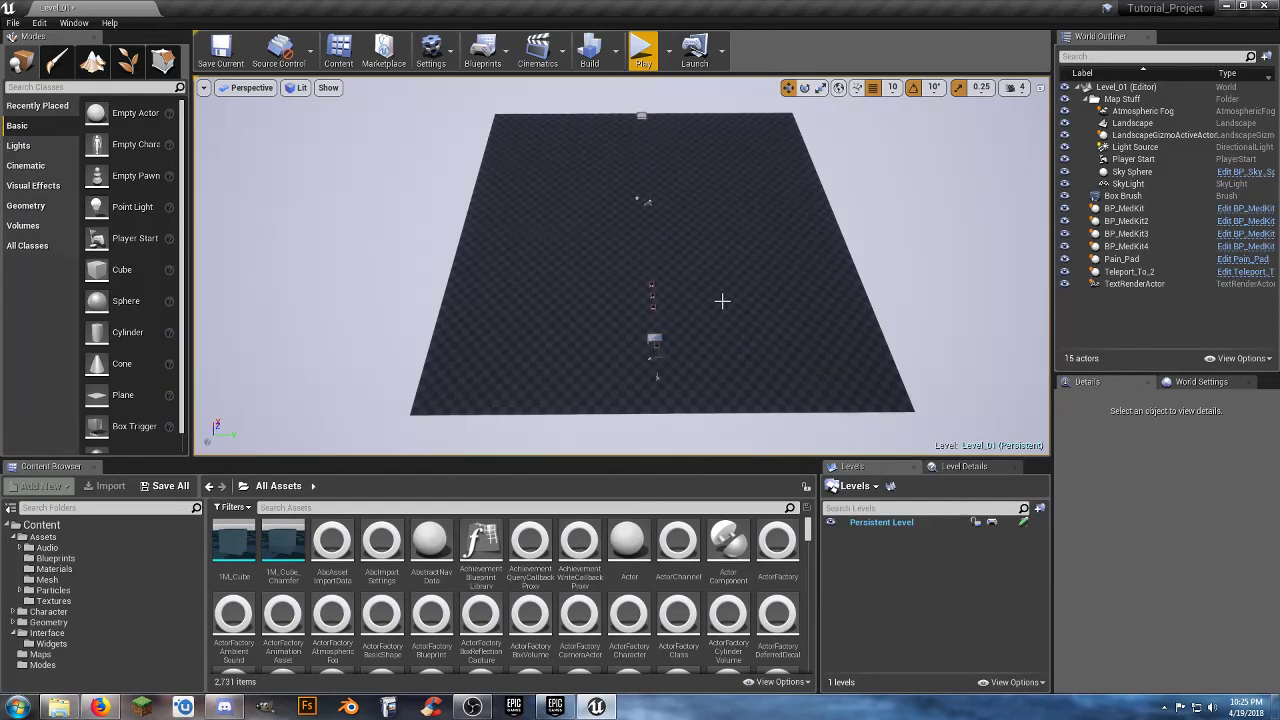
left_click(75, 539)
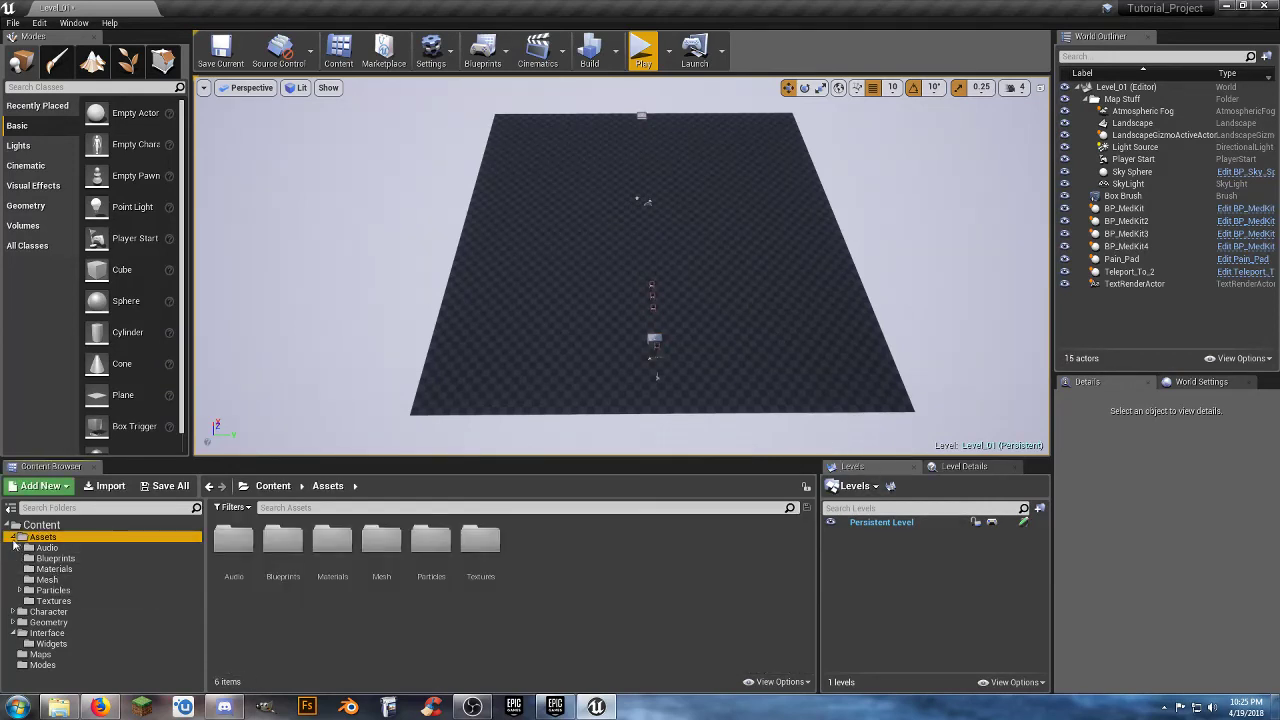
left_click(13, 537)
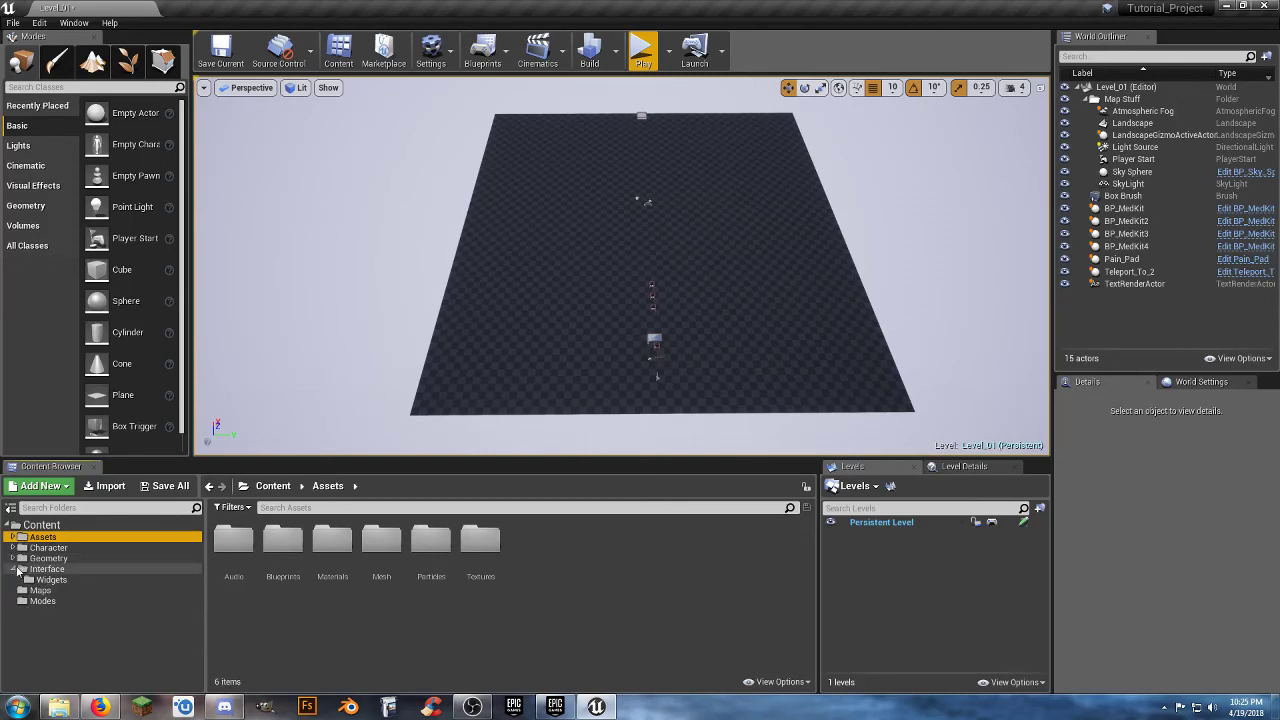
left_click(16, 569)
left_click(46, 580)
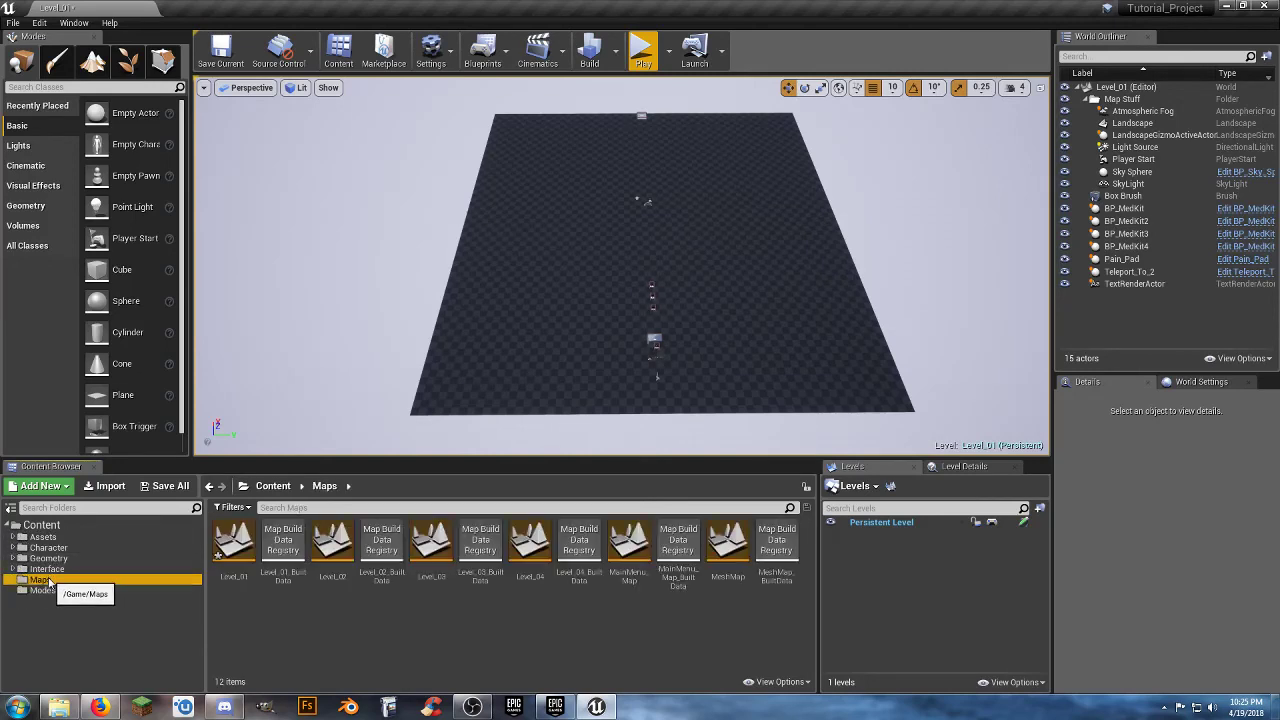
Save all modified content of the project, including Level_01.
left_click(248, 628)
left_click(181, 492)
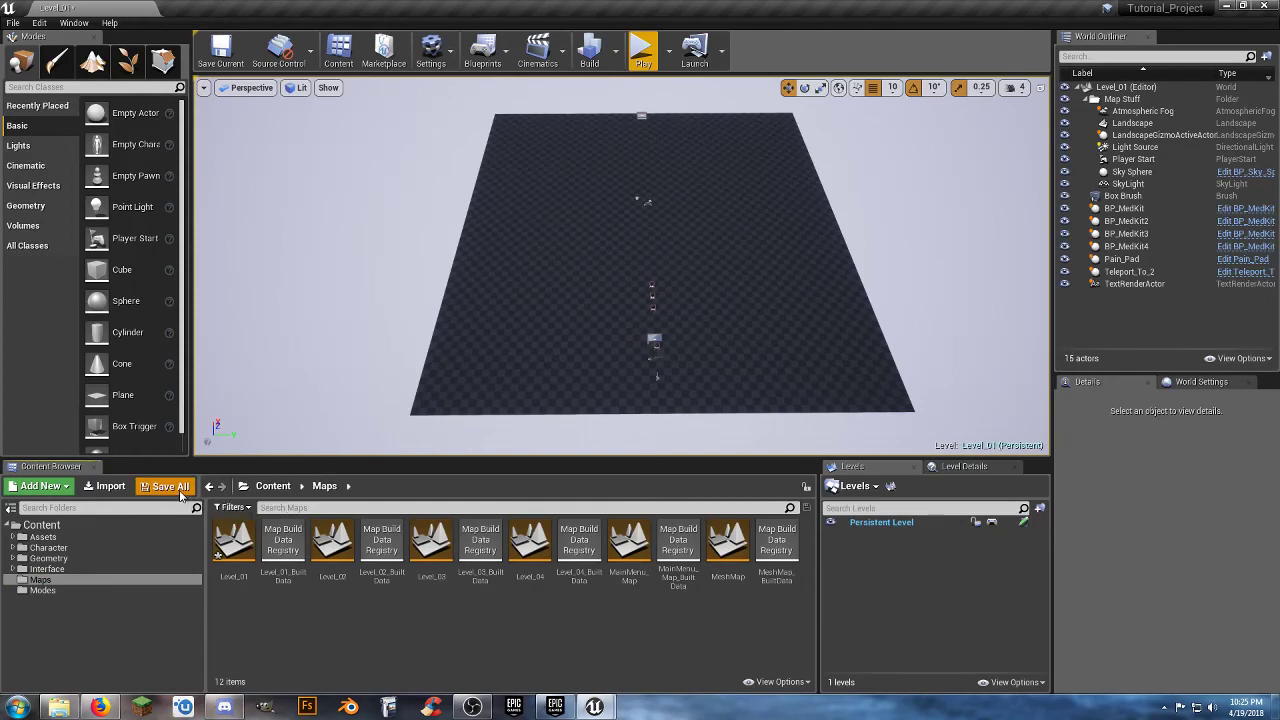
left_click(757, 474)
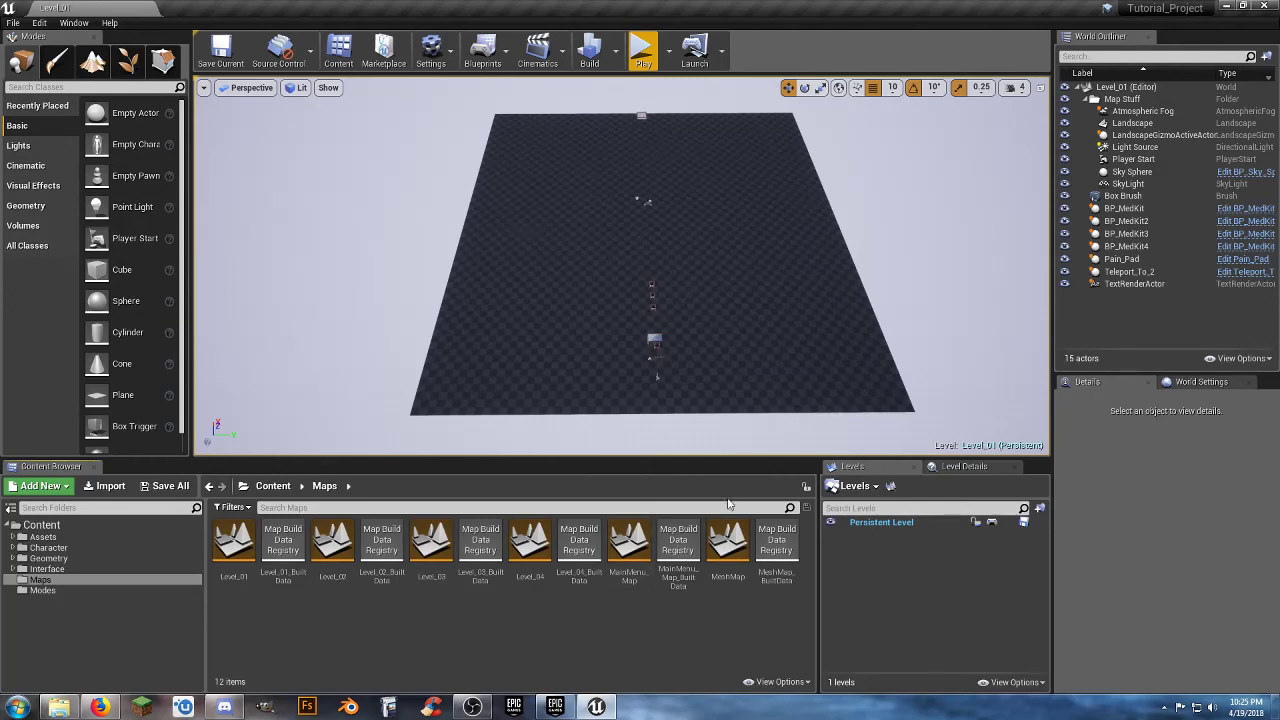
Examine the layout of Level_01 from the player start and med kits to the teleport pad at the far end.
mouse_move(708, 339)
right_mouse_down()
mouse_move(714, 378)
mouse_move(709, 332)
right_mouse_up()
key("w")
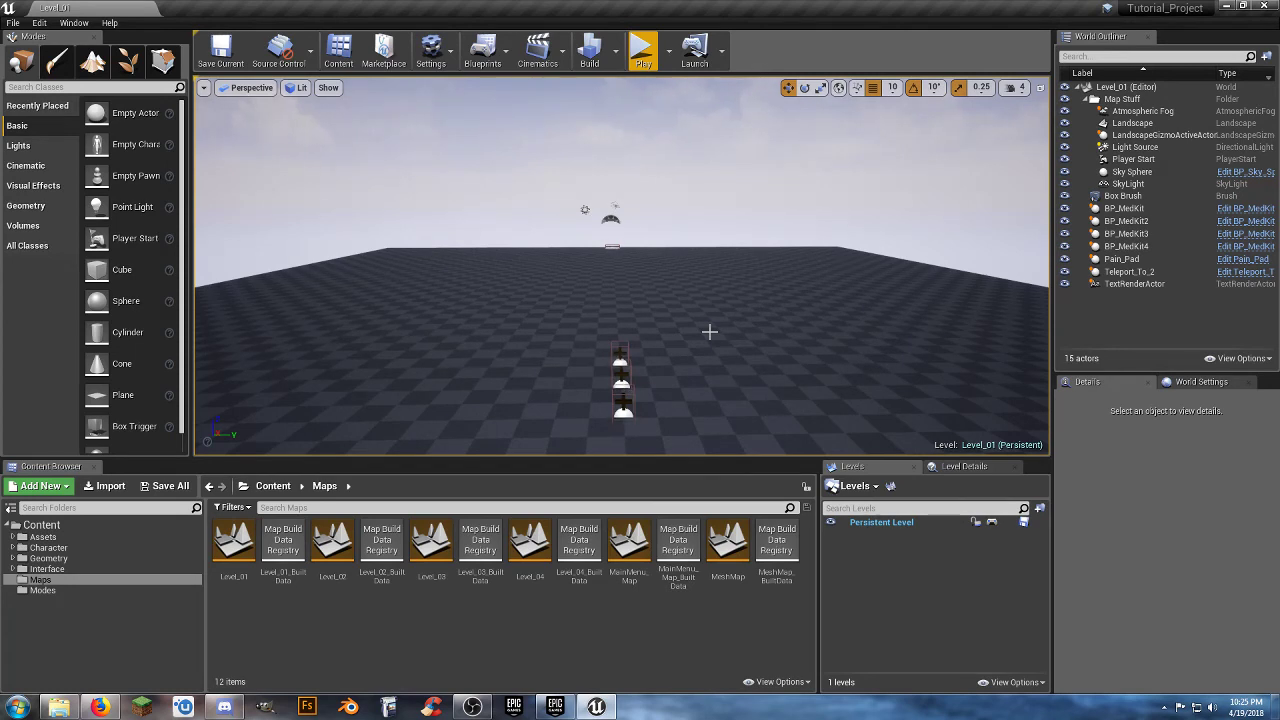
right_click_drag(684, 330, 690, 288)
key("s")
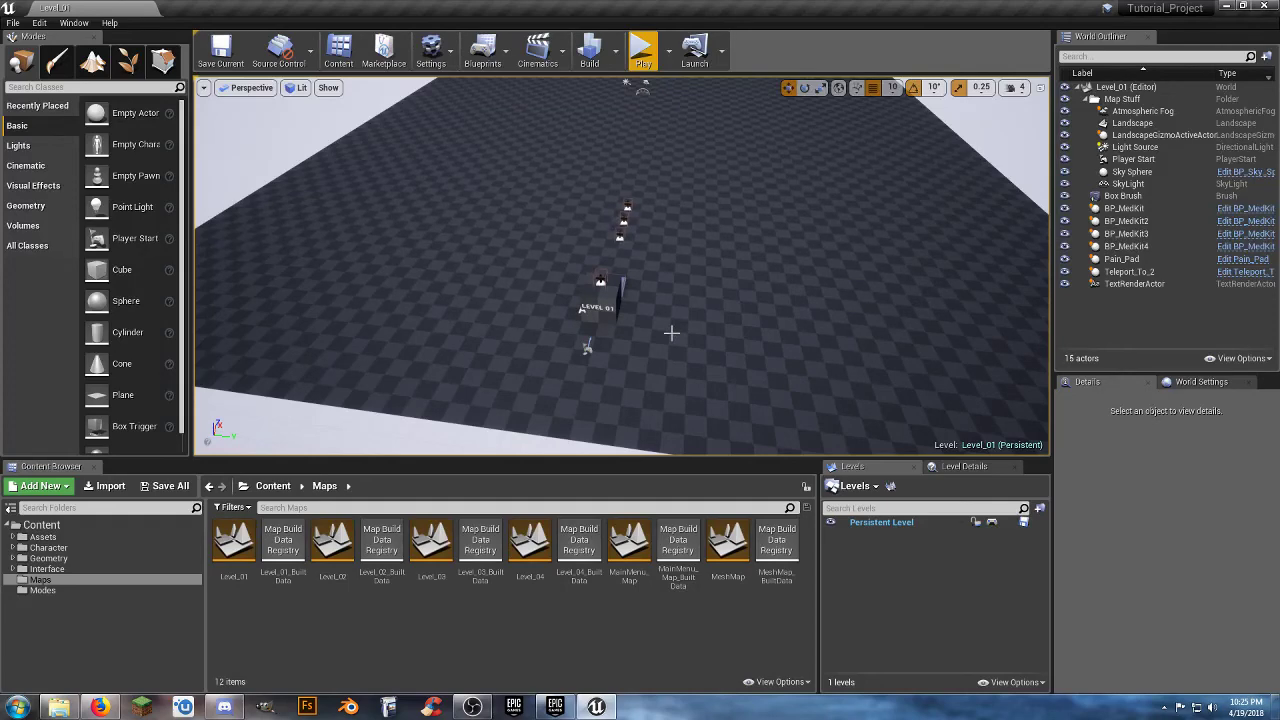
right_click_drag(671, 333, 692, 310)
key("s")
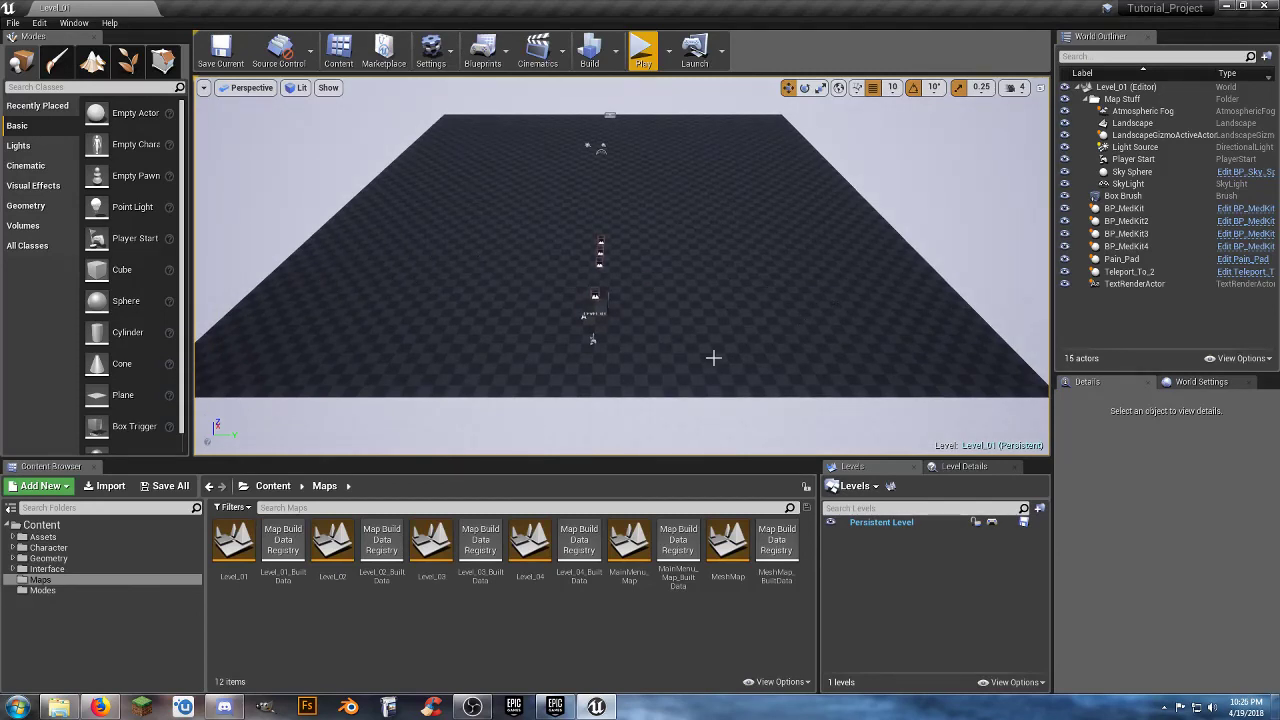
right_click_drag(715, 337, 682, 336)
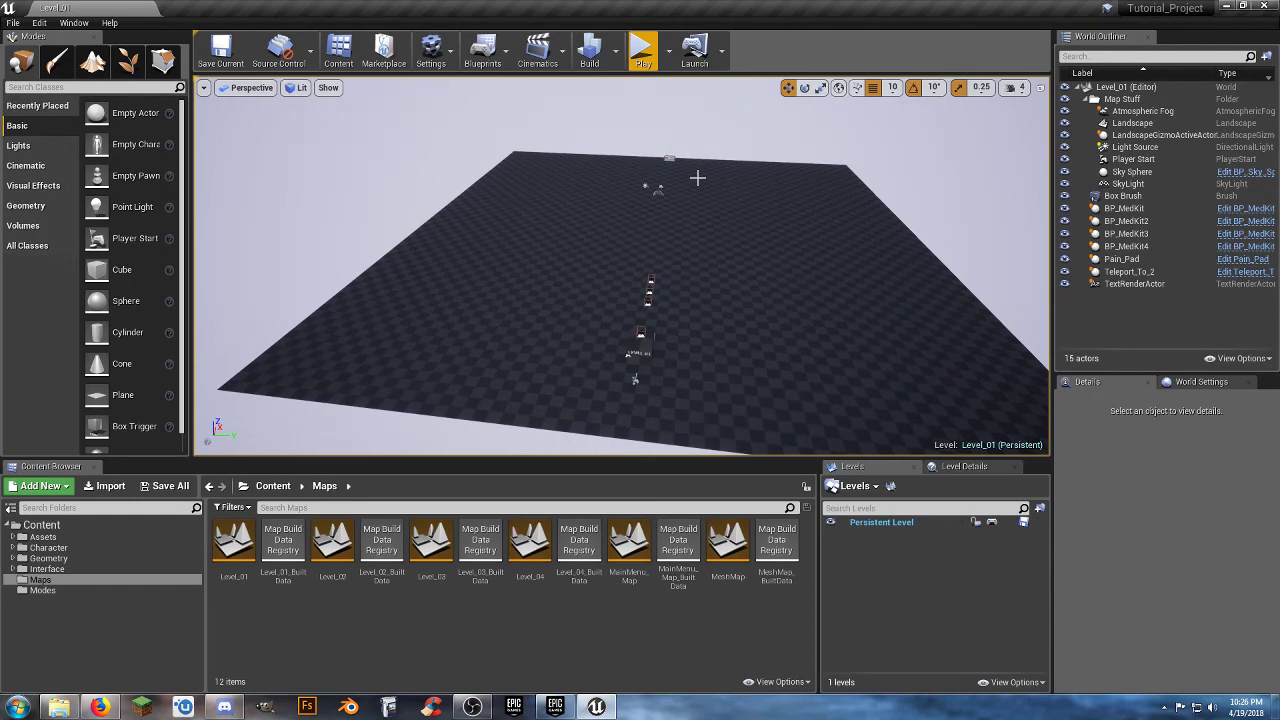
key("w")
right_click_drag(701, 242, 723, 184)
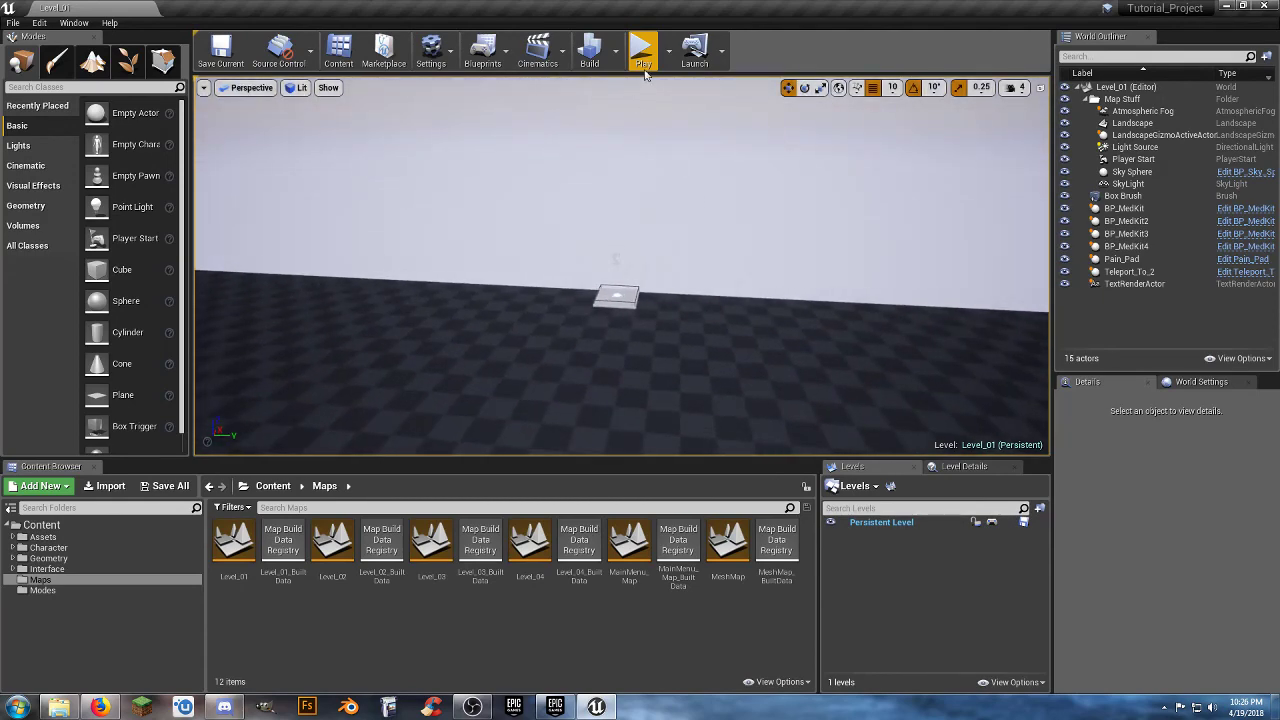
Play Level_01 and run the character past the box and med kits to the teleport pad at the far end.
left_click(643, 50)
key("w")
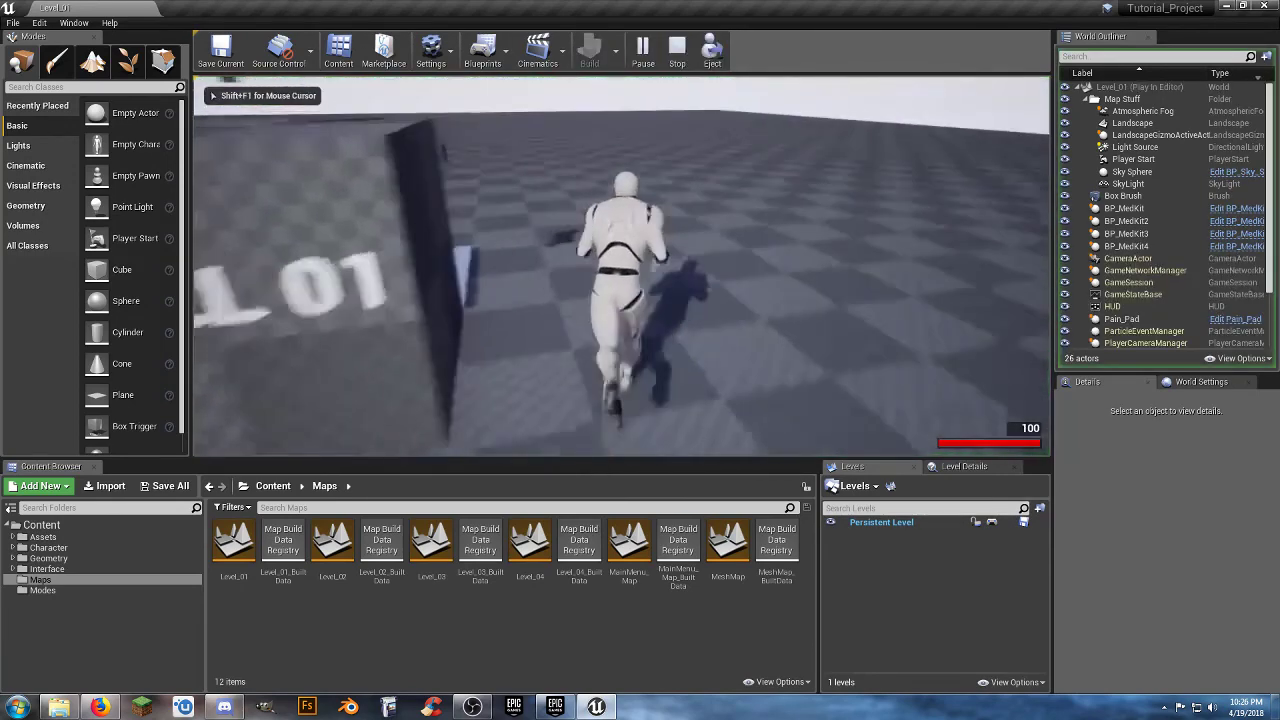
key("w")
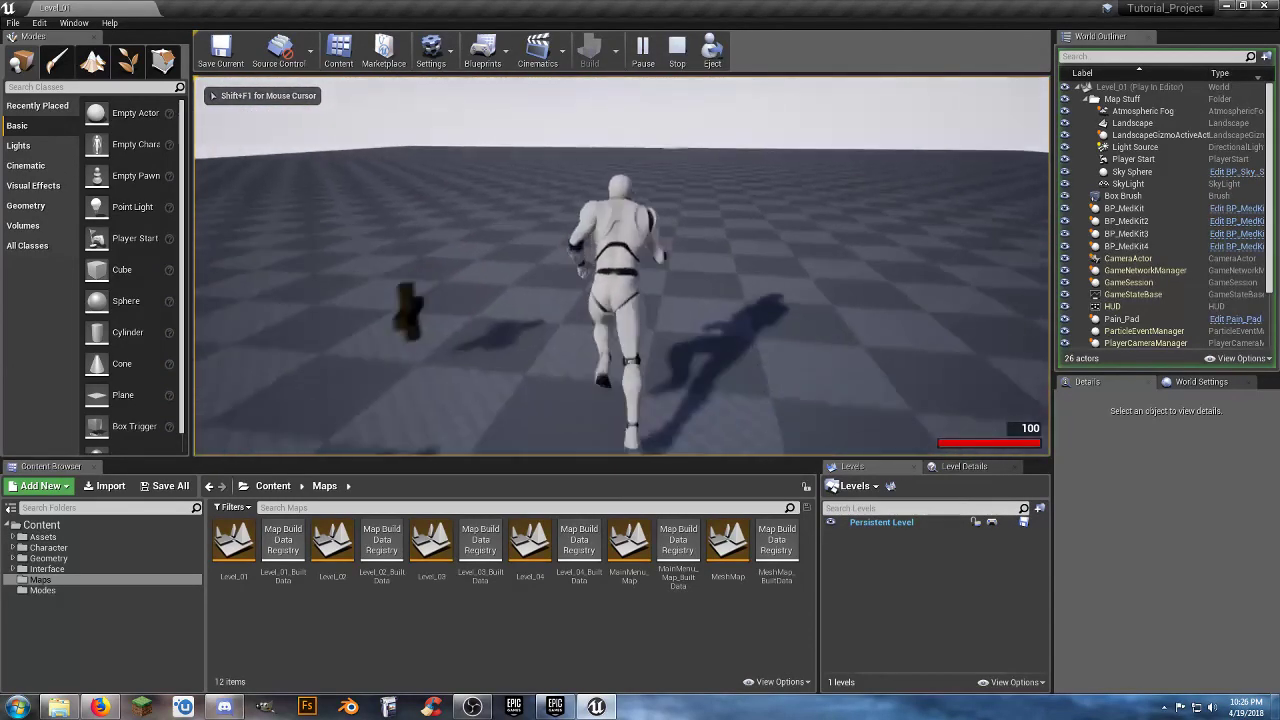
key("w")
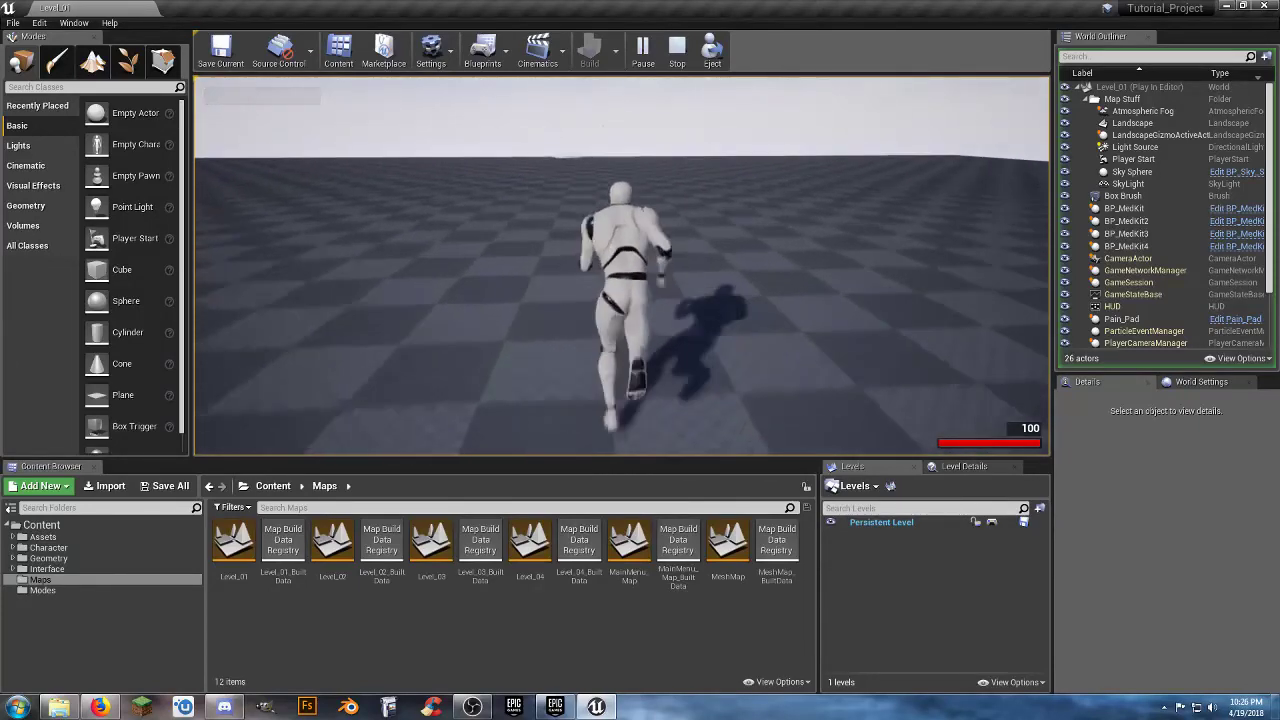
key("w")
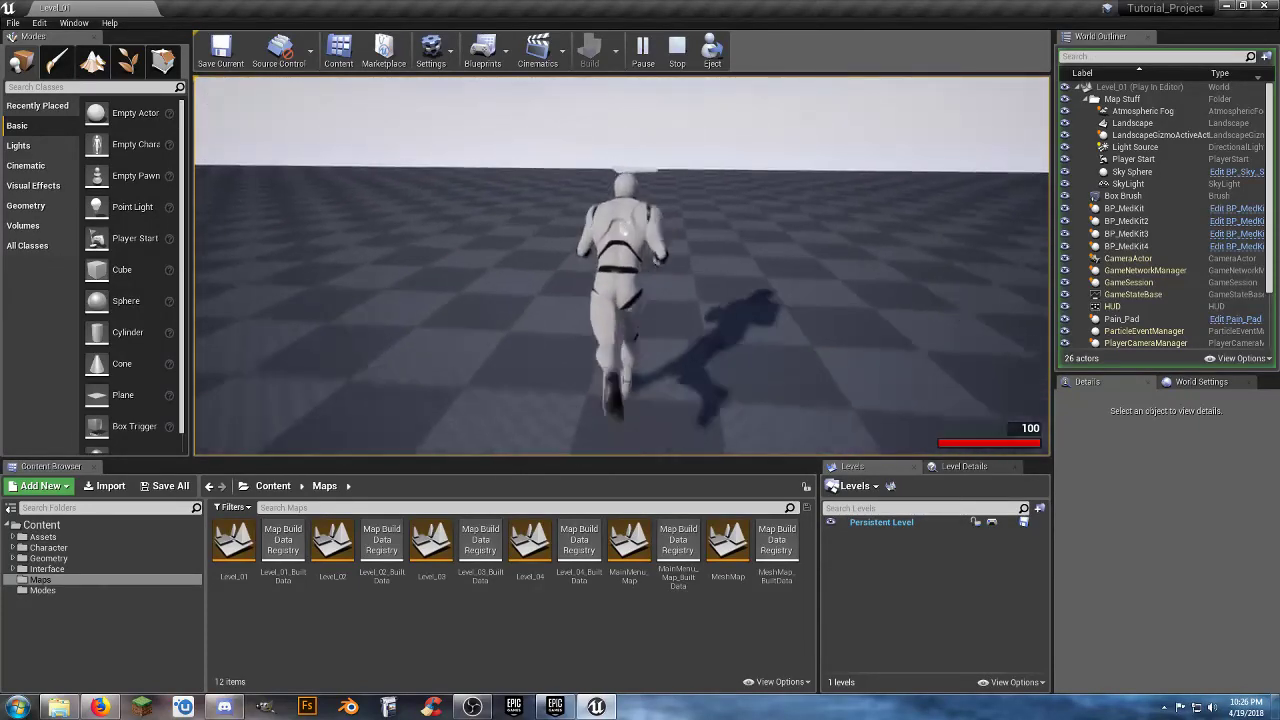
key("w")
Walk the character around beside the Teleport_To_2 pad without stepping onto it.
key("d")
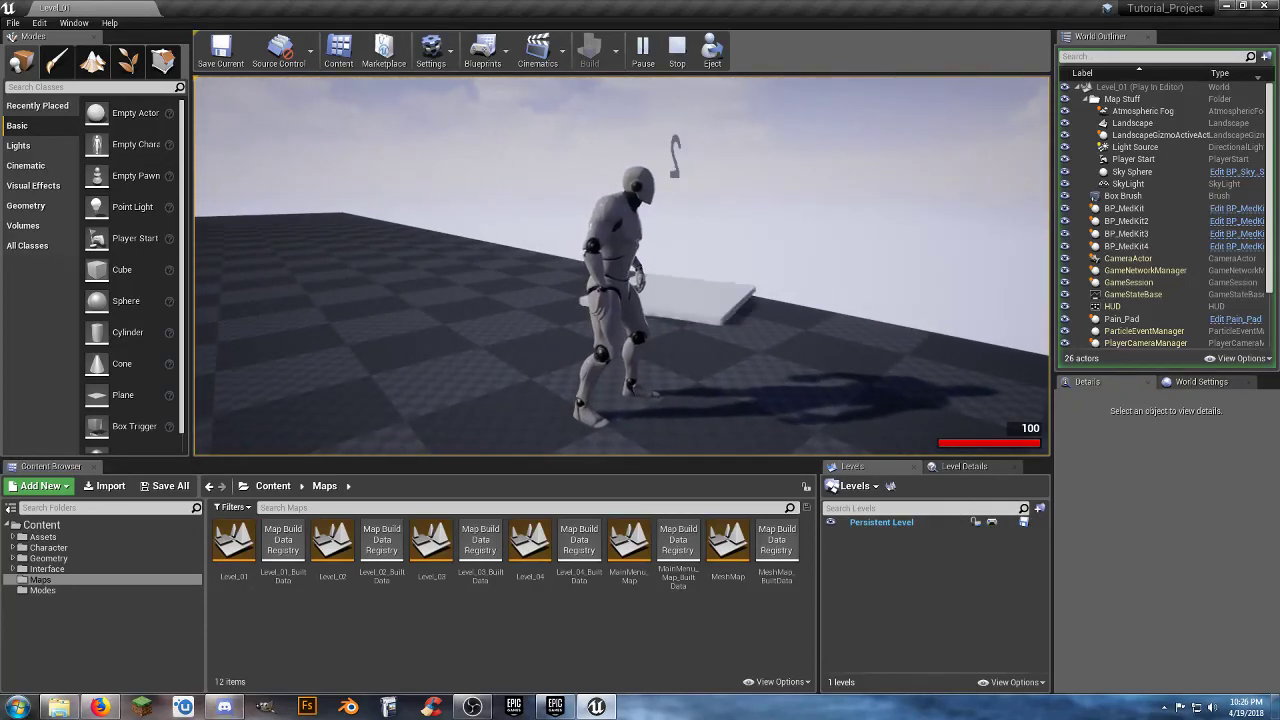
key("d")
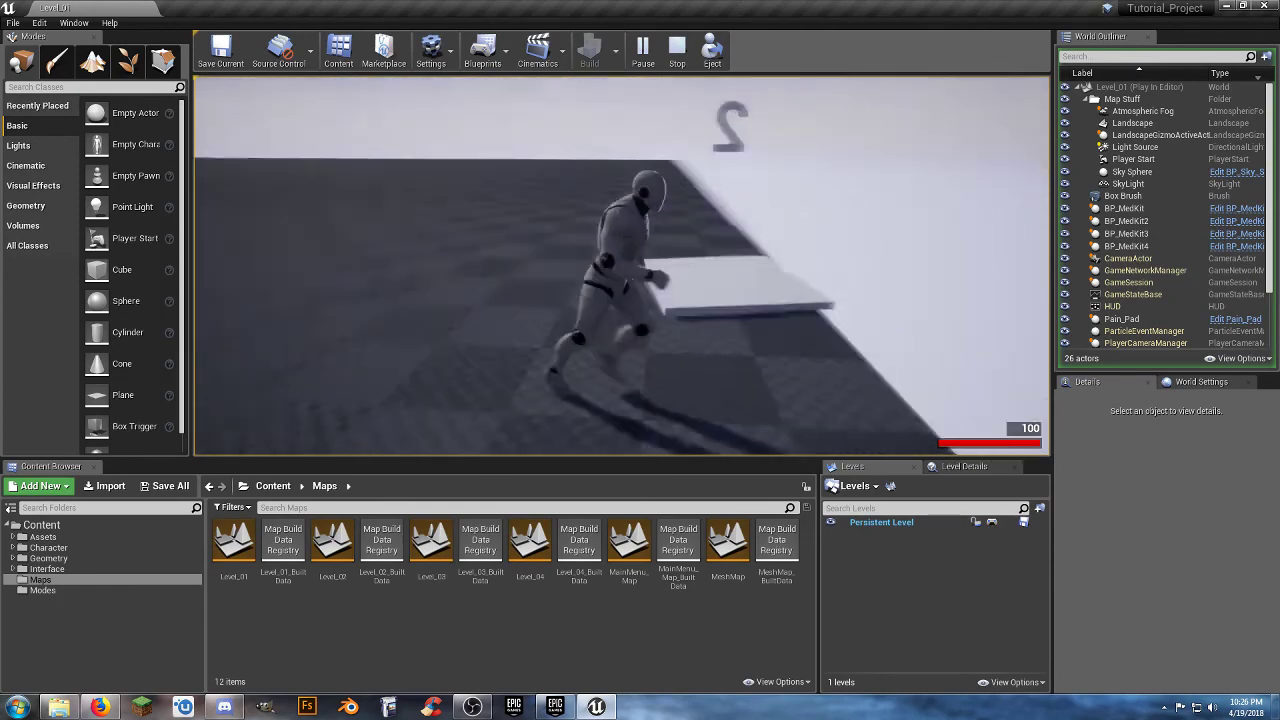
key("s")
key("d")
key("a")
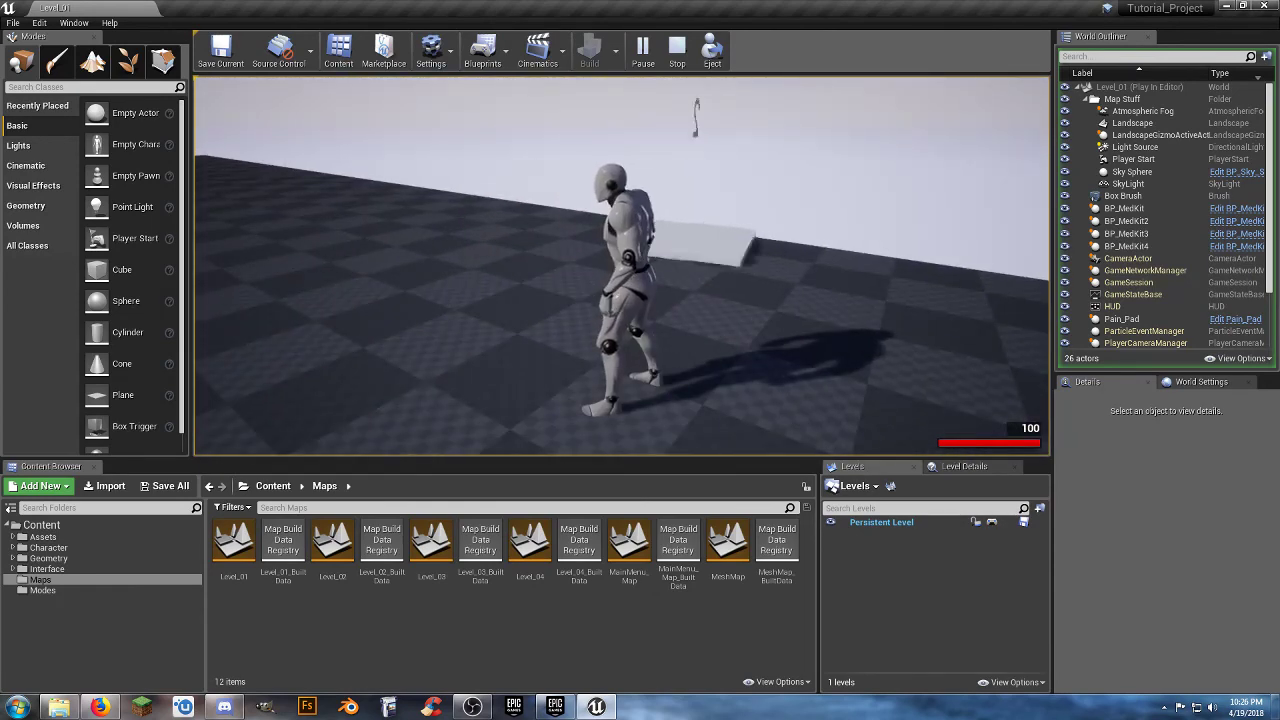
key("w")
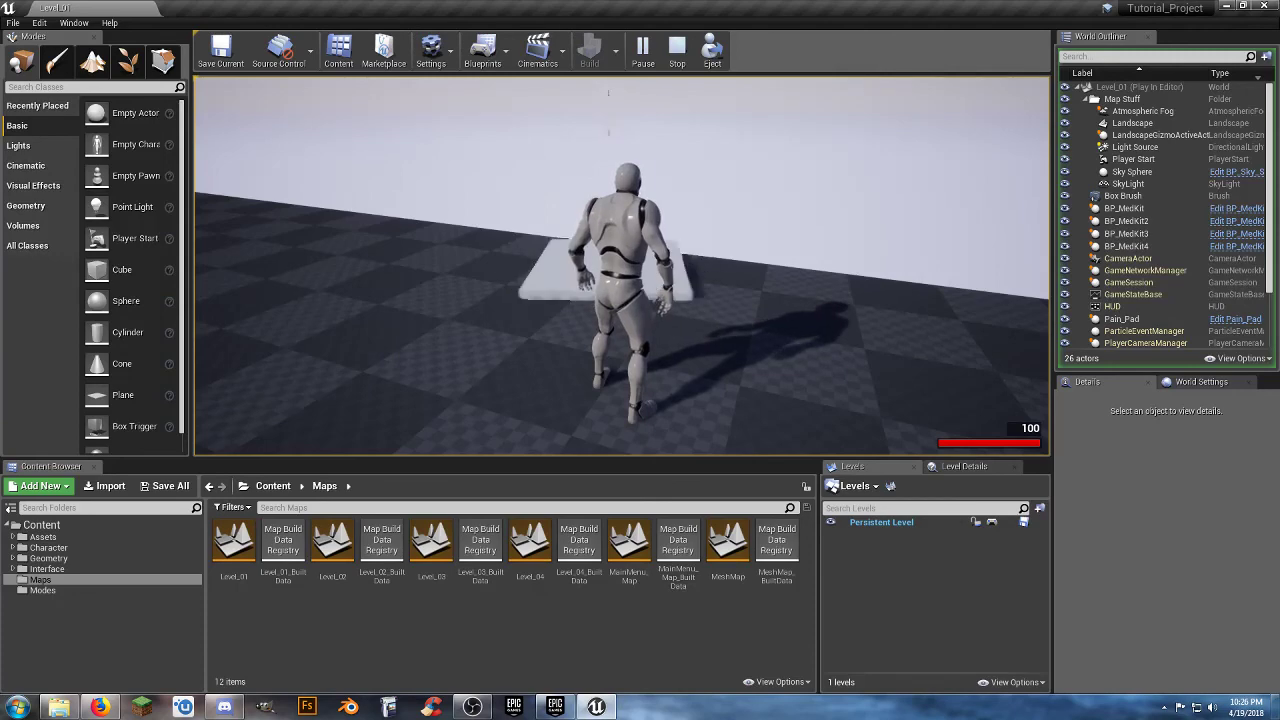
Run the character back onto the box with the med kit at full health, and end the play test.
key("w")
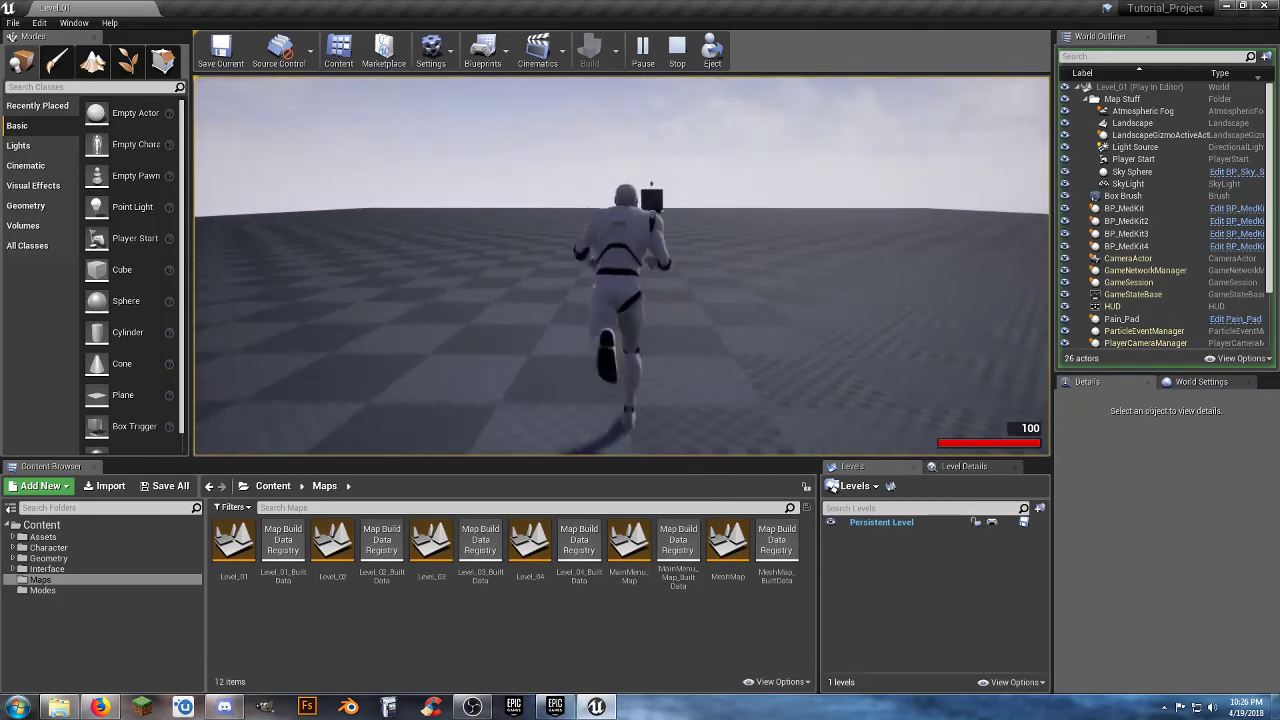
key("d")
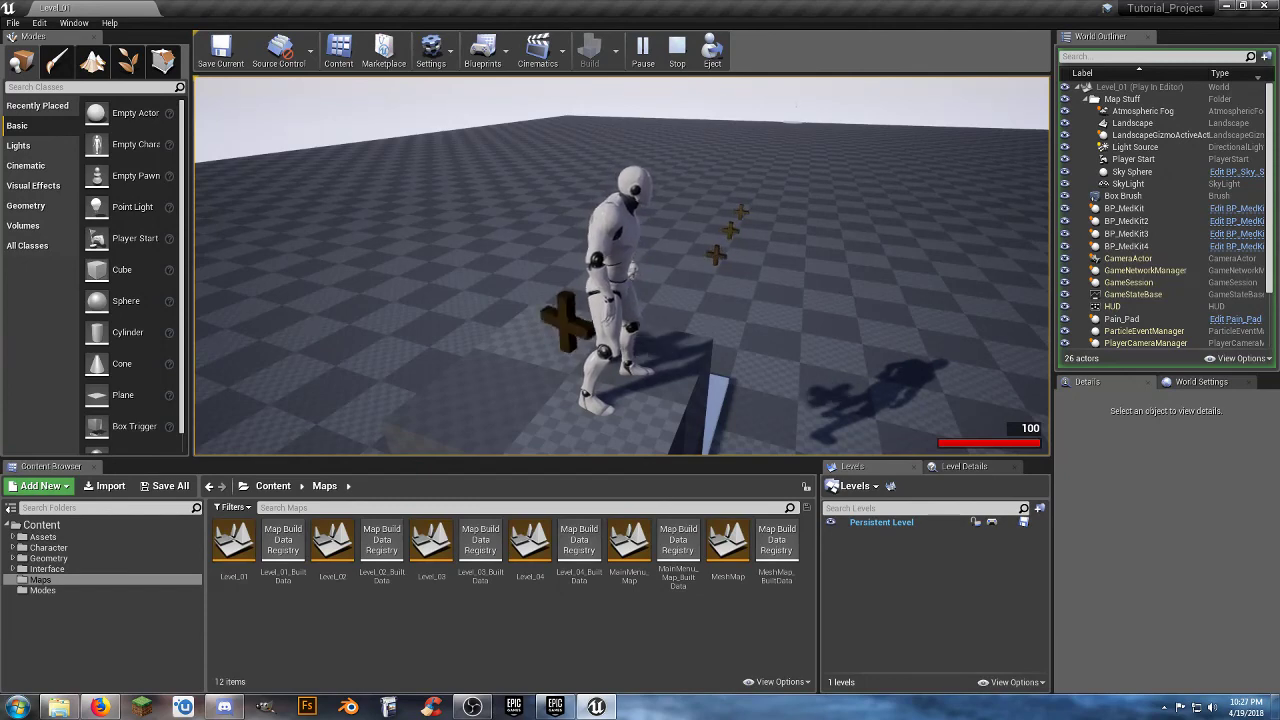
key("s")
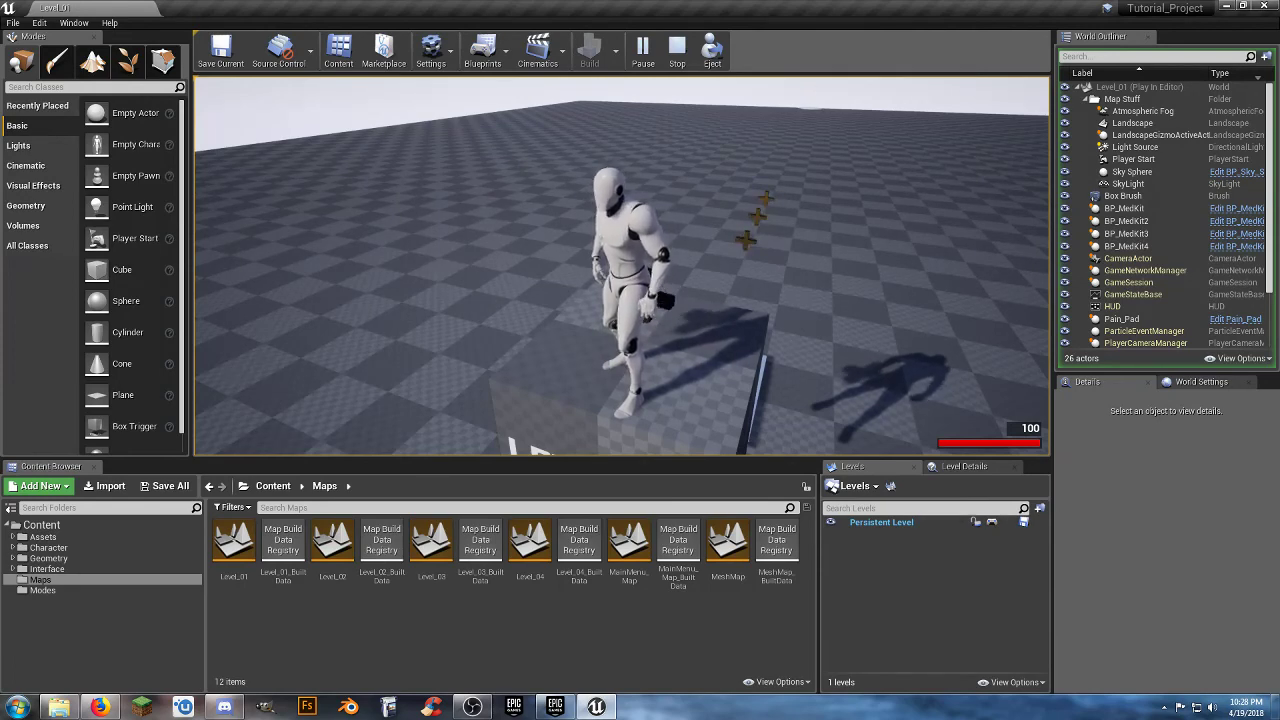
key("Escape")
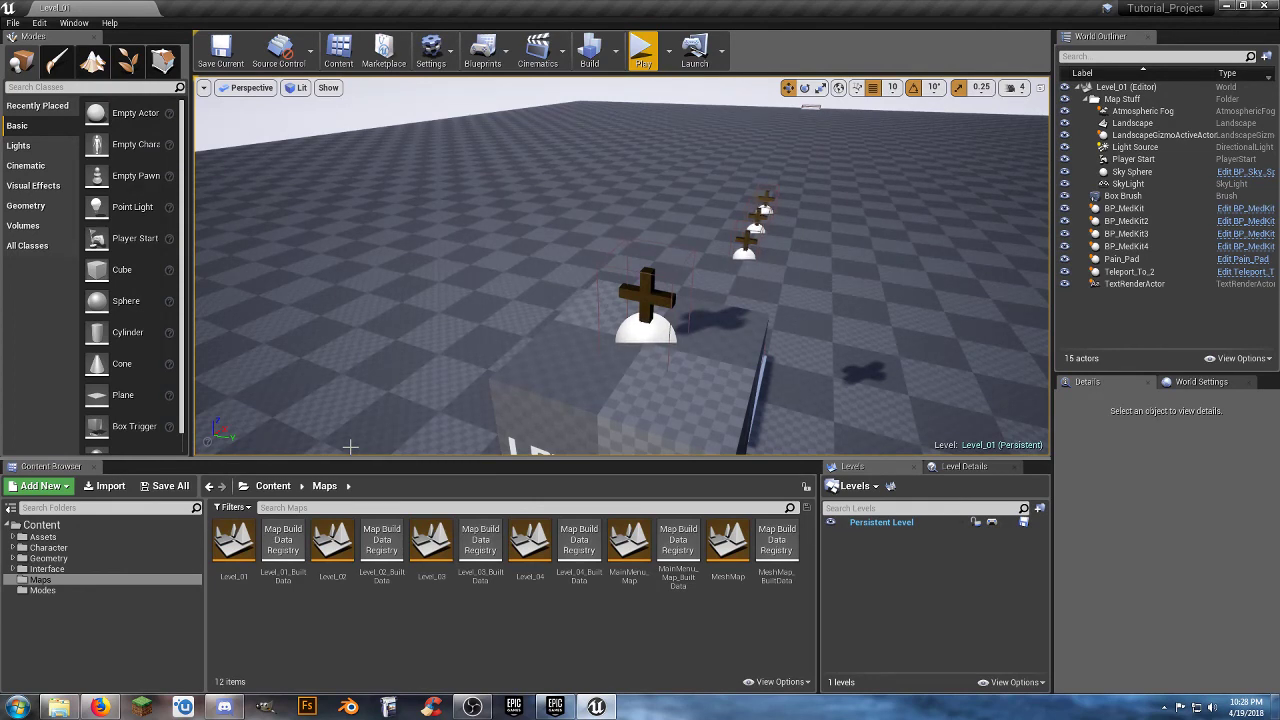
right_click_drag(571, 381, 695, 378)
key("s")
key("a")
right_click_drag(571, 377, 523, 372)
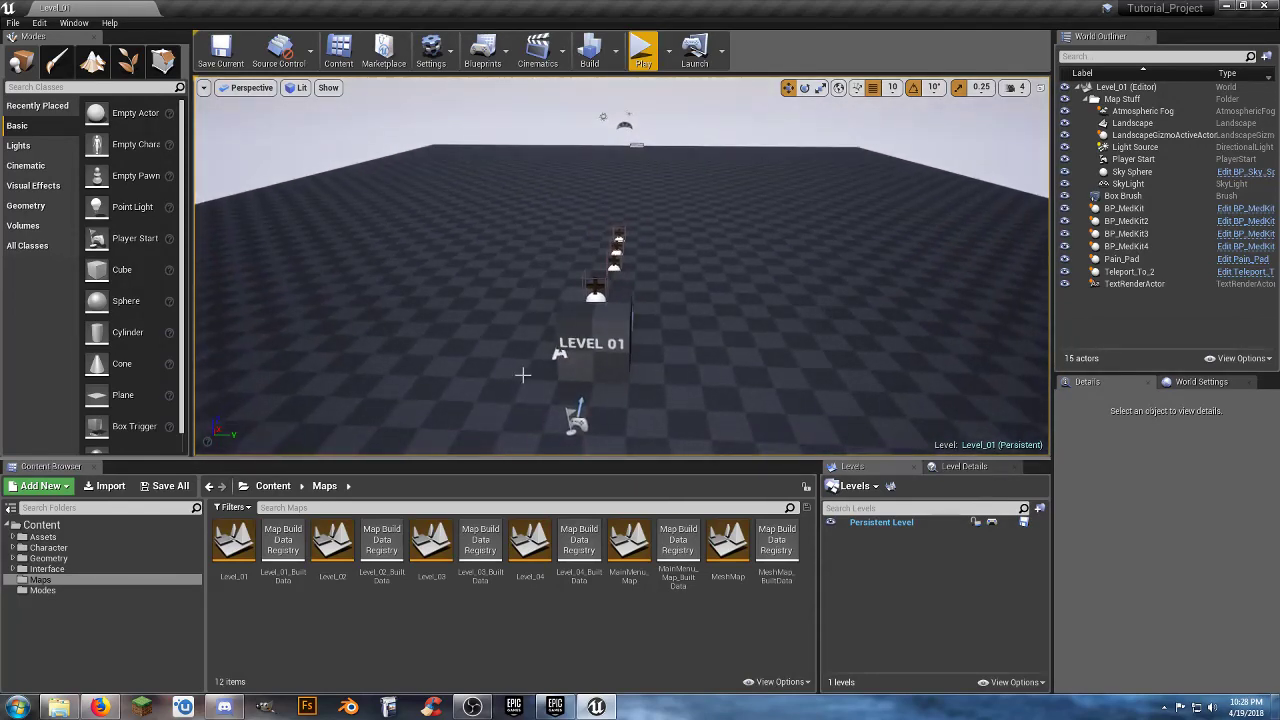